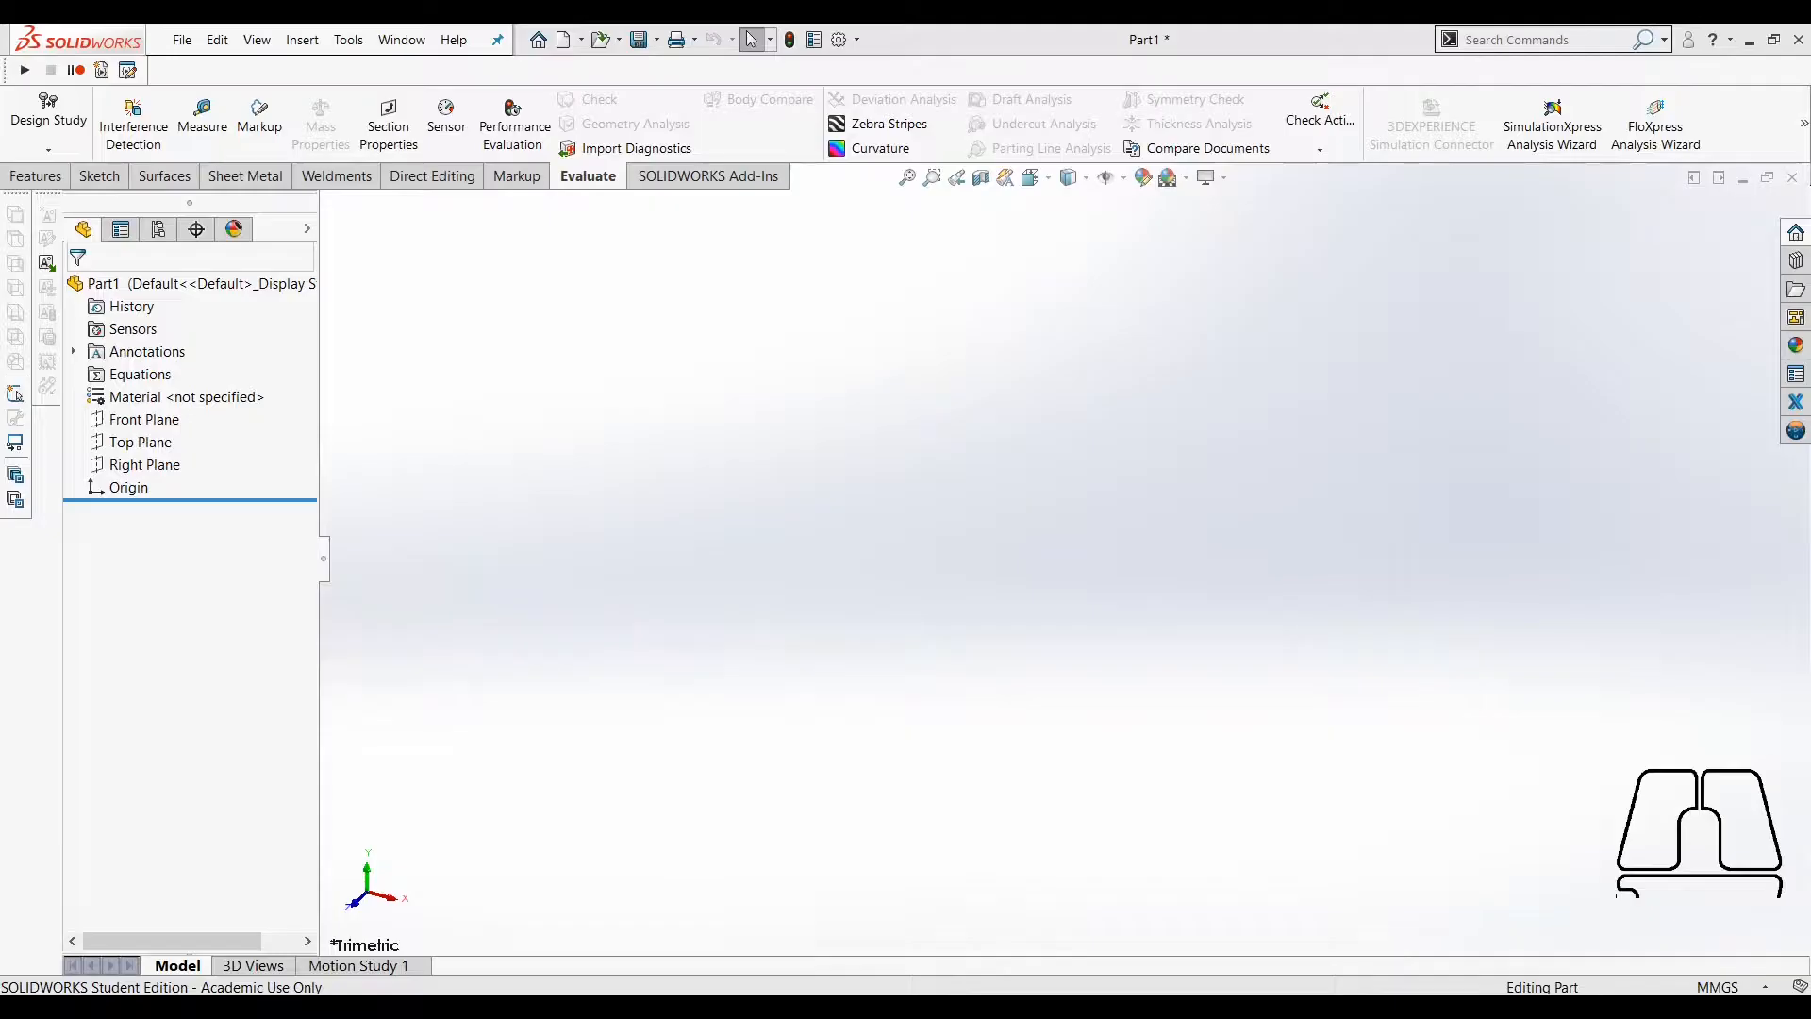
Switch to the CSWA practice PDF in Chrome and examine the units, material and dimensions of Section A, Problem 1.
{"action": "left_click", "coordinate": [404, 593]}
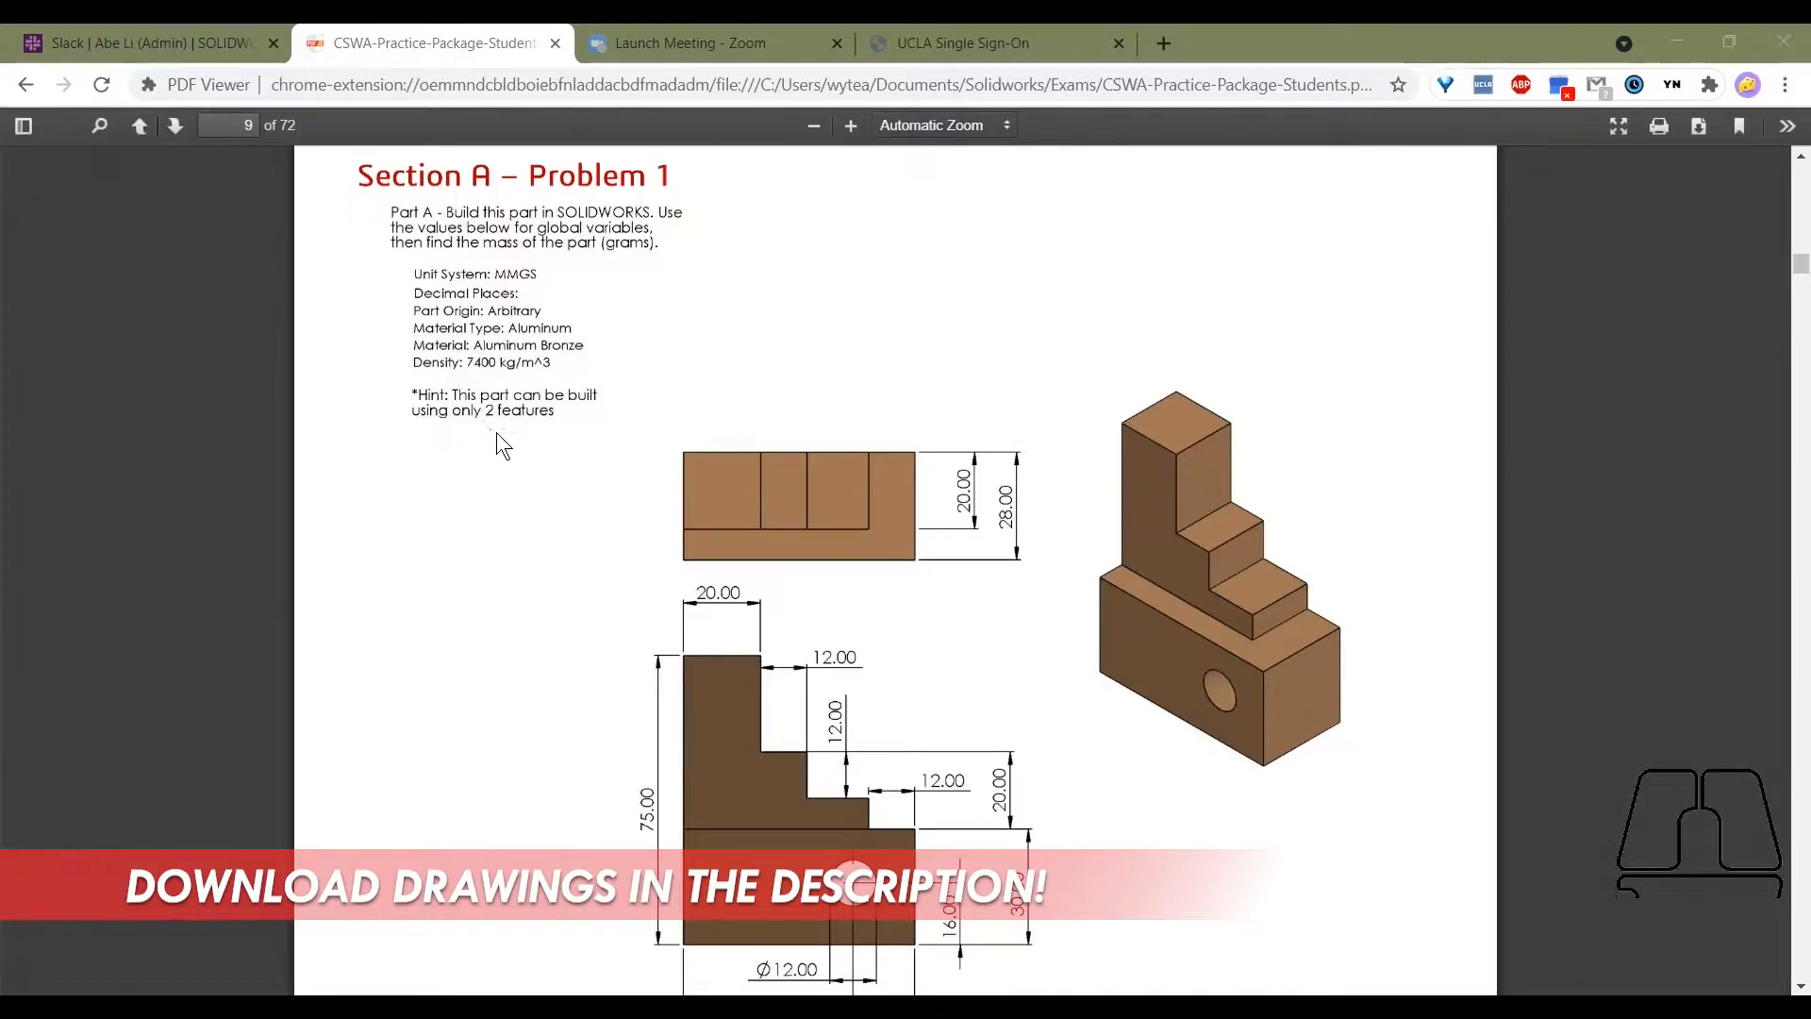
{"action": "scroll", "coordinate": [590, 658], "scroll_direction": "down", "scroll_amount": 1}
{"action": "scroll", "coordinate": [591, 659], "scroll_direction": "up", "scroll_amount": 1}
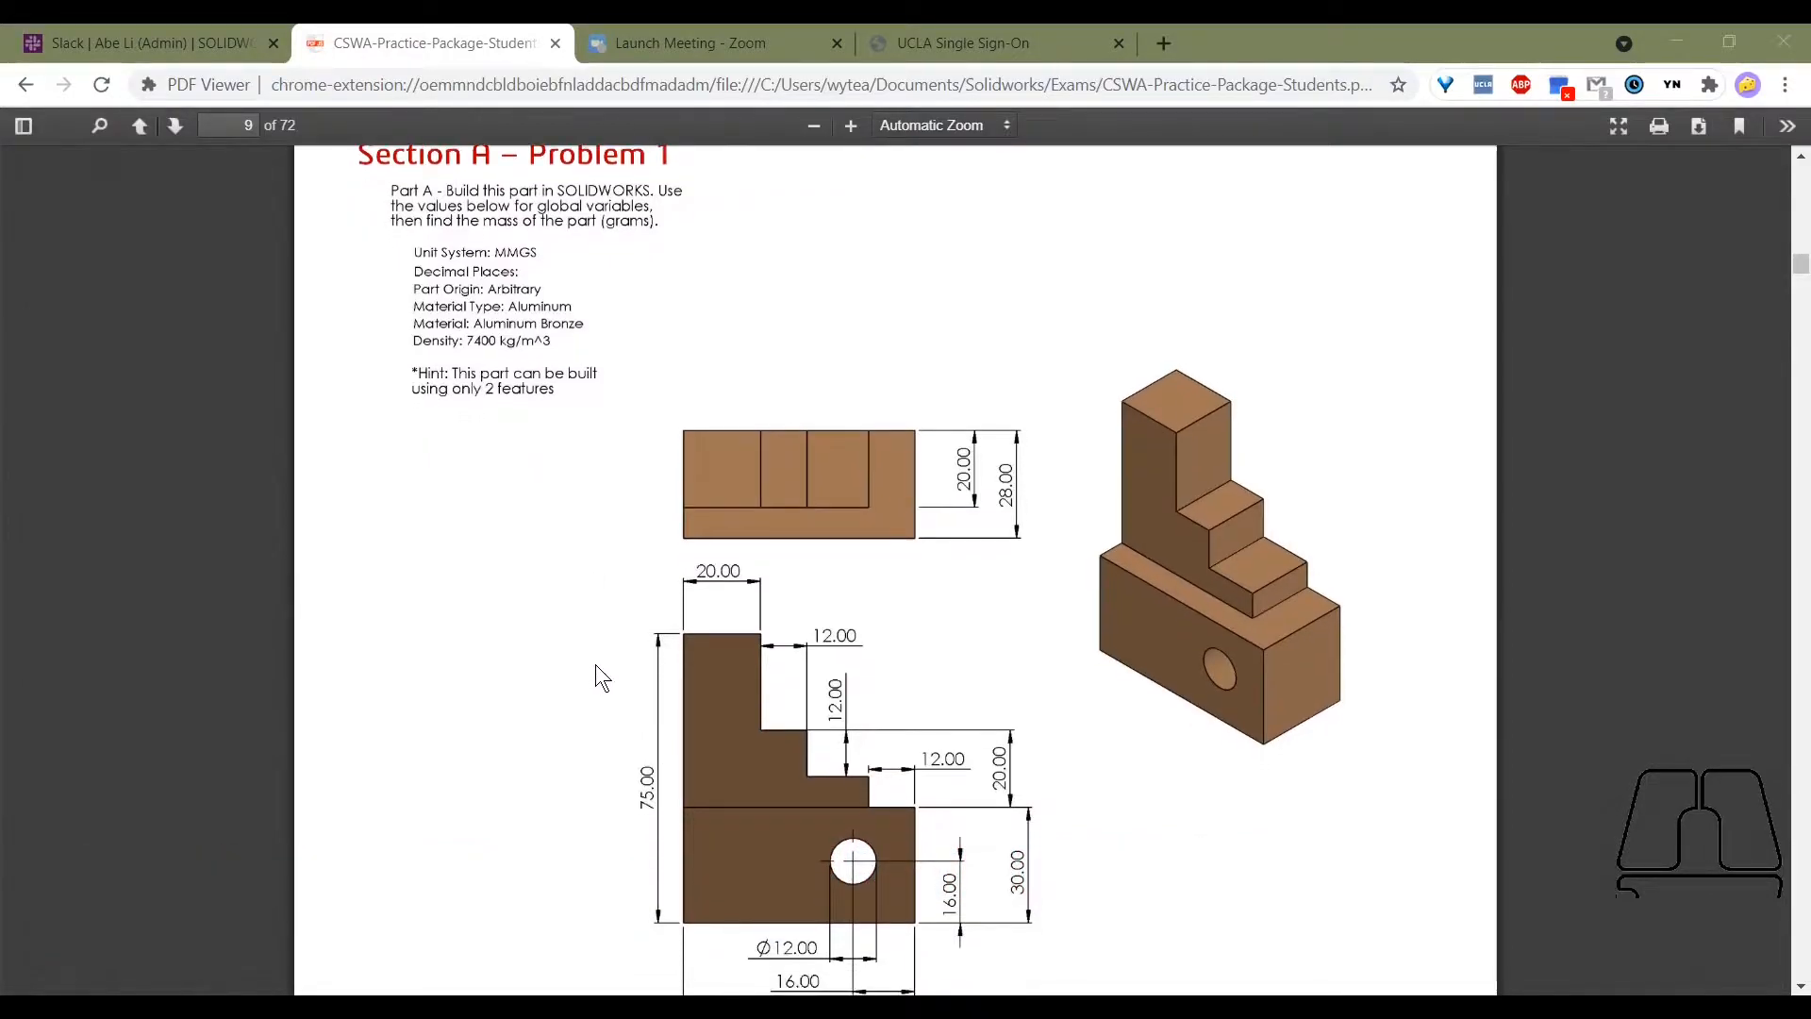
{"action": "scroll", "coordinate": [771, 870], "scroll_direction": "down", "scroll_amount": 1}
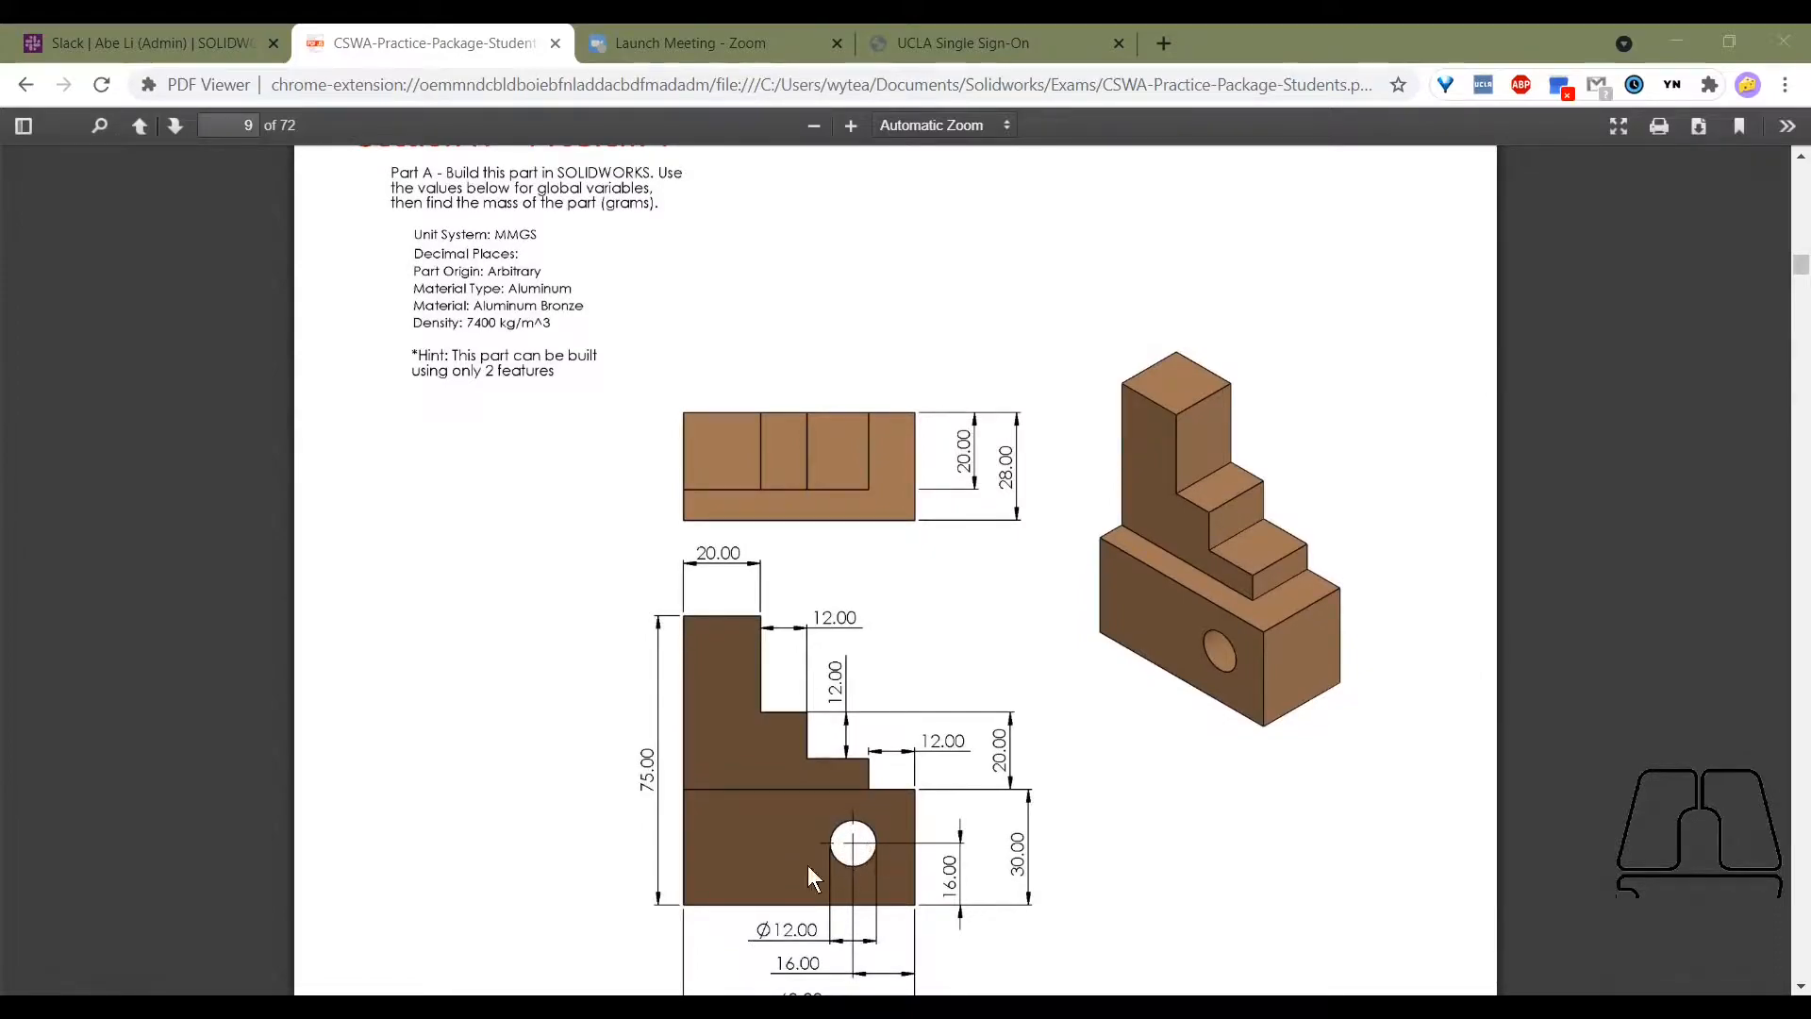
{"action": "scroll", "coordinate": [750, 882], "scroll_direction": "up", "scroll_amount": 1}
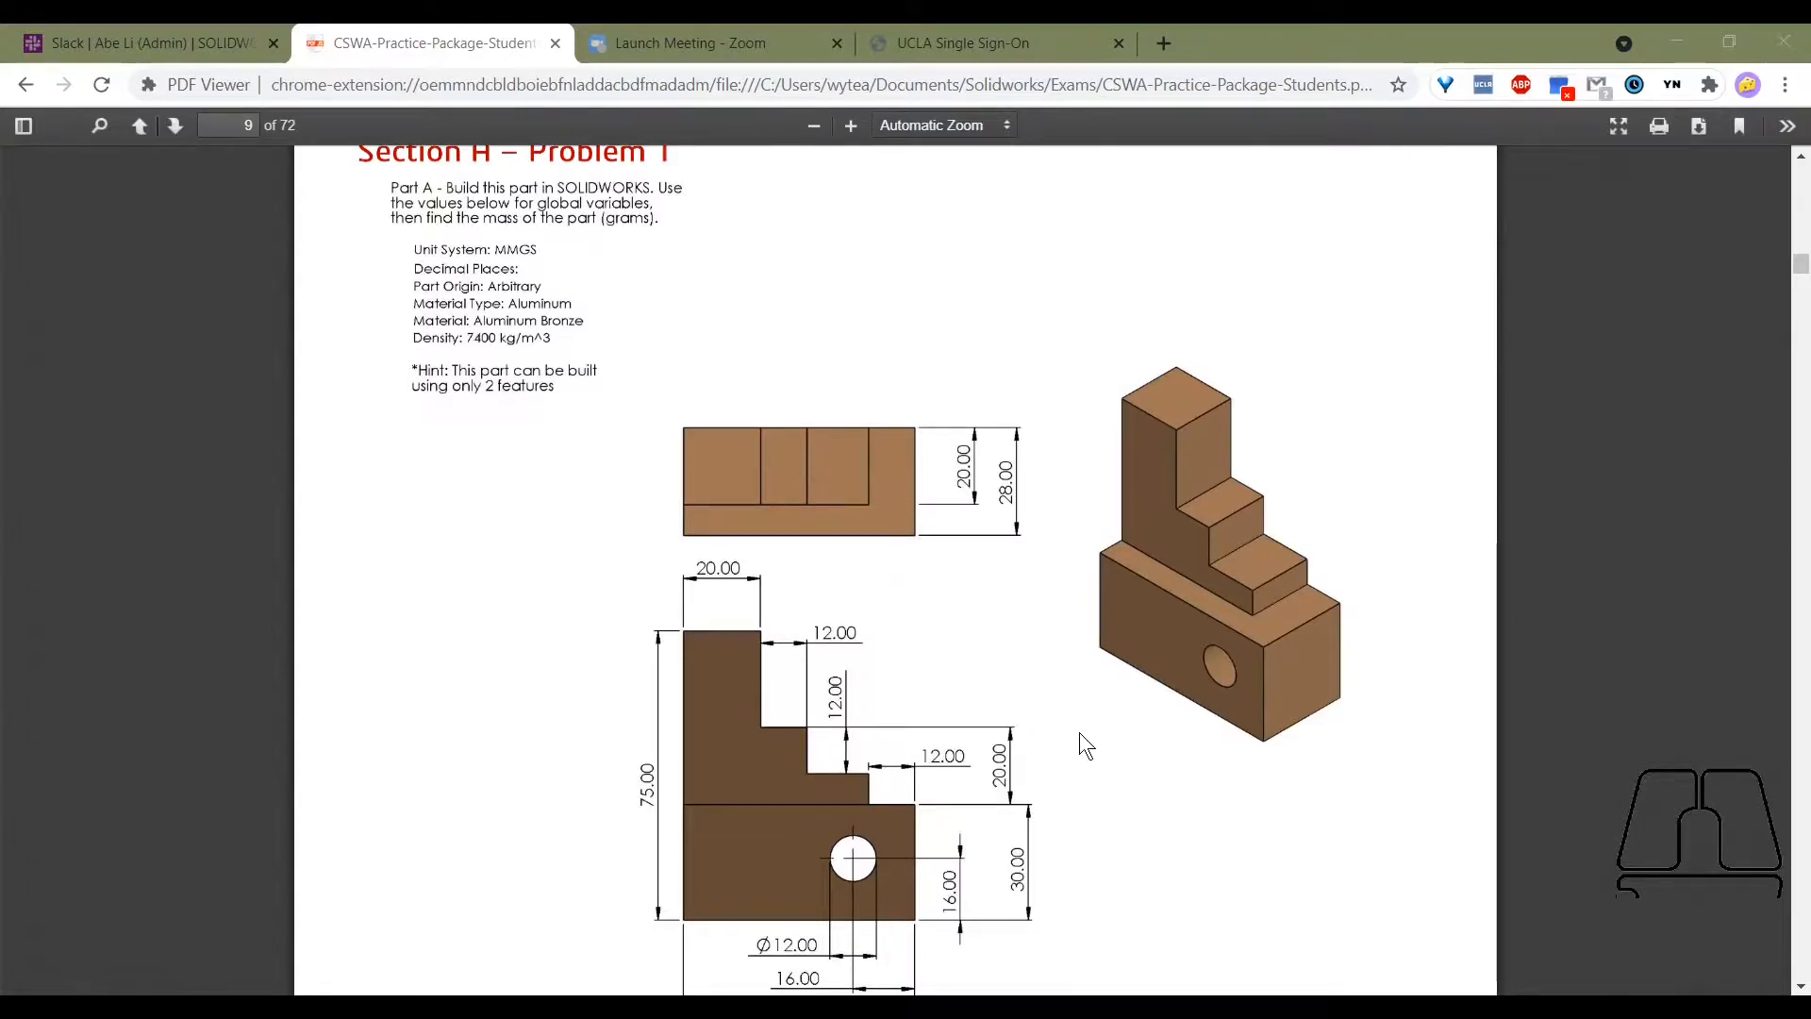
{"action": "left_click", "coordinate": [960, 592]}
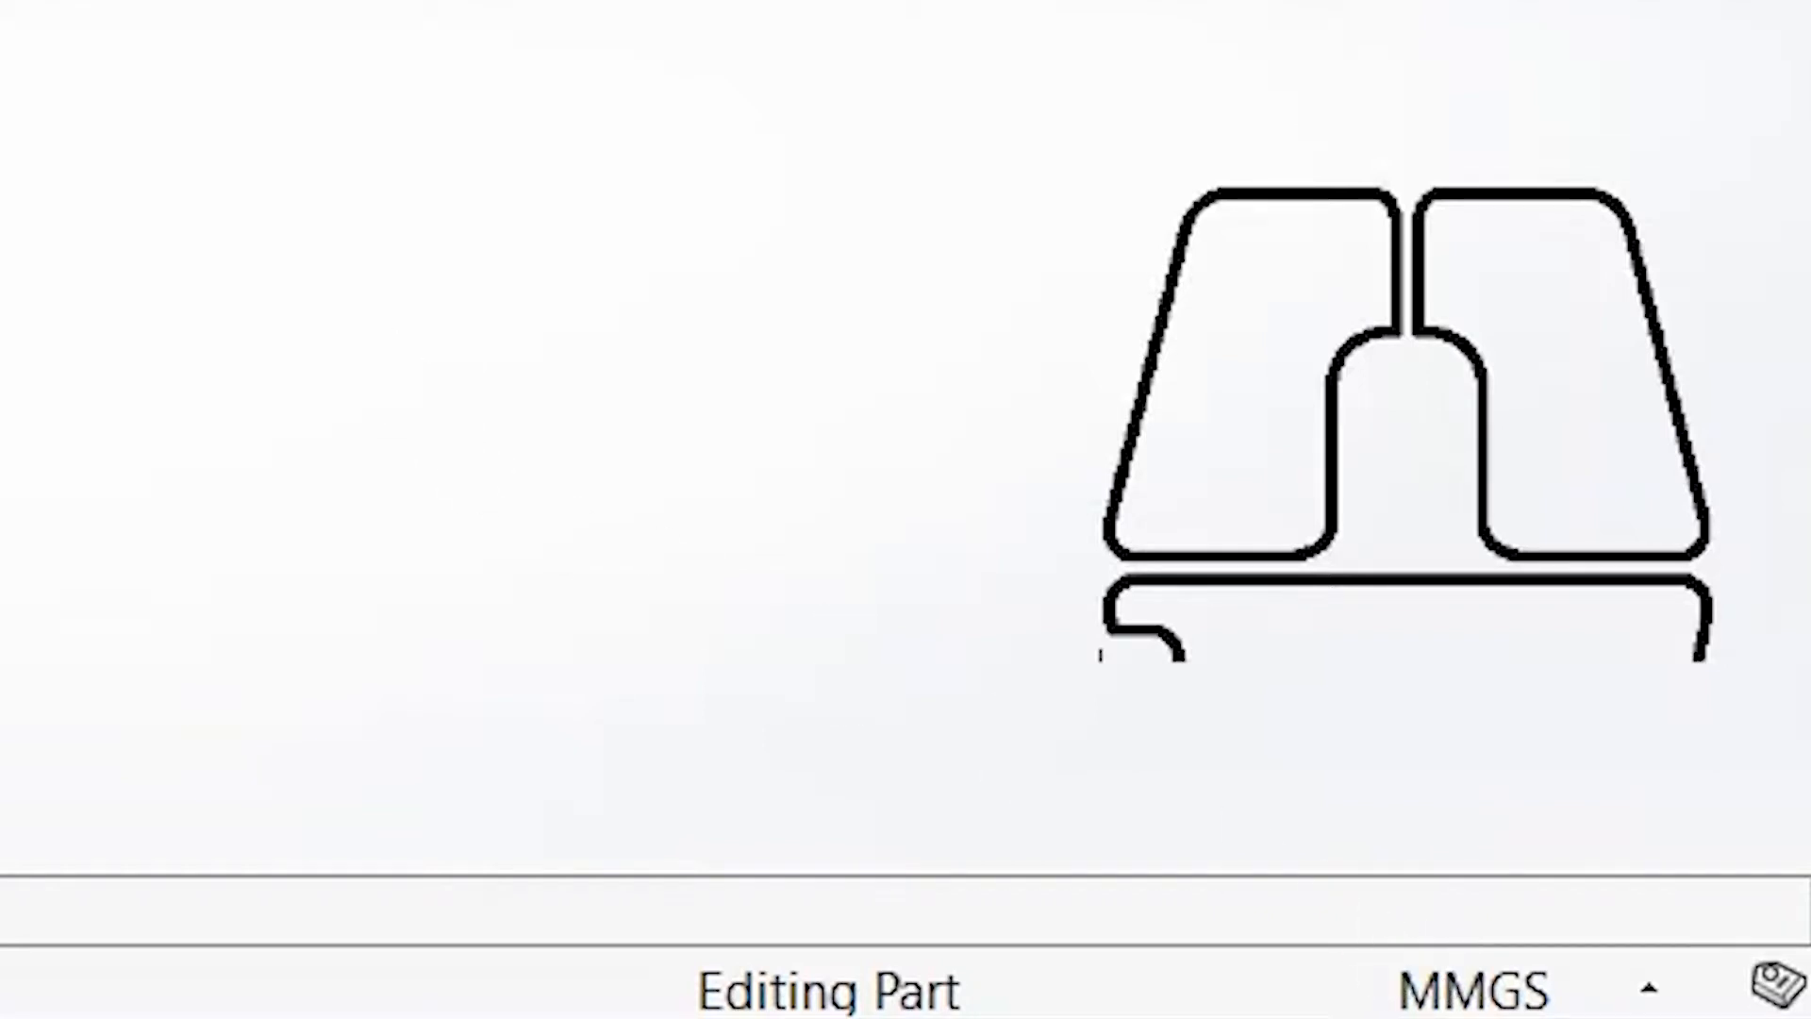
Switch back to SOLIDWORKS, start a sketch on the Front Plane and draw a 75 mm vertical line up from the origin.
{"action": "left_click", "coordinate": [141, 419]}
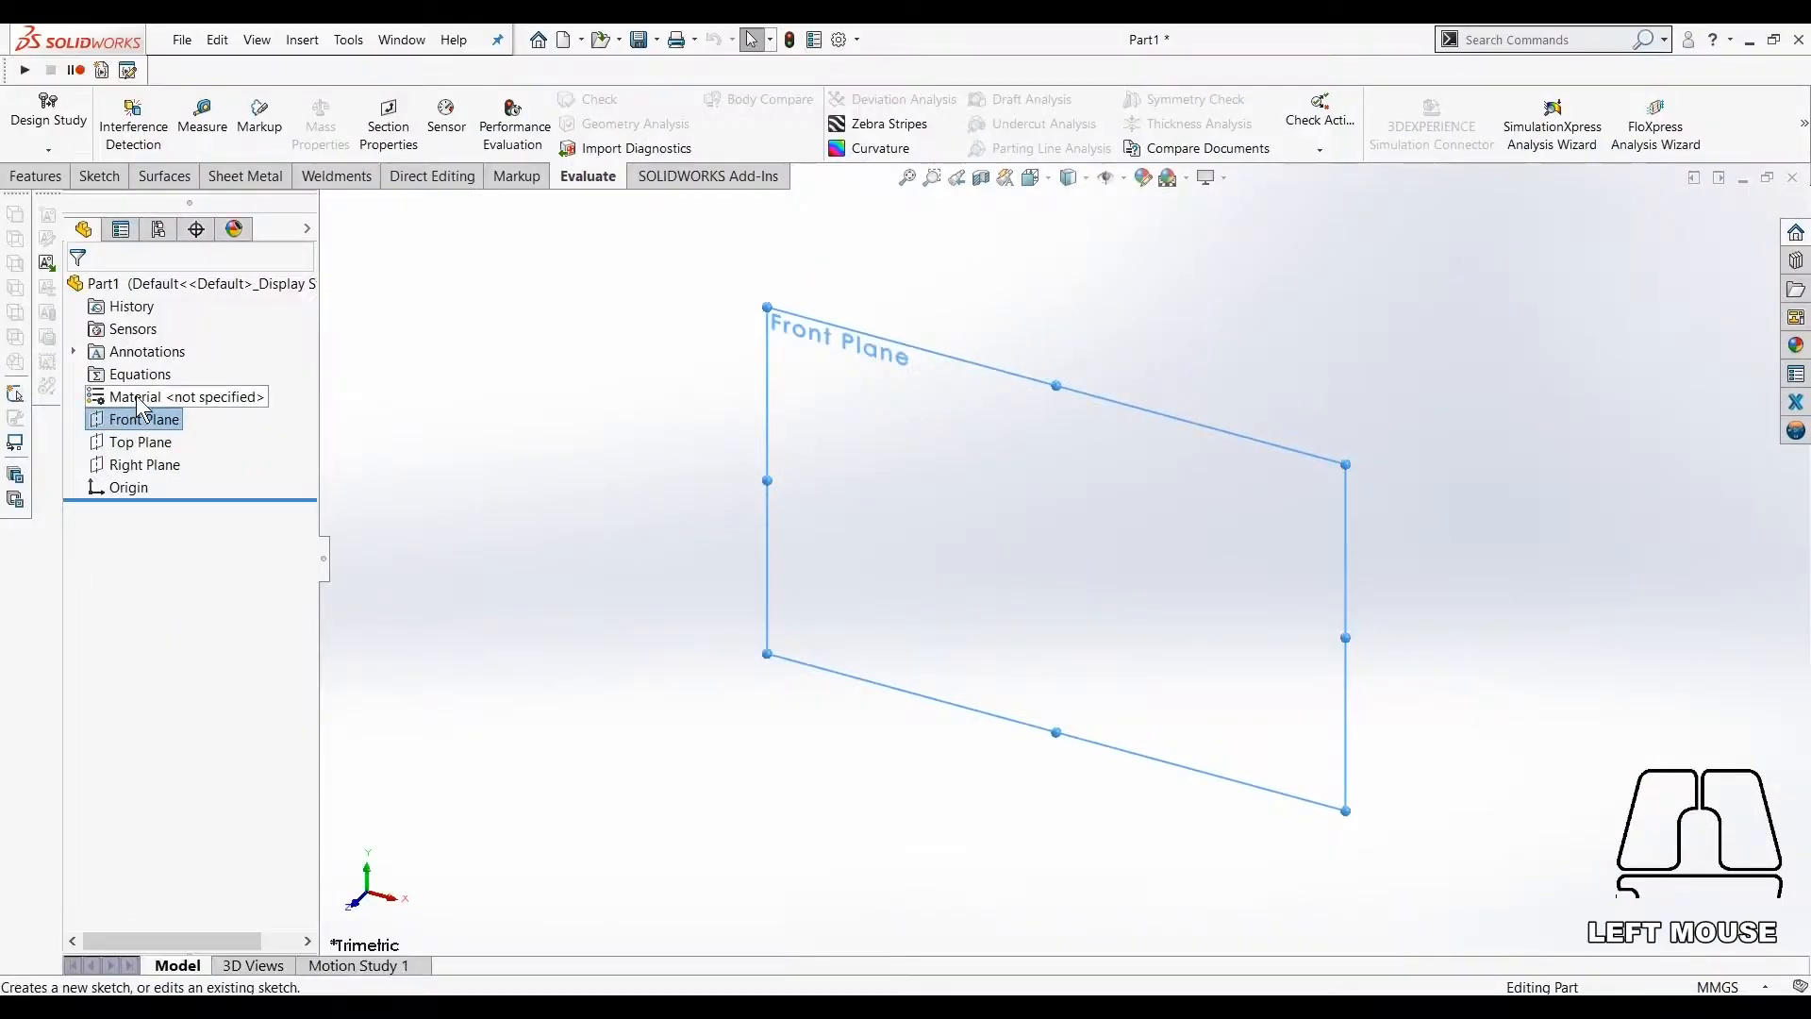
{"action": "left_click", "coordinate": [137, 398]}
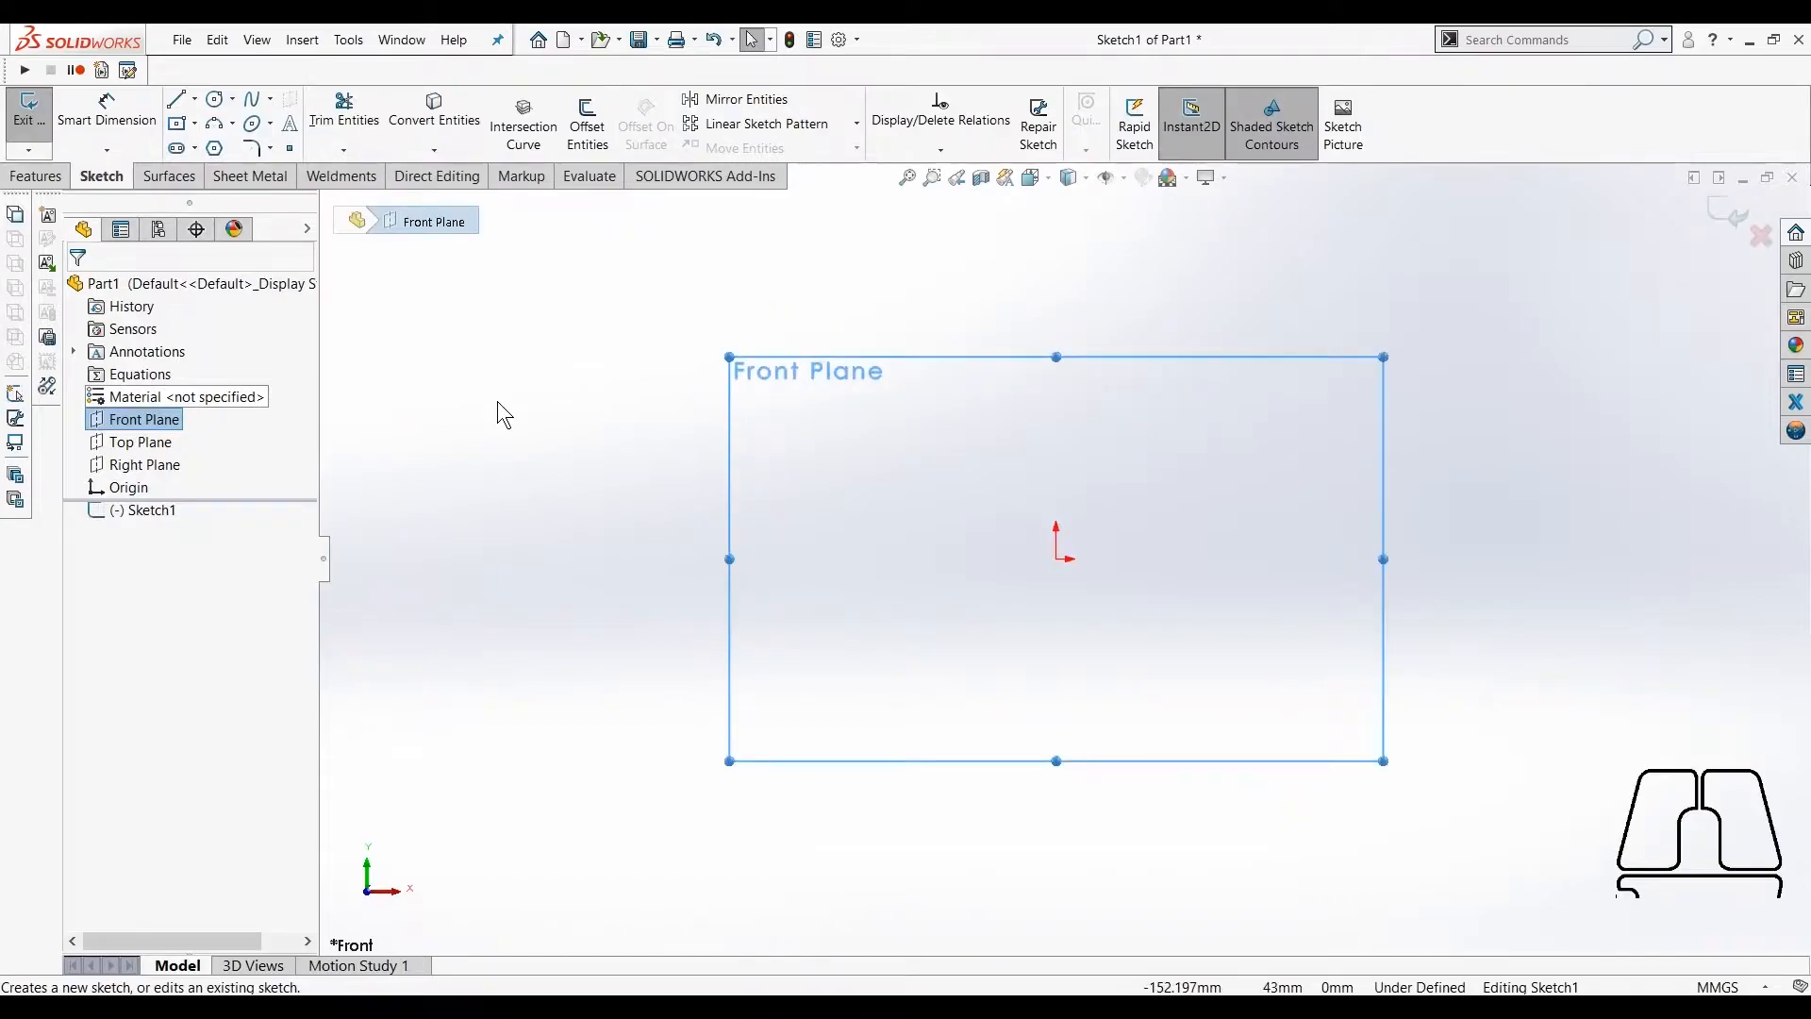
{"action": "left_click", "coordinate": [911, 466]}
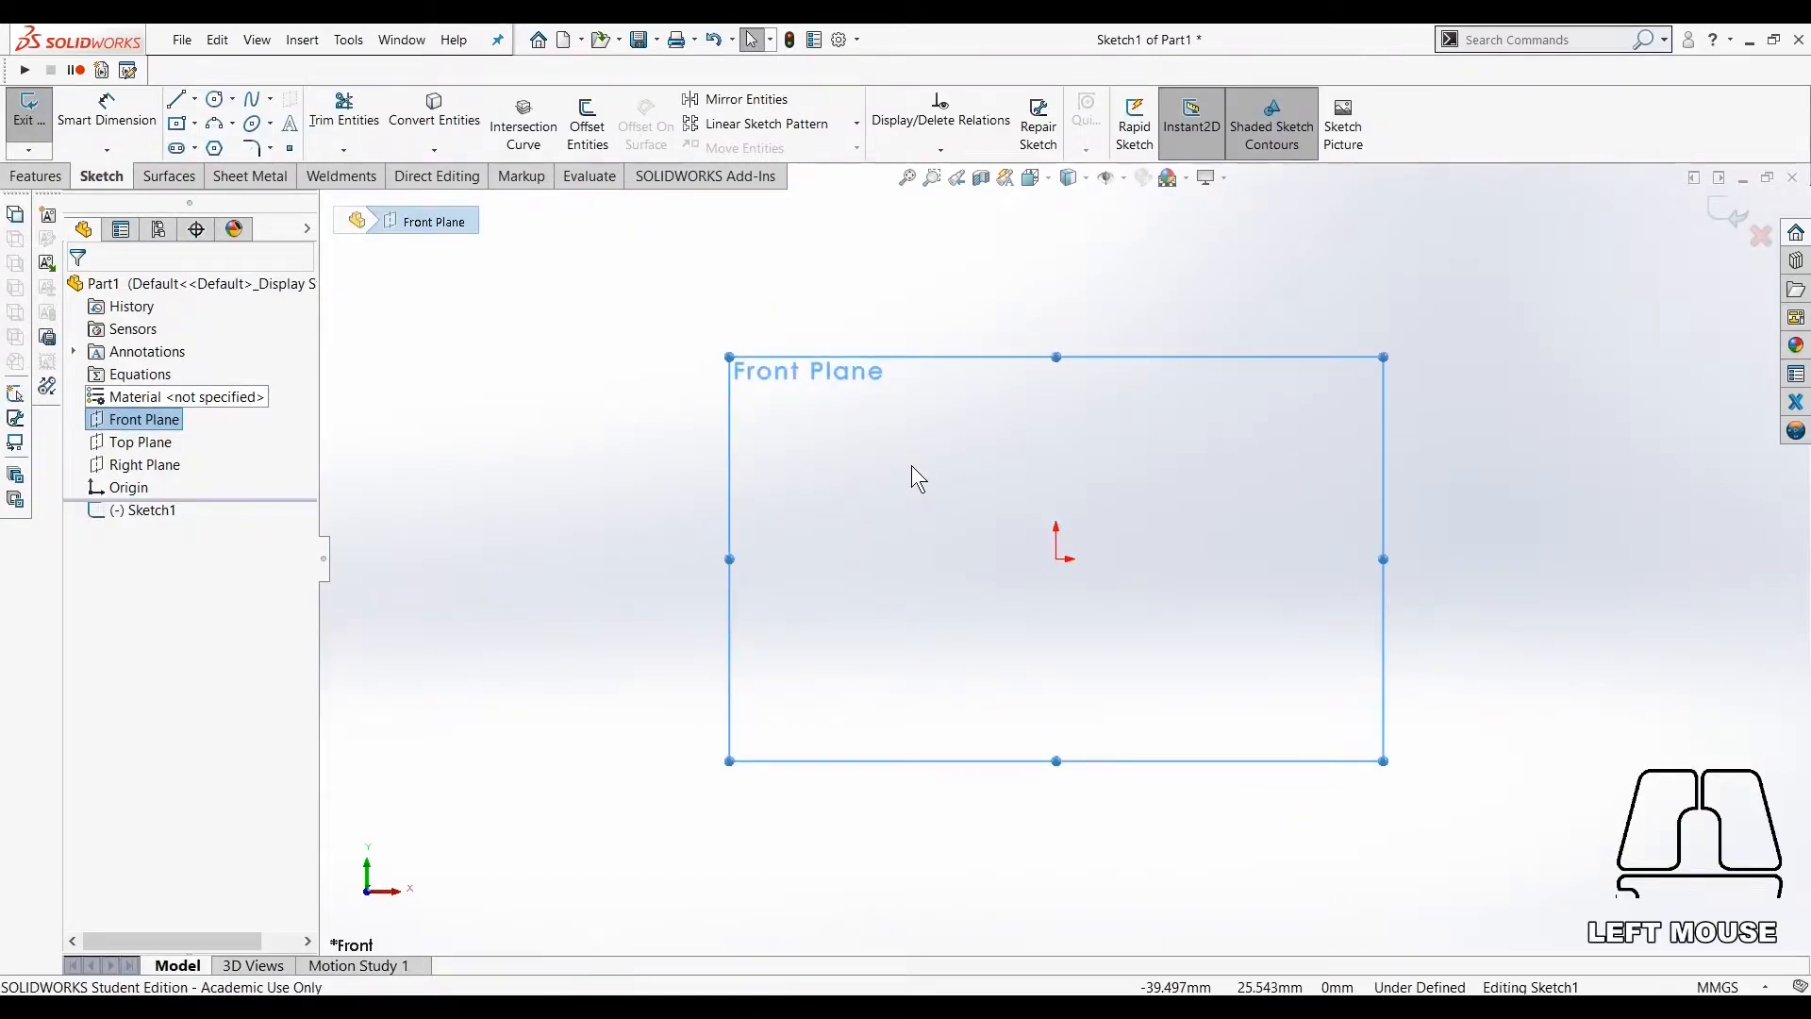
{"action": "left_click", "coordinate": [178, 100]}
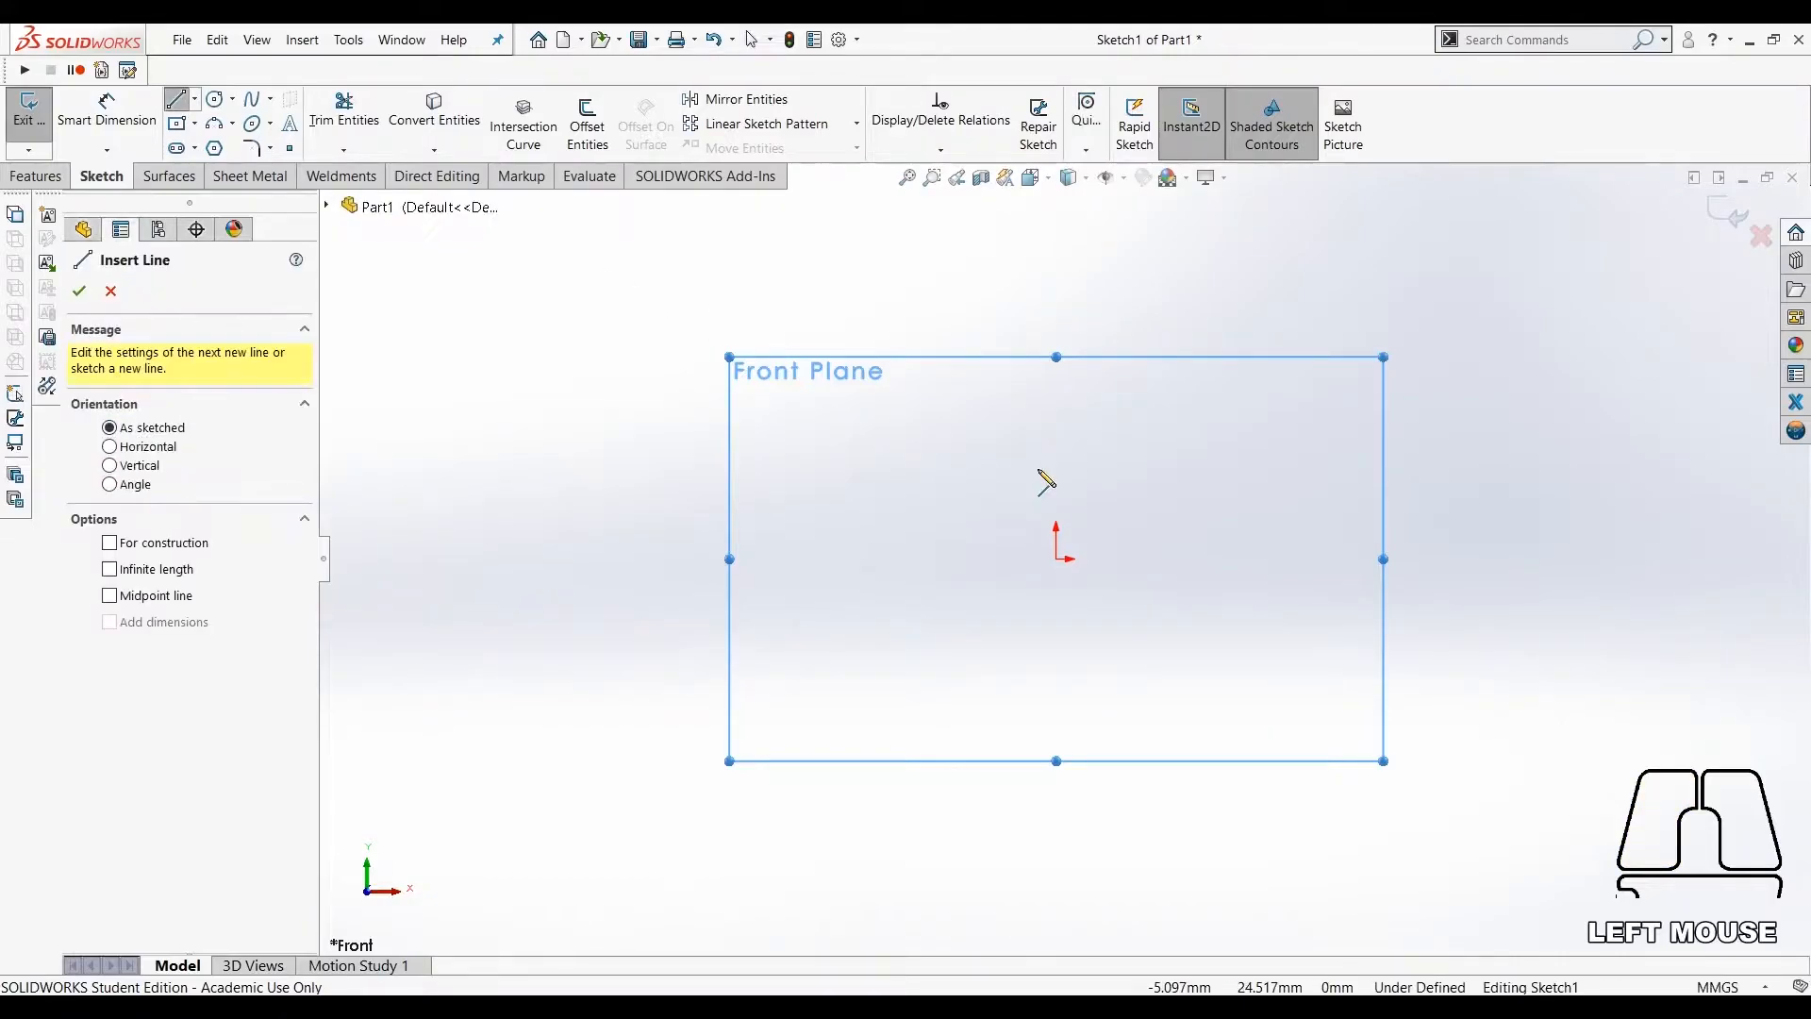
{"action": "left_click", "coordinate": [1056, 560]}
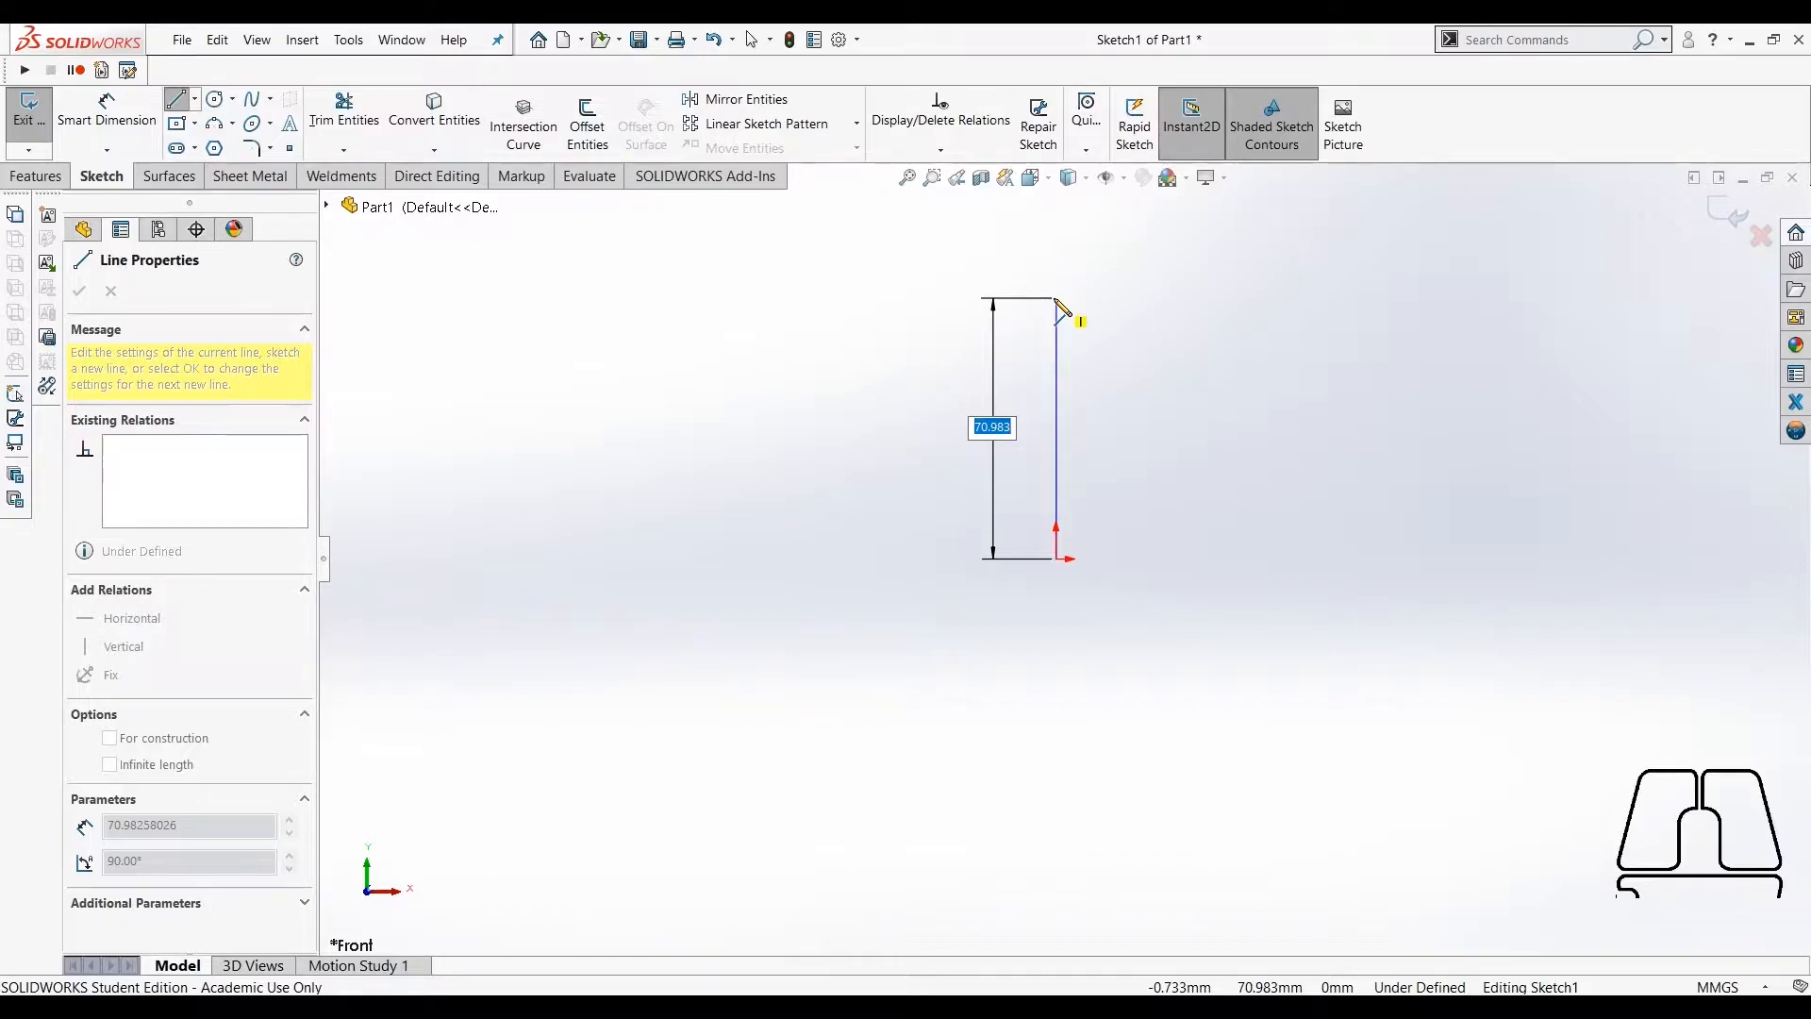
{"action": "type", "text": "75"}
{"action": "key", "text": "Return"}
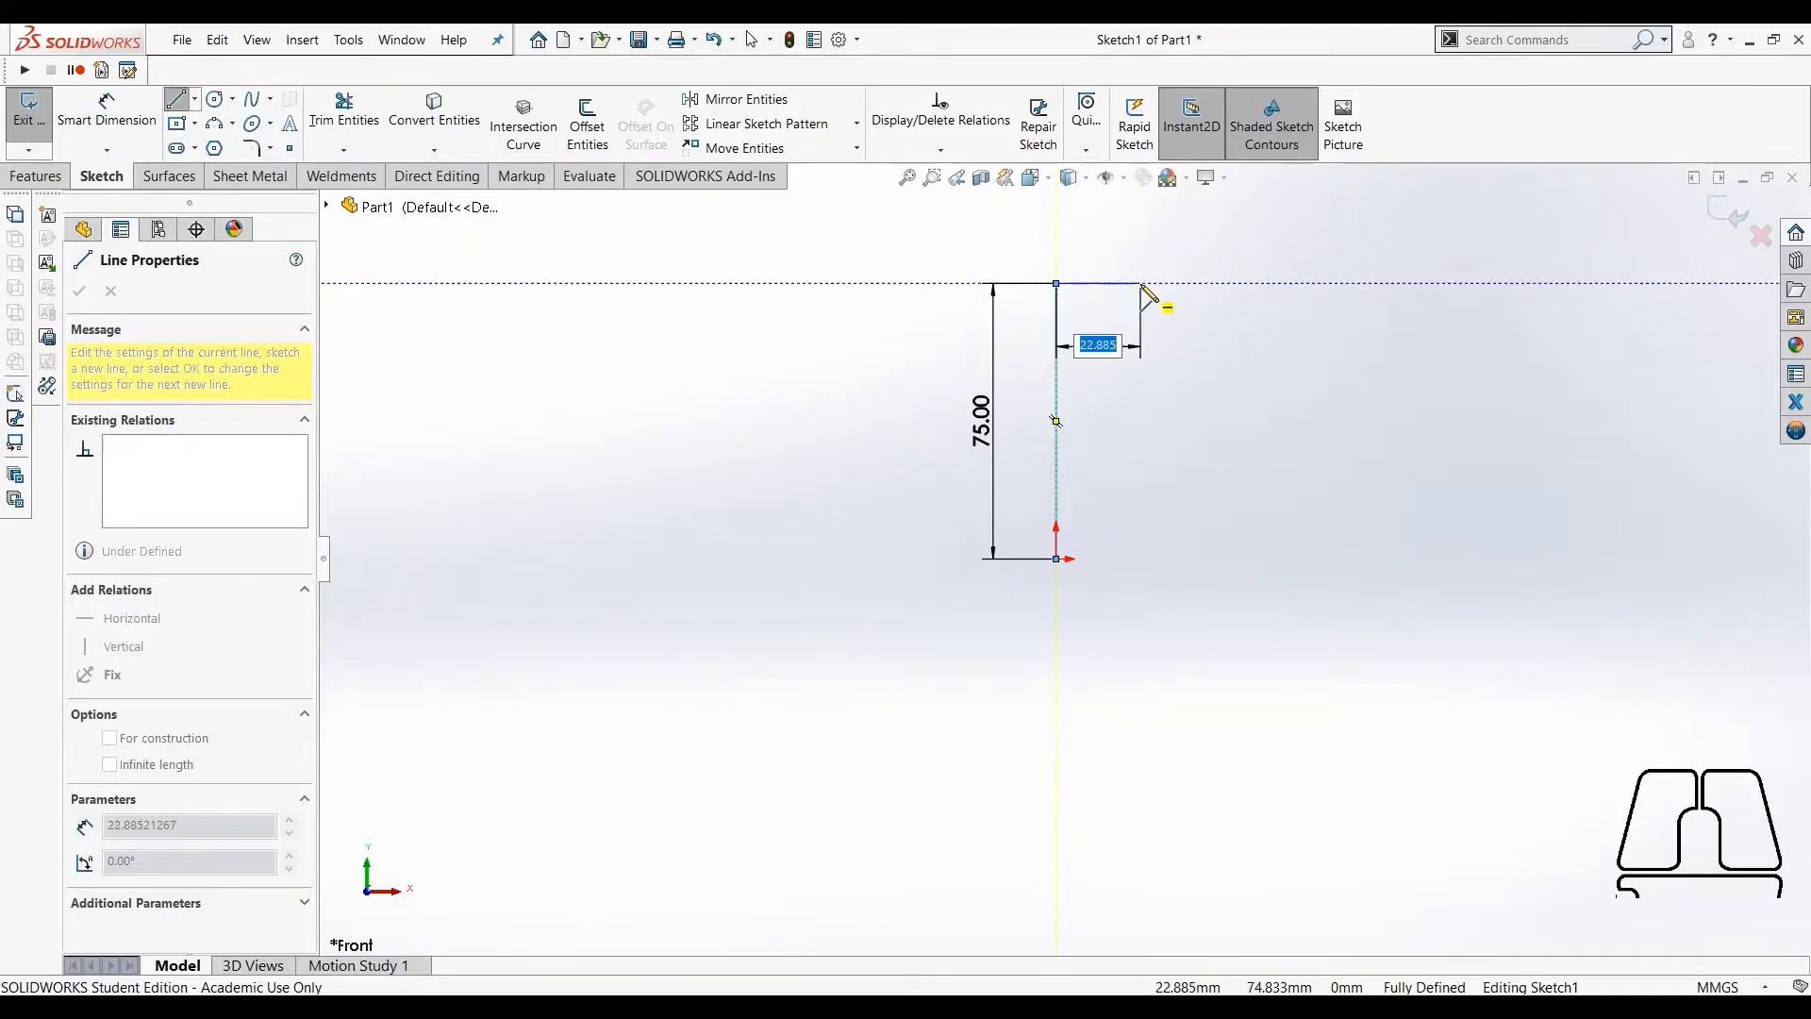
Continue the line into a closed staircase profile with three descending treads and a base about 76.5 mm long, ending at the origin.
{"action": "left_click", "coordinate": [1143, 287]}
{"action": "left_click", "coordinate": [1142, 412]}
{"action": "left_click", "coordinate": [1198, 412]}
{"action": "left_click", "coordinate": [1198, 464]}
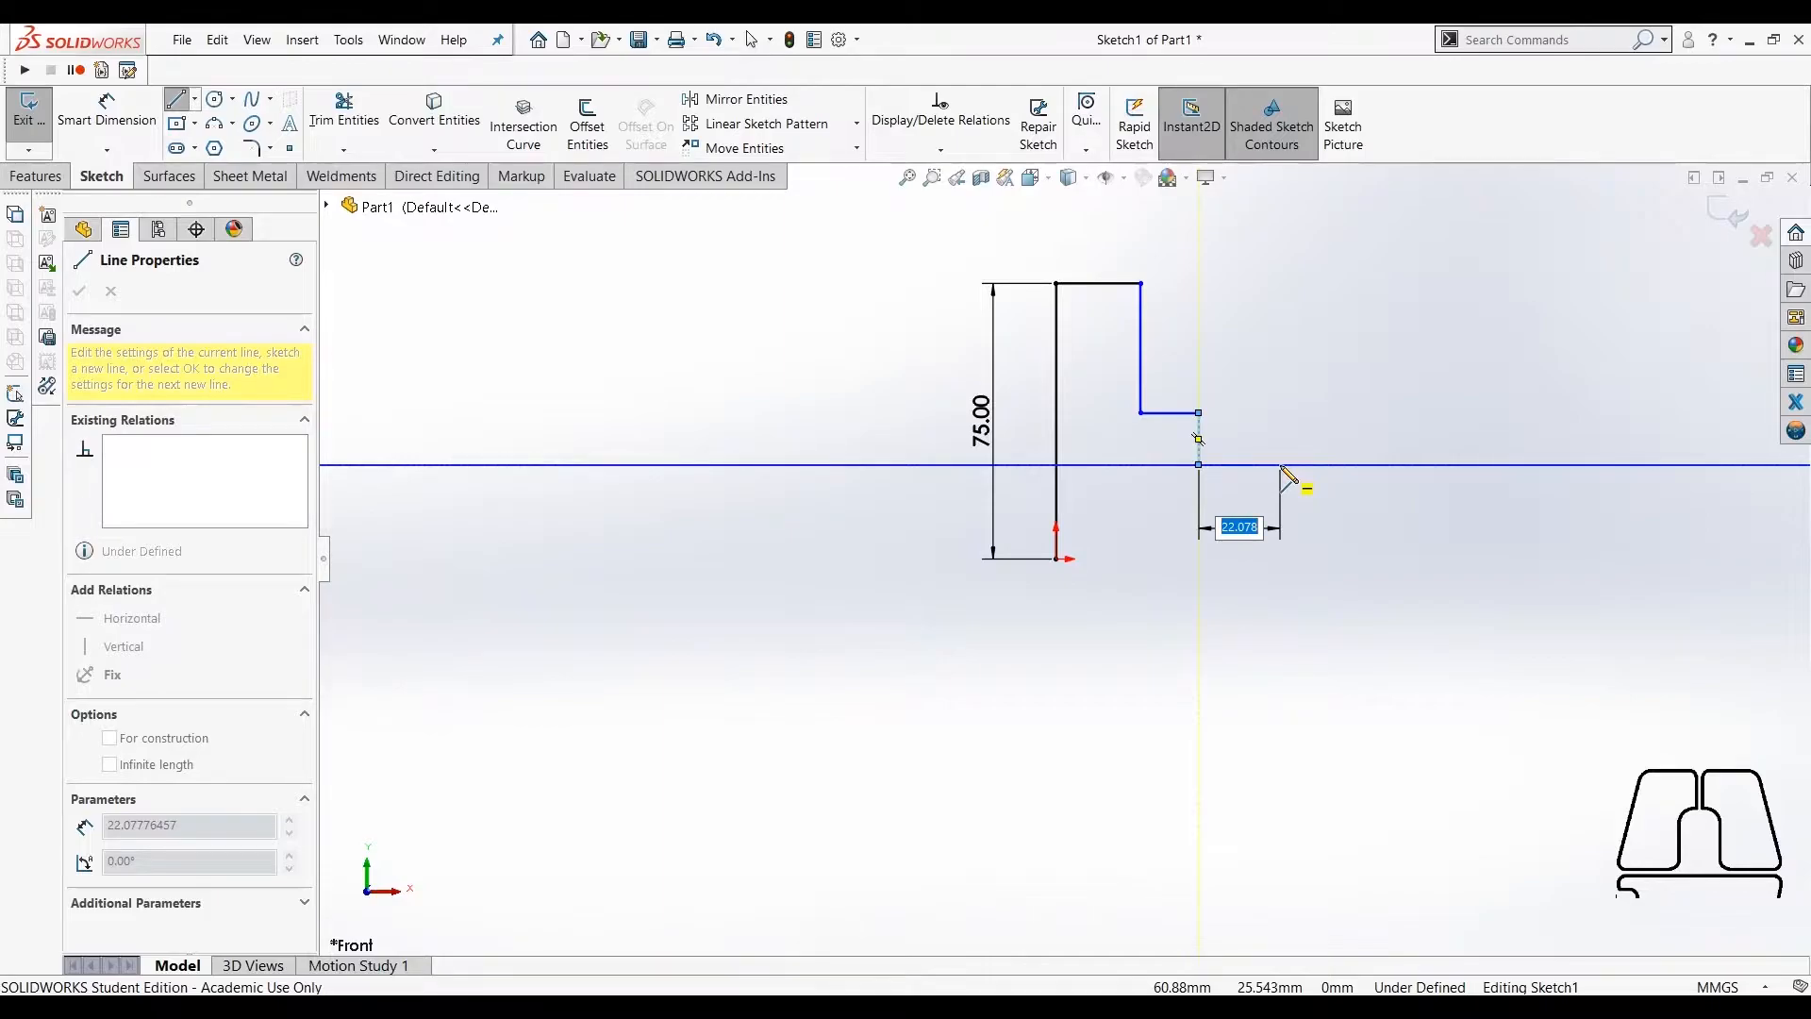
{"action": "left_click", "coordinate": [1280, 464]}
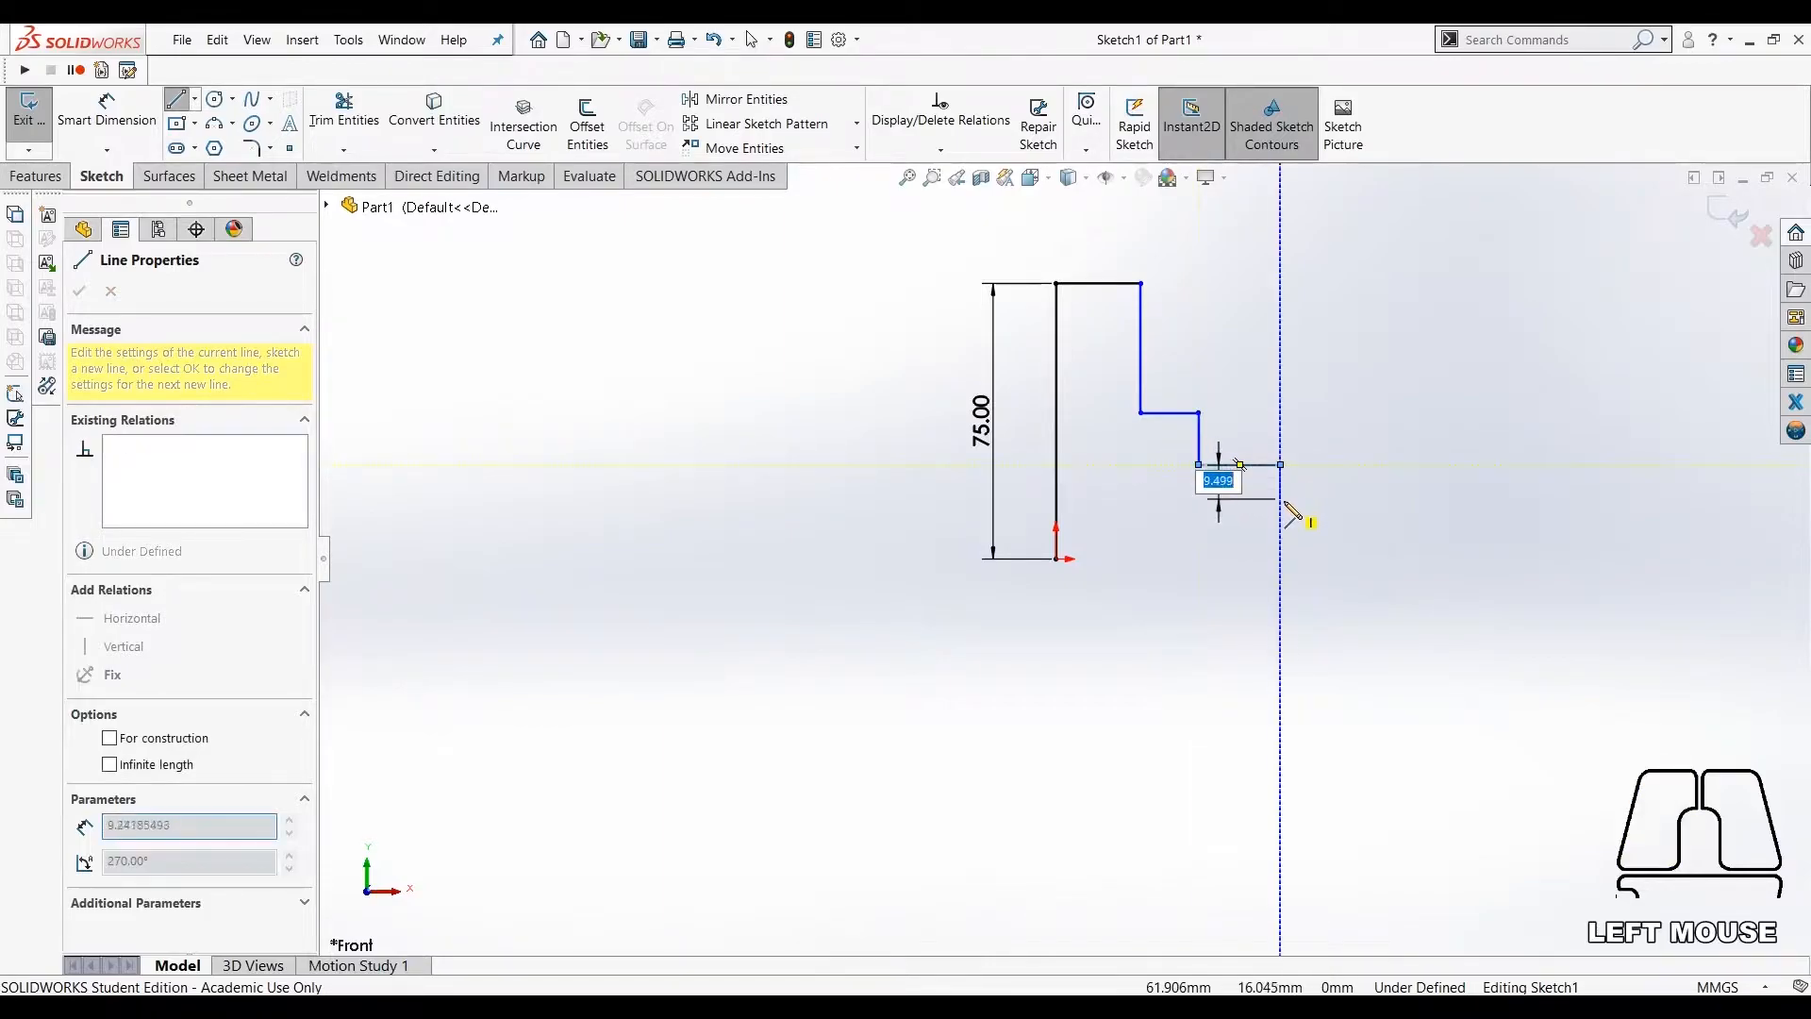
{"action": "left_click", "coordinate": [1281, 501]}
{"action": "left_click", "coordinate": [1338, 501]}
{"action": "left_click", "coordinate": [1337, 558]}
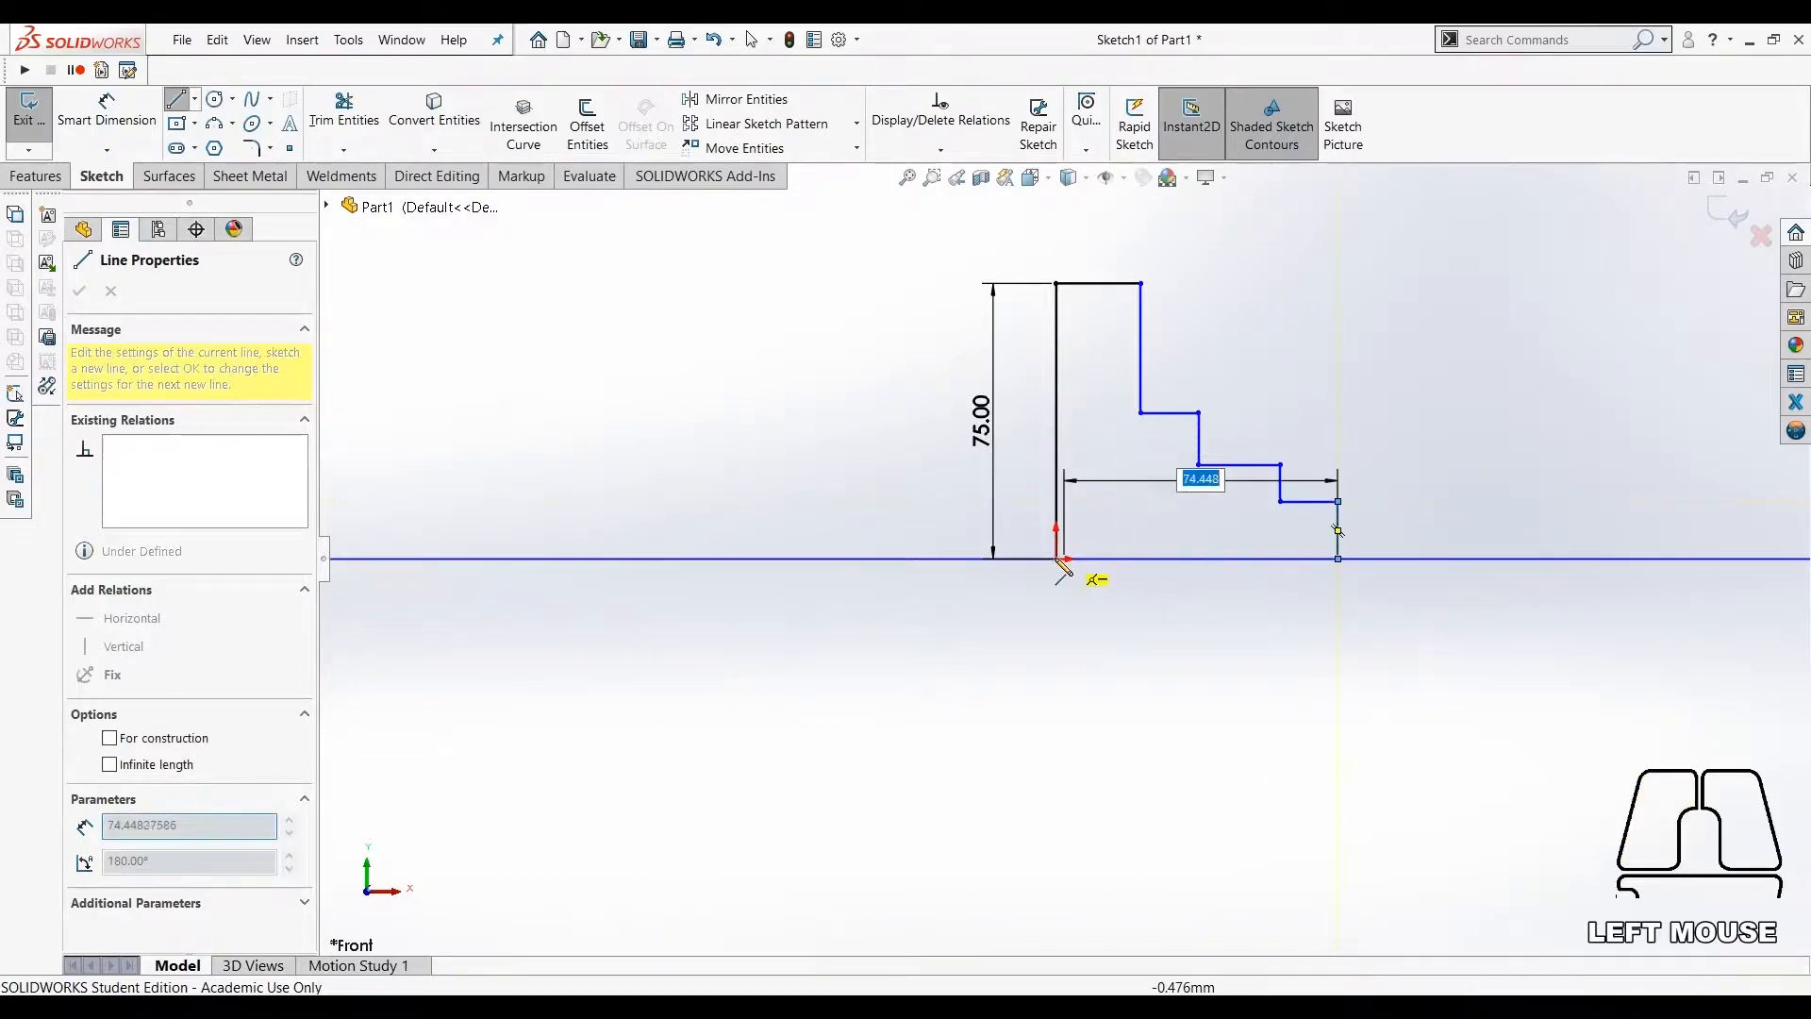
{"action": "left_click", "coordinate": [1056, 559]}
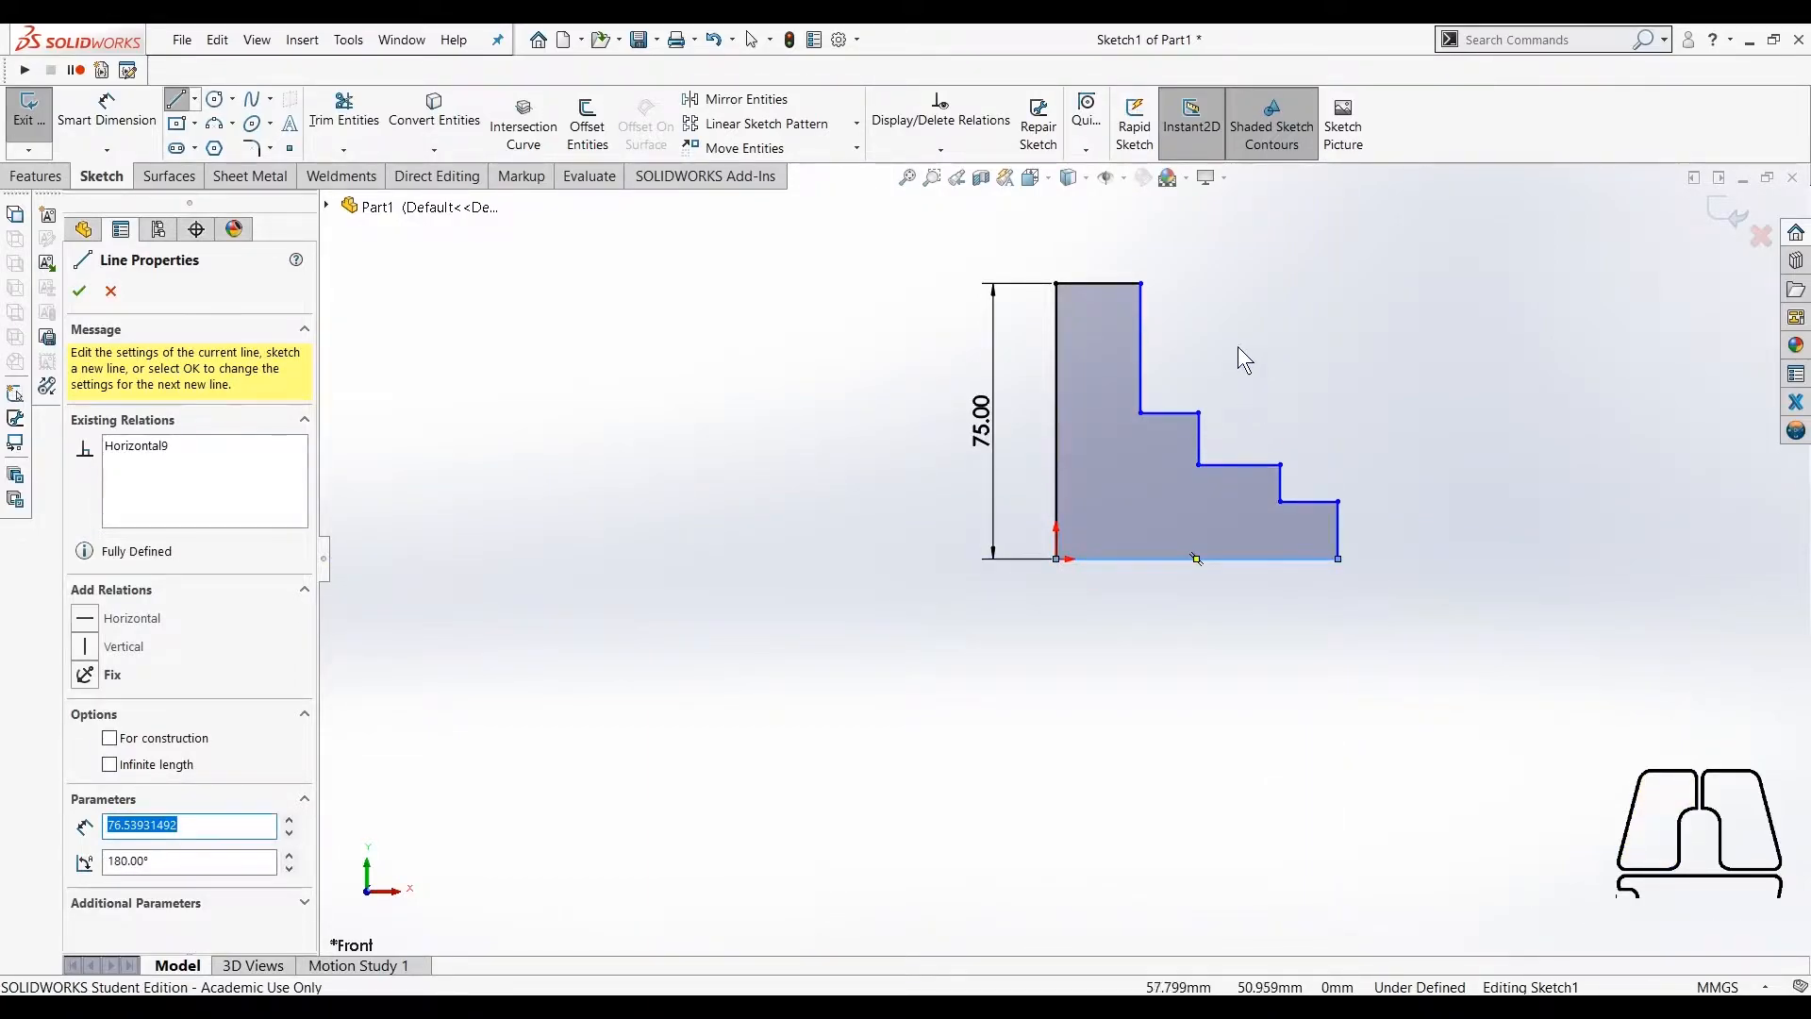
Dimension the base line of the staircase profile to 60 mm.
{"action": "left_click", "coordinate": [102, 116]}
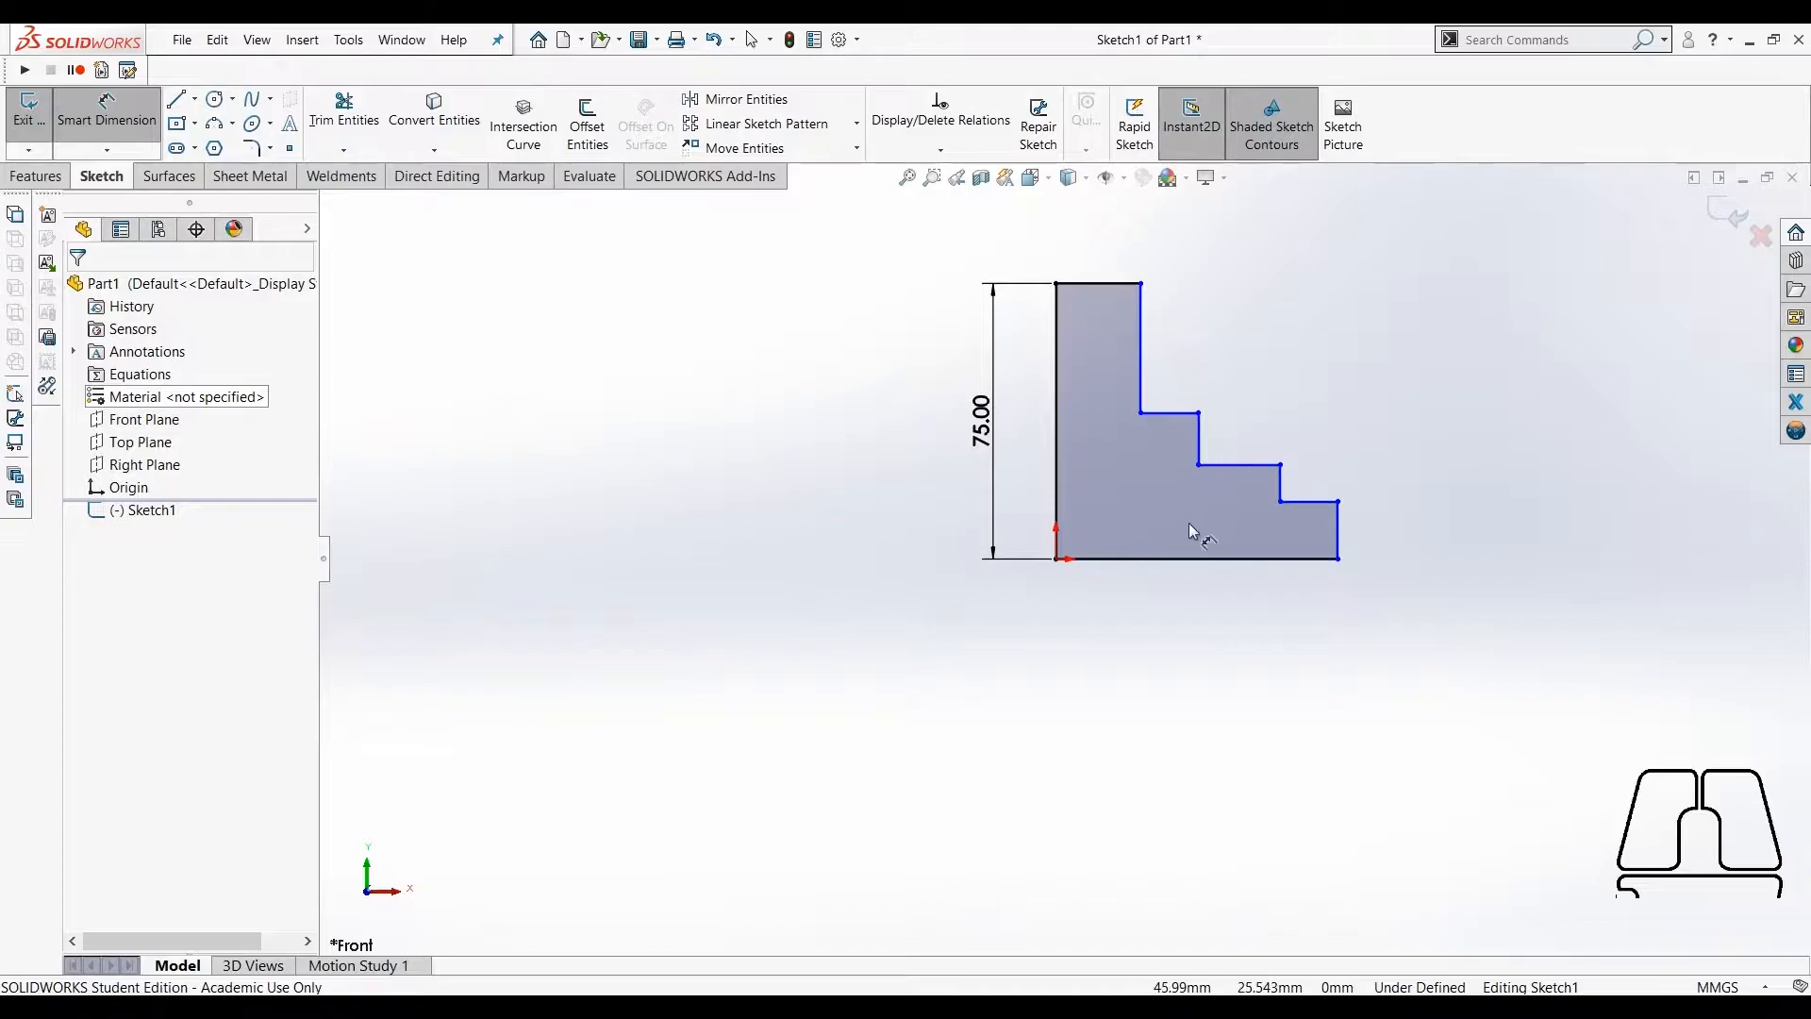
{"action": "left_click", "coordinate": [1175, 563]}
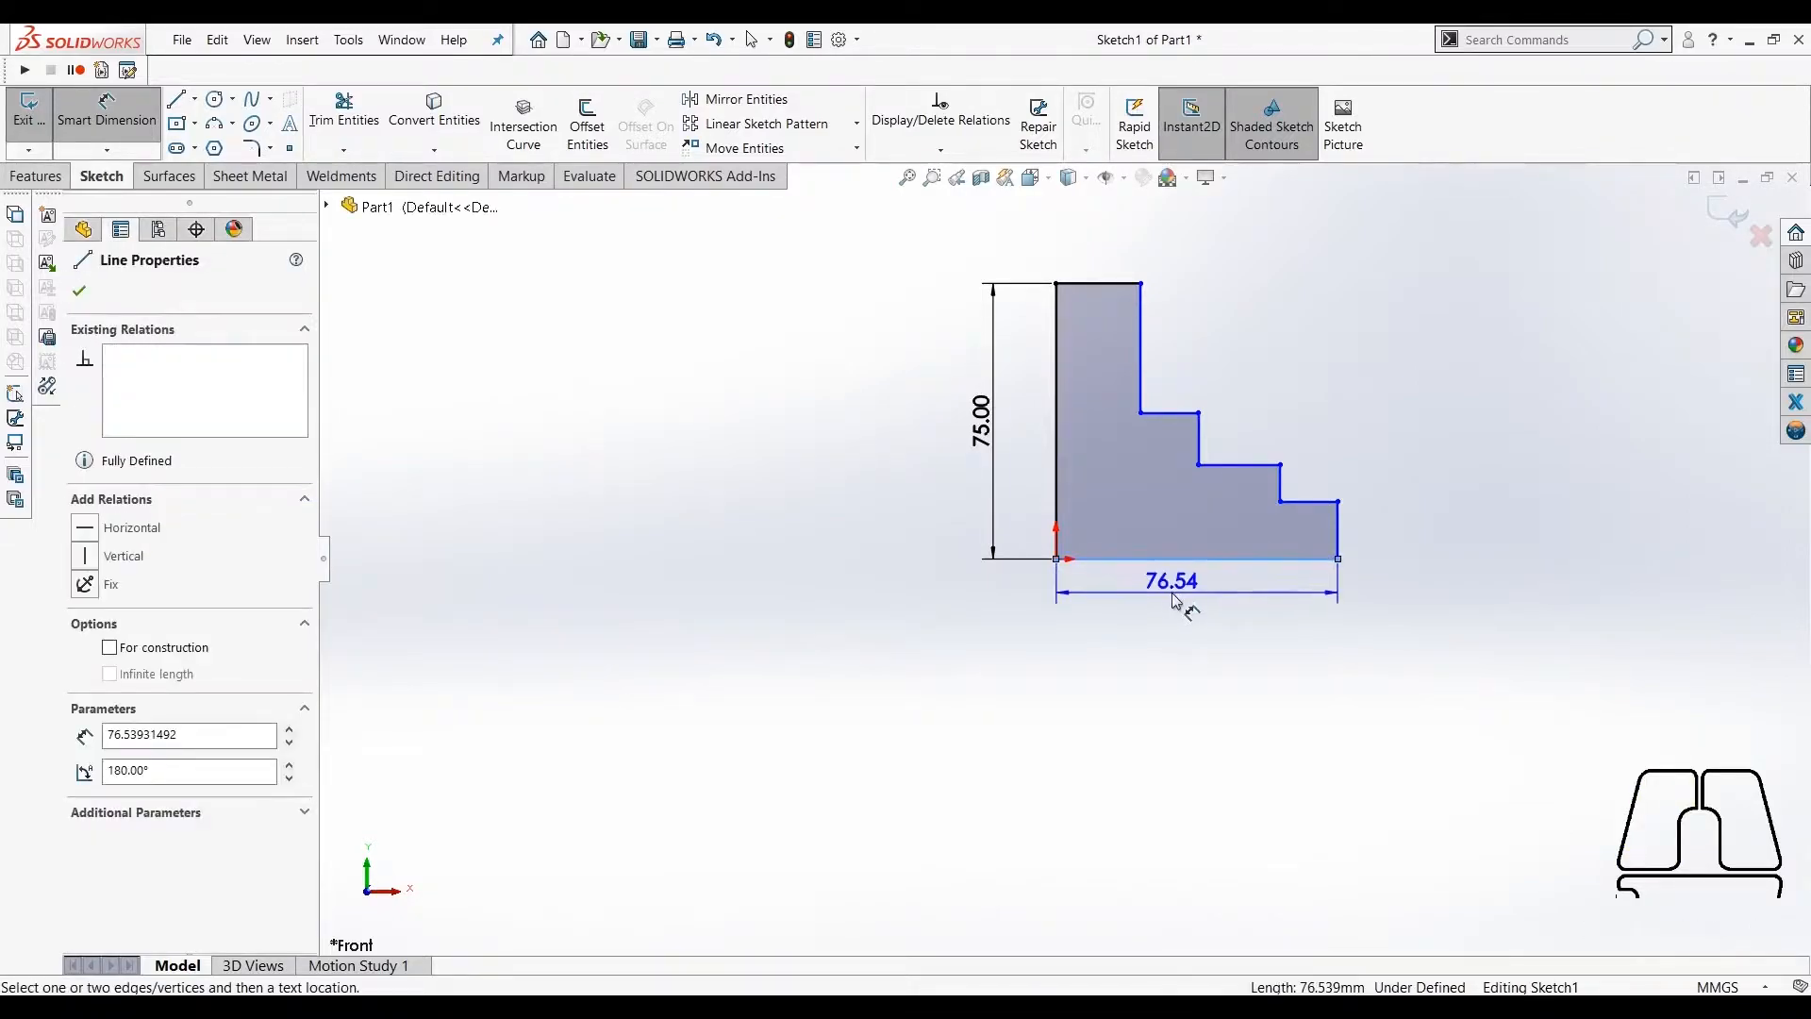
{"action": "left_click", "coordinate": [1185, 604]}
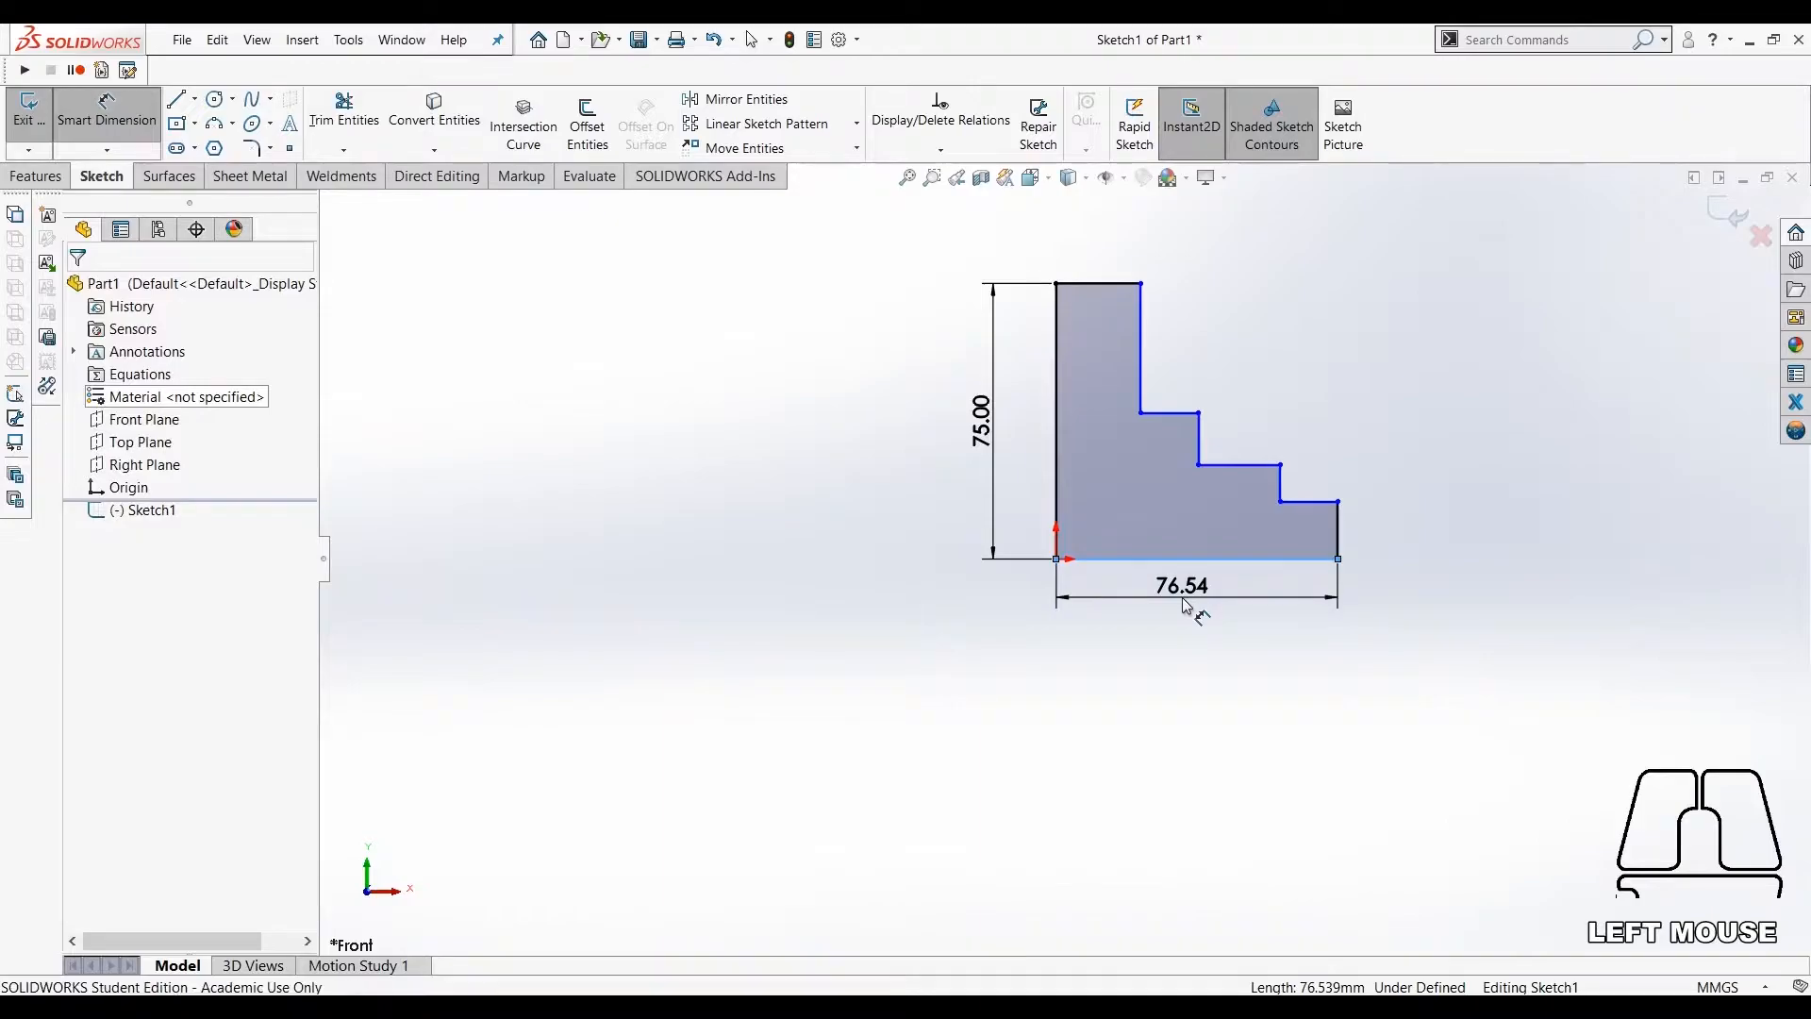
{"action": "type", "text": "60"}
{"action": "key", "text": "Return"}
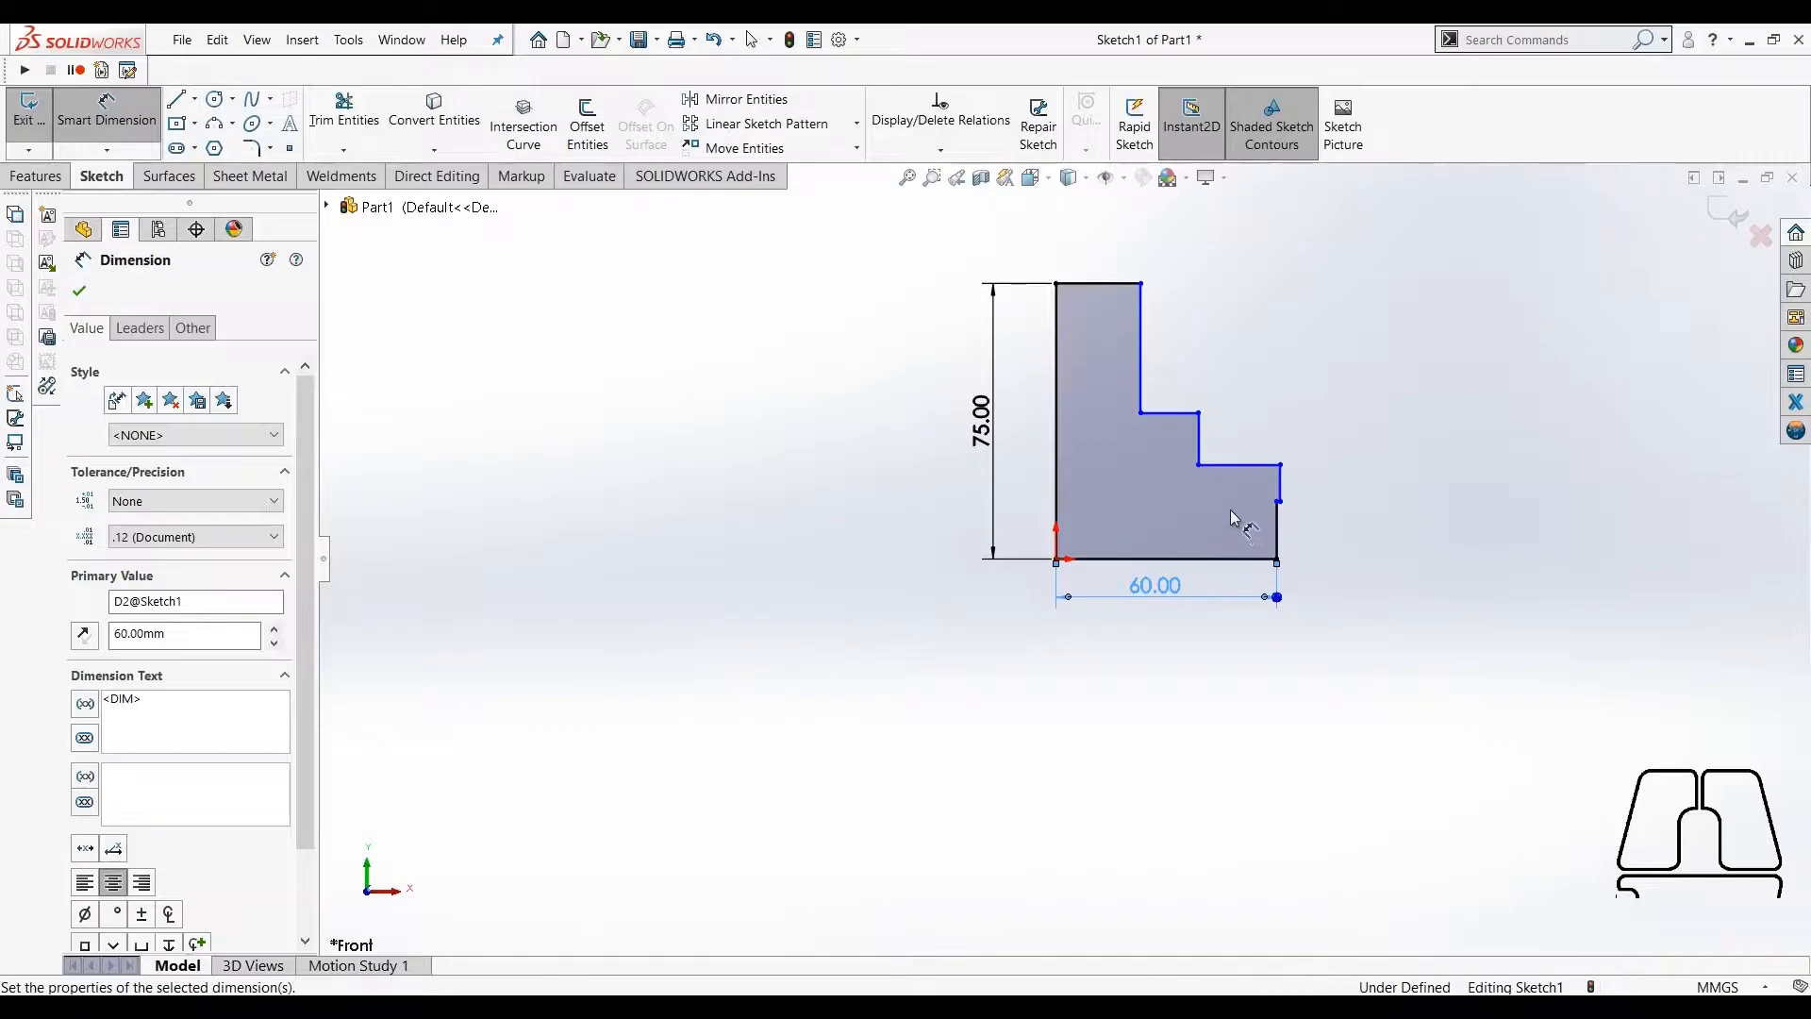
Dimension the widths of the middle and upper treads to 12 mm each.
{"action": "left_click", "coordinate": [1236, 466]}
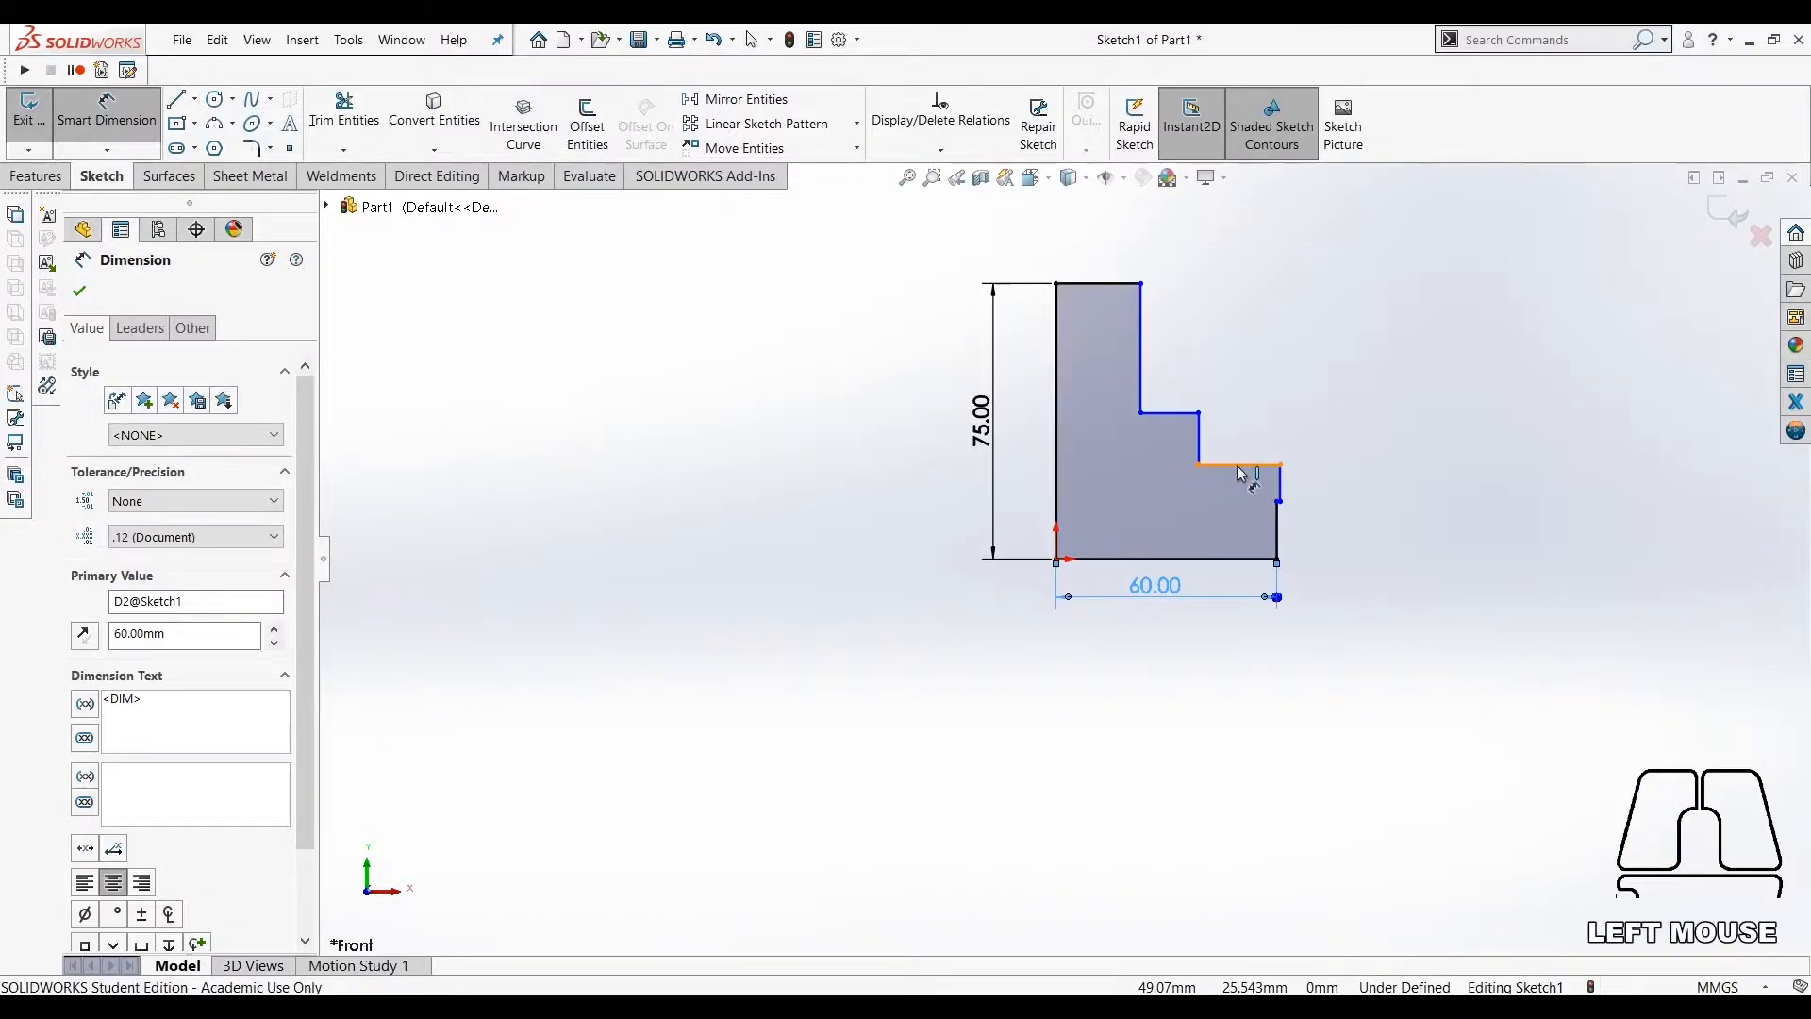
{"action": "left_click", "coordinate": [1358, 436]}
{"action": "type", "text": "12"}
{"action": "key", "text": "Return"}
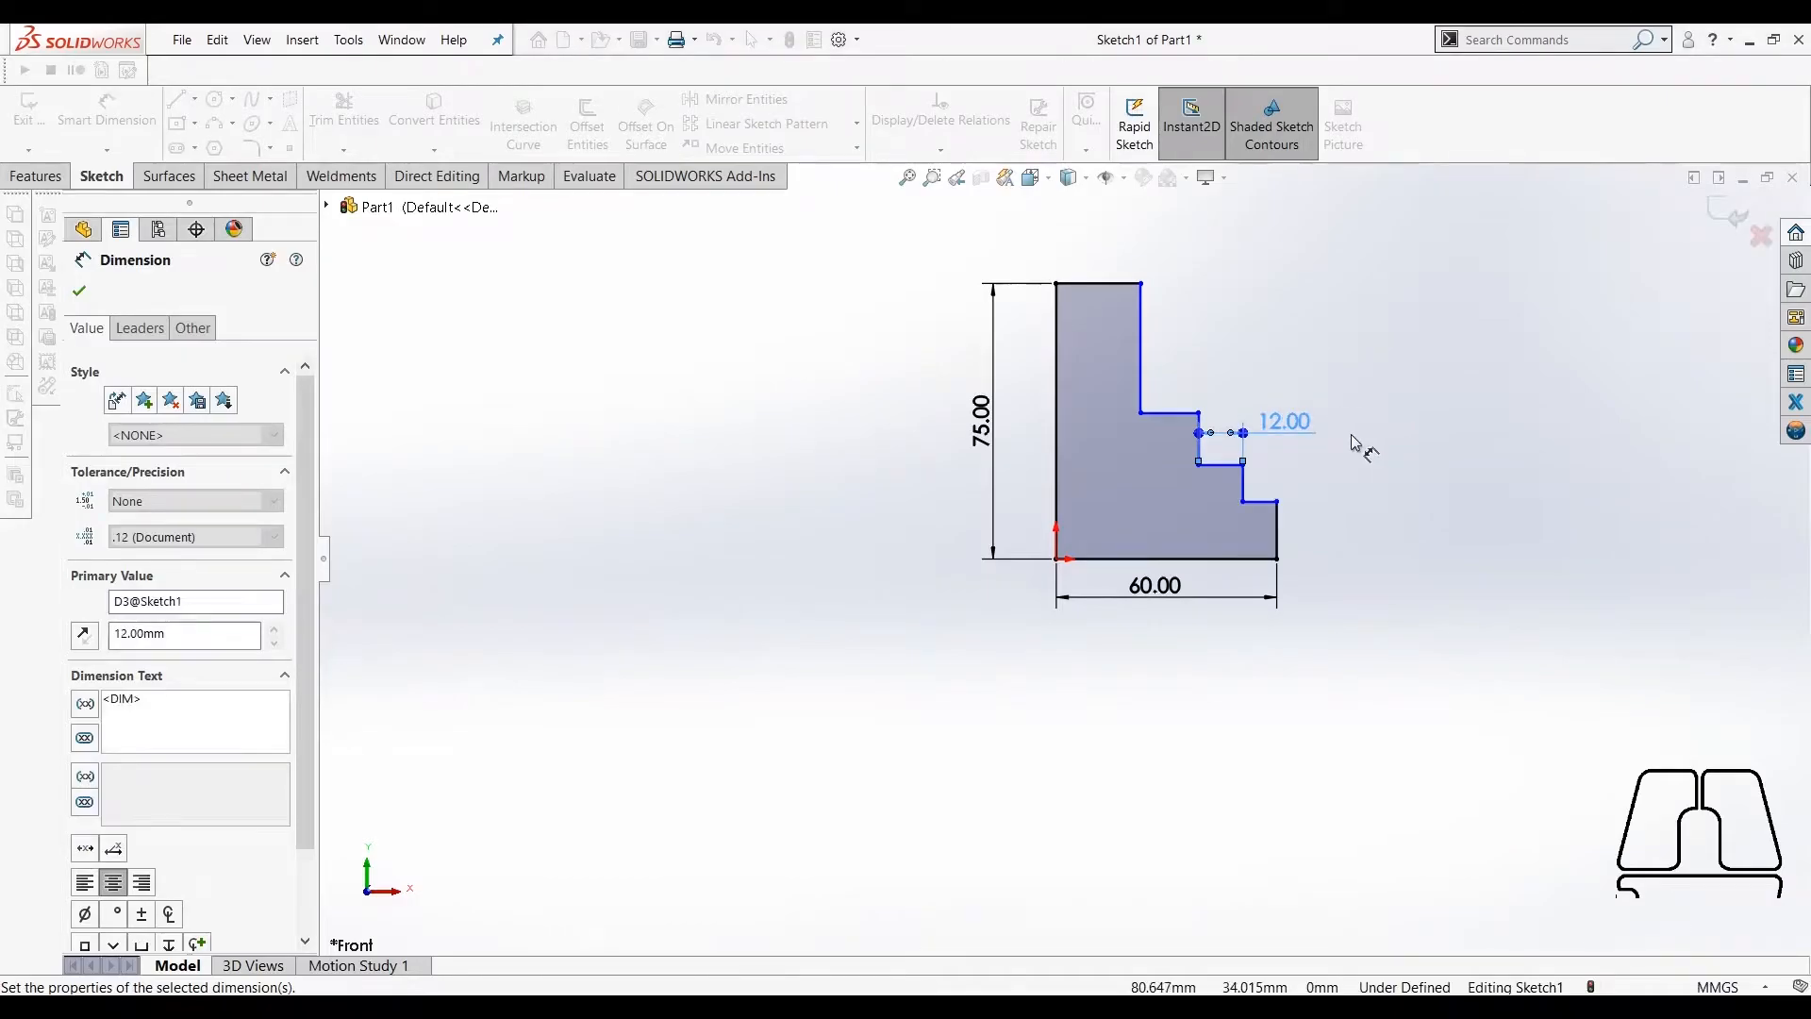
{"action": "left_click", "coordinate": [1165, 415]}
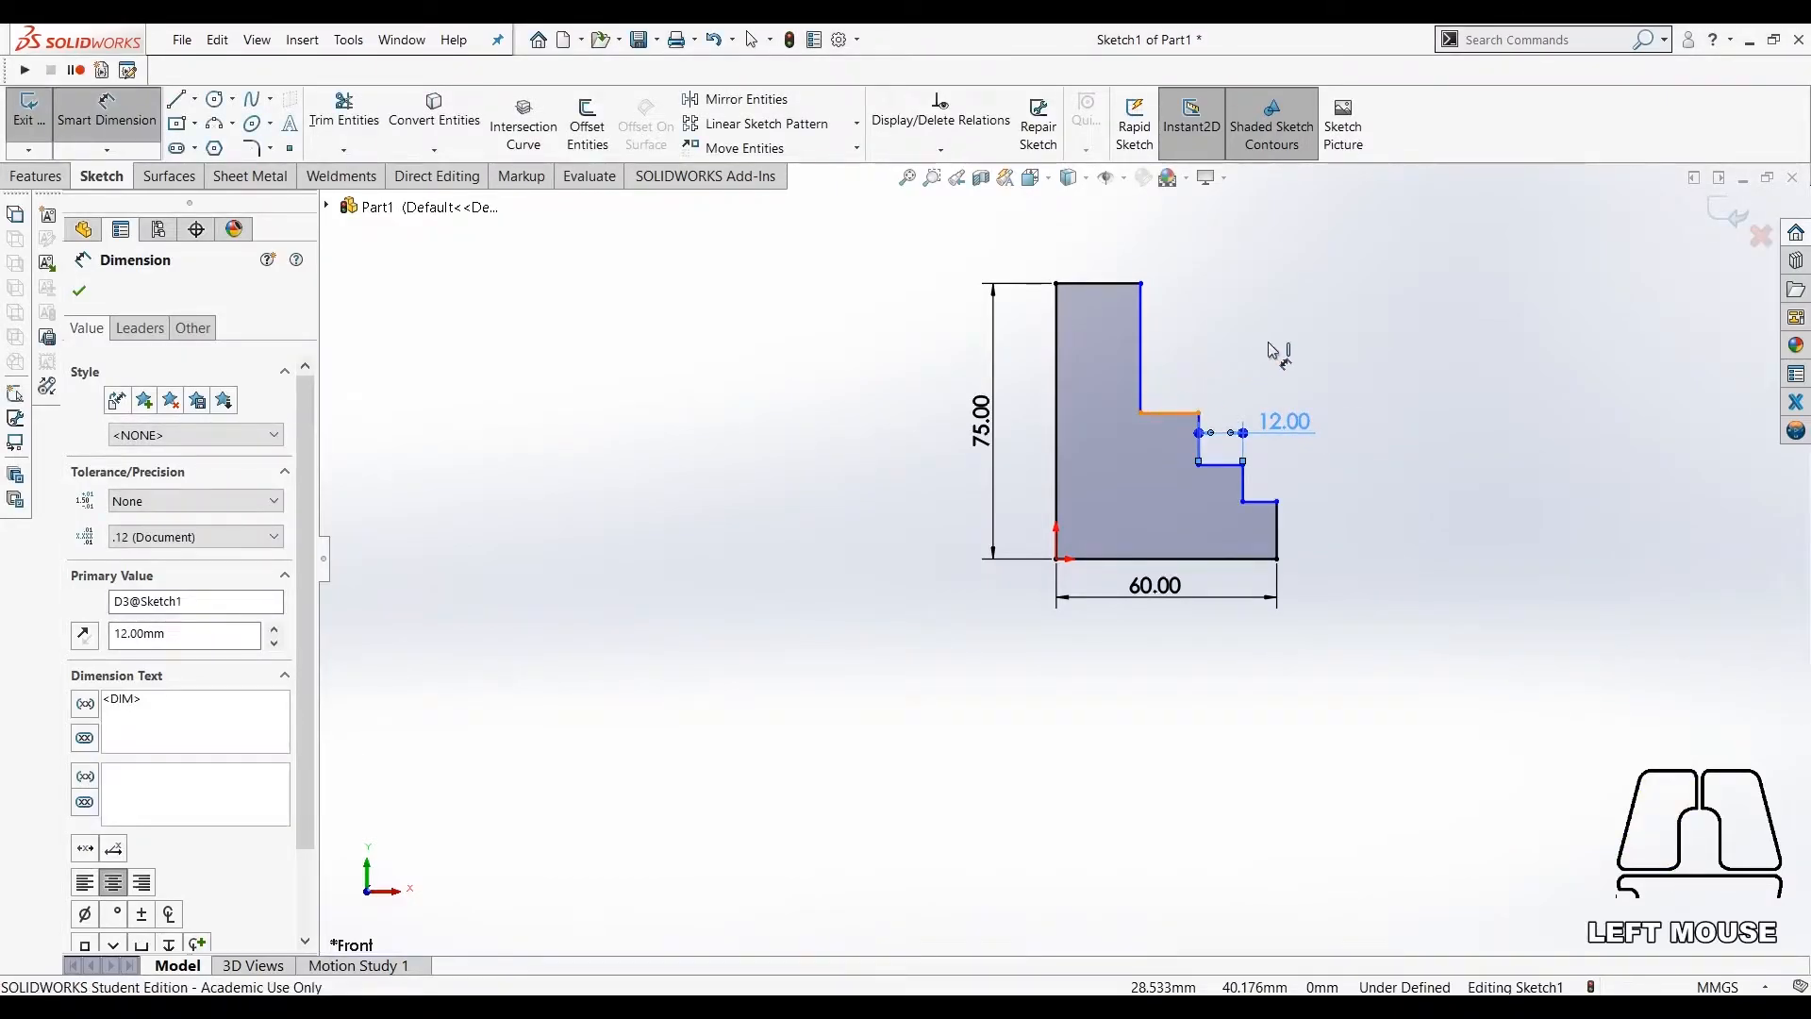
{"action": "left_click", "coordinate": [1229, 351]}
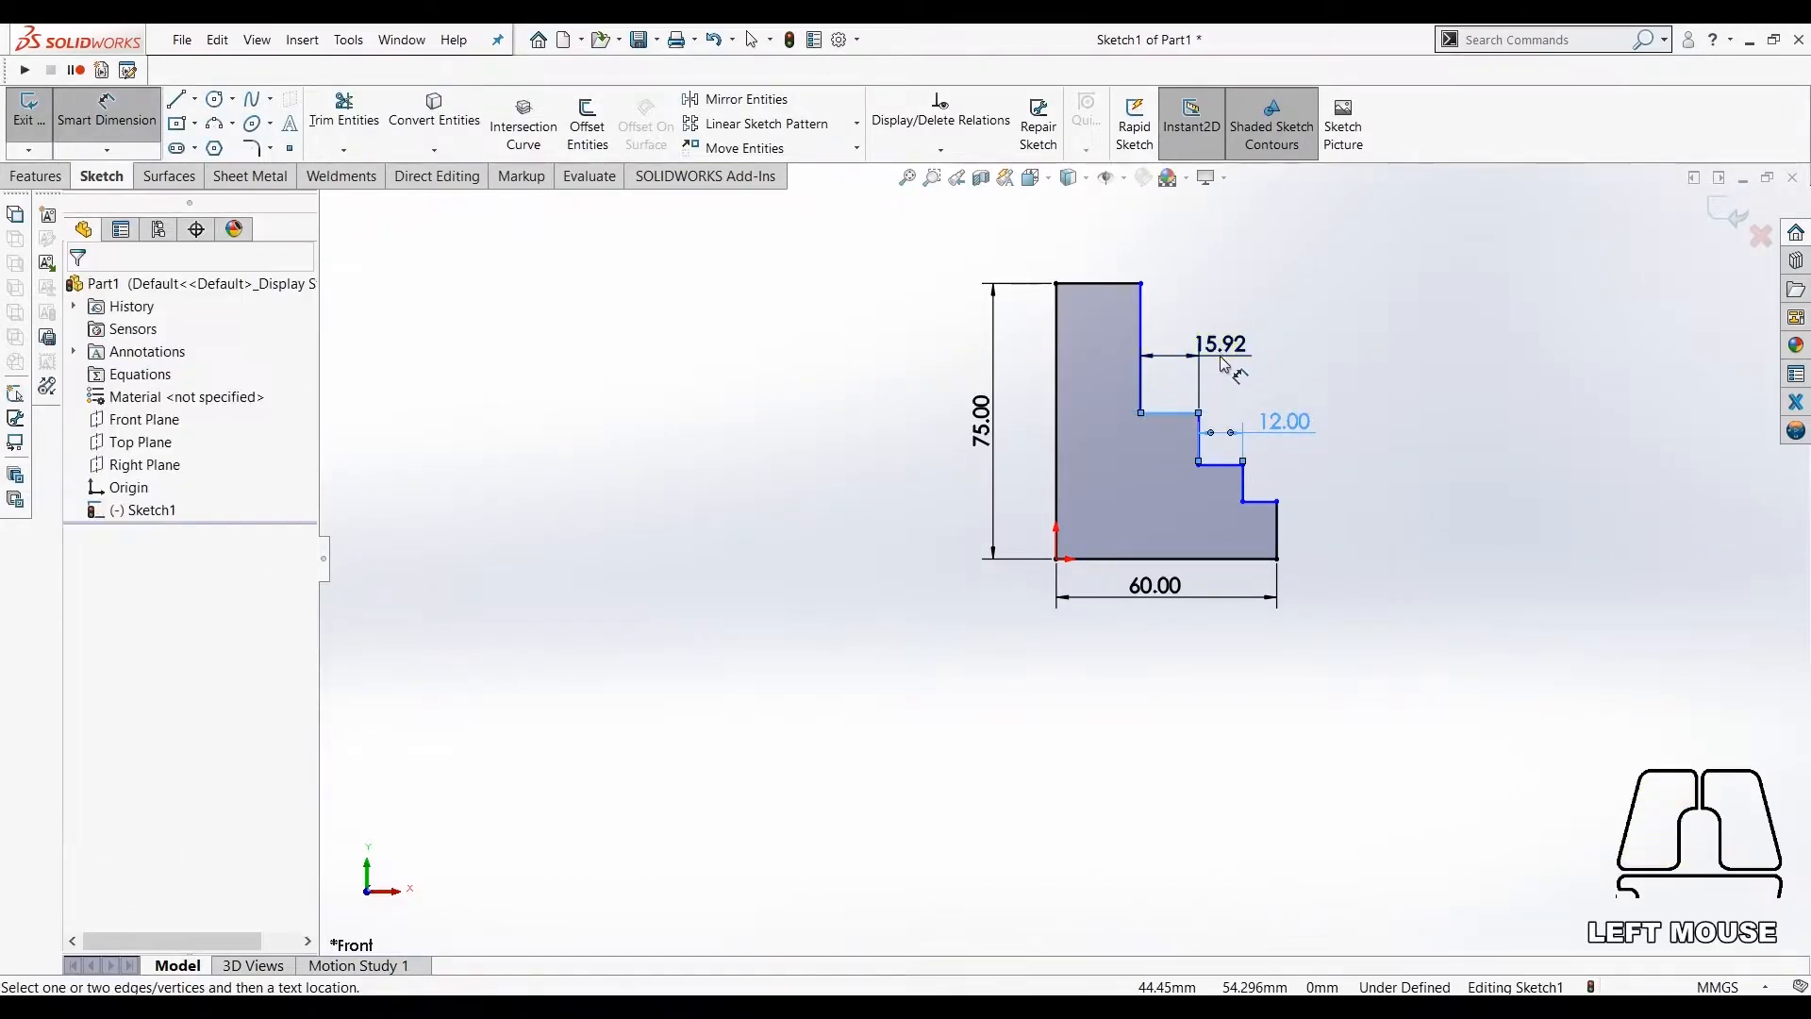
{"action": "type", "text": "12"}
{"action": "key", "text": "Return"}
Dimension the topmost horizontal edge of the profile to 20 mm.
{"action": "left_click", "coordinate": [1090, 283]}
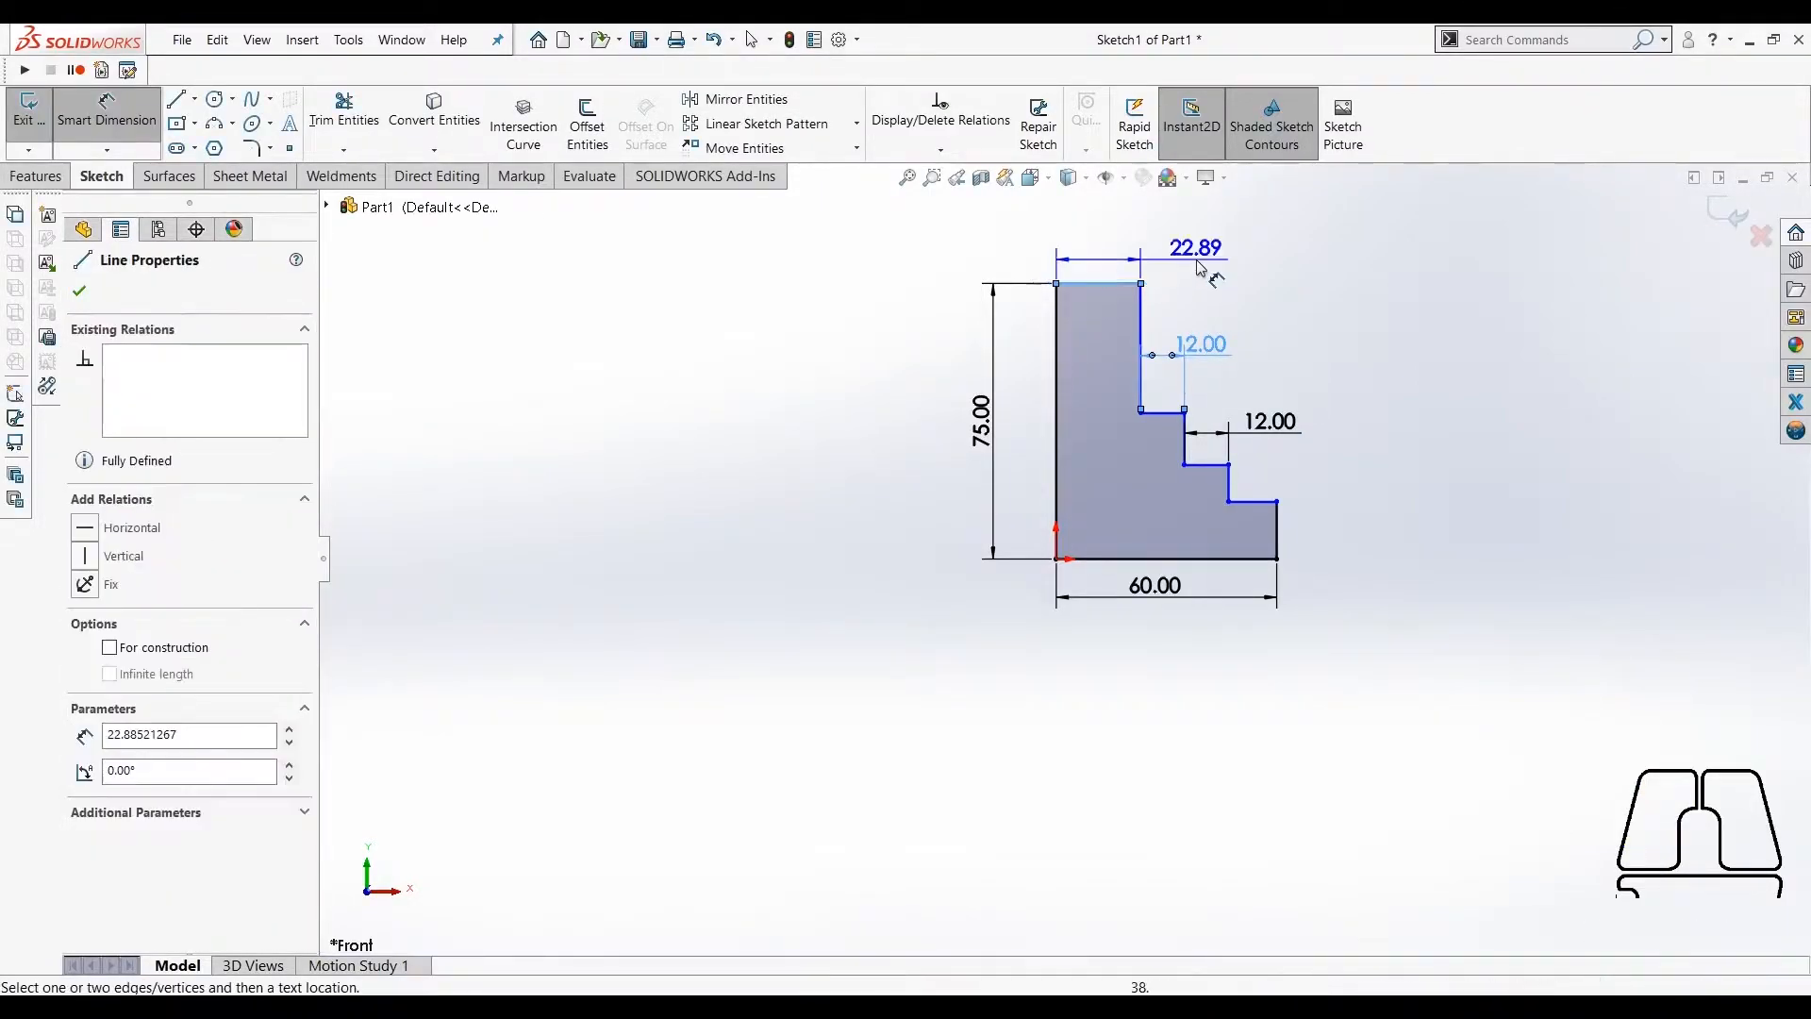
{"action": "left_click", "coordinate": [1200, 258]}
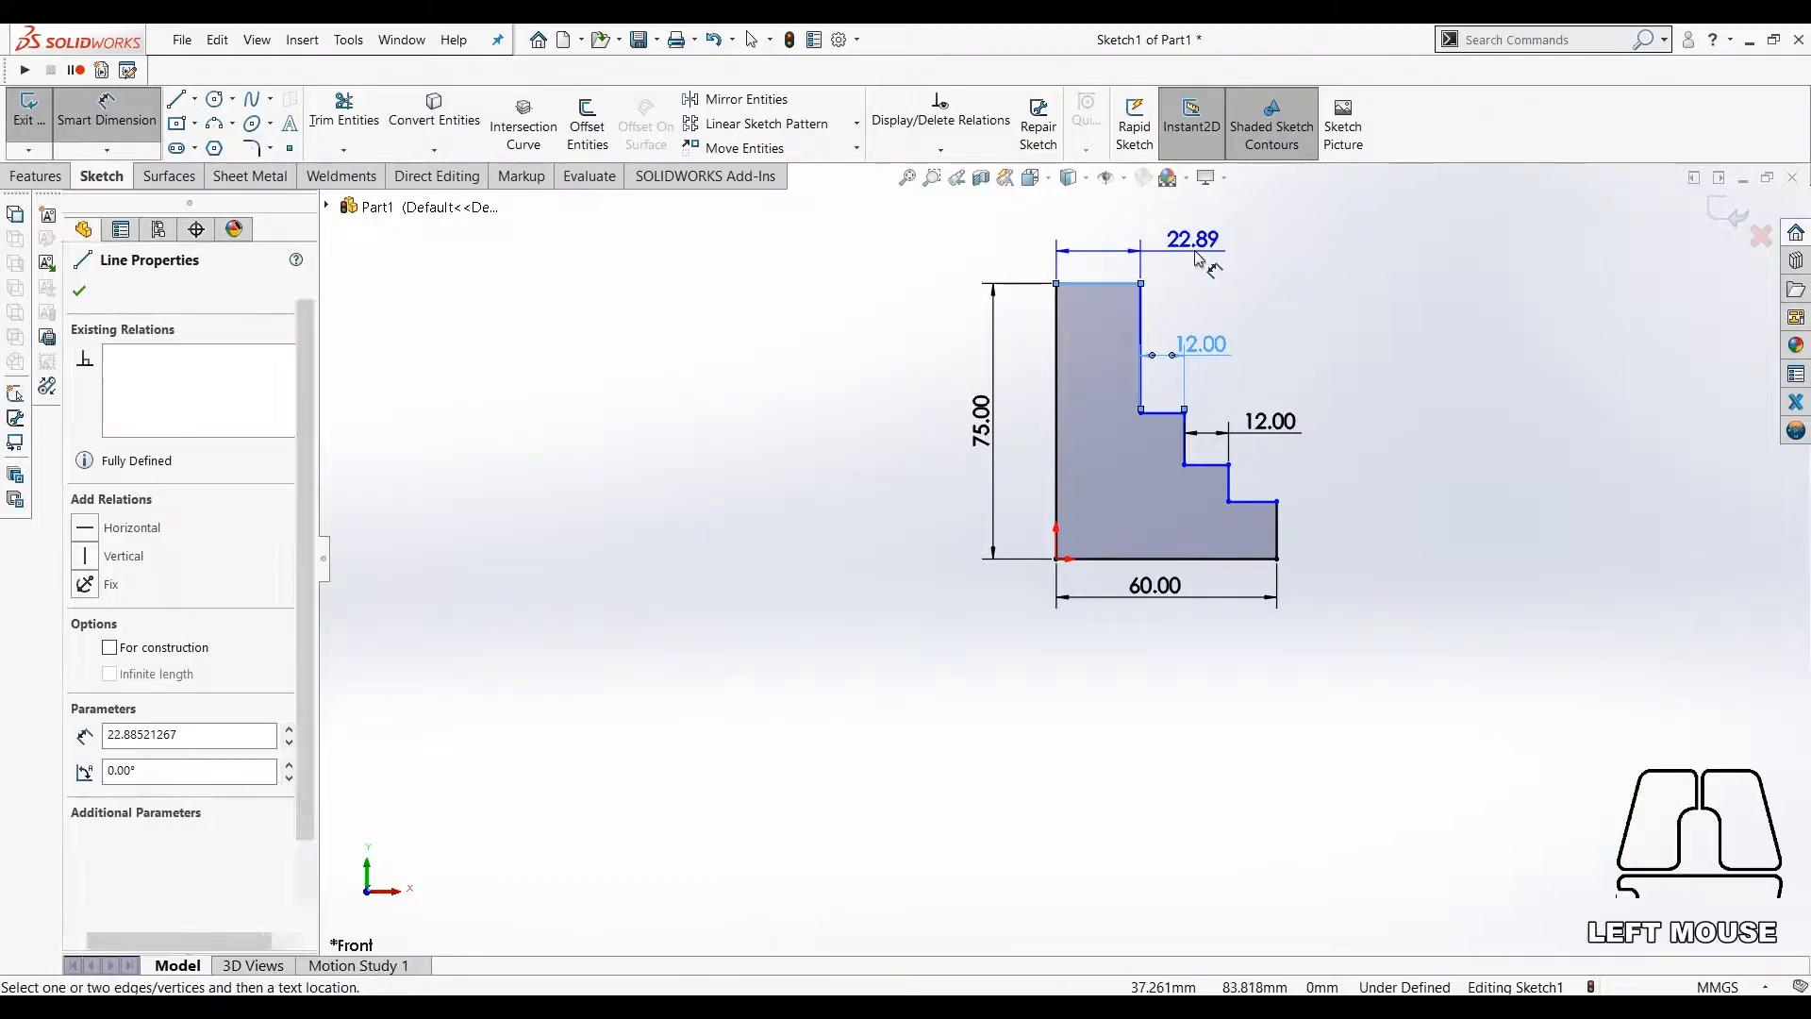
{"action": "type", "text": "20"}
{"action": "key", "text": "Return"}
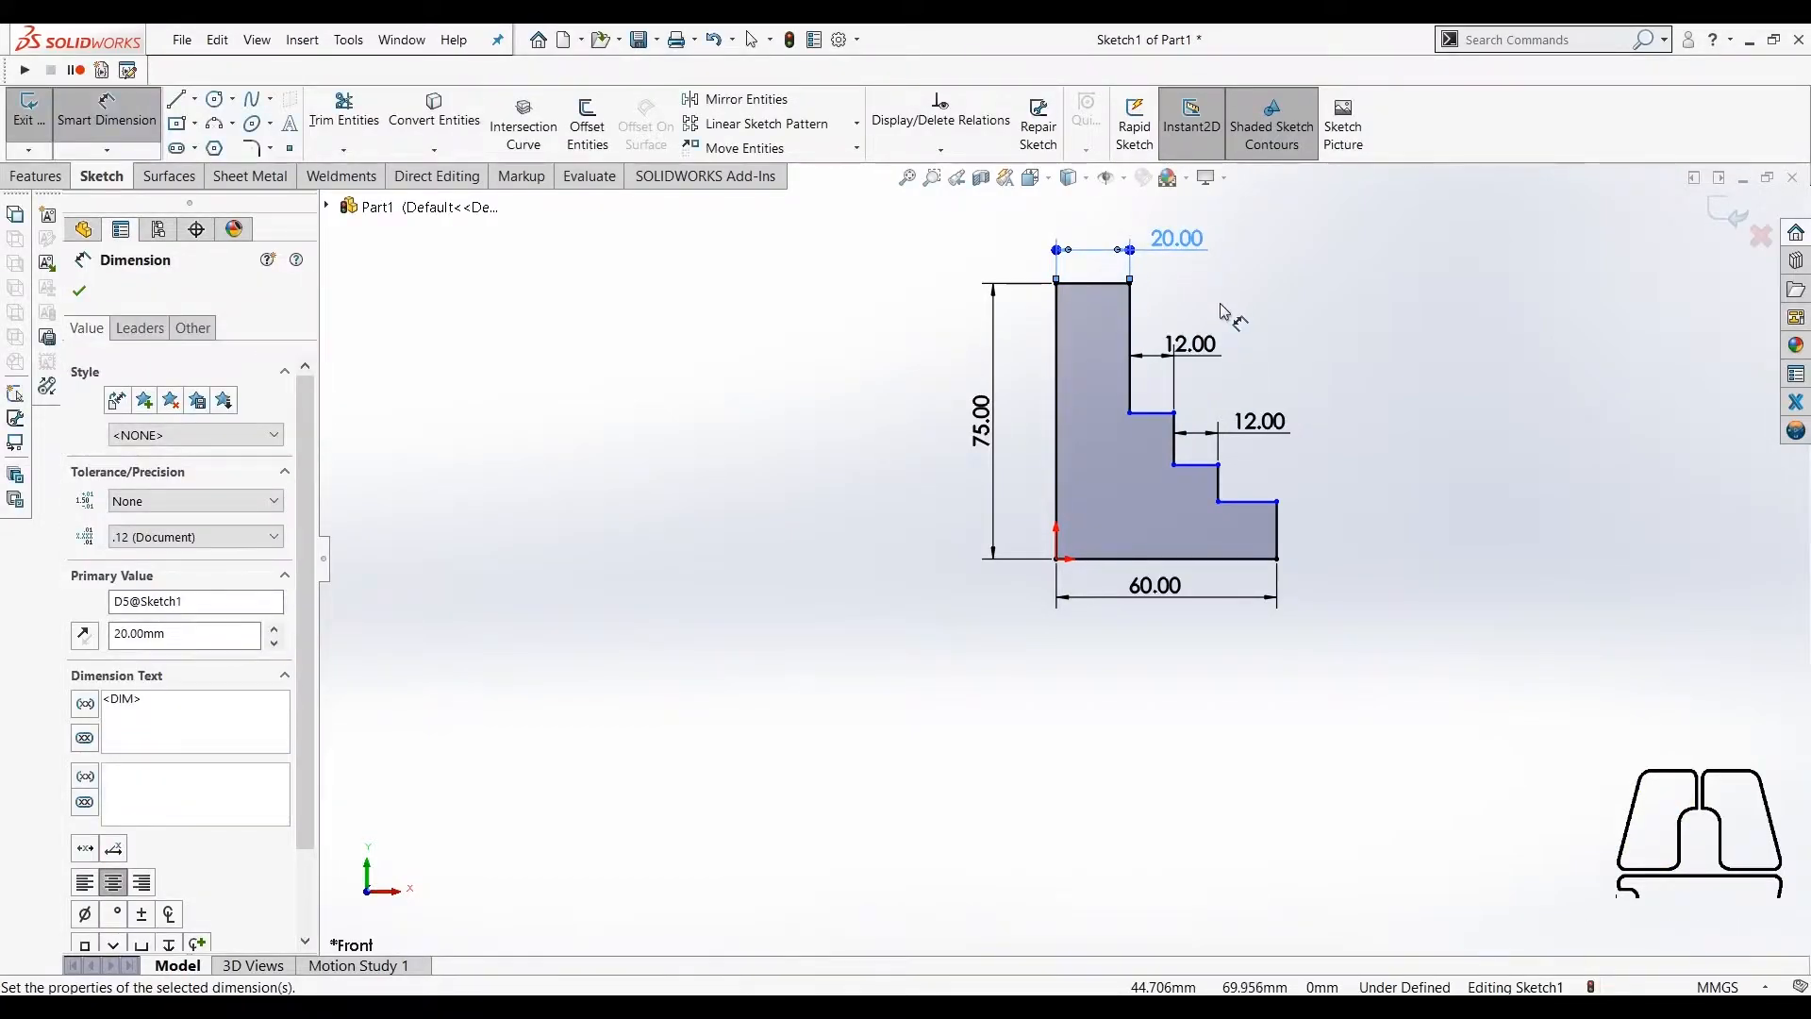
Dimension the vertical distance between the upper and middle treads to 12 mm.
{"action": "left_click", "coordinate": [1155, 415]}
{"action": "left_click", "coordinate": [1202, 463]}
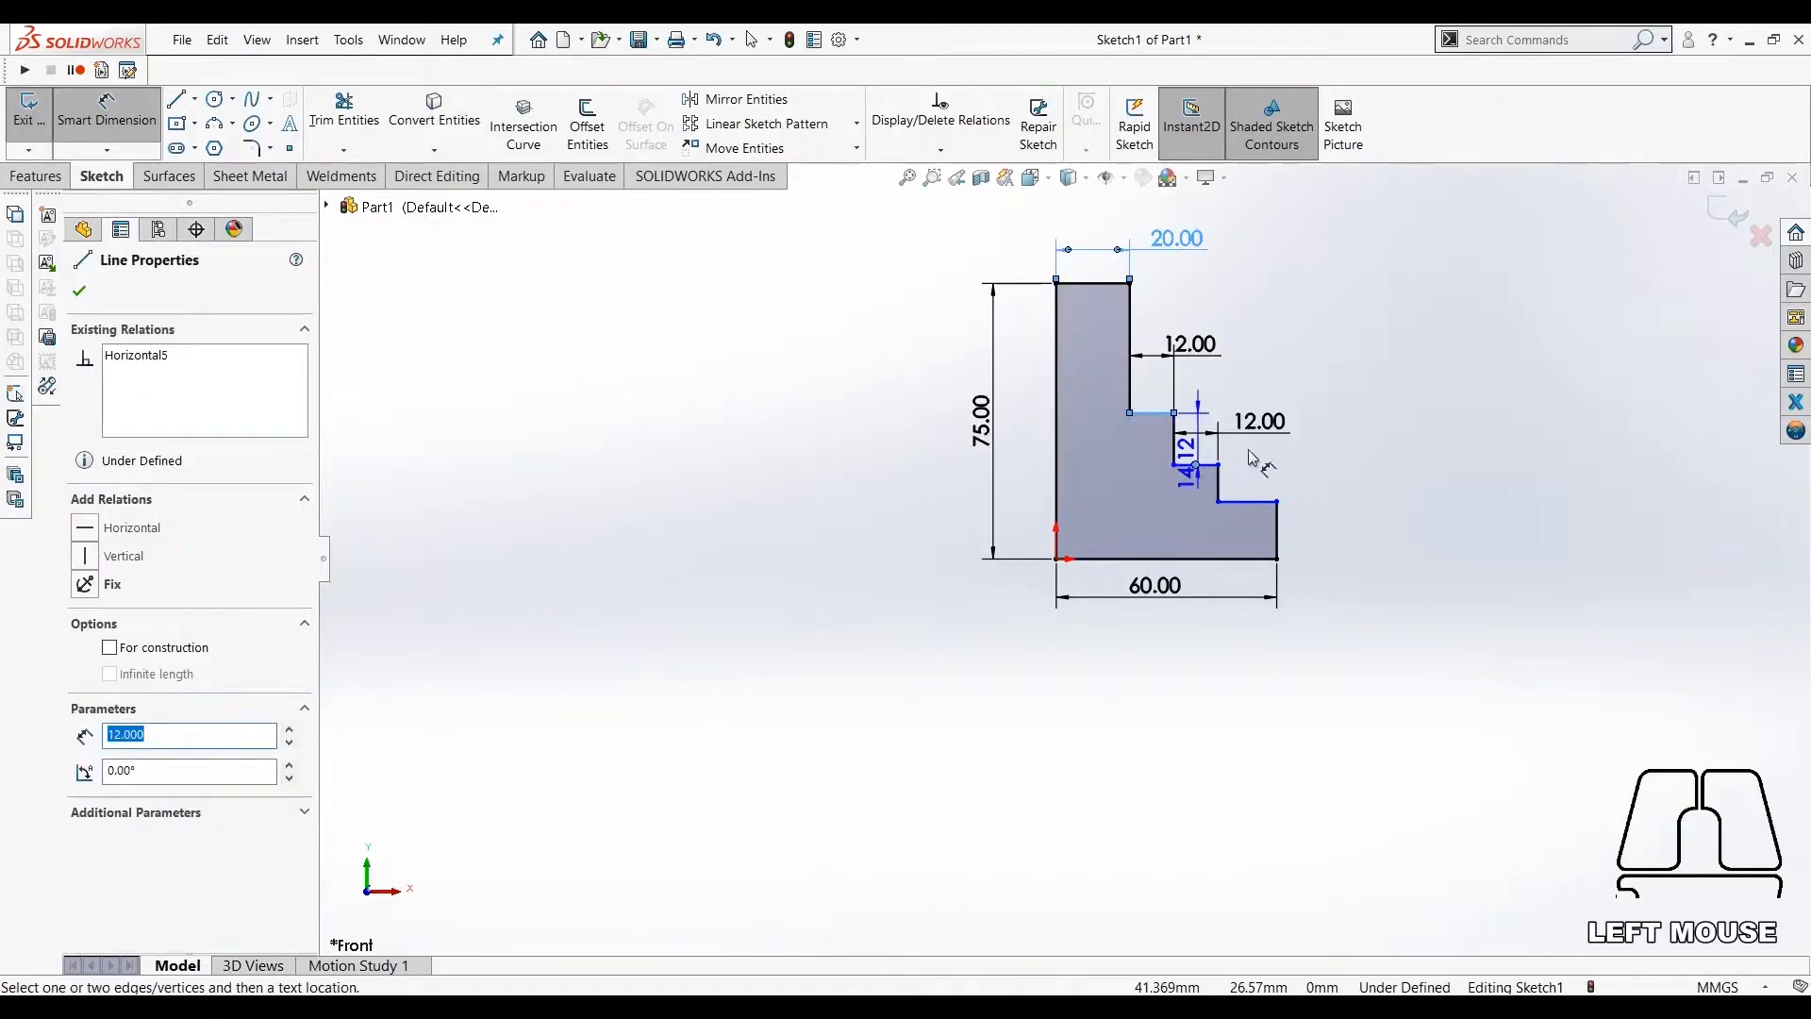
{"action": "left_click", "coordinate": [1347, 443]}
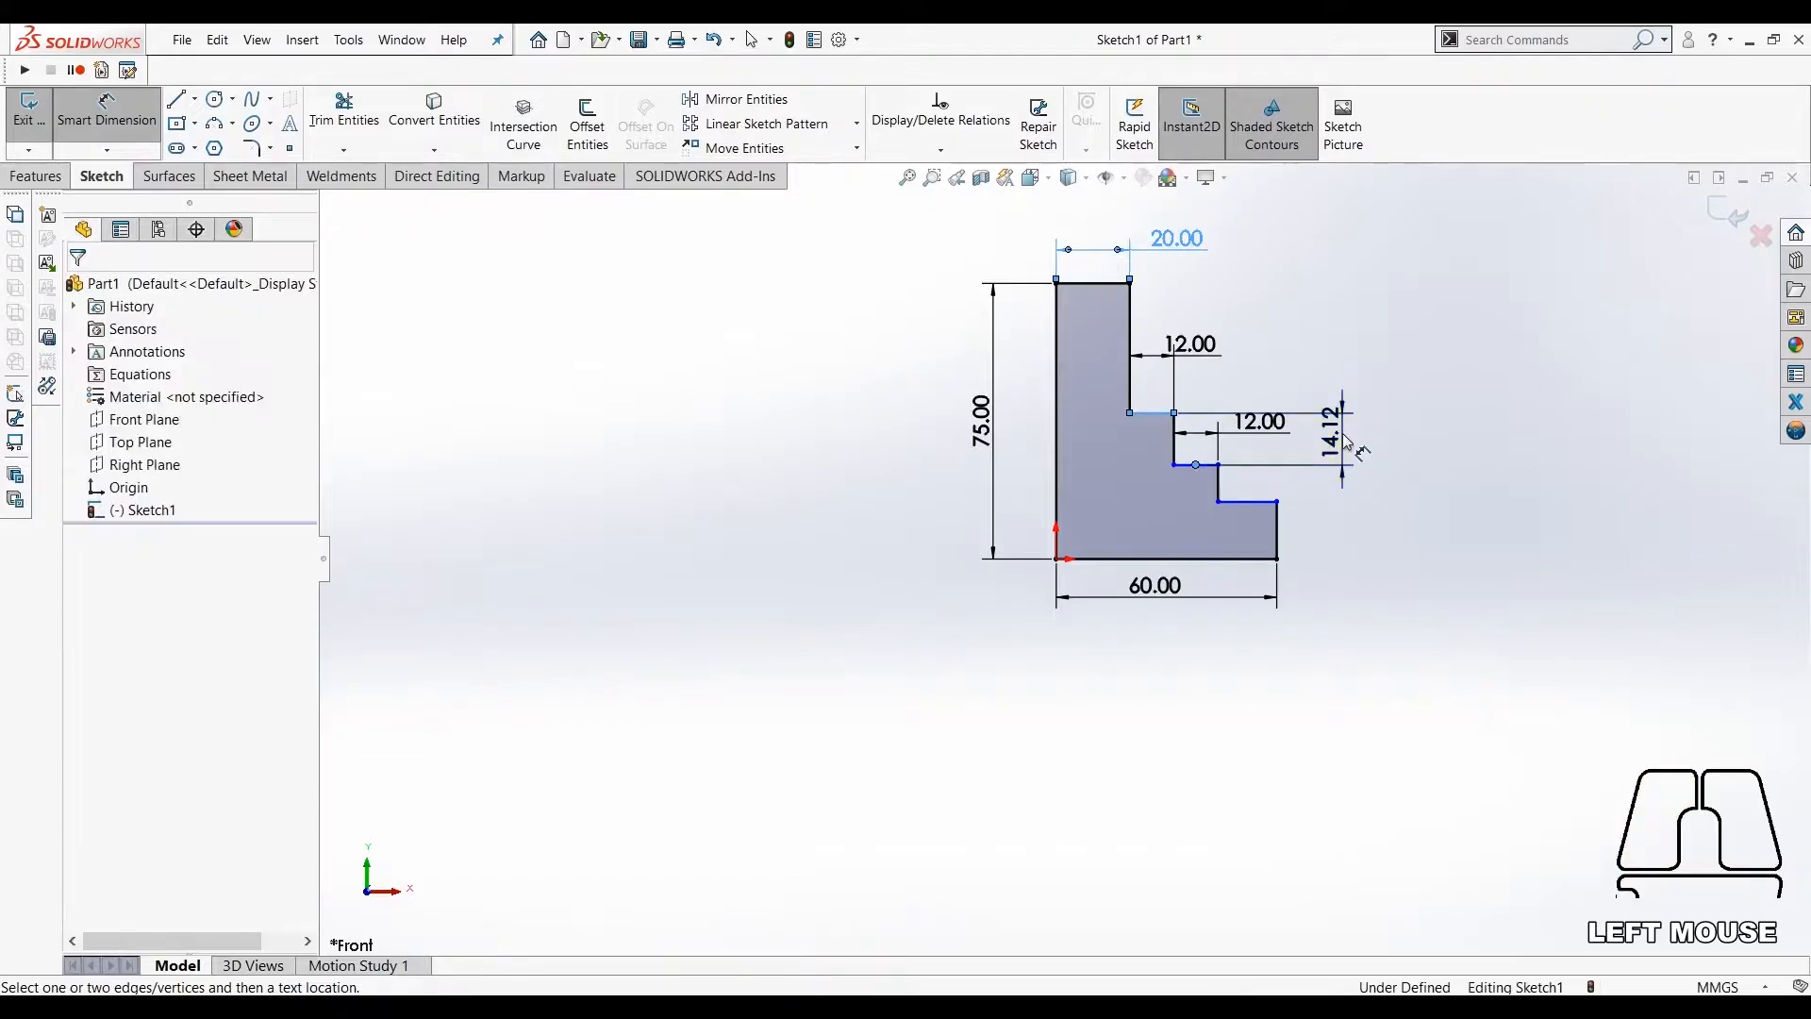
{"action": "type", "text": "12"}
{"action": "key", "text": "Return"}
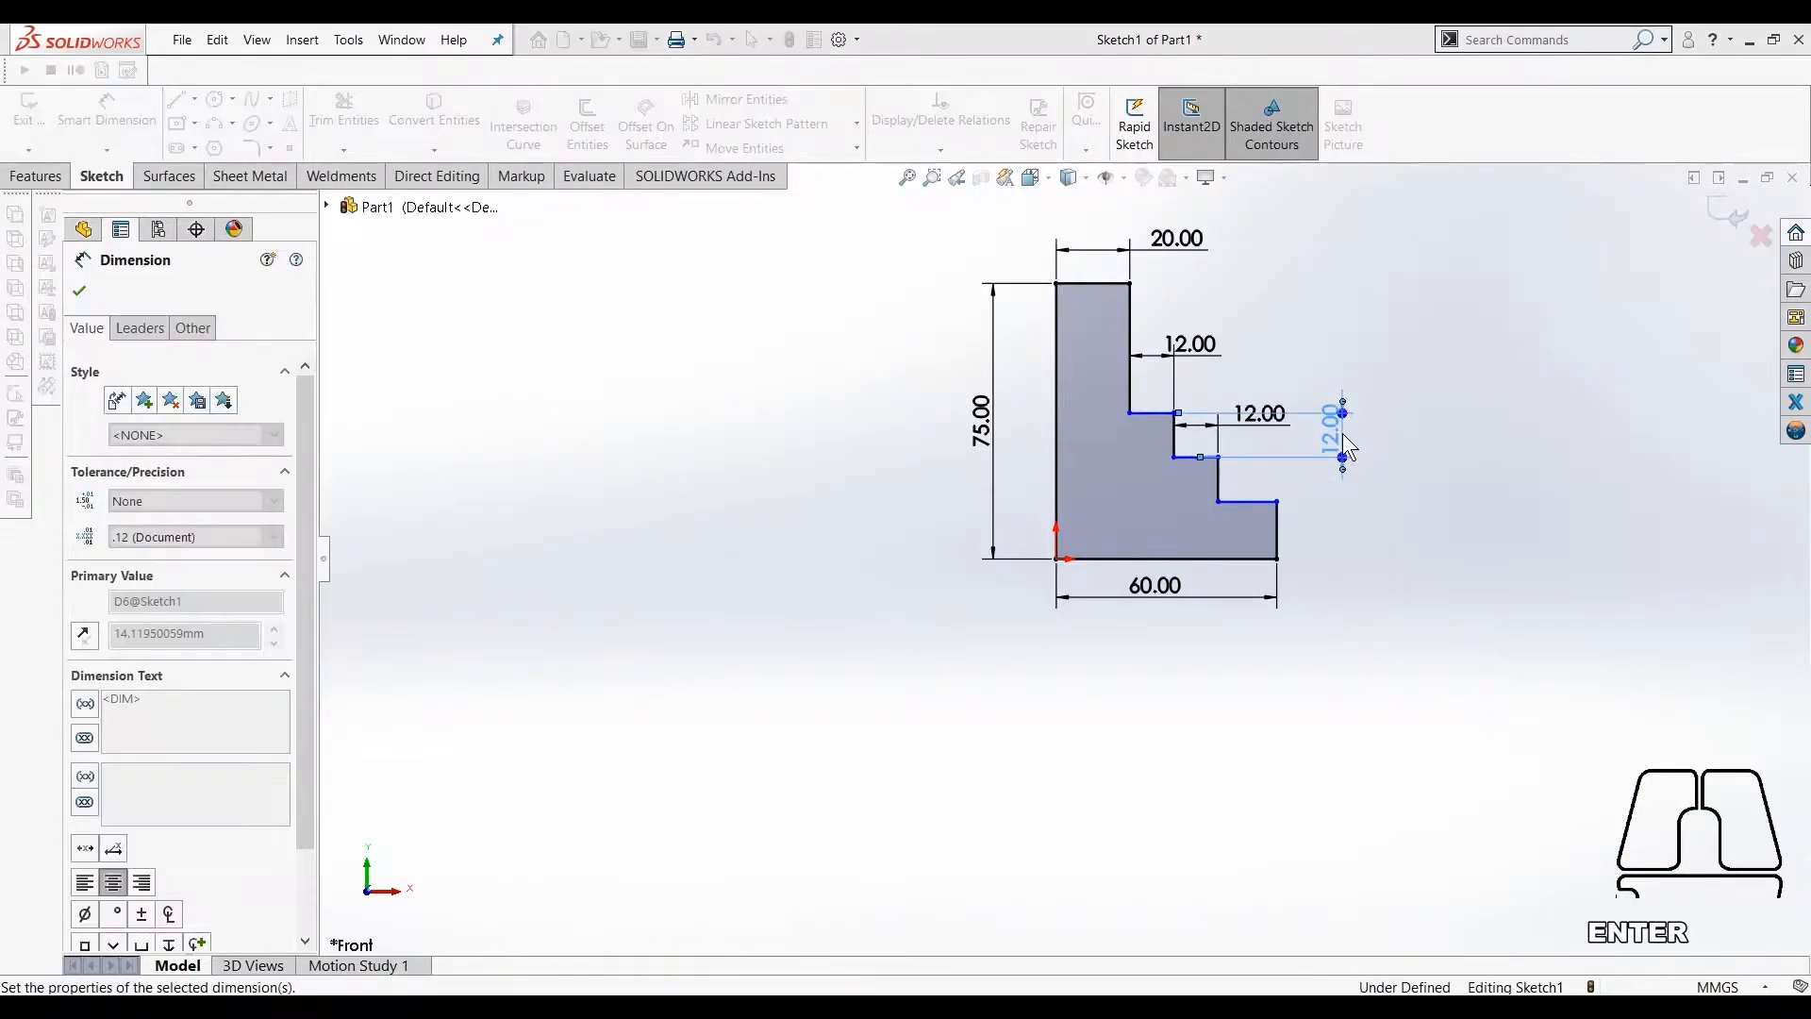
Dimension the short vertical edge rising from the far end of the base to 30 mm.
{"action": "left_click", "coordinate": [1280, 532]}
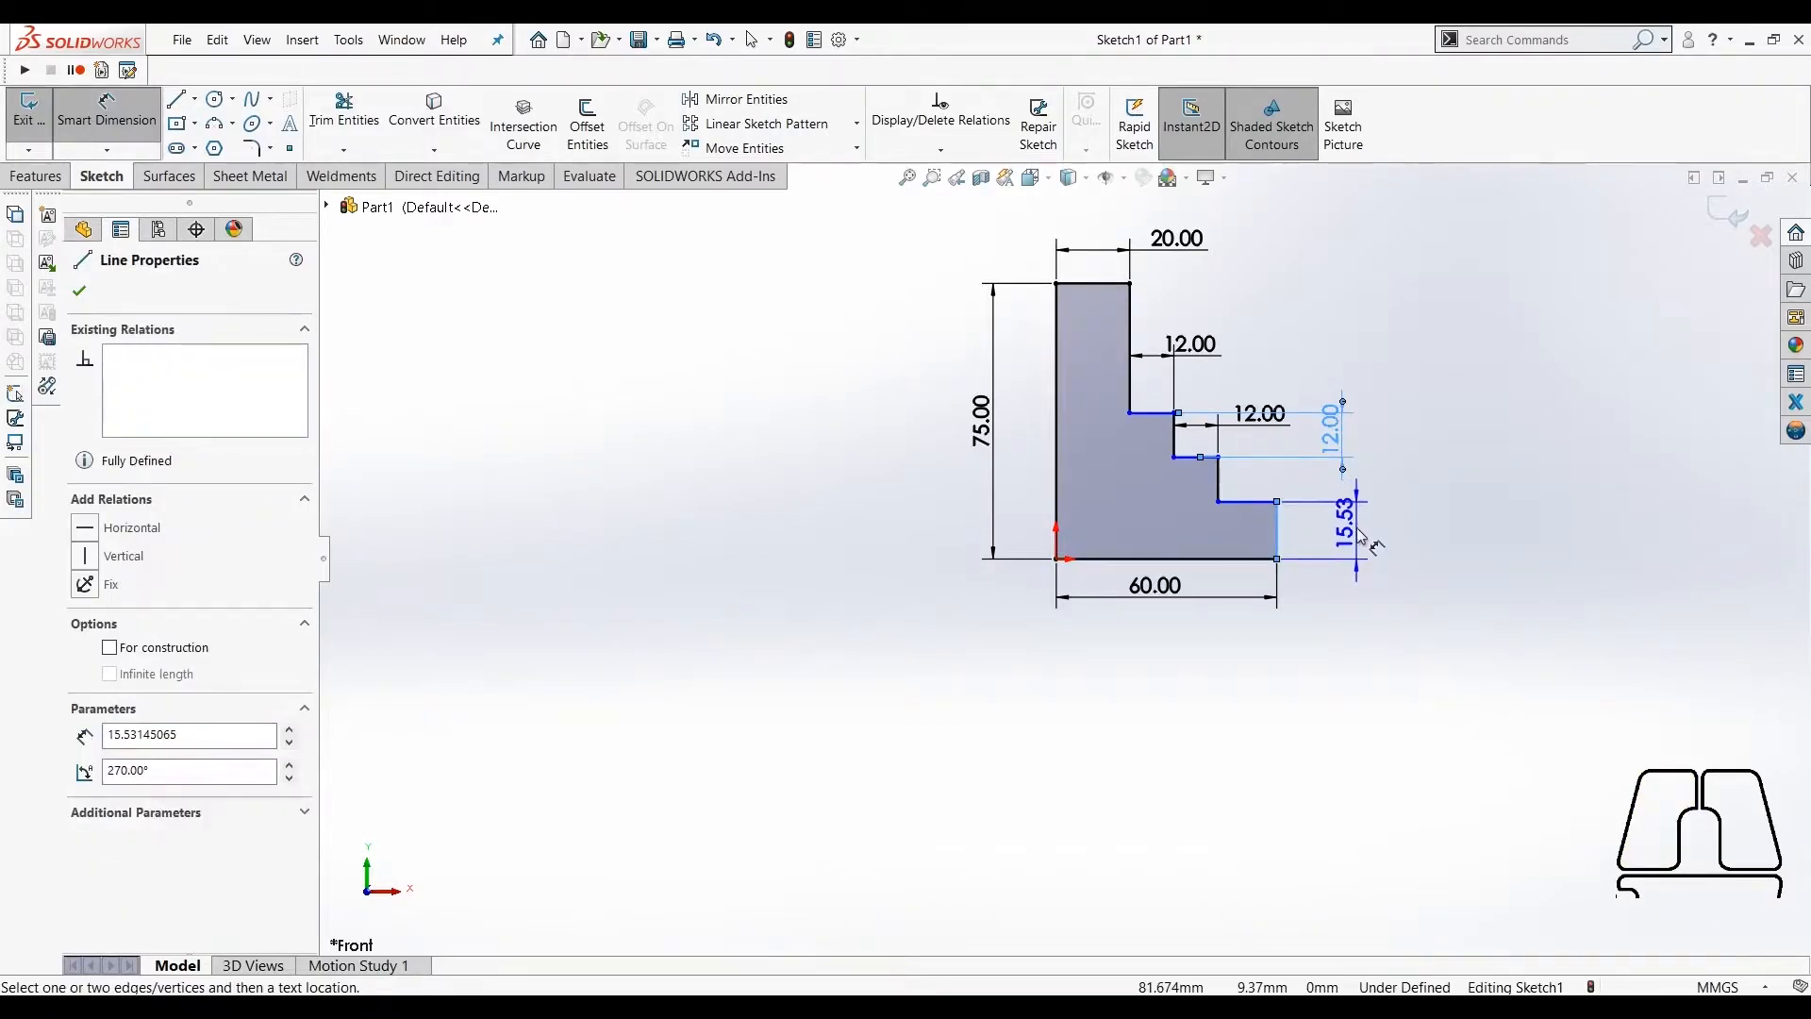
{"action": "left_click", "coordinate": [1351, 536]}
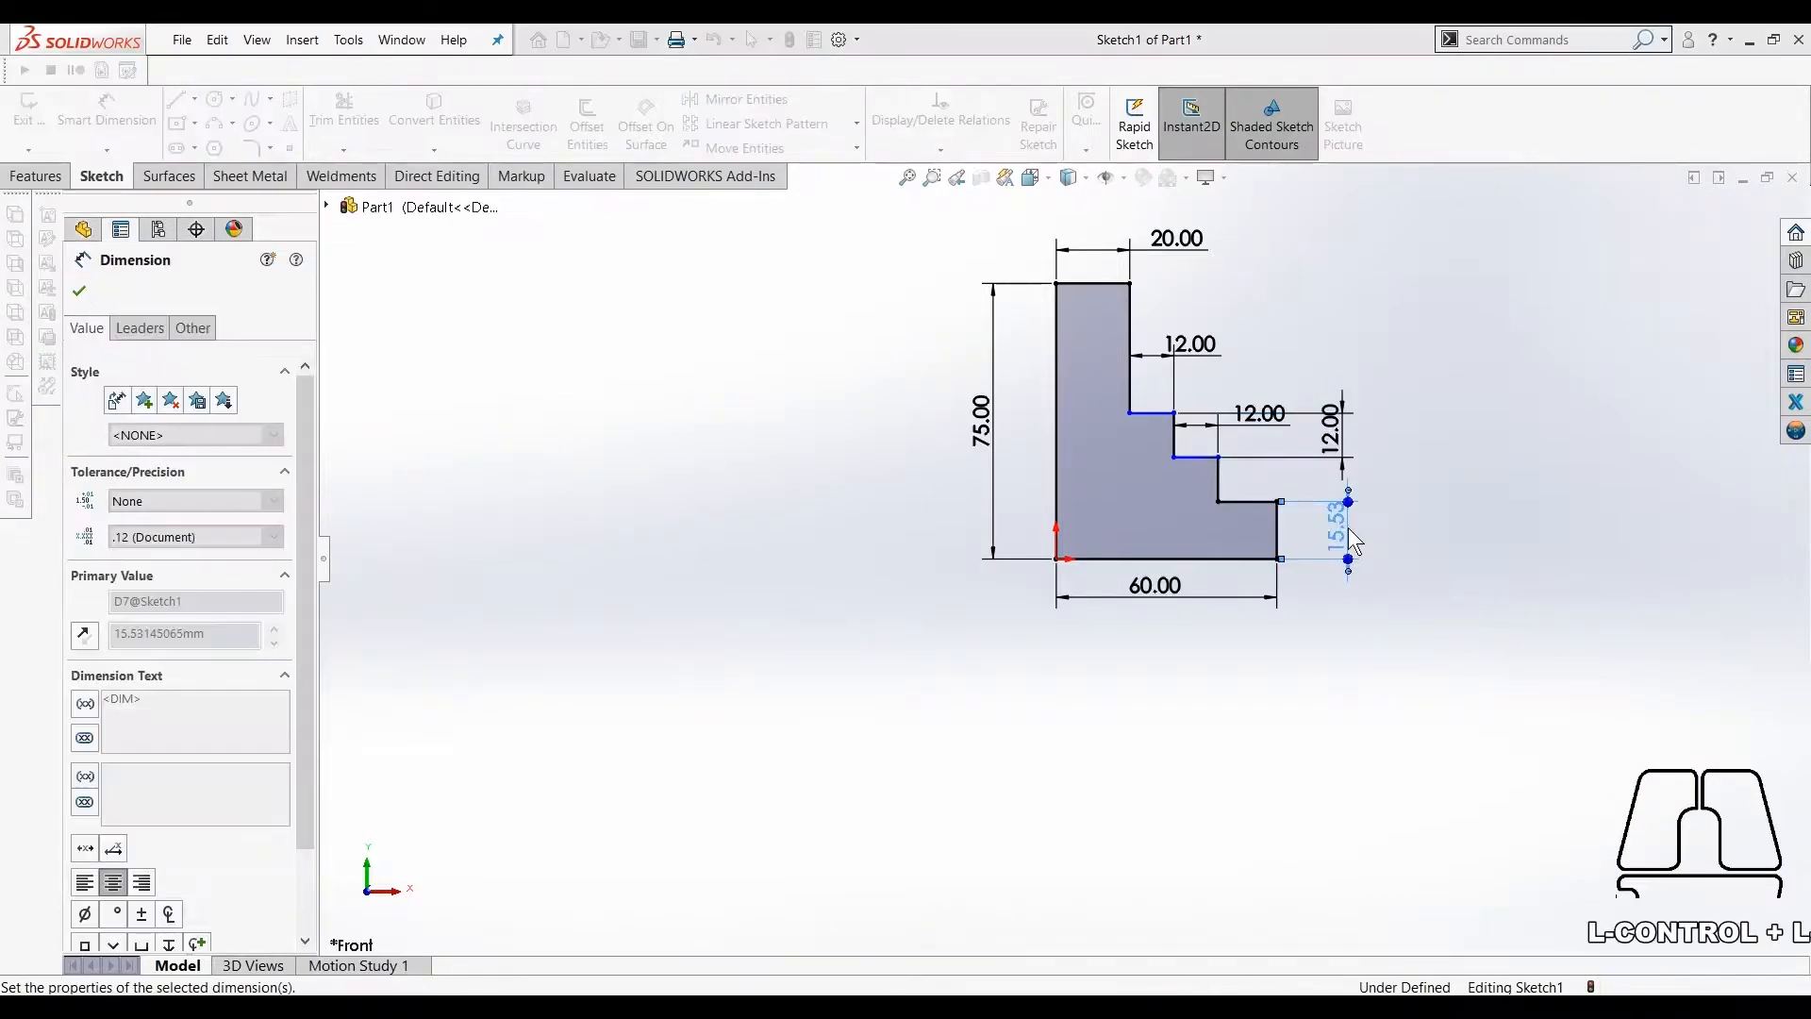
{"action": "type", "text": "30"}
{"action": "key", "text": "Return"}
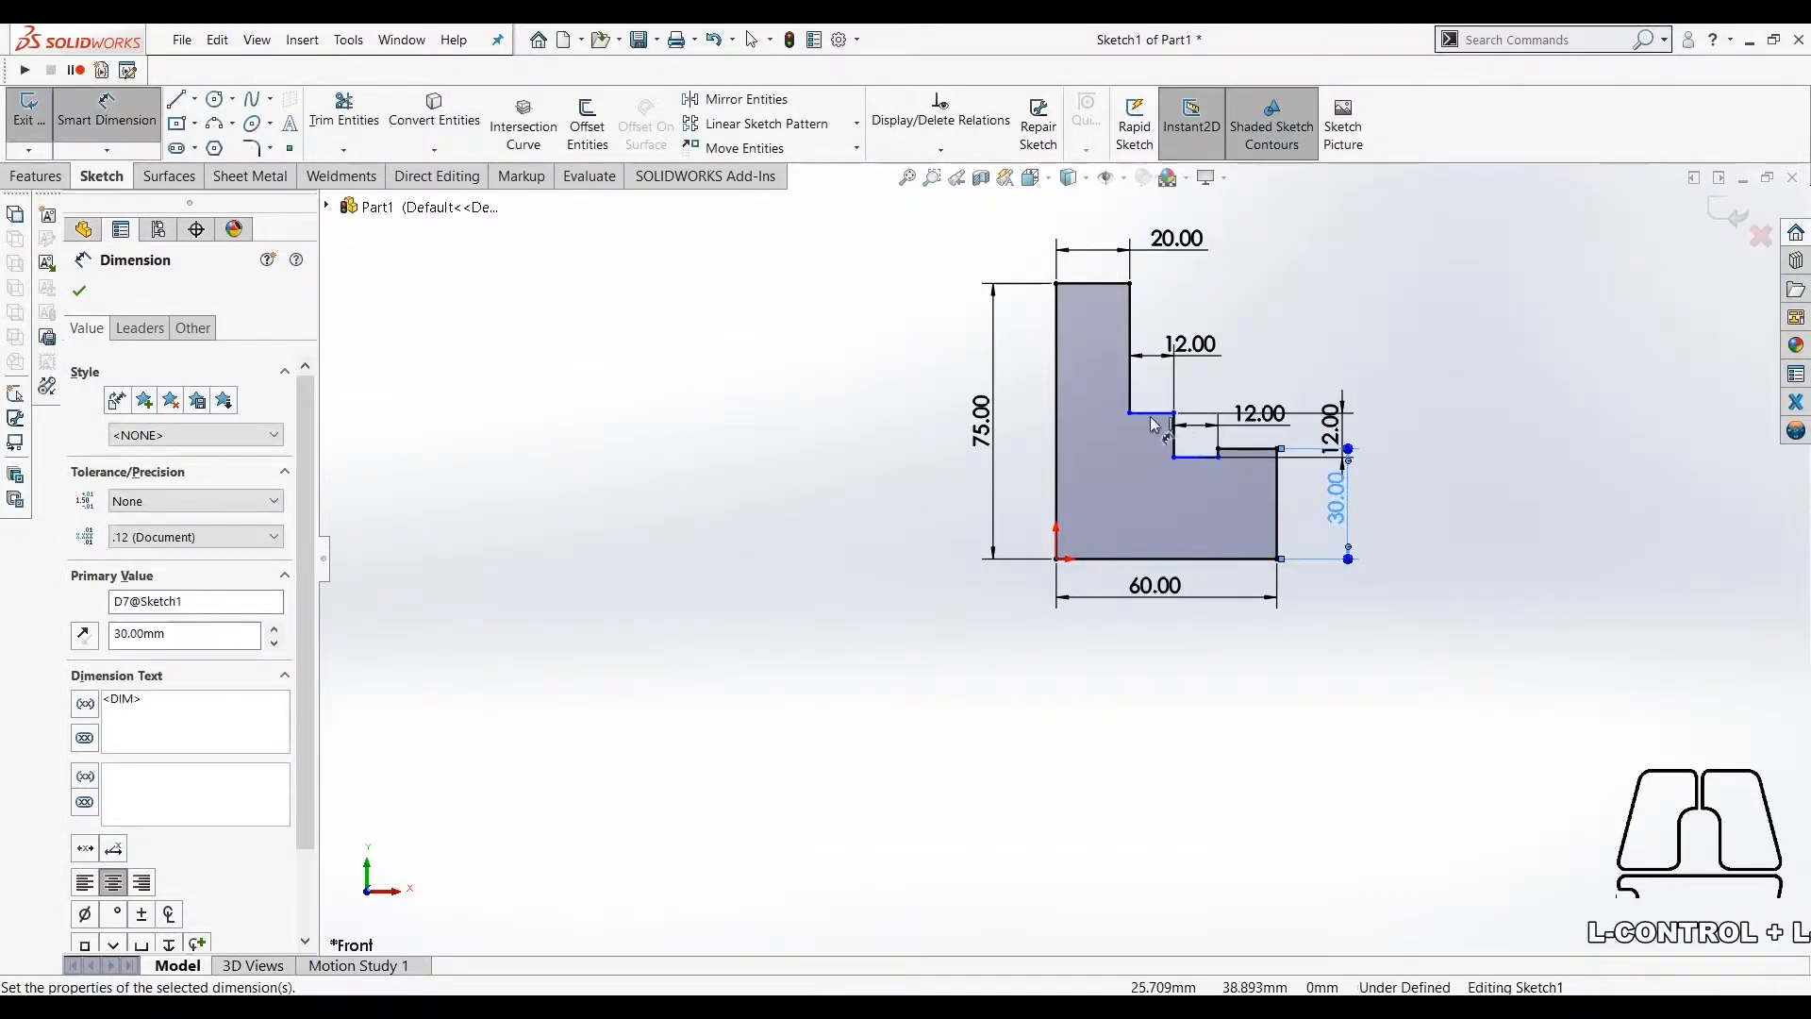
Dimension the vertical distance between the upper tread and the lowest tread to 20 mm.
{"action": "left_click", "coordinate": [1145, 416]}
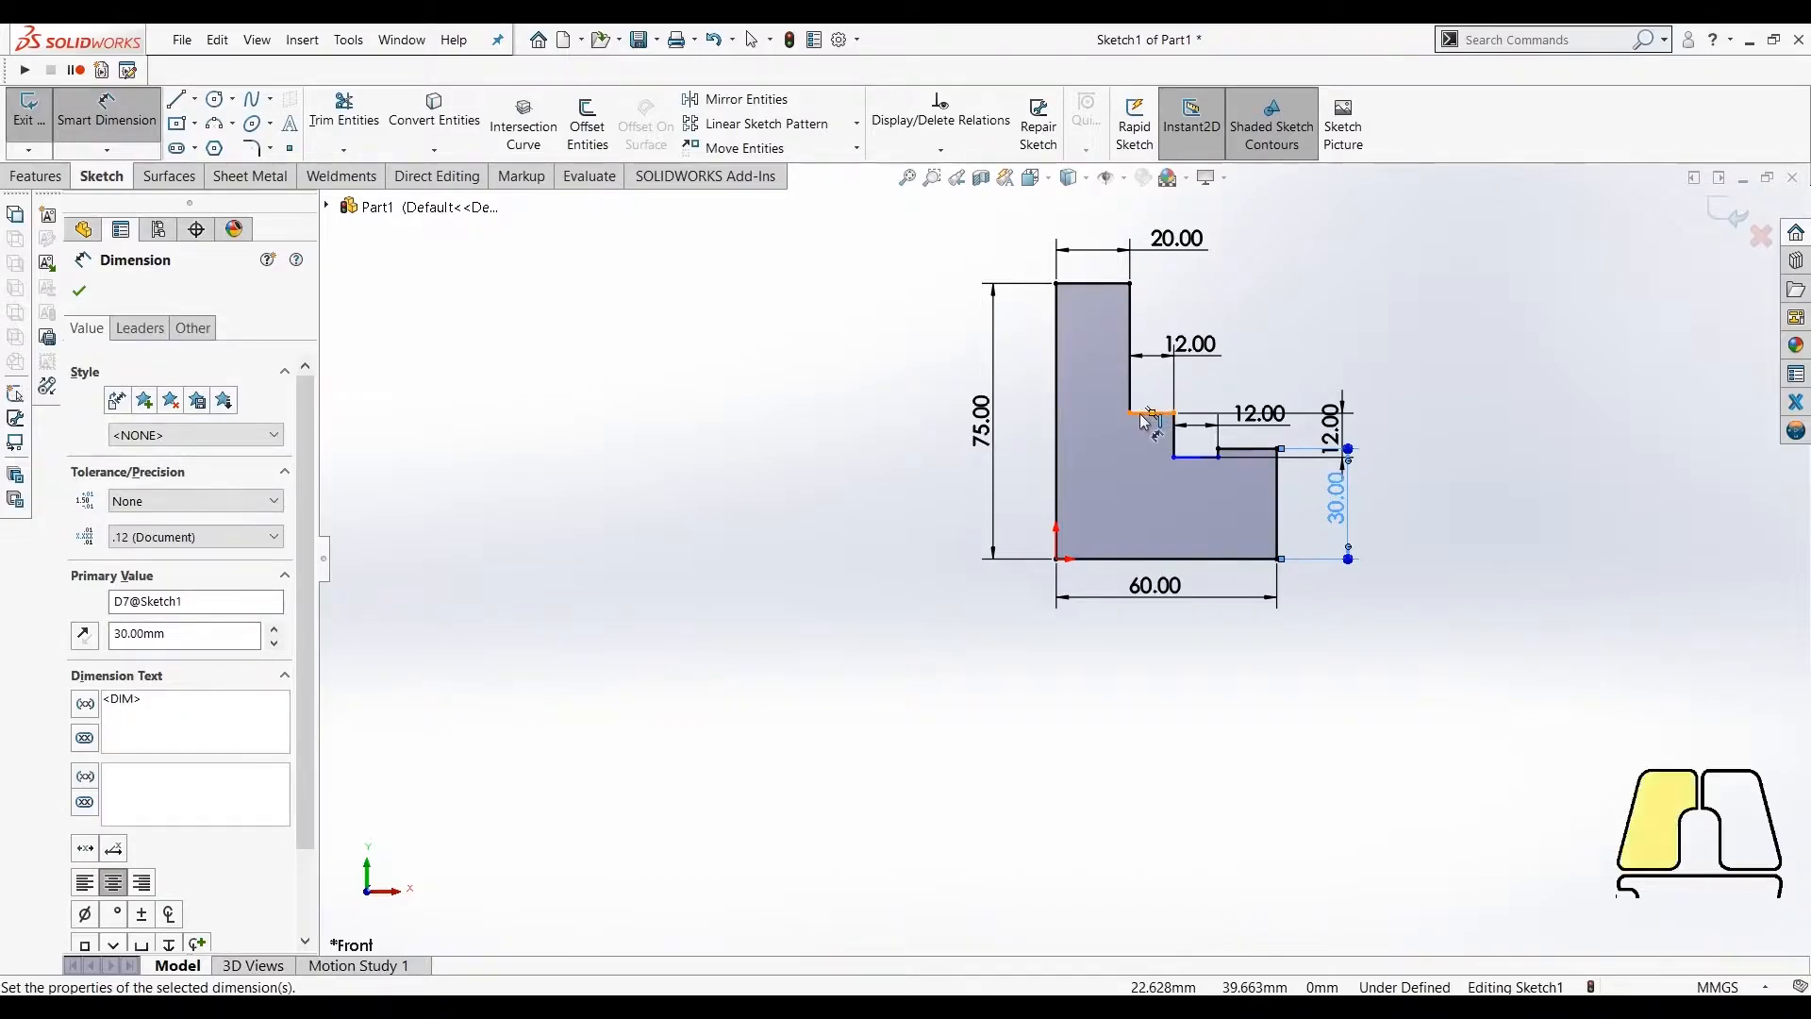
{"action": "left_click", "coordinate": [1244, 452]}
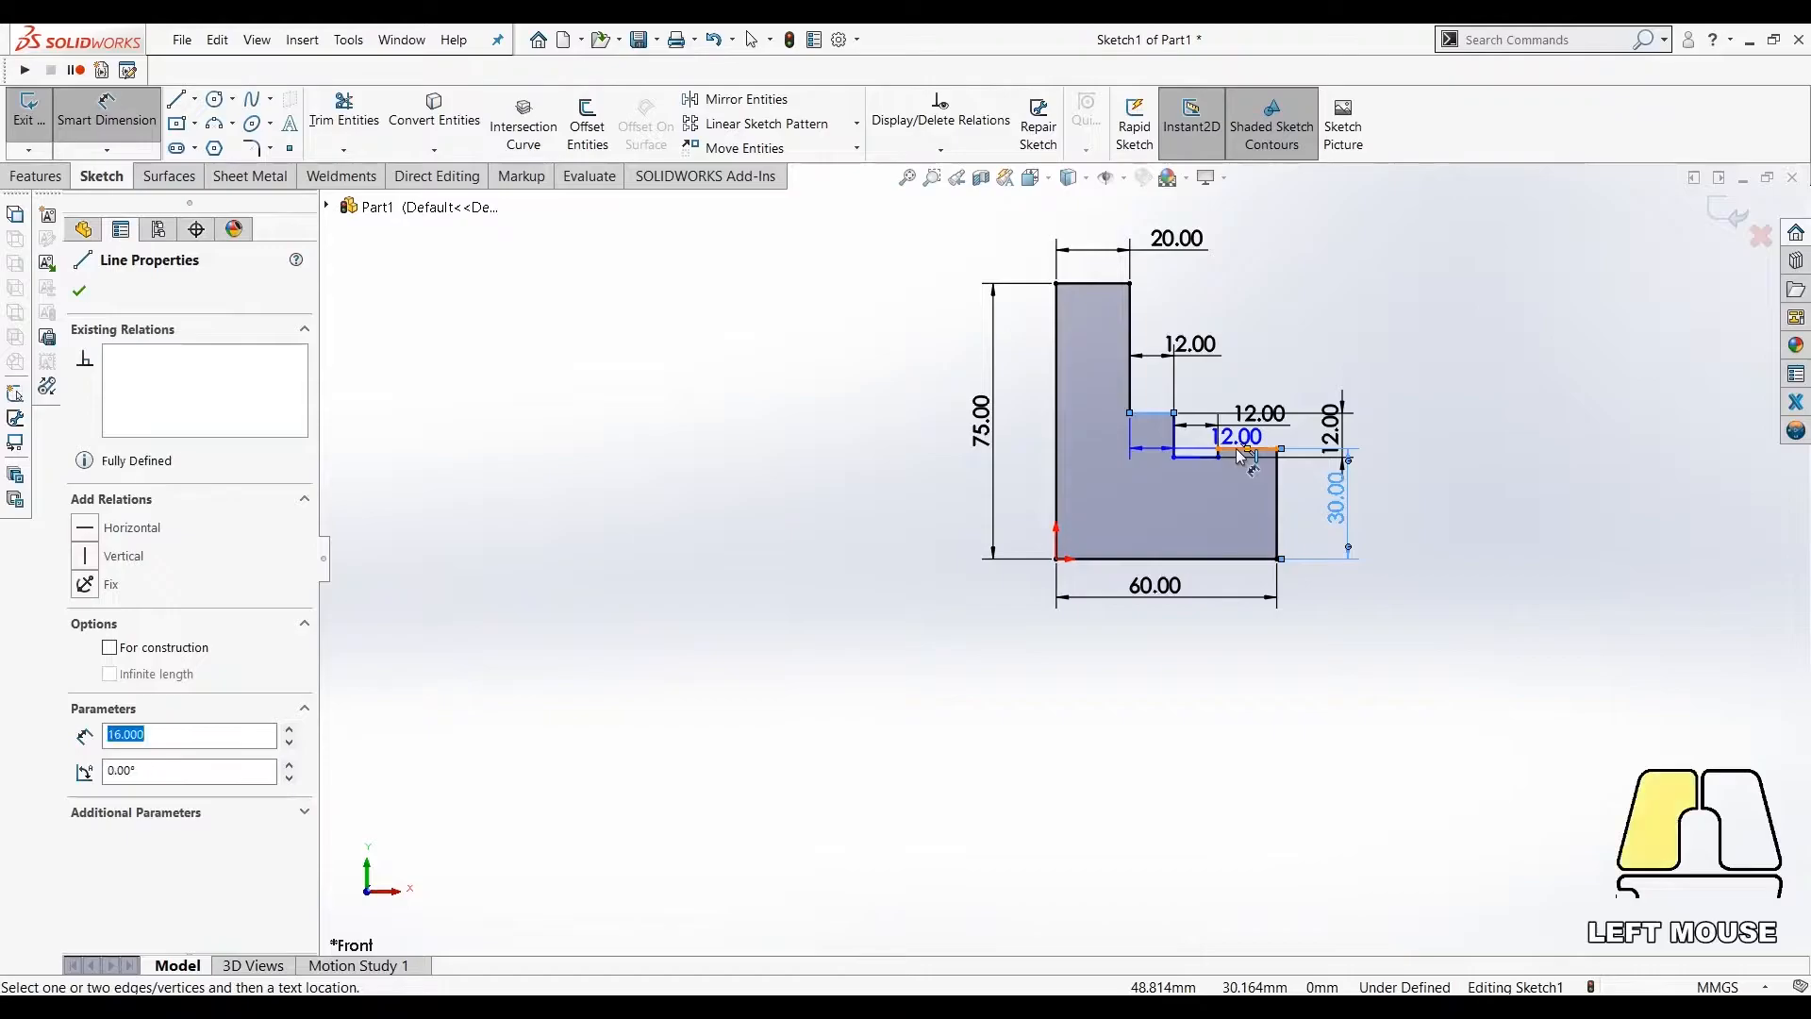
{"action": "left_click", "coordinate": [1451, 430]}
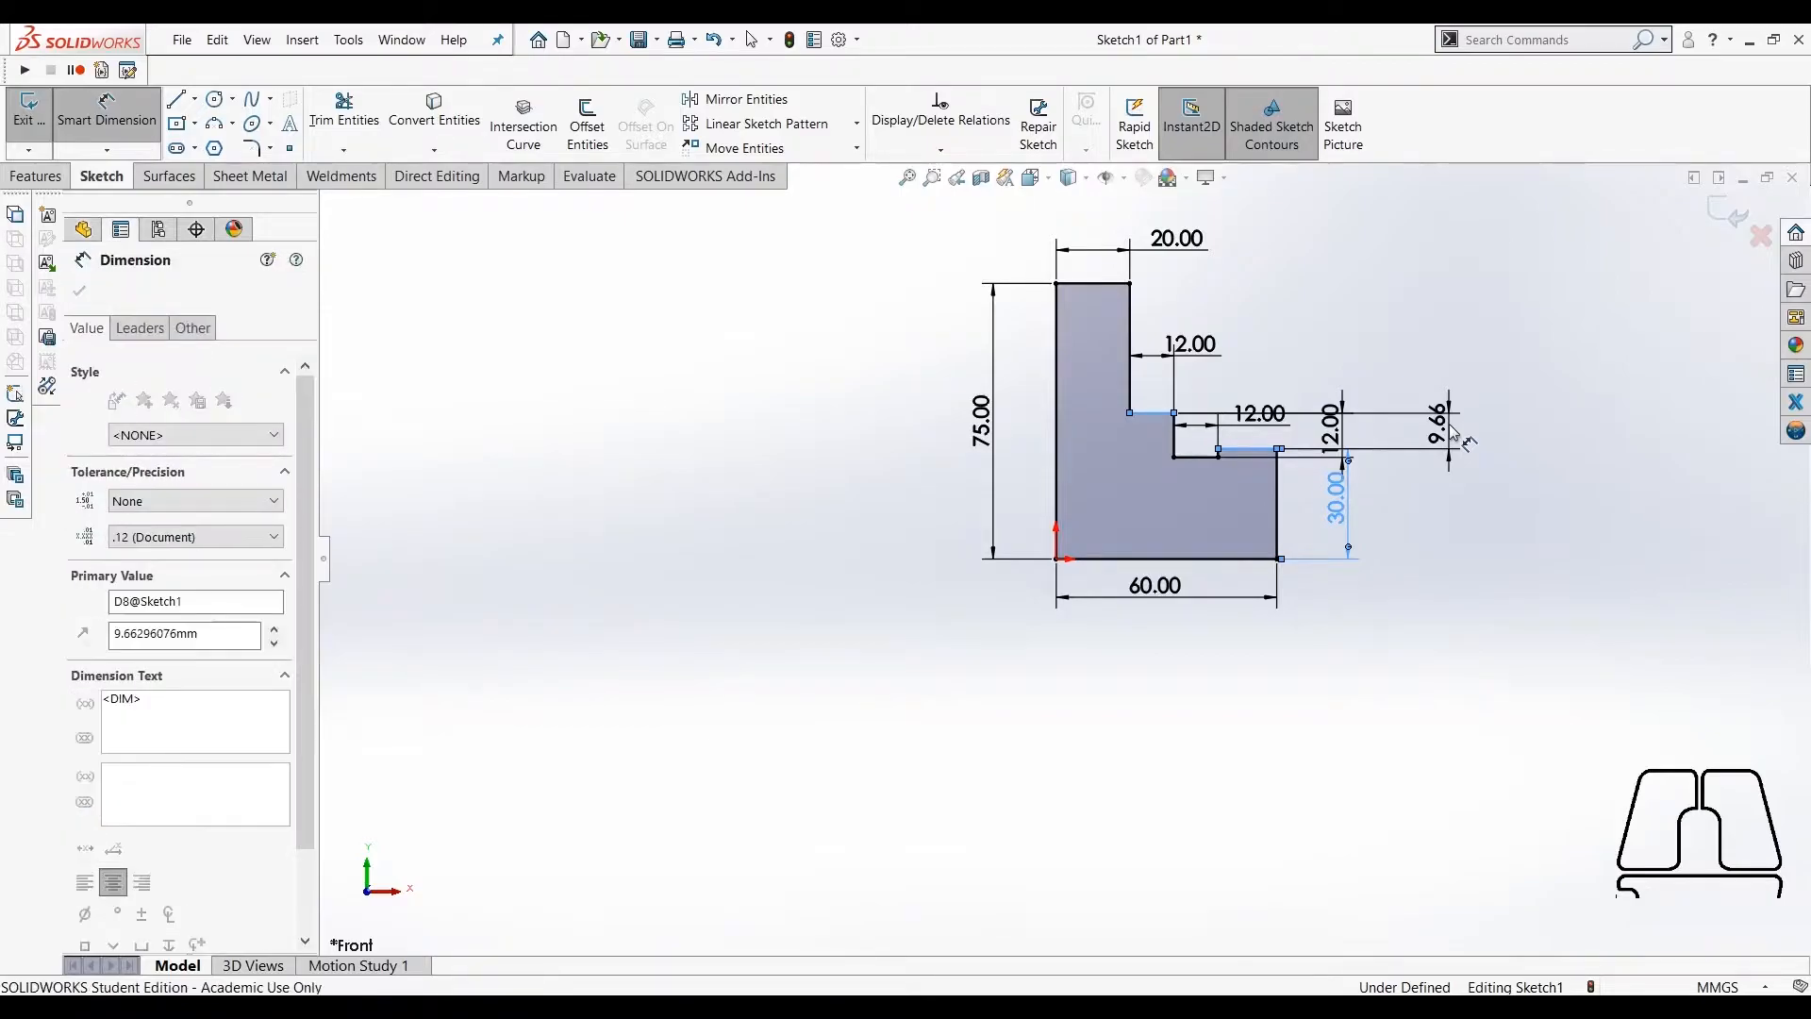
{"action": "type", "text": "20"}
{"action": "key", "text": "Return"}
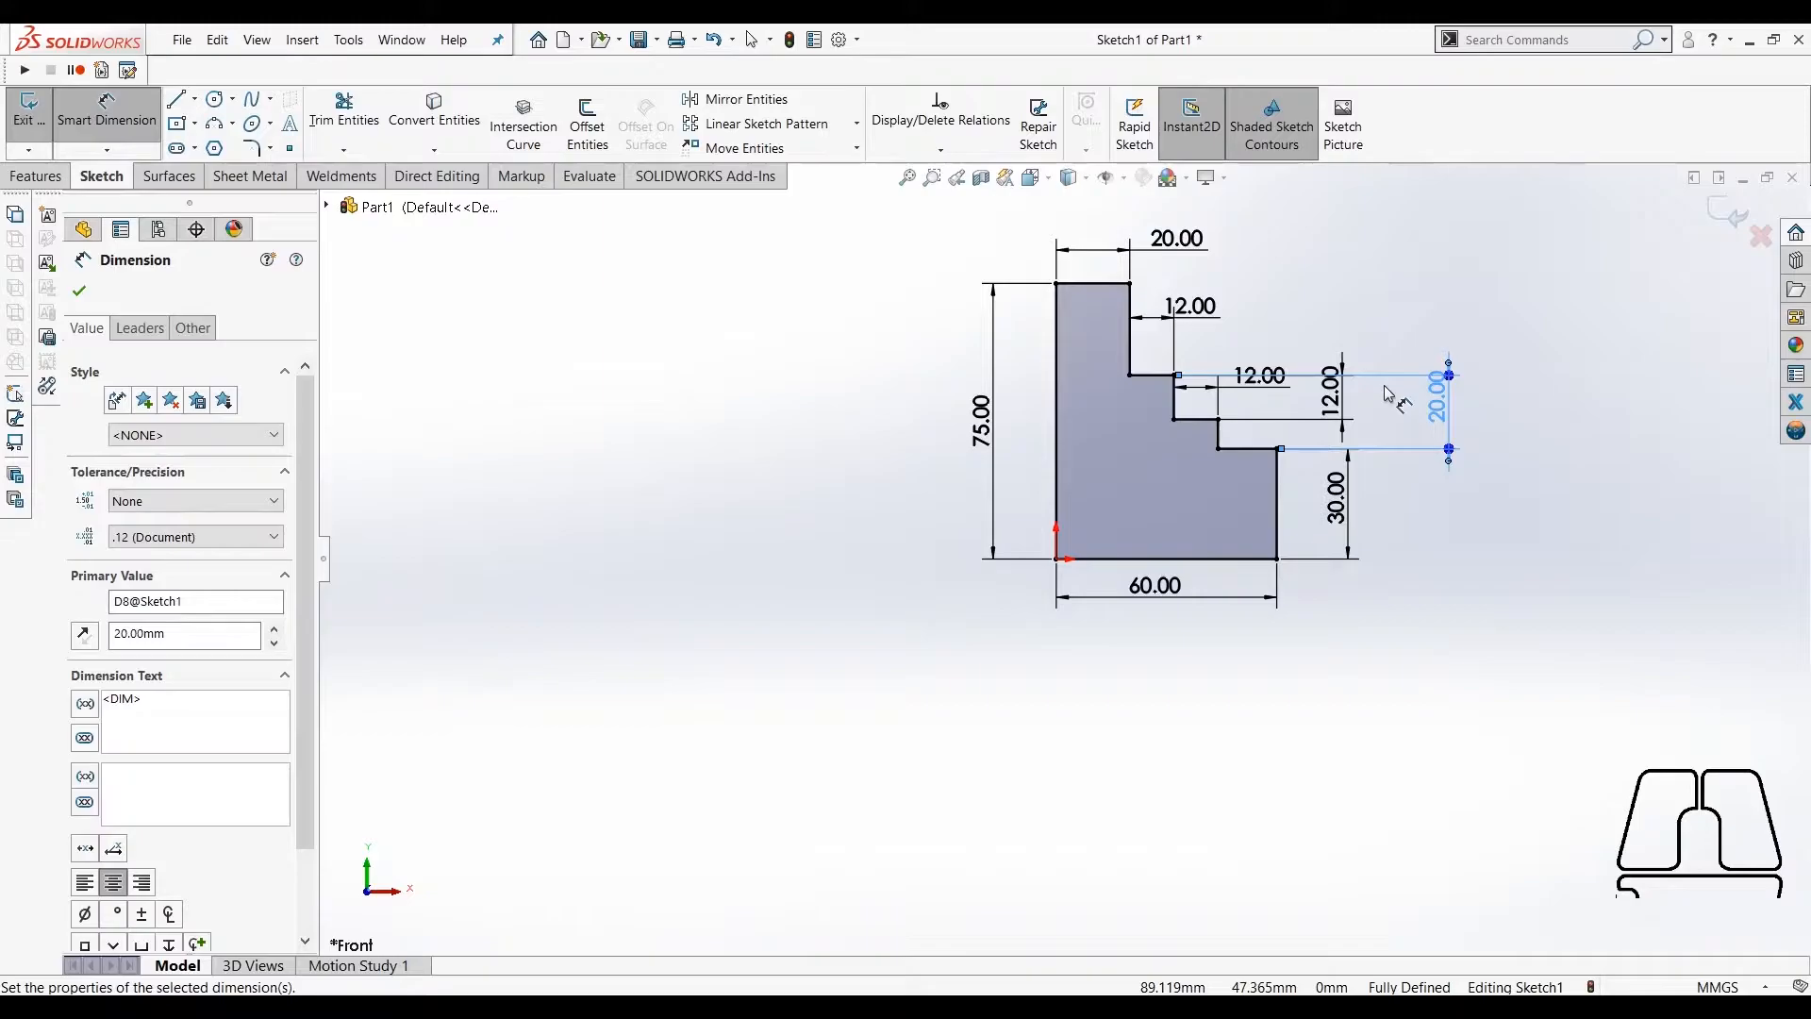
{"action": "key", "text": "Escape"}
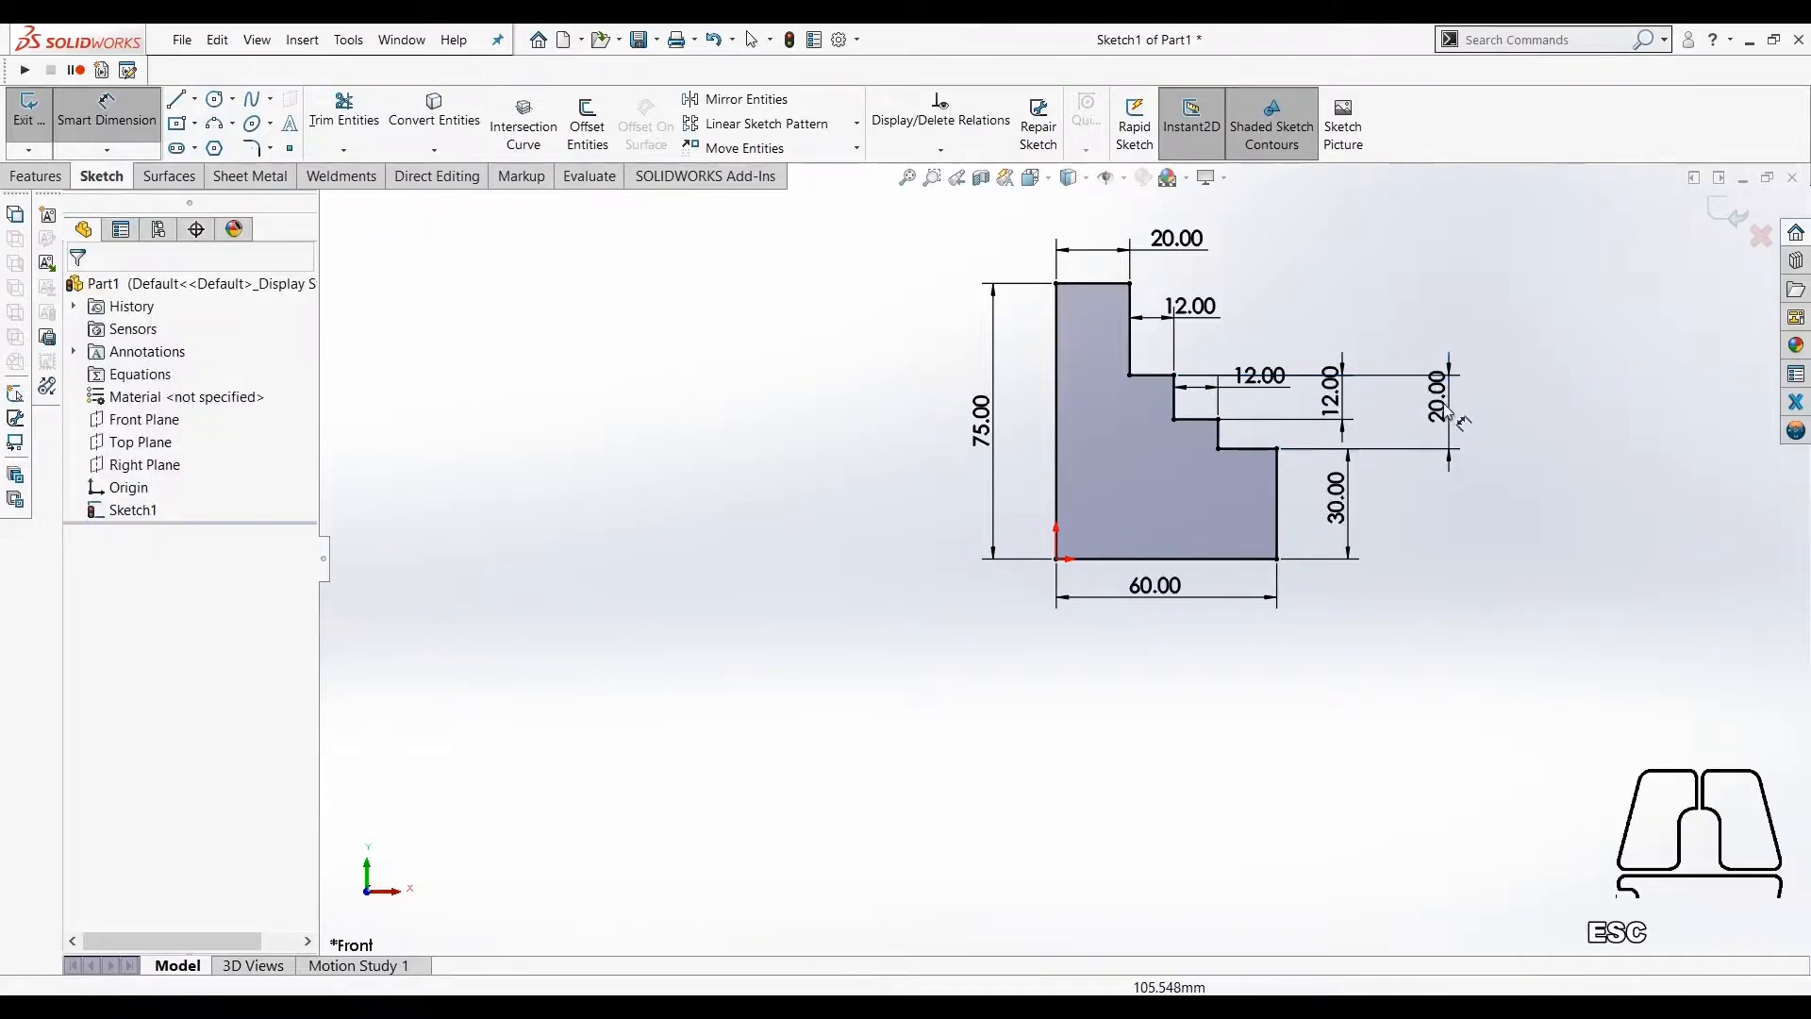
Move the middle tread's width dimension higher so it sits clear of the profile and the neighbouring dimensions.
{"action": "left_click", "coordinate": [1251, 382]}
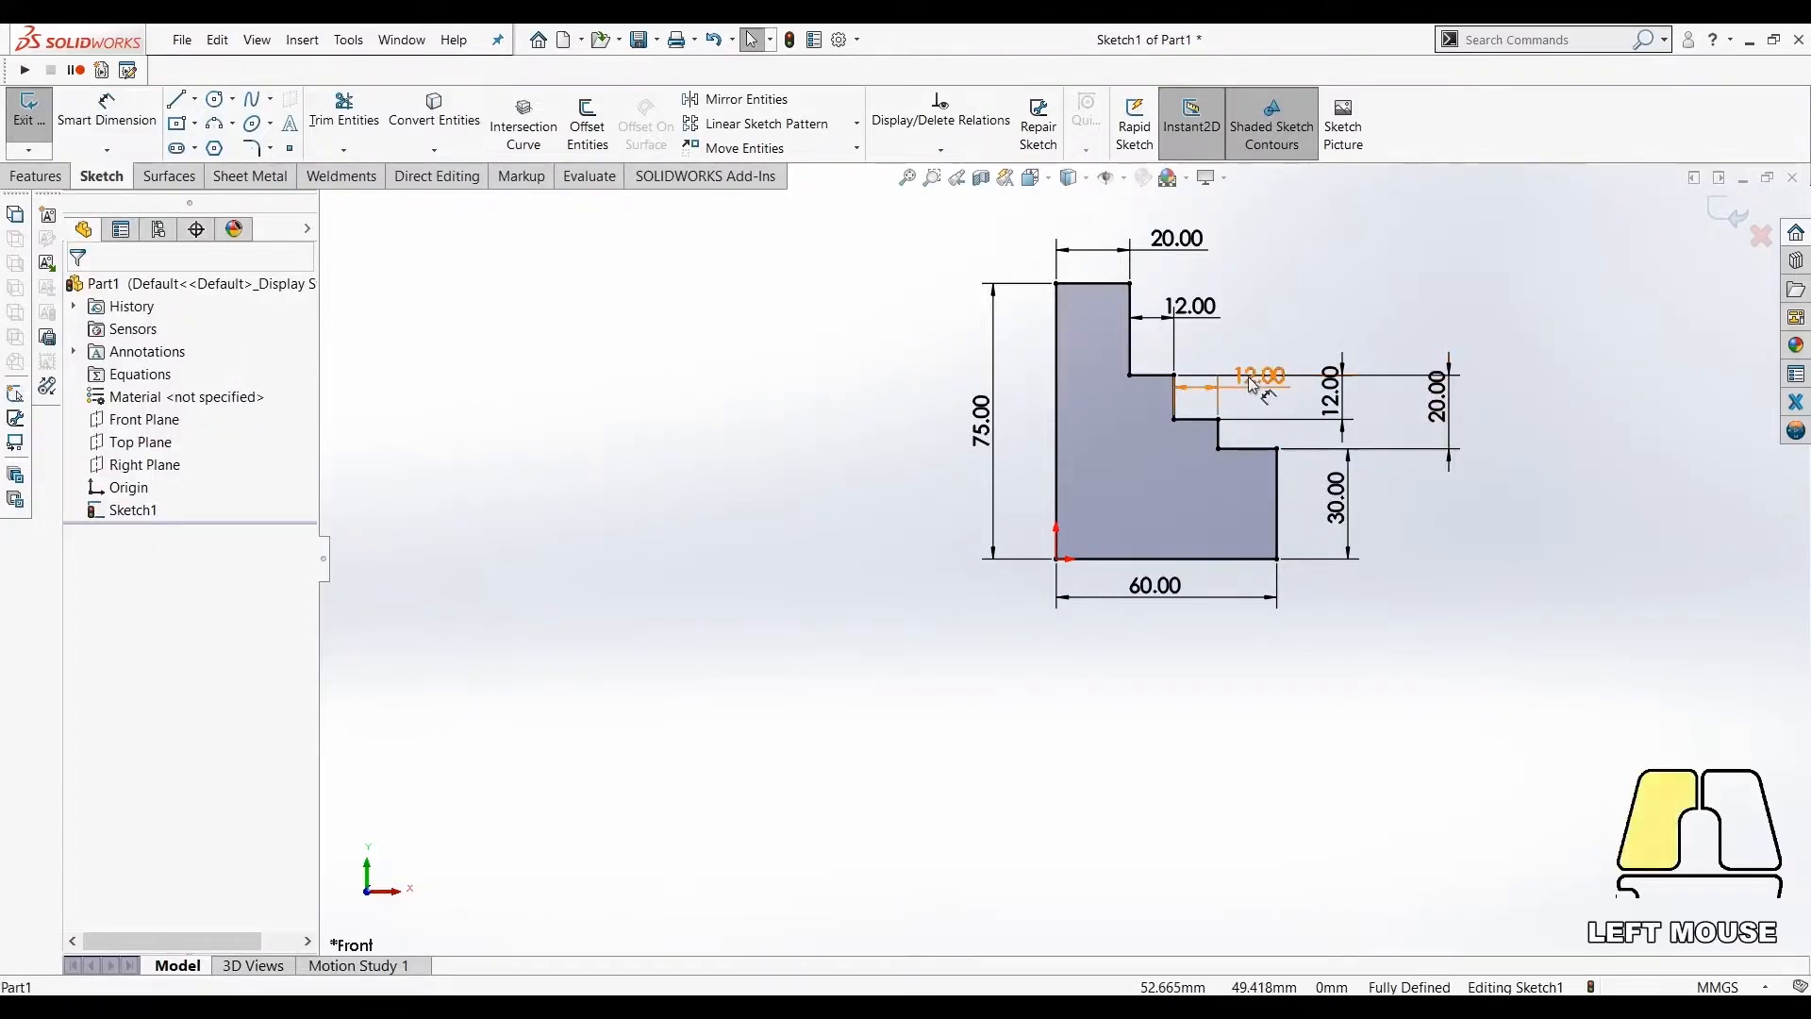
{"action": "left_click_drag", "start_coordinate": [1285, 339], "coordinate": [1306, 337]}
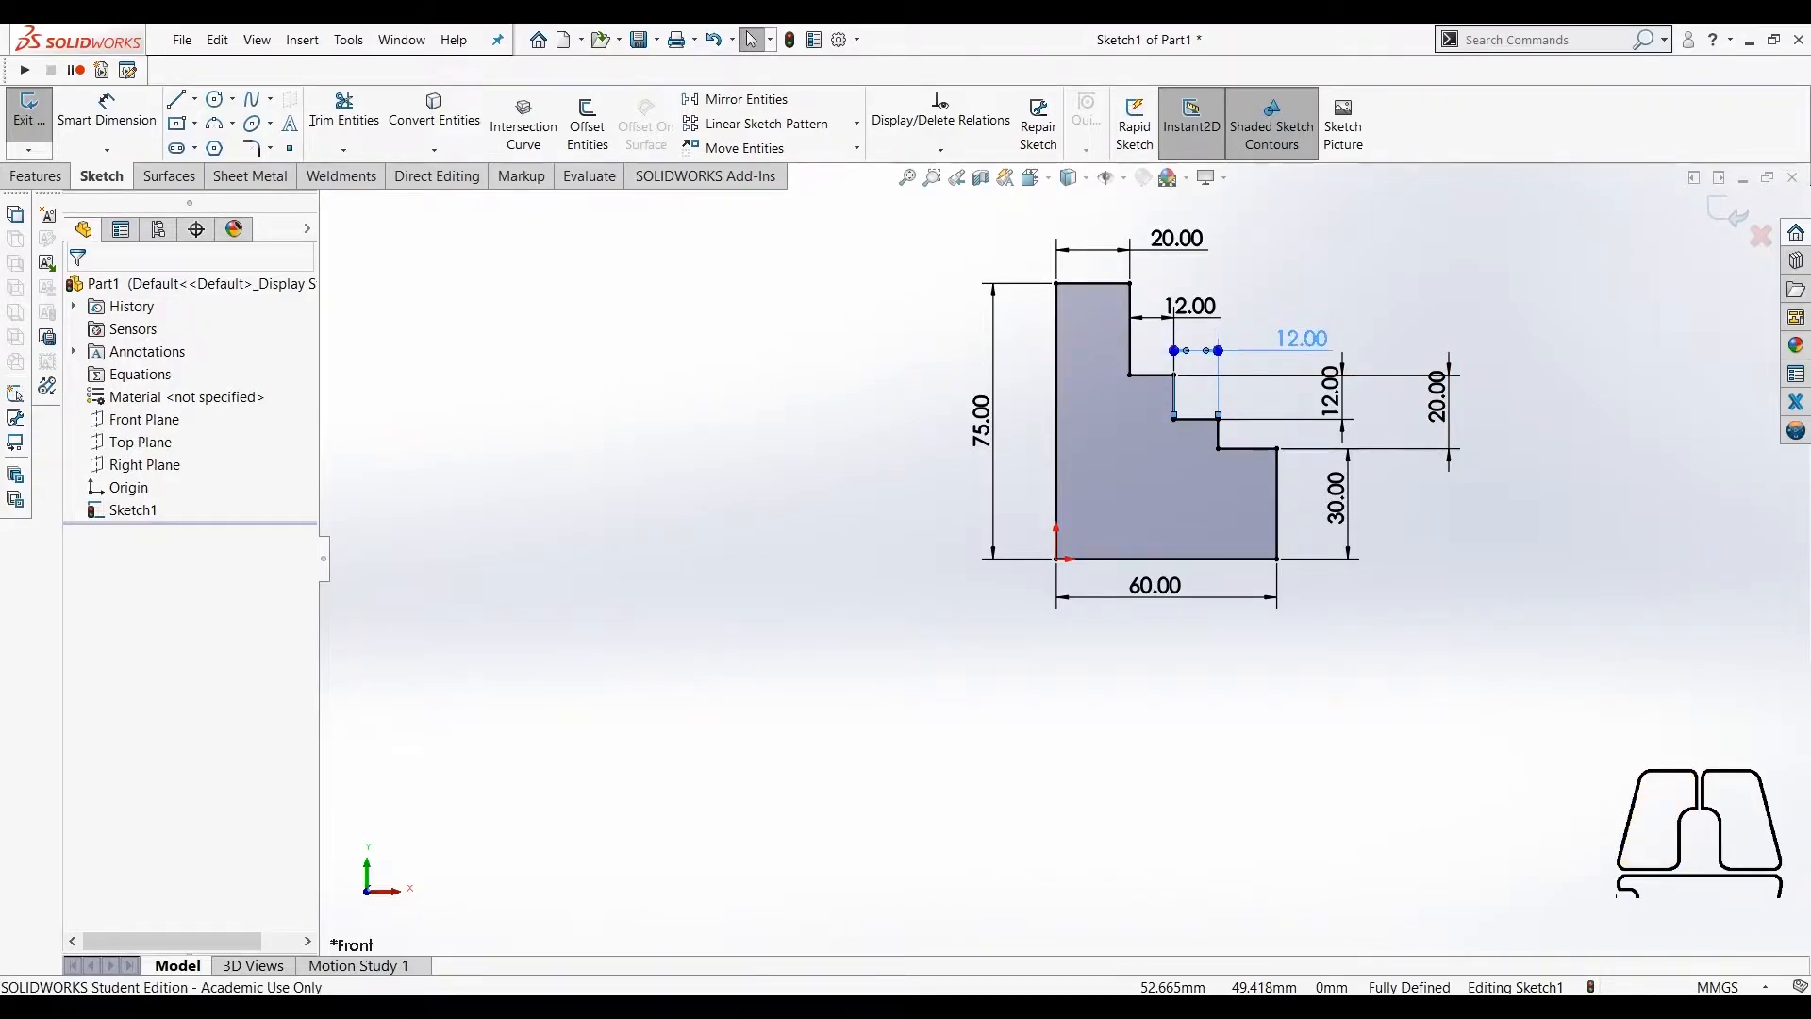
{"action": "left_click", "coordinate": [628, 243]}
Sketch a 12 mm diameter circle inside the base of the profile, below the lowest tread.
{"action": "left_click", "coordinate": [222, 94]}
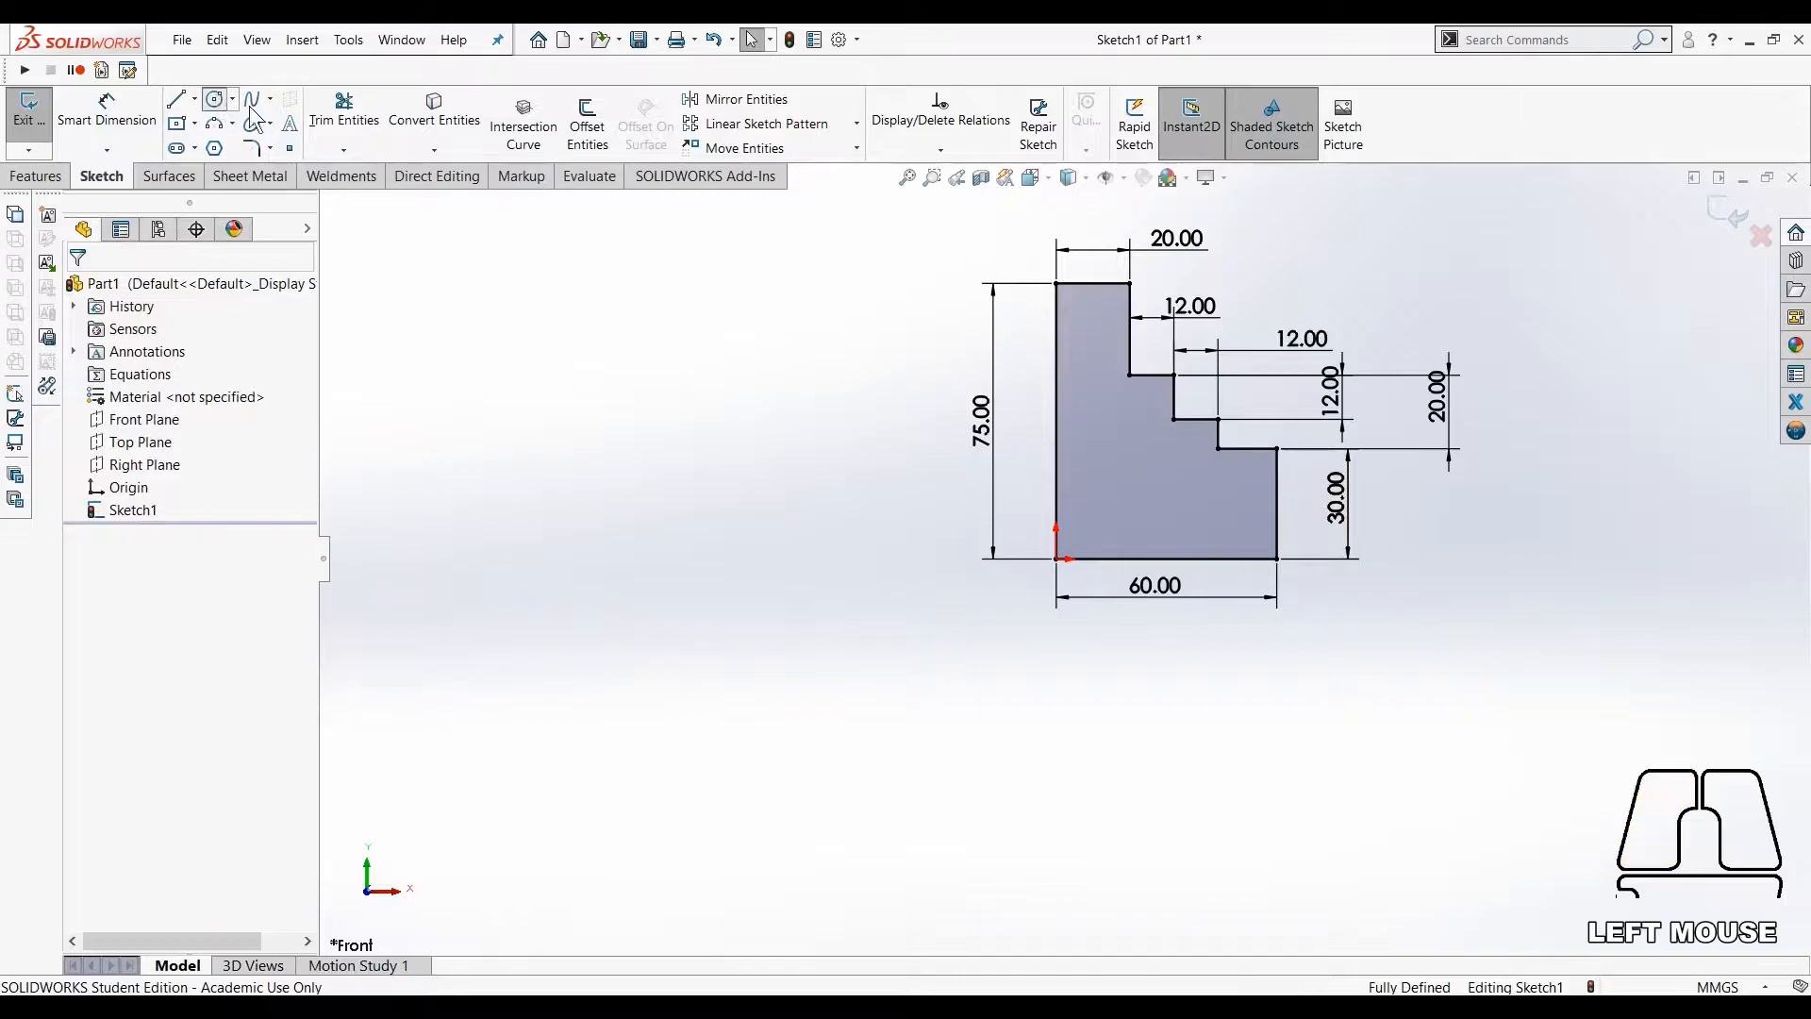
{"action": "left_click", "coordinate": [1196, 504]}
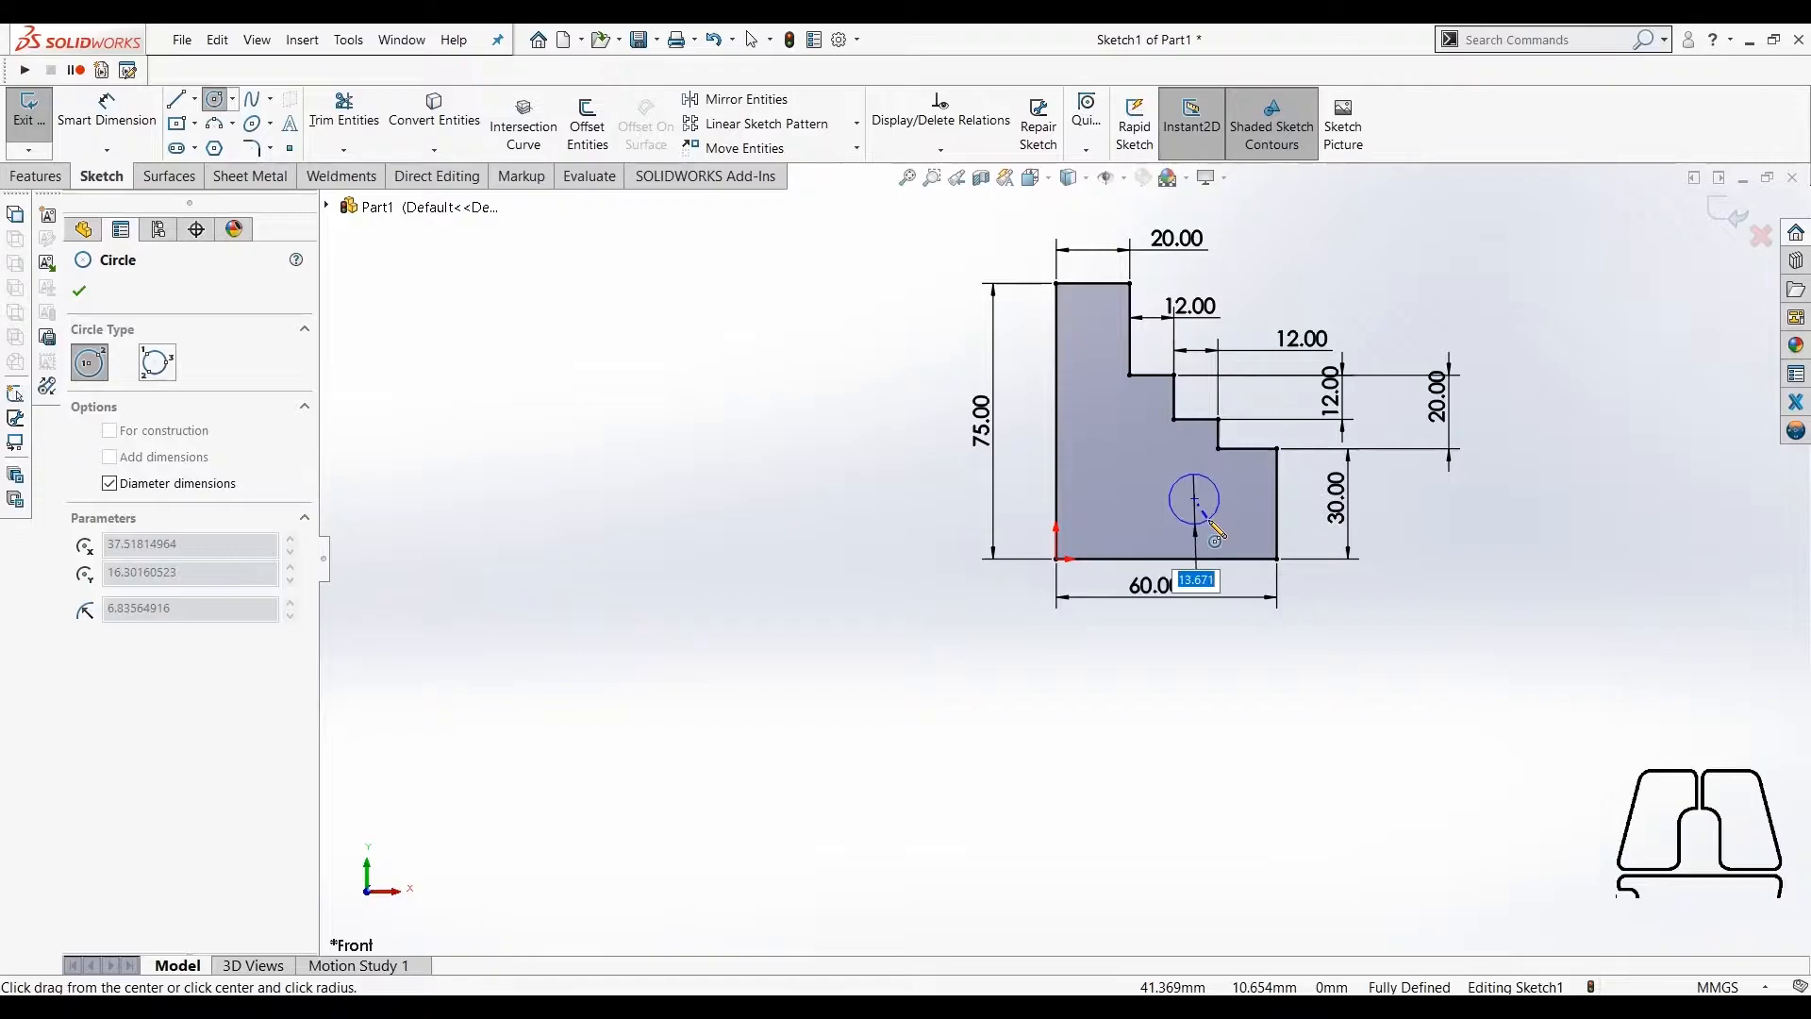
{"action": "type", "text": "12"}
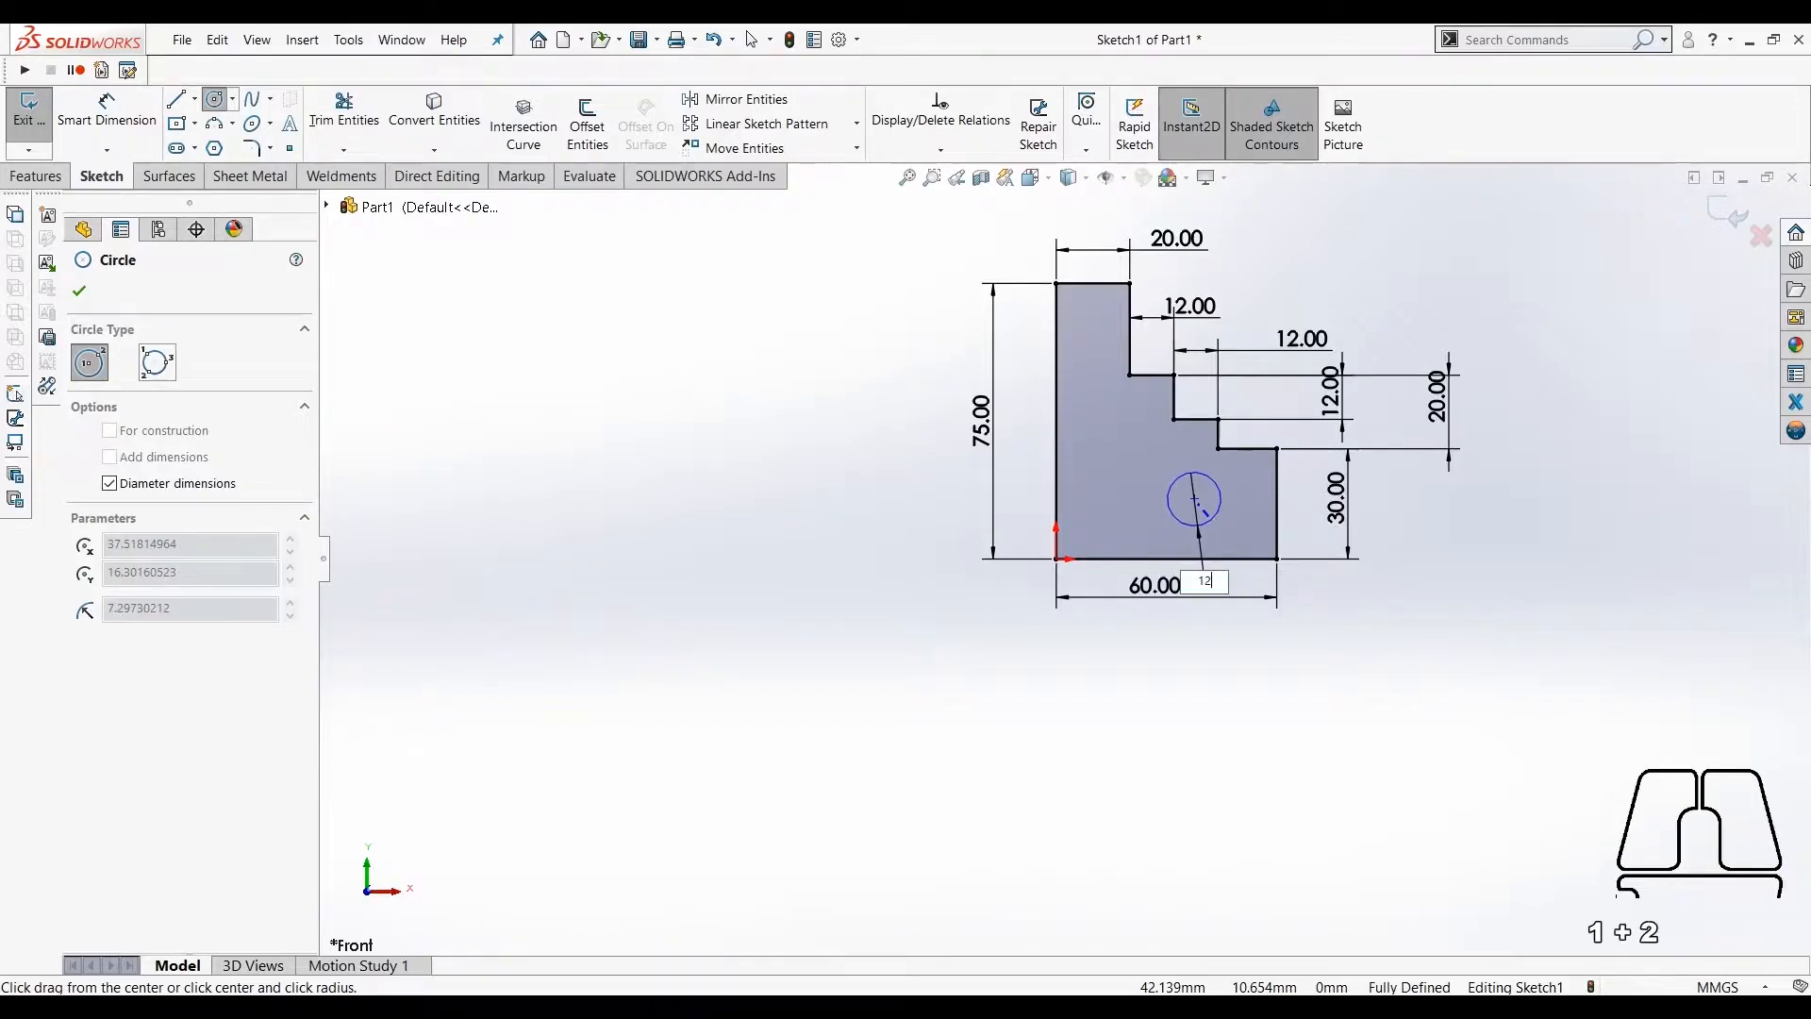
{"action": "key", "text": "Return"}
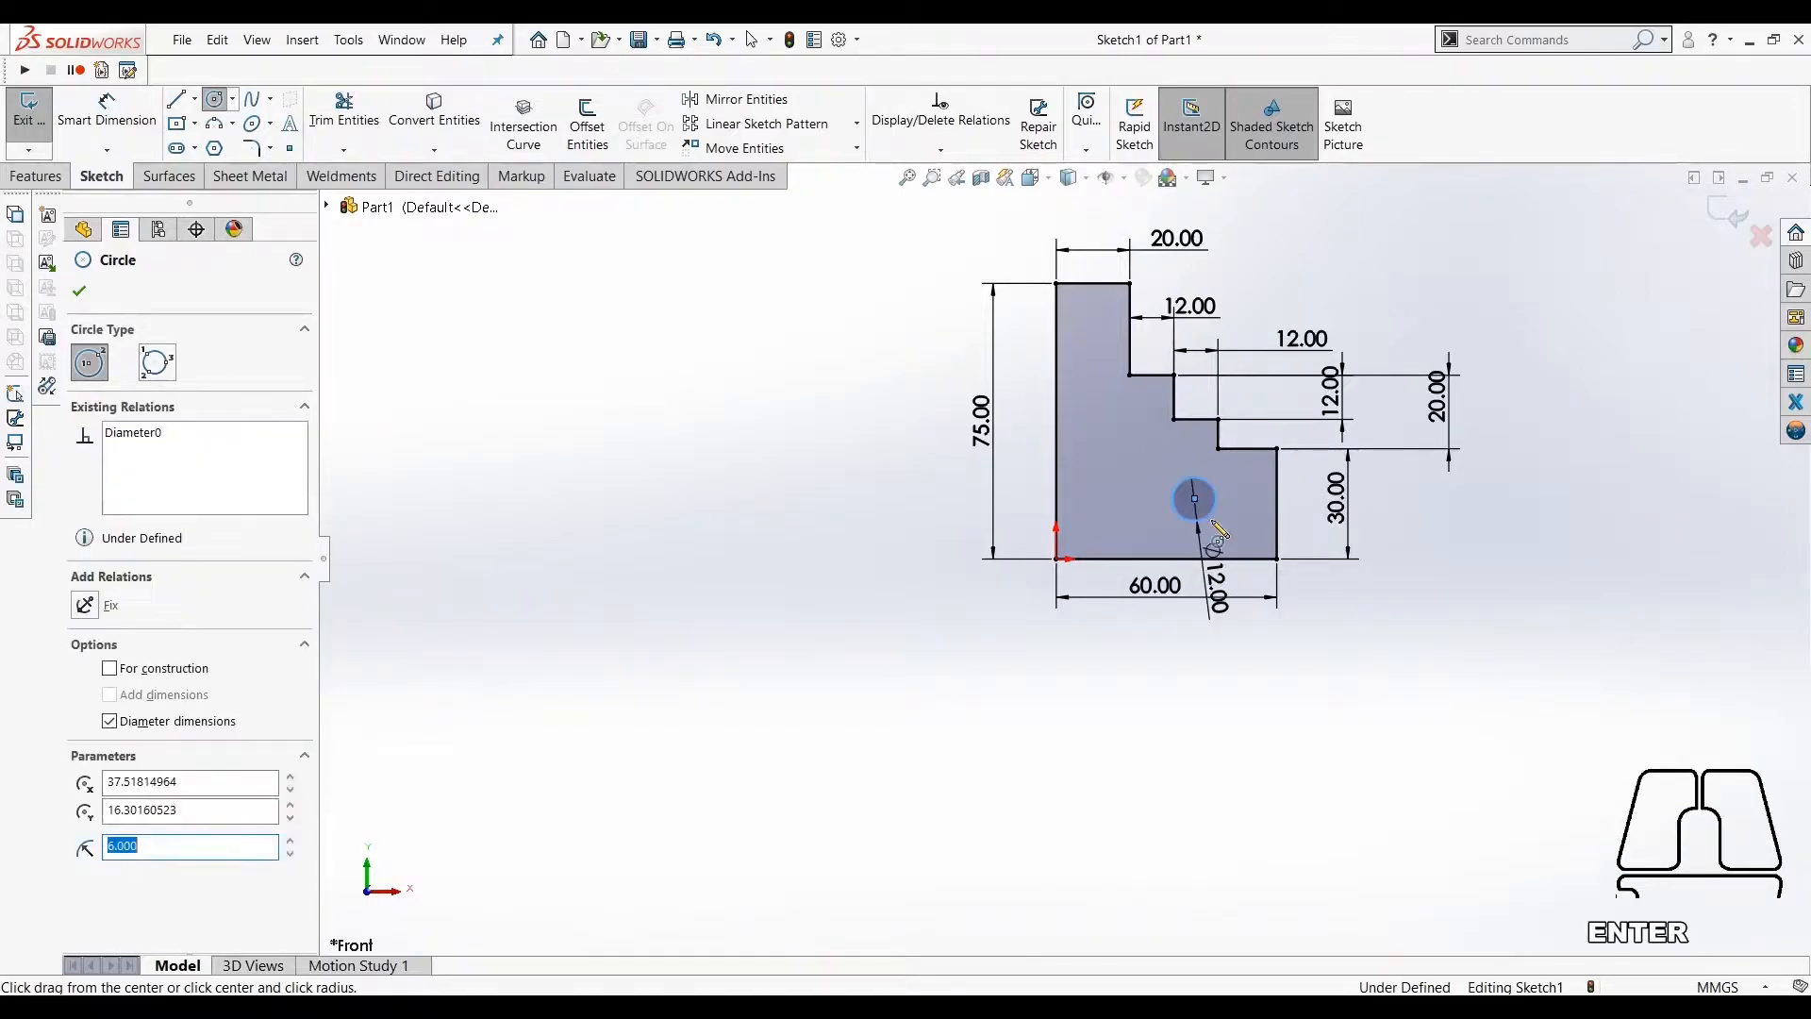
Dimension the horizontal distance from the circle's centre to the 30 mm vertical edge to 16 mm.
{"action": "left_click", "coordinate": [106, 98]}
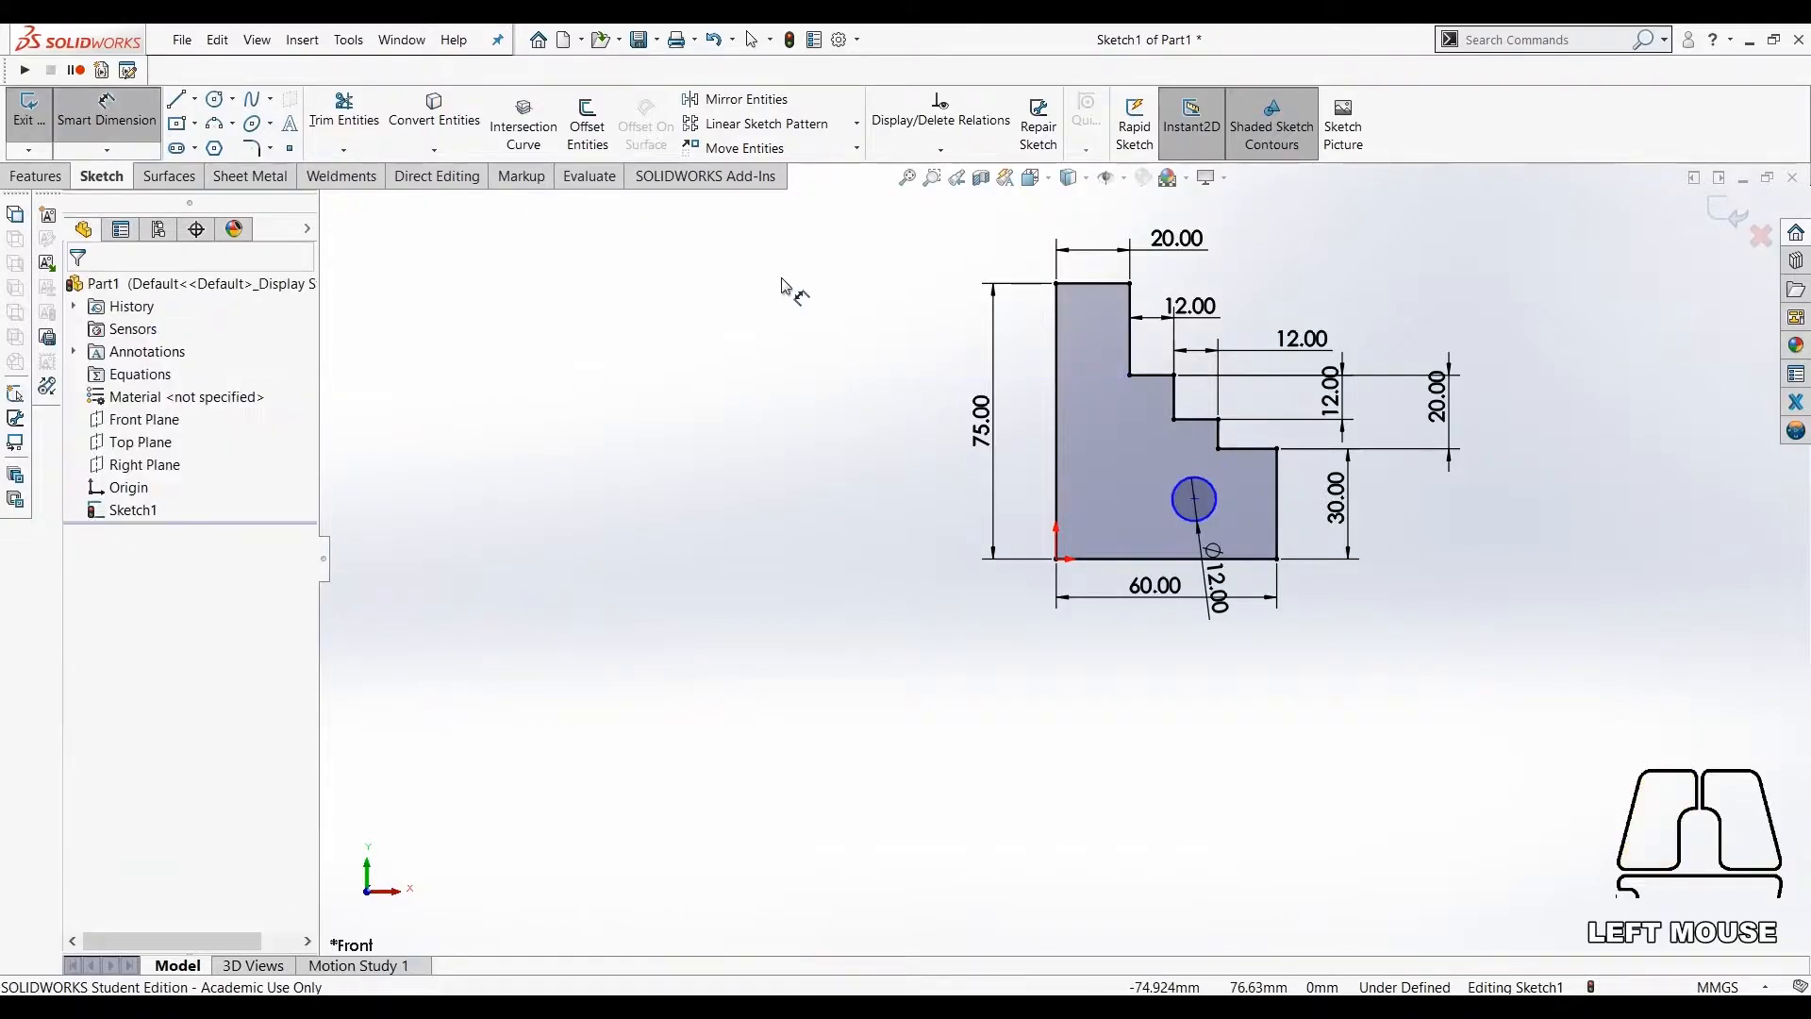
{"action": "left_click", "coordinate": [1195, 501]}
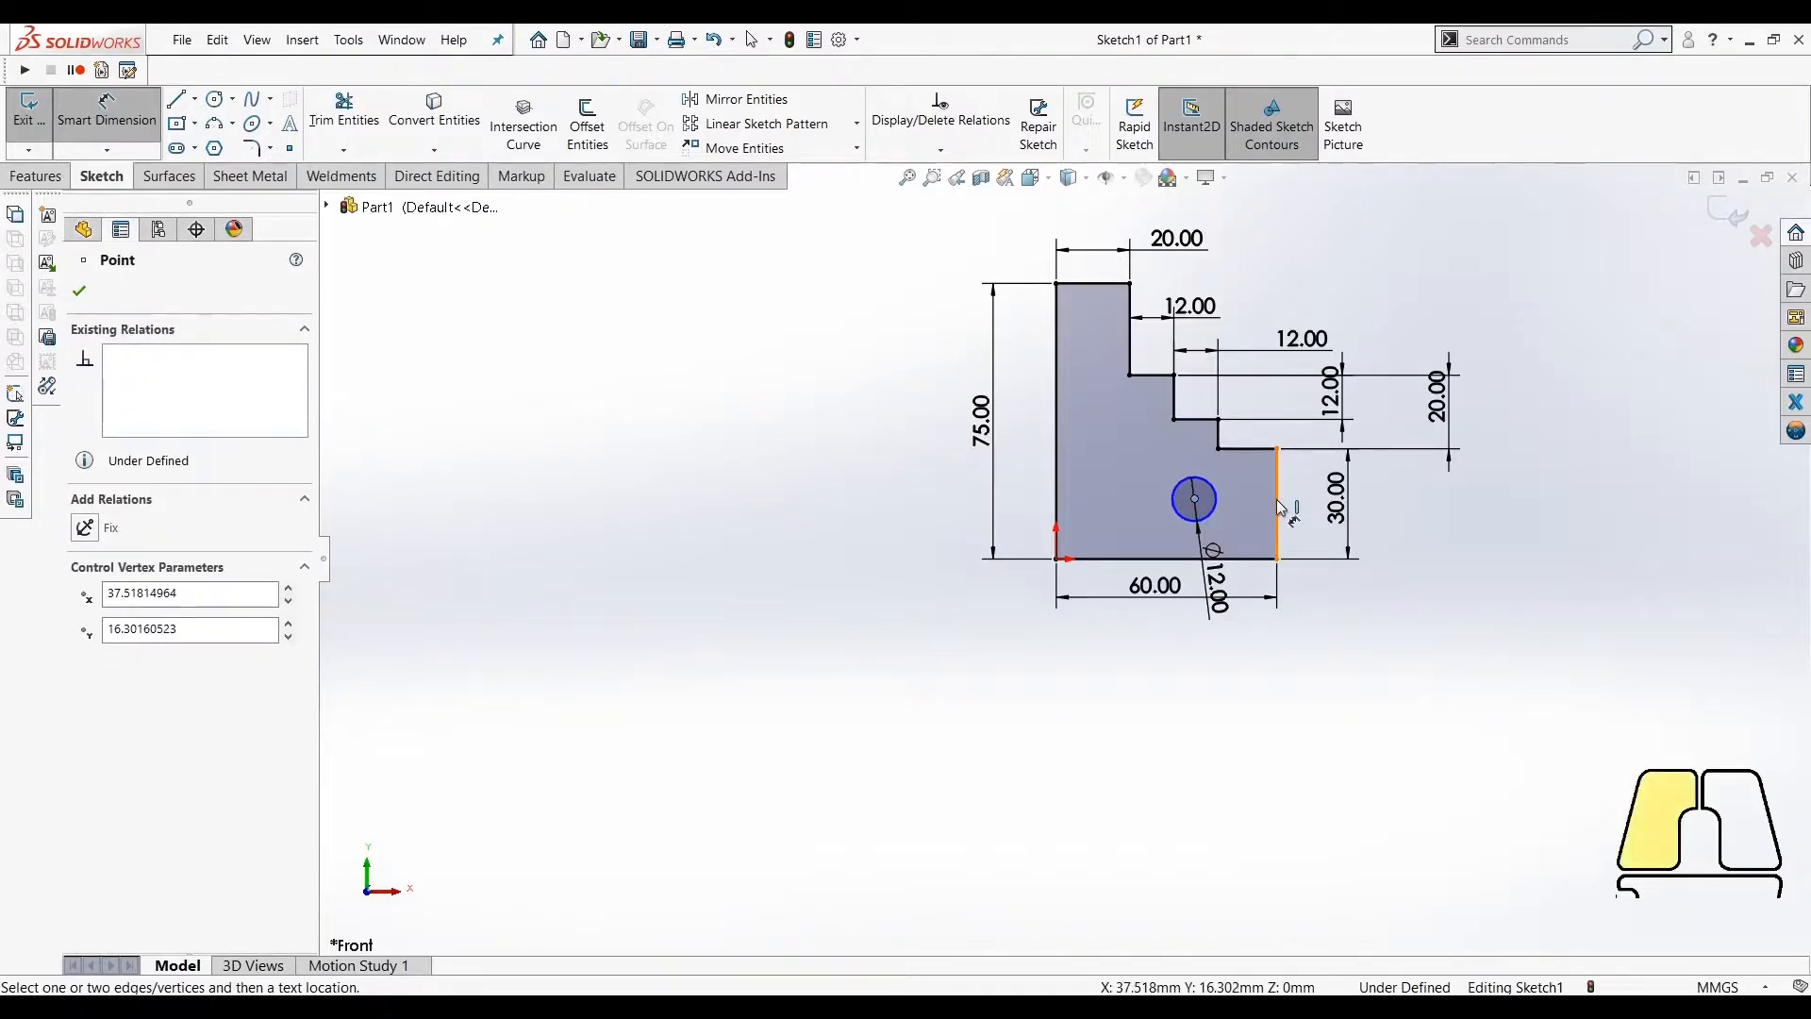
{"action": "left_click", "coordinate": [1279, 508]}
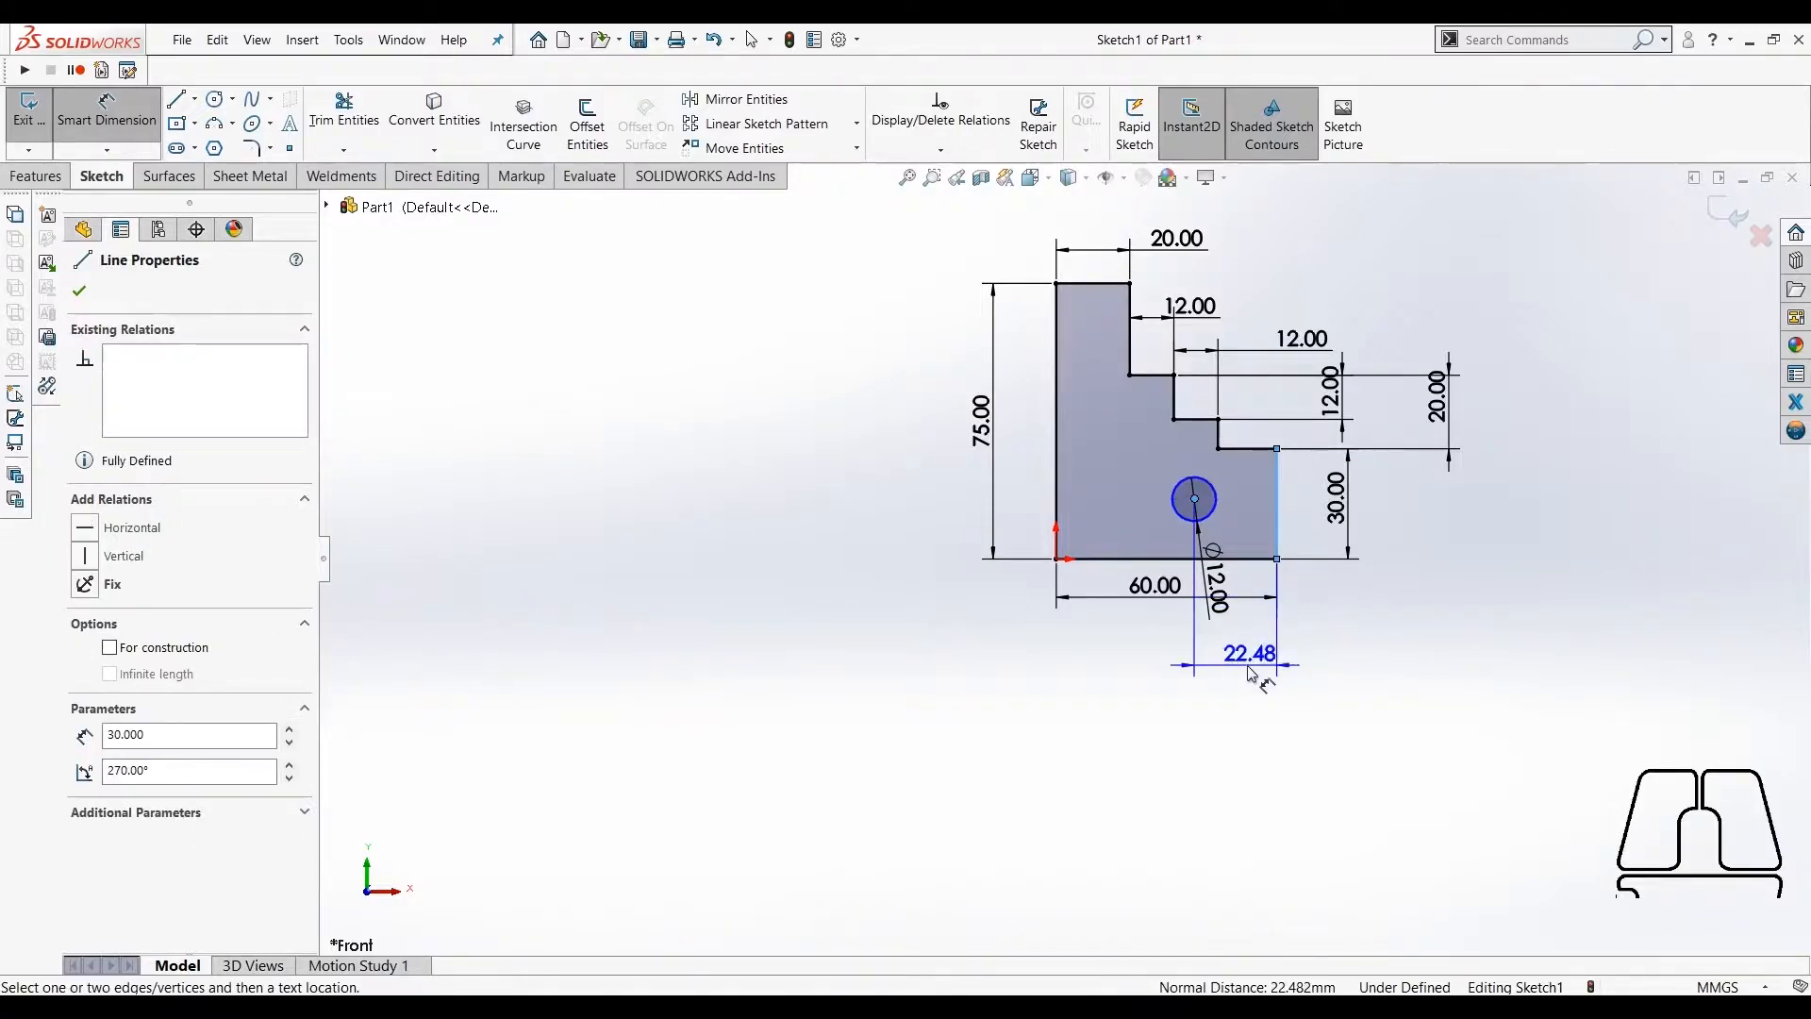
{"action": "left_click", "coordinate": [1239, 679]}
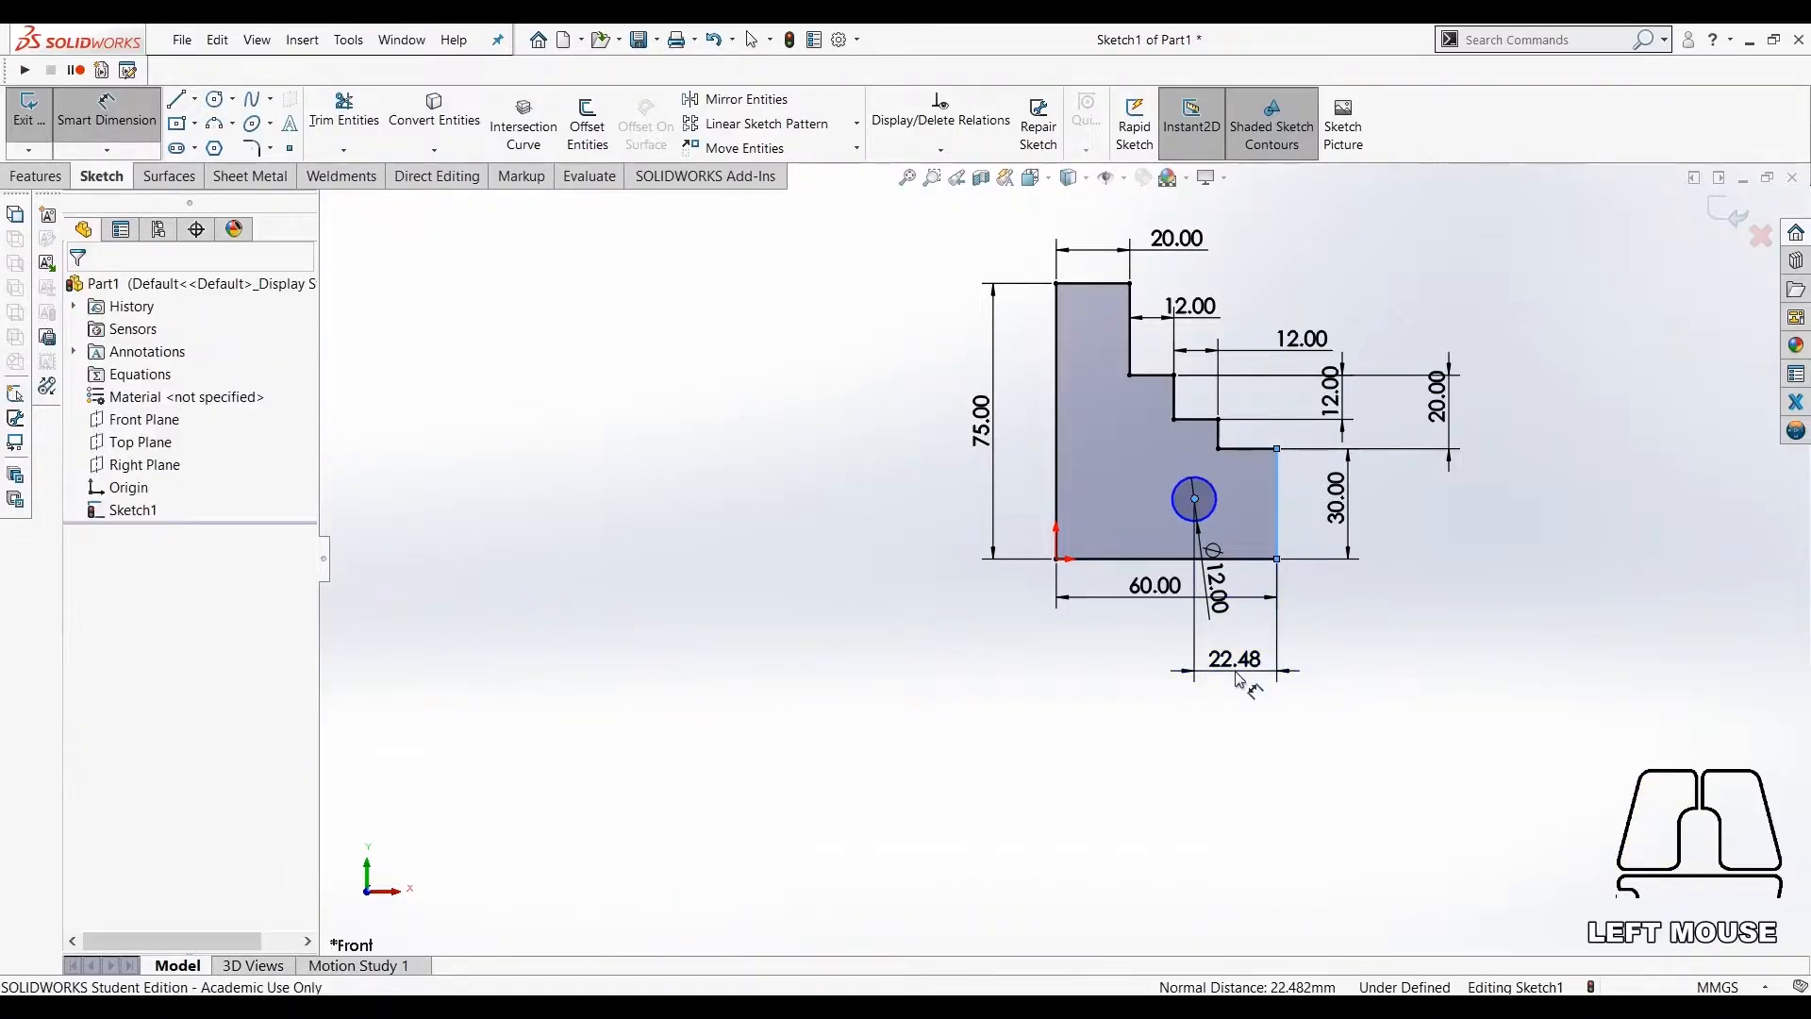
{"action": "type", "text": "16"}
{"action": "key", "text": "Return"}
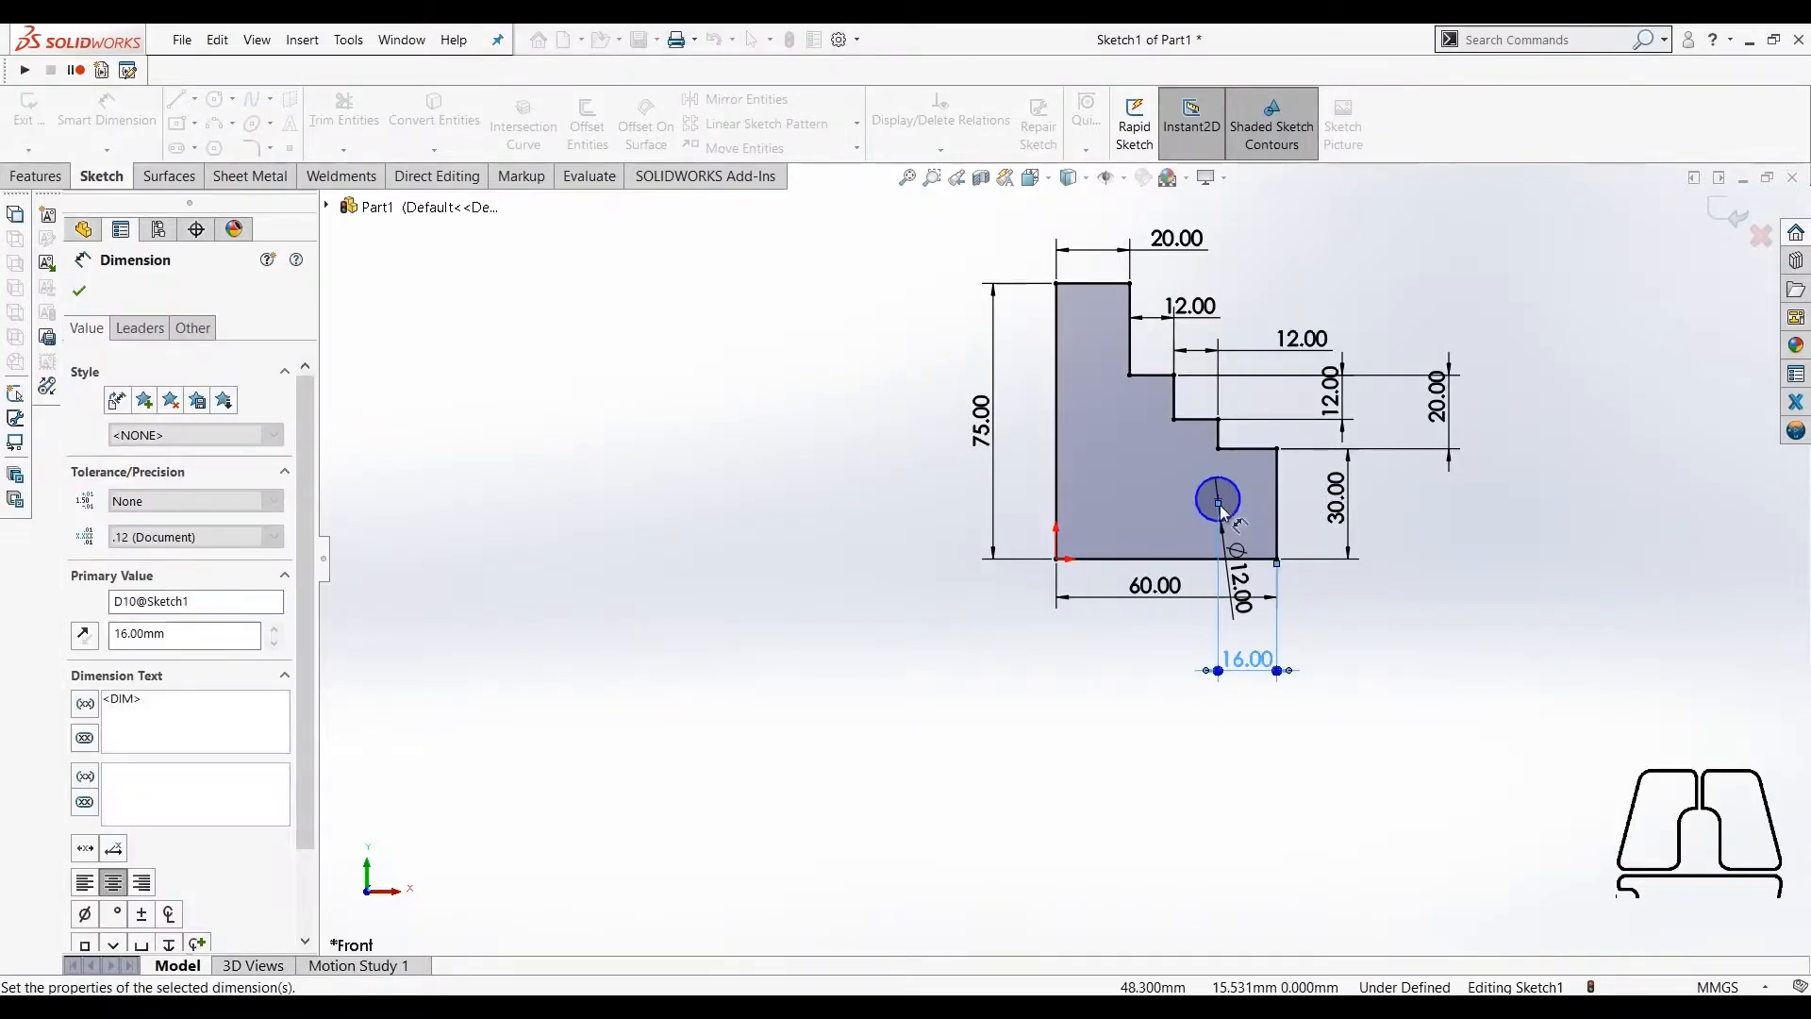
Dimension the vertical distance from the circle's centre to the profile's base edge to 16 mm.
{"action": "left_click", "coordinate": [1218, 505]}
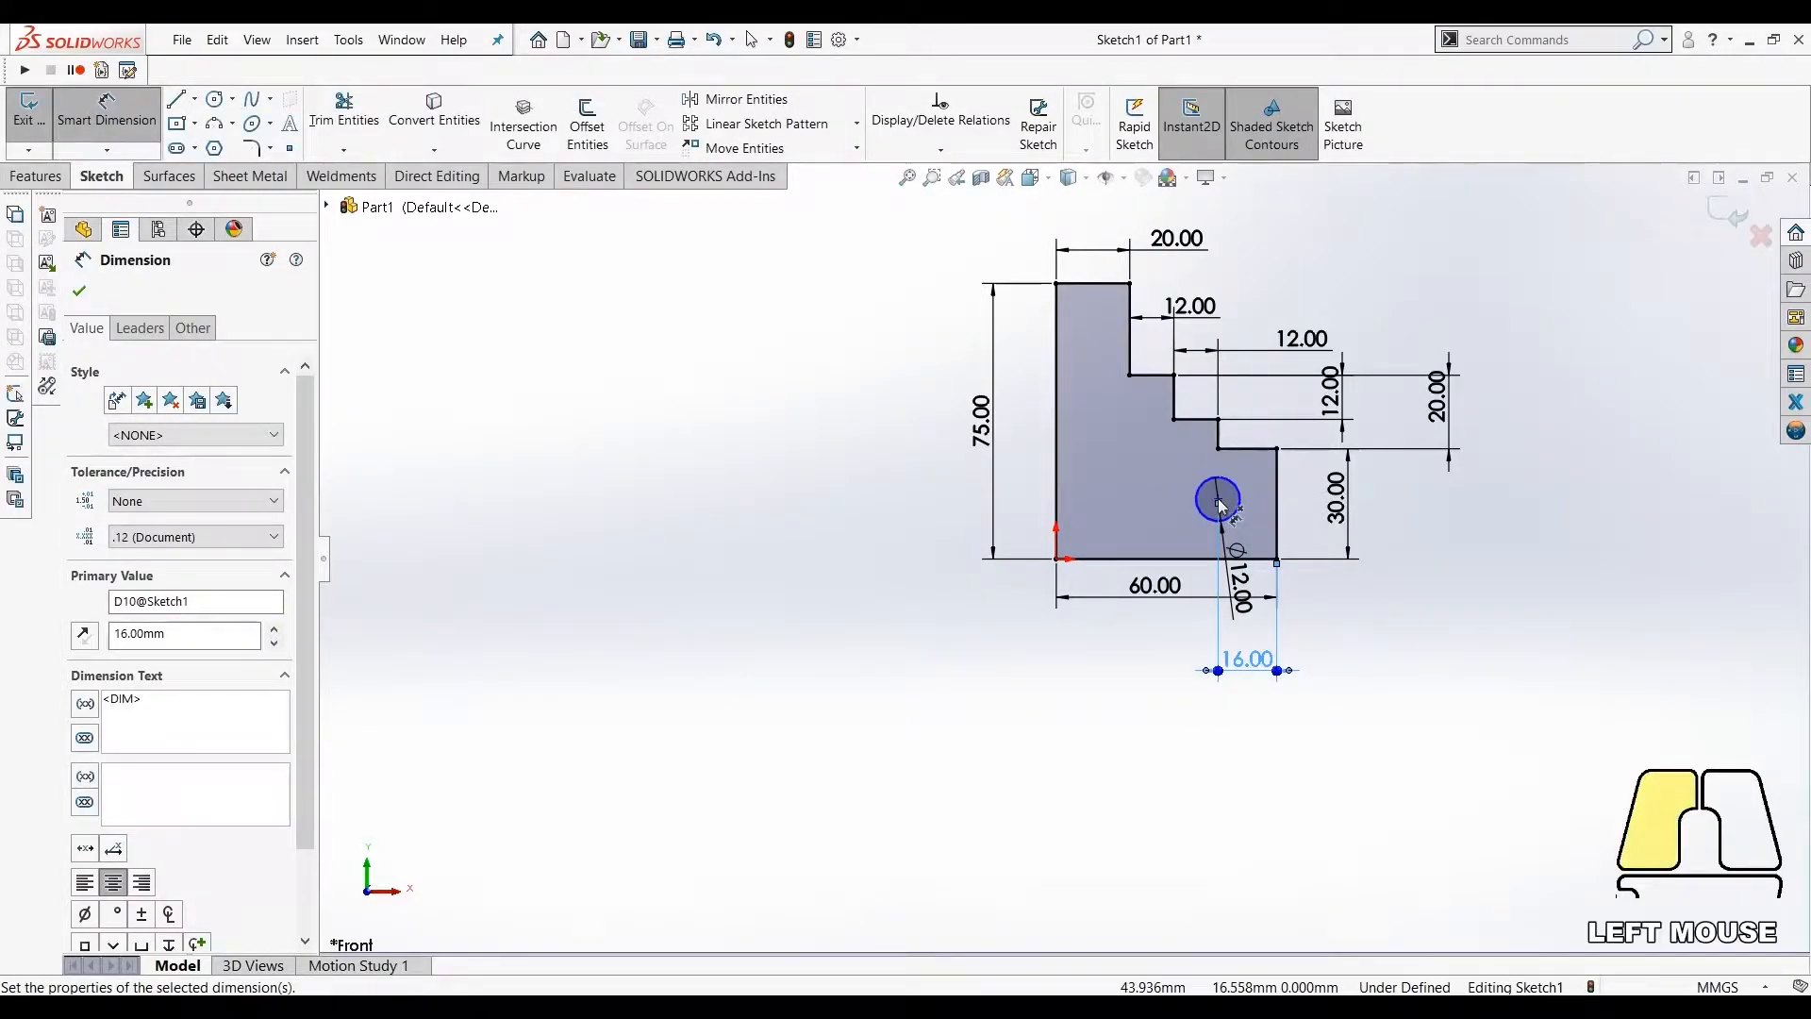
{"action": "left_click", "coordinate": [1194, 559]}
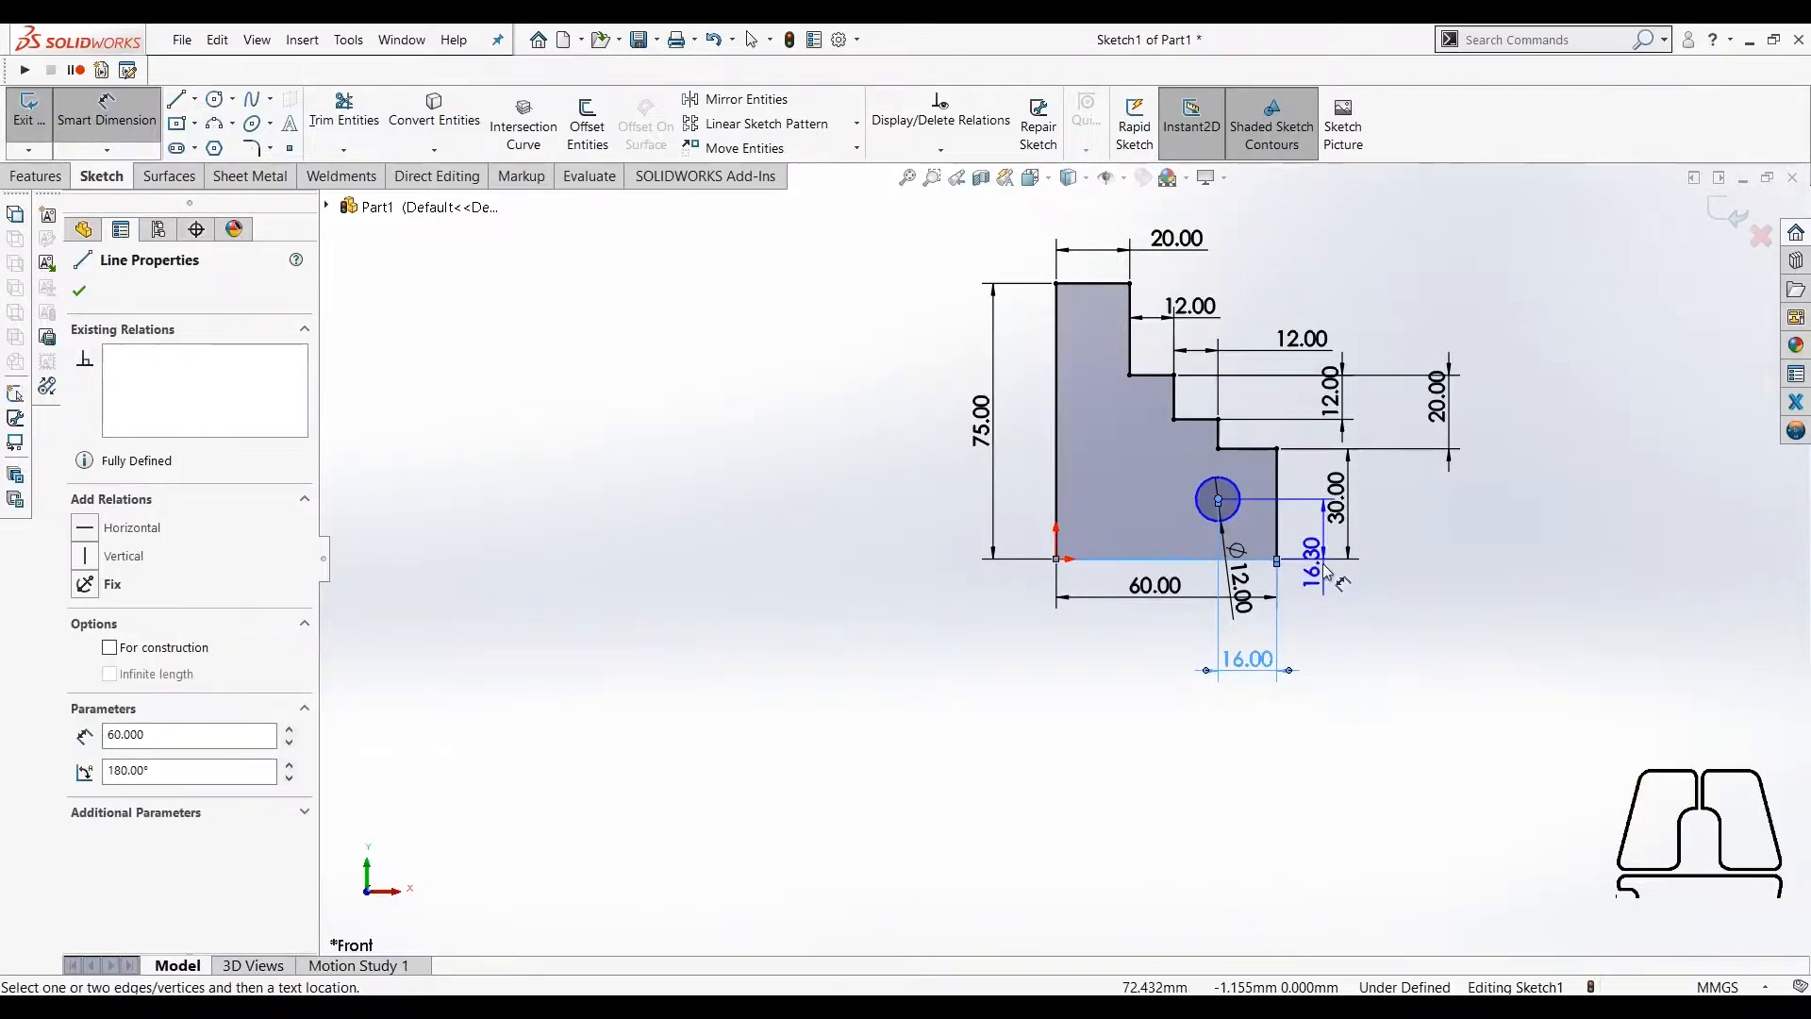
{"action": "left_click", "coordinate": [1319, 599]}
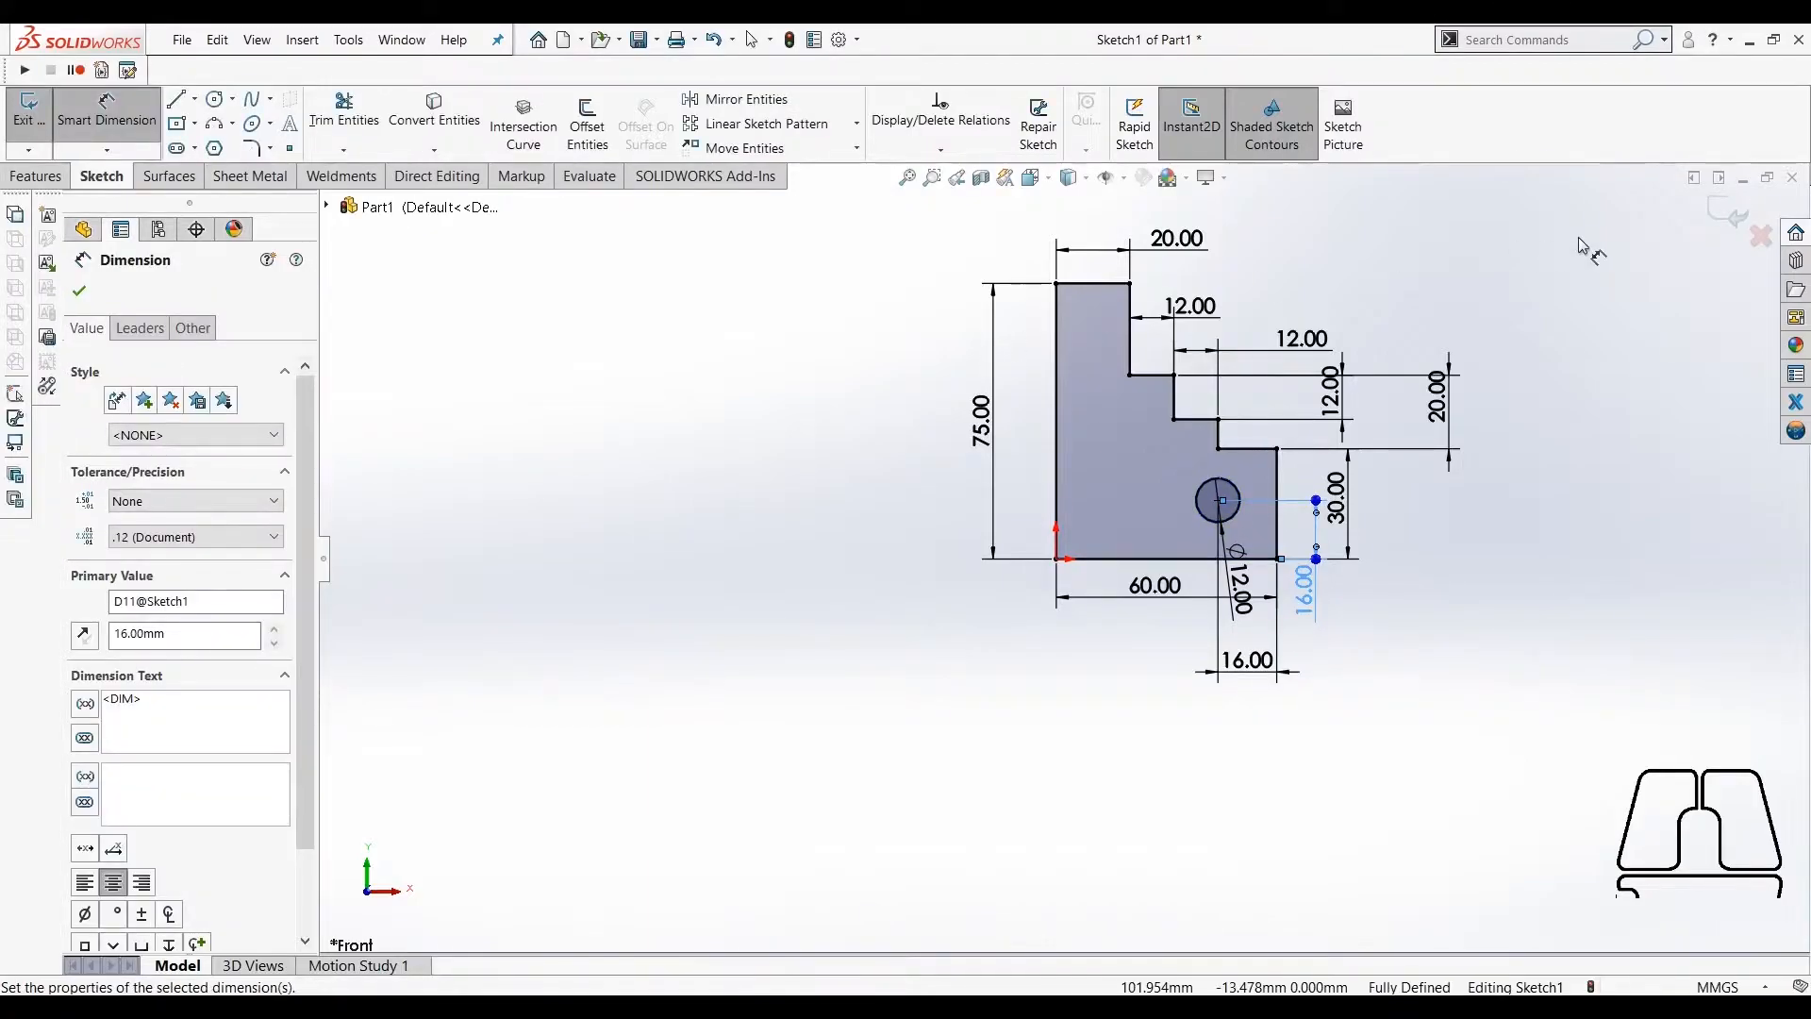
Finish the profile sketch and extrude it as a blind boss 28 mm deep.
{"action": "left_click", "coordinate": [1712, 231]}
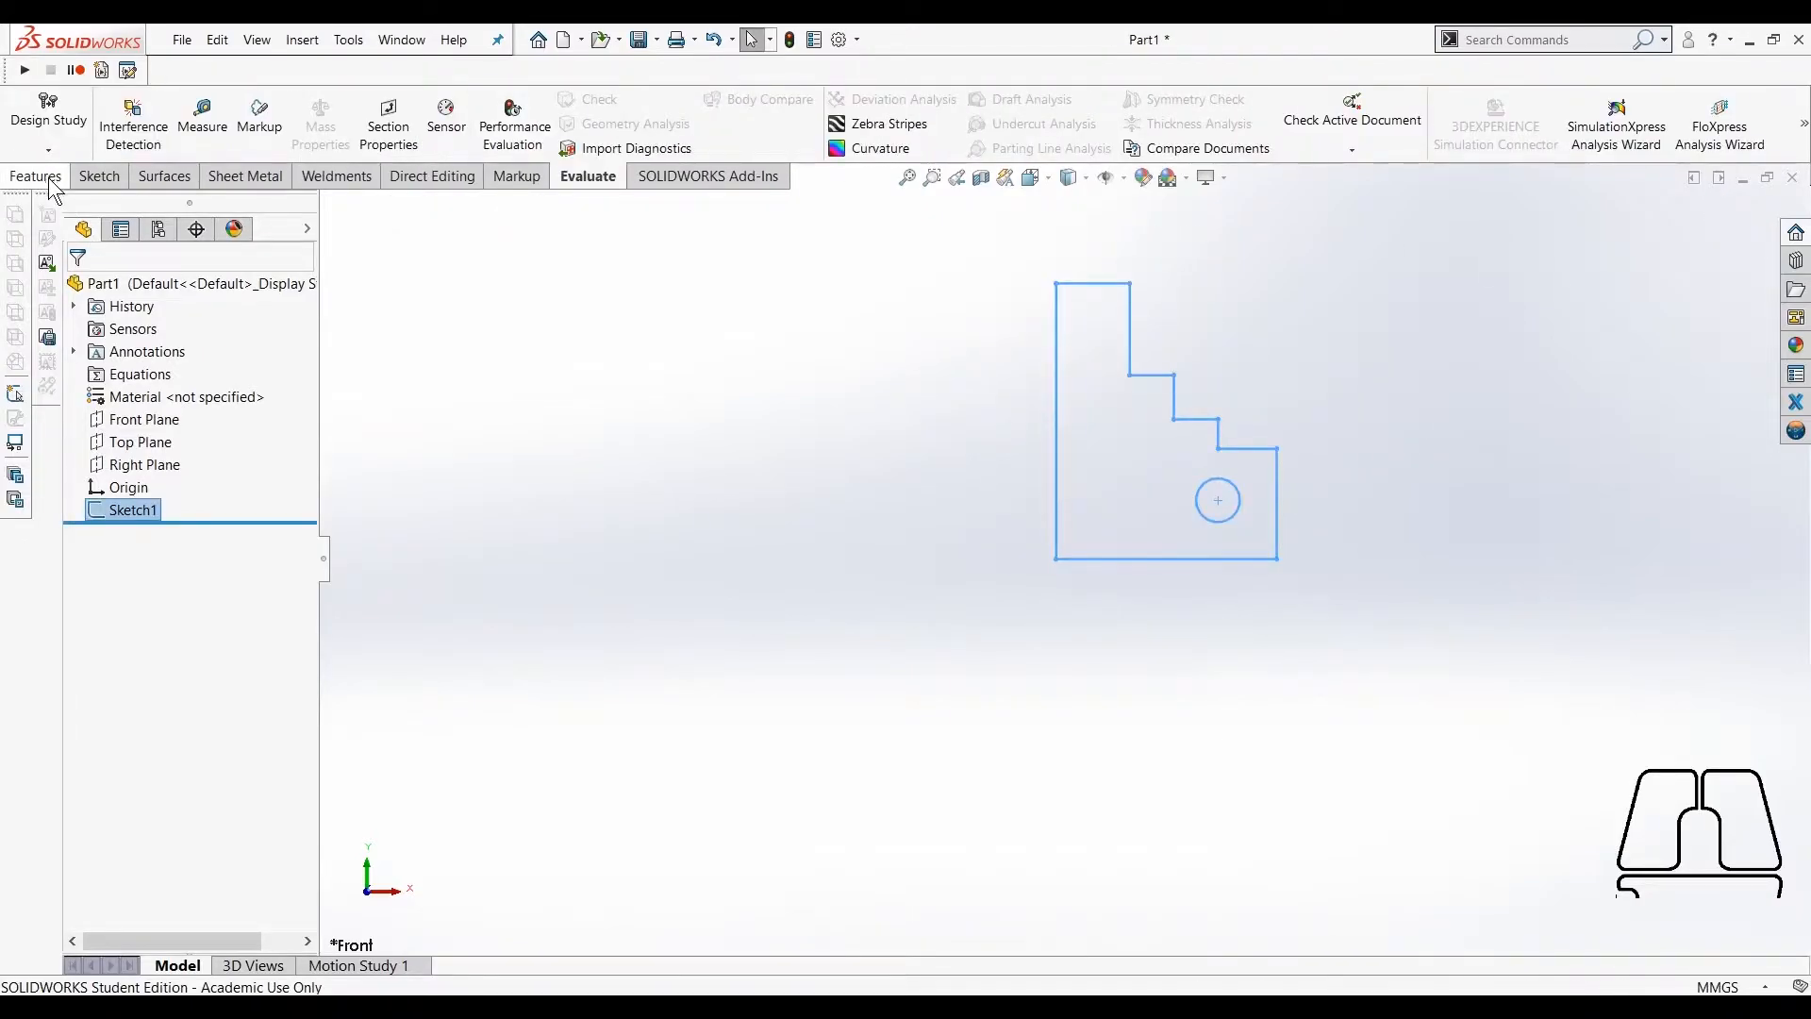
{"action": "left_click", "coordinate": [48, 178]}
{"action": "left_click", "coordinate": [39, 133]}
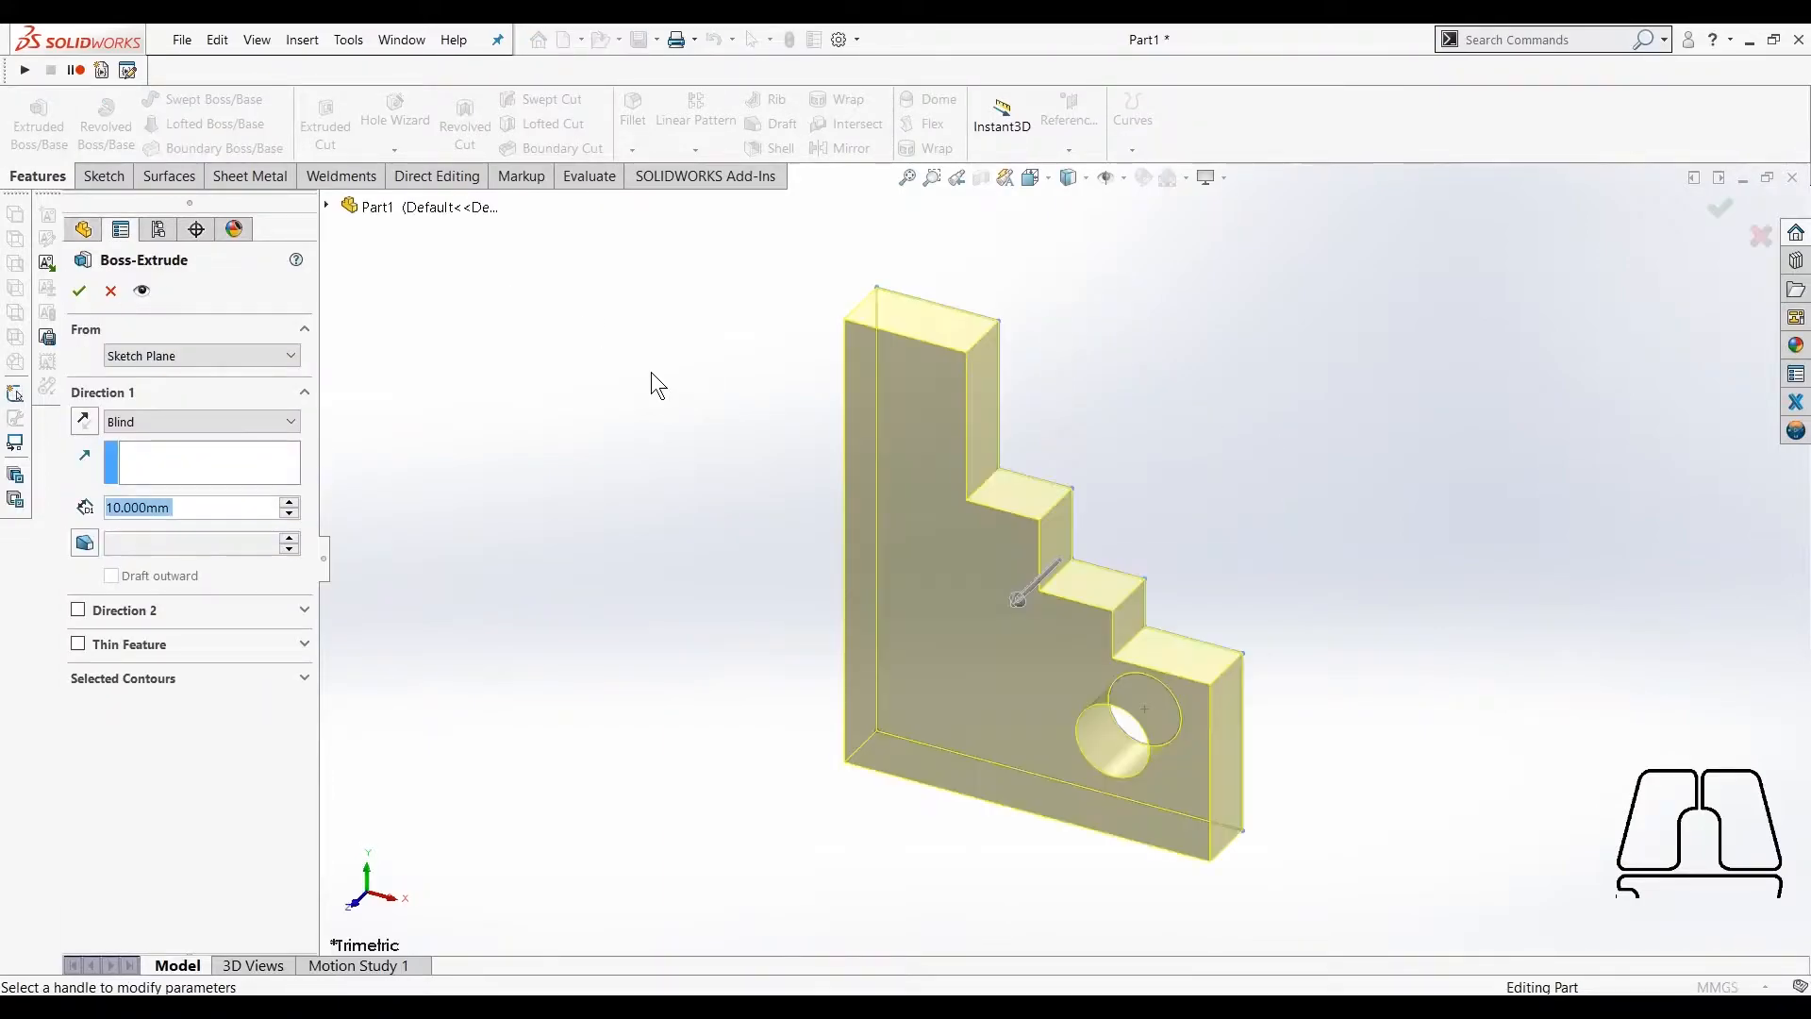
{"action": "type", "text": "28"}
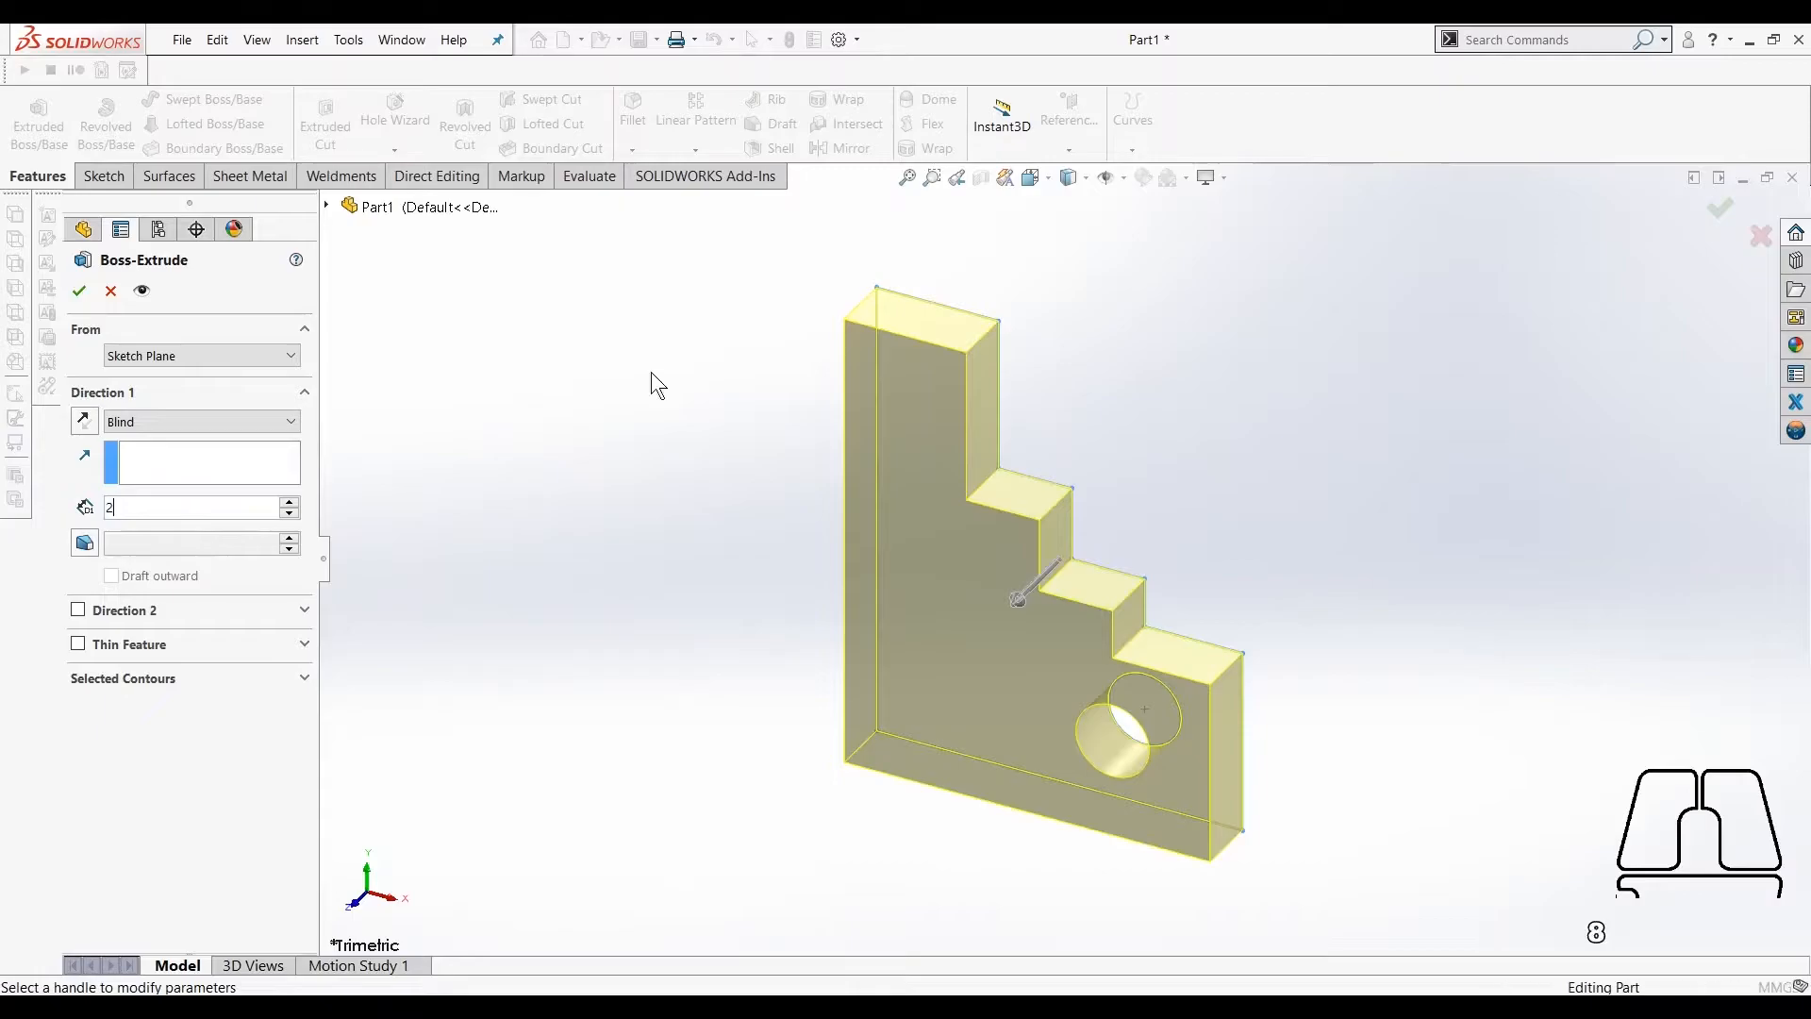
{"action": "key", "text": "Return"}
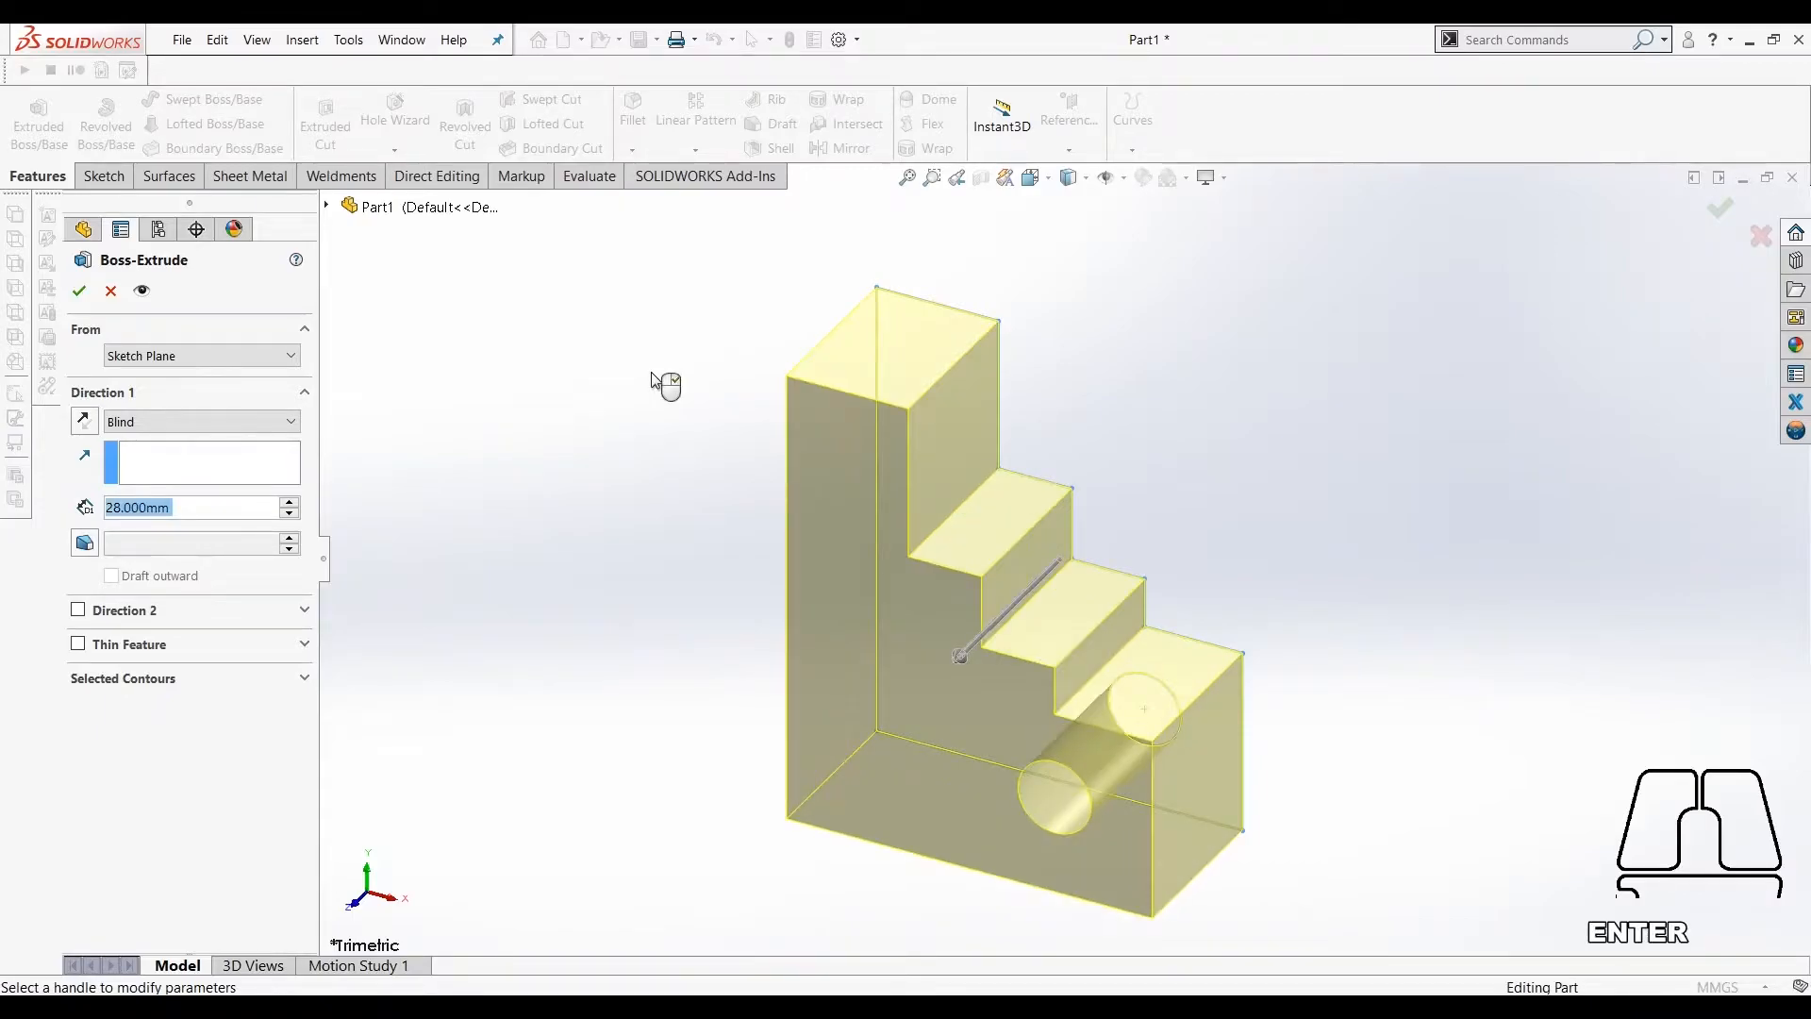
{"action": "left_click", "coordinate": [80, 290]}
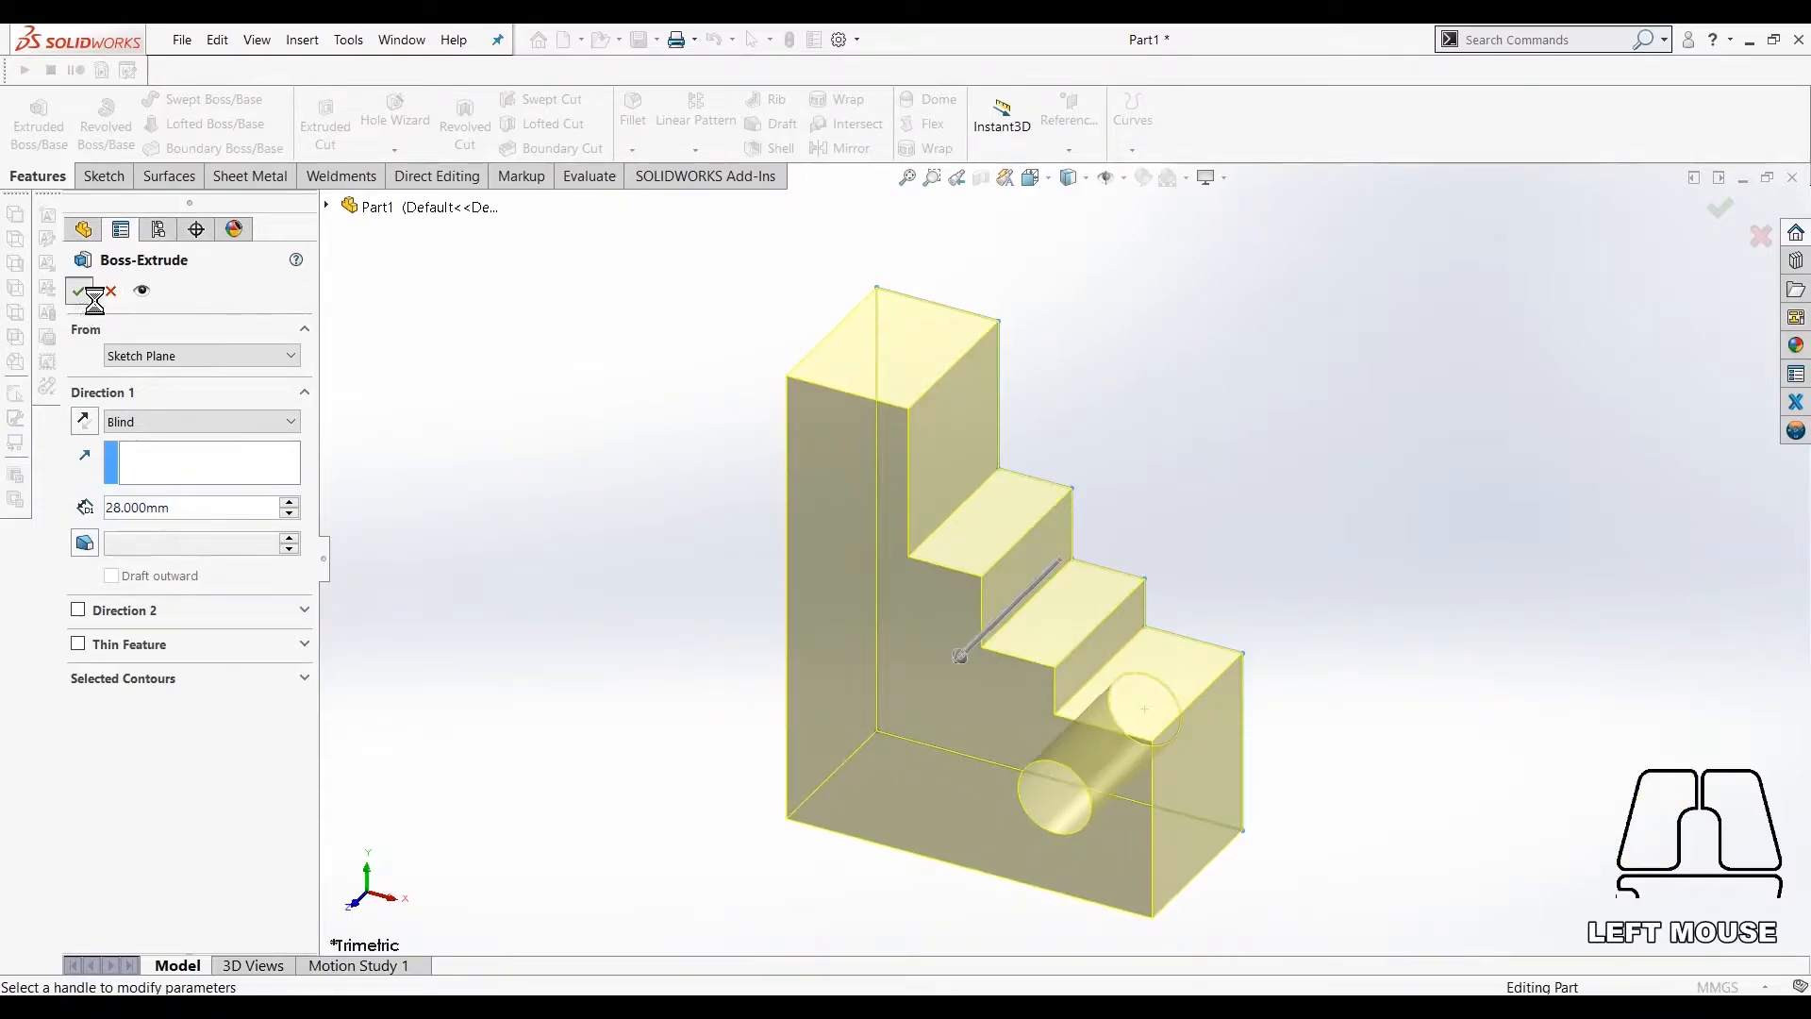
{"action": "left_click", "coordinate": [454, 382]}
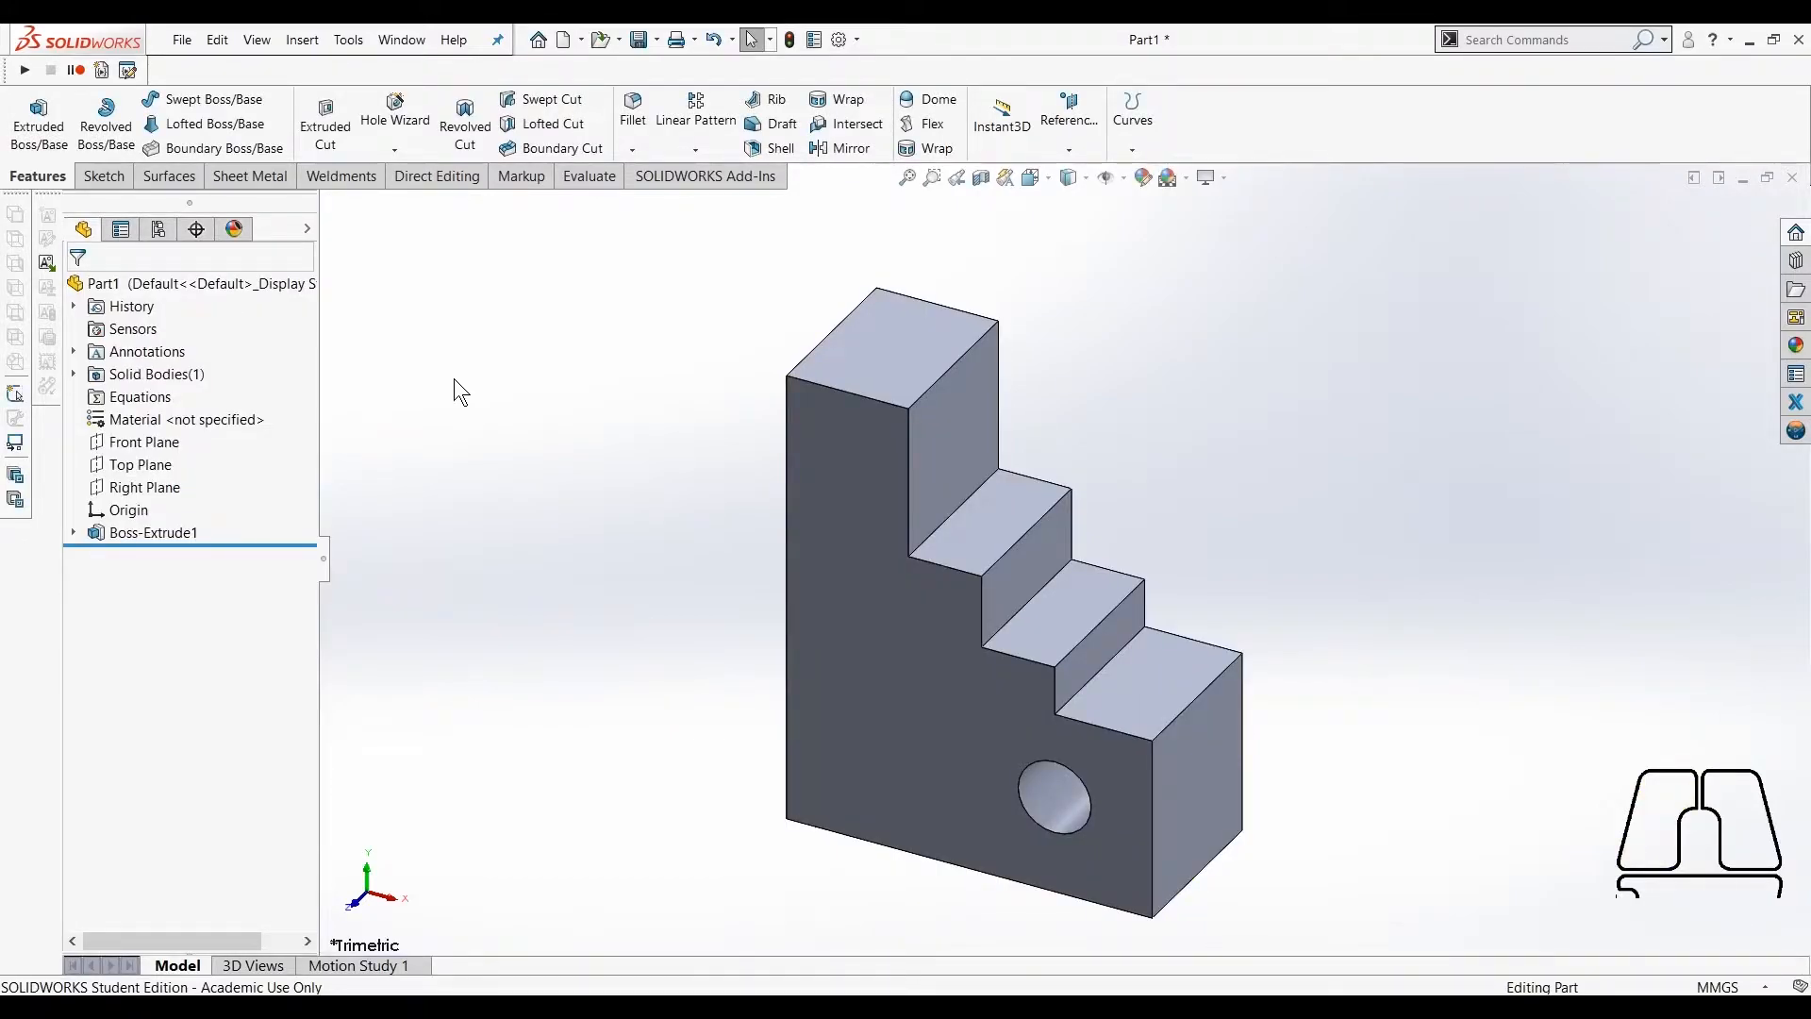
Start a sketch on the lowest tread's face and draw a corner rectangle from the origin to the lowest riser, 44 mm by about 12 mm.
{"action": "left_click", "coordinate": [1131, 686]}
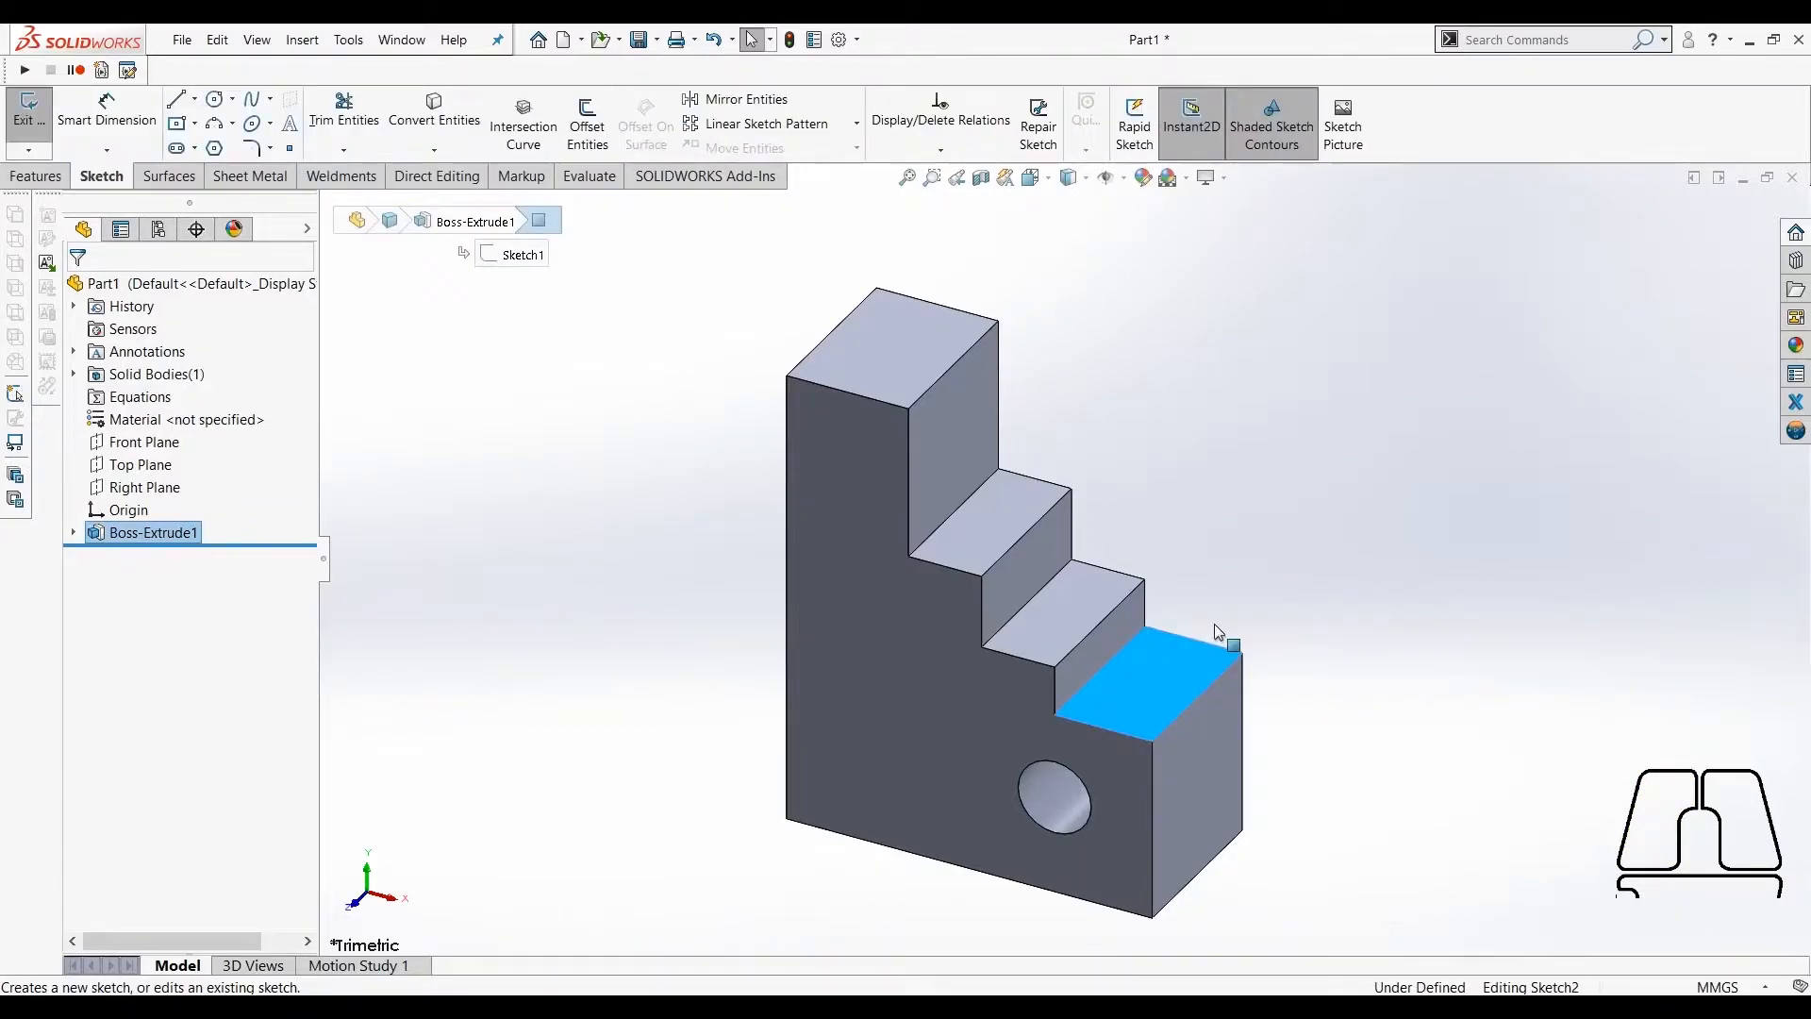
{"action": "left_click", "coordinate": [194, 147]}
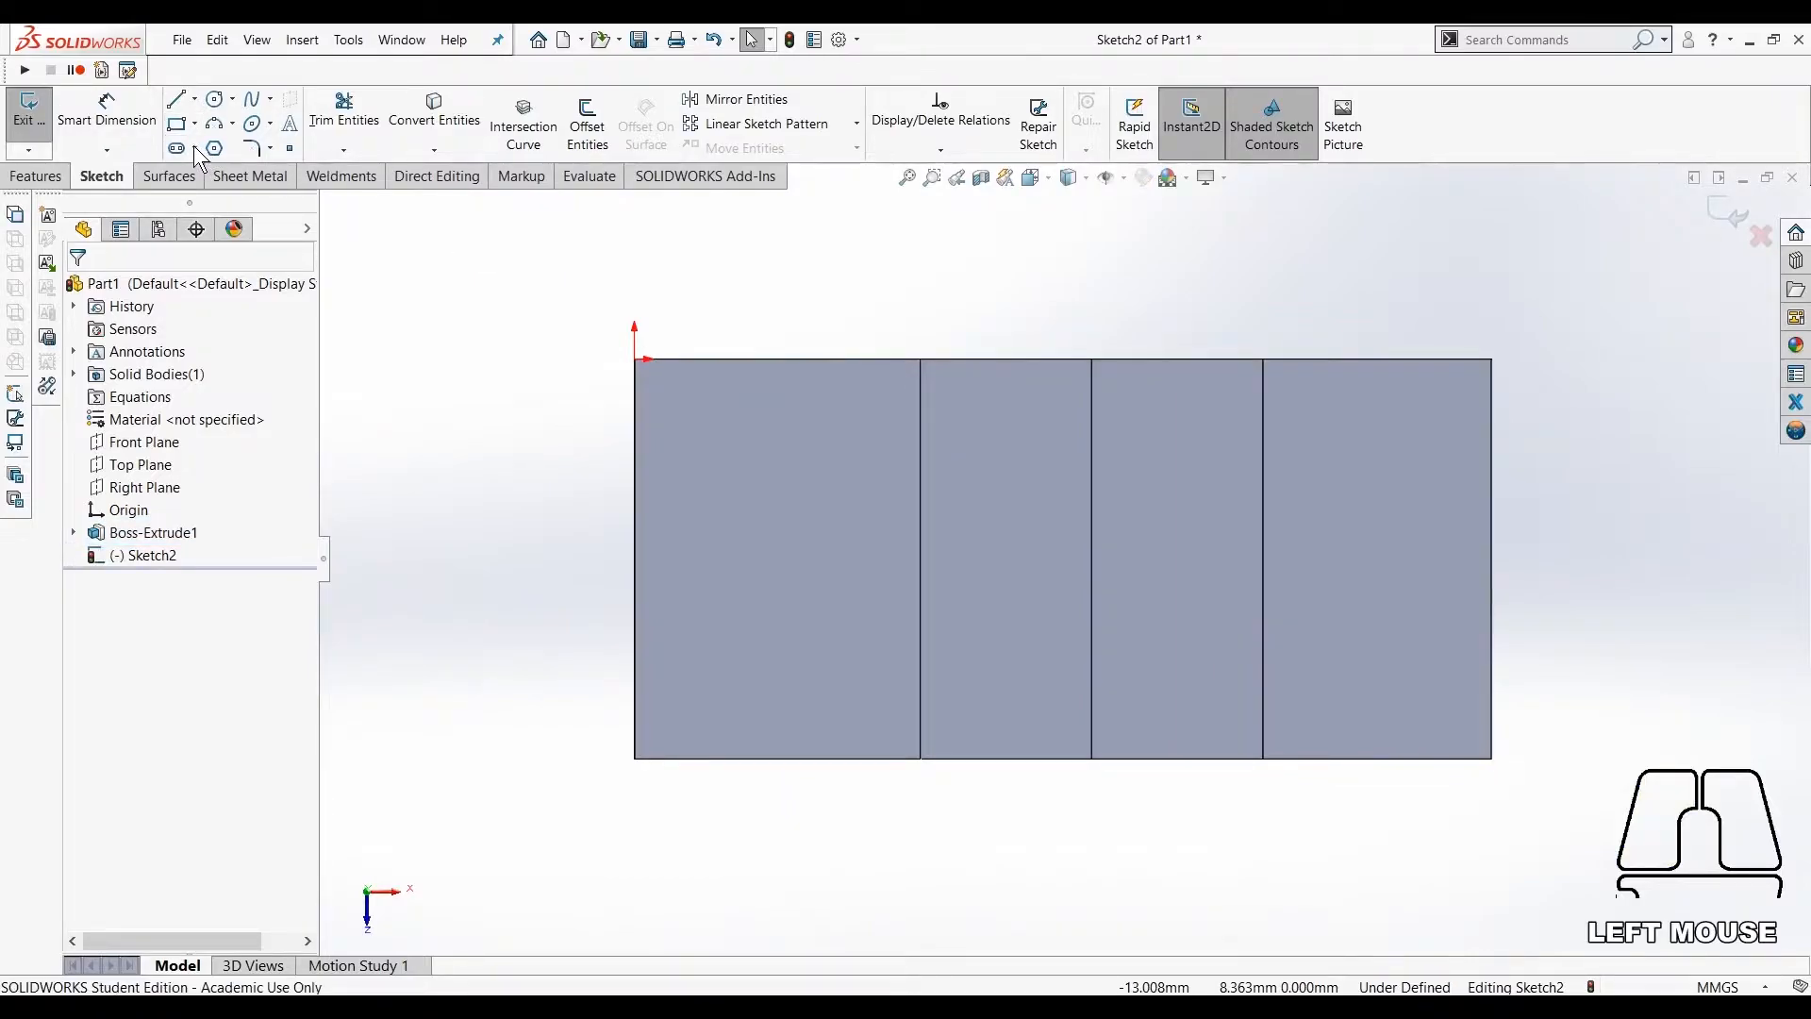
{"action": "key", "text": "ctrl+l"}
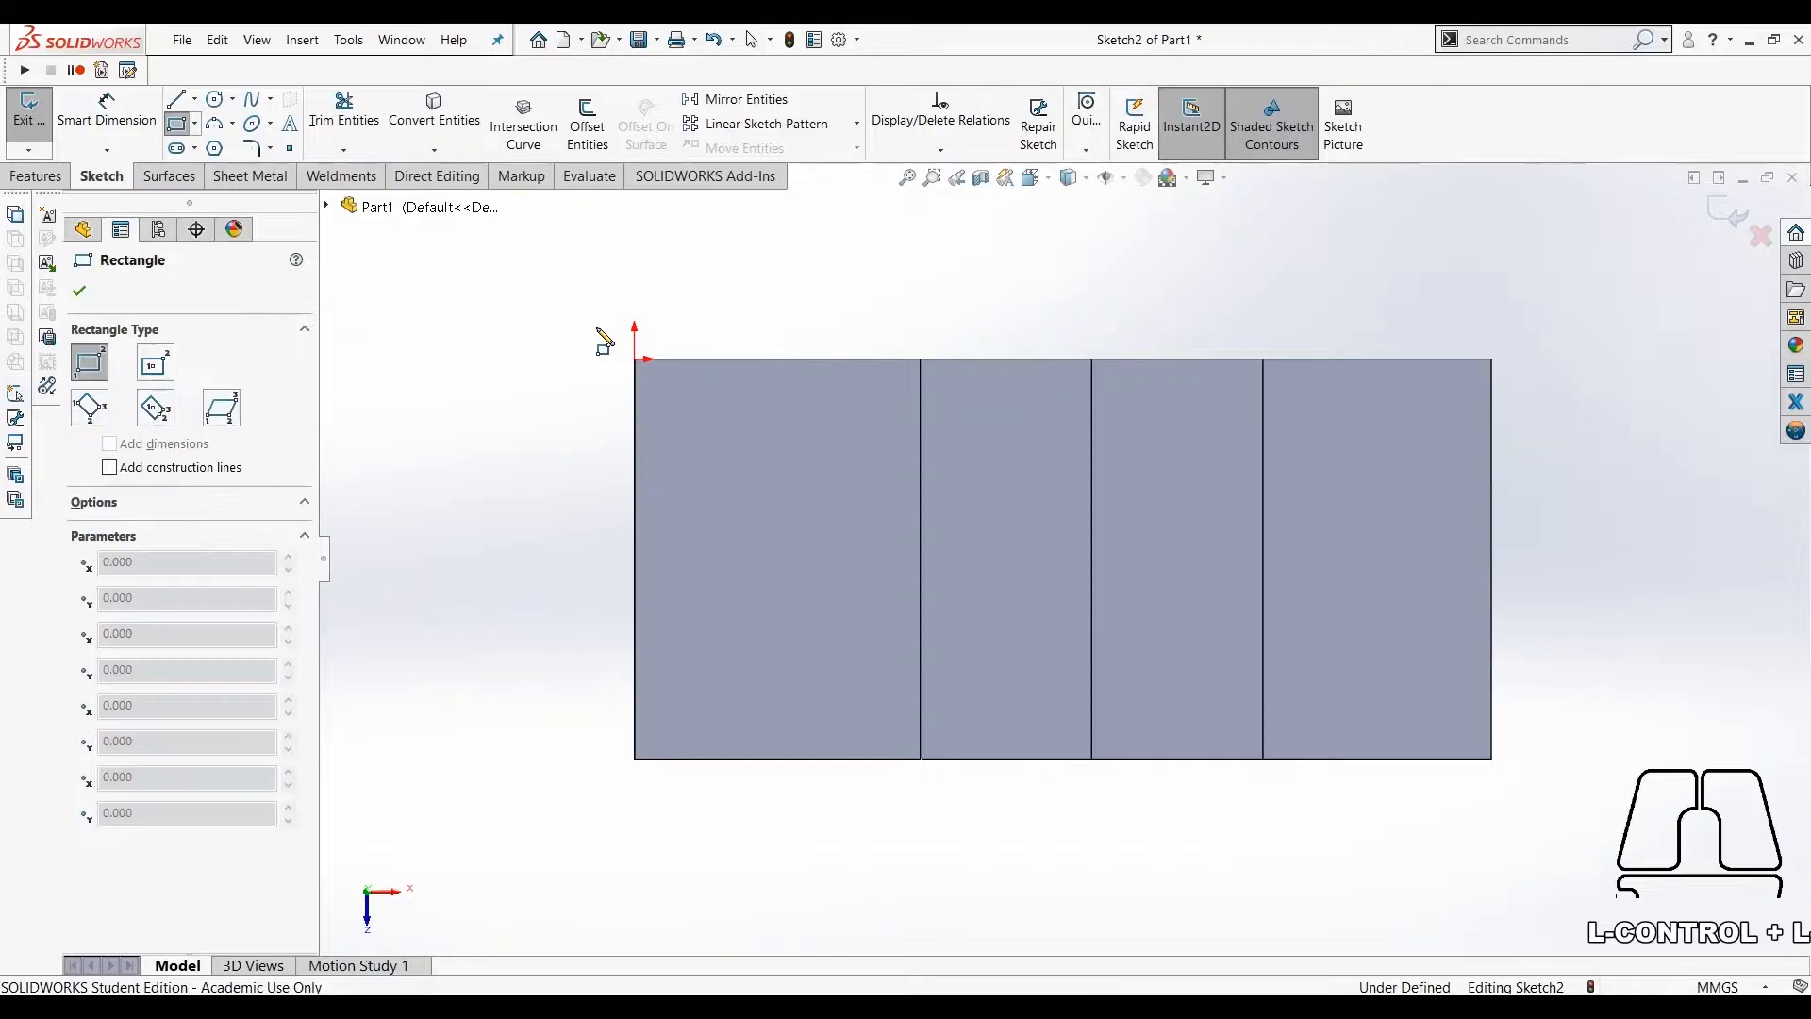
{"action": "left_click", "coordinate": [636, 363]}
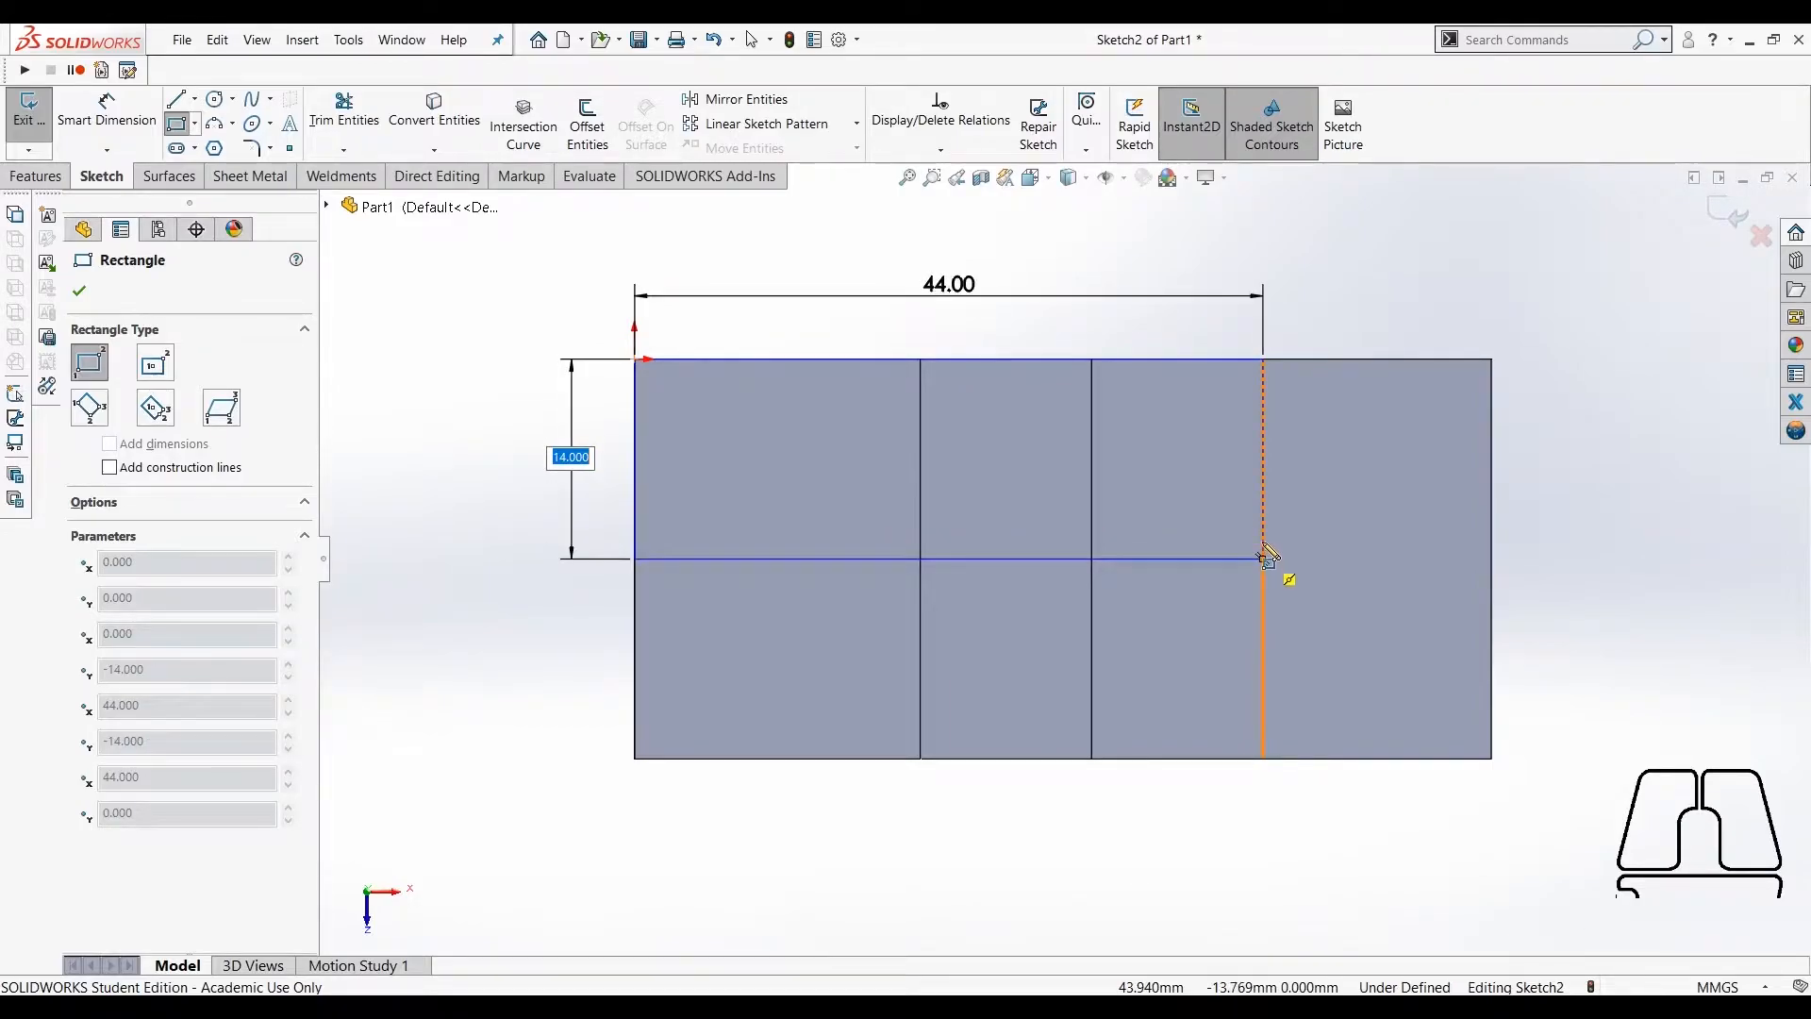
{"action": "left_click", "coordinate": [1265, 536]}
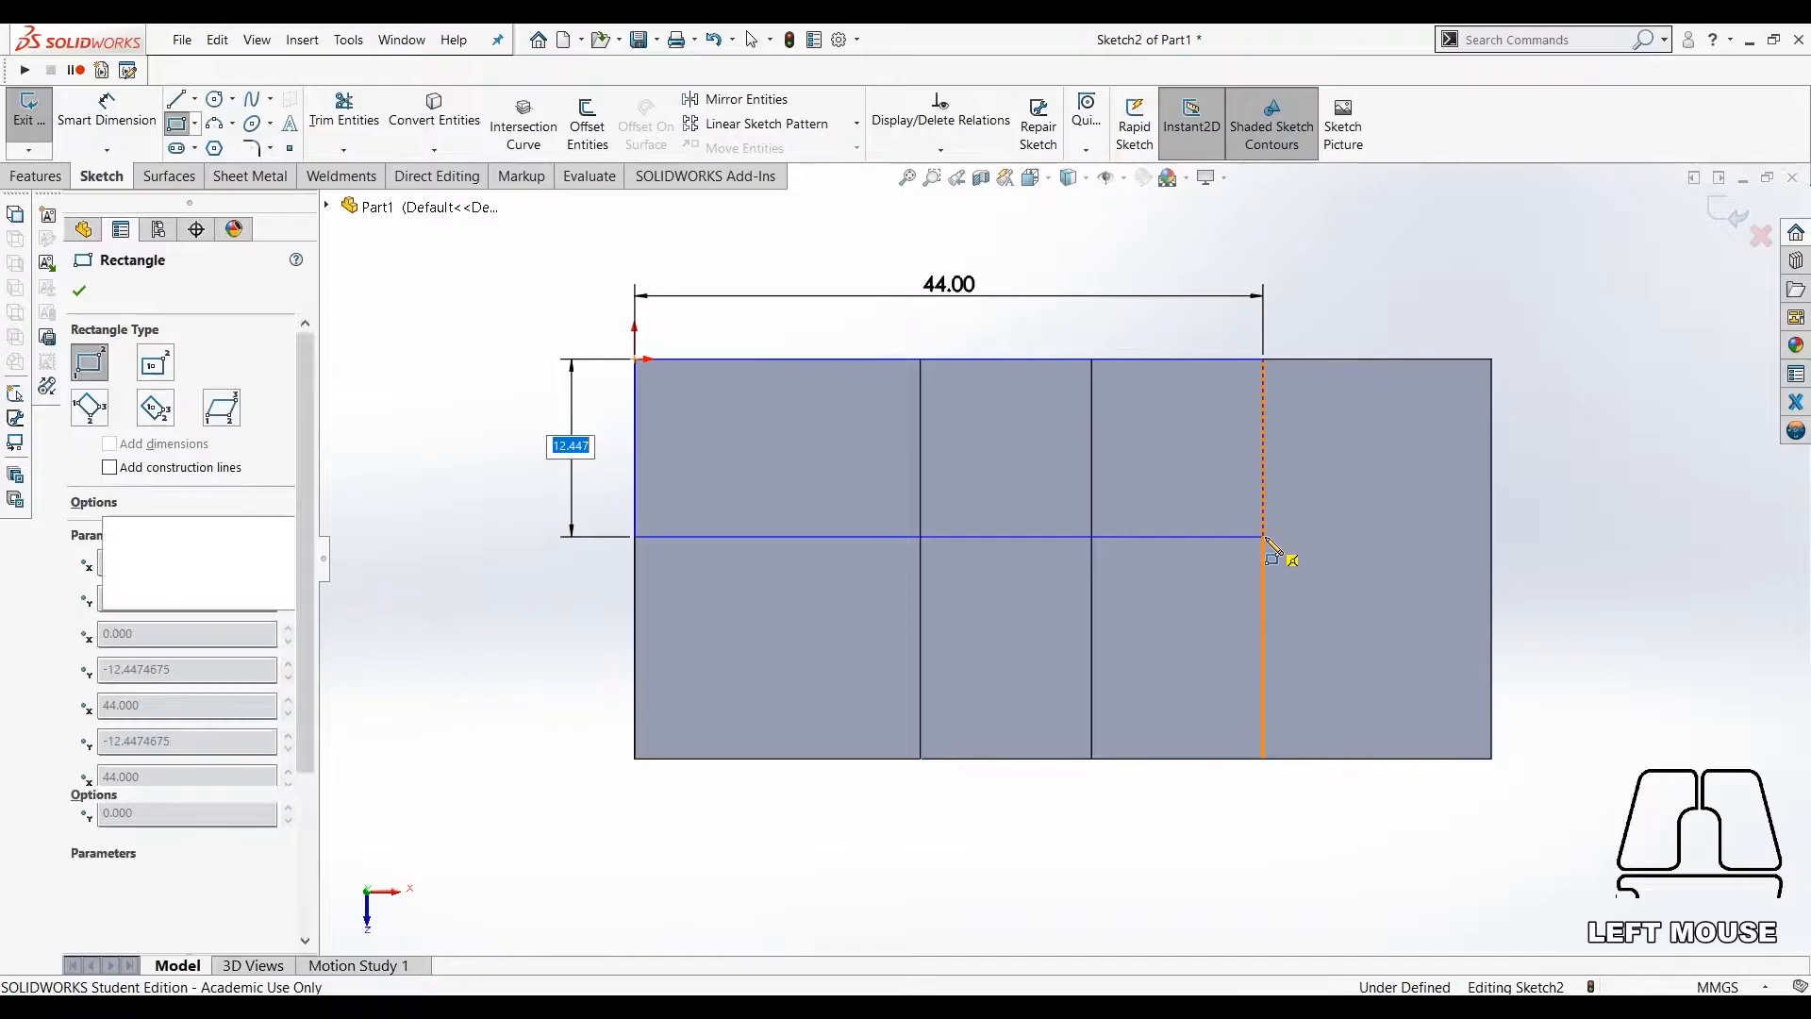
Dimension the distance between the rectangle's two long edges to 20 mm.
{"action": "left_click", "coordinate": [107, 112]}
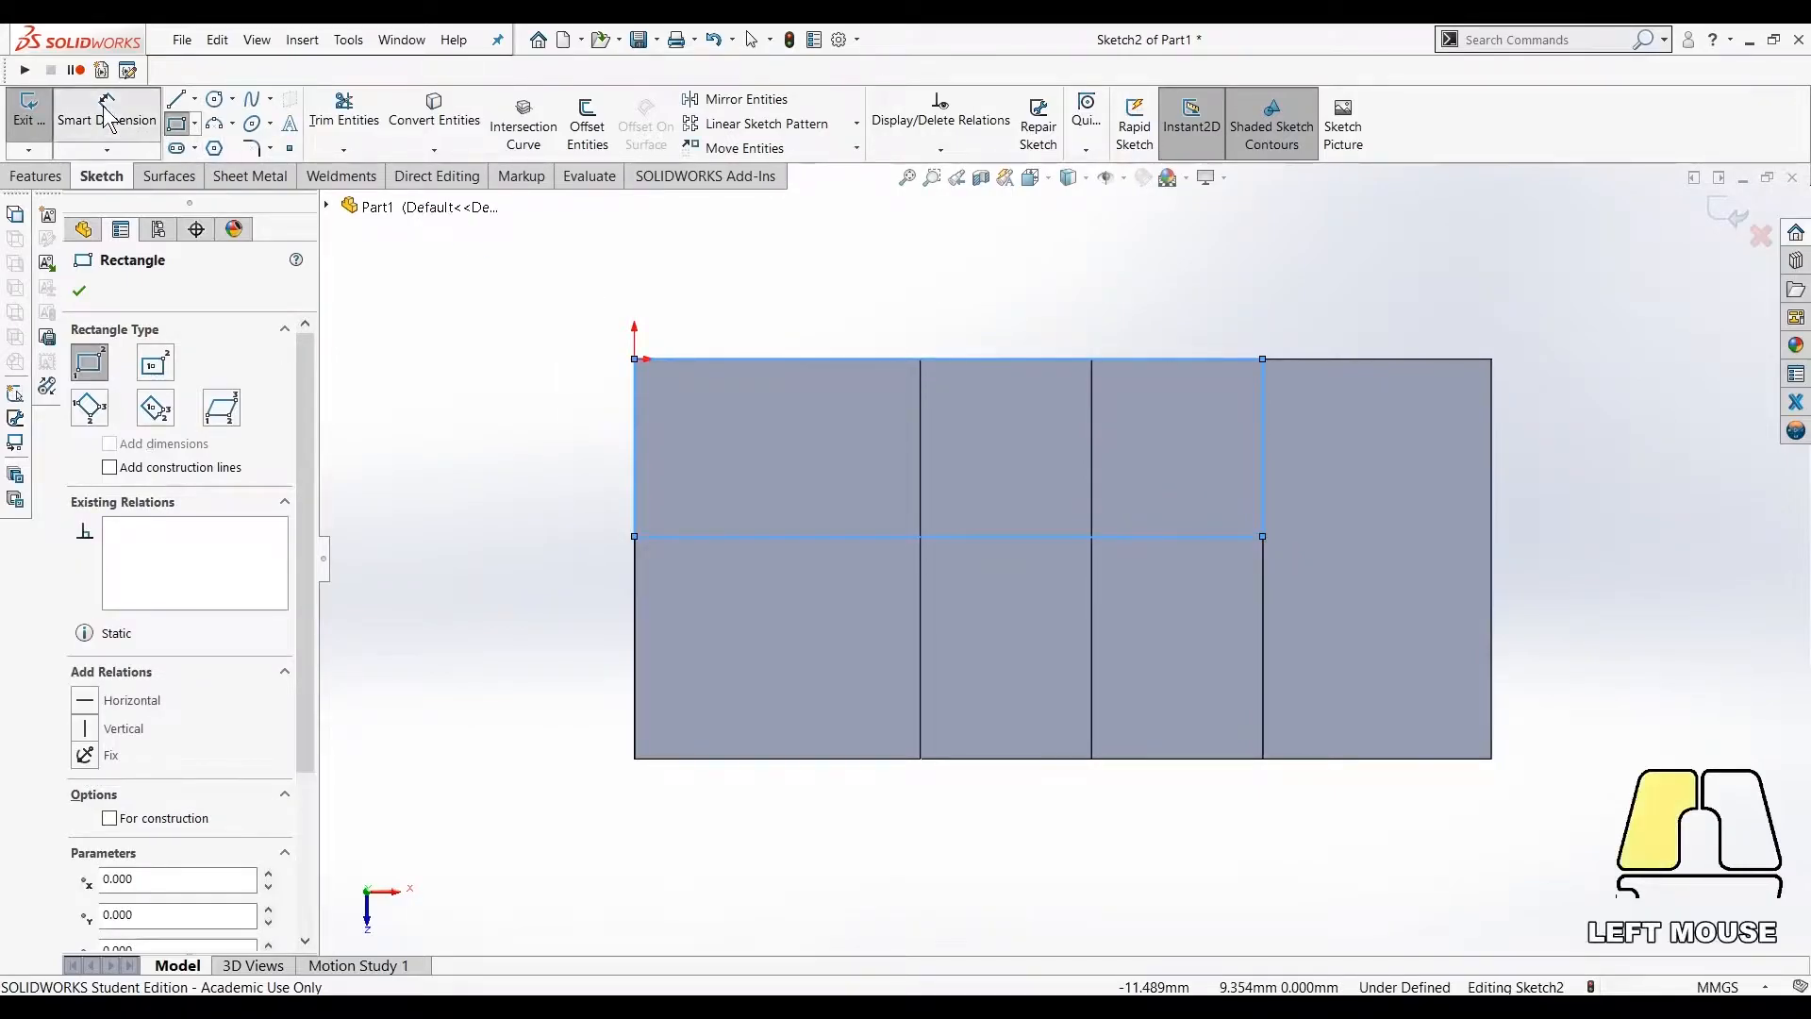
{"action": "left_click", "coordinate": [1204, 540]}
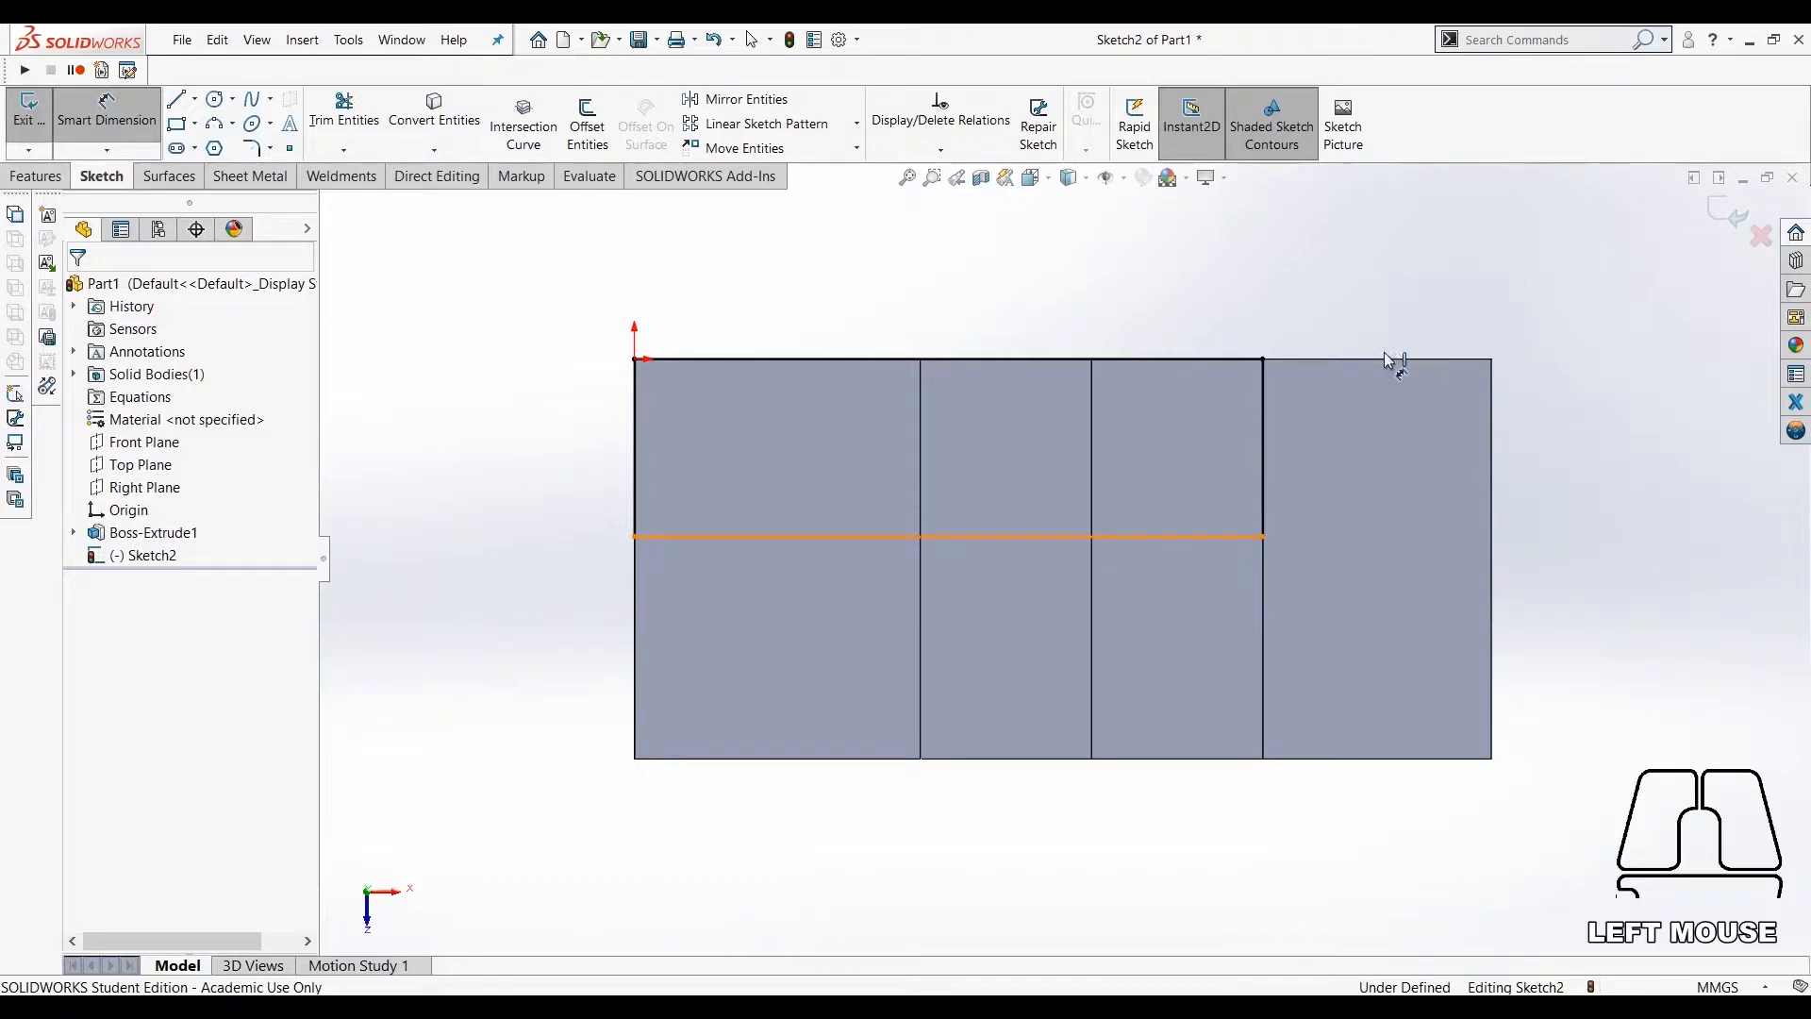
{"action": "left_click", "coordinate": [1176, 360]}
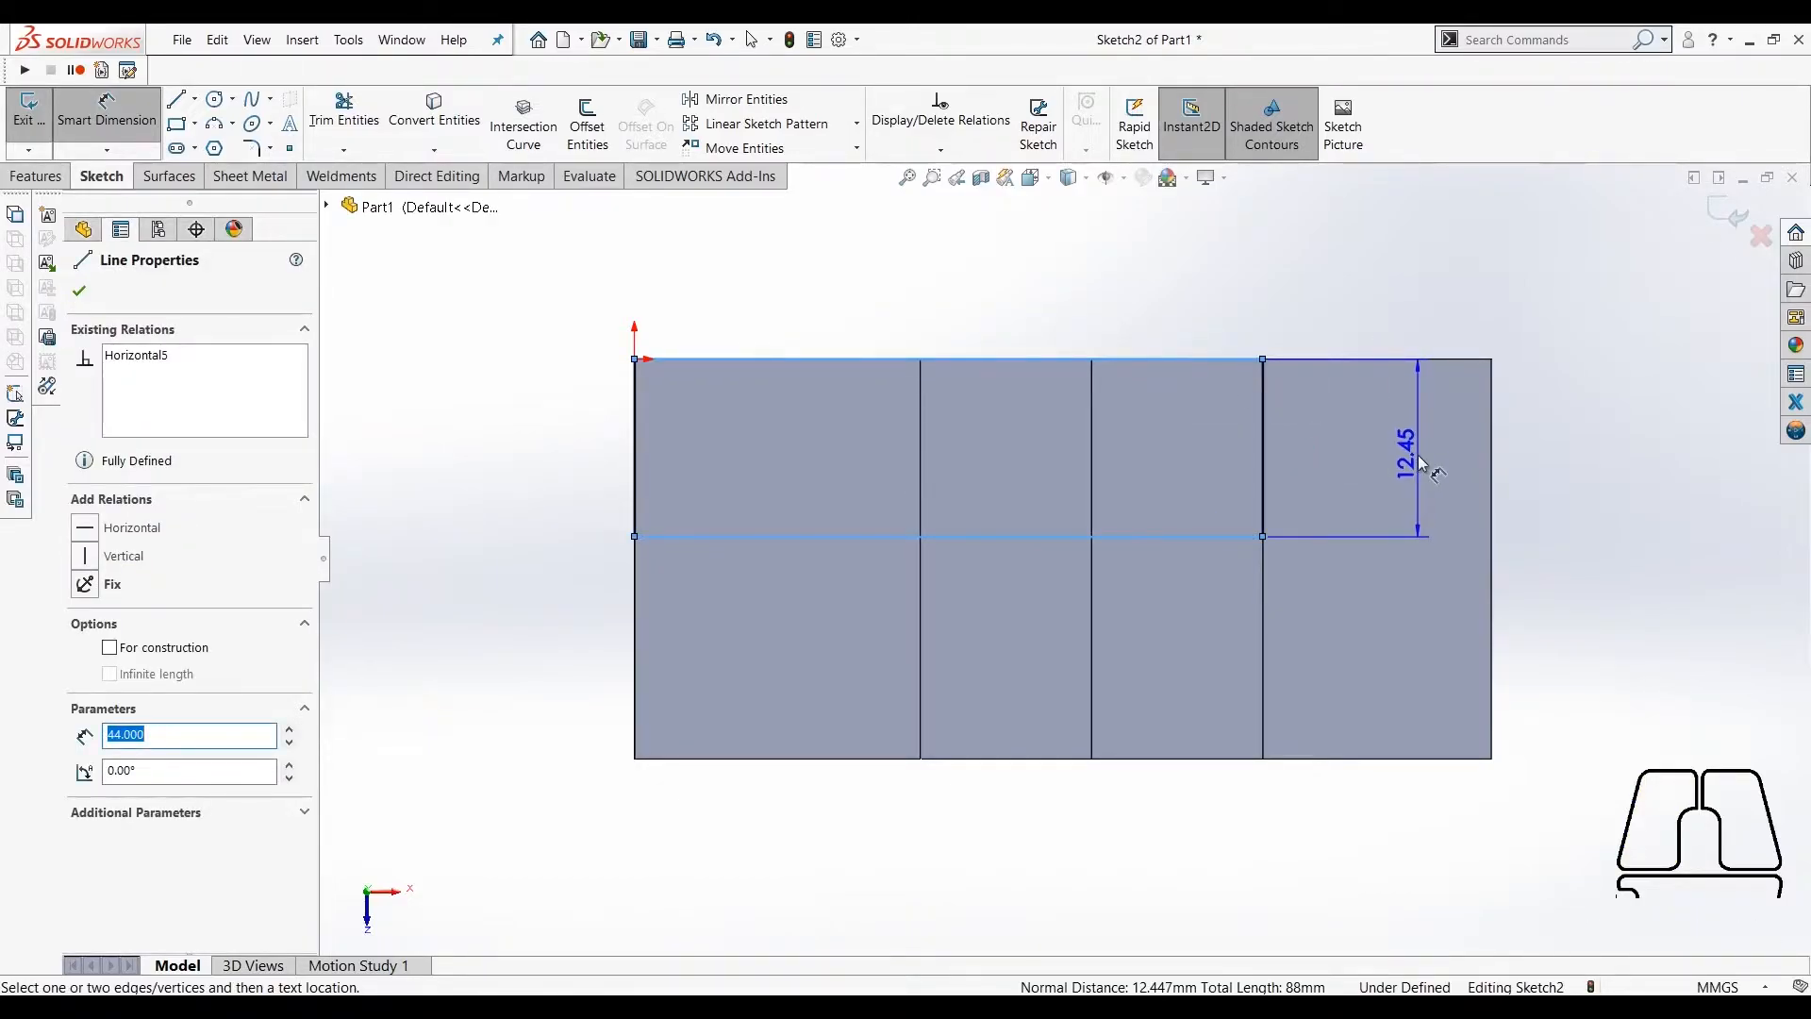
{"action": "left_click", "coordinate": [1402, 478]}
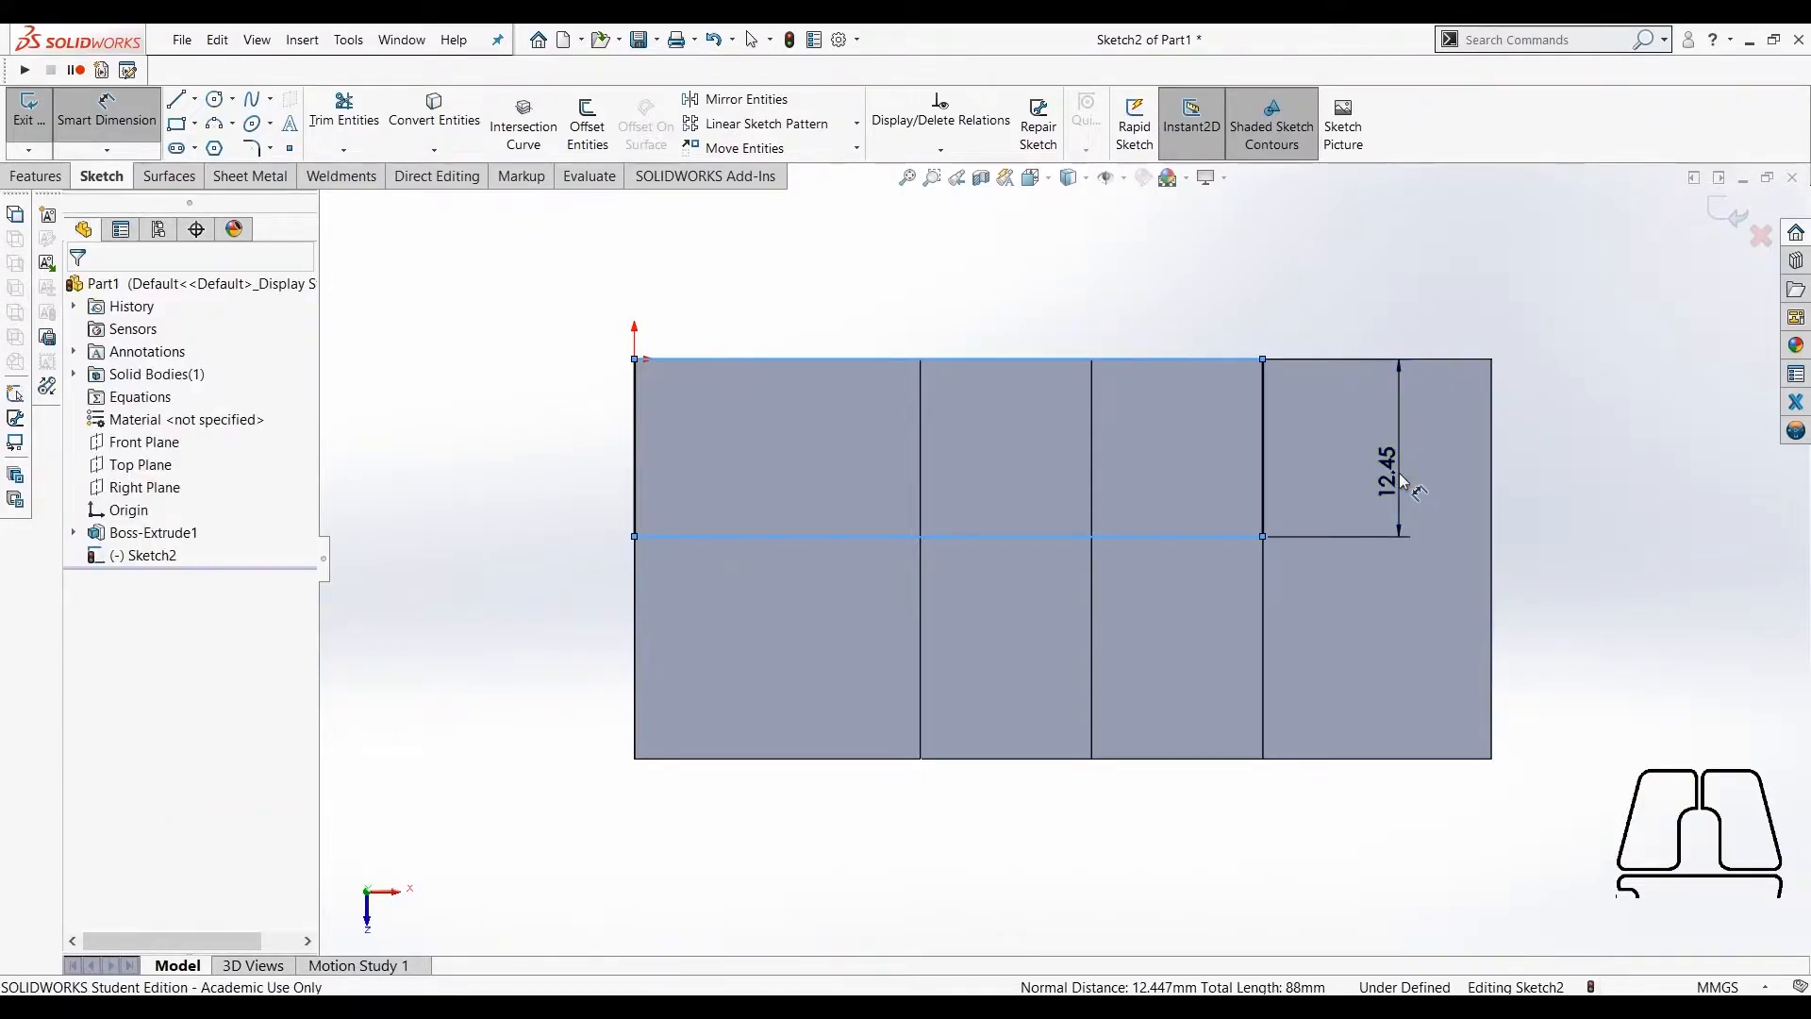
{"action": "type", "text": "20"}
{"action": "key", "text": "Return"}
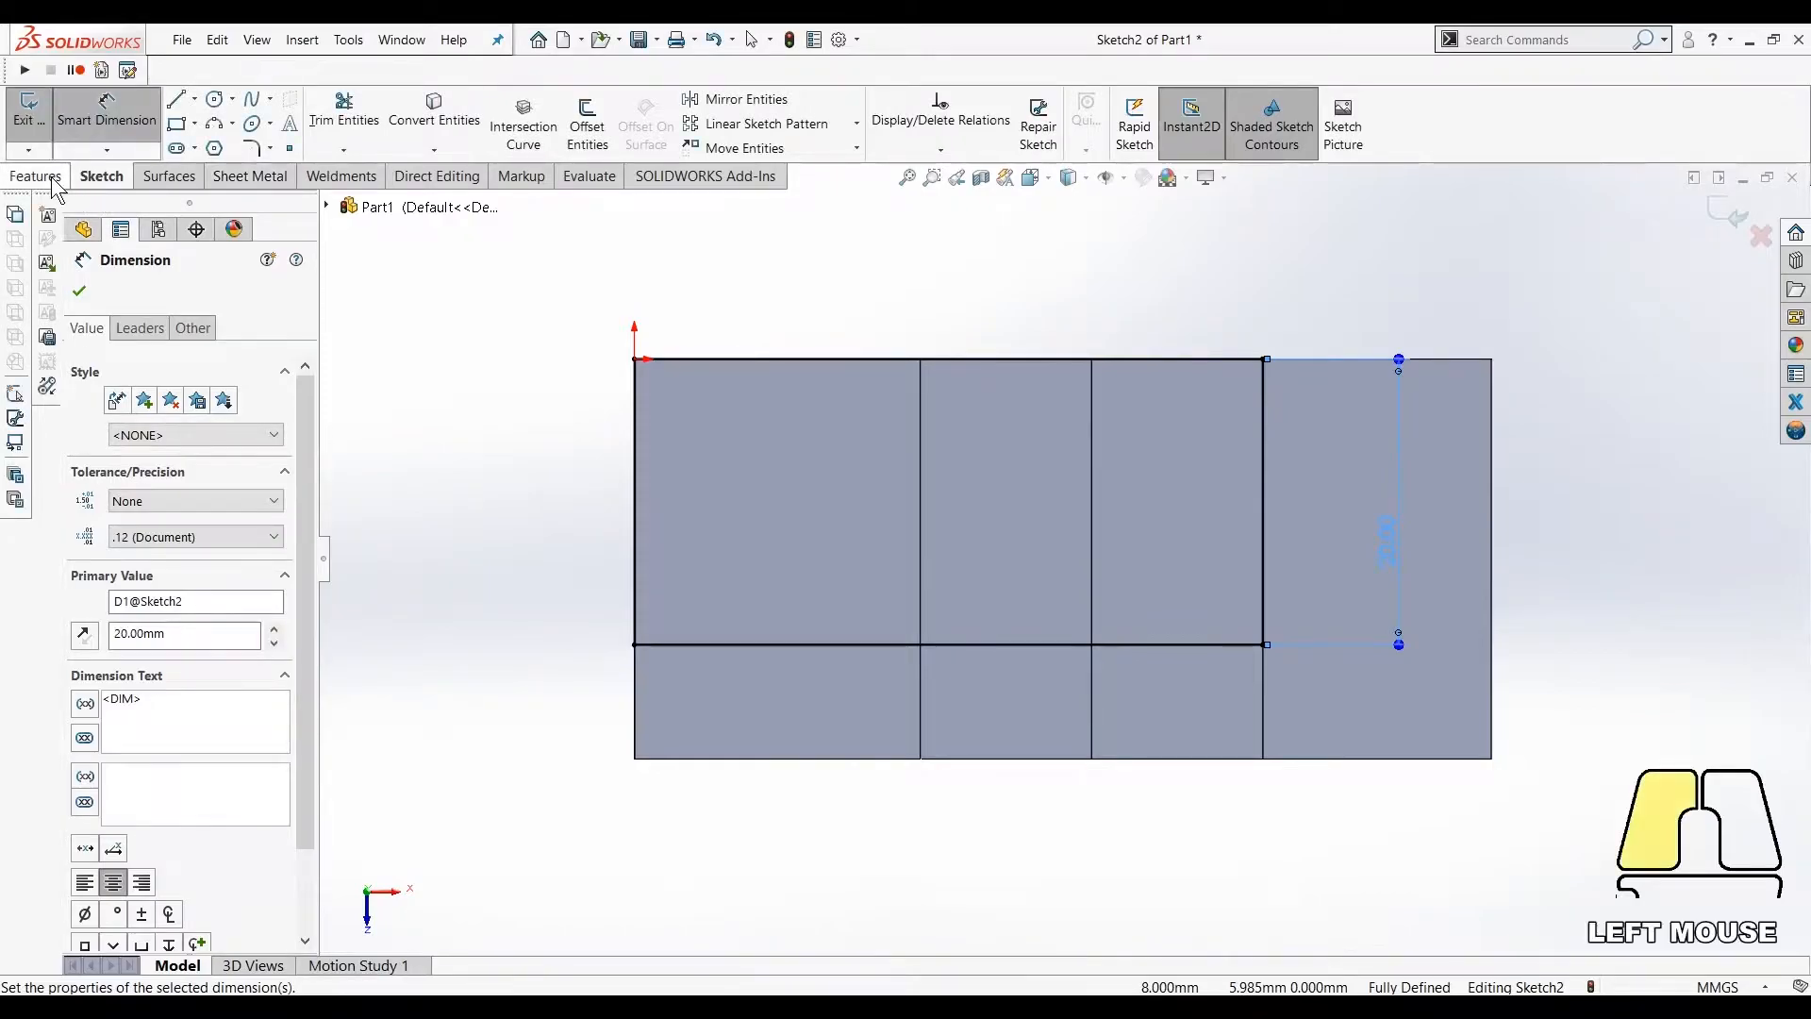
Cut-extrude the rectangle sketch upward Through All, flipping the side to cut so the material outside the rectangle is removed.
{"action": "left_click", "coordinate": [38, 175]}
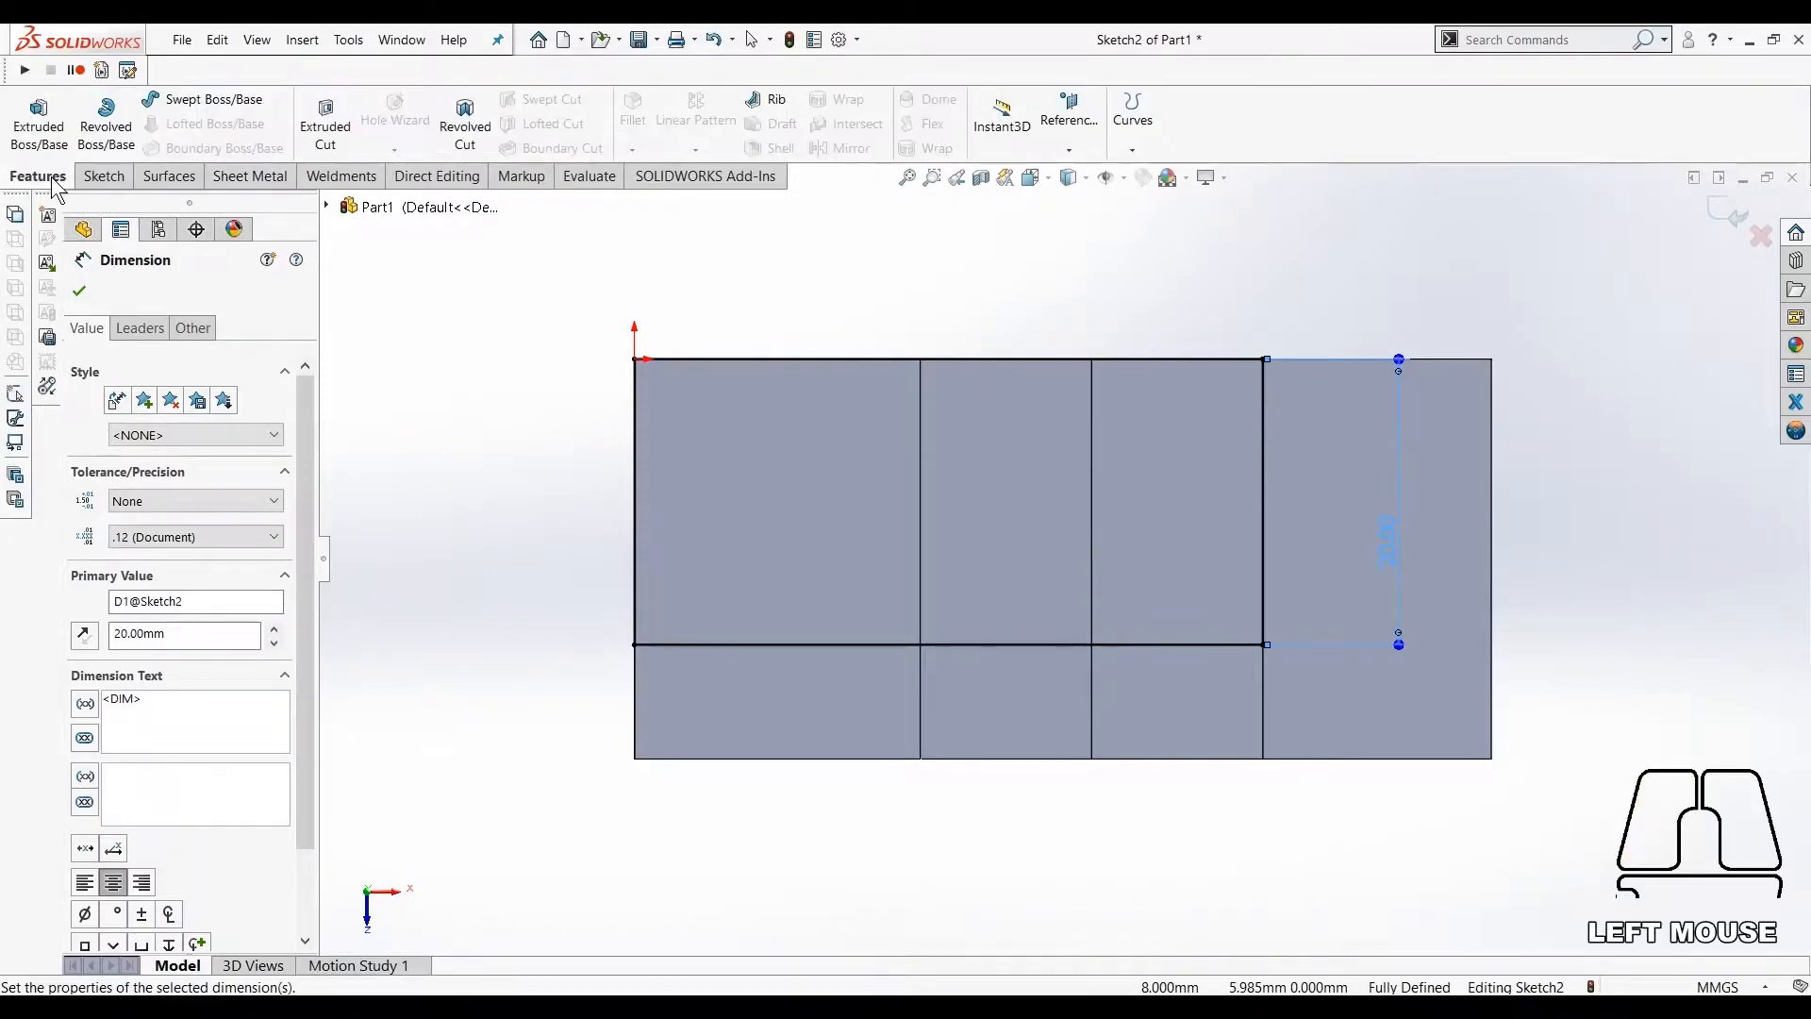
{"action": "left_click", "coordinate": [330, 132]}
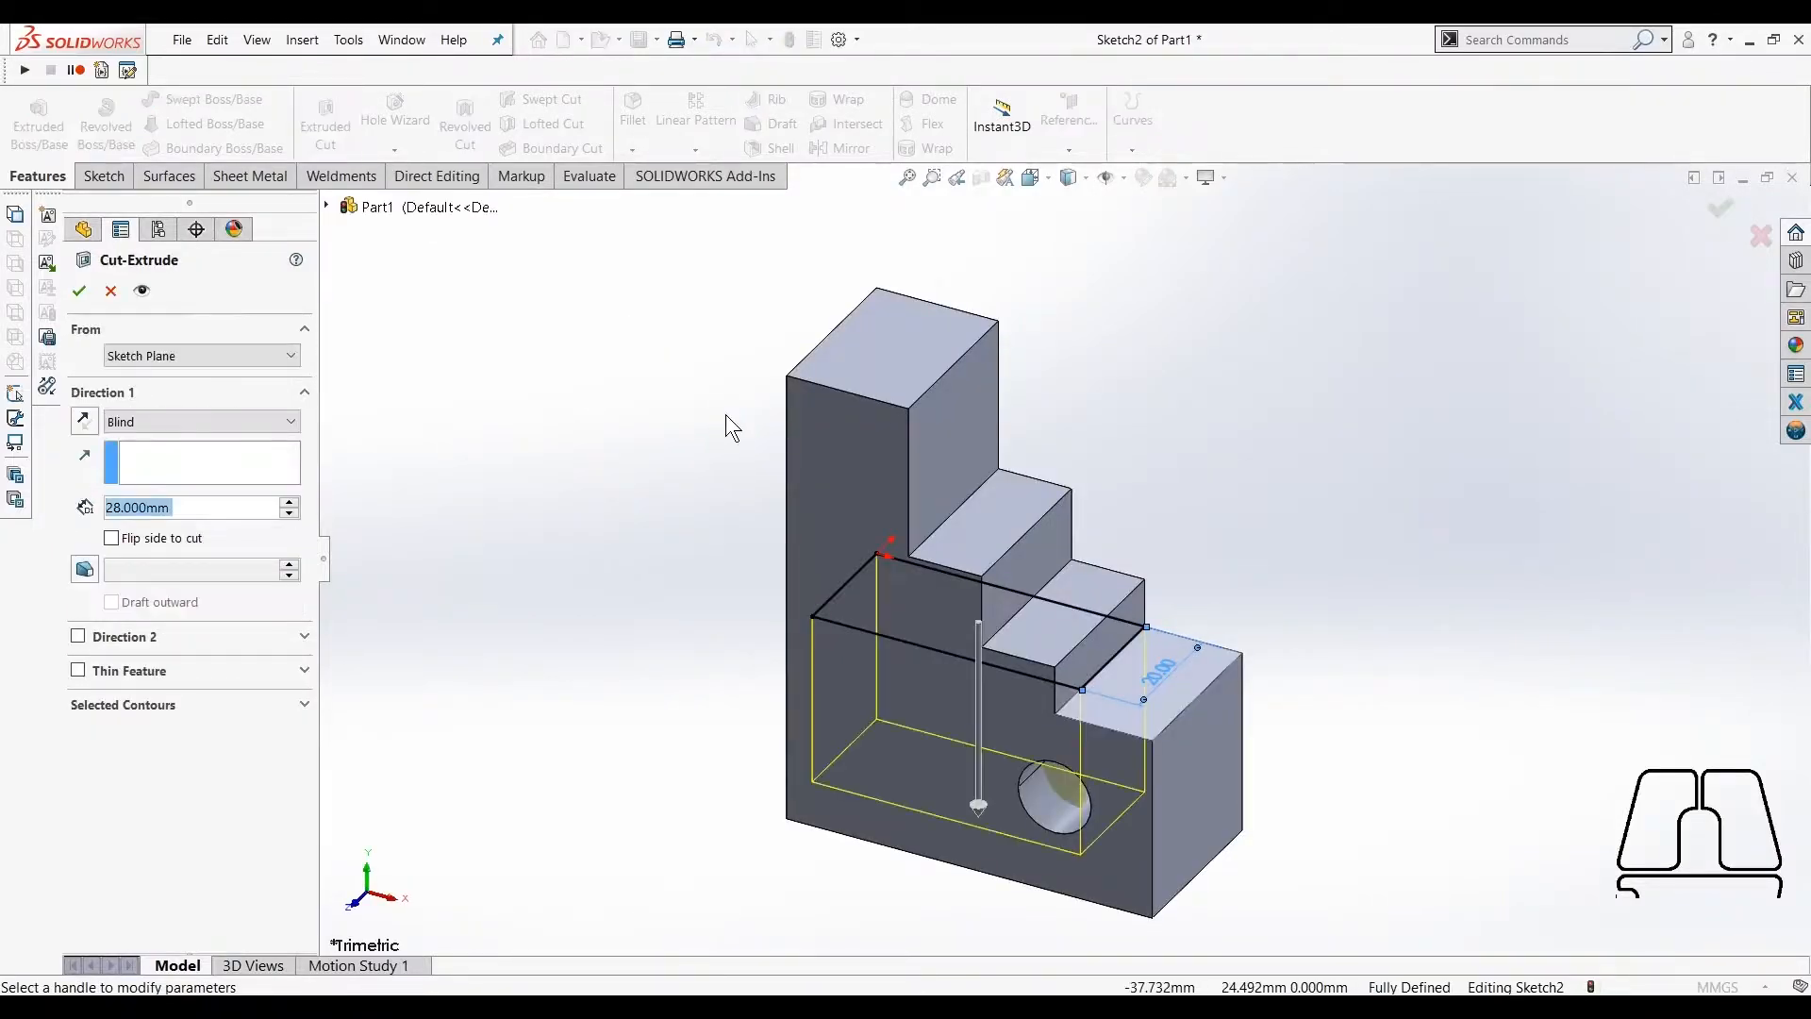
{"action": "left_click", "coordinate": [85, 419]}
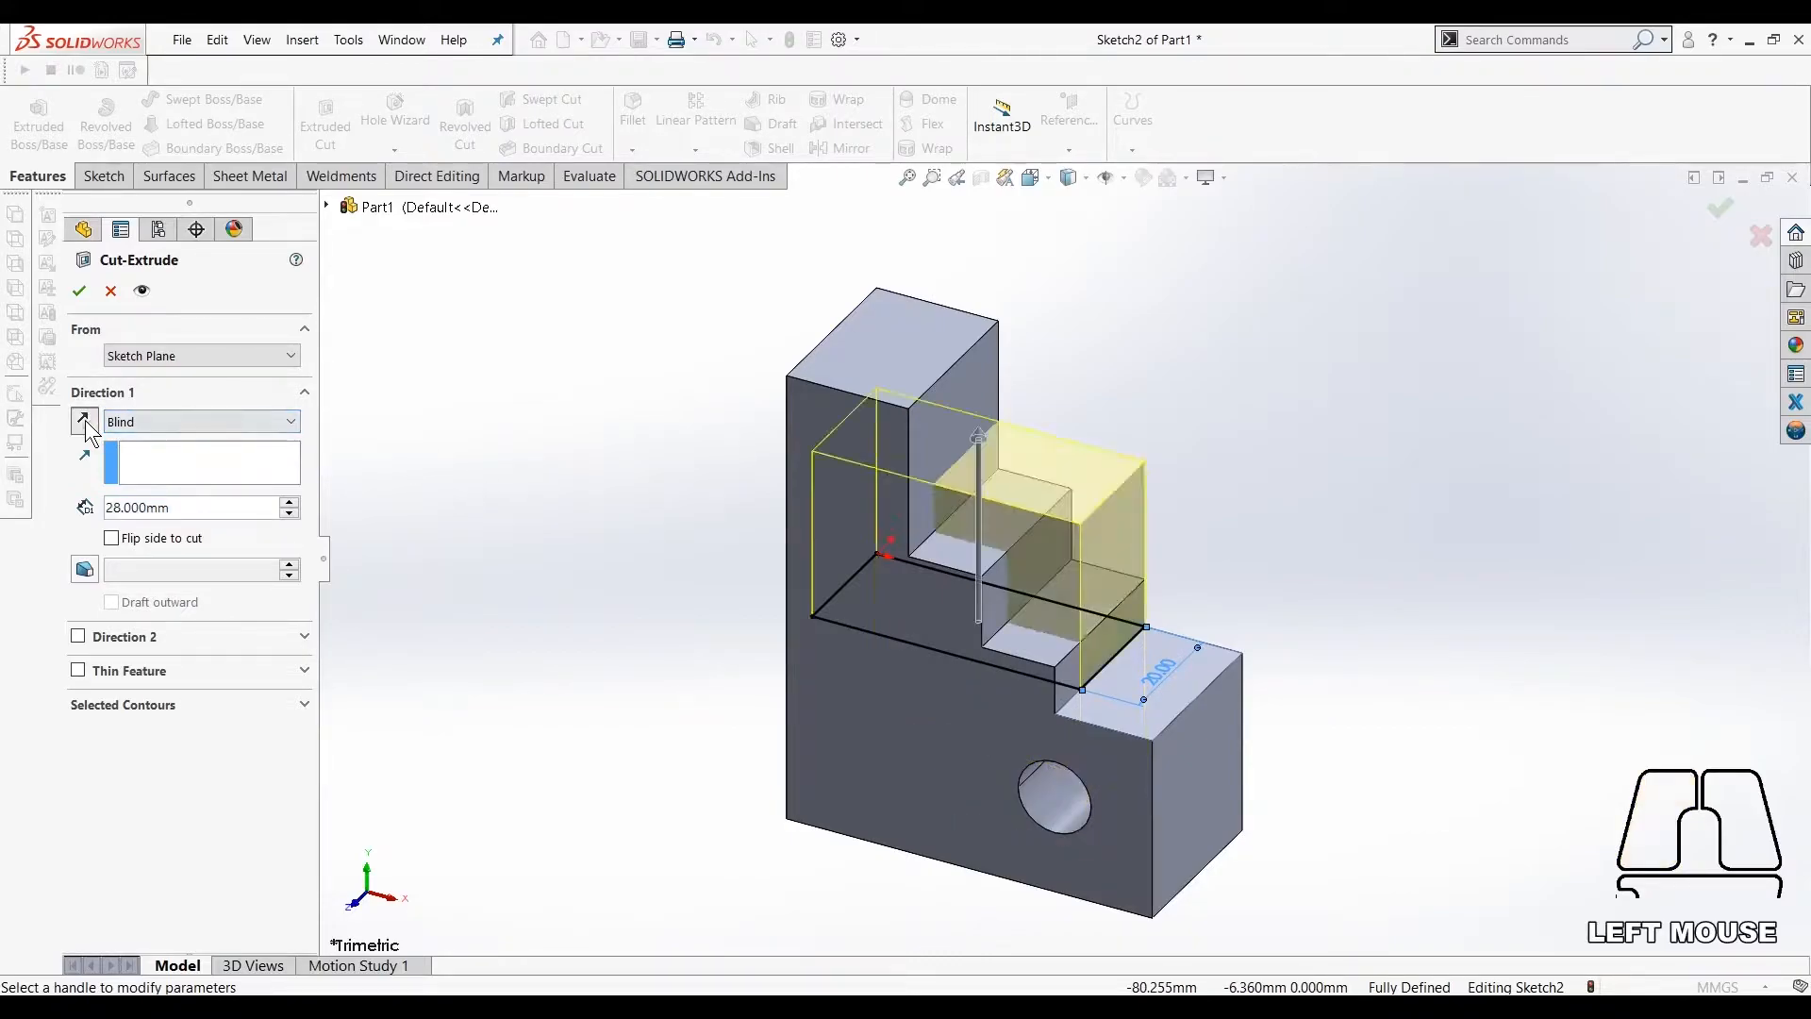
{"action": "left_click", "coordinate": [145, 456]}
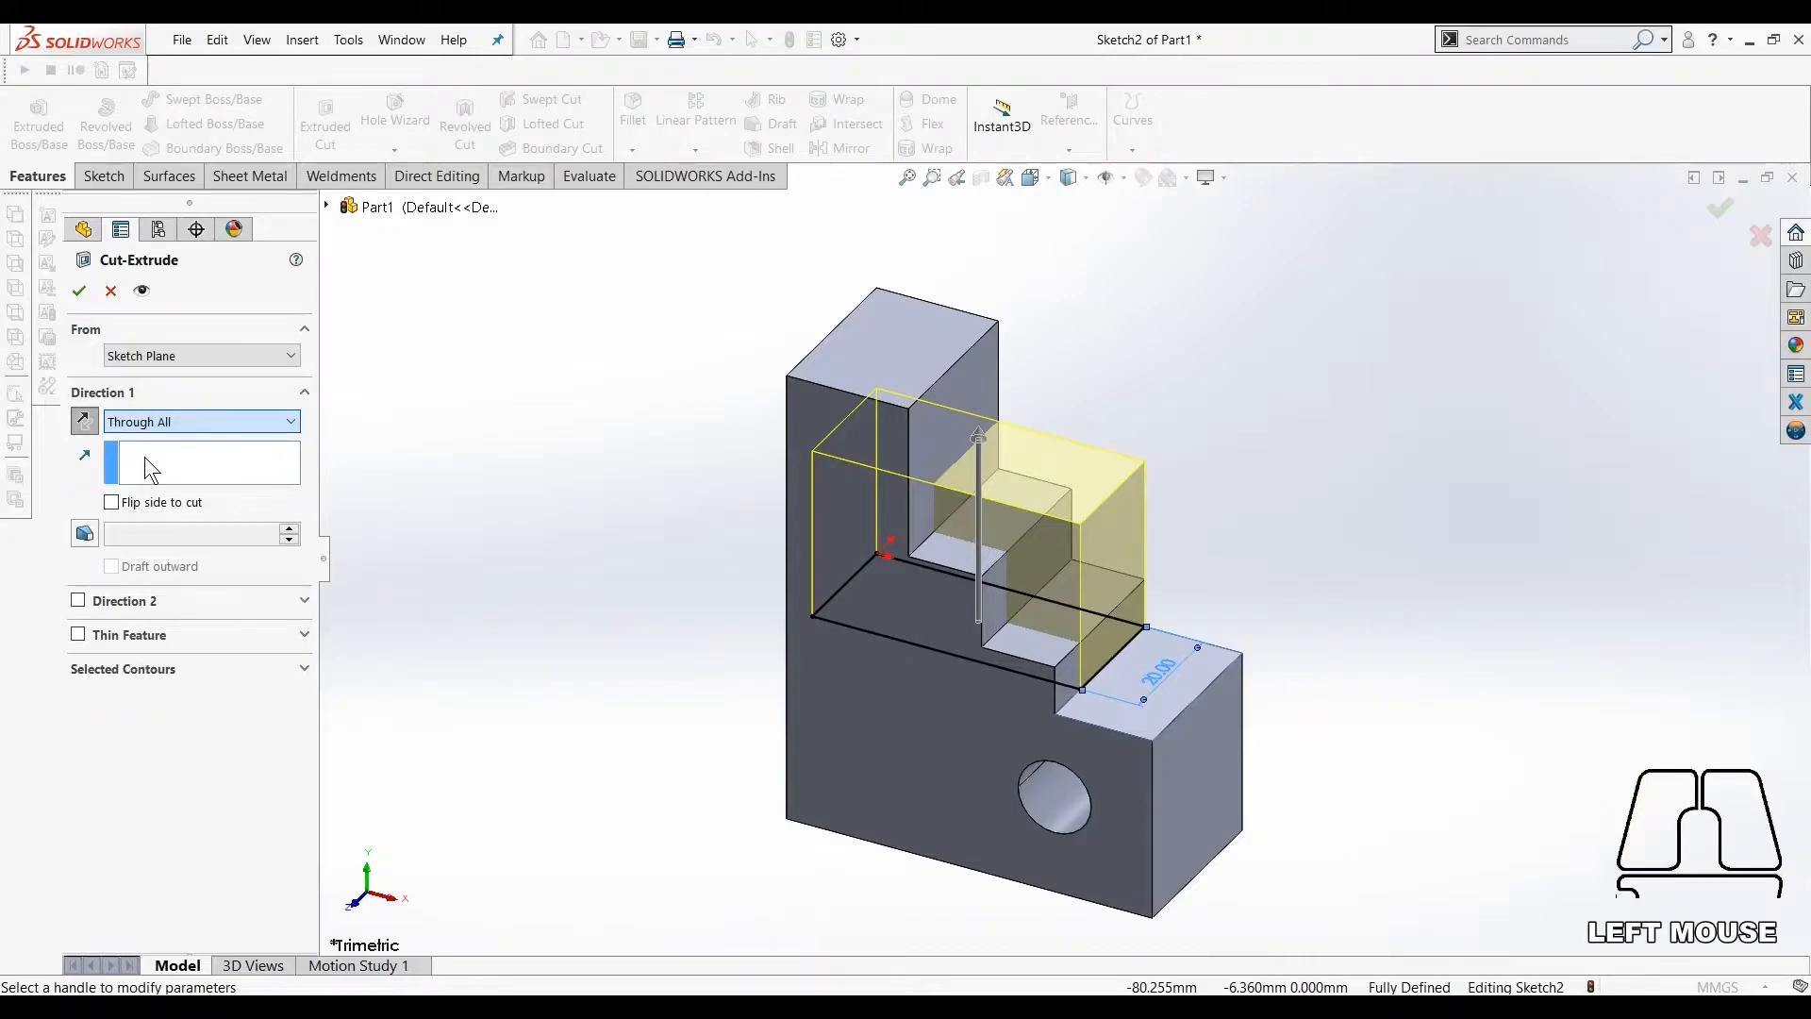
{"action": "left_click", "coordinate": [116, 507]}
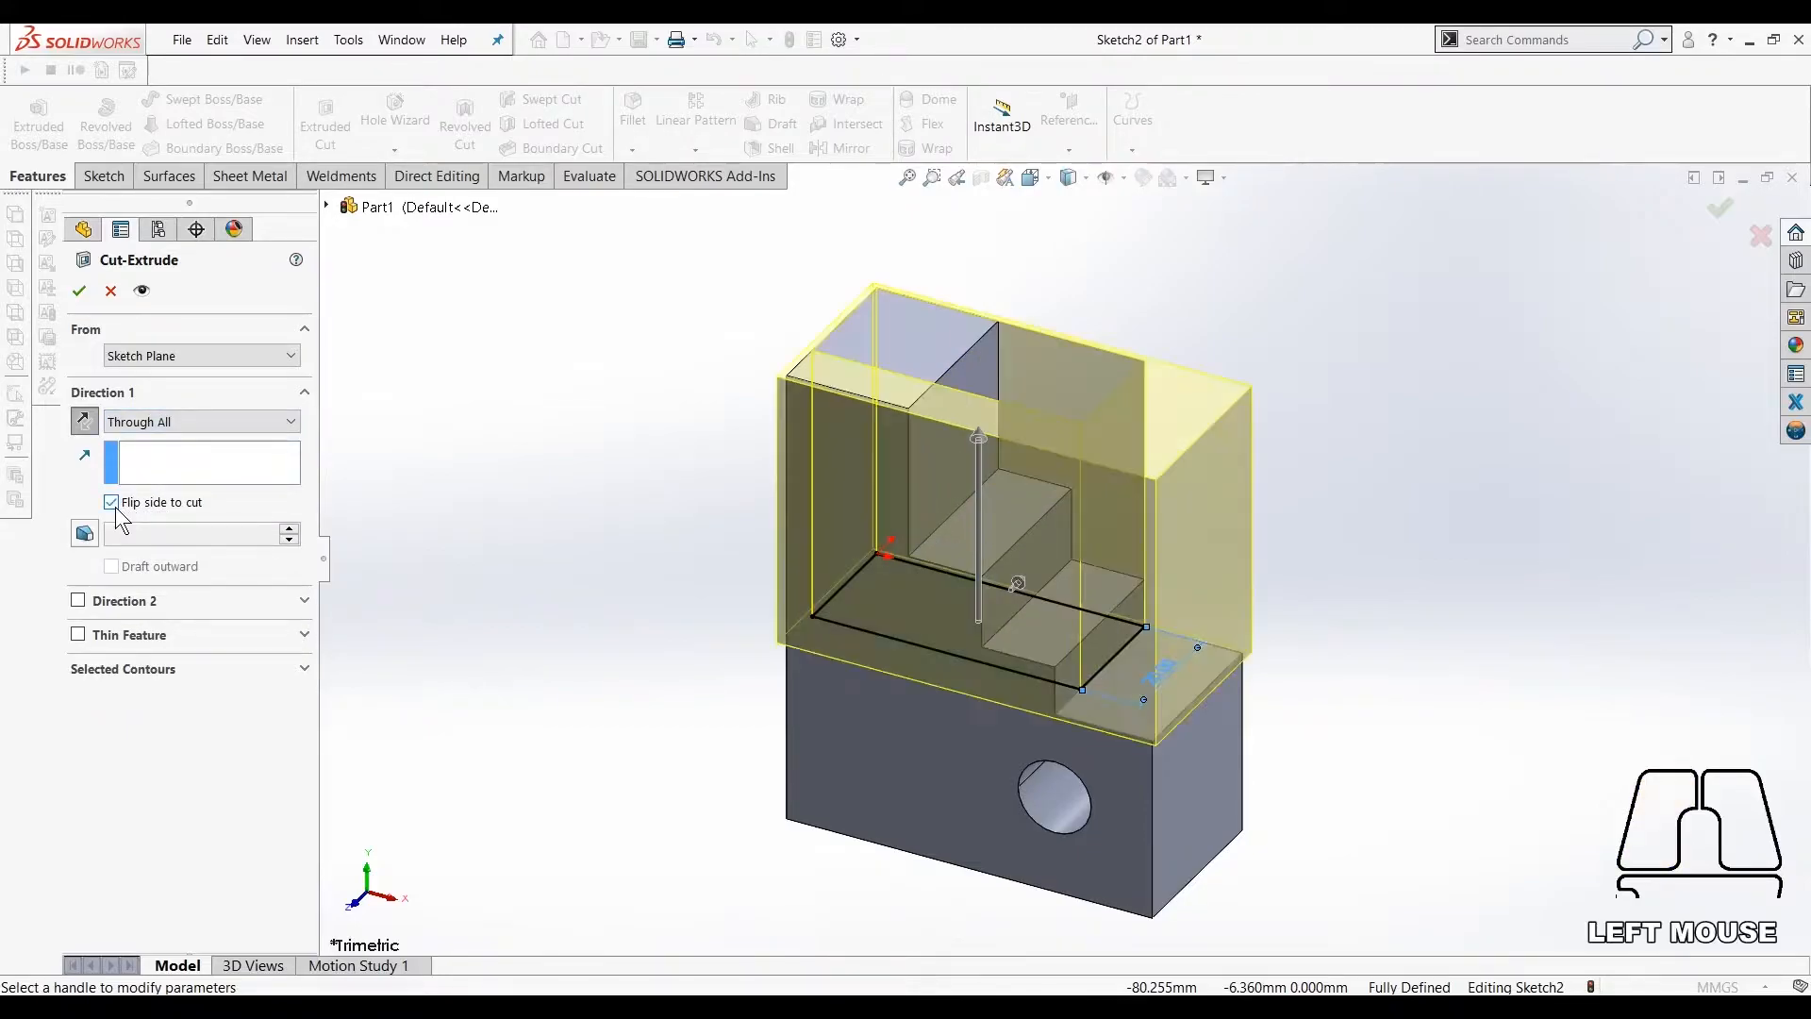
{"action": "left_click", "coordinate": [78, 290]}
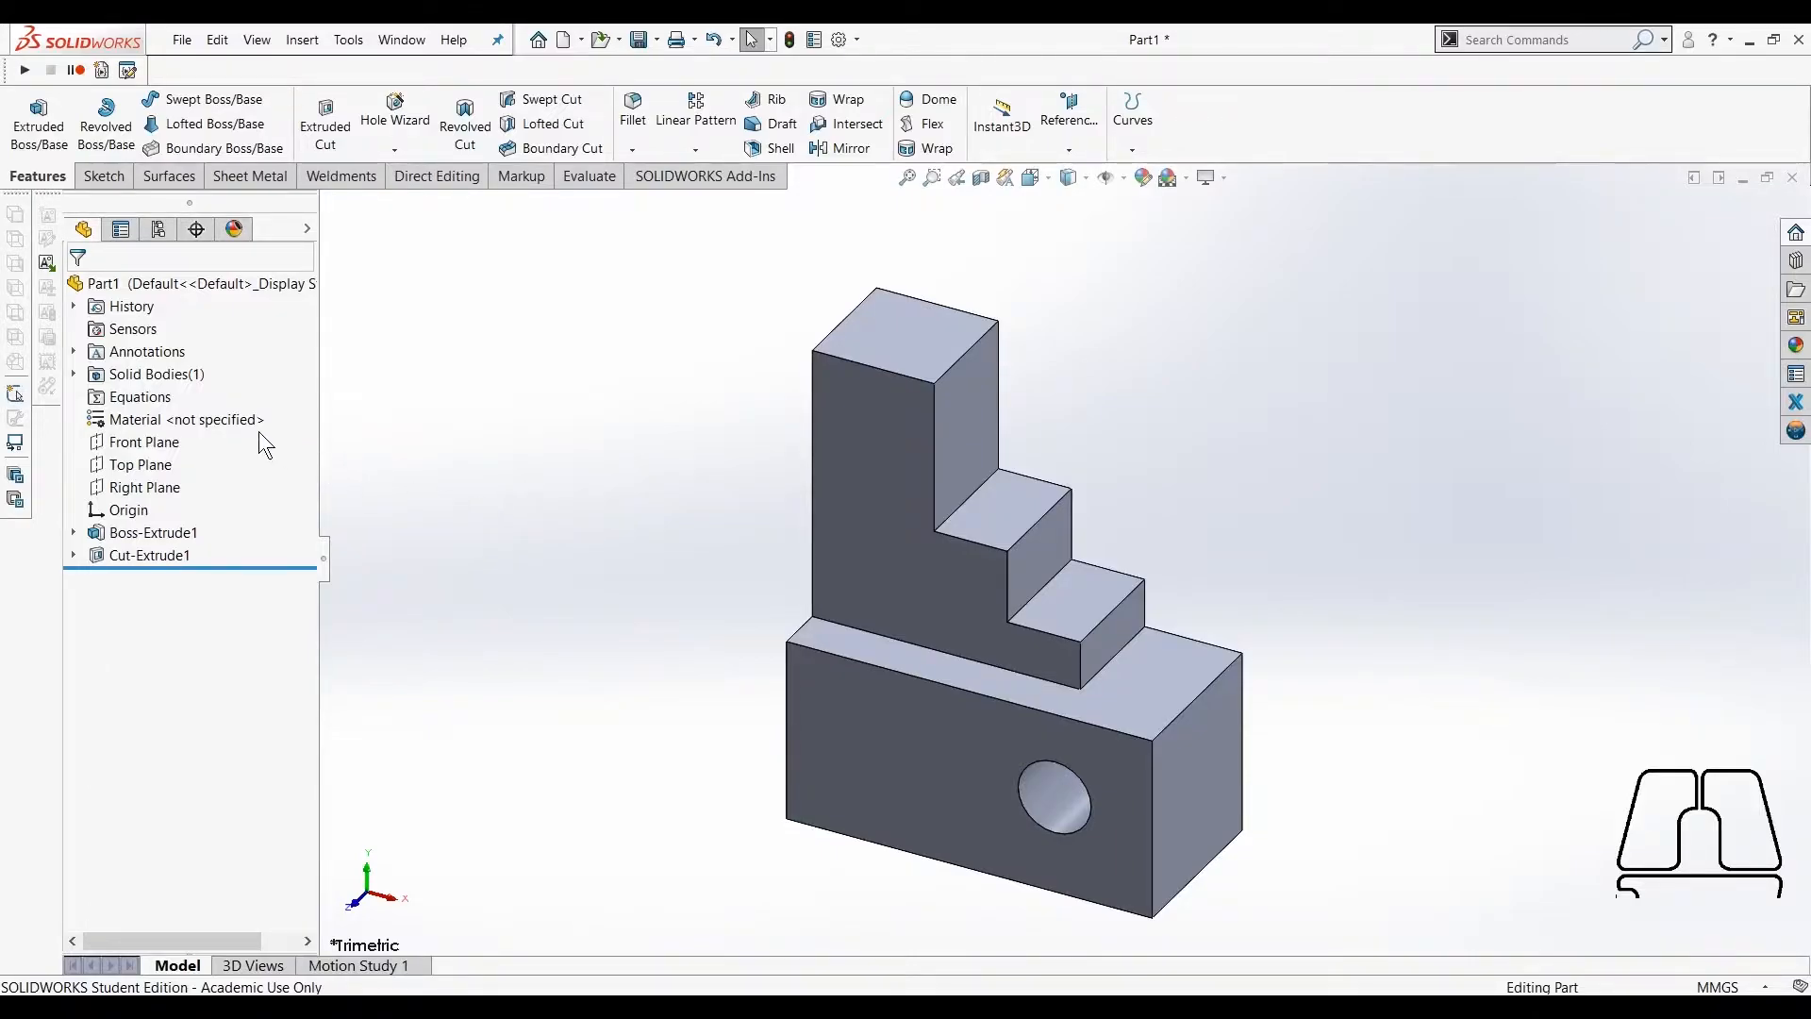
Find Aluminum Bronze under Copper Alloys in the material library and apply it to the part.
{"action": "left_click", "coordinate": [236, 420]}
{"action": "right_click", "coordinate": [234, 417]}
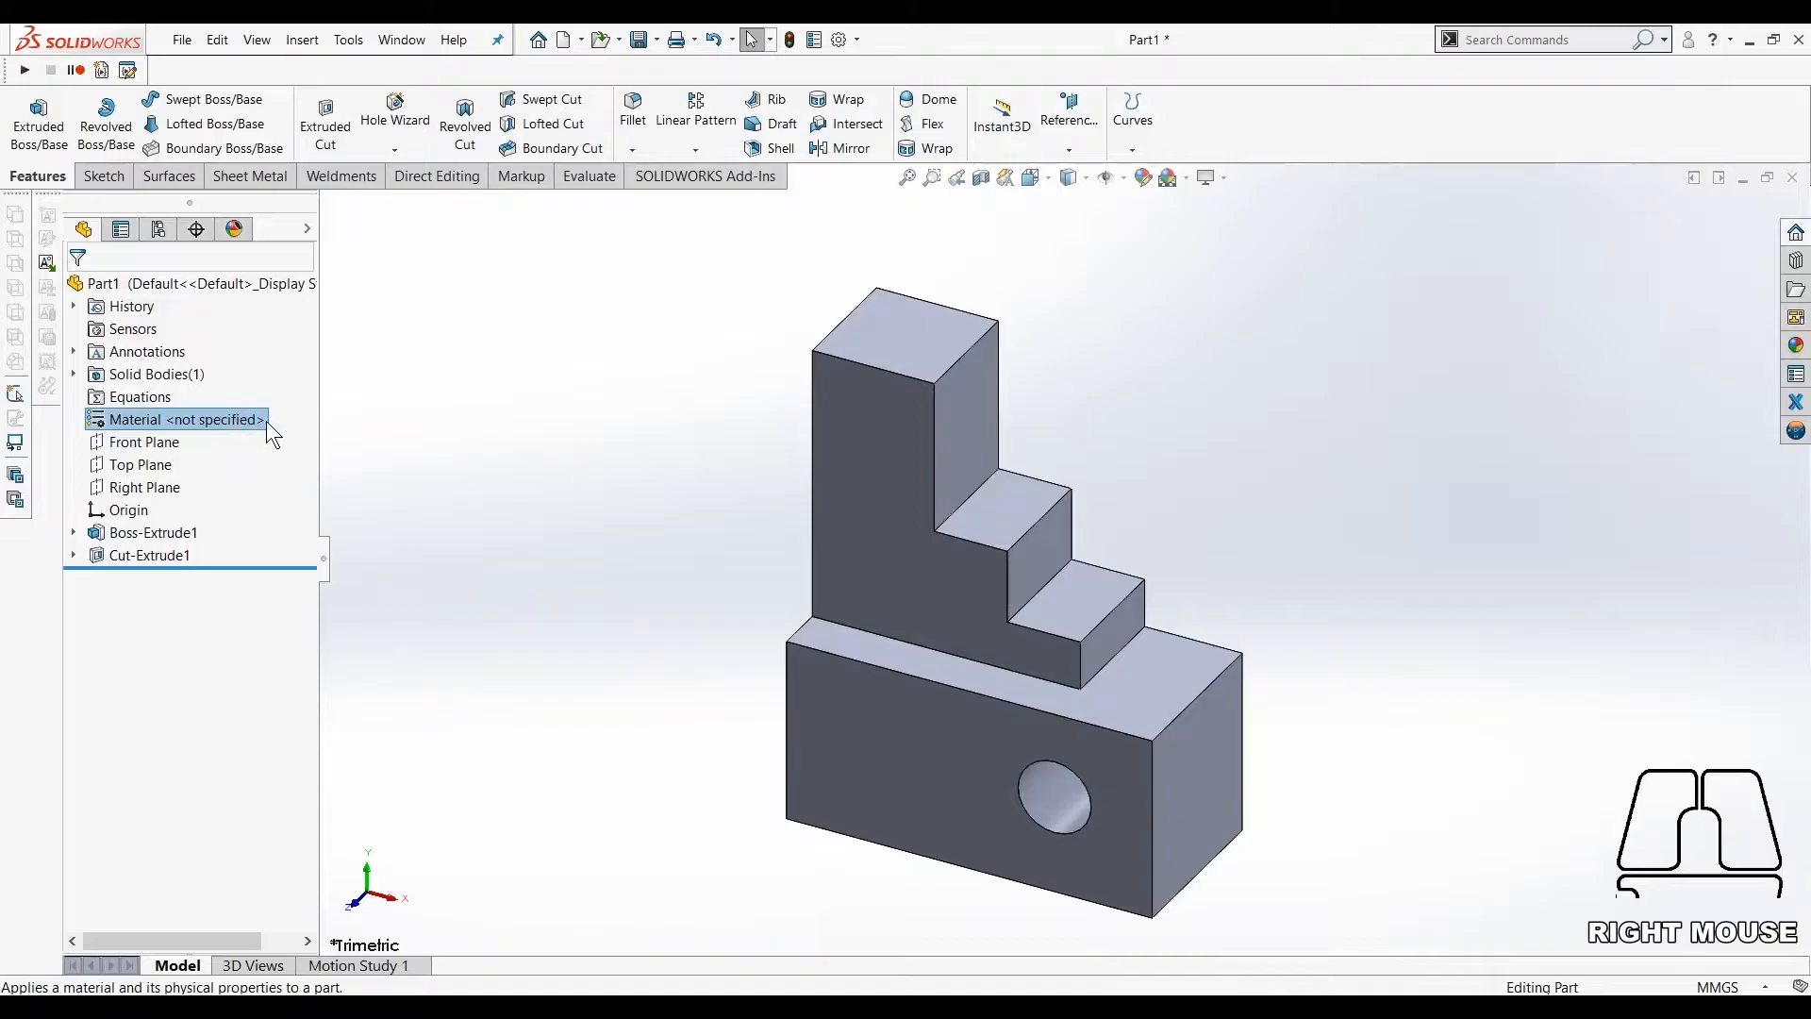
{"action": "left_click", "coordinate": [271, 427]}
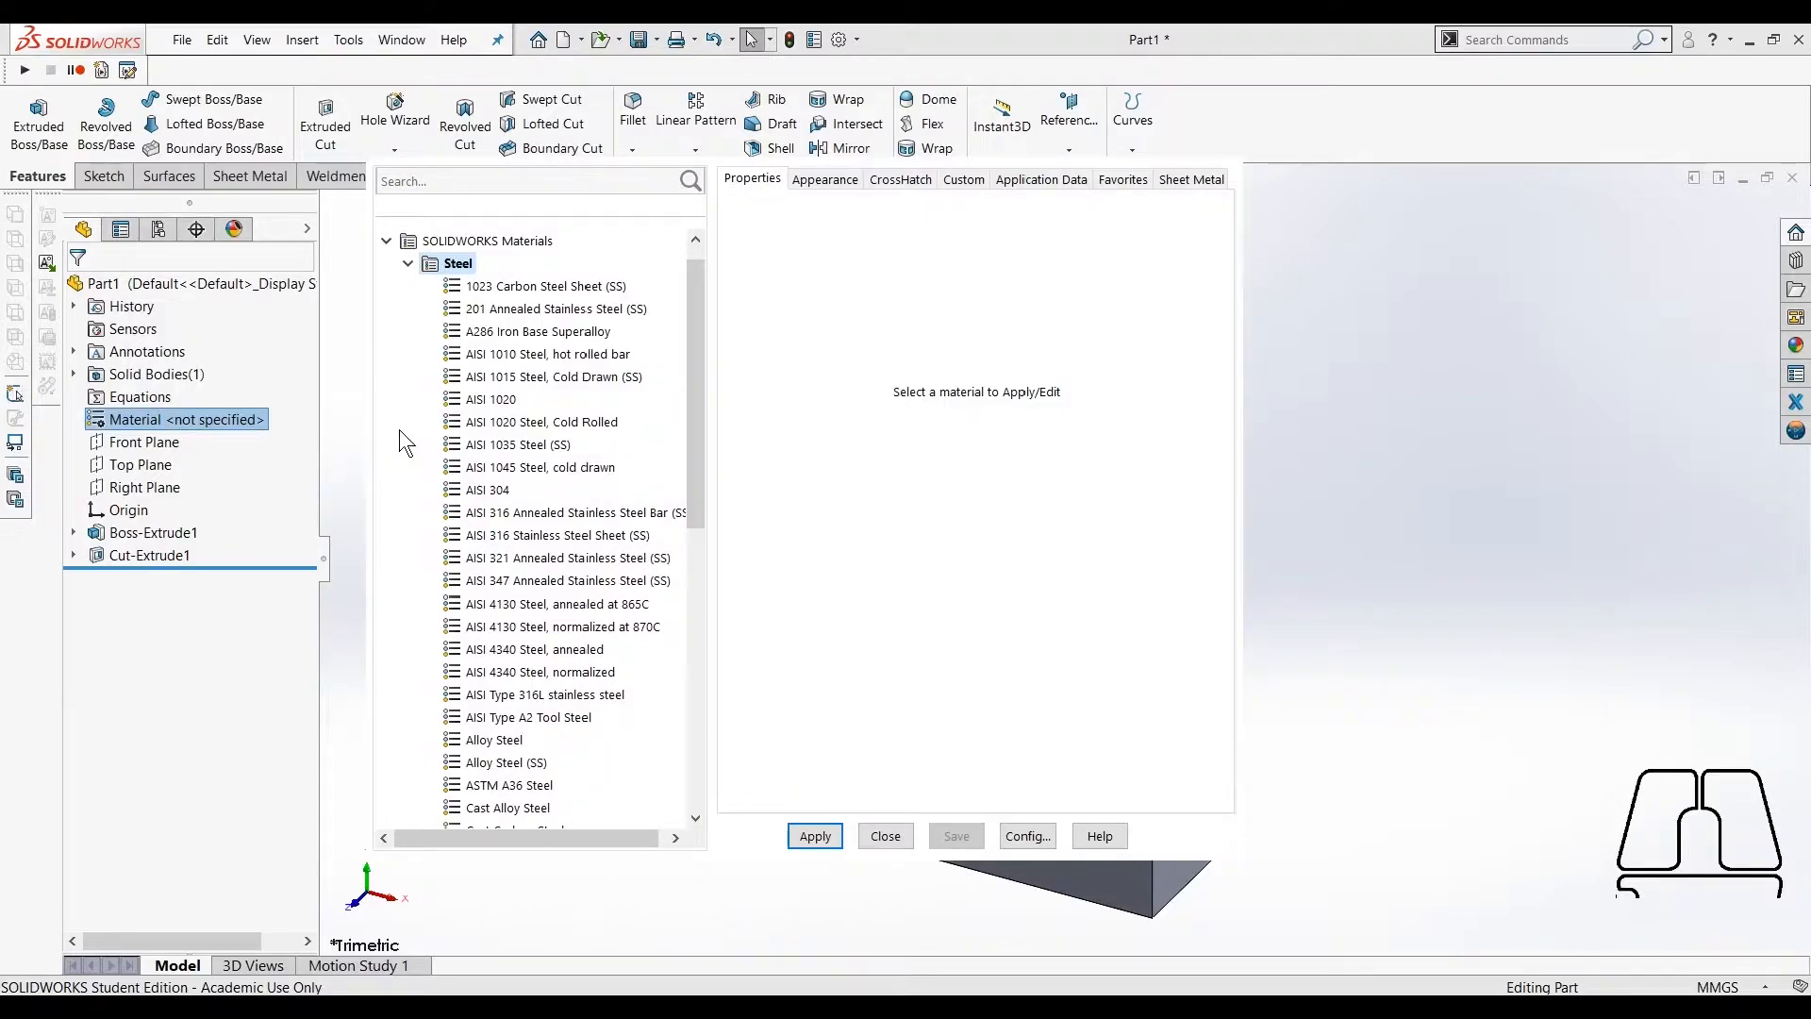
{"action": "left_click", "coordinate": [460, 179]}
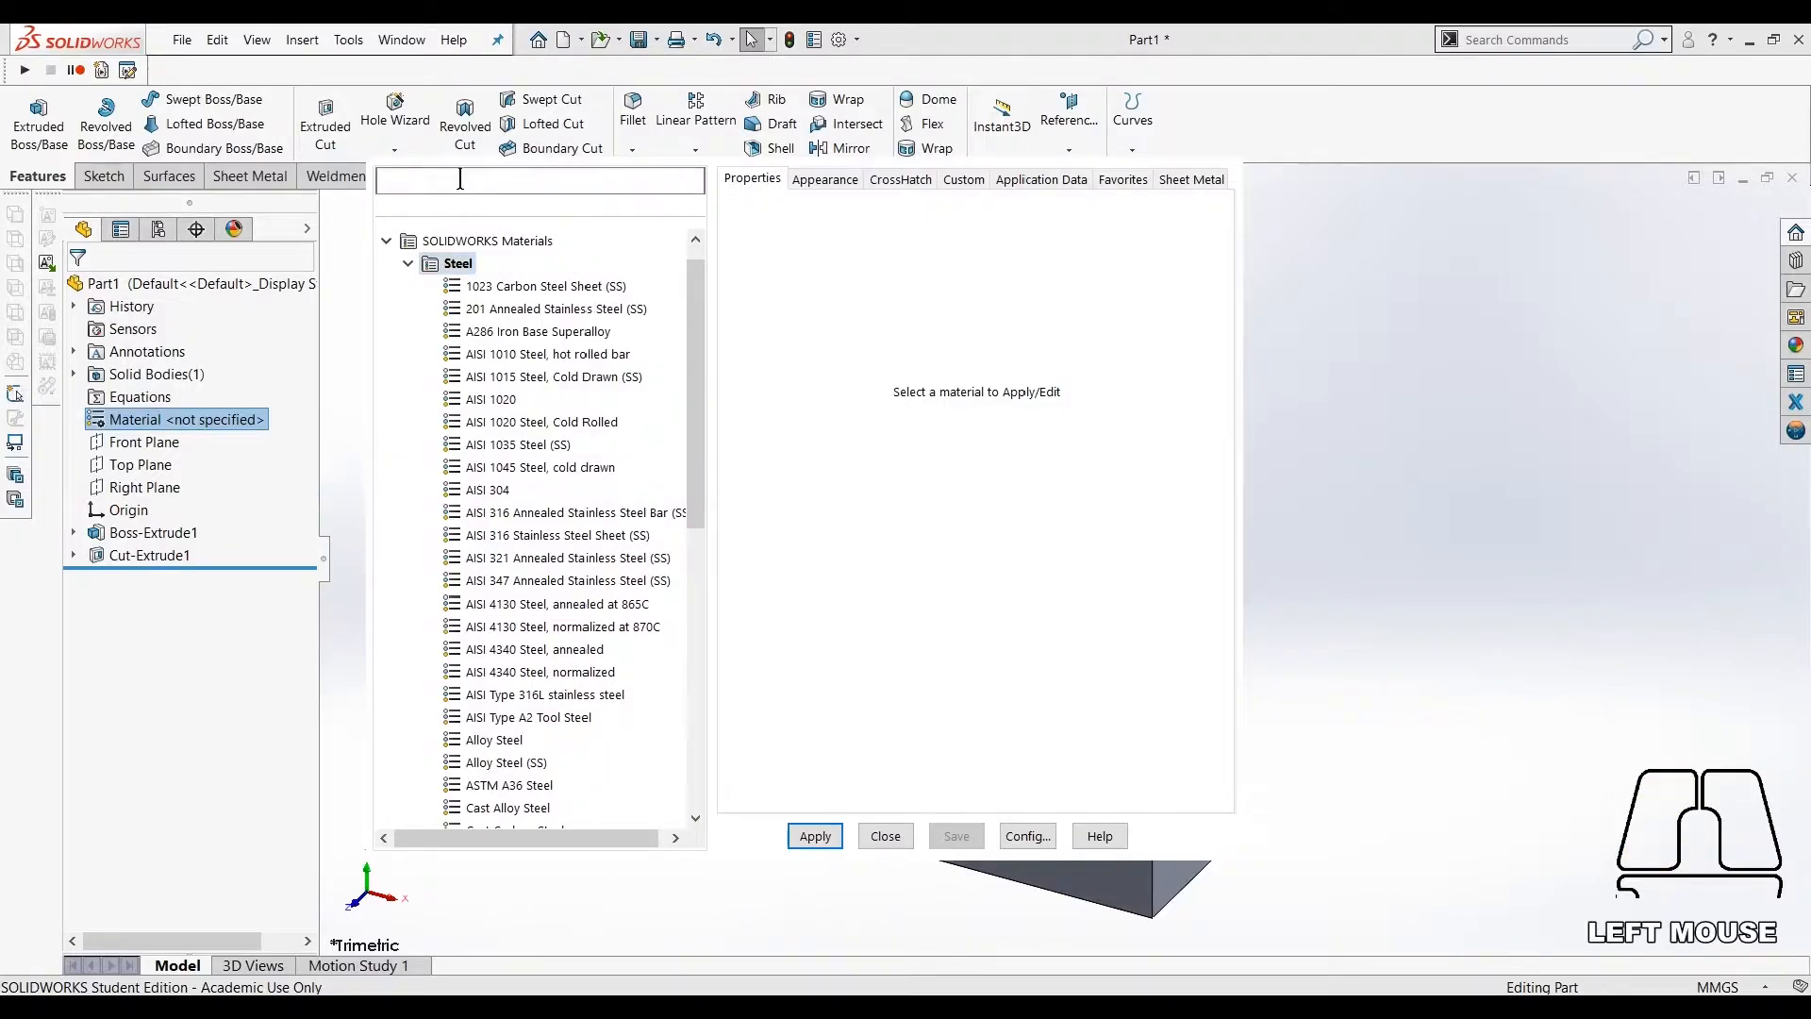
{"action": "left_click", "coordinate": [407, 265]}
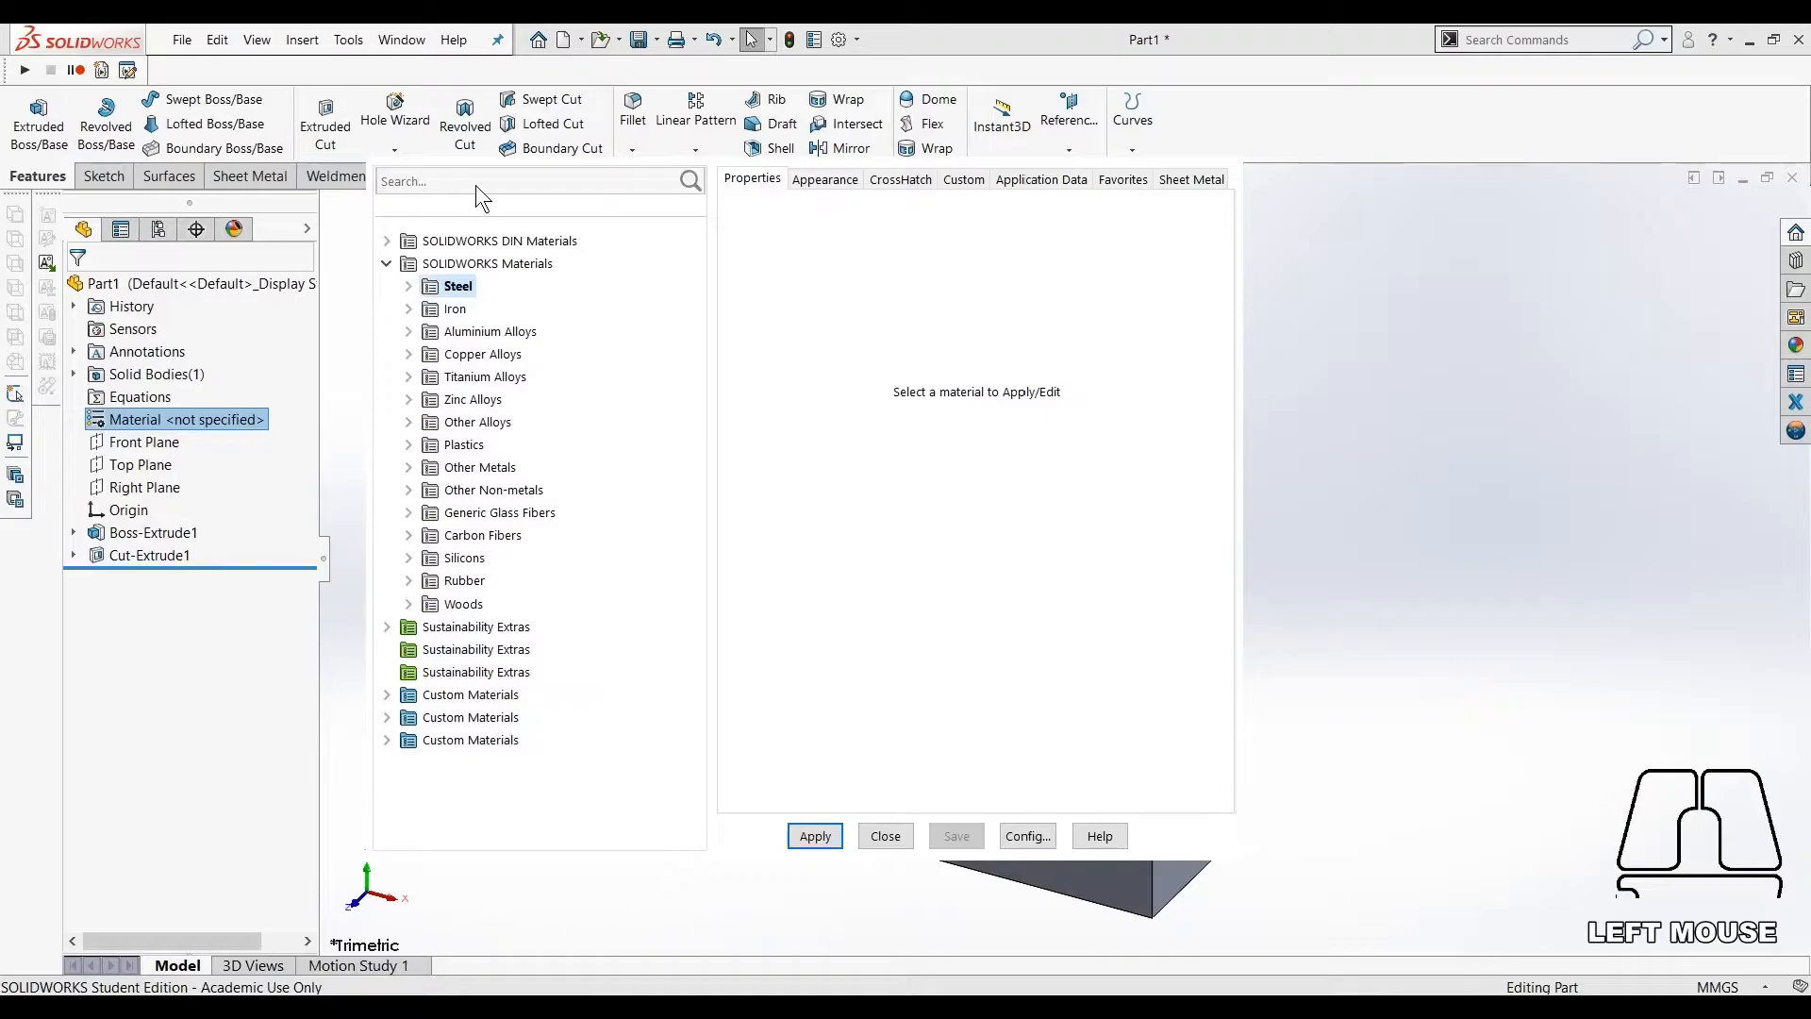
{"action": "type", "text": "alum"}
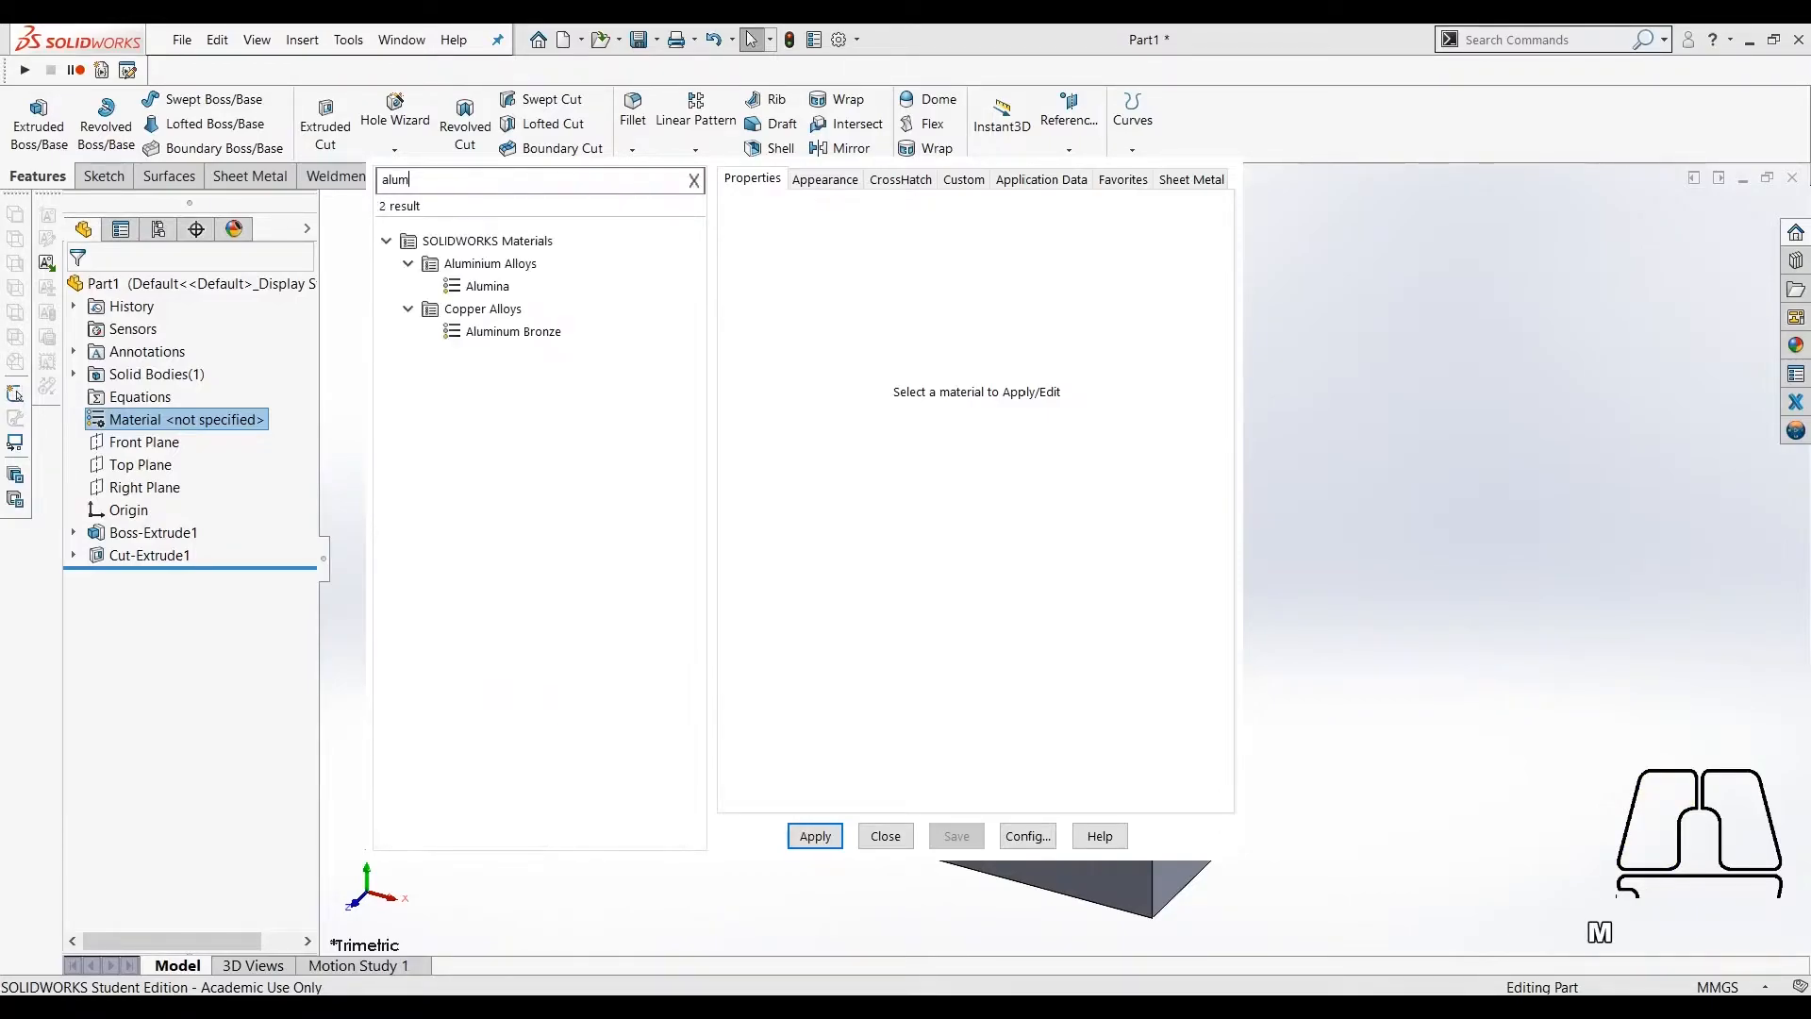
{"action": "left_click", "coordinate": [535, 331]}
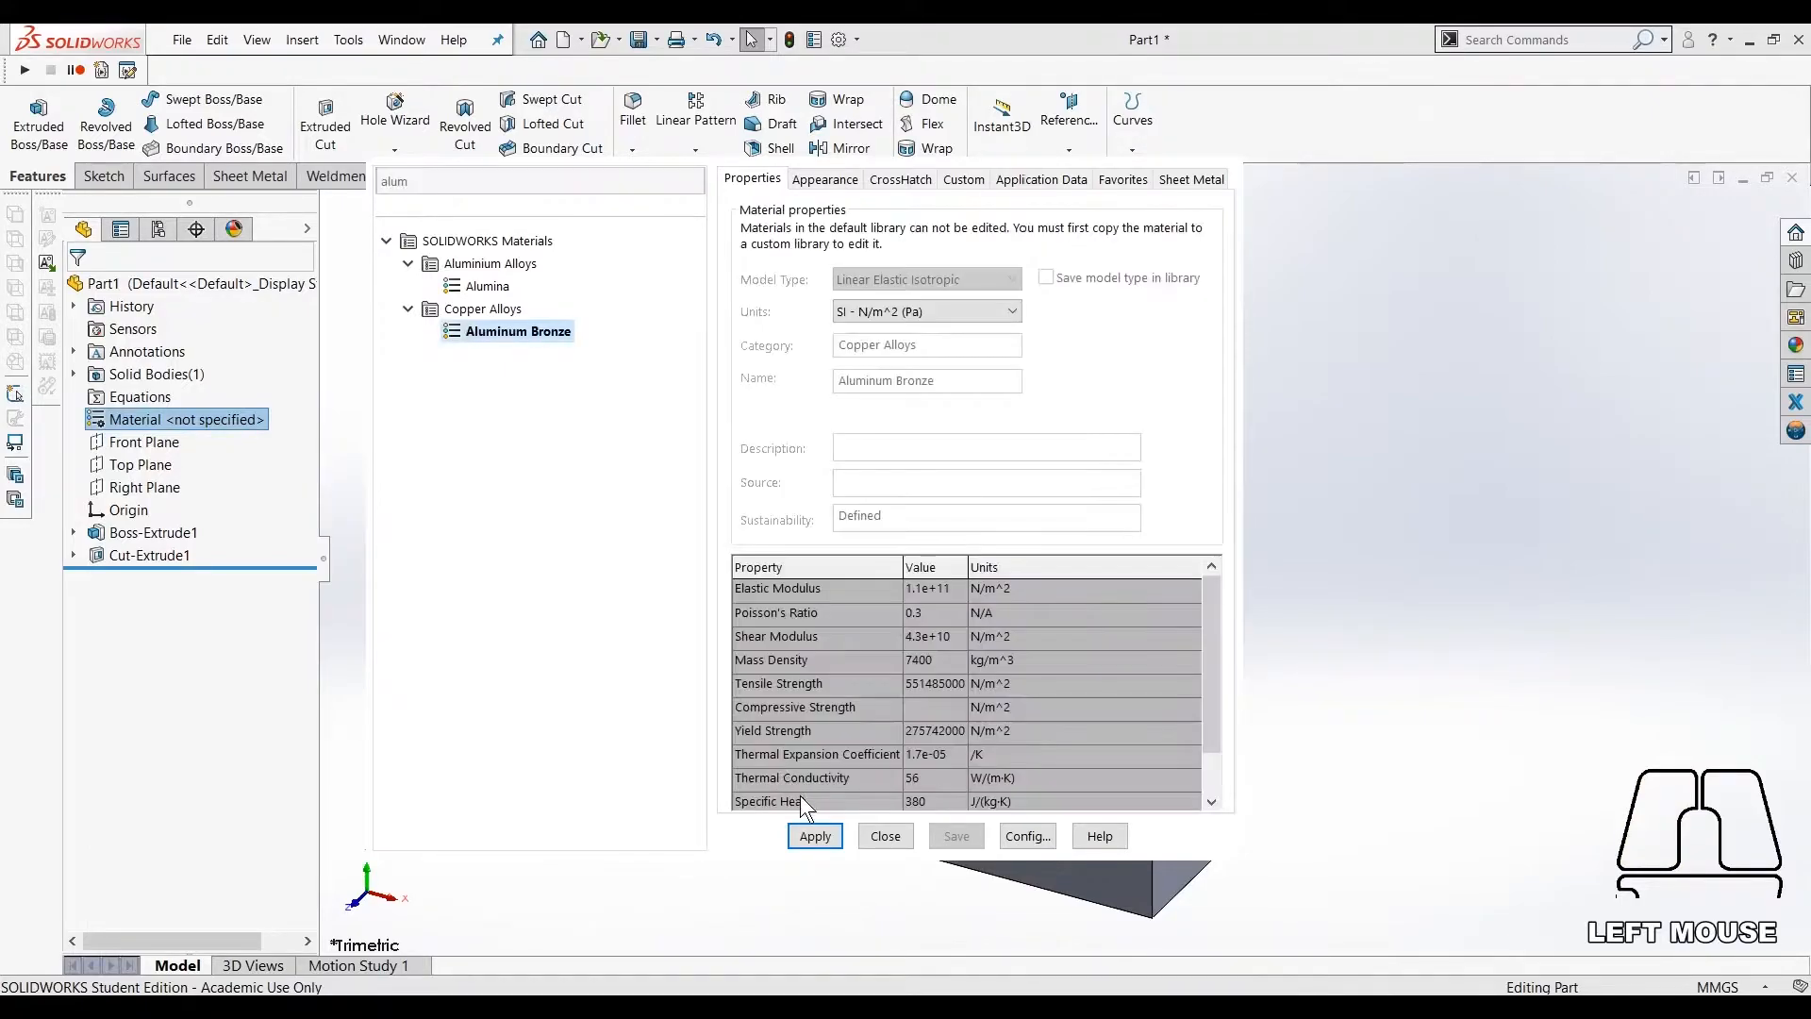
{"action": "left_click", "coordinate": [814, 835]}
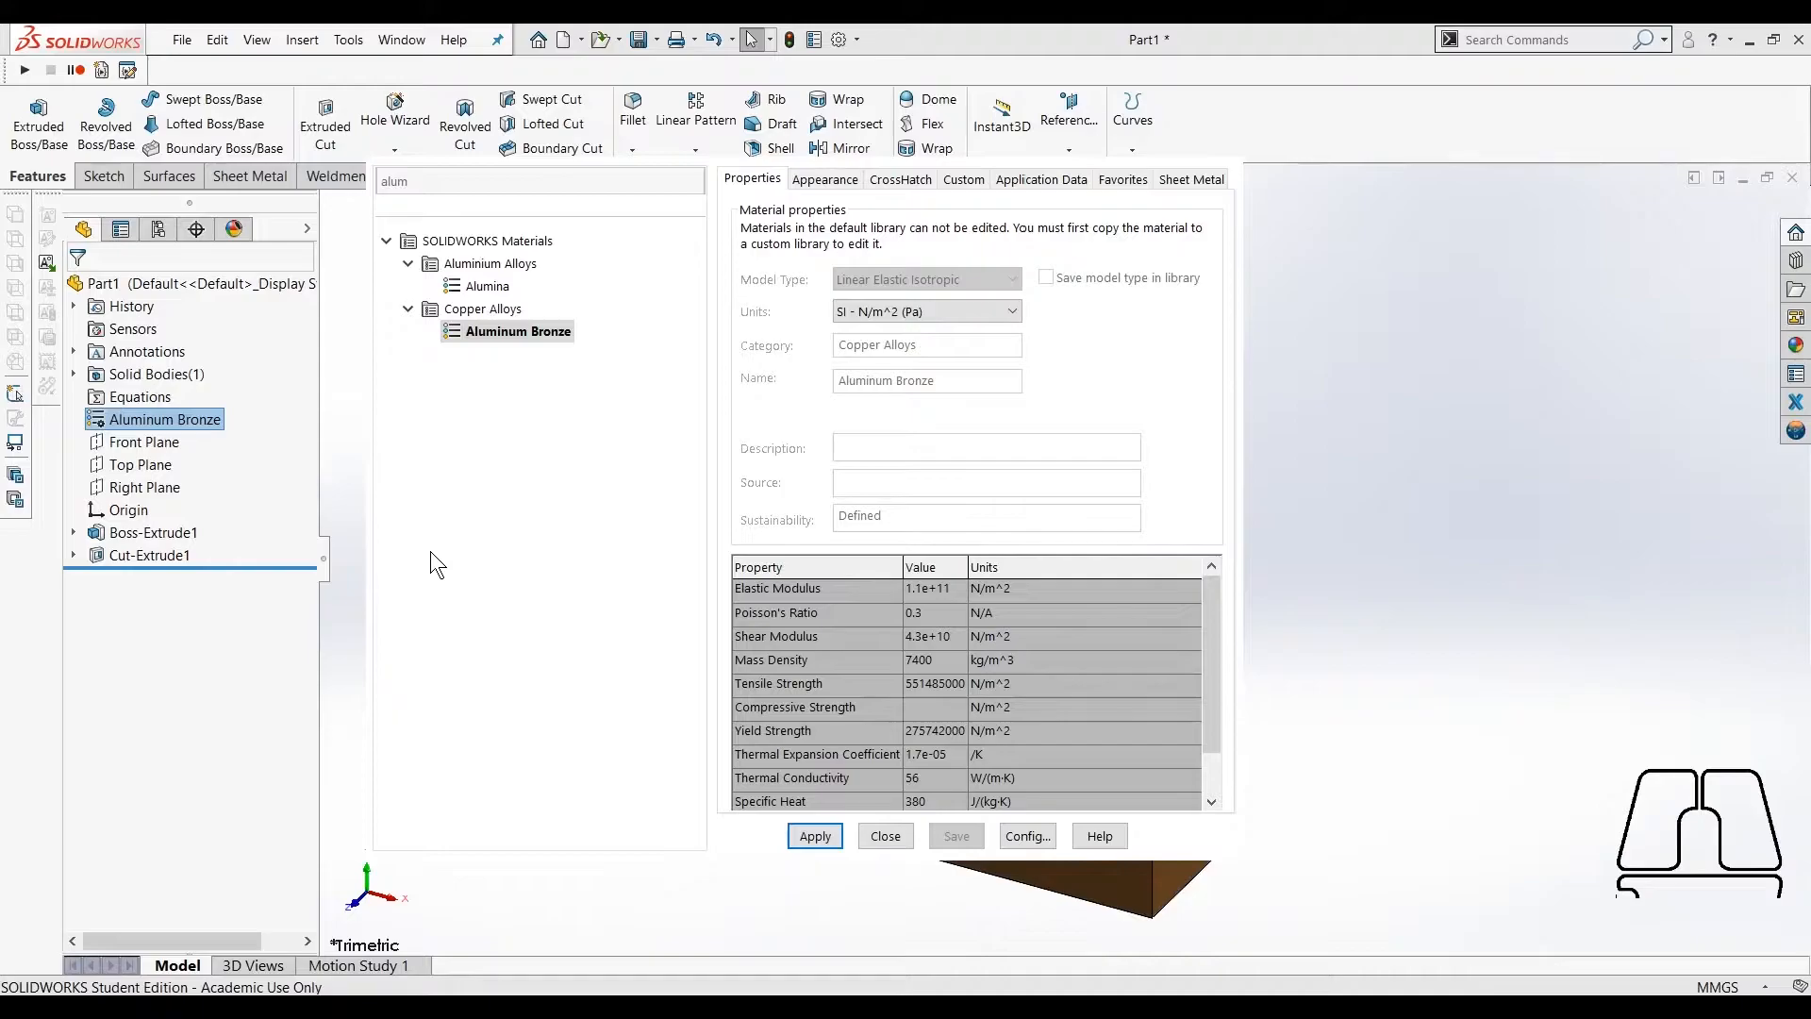
Close the material library and evaluate the stepped block's mass properties.
{"action": "left_click", "coordinate": [1327, 151]}
{"action": "left_click", "coordinate": [1253, 383]}
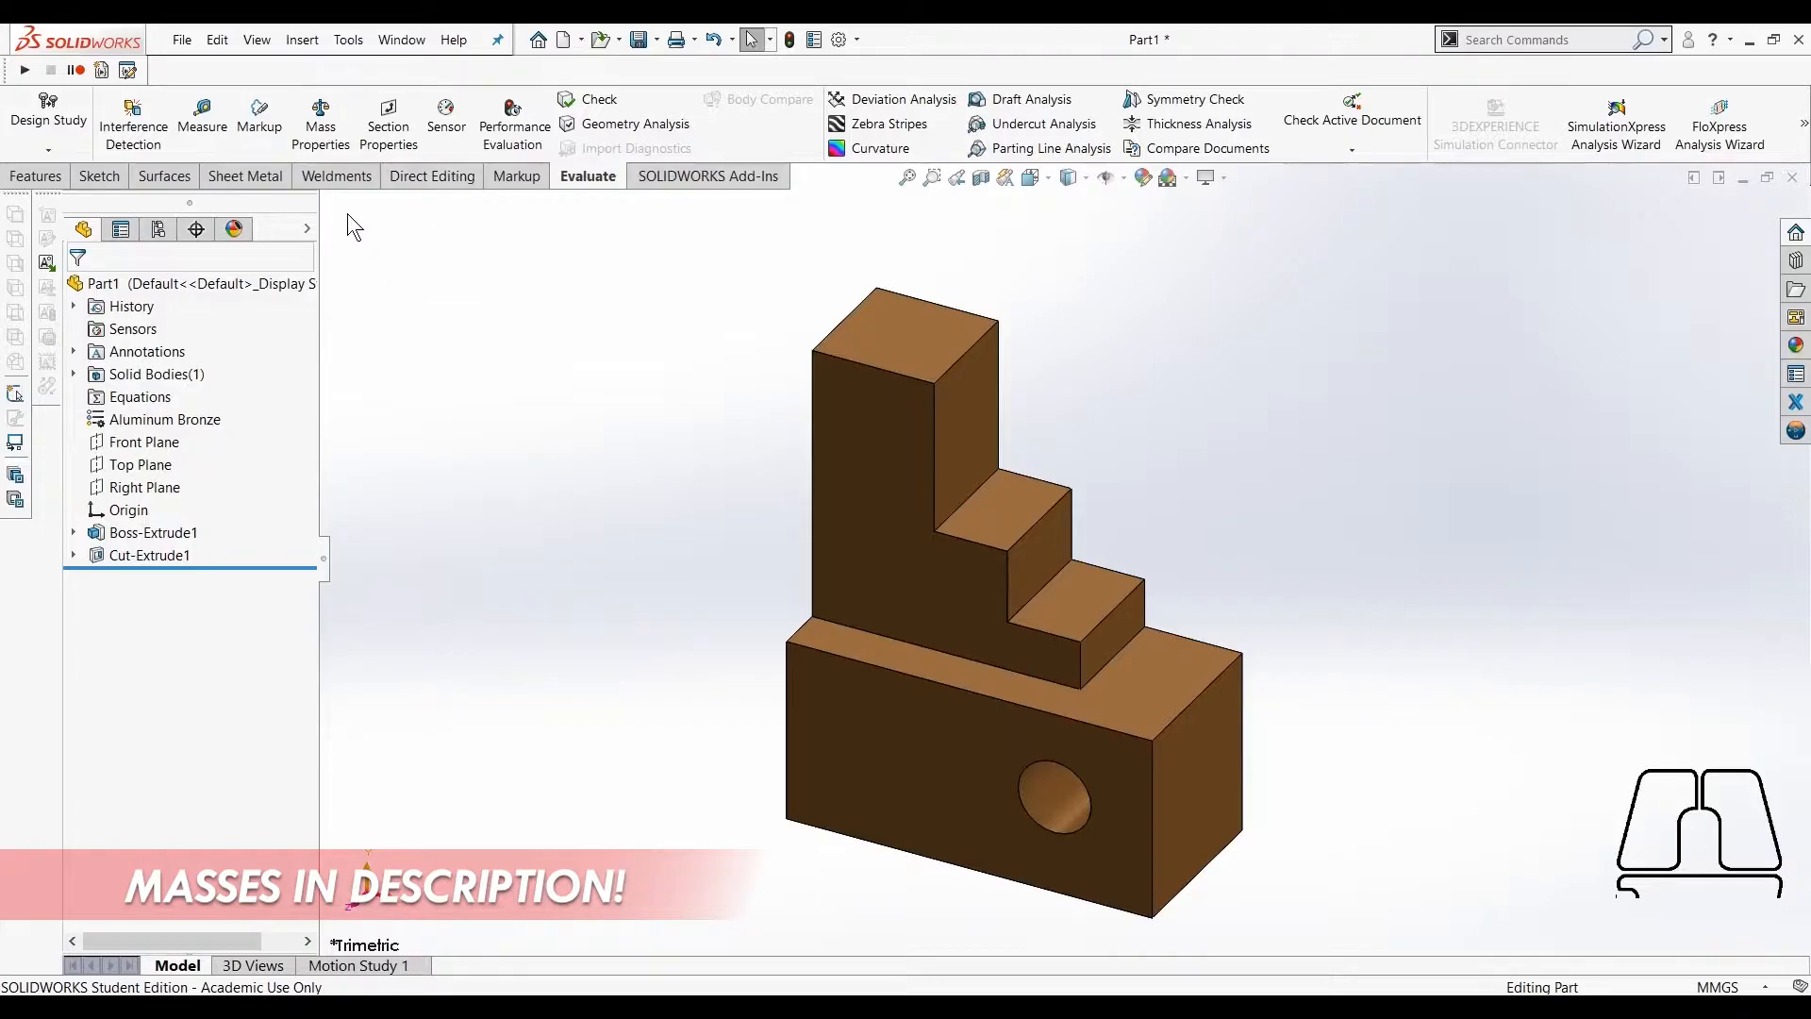
{"action": "left_click", "coordinate": [320, 115]}
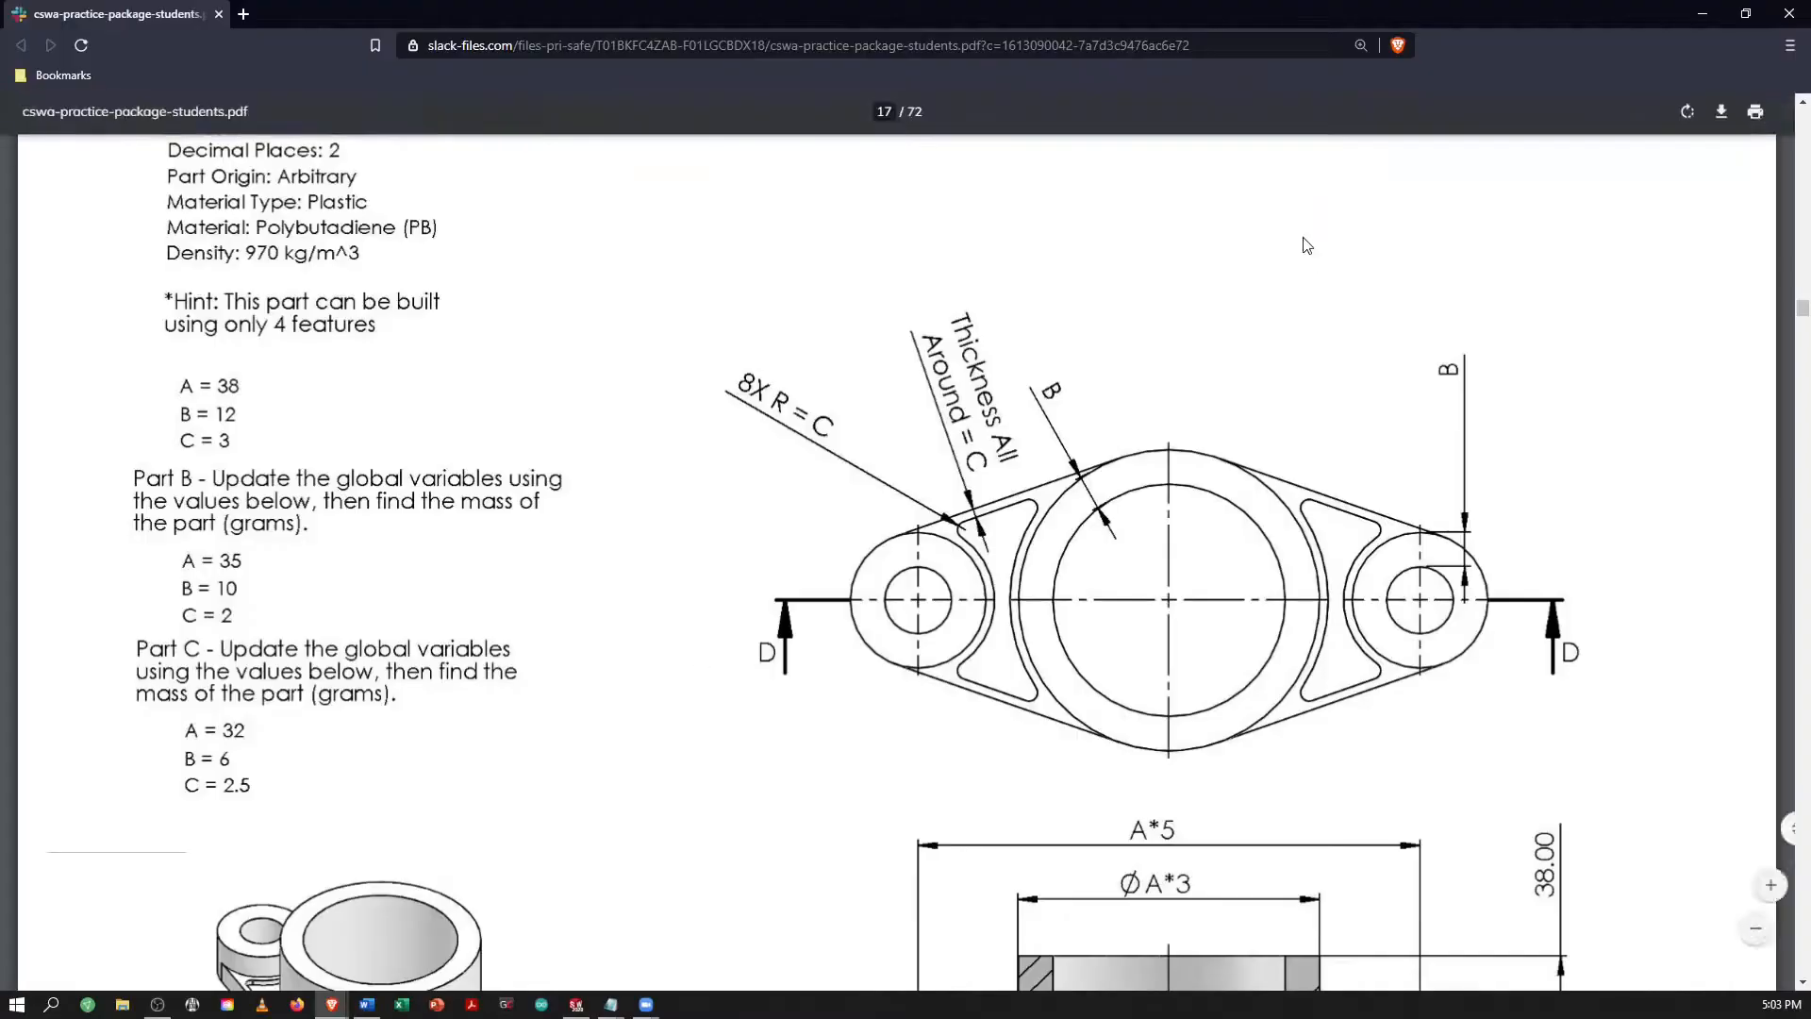
Switch to the CSWA practice PDF in the browser and look over the whole Section B – Problem 3 drawing.
{"action": "left_click", "coordinate": [1359, 45]}
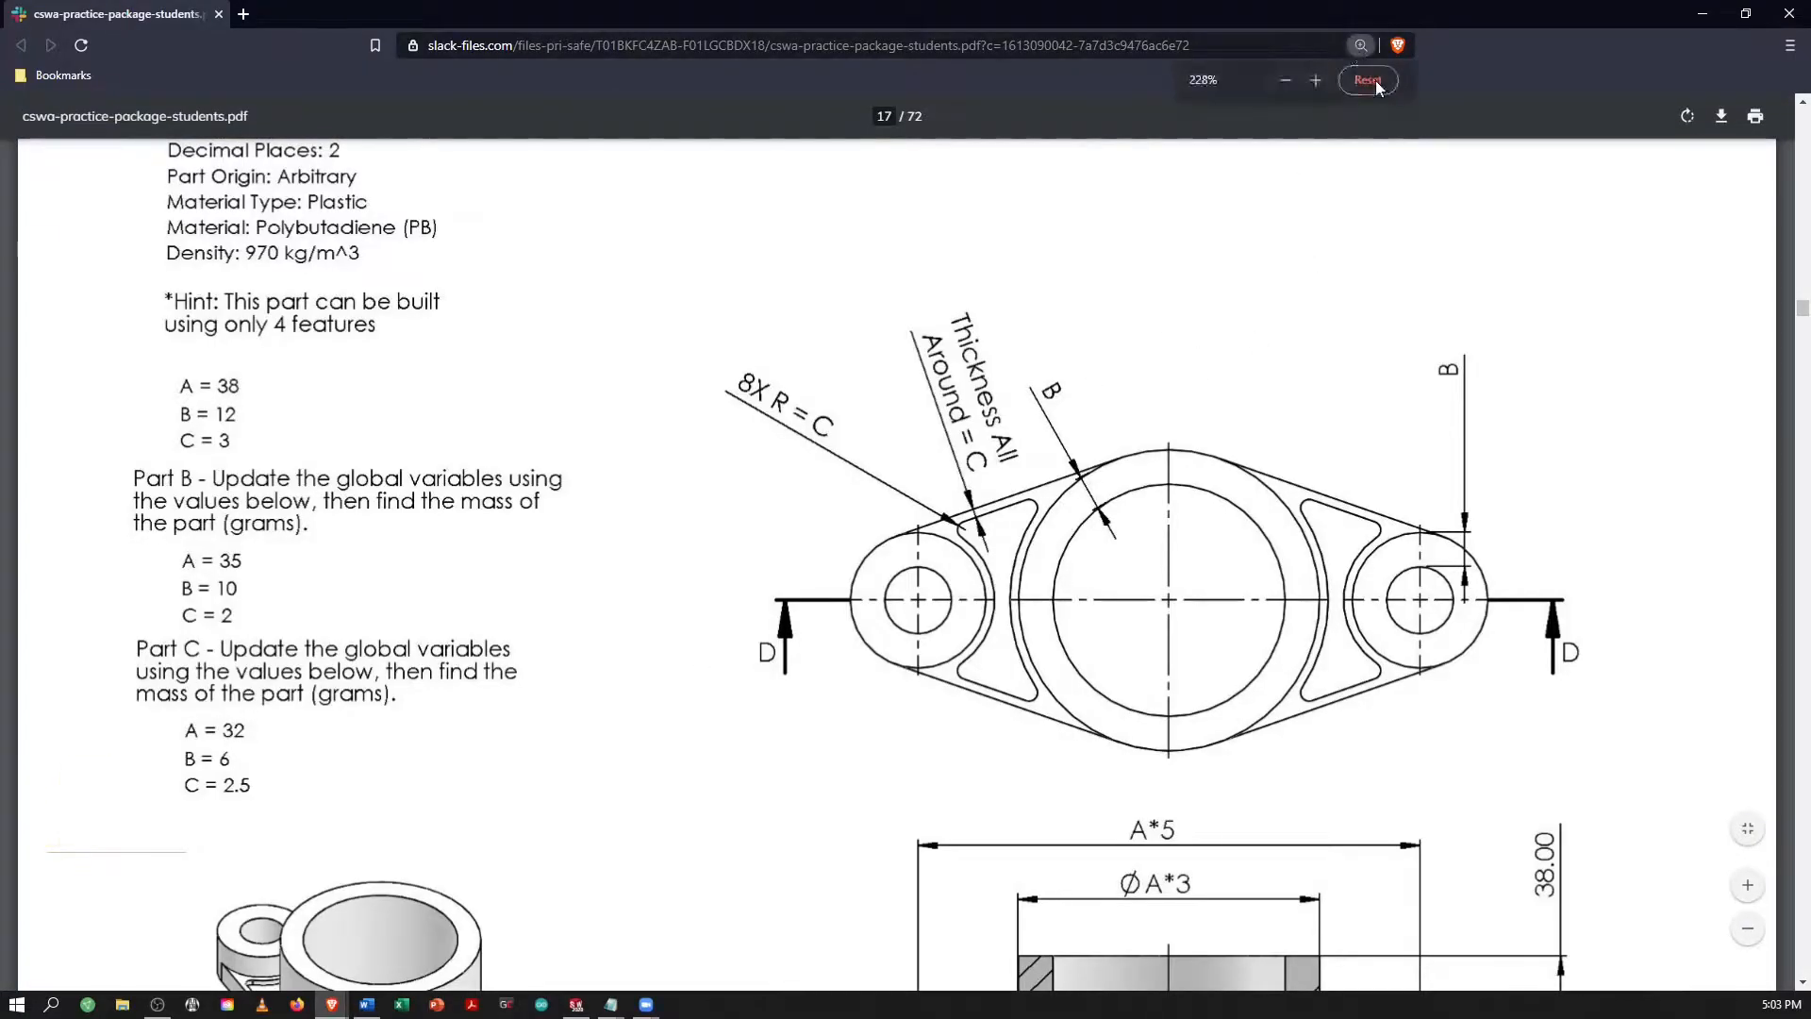
{"action": "left_click", "coordinate": [1285, 80]}
{"action": "left_click", "coordinate": [1286, 81]}
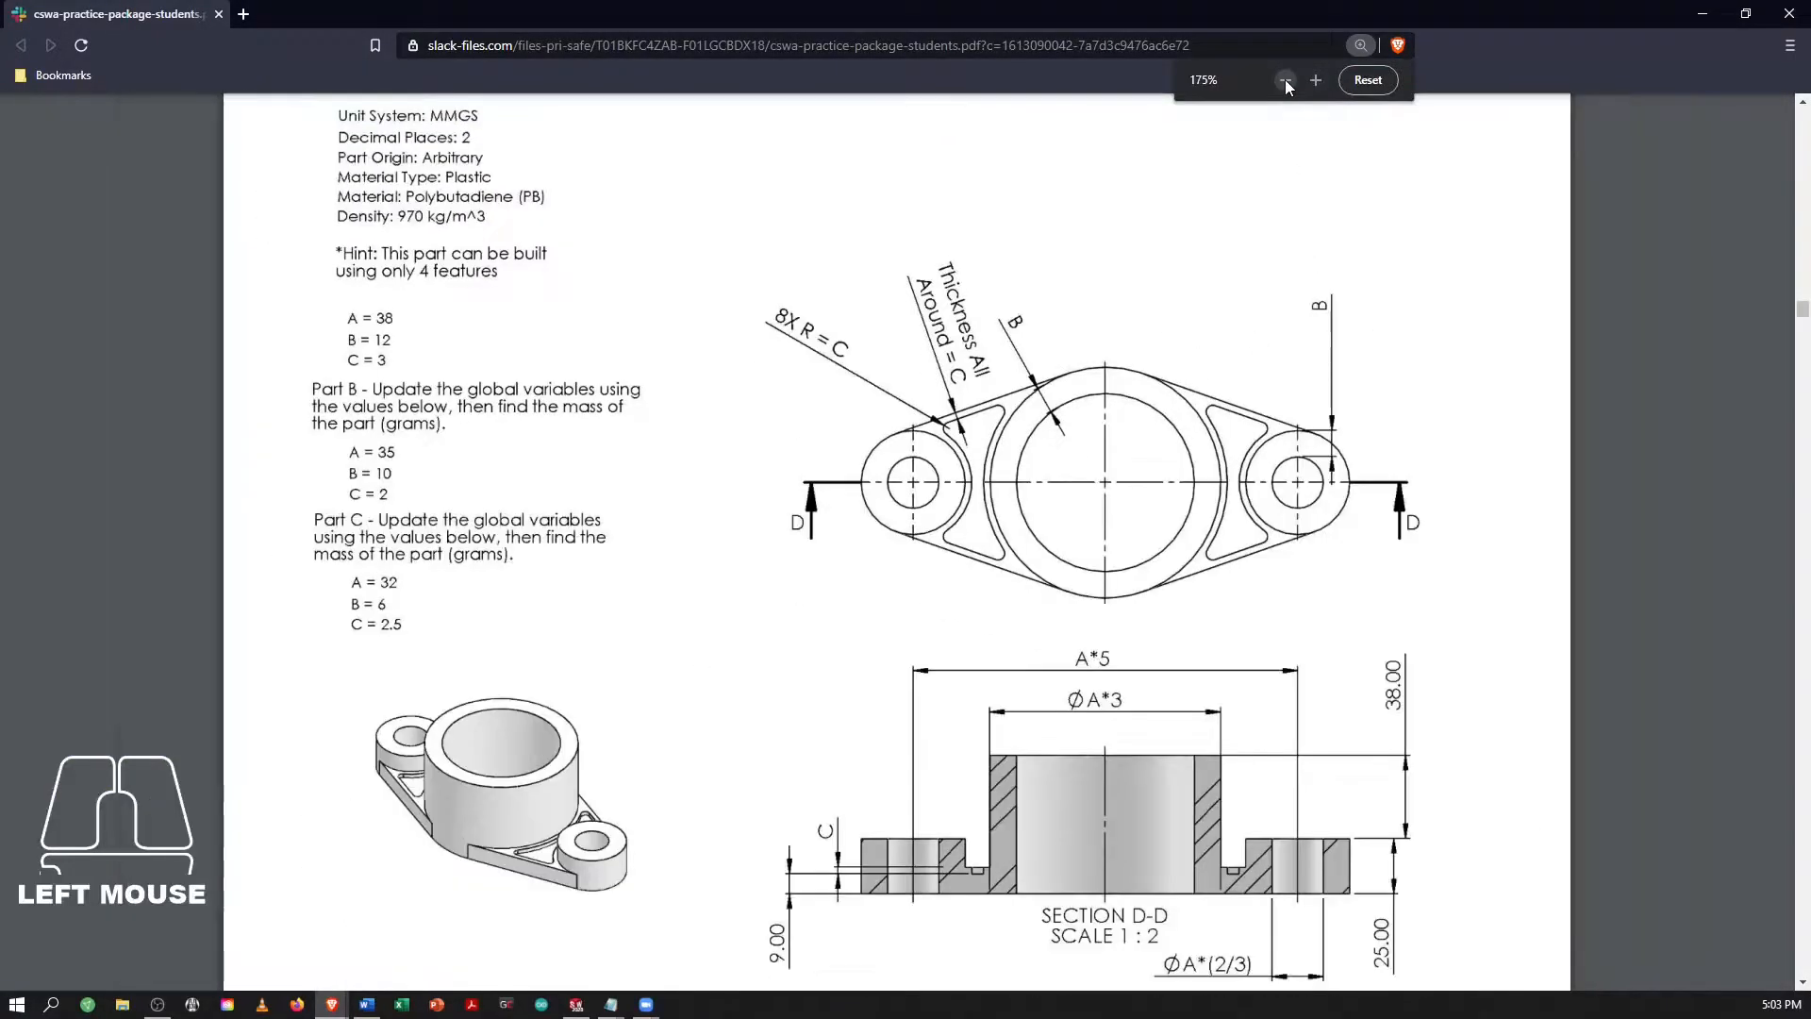
{"action": "left_click", "coordinate": [1286, 80]}
{"action": "scroll", "coordinate": [1082, 464], "scroll_direction": "up", "scroll_amount": 2}
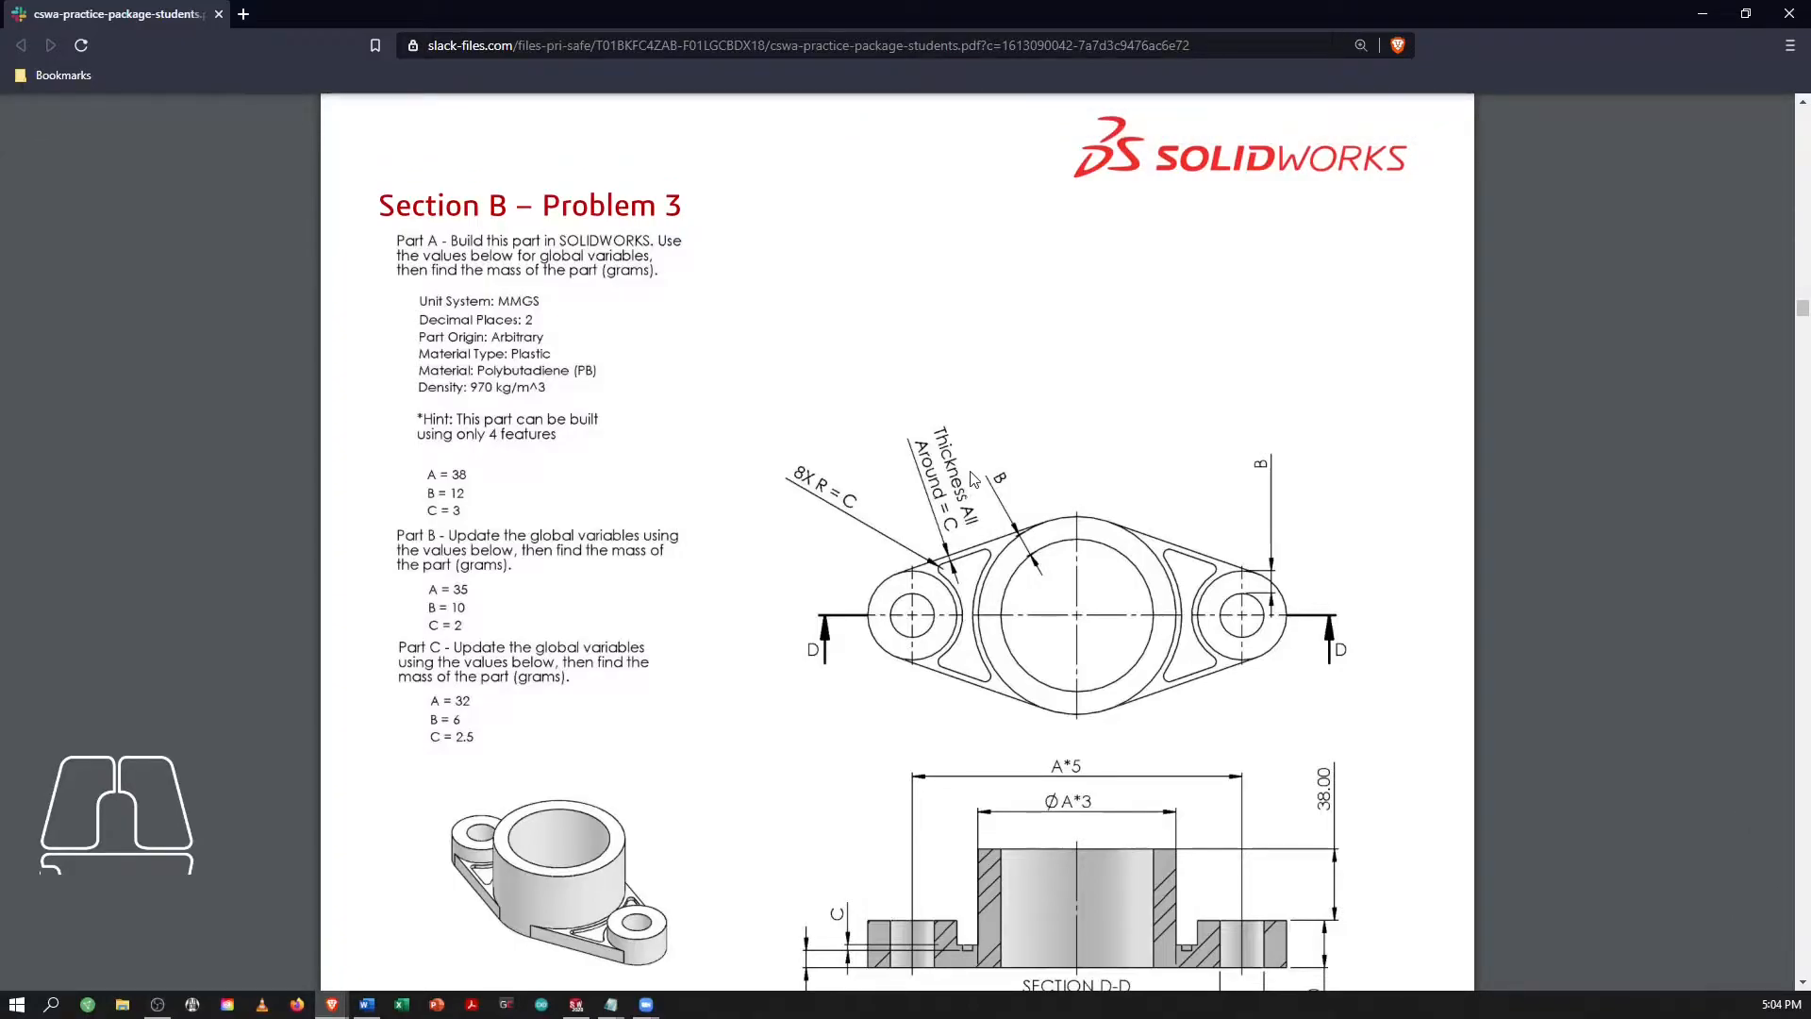
{"action": "scroll", "coordinate": [974, 478], "scroll_direction": "down", "scroll_amount": 2}
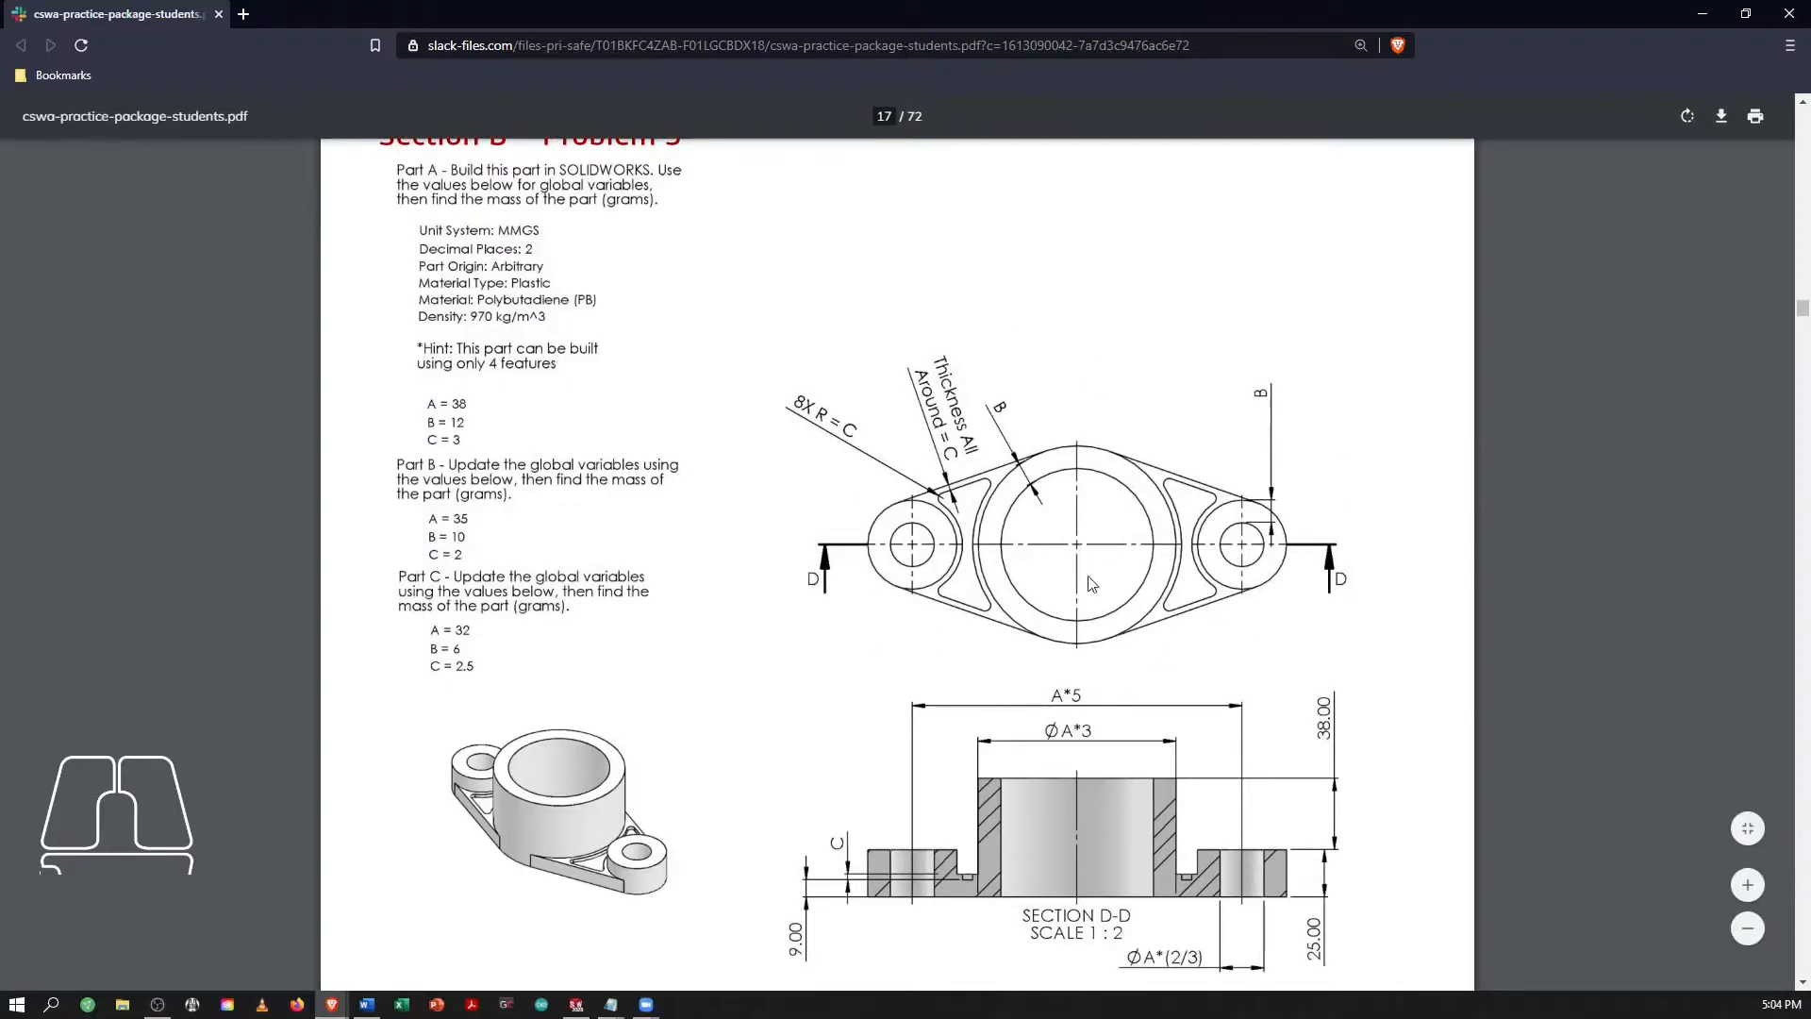
{"action": "scroll", "coordinate": [1085, 661], "scroll_direction": "down", "scroll_amount": 1}
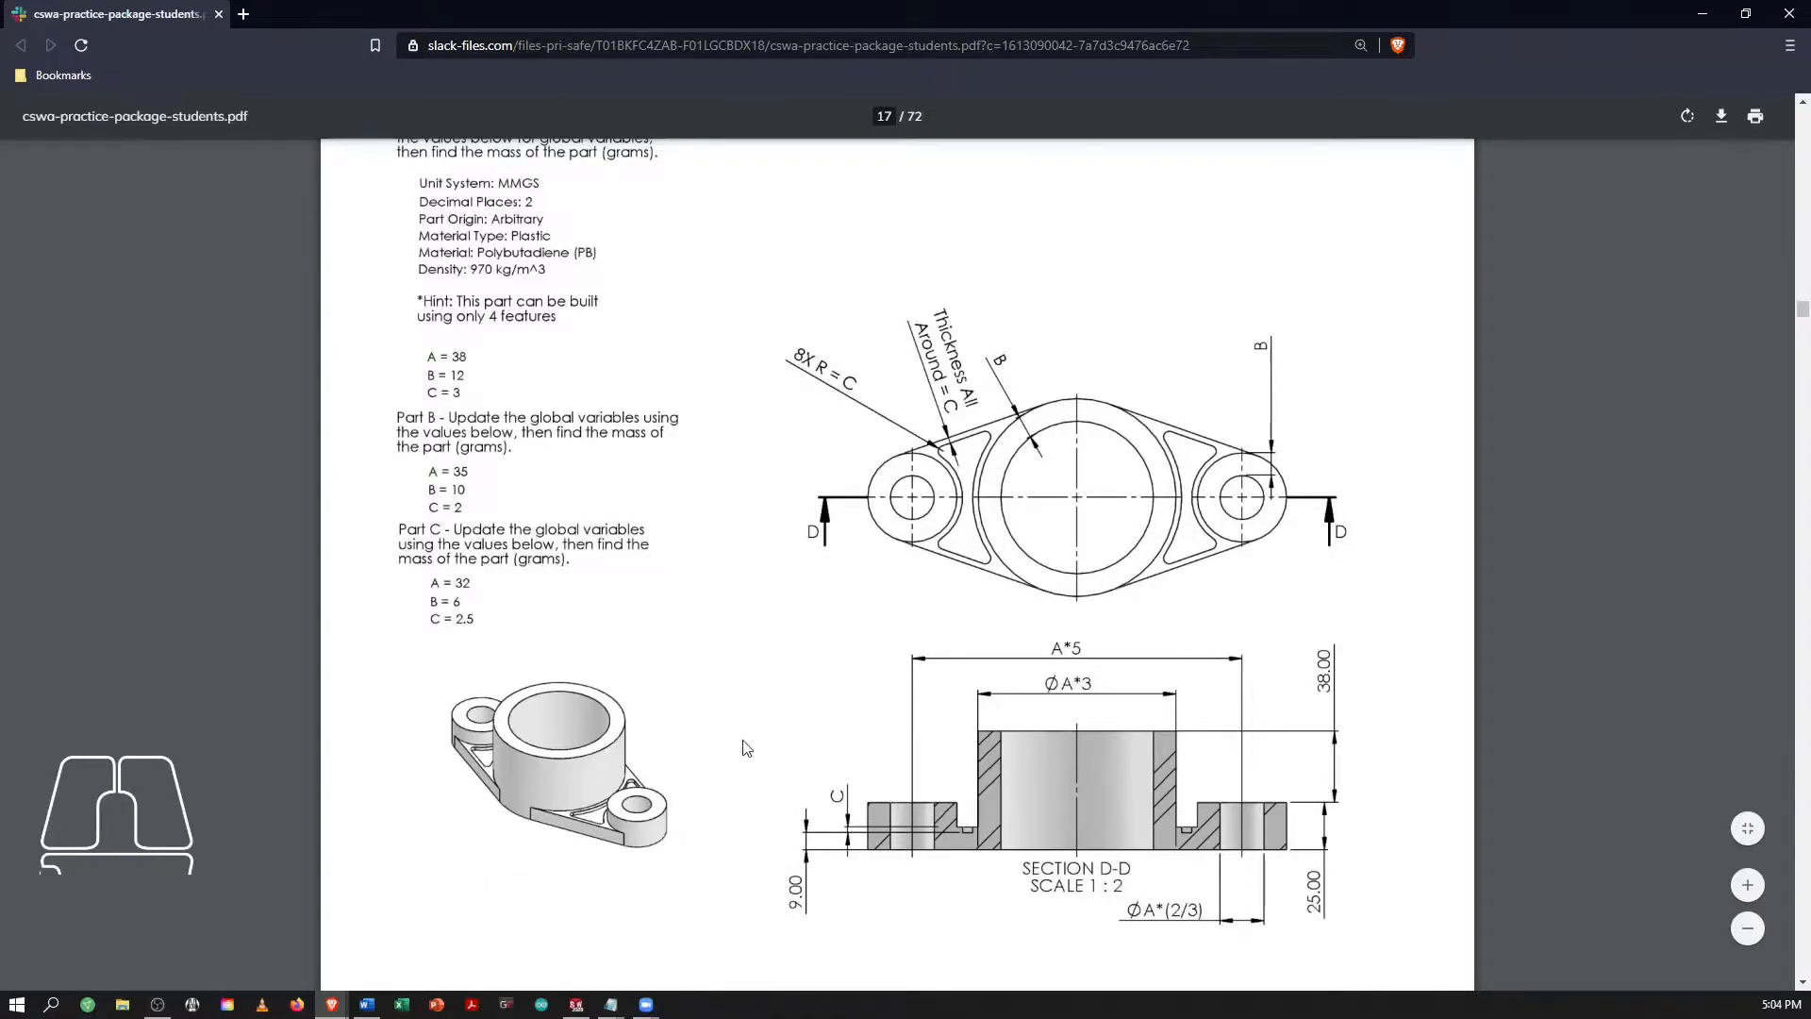
Examine Problem 3's units, material, values for variables A, B and C, and the dimensions in the plan view and Section D-D.
{"action": "scroll", "coordinate": [924, 630], "scroll_direction": "up", "scroll_amount": 2, "text": "ctrl"}
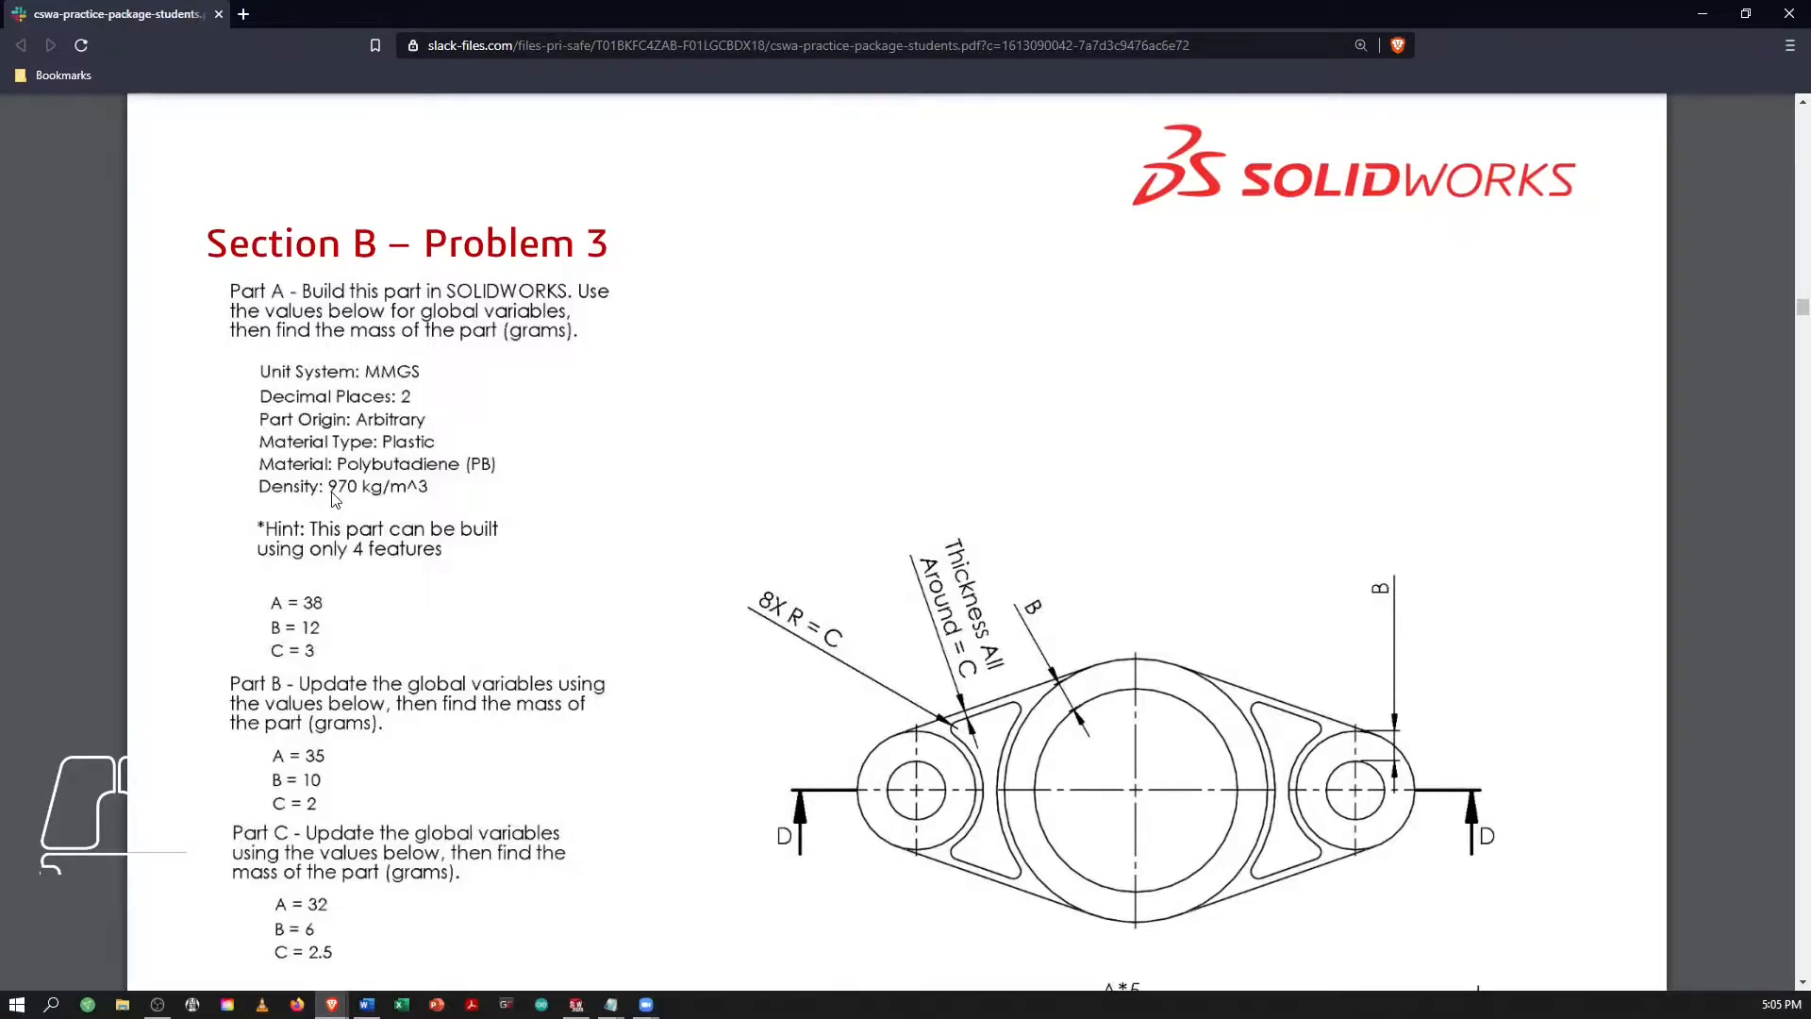
{"action": "scroll", "coordinate": [217, 630], "scroll_direction": "down", "scroll_amount": 1}
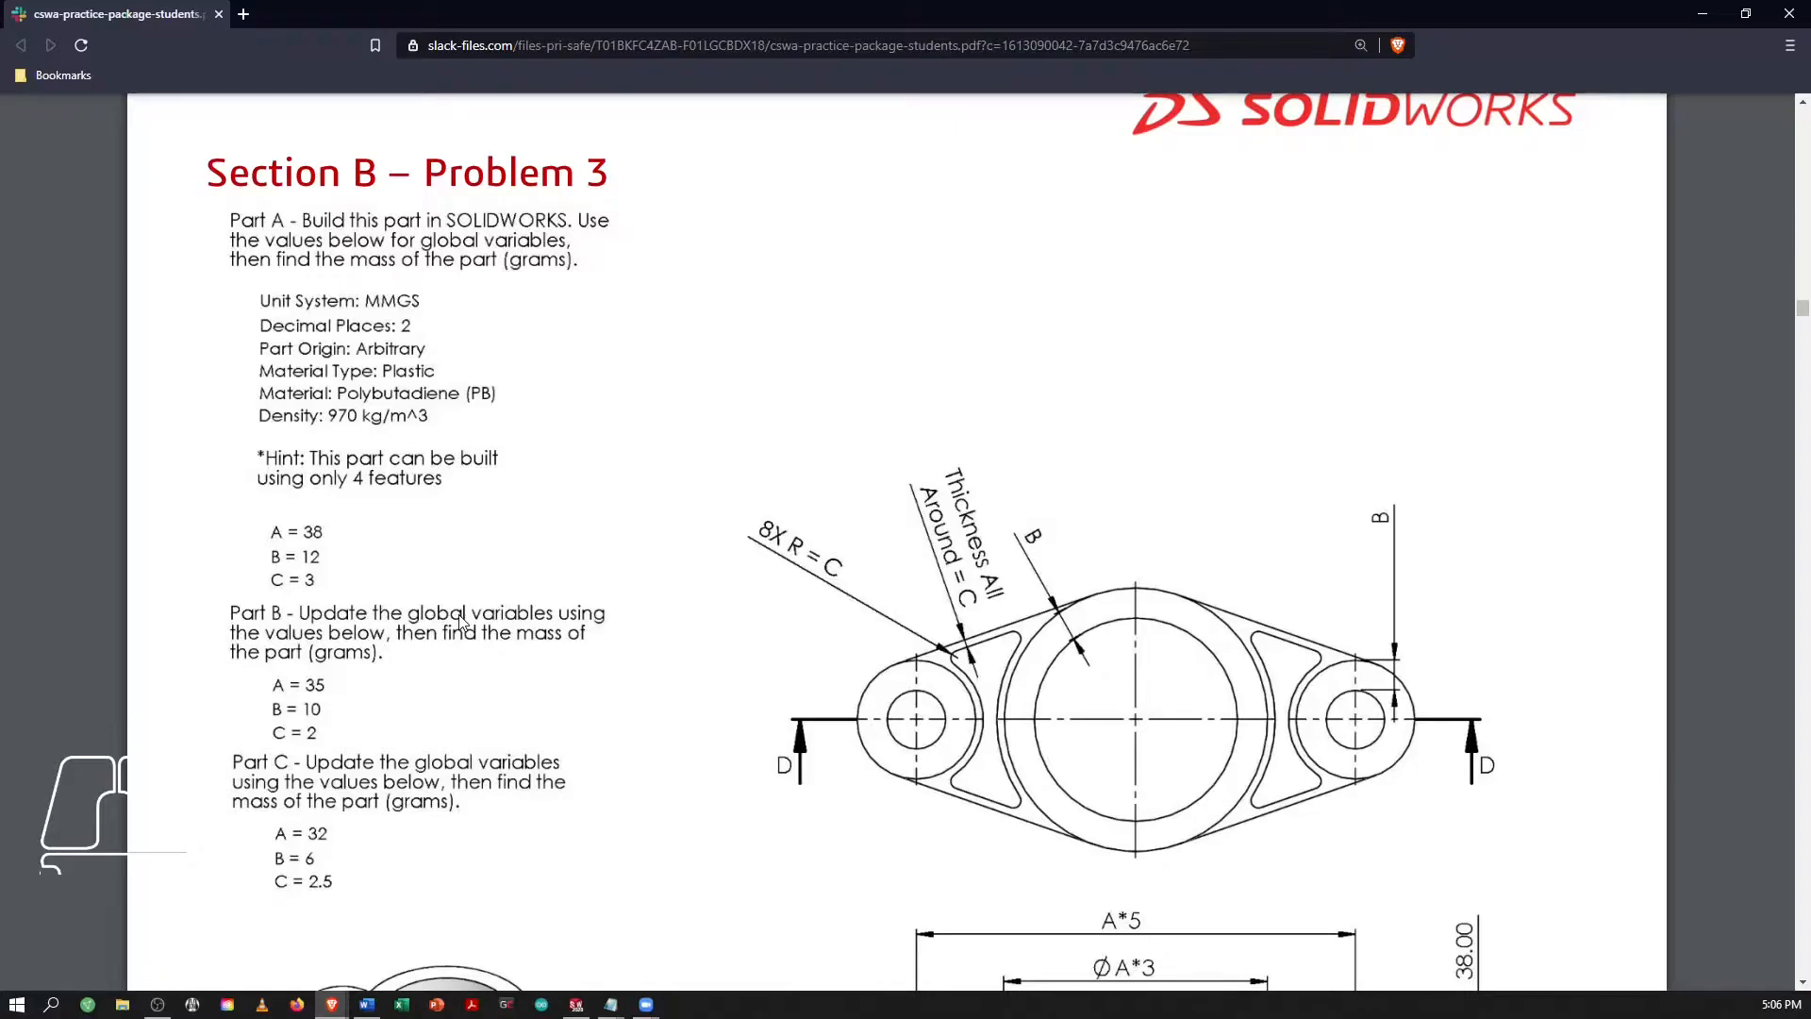
{"action": "scroll", "coordinate": [1118, 623], "scroll_direction": "down", "scroll_amount": 1}
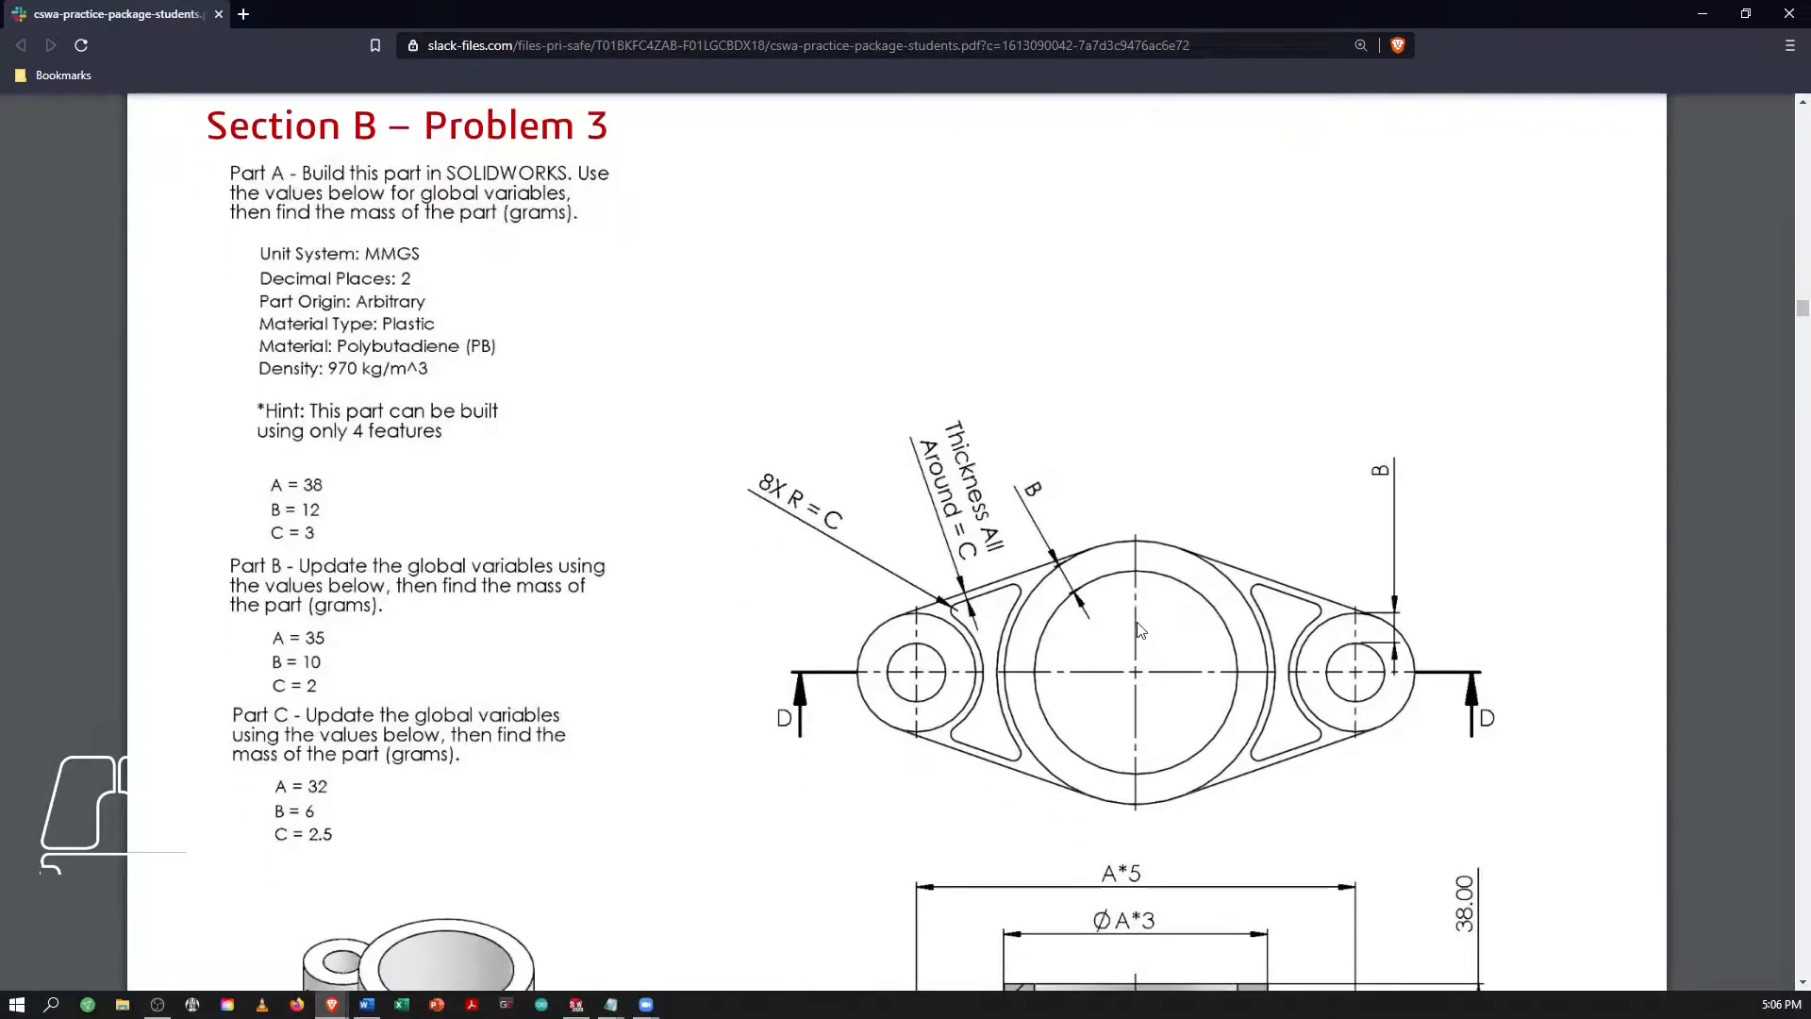
{"action": "scroll", "coordinate": [1114, 630], "scroll_direction": "down", "scroll_amount": 2}
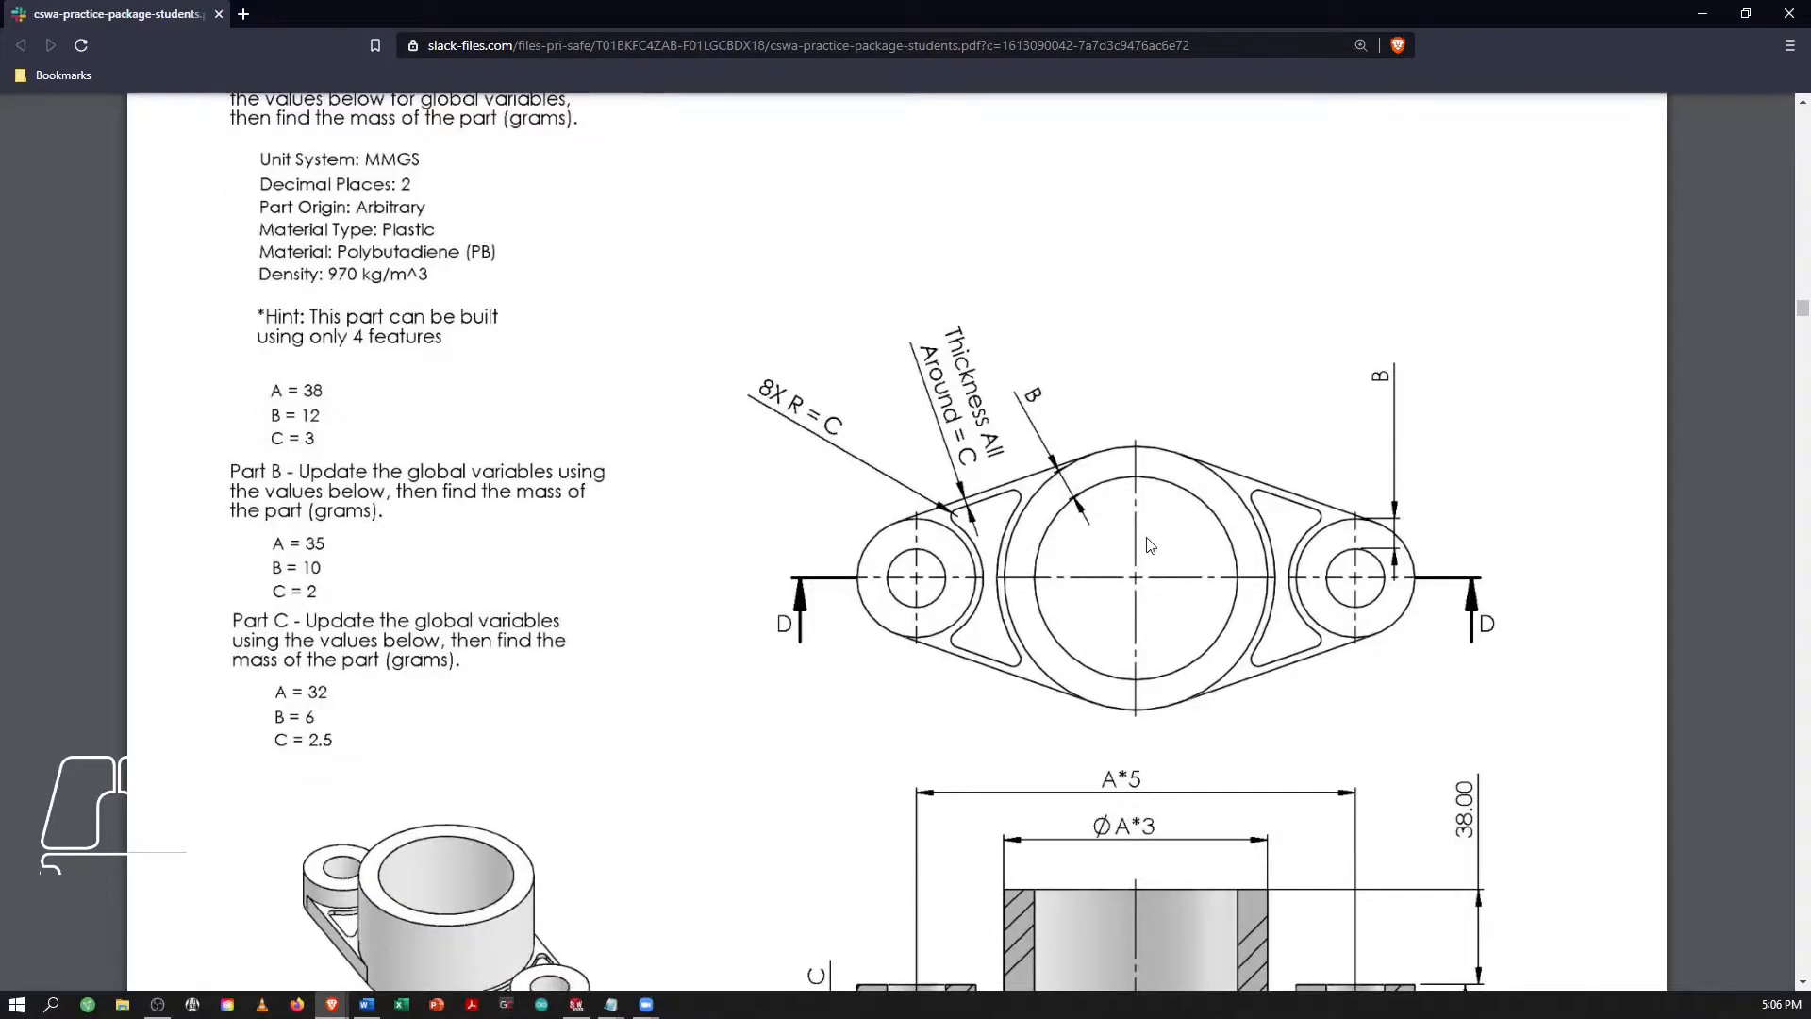
{"action": "scroll", "coordinate": [1231, 634], "scroll_direction": "down", "scroll_amount": 1}
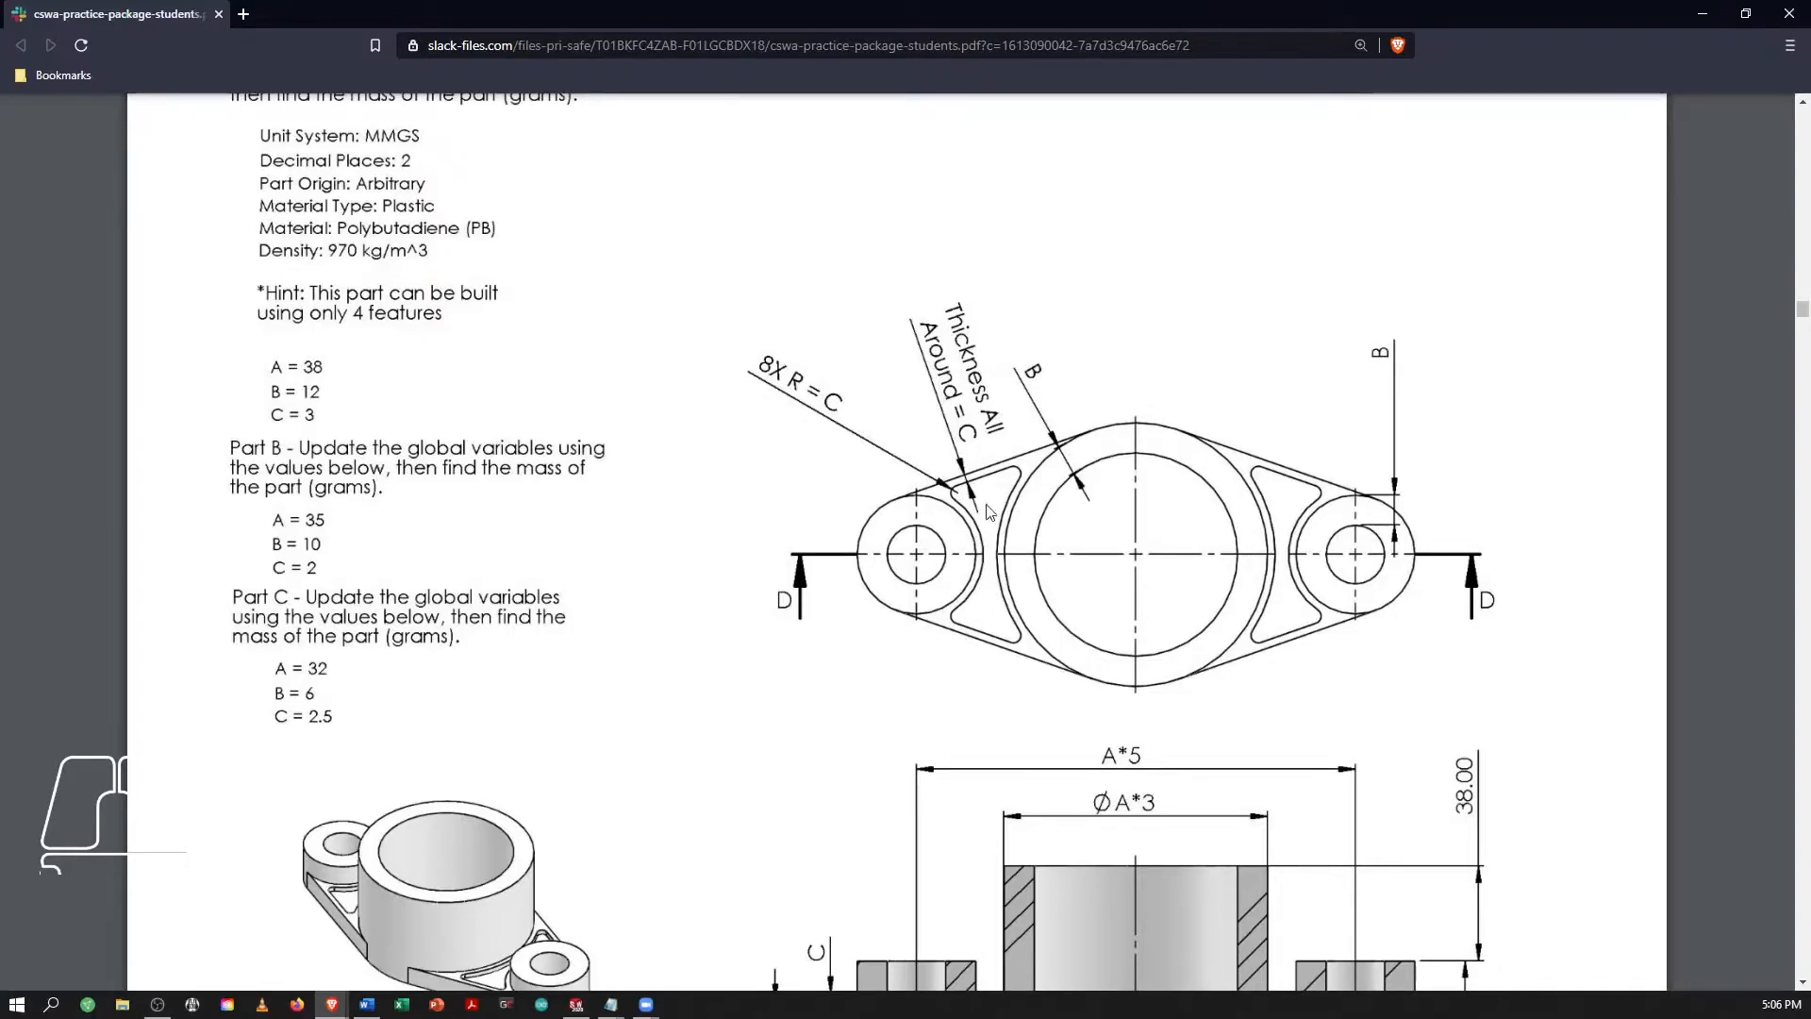
{"action": "scroll", "coordinate": [1175, 511], "scroll_direction": "down", "scroll_amount": 3}
{"action": "scroll", "coordinate": [1035, 806], "scroll_direction": "up", "scroll_amount": 1}
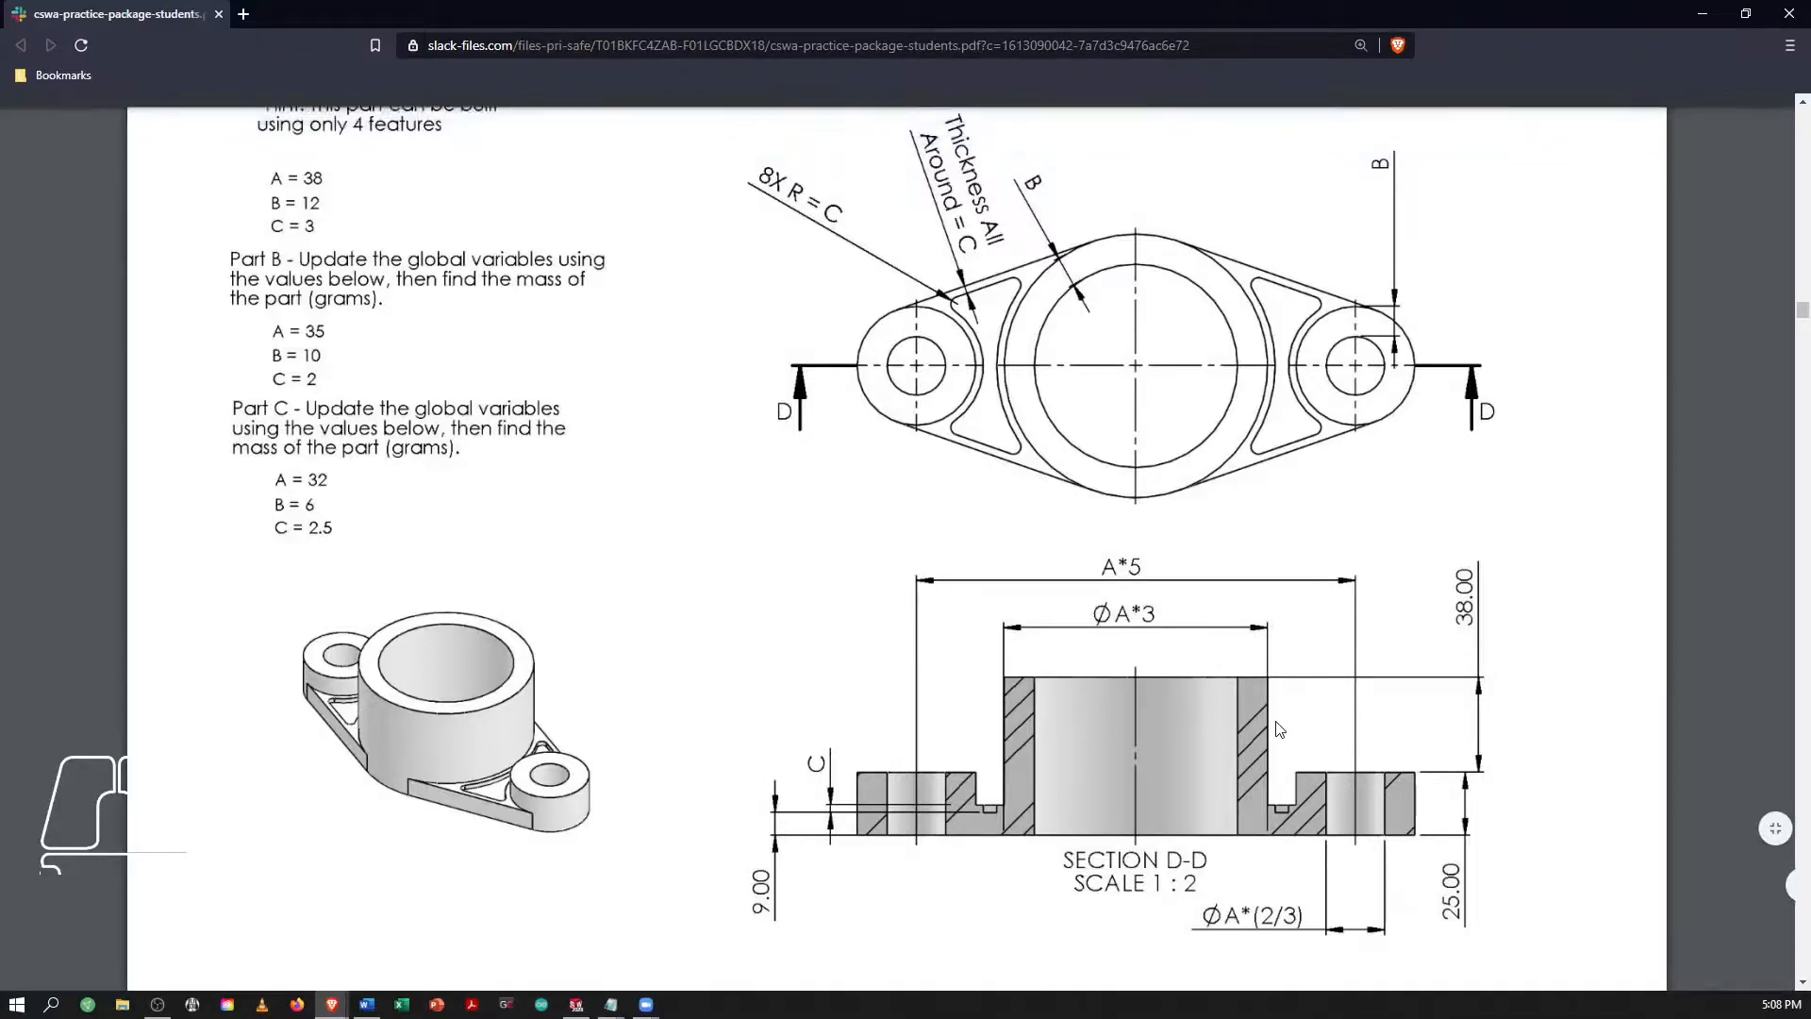
{"action": "scroll", "coordinate": [1281, 686], "scroll_direction": "up", "scroll_amount": 1}
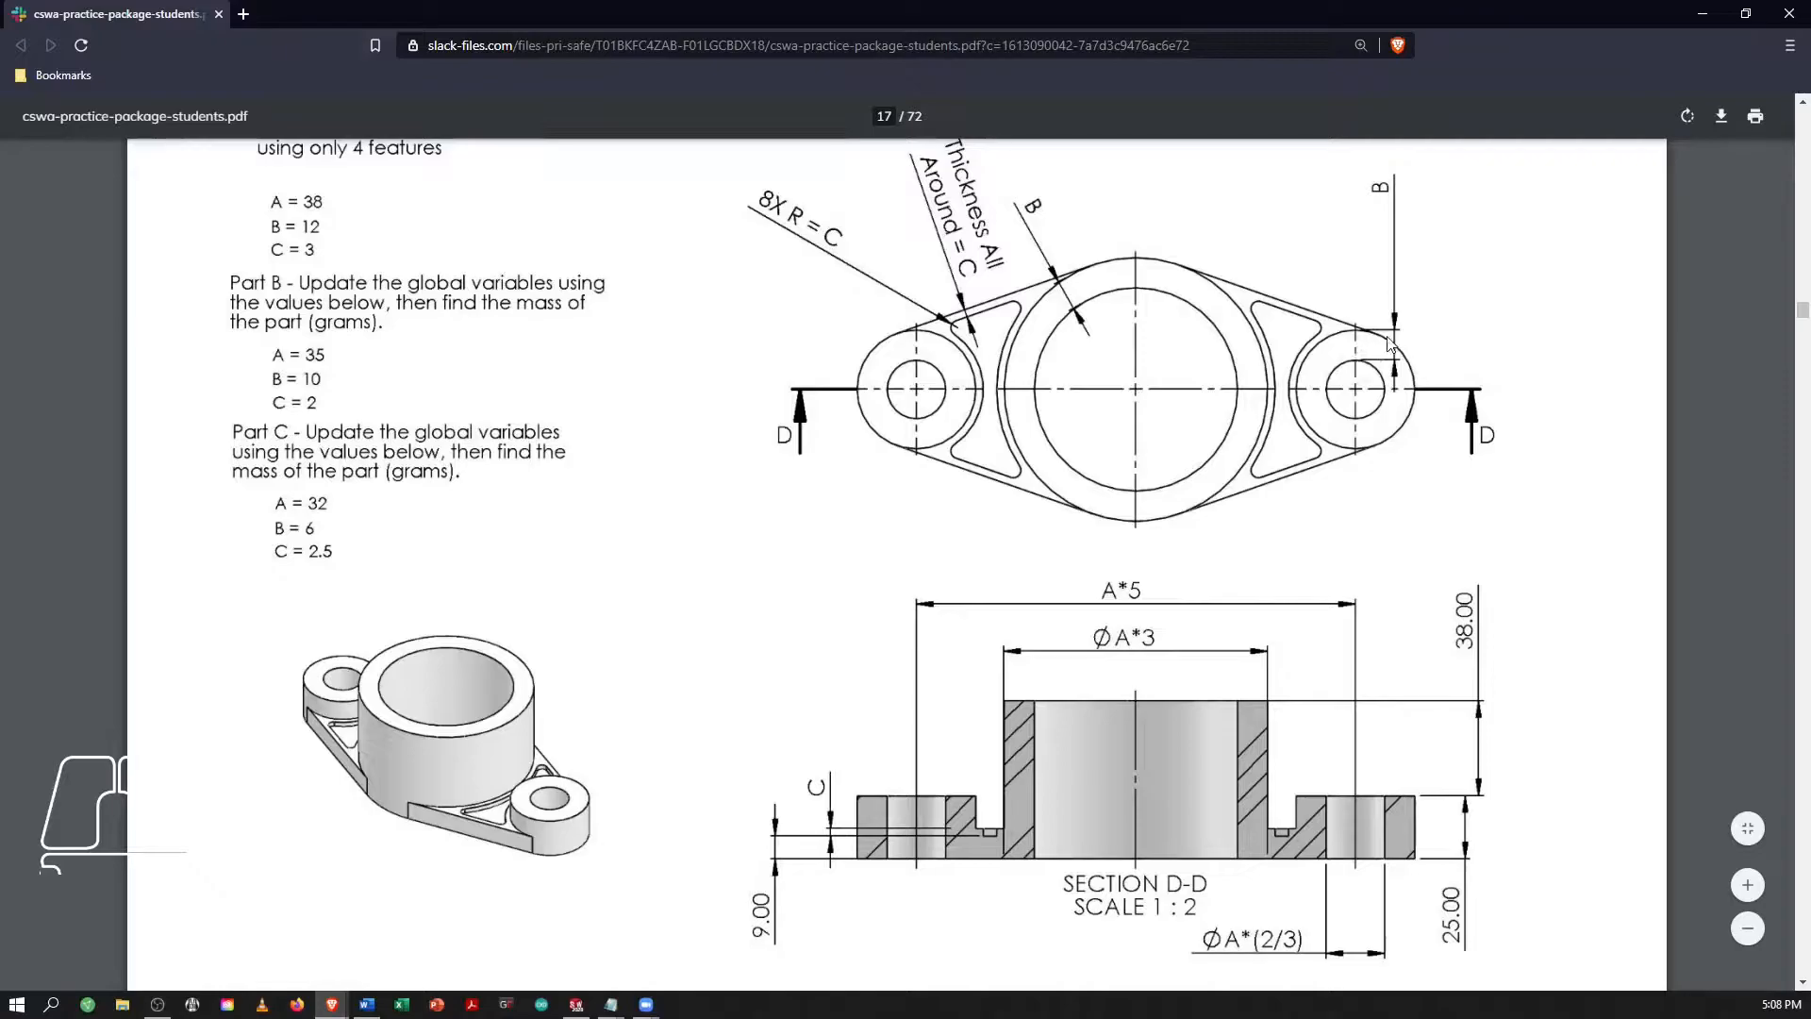
{"action": "scroll", "coordinate": [1085, 392], "scroll_direction": "up", "scroll_amount": 1}
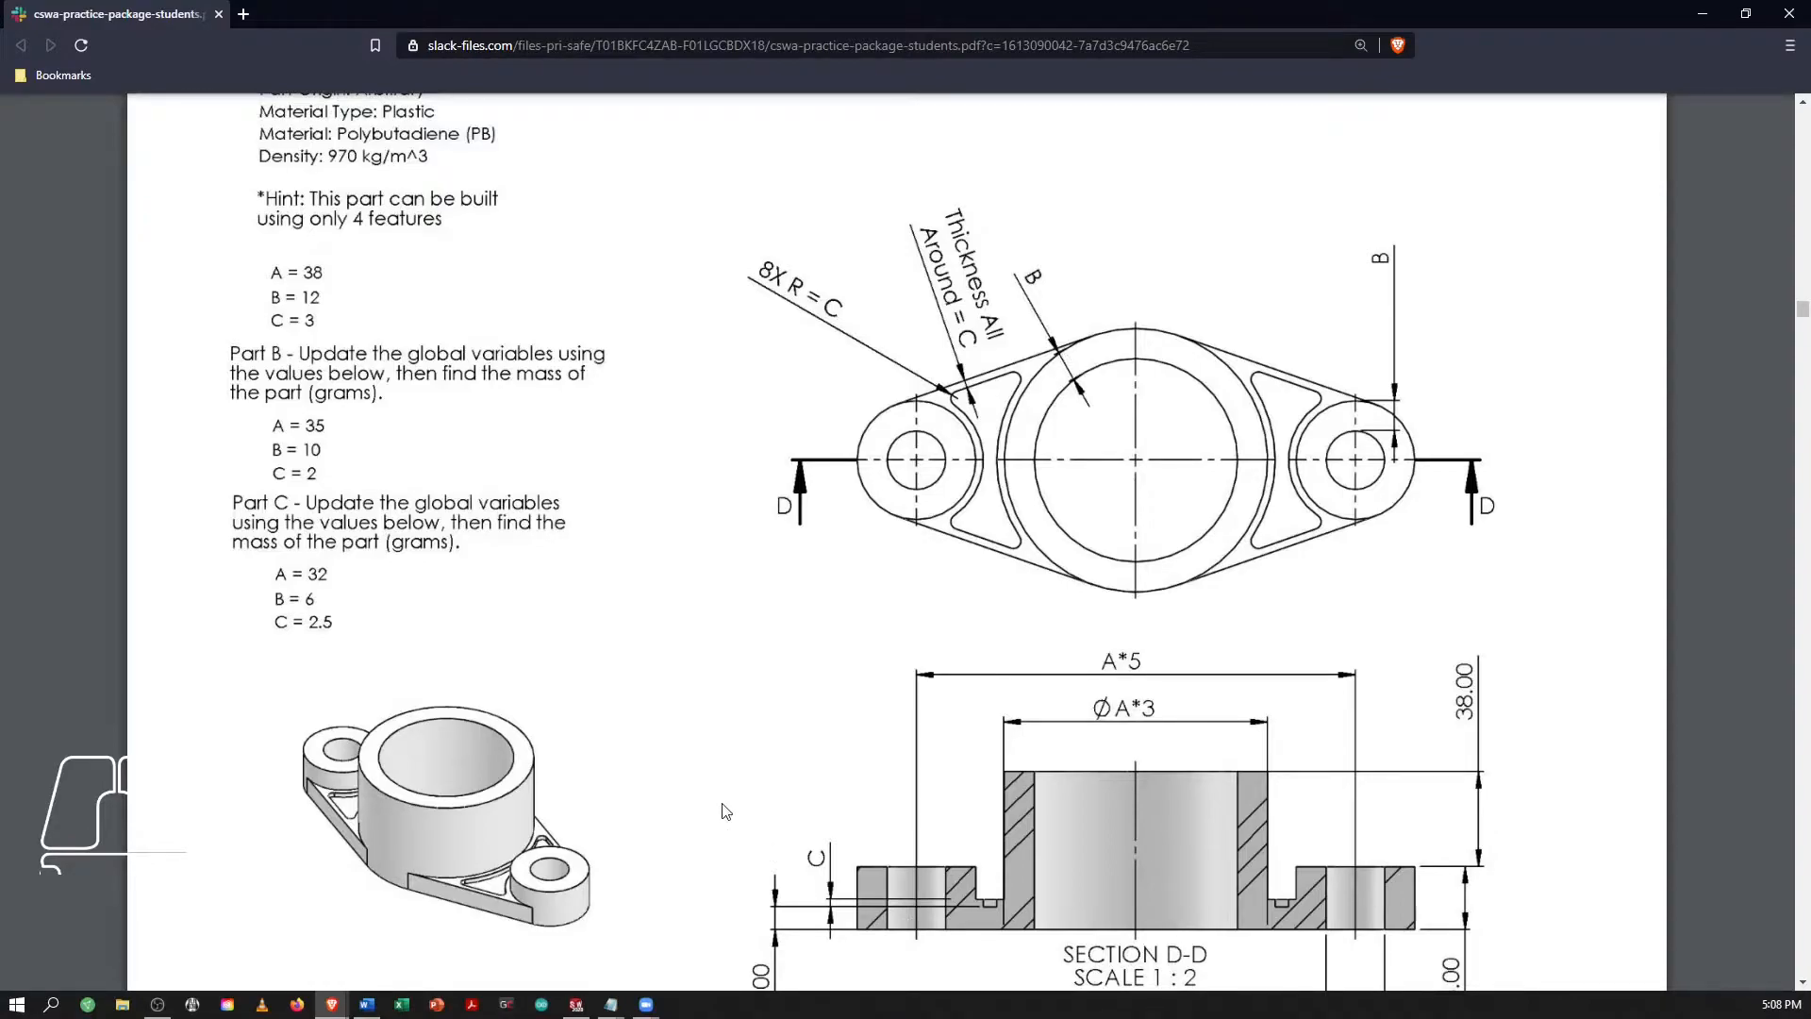
Switch to SOLIDWORKS and create a new part document.
{"action": "left_click", "coordinate": [146, 20]}
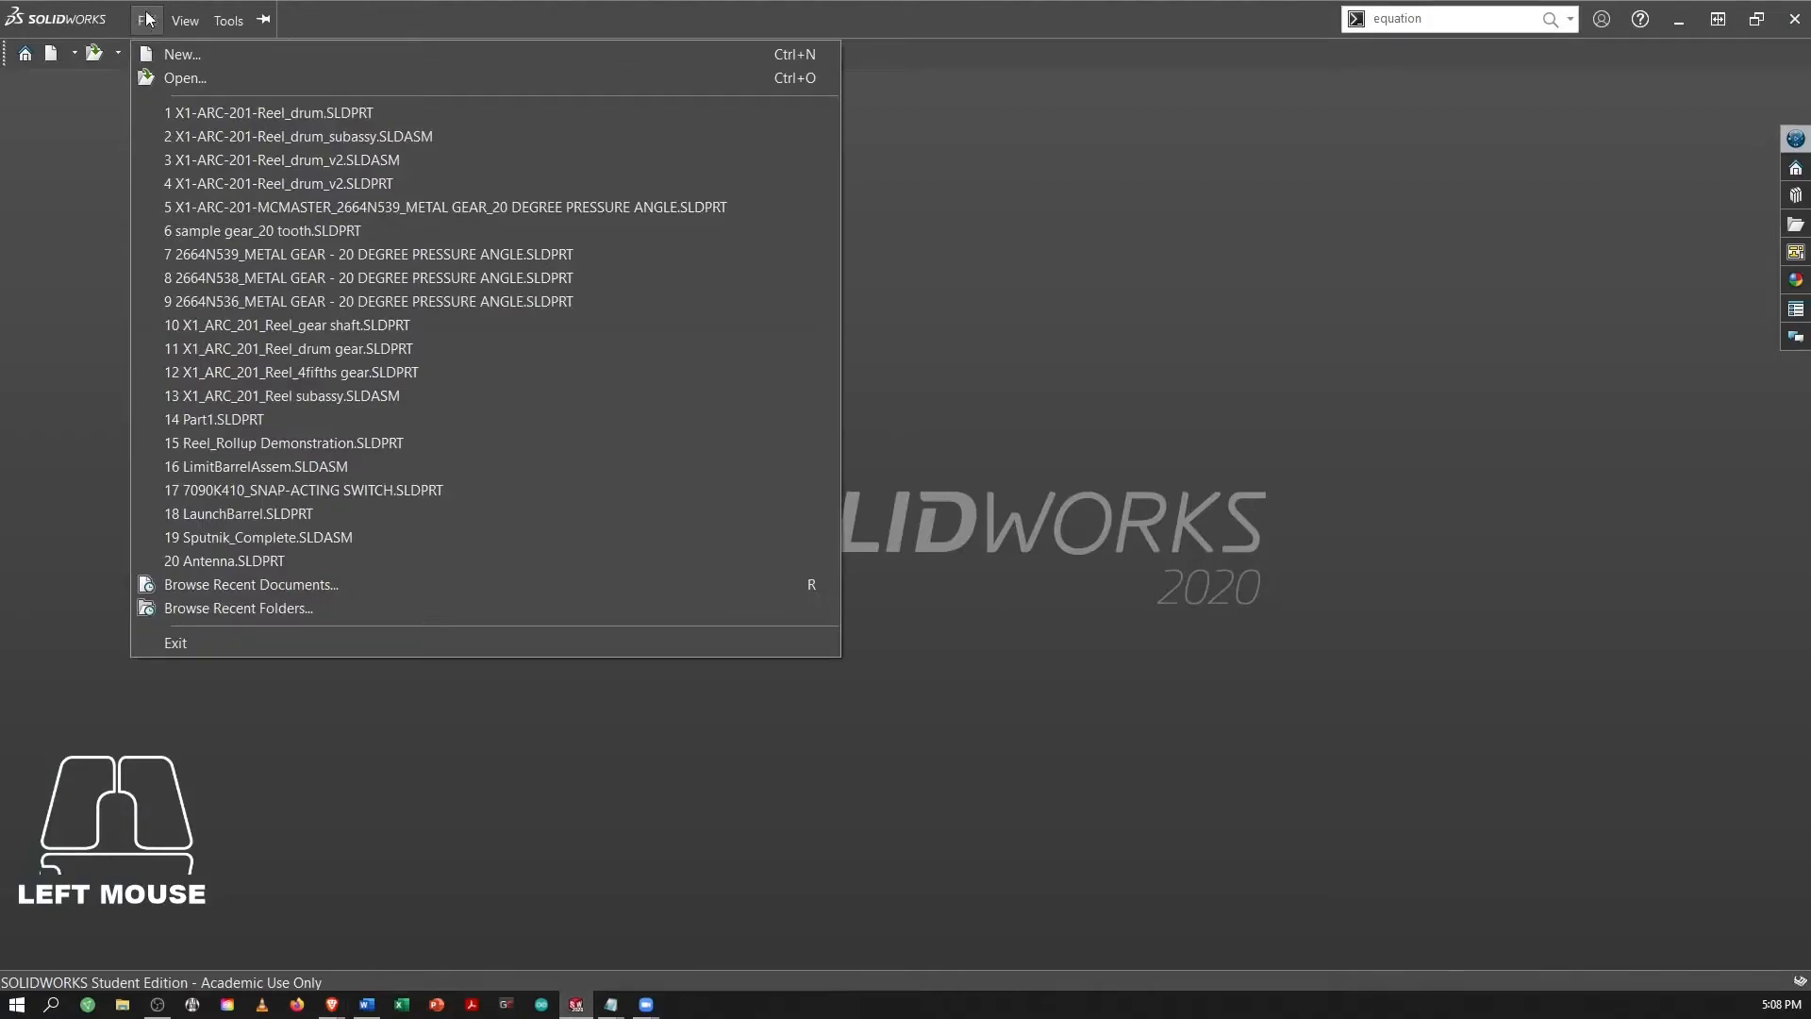
{"action": "left_click", "coordinate": [182, 54]}
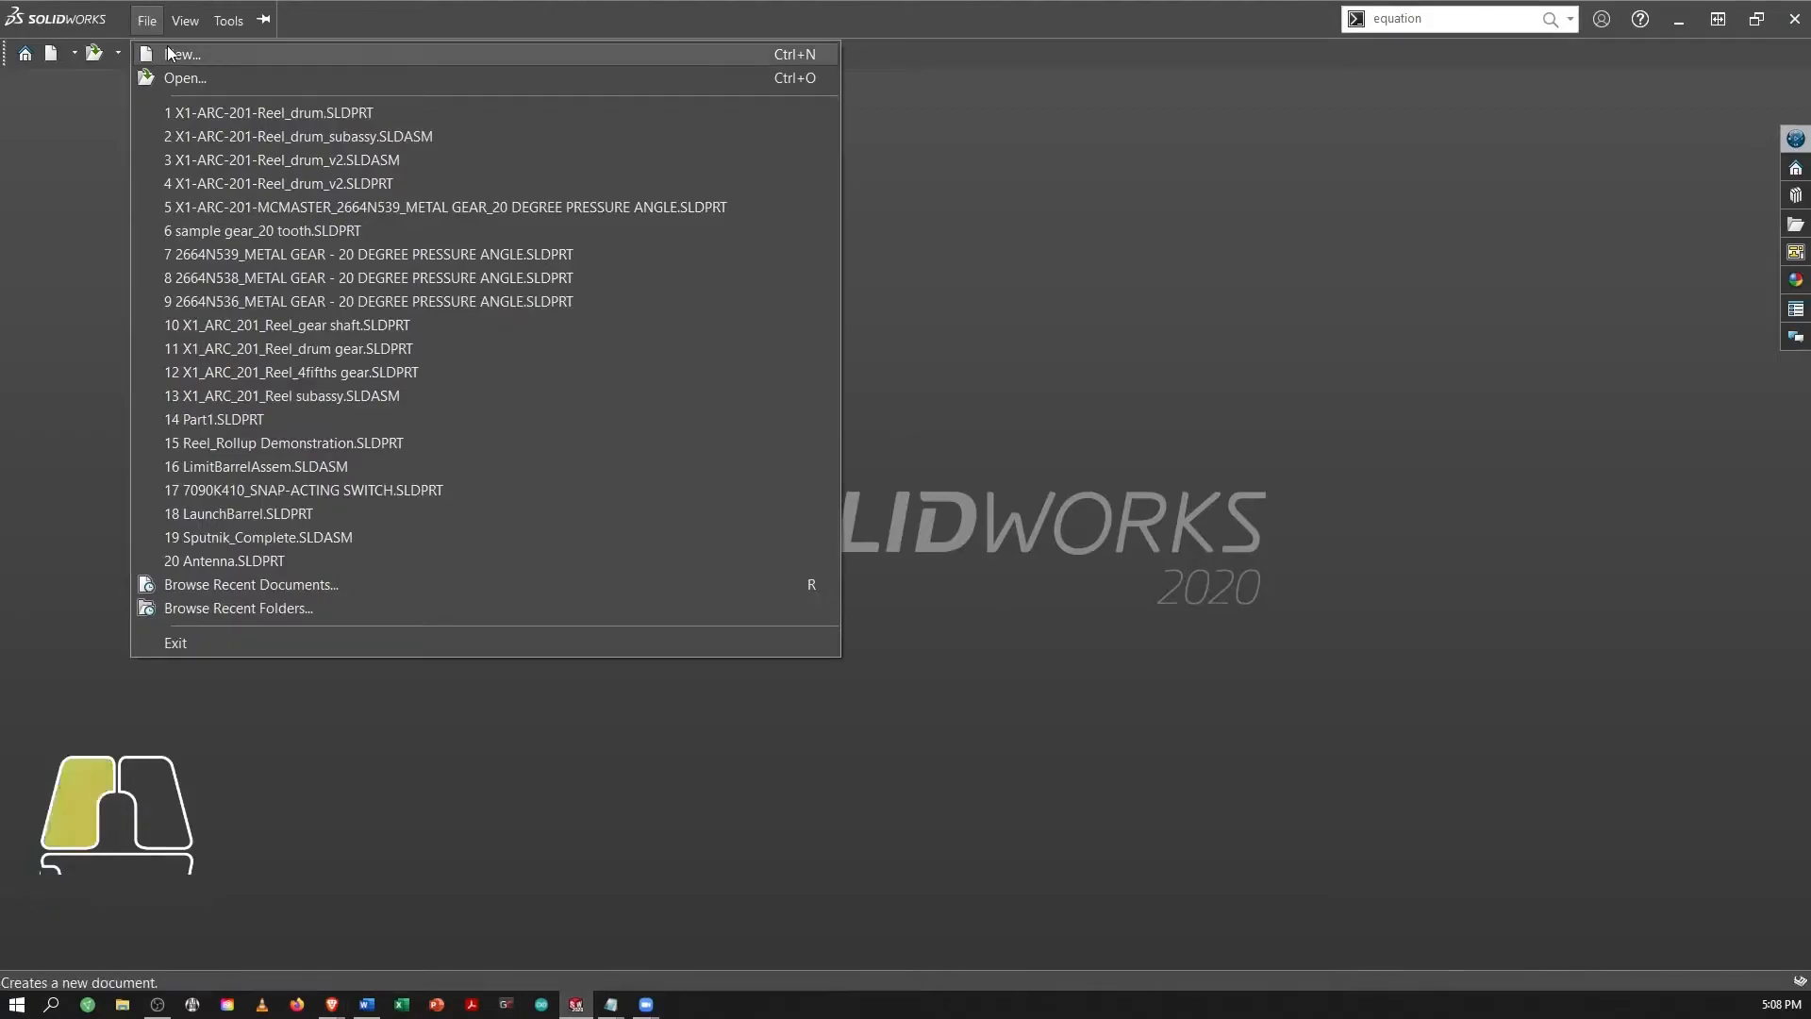
{"action": "left_click", "coordinate": [651, 411]}
{"action": "left_click", "coordinate": [986, 717]}
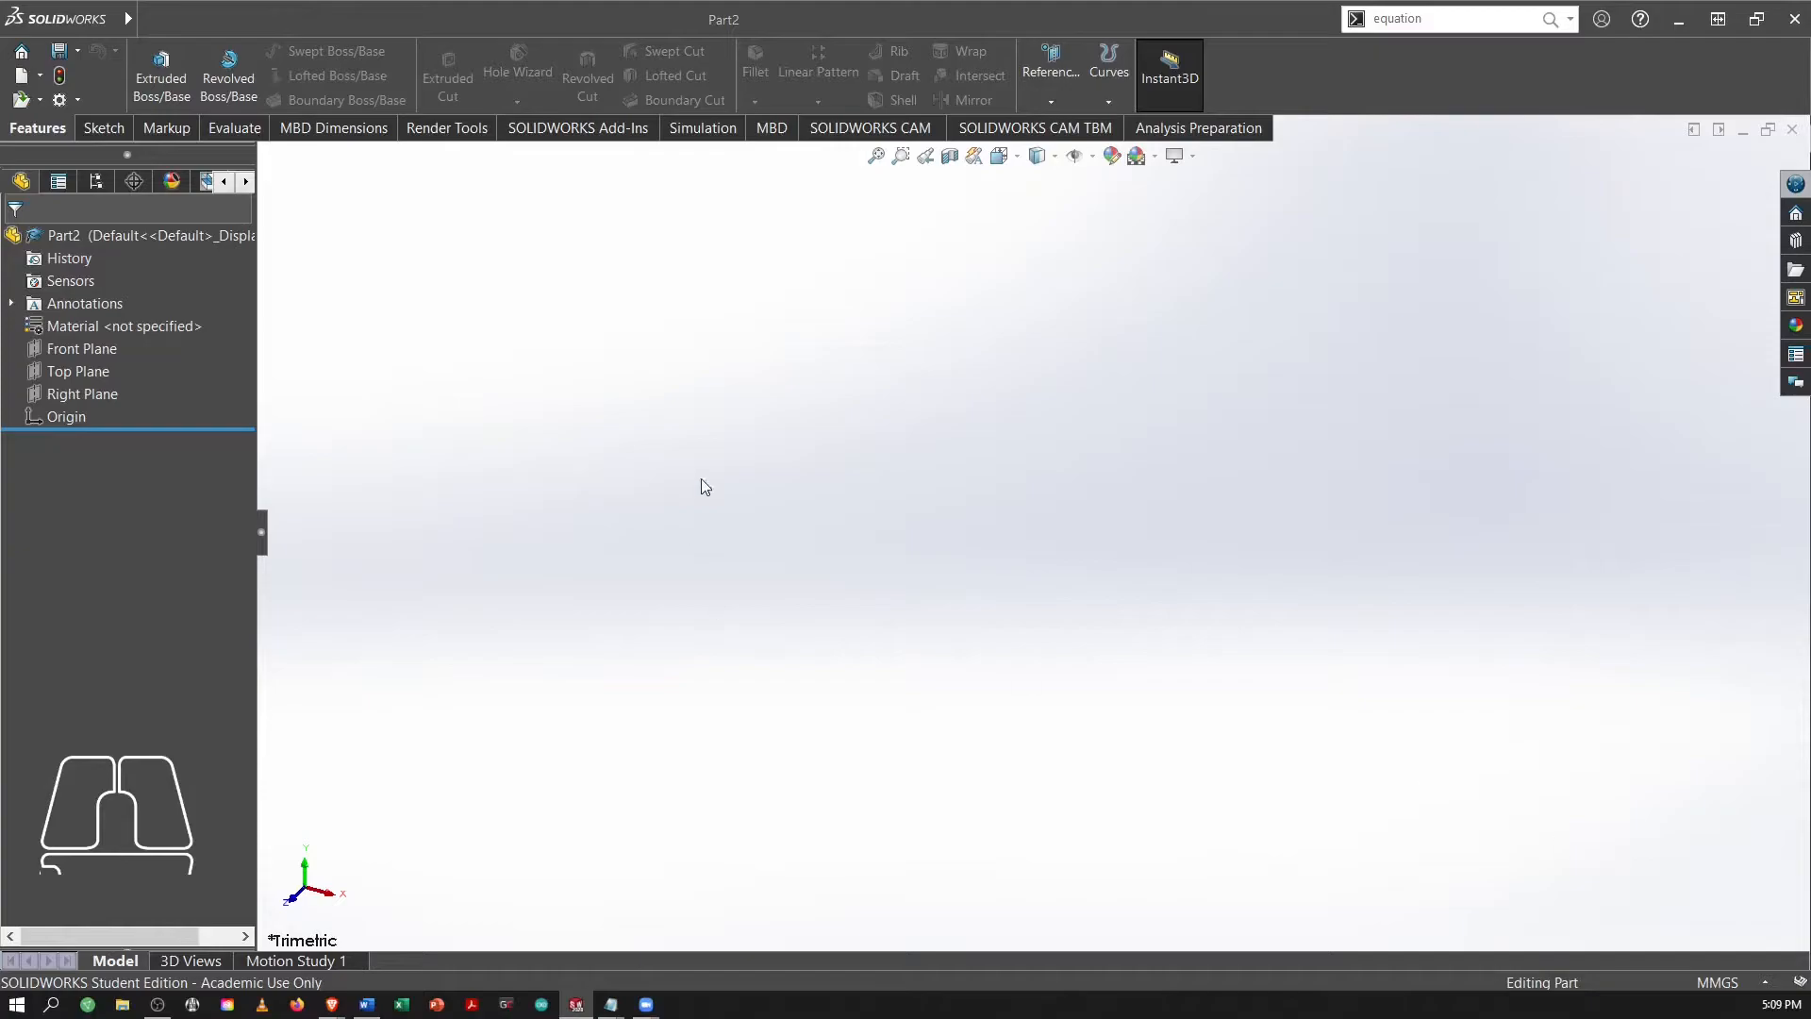
Assign the Polybutadiene (PB) plastic from the SOLIDWORKS Materials library to the part.
{"action": "left_click", "coordinate": [75, 325]}
{"action": "right_click", "coordinate": [108, 324]}
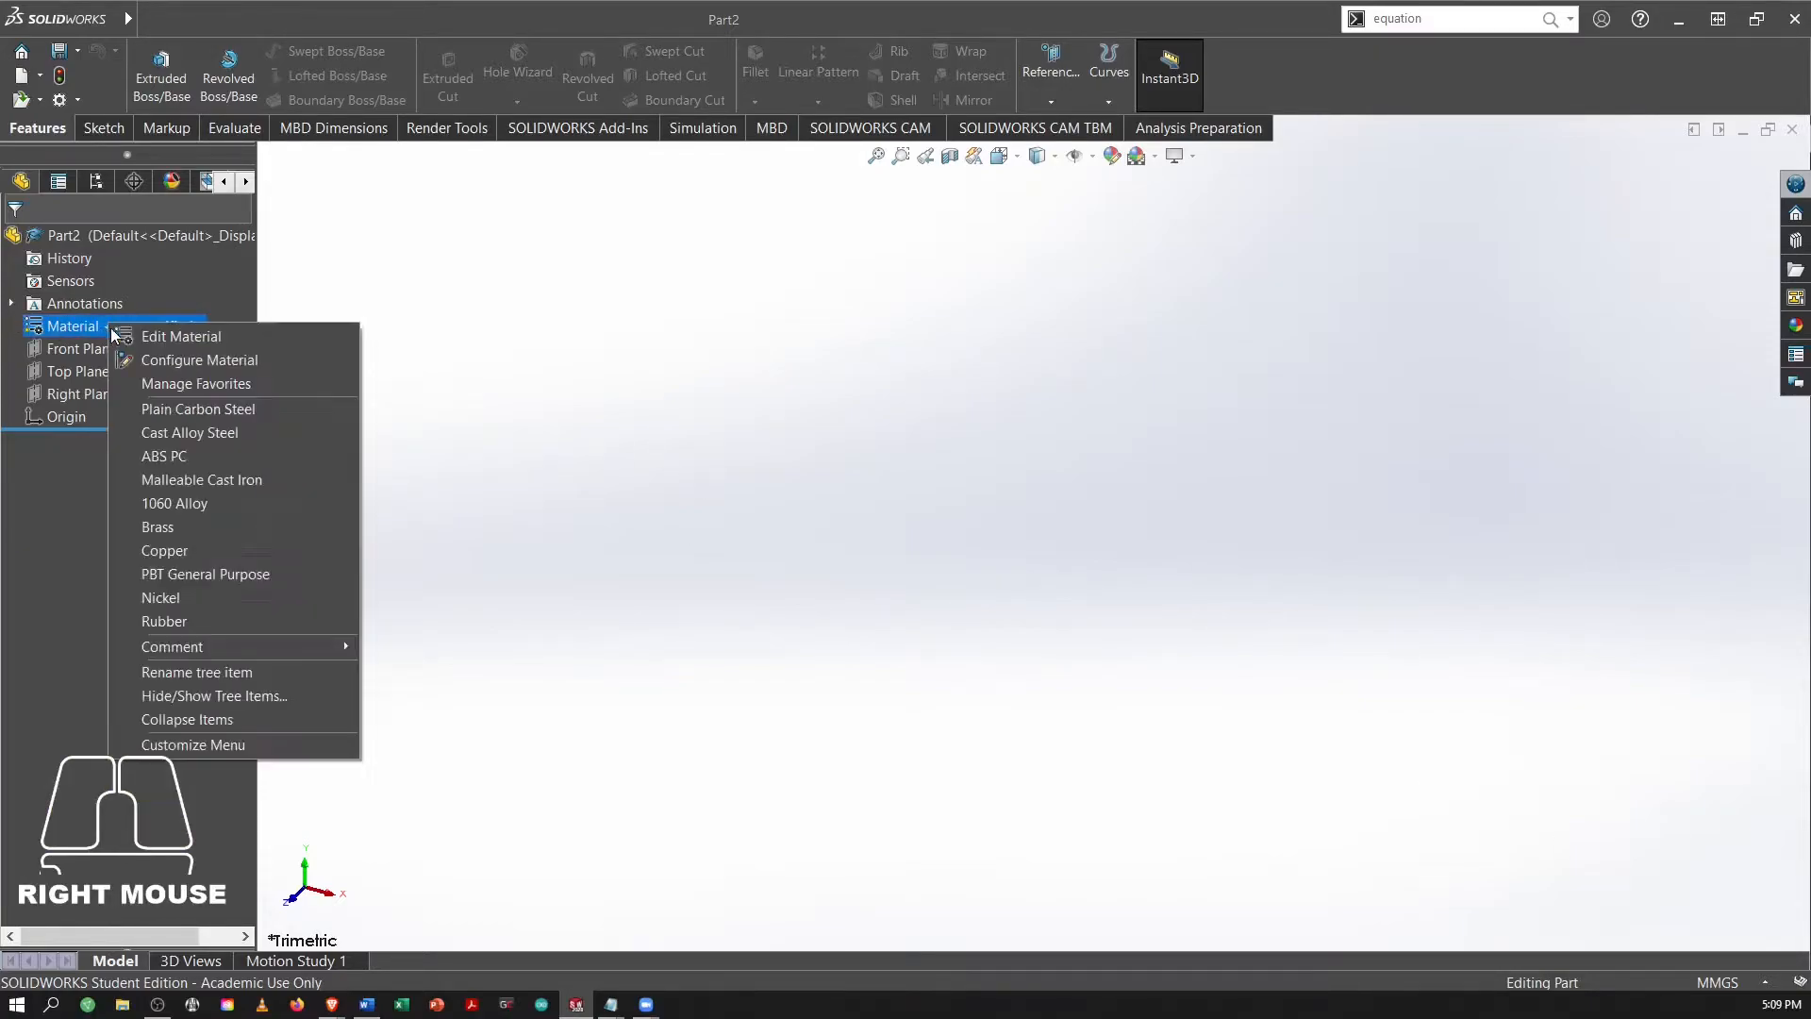
{"action": "left_click", "coordinate": [193, 335]}
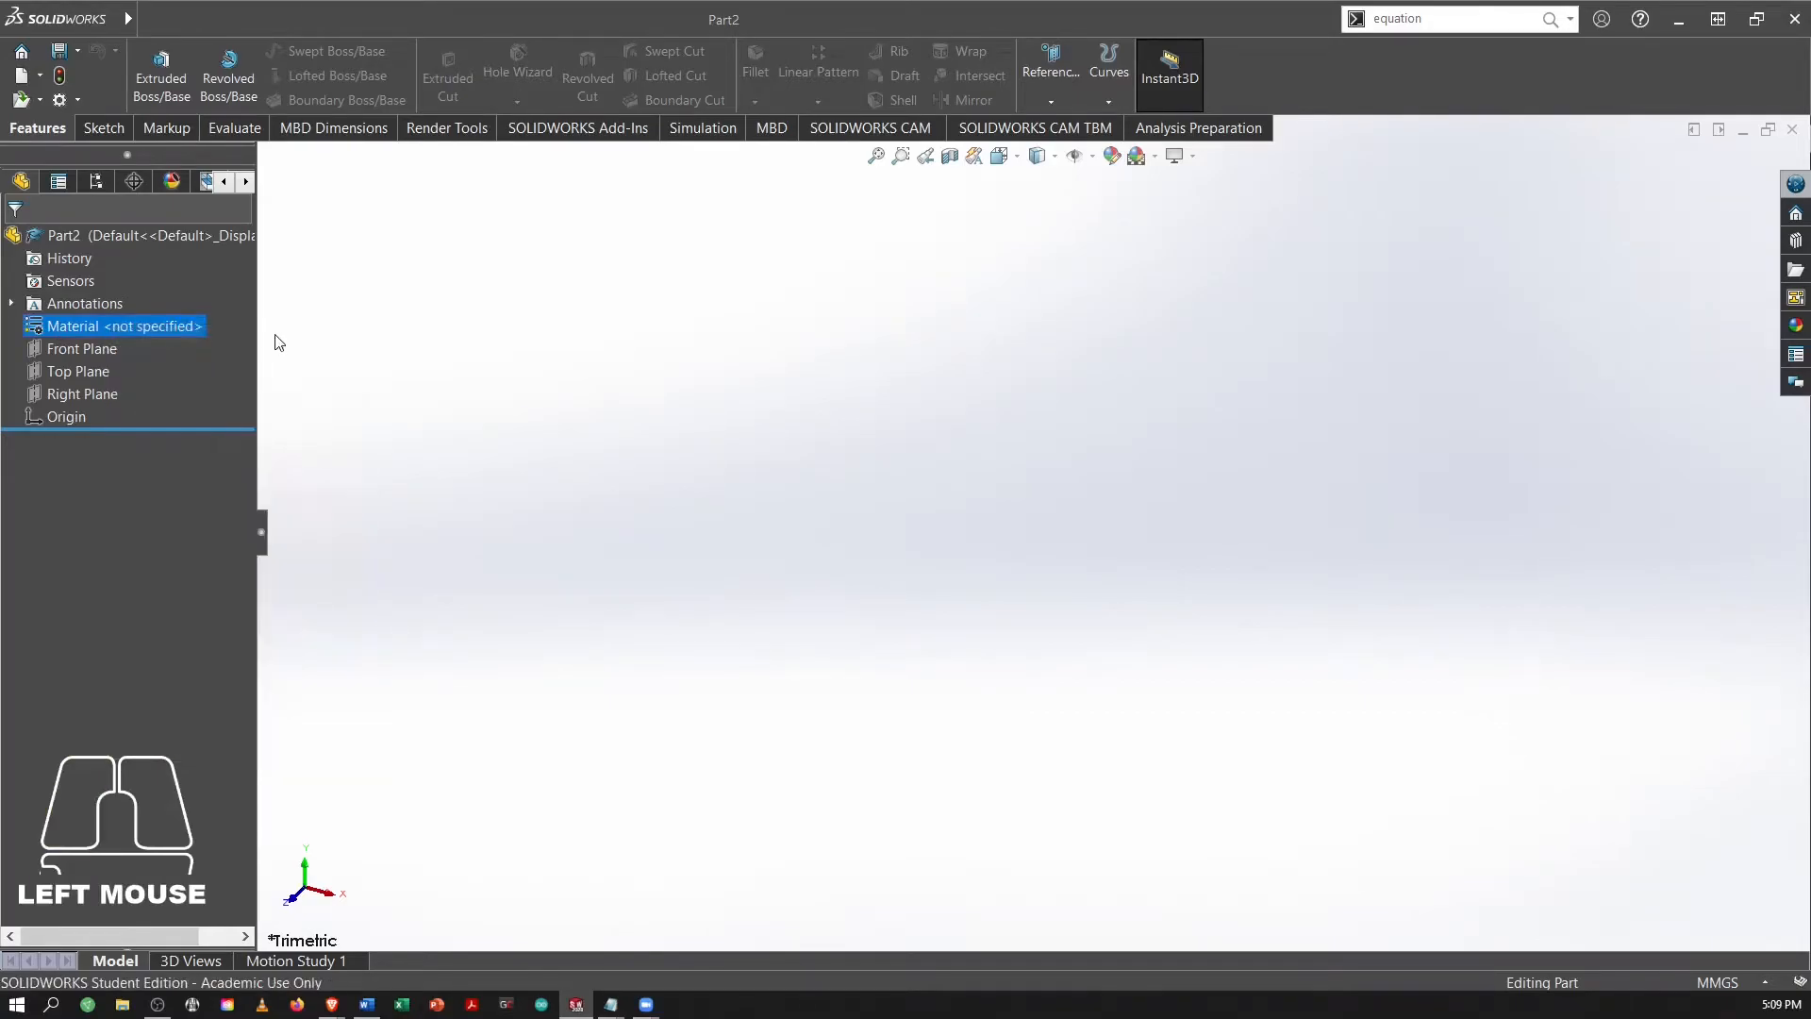
{"action": "left_click", "coordinate": [558, 179]}
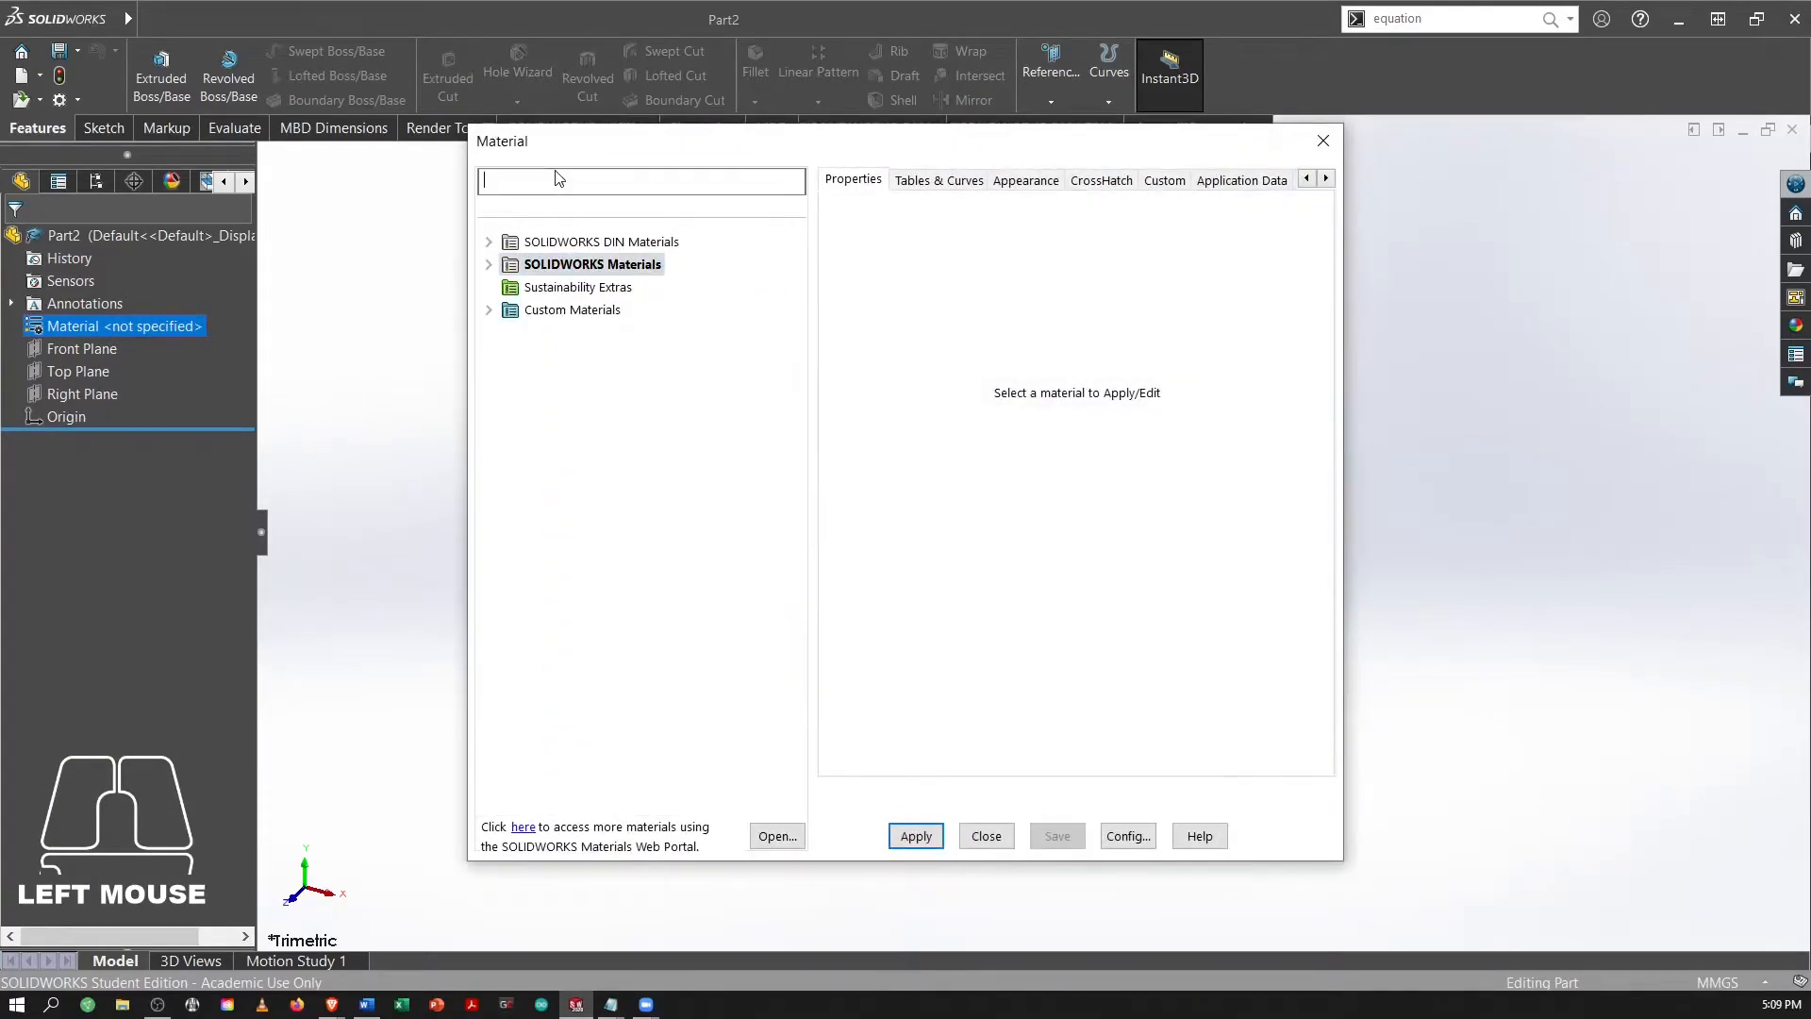
{"action": "type", "text": "polybu"}
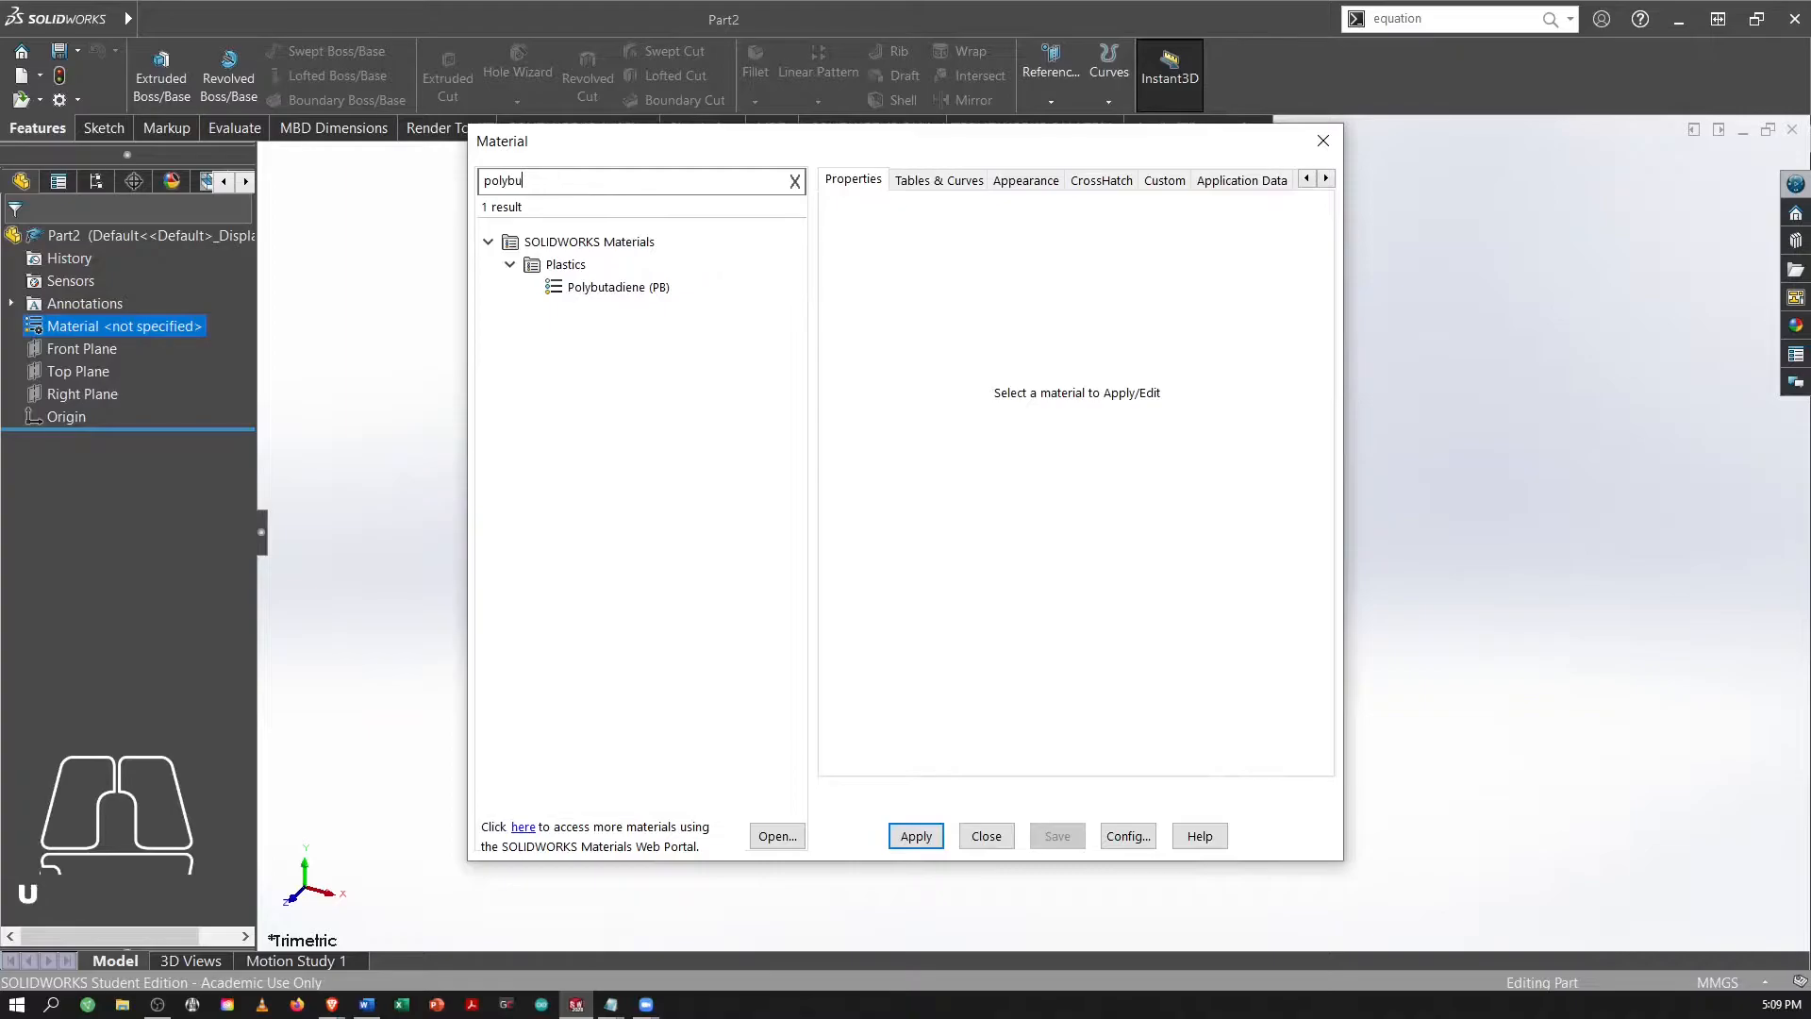
{"action": "left_click", "coordinate": [649, 287]}
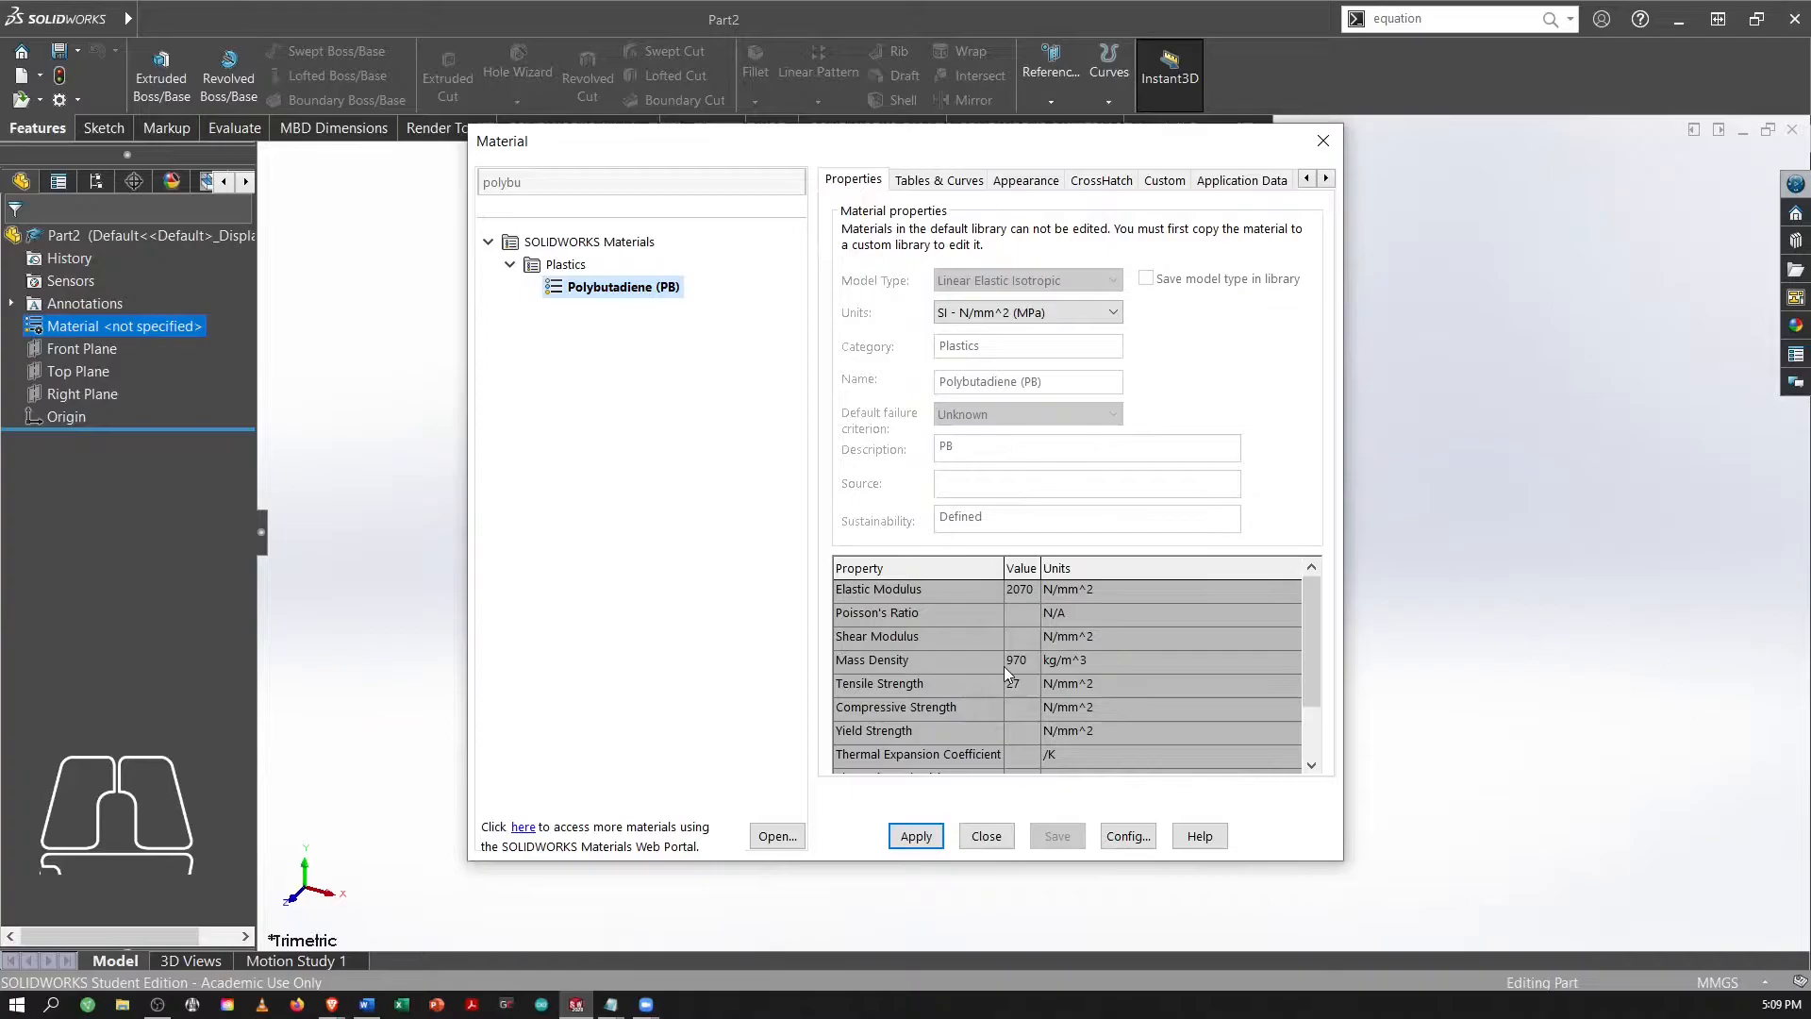
{"action": "left_click", "coordinate": [919, 838]}
{"action": "left_click", "coordinate": [987, 836]}
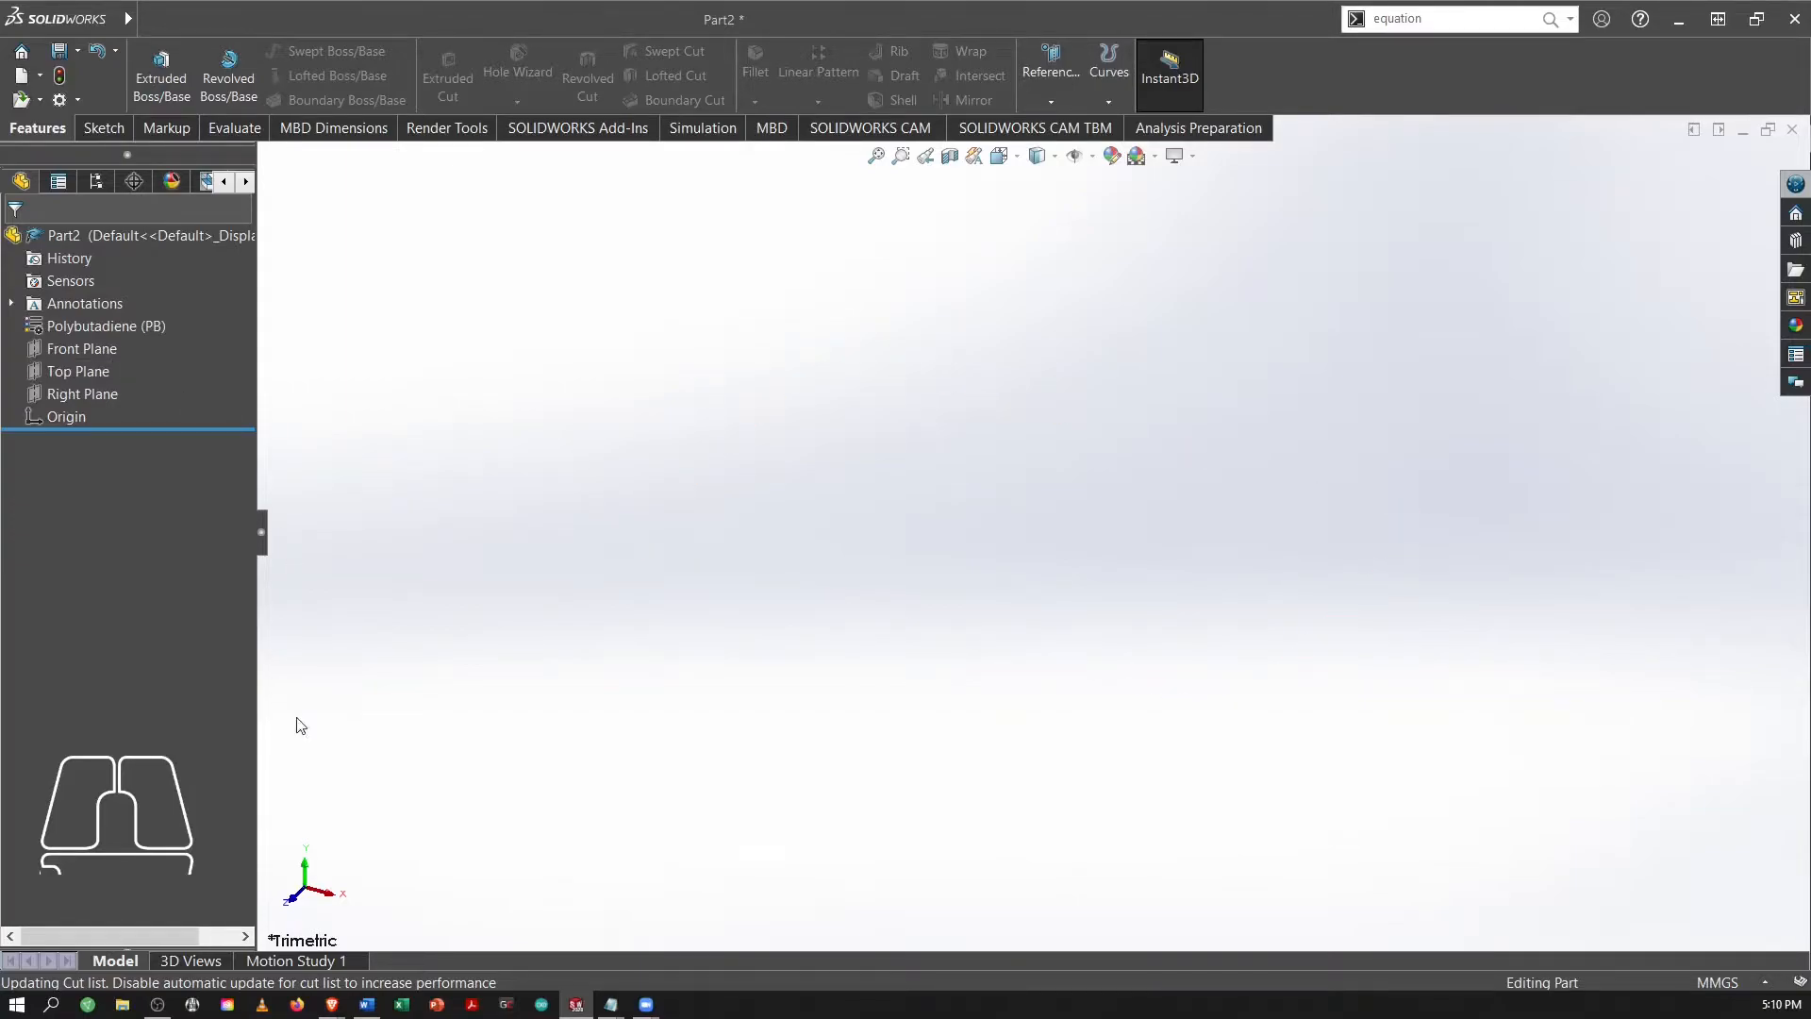
Start a sketch on the Top Plane and draw two concentric circles at the origin, radii about 78 mm and 50 mm.
{"action": "key", "text": "alt+Tab"}
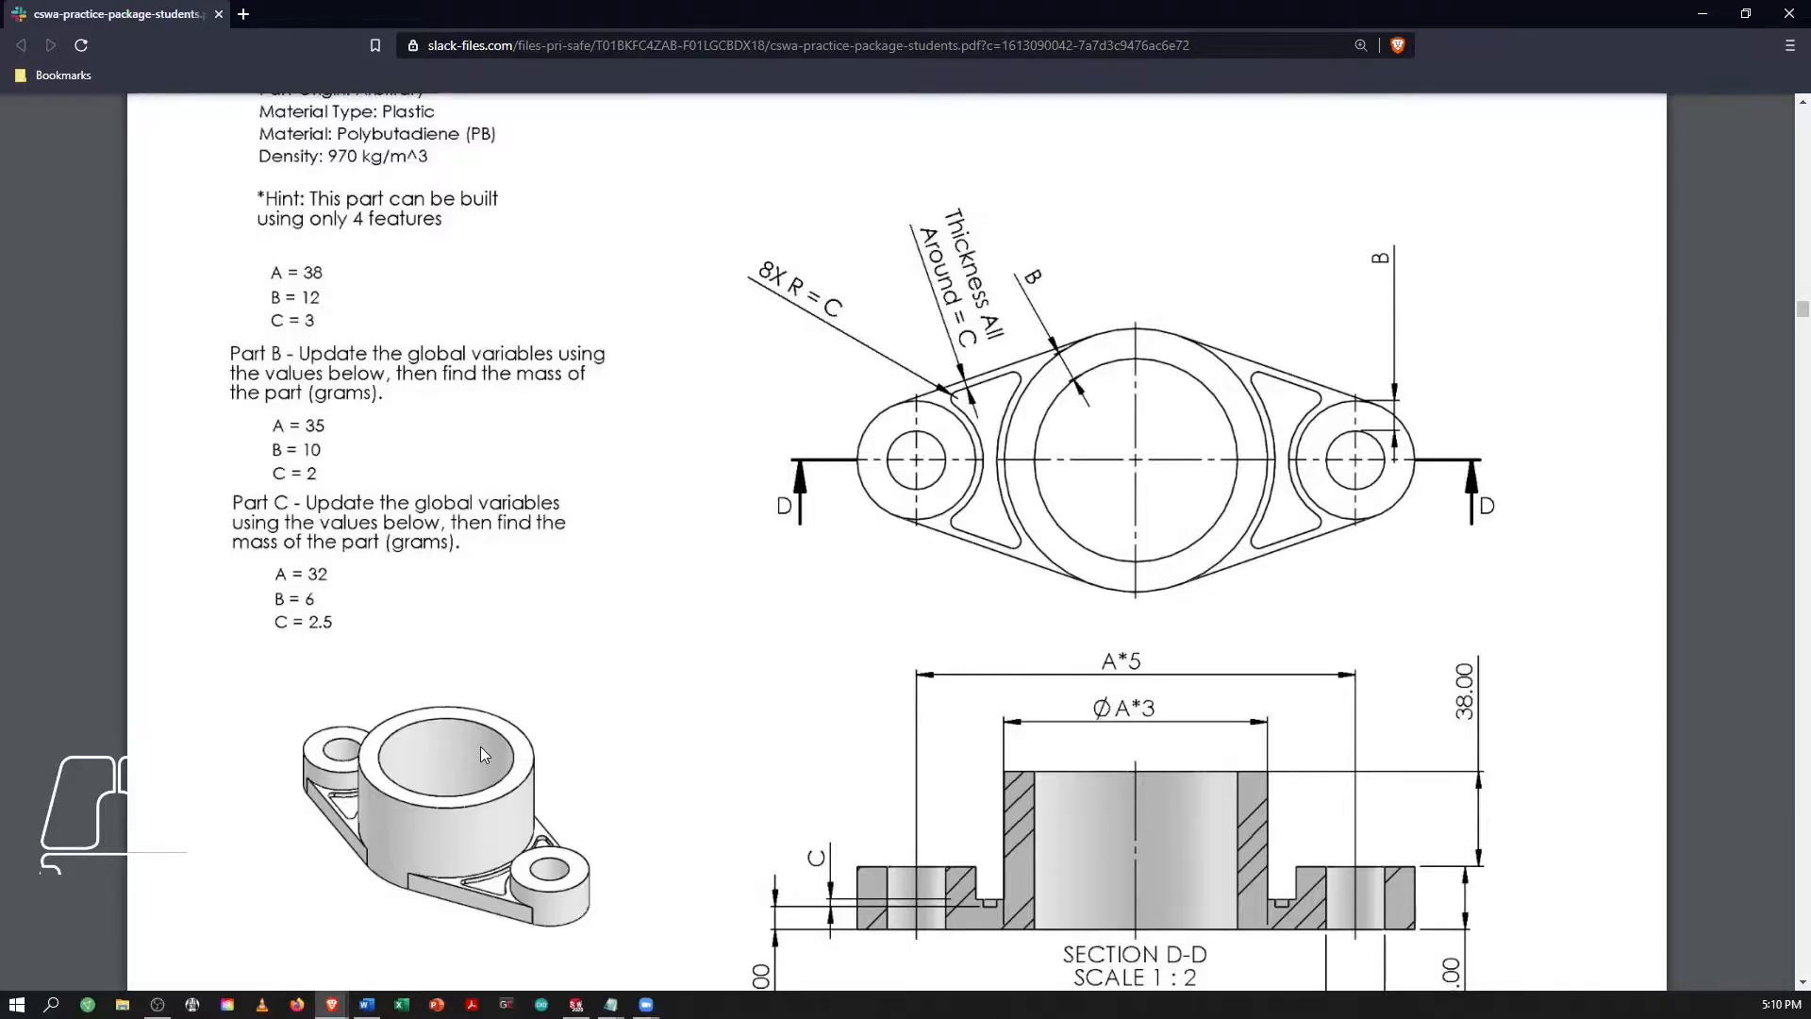
{"action": "key", "text": "alt+Tab"}
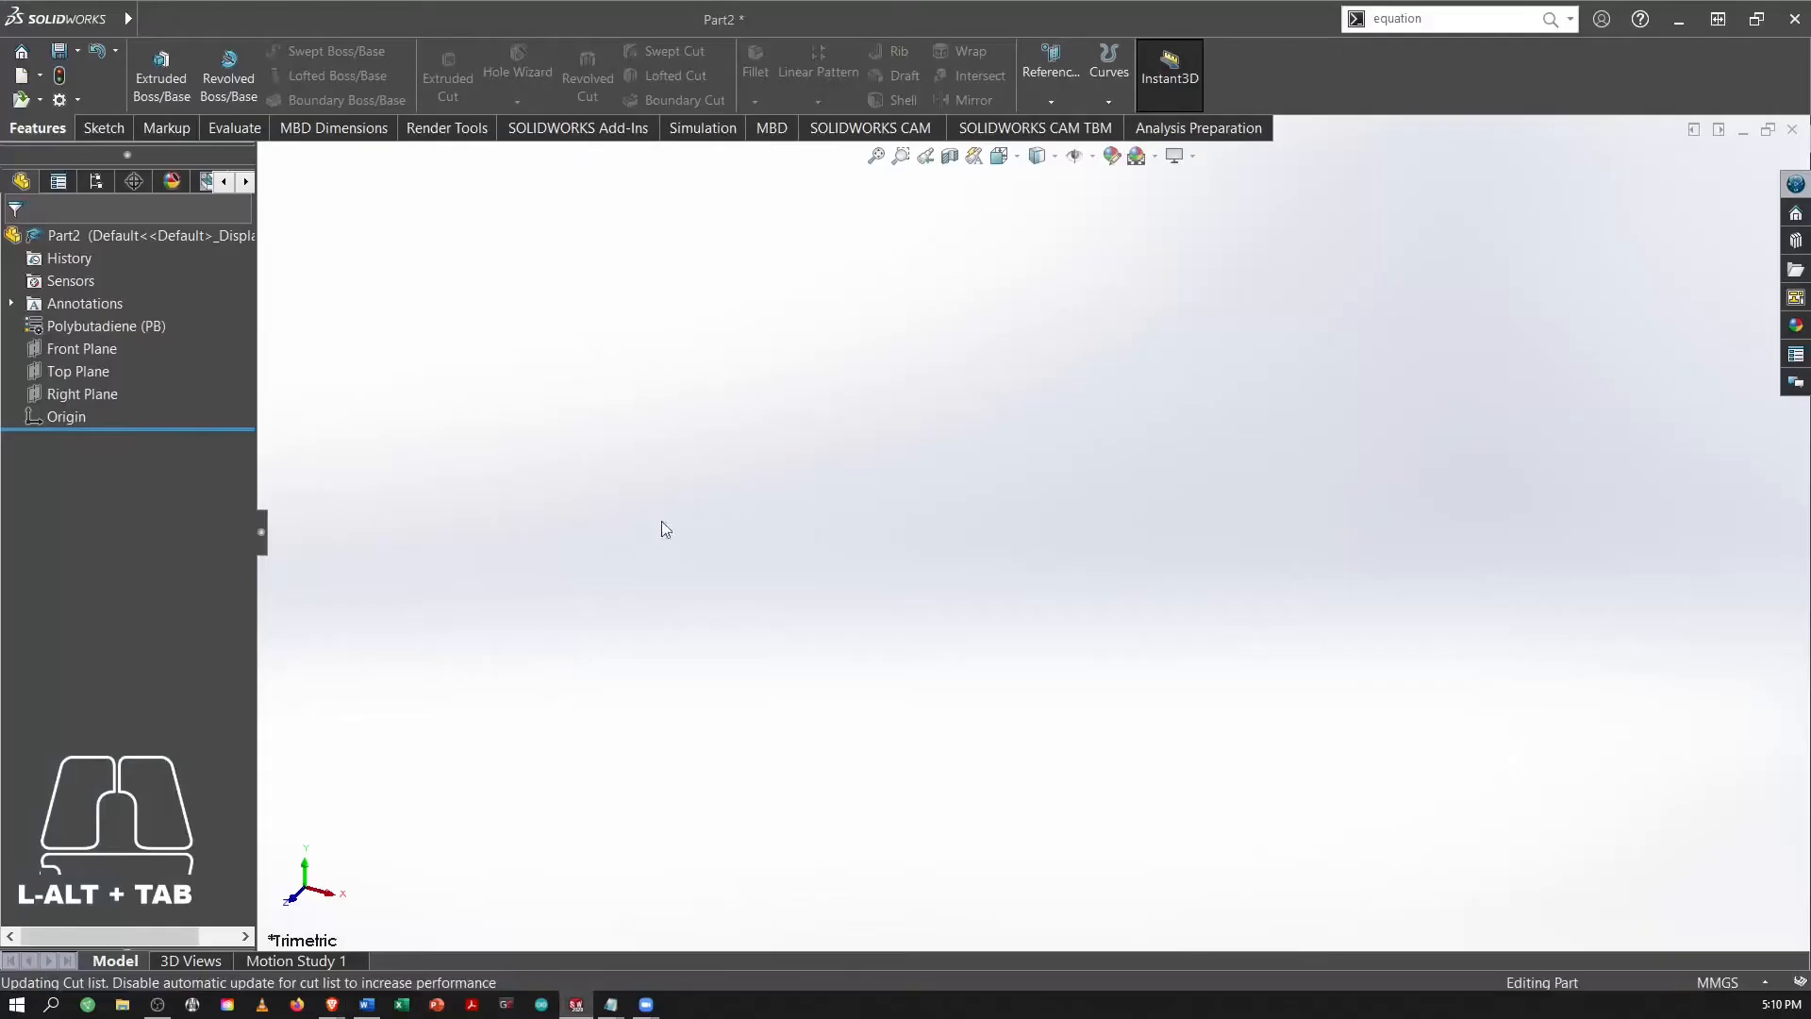
{"action": "left_click", "coordinate": [65, 372]}
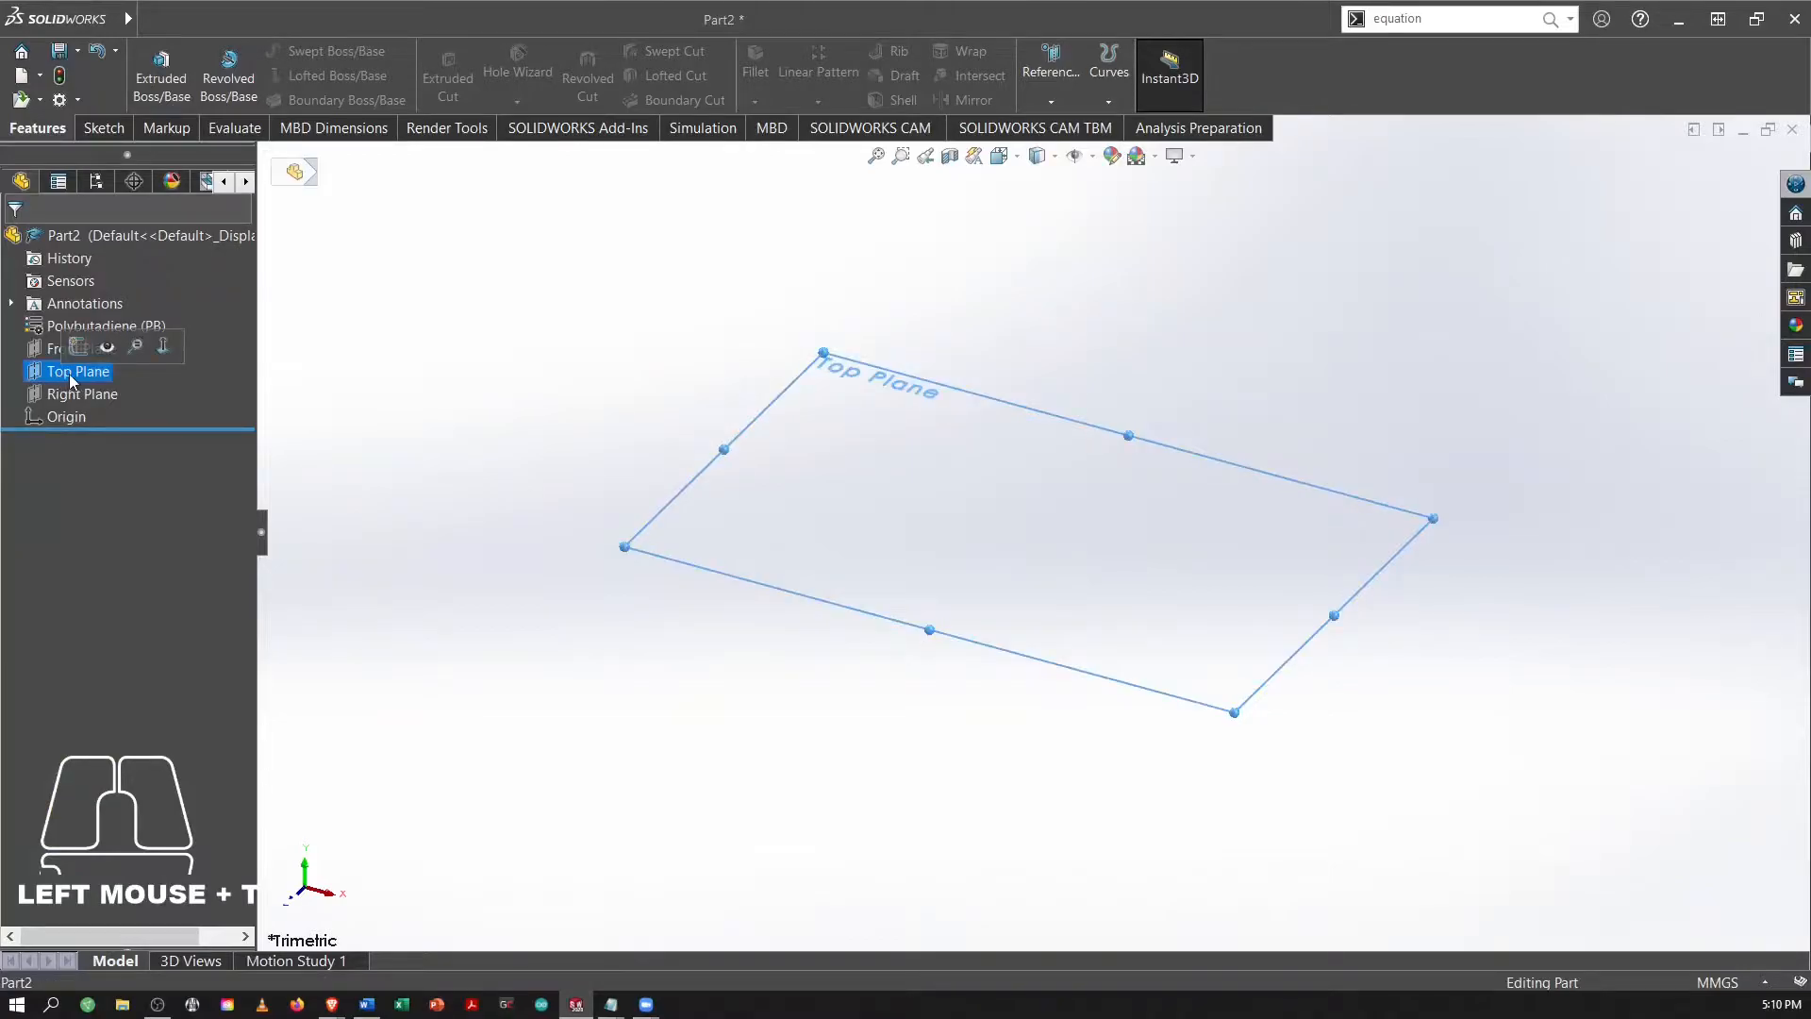
{"action": "left_click", "coordinate": [79, 351]}
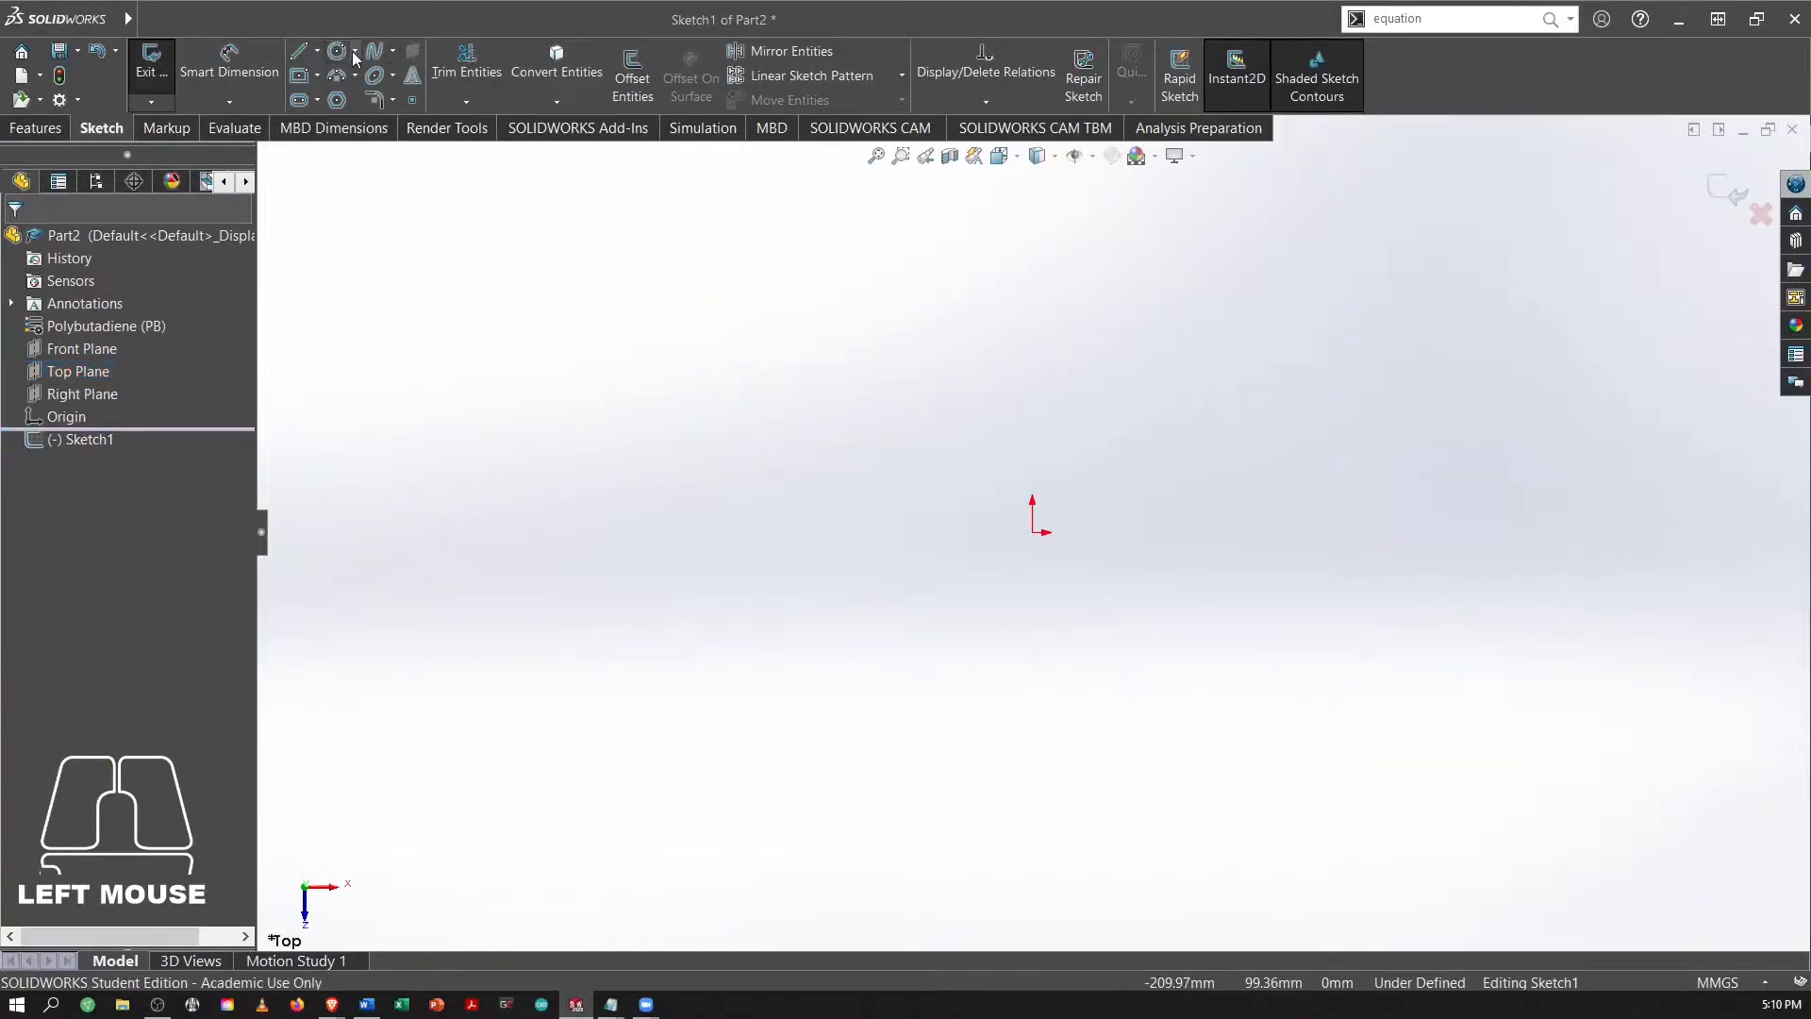
{"action": "left_click", "coordinate": [337, 51]}
{"action": "left_click_drag", "start_coordinate": [1033, 533], "coordinate": [1142, 627]}
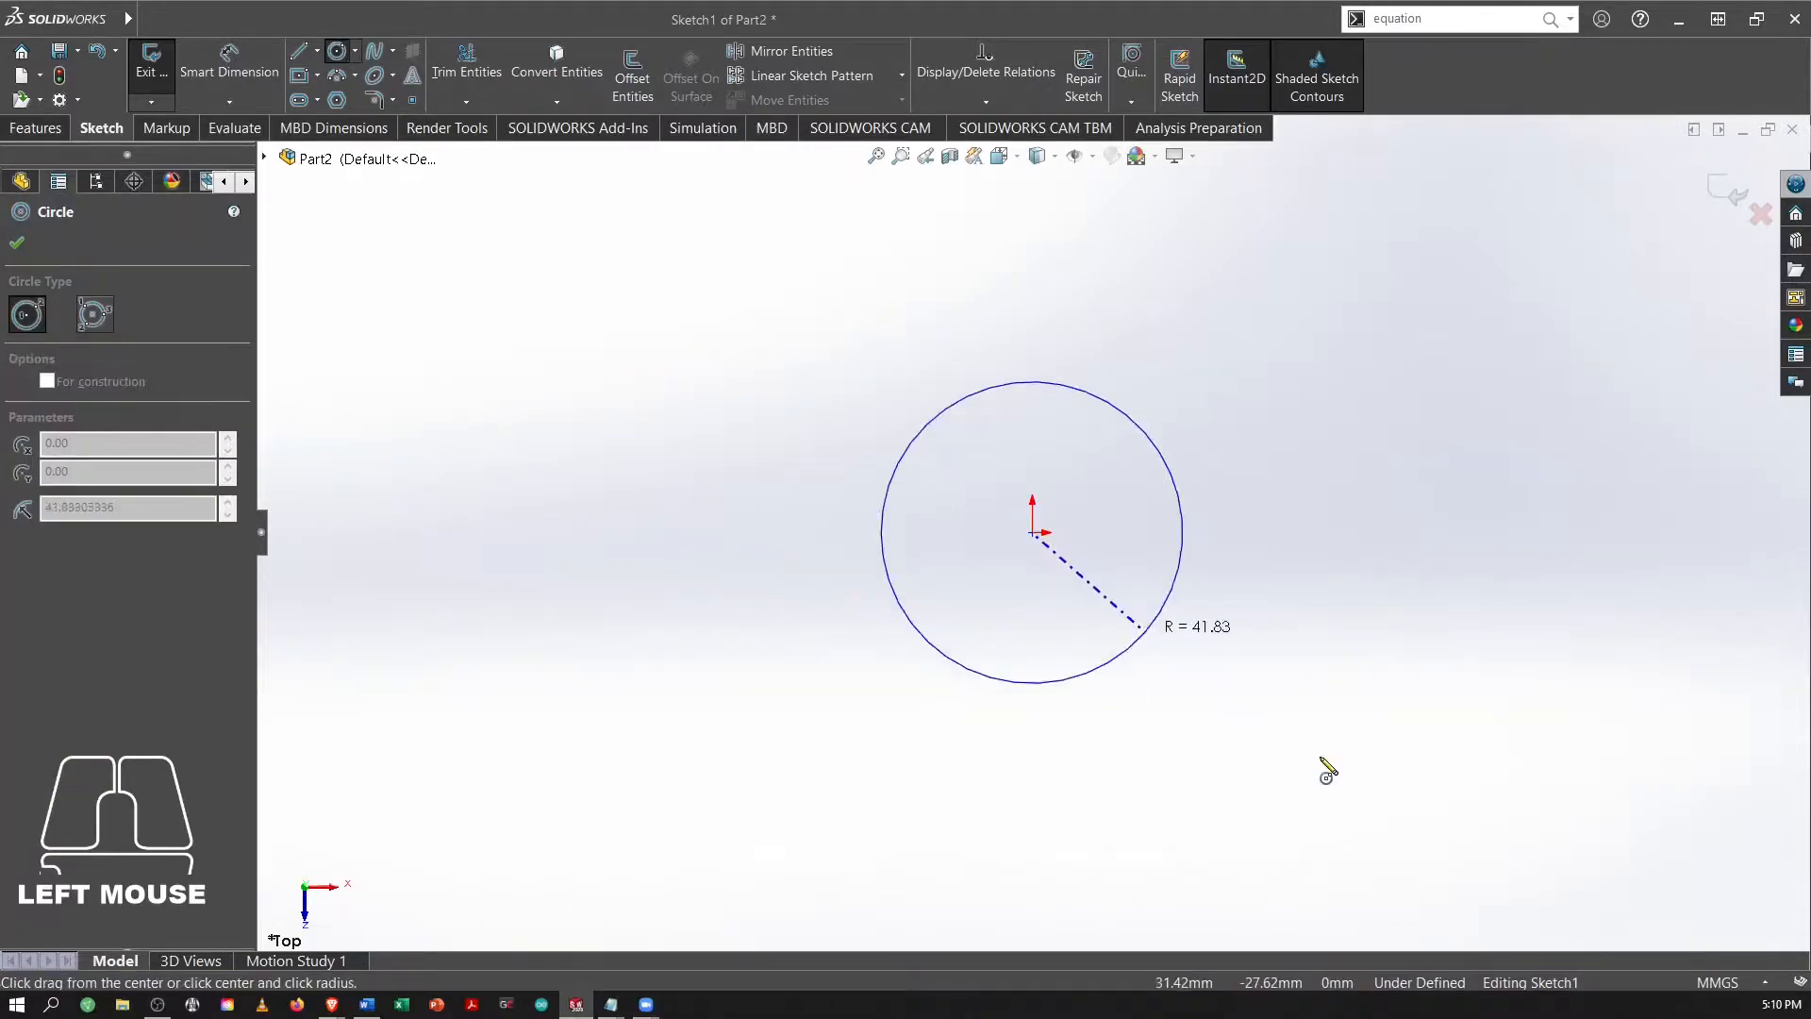
{"action": "left_click", "coordinate": [1258, 704]}
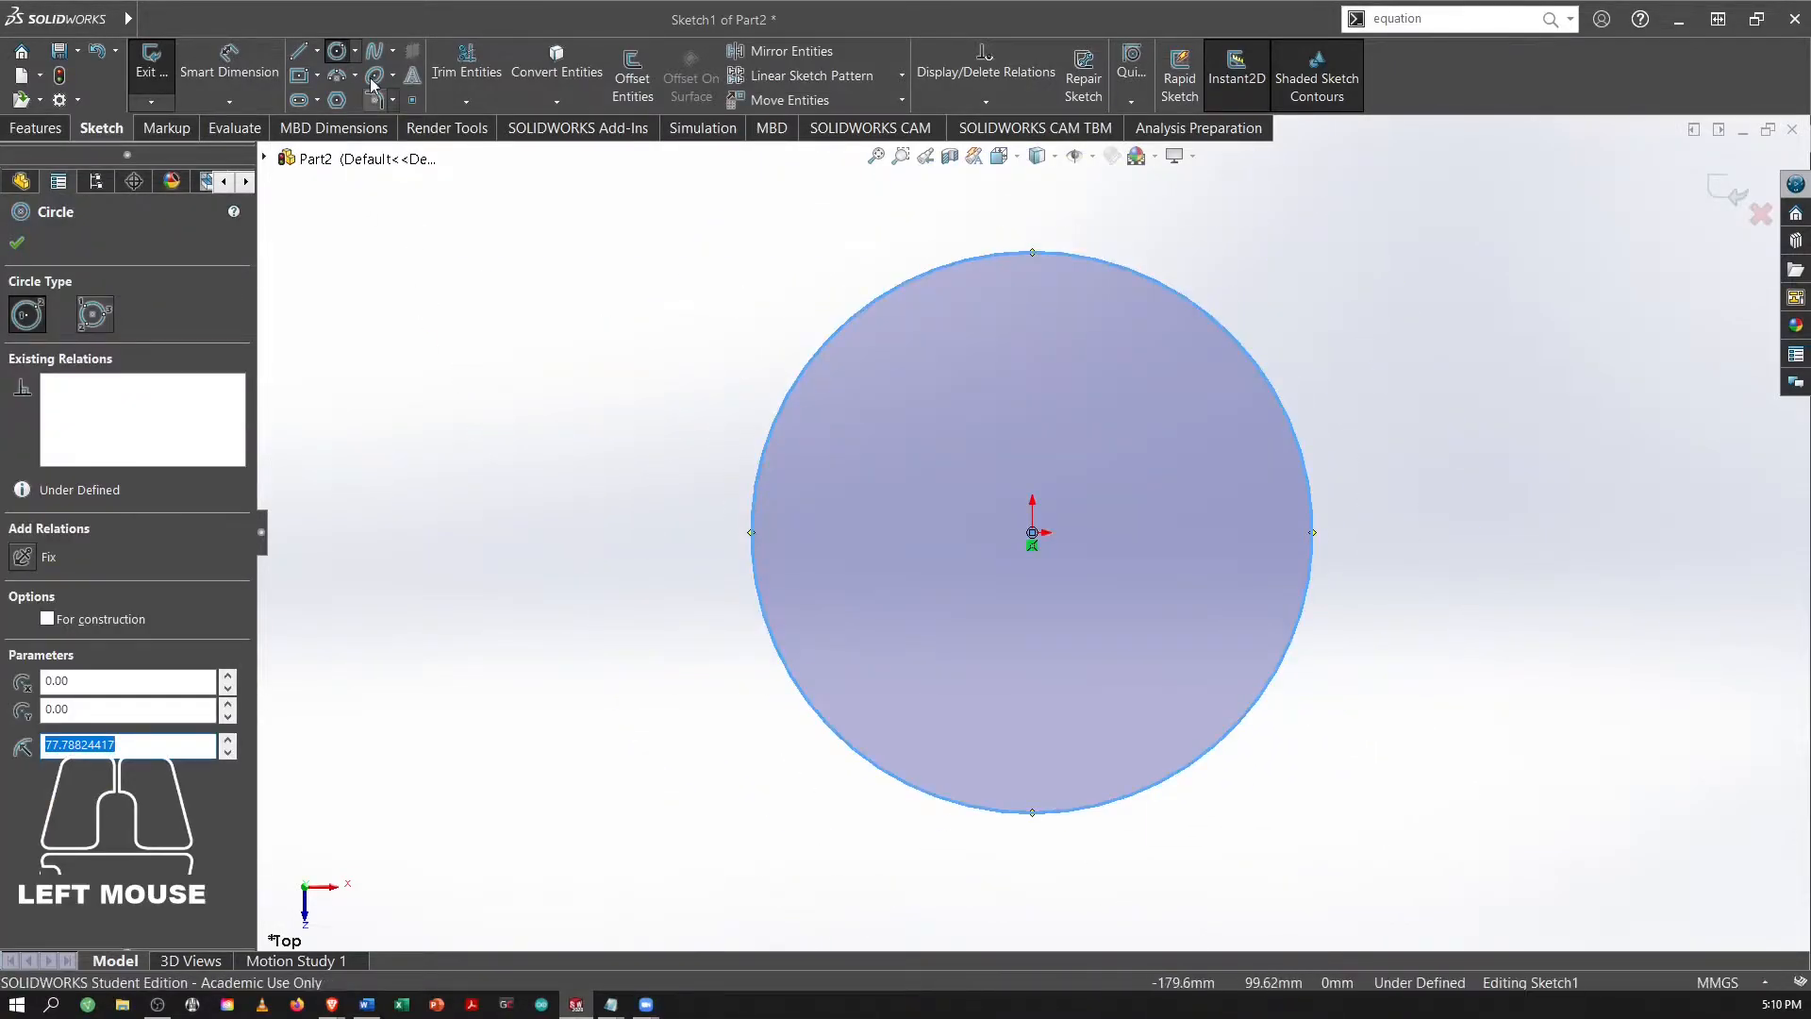
{"action": "left_click", "coordinate": [1033, 533]}
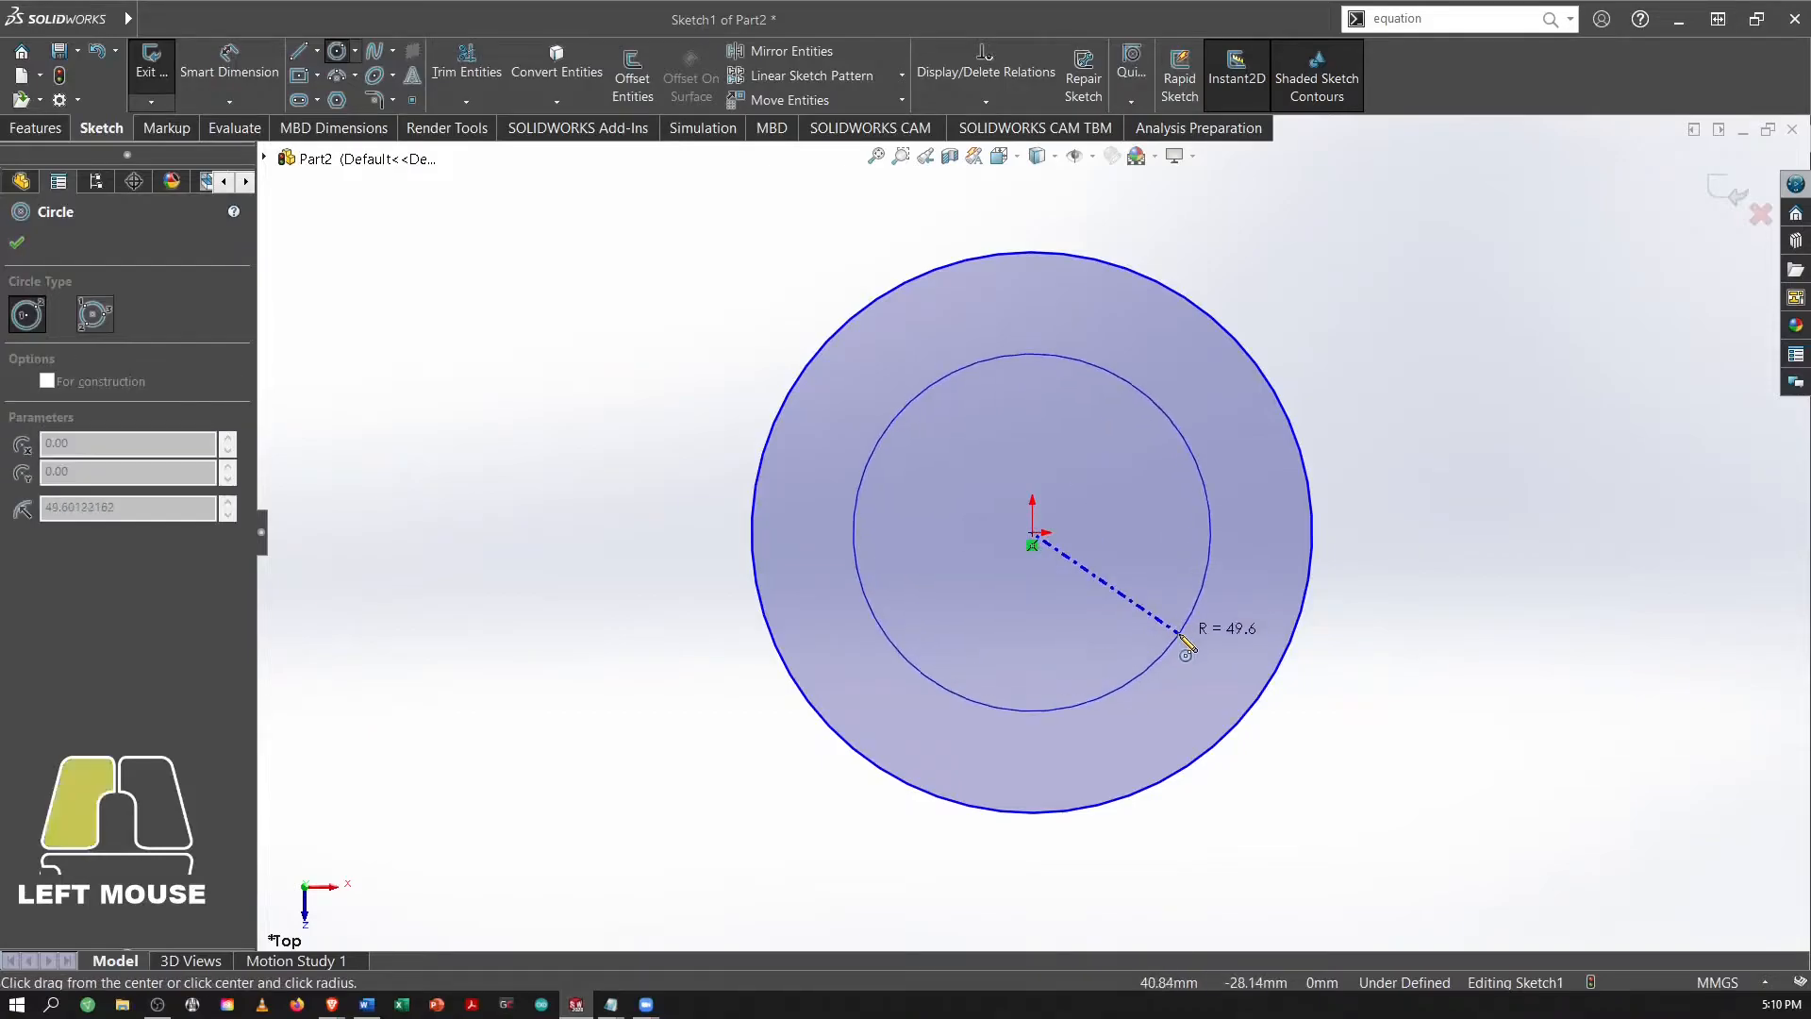
{"action": "left_click", "coordinate": [1182, 635]}
{"action": "key", "text": "Escape"}
{"action": "left_click", "coordinate": [667, 355]}
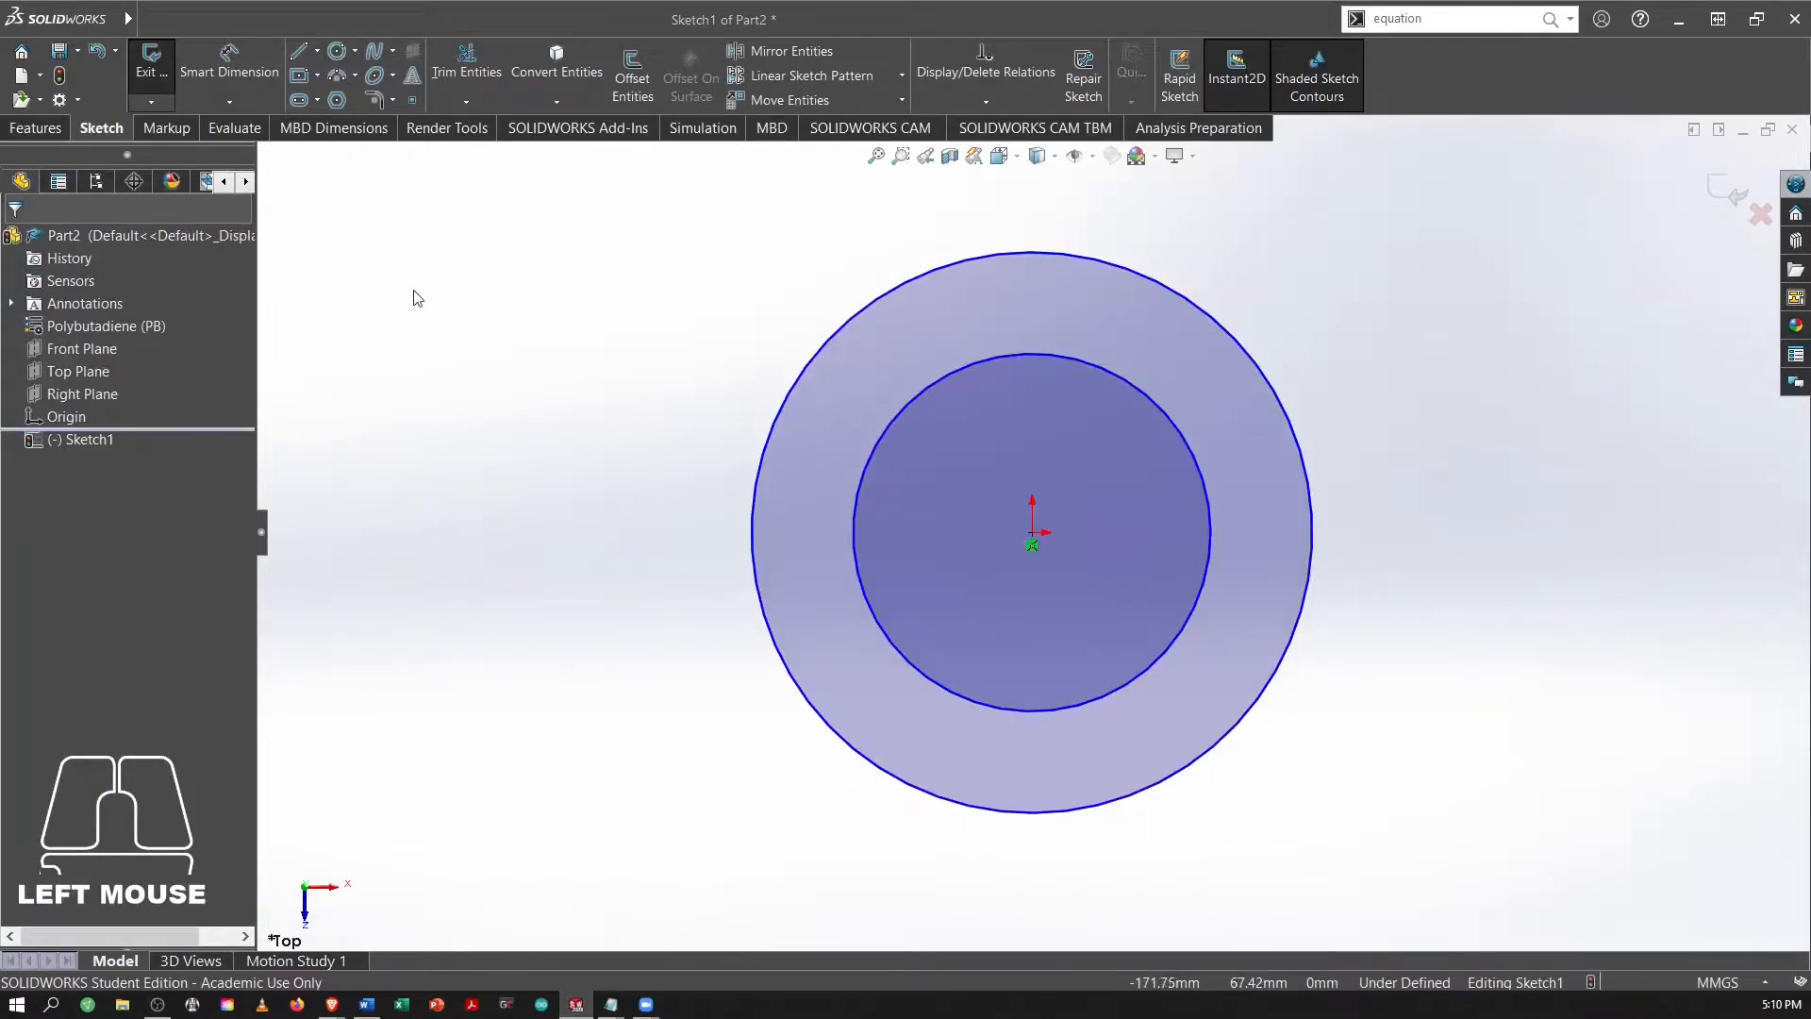
Dimension the radial gap between the two circles as ="B", creating B as a new global variable.
{"action": "key", "text": "alt+Tab"}
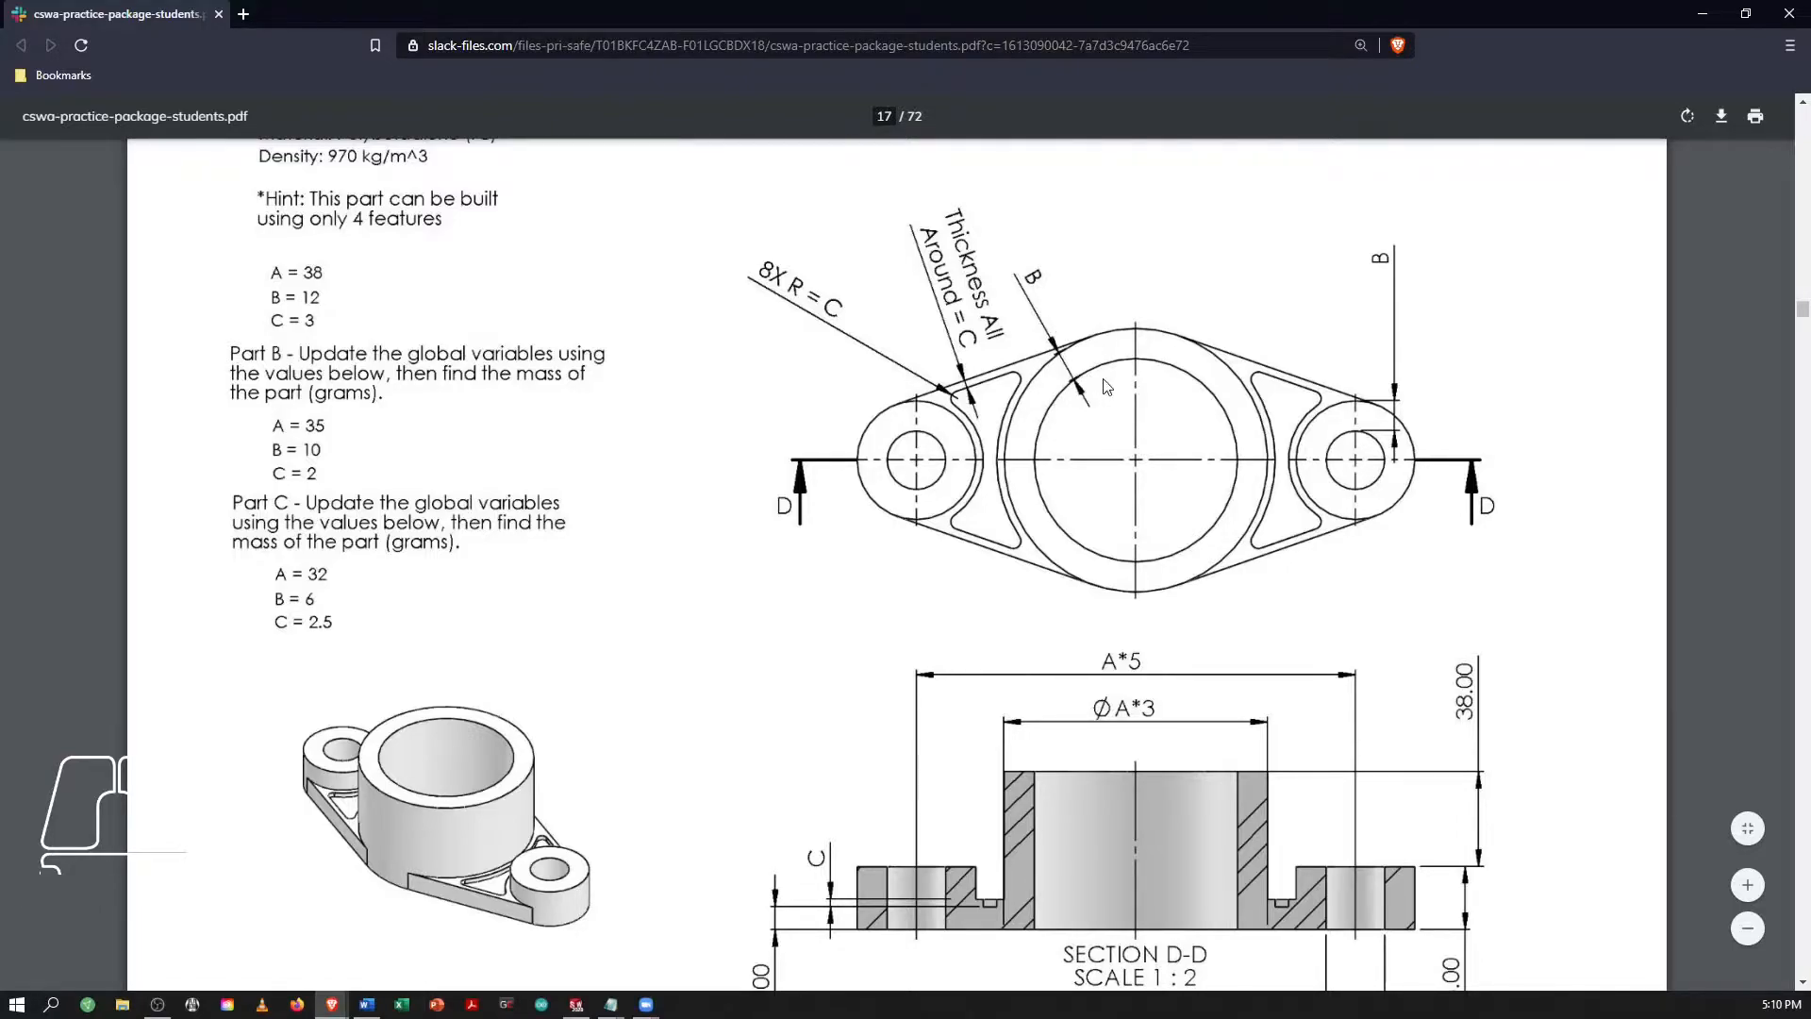
{"action": "key", "text": "alt+Tab"}
{"action": "right_click_drag", "start_coordinate": [598, 404], "coordinate": [577, 330]}
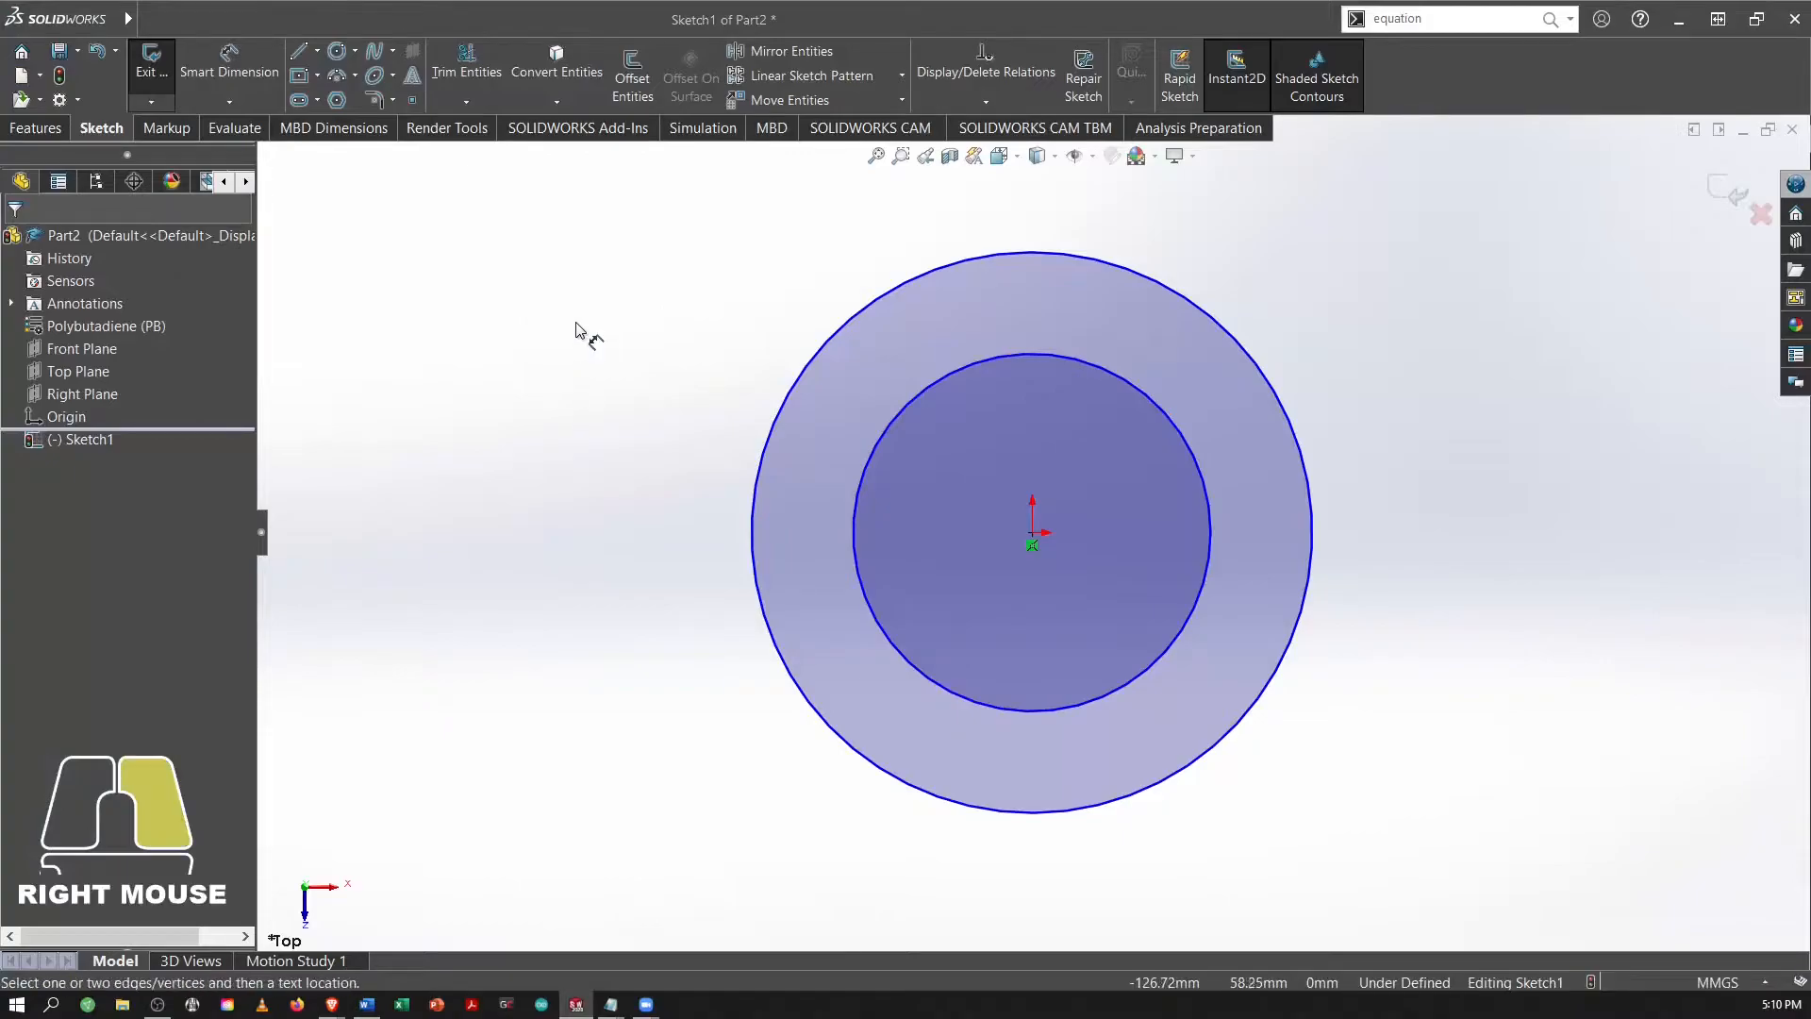
{"action": "left_click", "coordinate": [953, 276]}
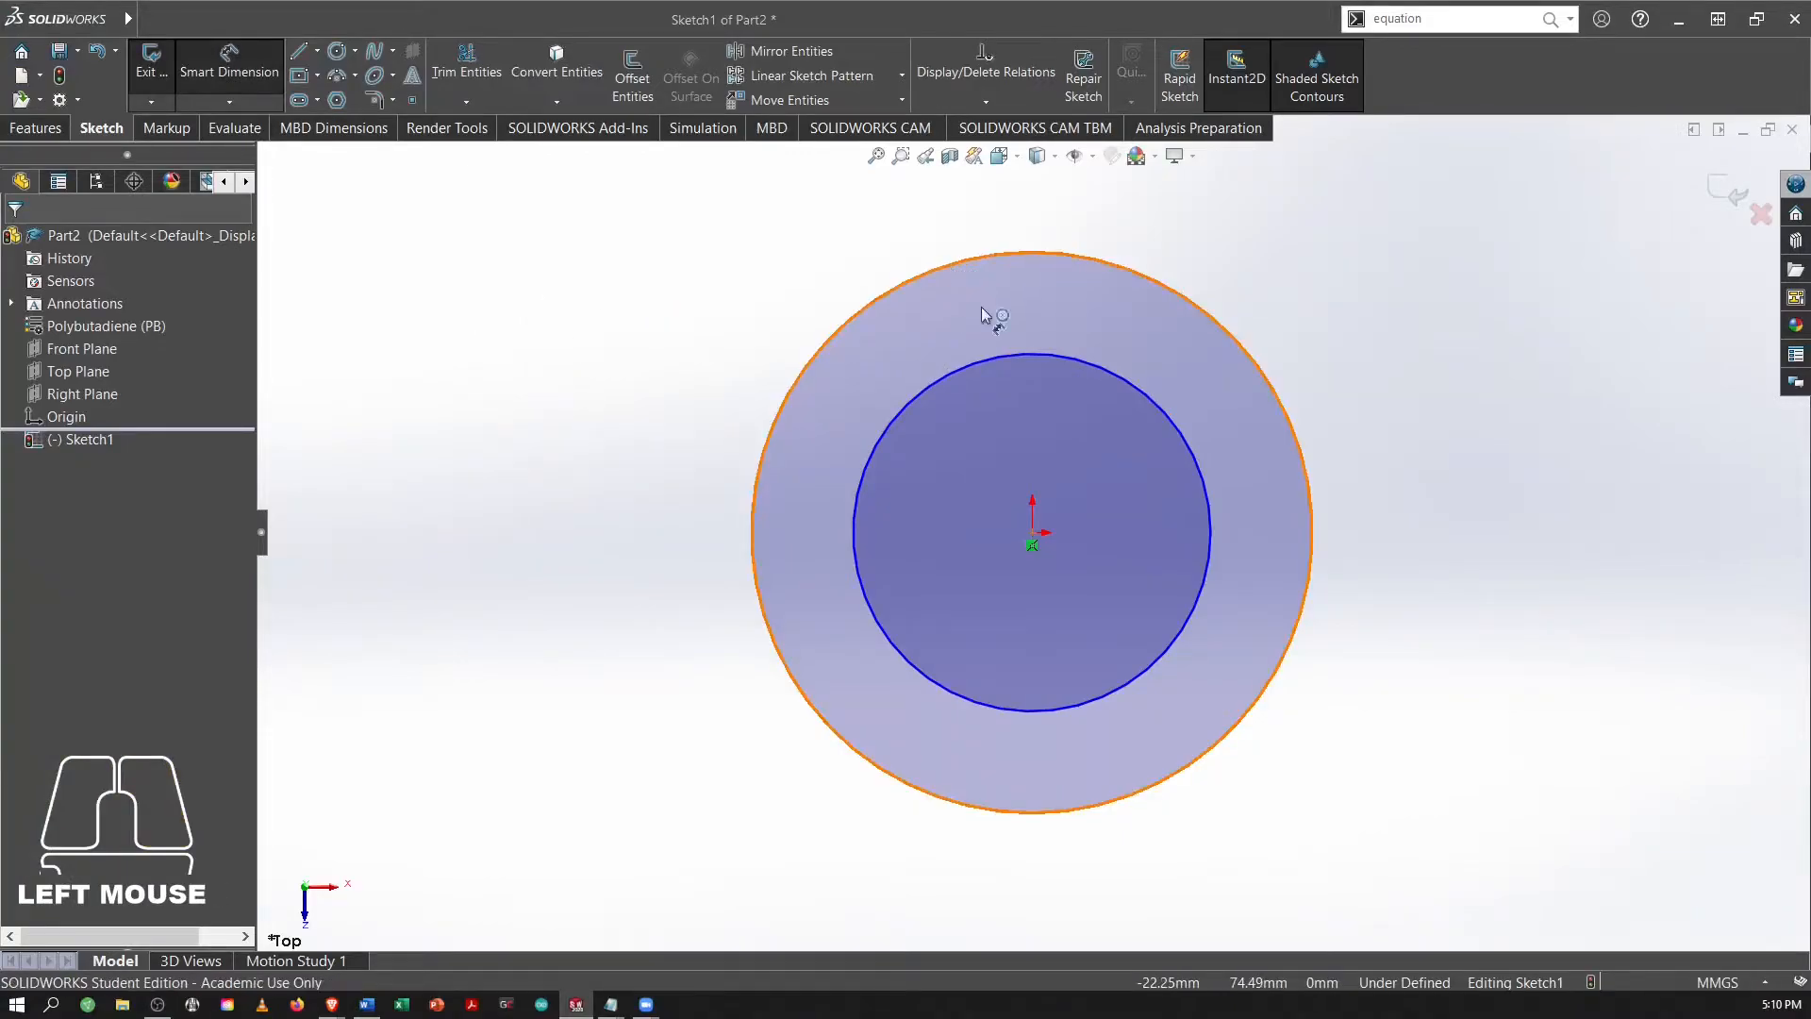
{"action": "left_click", "coordinate": [1023, 359]}
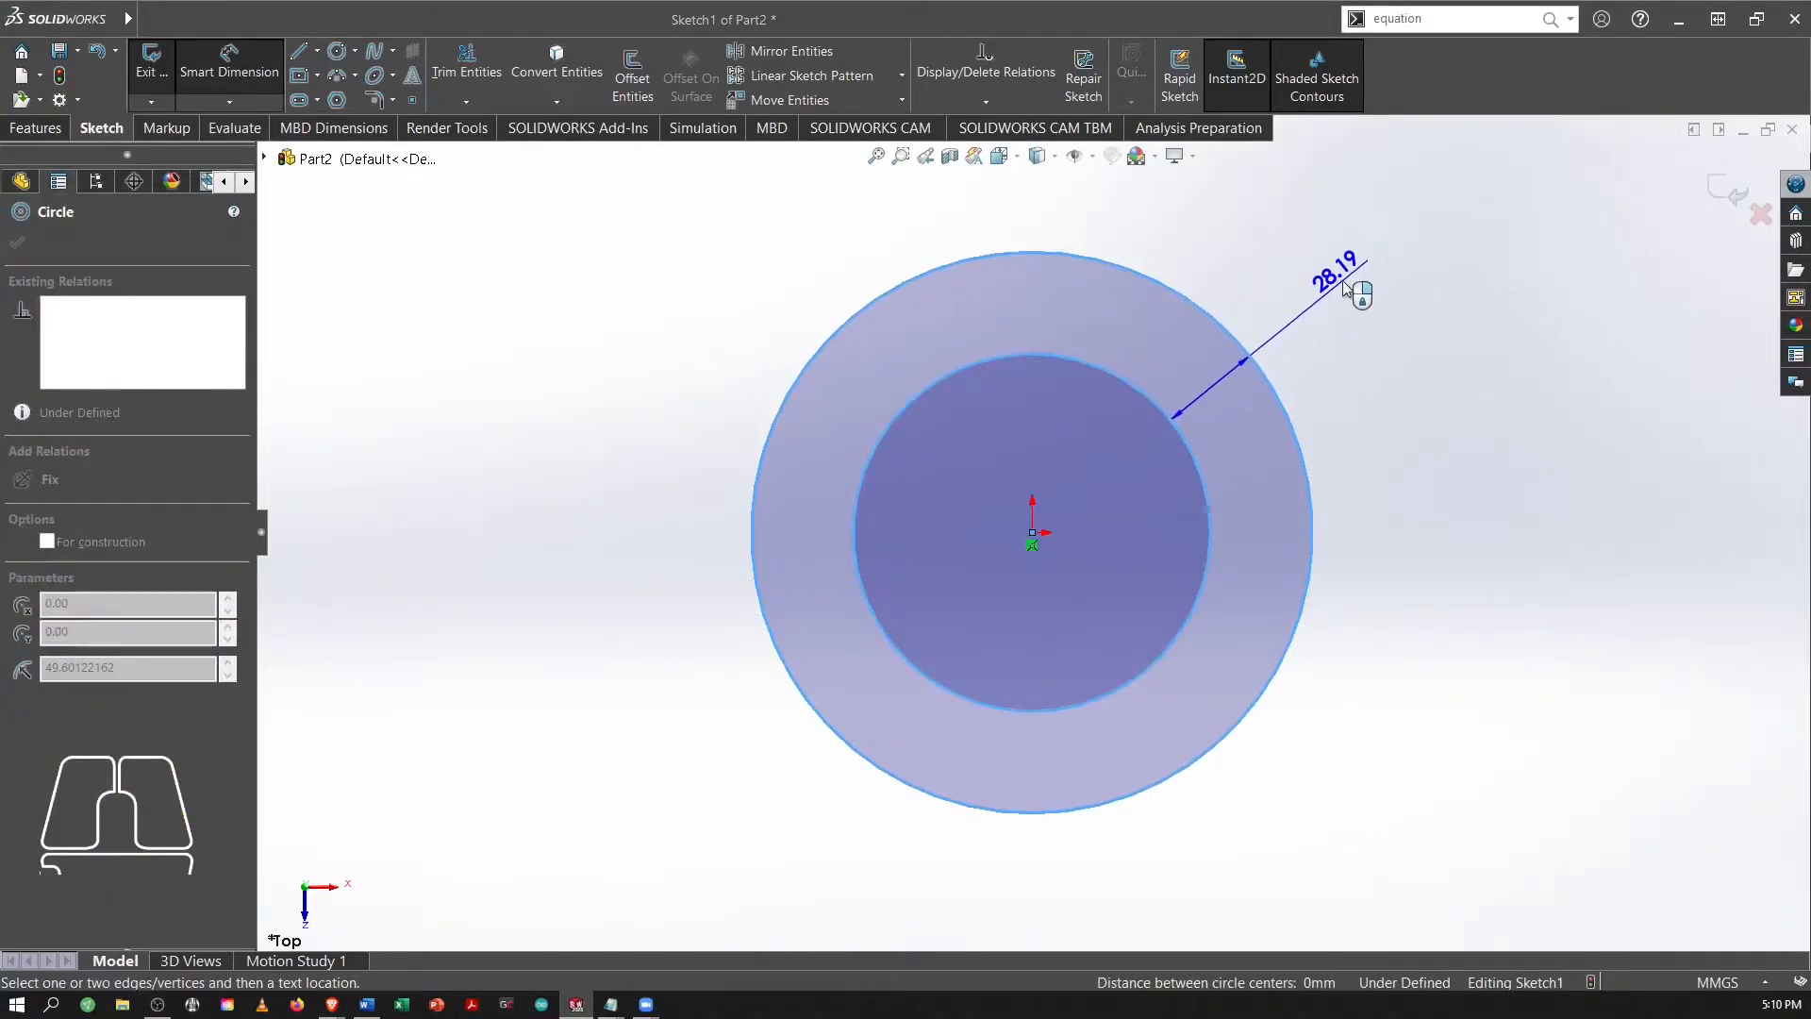
{"action": "left_click", "coordinate": [1346, 288]}
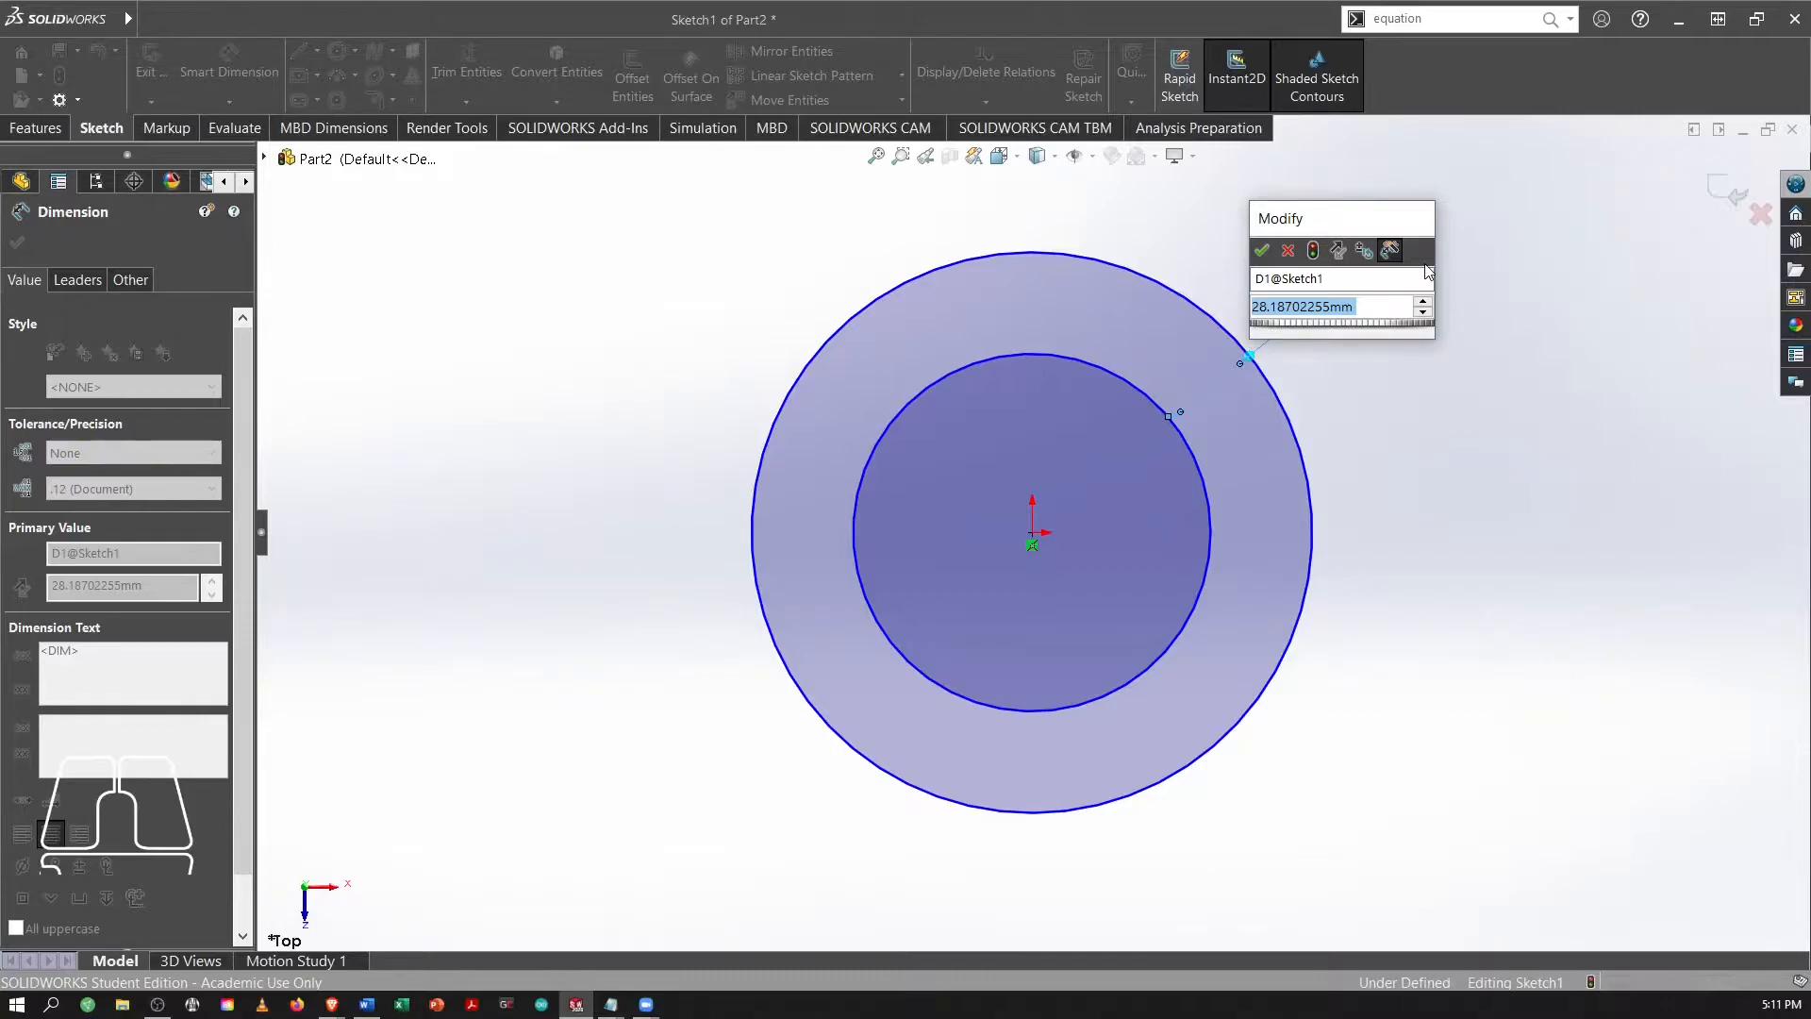
{"action": "type", "text": "="}
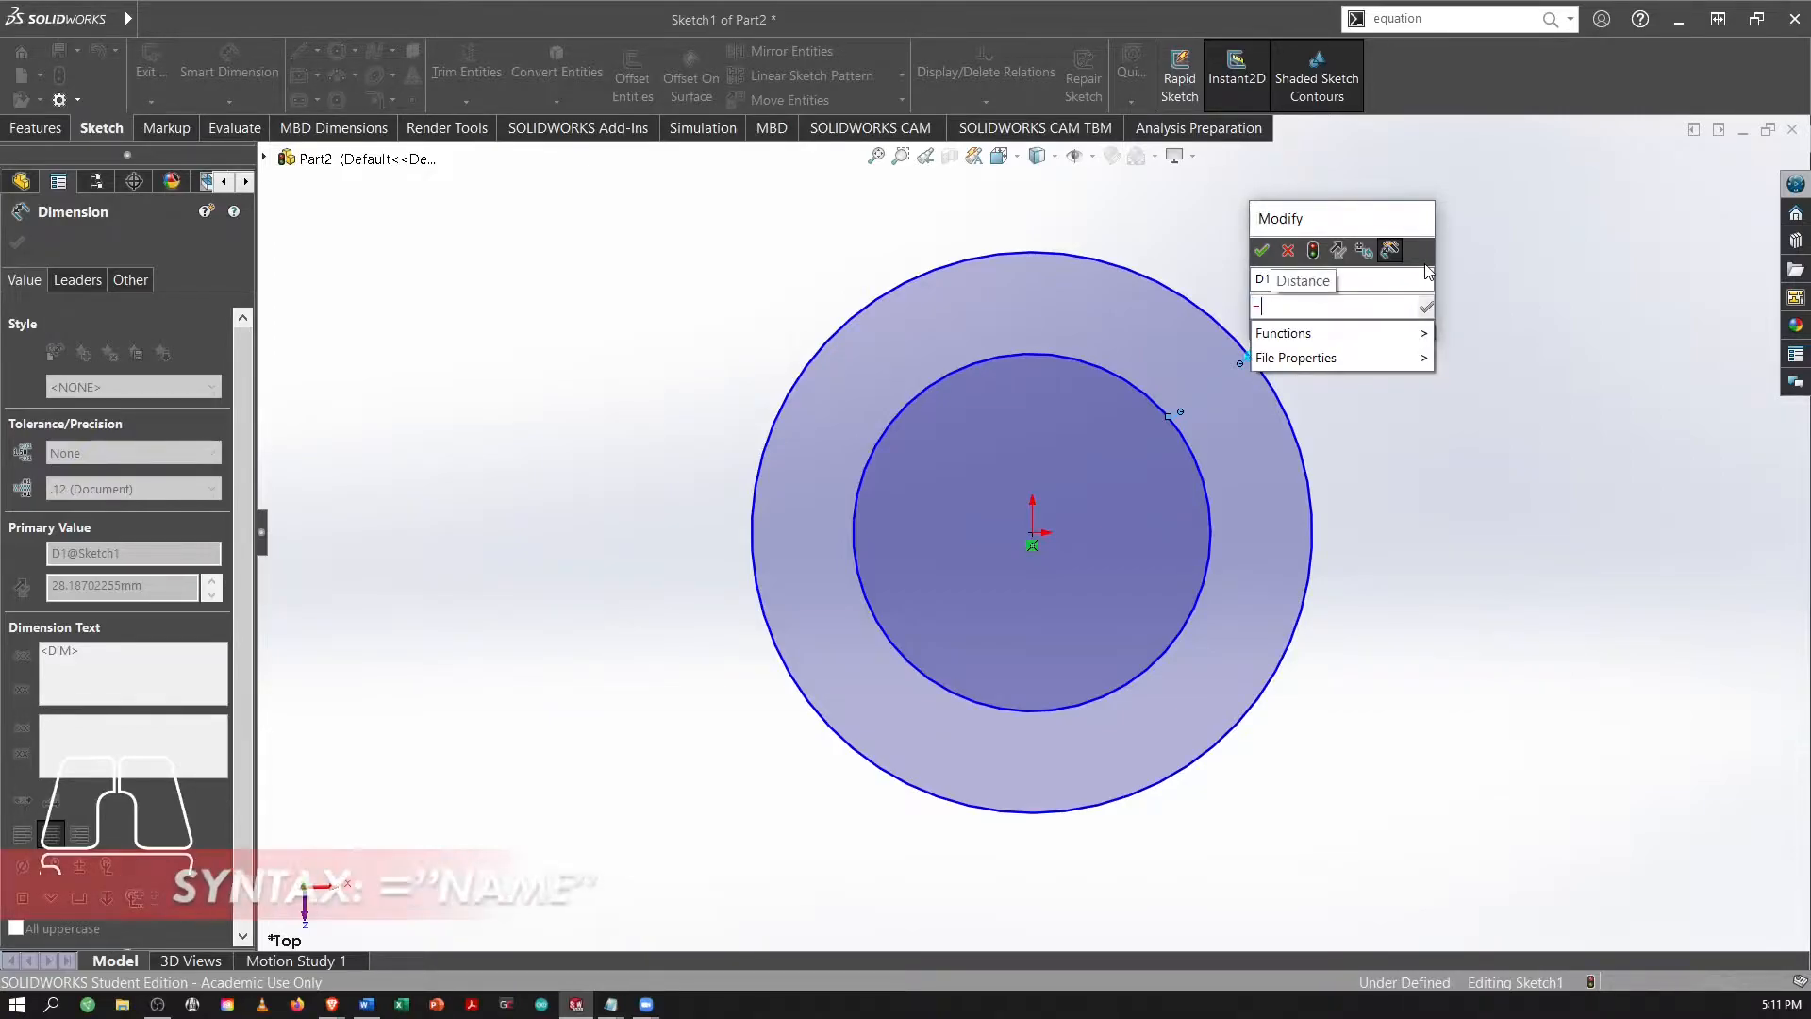
{"action": "type", "text": "\""}
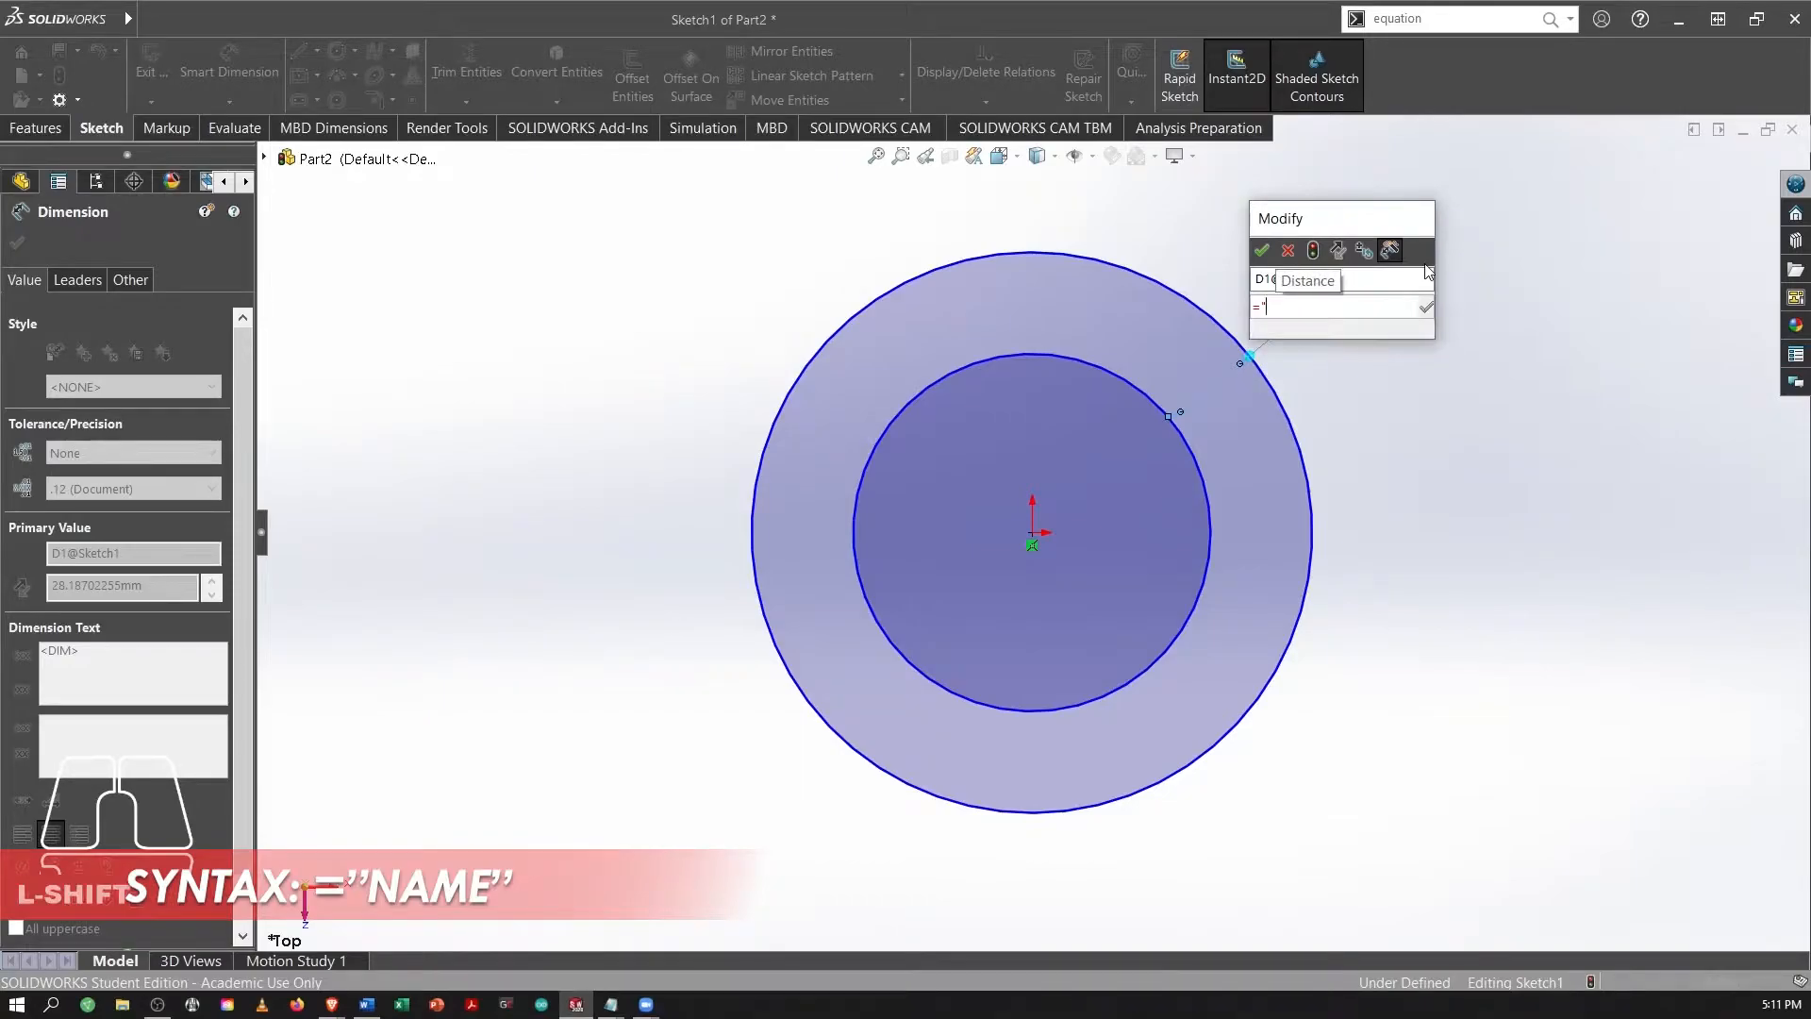
{"action": "type", "text": "B\""}
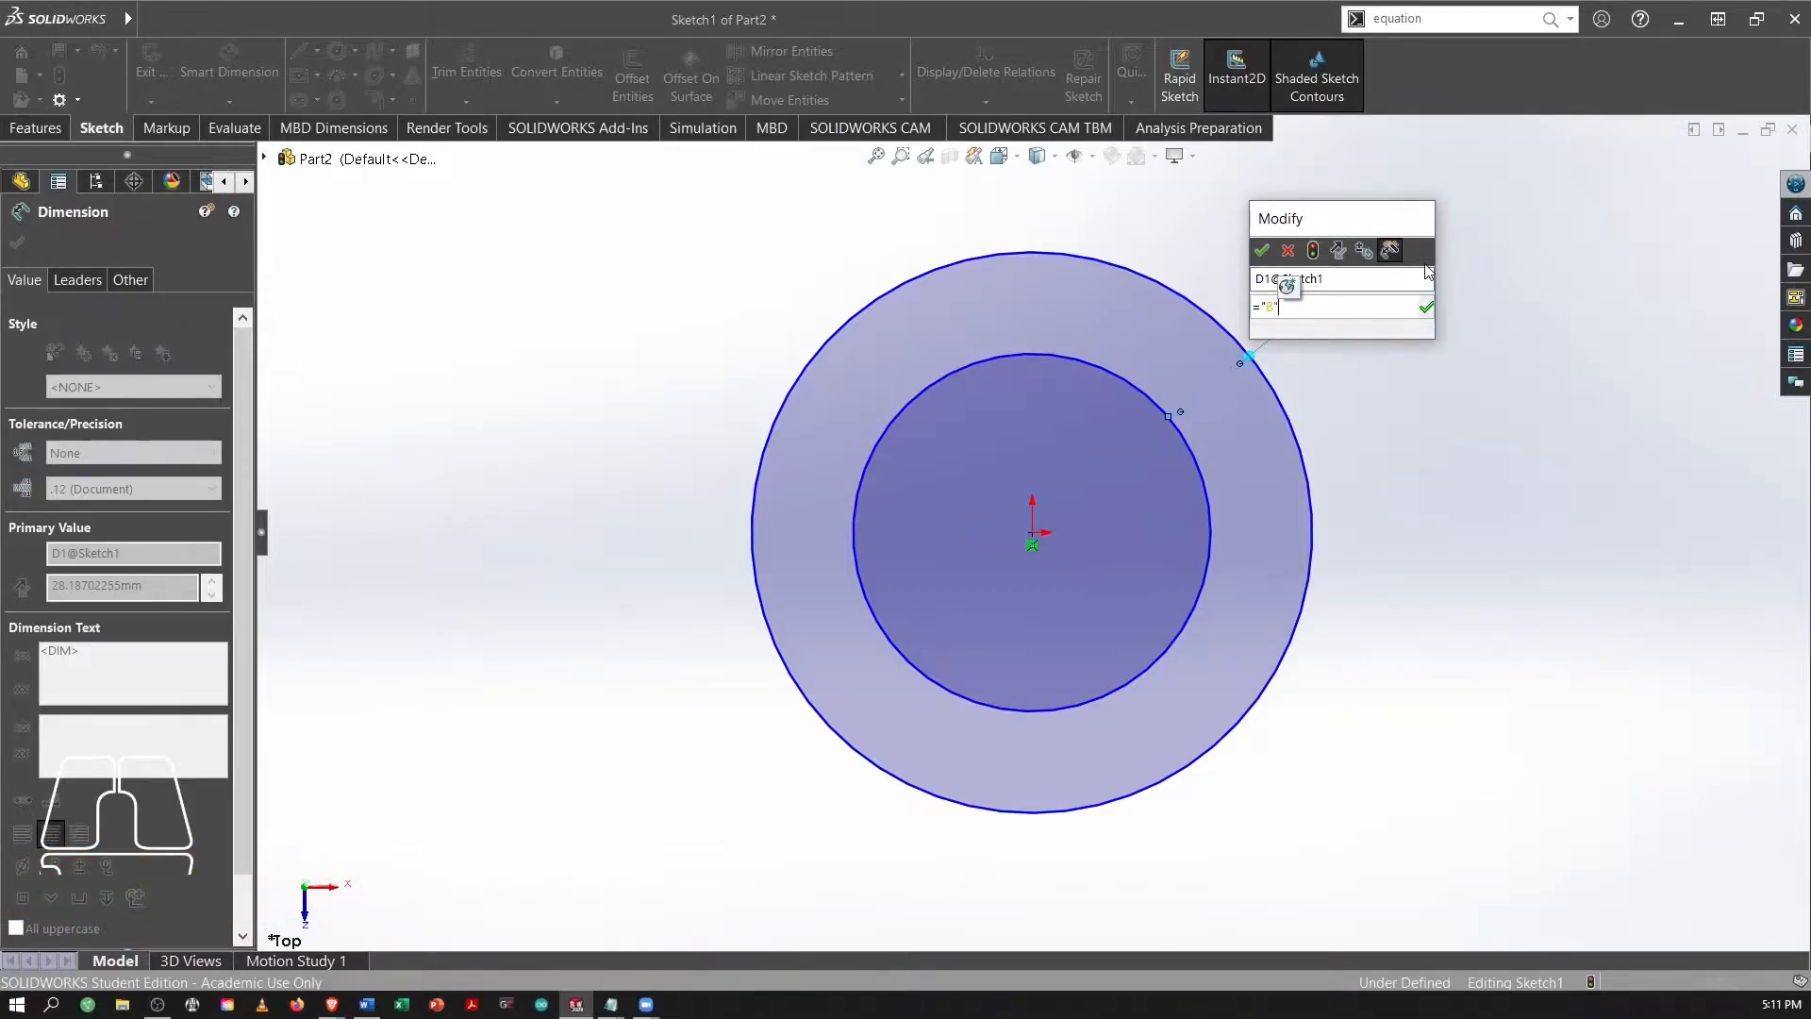
{"action": "key", "text": "Return"}
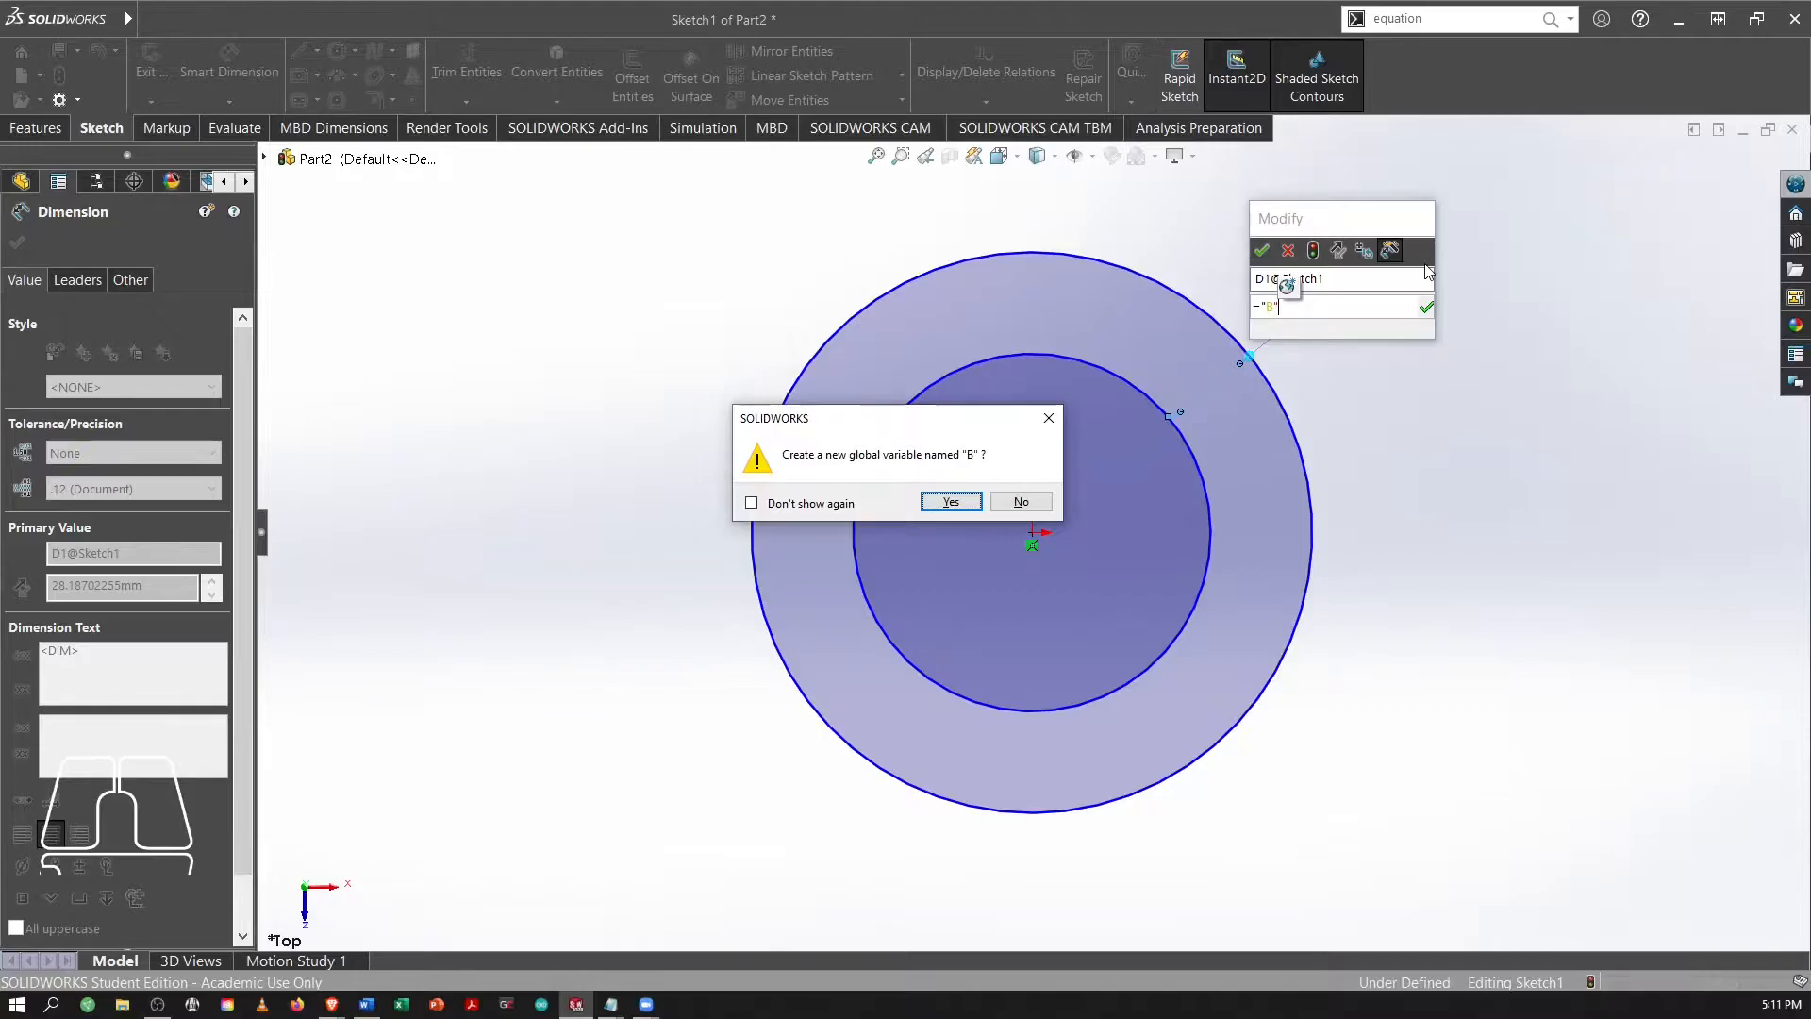
{"action": "key", "text": "Return"}
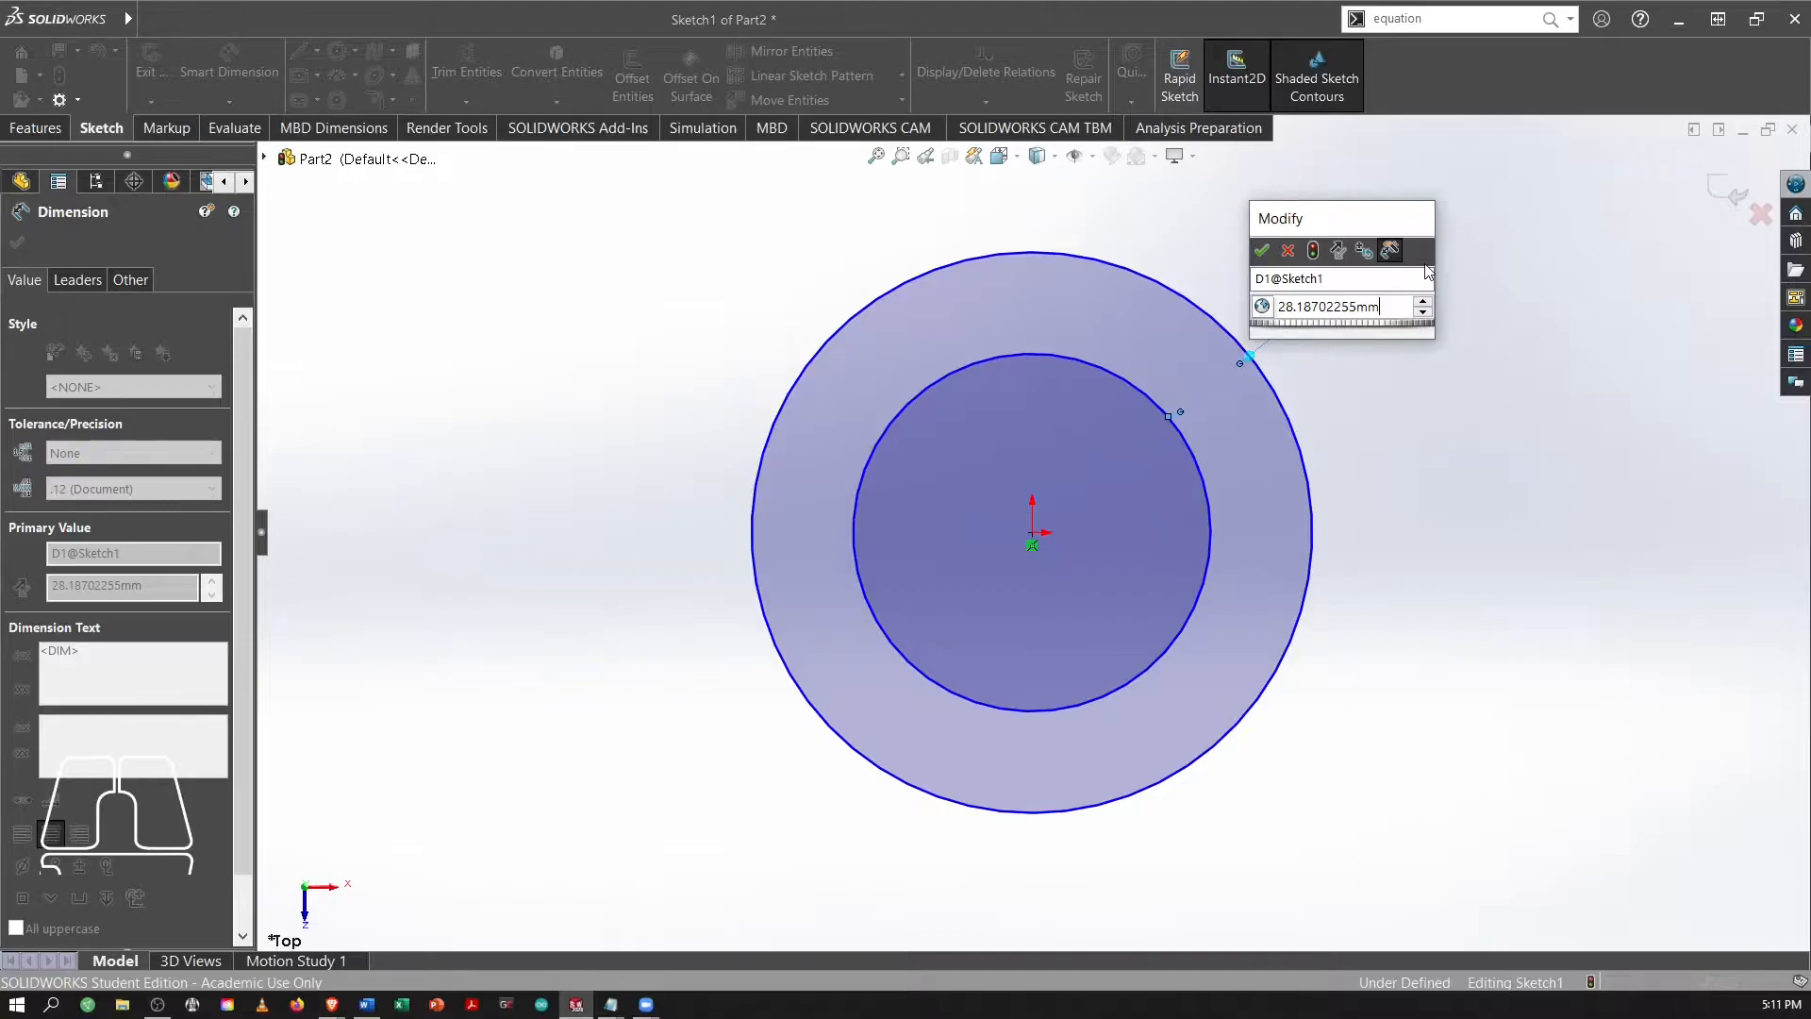
{"action": "left_click", "coordinate": [20, 181]}
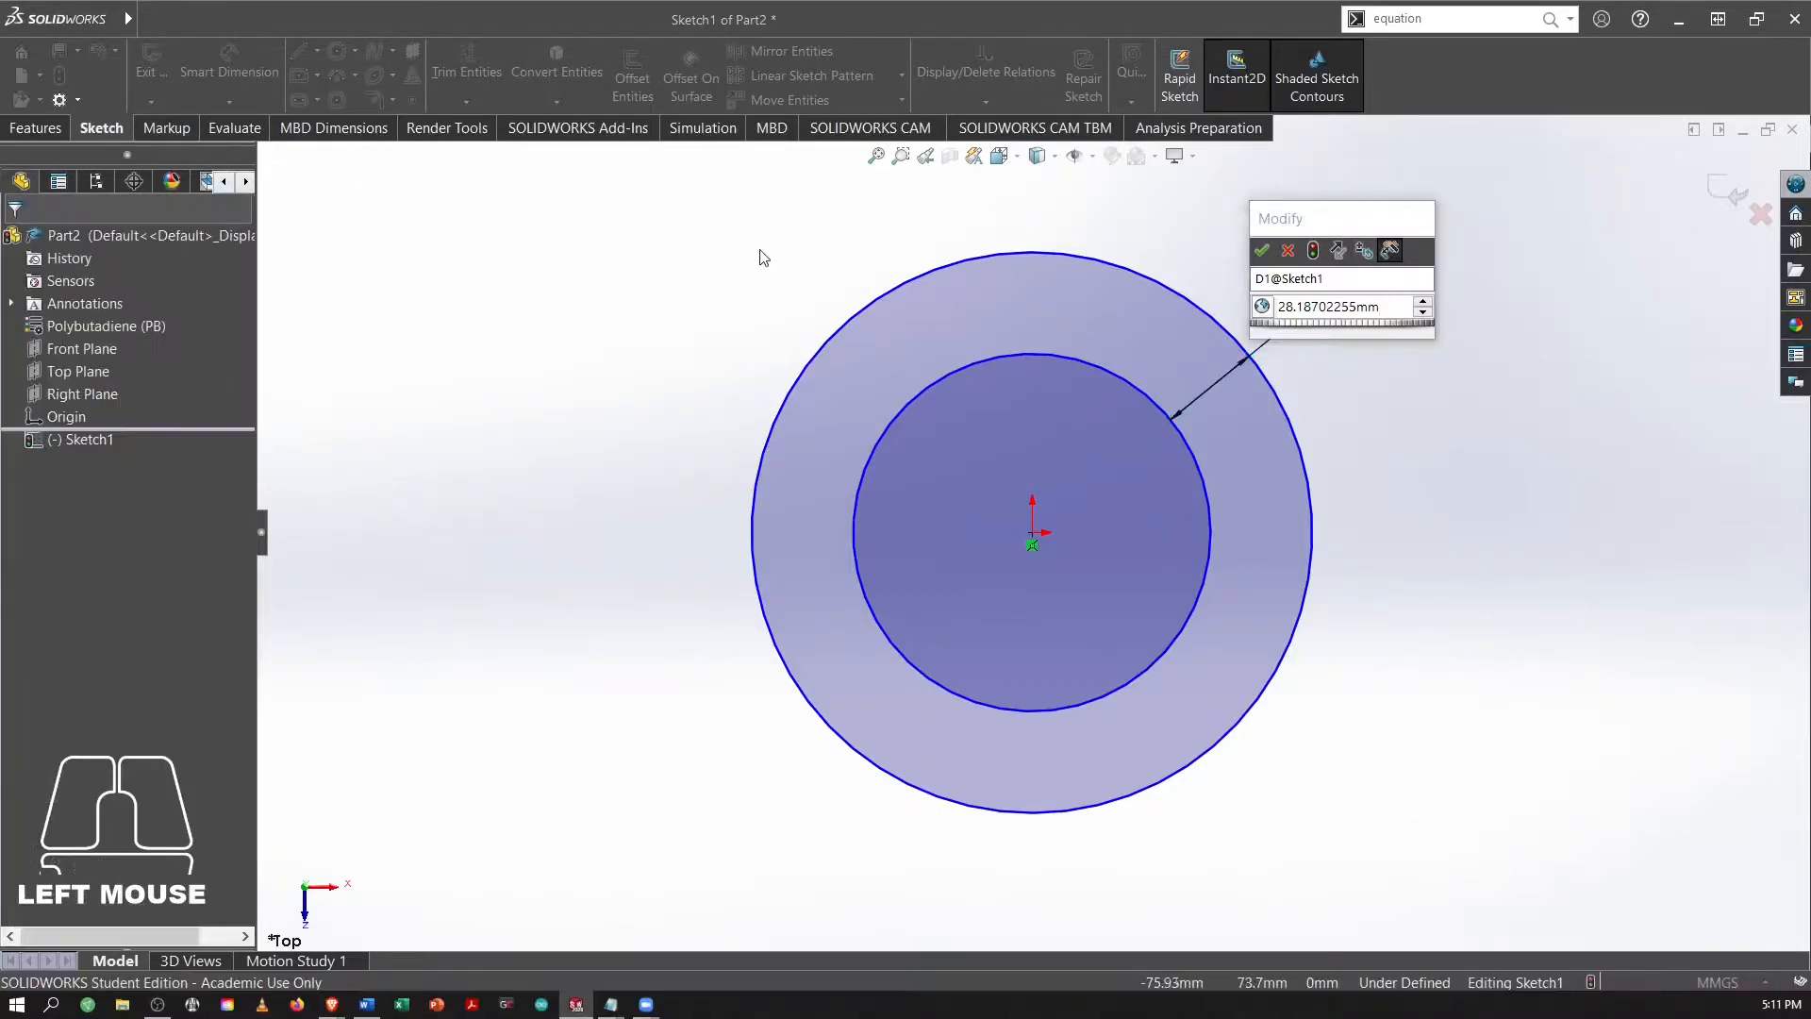
{"action": "left_click", "coordinate": [1262, 250]}
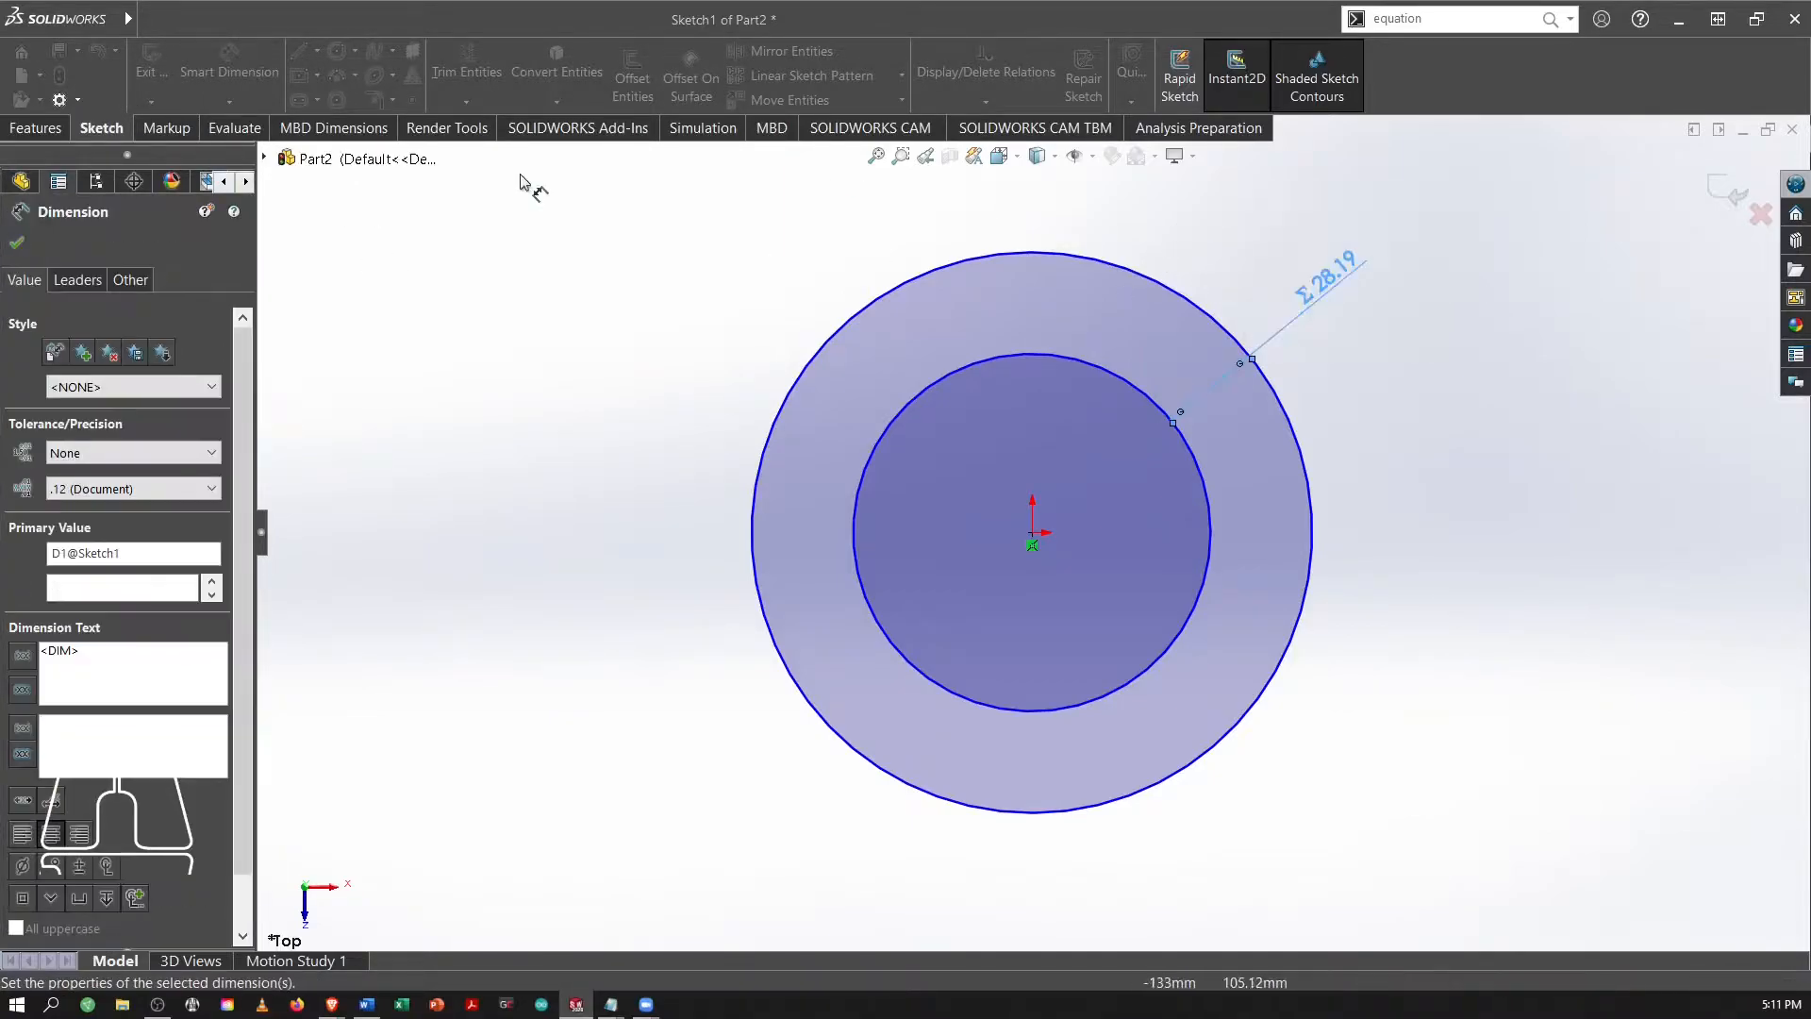
{"action": "left_click", "coordinate": [318, 202]}
Exit the sketch and open the Equations, Global Variables, and Dimensions manager.
{"action": "left_click", "coordinate": [151, 66]}
{"action": "left_click", "coordinate": [1423, 18]}
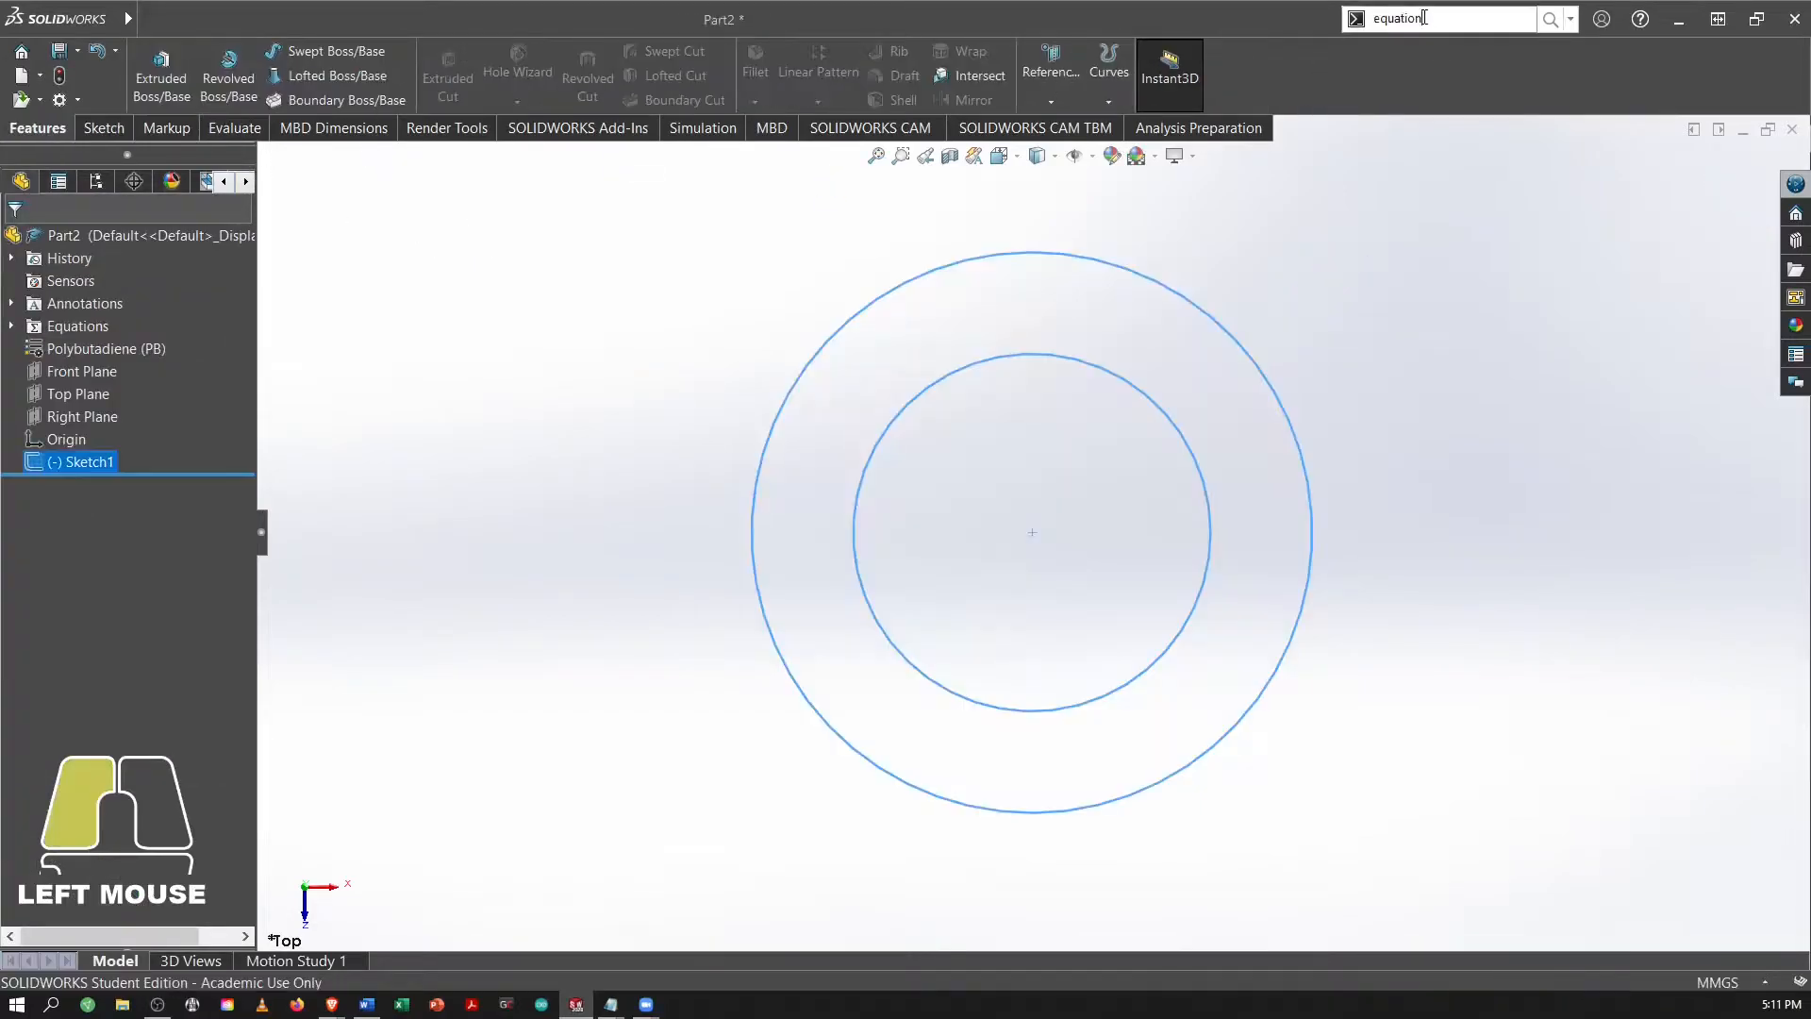
{"action": "key", "text": "Return"}
{"action": "left_click", "coordinate": [1434, 48]}
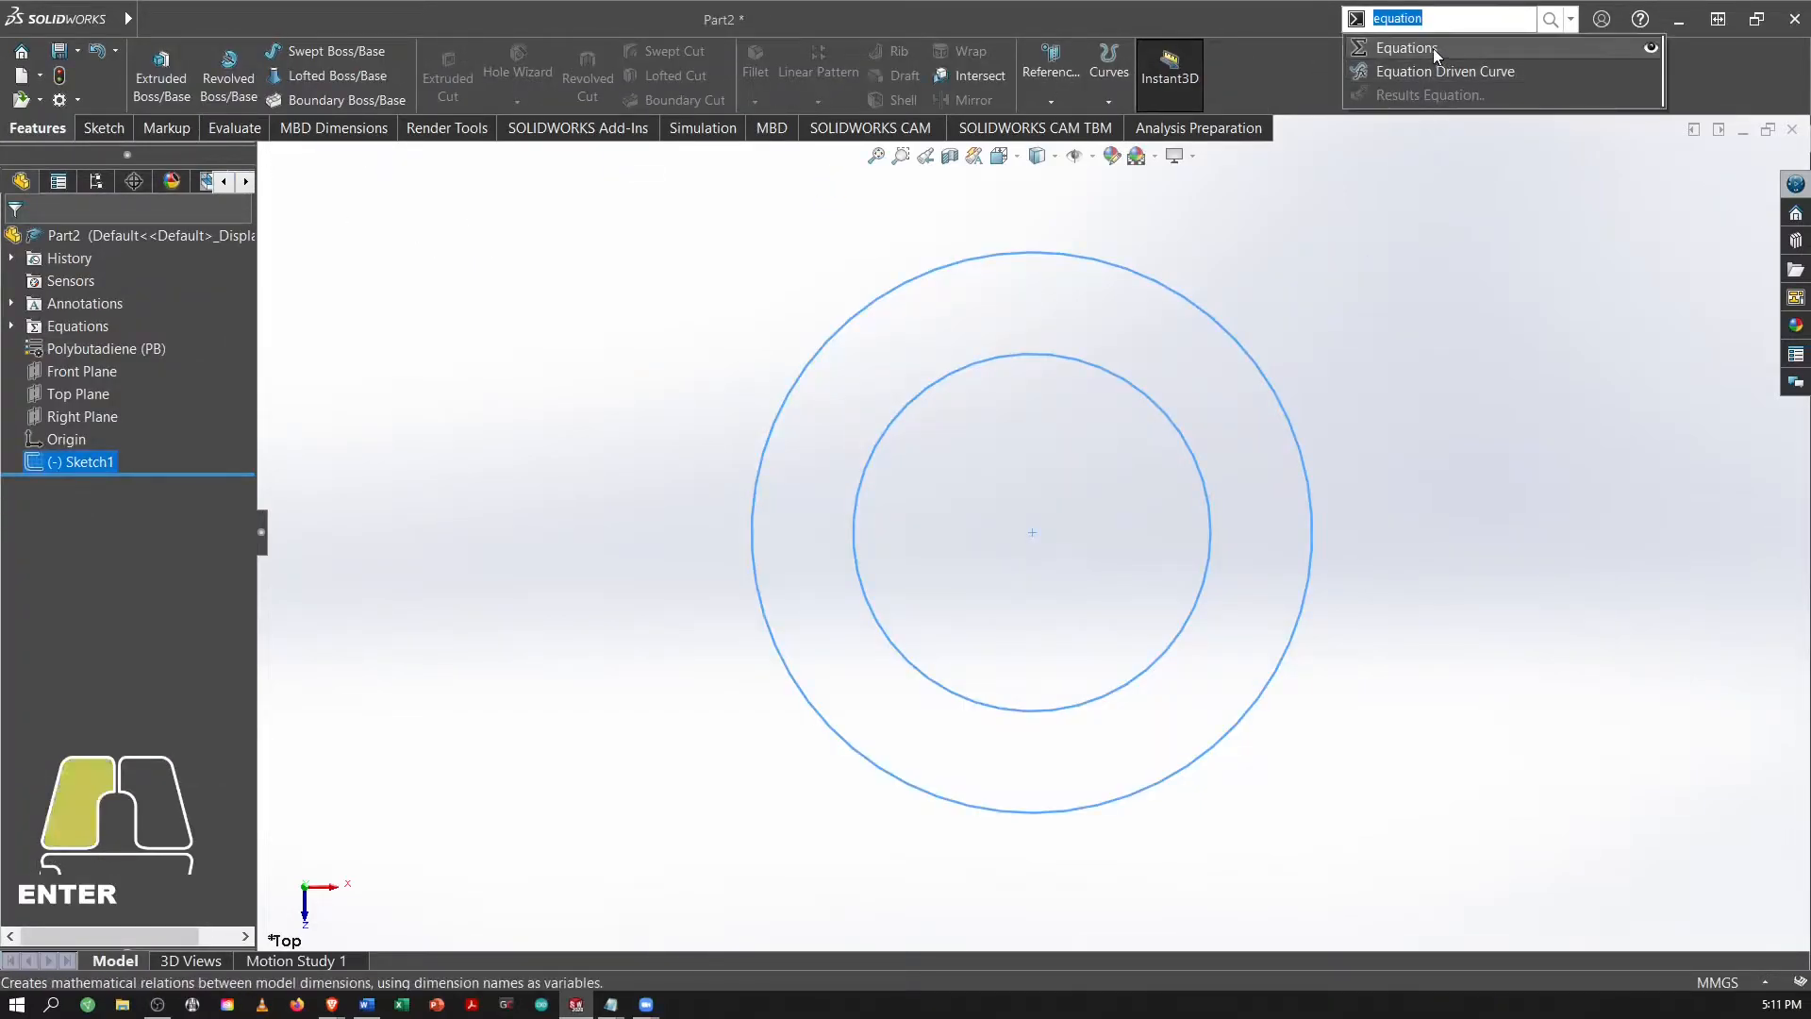
Set global variable B to 12, checking the value in the practice PDF in the browser.
{"action": "left_click", "coordinate": [686, 423]}
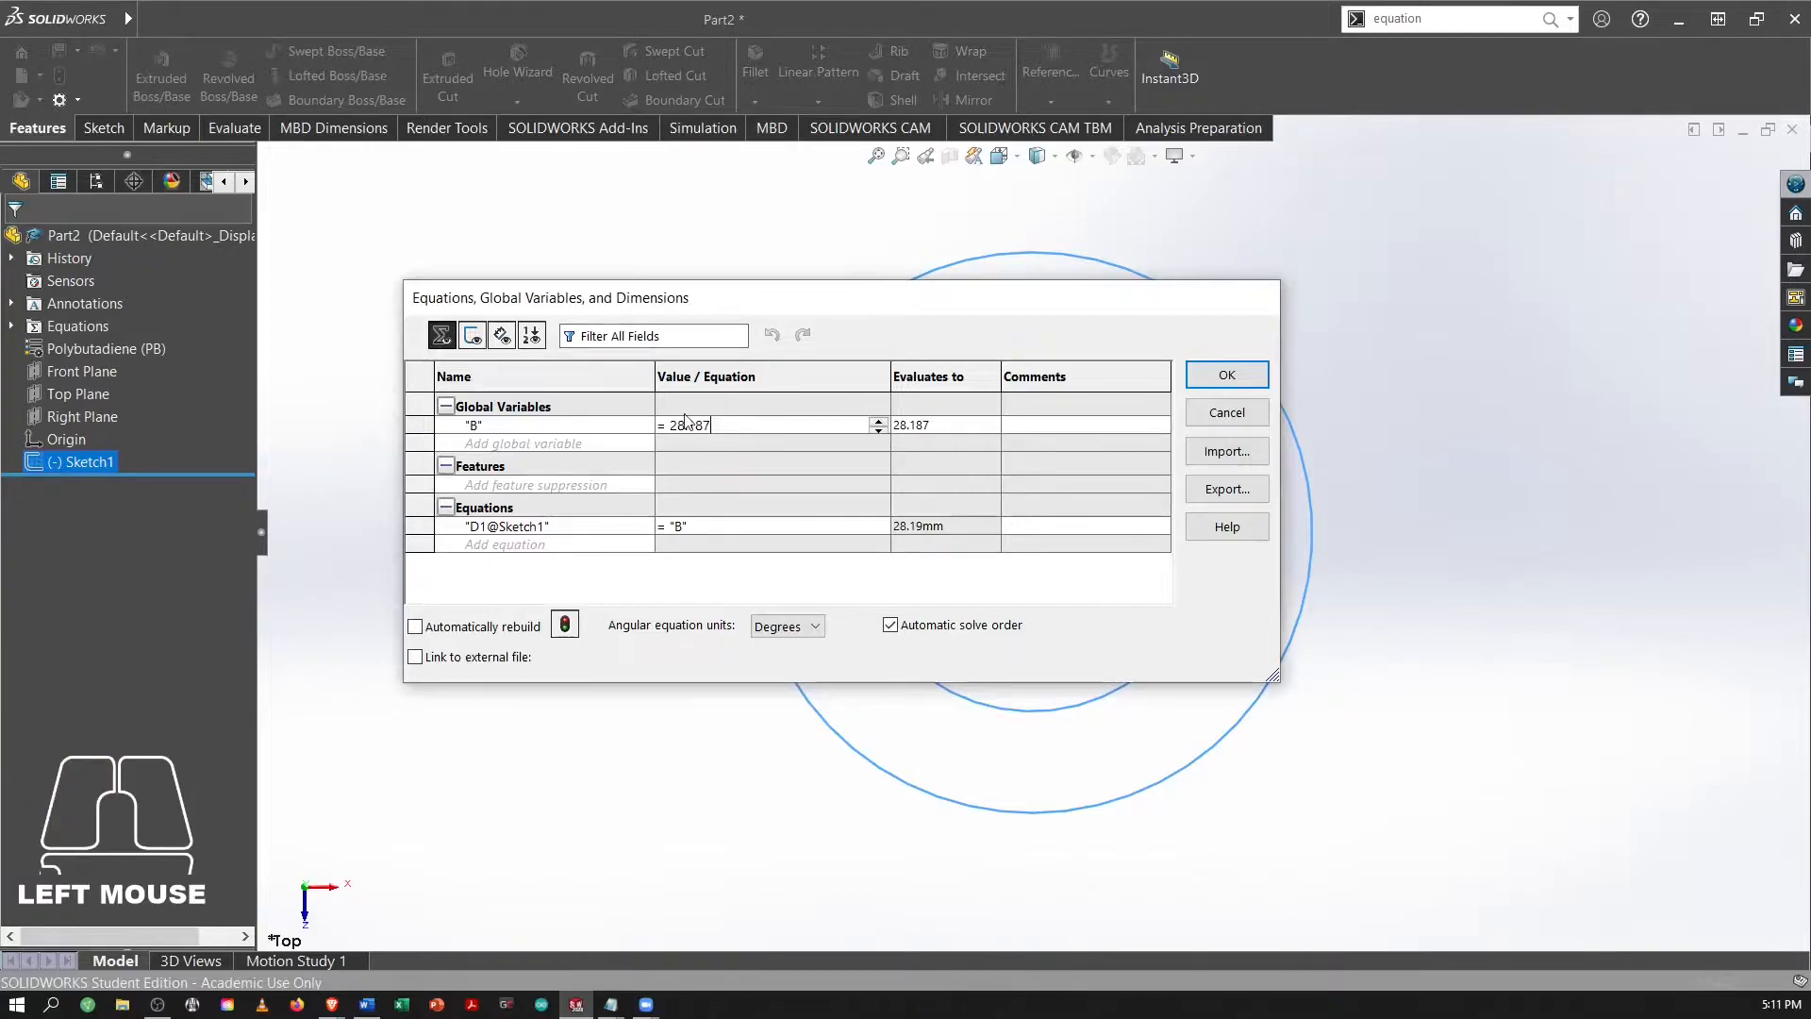
{"action": "key", "text": "BackSpace"}
{"action": "key", "text": "BackSpace"}
{"action": "key", "text": "BackSpace"}
{"action": "key", "text": "BackSpace"}
{"action": "key", "text": "BackSpace"}
{"action": "key", "text": "BackSpace"}
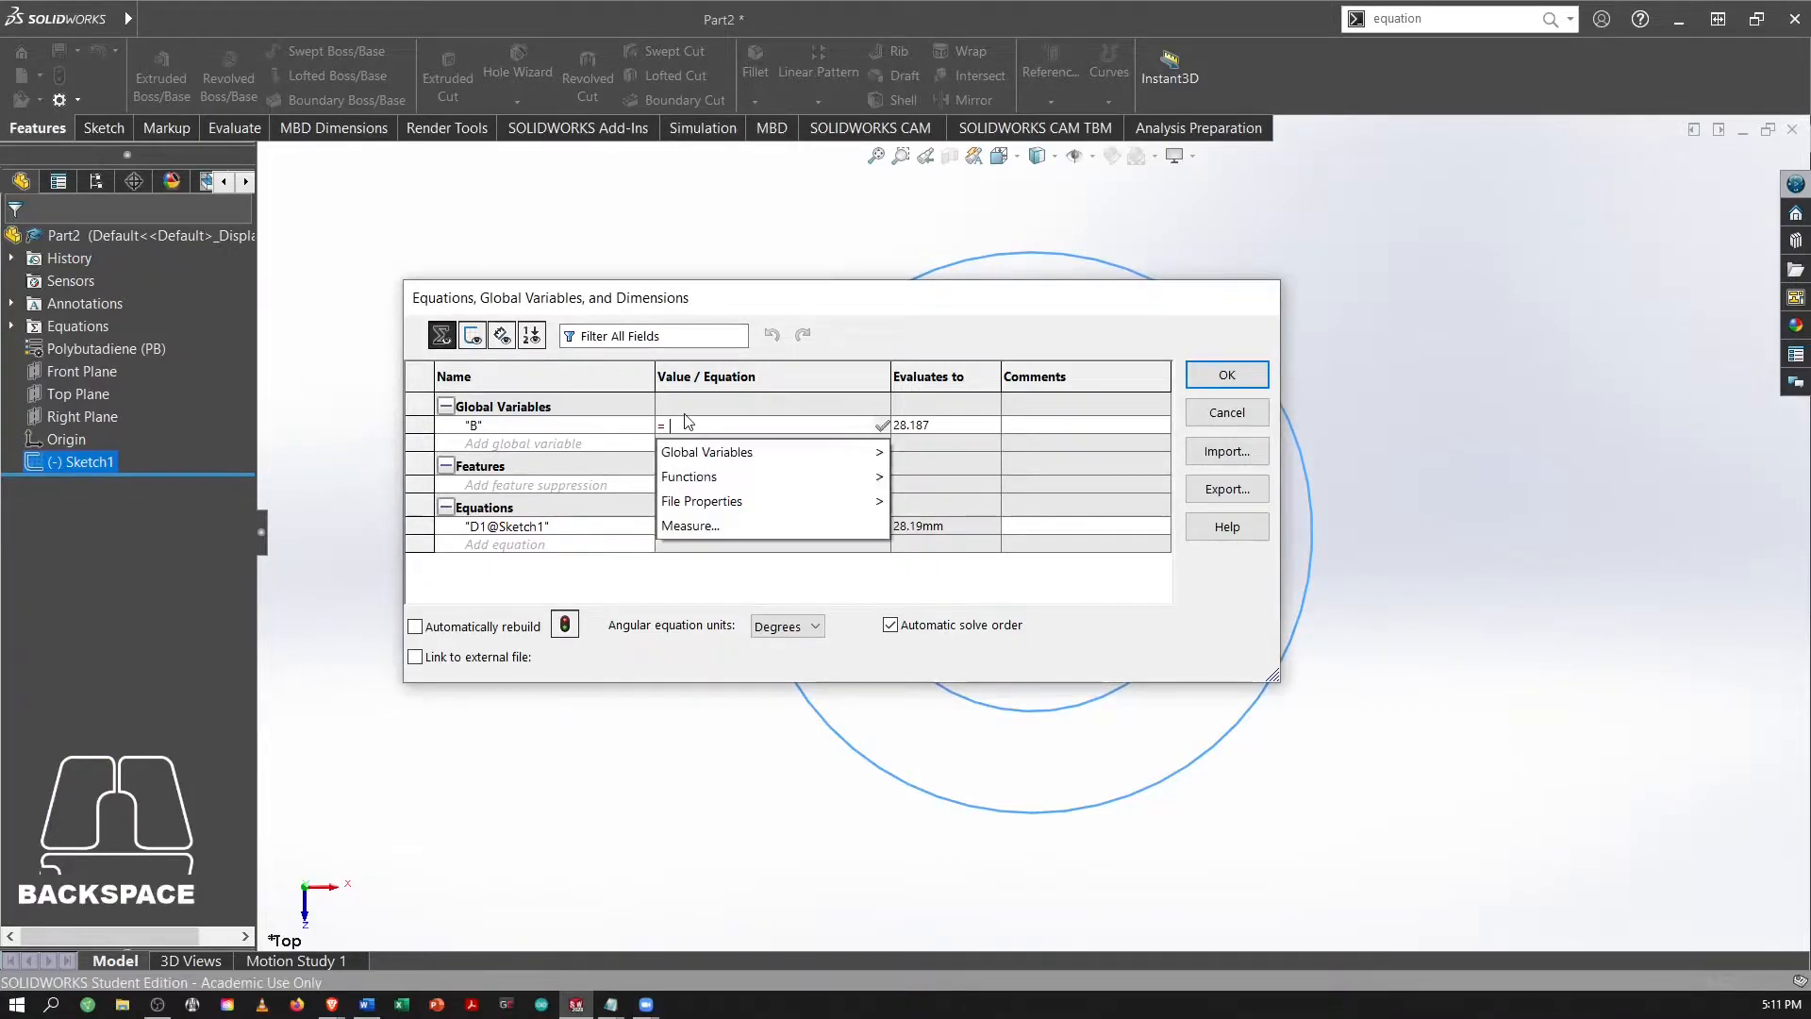
{"action": "key", "text": "alt+Tab"}
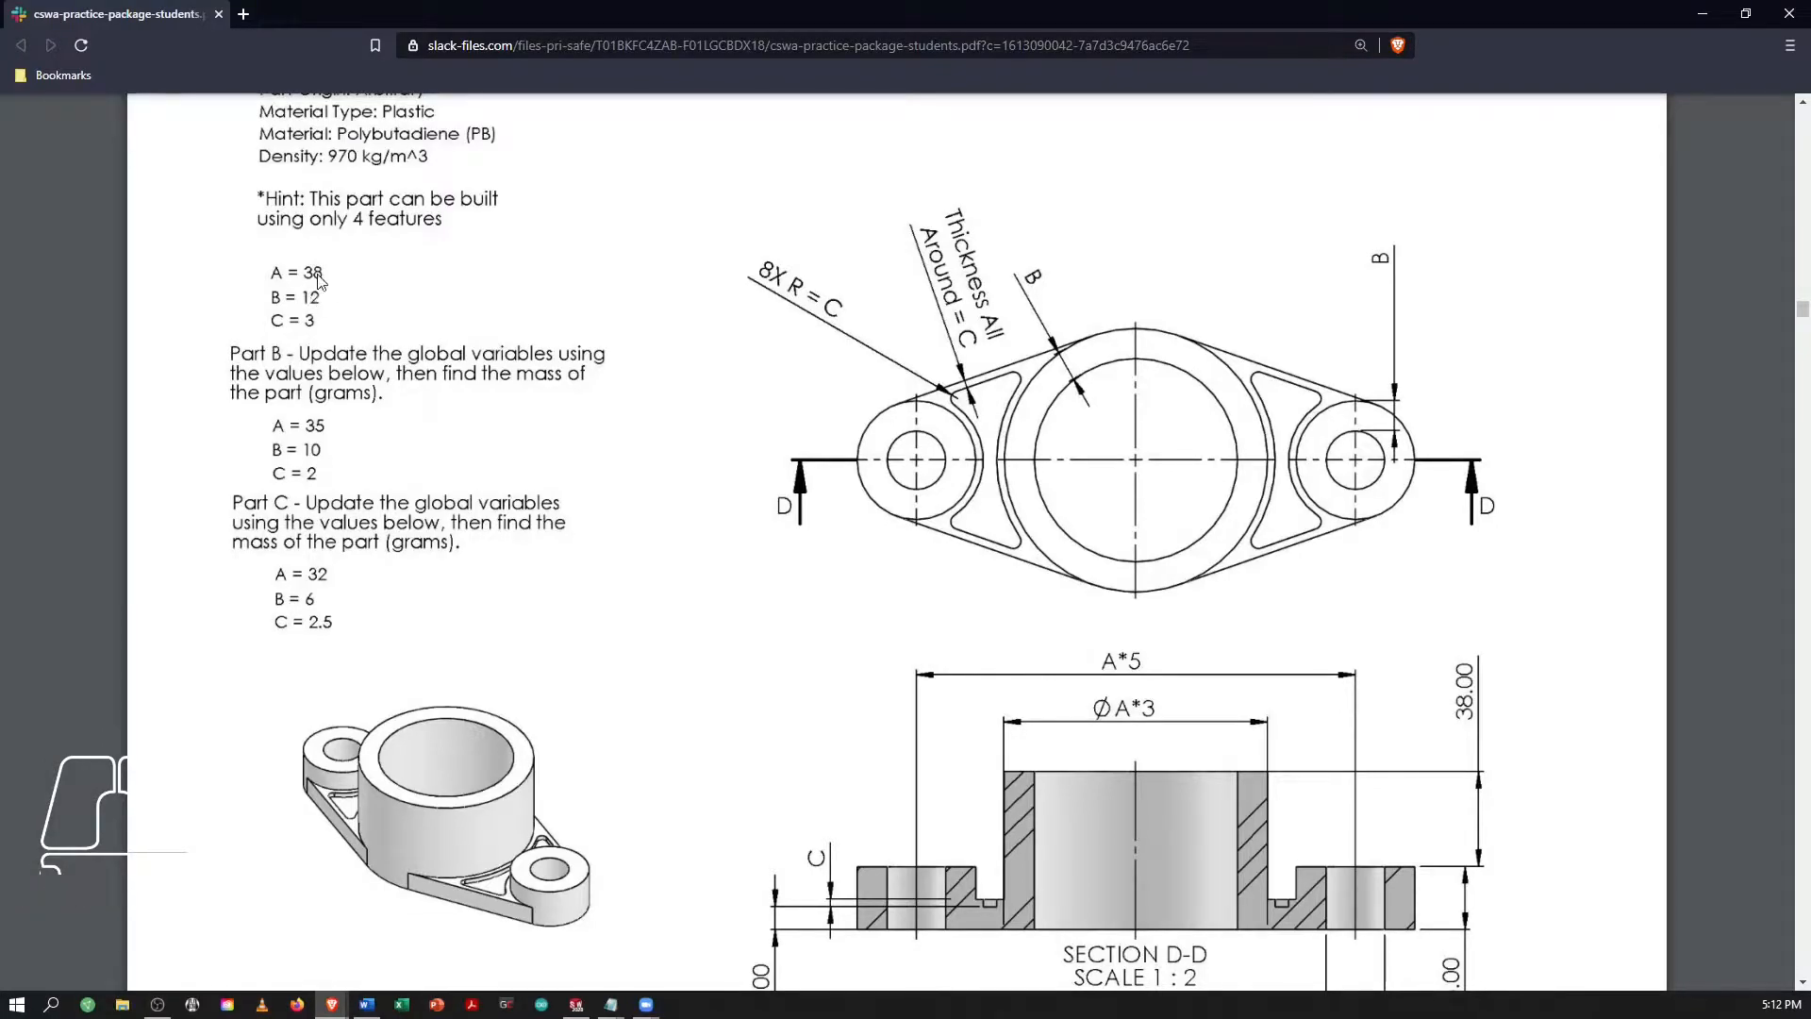
{"action": "key", "text": "alt+Tab"}
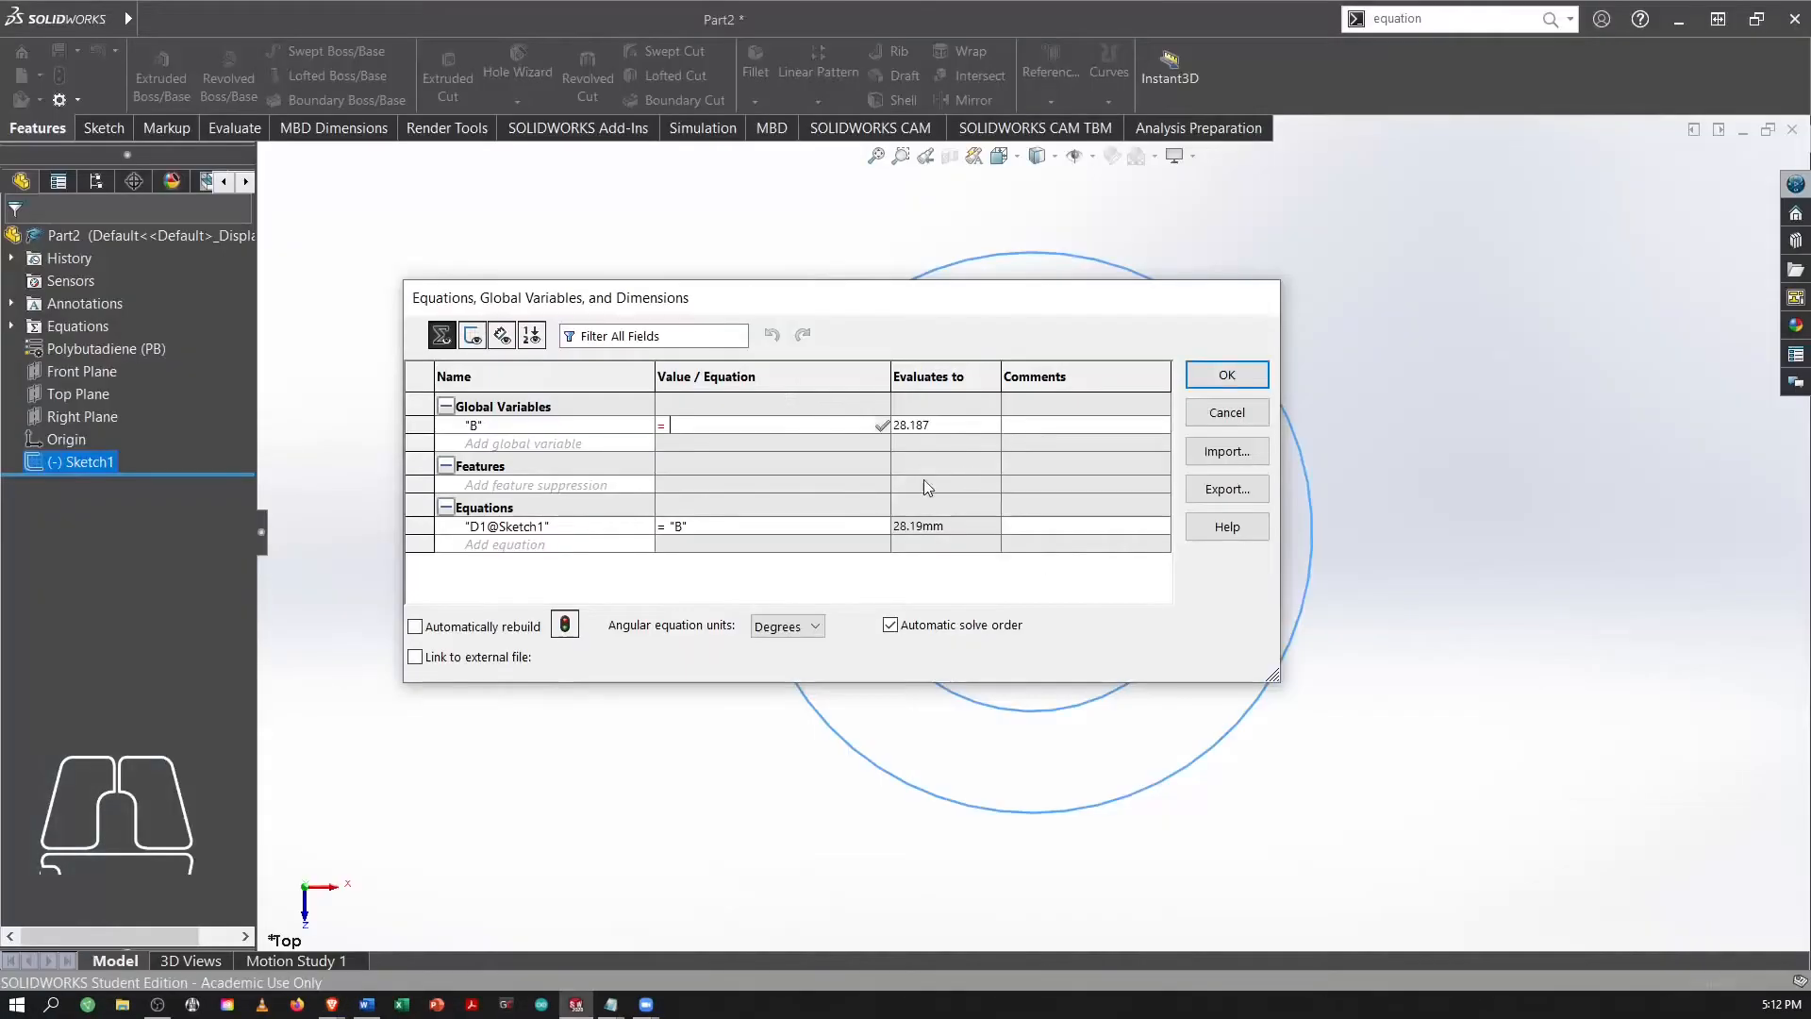
{"action": "key", "text": "alt+Tab"}
{"action": "key", "text": "alt+Tab"}
{"action": "left_click", "coordinate": [674, 421]}
{"action": "key", "text": "BackSpace"}
{"action": "type", "text": "12"}
{"action": "key", "text": "Tab"}
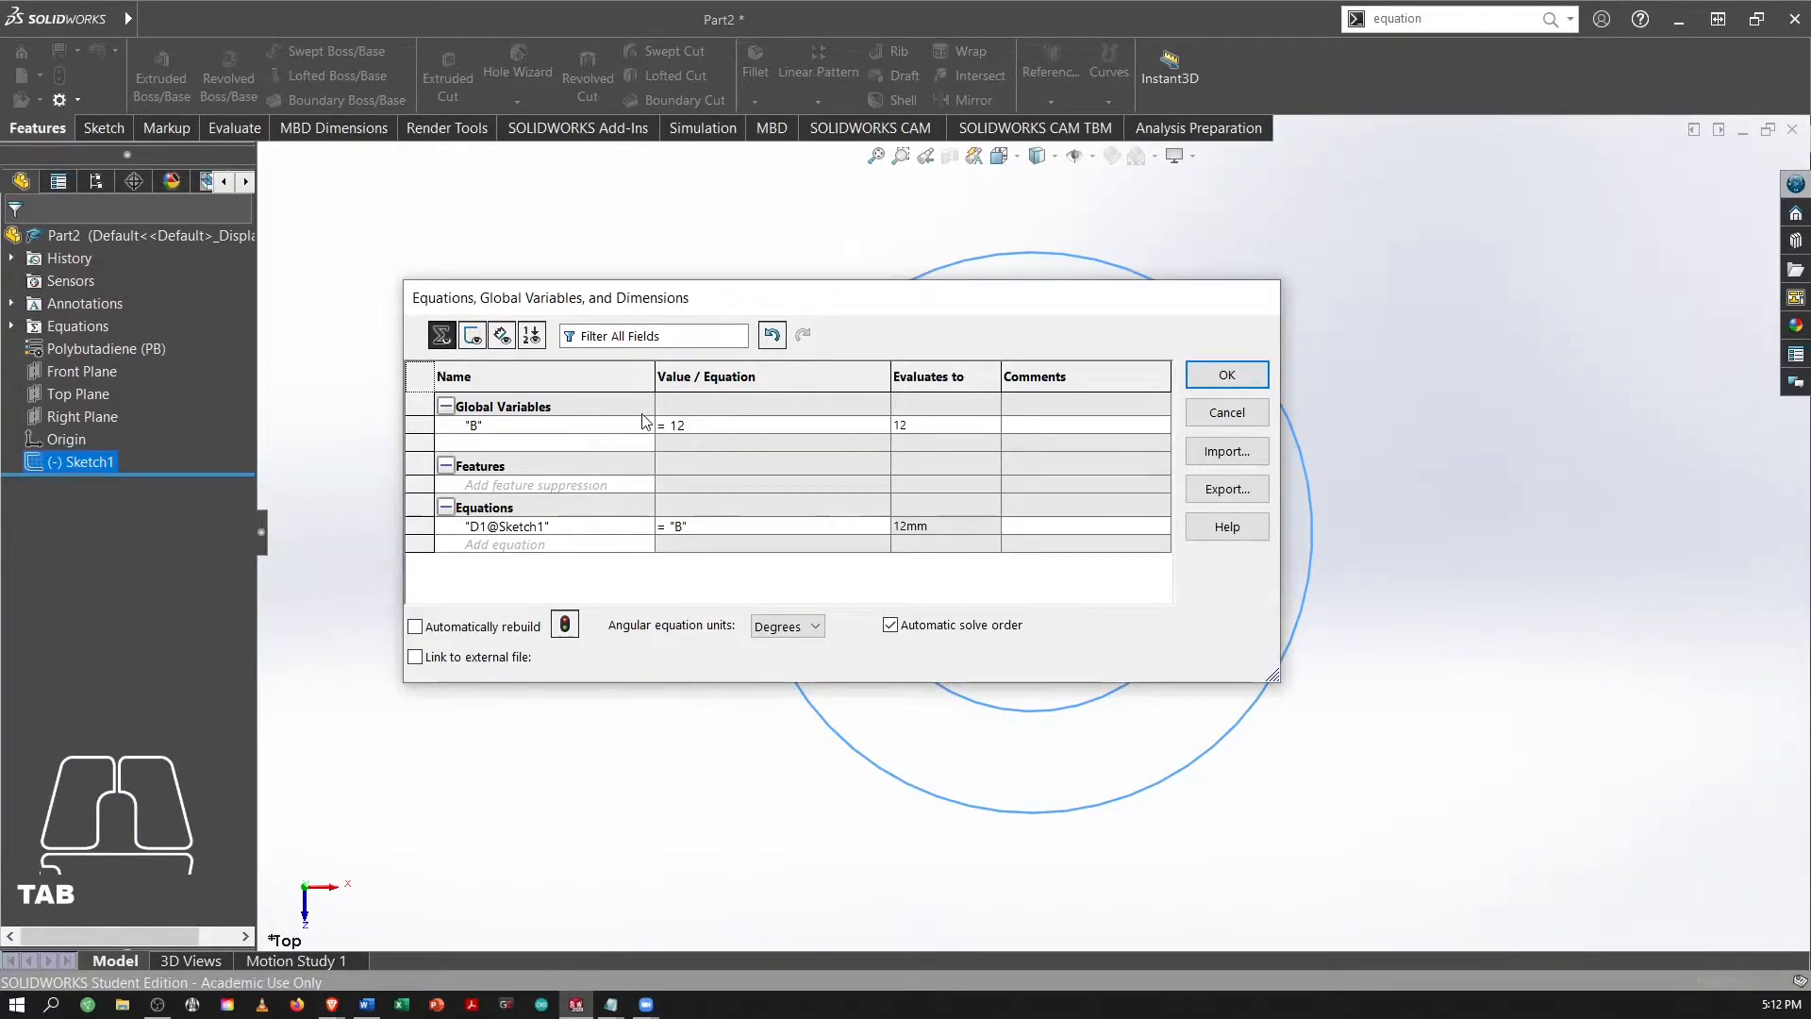
Add a global variable A with the value 38.
{"action": "key", "text": "shift"}
{"action": "type", "text": "A"}
{"action": "key", "text": "Tab"}
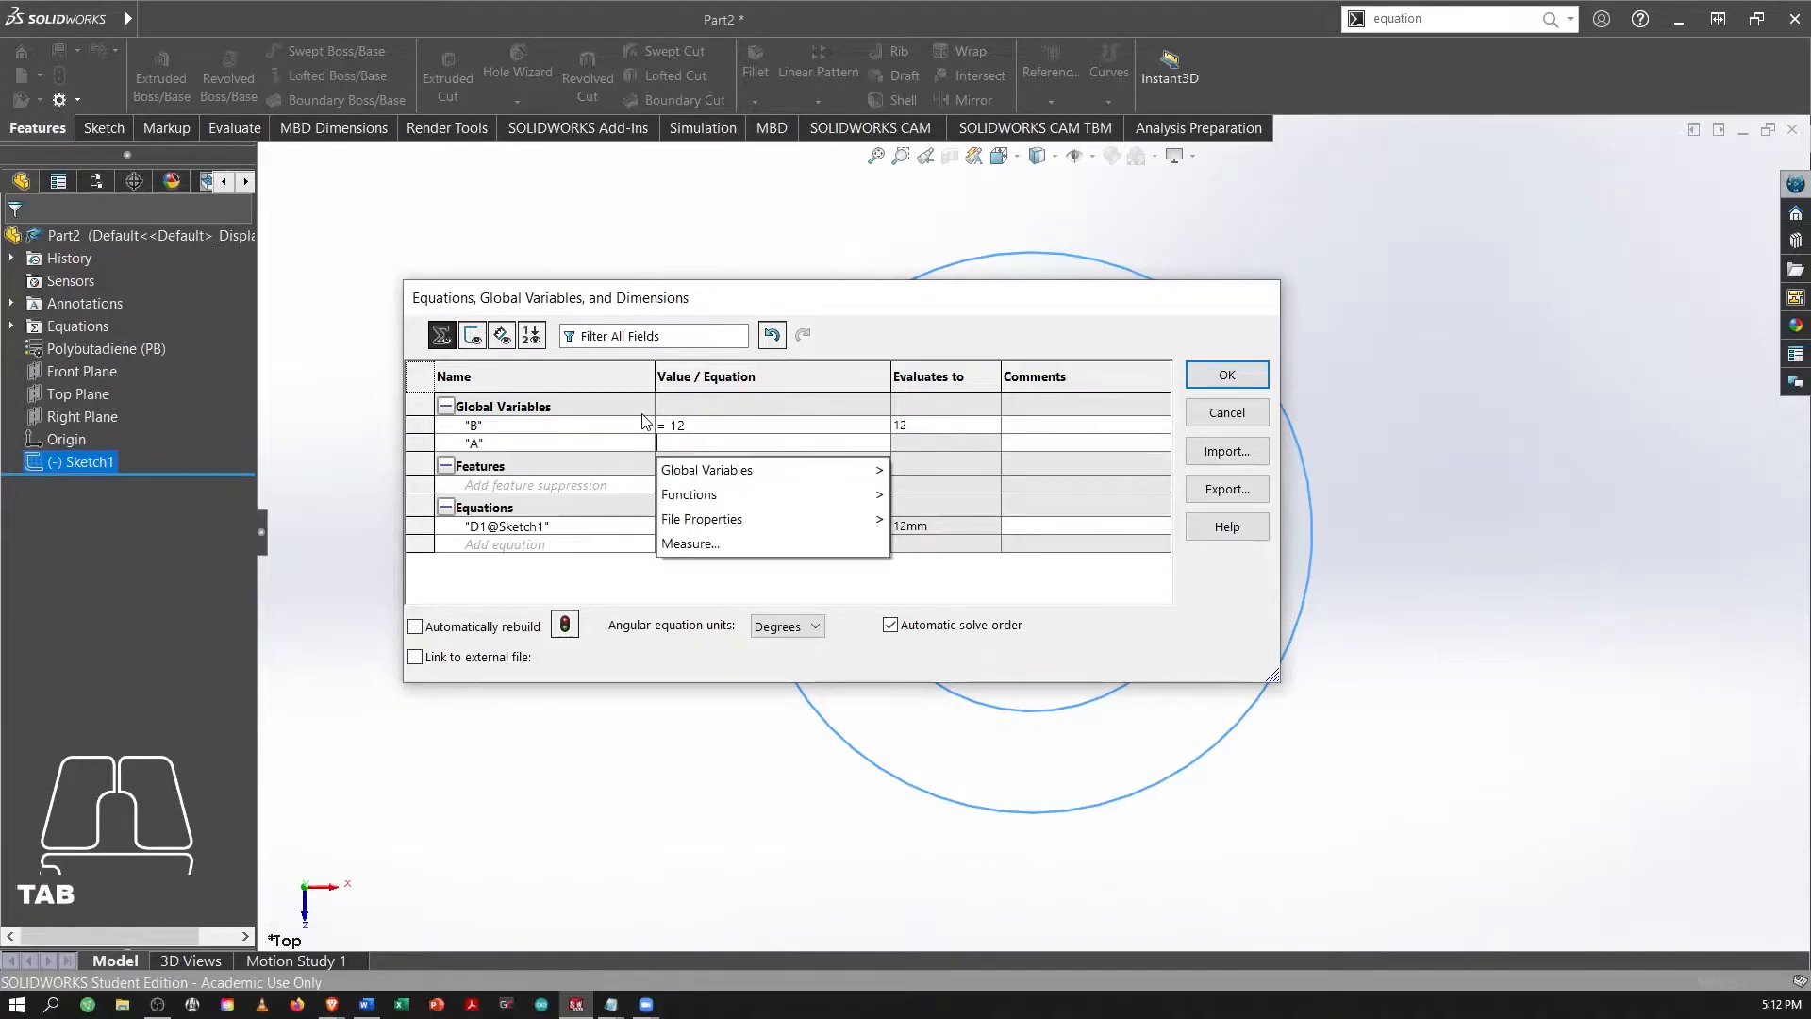
{"action": "type", "text": "38"}
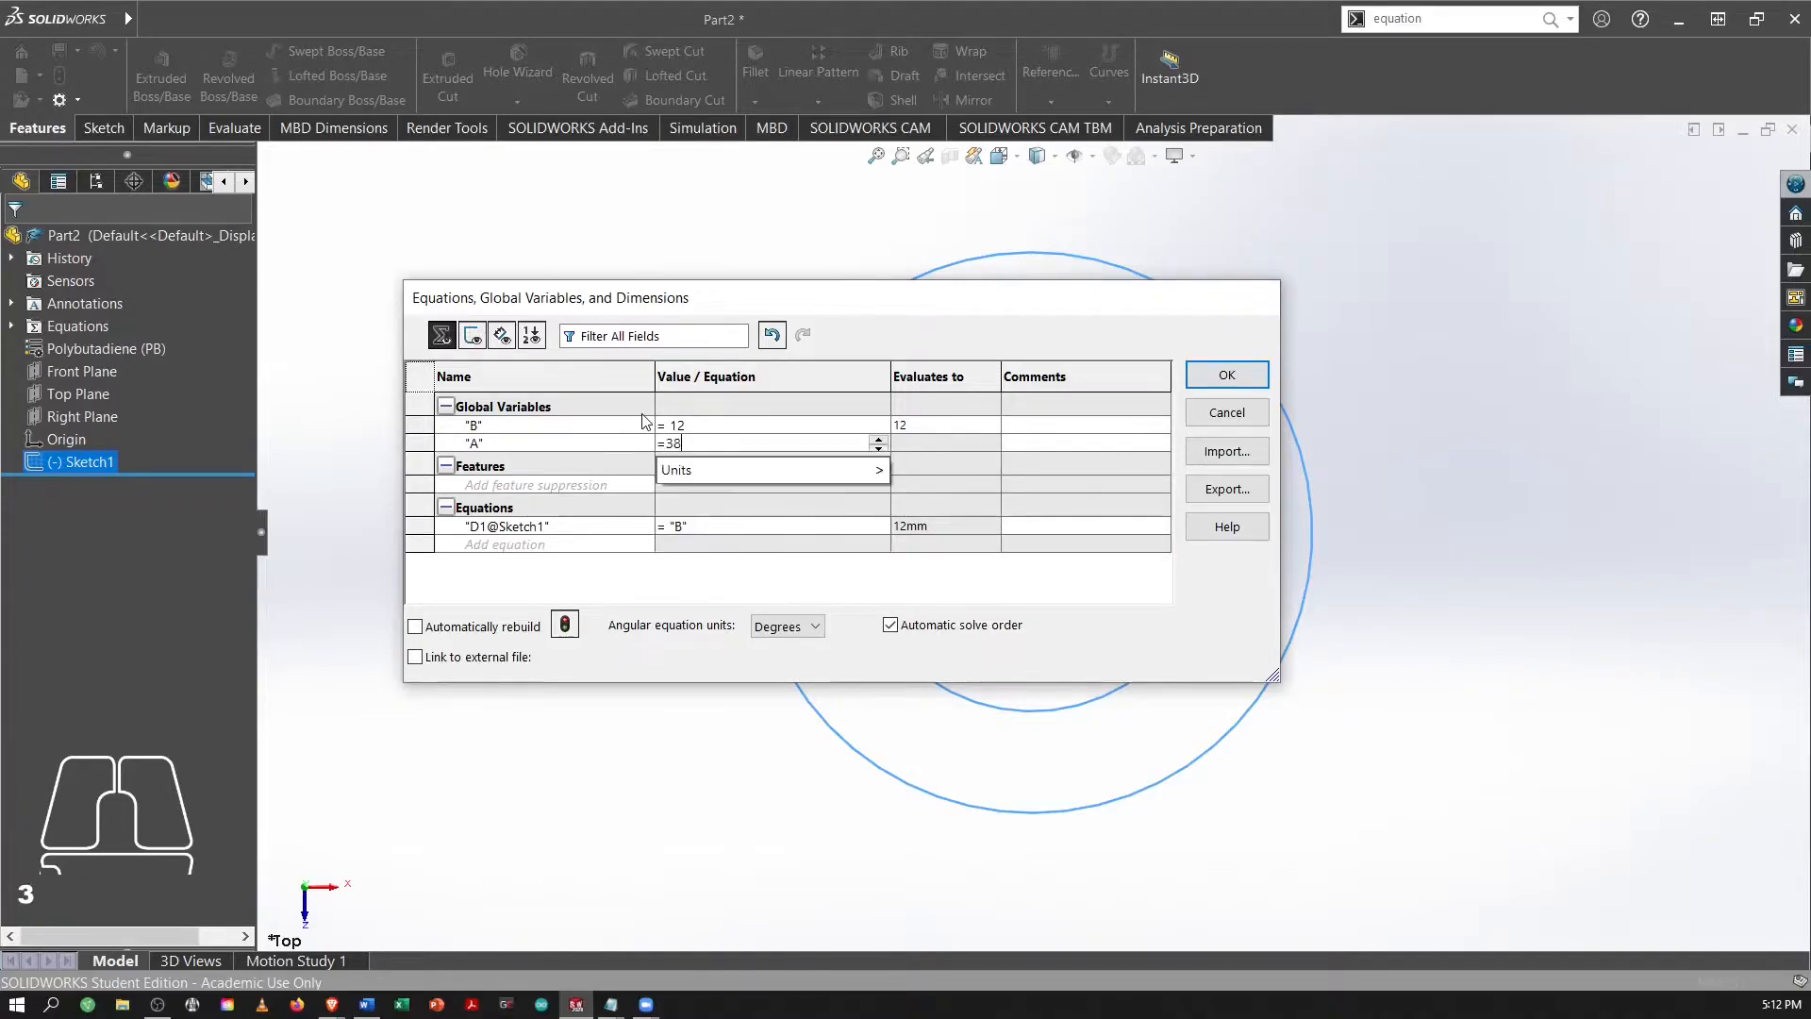
{"action": "key", "text": "Tab"}
Add a global variable C with the value 3, checking it in the practice PDF, and apply the equations.
{"action": "key", "text": "Tab"}
{"action": "type", "text": "C"}
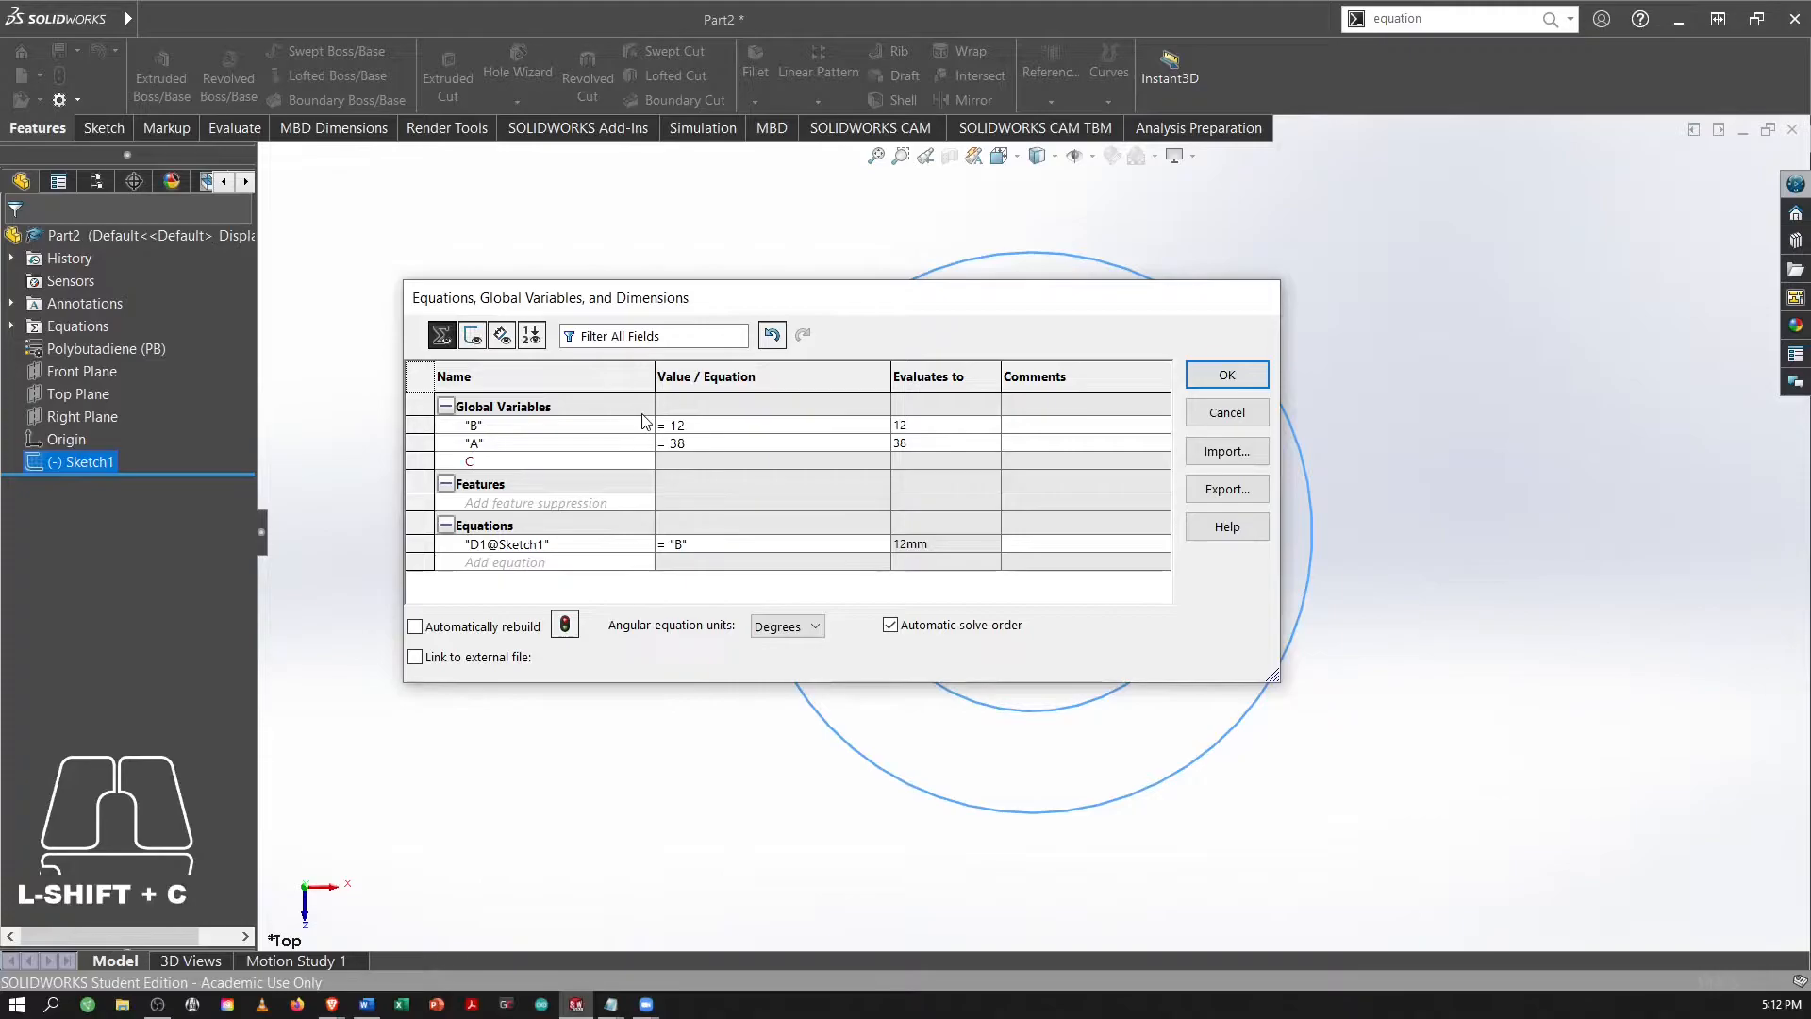
{"action": "key", "text": "Tab"}
{"action": "type", "text": "3"}
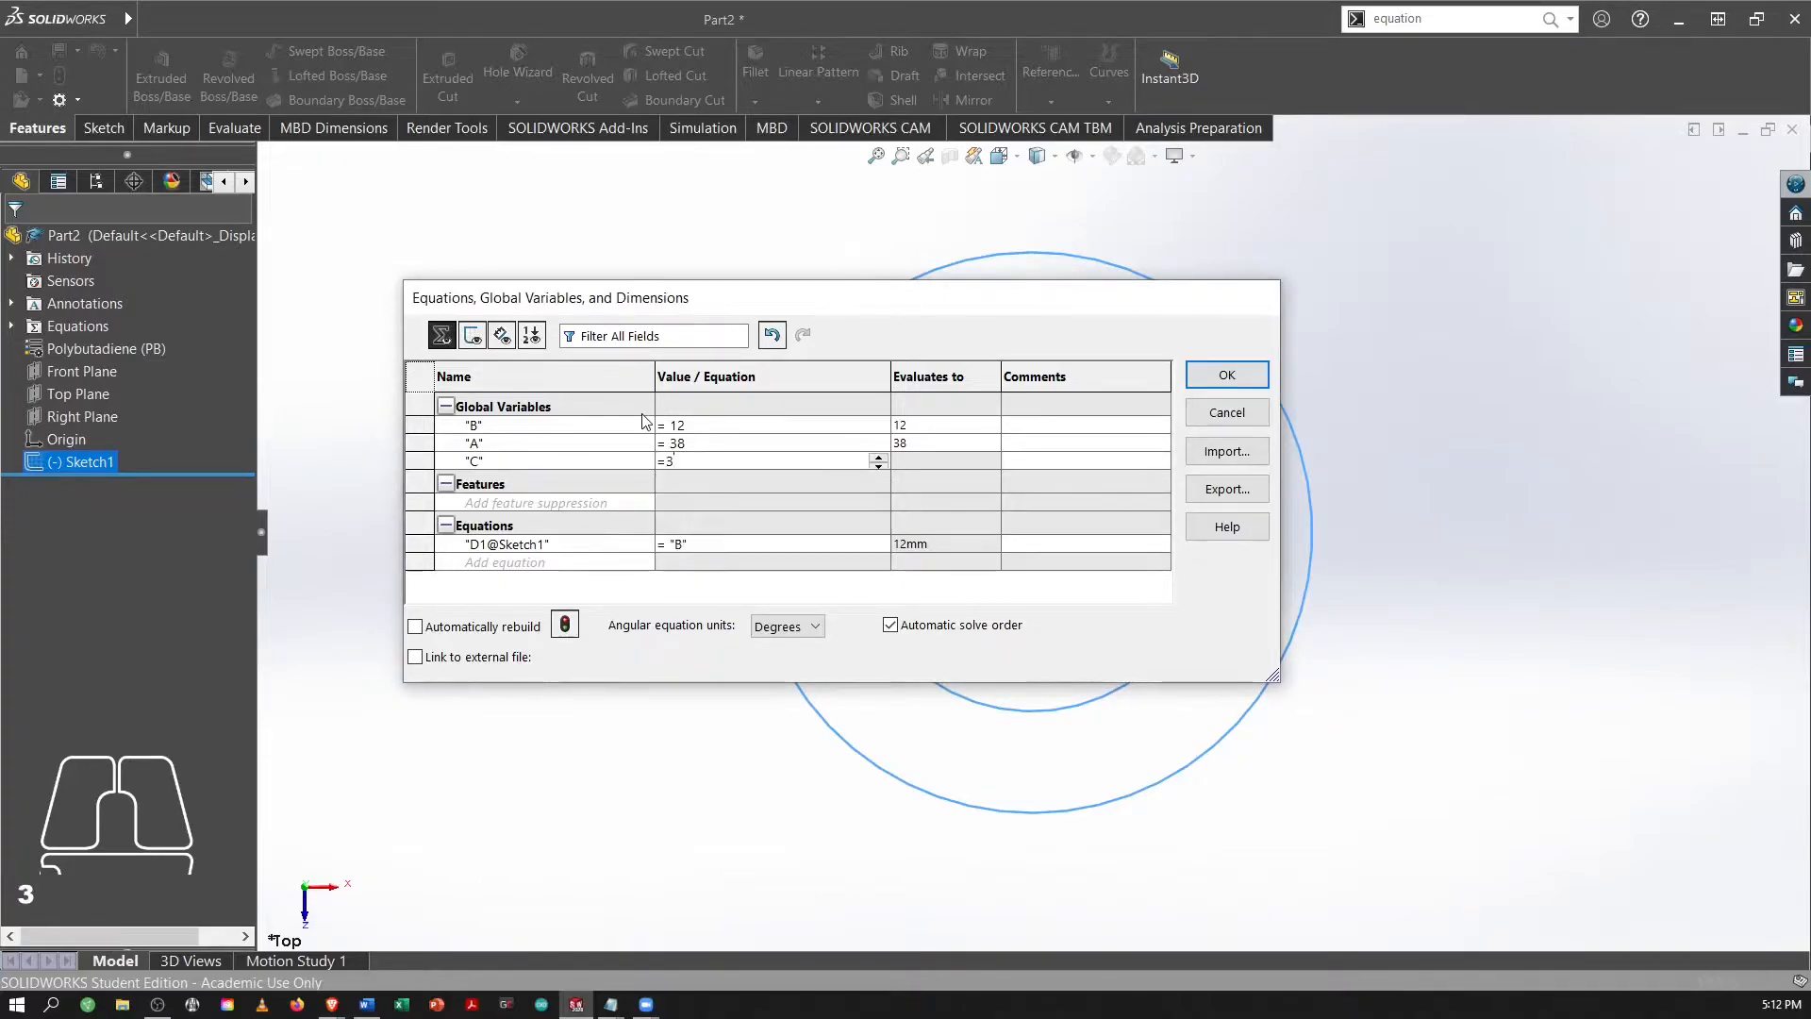
{"action": "key", "text": "alt+Tab"}
{"action": "key", "text": "alt+Tab"}
{"action": "key", "text": "Tab"}
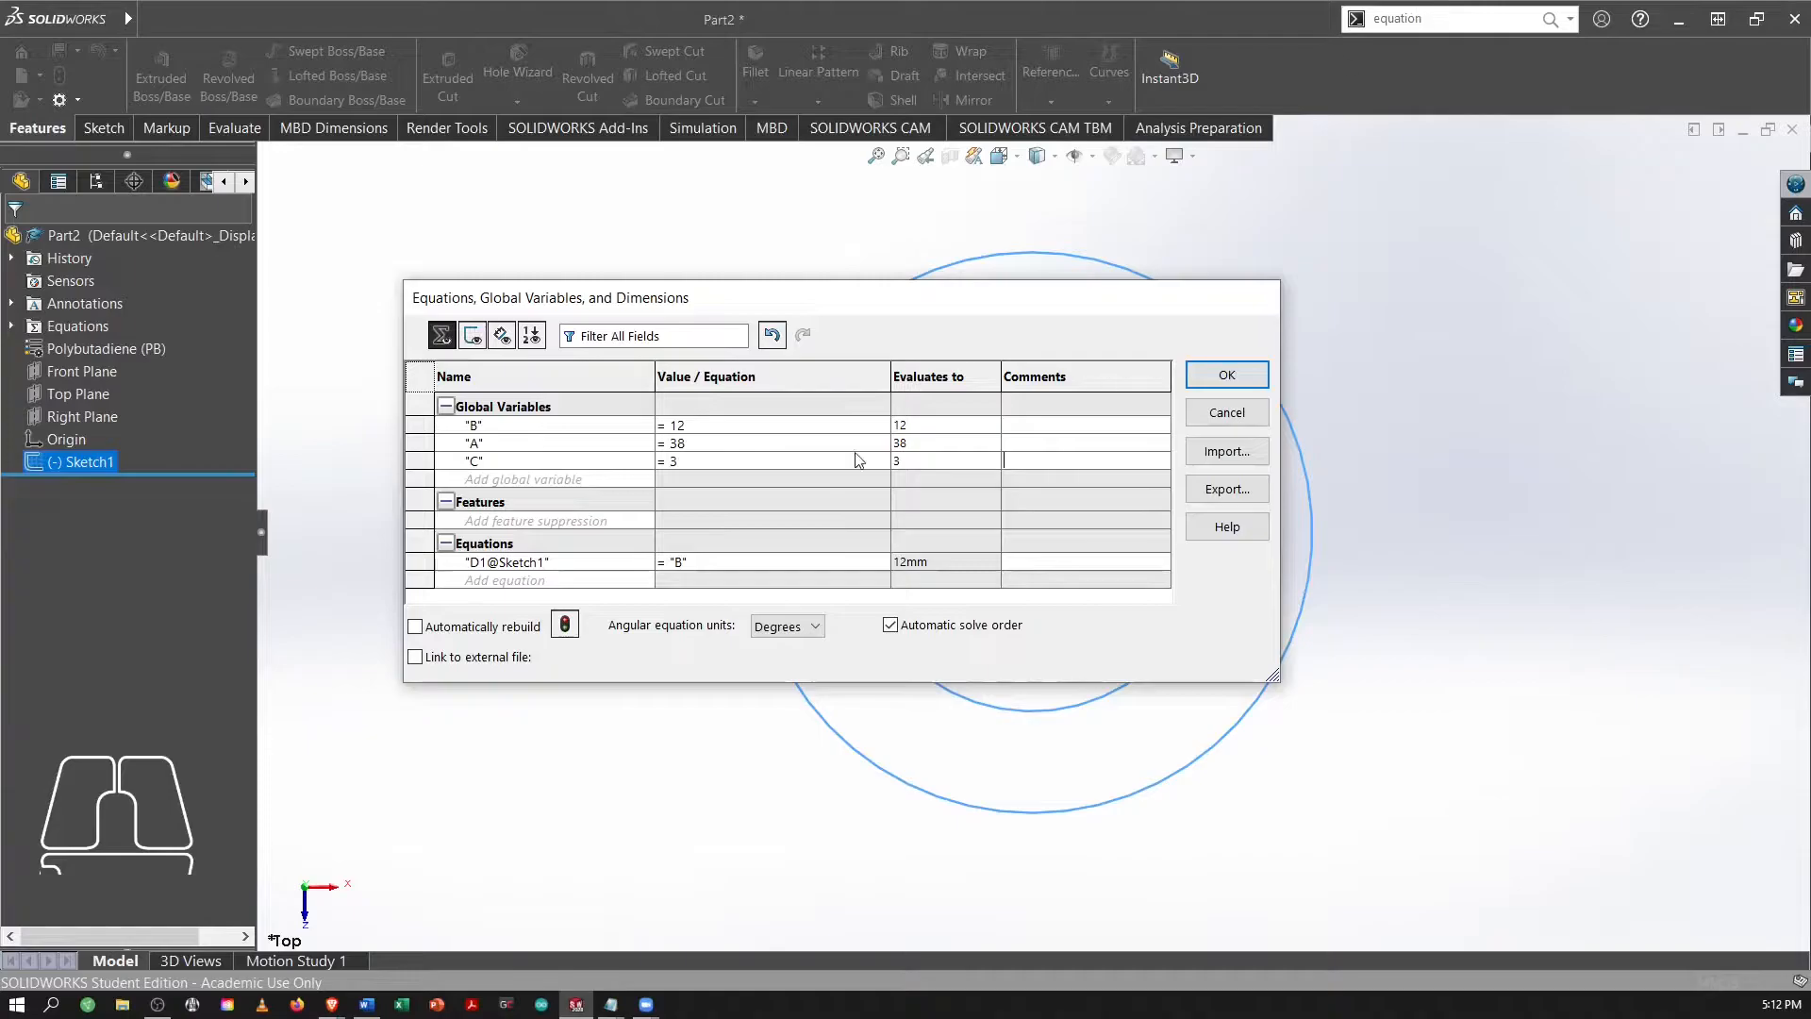
{"action": "left_click", "coordinate": [1227, 375]}
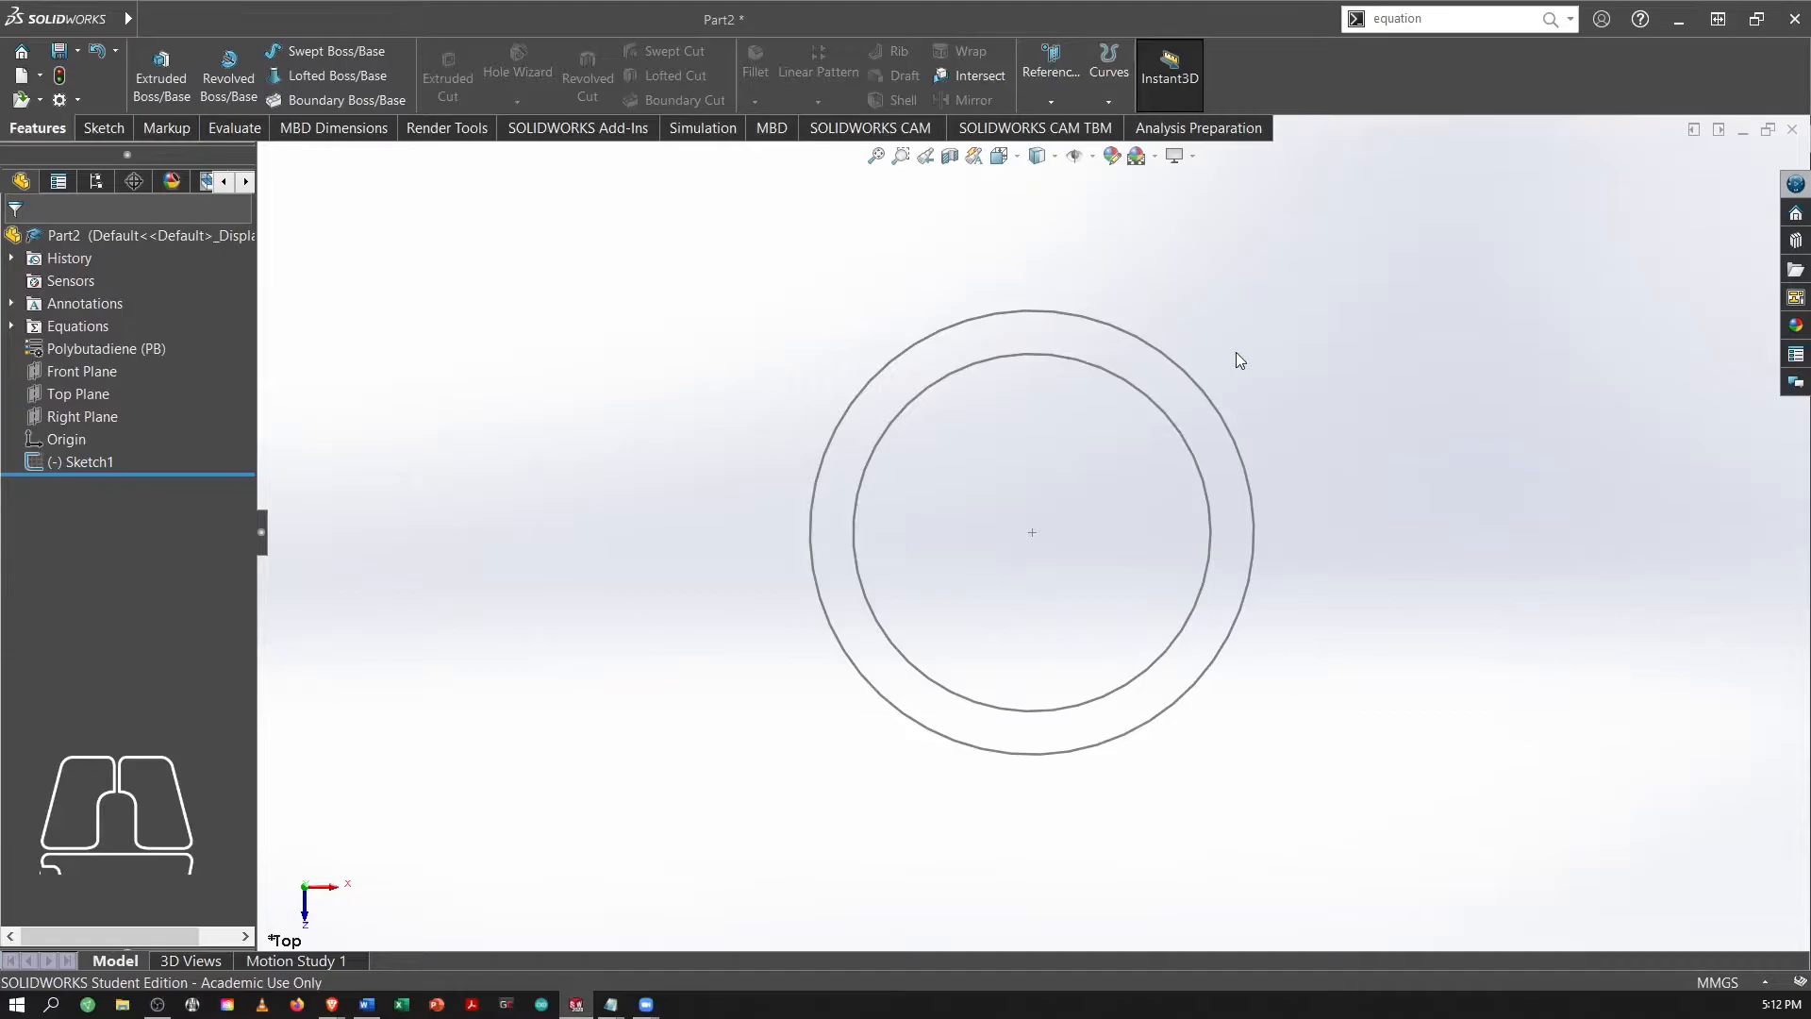
Reopen the two-circle ring sketch for editing and look up the outer diameter in the practice PDF in the browser.
{"action": "left_click", "coordinate": [98, 460]}
{"action": "left_click", "coordinate": [117, 404]}
{"action": "left_click", "coordinate": [117, 404]}
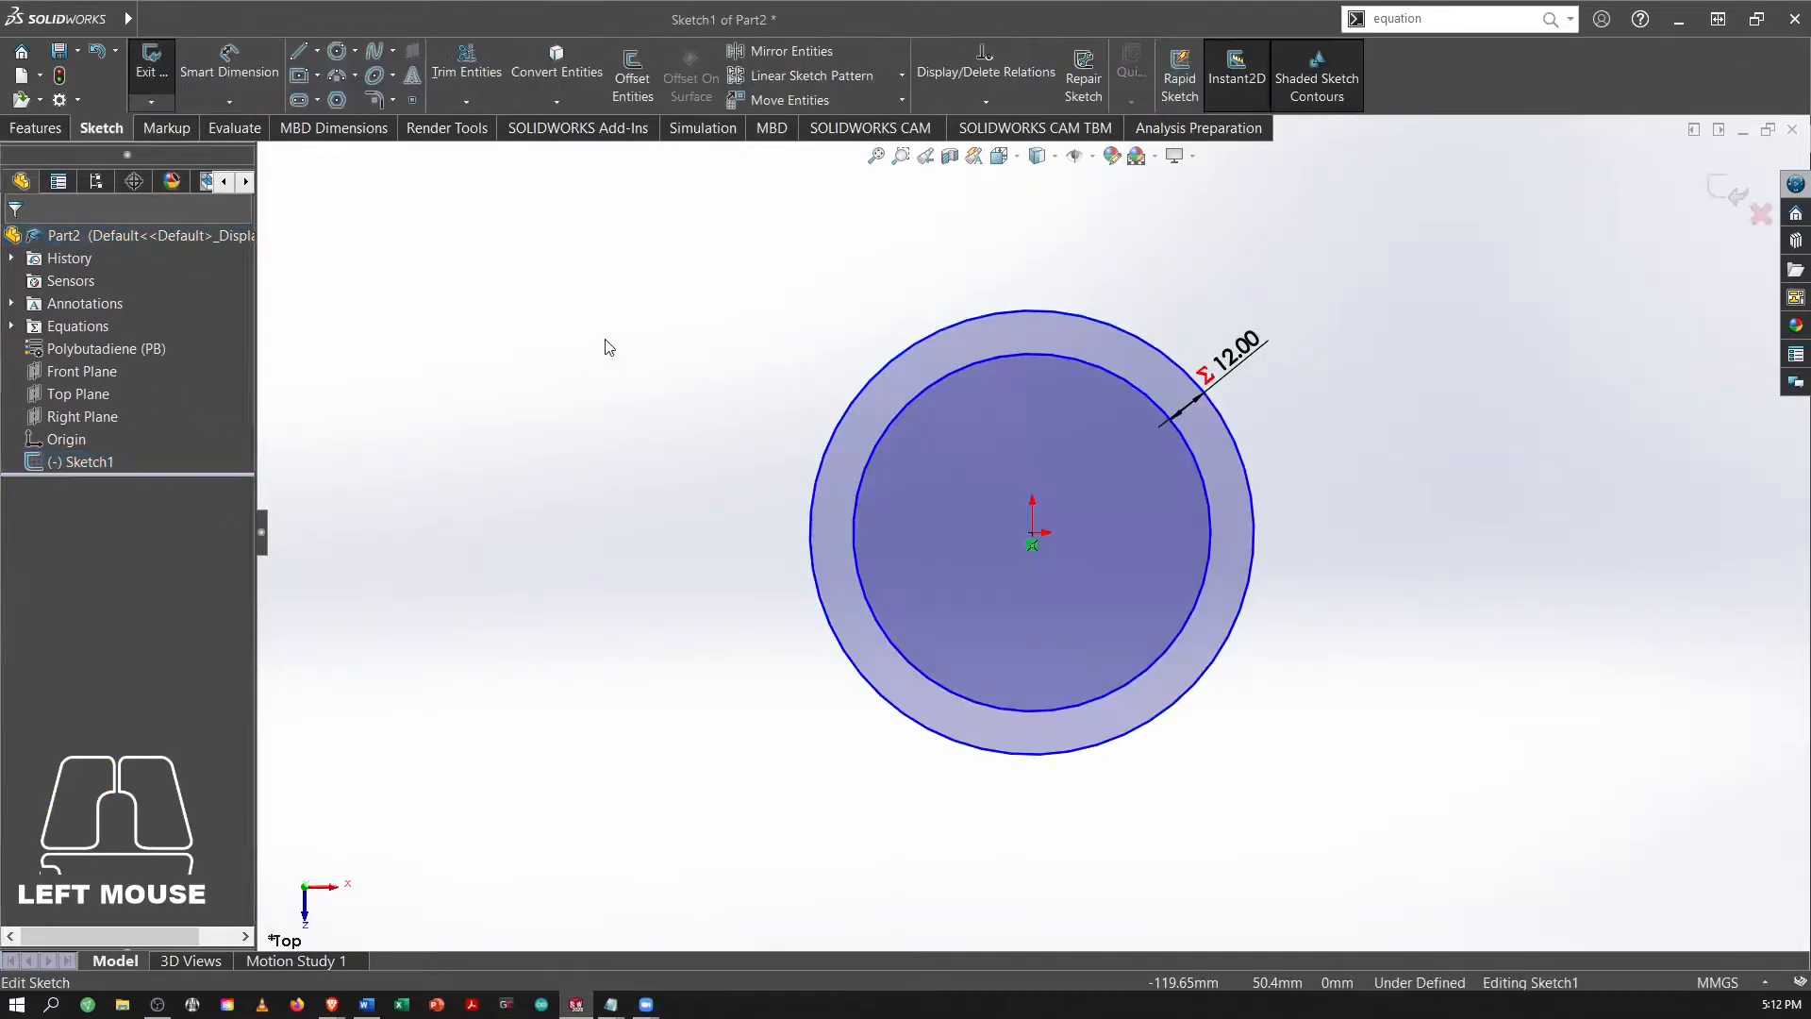
{"action": "key", "text": "alt+Tab"}
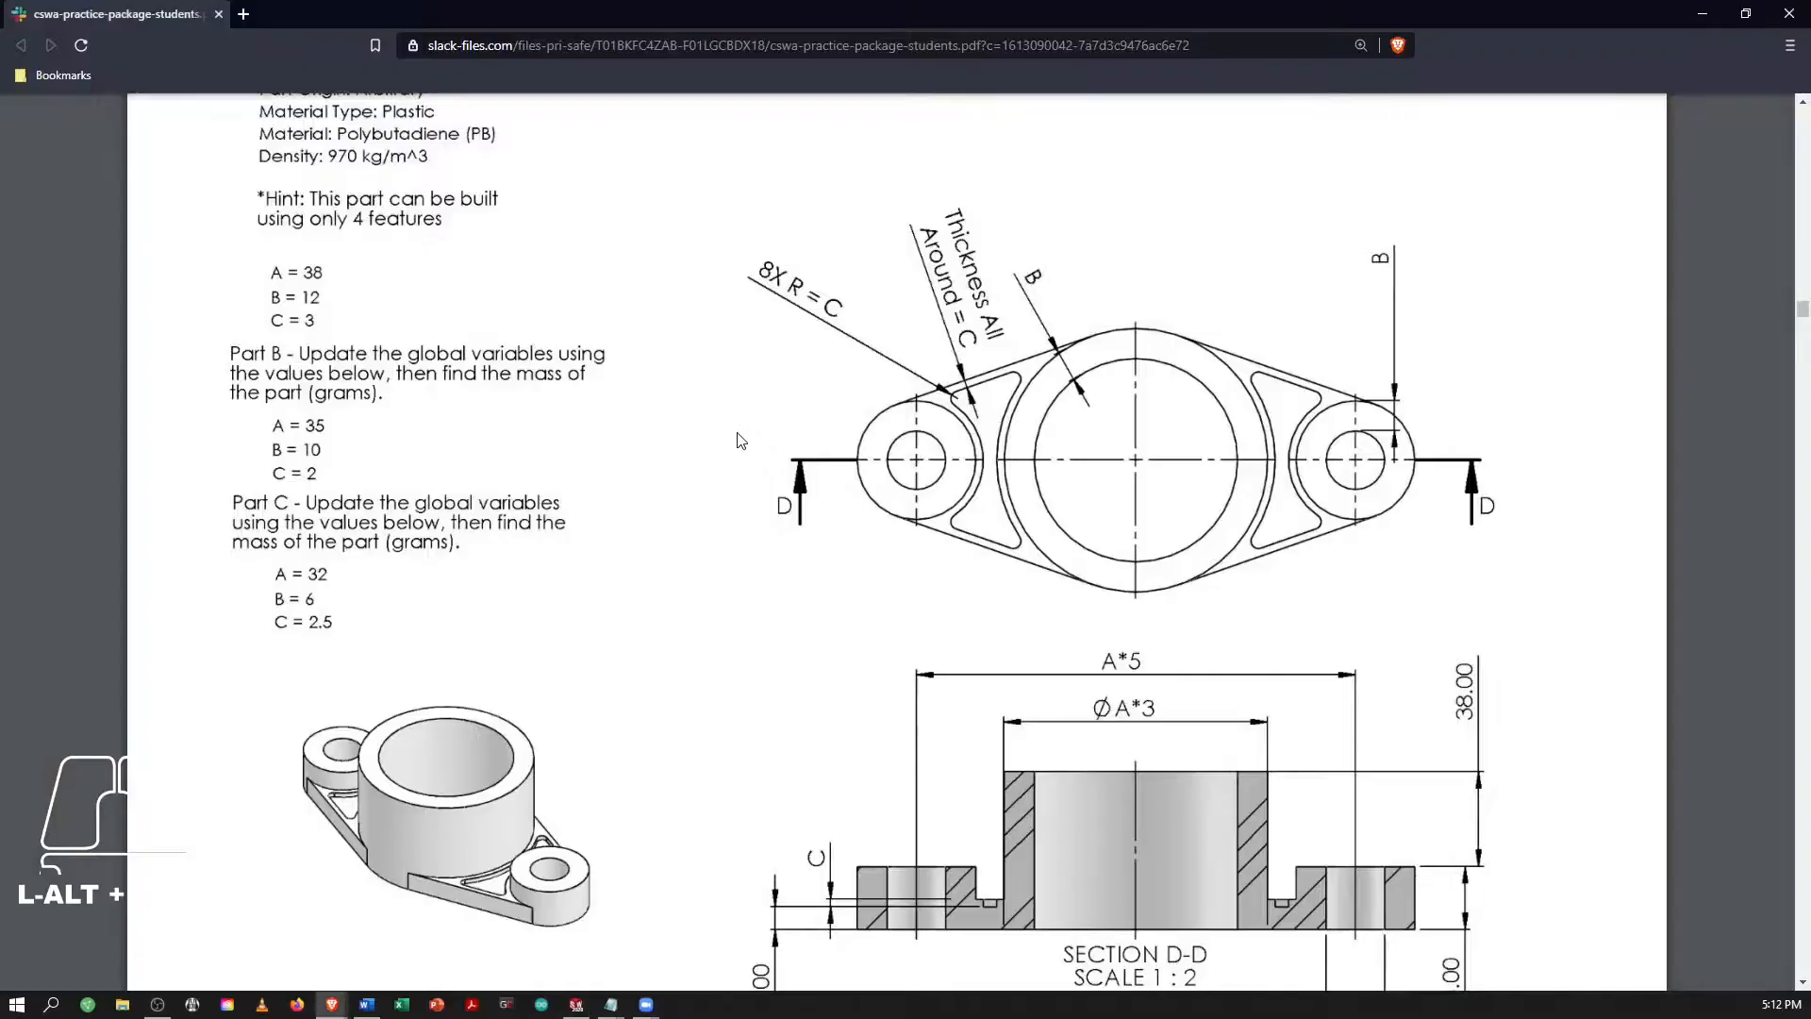
{"action": "scroll", "coordinate": [1243, 472], "scroll_direction": "down", "scroll_amount": 1}
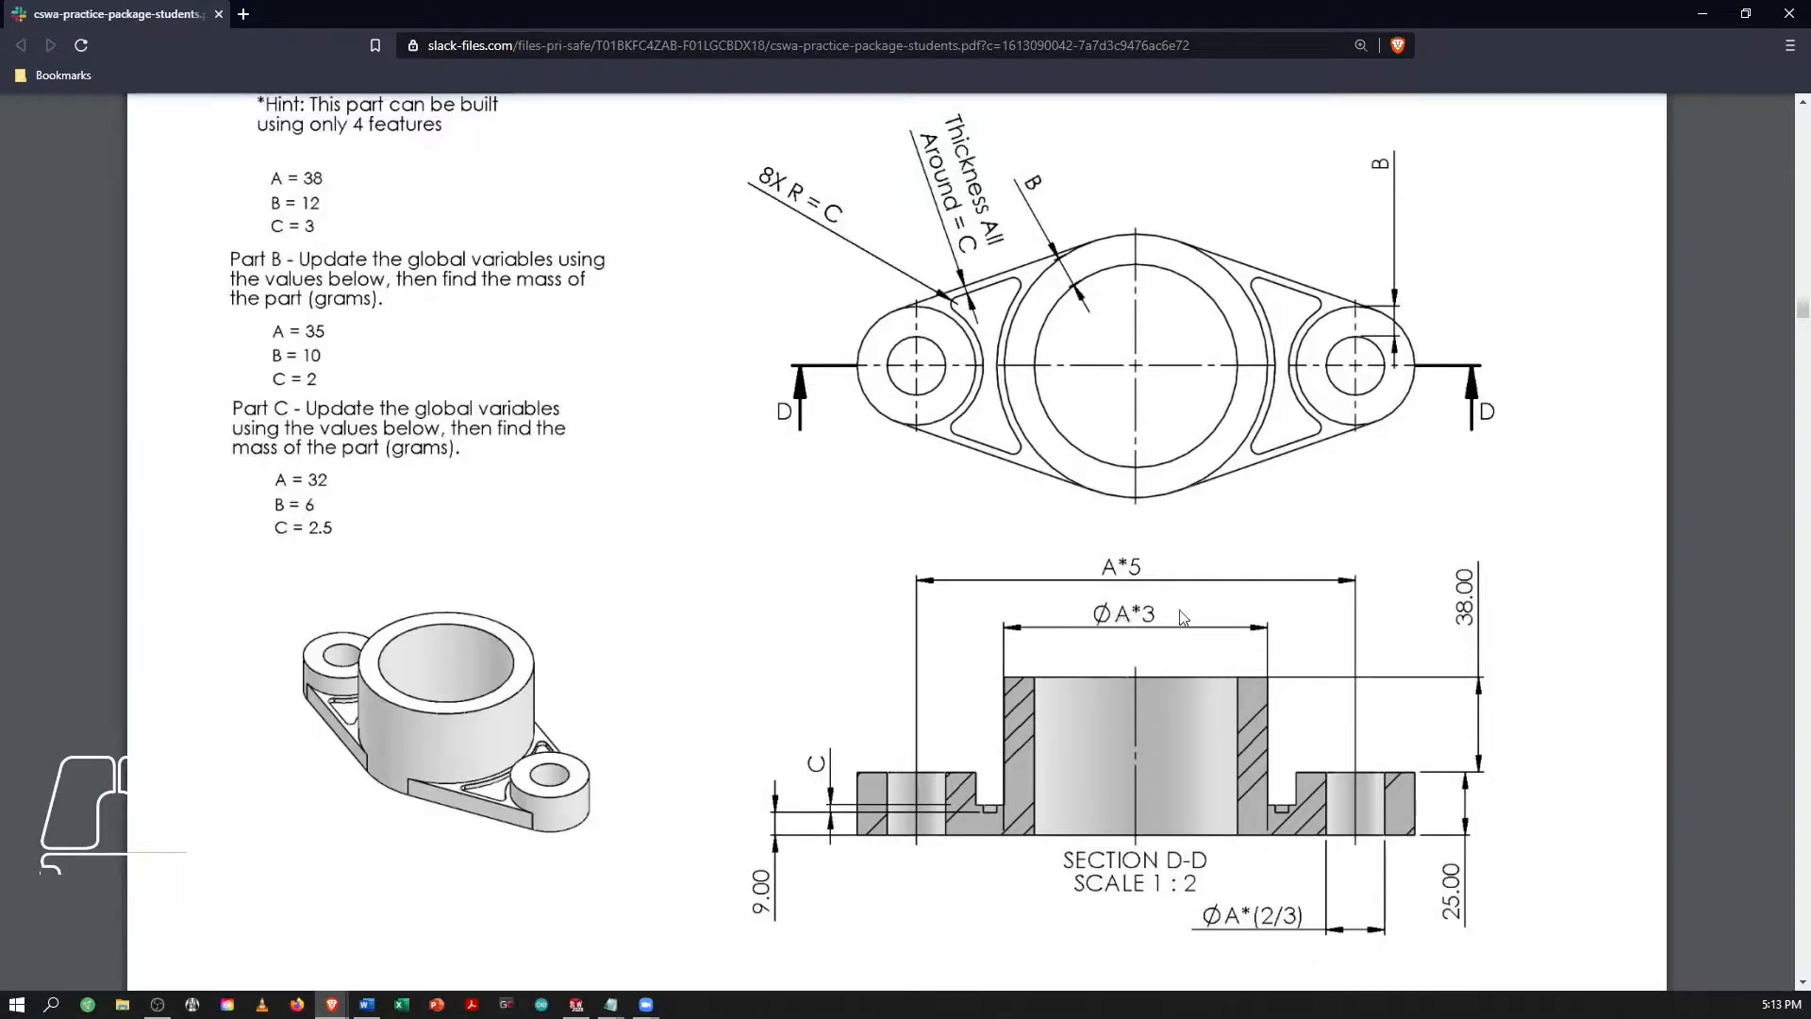
Back in SOLIDWORKS, dimension the outer circle's diameter as ="A" * 3.
{"action": "key", "text": "alt+Tab"}
{"action": "right_click_drag", "start_coordinate": [578, 428], "coordinate": [518, 336]}
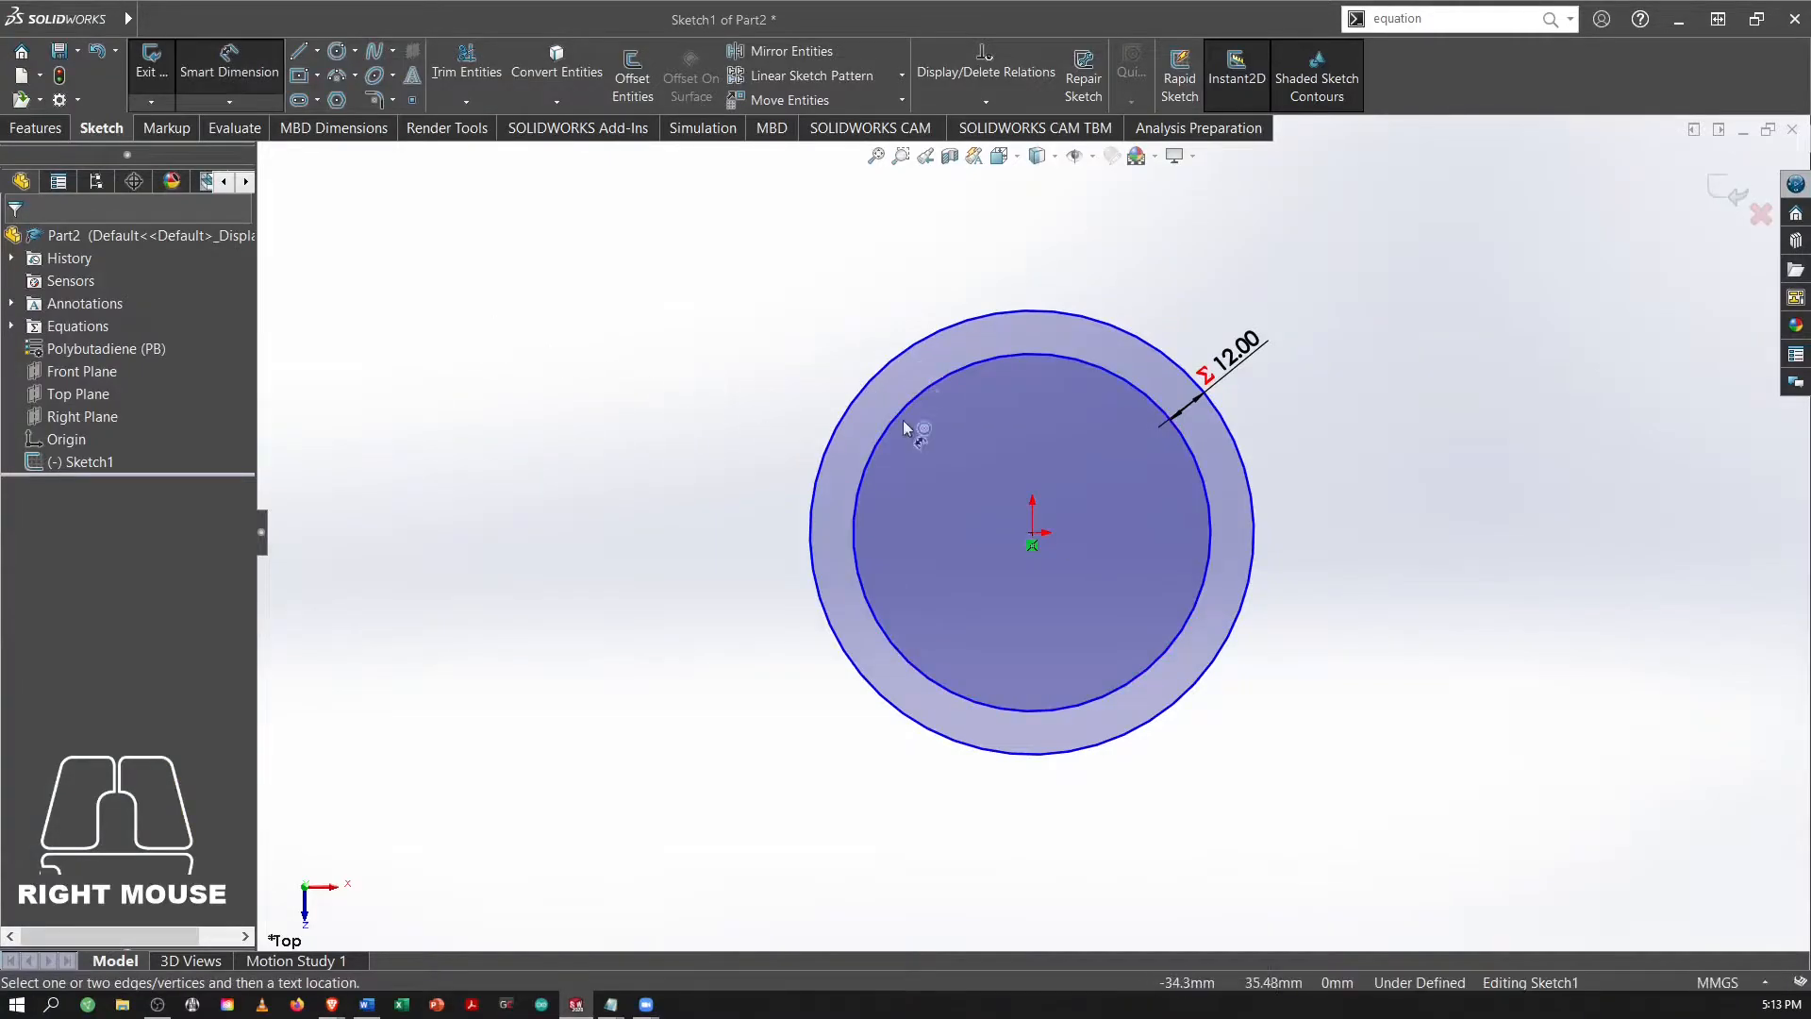
{"action": "left_click", "coordinate": [819, 477]}
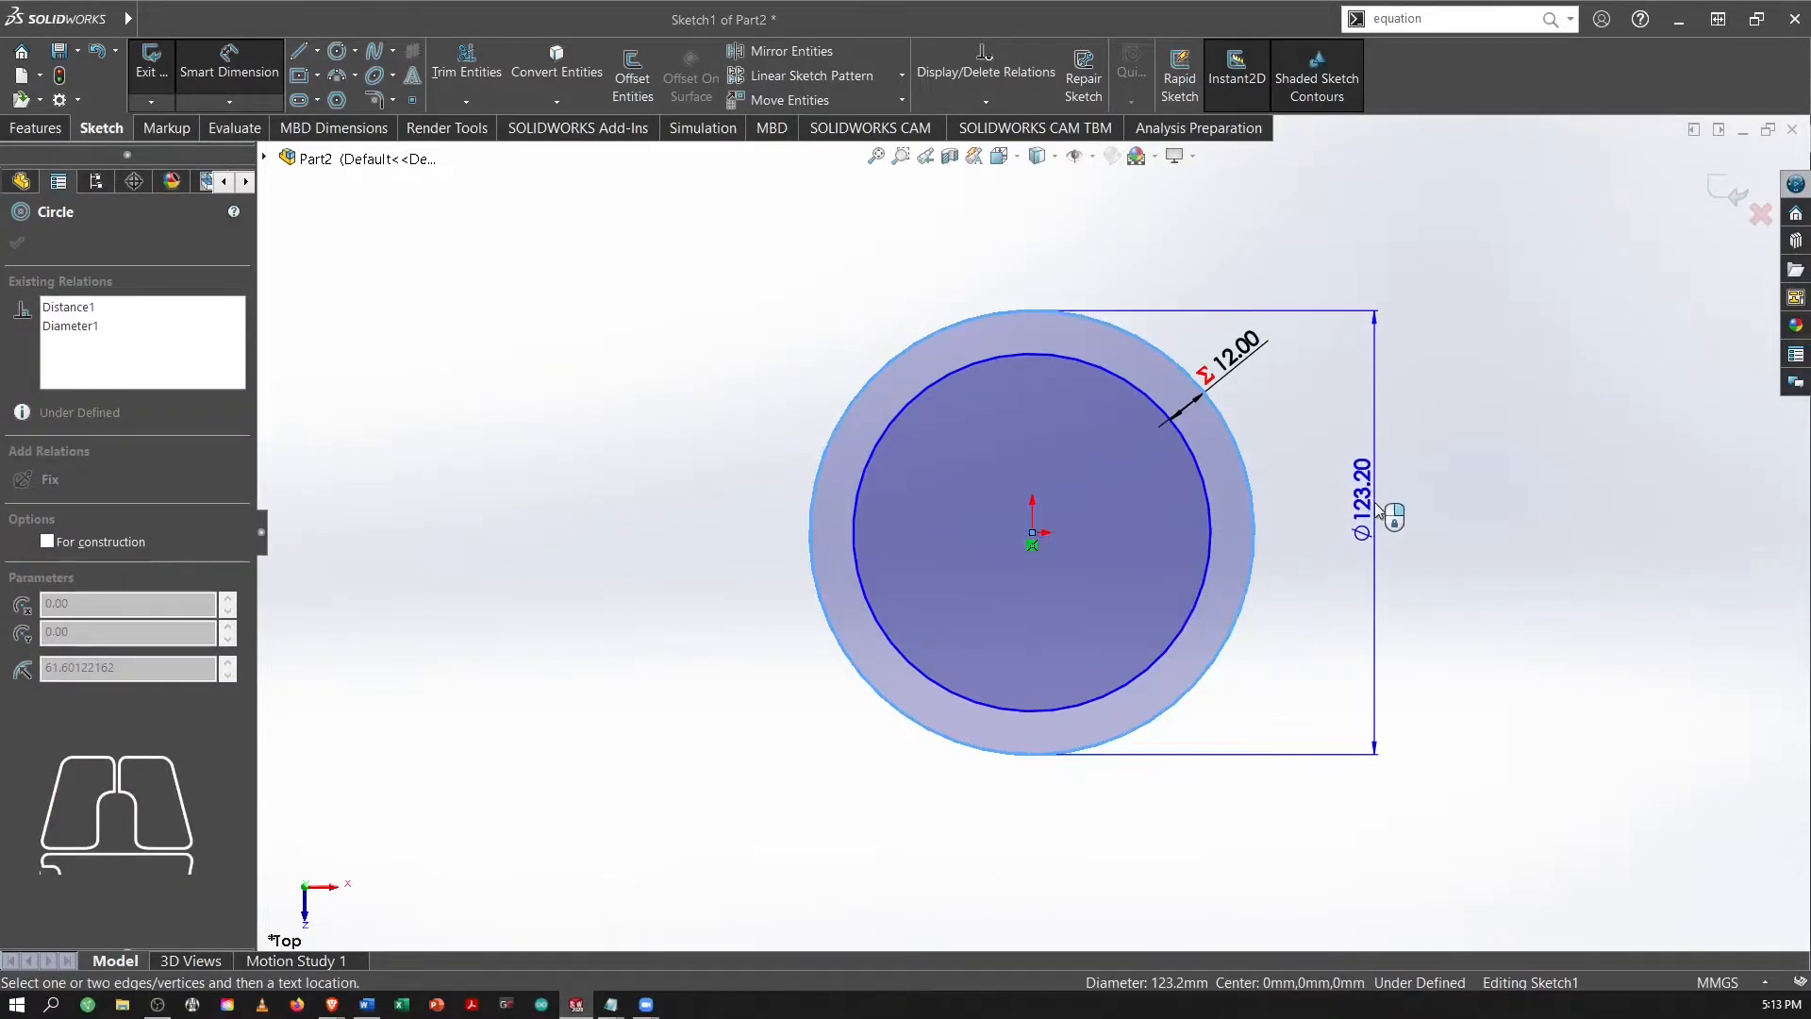
{"action": "left_click", "coordinate": [1379, 513]}
{"action": "type", "text": "=\"A\" * 3"}
{"action": "key", "text": "Return"}
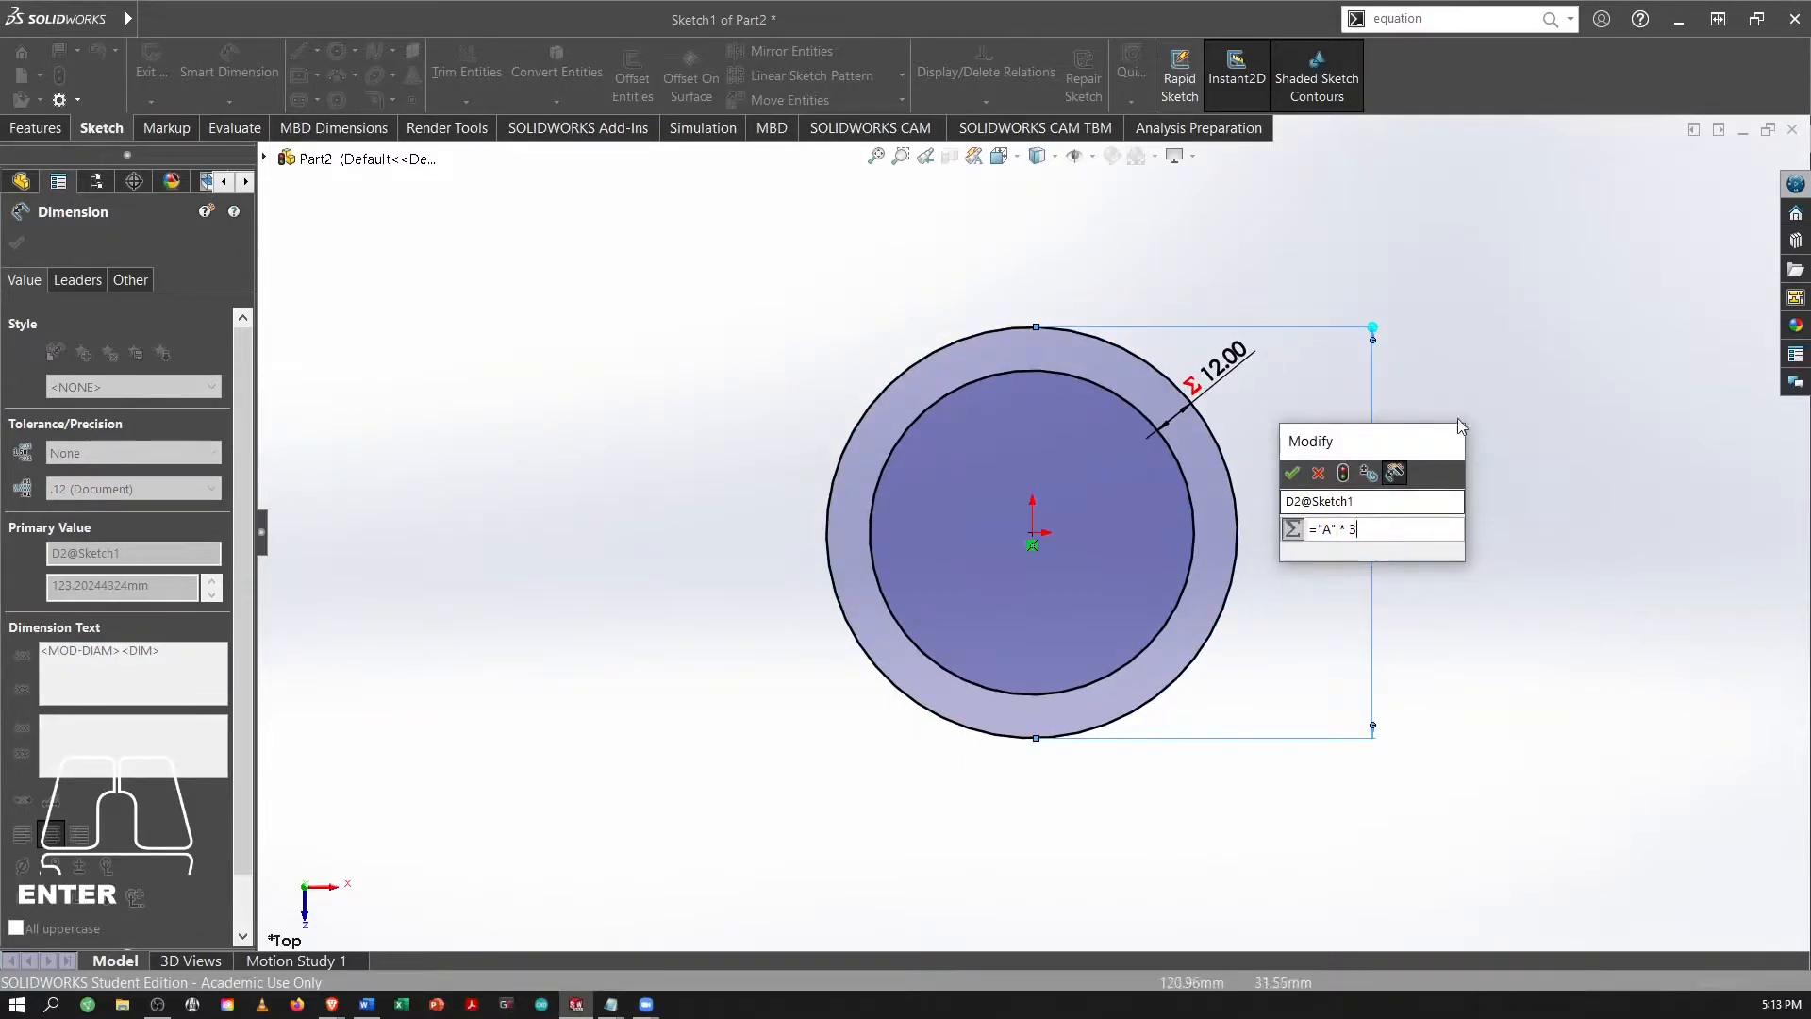
{"action": "key", "text": "Return"}
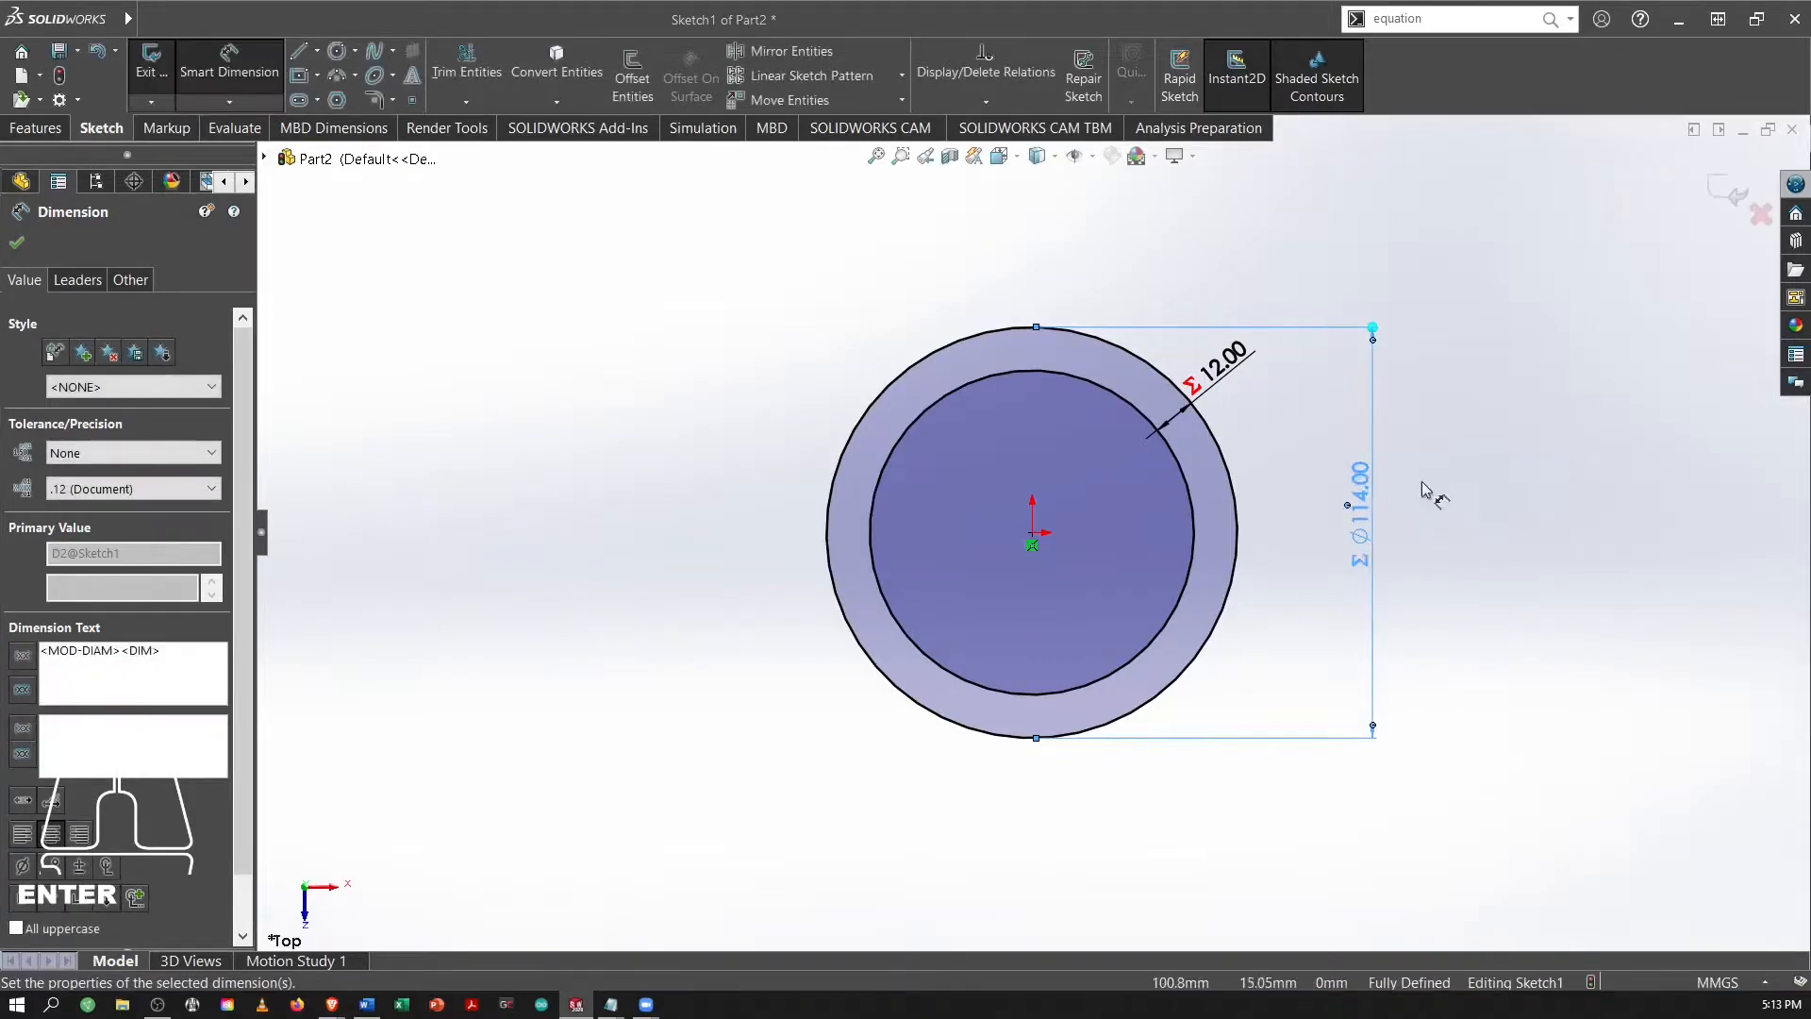
{"action": "key", "text": "Escape"}
{"action": "left_click", "coordinate": [1413, 600]}
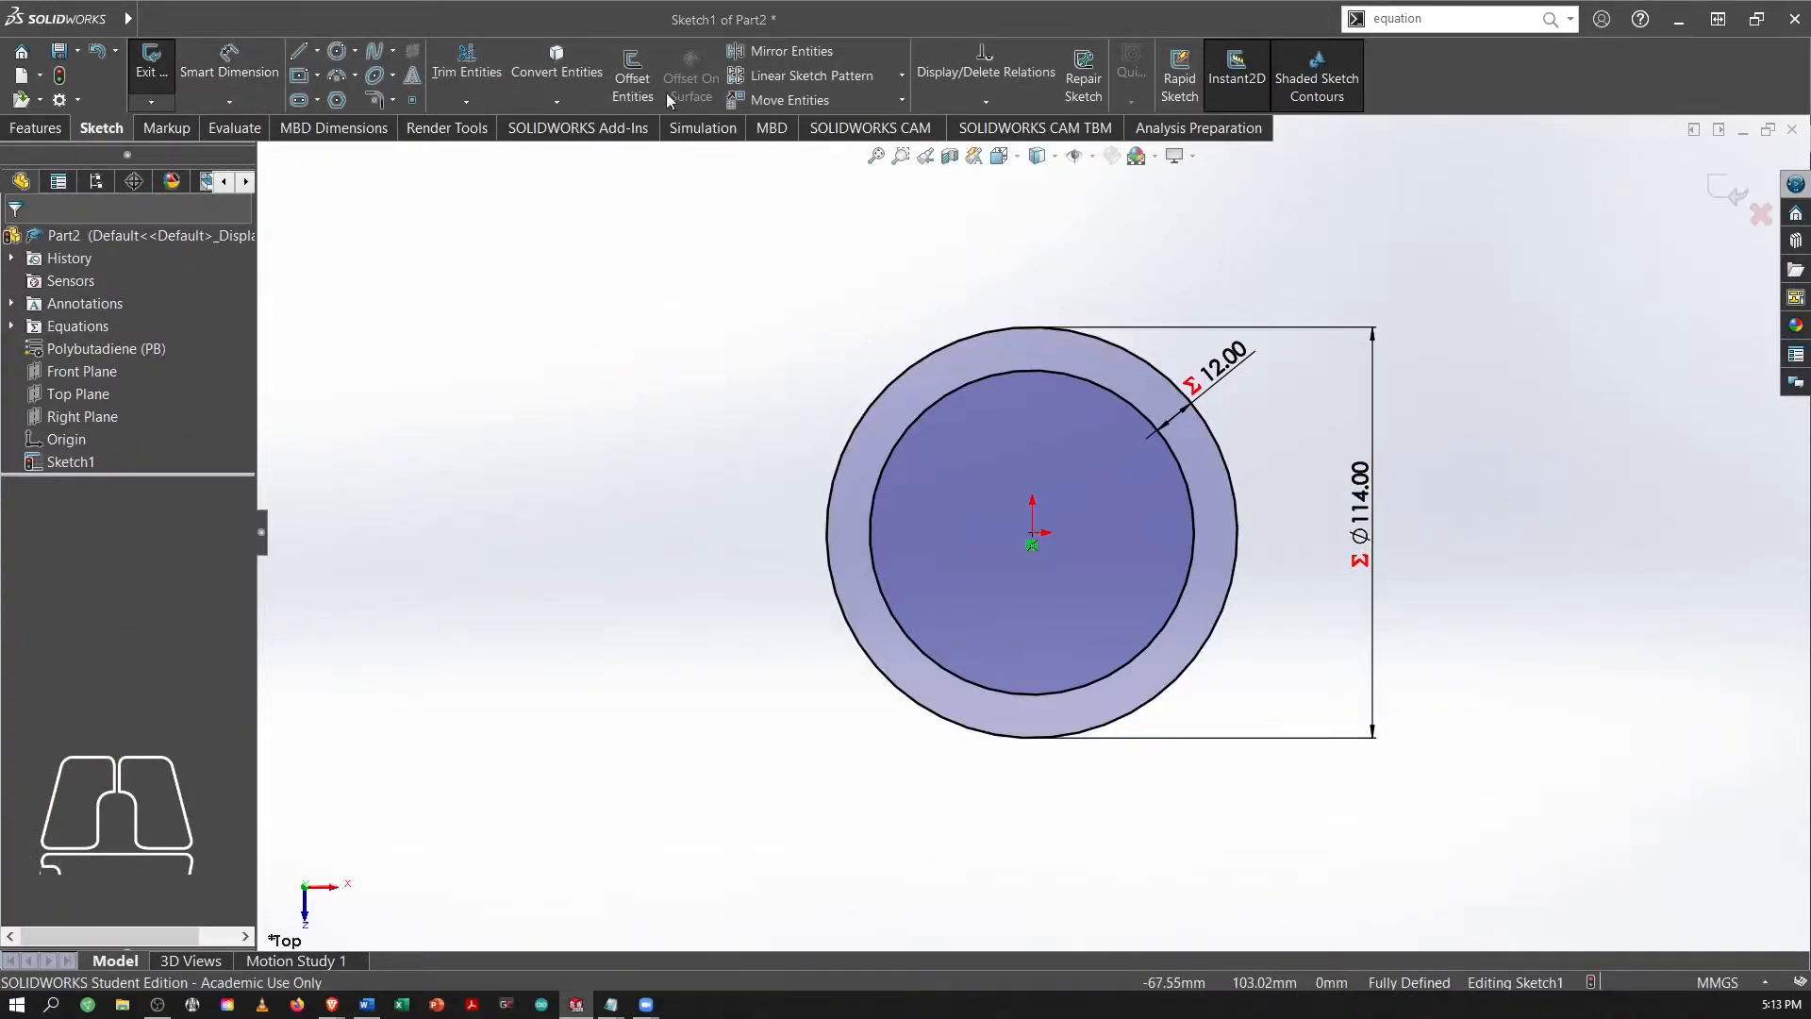
Extrude the ring upward as a blind boss with a depth of 38+25 mm, checking the heights in the practice PDF.
{"action": "left_click", "coordinate": [35, 128]}
{"action": "left_click", "coordinate": [163, 78]}
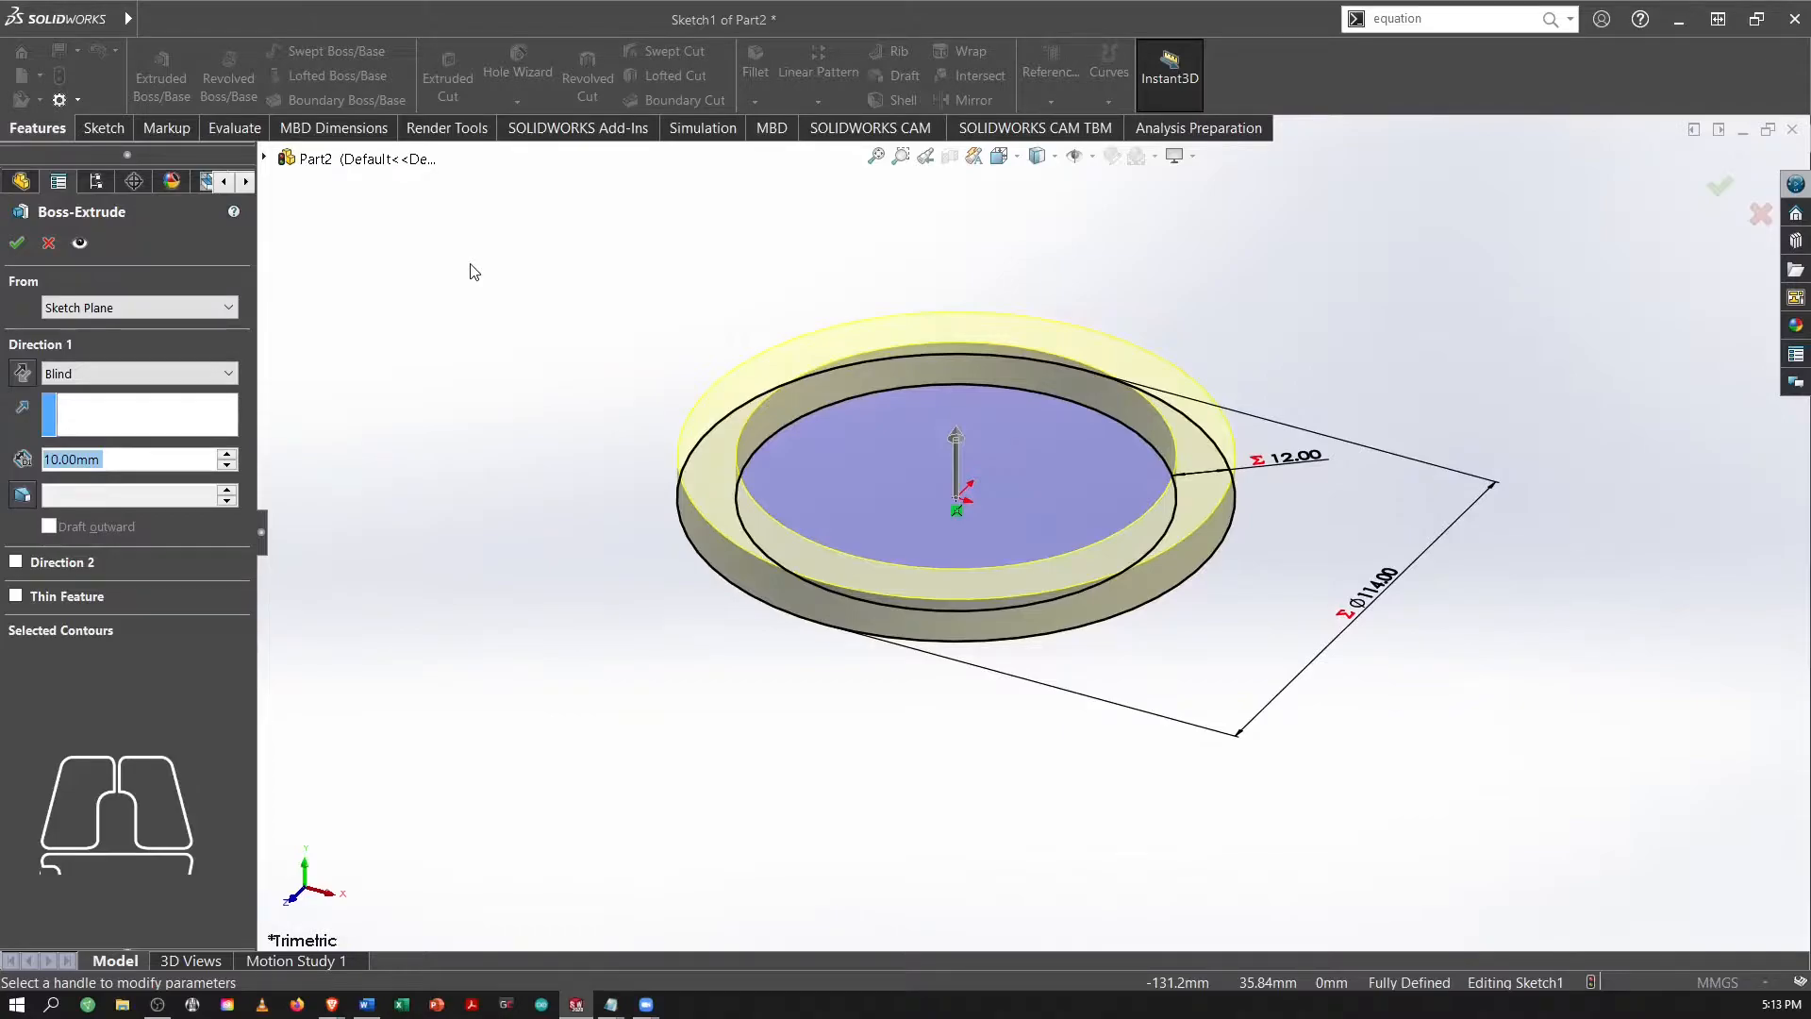
{"action": "key", "text": "alt+Tab"}
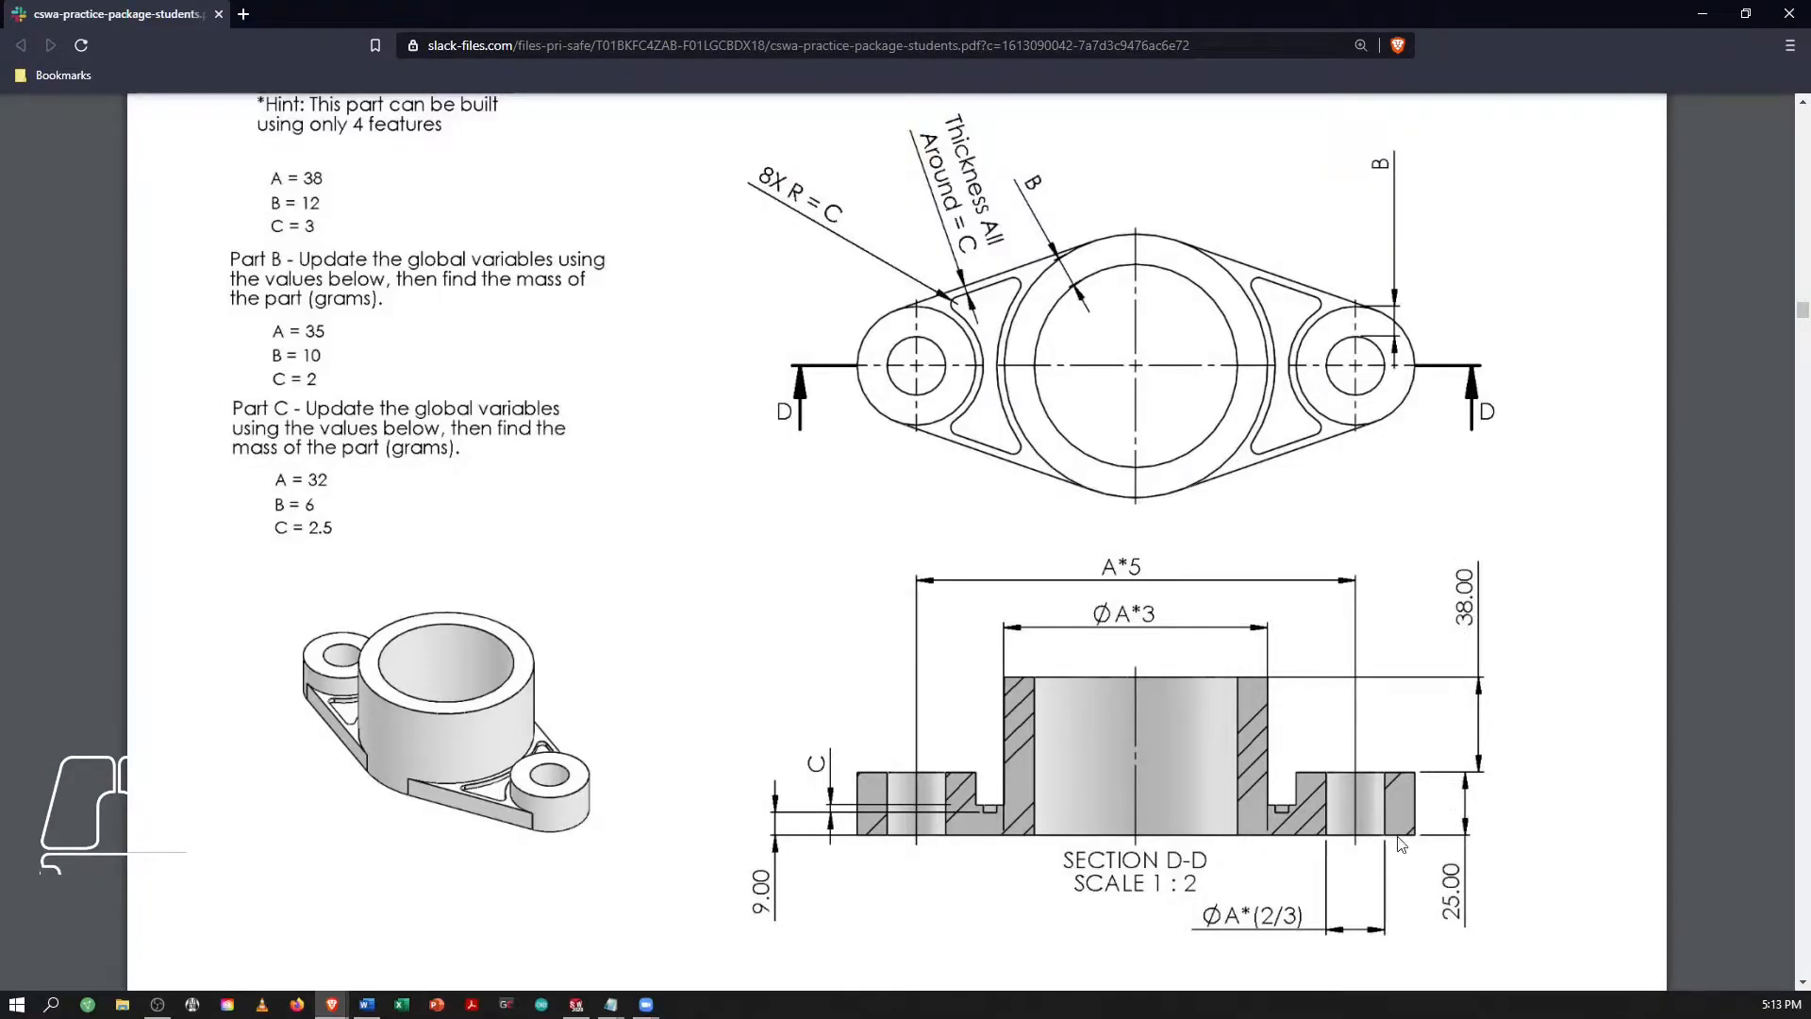
{"action": "key", "text": "alt+Tab"}
{"action": "left_click_drag", "start_coordinate": [118, 460], "coordinate": [13, 469]}
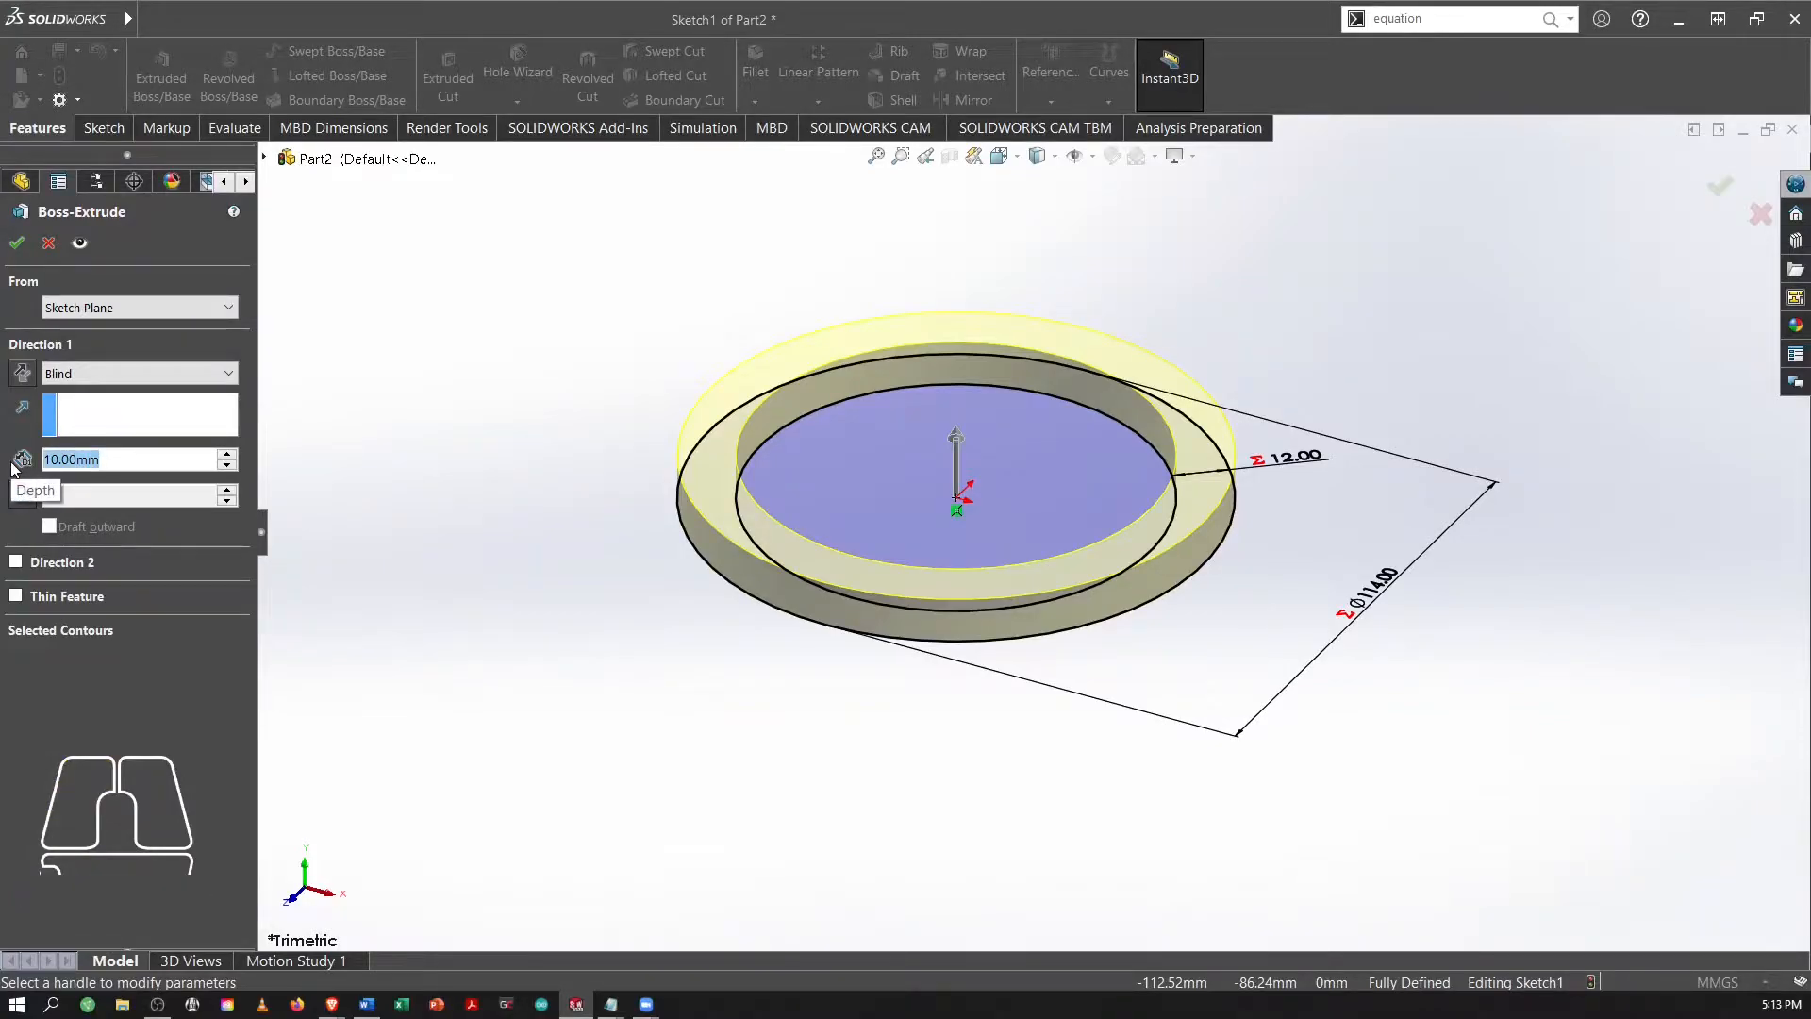
{"action": "type", "text": "38+25"}
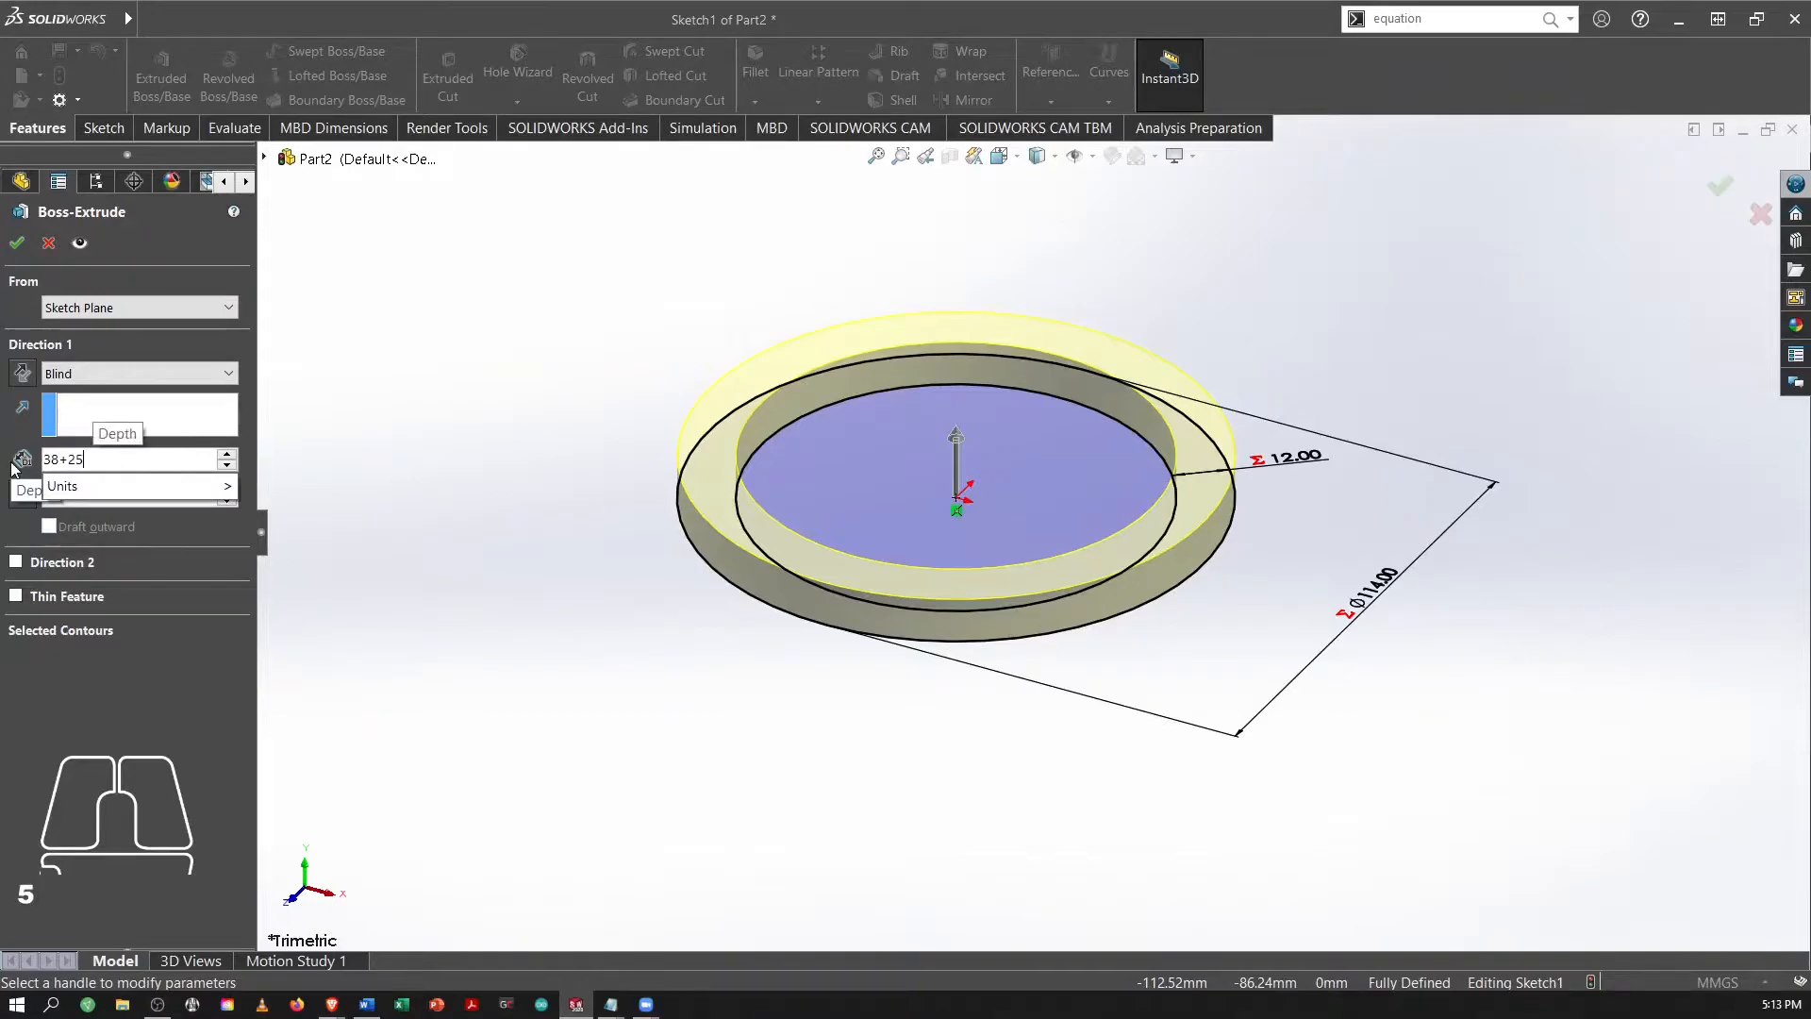
{"action": "key", "text": "Return"}
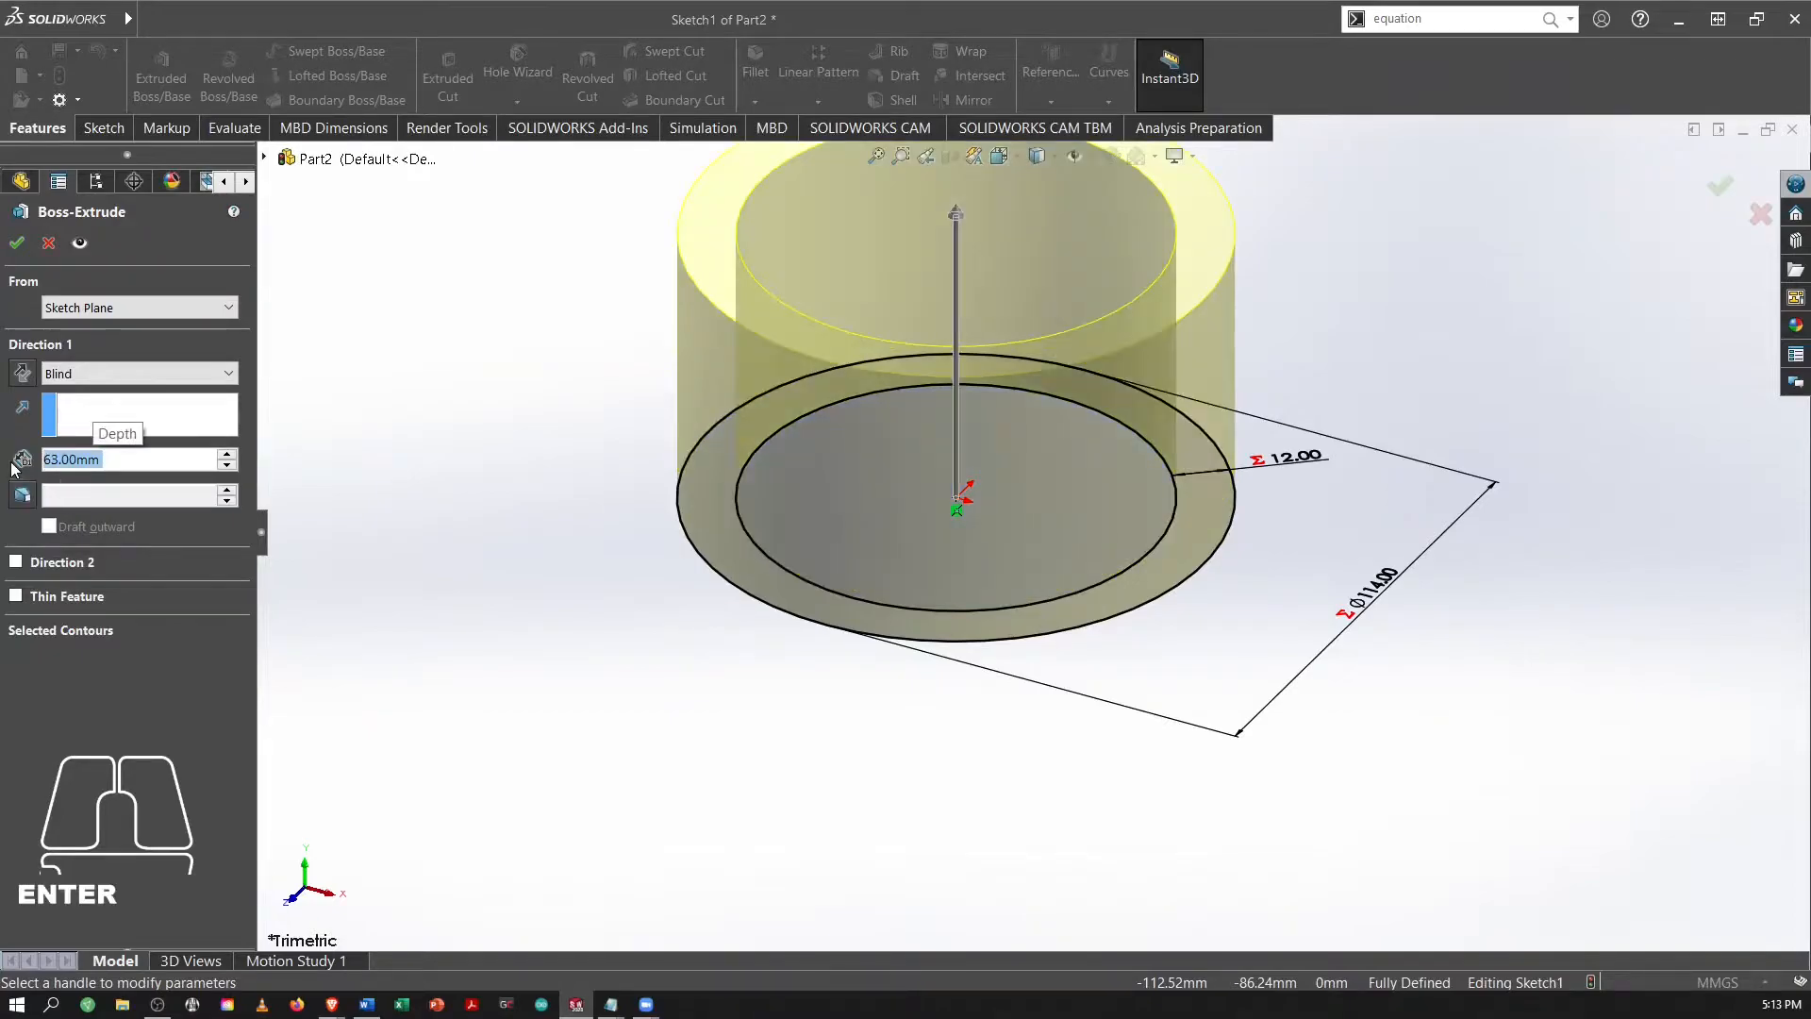
{"action": "left_click", "coordinate": [16, 241]}
{"action": "key", "text": "ctrl+7"}
{"action": "left_click", "coordinate": [476, 406]}
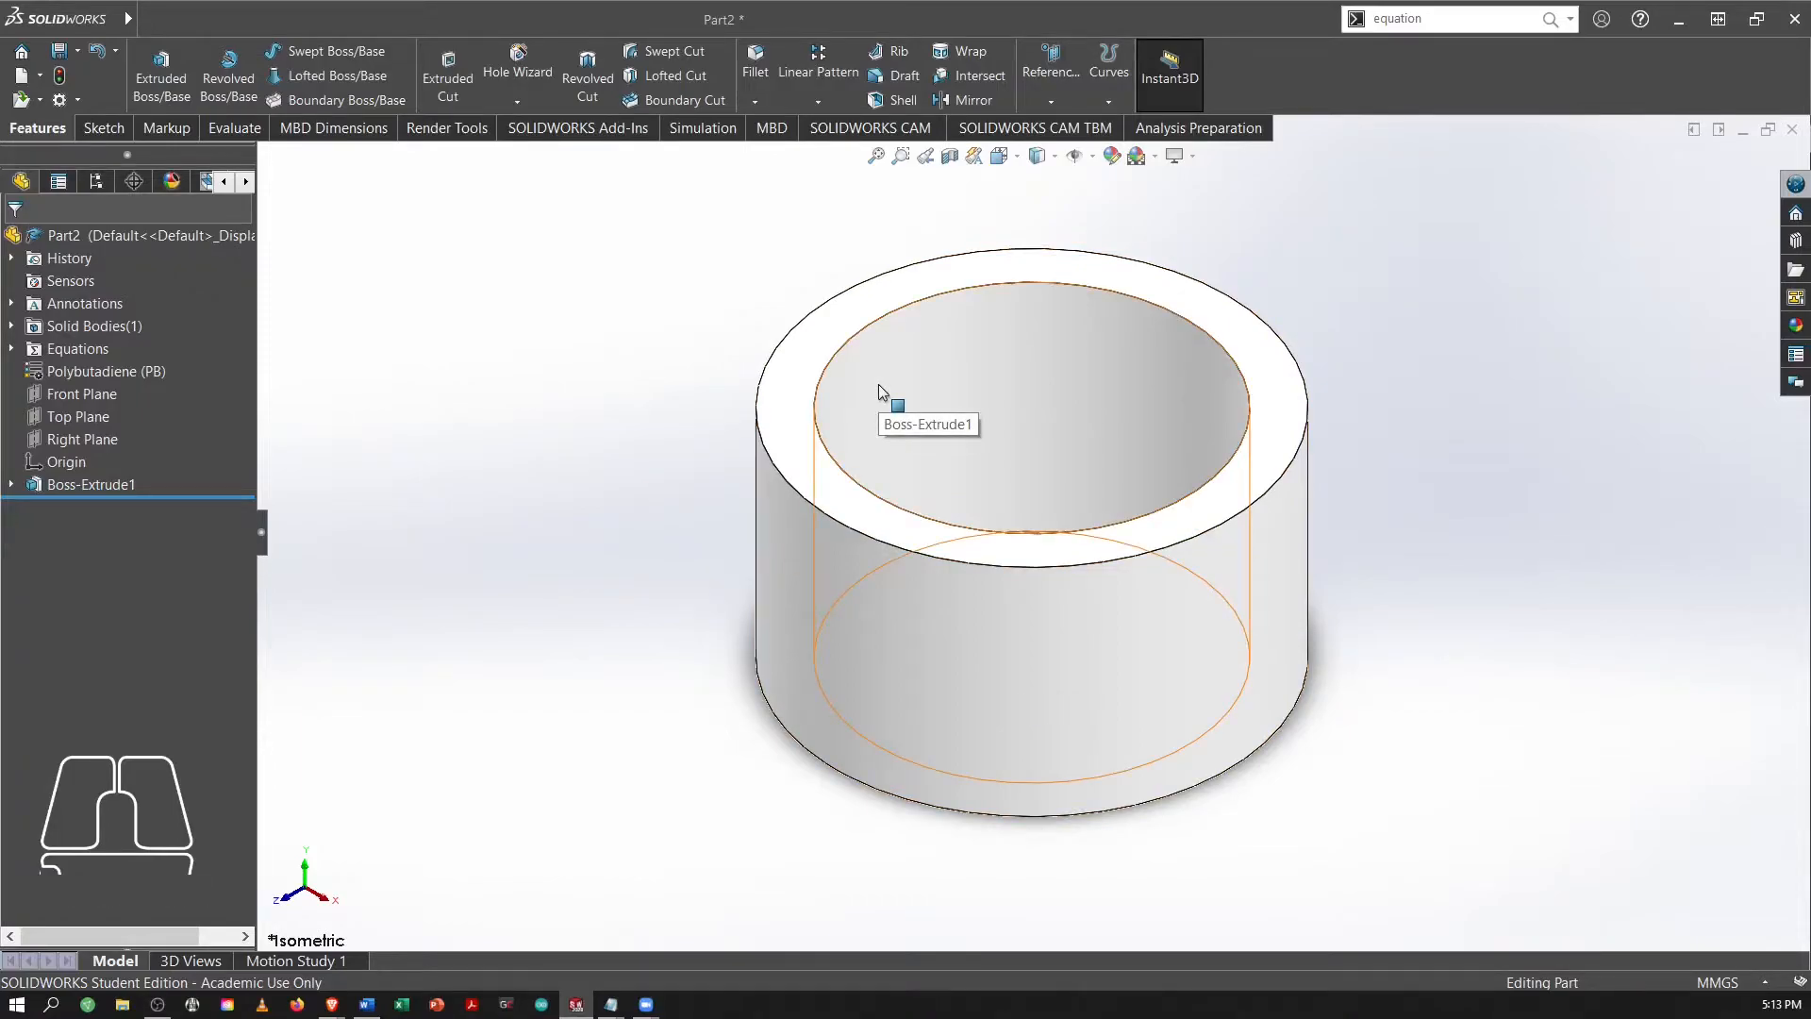
{"action": "left_click", "coordinate": [679, 377]}
Start a new sketch on the Top Plane and view it face-on.
{"action": "left_click", "coordinate": [70, 417]}
{"action": "left_click", "coordinate": [131, 408]}
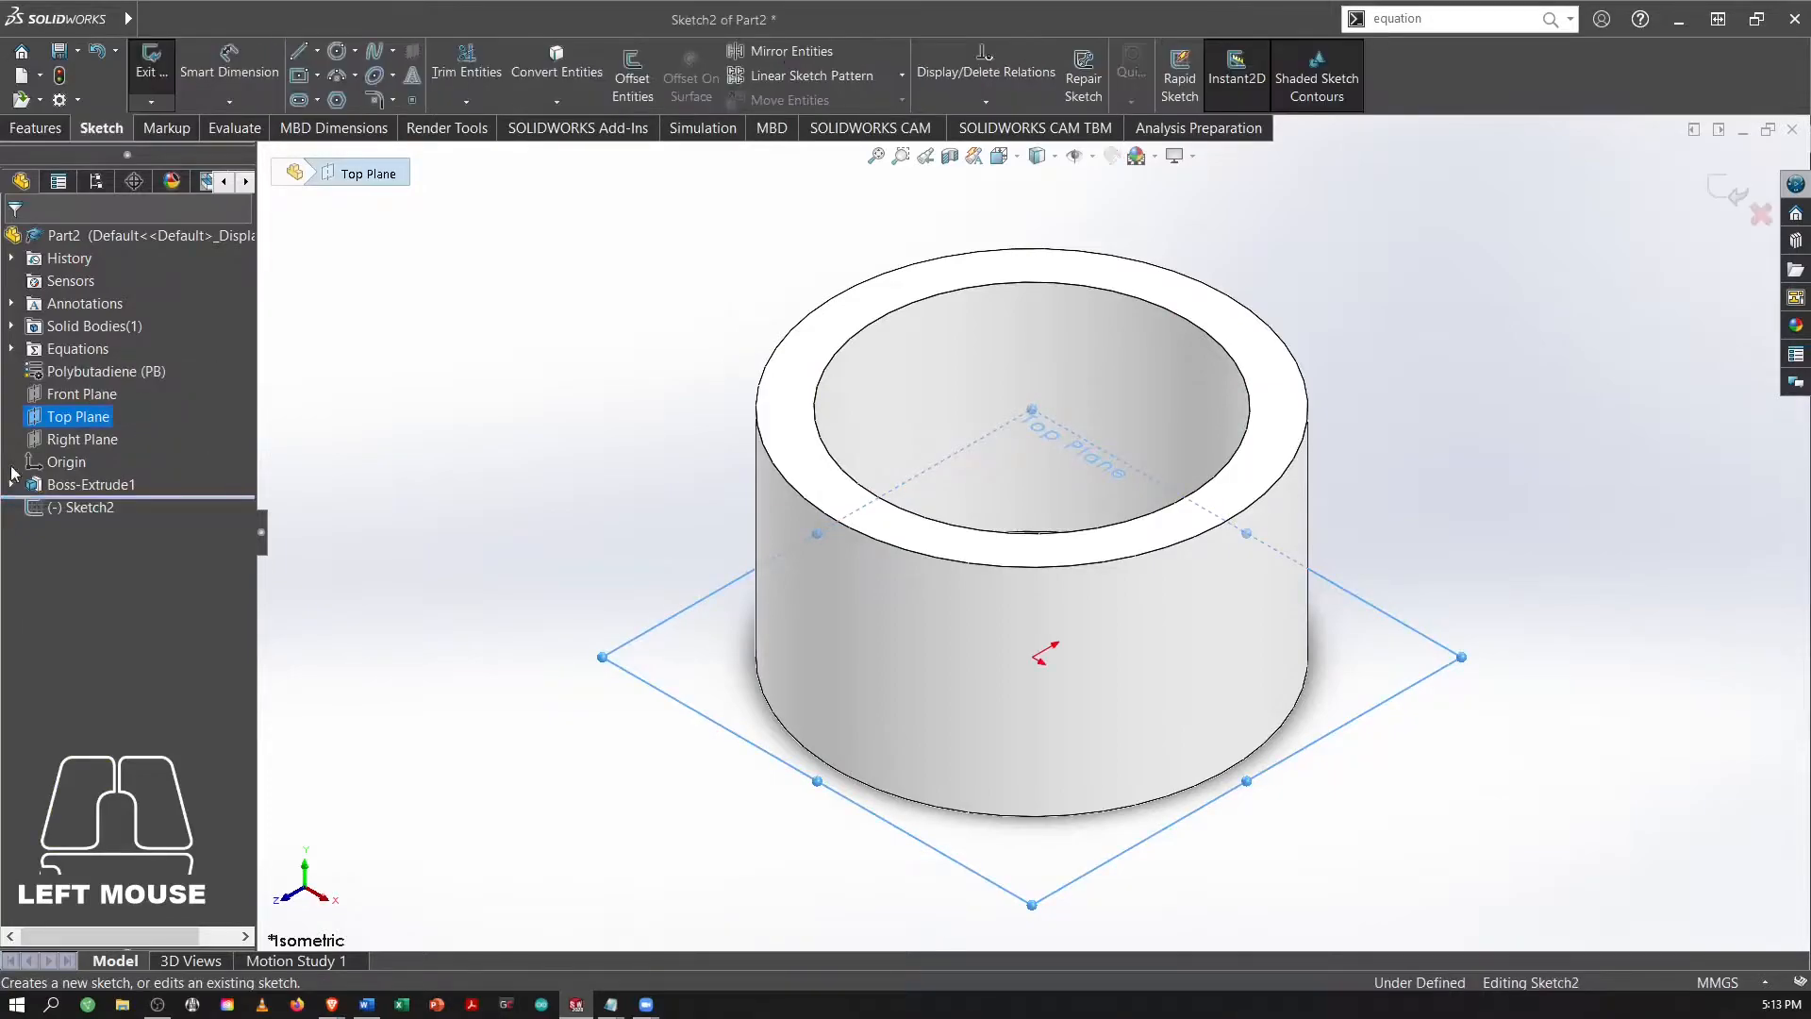
{"action": "right_click", "coordinate": [80, 513]}
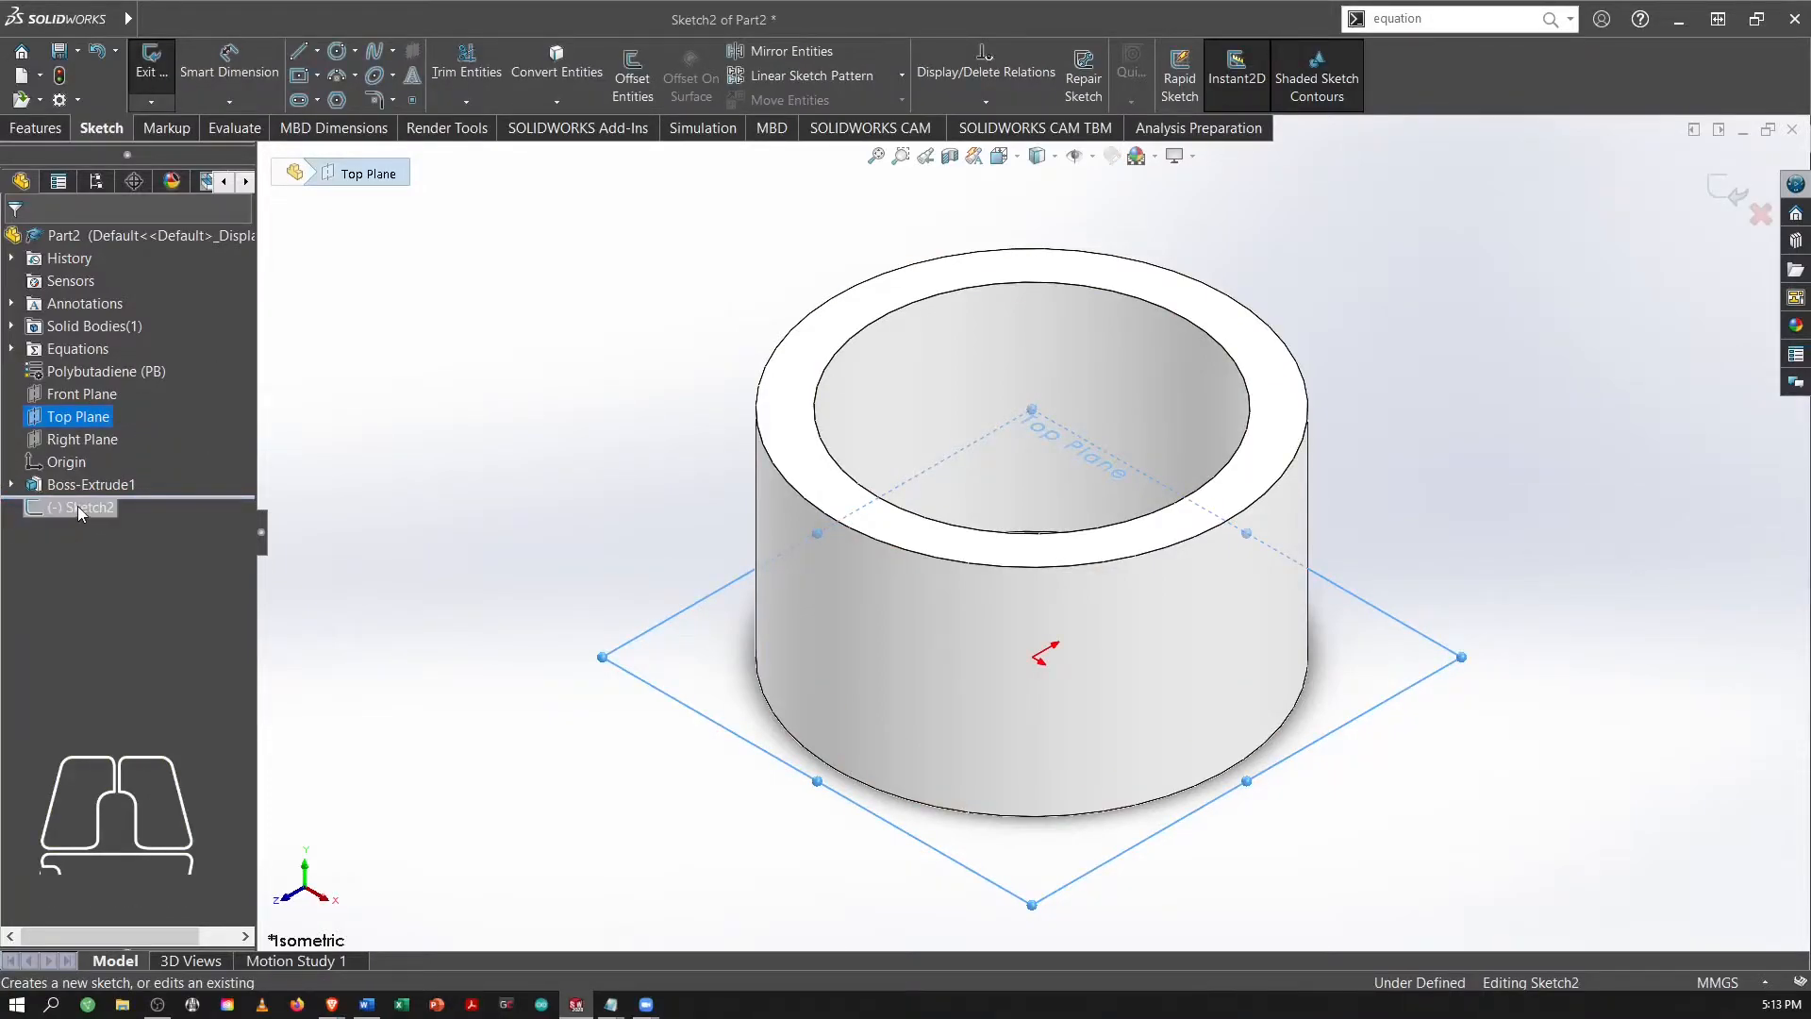
{"action": "left_click", "coordinate": [189, 479]}
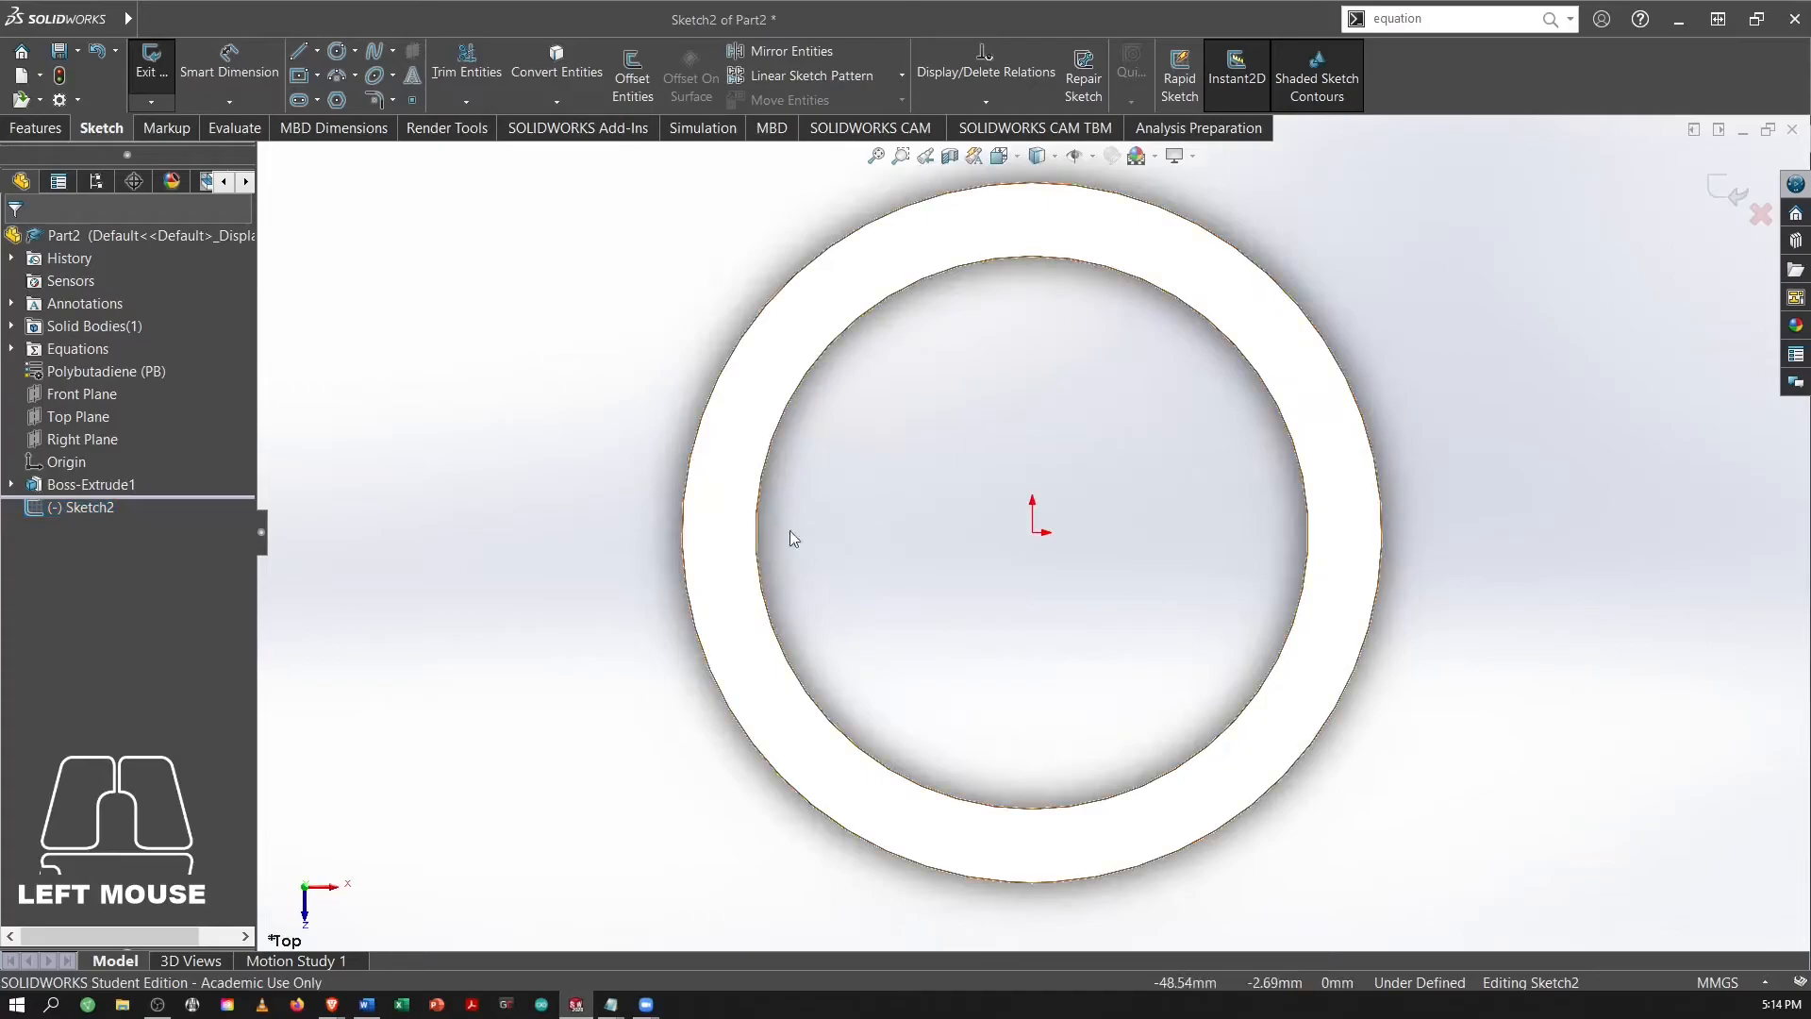
Draw two concentric circles level with the origin, centred about 101 mm left of it, the inner one about 25 mm in diameter.
{"action": "key", "text": "alt+Tab"}
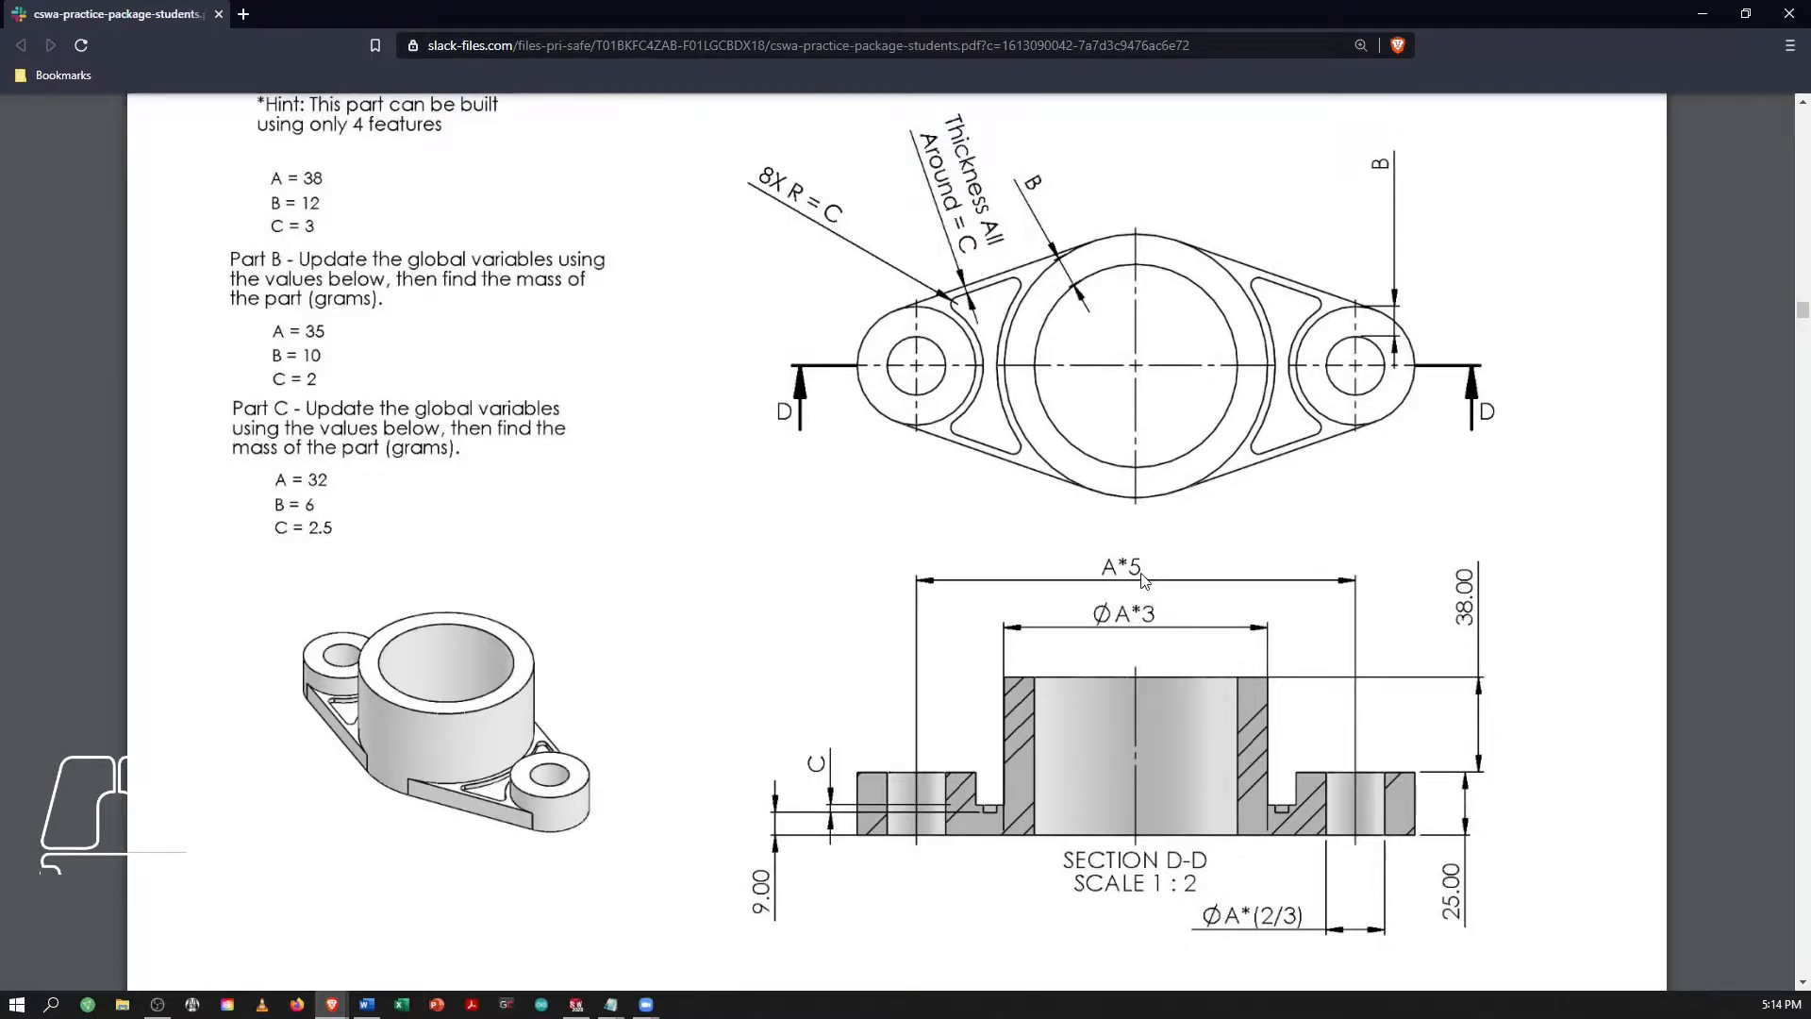
{"action": "key", "text": "alt+Tab"}
{"action": "left_click", "coordinate": [339, 55]}
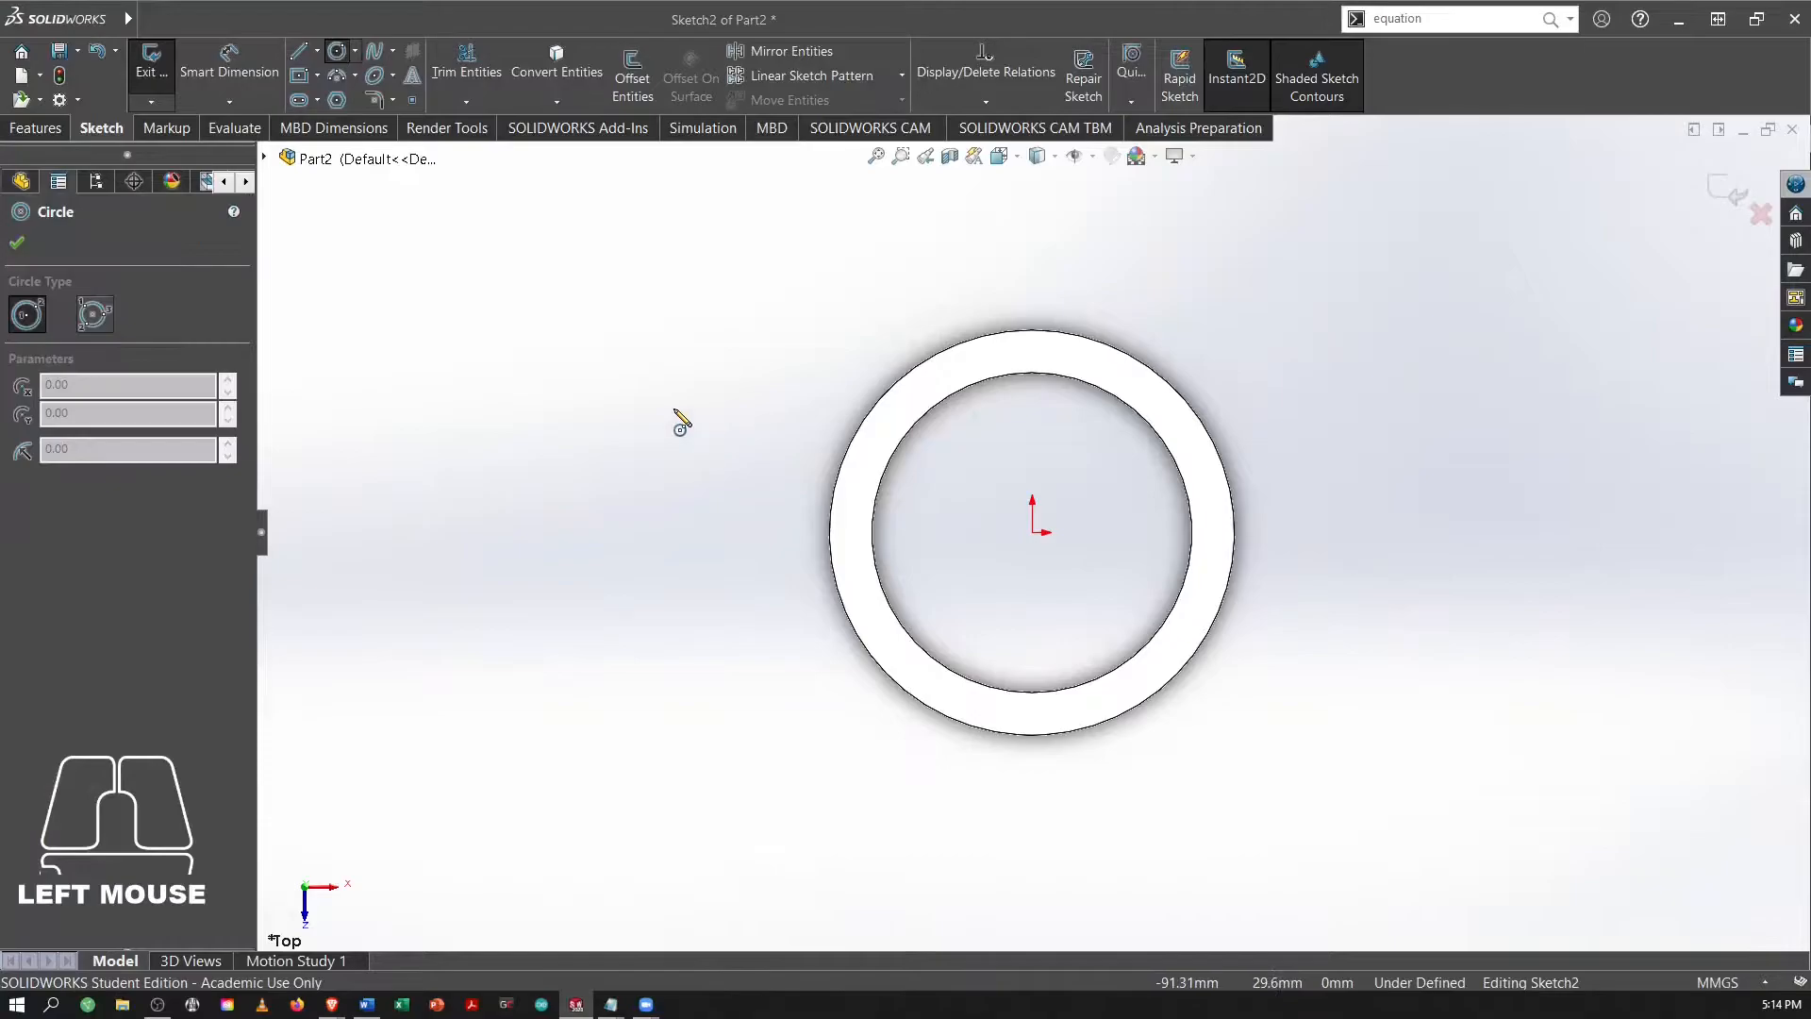
{"action": "left_click", "coordinate": [675, 532]}
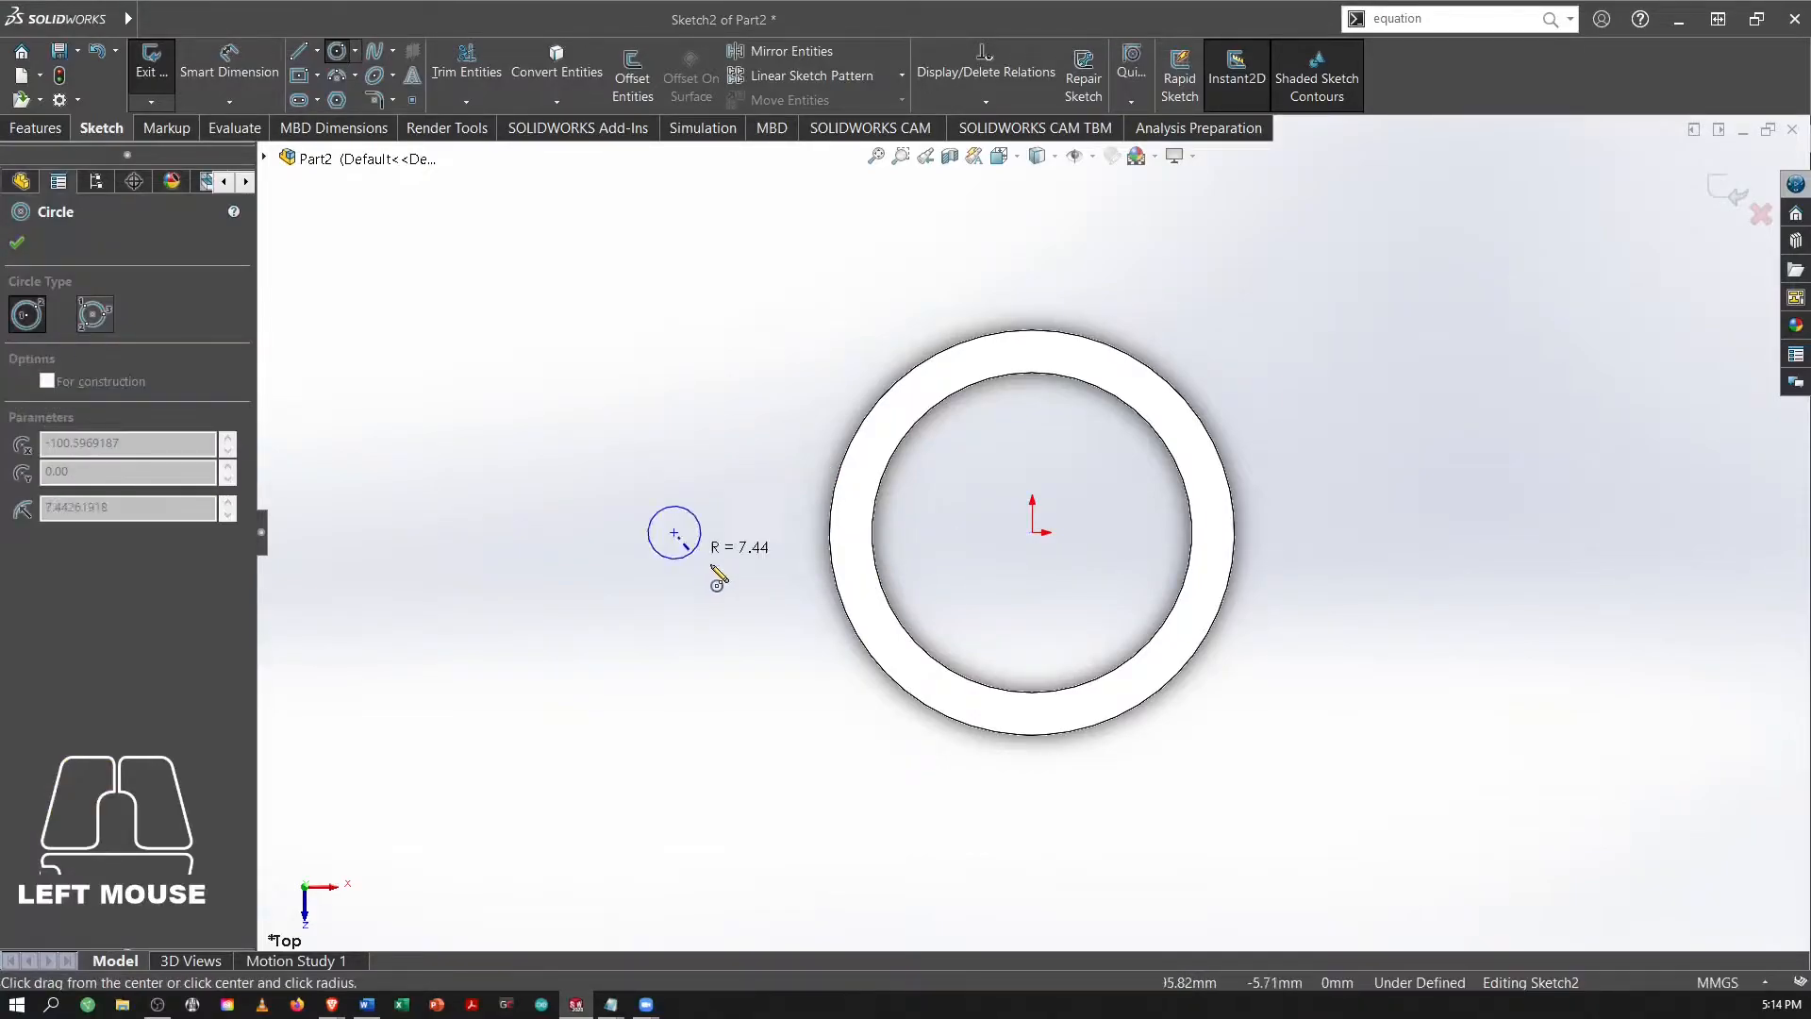
{"action": "left_click", "coordinate": [707, 561]}
{"action": "key", "text": "Escape"}
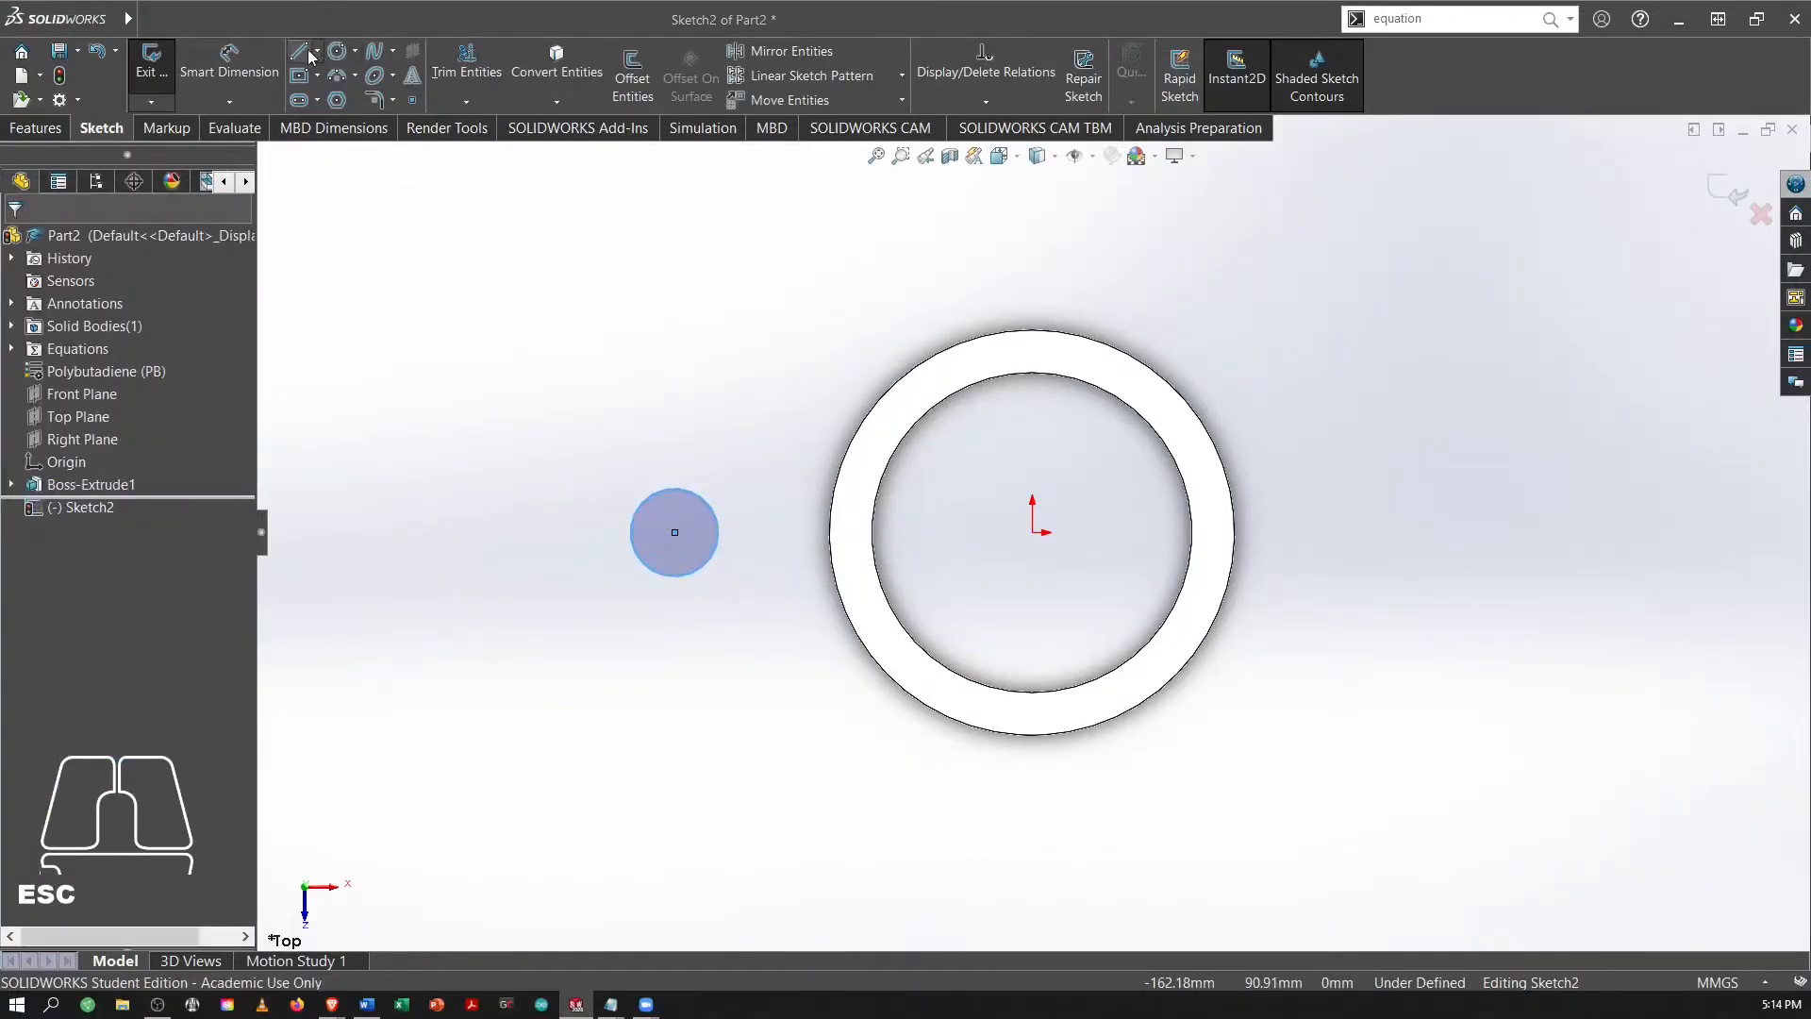
{"action": "left_click", "coordinate": [337, 50]}
{"action": "left_click", "coordinate": [675, 533]}
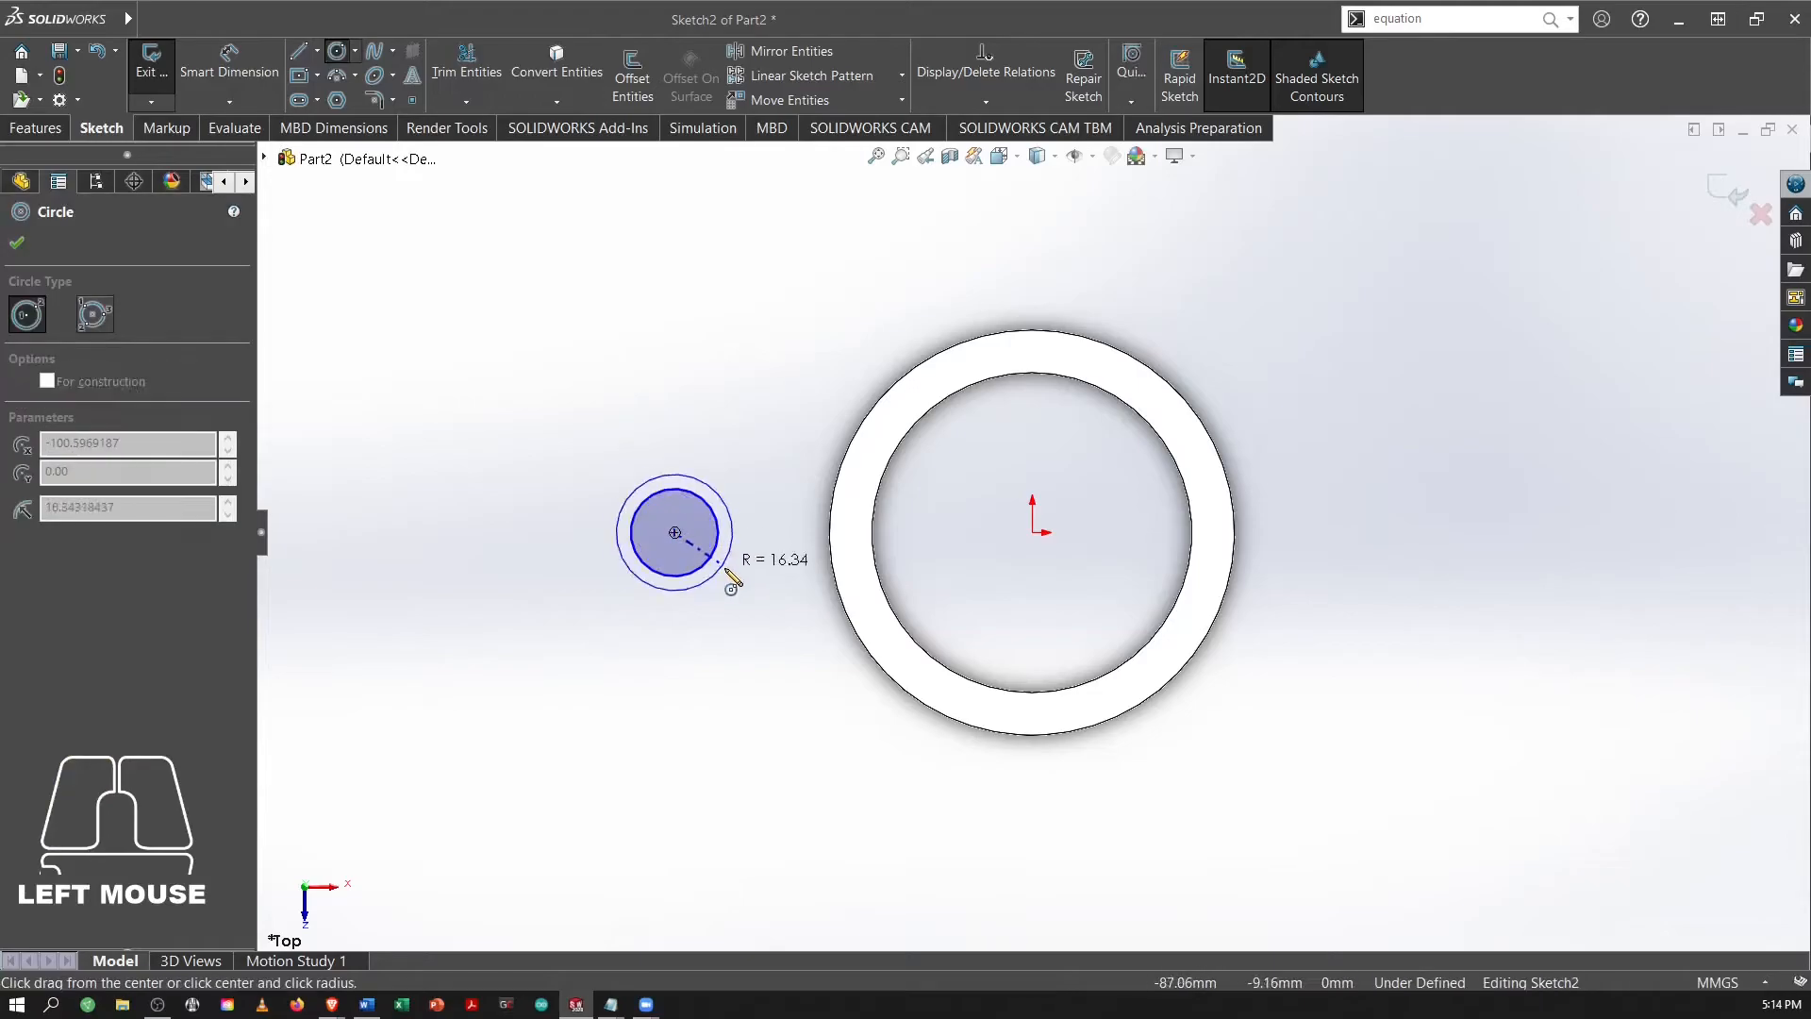
{"action": "left_click", "coordinate": [762, 555]}
{"action": "key", "text": "Escape"}
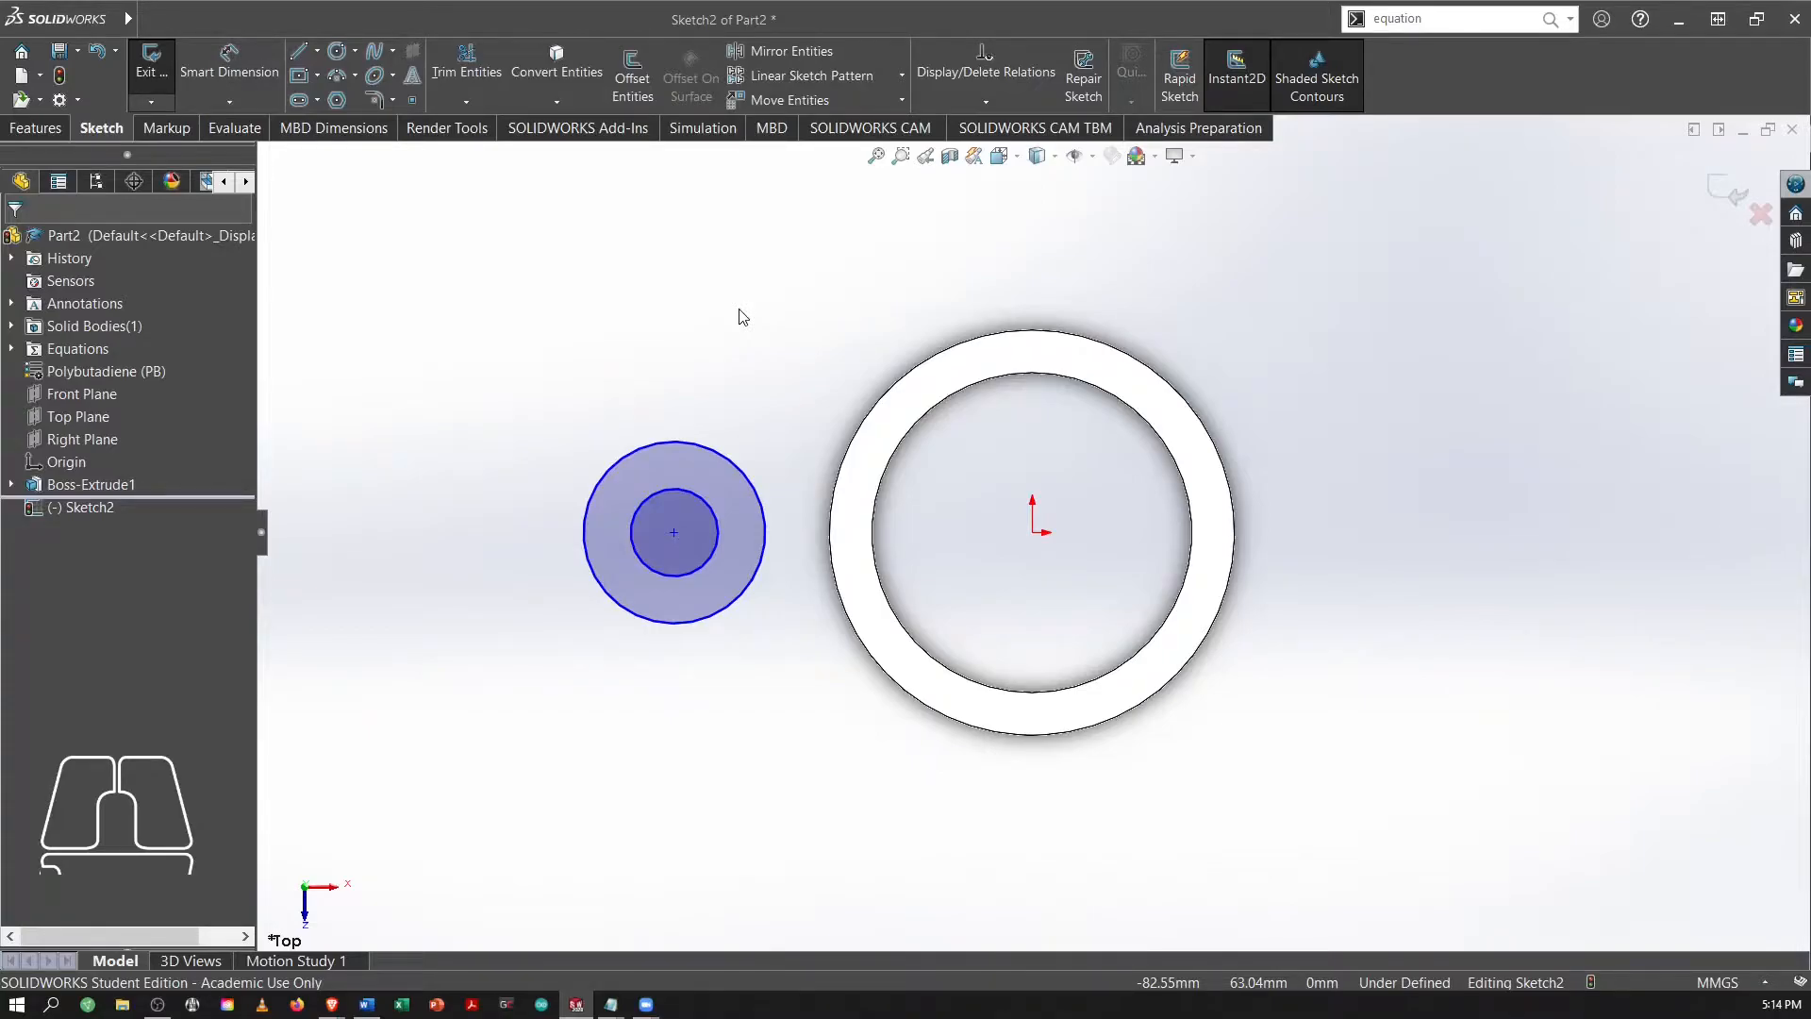
Dimension the inner circle's diameter as ="A" * 2/3, checking the hole size in the practice PDF.
{"action": "key", "text": "alt+Tab"}
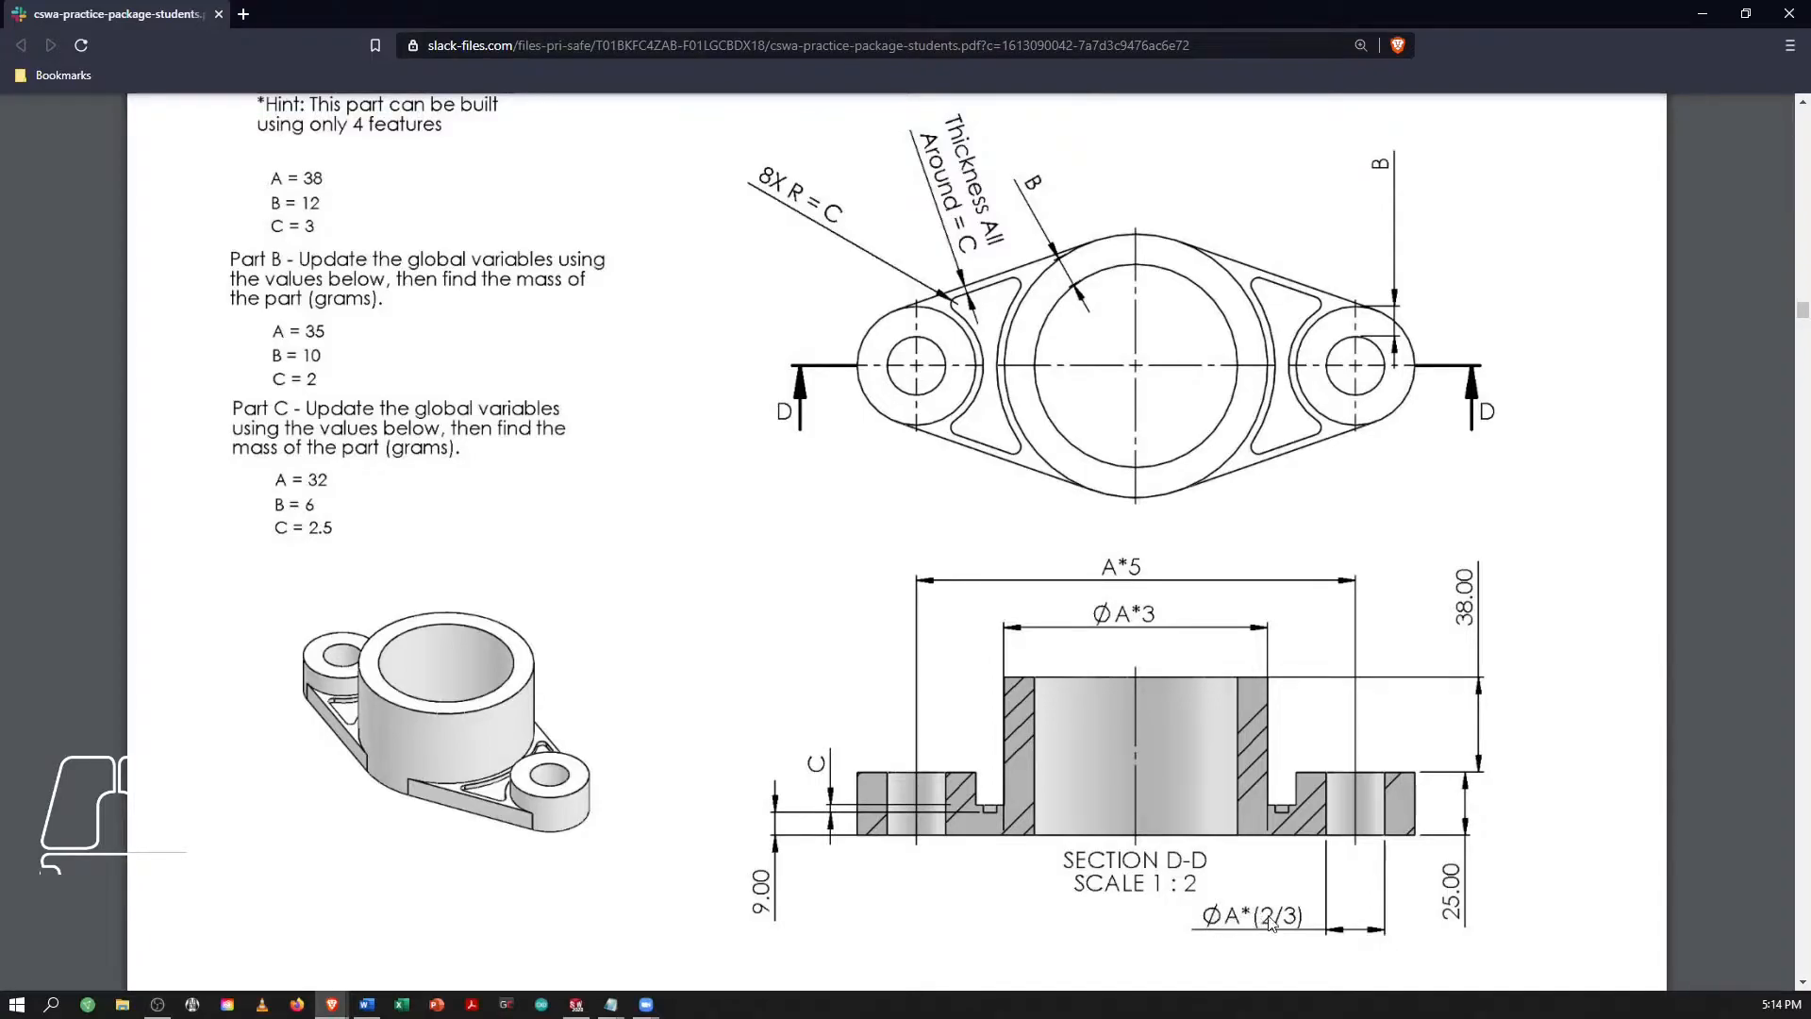
{"action": "key", "text": "alt+Tab"}
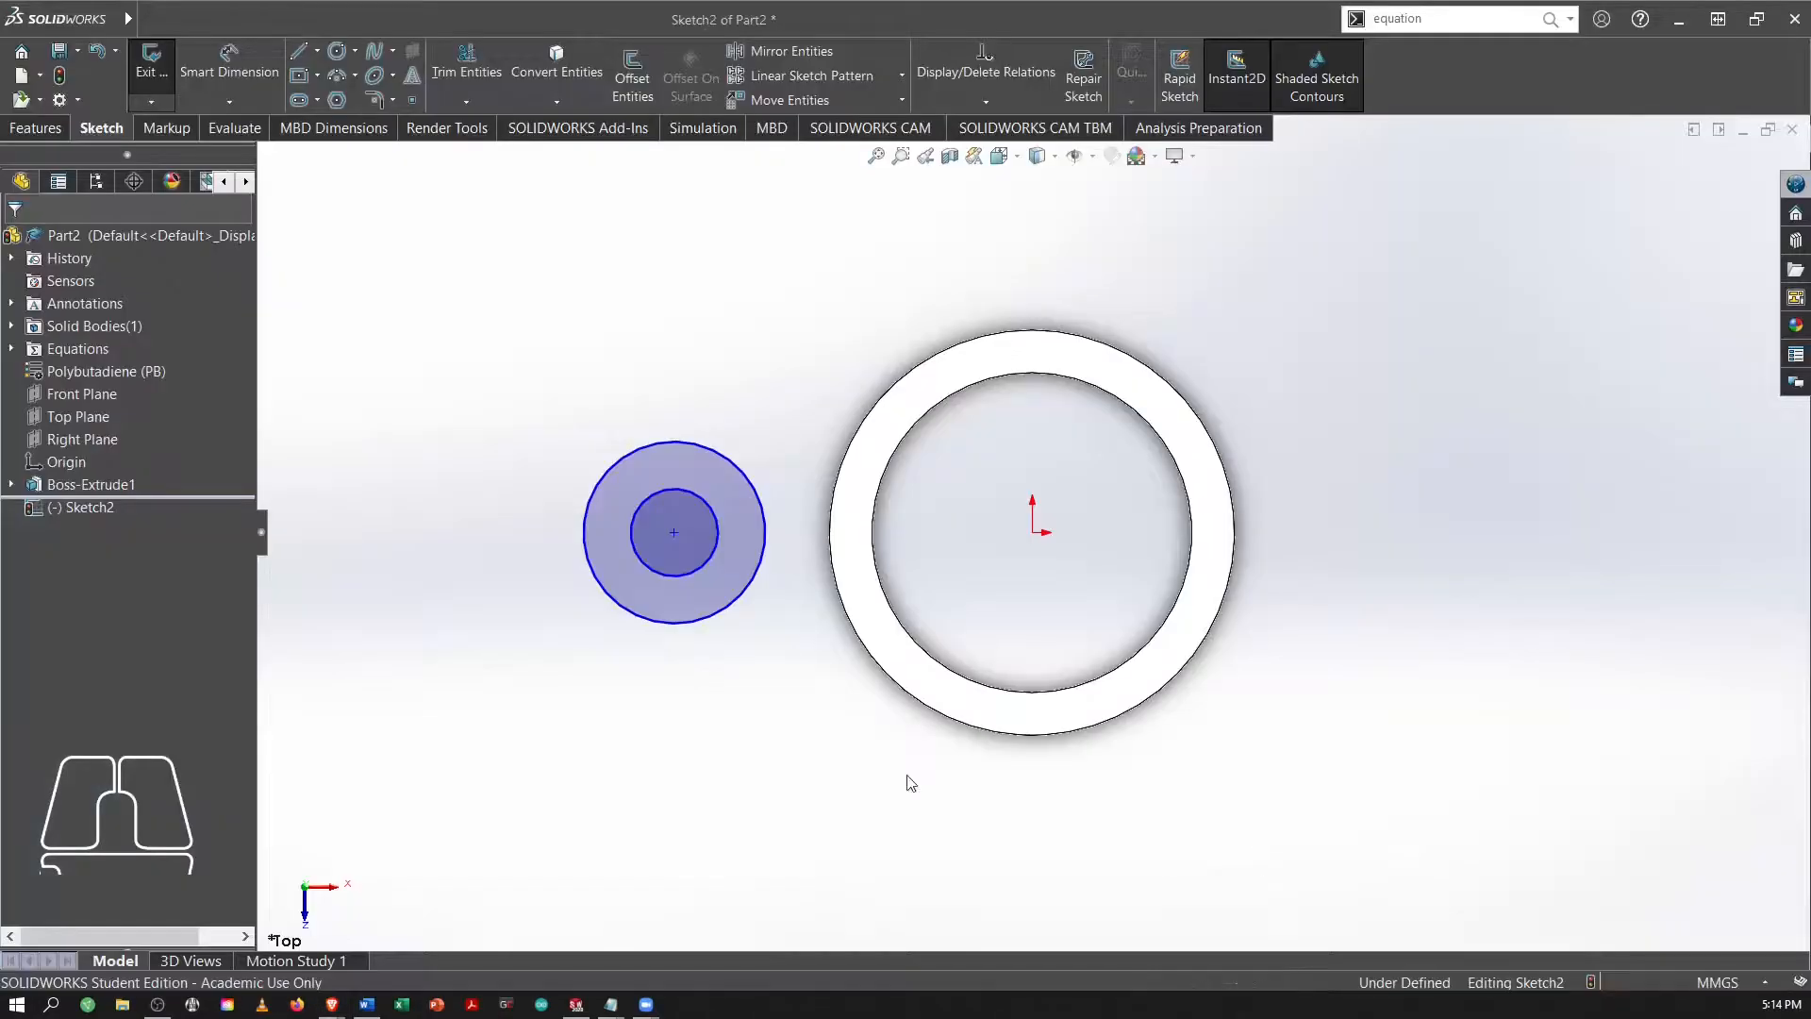
{"action": "right_click_drag", "start_coordinate": [518, 456], "coordinate": [569, 212]}
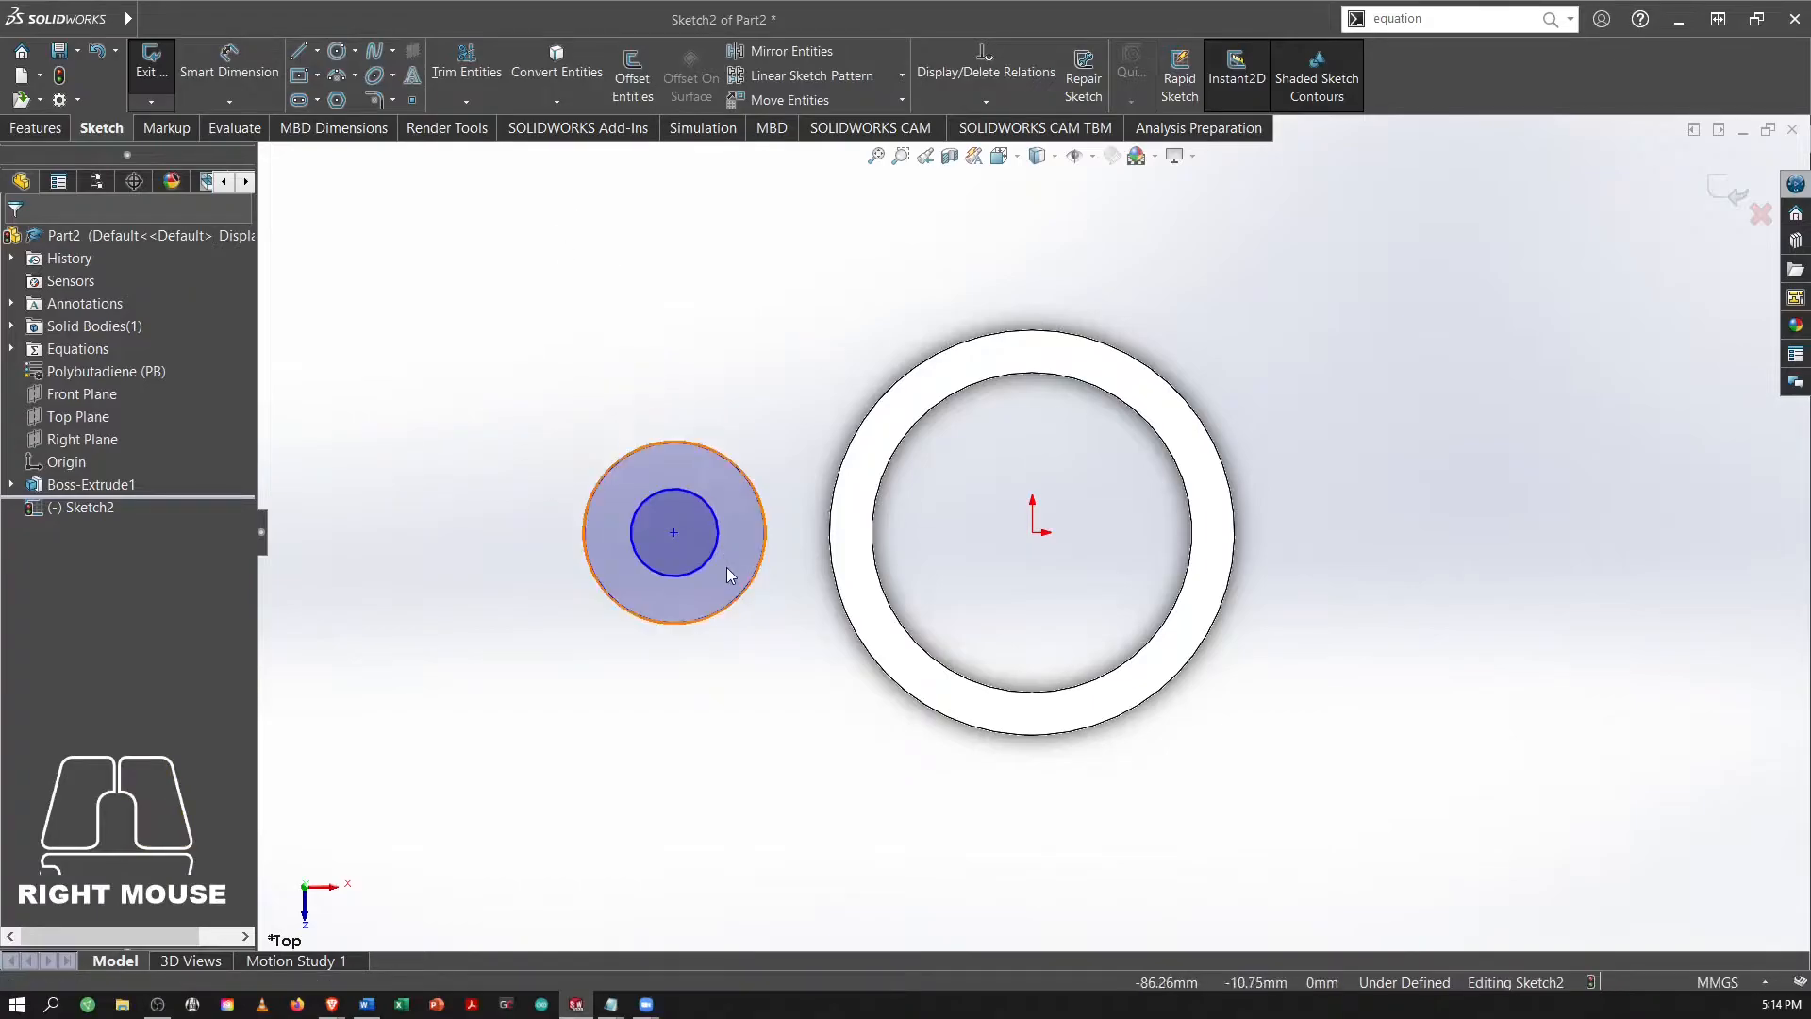
{"action": "right_click_drag", "start_coordinate": [462, 364], "coordinate": [661, 518]}
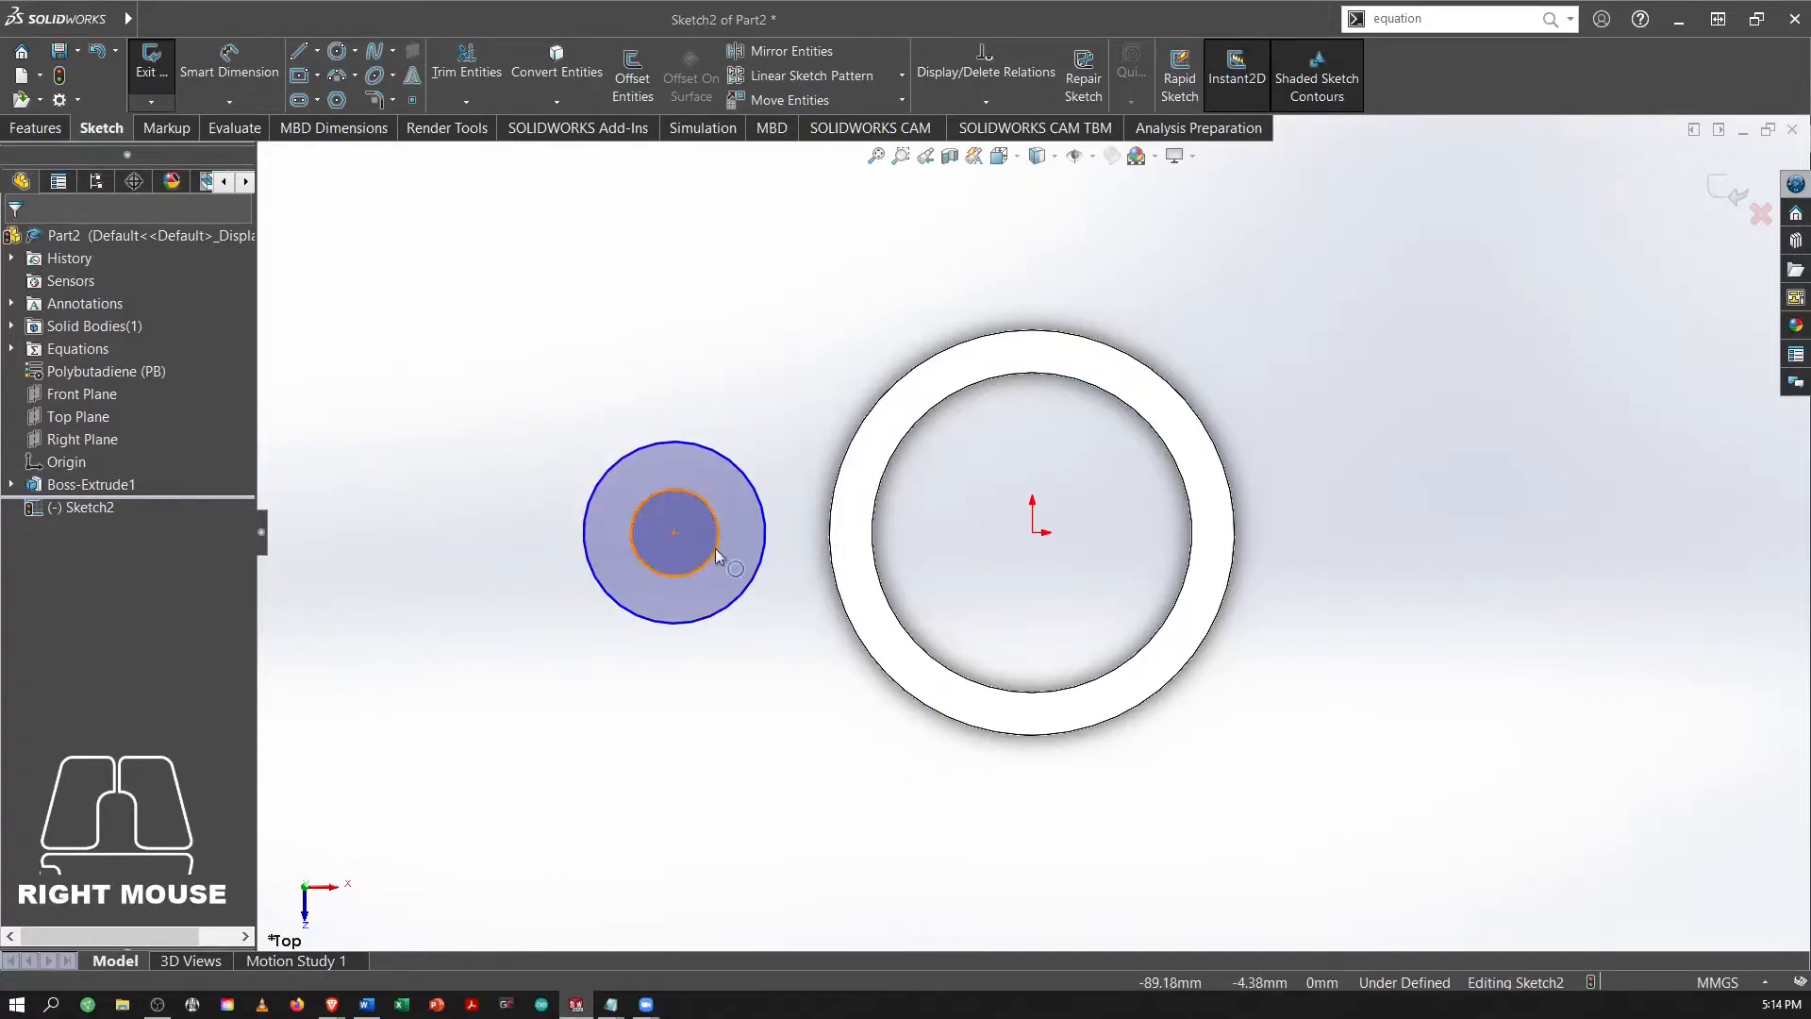
{"action": "left_click", "coordinate": [230, 60]}
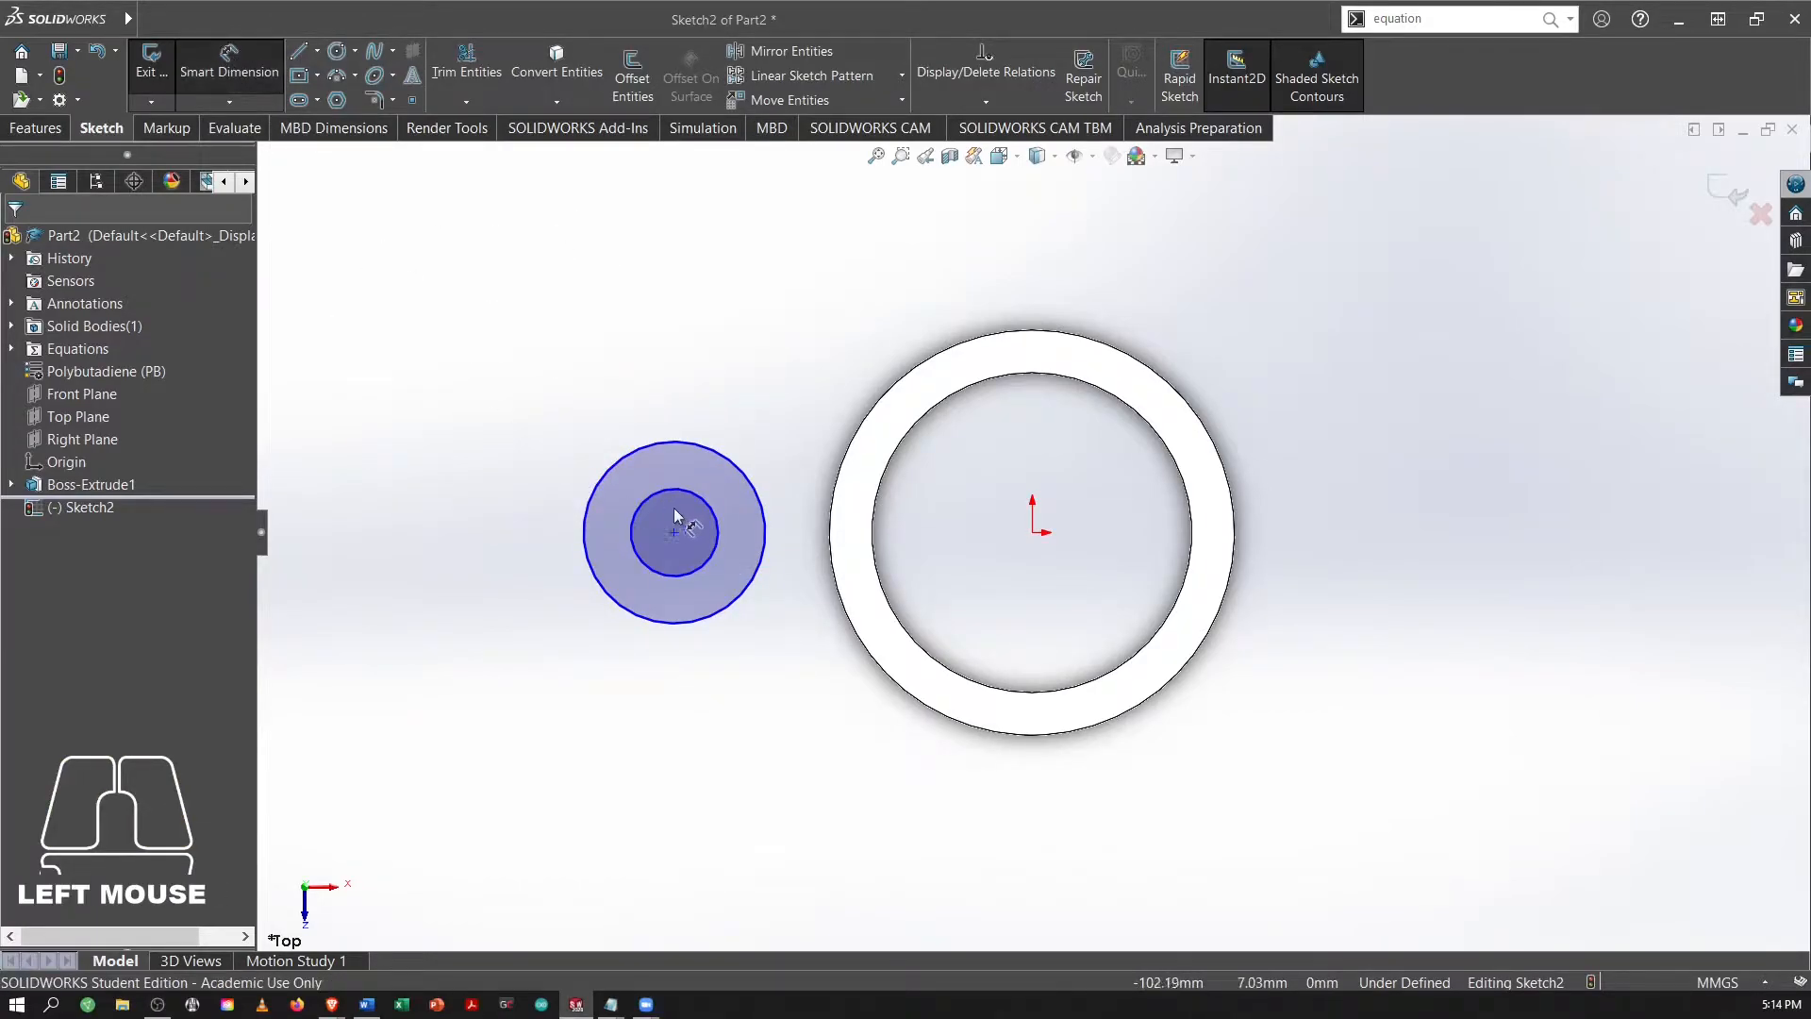
{"action": "left_click", "coordinate": [717, 541]}
{"action": "left_click", "coordinate": [679, 717]}
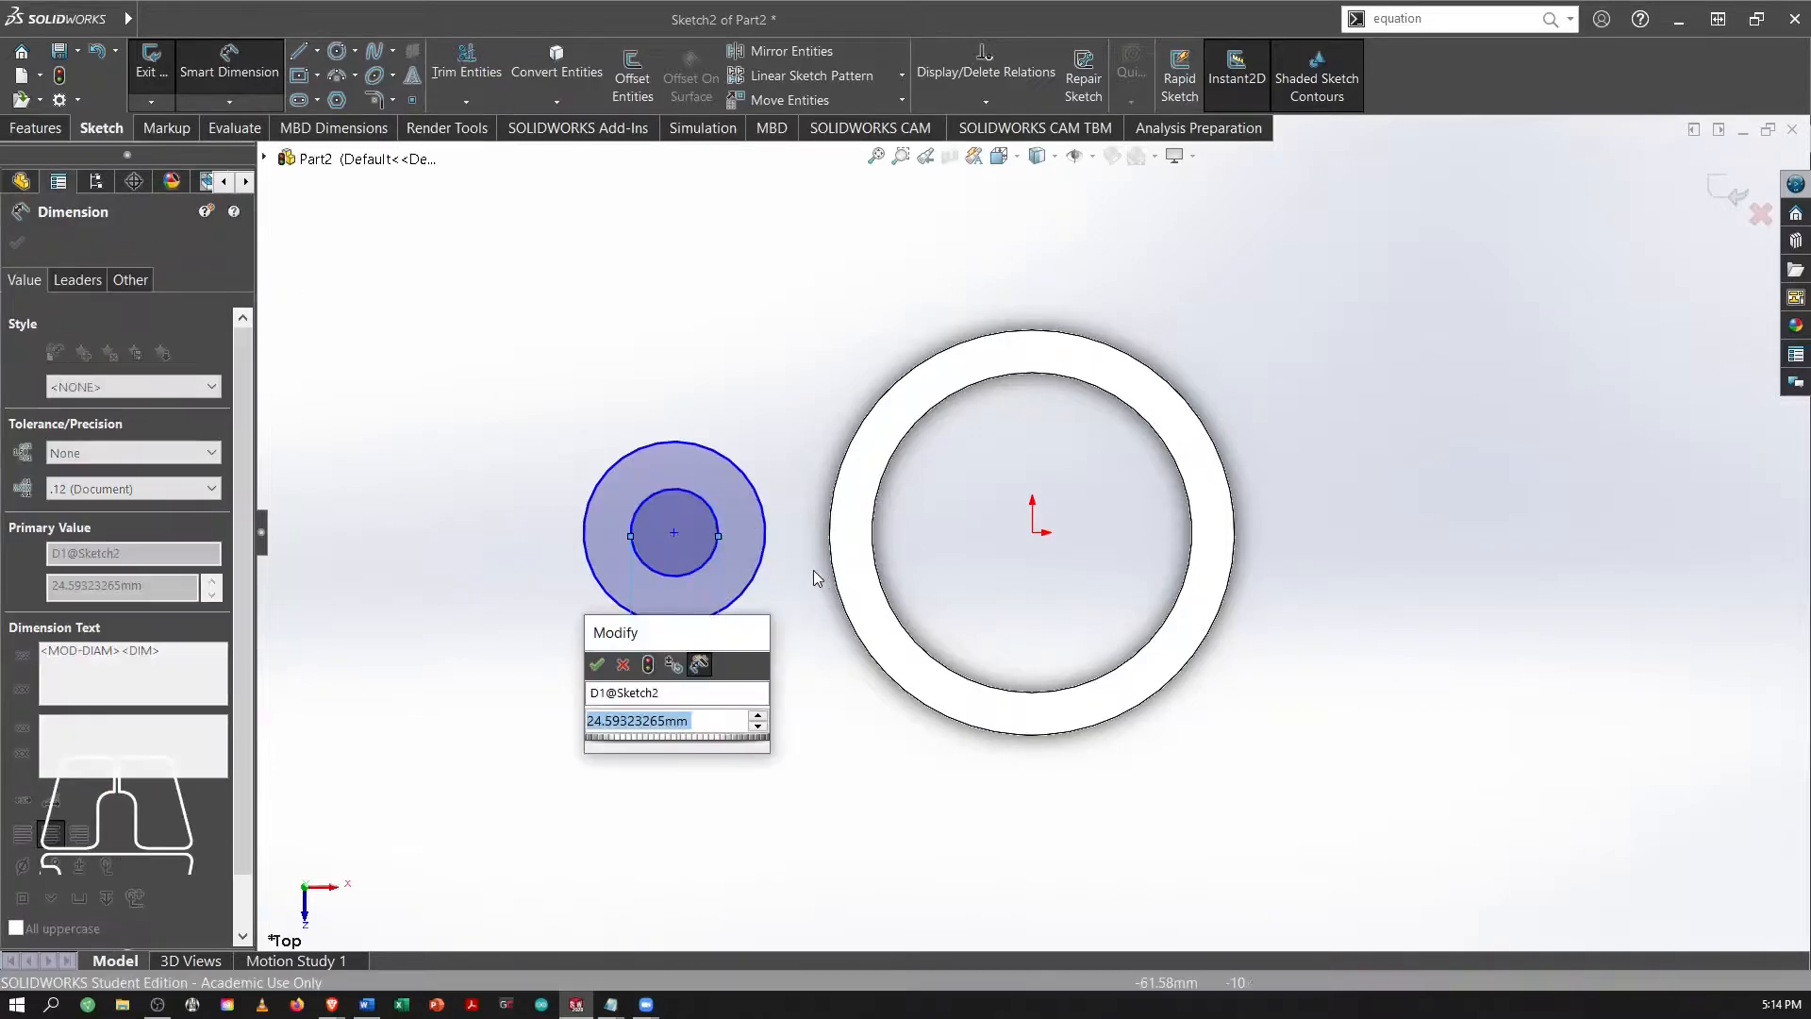
{"action": "type", "text": "=\"A"}
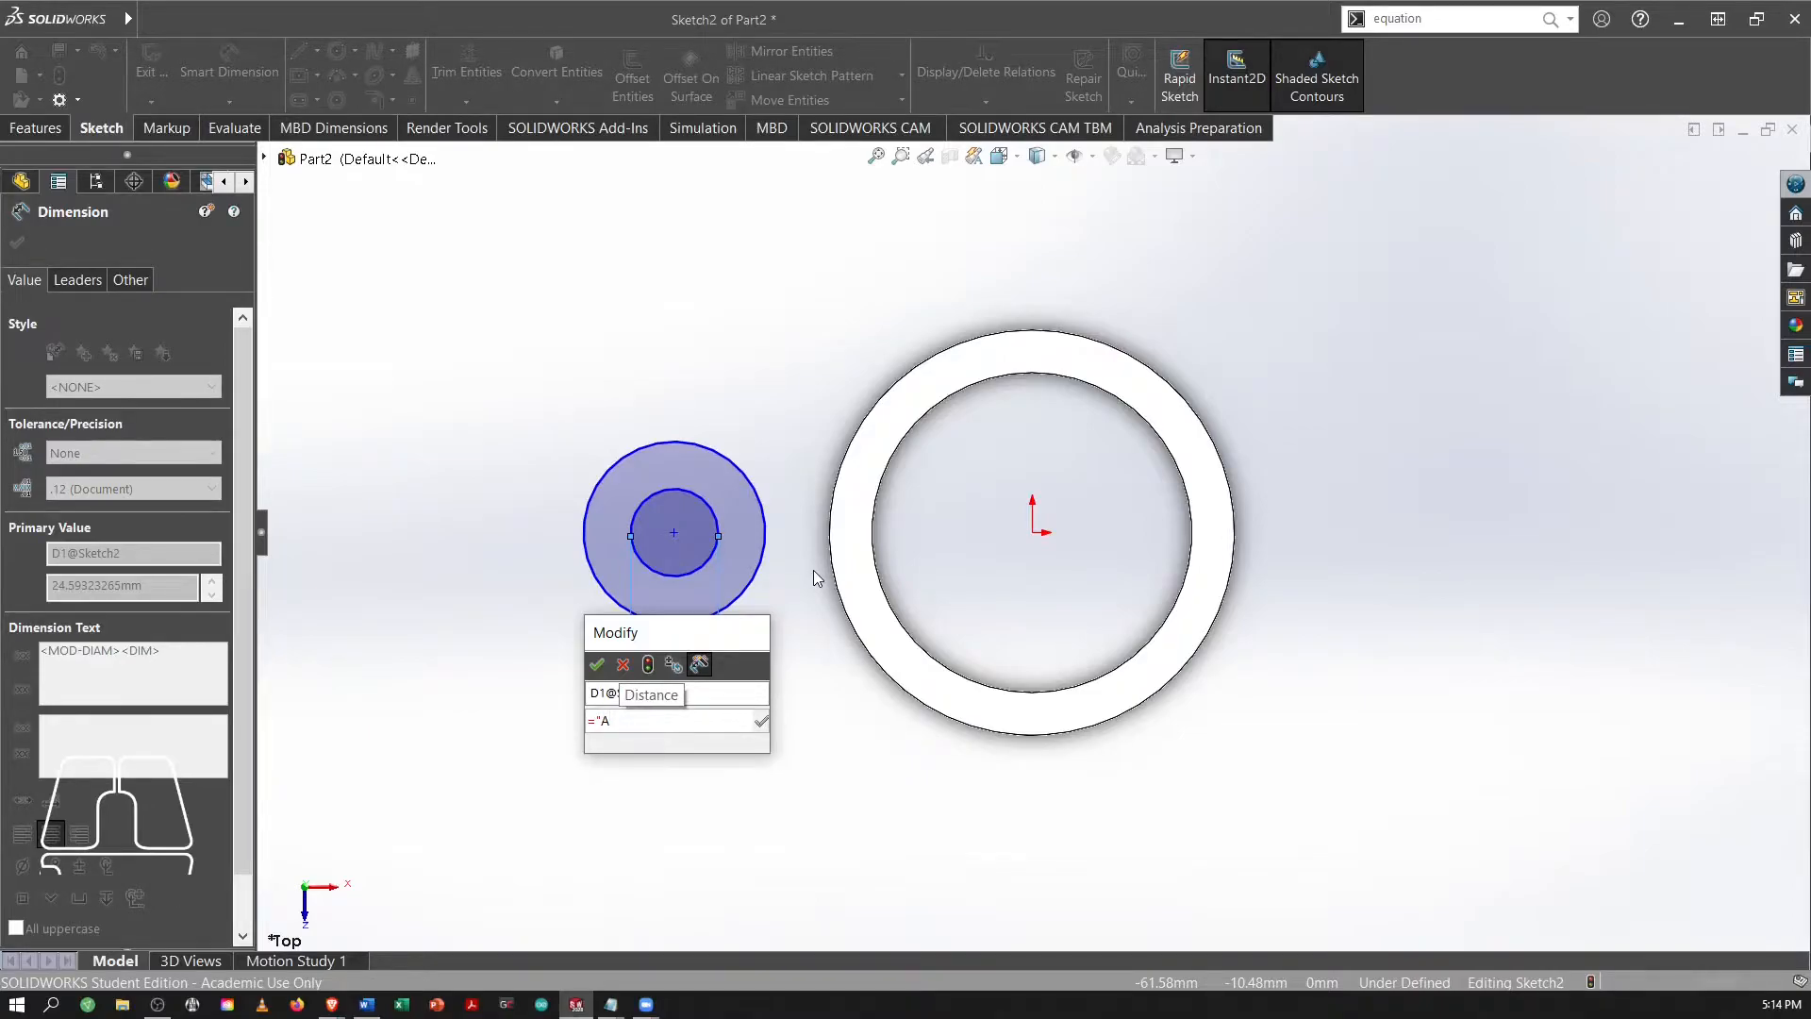
{"action": "type", "text": "\""}
{"action": "type", "text": " * 2"}
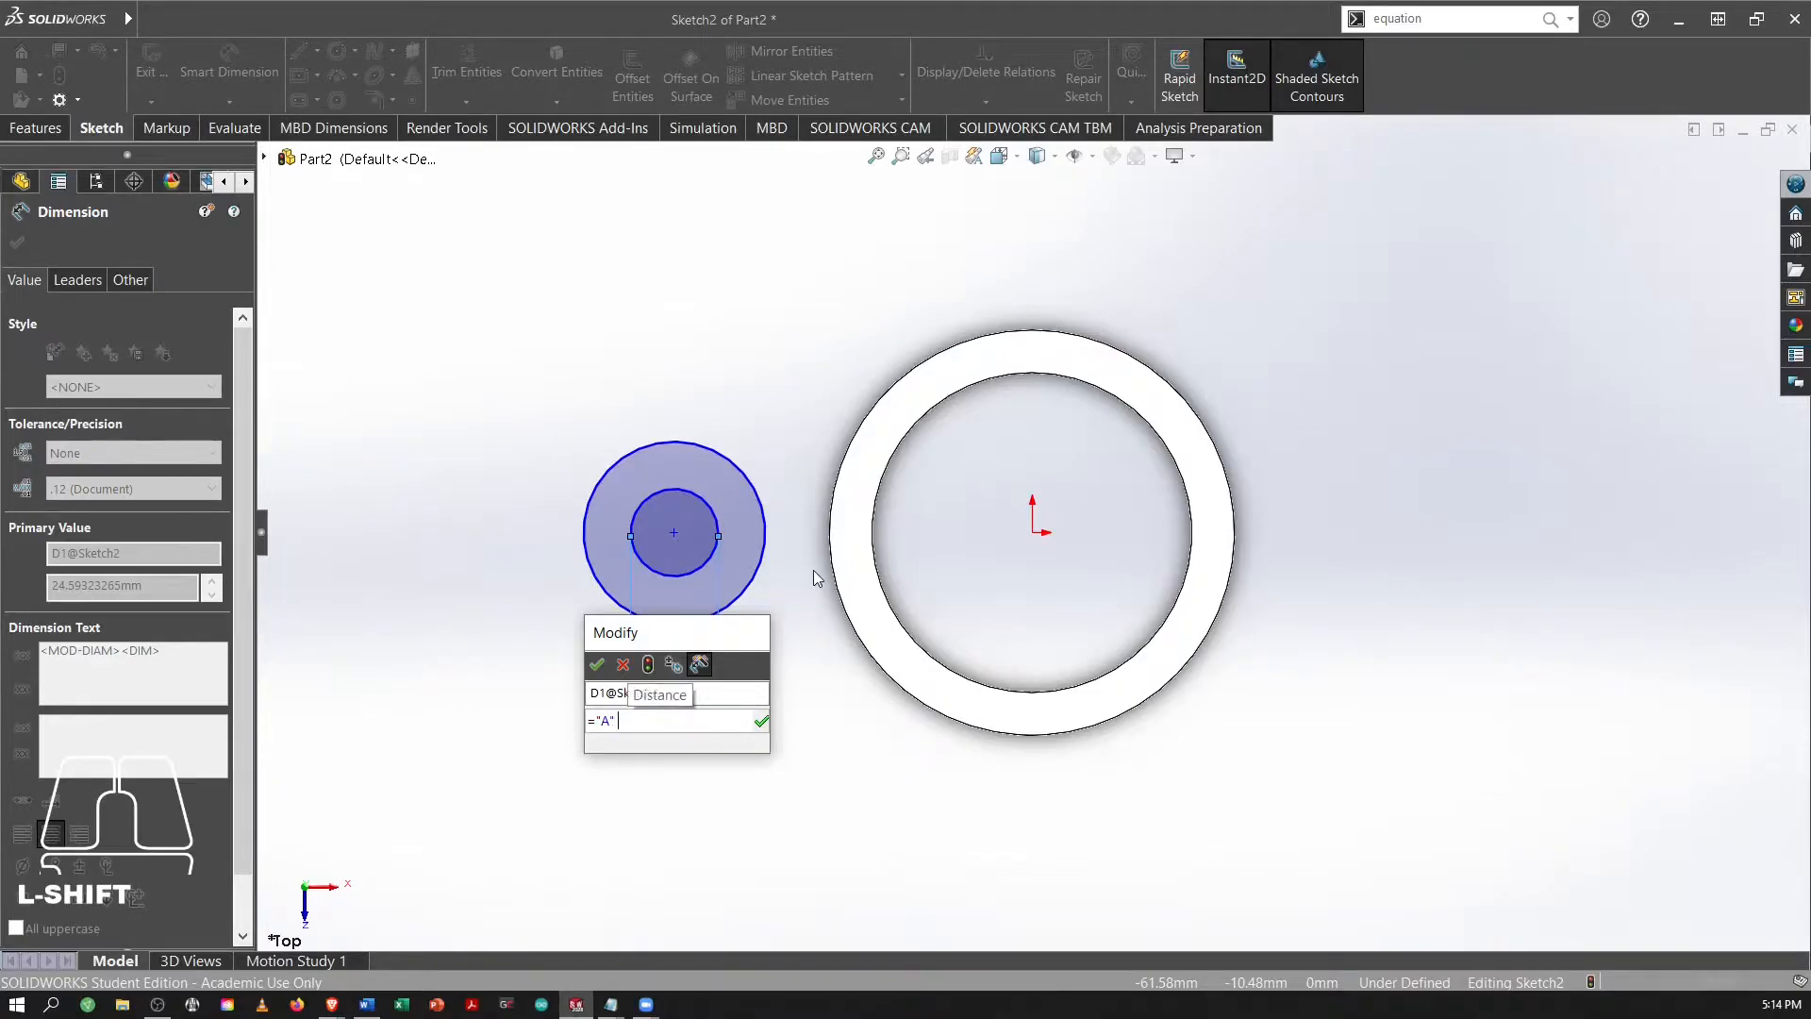
{"action": "type", "text": "/3"}
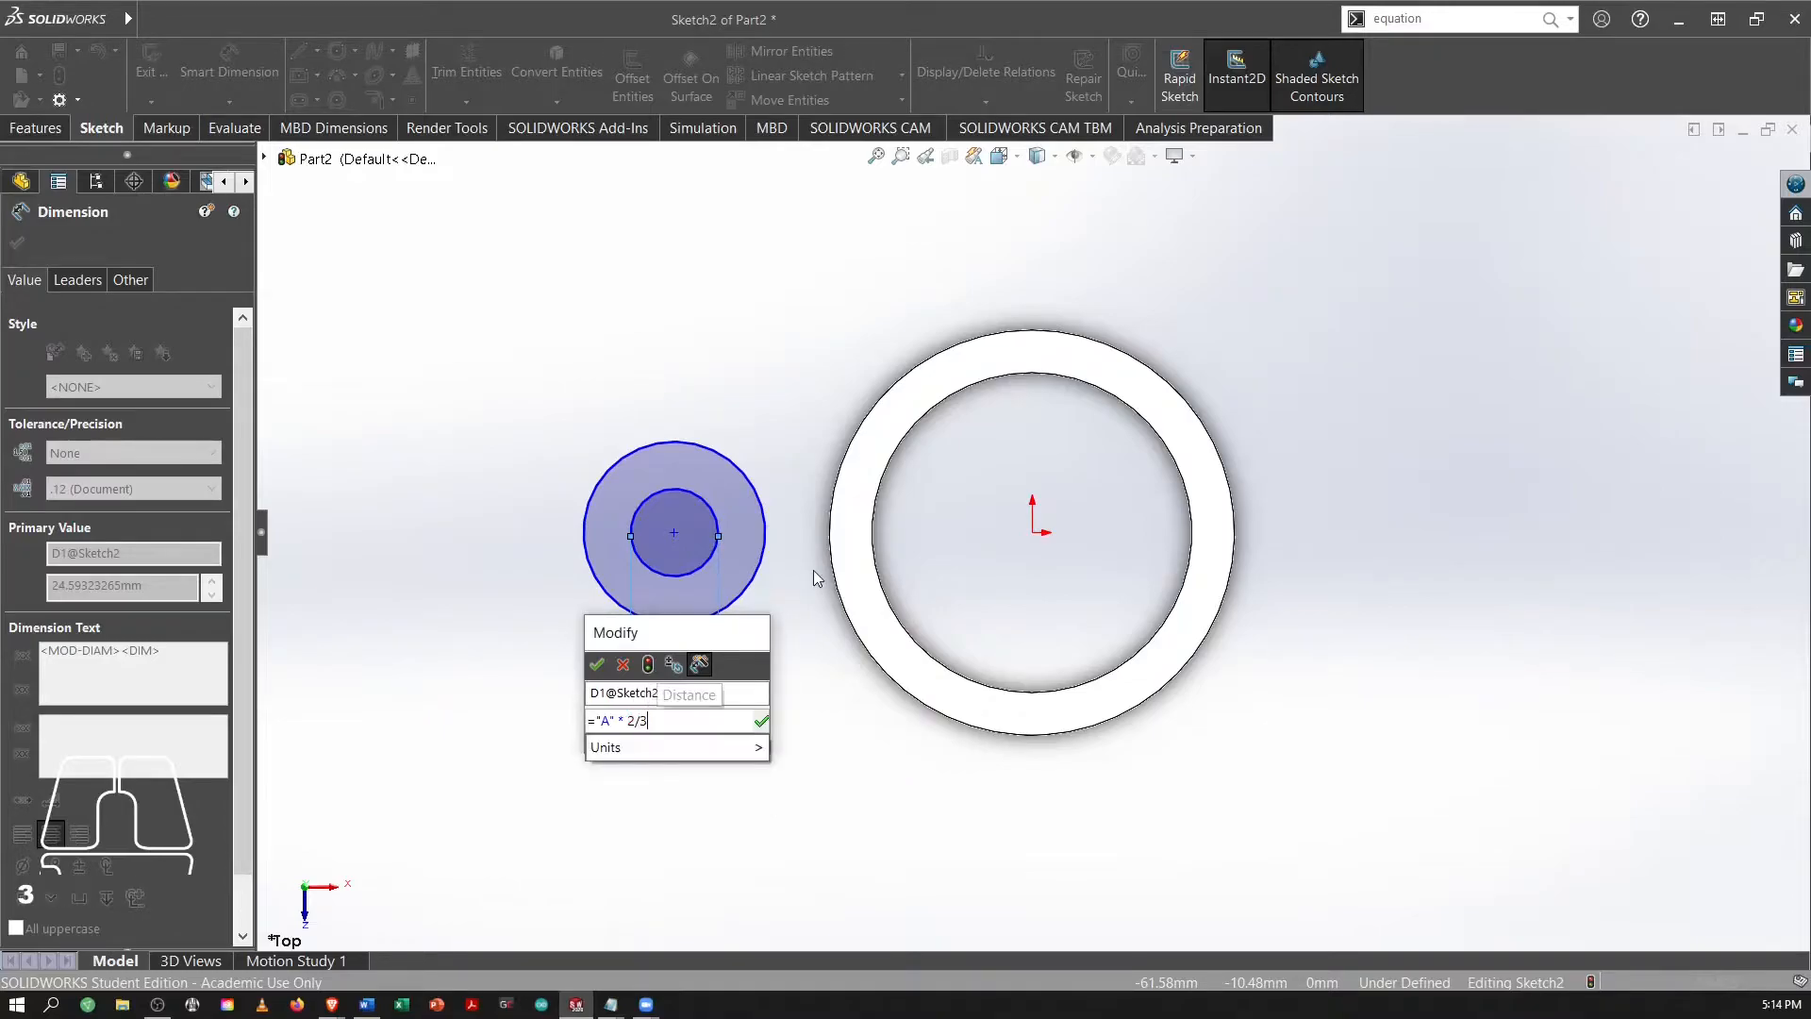
{"action": "key", "text": "Return"}
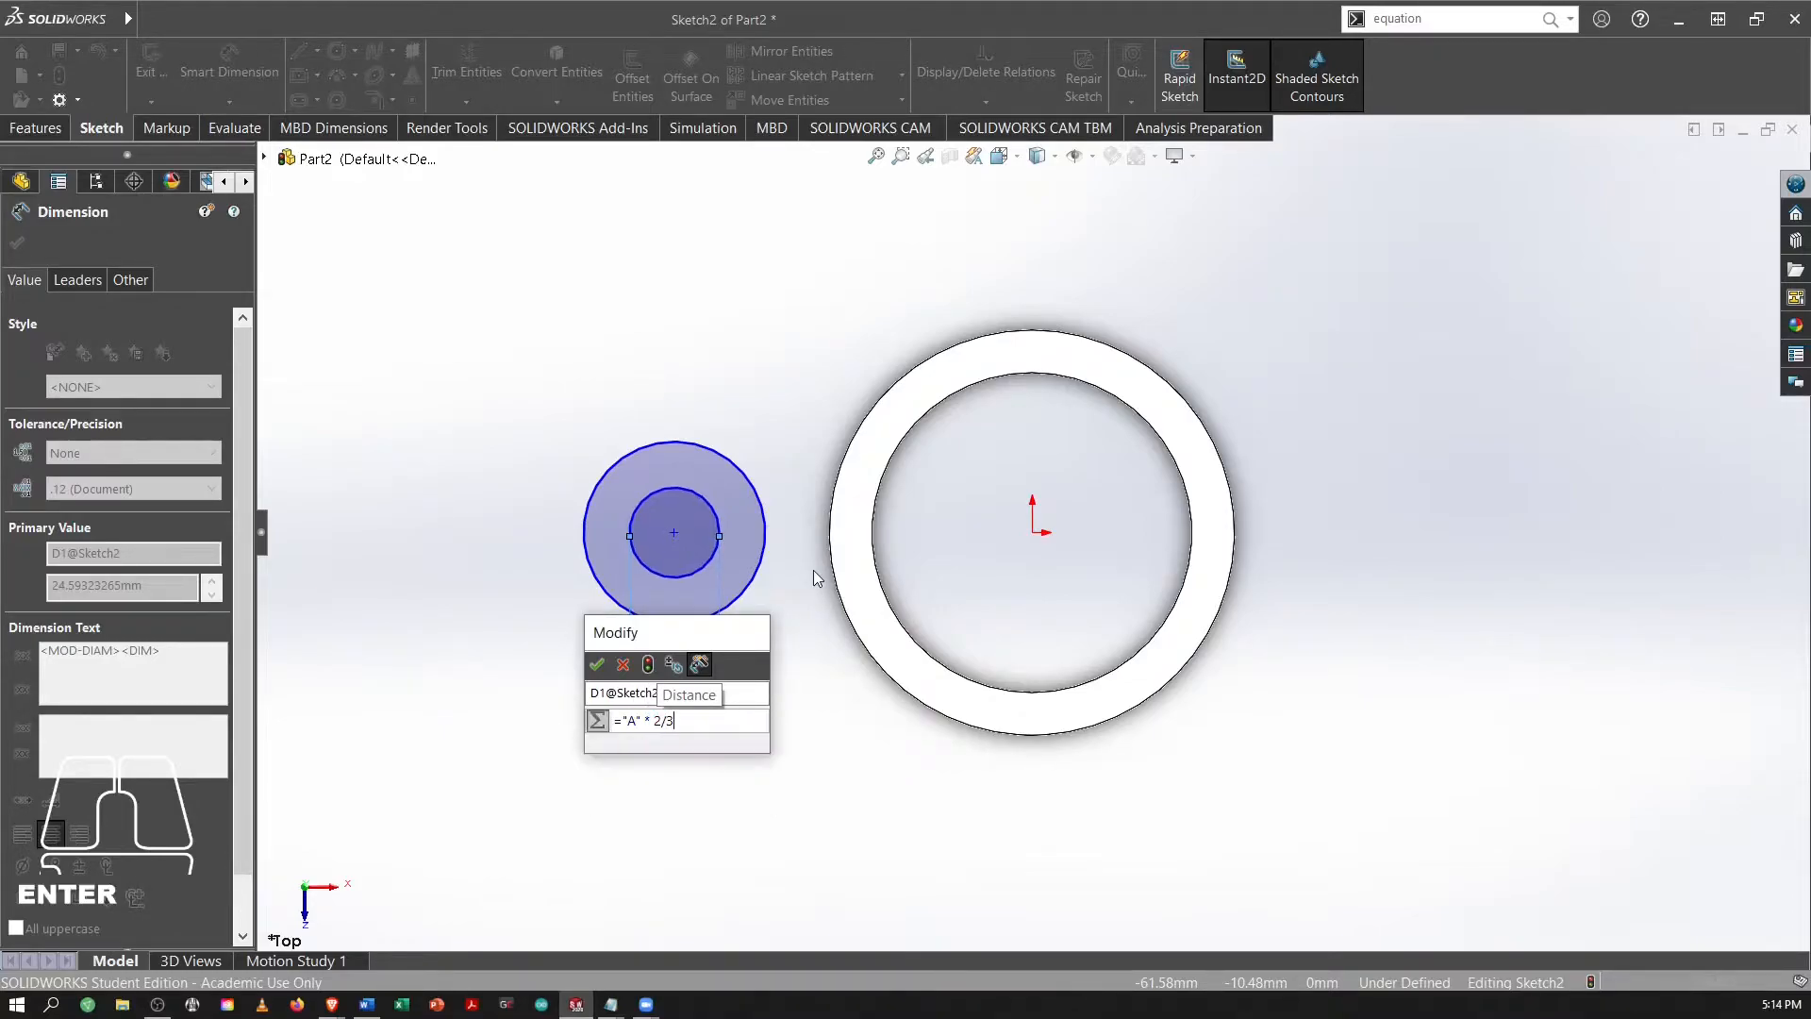
{"action": "left_click", "coordinate": [596, 664]}
{"action": "left_click", "coordinate": [517, 361]}
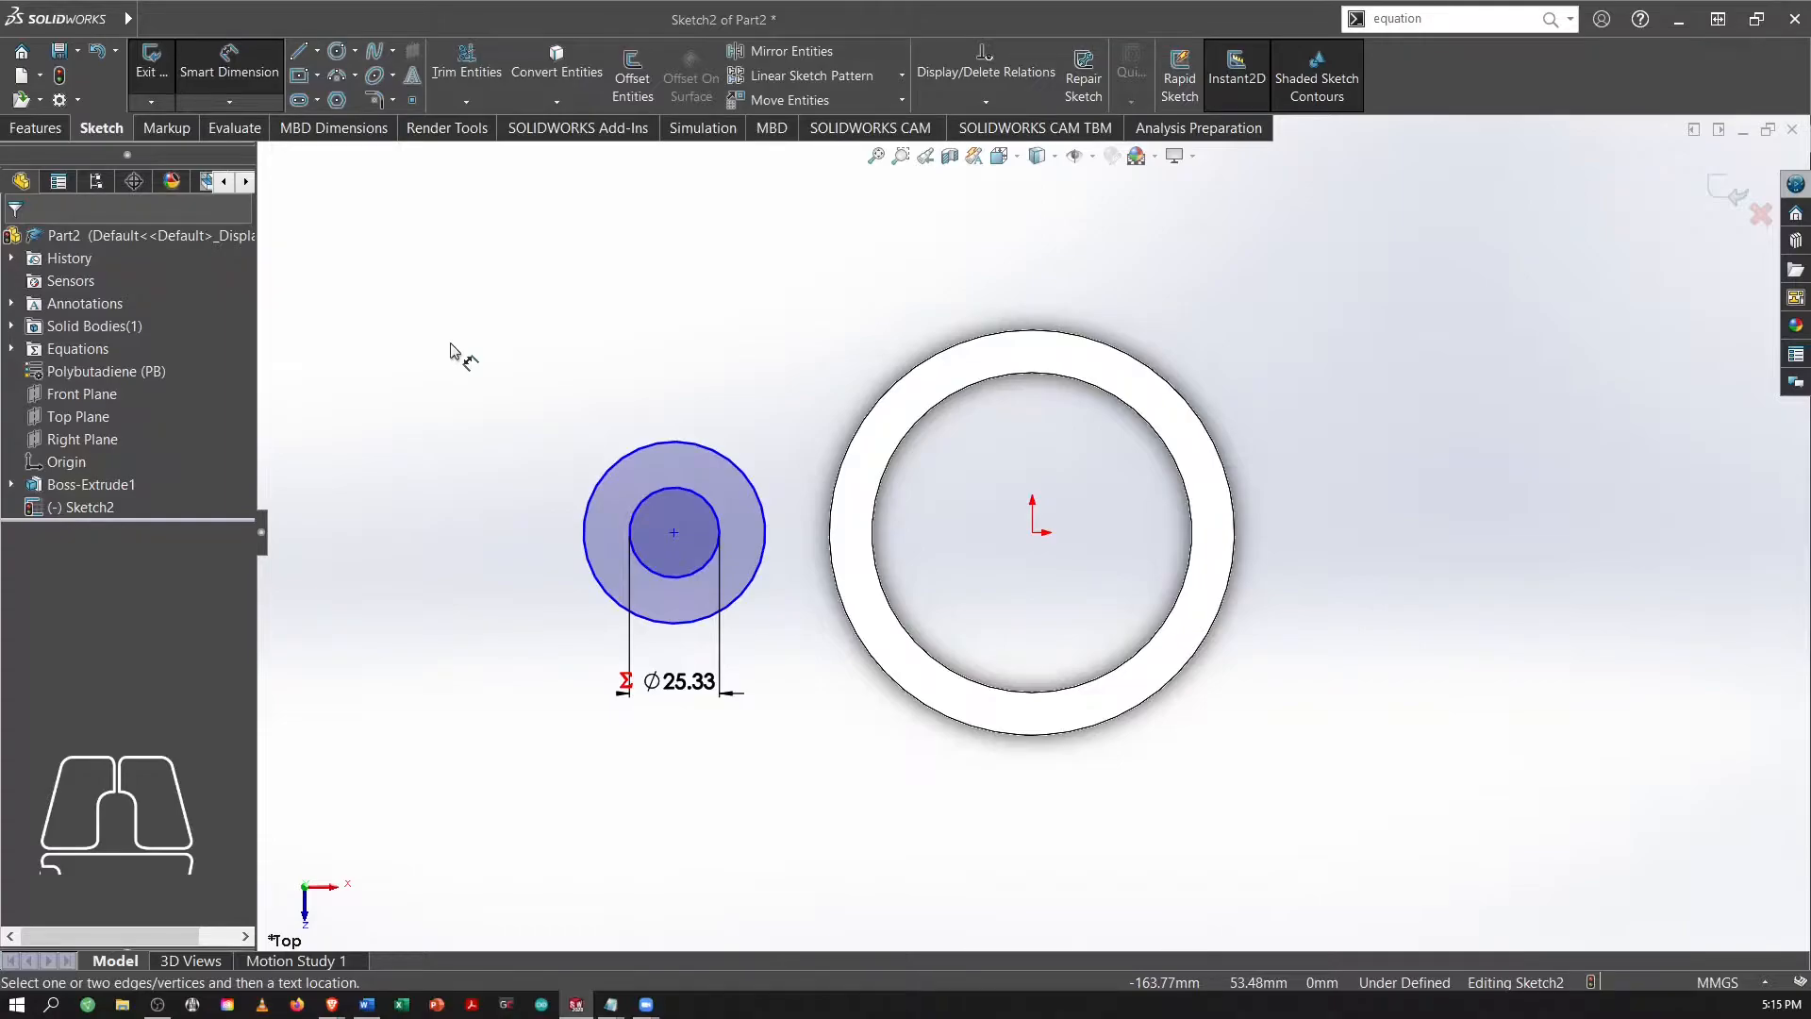
Dimension the radial gap between the two concentric circles as ="B".
{"action": "left_click", "coordinate": [623, 454]}
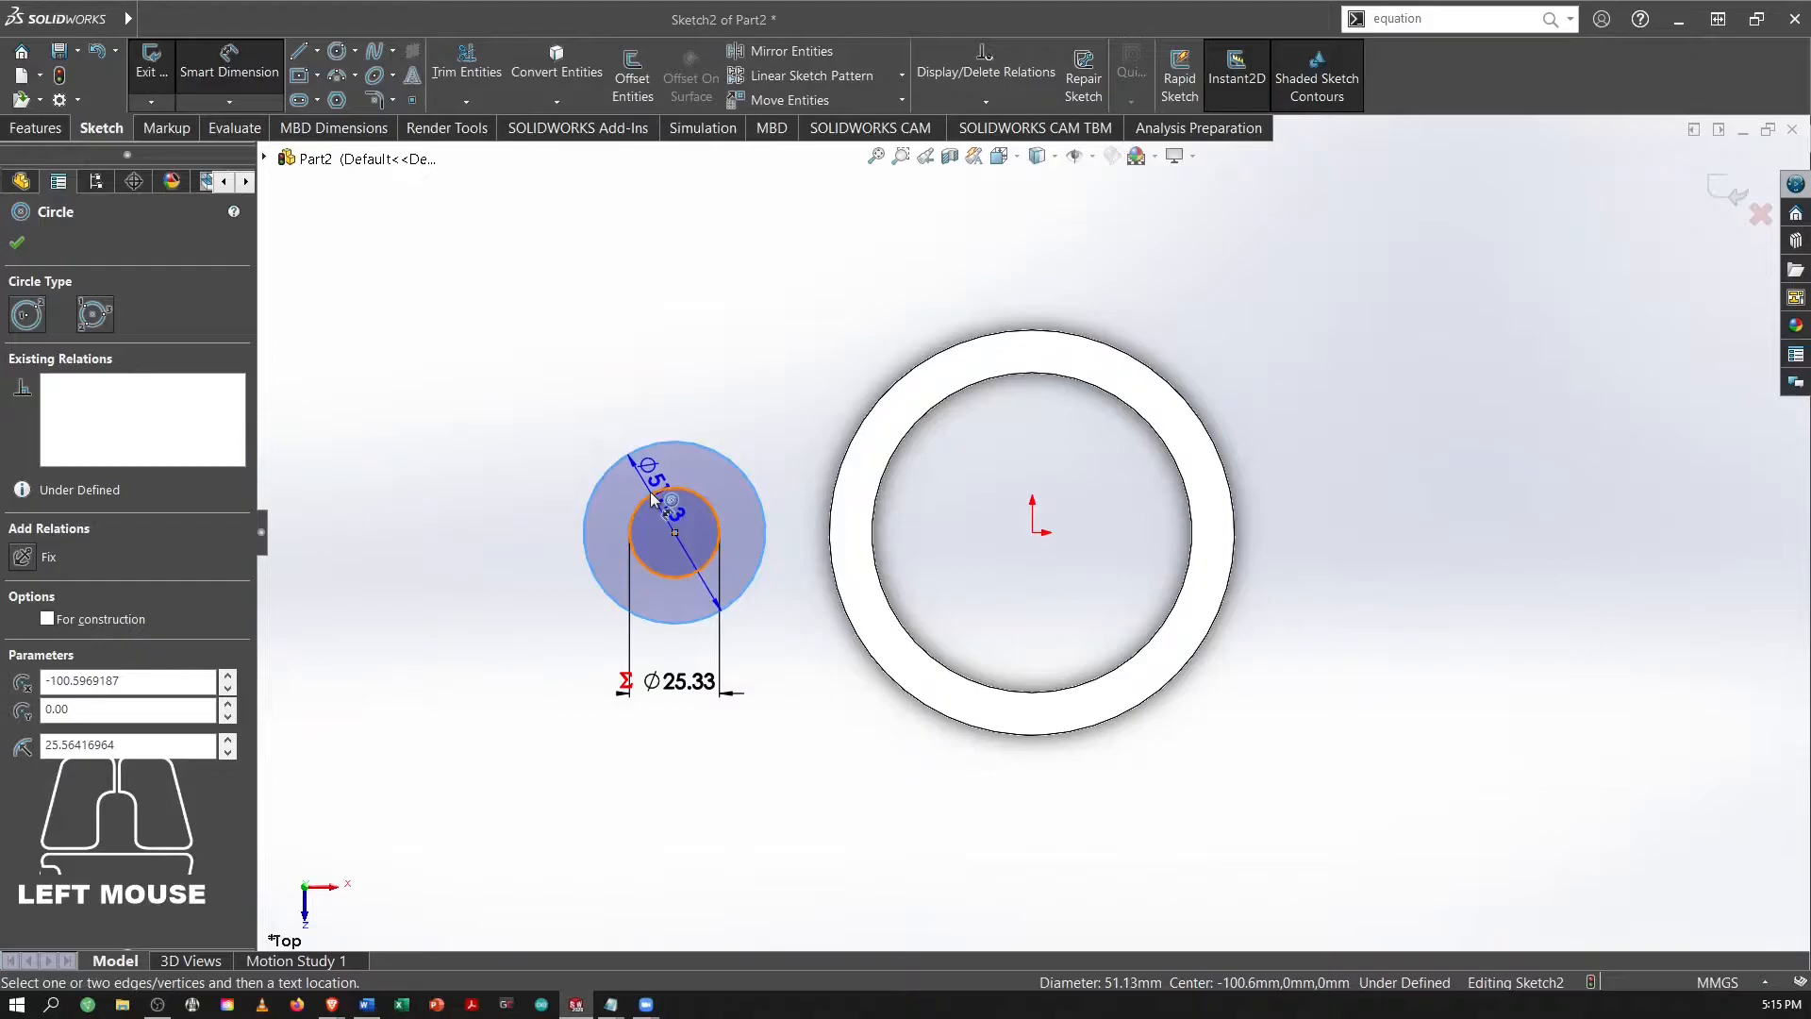
{"action": "left_click", "coordinate": [651, 500]}
{"action": "left_click", "coordinate": [679, 332]}
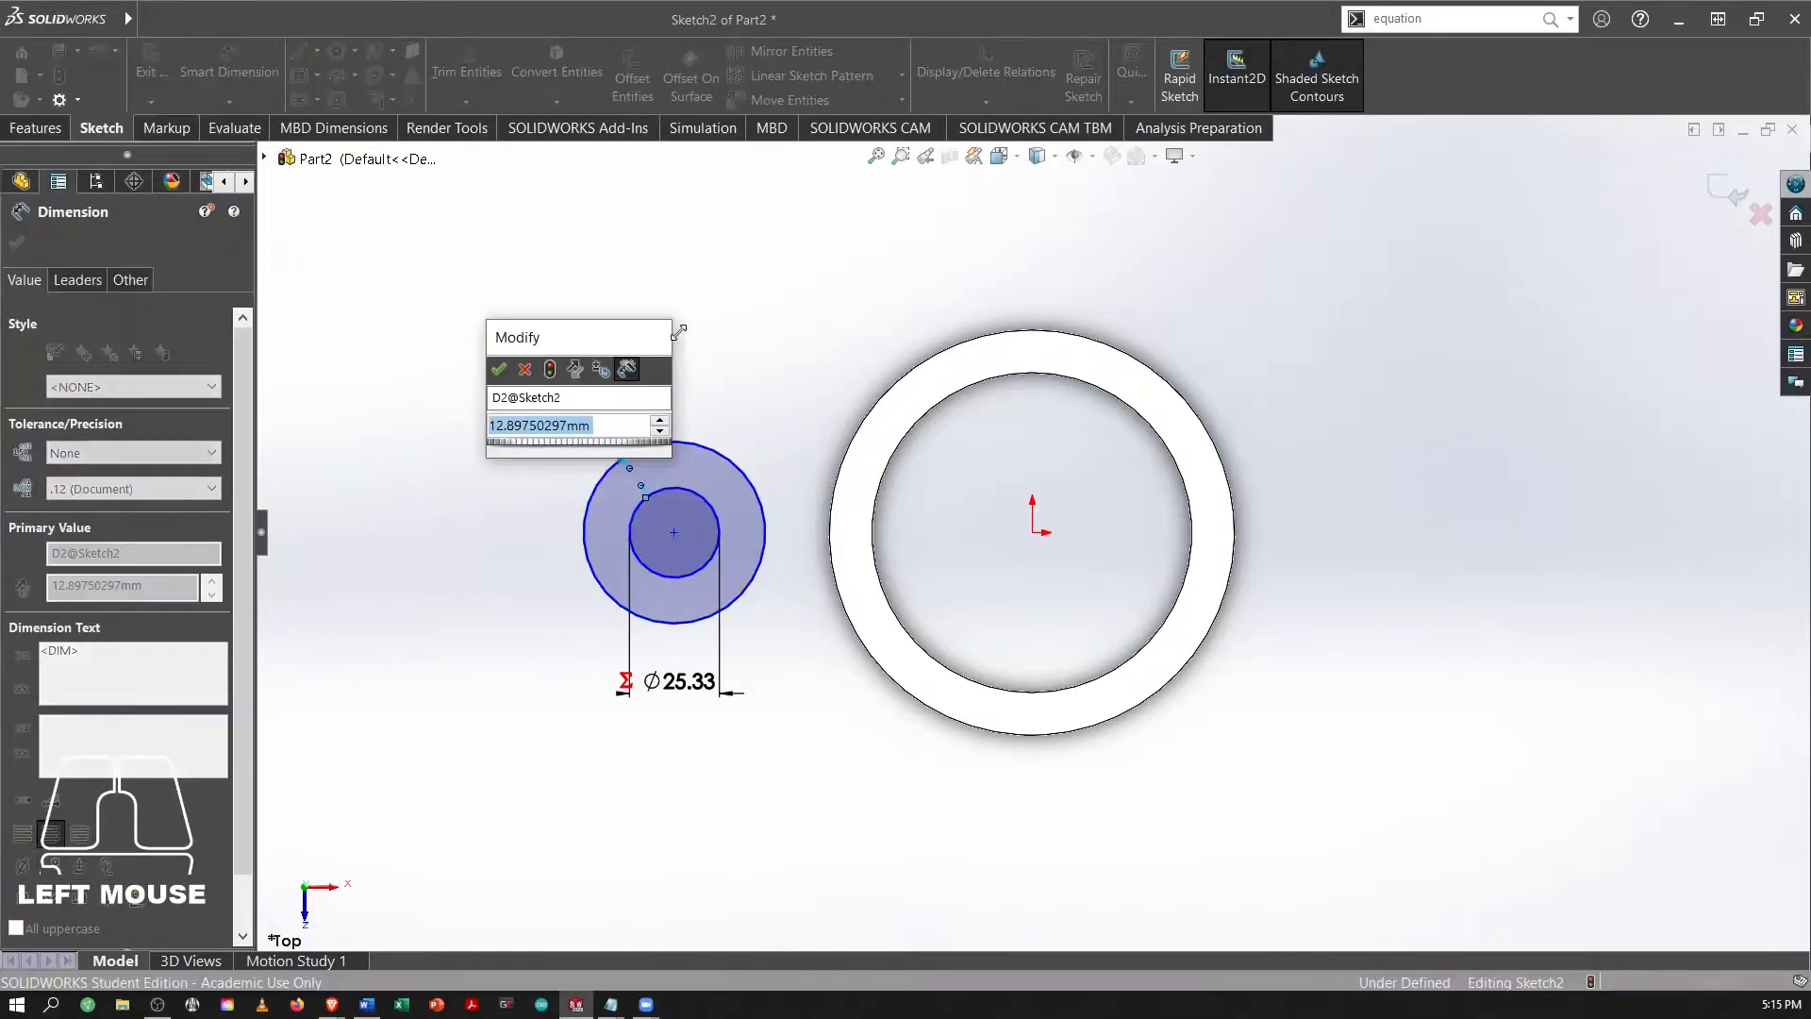
{"action": "type", "text": "=B"}
{"action": "key", "text": "Return"}
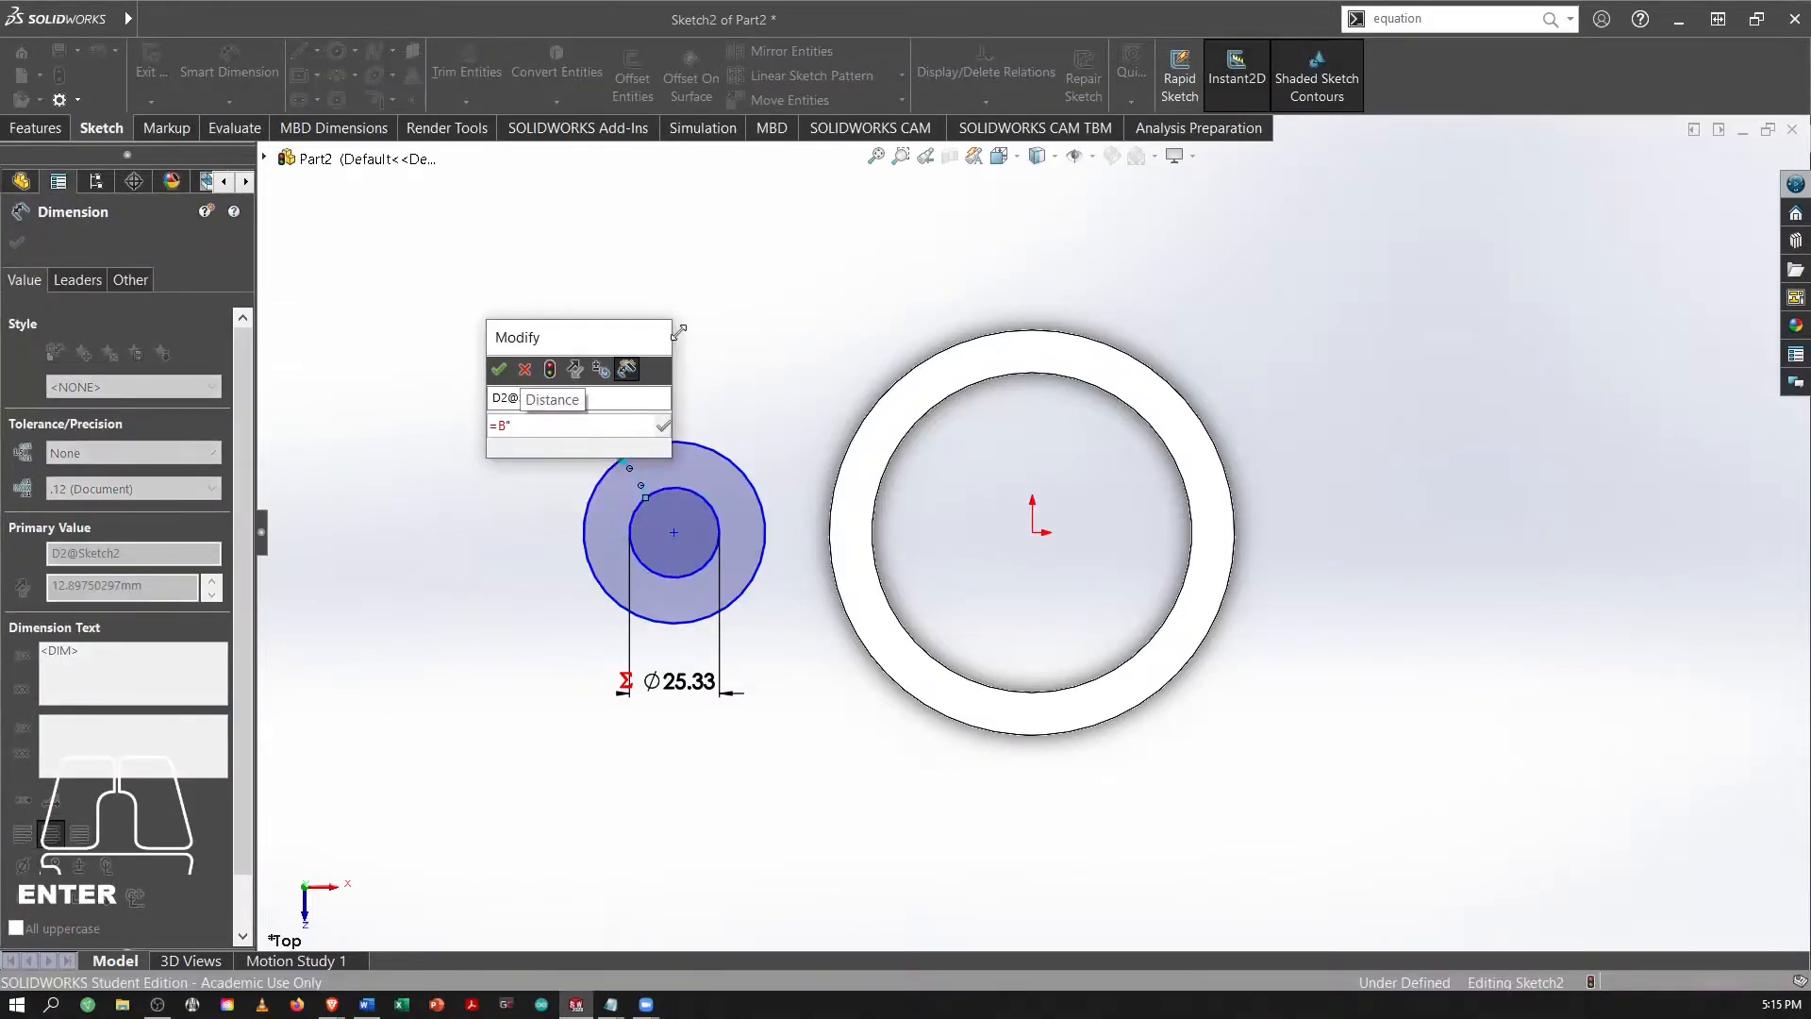
{"action": "key", "text": "Left"}
{"action": "key", "text": "Left"}
{"action": "type", "text": "\""}
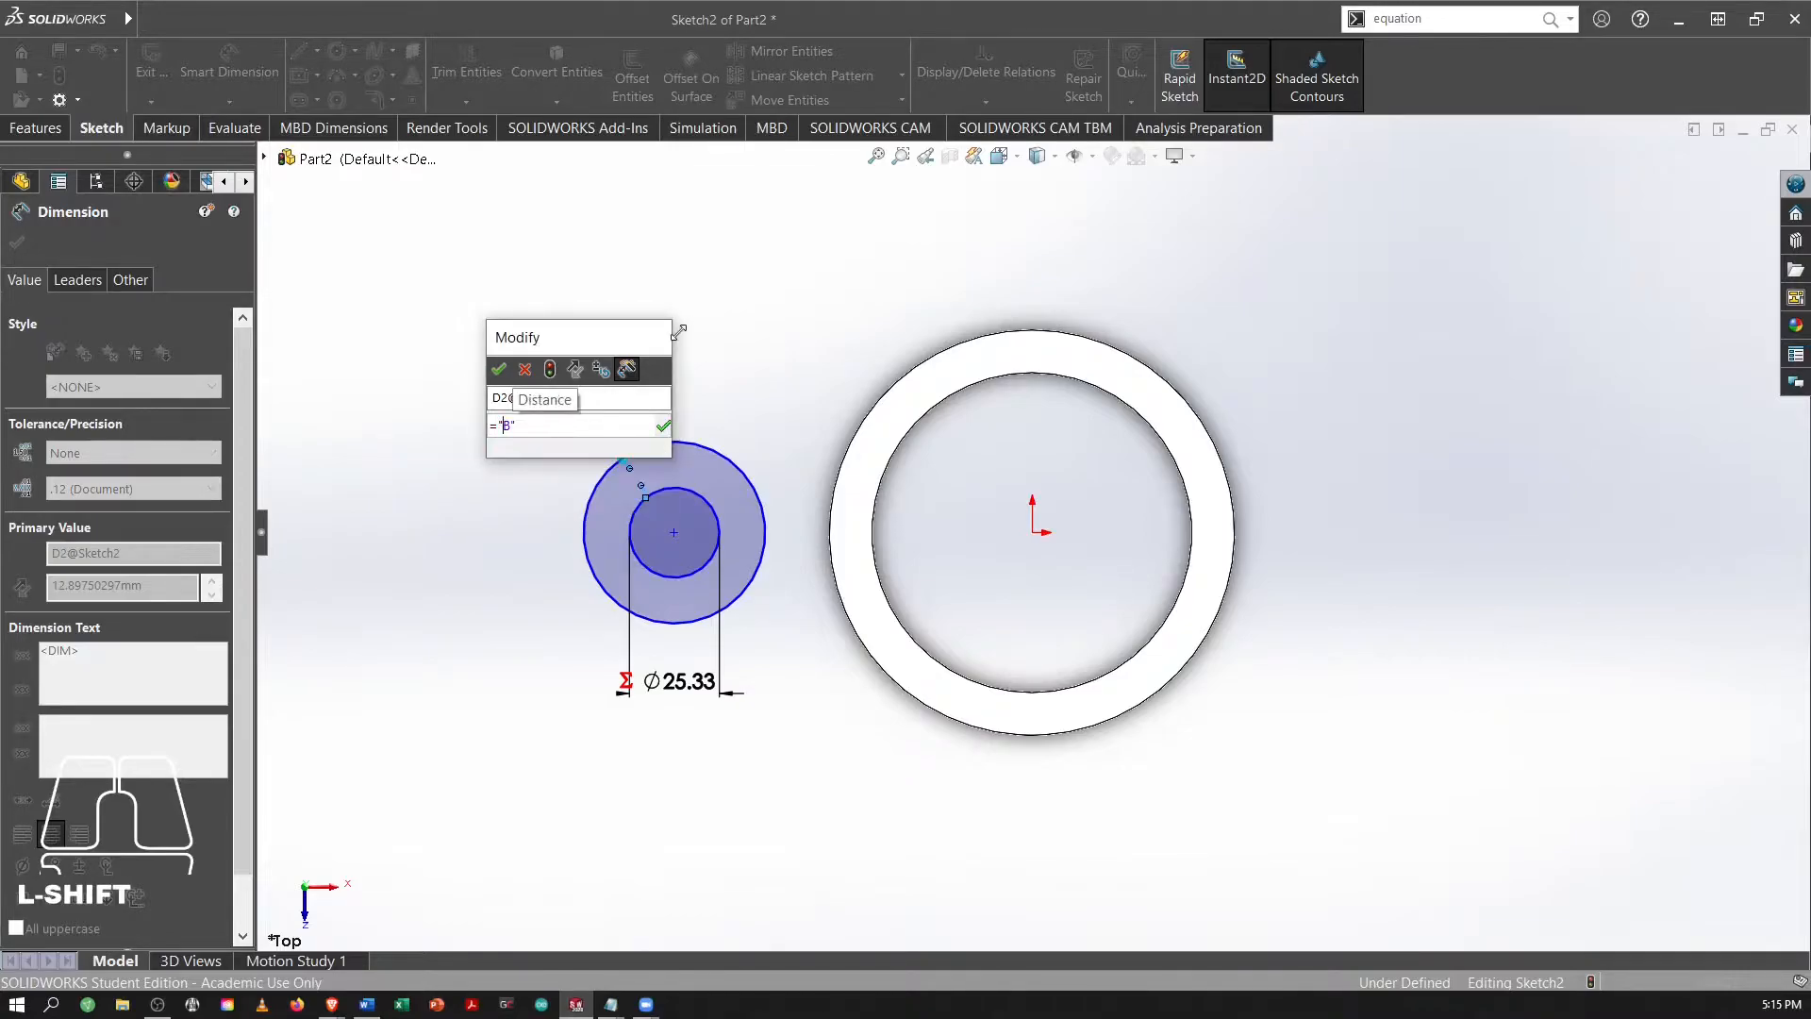
{"action": "key", "text": "Return"}
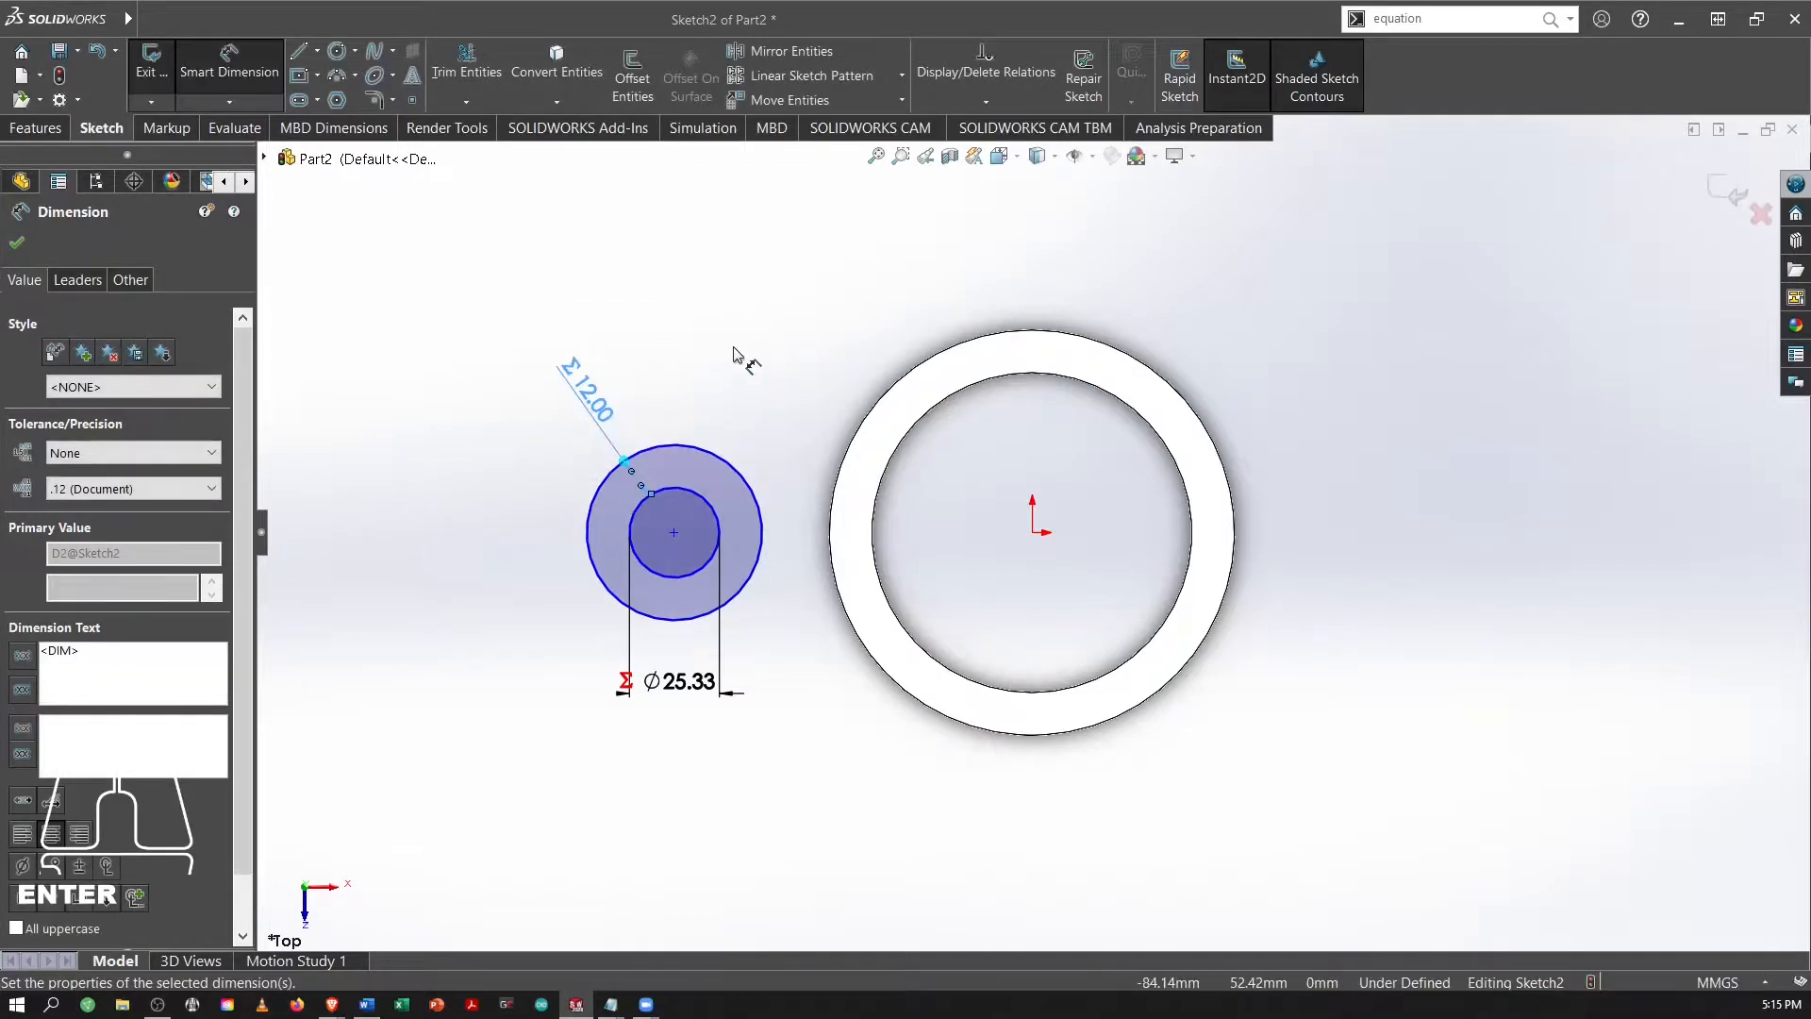
{"action": "key", "text": "Escape"}
{"action": "left_click", "coordinate": [647, 332]}
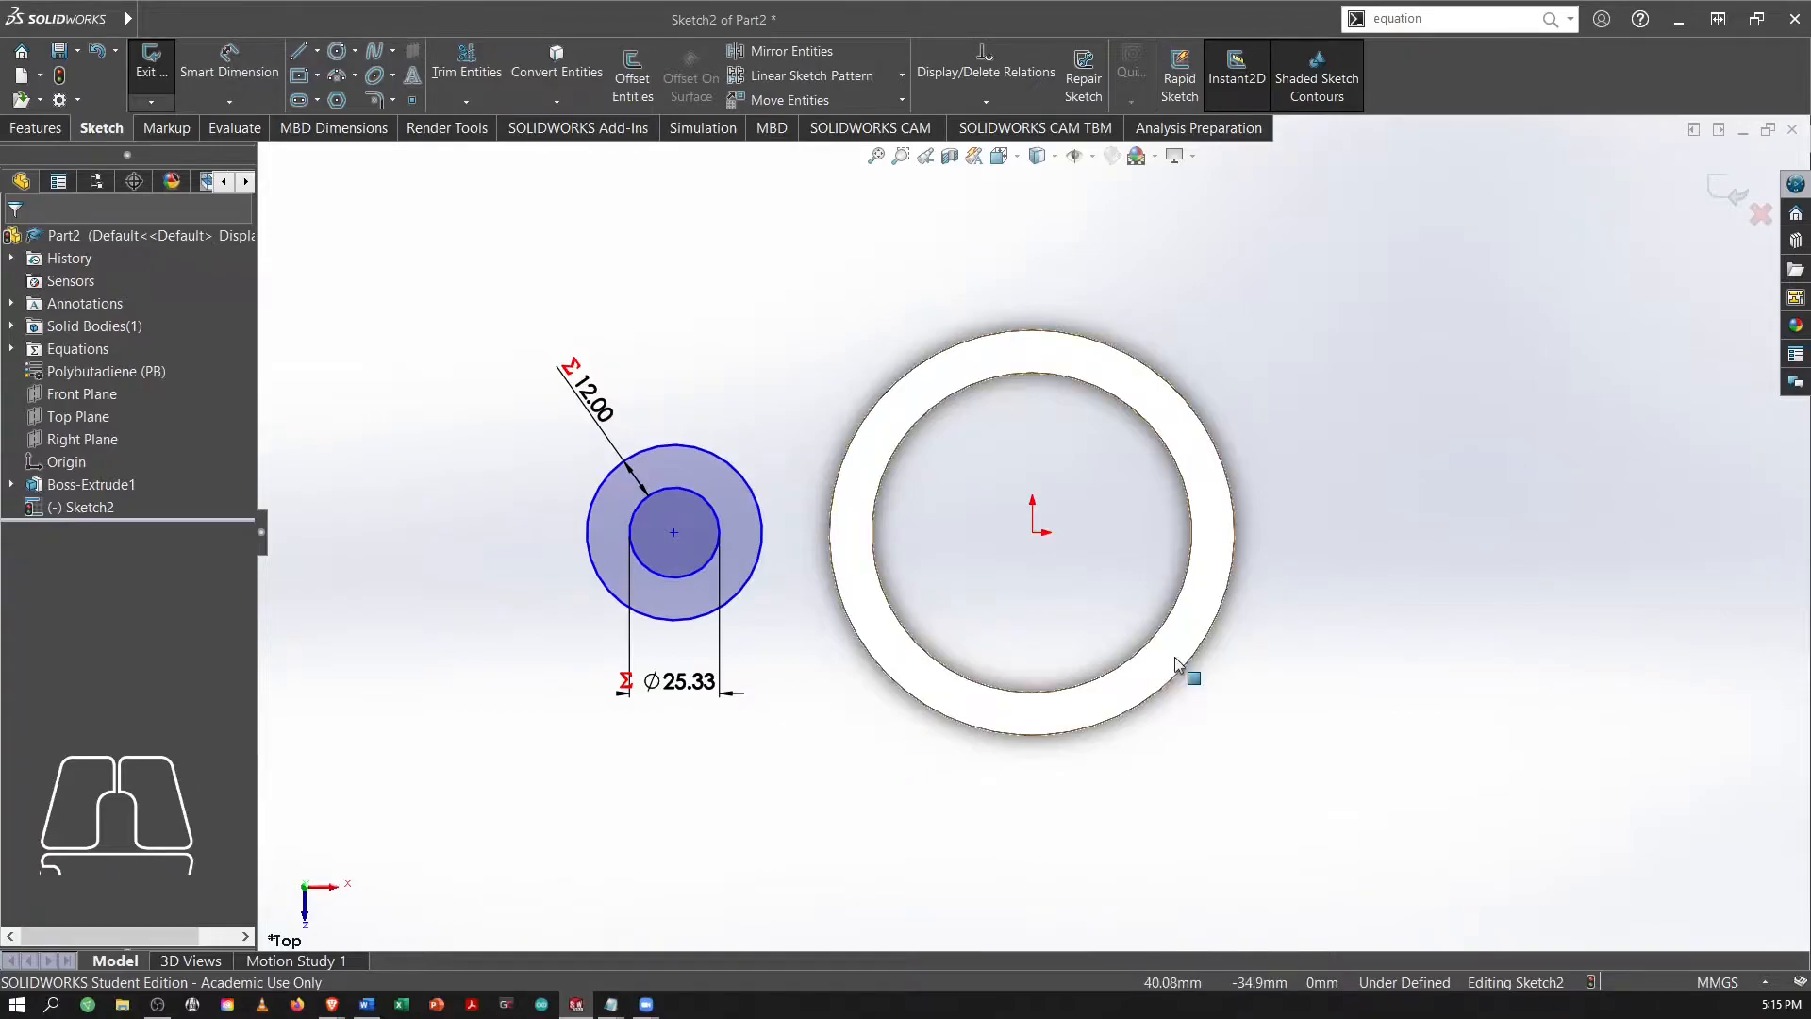
Draw a vertical centerline through the origin, extending beyond the ring at both ends.
{"action": "left_click", "coordinate": [317, 51]}
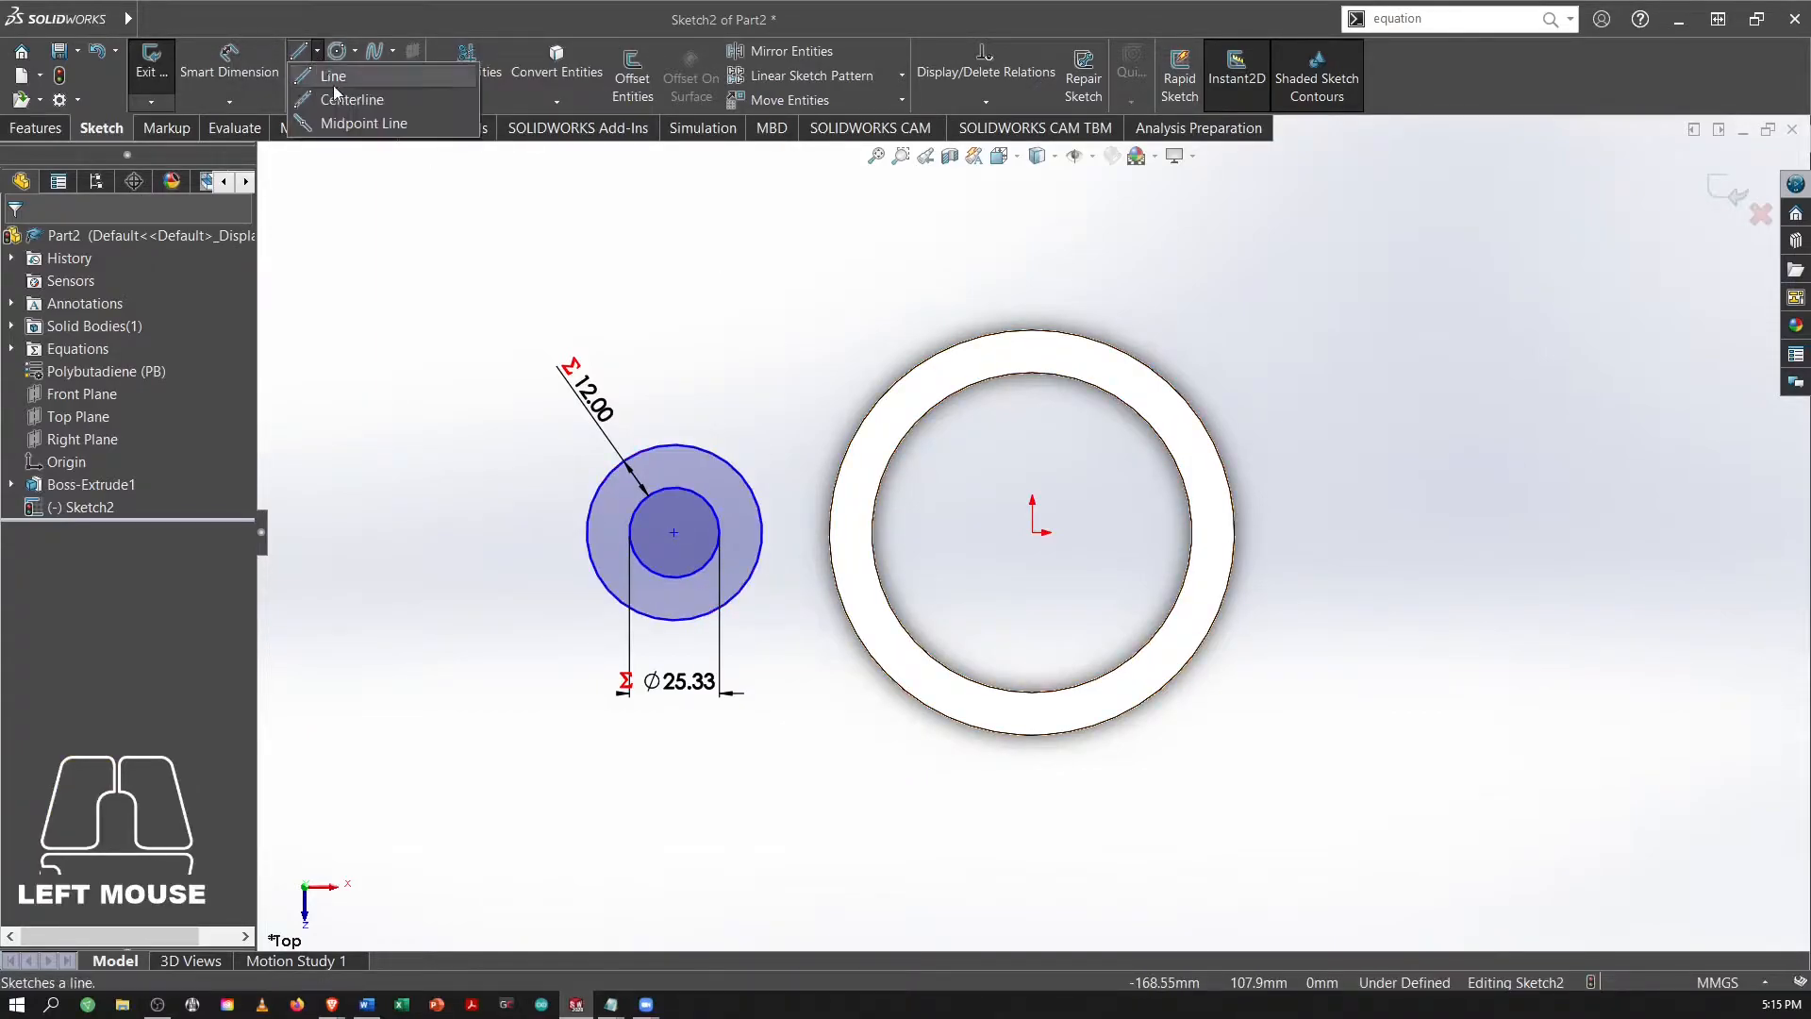
{"action": "left_click", "coordinate": [341, 89]}
{"action": "left_click", "coordinate": [1033, 216]}
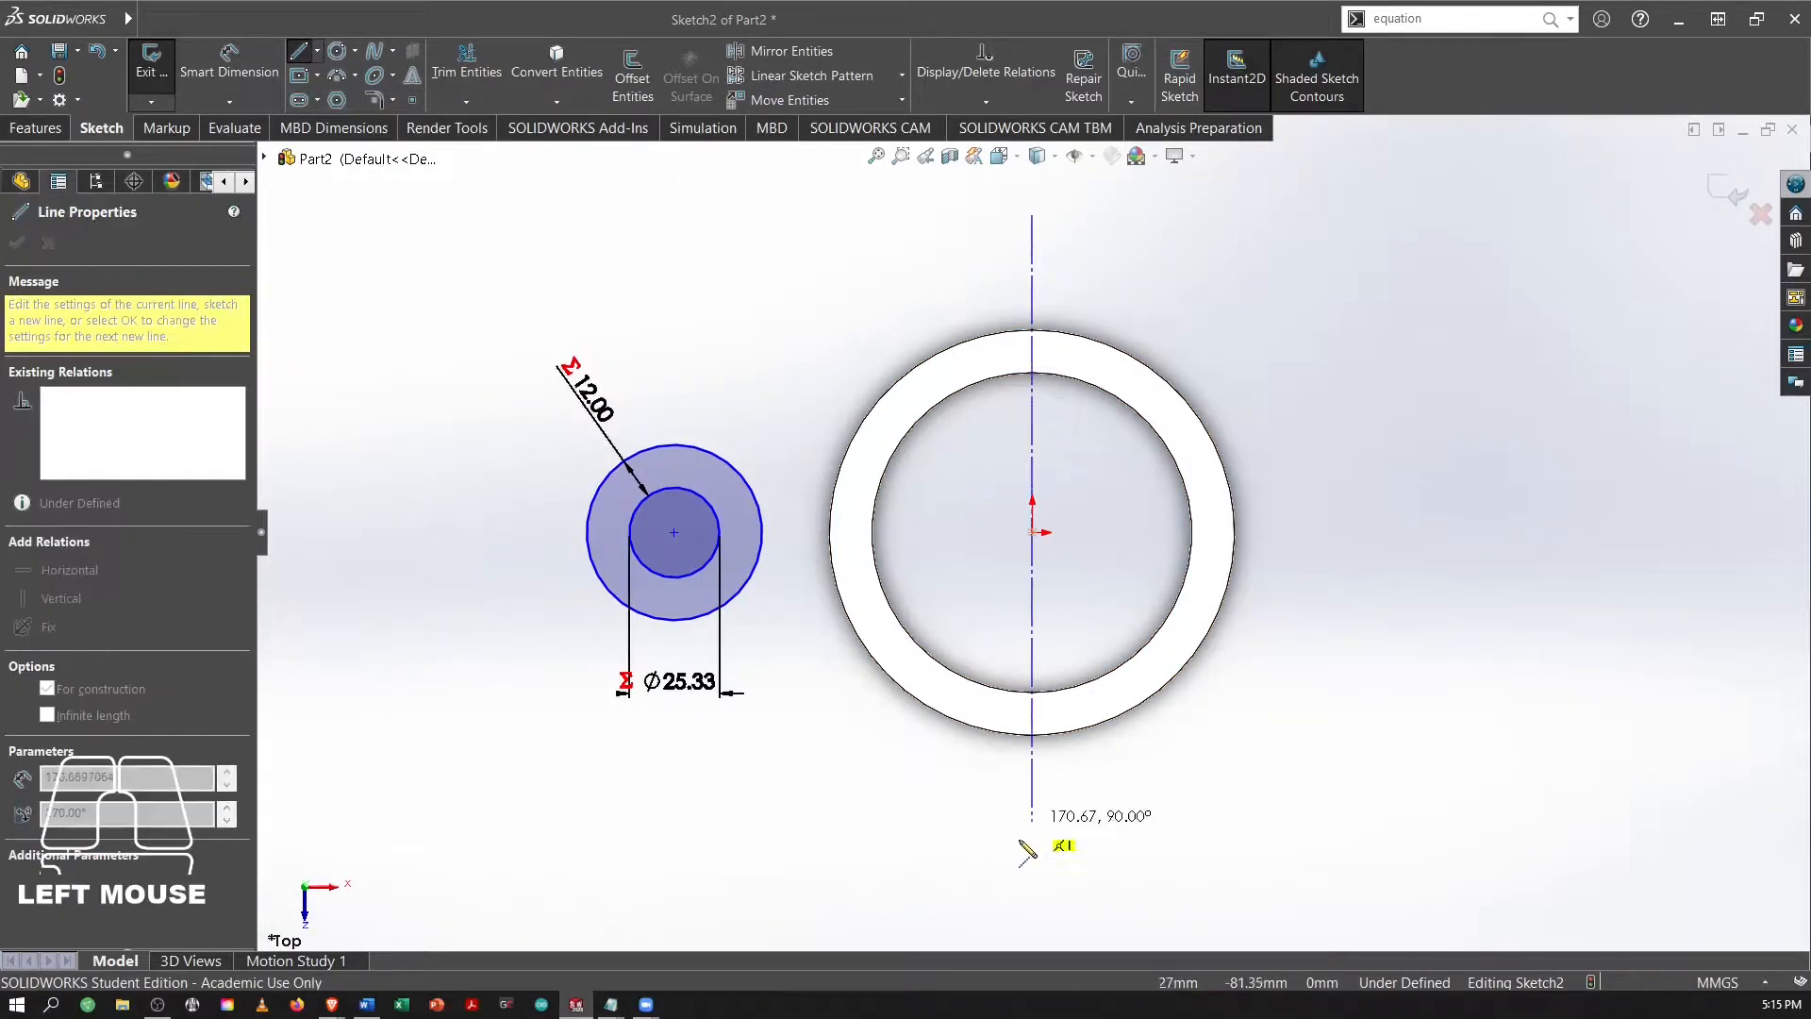
{"action": "left_click", "coordinate": [1033, 858]}
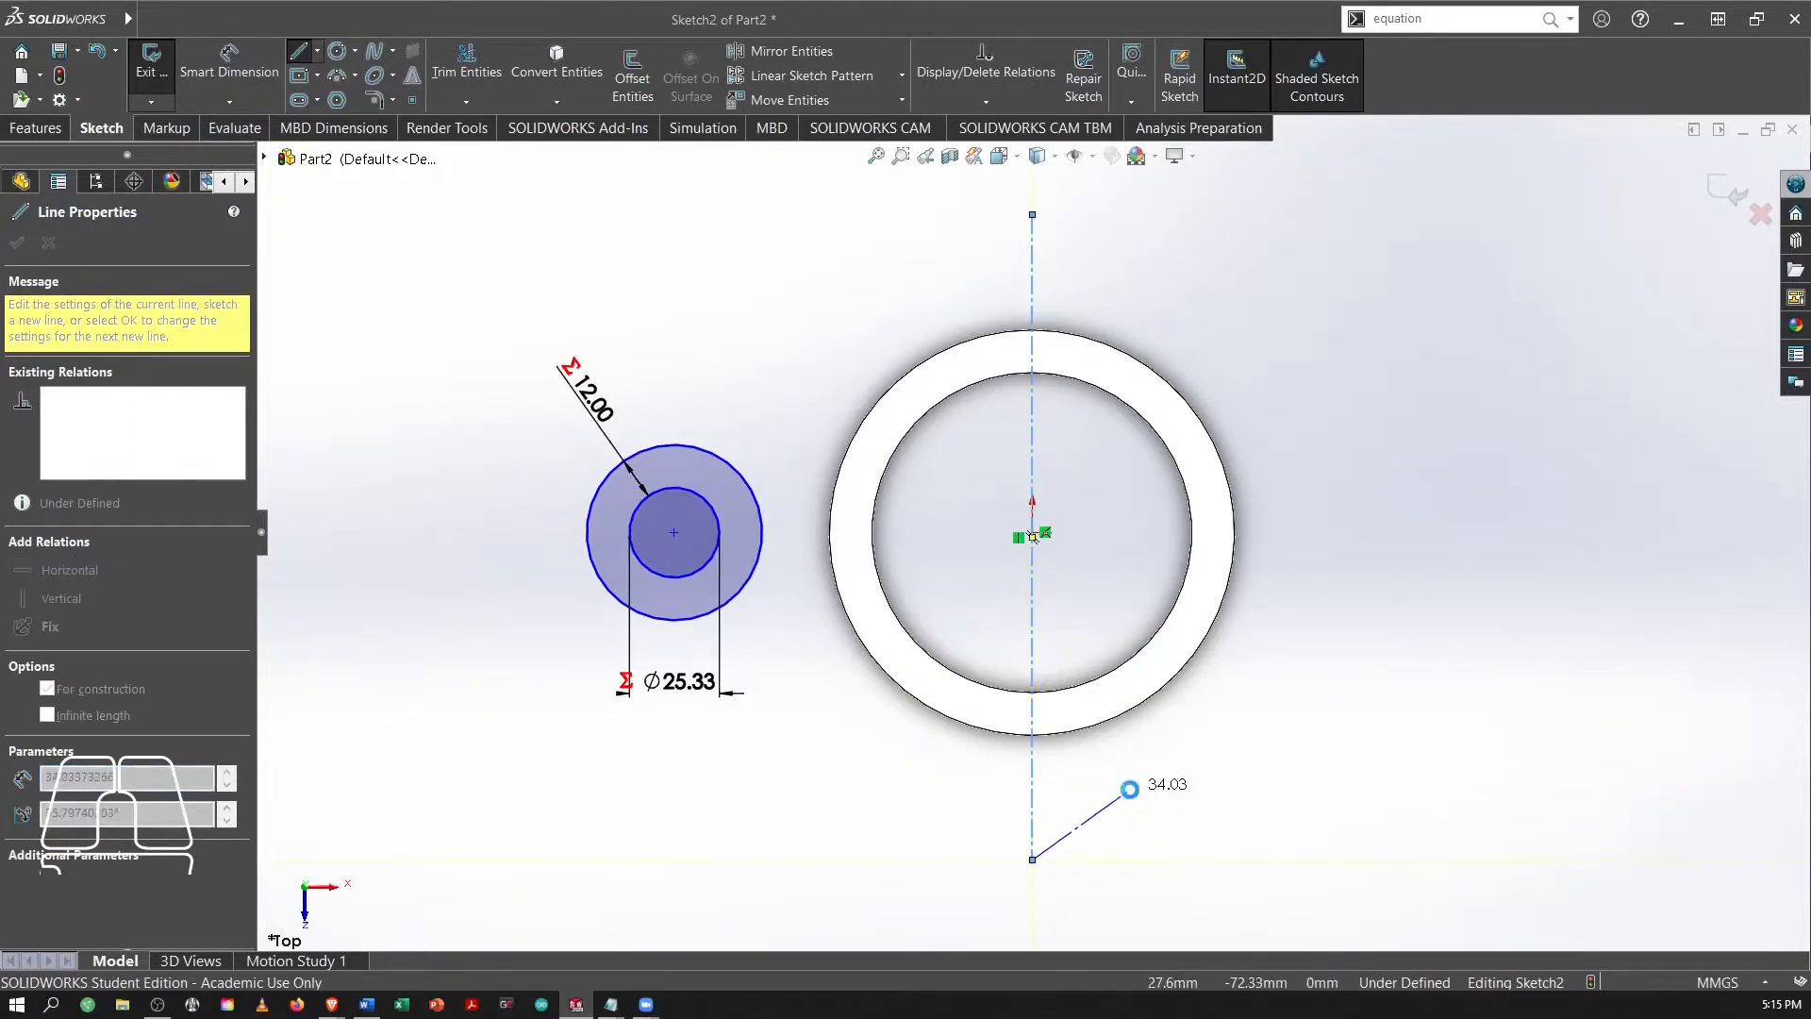
{"action": "key", "text": "Escape"}
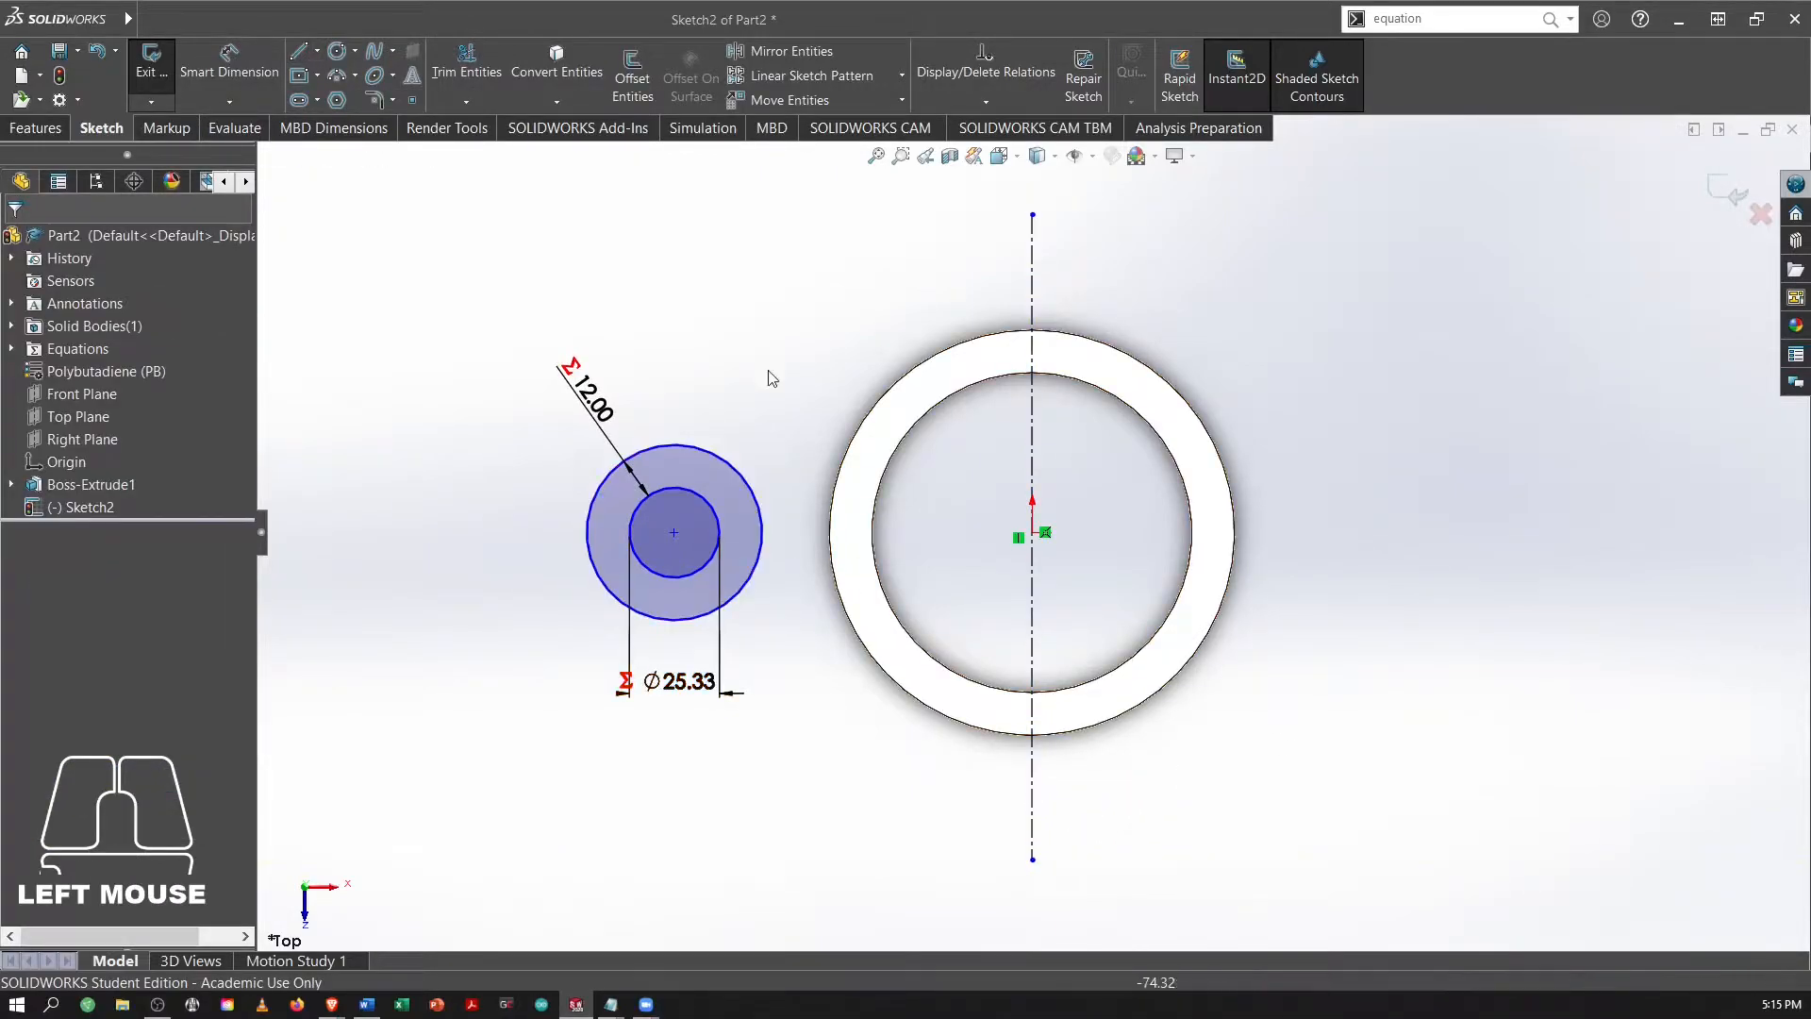
Mirror both concentric circles about the vertical centerline, keeping the originals.
{"action": "left_click", "coordinate": [819, 55]}
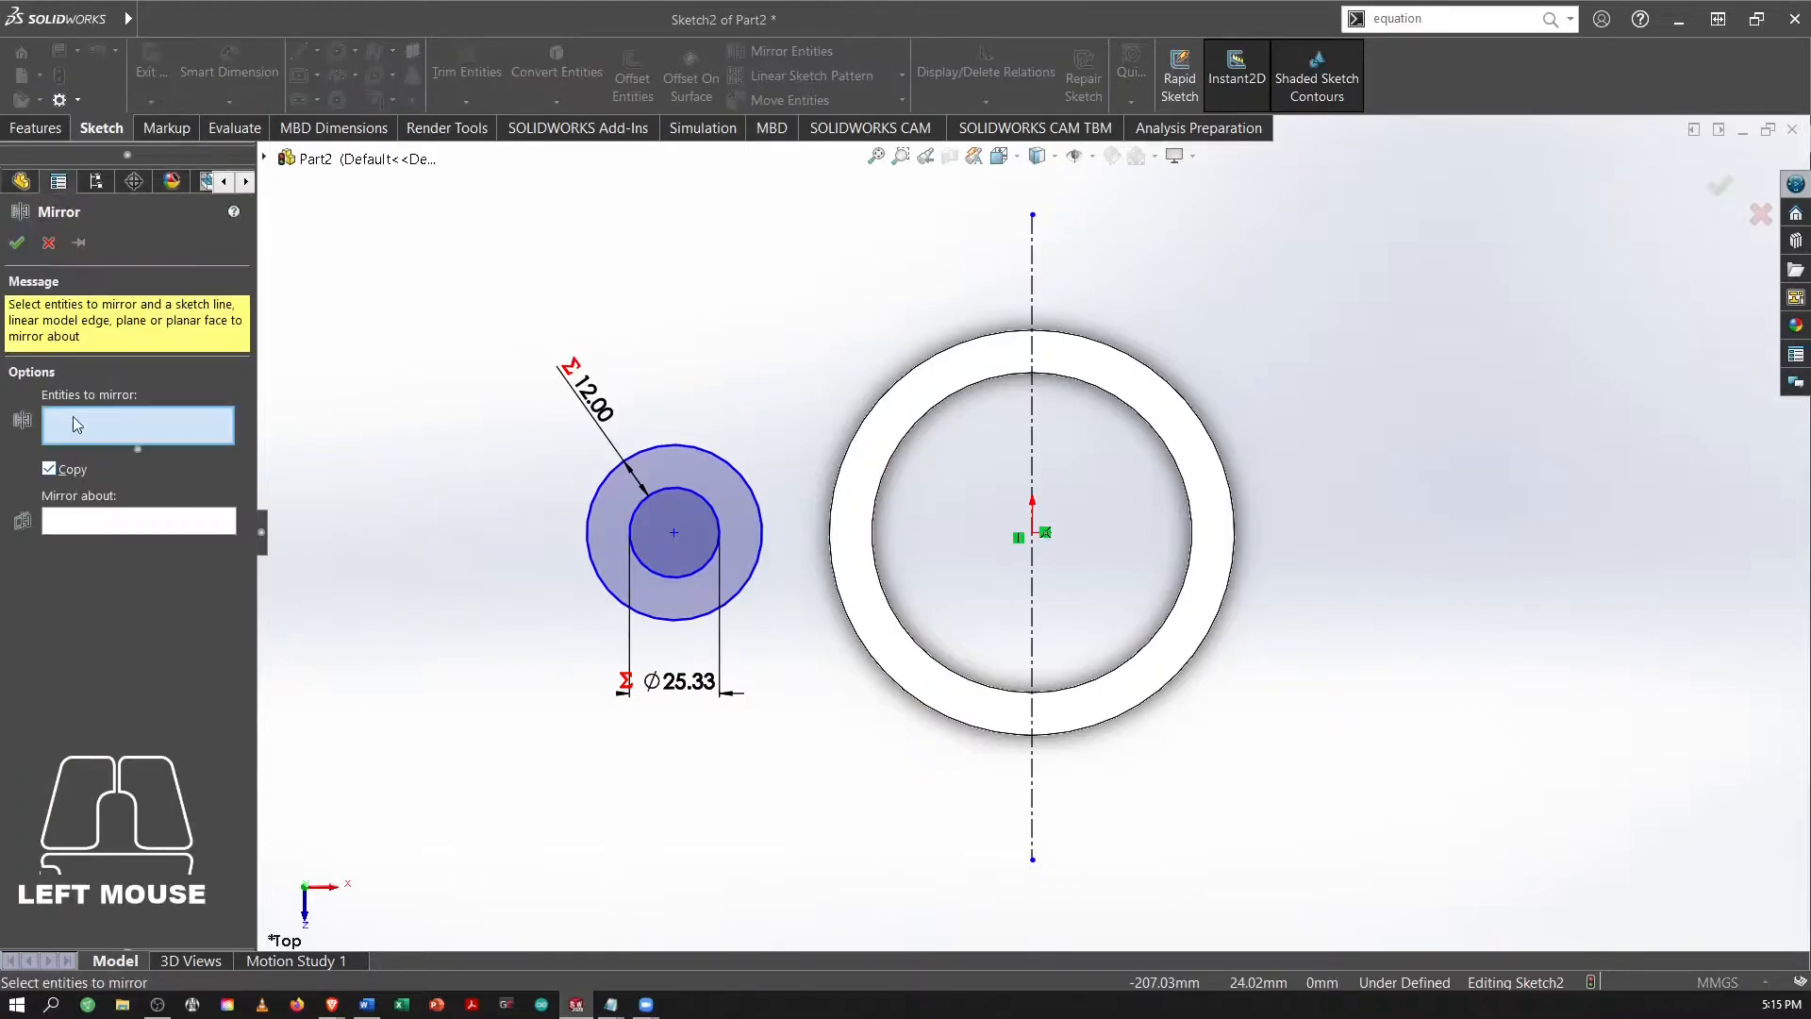
{"action": "left_click", "coordinate": [601, 488]}
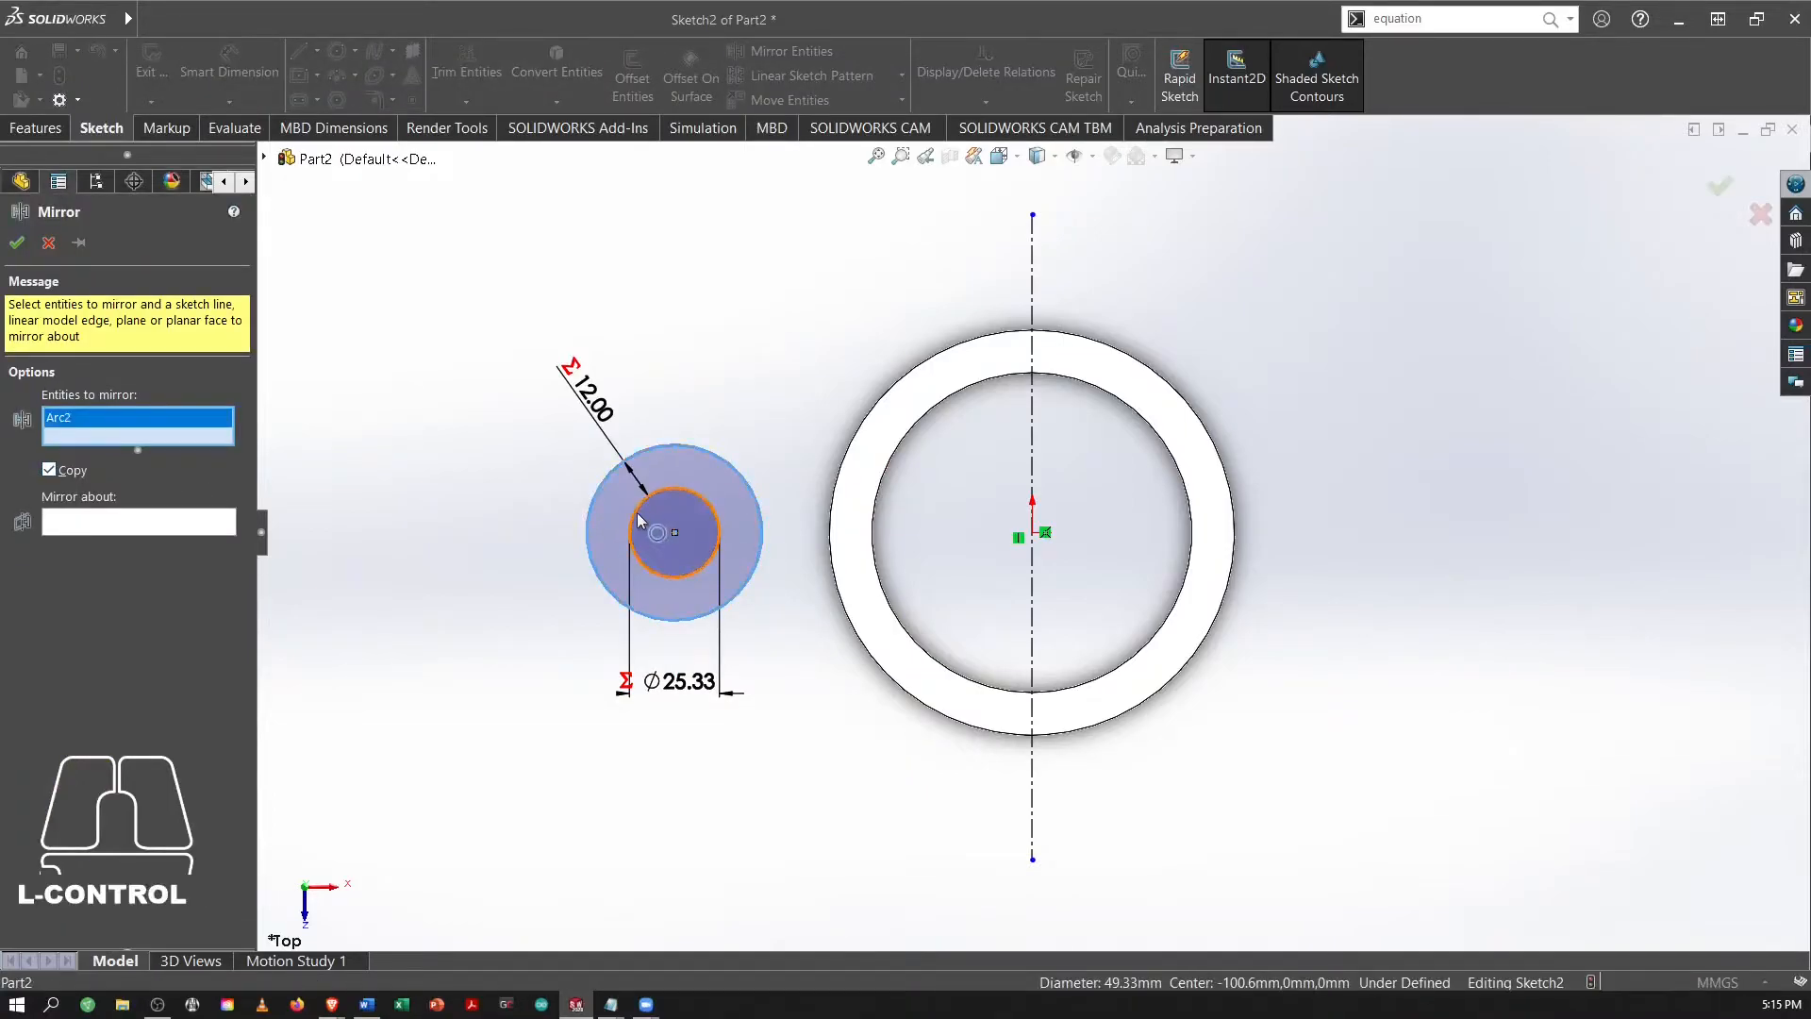
{"action": "left_click", "coordinate": [647, 516], "text": "ctrl"}
{"action": "left_click", "coordinate": [200, 536]}
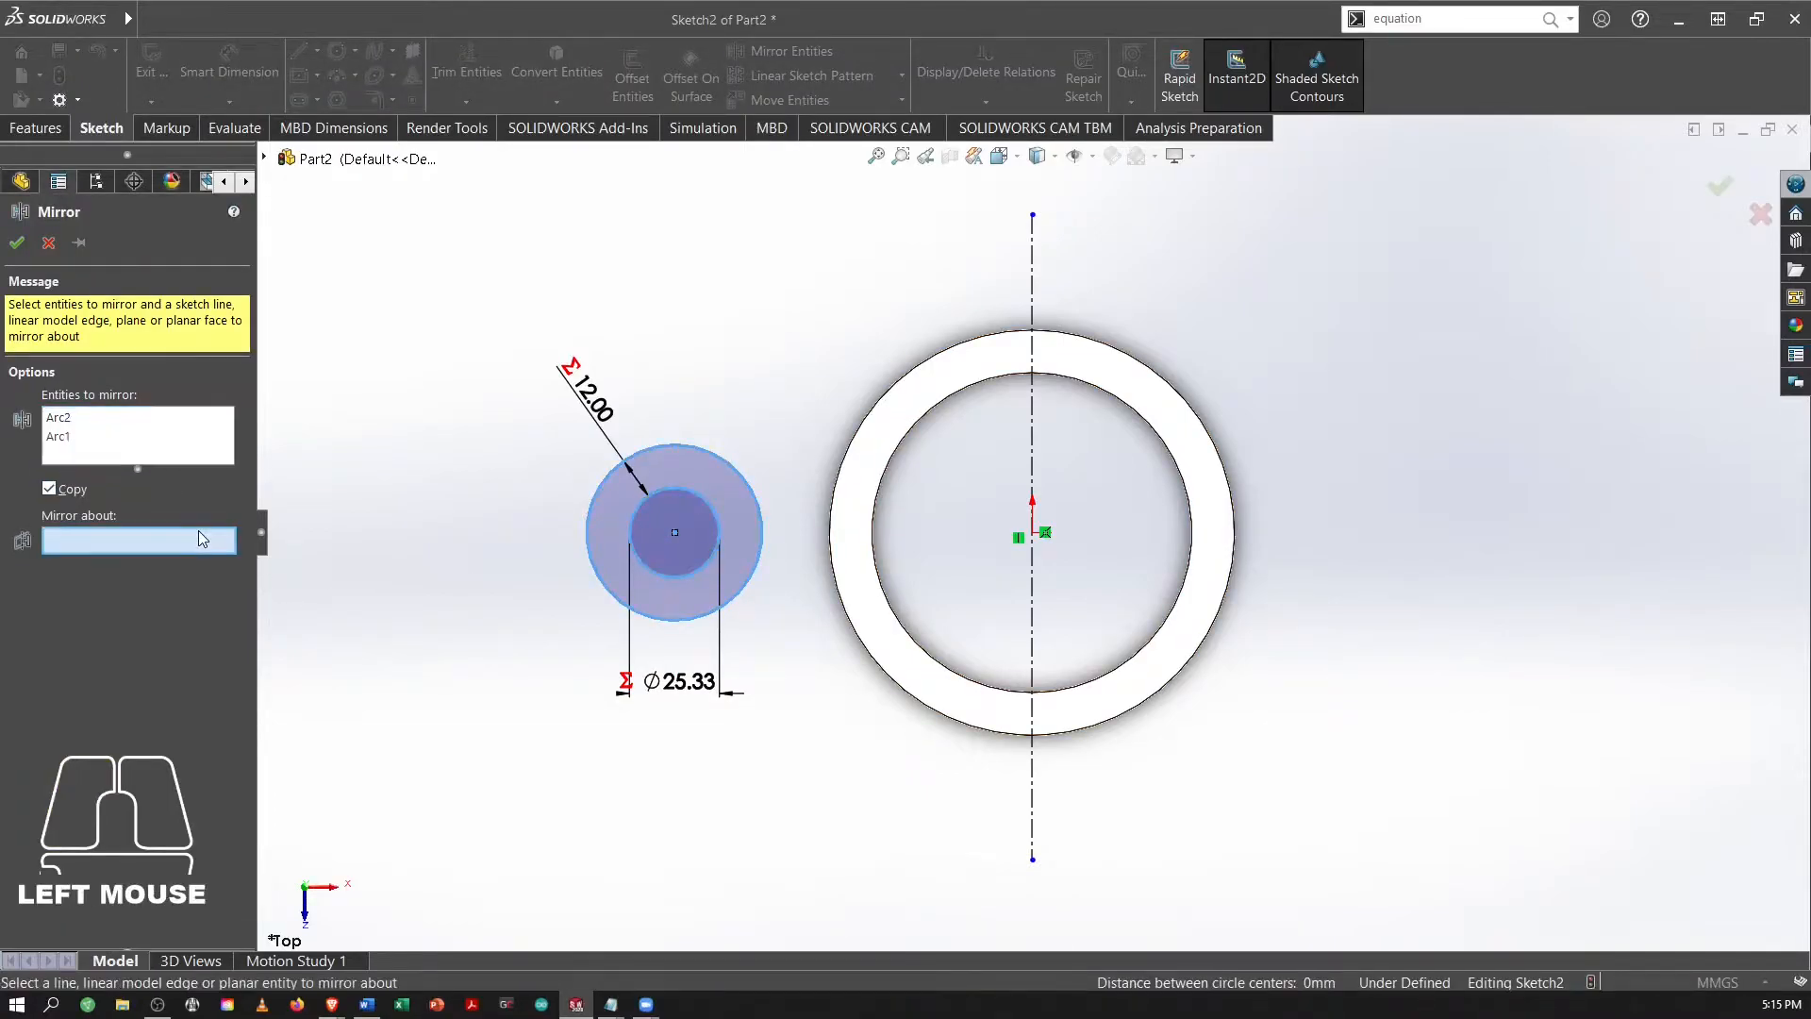
{"action": "left_click", "coordinate": [1032, 302]}
{"action": "left_click", "coordinate": [18, 243]}
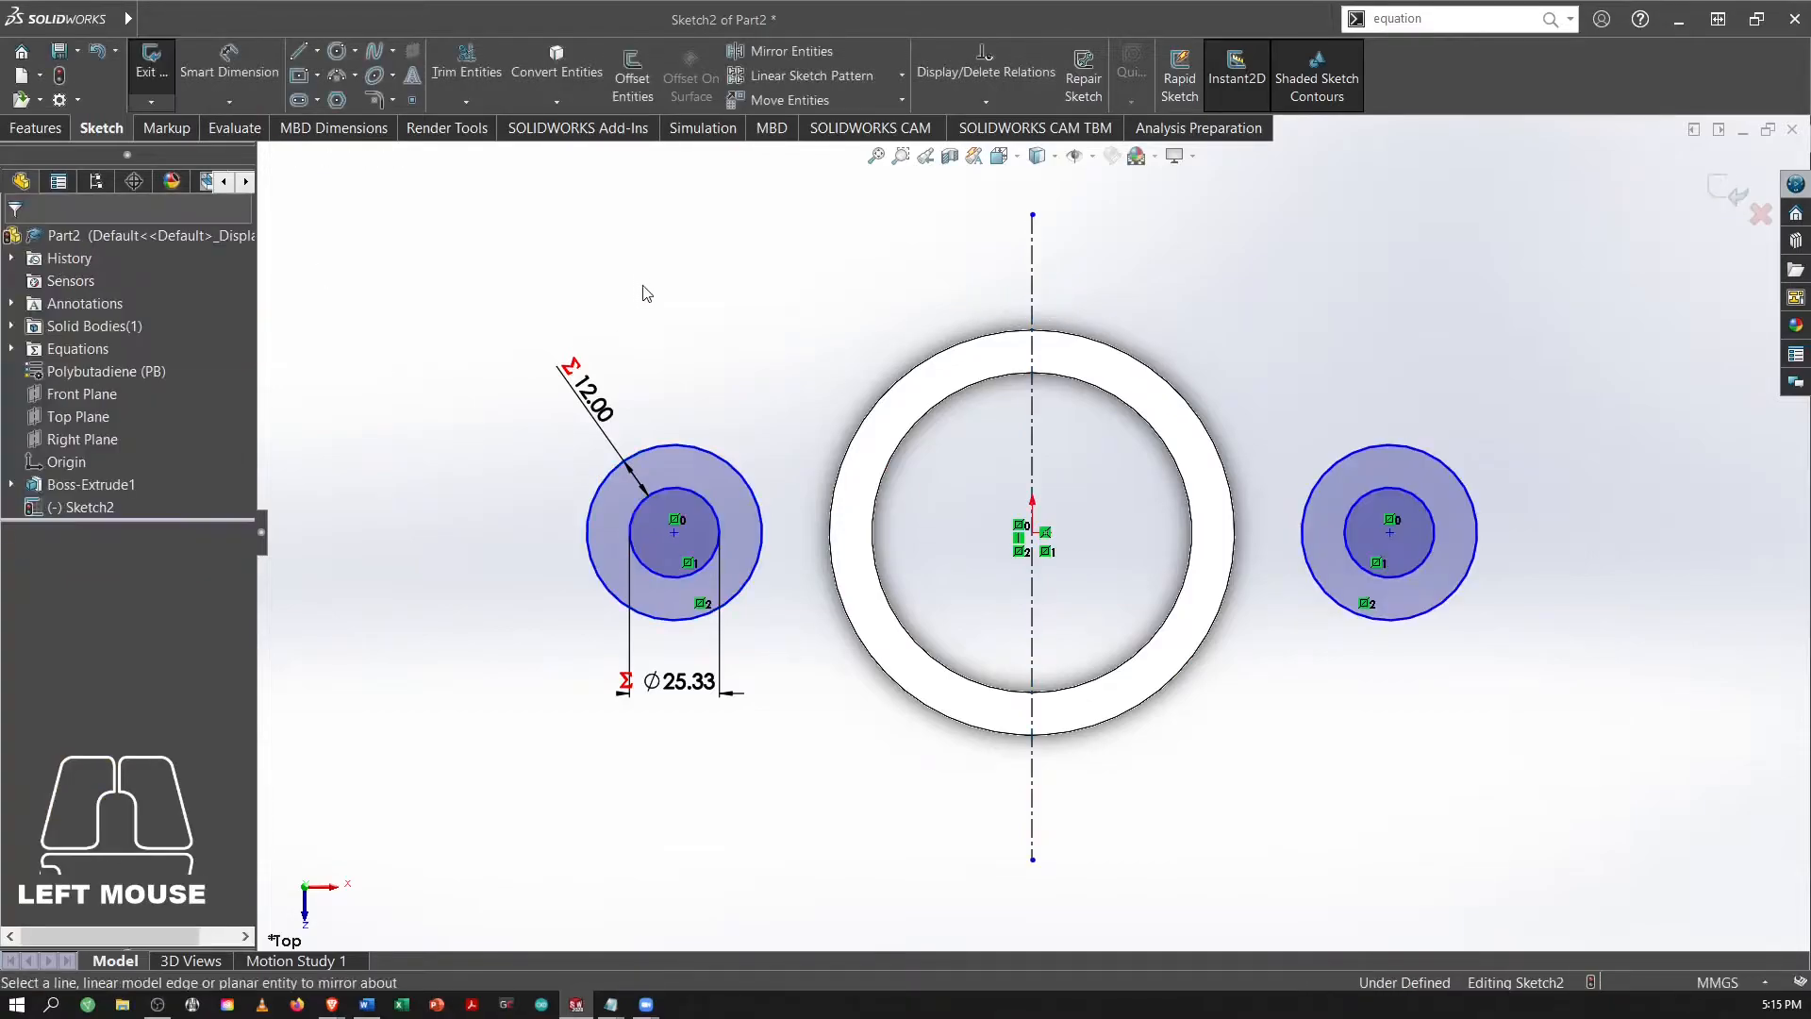
Dimension the distance between the centres of the two circle pairs as ="A" * 5, checking the spacing in the practice PDF.
{"action": "key", "text": "alt+Tab"}
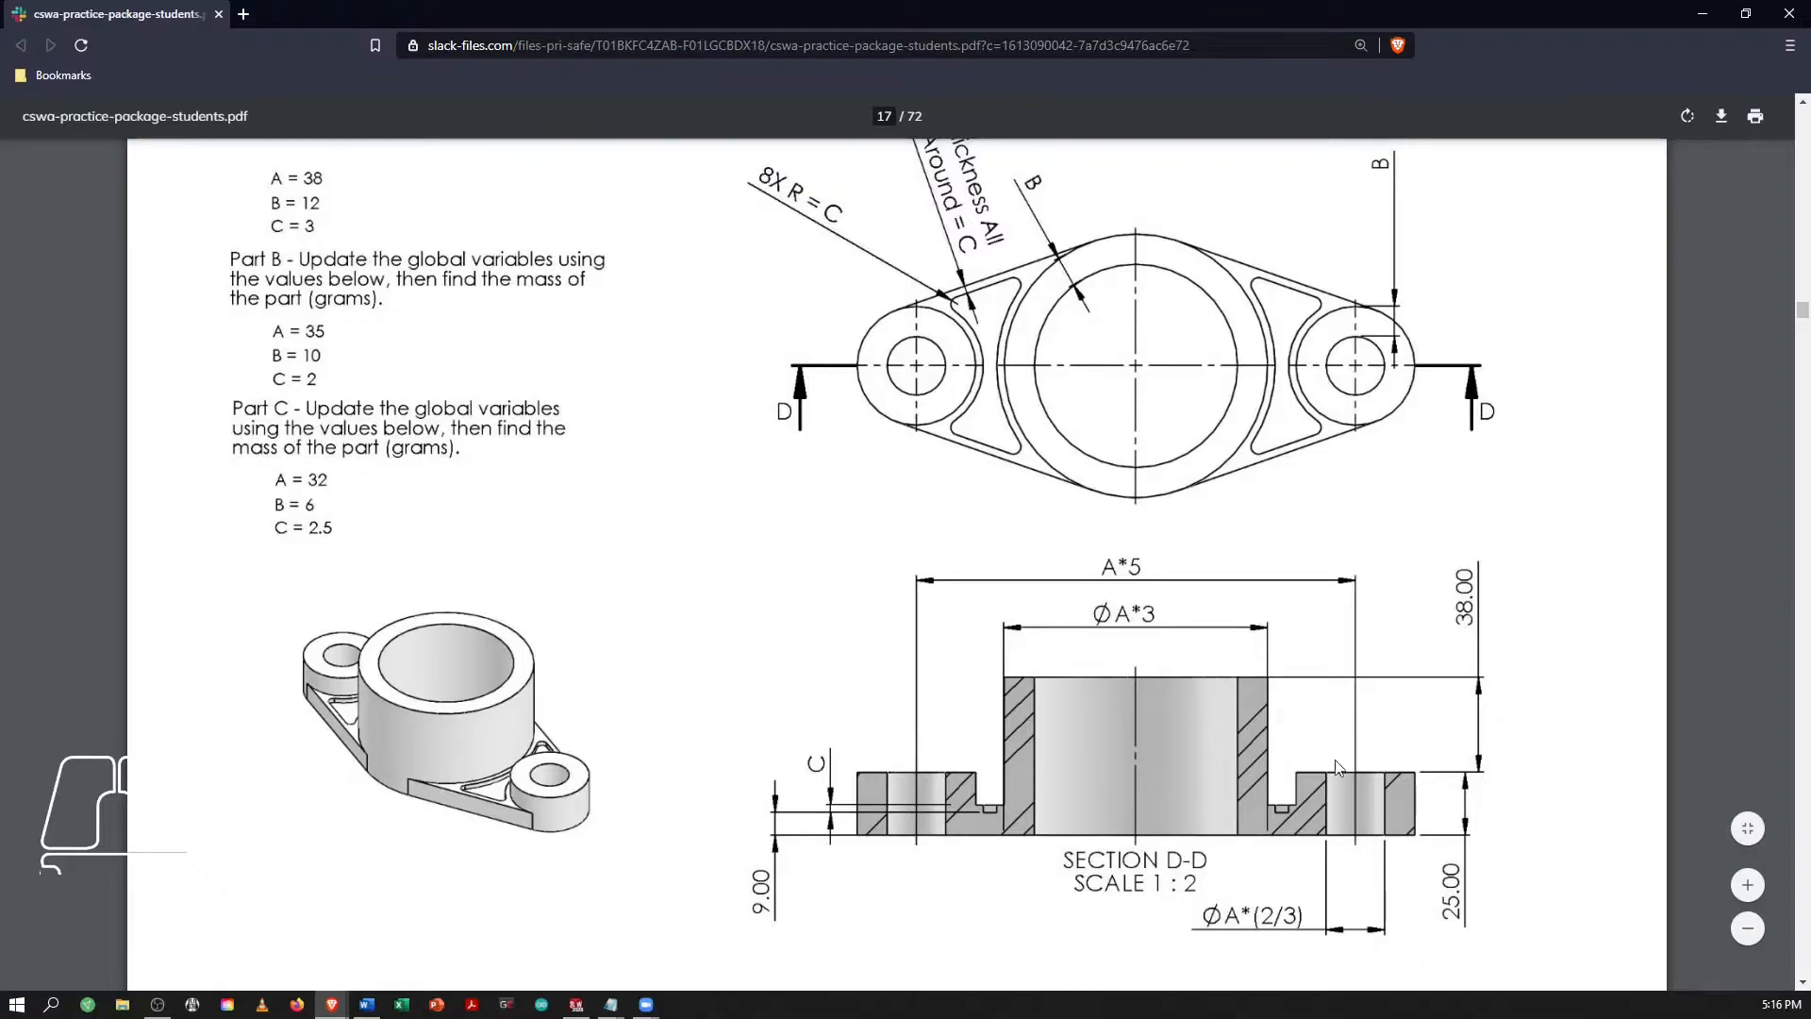
{"action": "key", "text": "alt+Tab"}
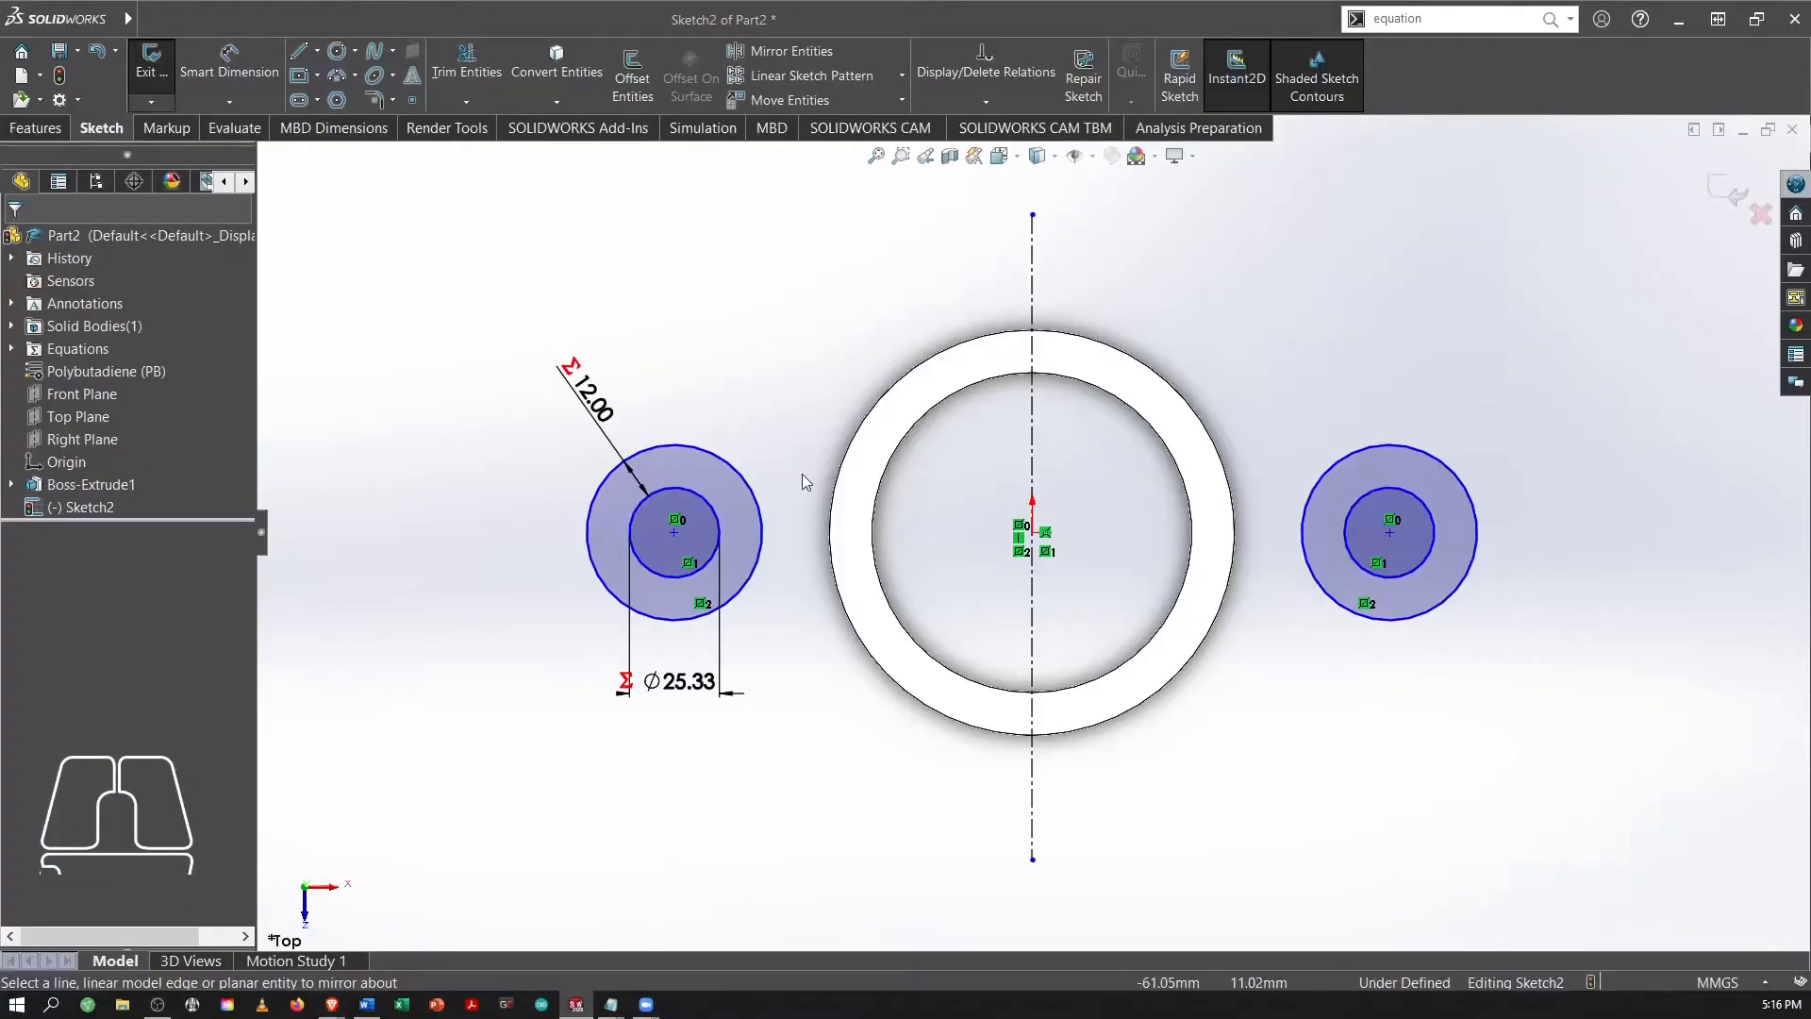
{"action": "left_click", "coordinate": [265, 57]}
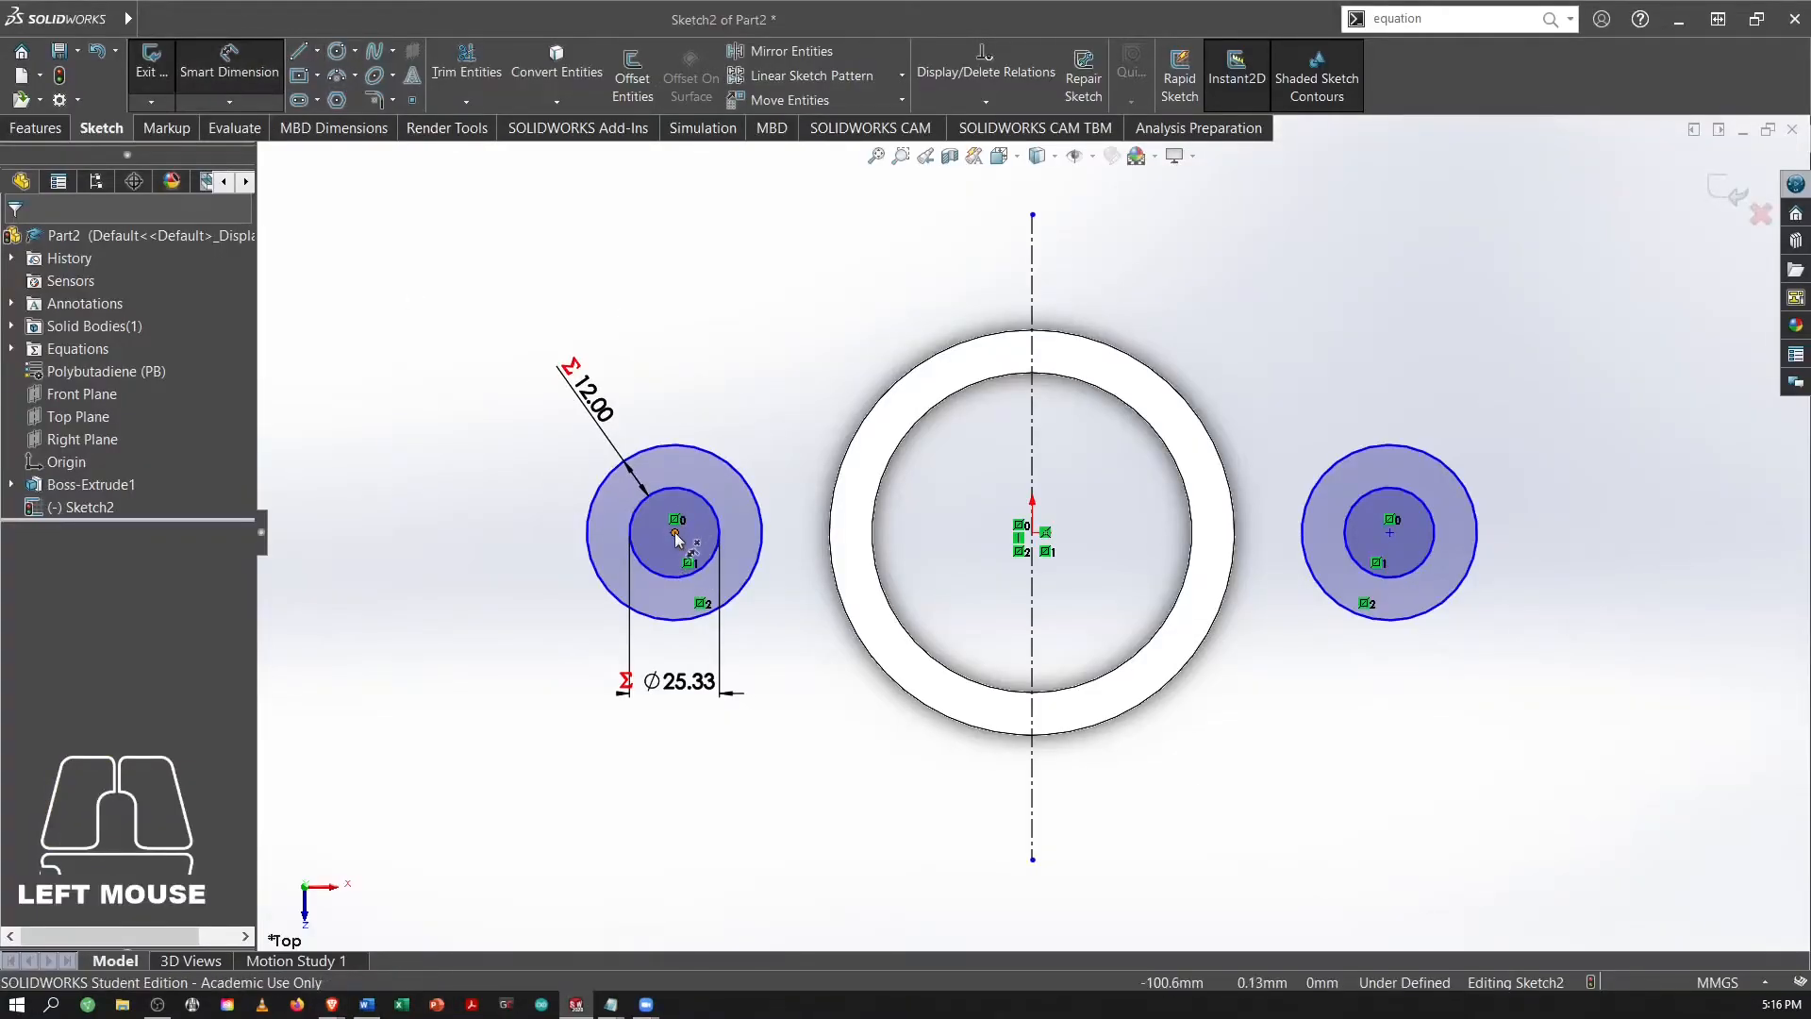
{"action": "left_click", "coordinate": [674, 532]}
{"action": "left_click", "coordinate": [1391, 534]}
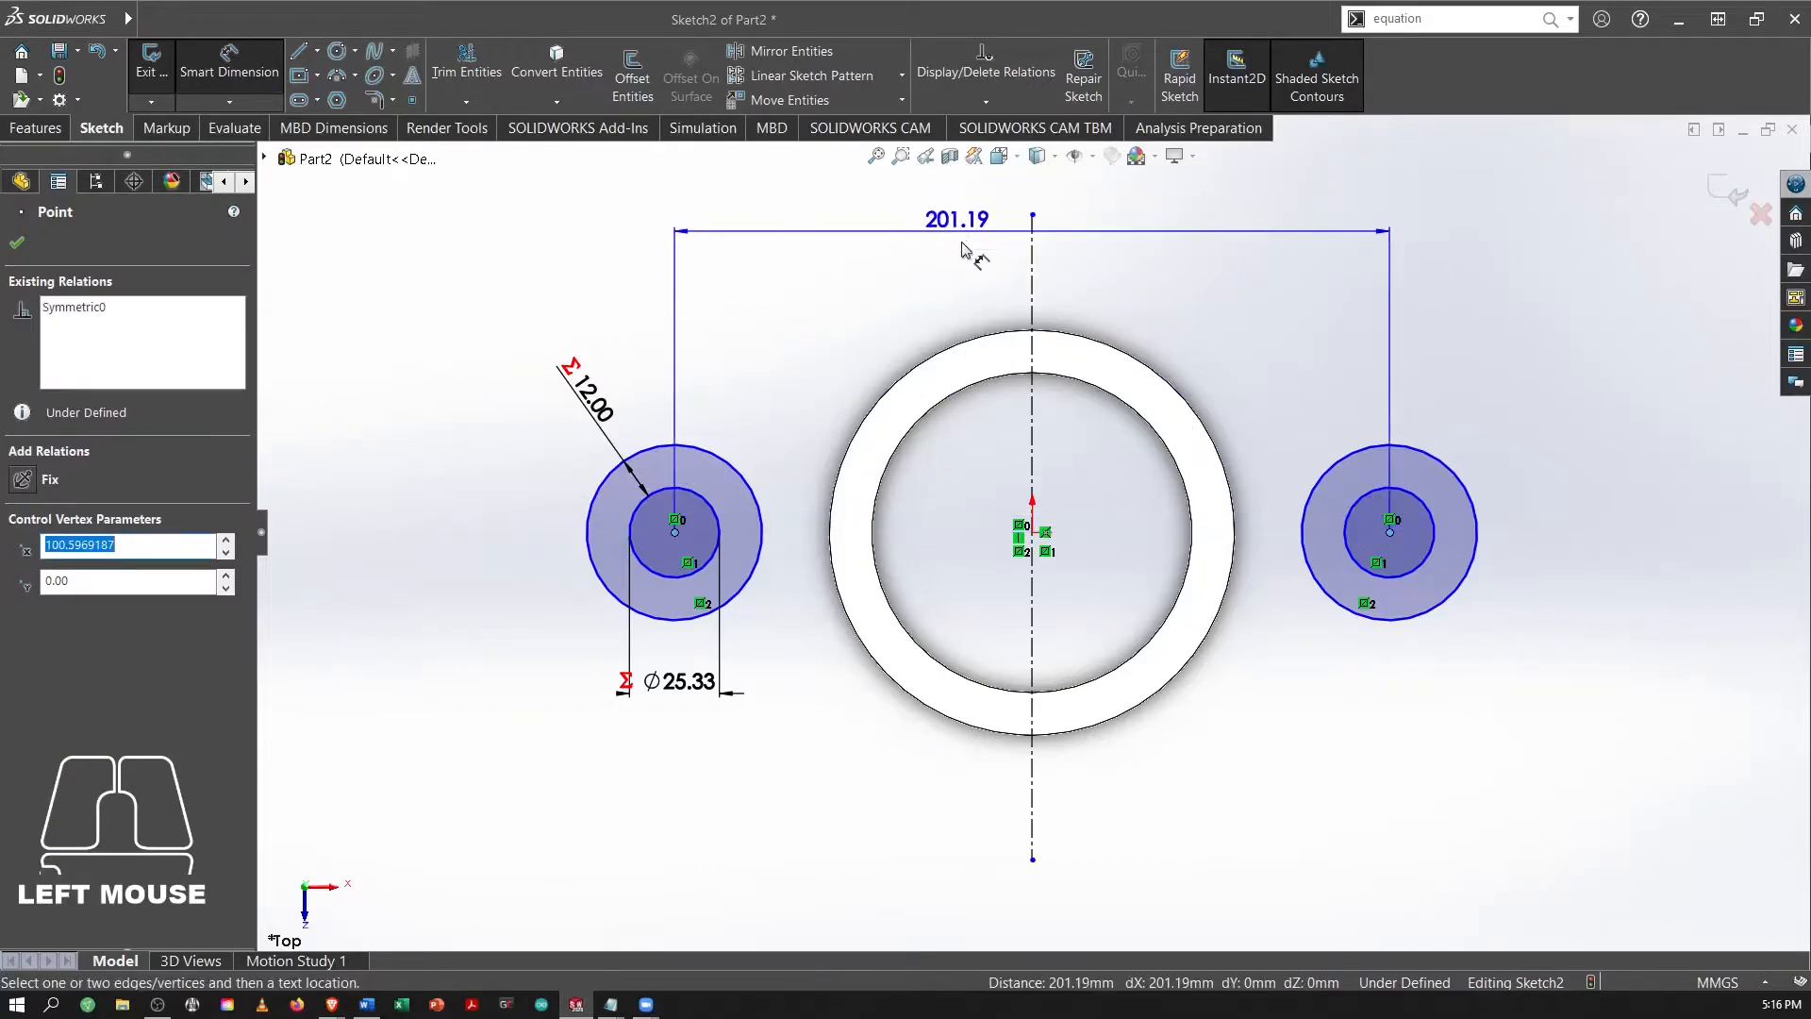
{"action": "left_click", "coordinate": [972, 247]}
{"action": "type", "text": "="}
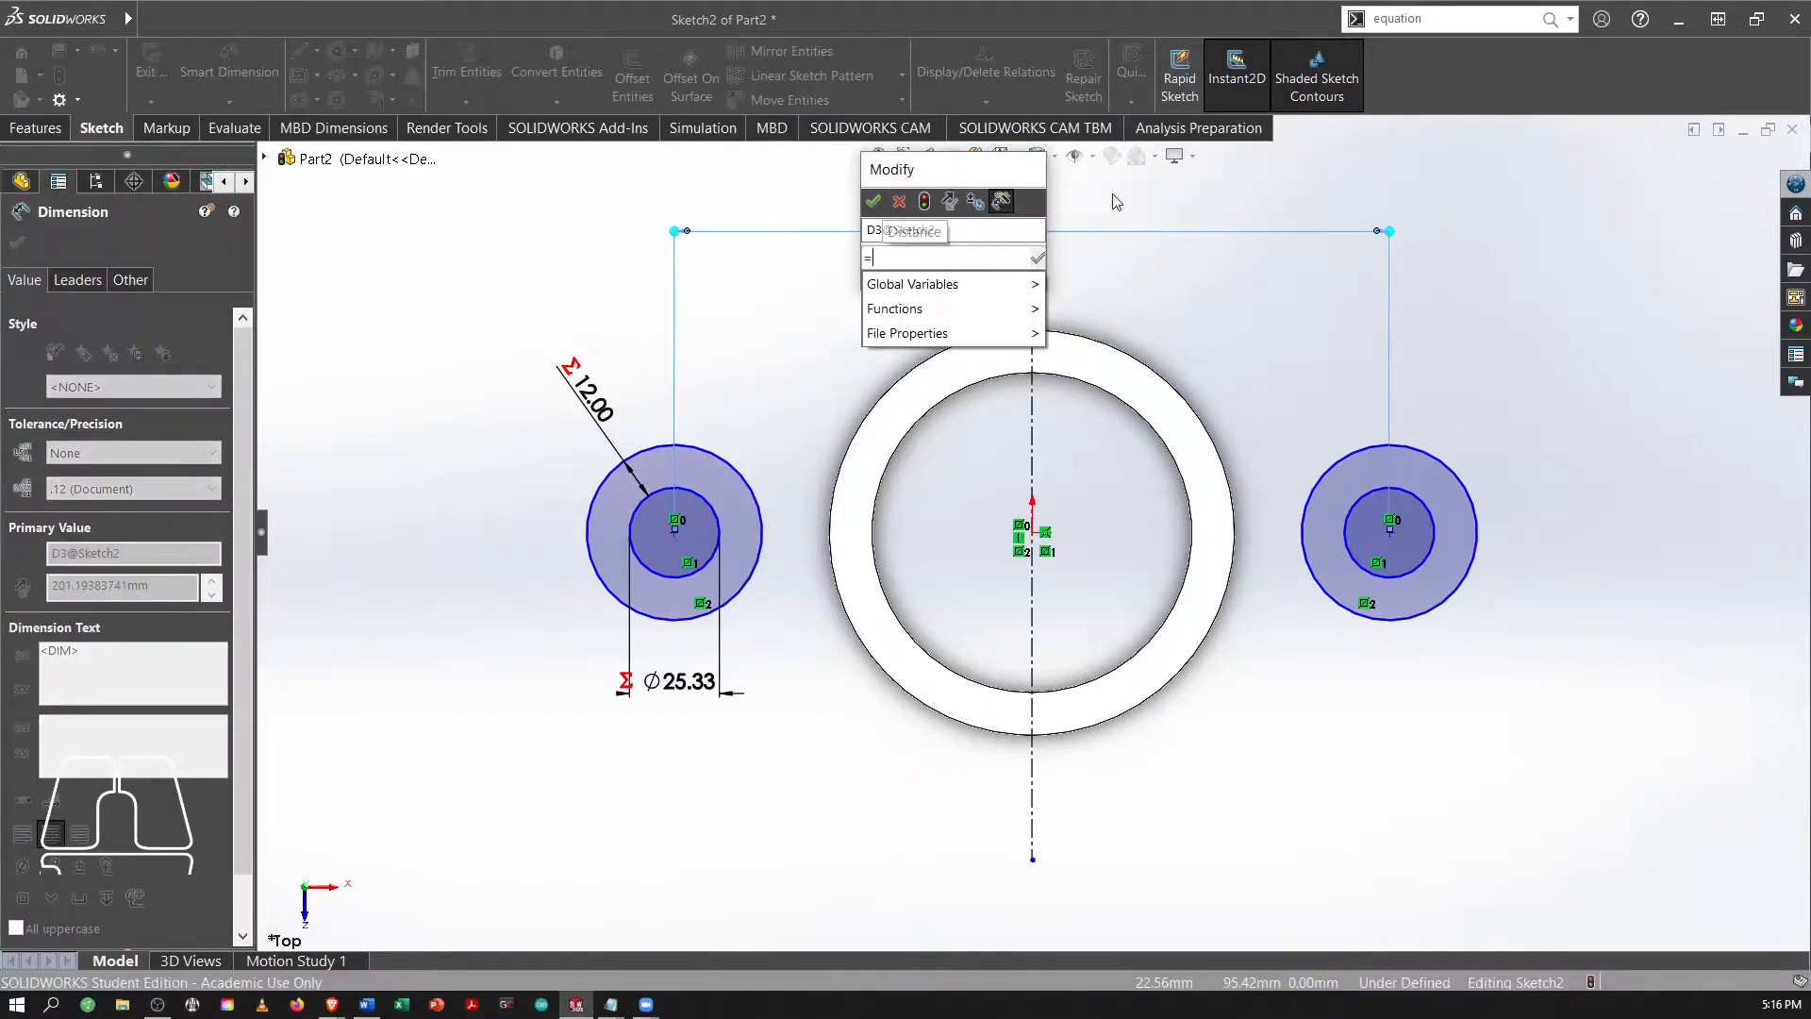
{"action": "type", "text": "\"A\" * 5"}
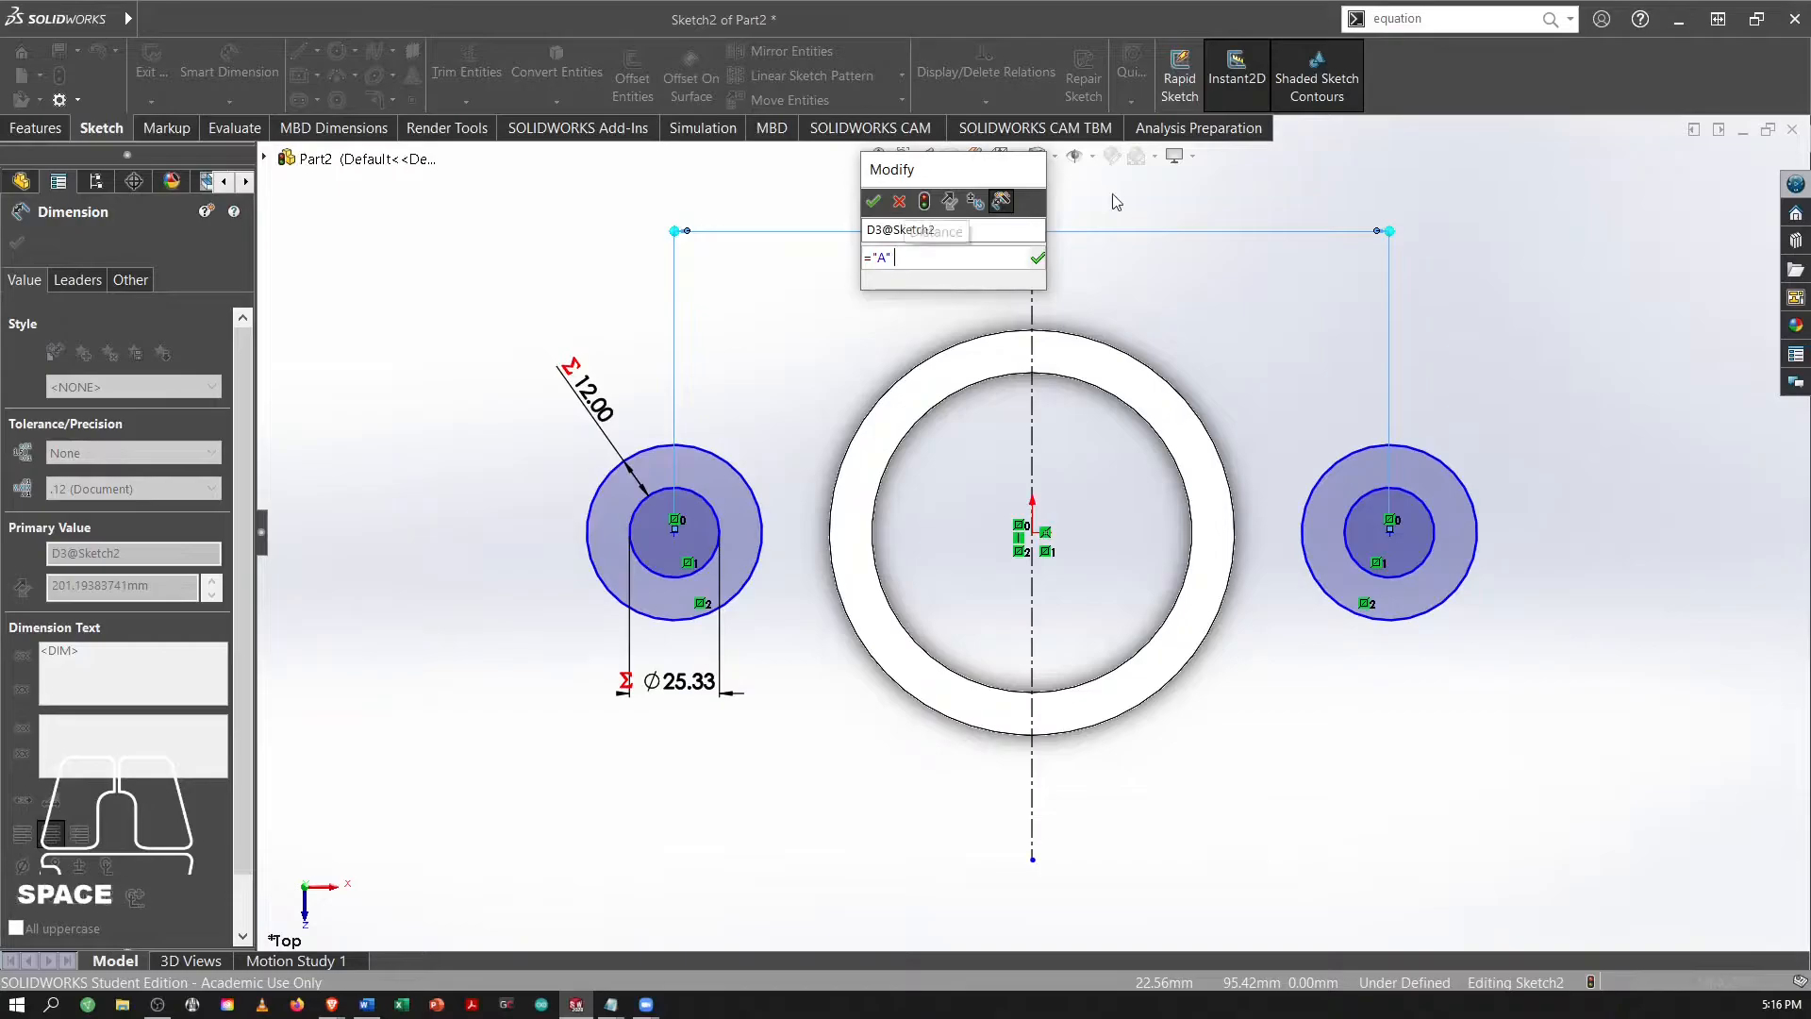
{"action": "key", "text": "Return"}
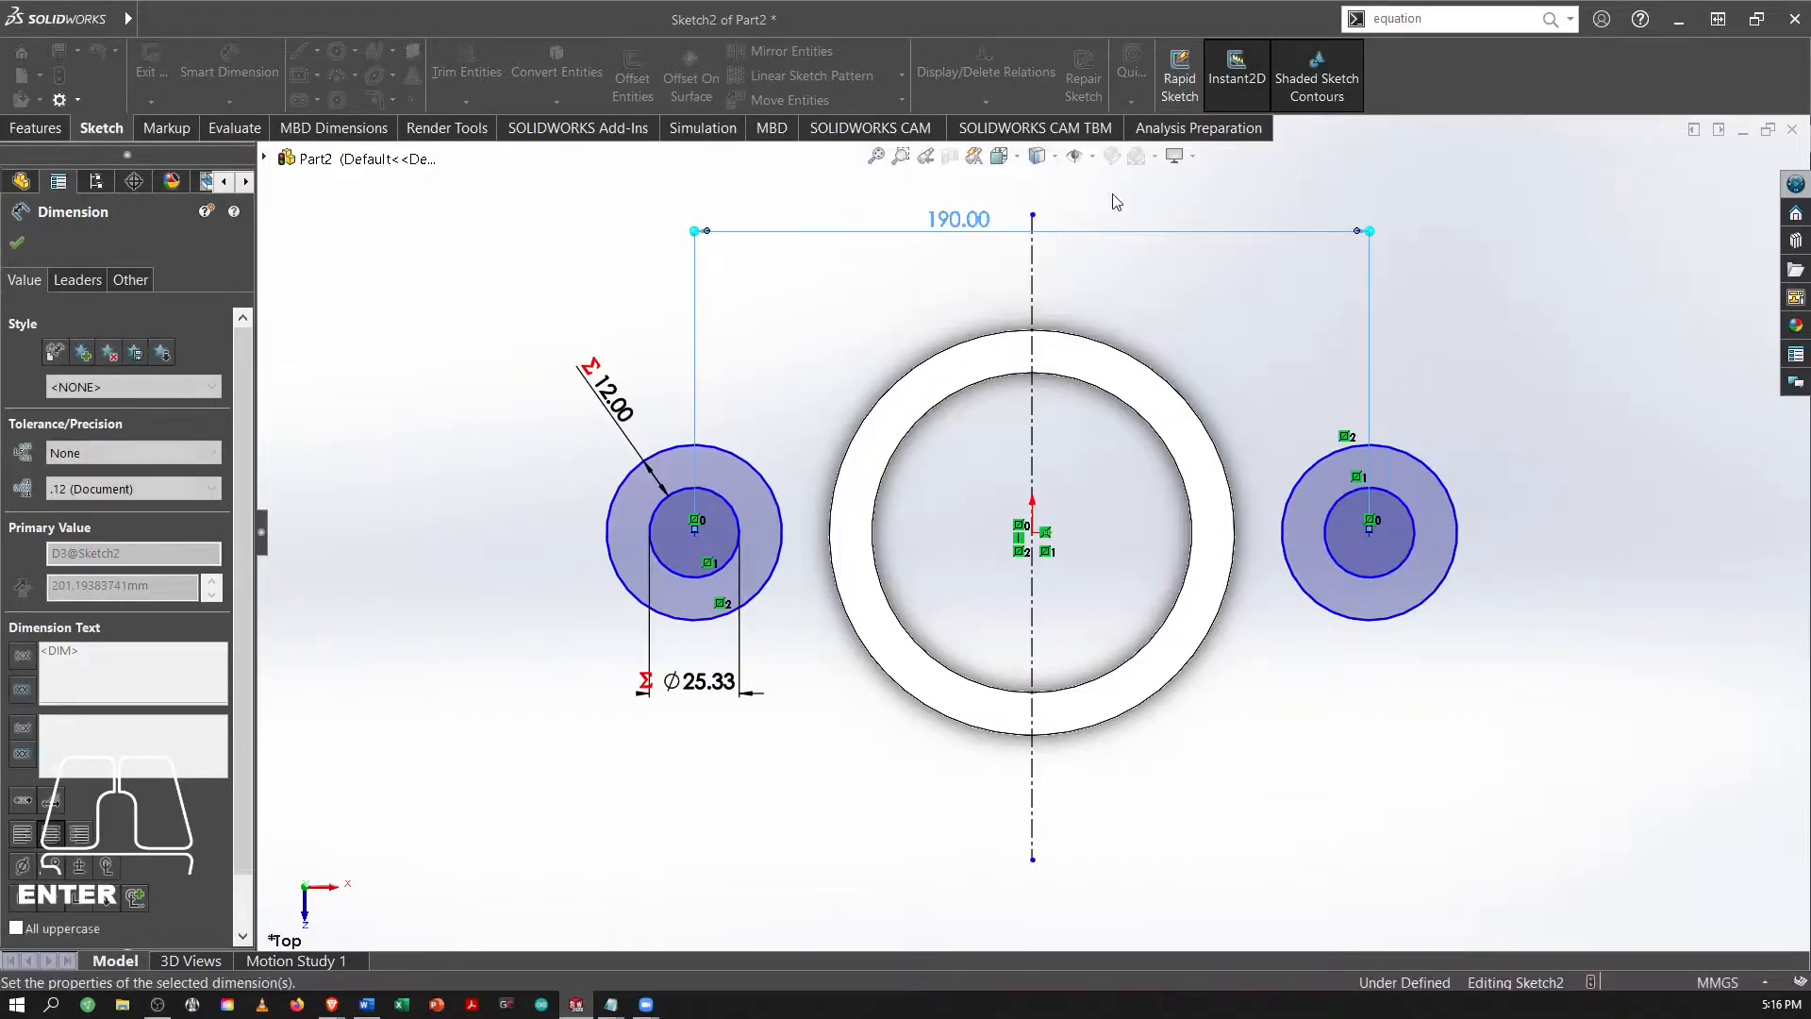
{"action": "key", "text": "Escape"}
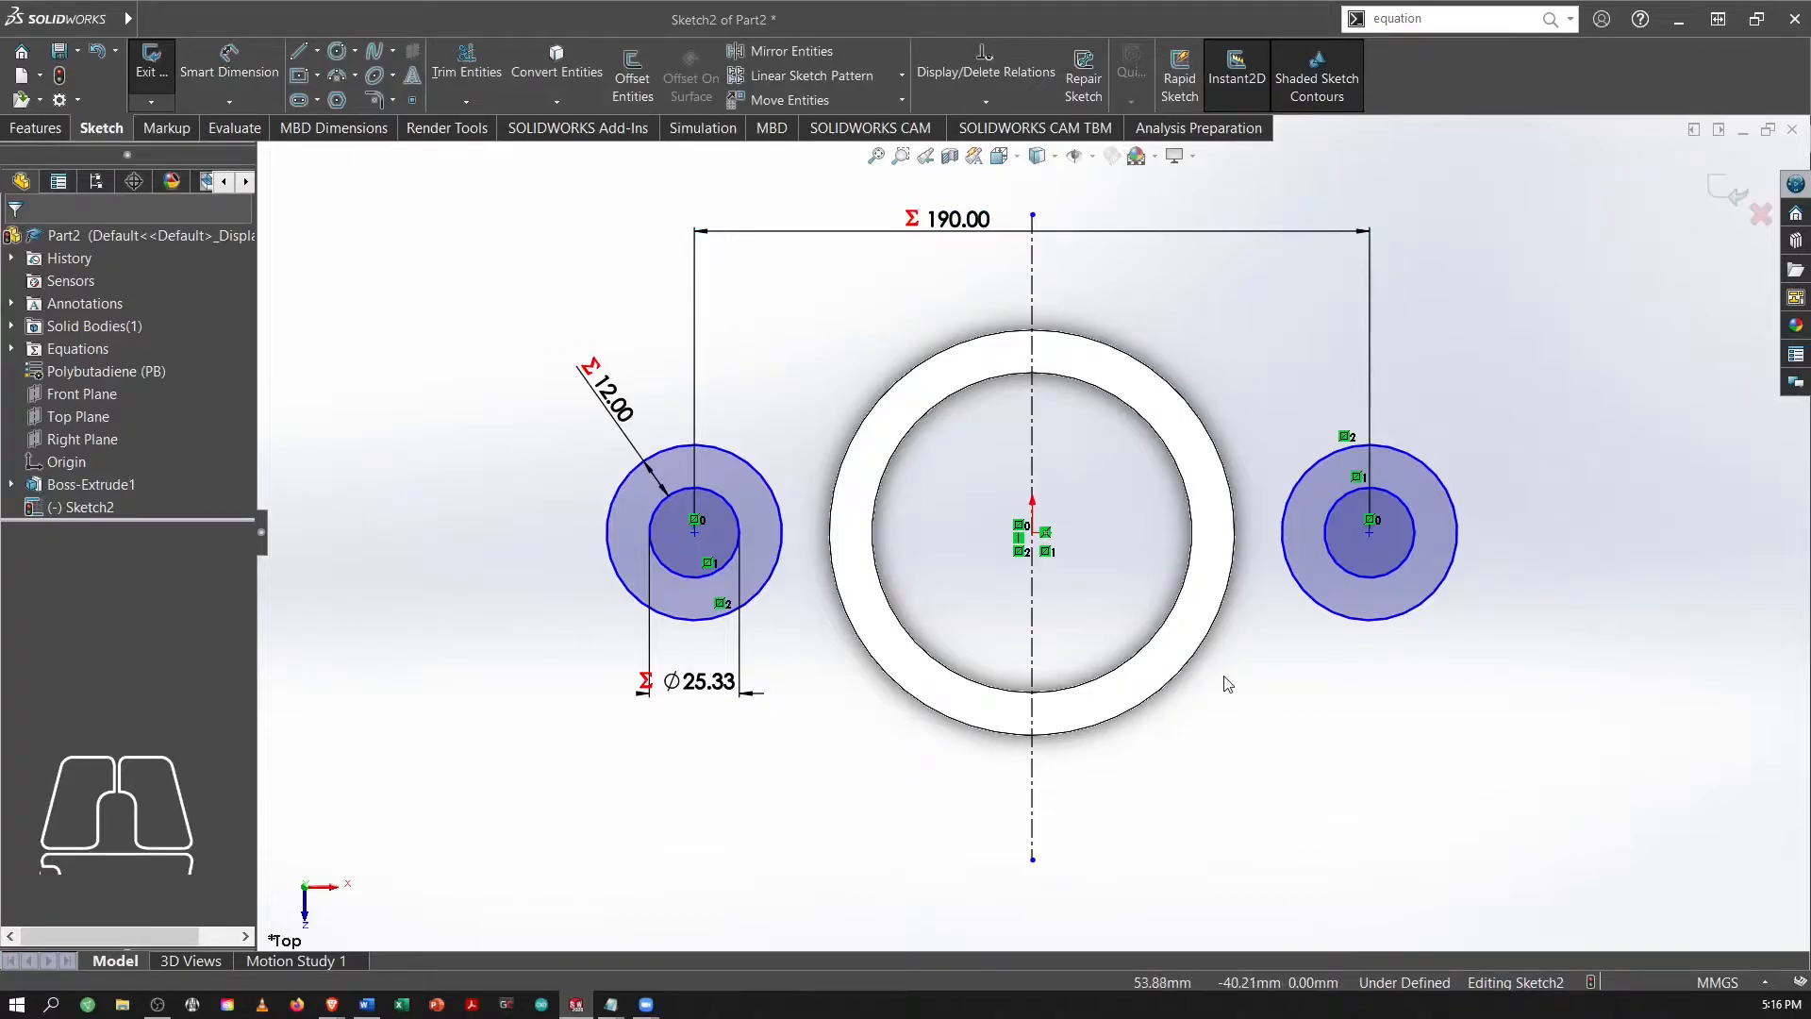
Draw a horizontal centerline through the origin and the centres of both circle pairs, extending beyond the outer circles at both ends.
{"action": "key", "text": "alt+Tab"}
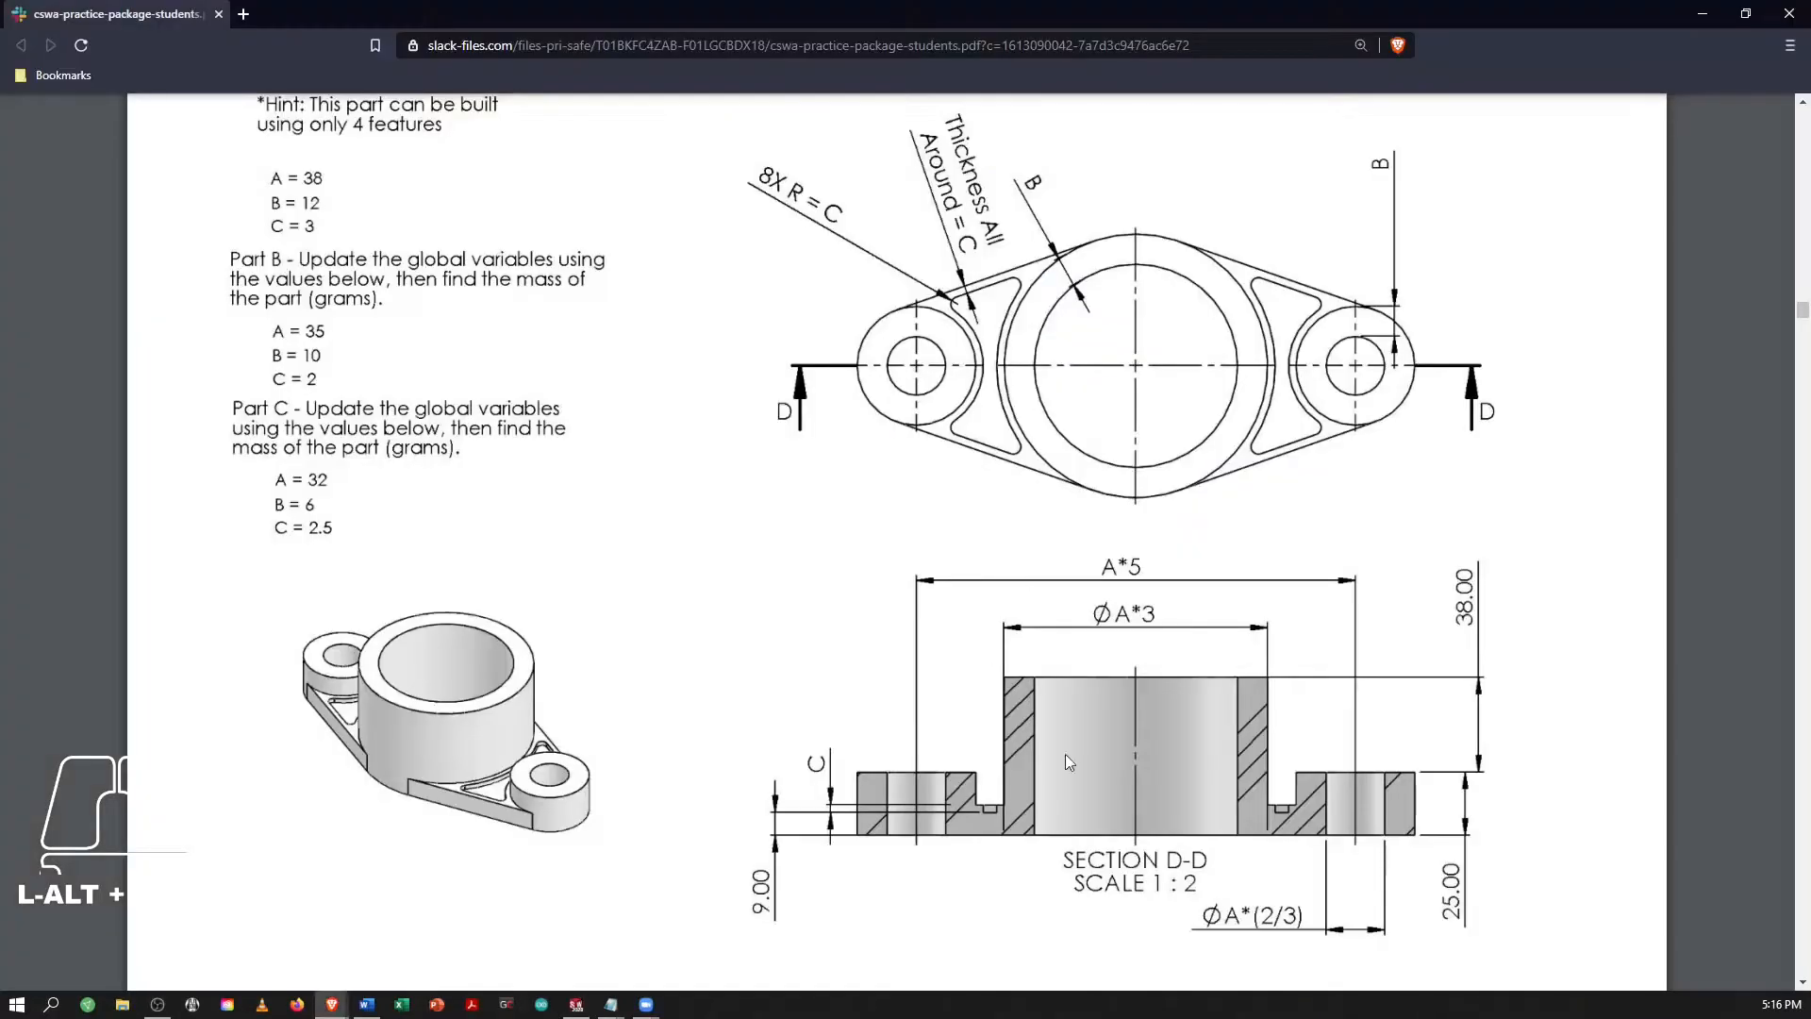
{"action": "key", "text": "alt+Tab"}
{"action": "left_click", "coordinate": [318, 51]}
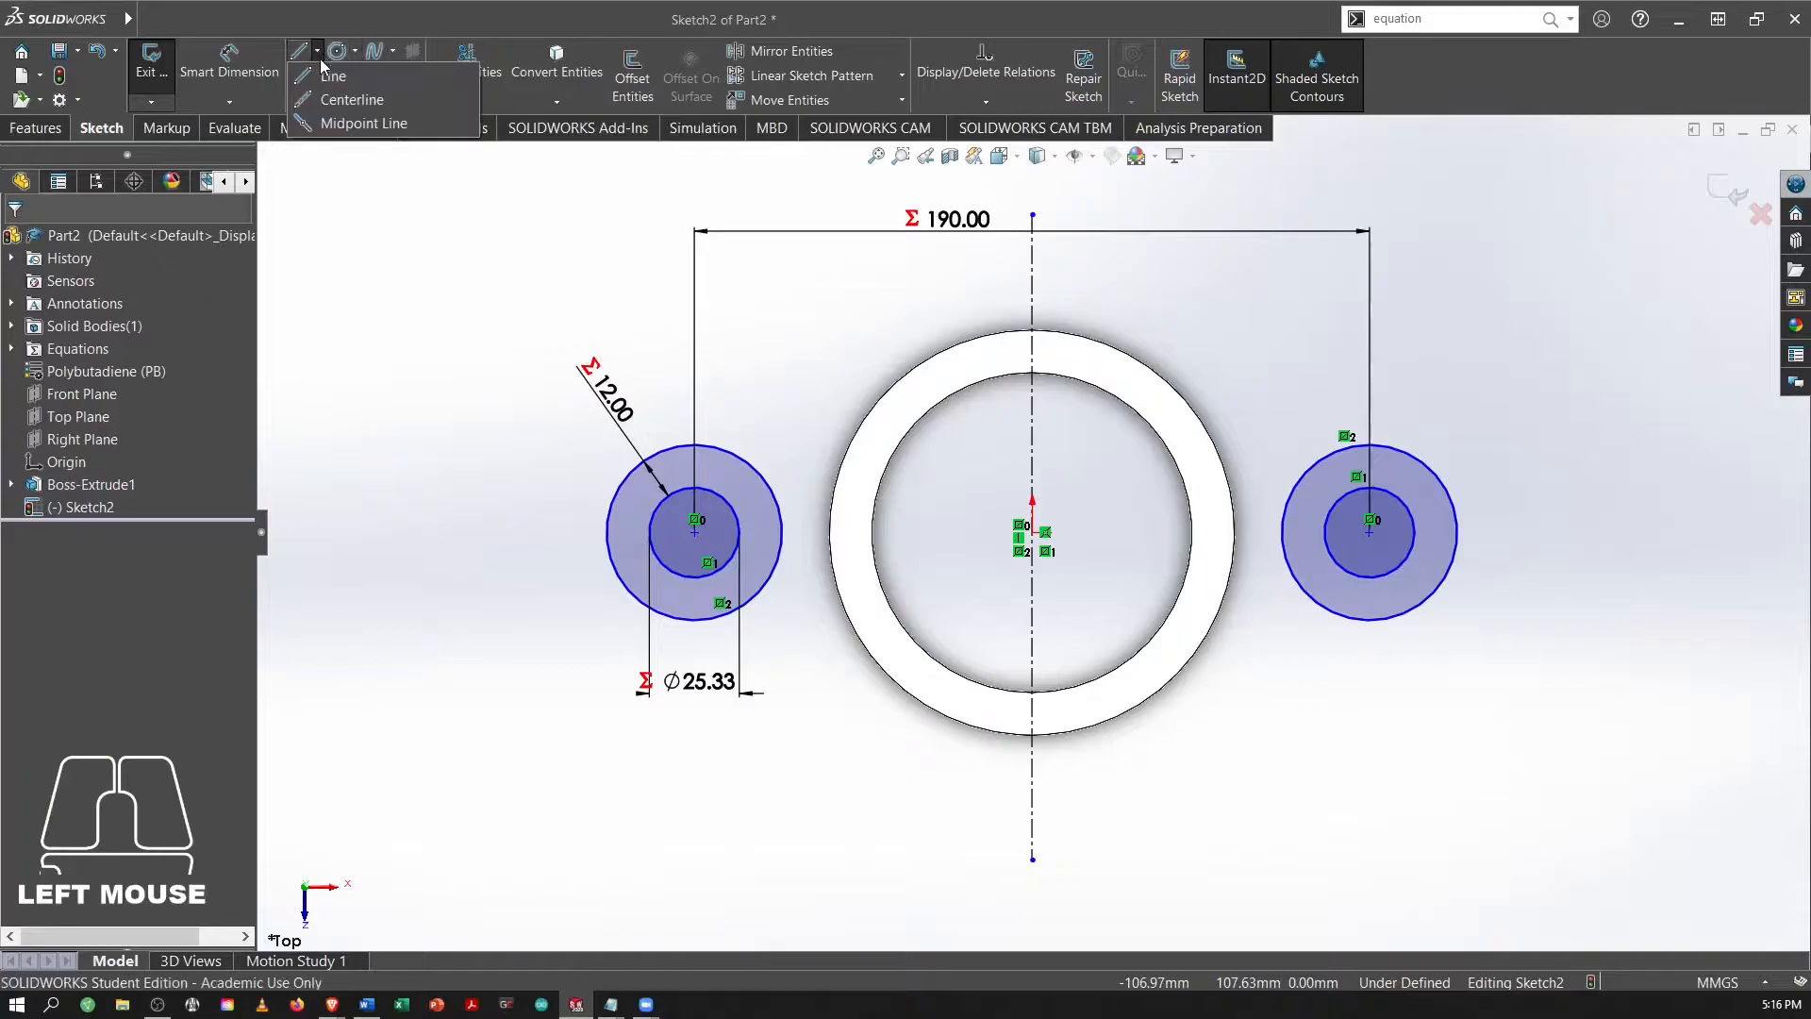
{"action": "left_click", "coordinate": [347, 93]}
{"action": "left_click", "coordinate": [509, 532]}
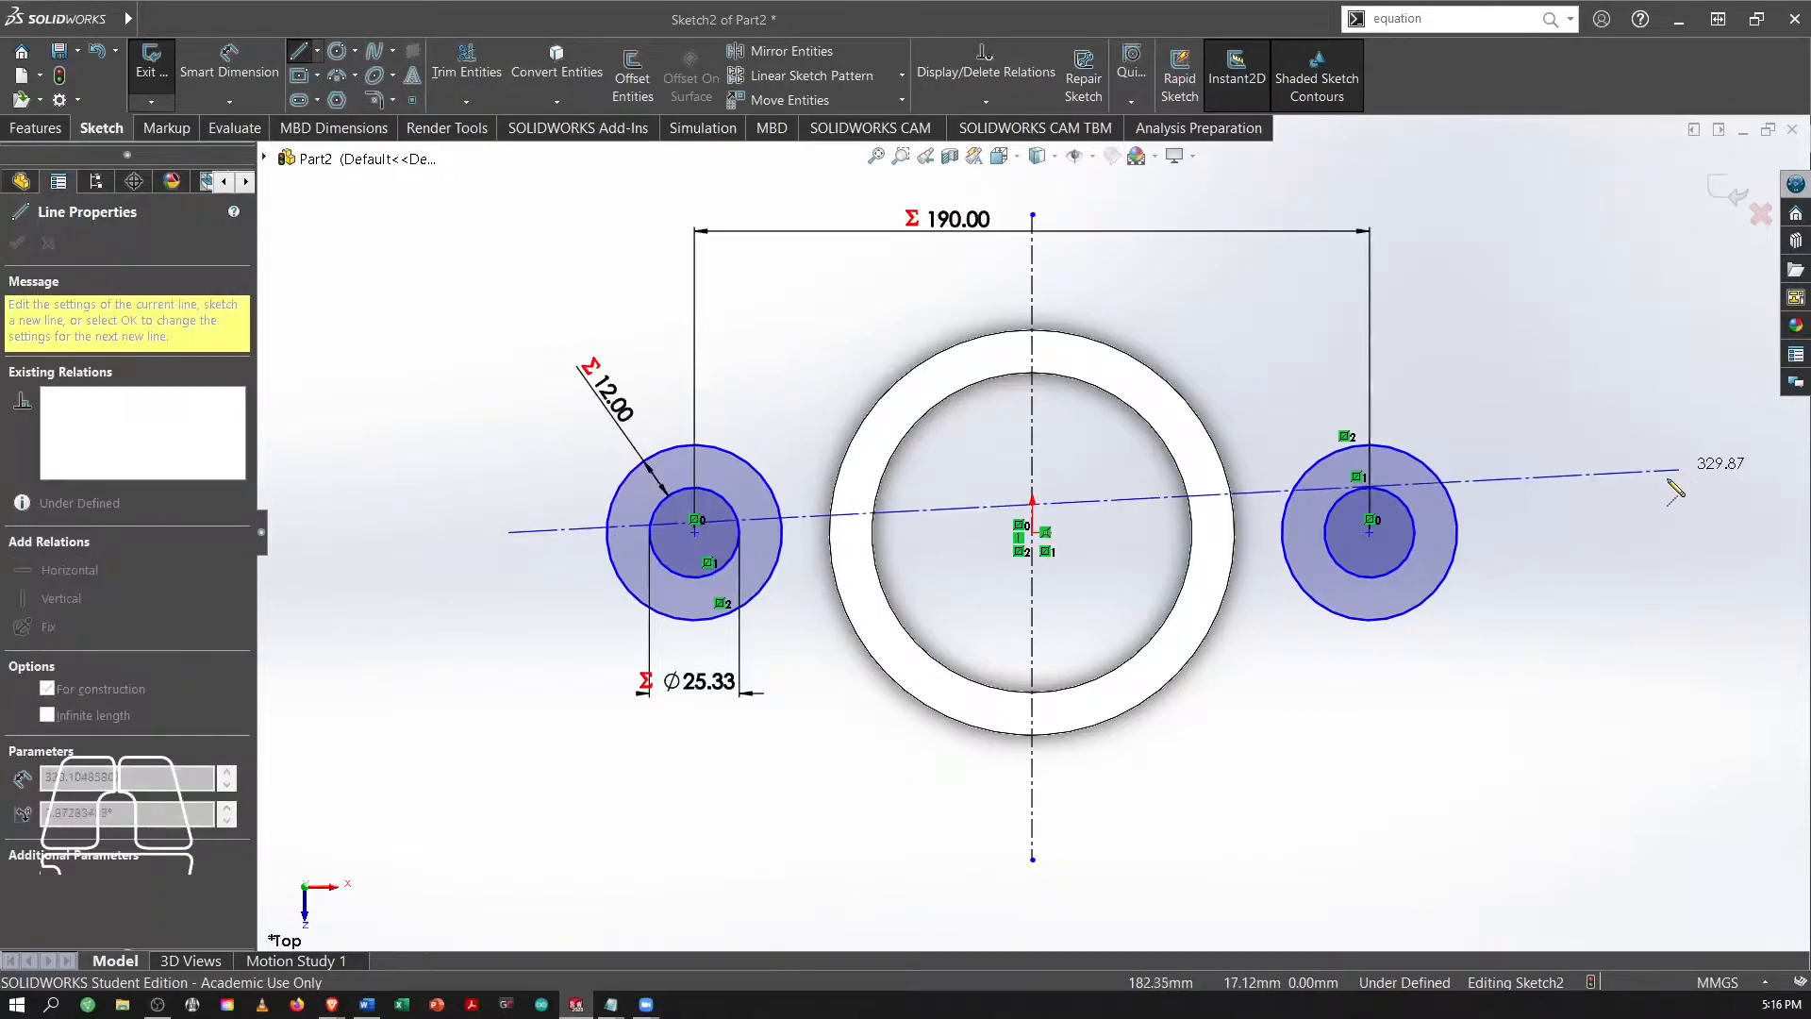
{"action": "left_click", "coordinate": [1608, 532]}
{"action": "key", "text": "Escape"}
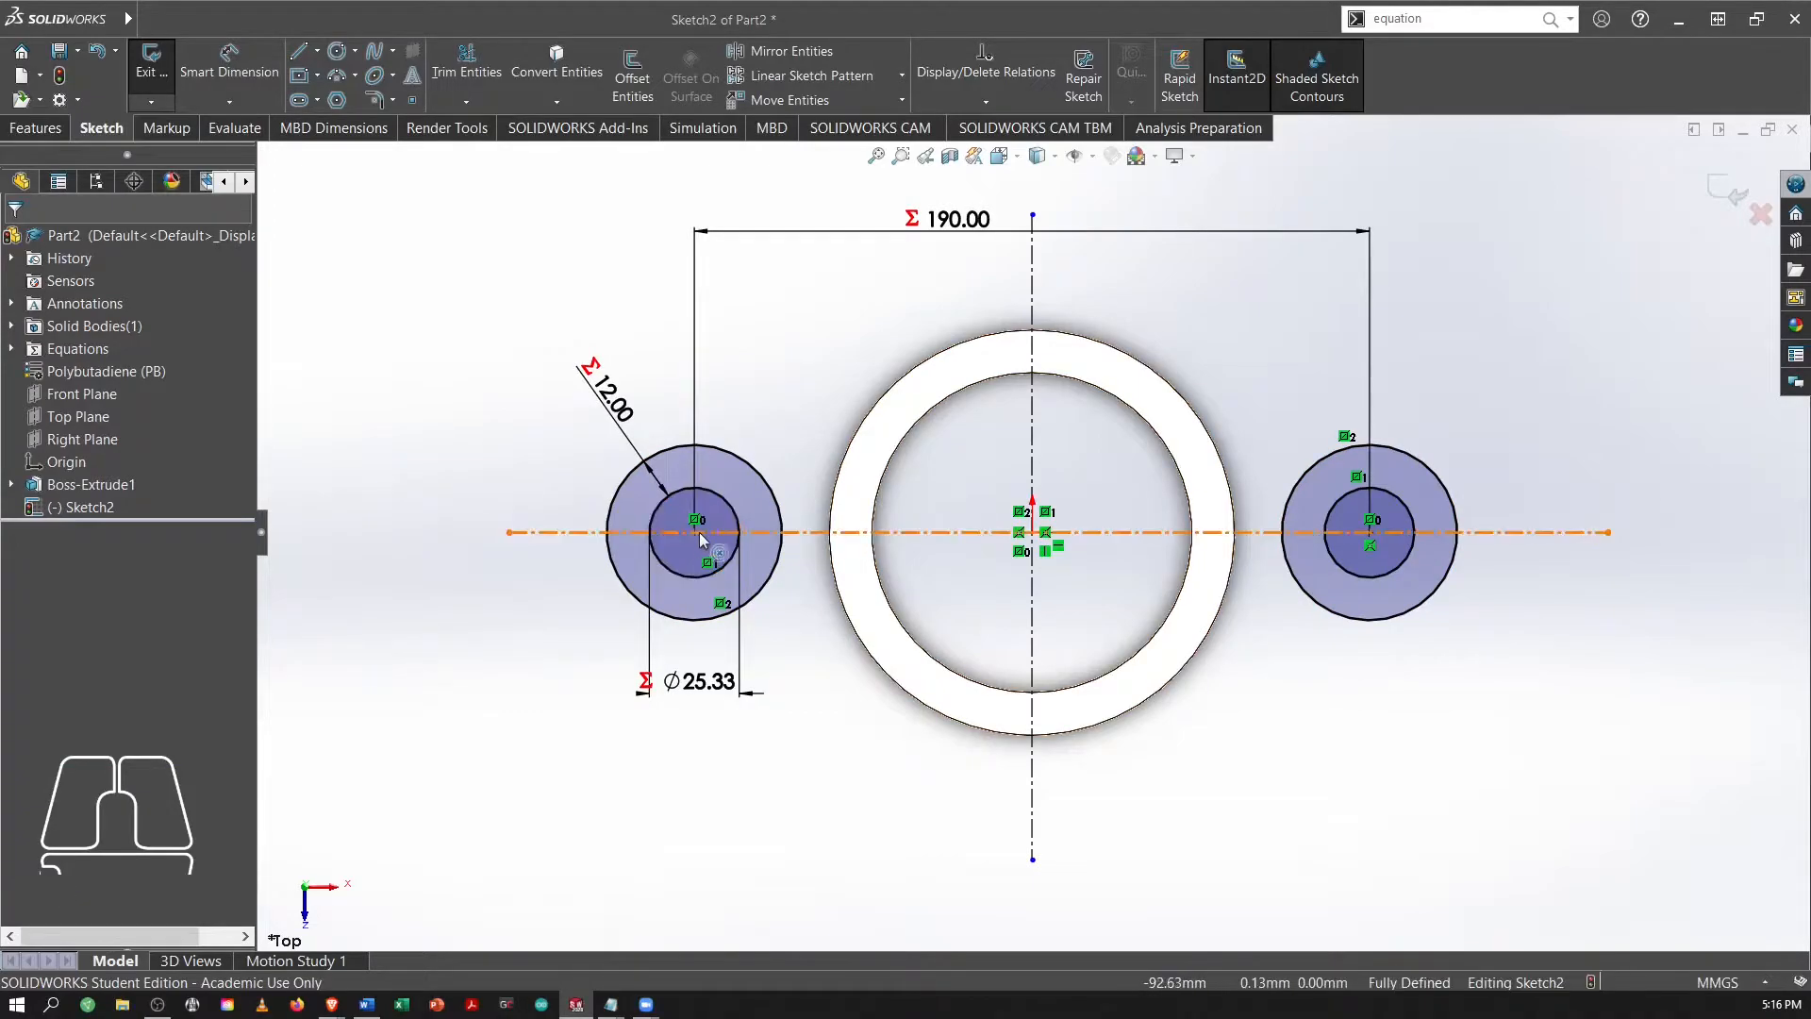
{"action": "left_click", "coordinate": [526, 322]}
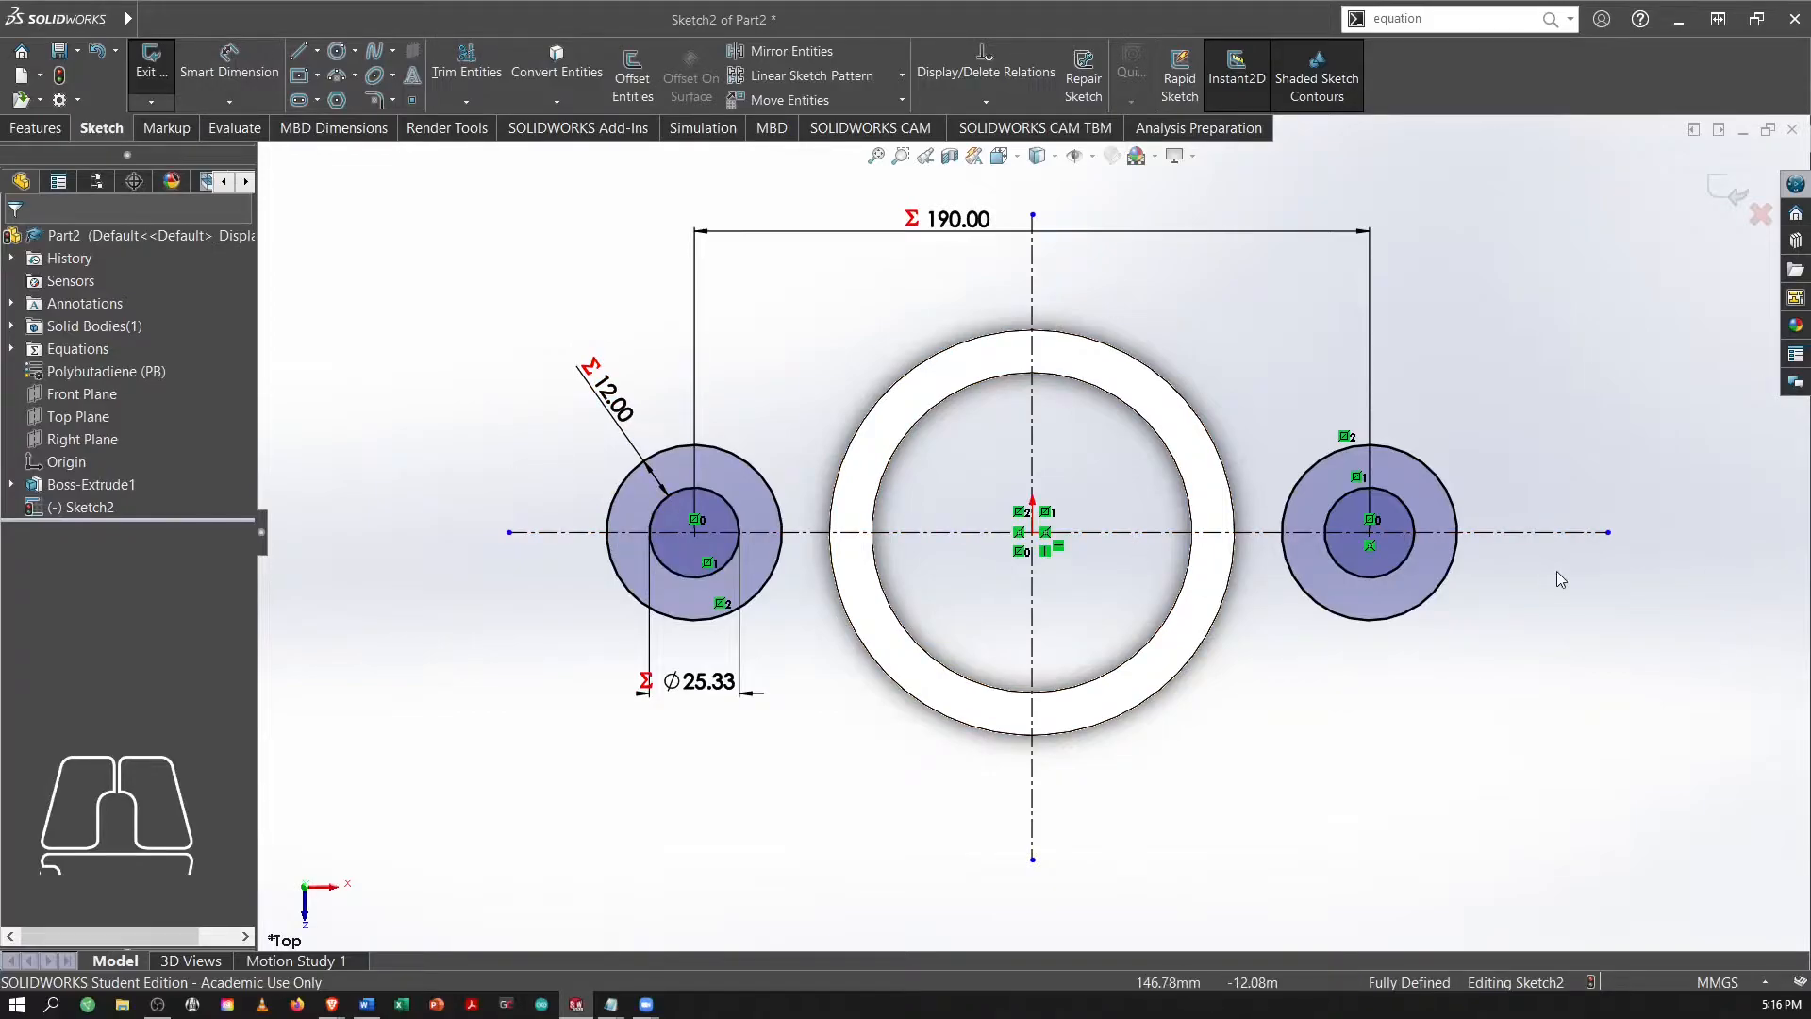
Extrude the two side rings to a blind depth of 25 mm with merged result, checking the height in the practice PDF.
{"action": "left_click", "coordinate": [58, 130]}
{"action": "left_click", "coordinate": [144, 72]}
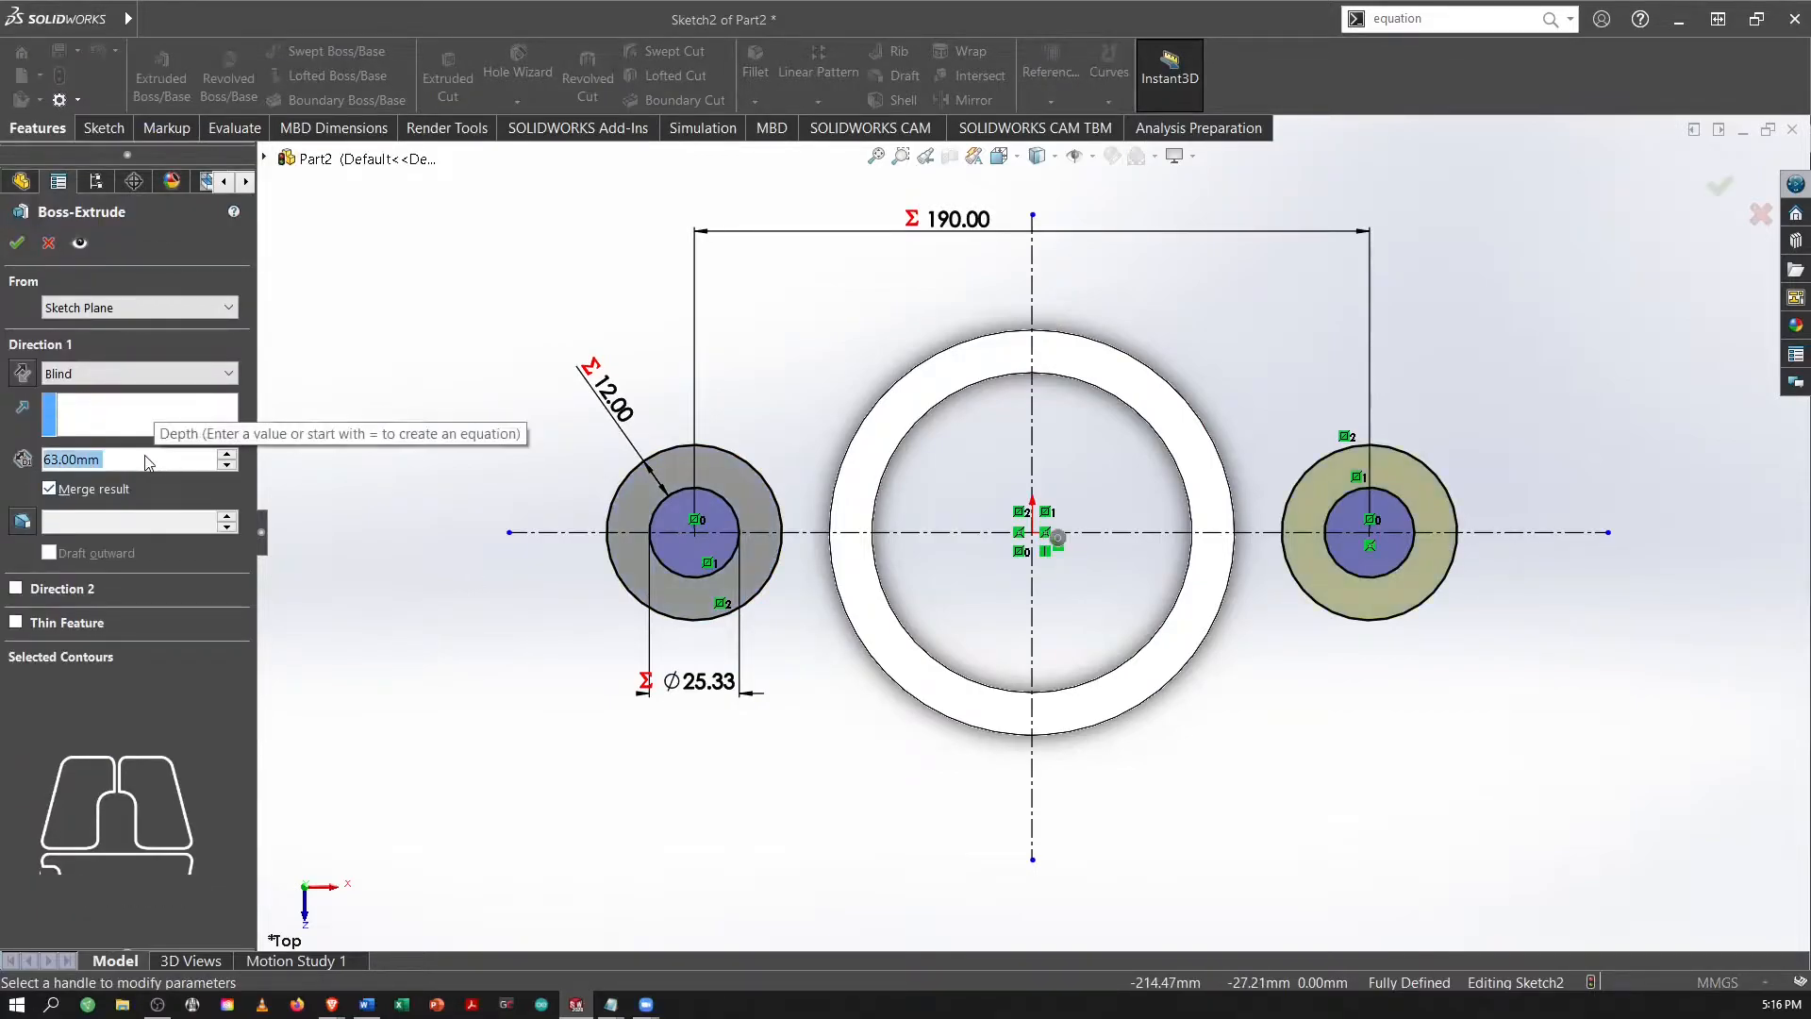
{"action": "key", "text": "alt+Tab"}
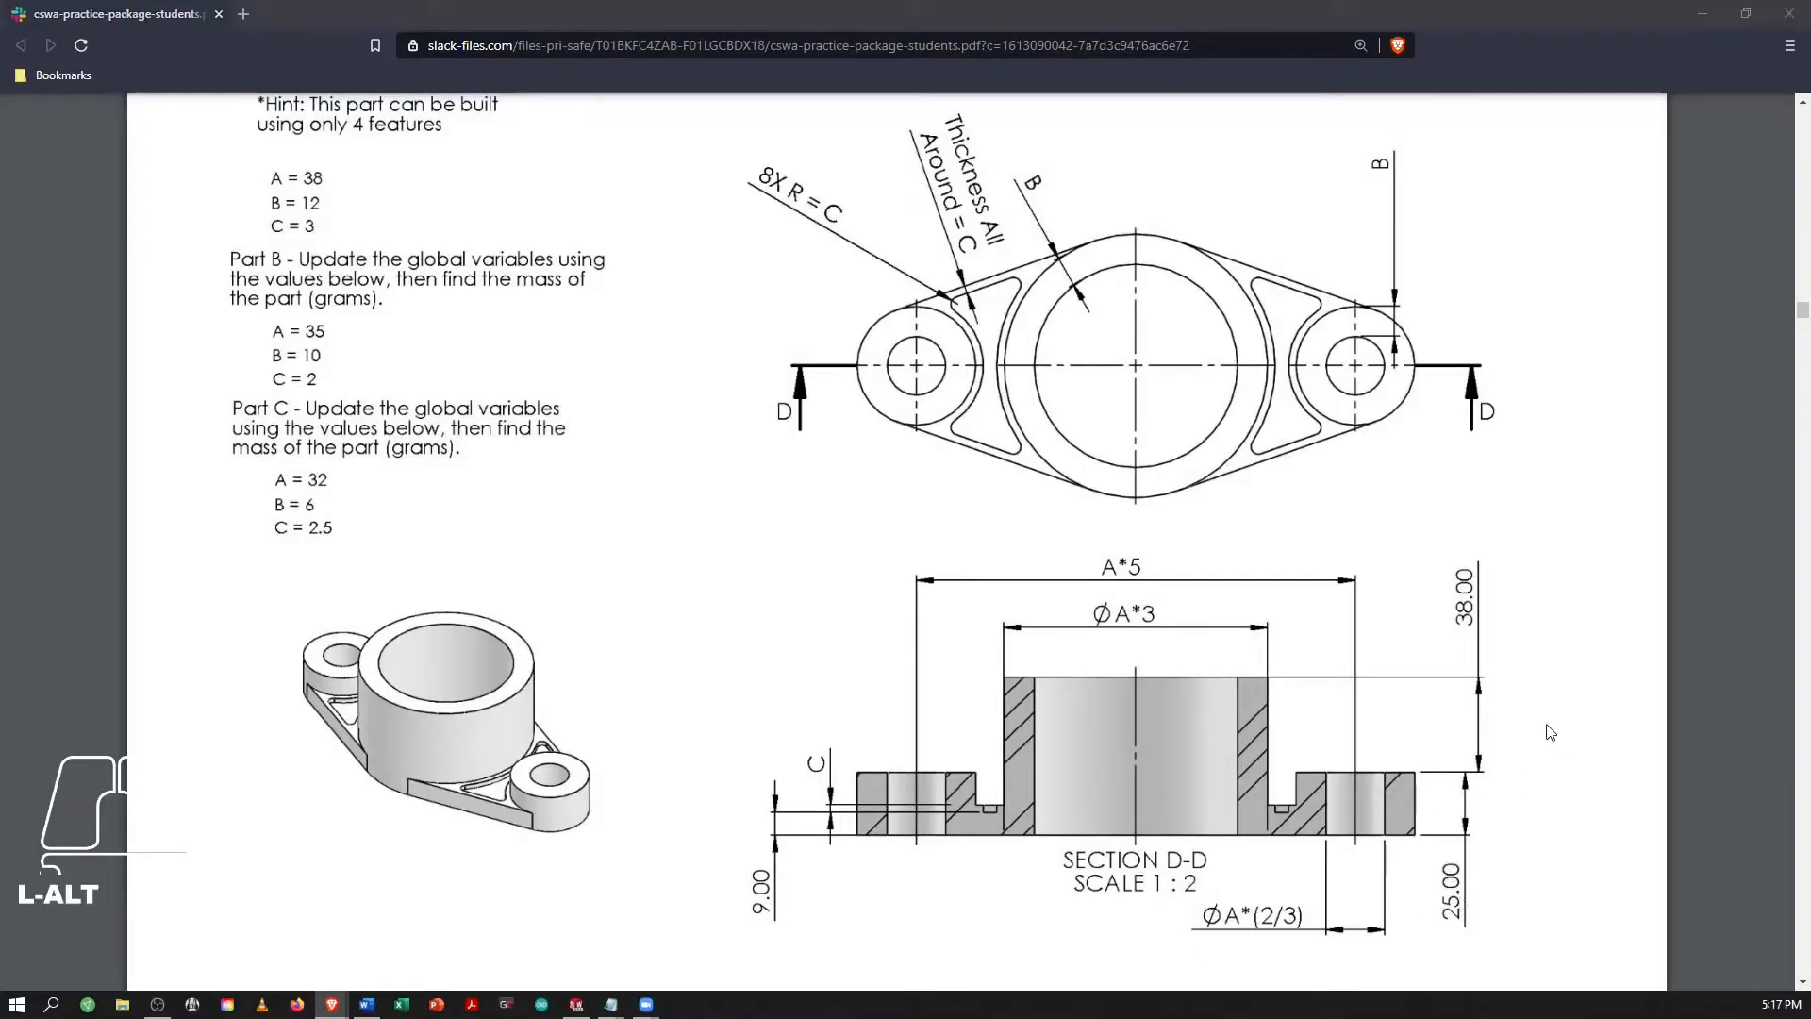
{"action": "key", "text": "alt+Tab"}
{"action": "left_click_drag", "start_coordinate": [149, 461], "coordinate": [15, 500]}
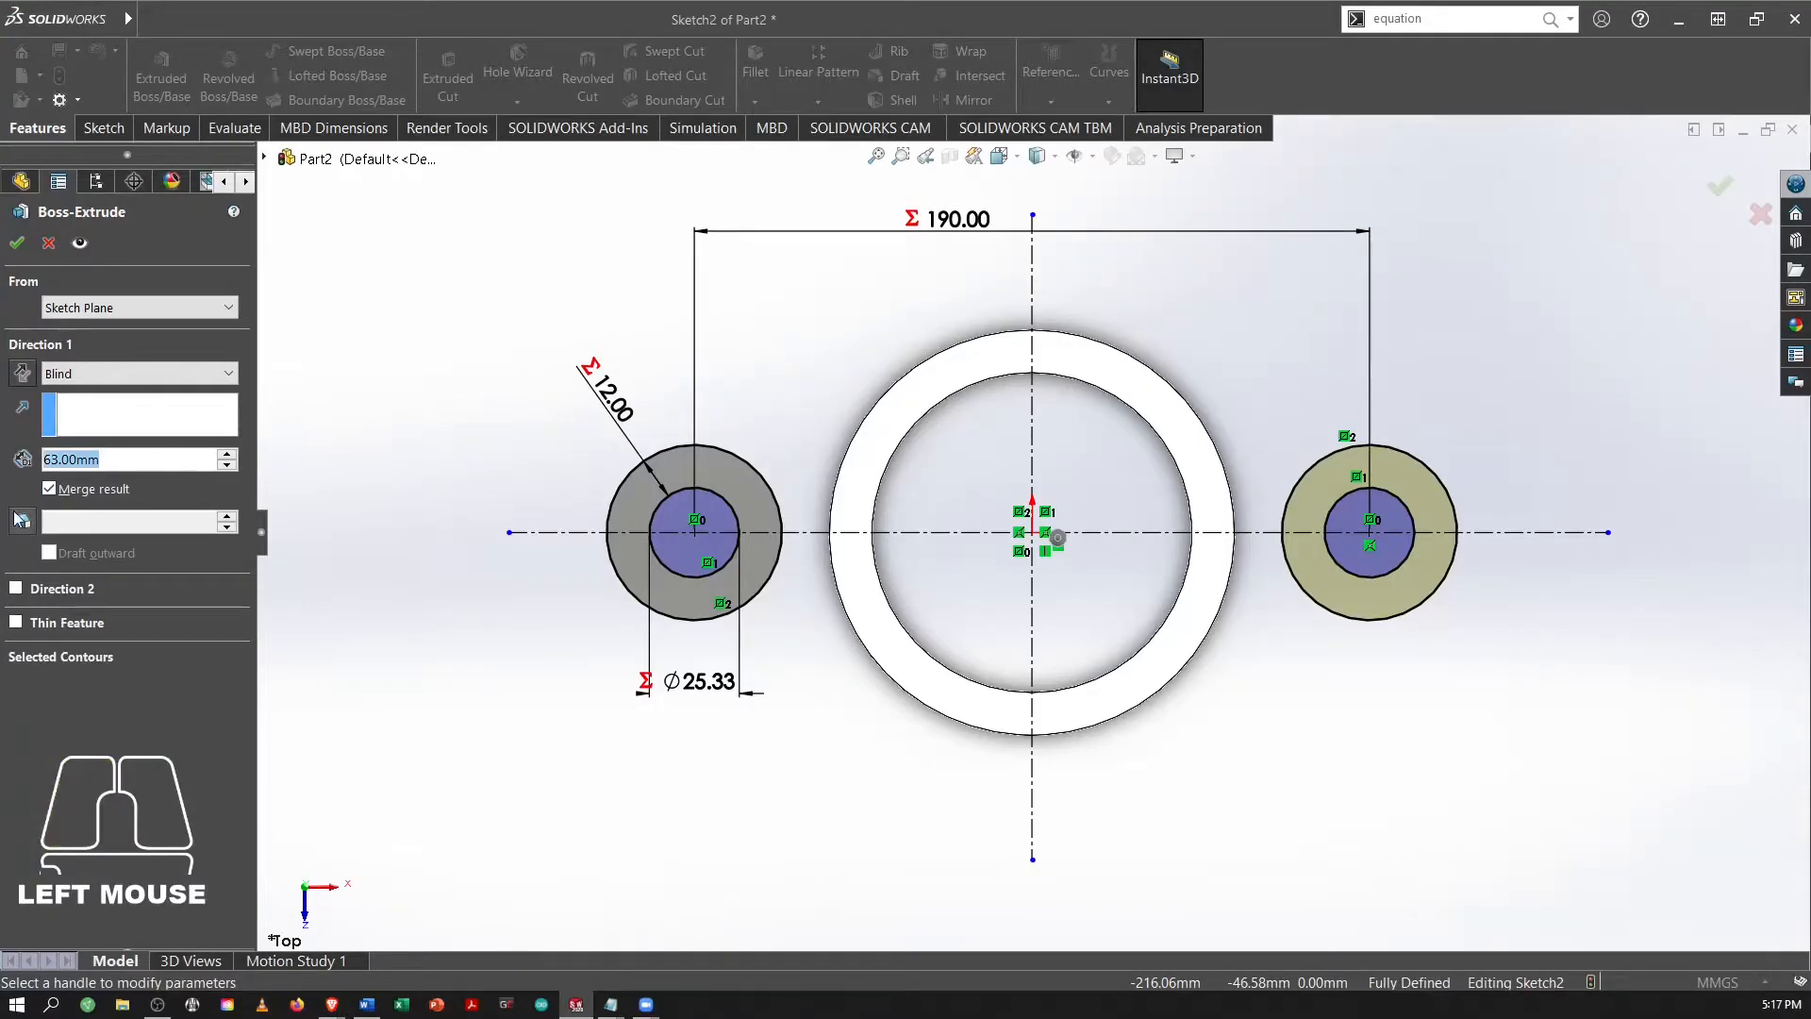
{"action": "type", "text": "25"}
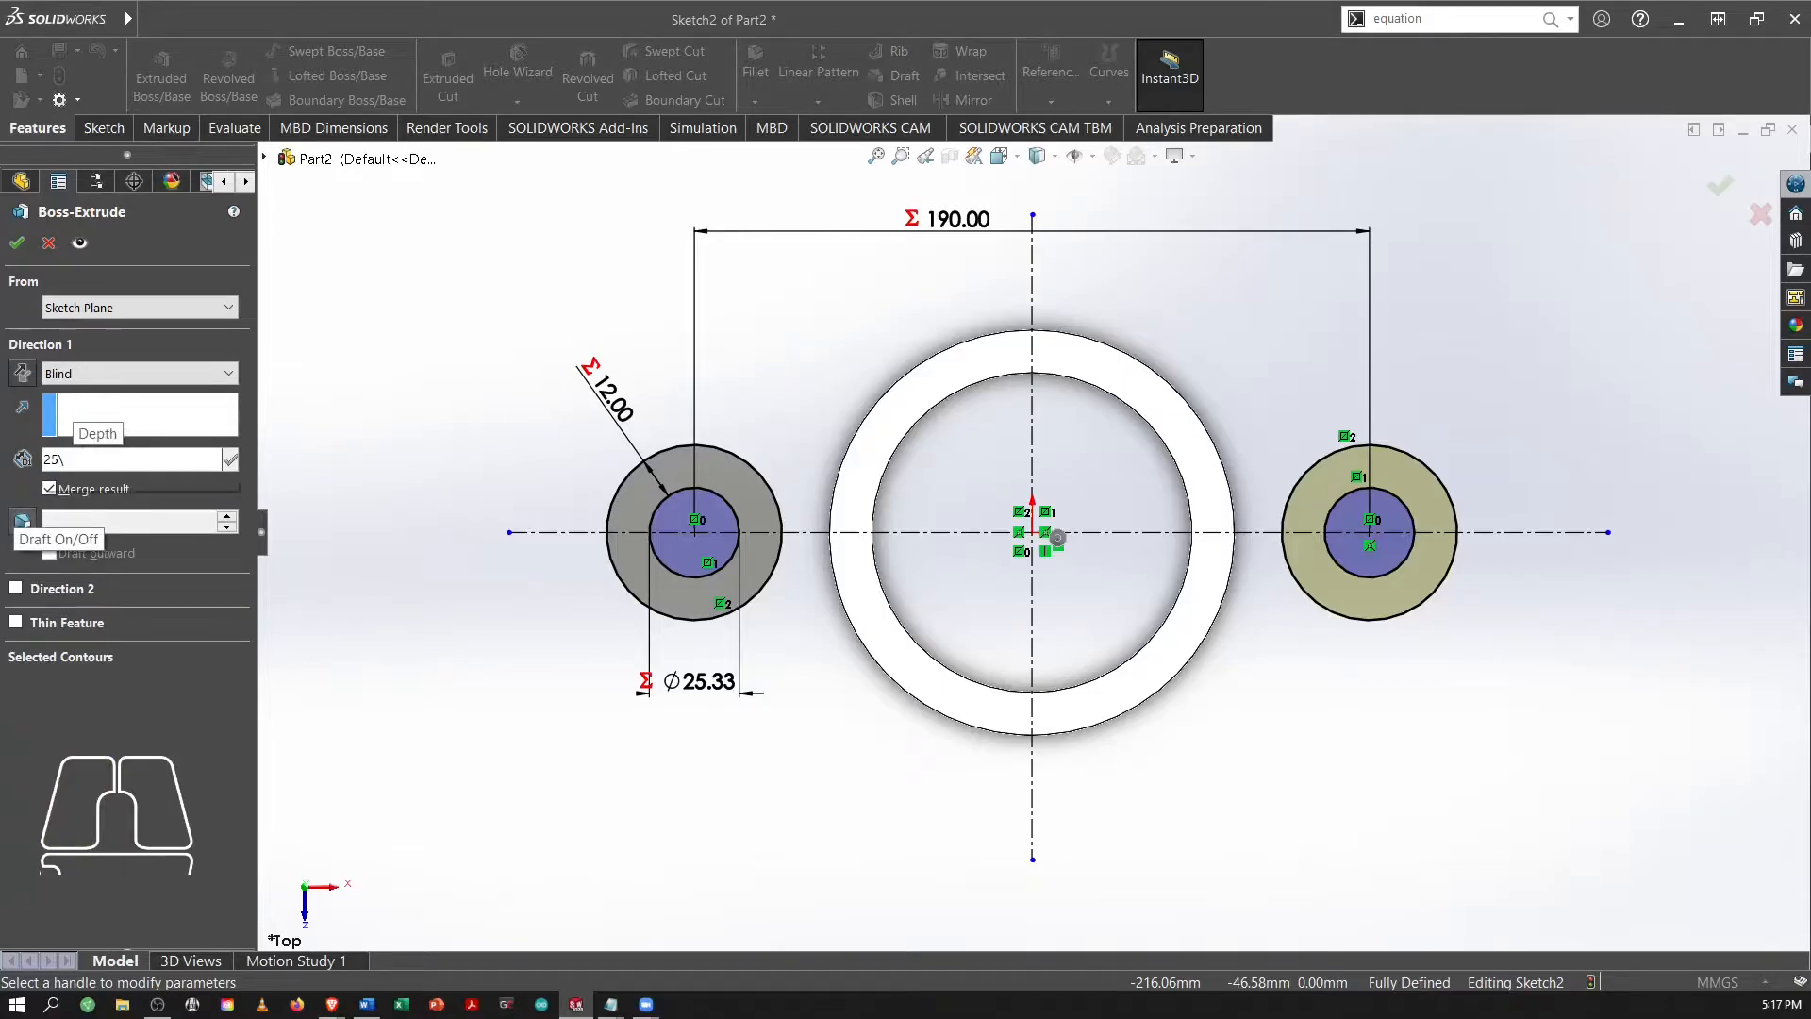
{"action": "key", "text": "Return"}
{"action": "left_click", "coordinate": [20, 245]}
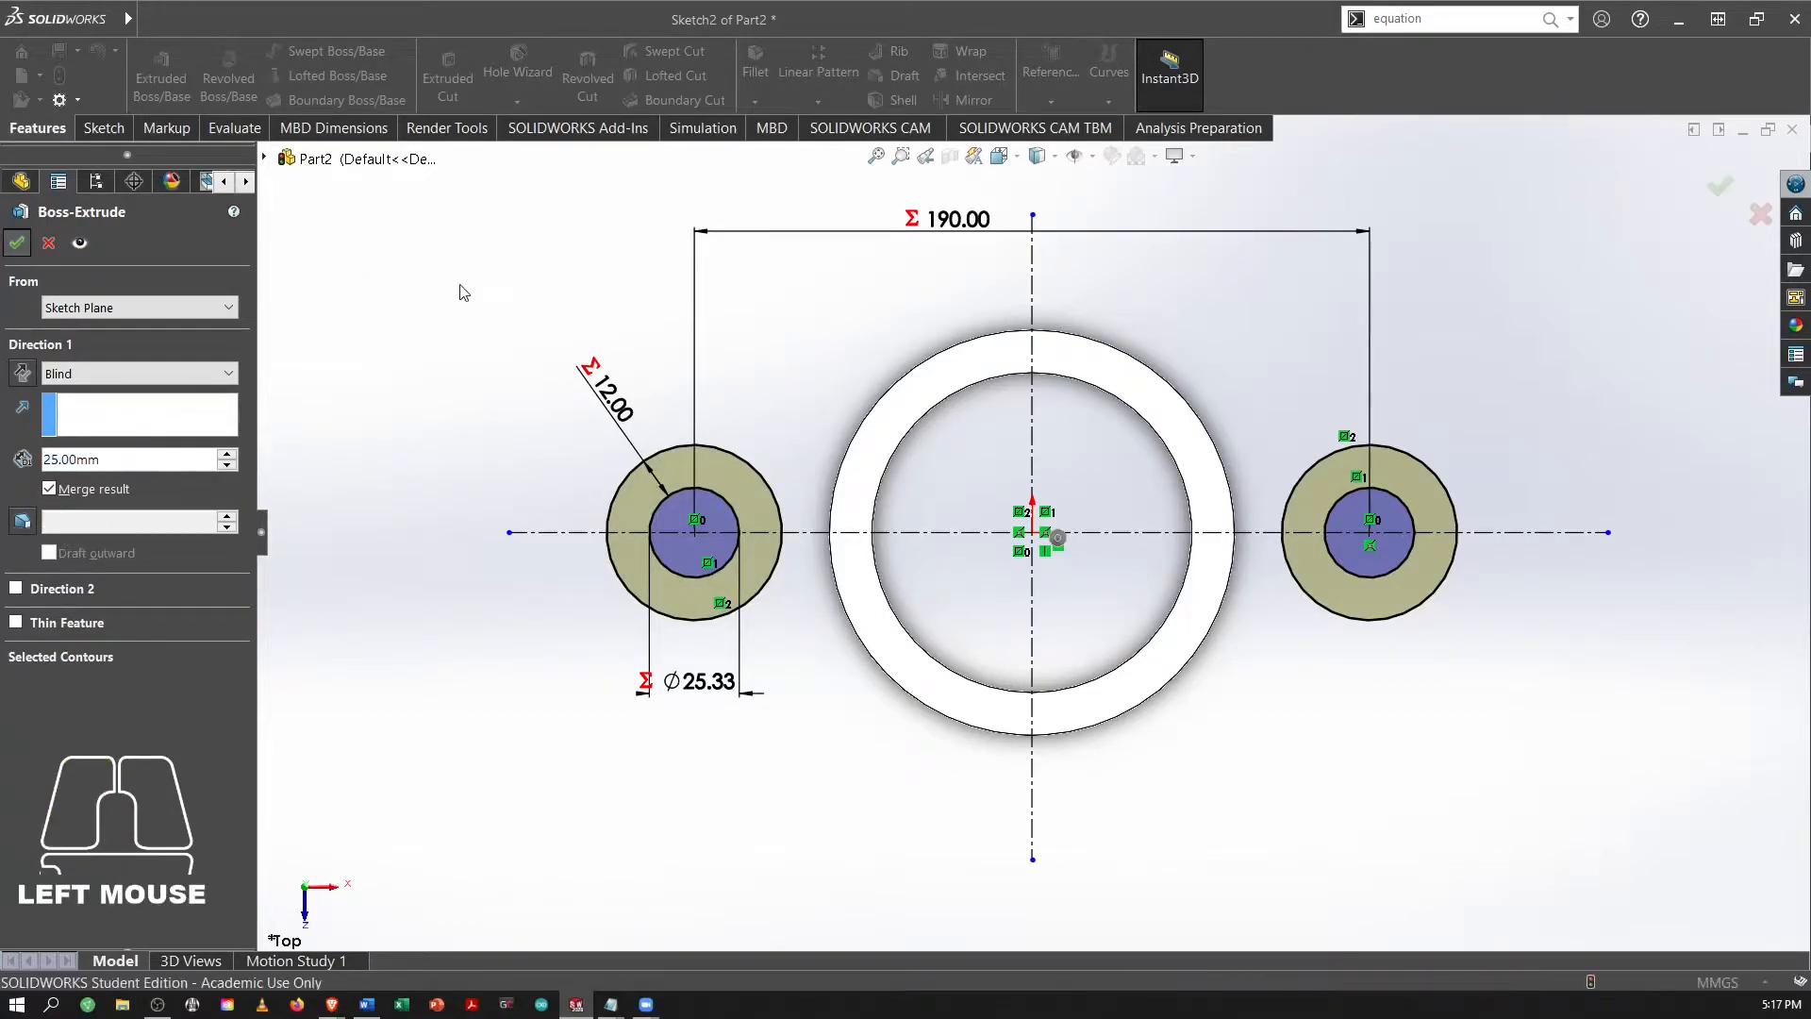
{"action": "key", "text": "ctrl+7"}
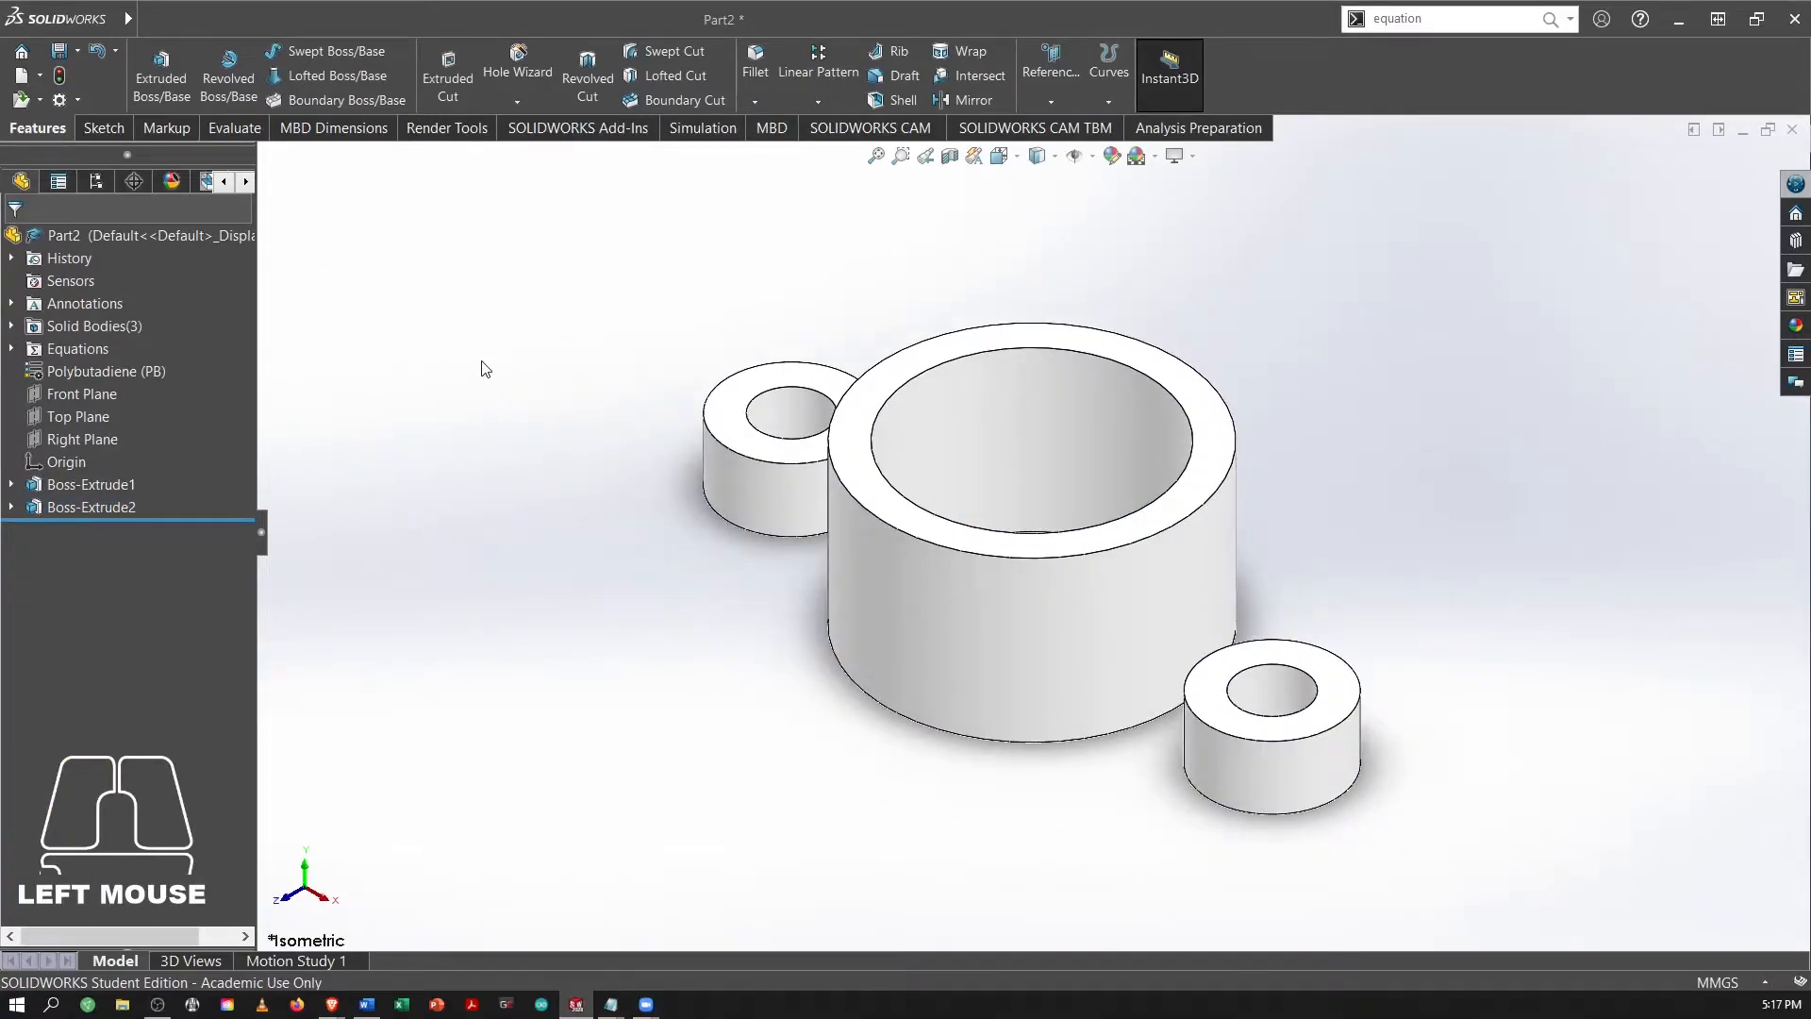
Start a sketch on the Top Plane viewed straight on, checking the connecting web's outline in the practice PDF.
{"action": "left_click", "coordinate": [96, 419]}
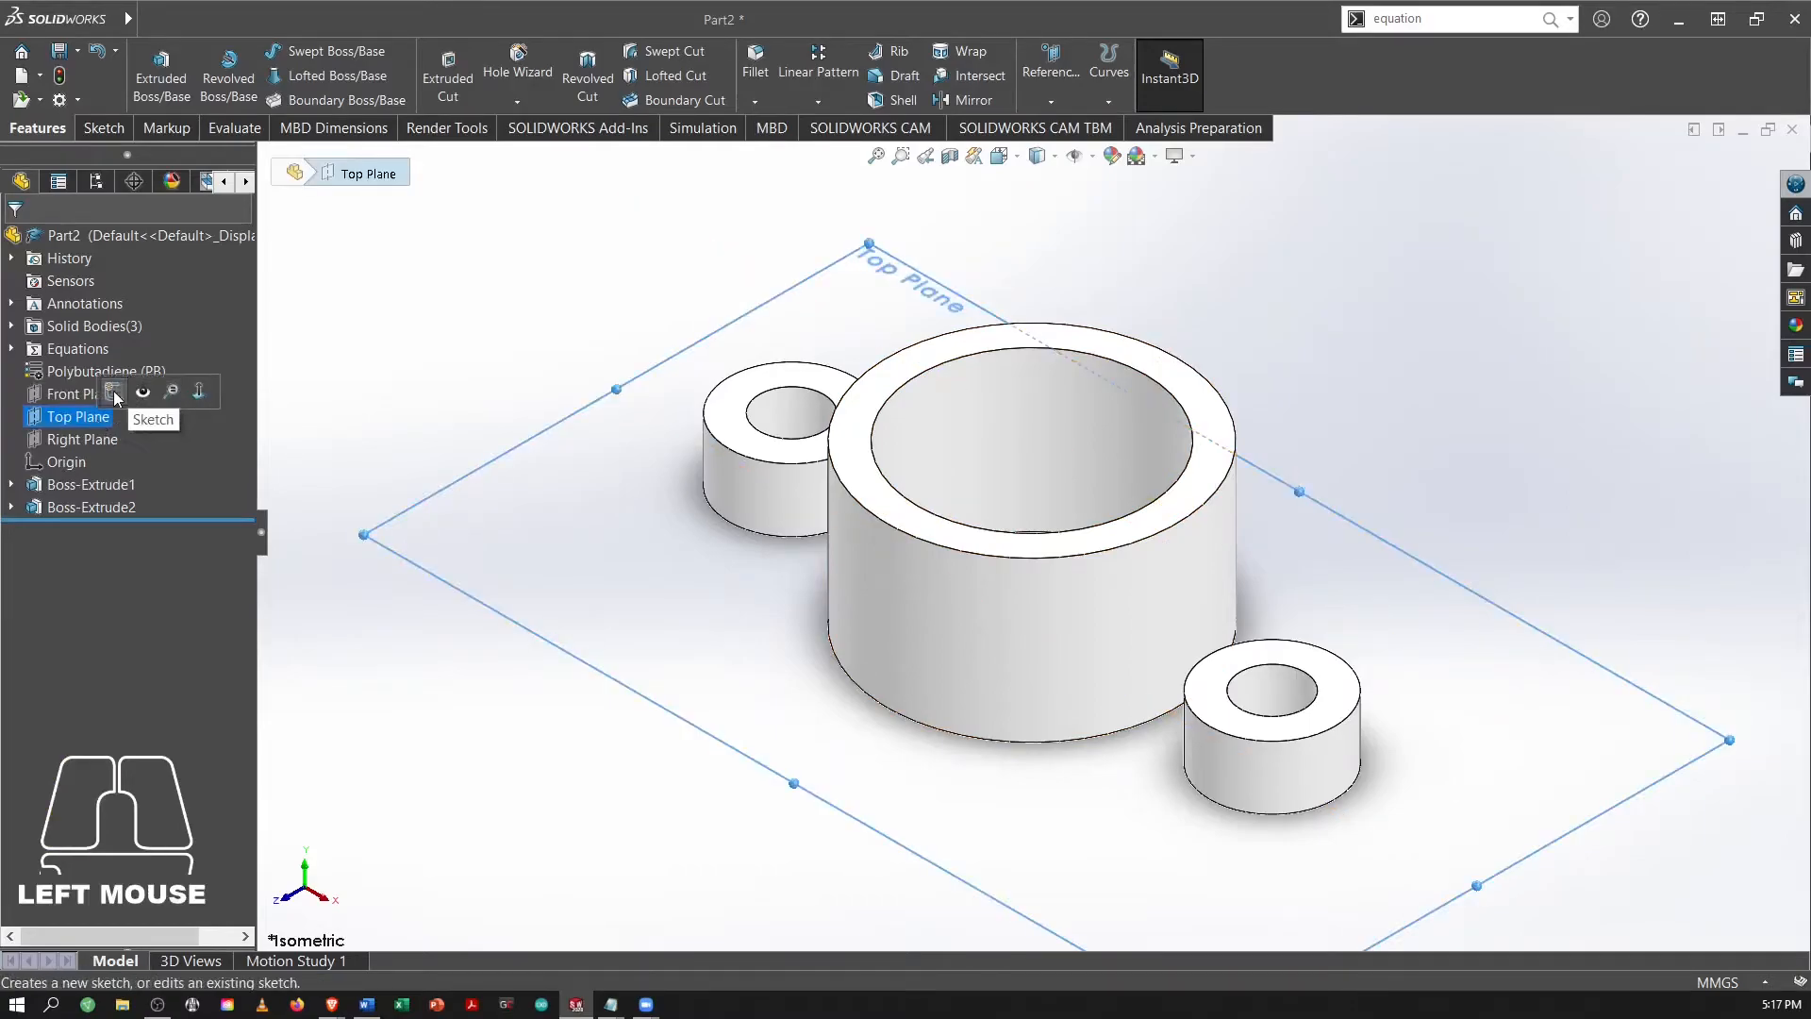
{"action": "left_click", "coordinate": [114, 391]}
{"action": "right_click", "coordinate": [167, 540]}
{"action": "left_click", "coordinate": [127, 517]}
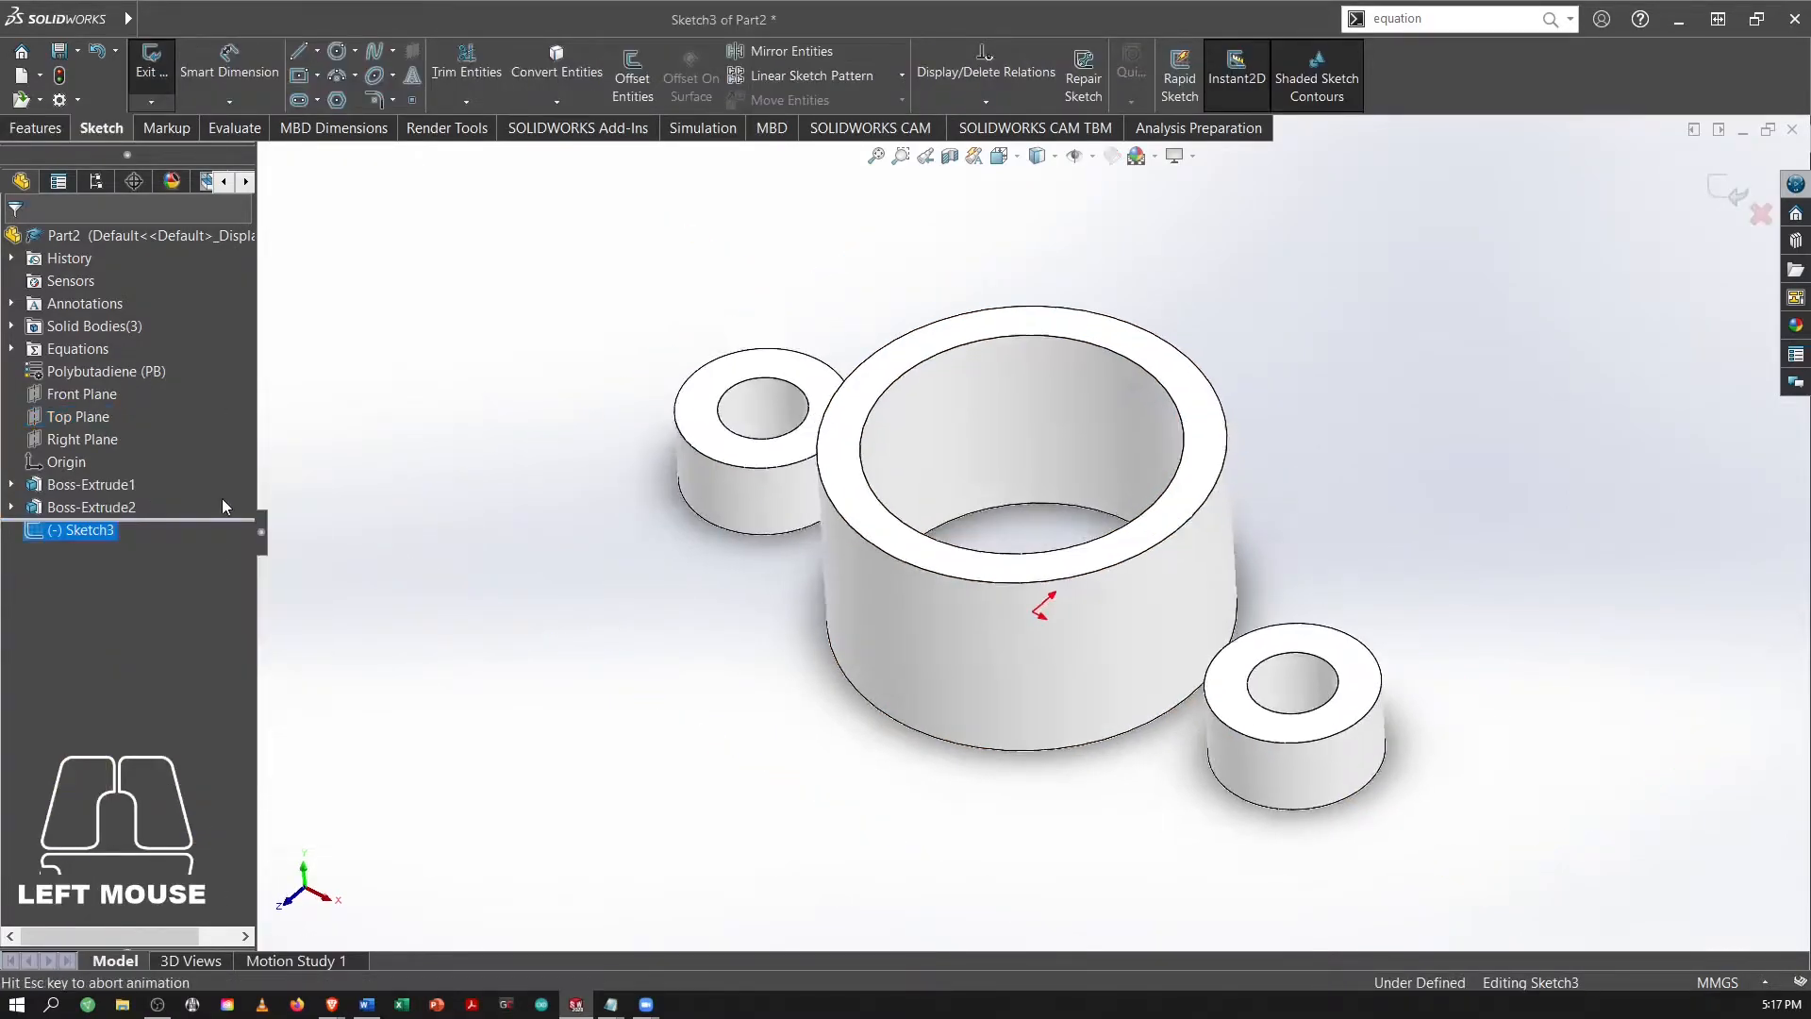
{"action": "key", "text": "alt+Tab"}
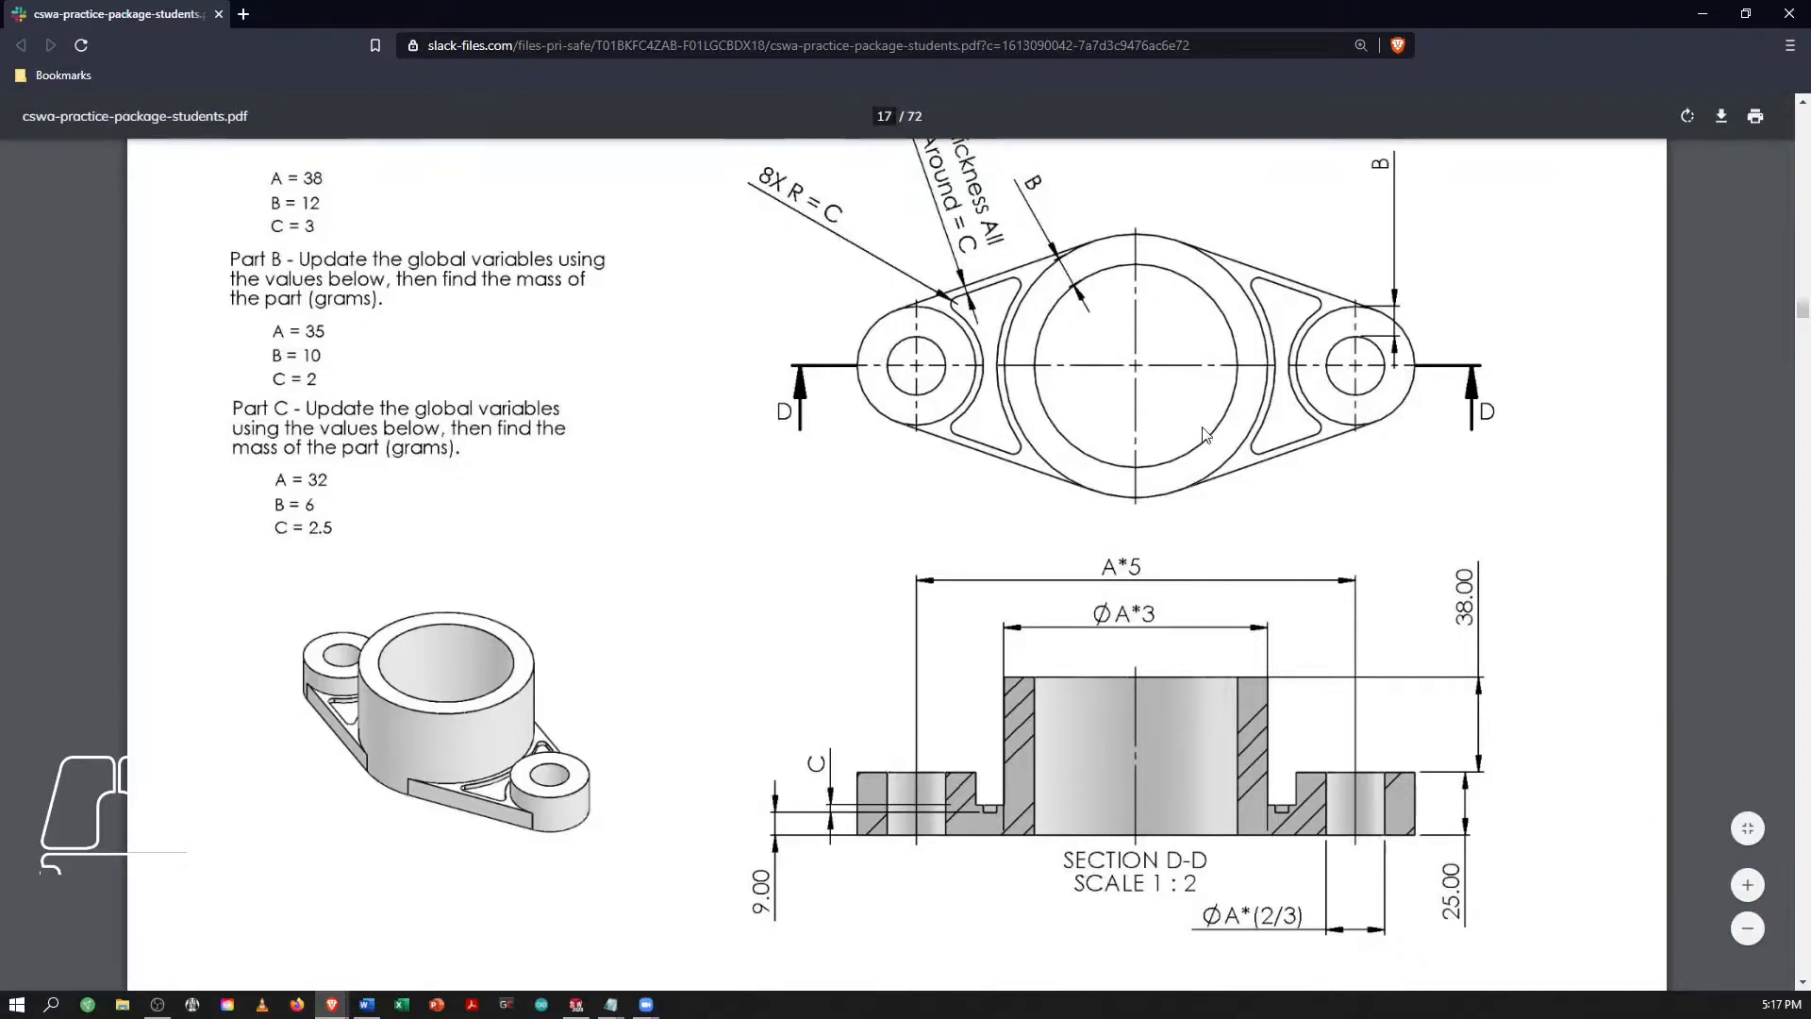
{"action": "key", "text": "alt+Tab"}
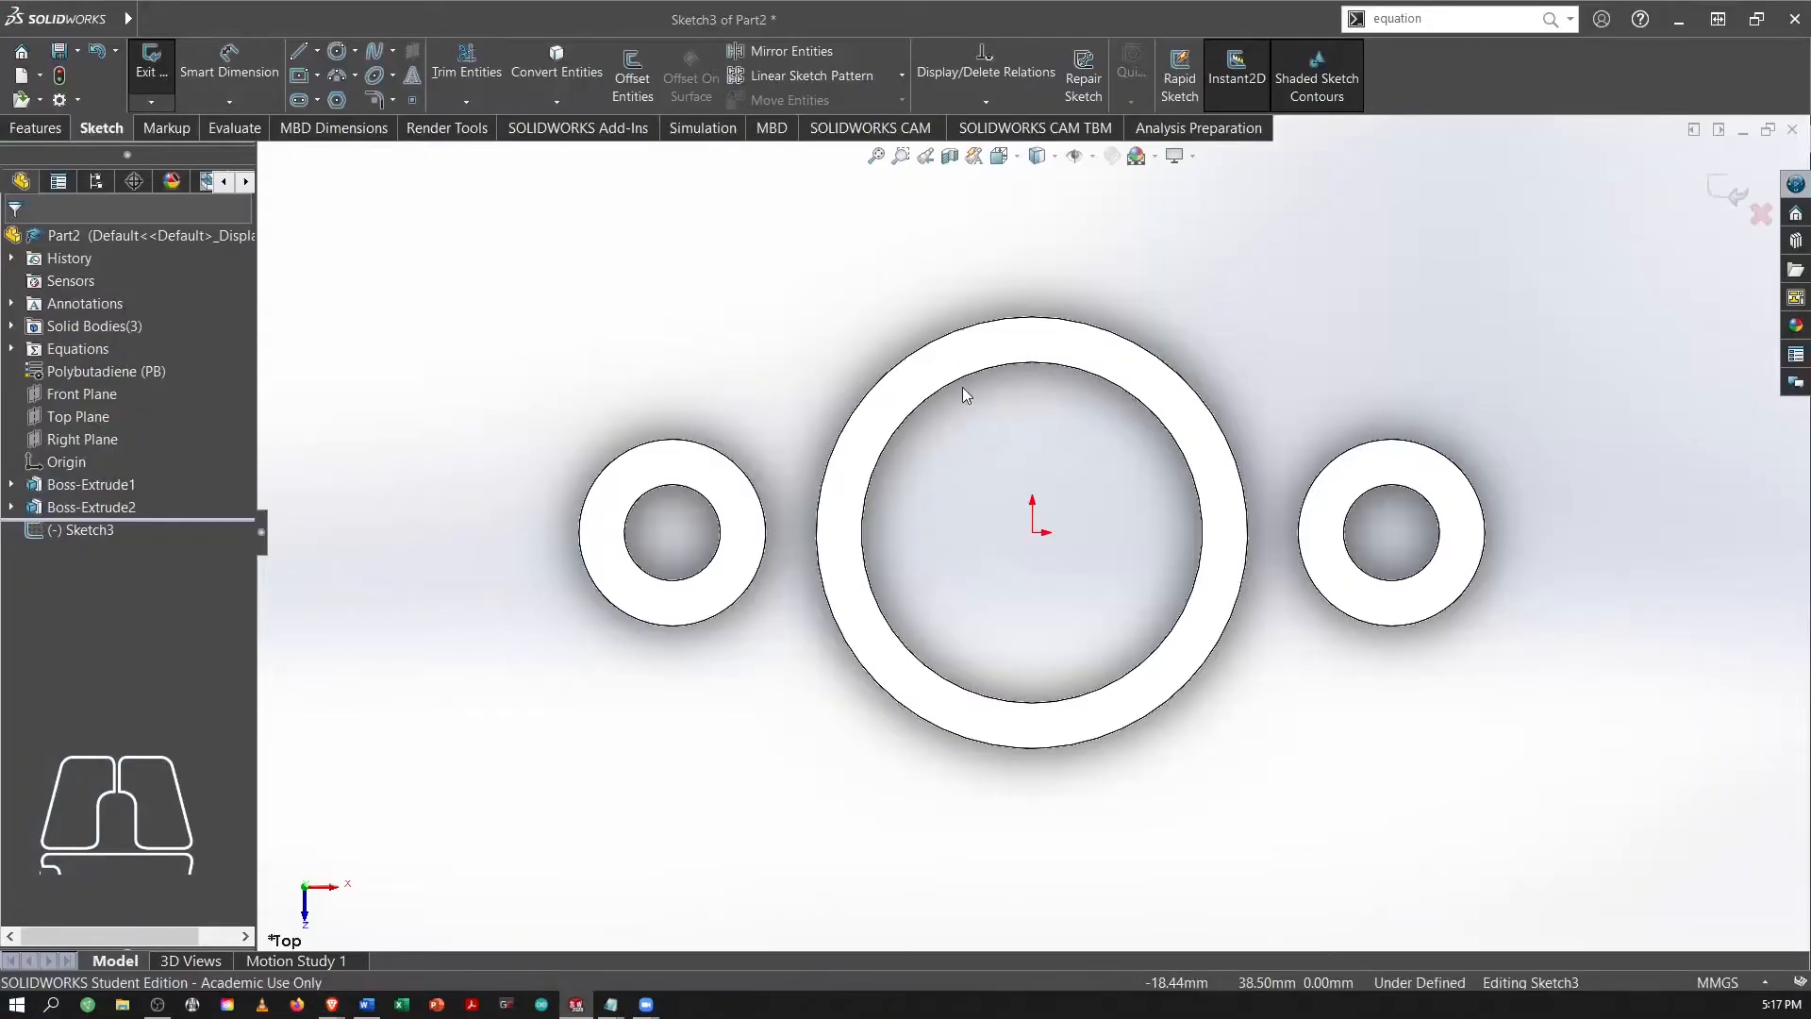
Draw a line from the upper outer edge of the left boss to the upper outer edge of the central ring, adjusting its endpoints.
{"action": "left_click", "coordinate": [300, 52]}
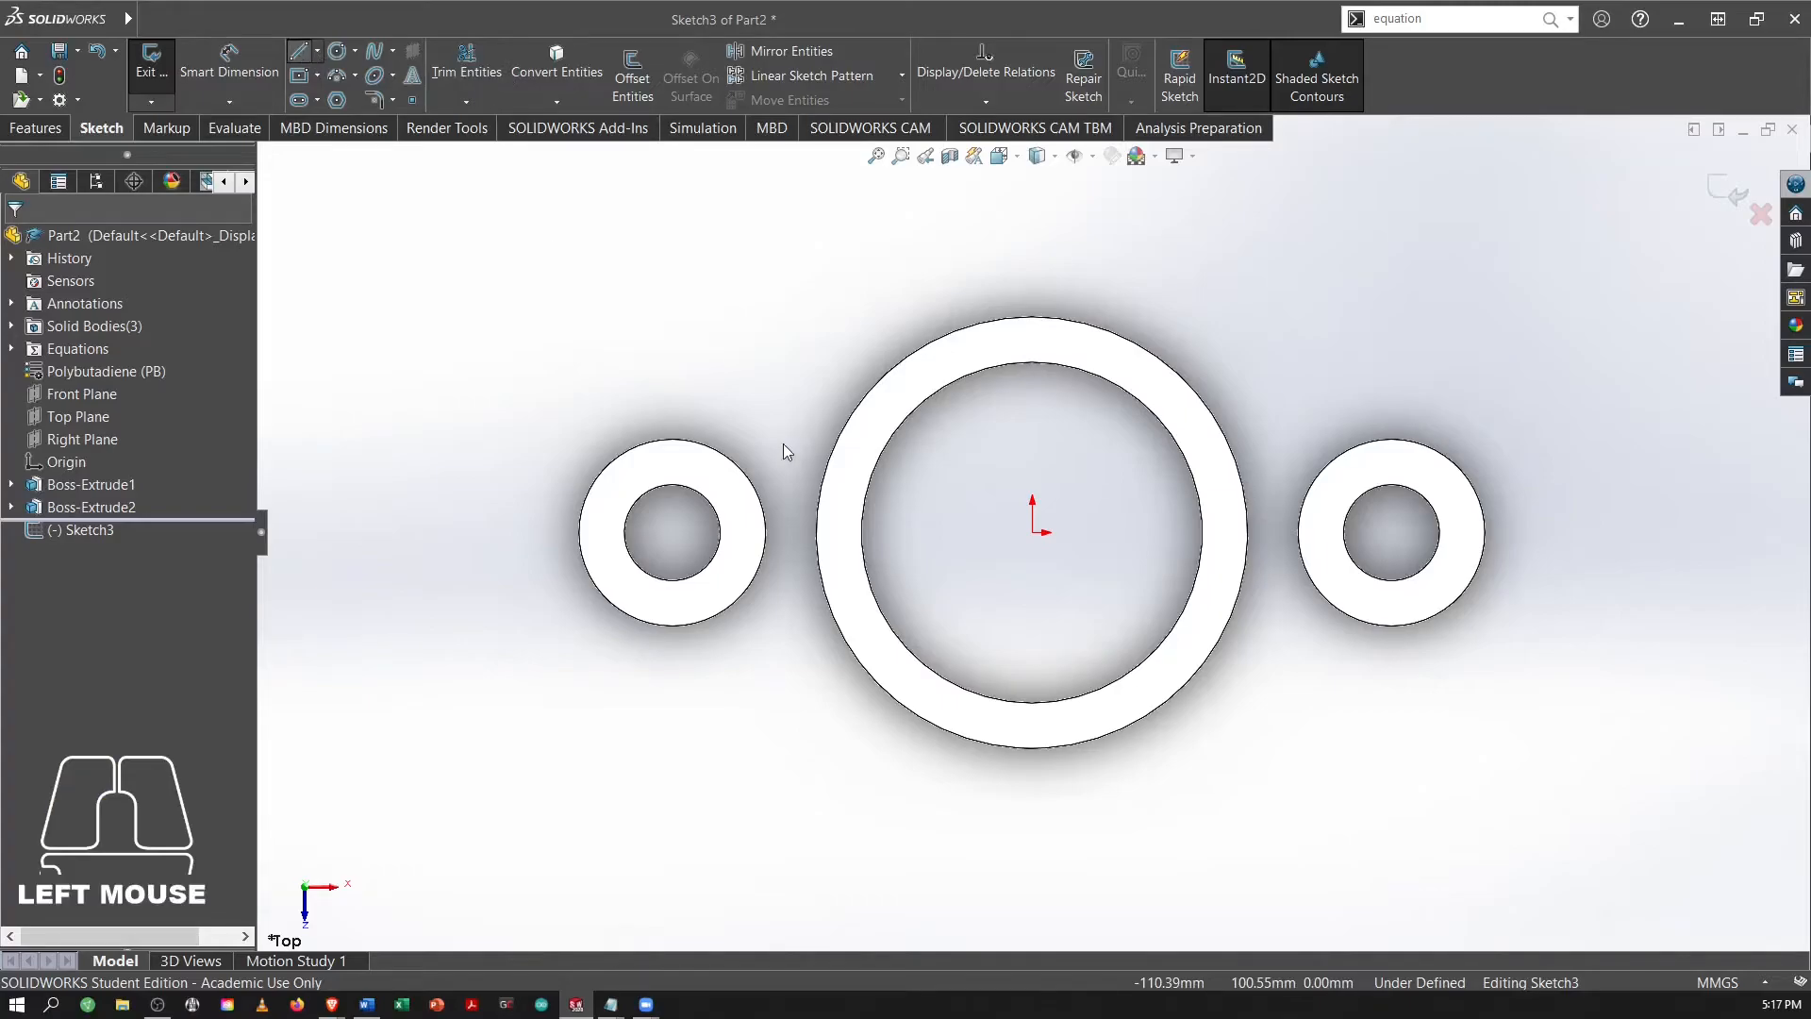
{"action": "left_click", "coordinate": [630, 459]}
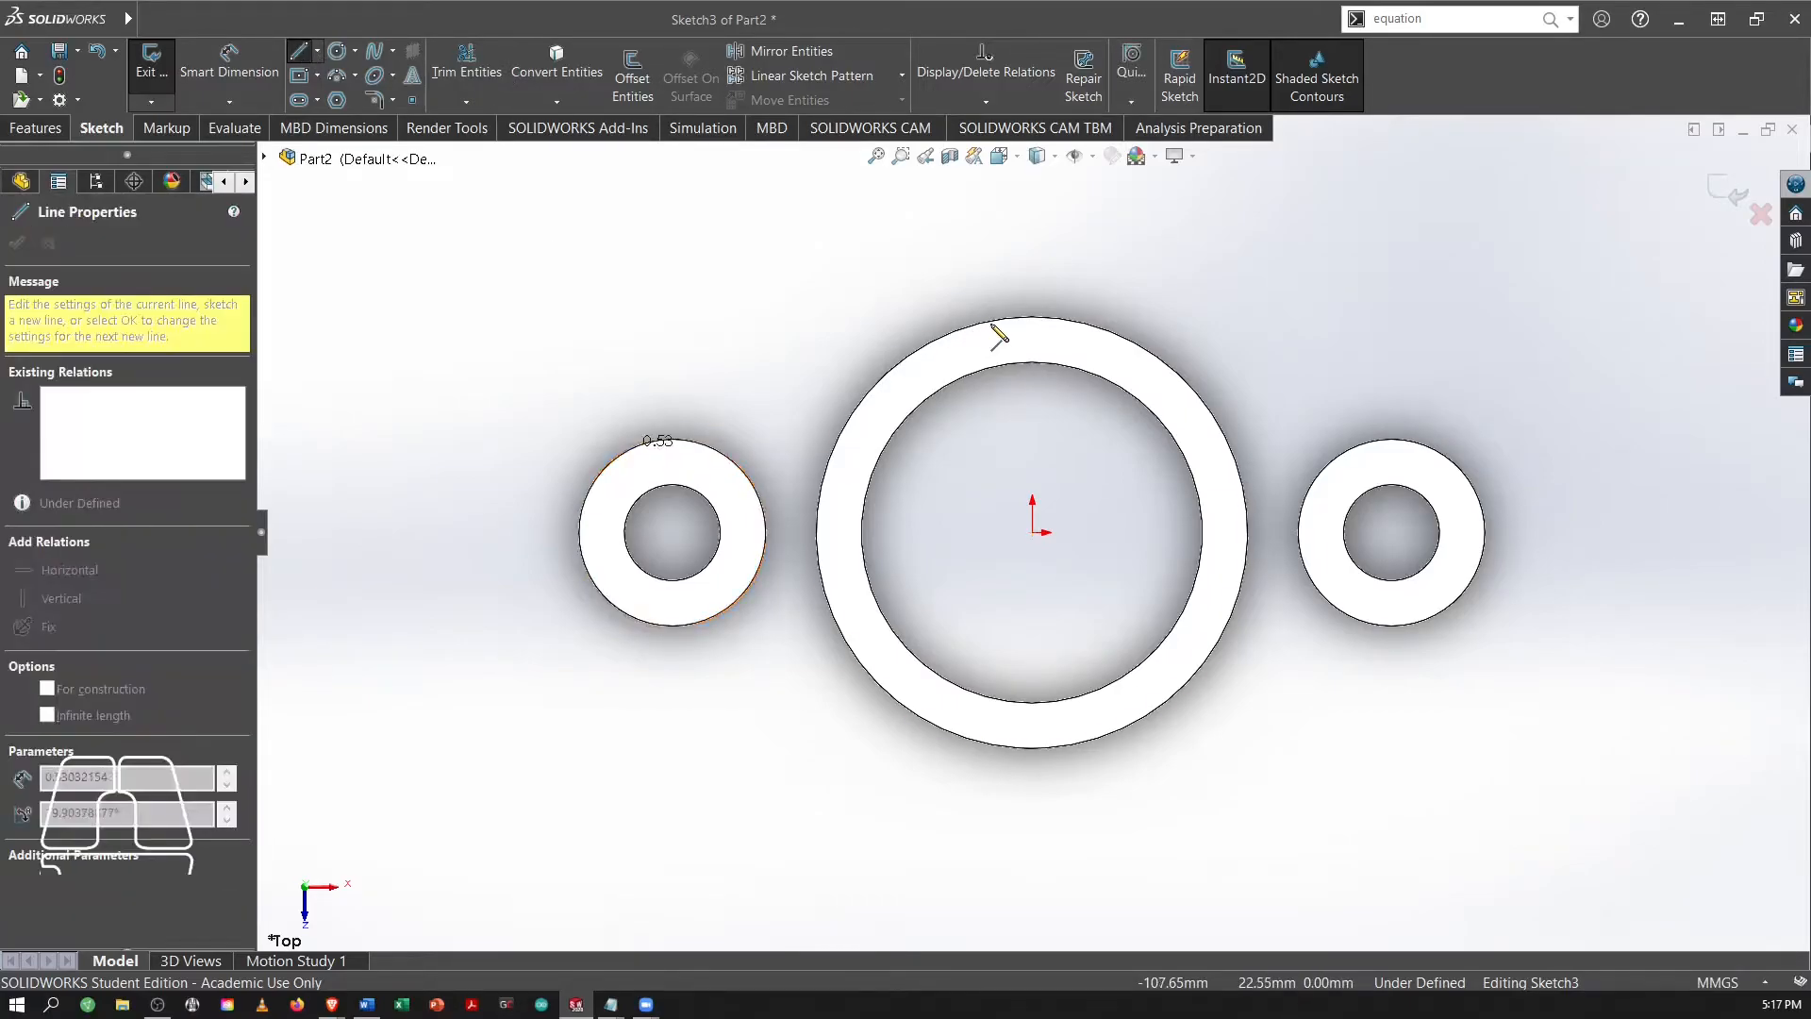
{"action": "left_click", "coordinate": [983, 321]}
{"action": "key", "text": "Escape"}
{"action": "left_click", "coordinate": [946, 275]}
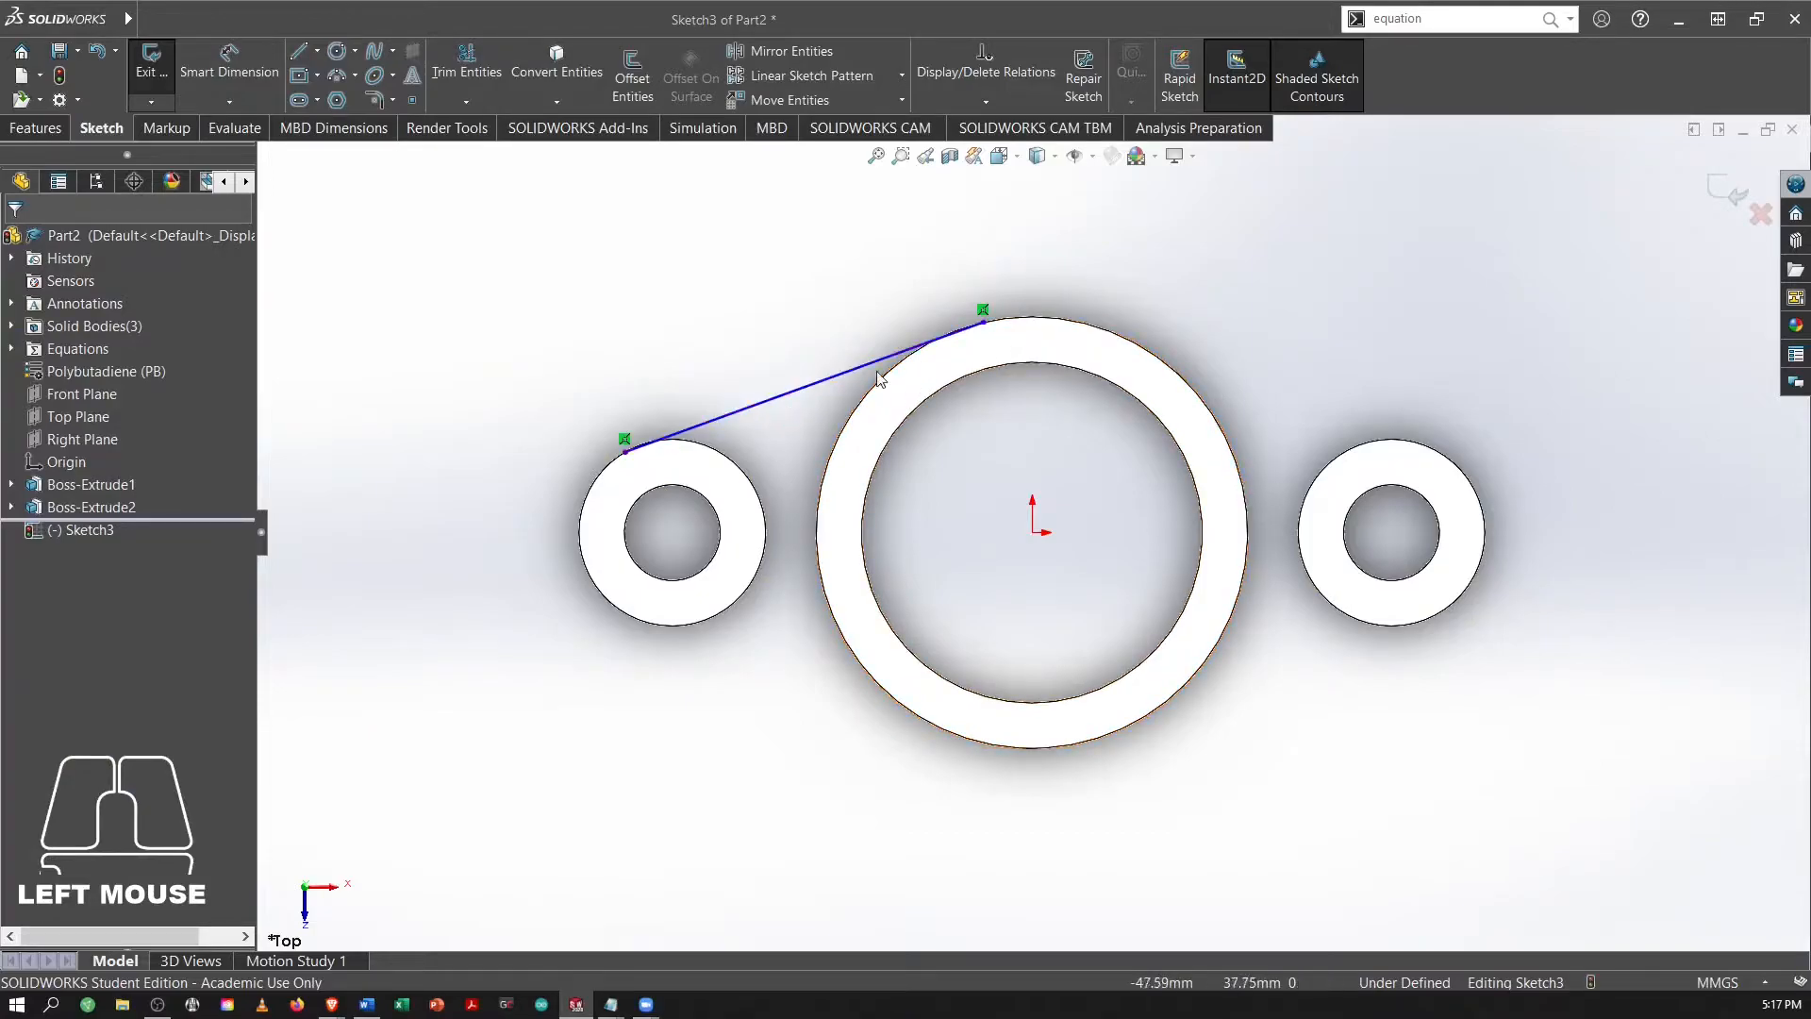
{"action": "mouse_move", "coordinate": [985, 326]}
{"action": "left_mouse_down"}
{"action": "mouse_move", "coordinate": [1066, 339]}
{"action": "mouse_move", "coordinate": [925, 408]}
{"action": "mouse_move", "coordinate": [1067, 348]}
{"action": "mouse_move", "coordinate": [1019, 335]}
{"action": "left_mouse_up"}
{"action": "mouse_move", "coordinate": [627, 449]}
{"action": "left_mouse_down"}
{"action": "mouse_move", "coordinate": [707, 446]}
{"action": "mouse_move", "coordinate": [630, 449]}
{"action": "left_mouse_up"}
{"action": "left_click", "coordinate": [670, 327]}
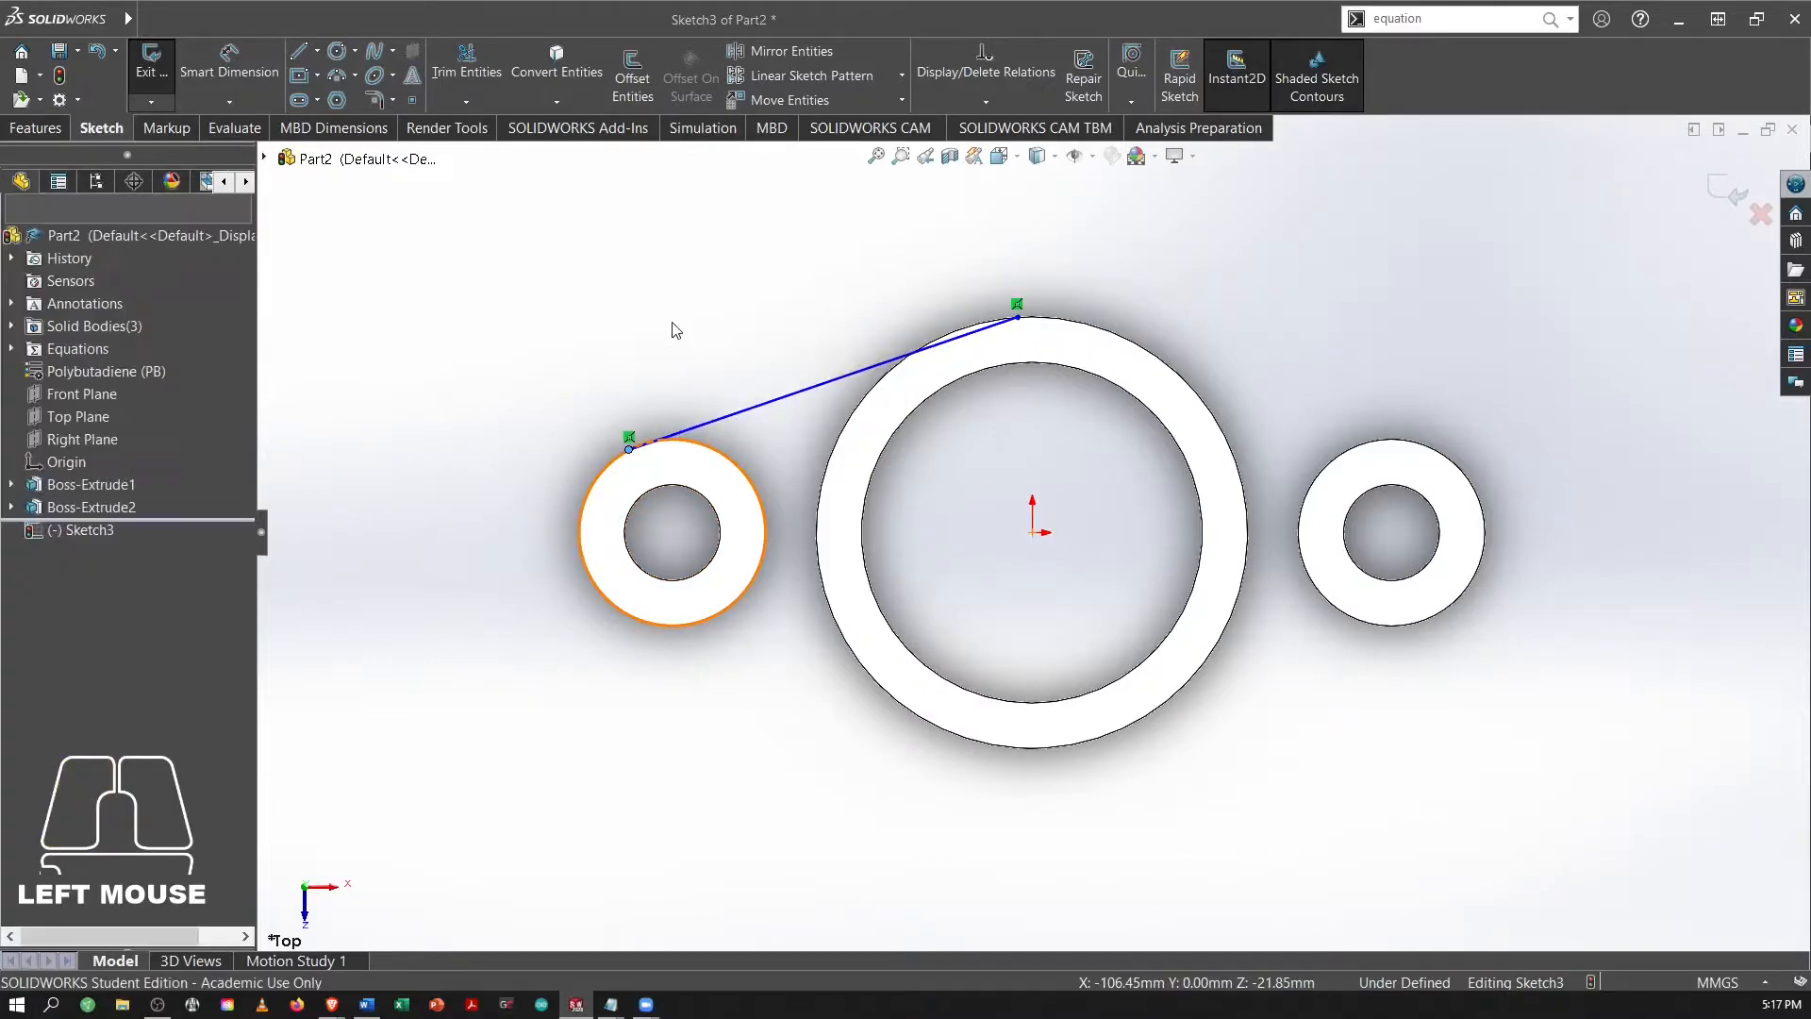
Make the upper line tangent to the outer edges of both the left boss and the central ring.
{"action": "left_click", "coordinate": [728, 415]}
{"action": "left_click", "coordinate": [740, 451], "text": "ctrl"}
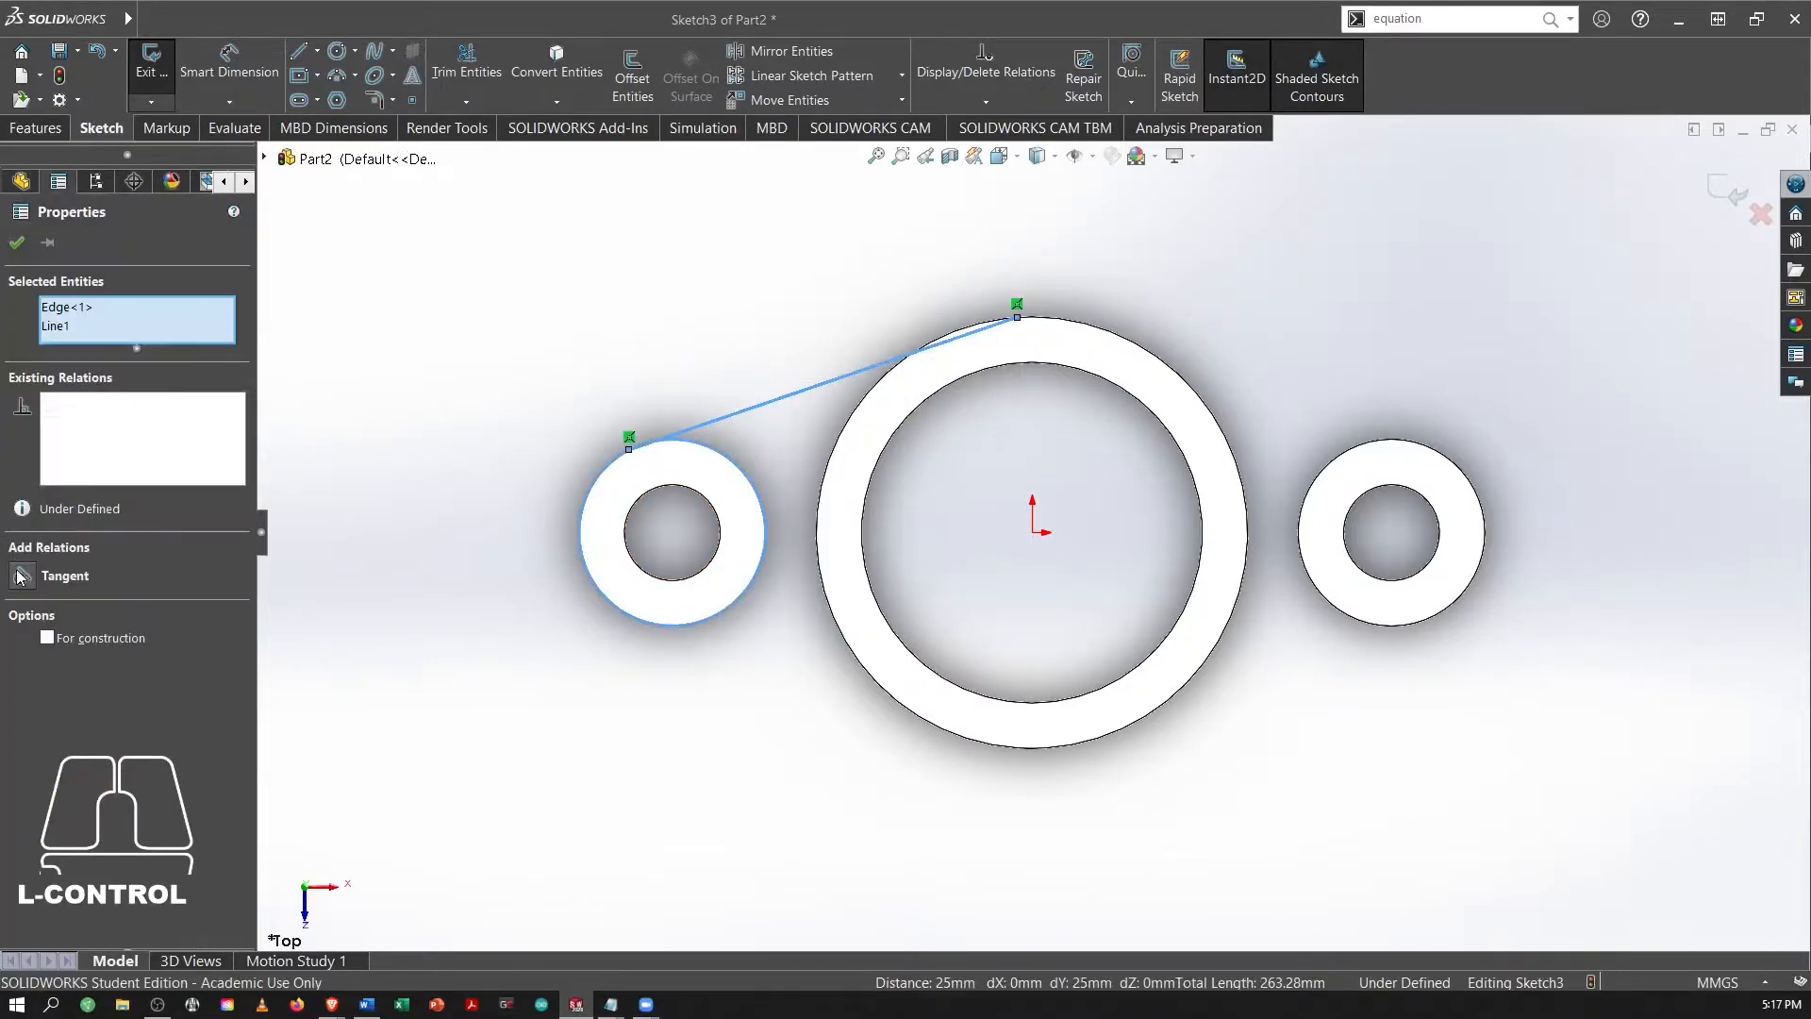
{"action": "left_click", "coordinate": [23, 576]}
{"action": "left_click", "coordinate": [17, 243]}
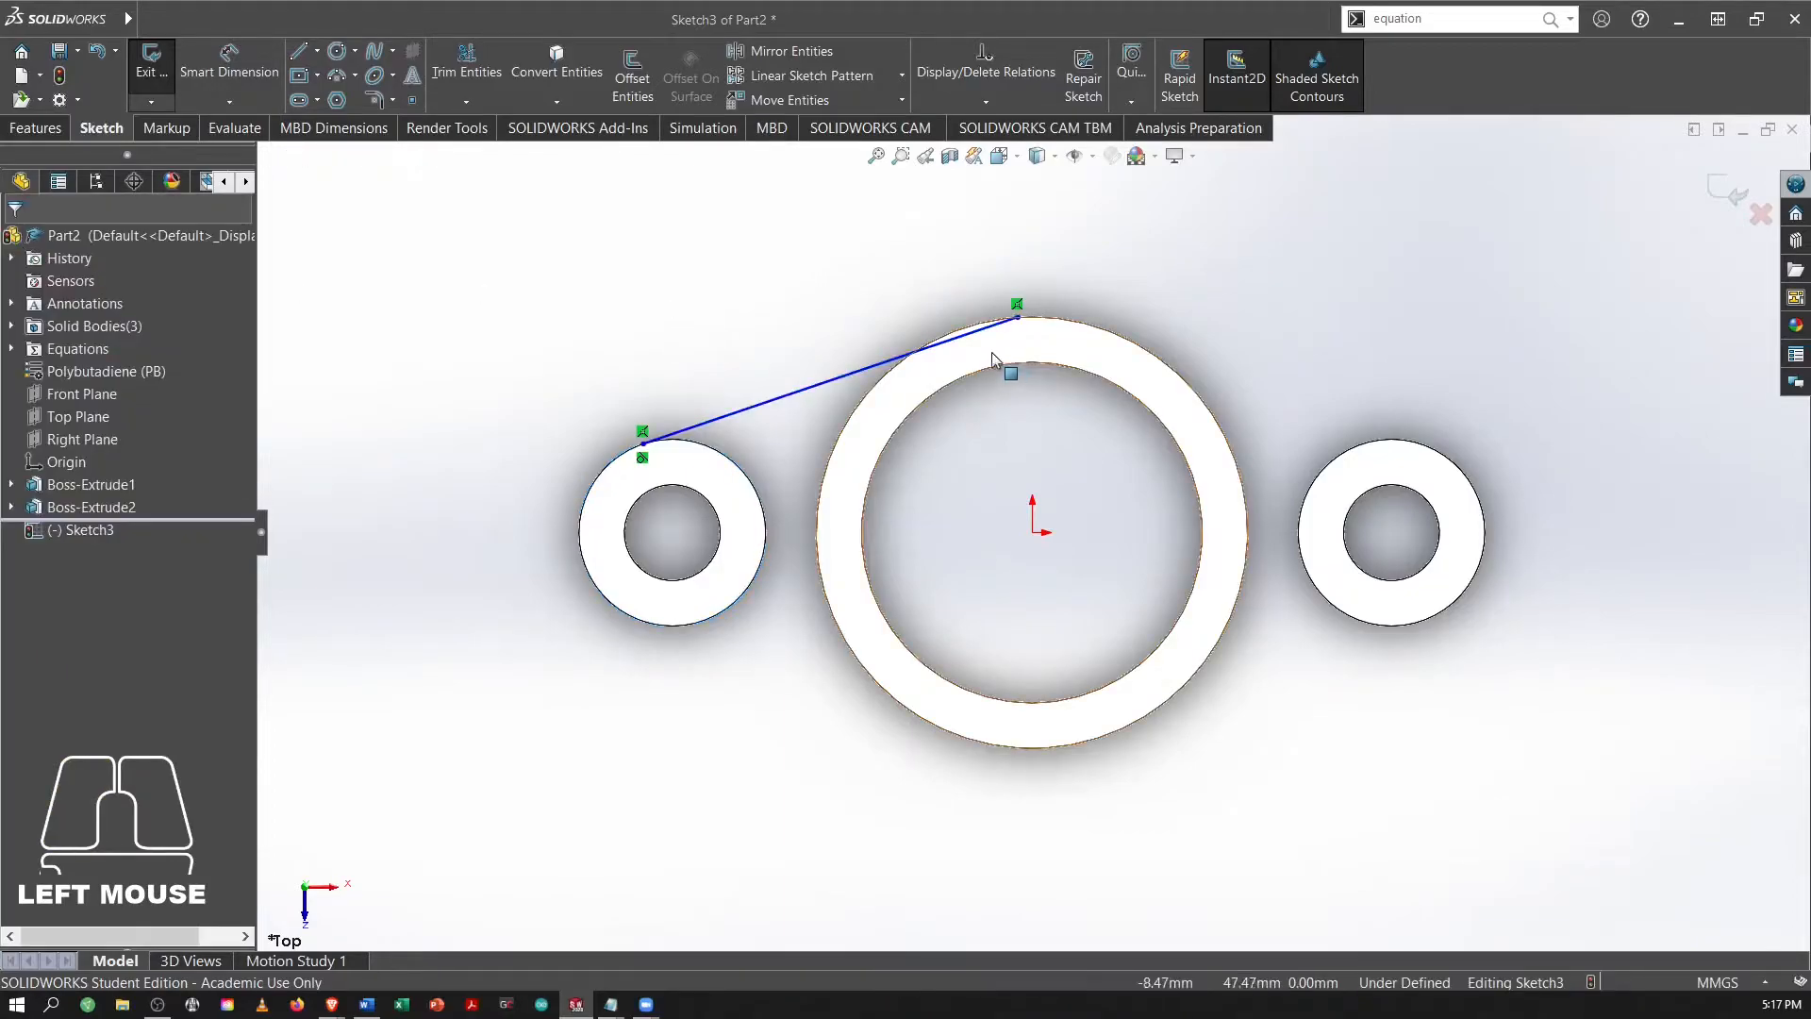
{"action": "left_click", "coordinate": [1000, 324], "text": "ctrl"}
{"action": "left_click", "coordinate": [1050, 332], "text": "ctrl"}
{"action": "left_click", "coordinate": [23, 575]}
{"action": "left_click", "coordinate": [17, 243]}
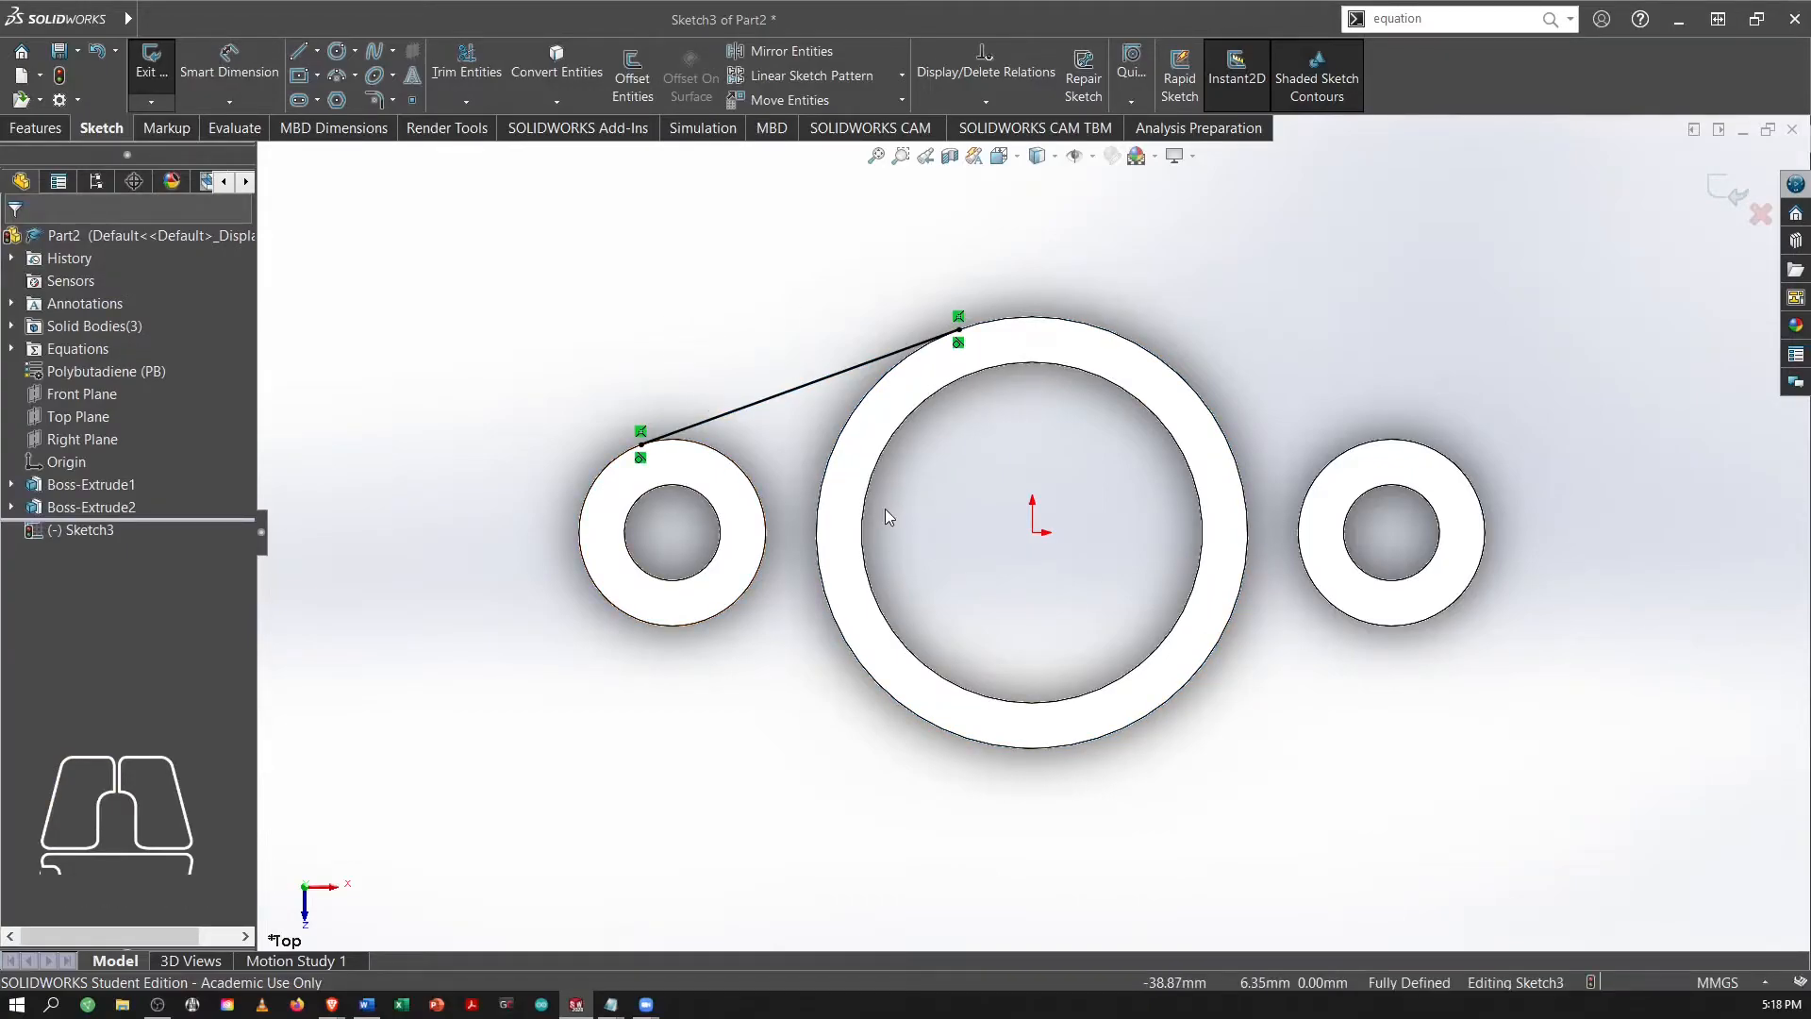
Draw a second line from the lower outer edge of the left boss to the lower outer edge of the central ring.
{"action": "left_click", "coordinate": [299, 53]}
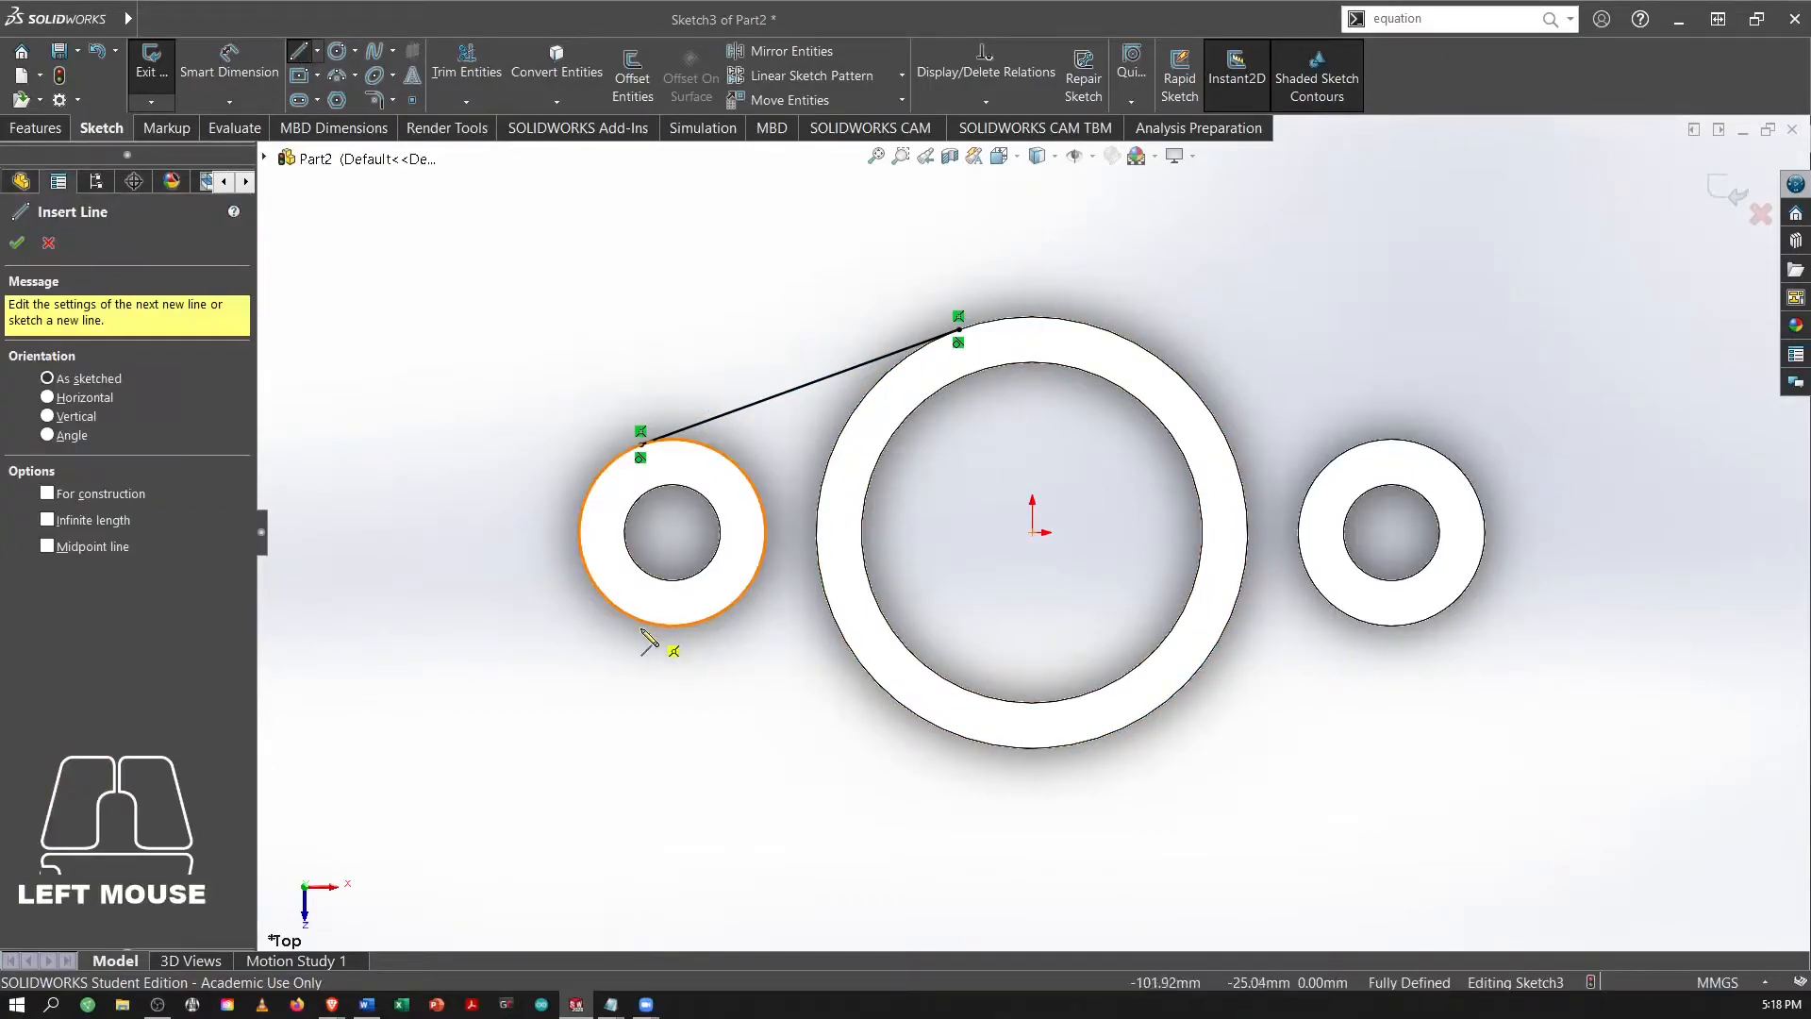
{"action": "left_click", "coordinate": [640, 621]}
{"action": "left_click", "coordinate": [959, 733]}
{"action": "key", "text": "Escape"}
{"action": "left_click", "coordinate": [736, 291]}
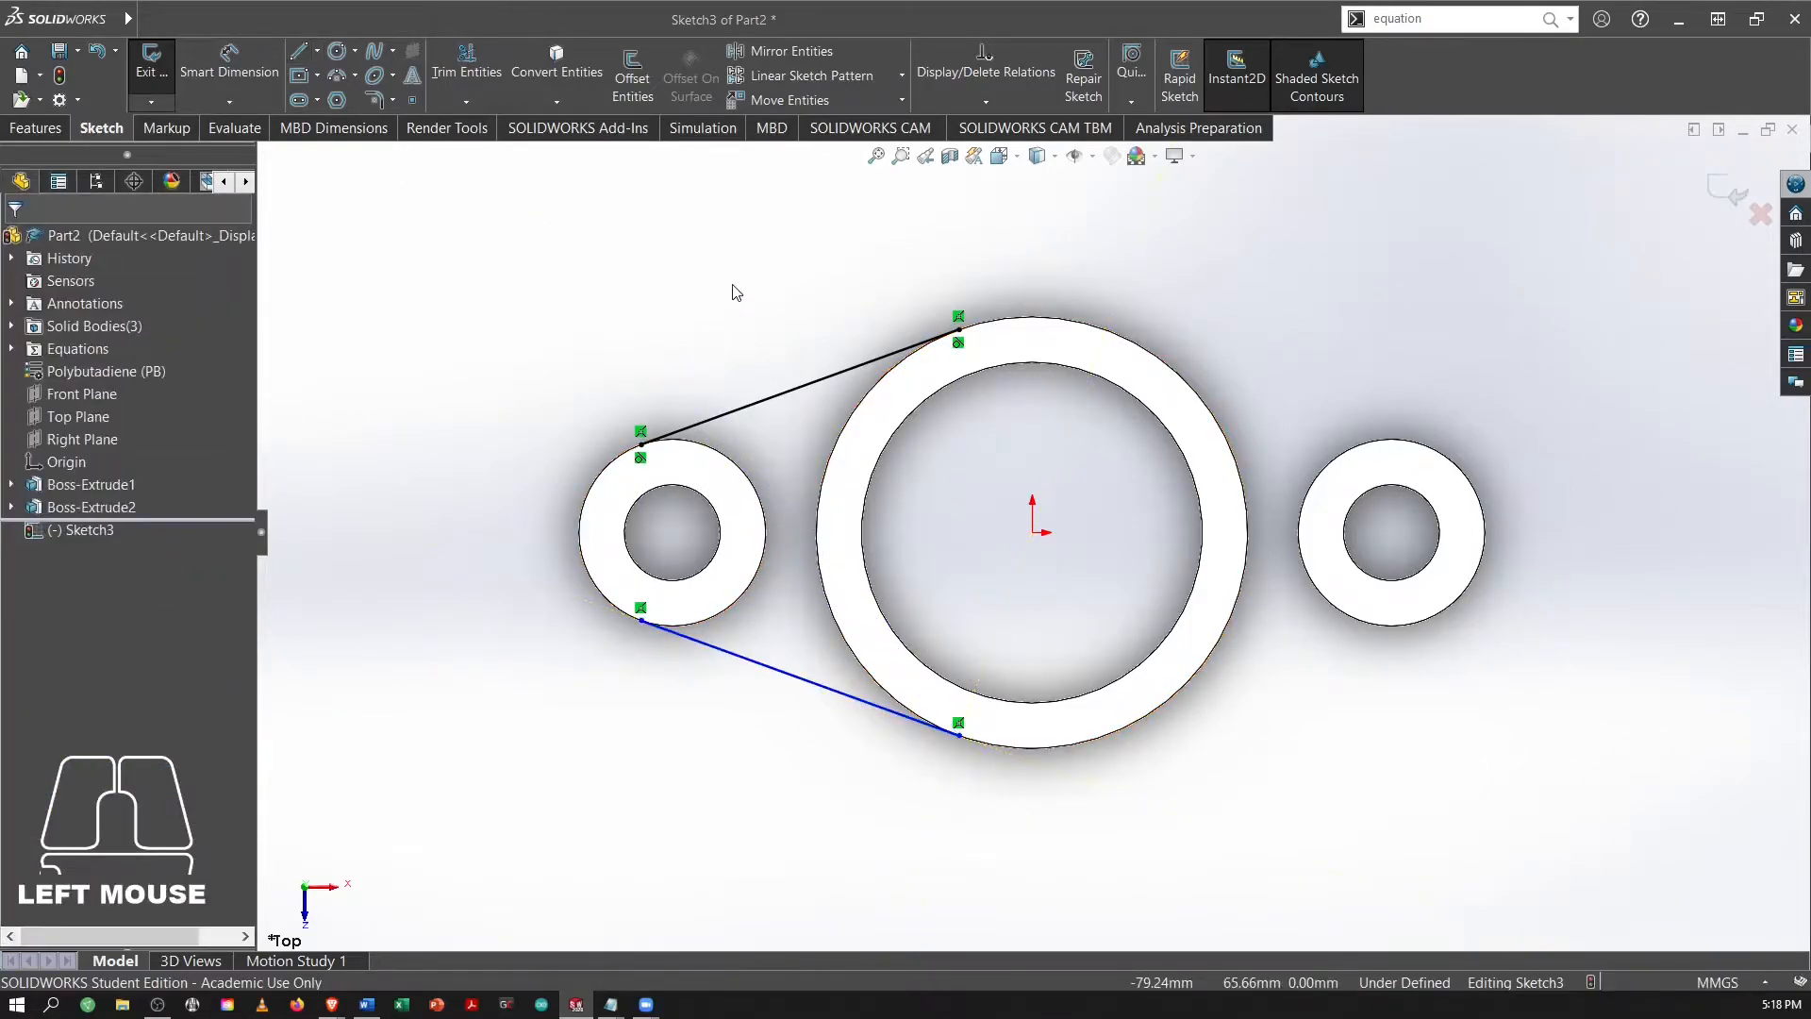
Make the lower line tangent to the outer edges of both the left boss and the central ring.
{"action": "left_click", "coordinate": [994, 744]}
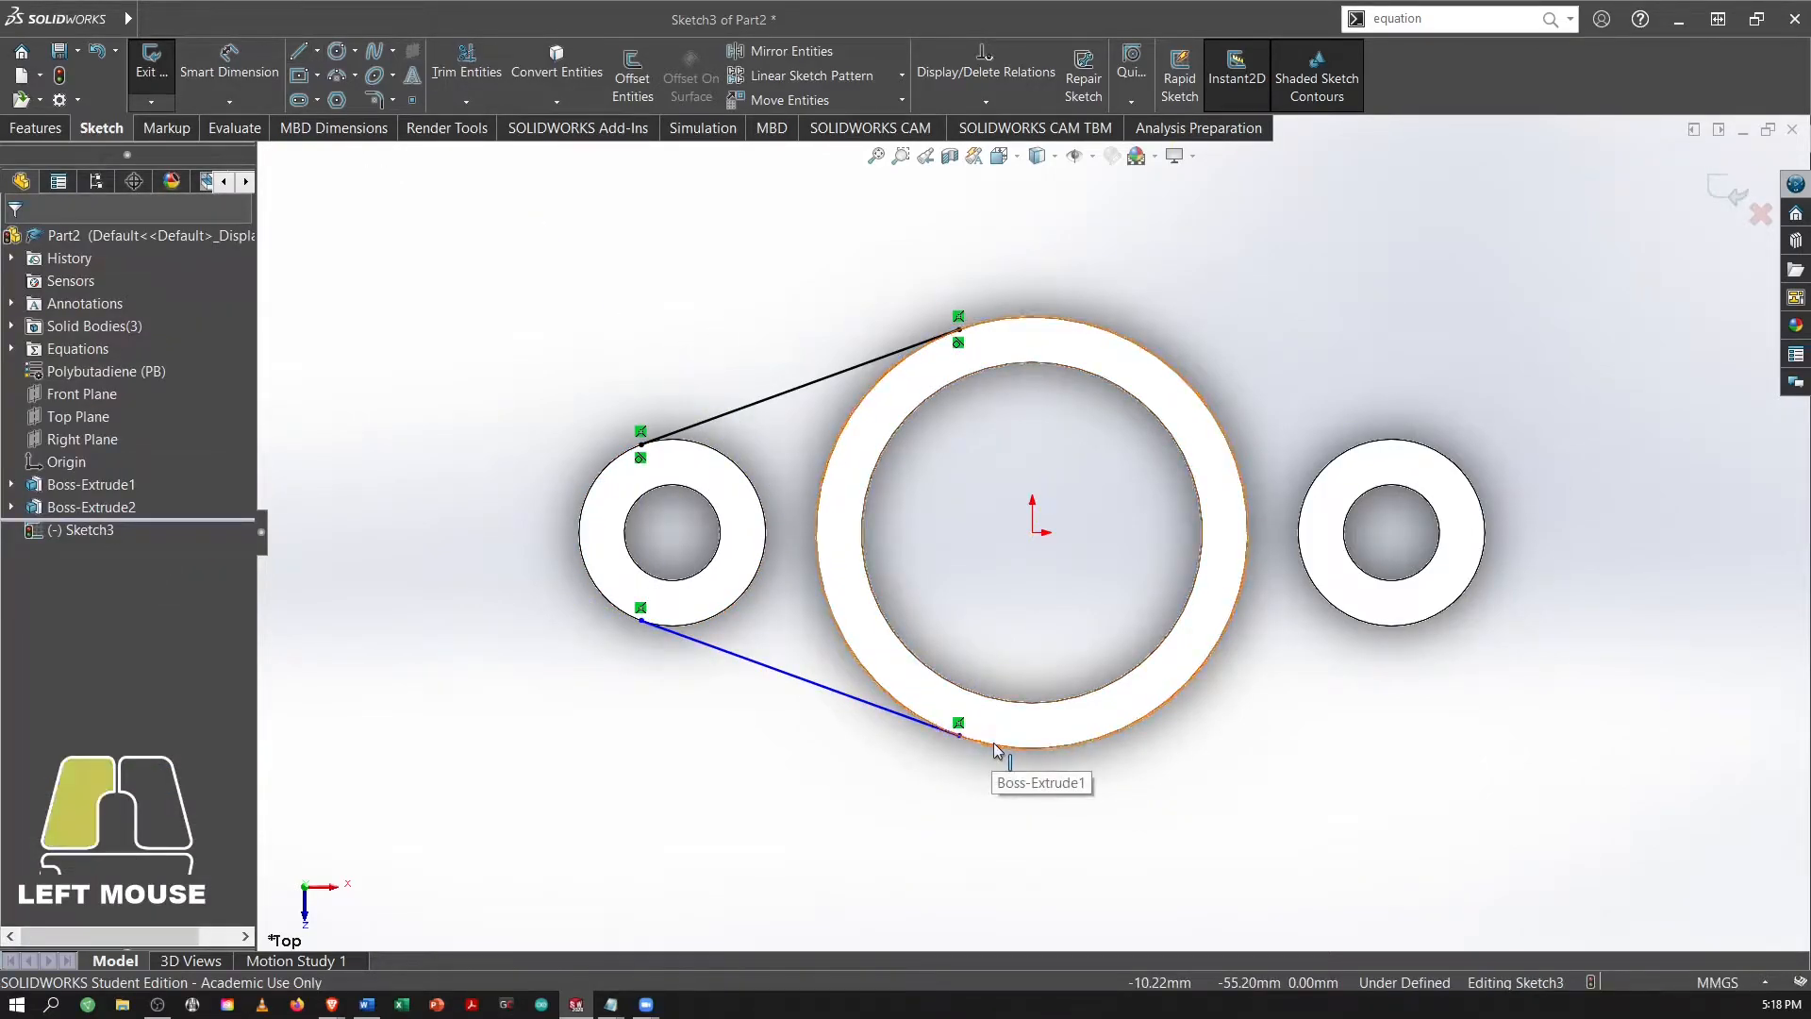
{"action": "left_click", "coordinate": [688, 638]}
{"action": "left_click", "coordinate": [709, 625], "text": "ctrl"}
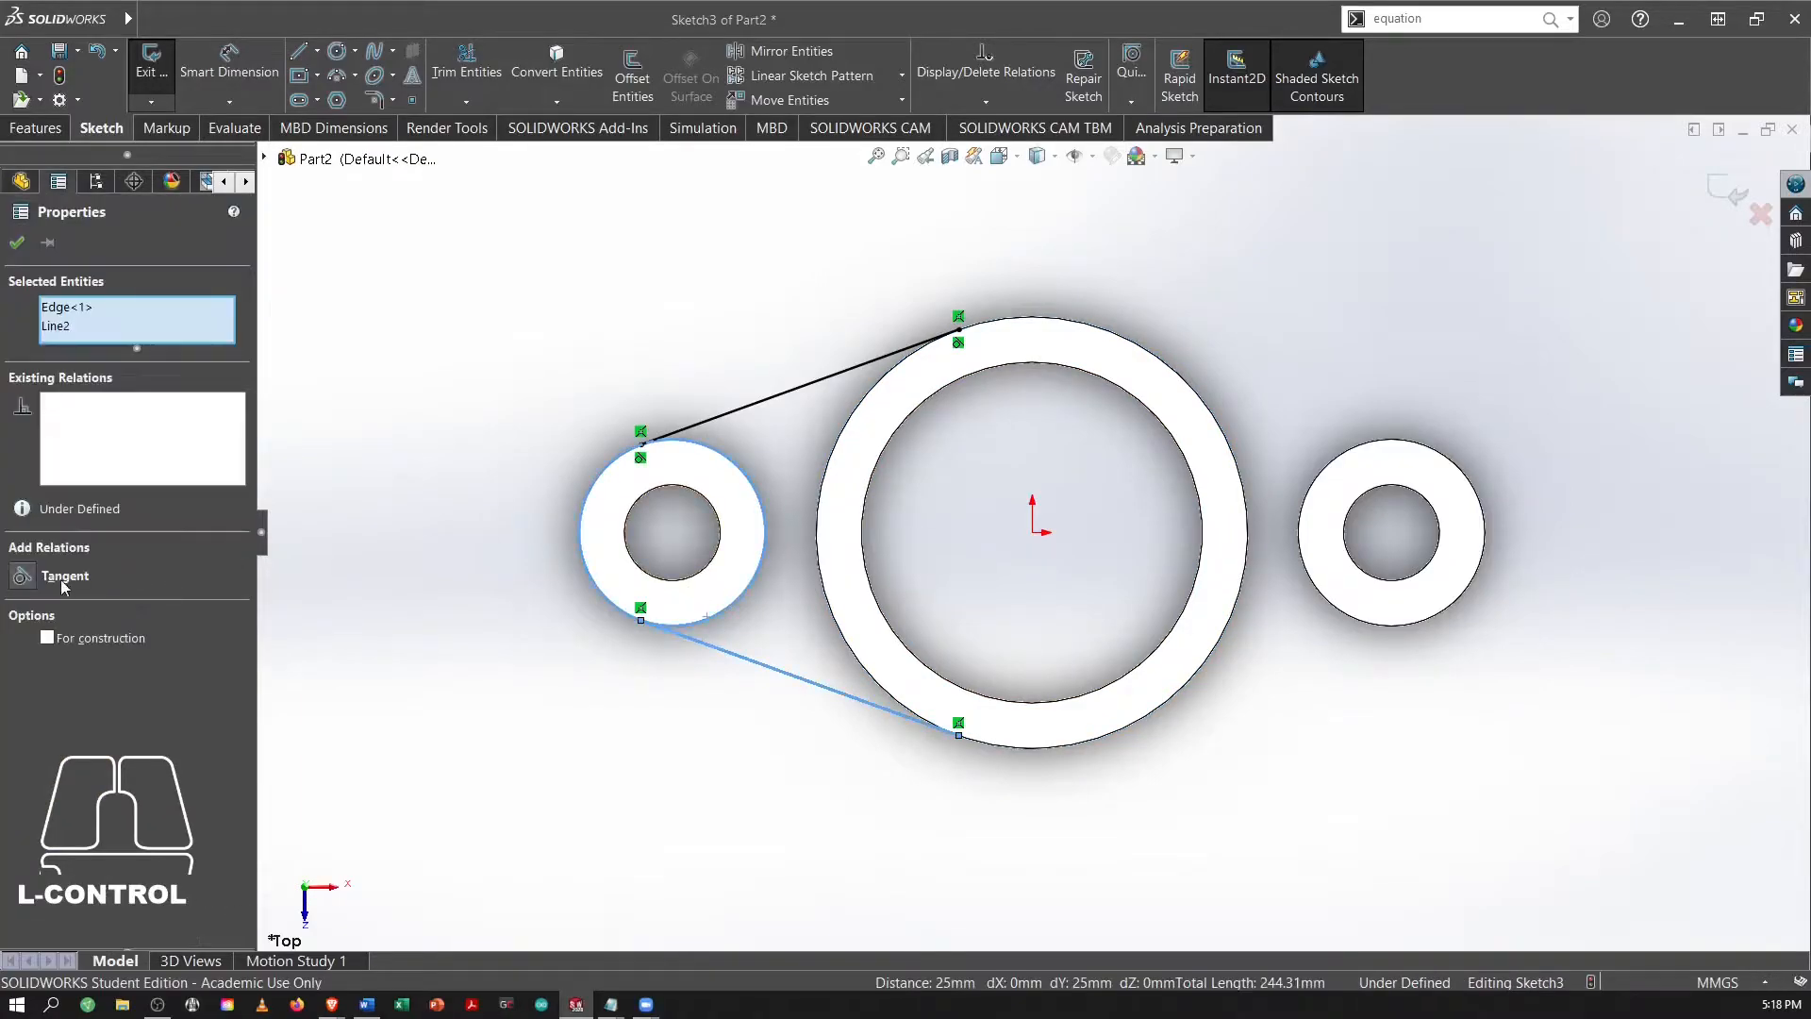
{"action": "left_click", "coordinate": [55, 578]}
{"action": "left_click", "coordinate": [9, 241]}
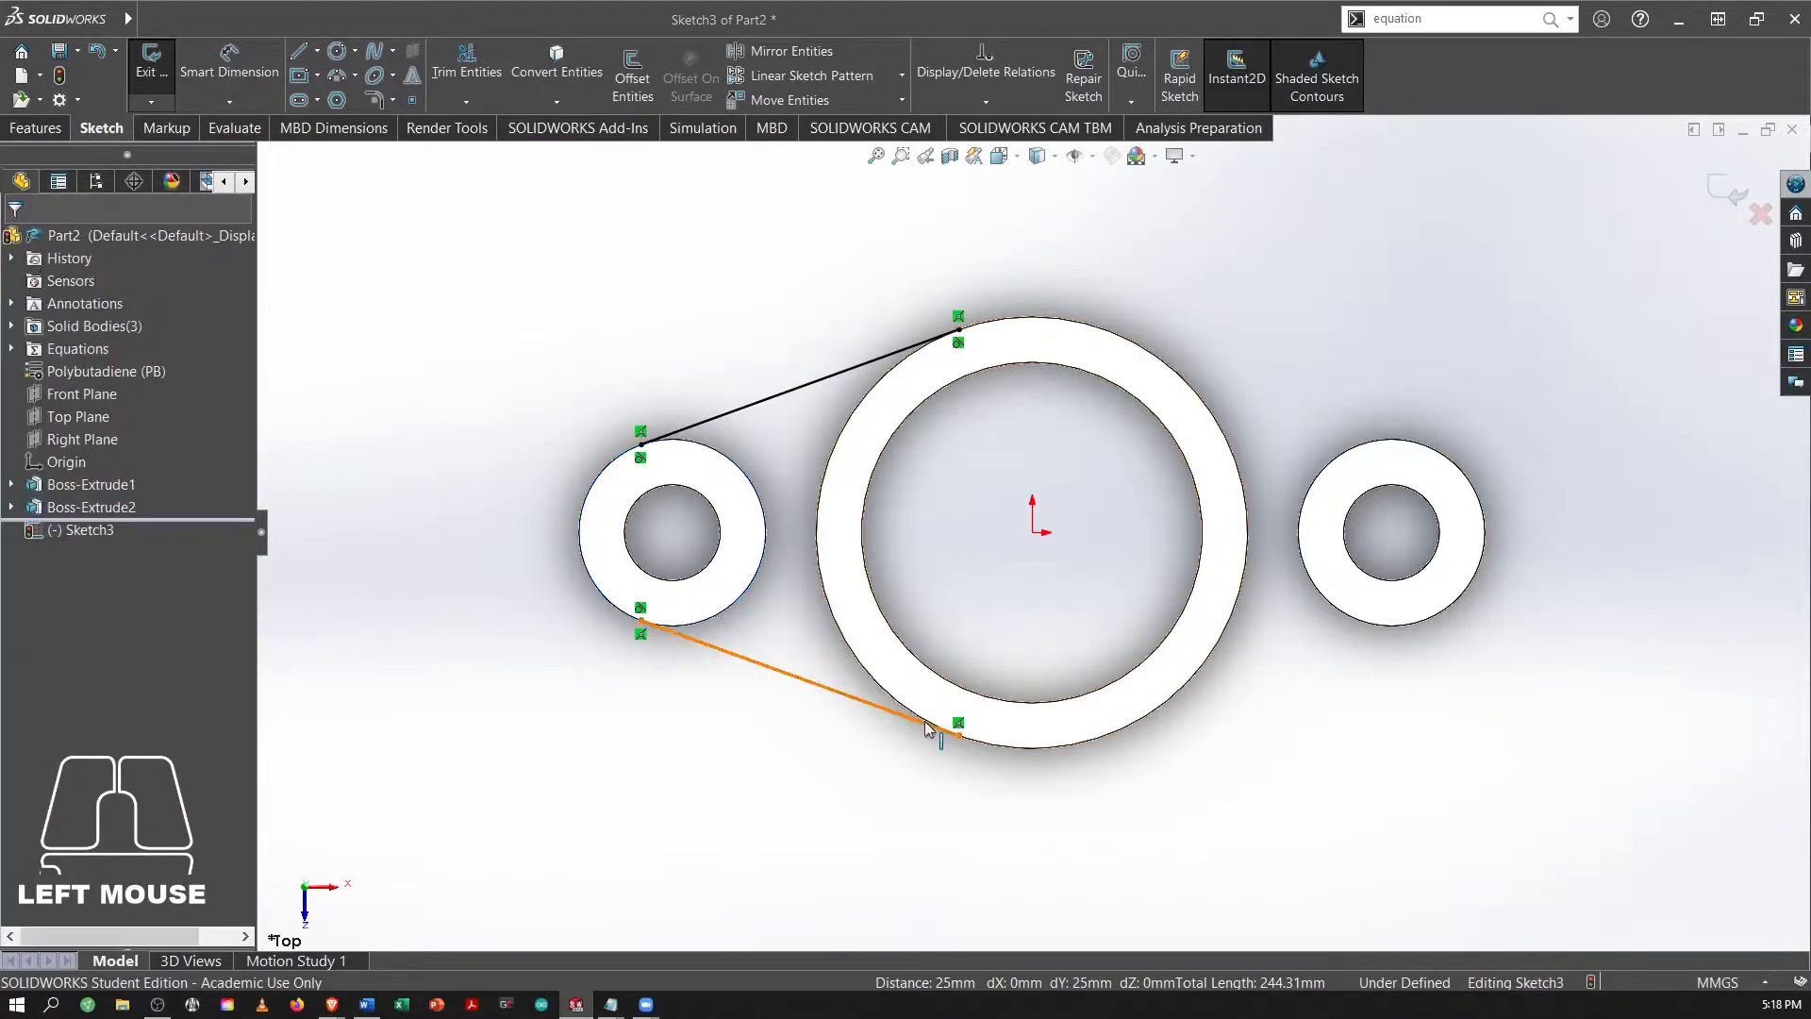
{"action": "left_click", "coordinate": [1000, 748]}
{"action": "left_click", "coordinate": [1000, 748], "text": "ctrl"}
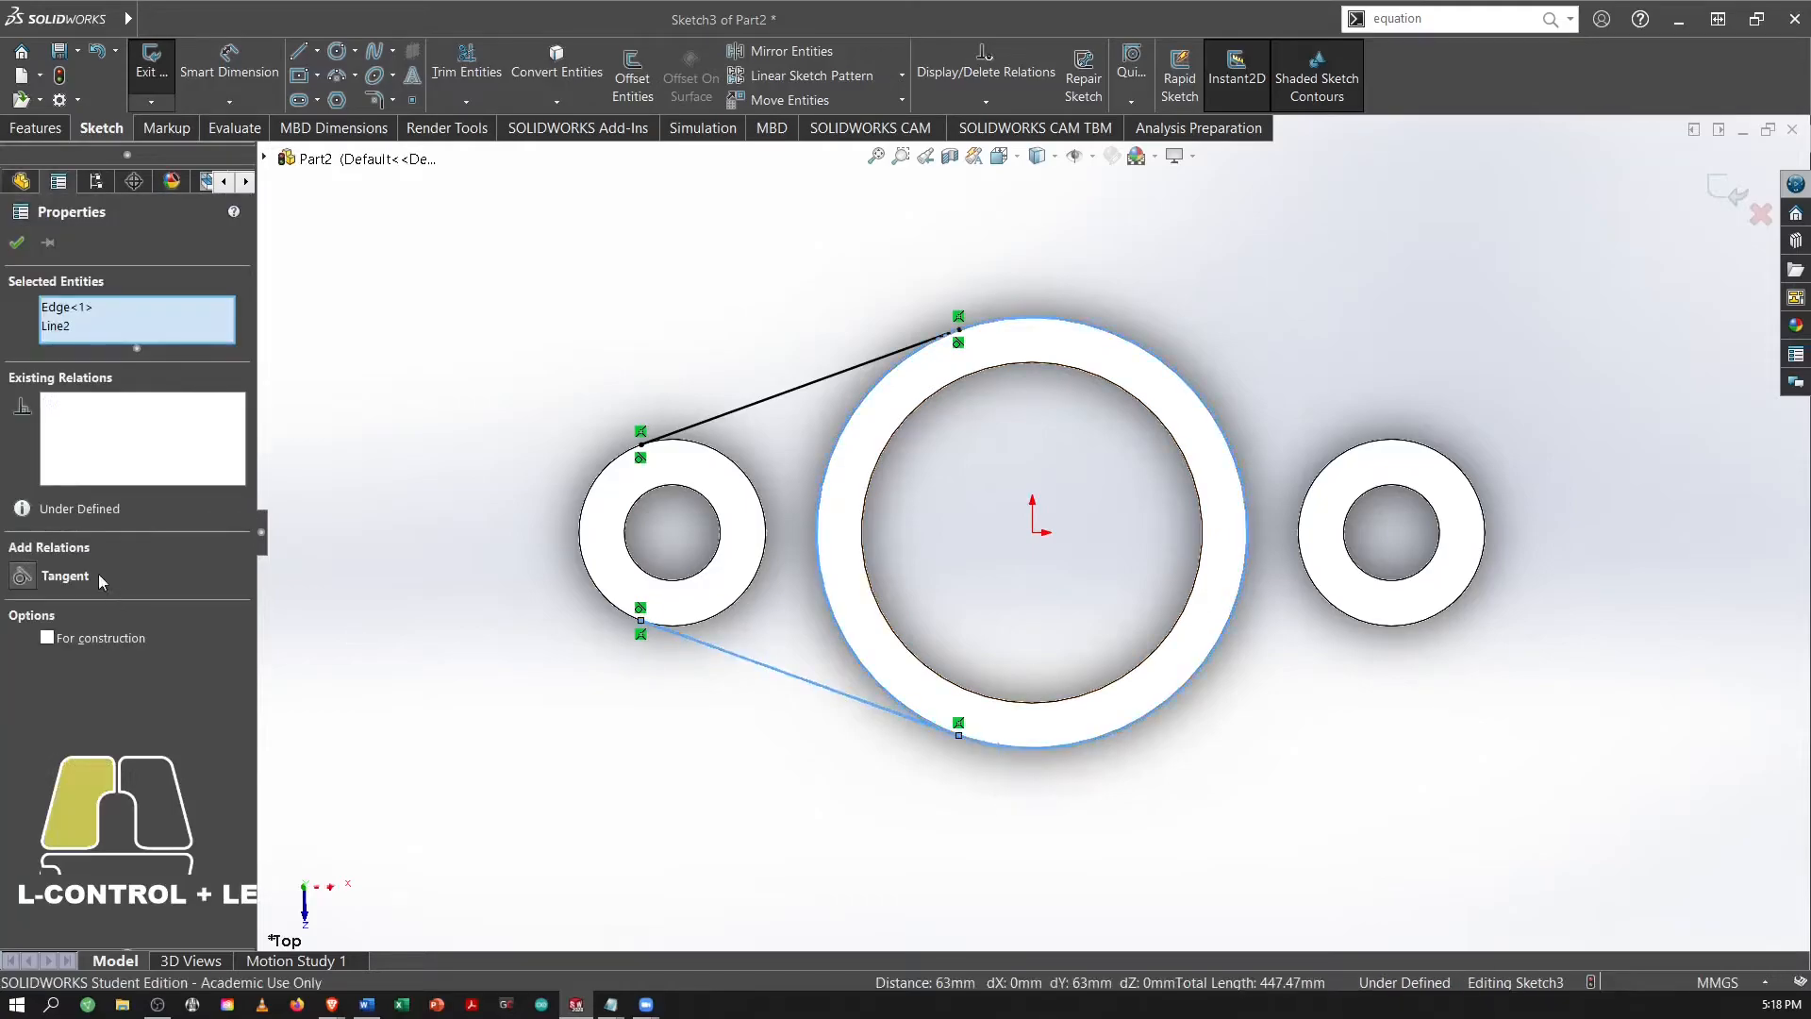
{"action": "left_click", "coordinate": [28, 576]}
{"action": "left_click", "coordinate": [17, 241]}
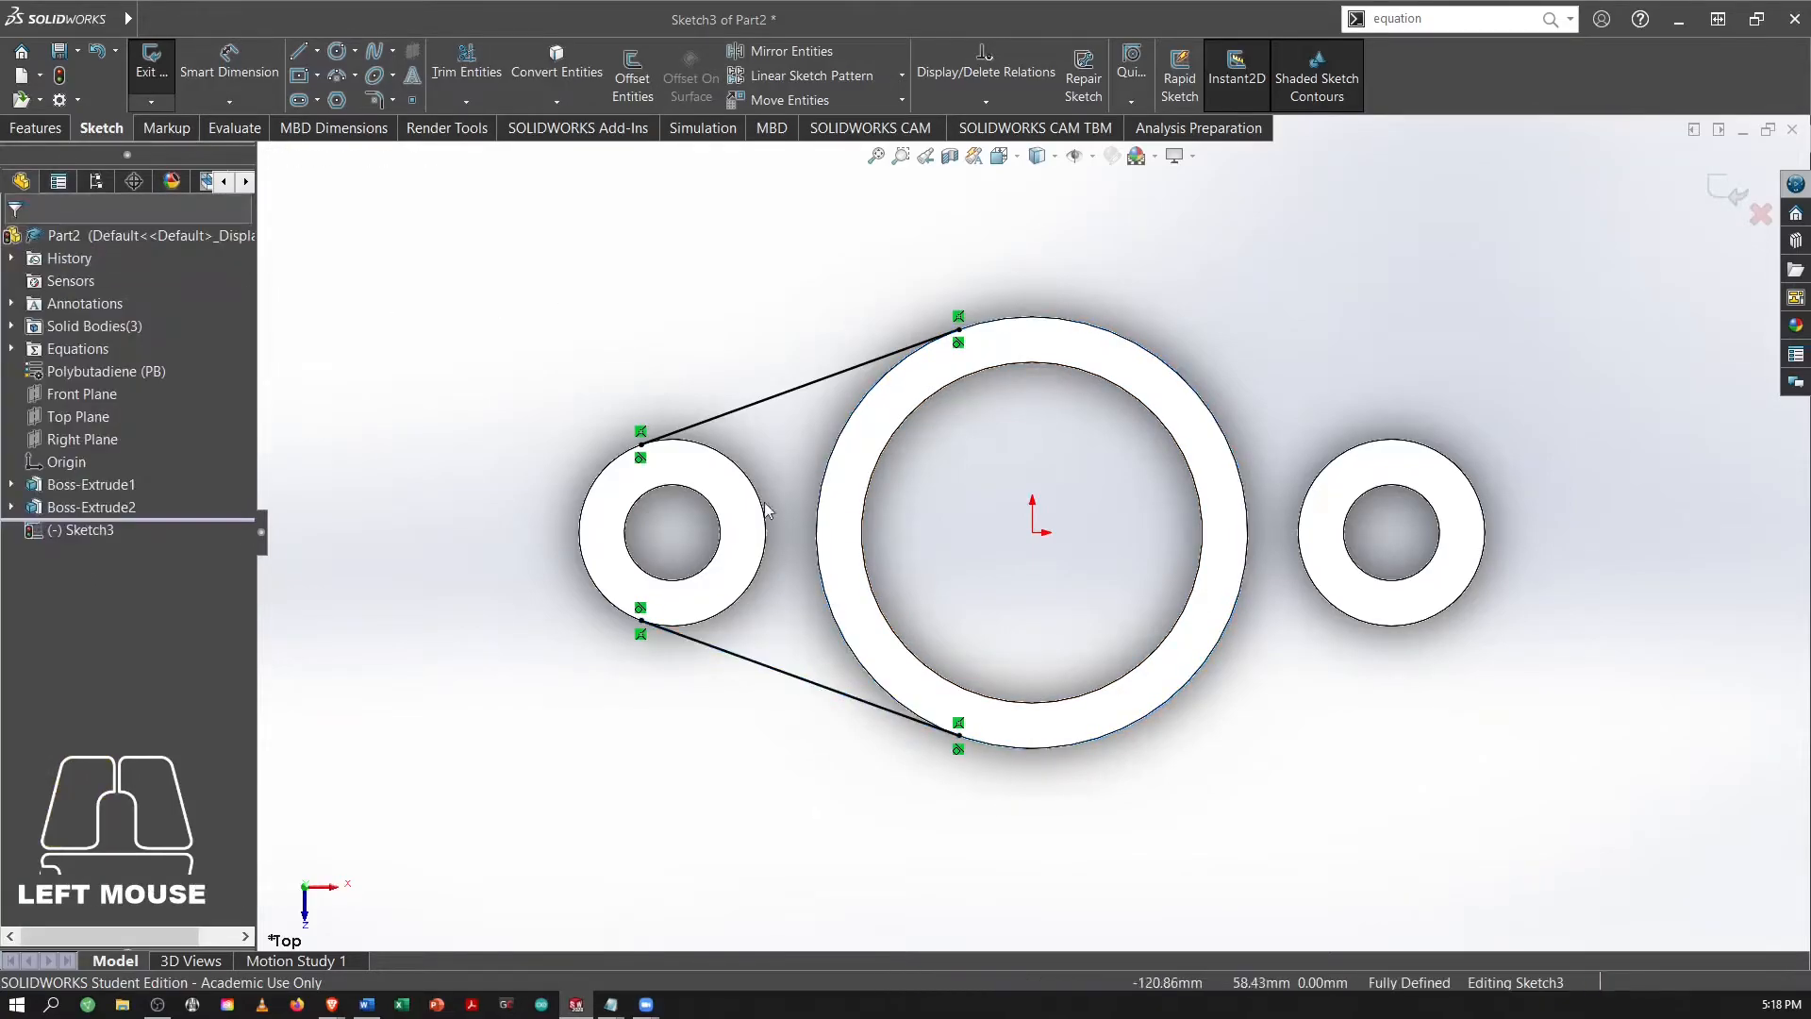
{"action": "left_click", "coordinate": [694, 248]}
Draw a vertical centerline through the origin in the web sketch, extending beyond the central ring at both ends.
{"action": "left_click", "coordinate": [318, 50]}
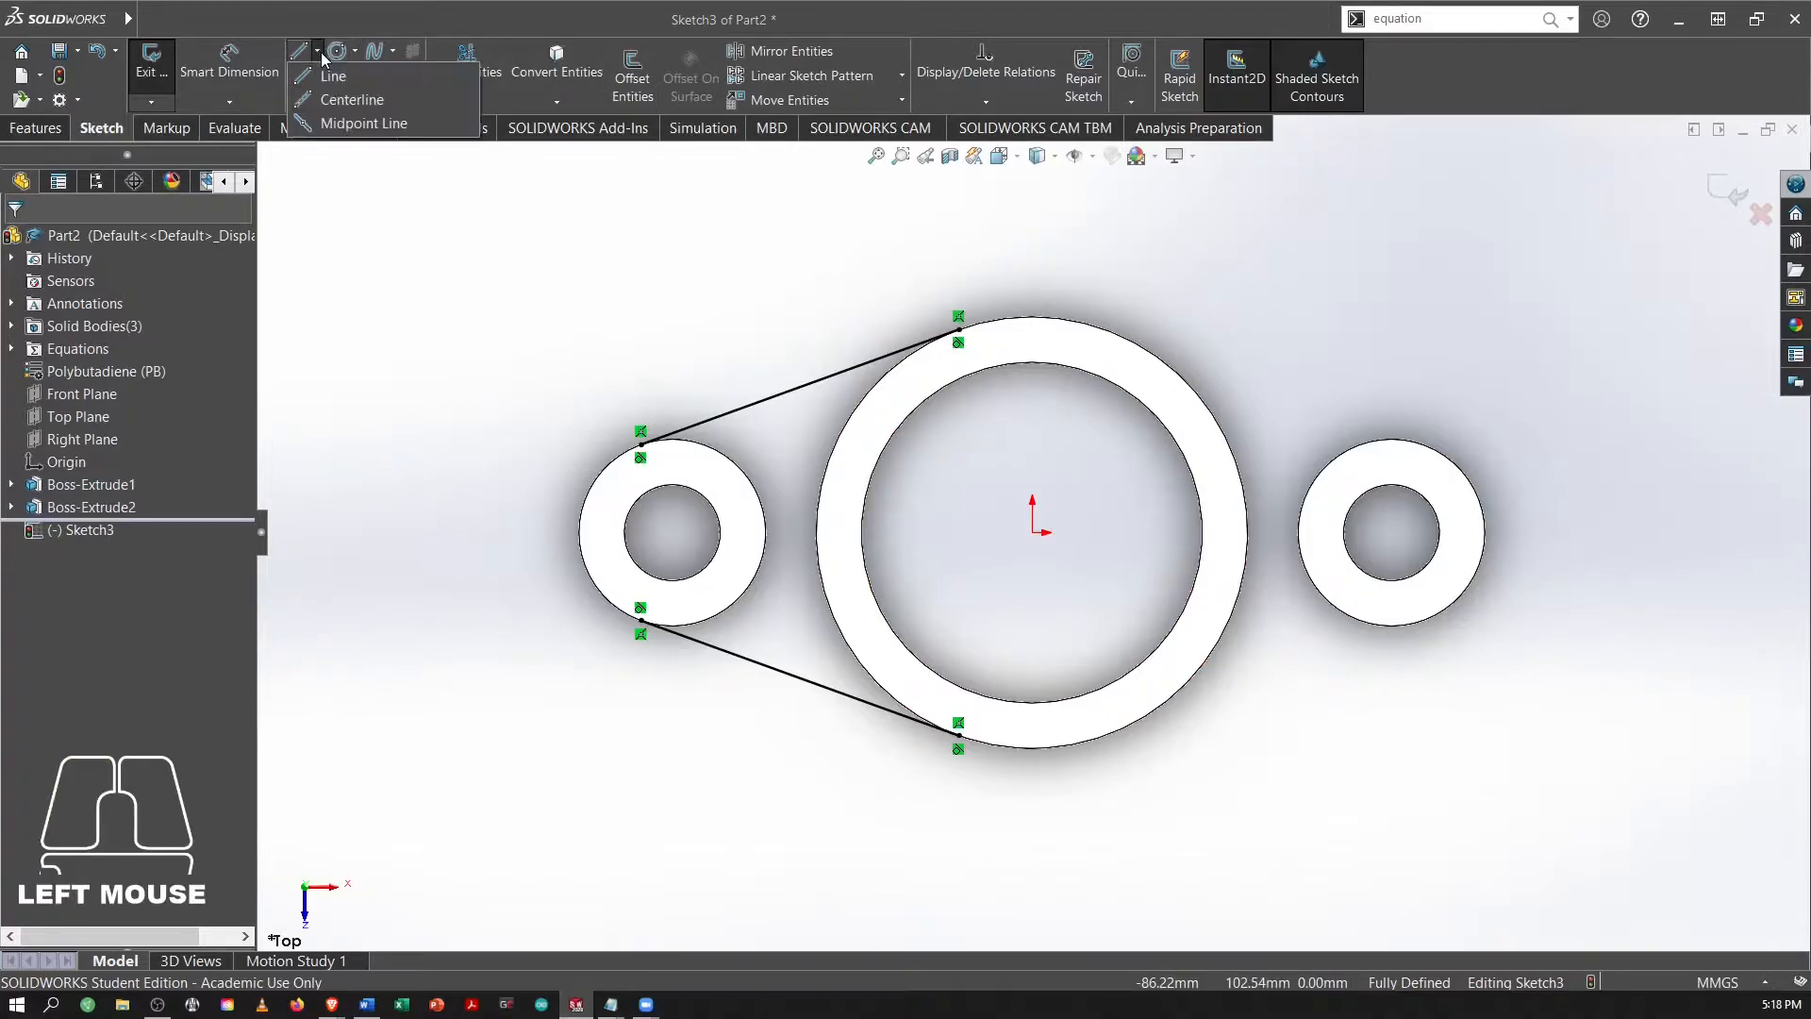
{"action": "left_click", "coordinate": [349, 100]}
{"action": "left_click", "coordinate": [1032, 216]}
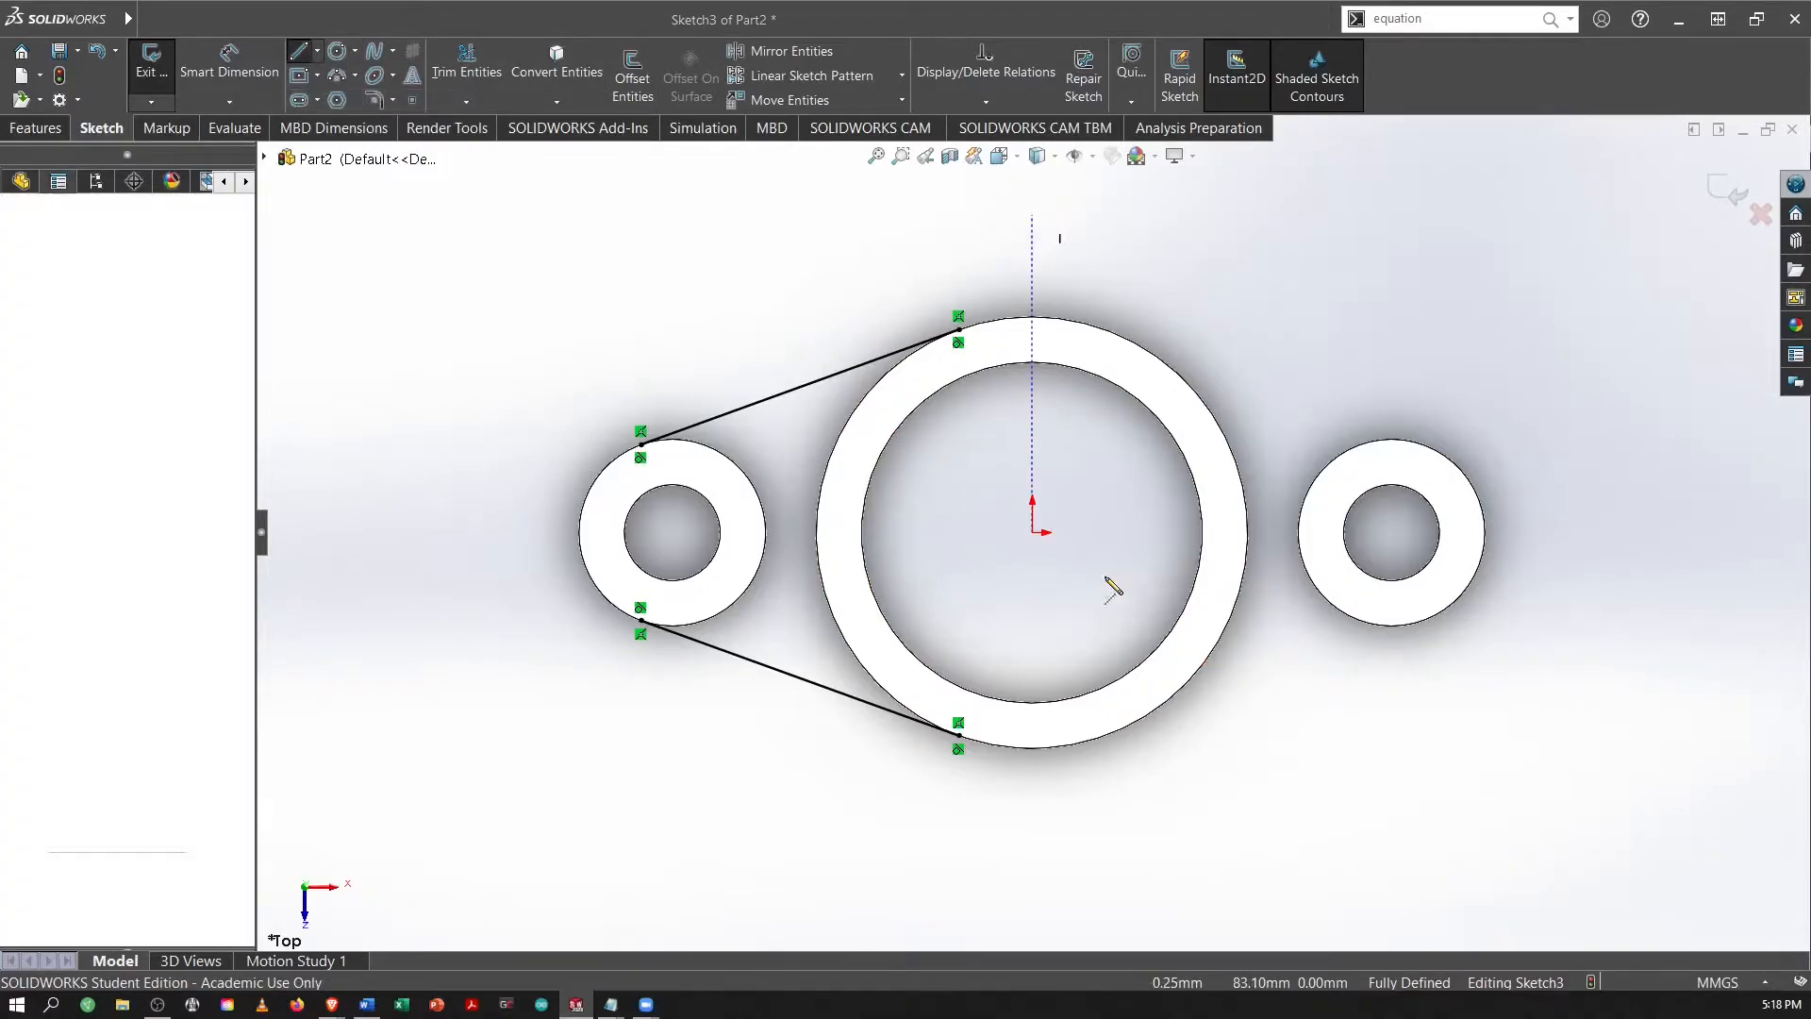
{"action": "left_click", "coordinate": [1032, 799]}
{"action": "key", "text": "Escape"}
{"action": "key", "text": "Escape"}
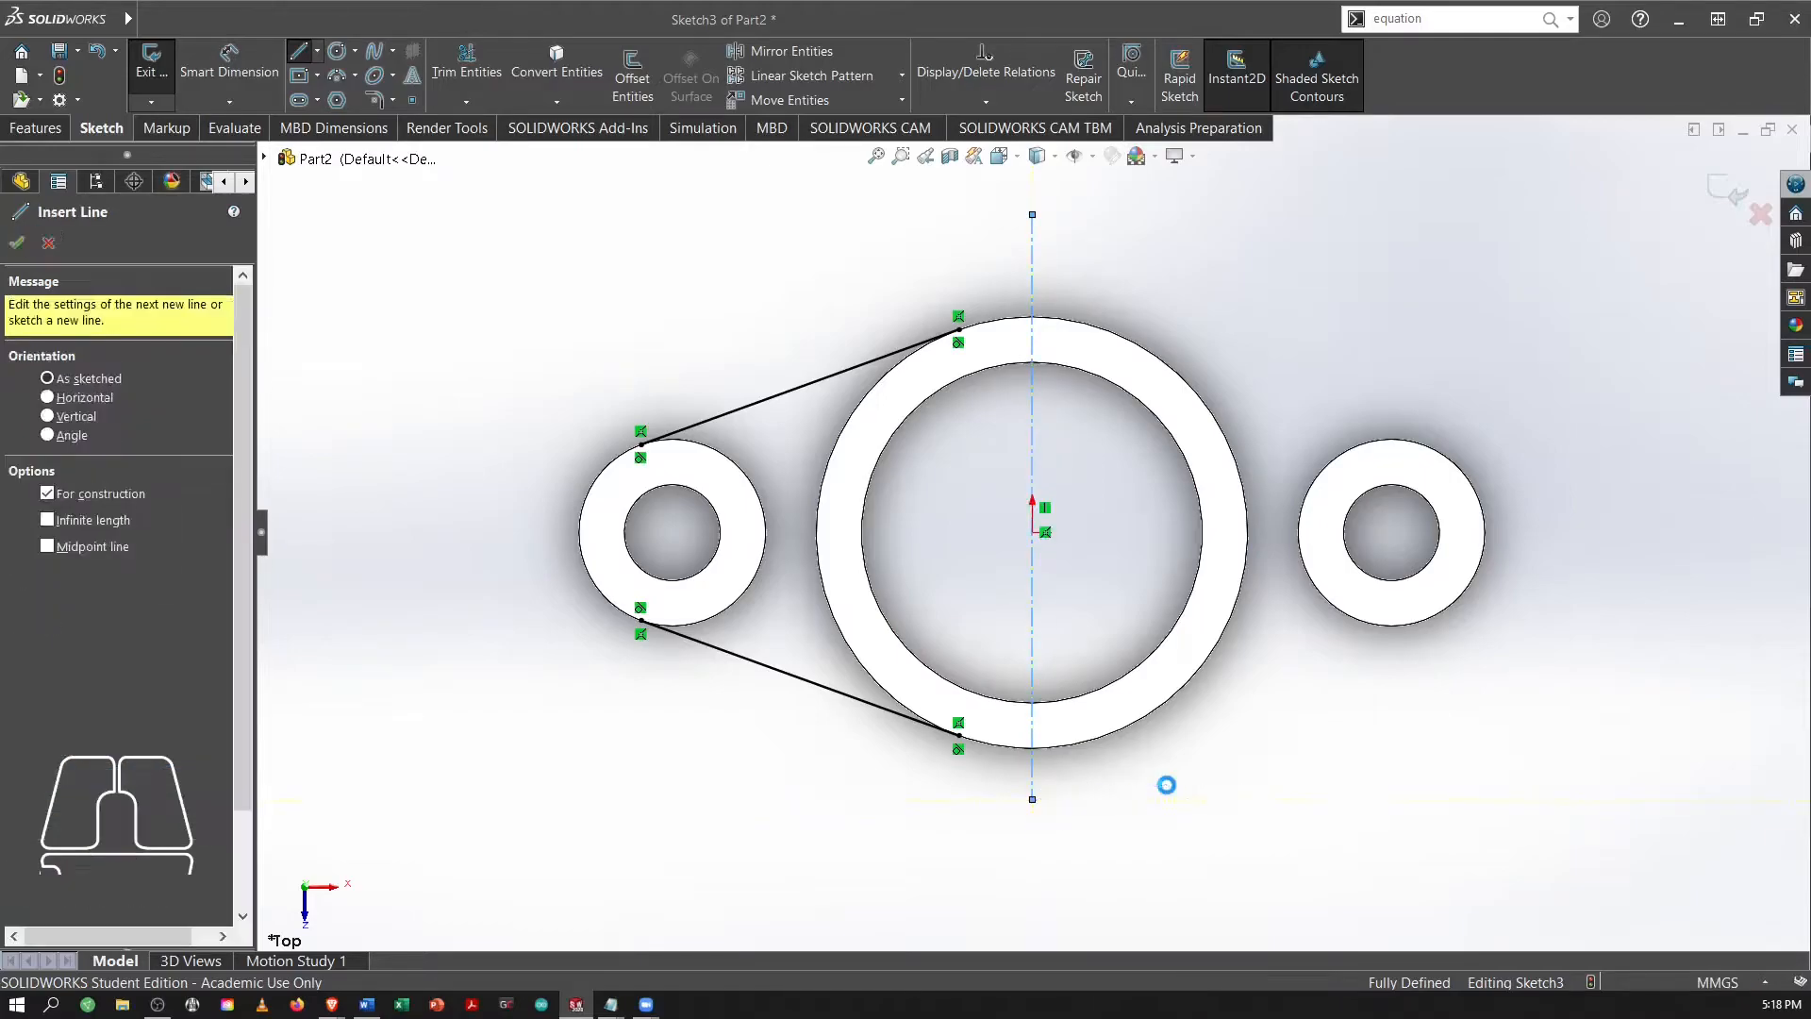
Mirror the upper and lower tangent lines about the vertical centerline to the right side of the central ring.
{"action": "left_click", "coordinate": [801, 392]}
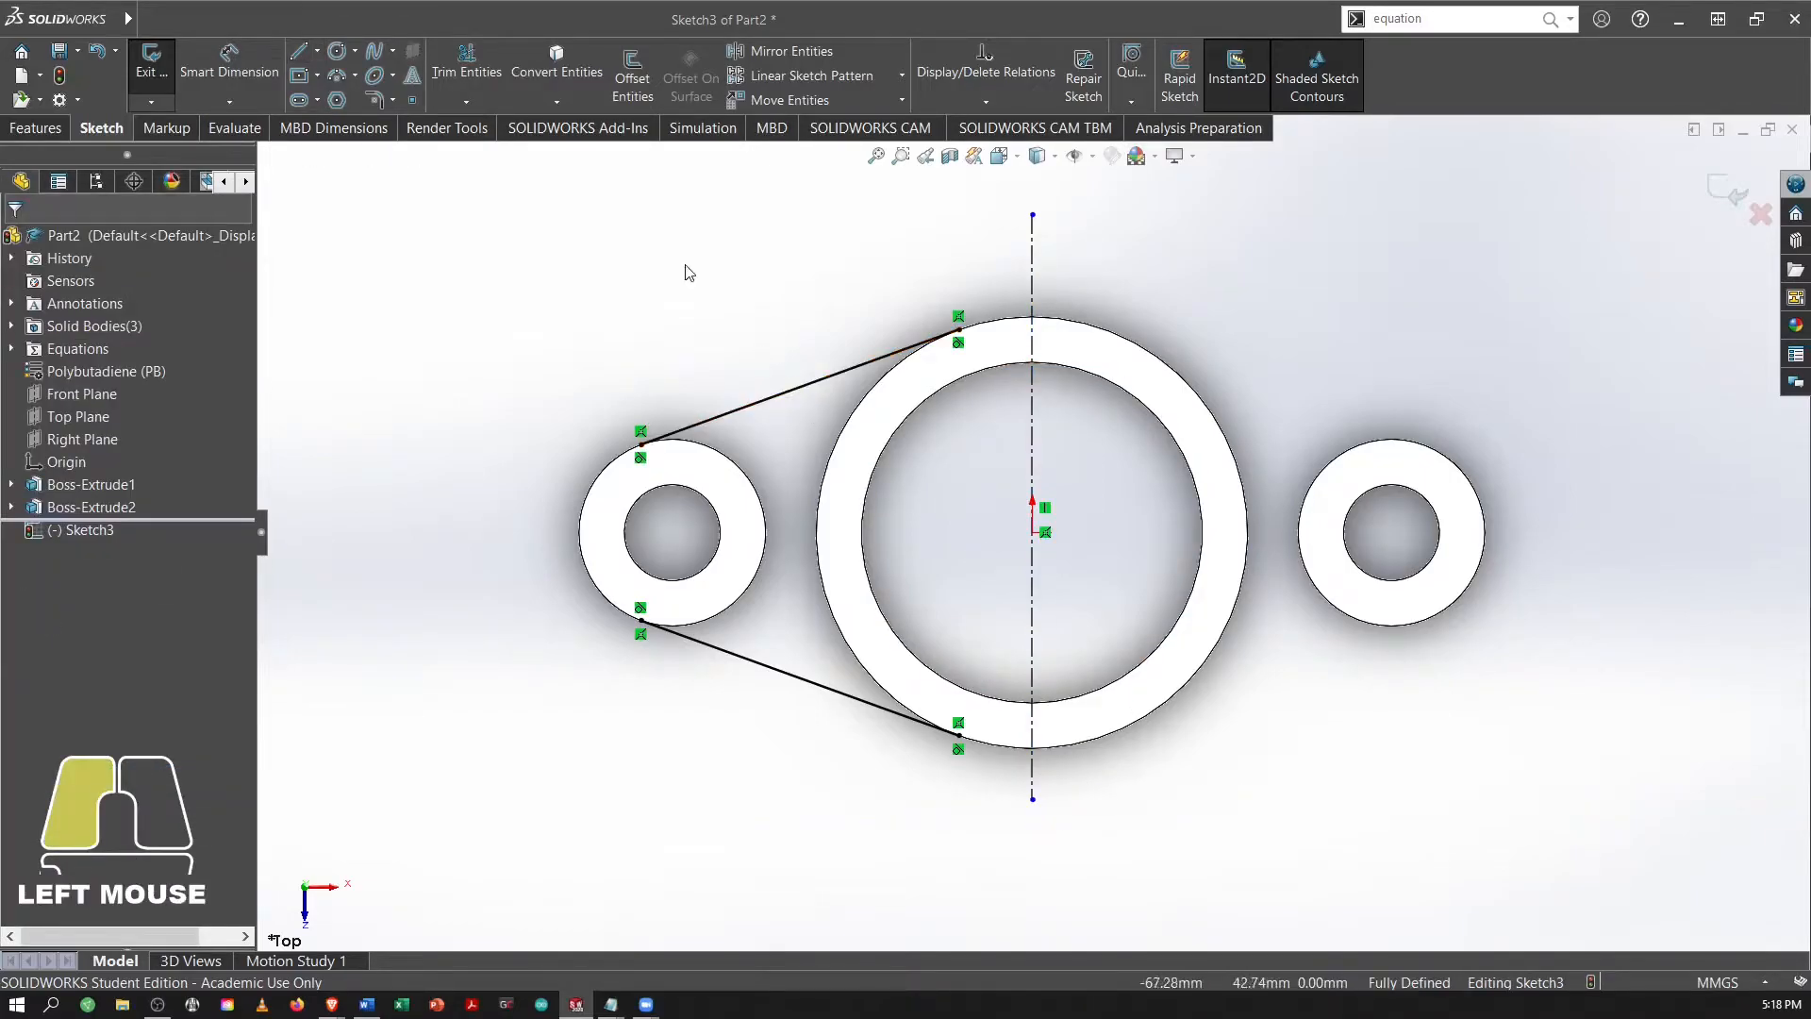
{"action": "left_click", "coordinate": [772, 53]}
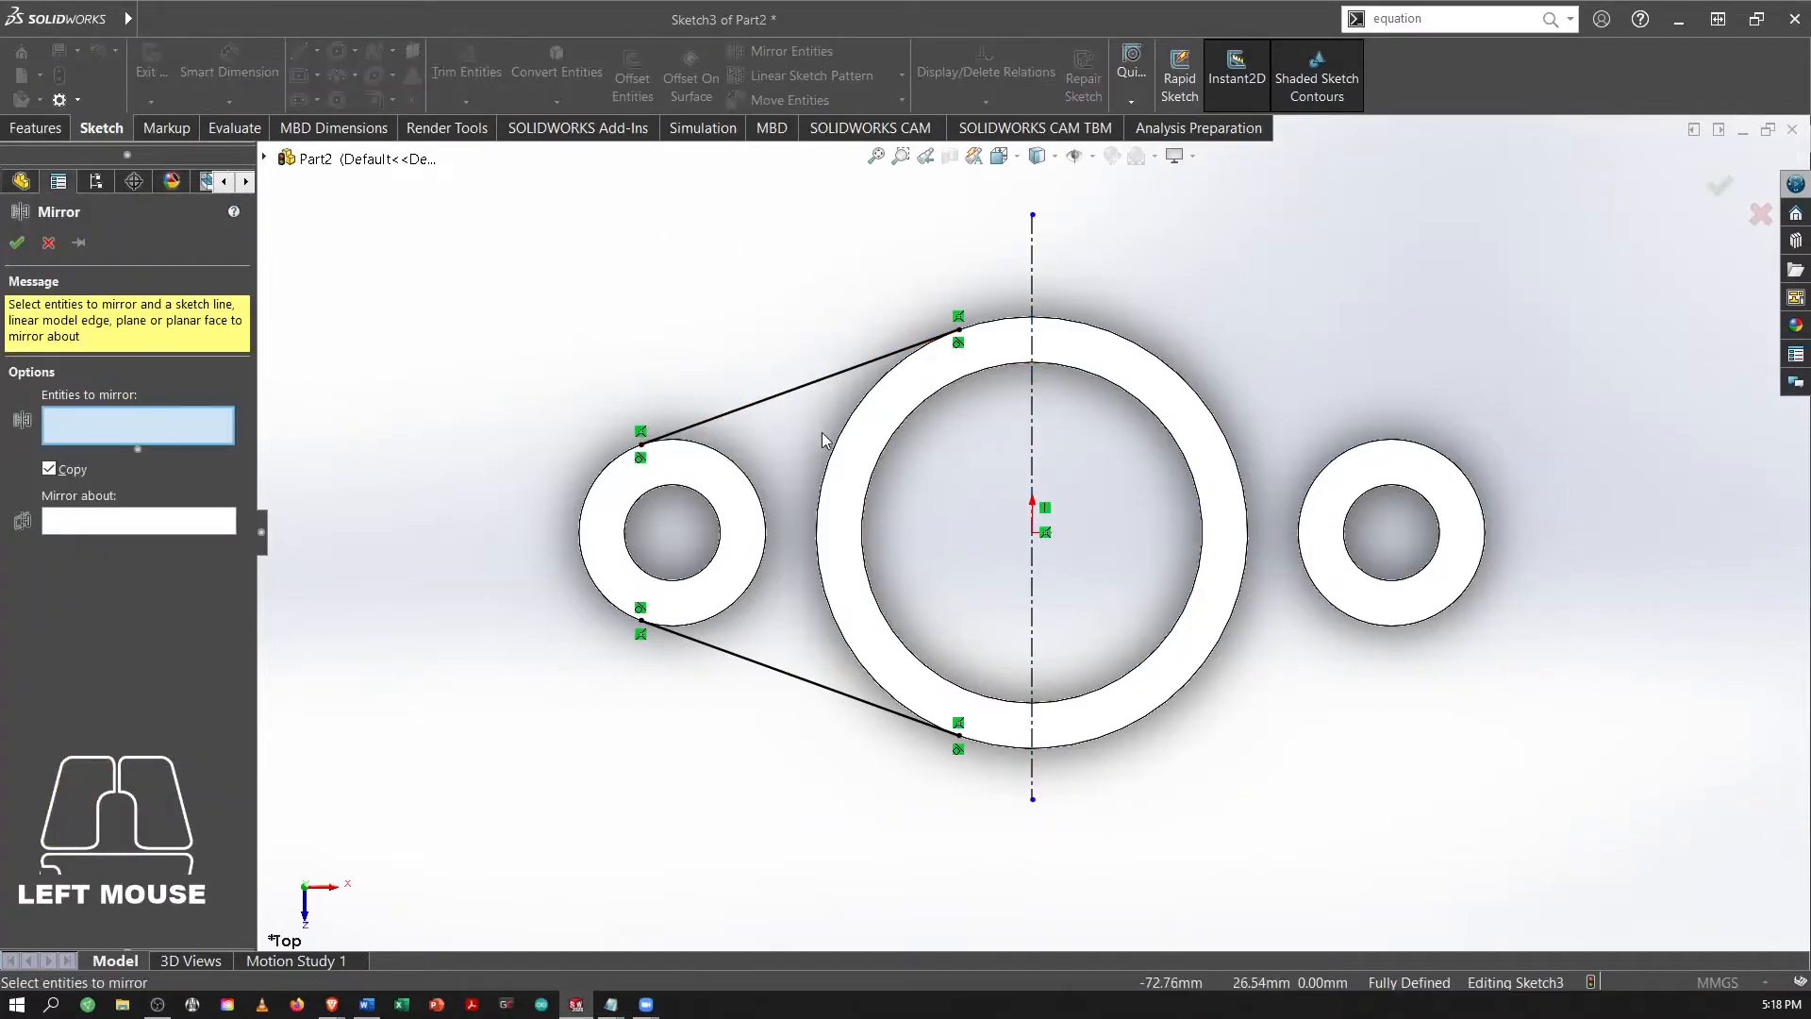
{"action": "left_click", "coordinate": [789, 395]}
{"action": "left_click", "coordinate": [807, 686]}
{"action": "left_click", "coordinate": [135, 544]}
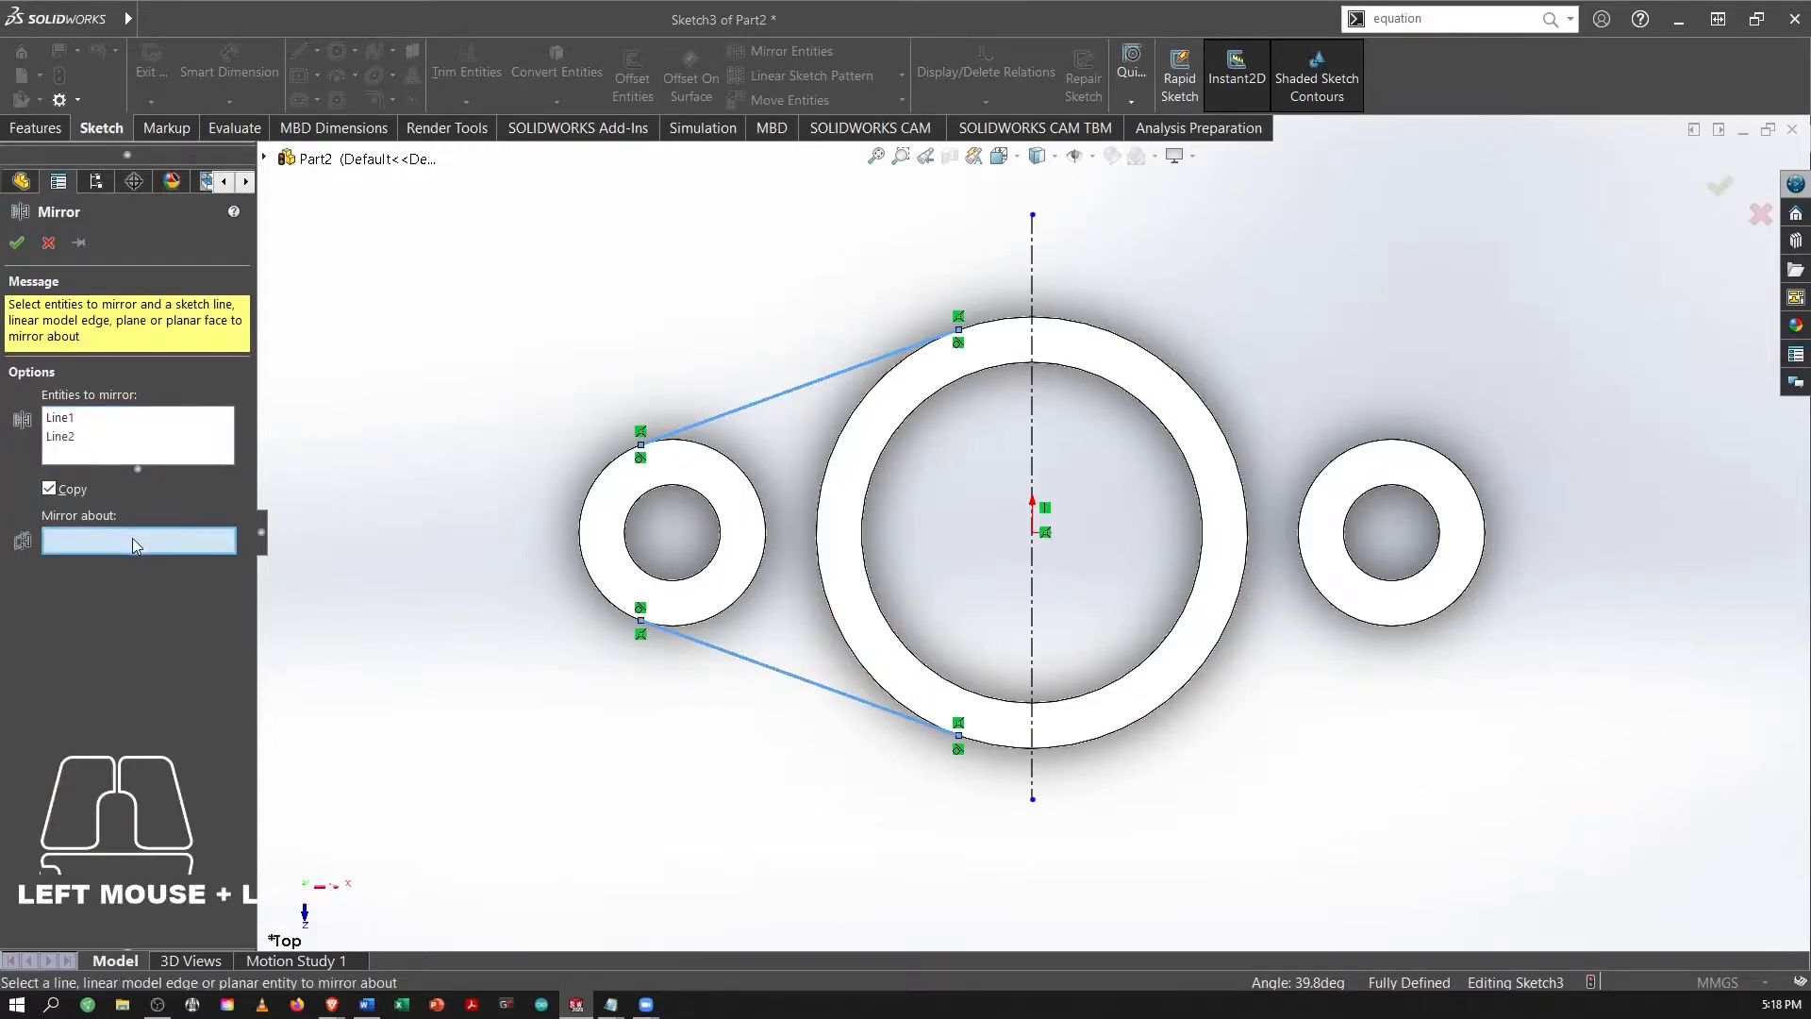
{"action": "left_click", "coordinate": [1034, 263]}
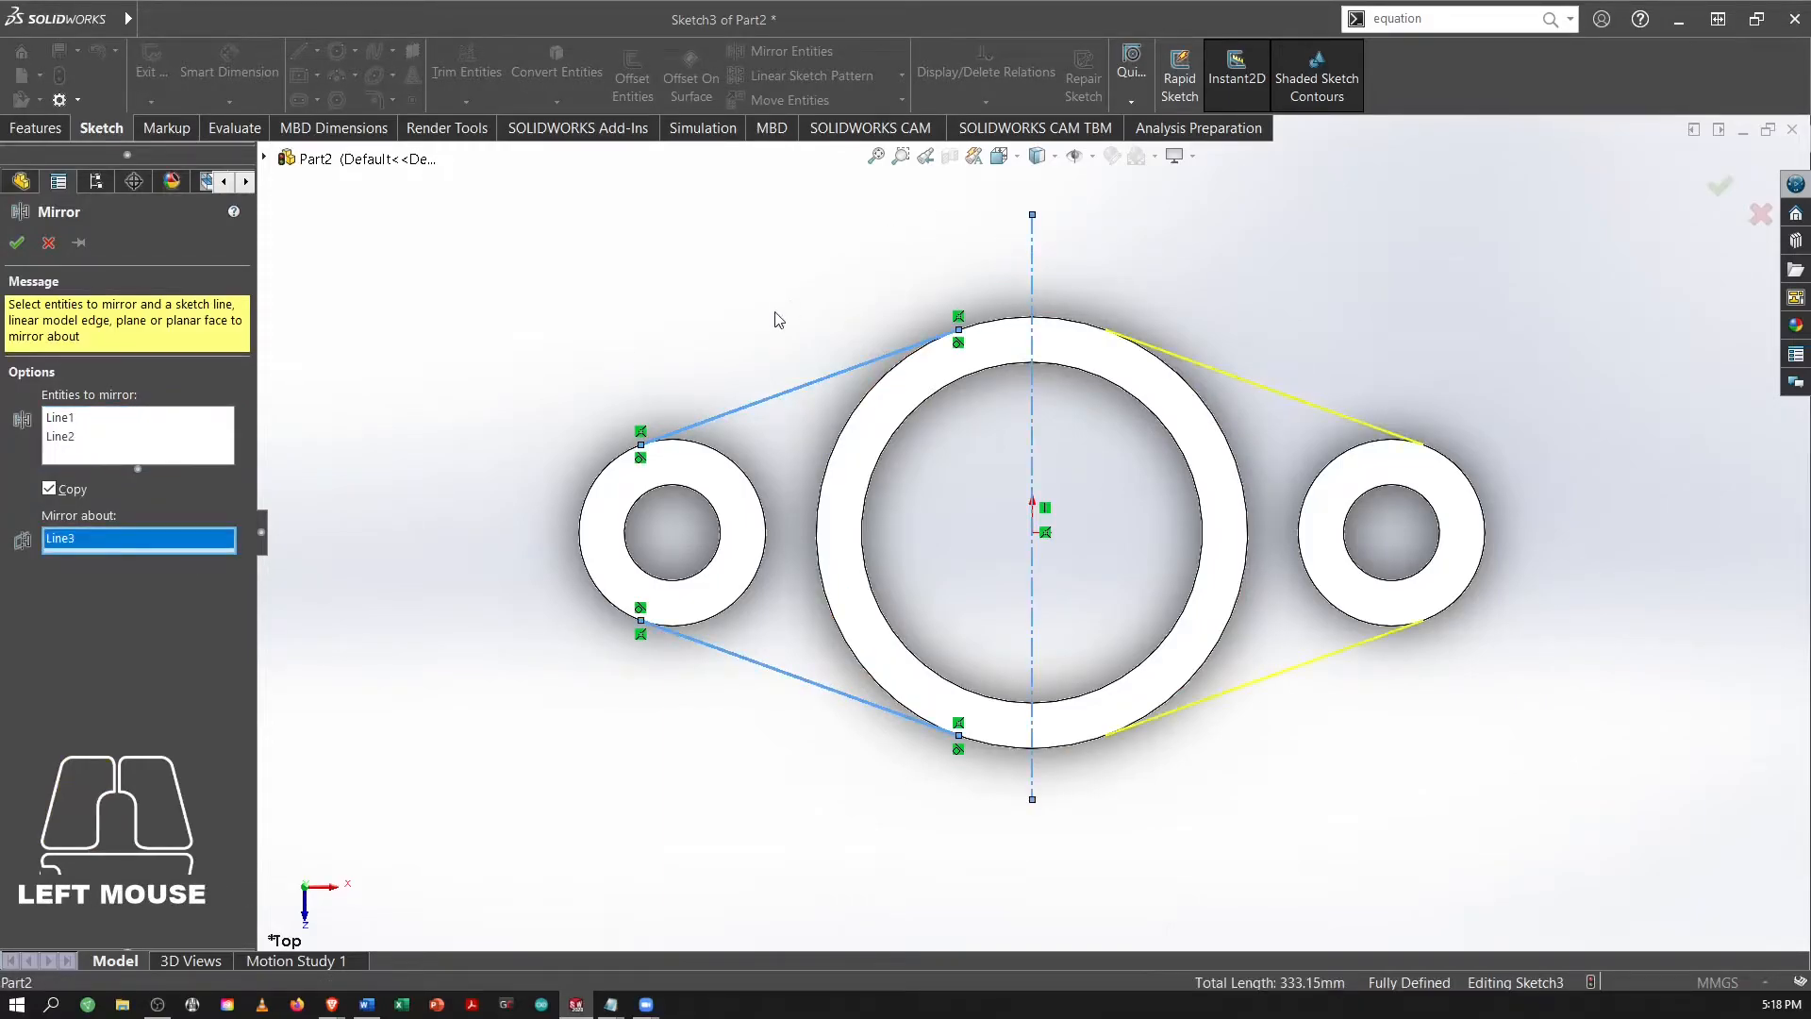
{"action": "left_click", "coordinate": [47, 249]}
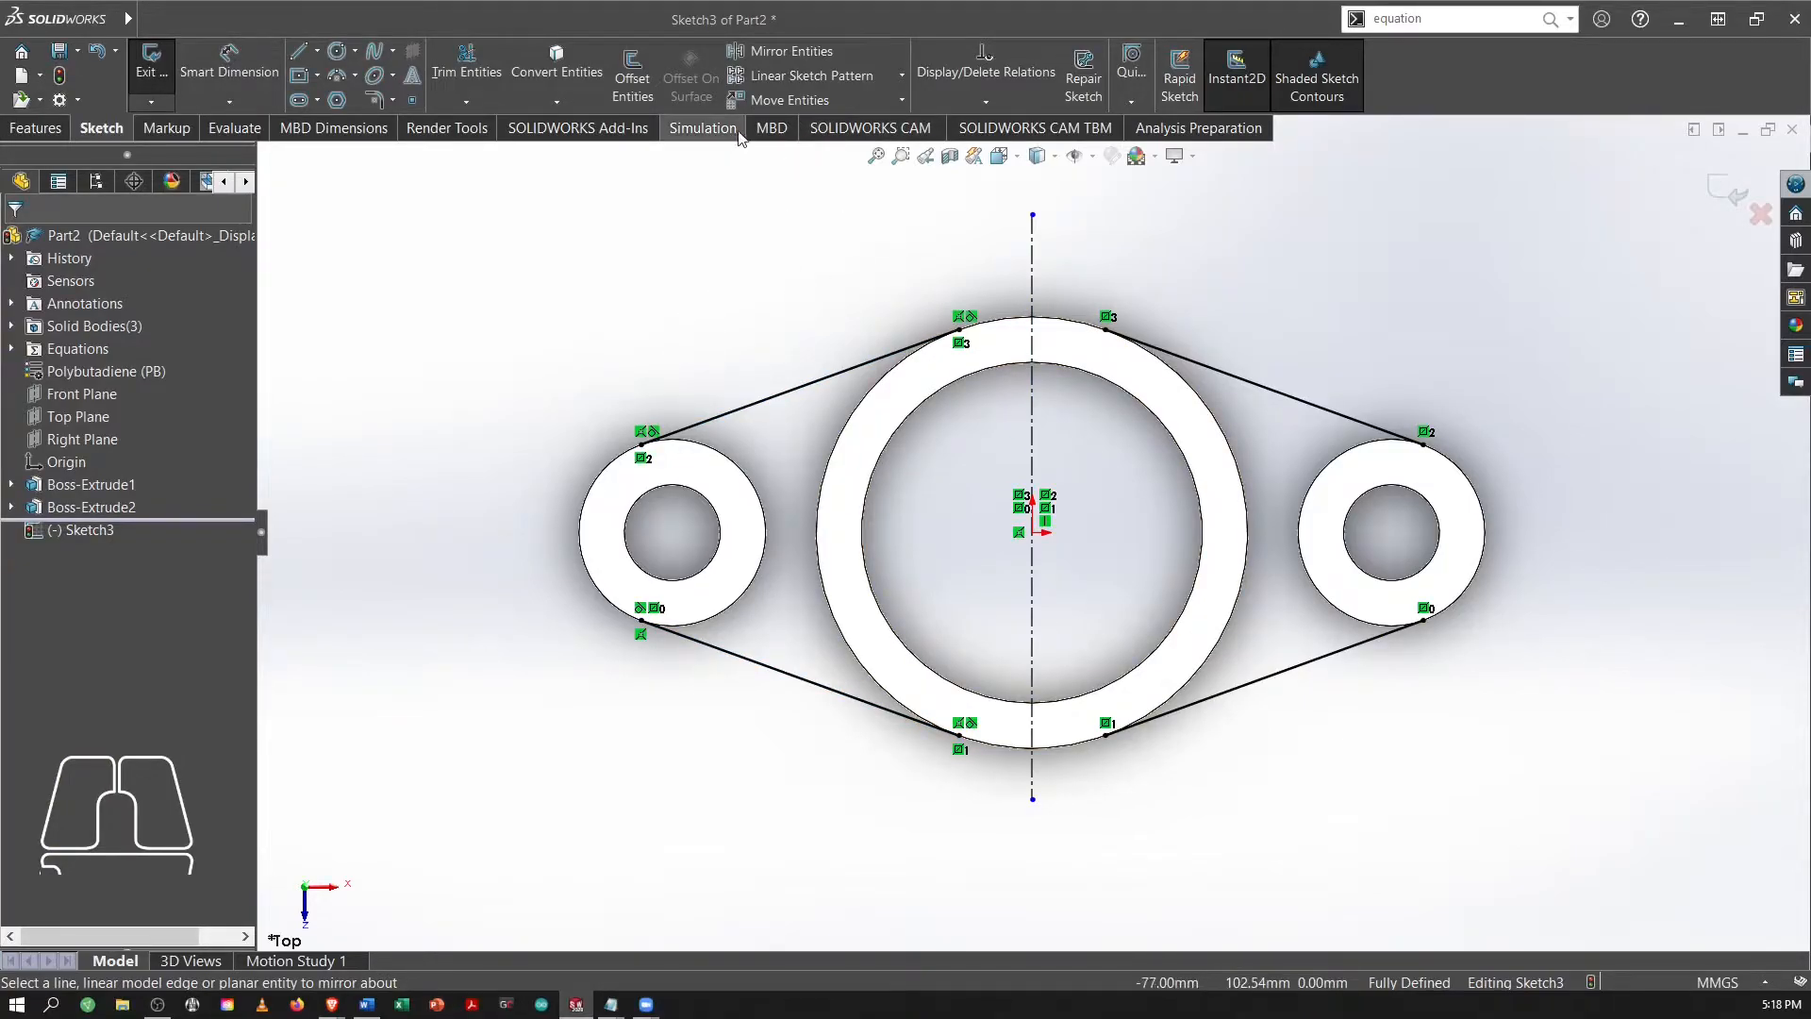
Convert the outer circular edges of the left boss, central ring and right boss into sketch entities.
{"action": "left_click", "coordinate": [747, 471]}
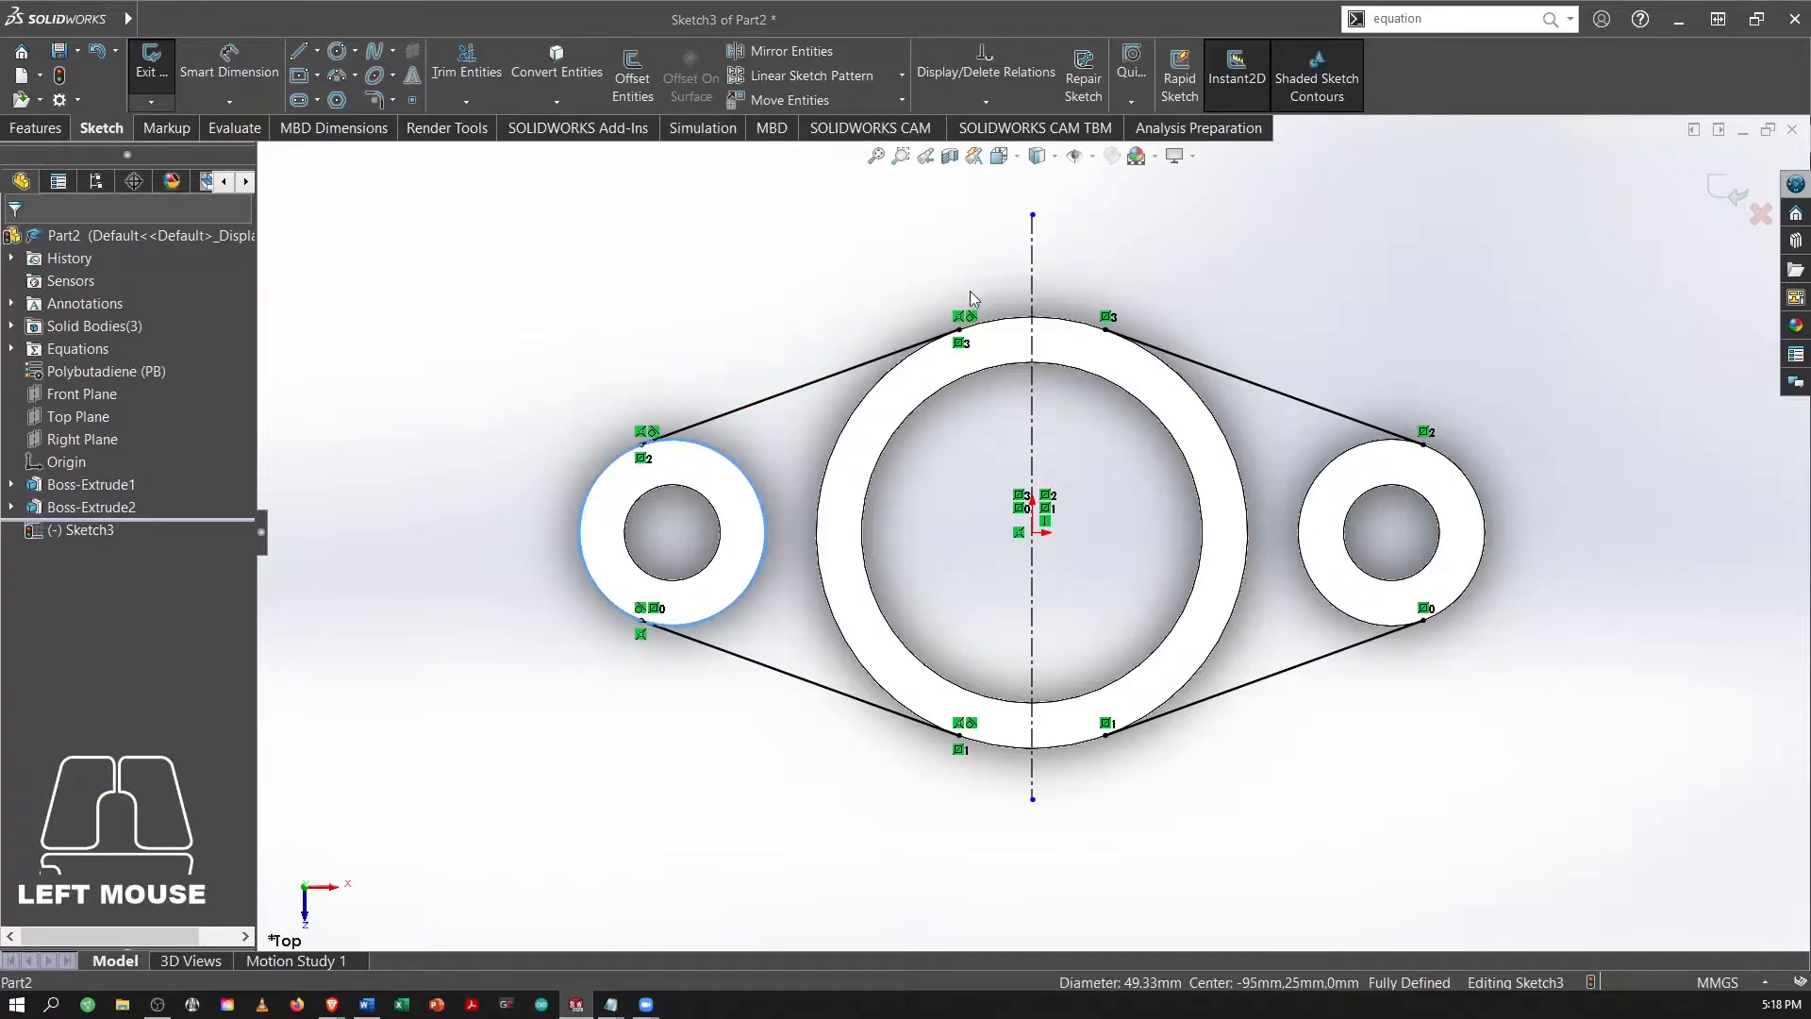
{"action": "left_click", "coordinate": [870, 396], "text": "ctrl"}
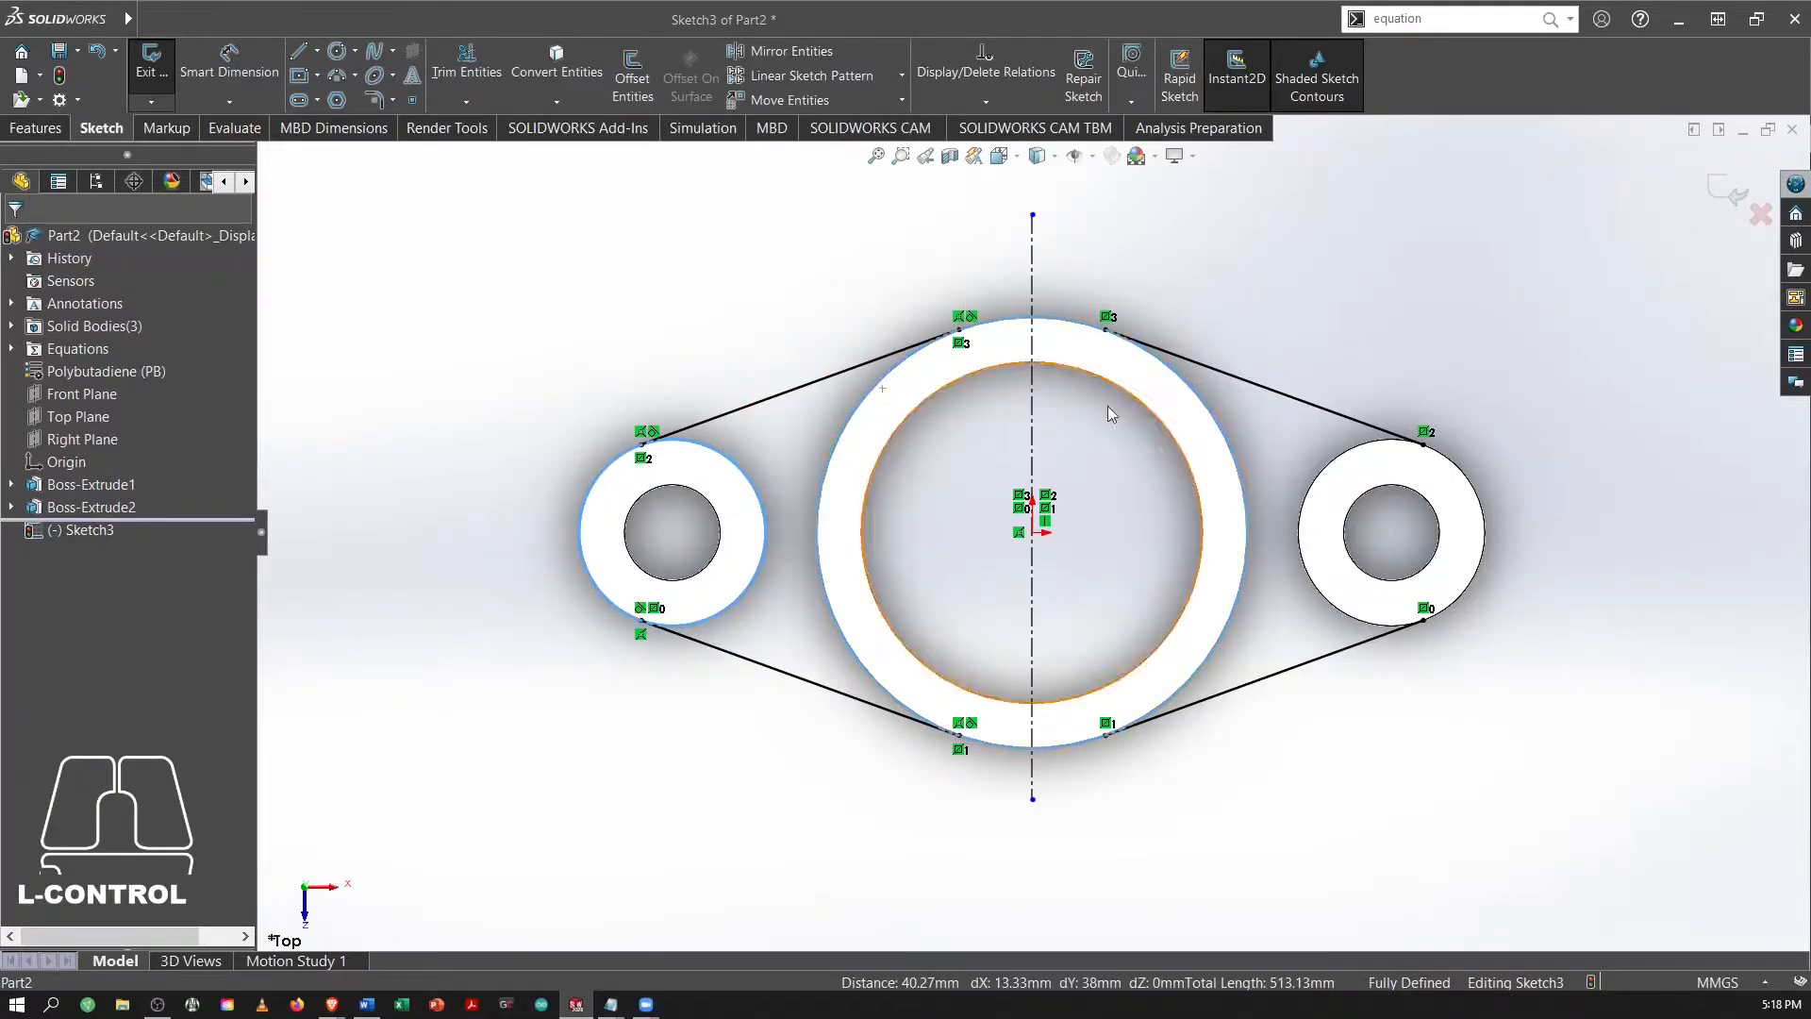
{"action": "left_click", "coordinate": [1306, 500], "text": "ctrl"}
{"action": "left_click", "coordinate": [591, 61]}
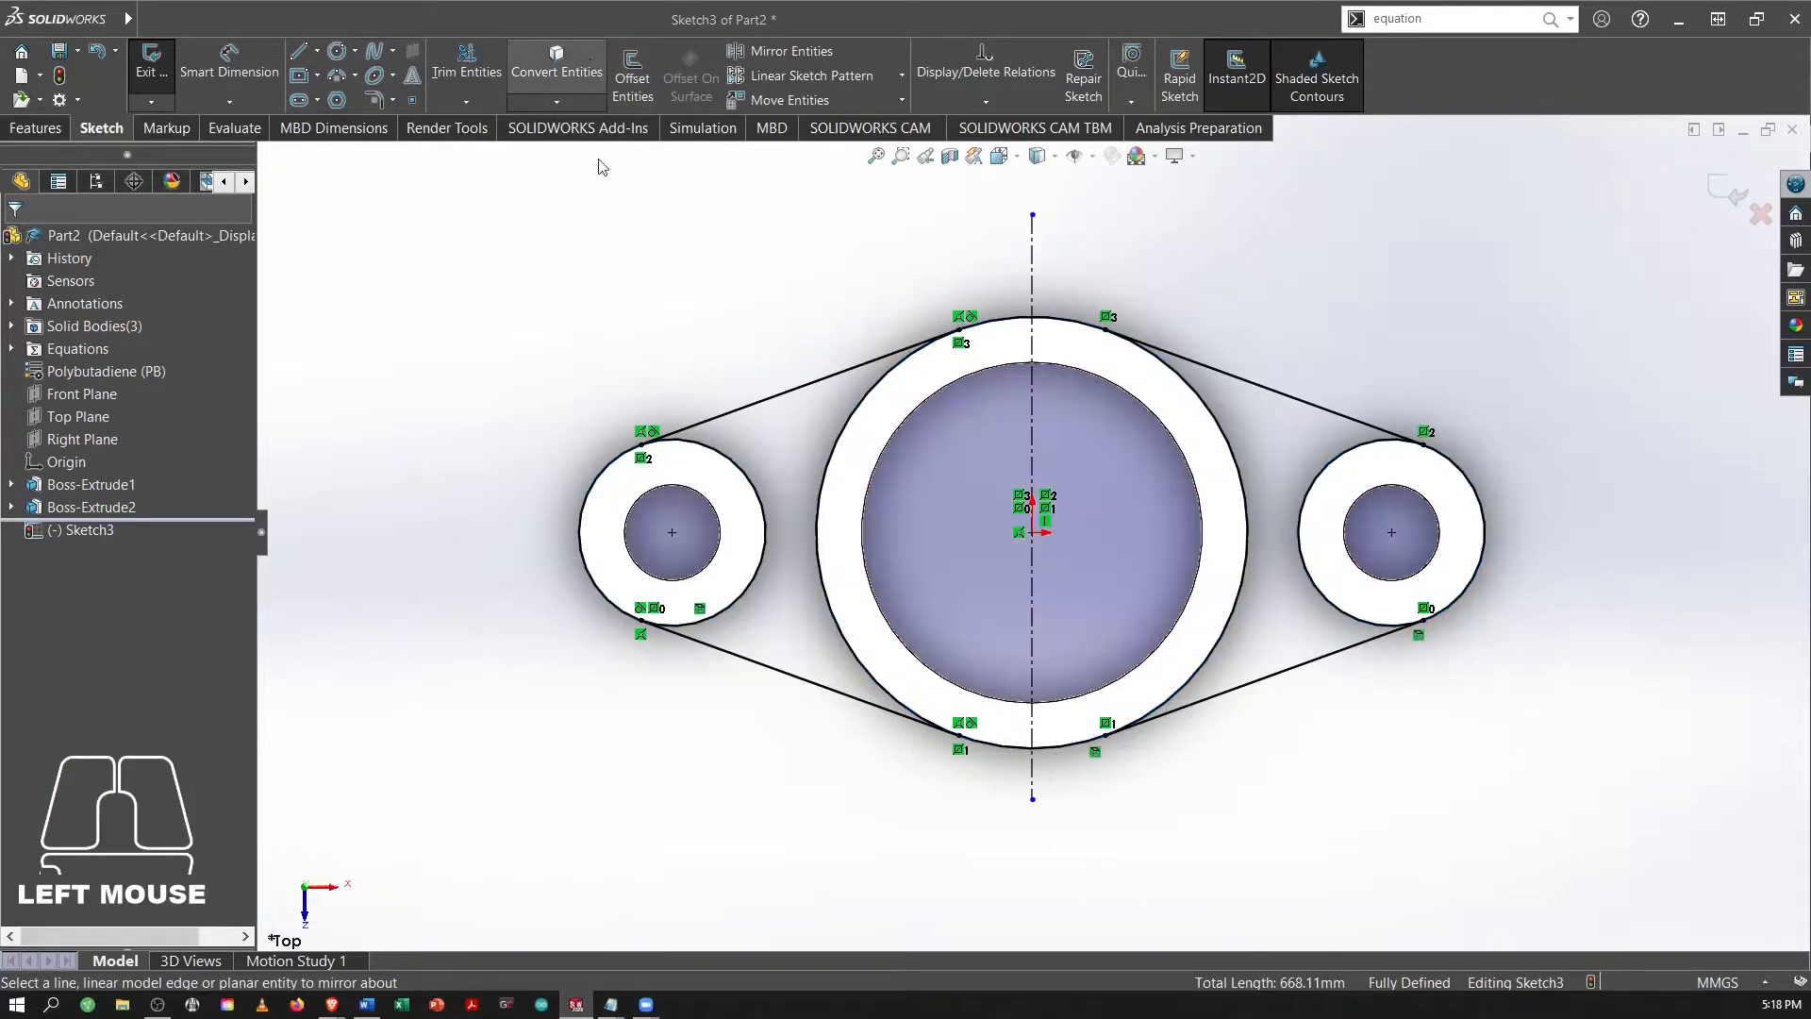
{"action": "left_click", "coordinate": [488, 289]}
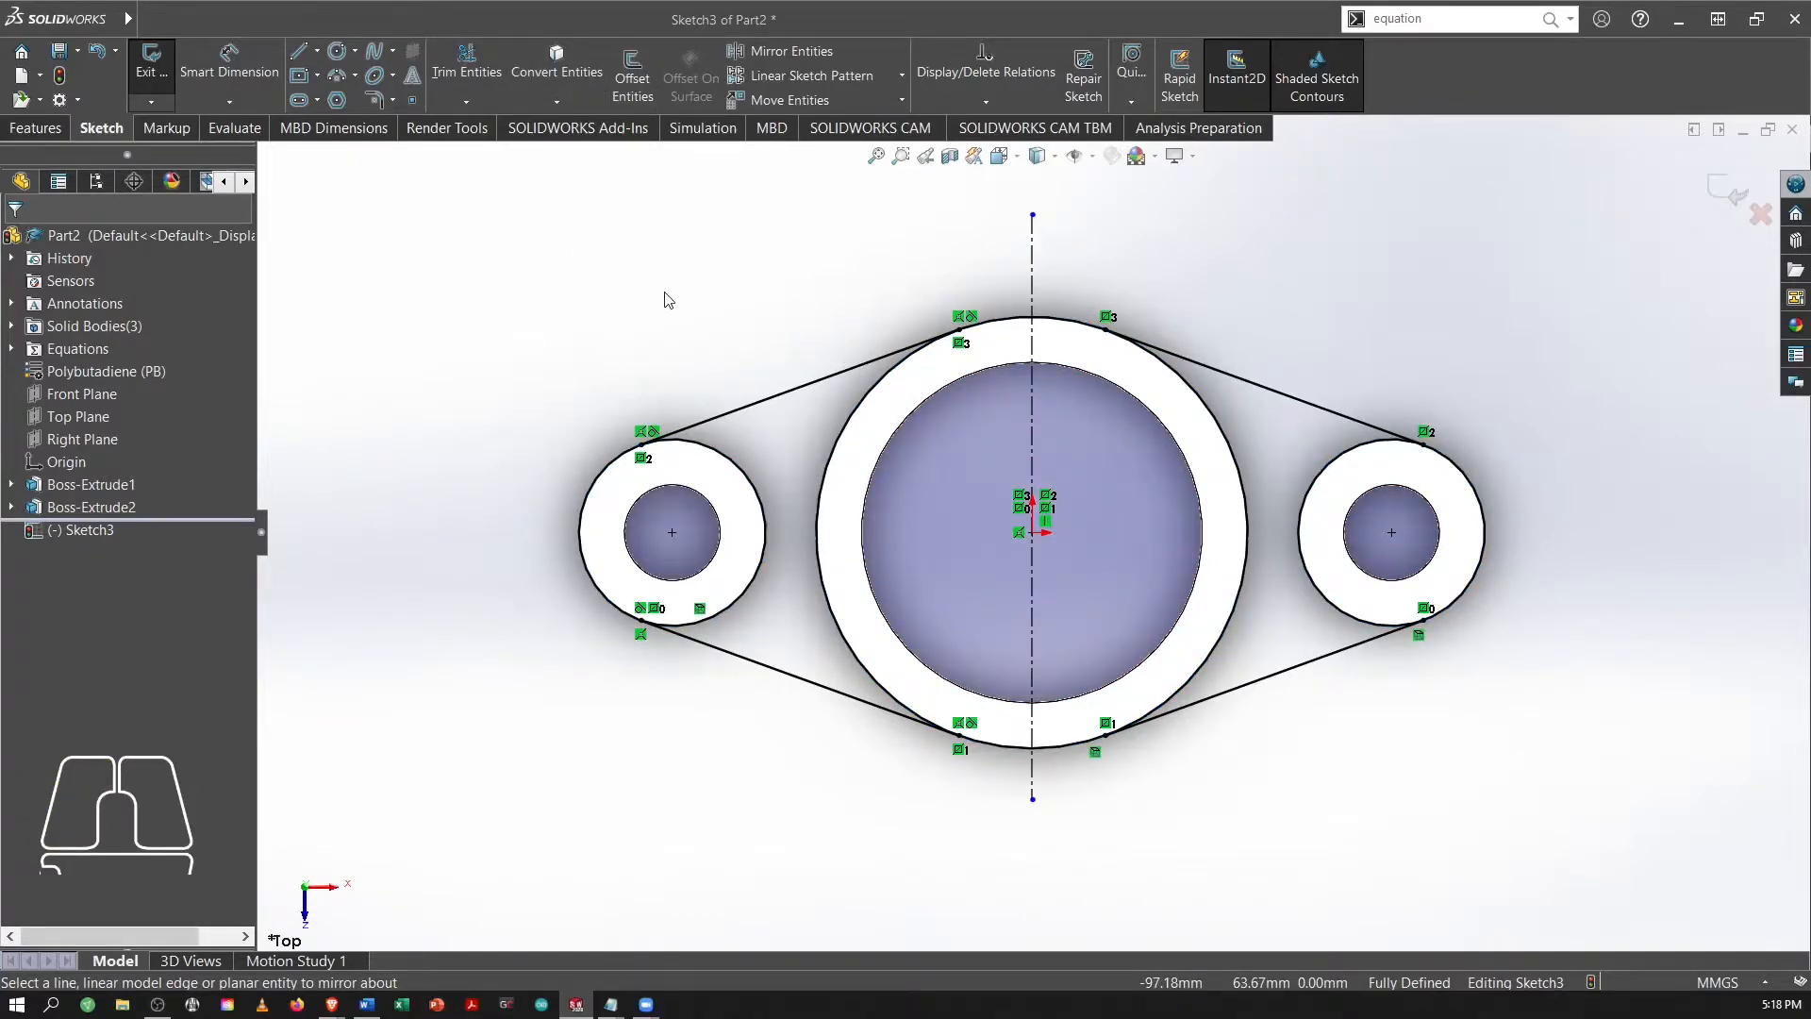
Trim the outer arcs of both bosses and the central ring's upper and lower arcs, leaving only the two closed web regions.
{"action": "left_click", "coordinate": [467, 64]}
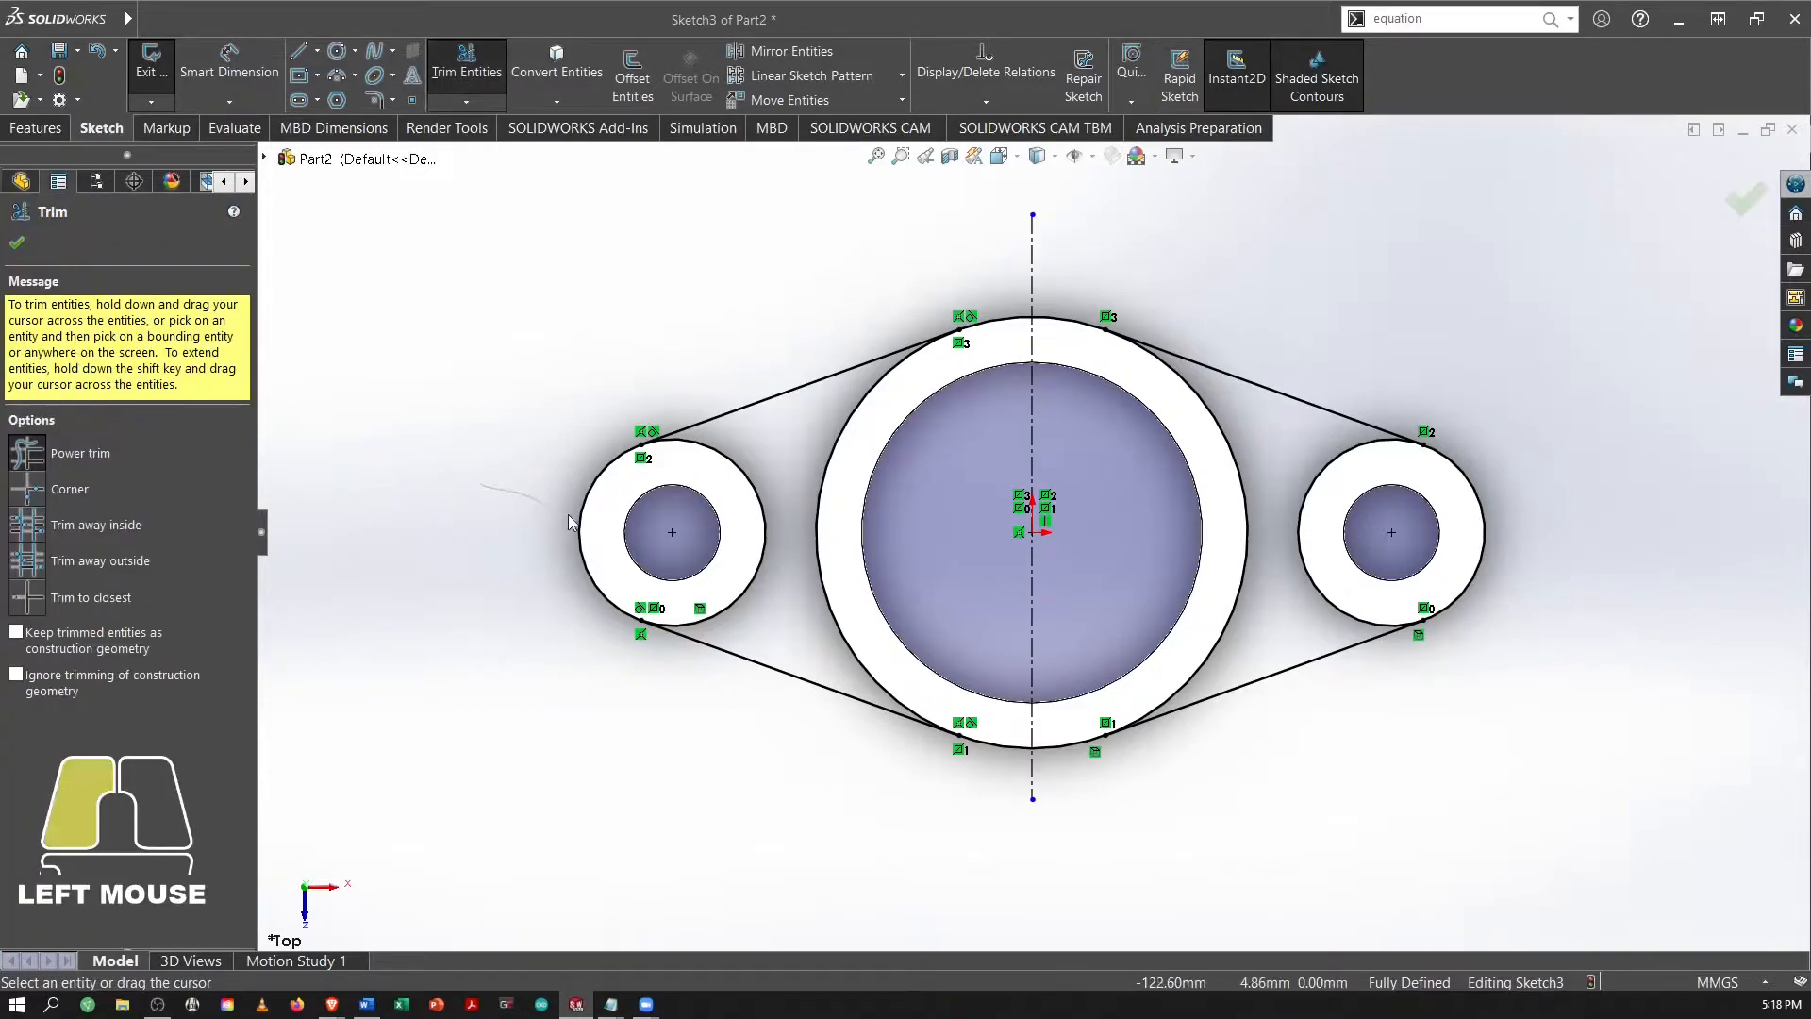
{"action": "left_click_drag", "start_coordinate": [1530, 533], "coordinate": [1462, 524]}
{"action": "left_click_drag", "start_coordinate": [1102, 258], "coordinate": [1077, 336]}
{"action": "left_click_drag", "start_coordinate": [970, 276], "coordinate": [990, 334]}
{"action": "left_click_drag", "start_coordinate": [990, 796], "coordinate": [983, 721]}
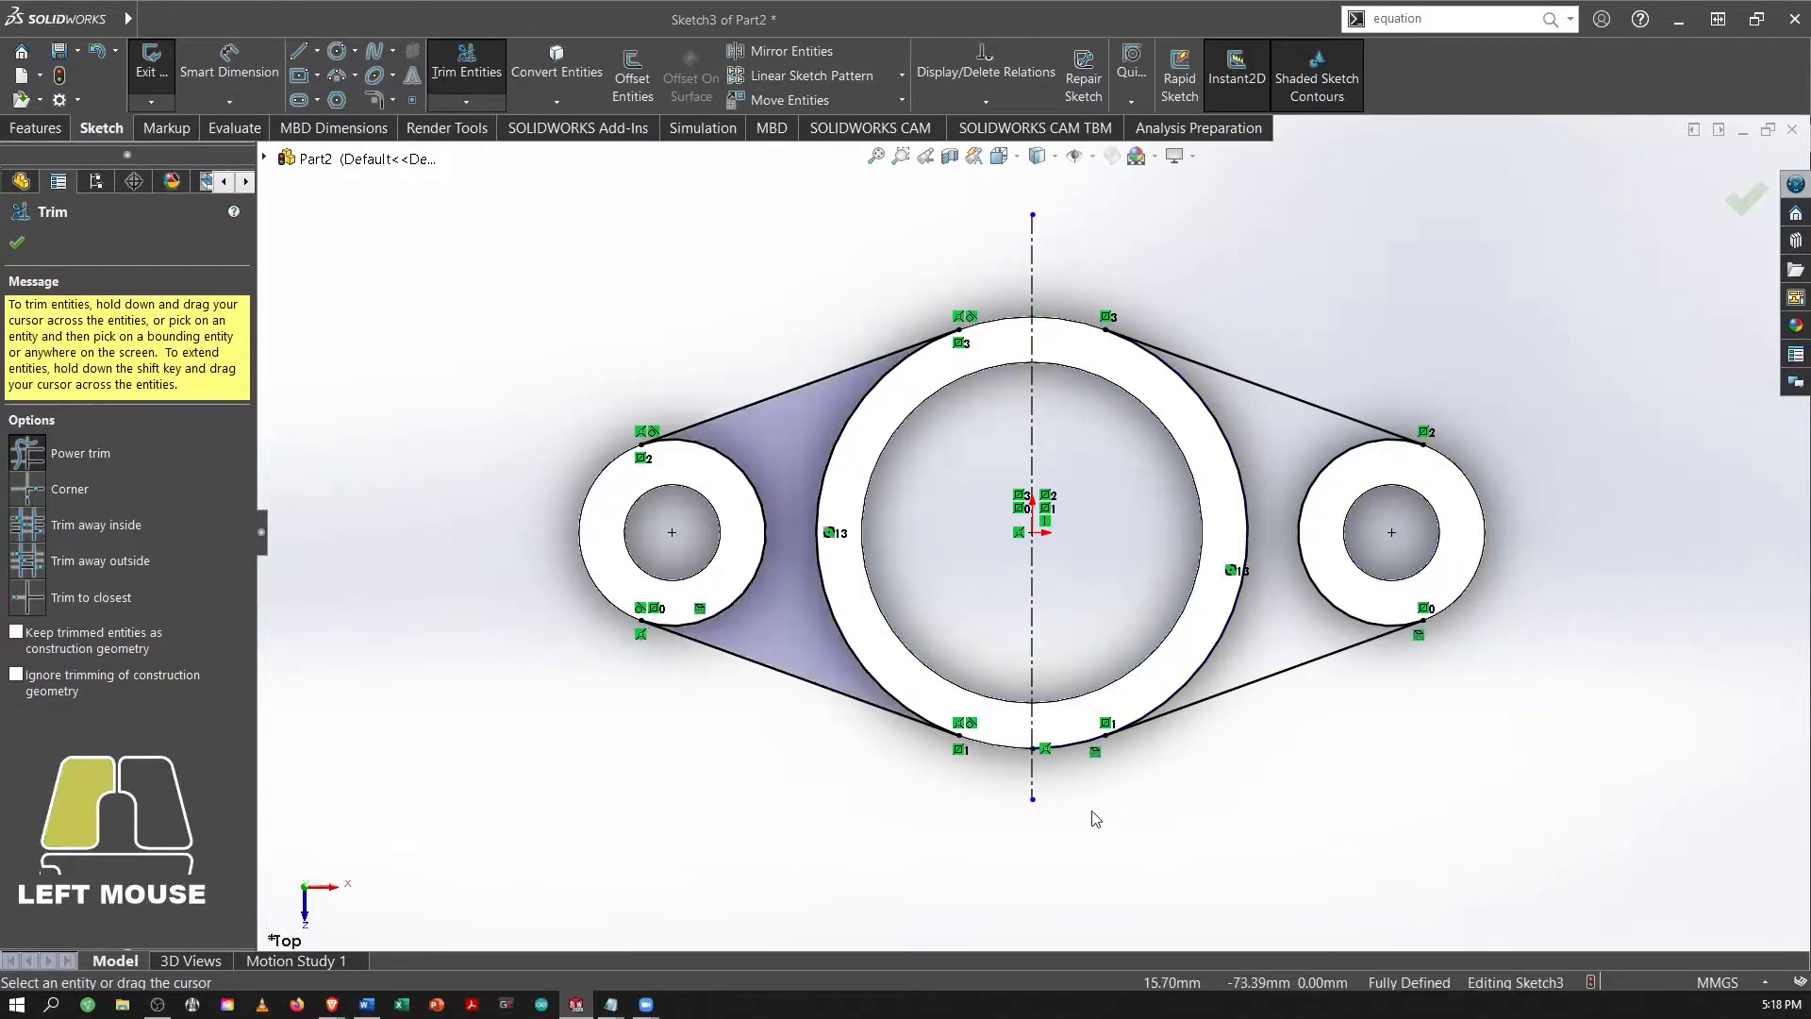
{"action": "left_click_drag", "start_coordinate": [1091, 811], "coordinate": [1049, 717]}
{"action": "key", "text": "Escape"}
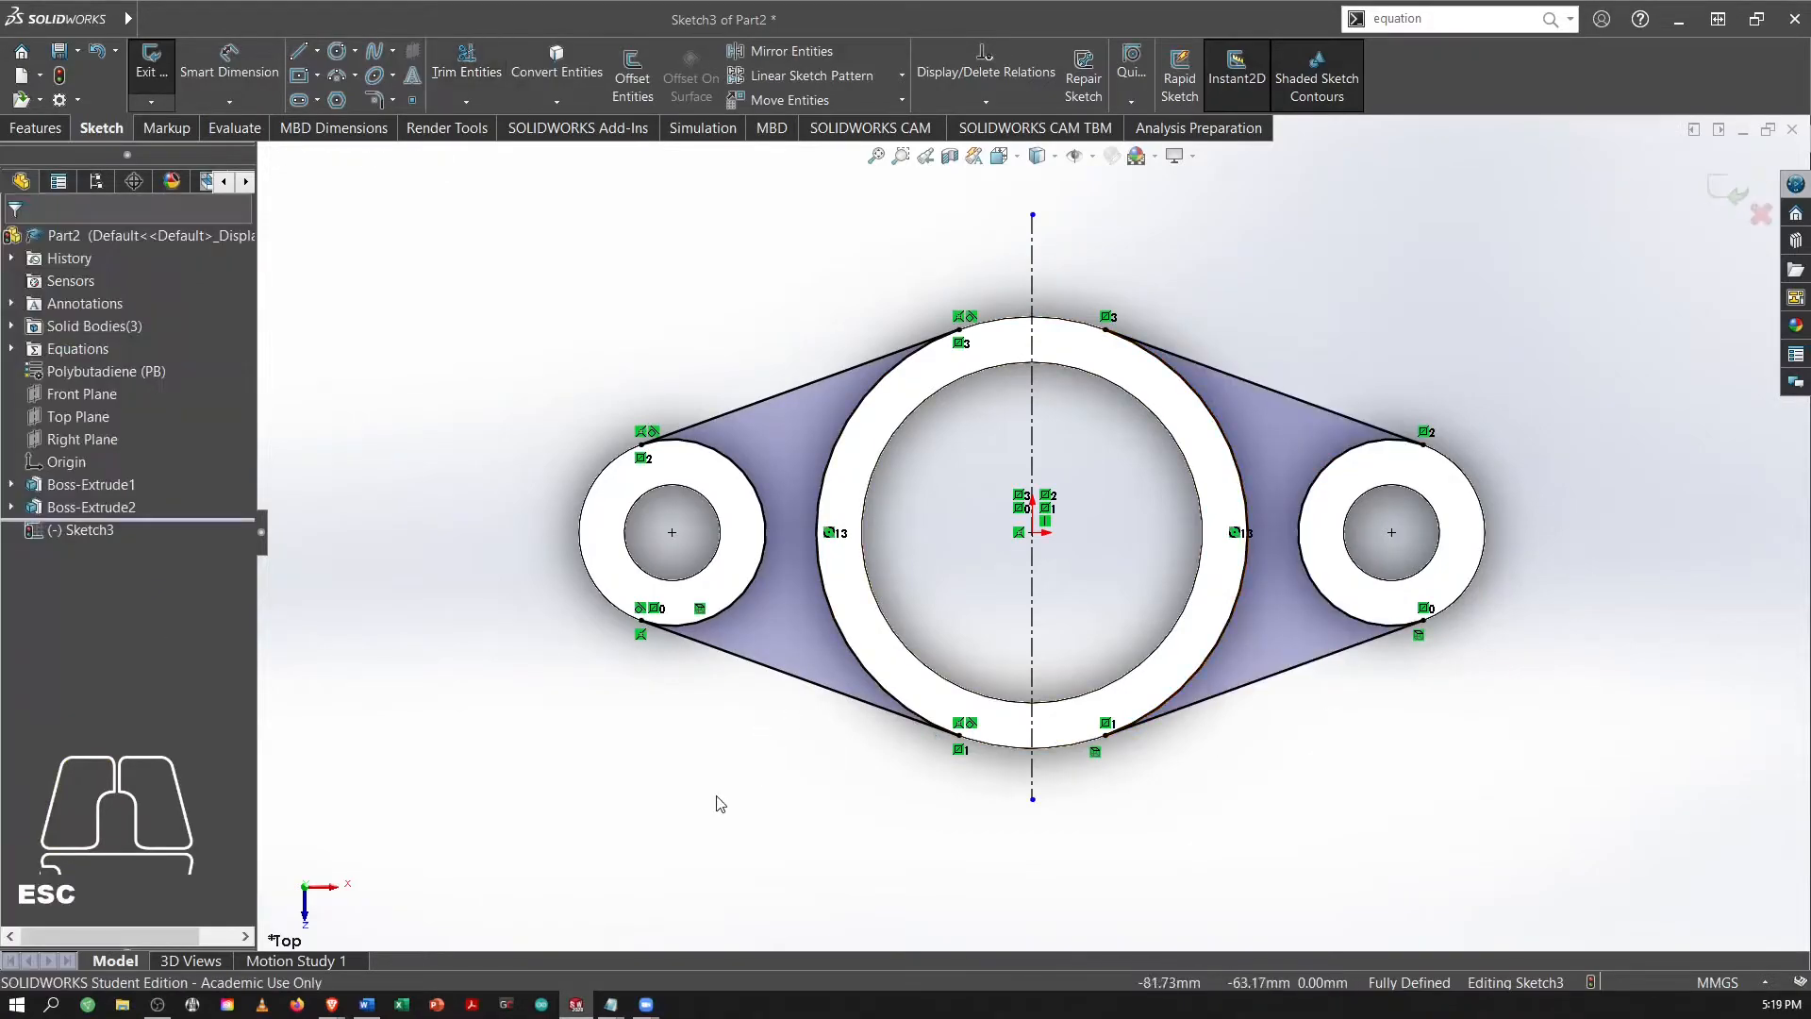
{"action": "left_click", "coordinate": [679, 817]}
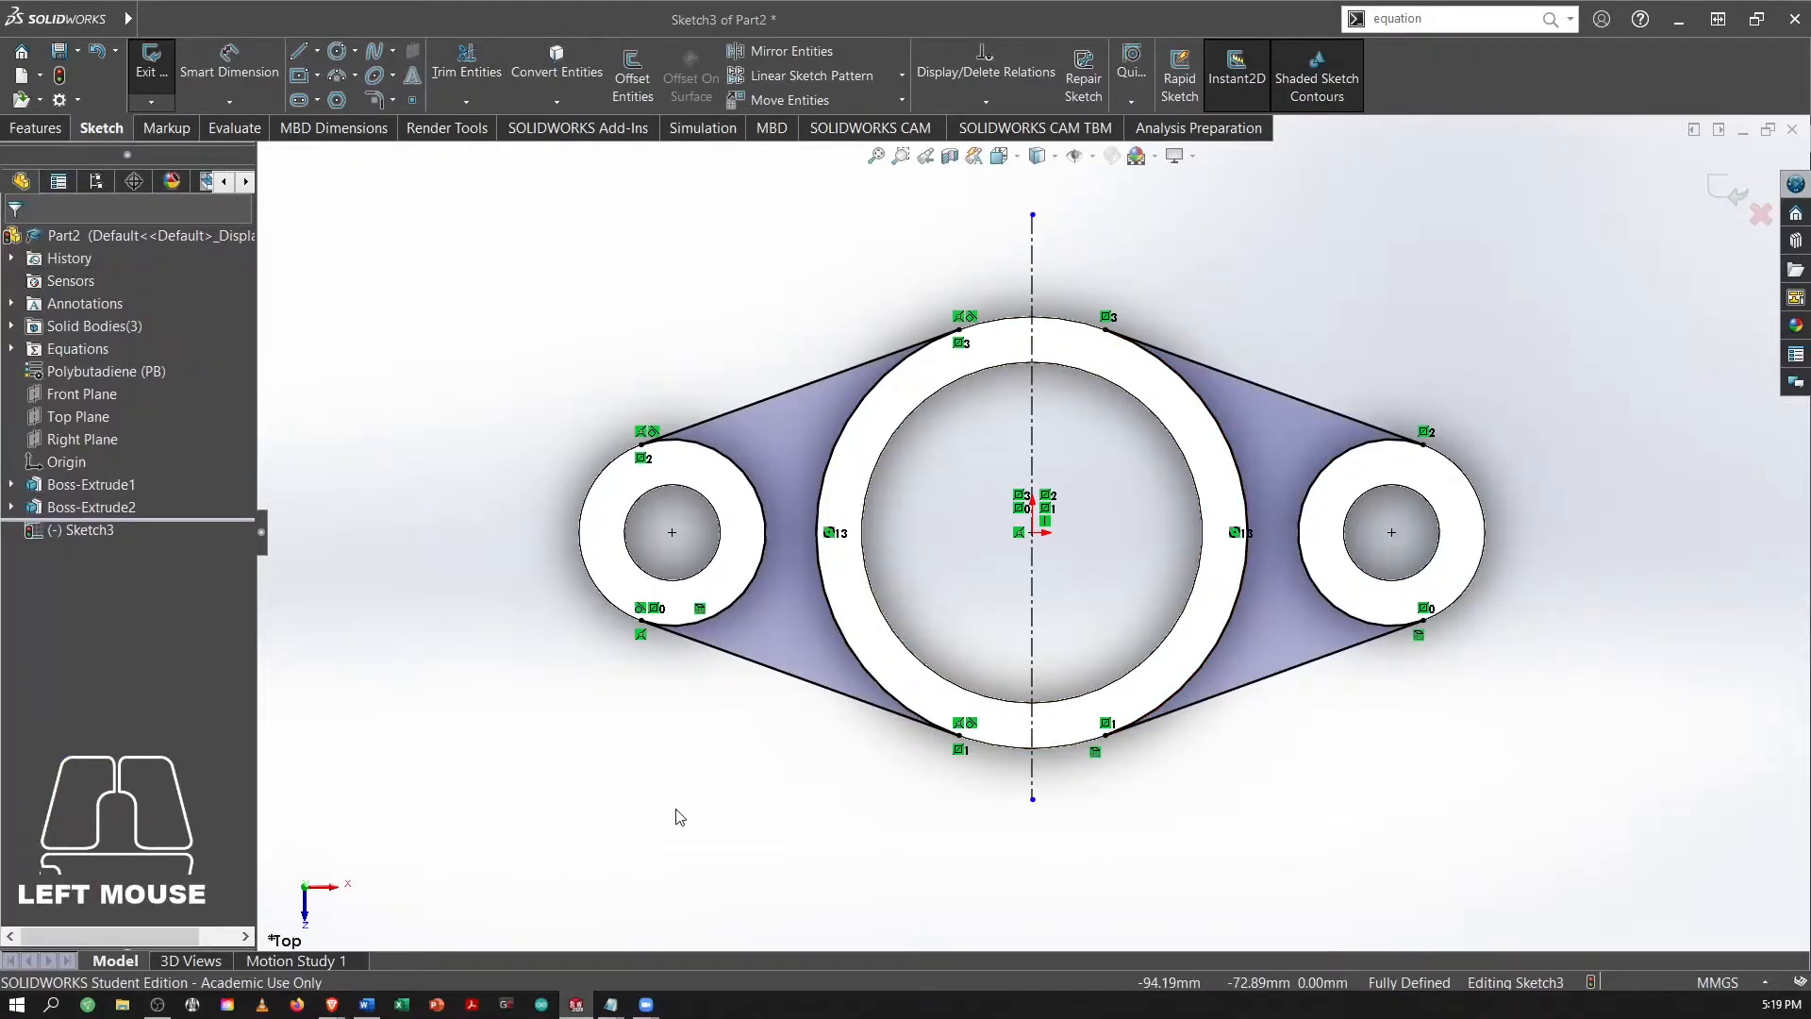
Extrude the two web regions to a blind depth of 12 mm, given as "C" + 9 per the drawing, with the result merged.
{"action": "left_click", "coordinate": [36, 127]}
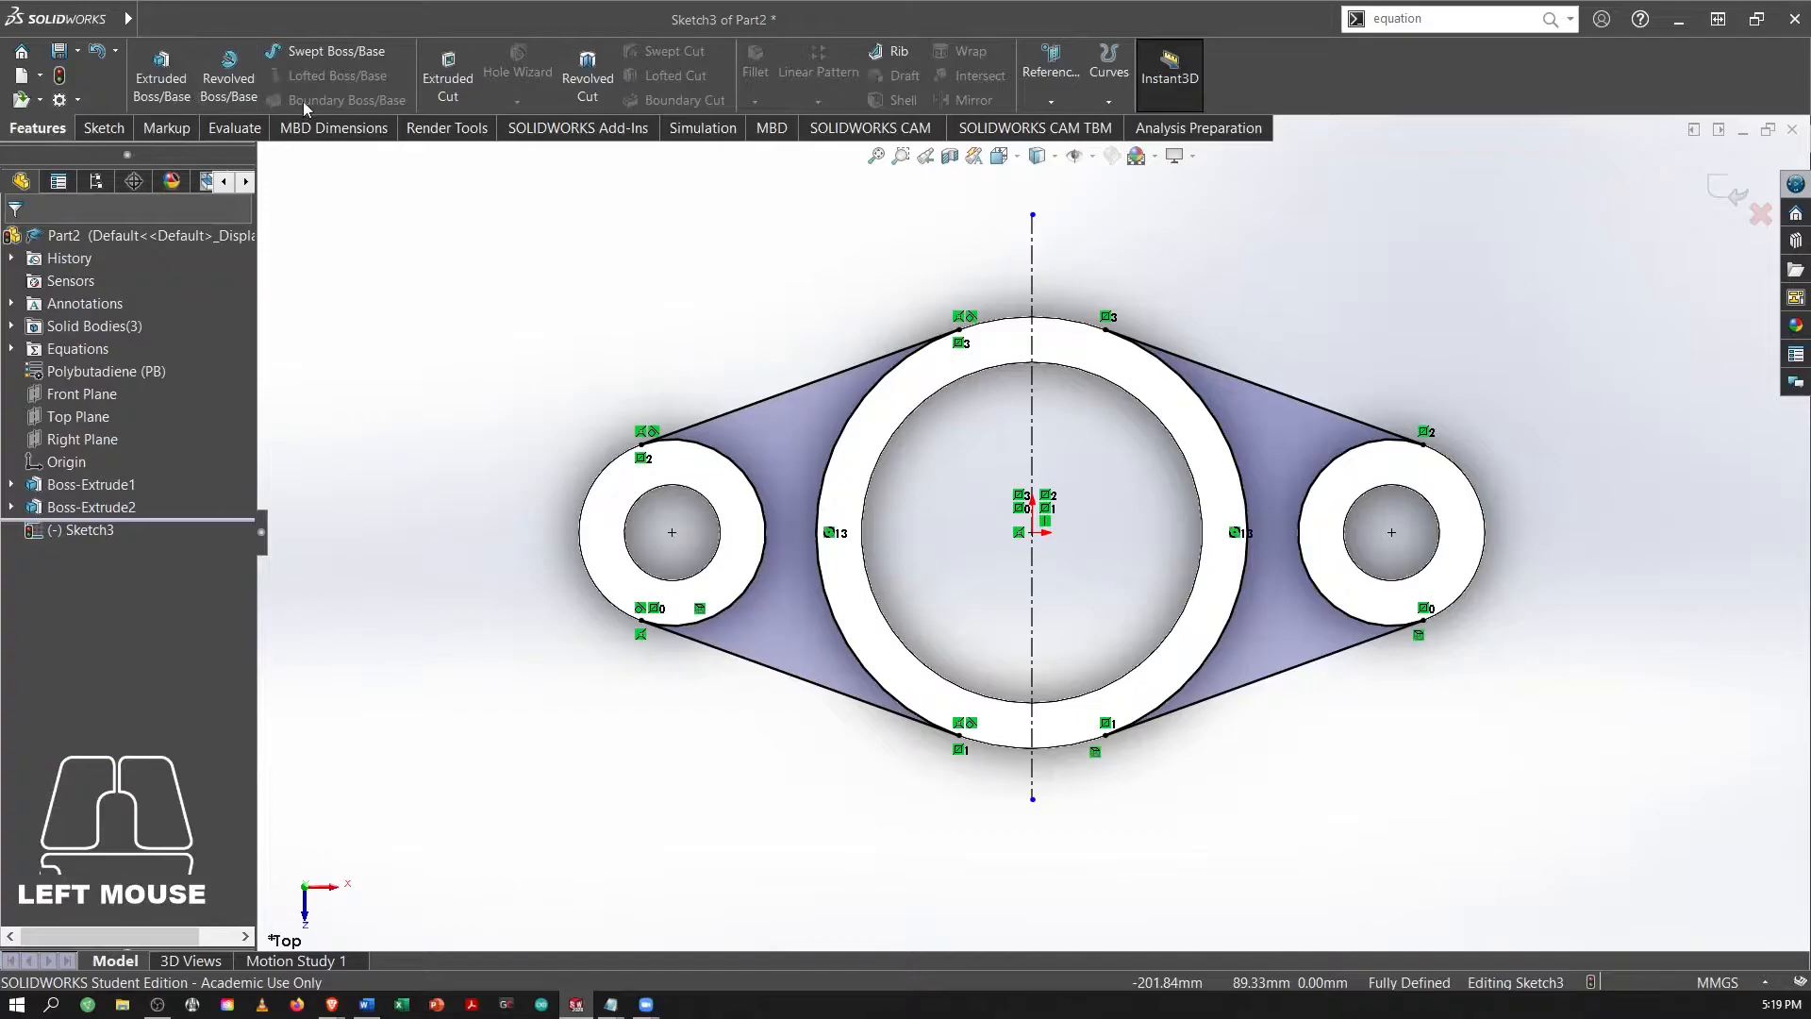
{"action": "left_click", "coordinate": [162, 75]}
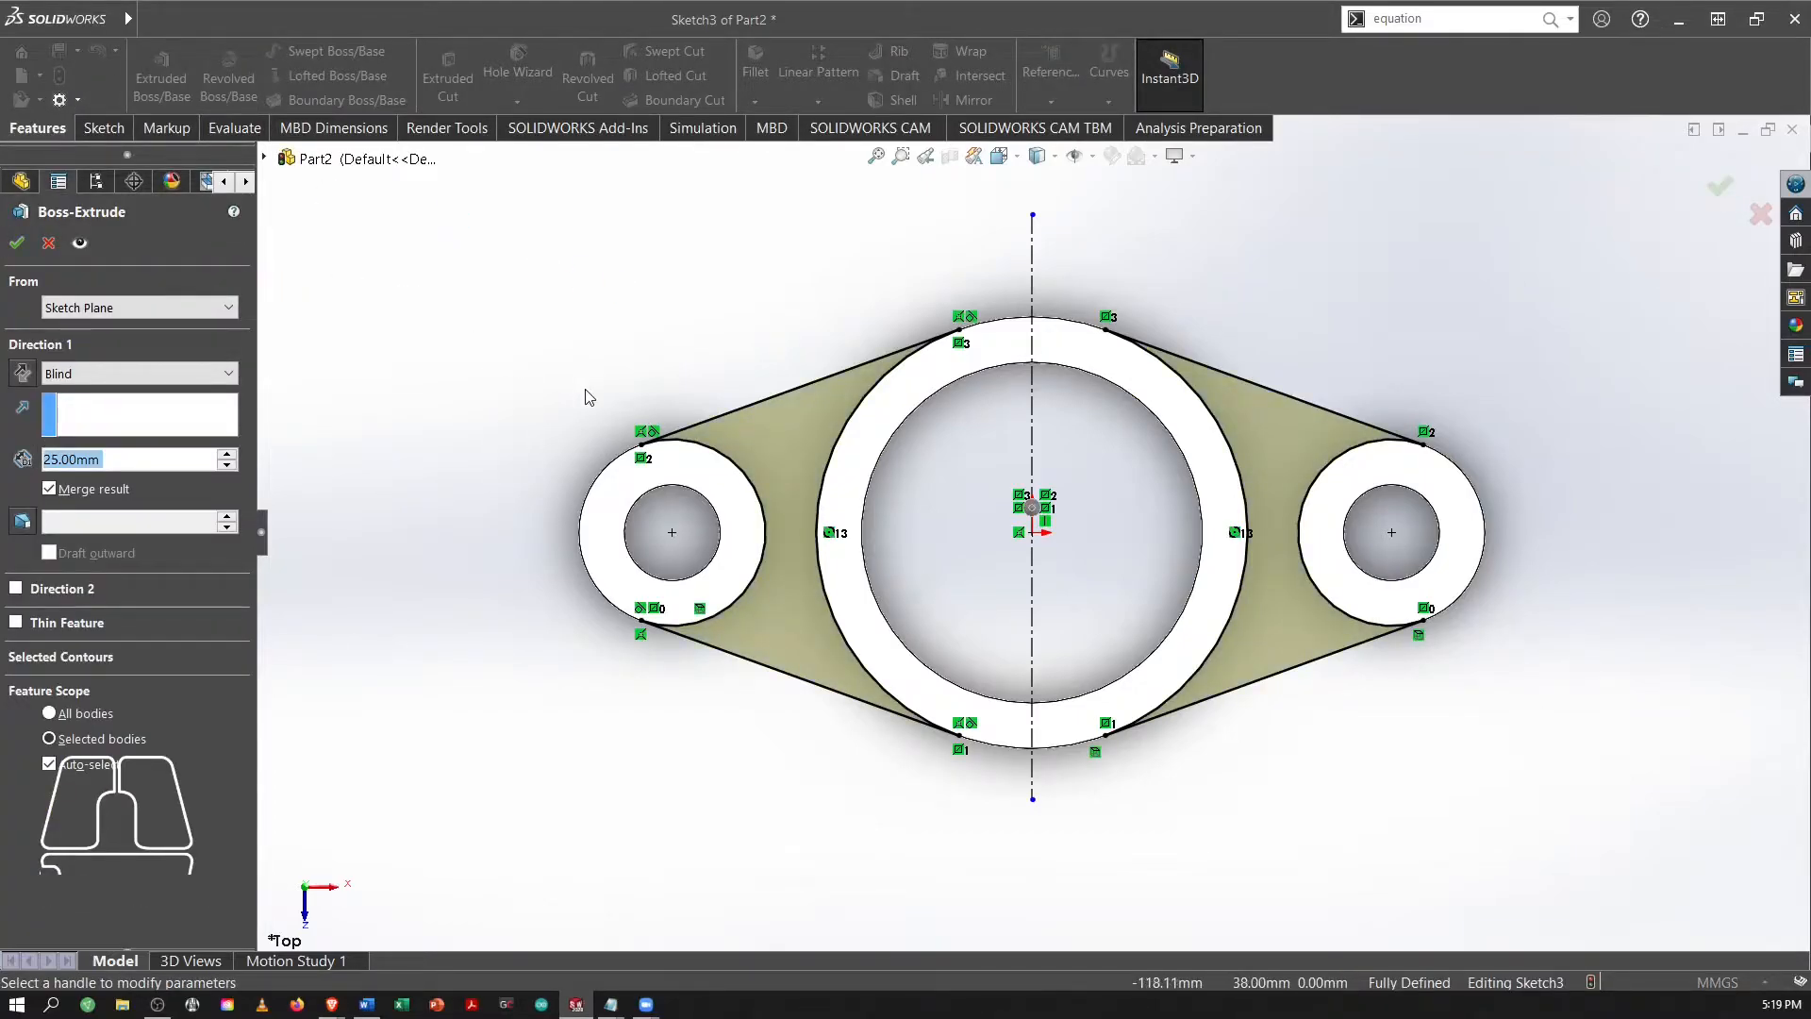
{"action": "key", "text": "alt+Tab"}
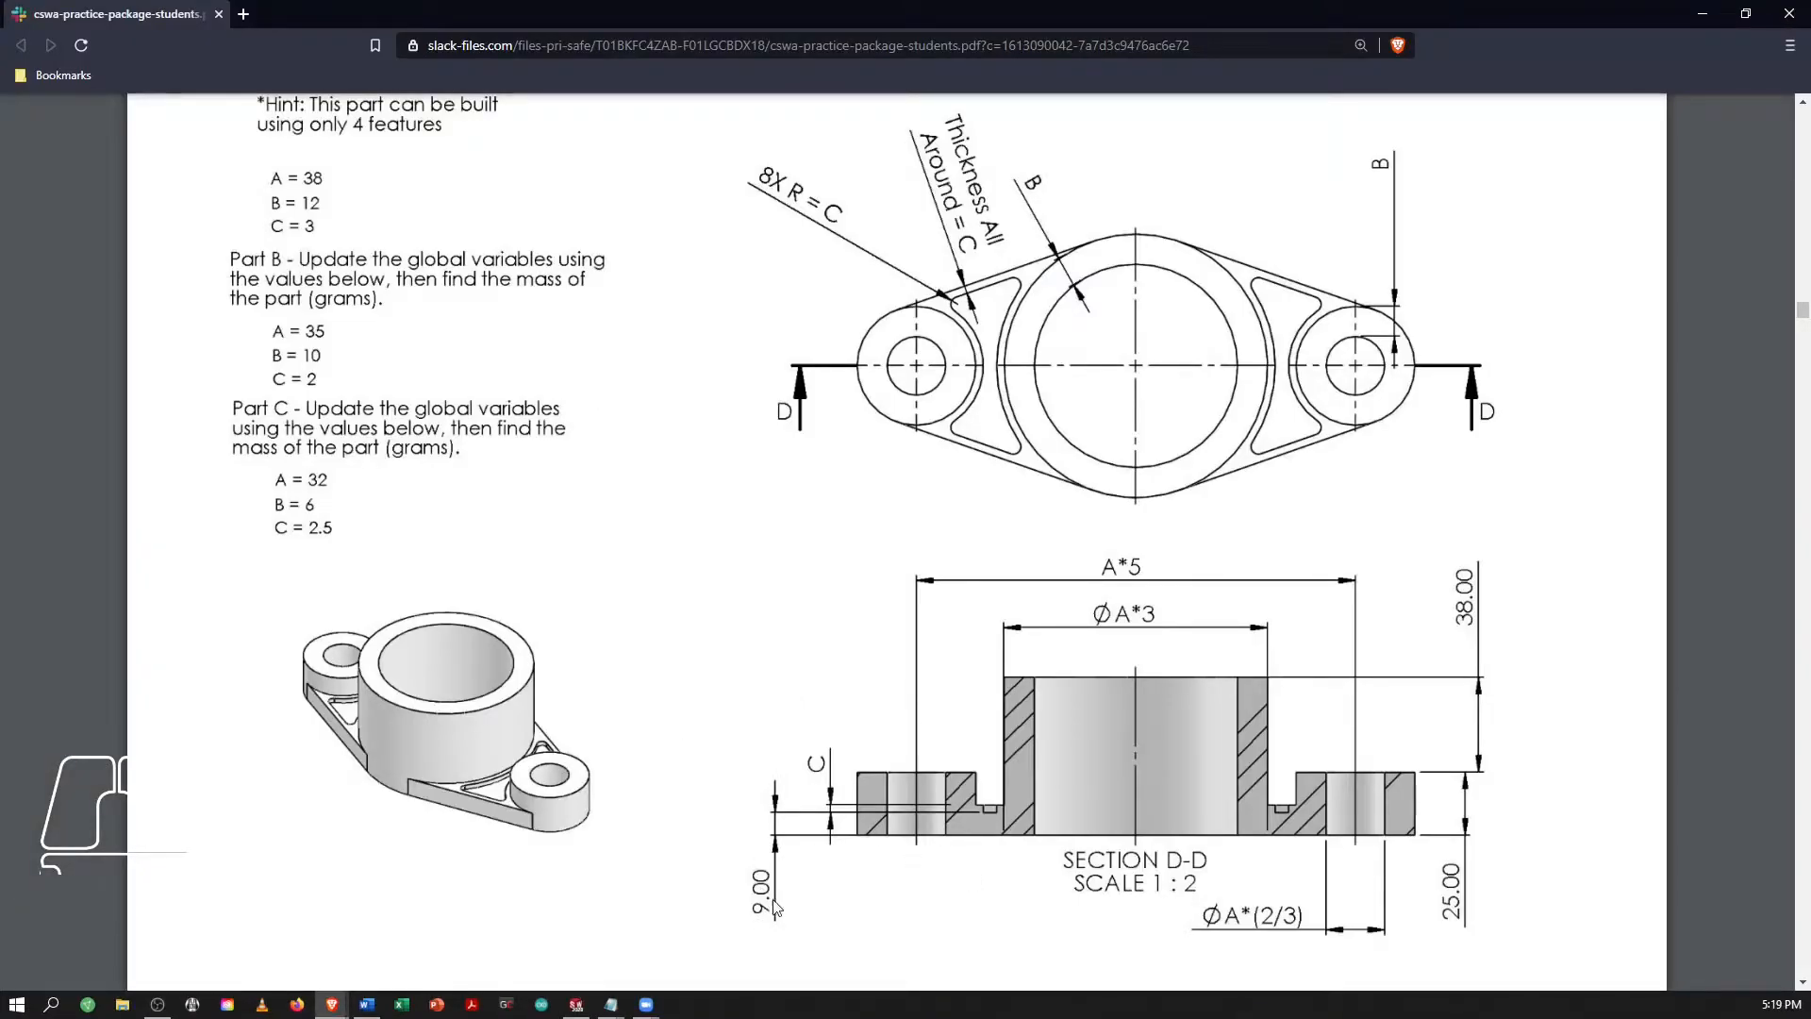
{"action": "key", "text": "alt+Tab"}
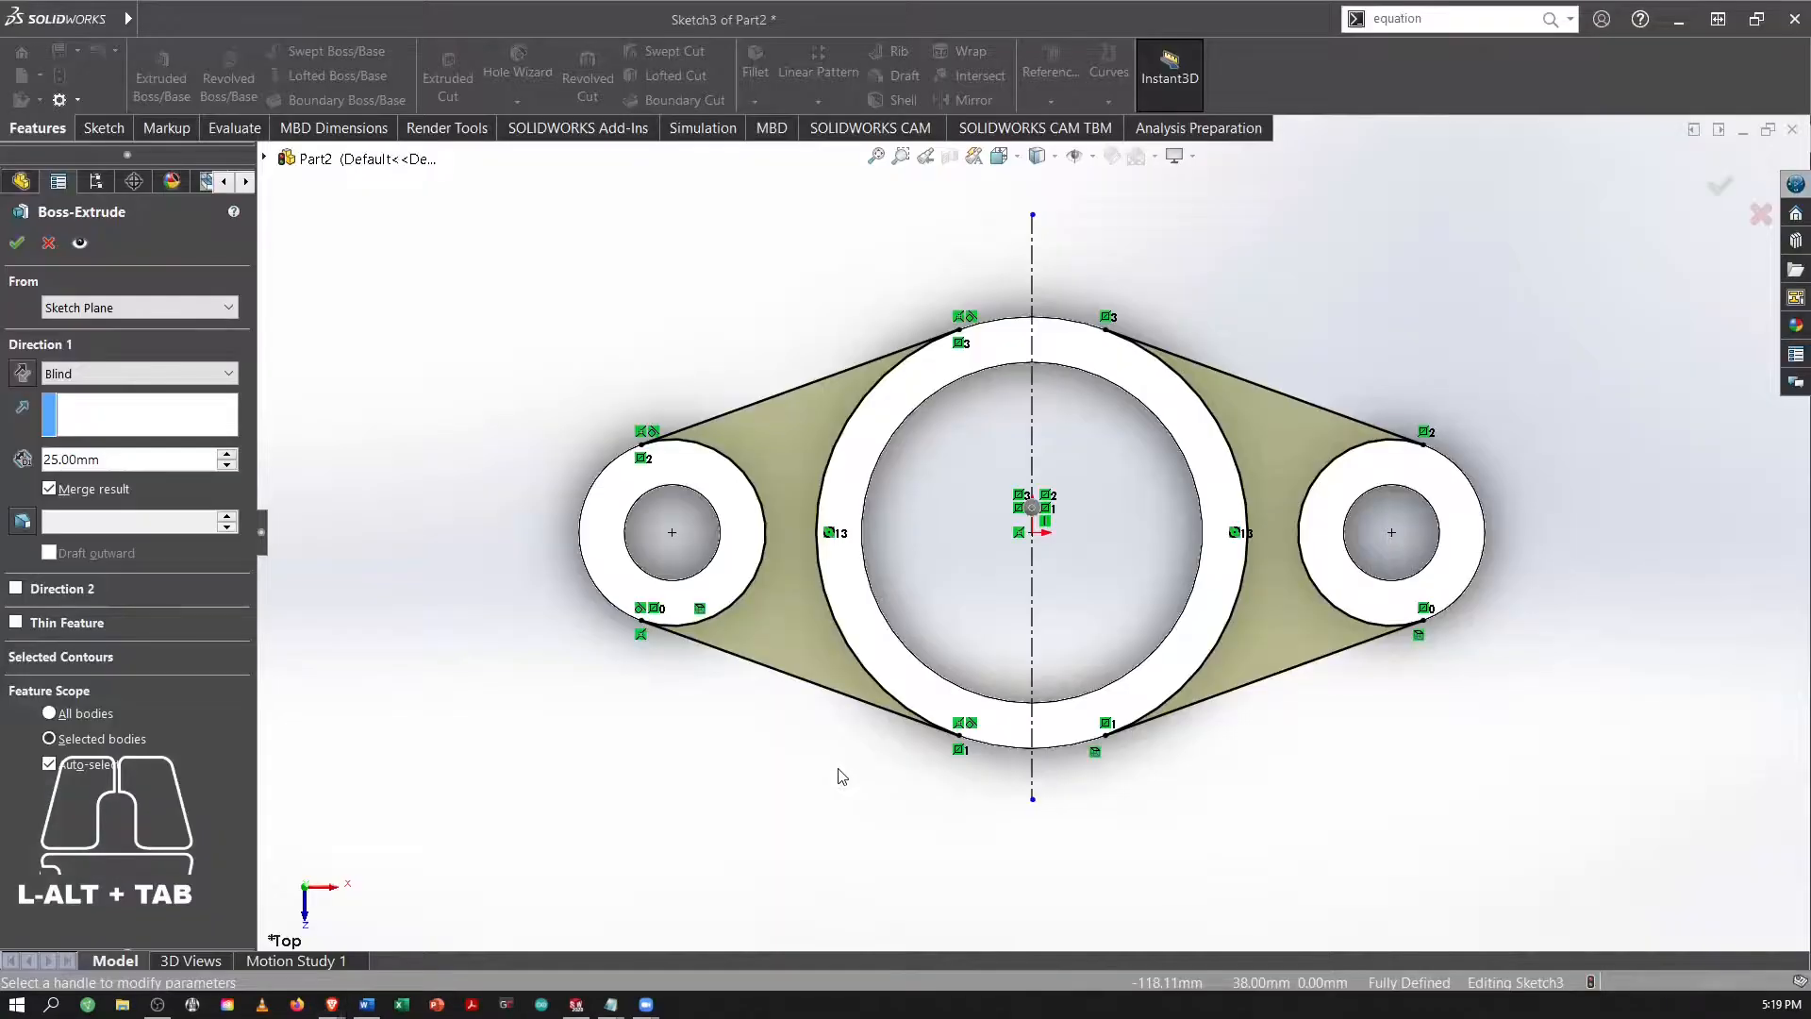
{"action": "double_click", "coordinate": [115, 460]}
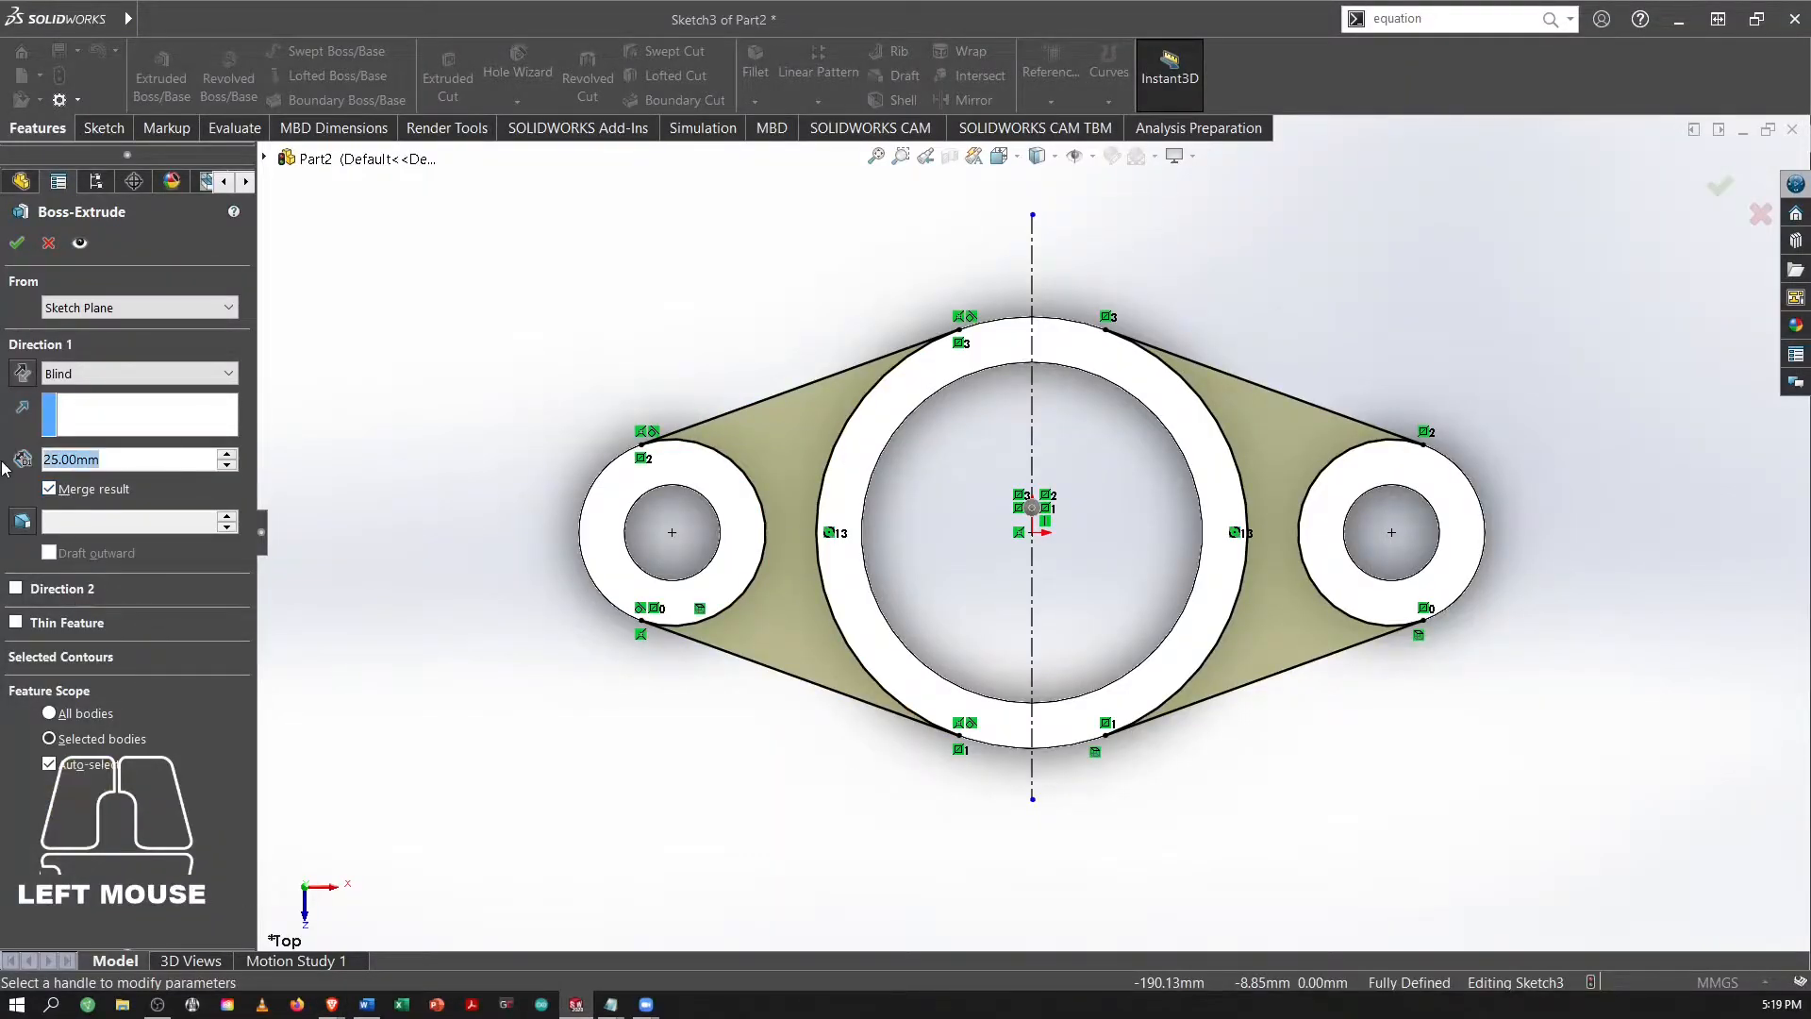
{"action": "key", "text": "BackSpace"}
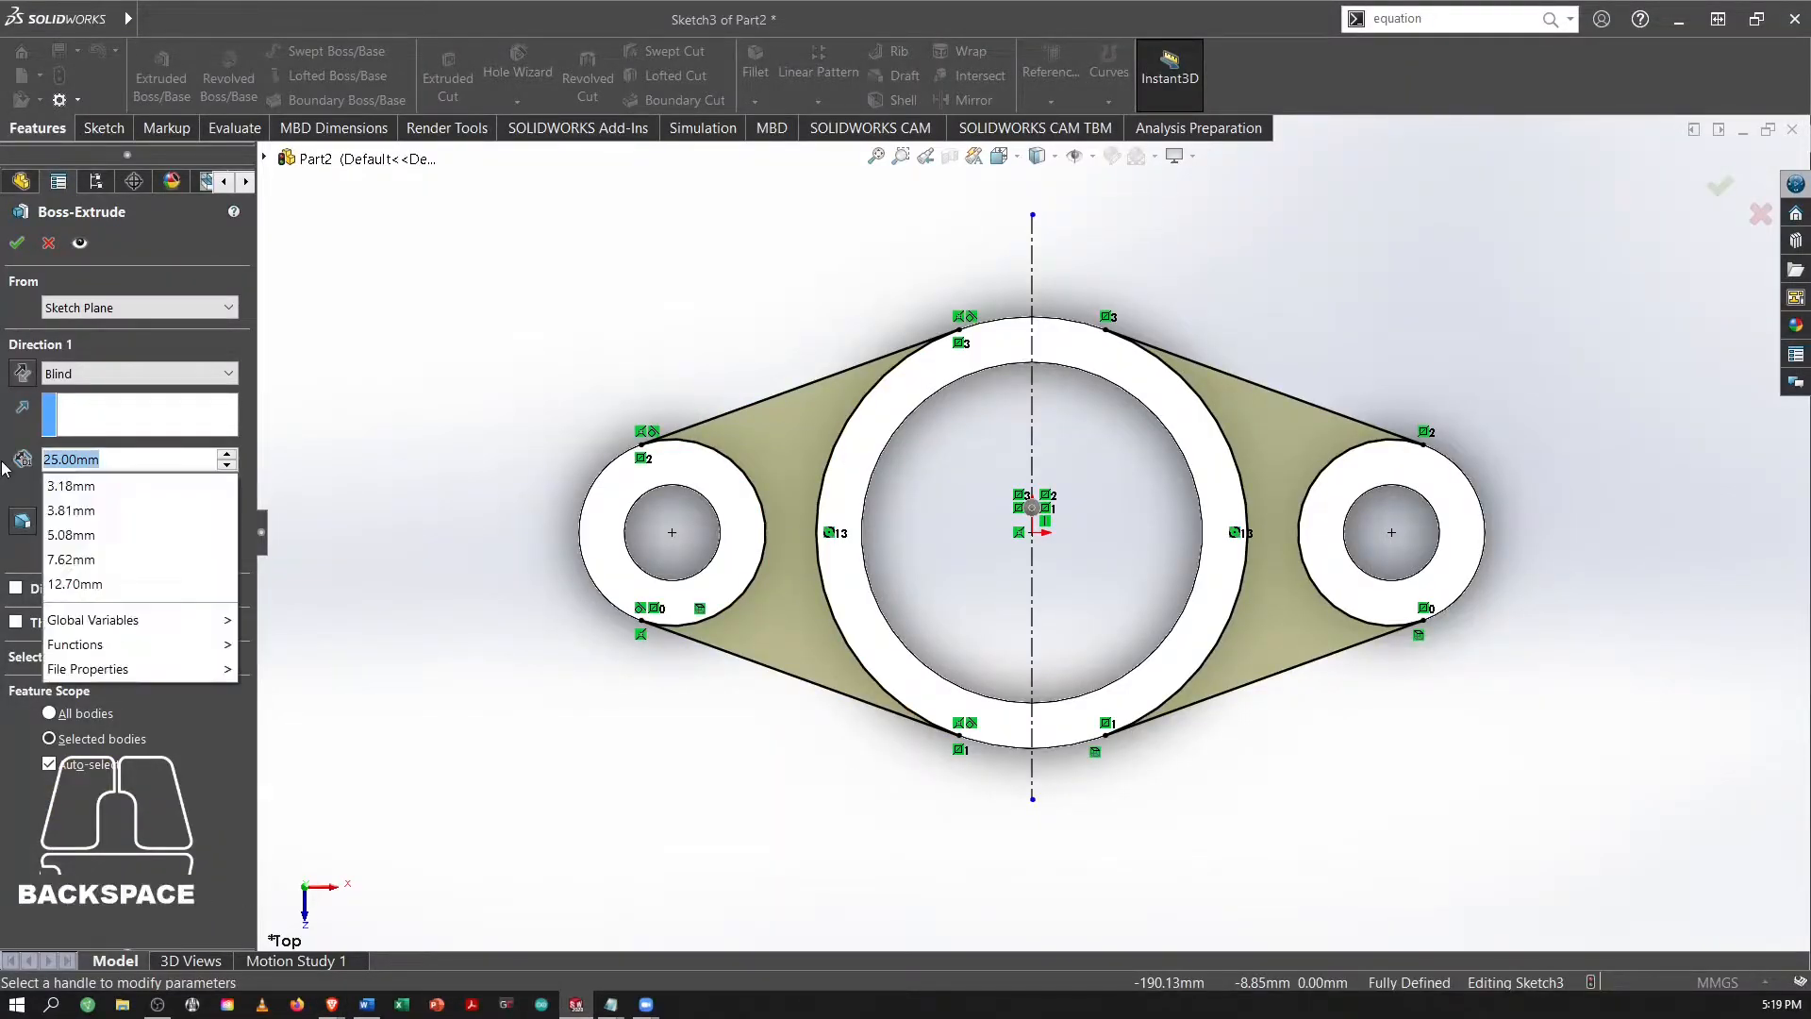
{"action": "type", "text": "\"C\" + "}
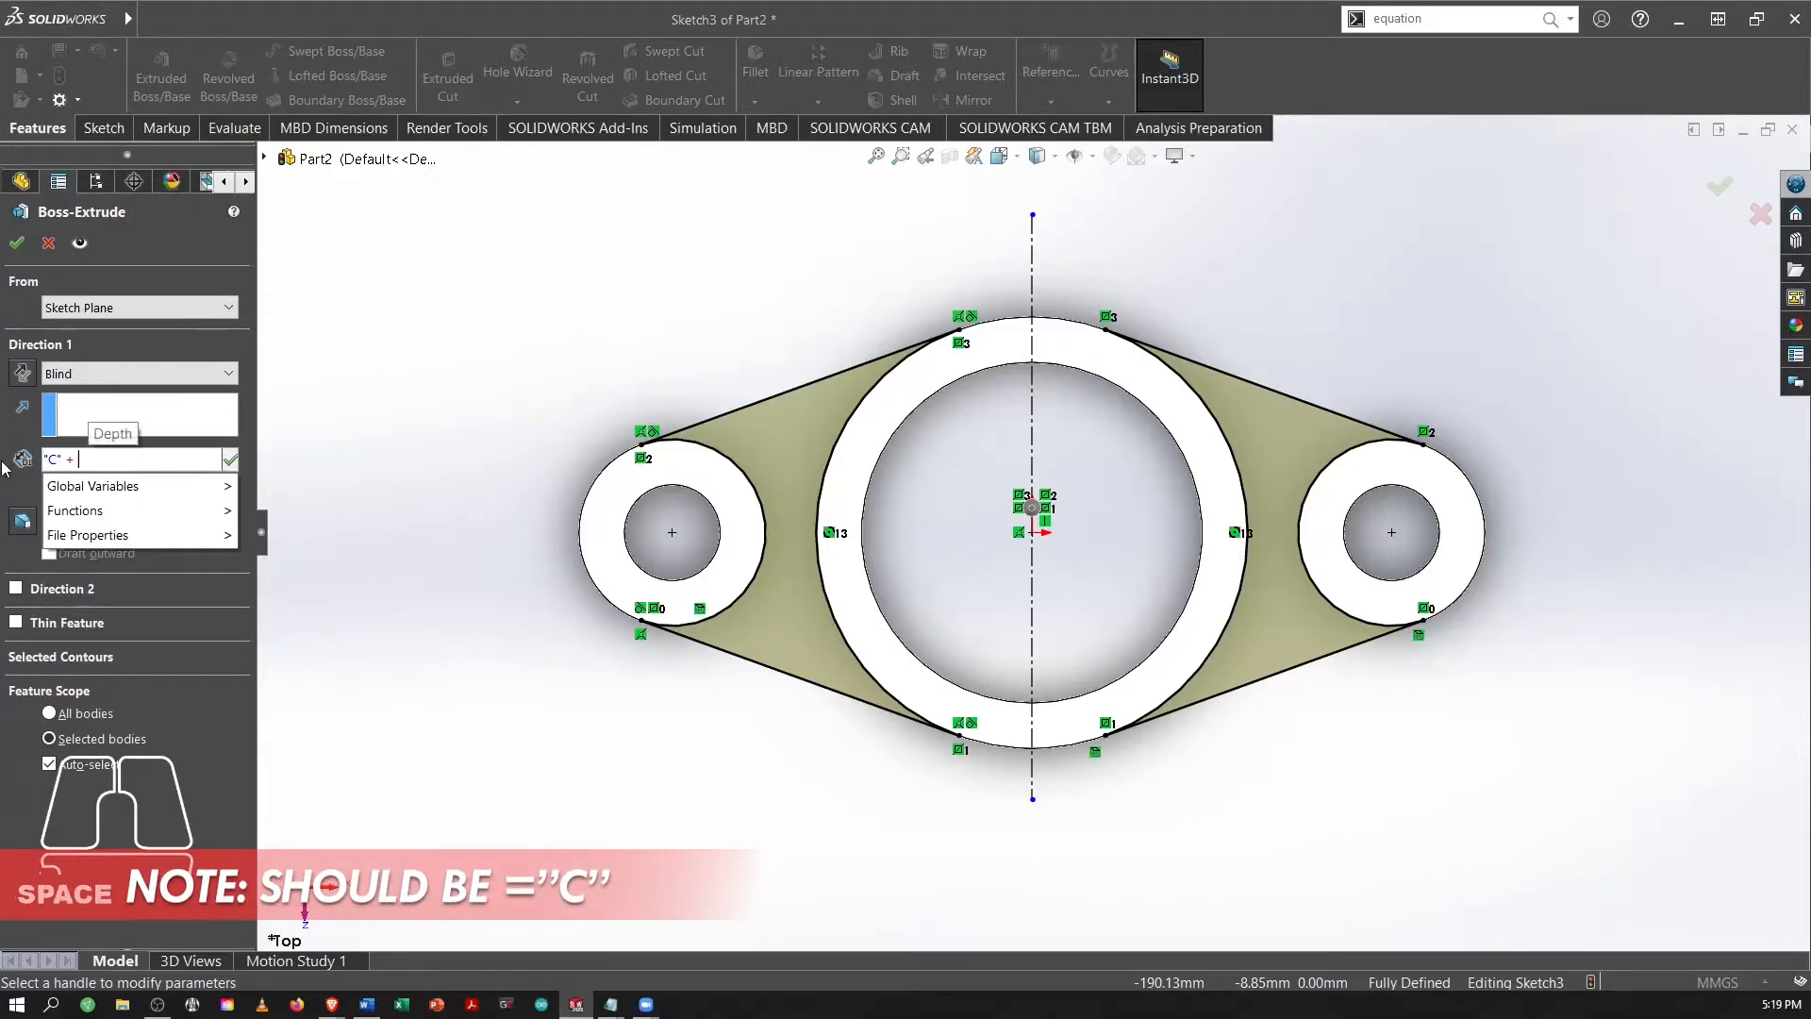
{"action": "type", "text": "6"}
{"action": "key", "text": "Return"}
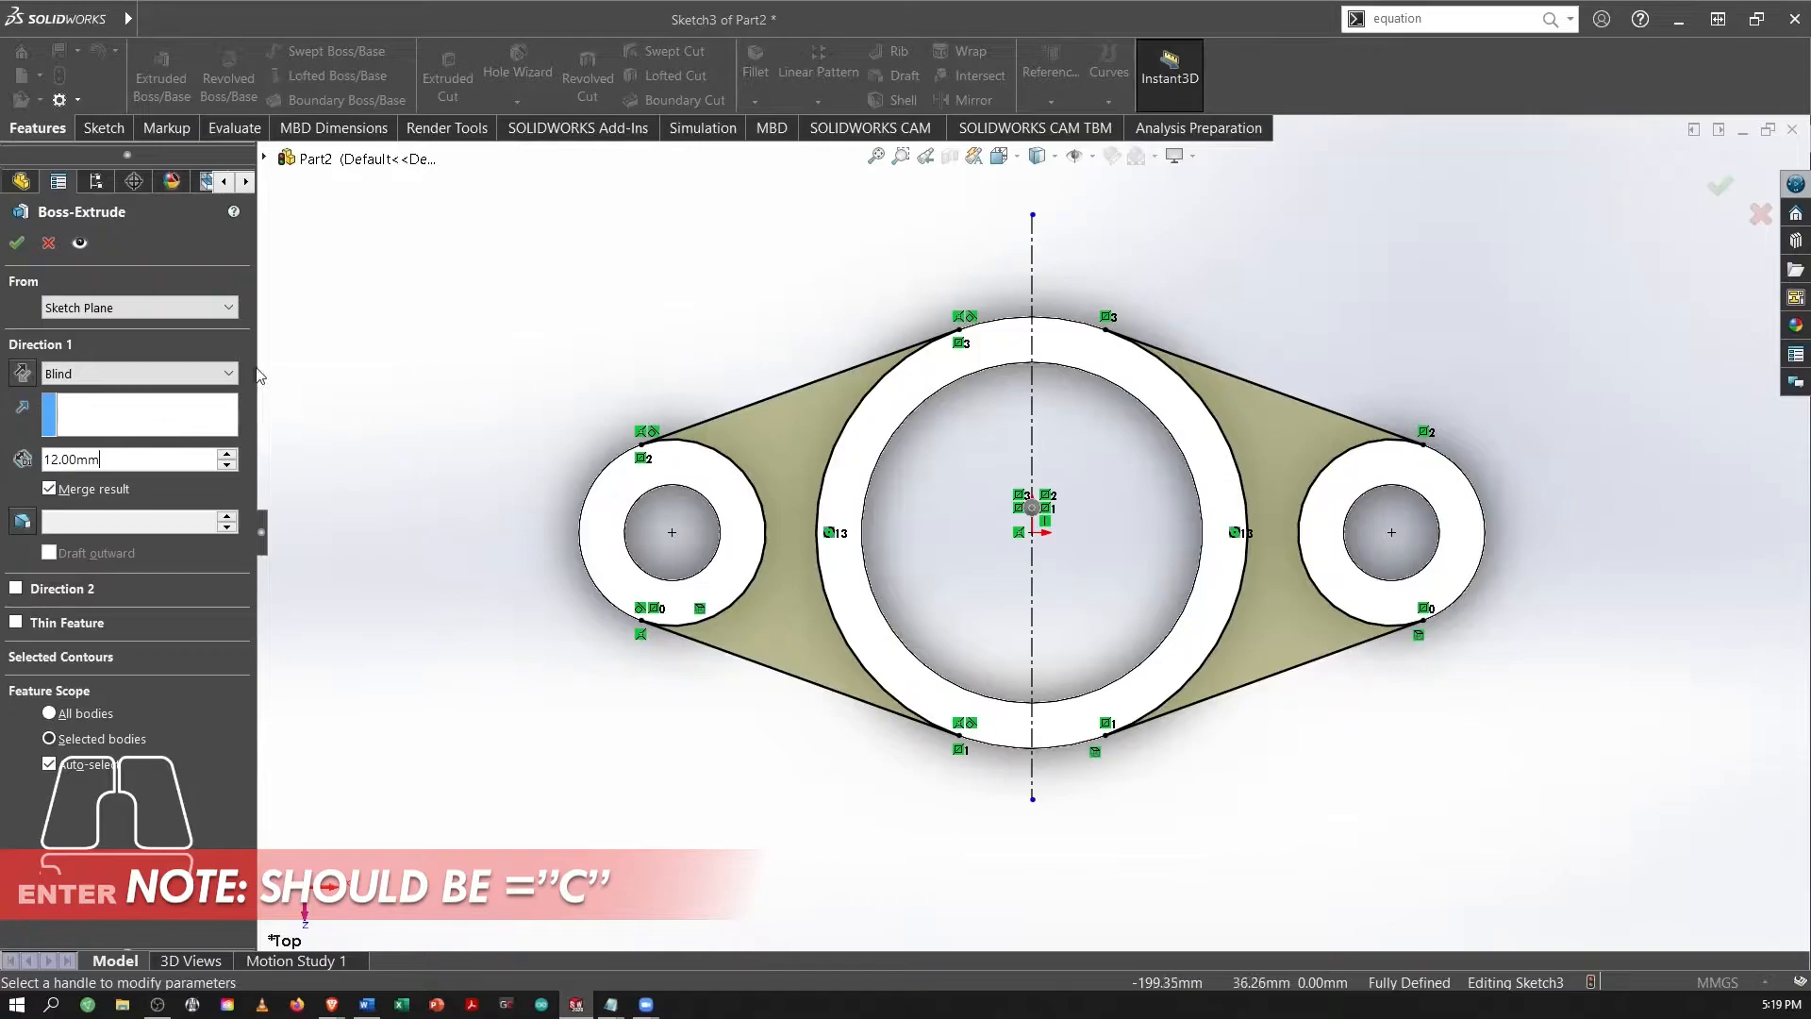
{"action": "left_click", "coordinate": [16, 243]}
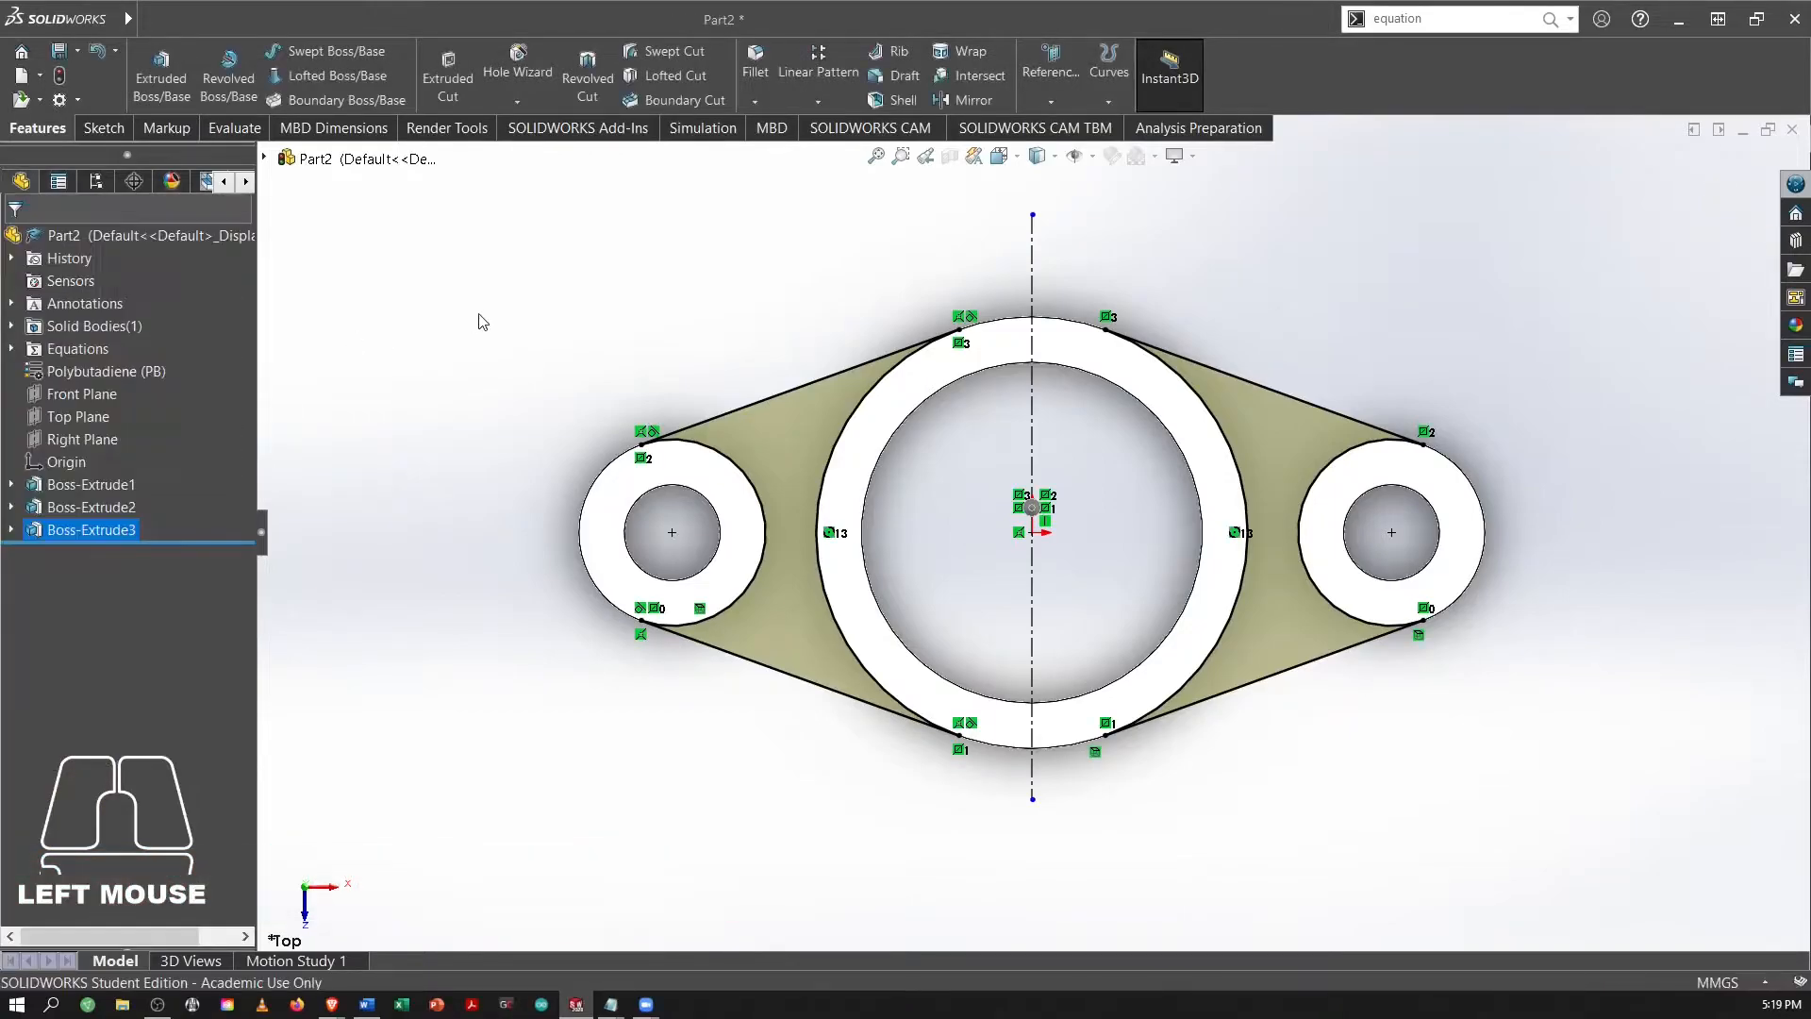
Start a new sketch on the upper face of the left web and view it face-on.
{"action": "left_click", "coordinate": [503, 351]}
{"action": "mouse_move", "coordinate": [526, 566]}
{"action": "middle_mouse_down"}
{"action": "mouse_move", "coordinate": [478, 392]}
{"action": "mouse_move", "coordinate": [511, 364]}
{"action": "middle_mouse_up"}
{"action": "key", "text": "ctrl+7"}
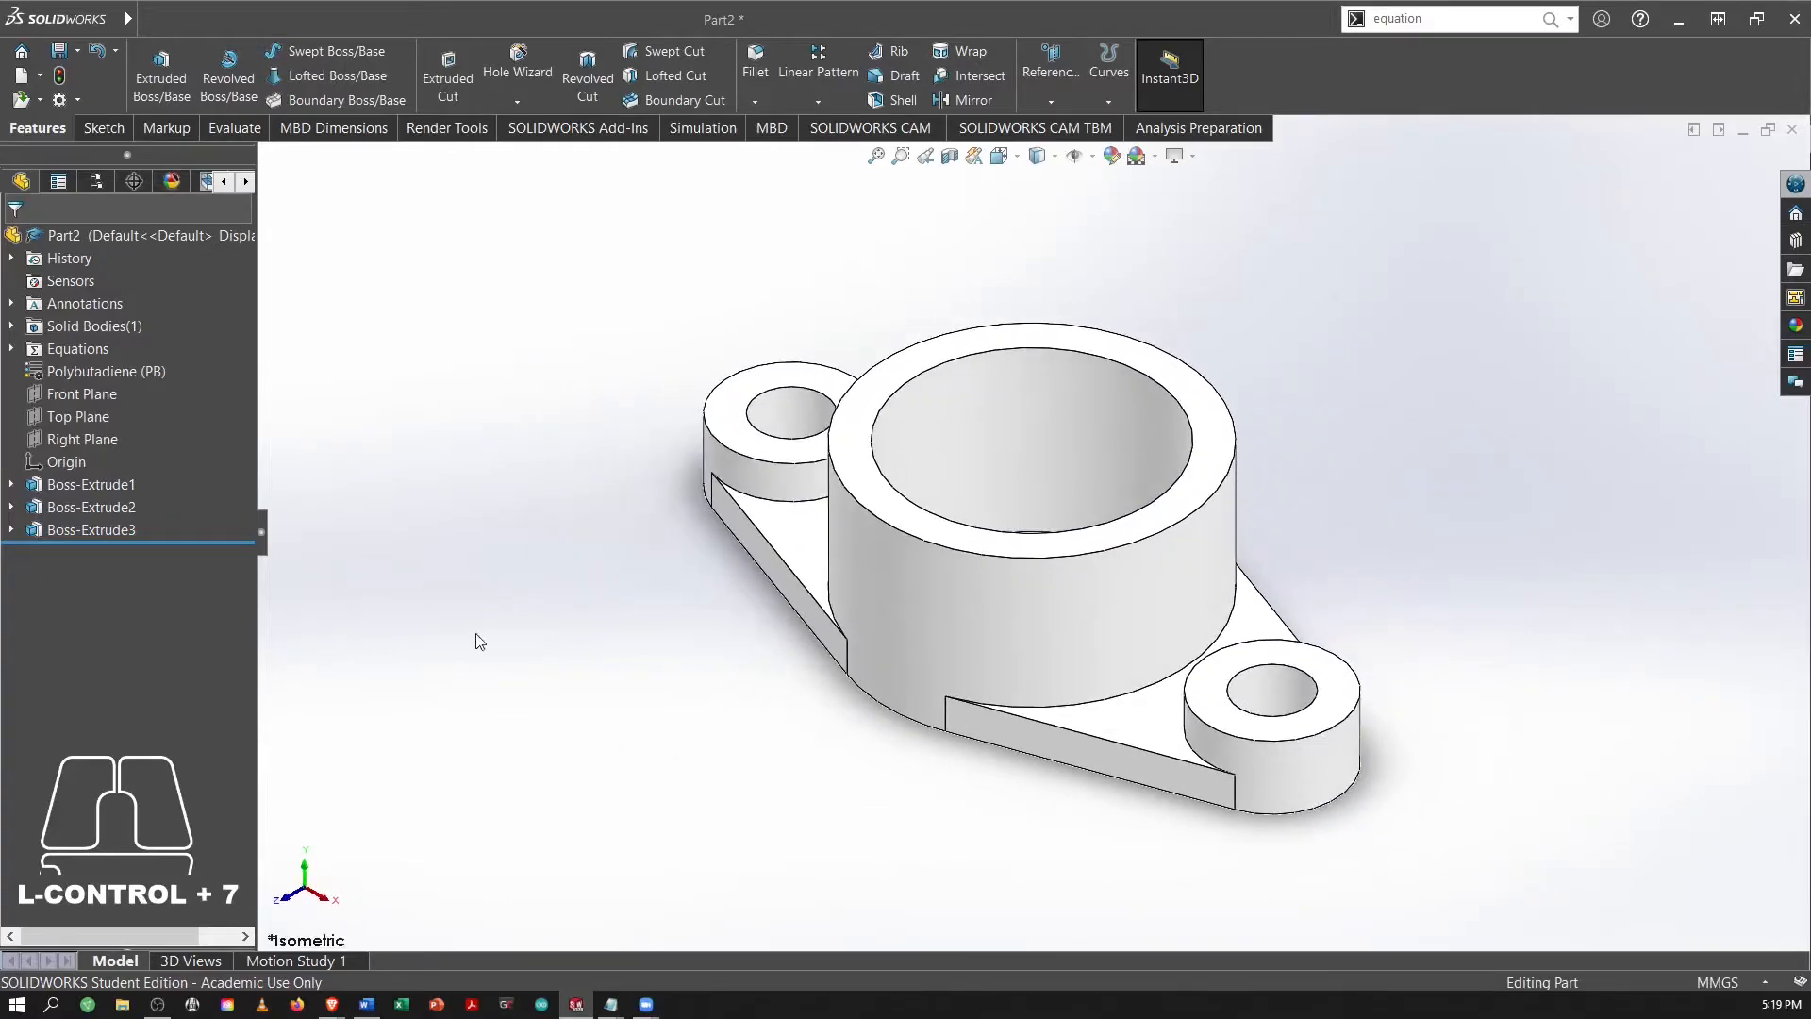
{"action": "key", "text": "alt+Tab"}
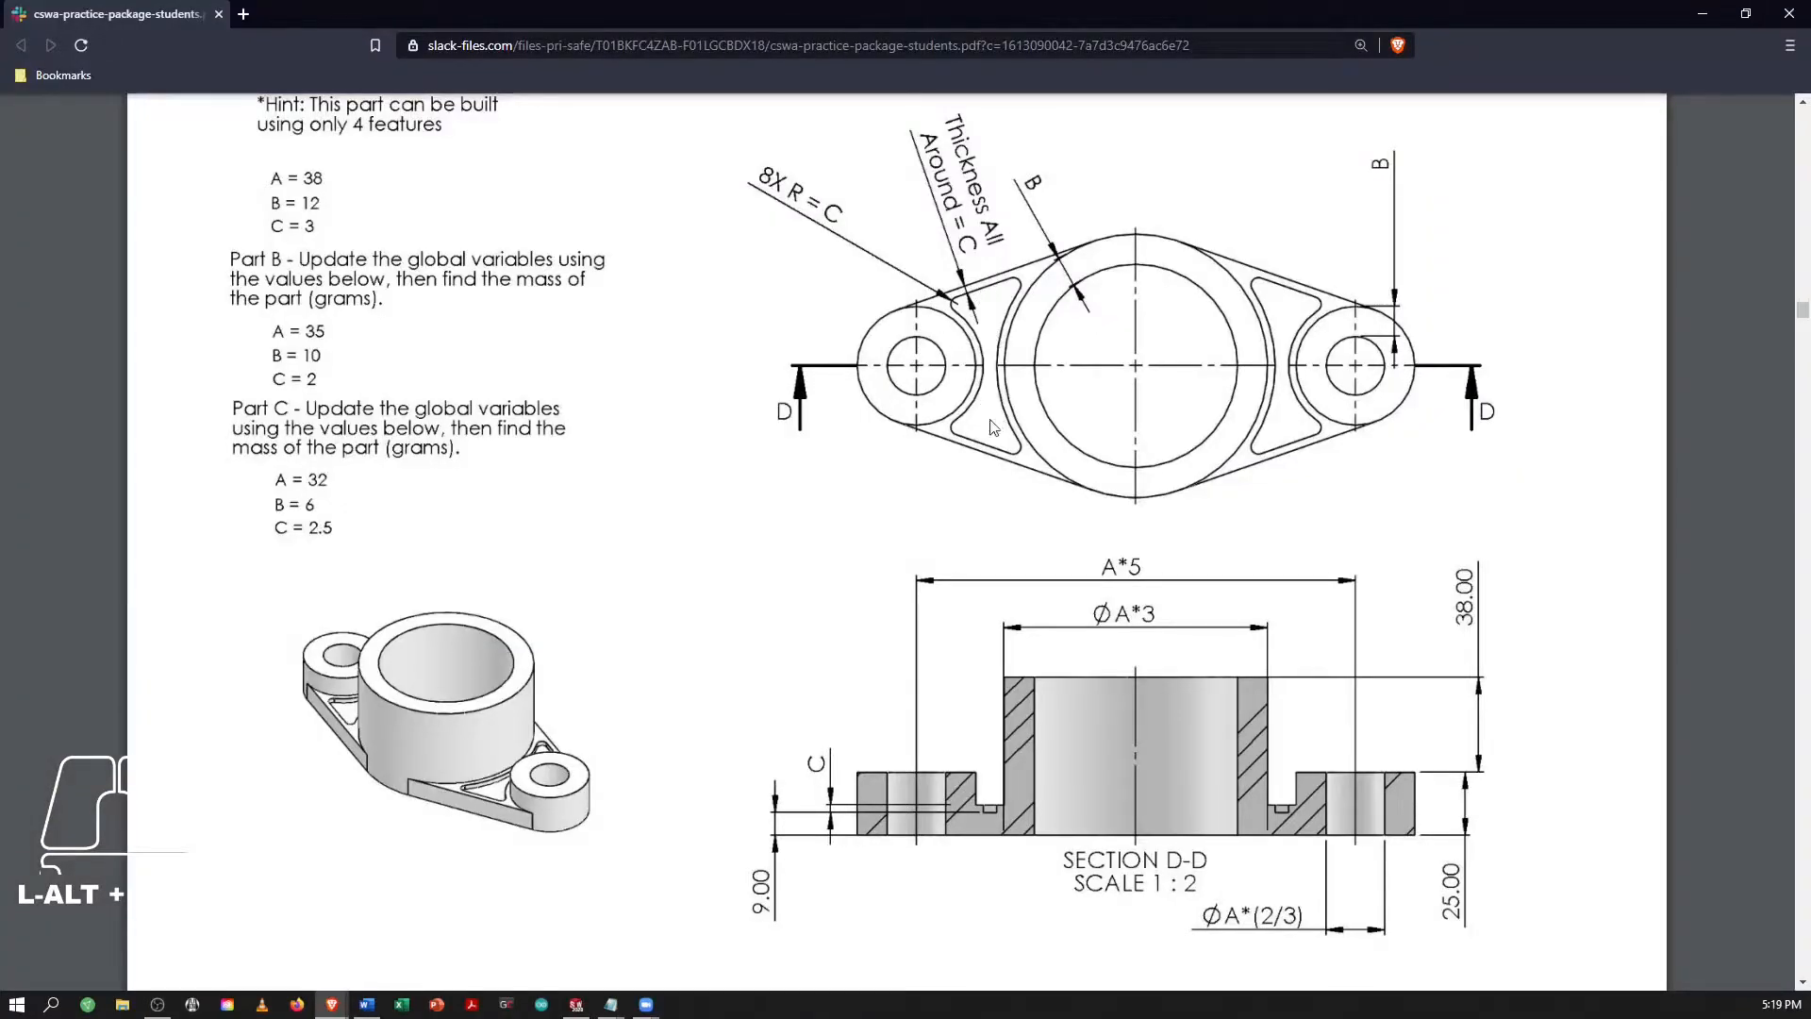
{"action": "key", "text": "alt+Tab"}
{"action": "left_click", "coordinate": [793, 534]}
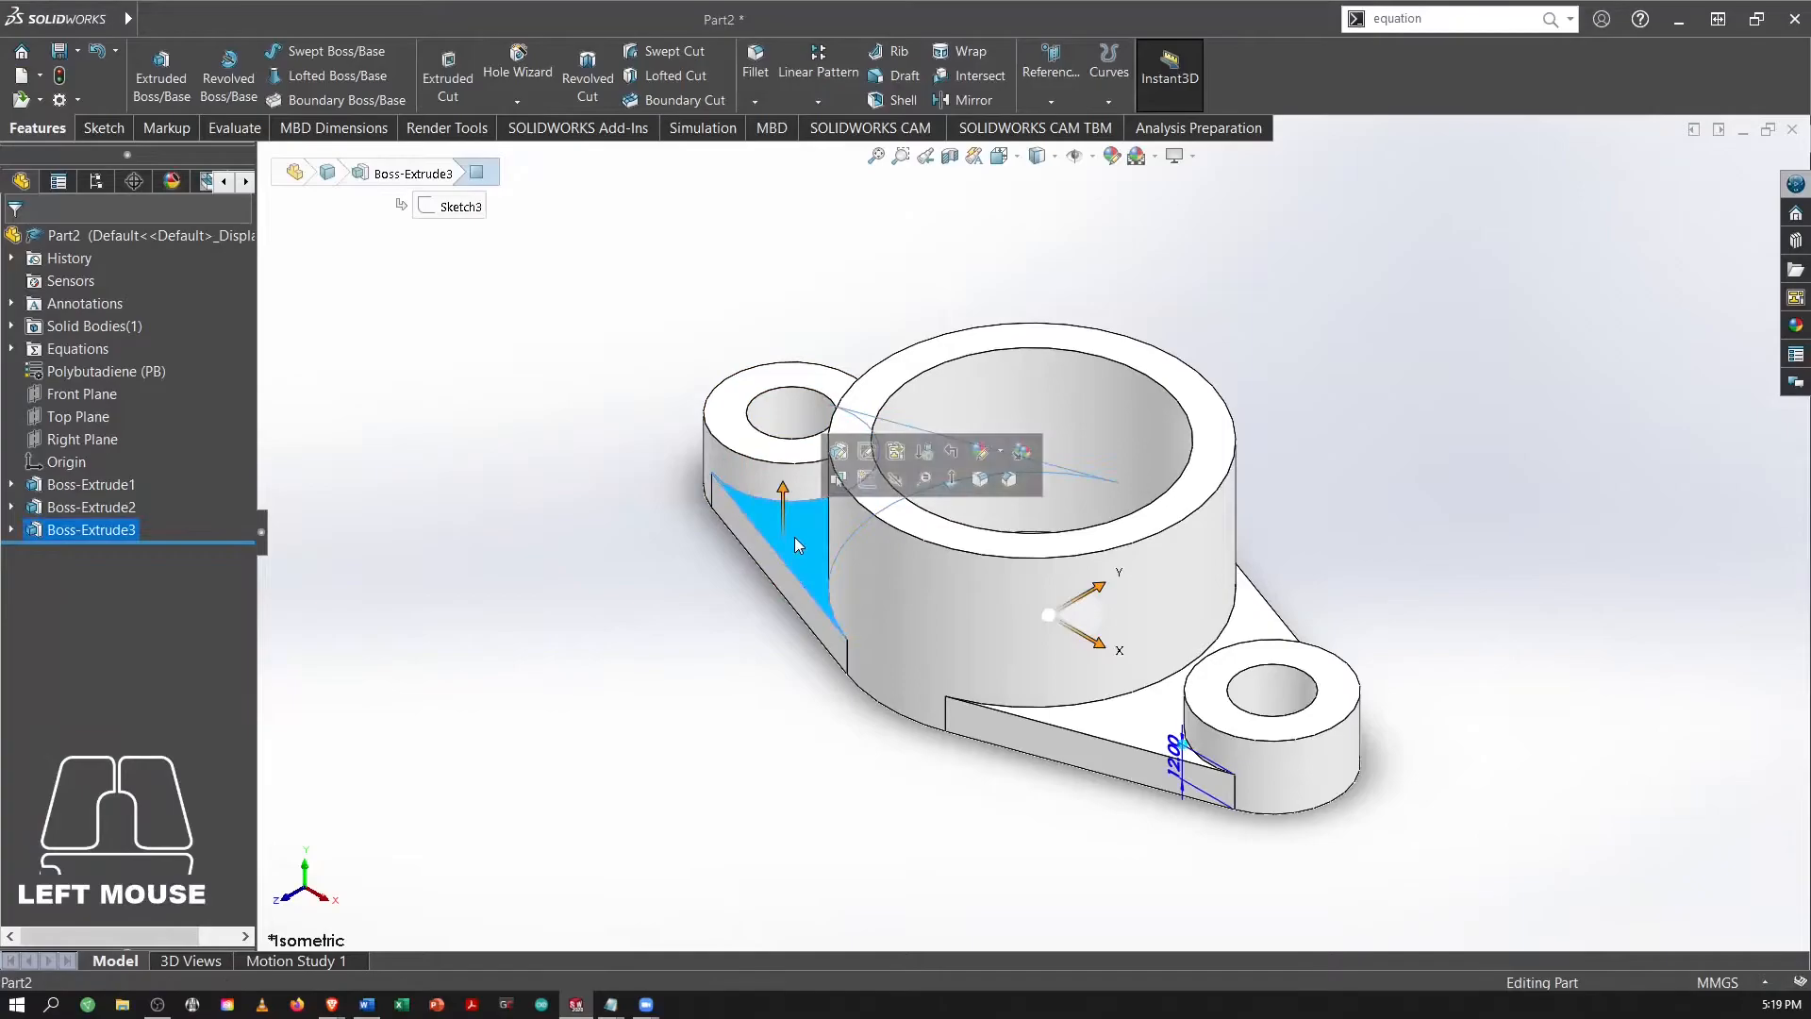
{"action": "left_click", "coordinate": [837, 477]}
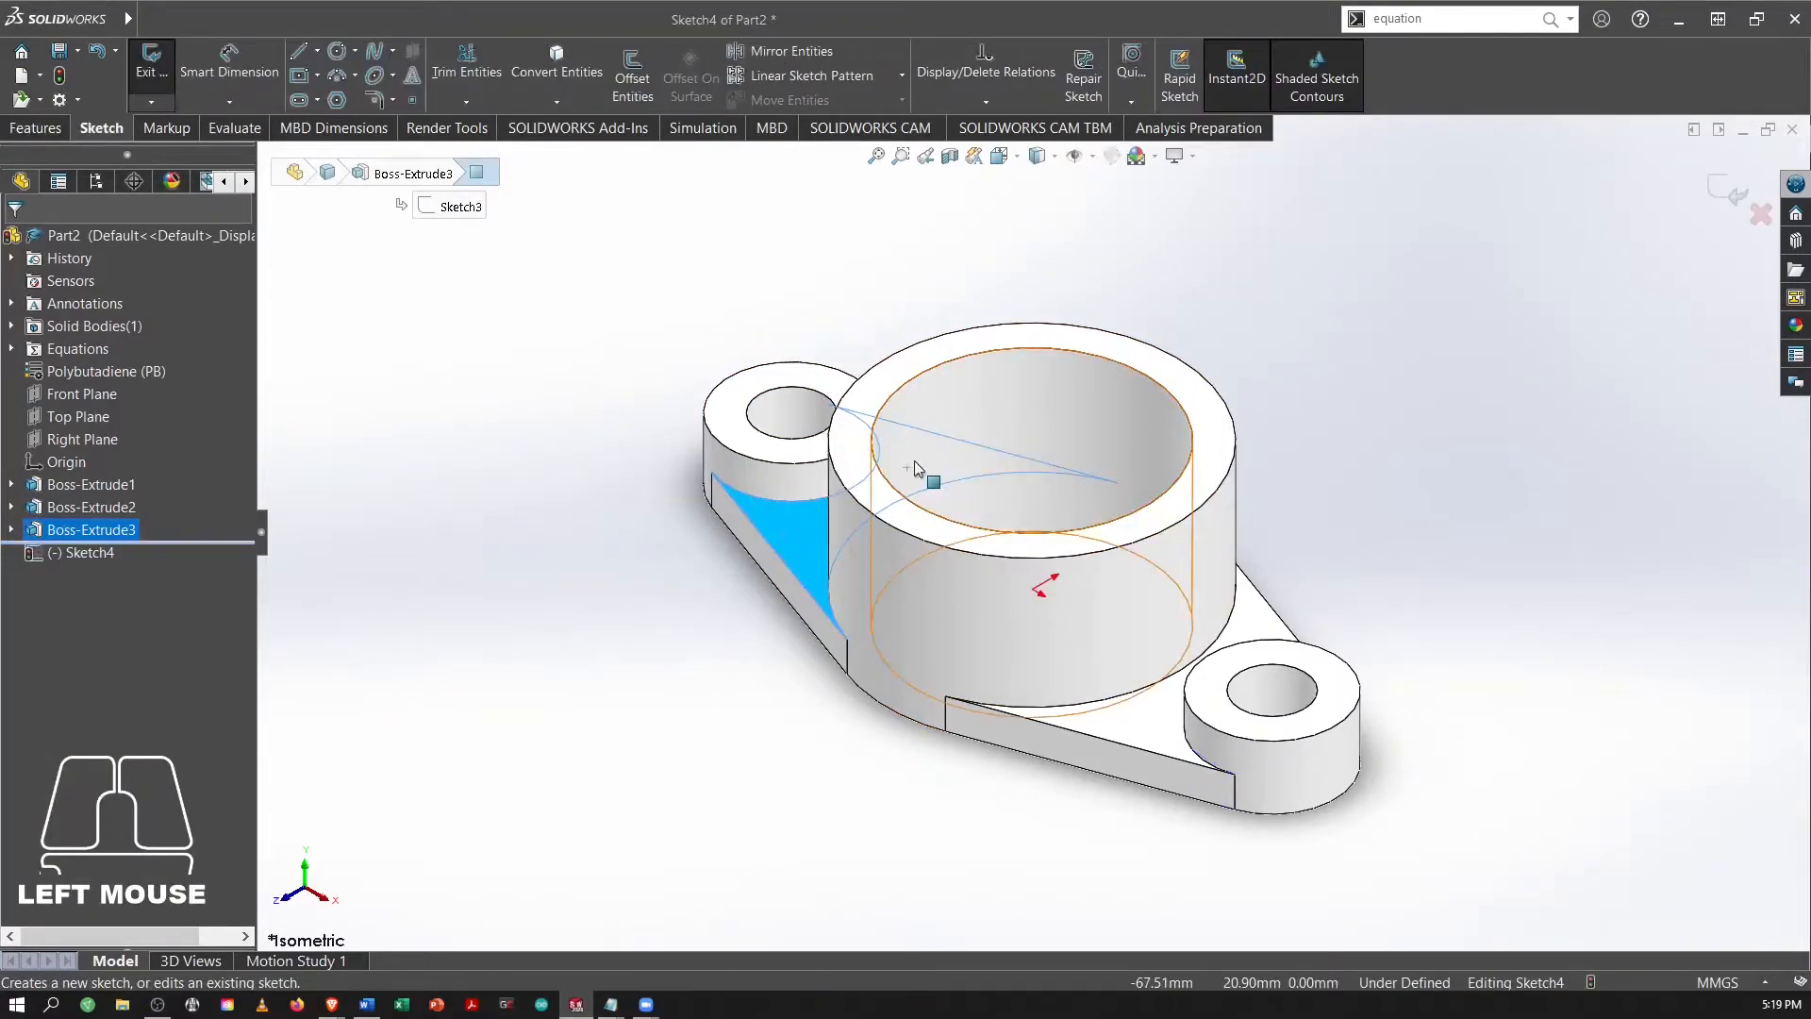
{"action": "right_click", "coordinate": [90, 556]}
{"action": "left_click", "coordinate": [139, 528]}
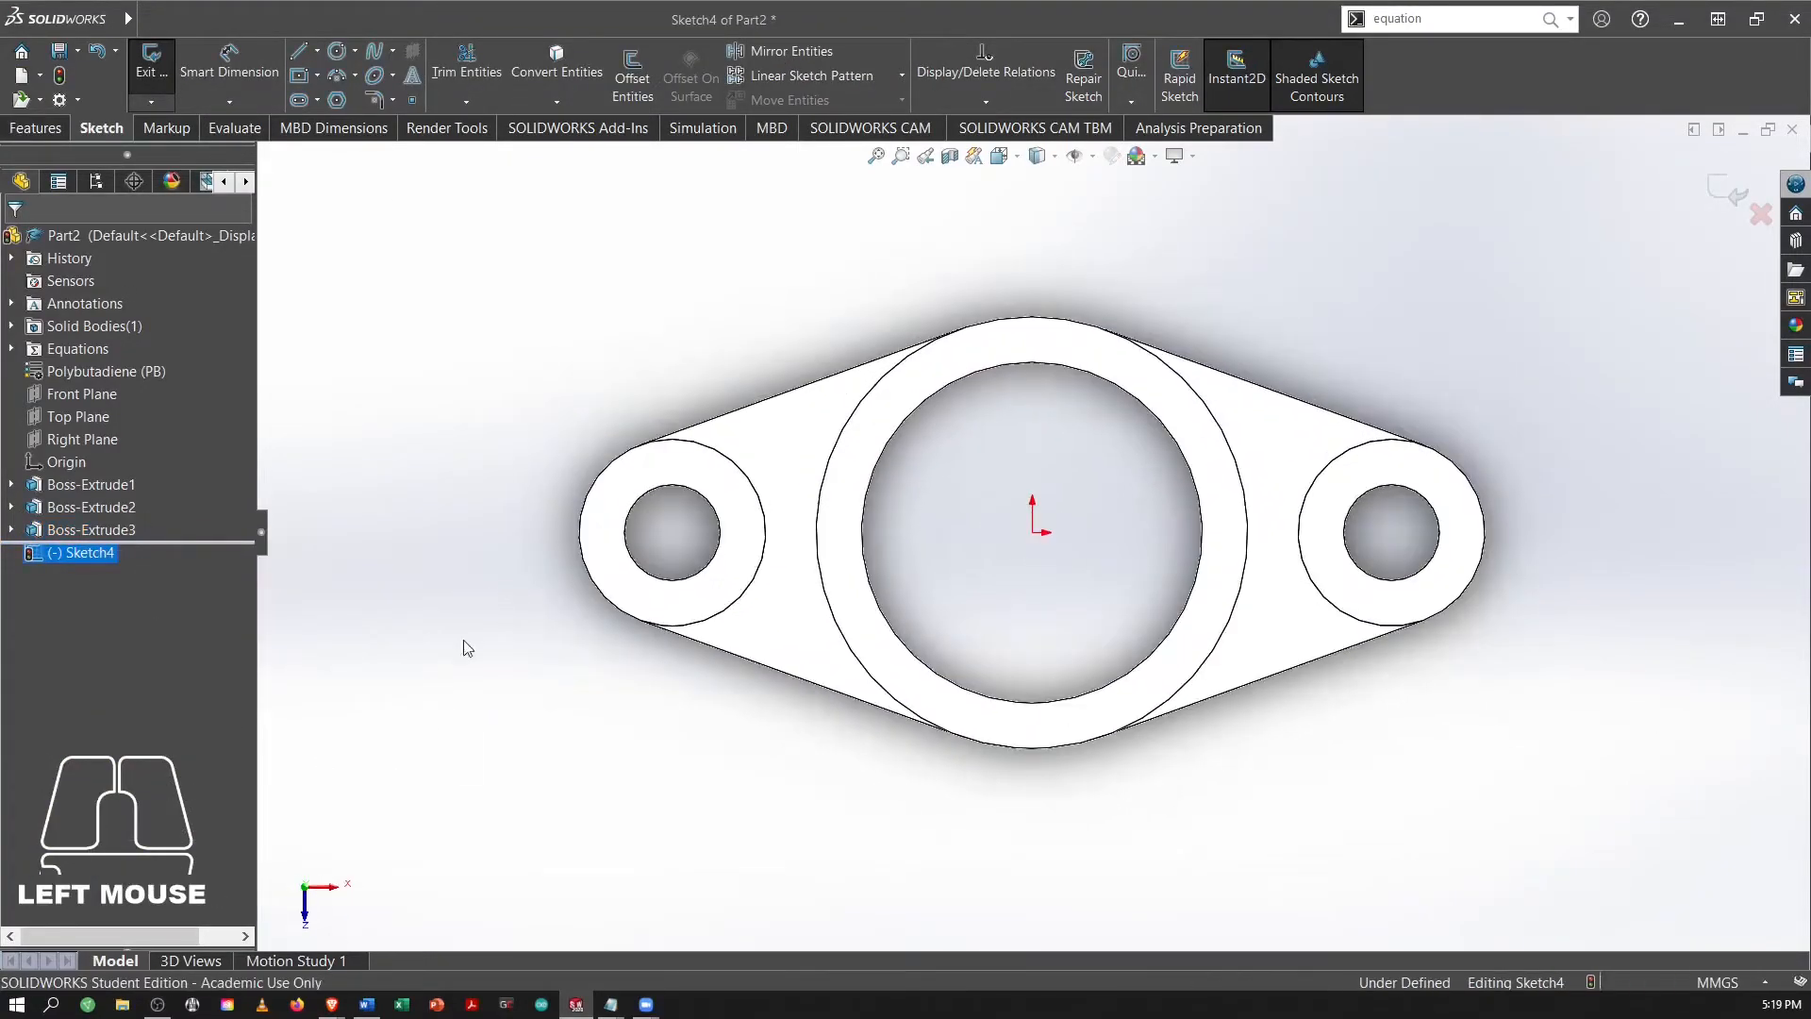
{"action": "left_click", "coordinate": [443, 700]}
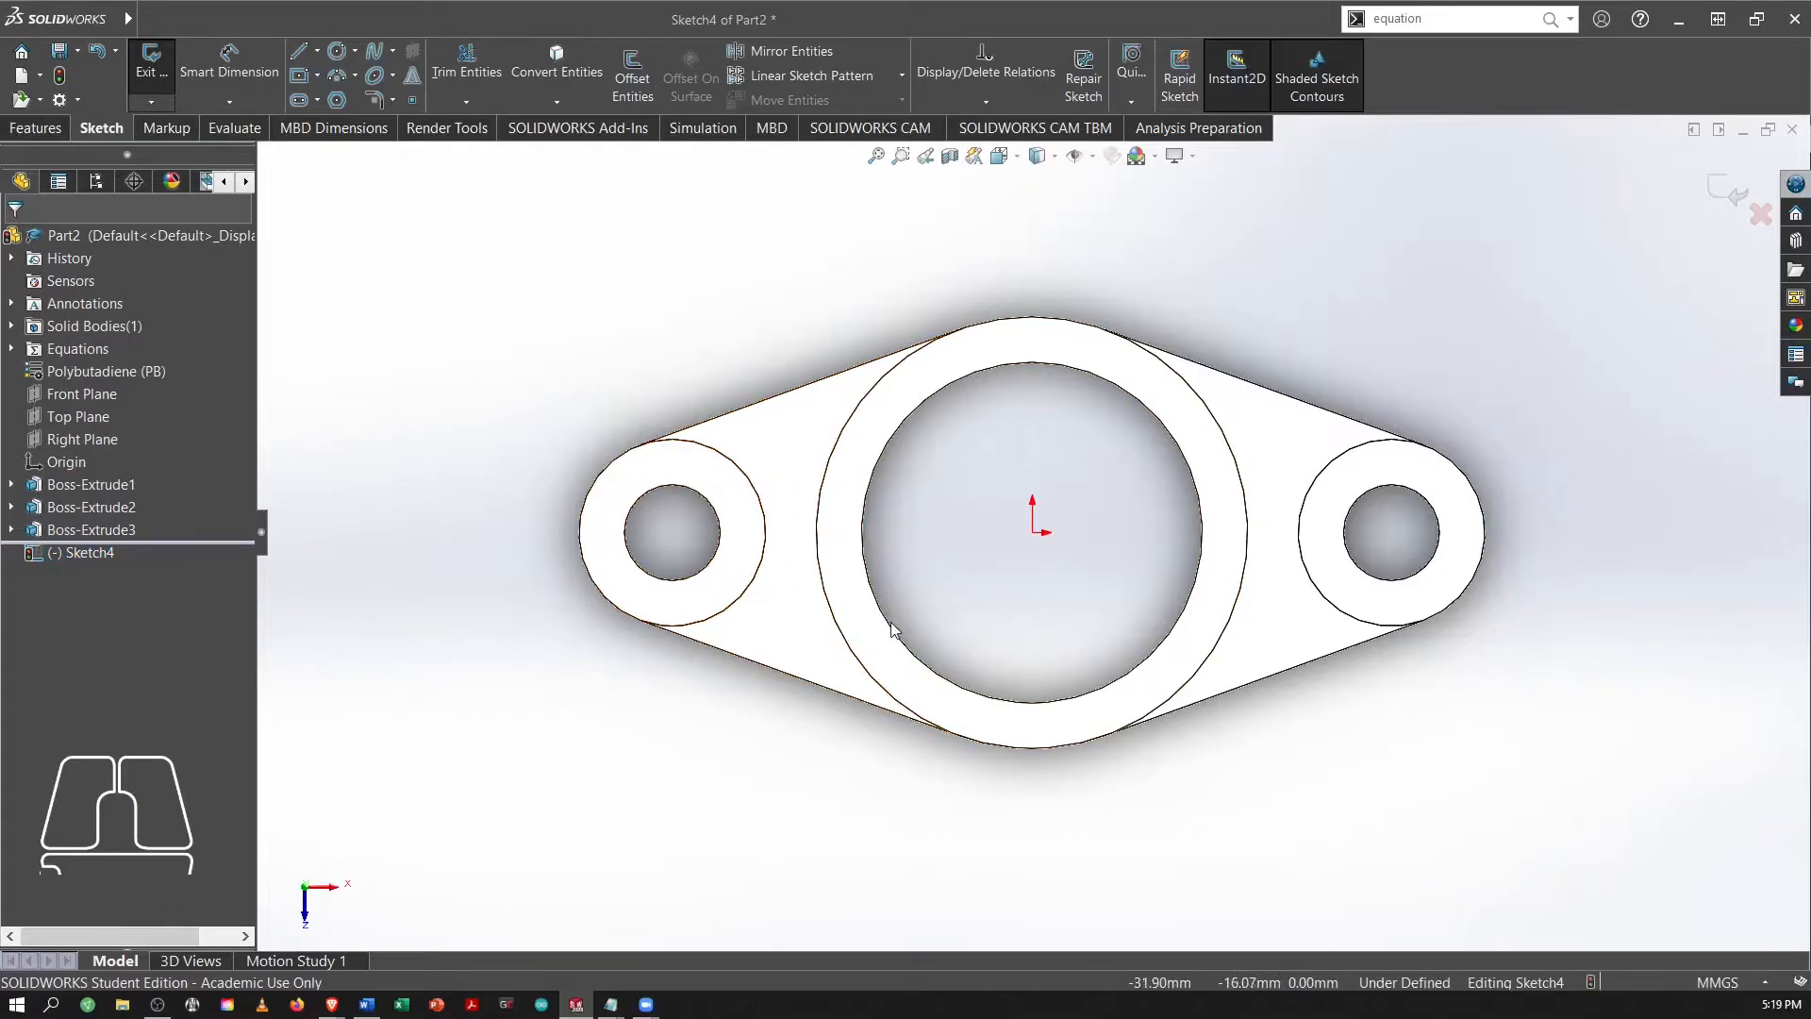
{"action": "left_click", "coordinate": [447, 220]}
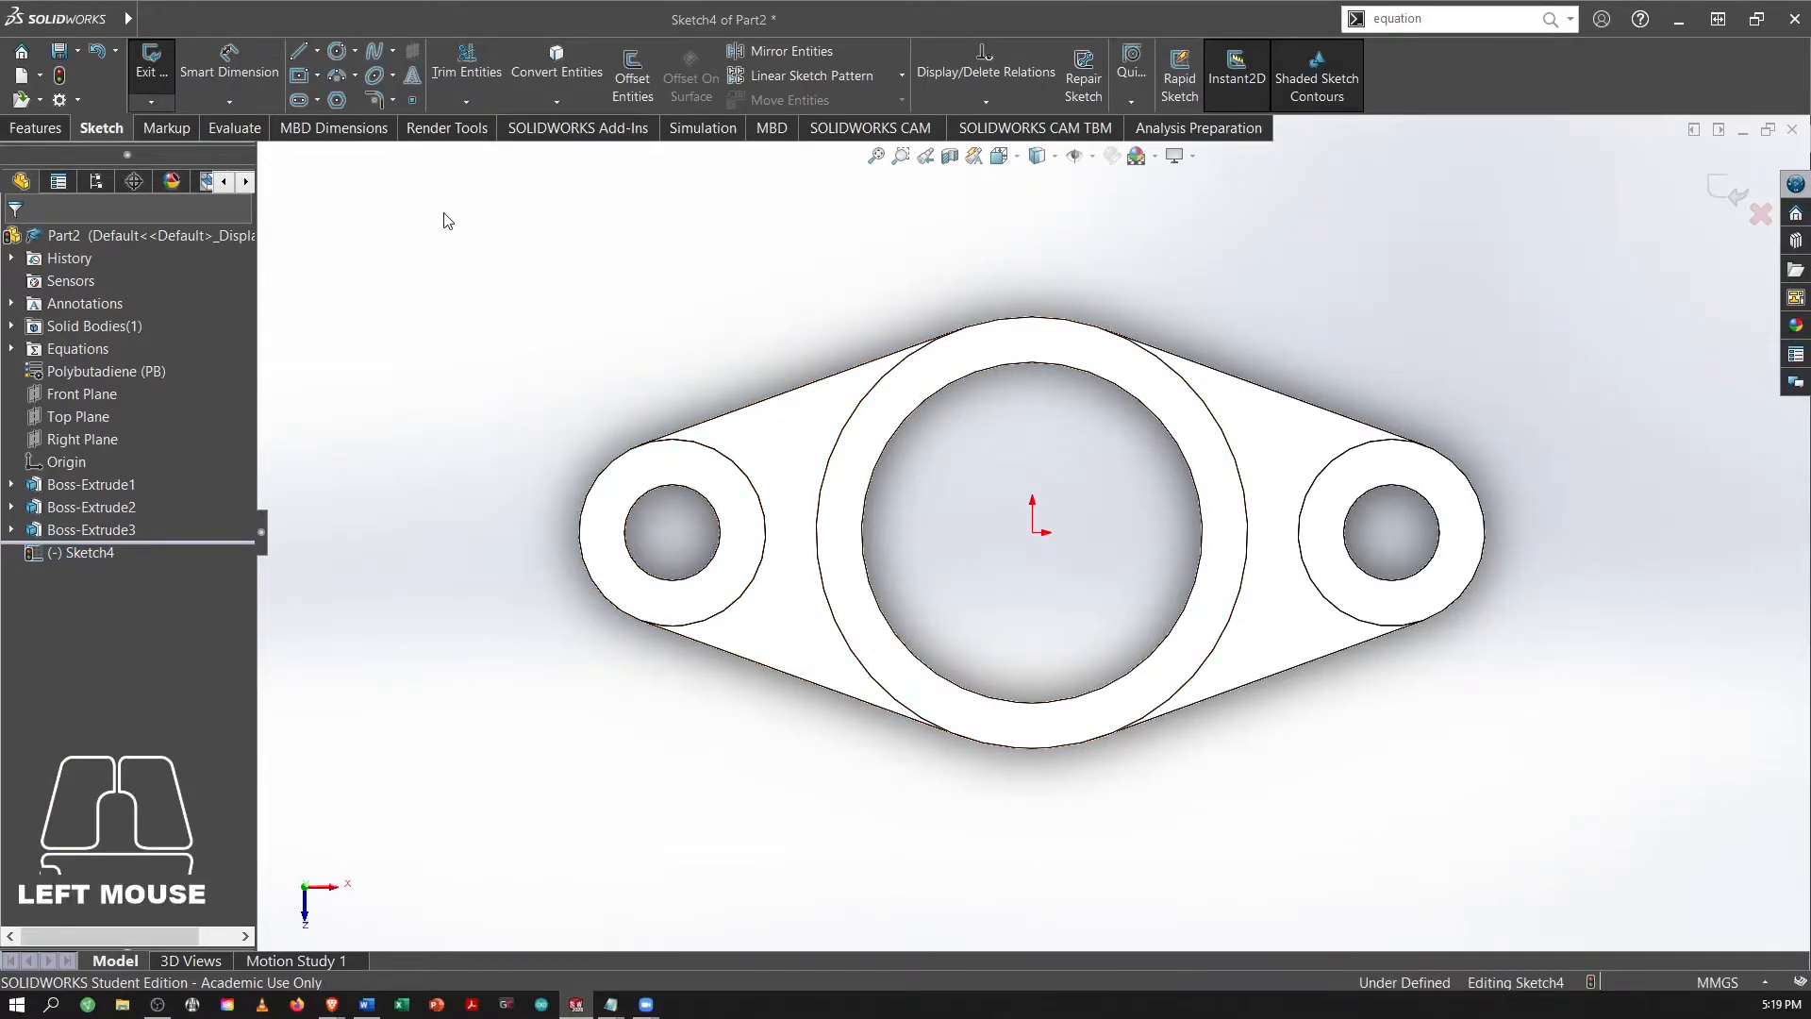
Offset the left web's two slanted edges and its boss and ring arcs 3 mm inward to form a closed pocket profile.
{"action": "left_click", "coordinate": [792, 399]}
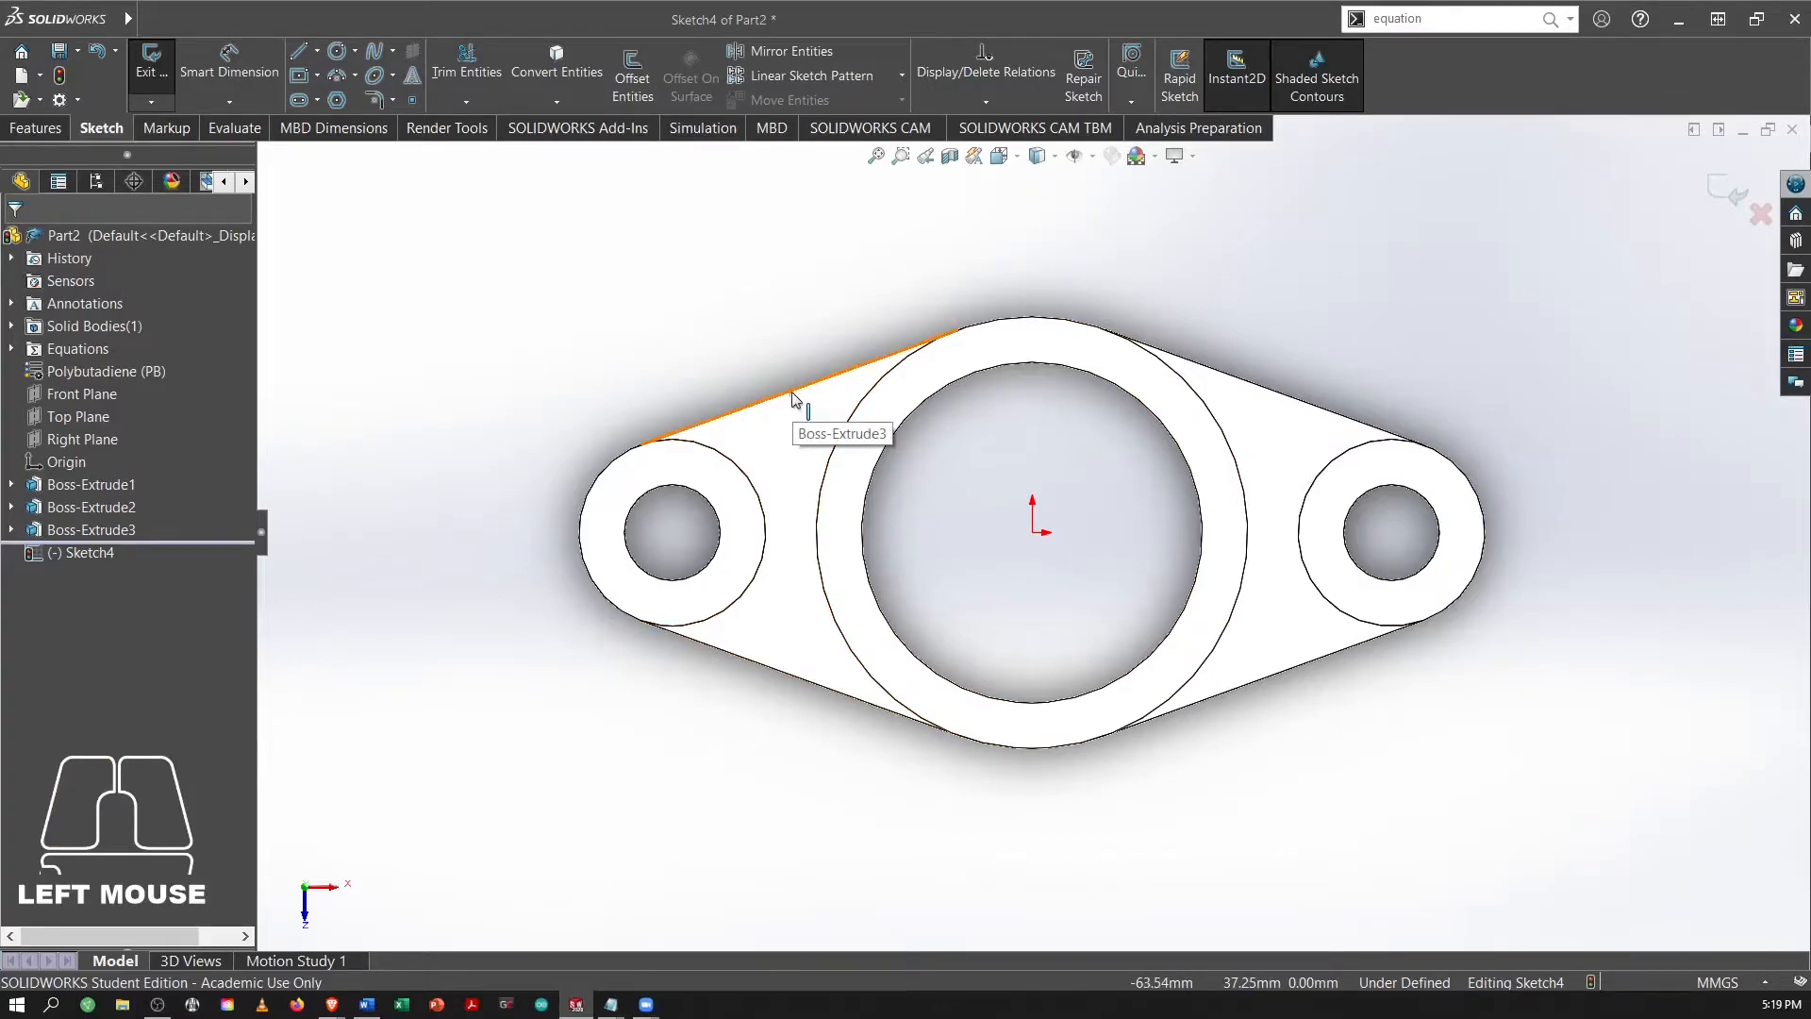
{"action": "left_click", "coordinate": [766, 510], "text": "ctrl"}
{"action": "left_click", "coordinate": [740, 655], "text": "ctrl"}
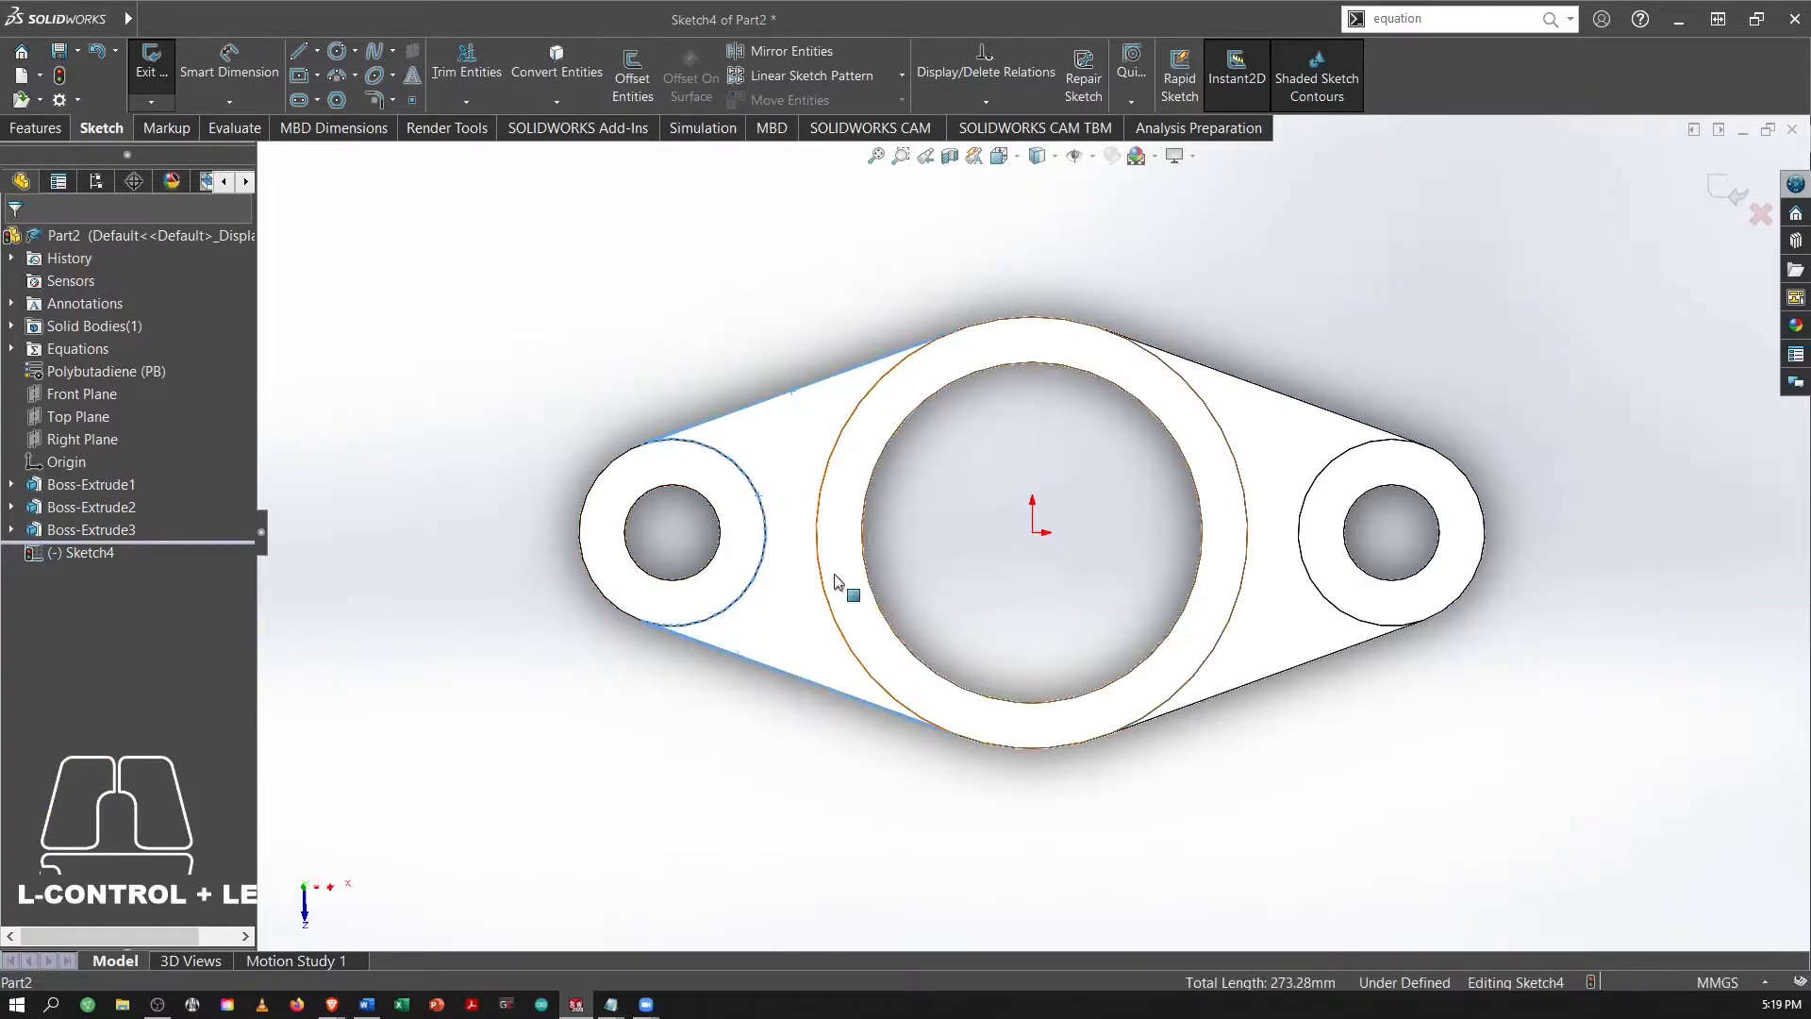
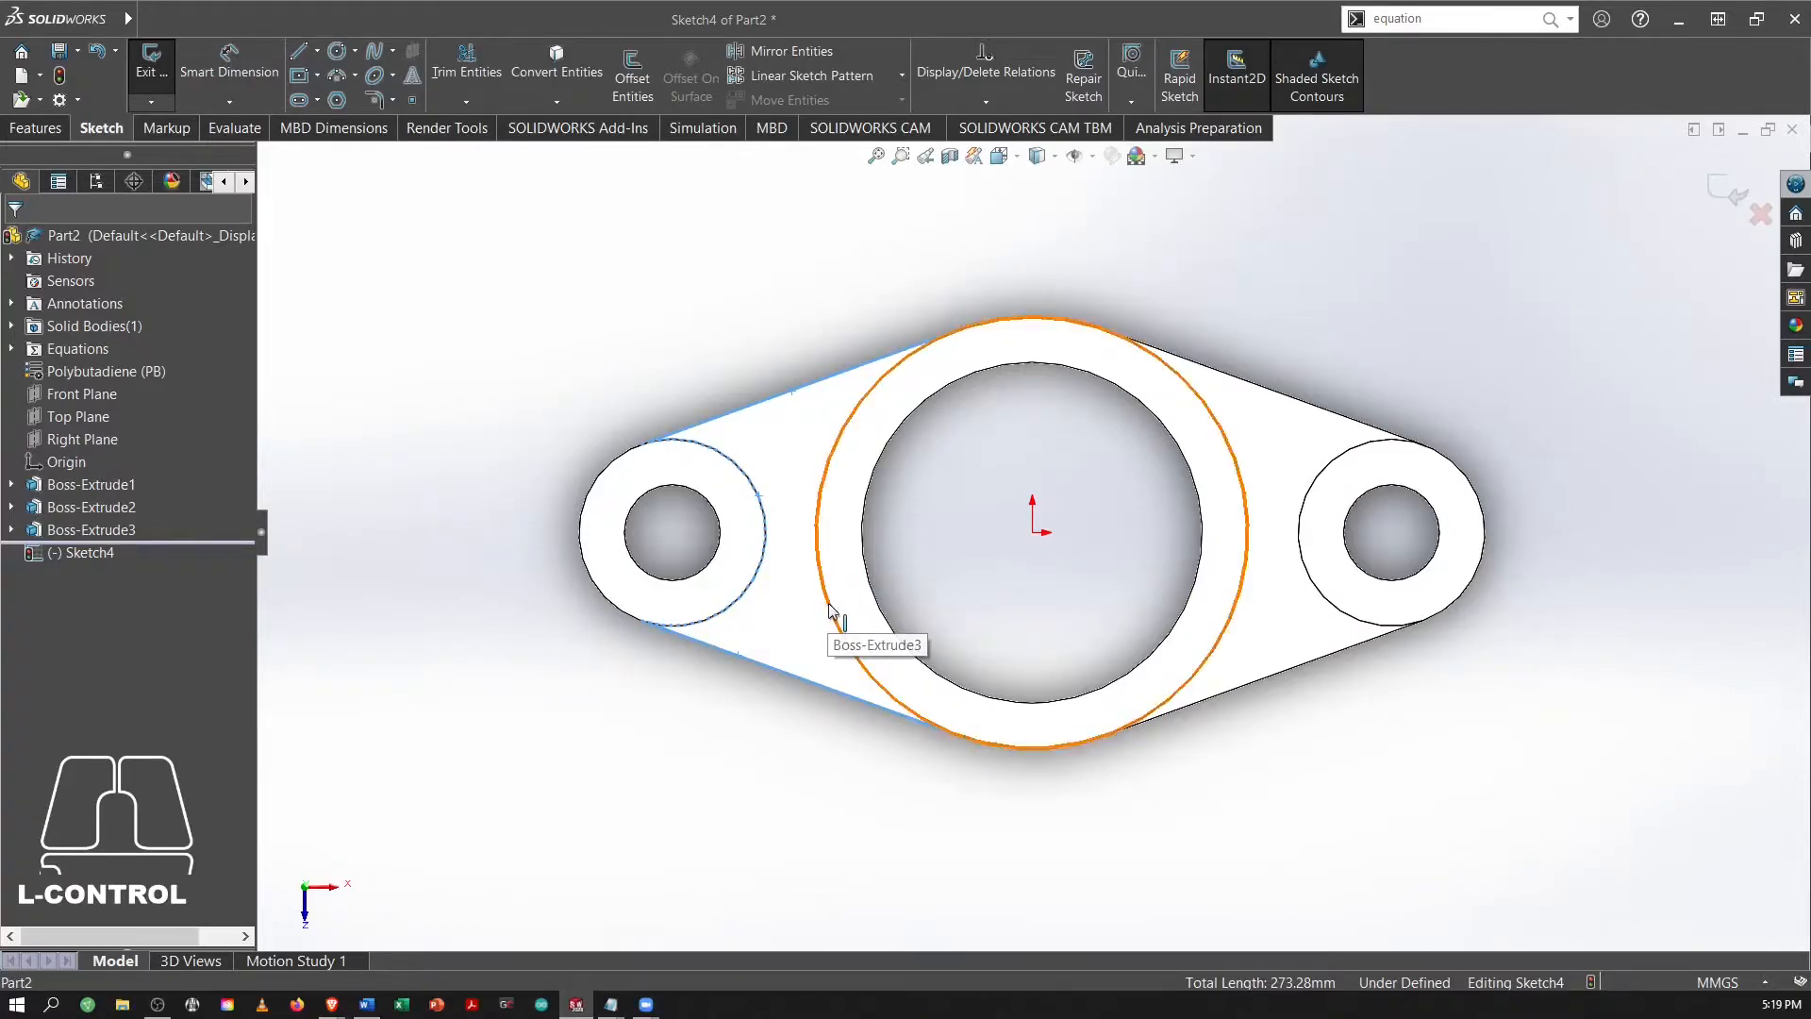
{"action": "left_click", "coordinate": [828, 608], "text": "ctrl"}
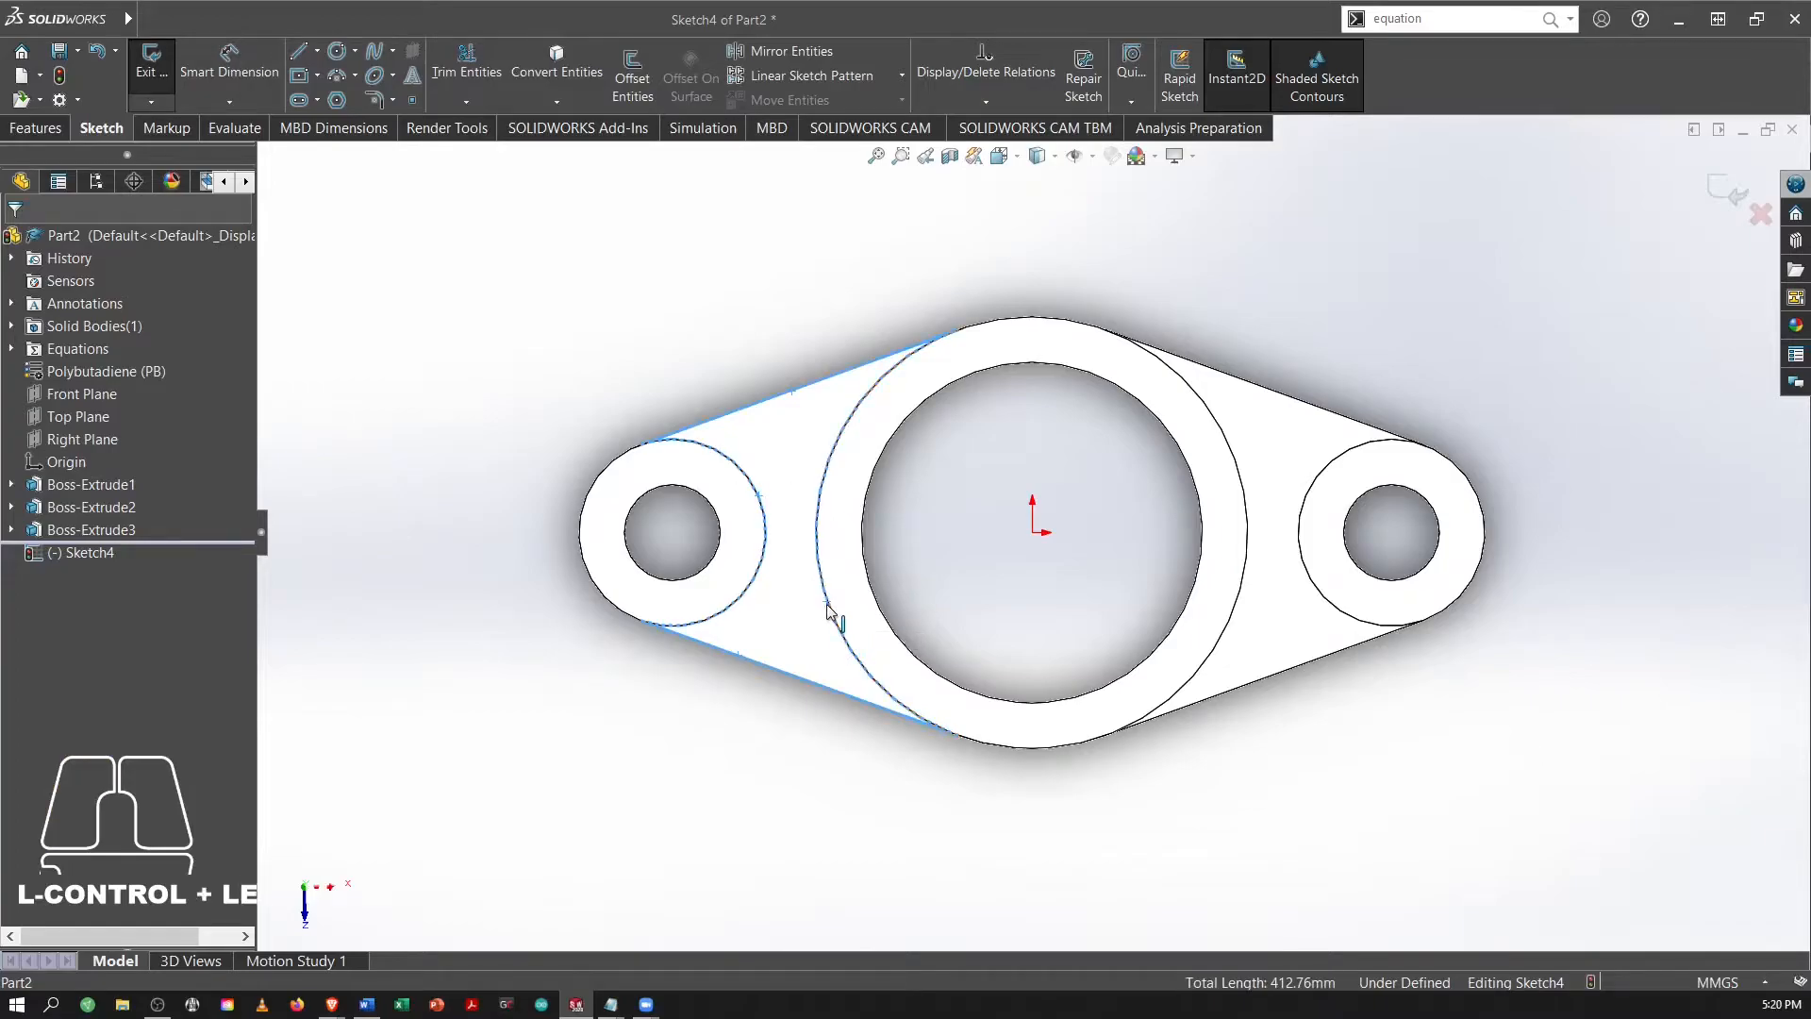
{"action": "left_click", "coordinate": [632, 76]}
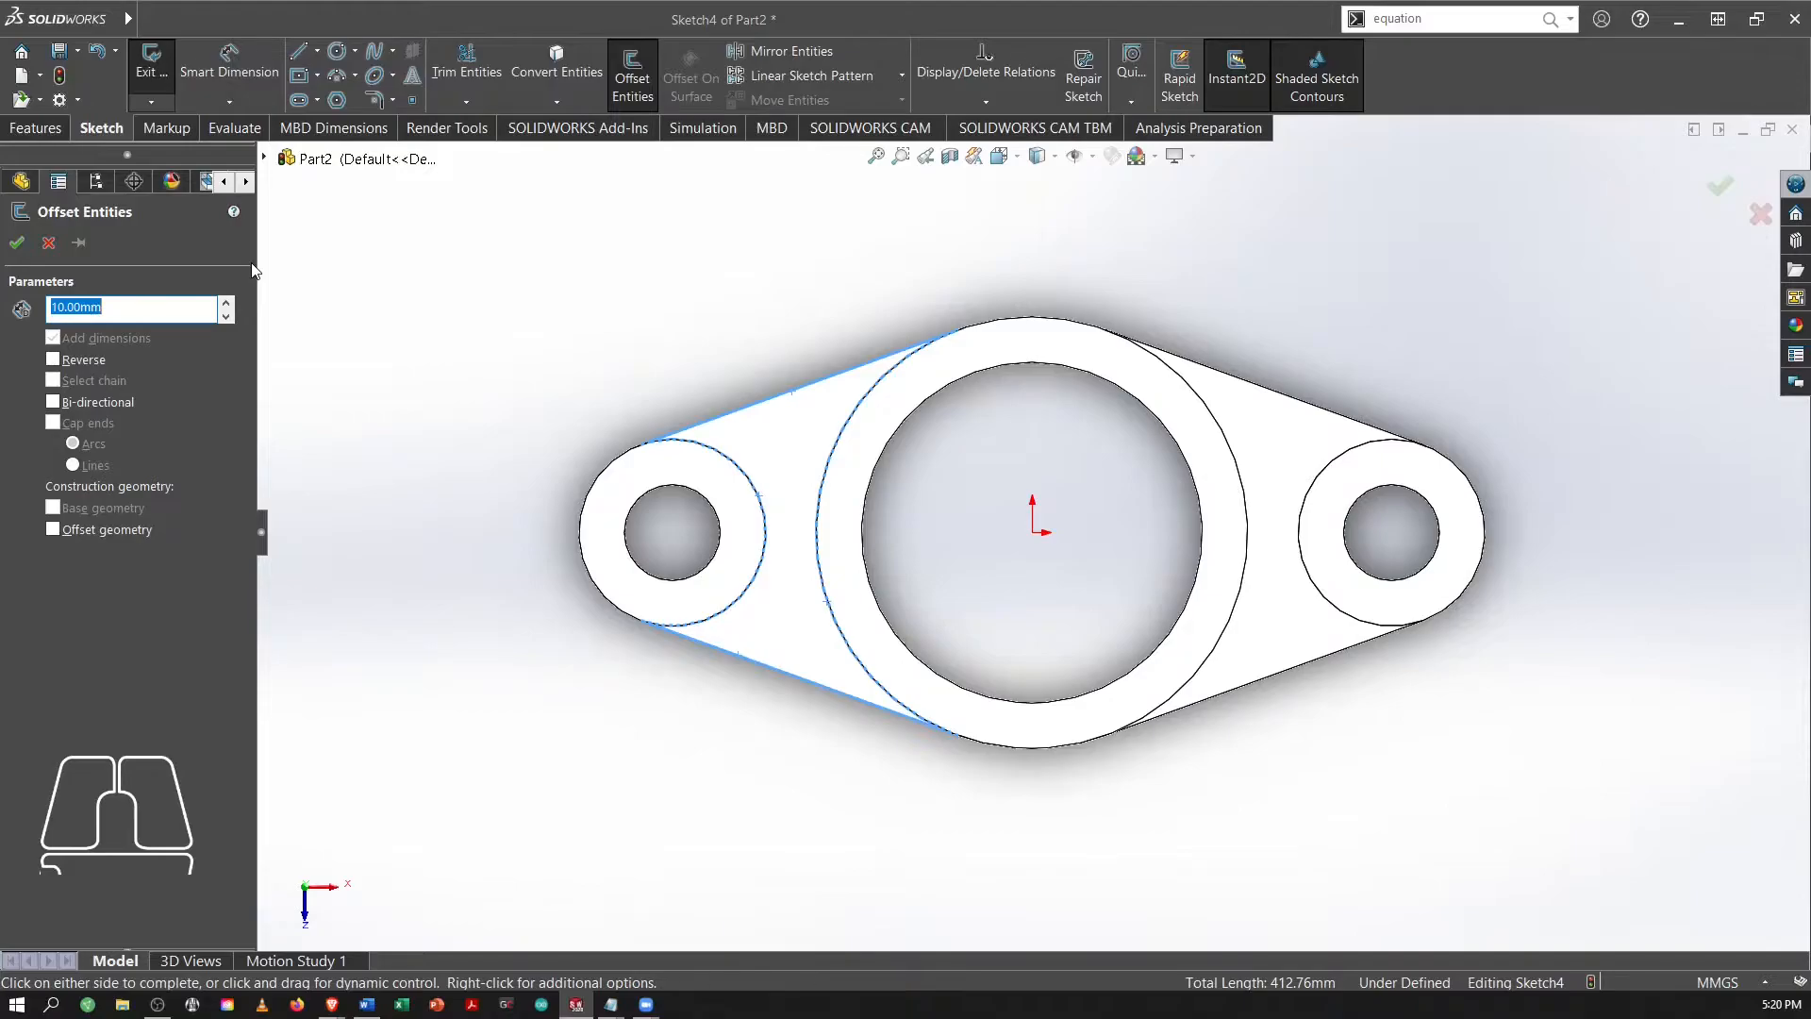
{"action": "type", "text": "3"}
{"action": "key", "text": "Return"}
{"action": "left_click", "coordinate": [19, 243]}
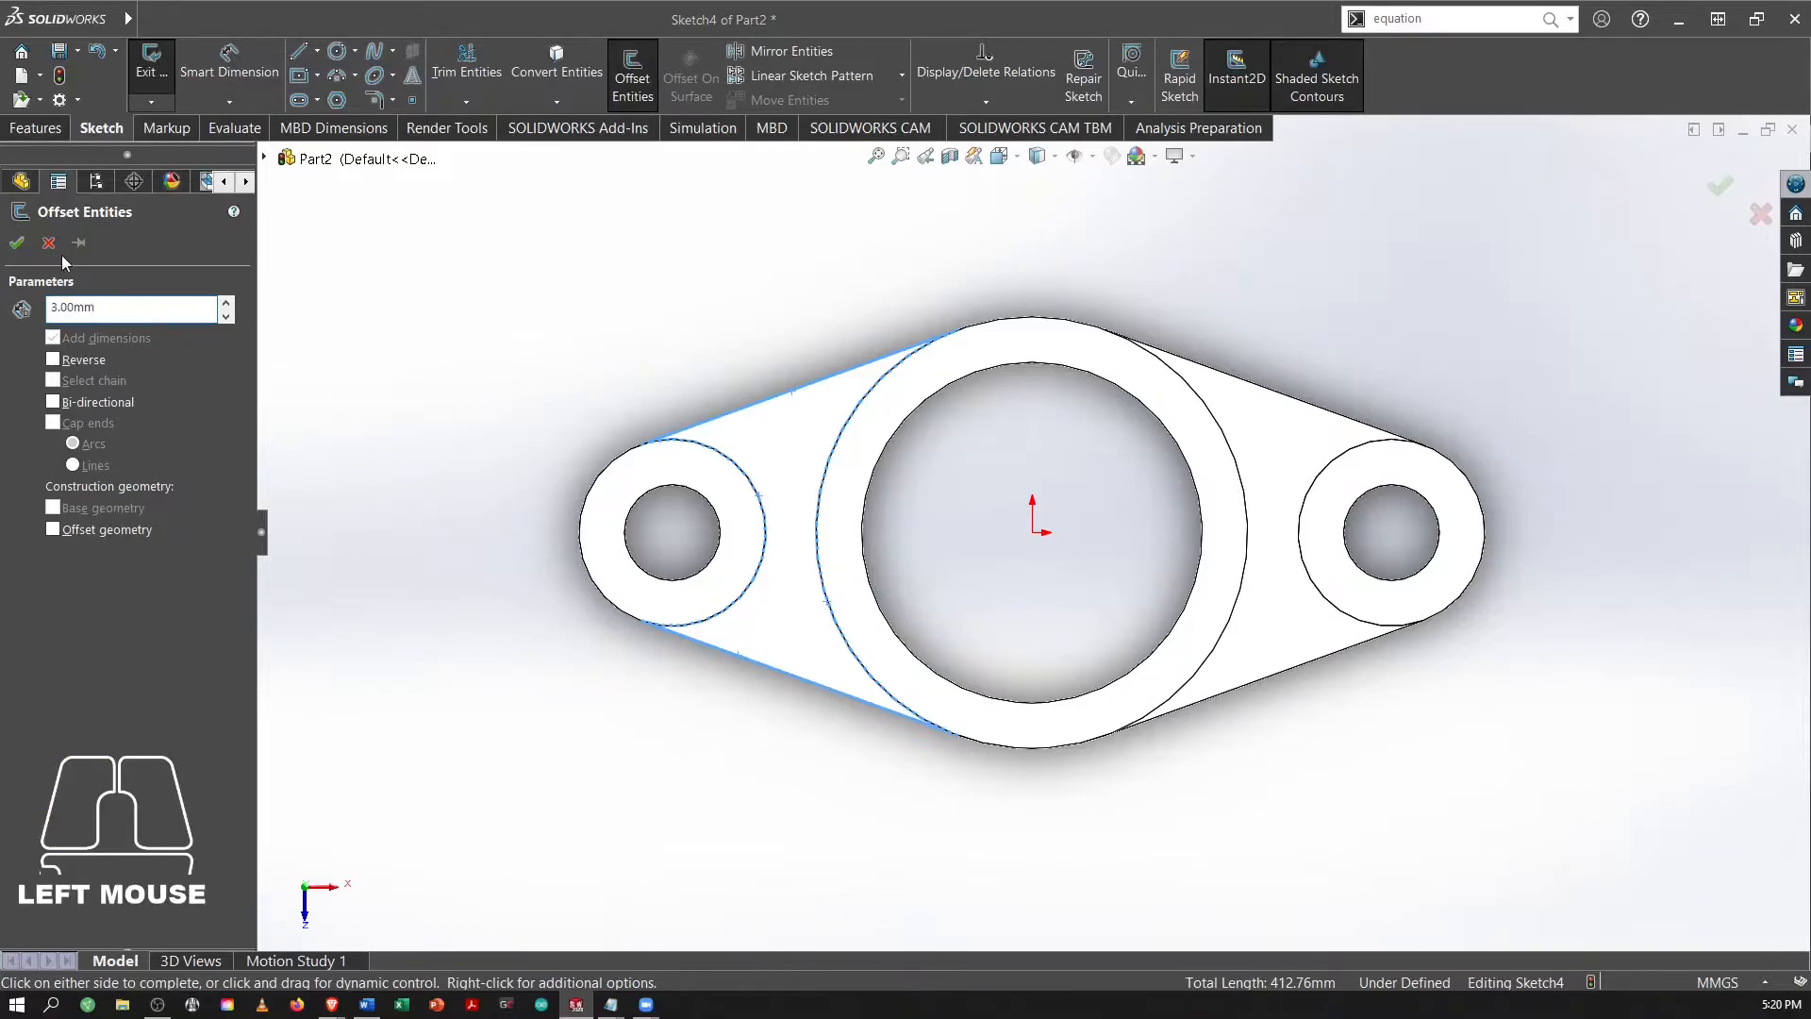
{"action": "left_click", "coordinate": [1020, 508]}
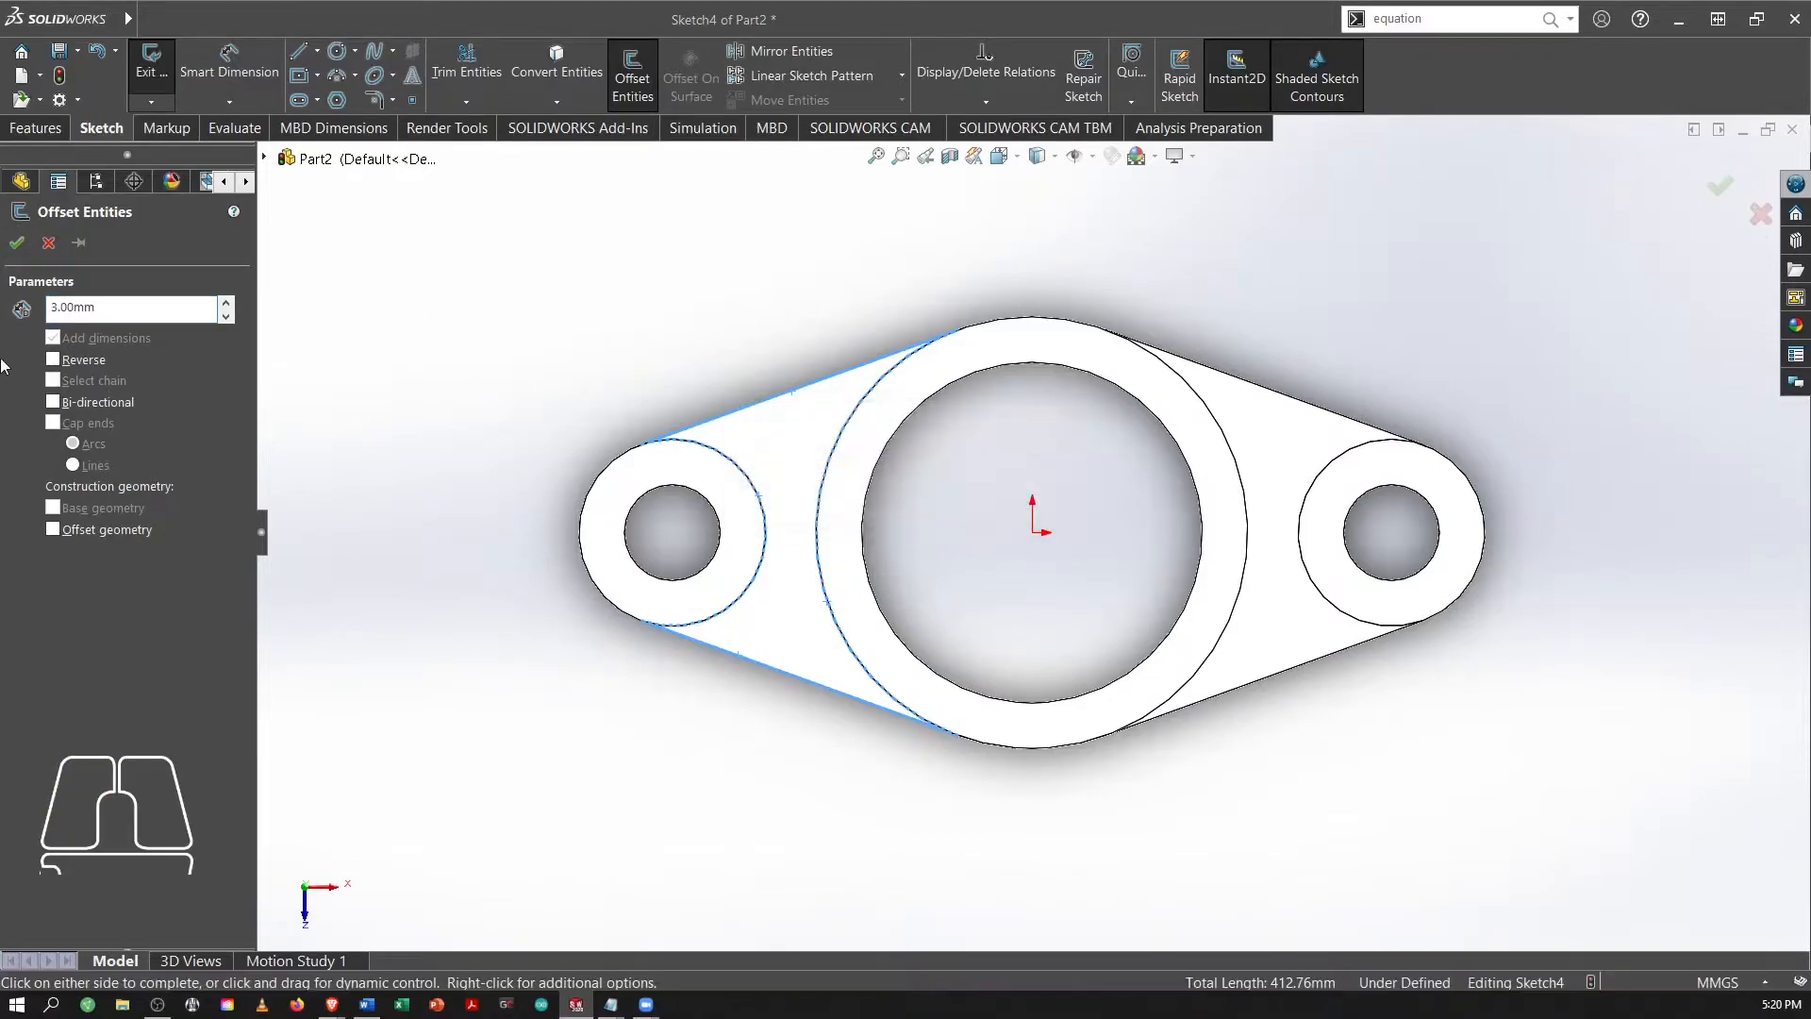
{"action": "left_click", "coordinate": [53, 360]}
{"action": "left_click", "coordinate": [17, 243]}
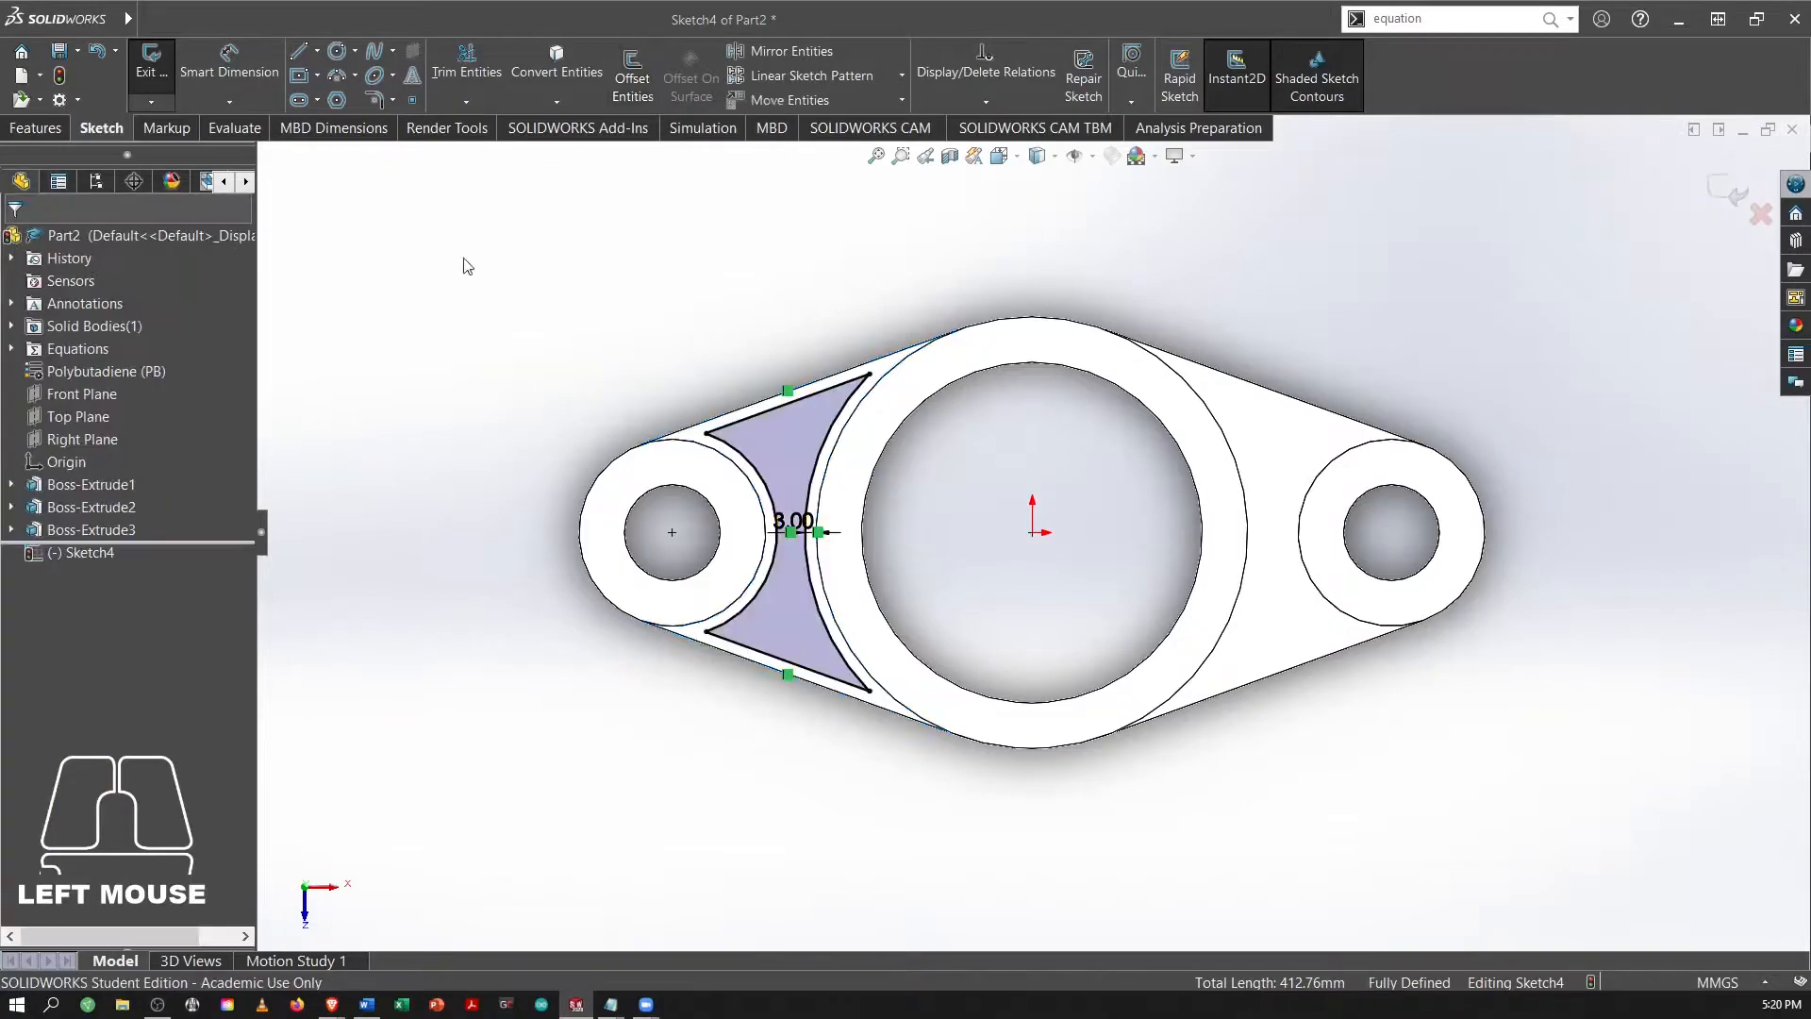
Place the pocket's offset dimension above the web and link its value to global variable "C".
{"action": "mouse_move", "coordinate": [800, 524]}
{"action": "left_mouse_down"}
{"action": "mouse_move", "coordinate": [903, 354]}
{"action": "mouse_move", "coordinate": [870, 336]}
{"action": "left_mouse_up"}
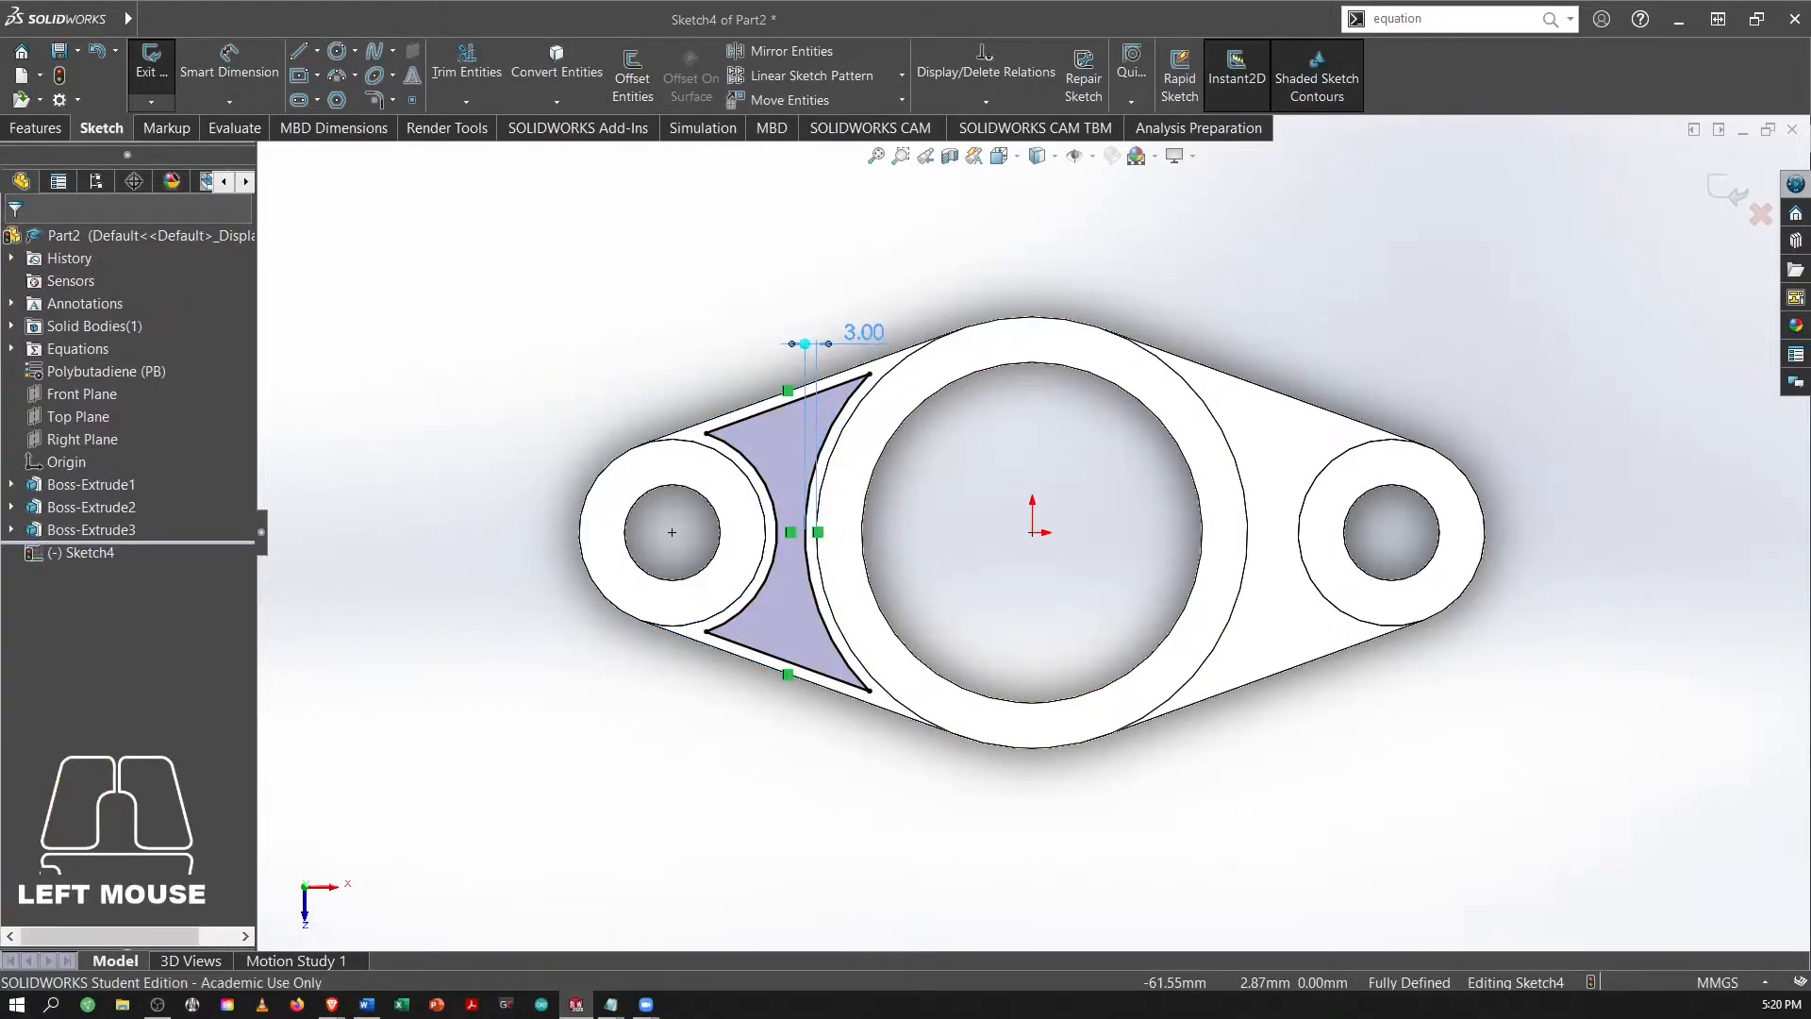
{"action": "double_click", "coordinate": [865, 334]}
{"action": "double_click", "coordinate": [864, 332]}
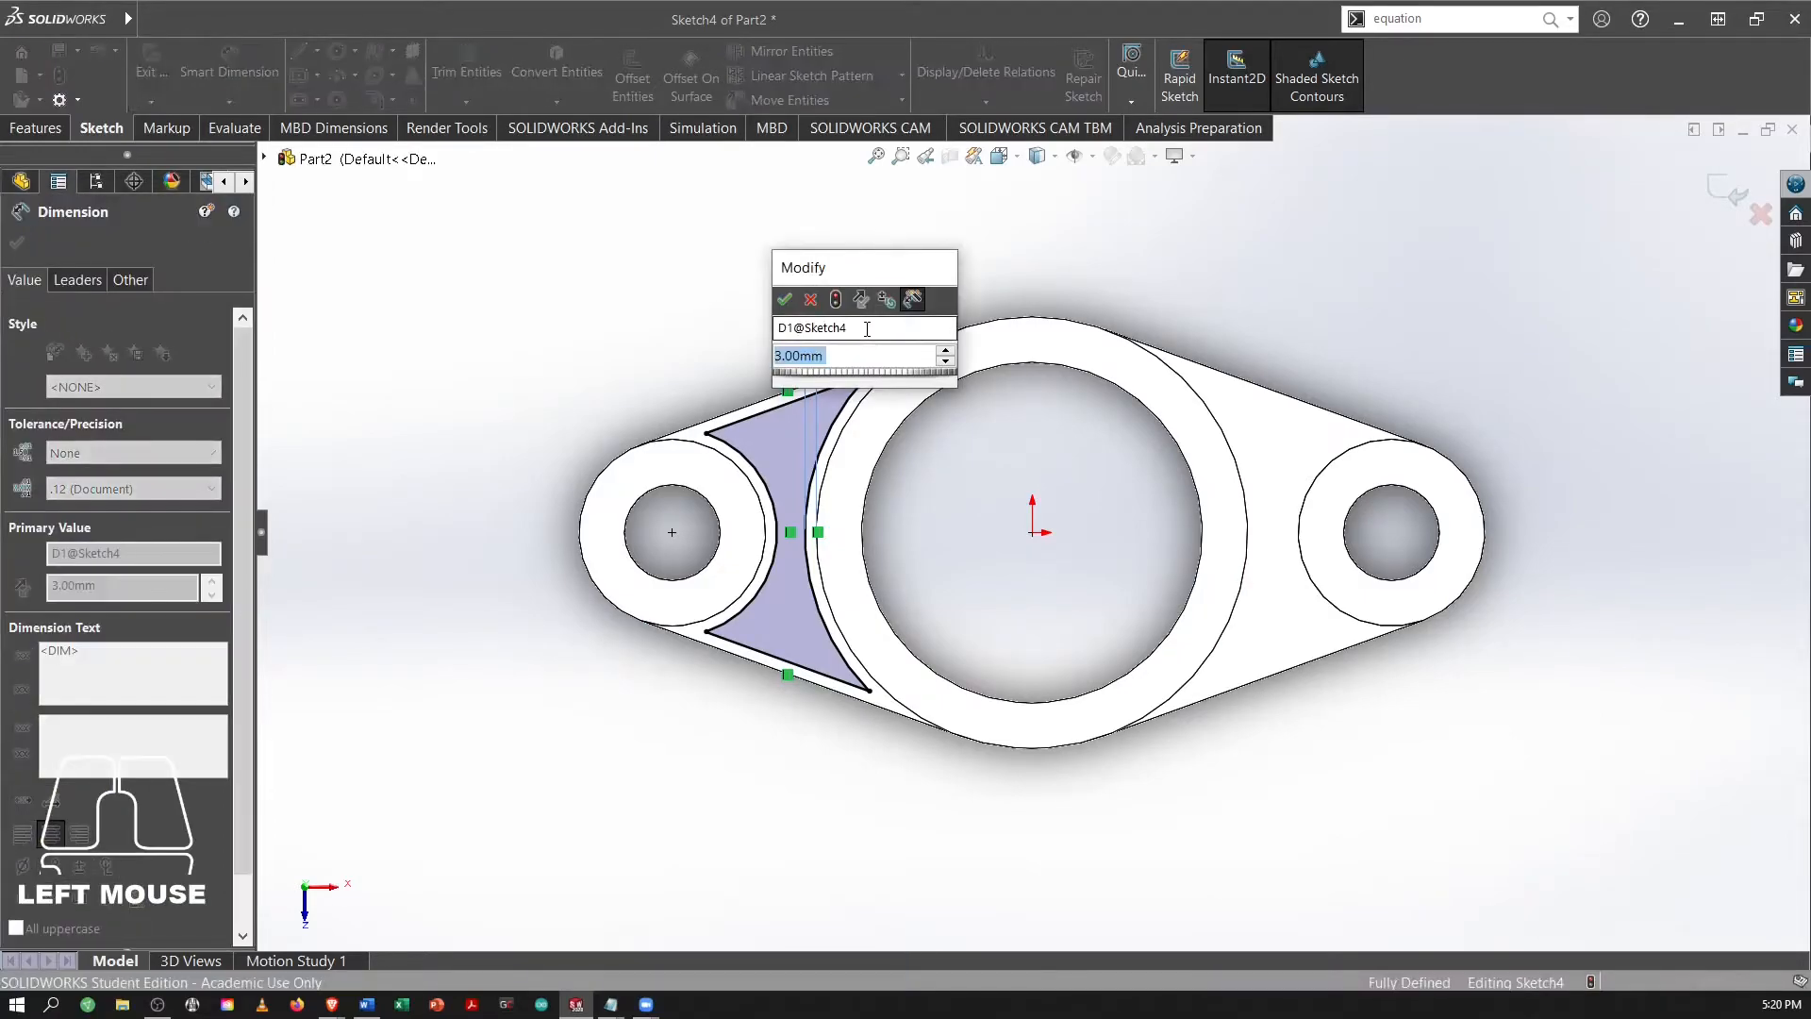
{"action": "type", "text": "=C\""}
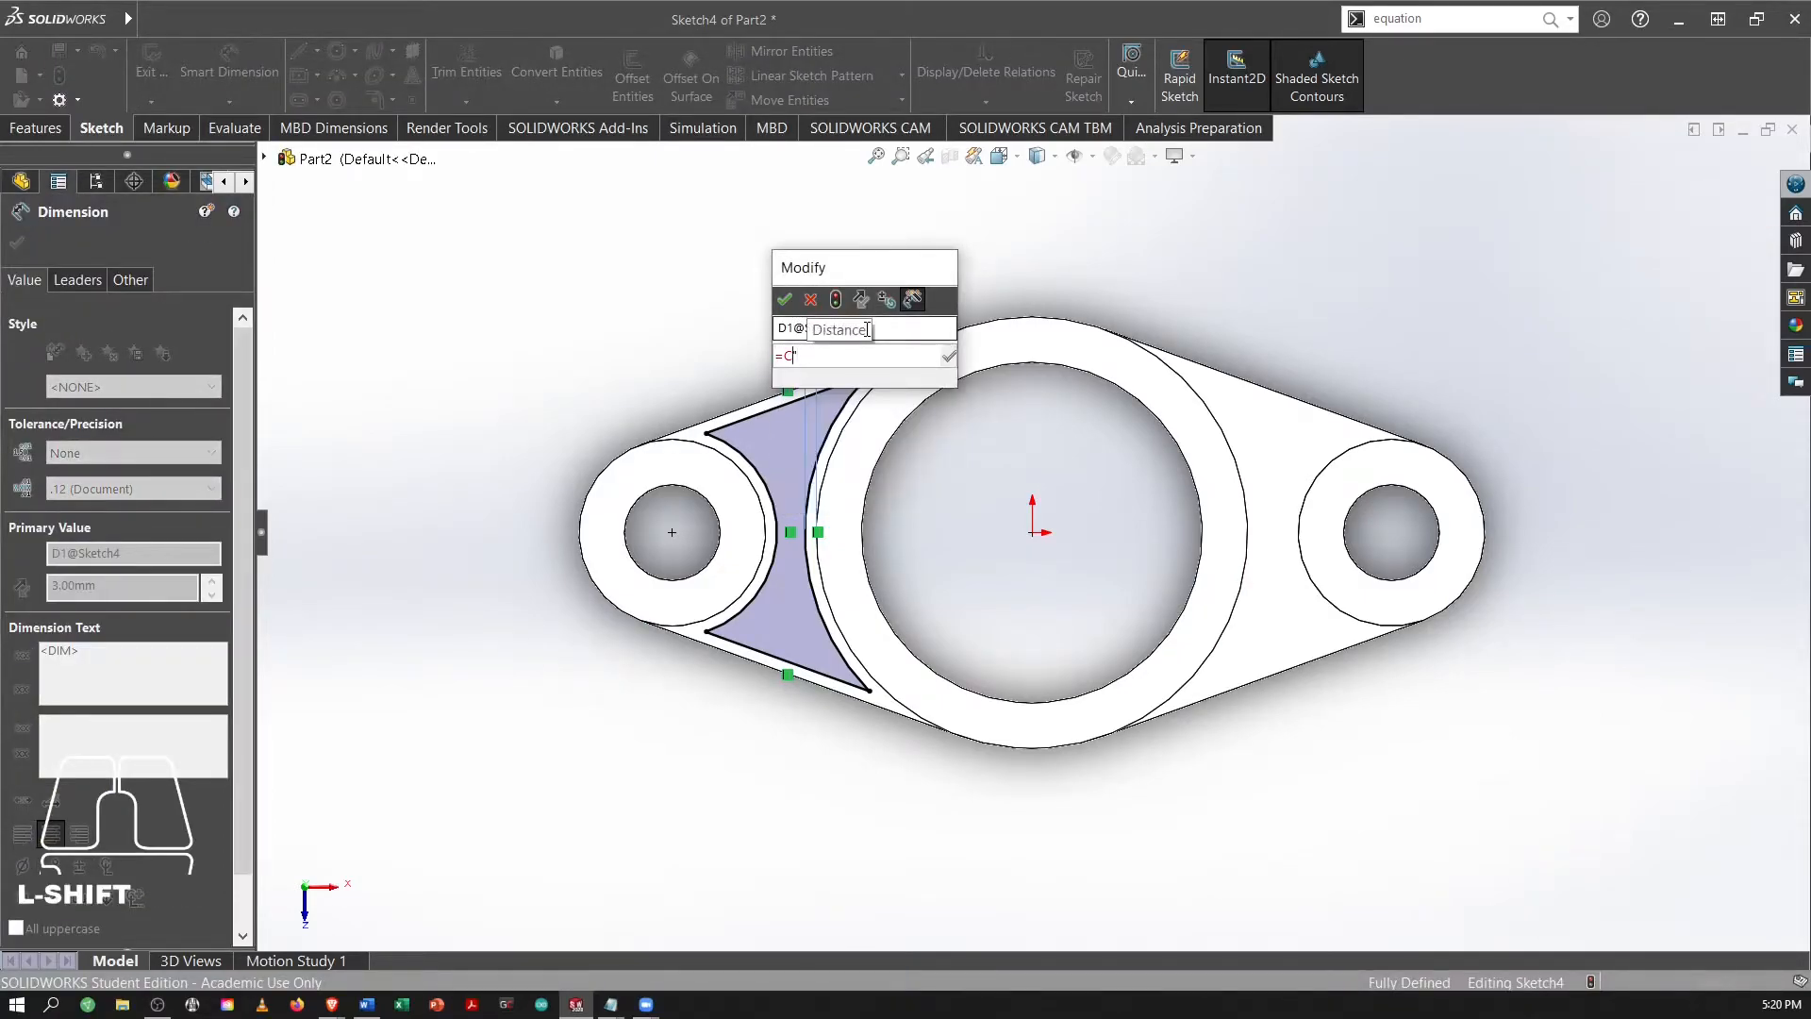
{"action": "key", "text": "Left"}
{"action": "key", "text": "Left"}
{"action": "type", "text": "\""}
{"action": "key", "text": "Return"}
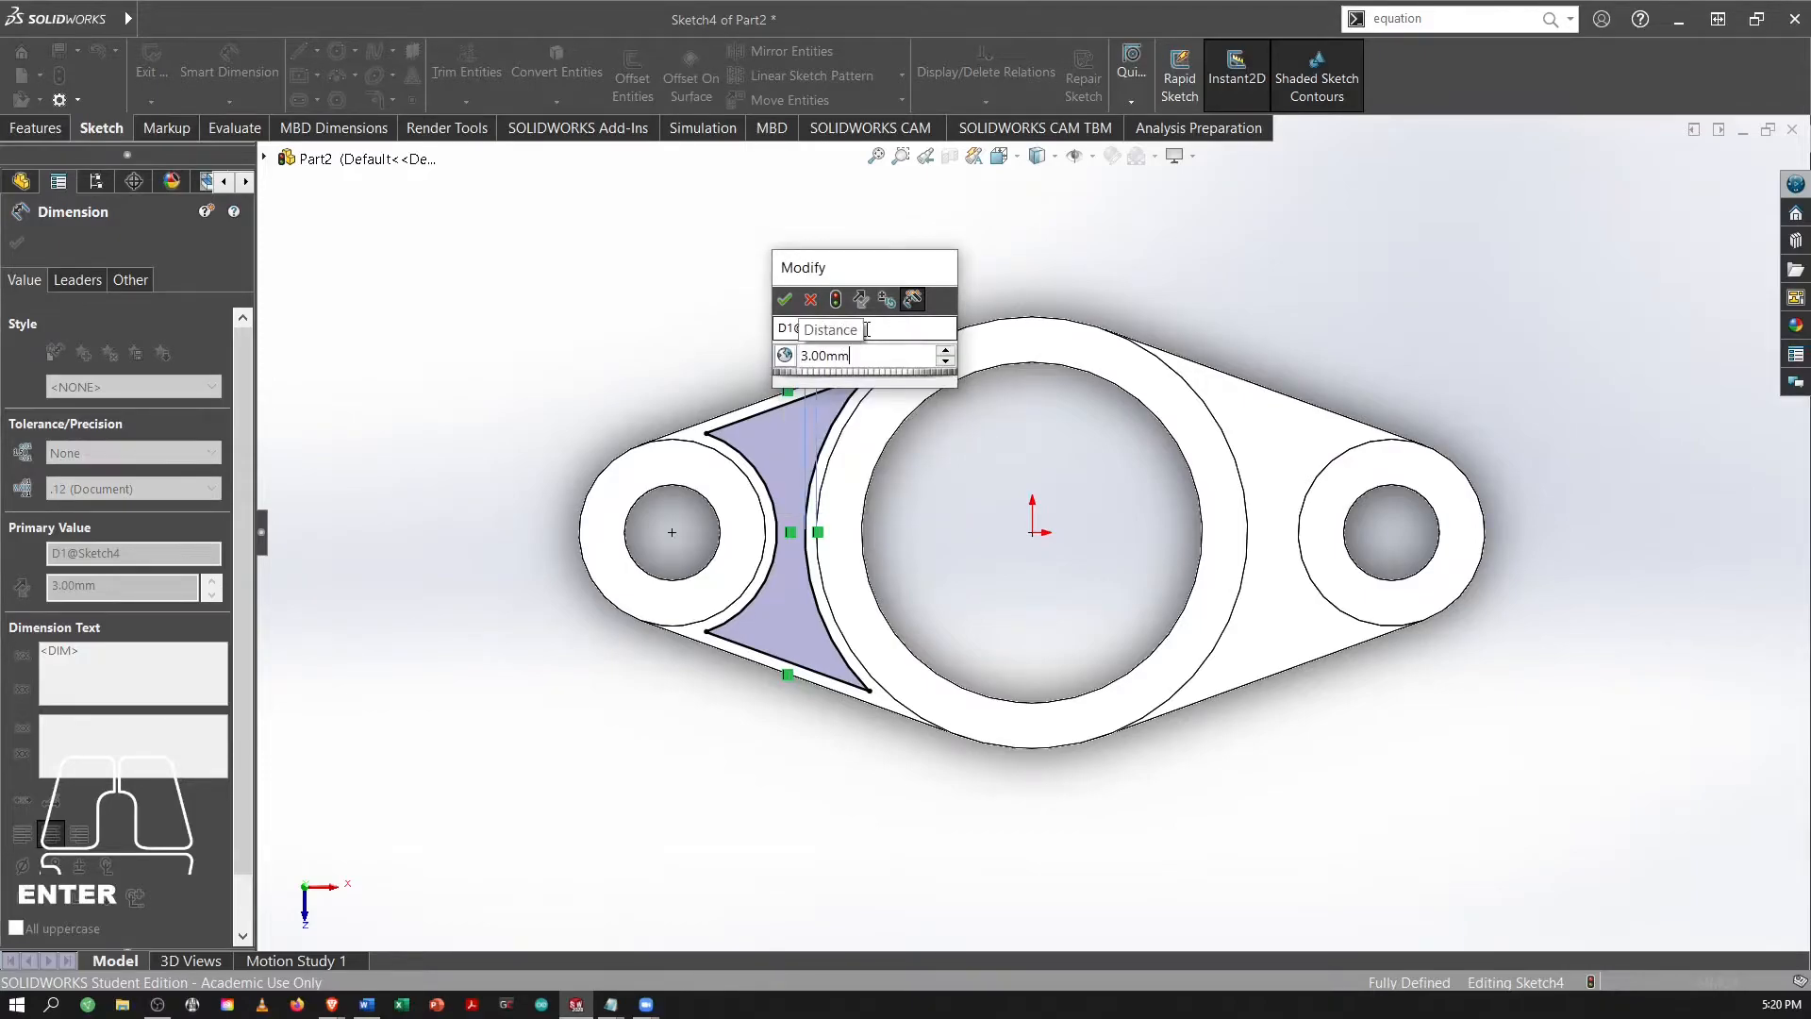
{"action": "left_click", "coordinate": [785, 300]}
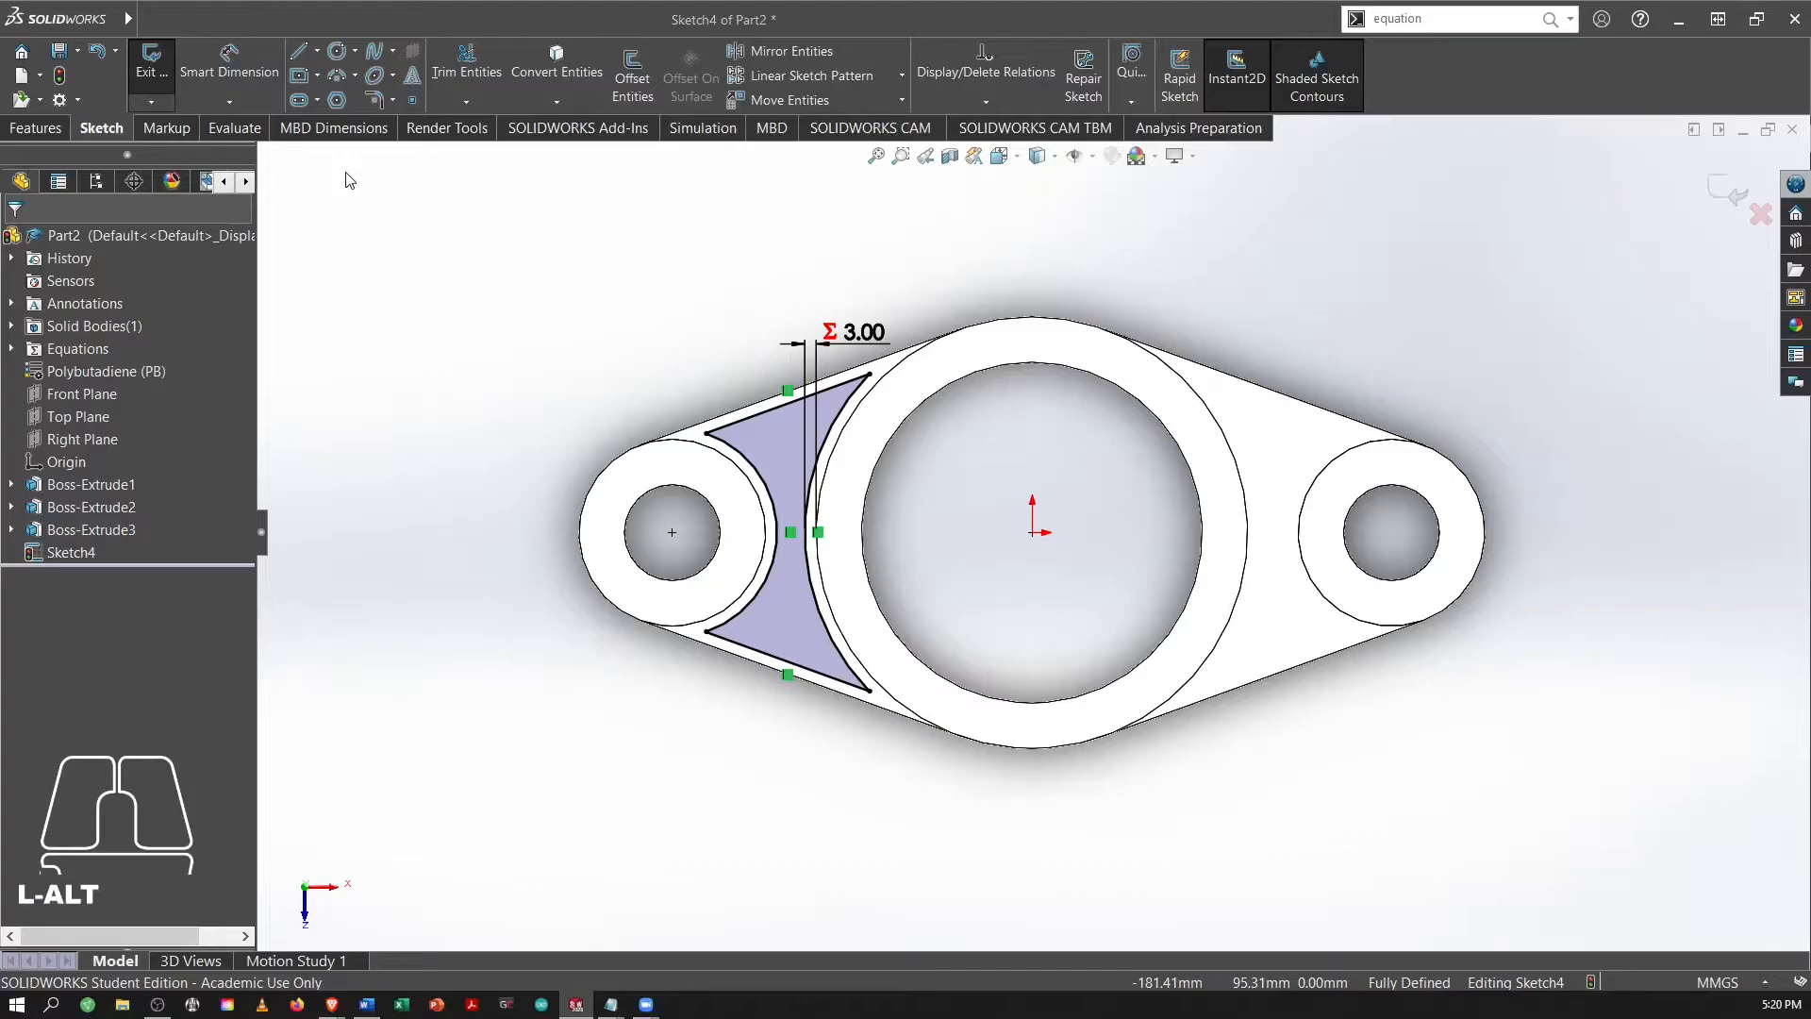
Check the corner radius in the drawing PDF, then set up a 3 mm sketch fillet between the pocket's upper slanted line and boss-side arc.
{"action": "key", "text": "alt+Tab"}
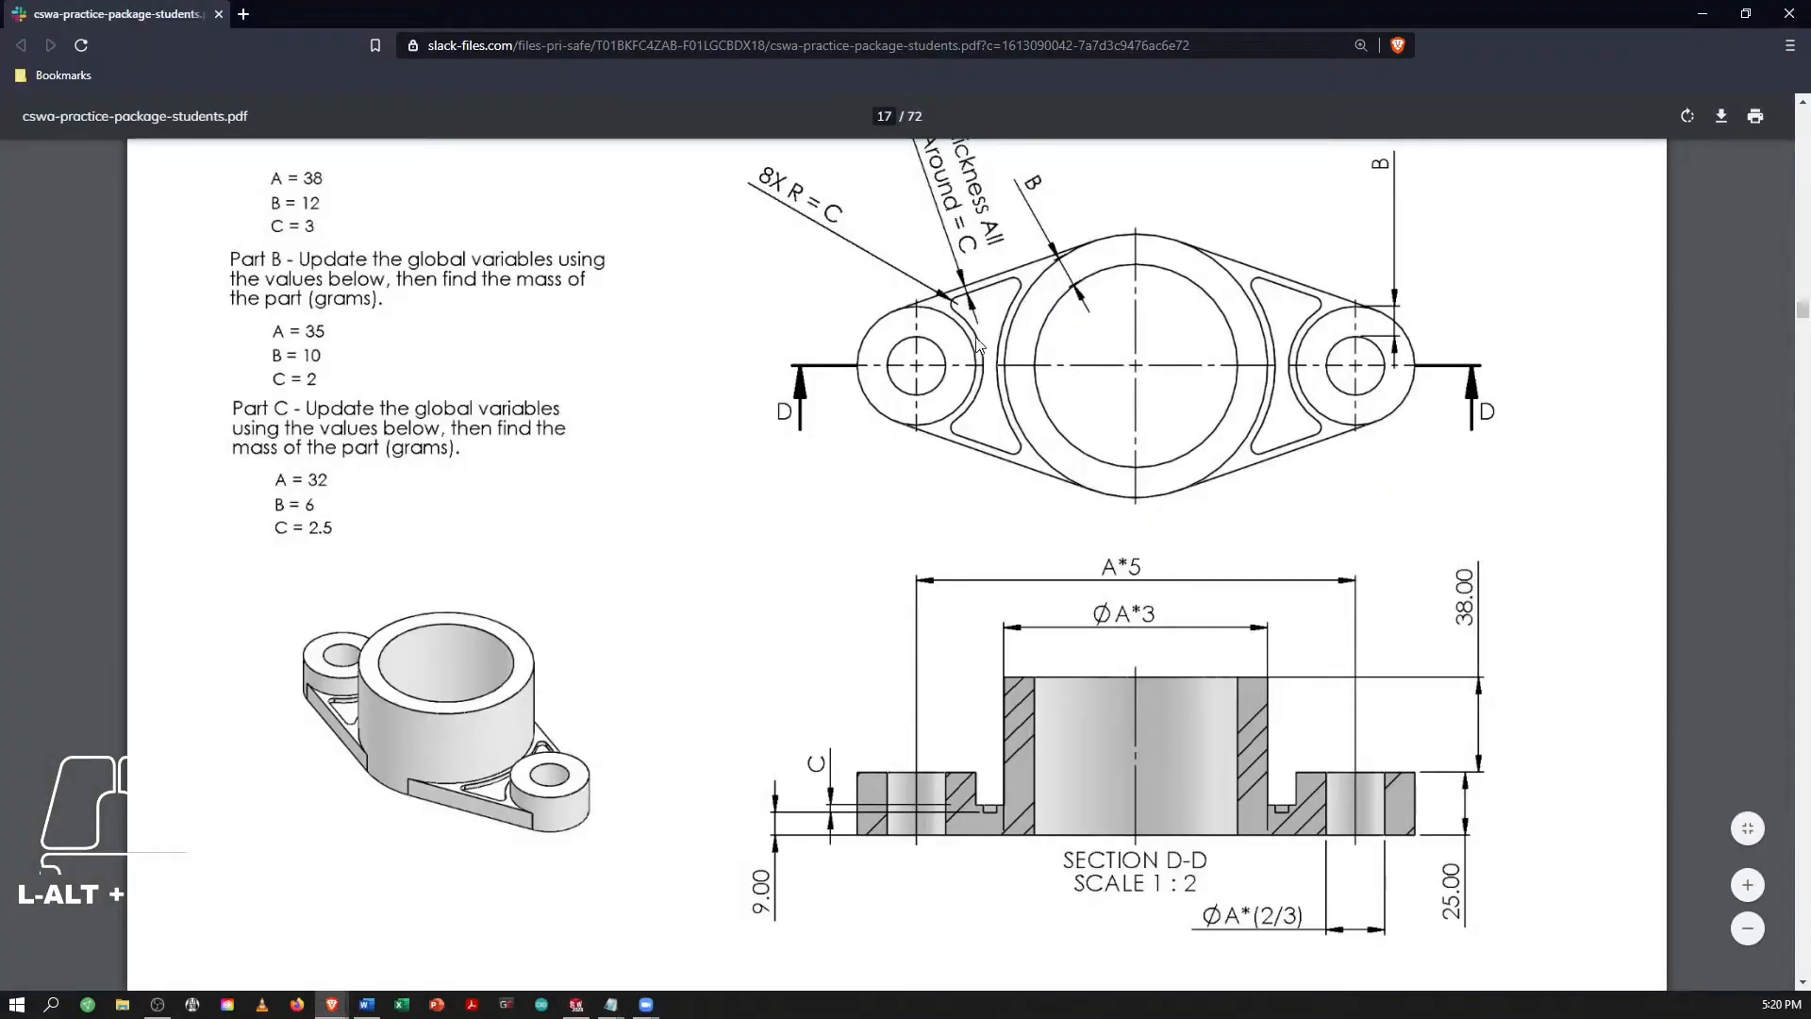
{"action": "scroll", "coordinate": [978, 345], "scroll_direction": "up", "scroll_amount": 1}
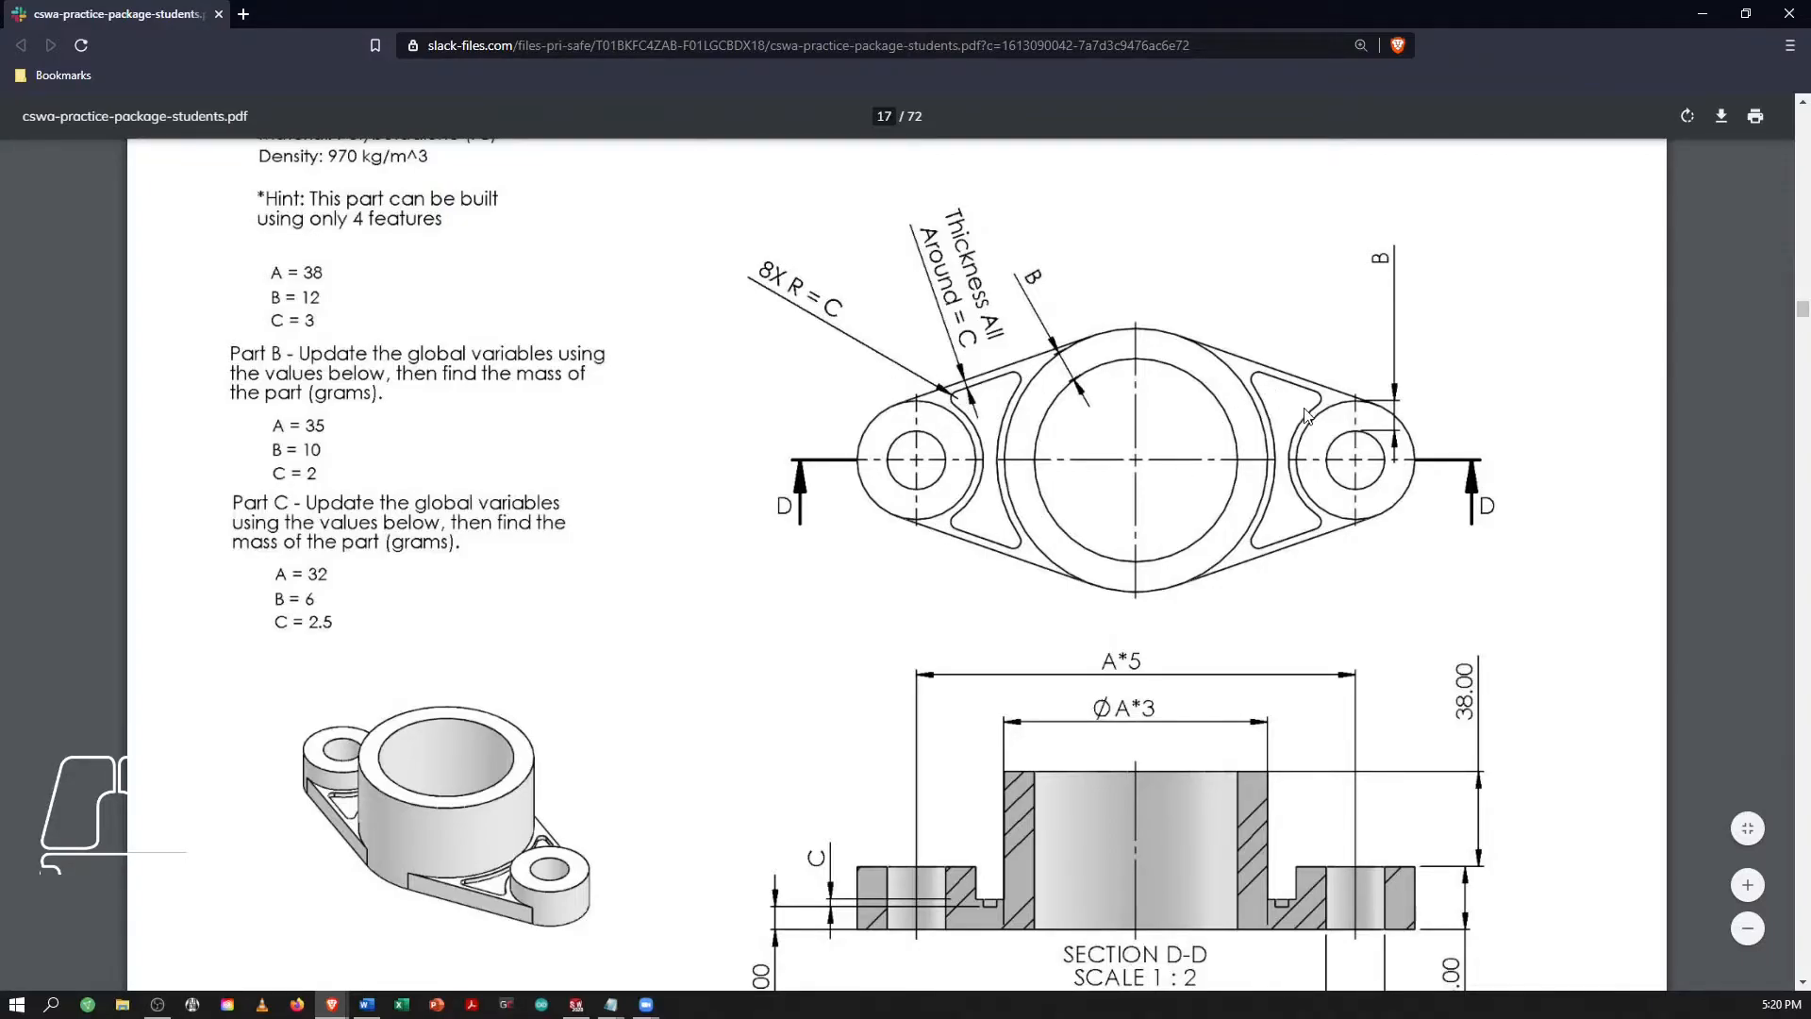
{"action": "key", "text": "alt+Tab"}
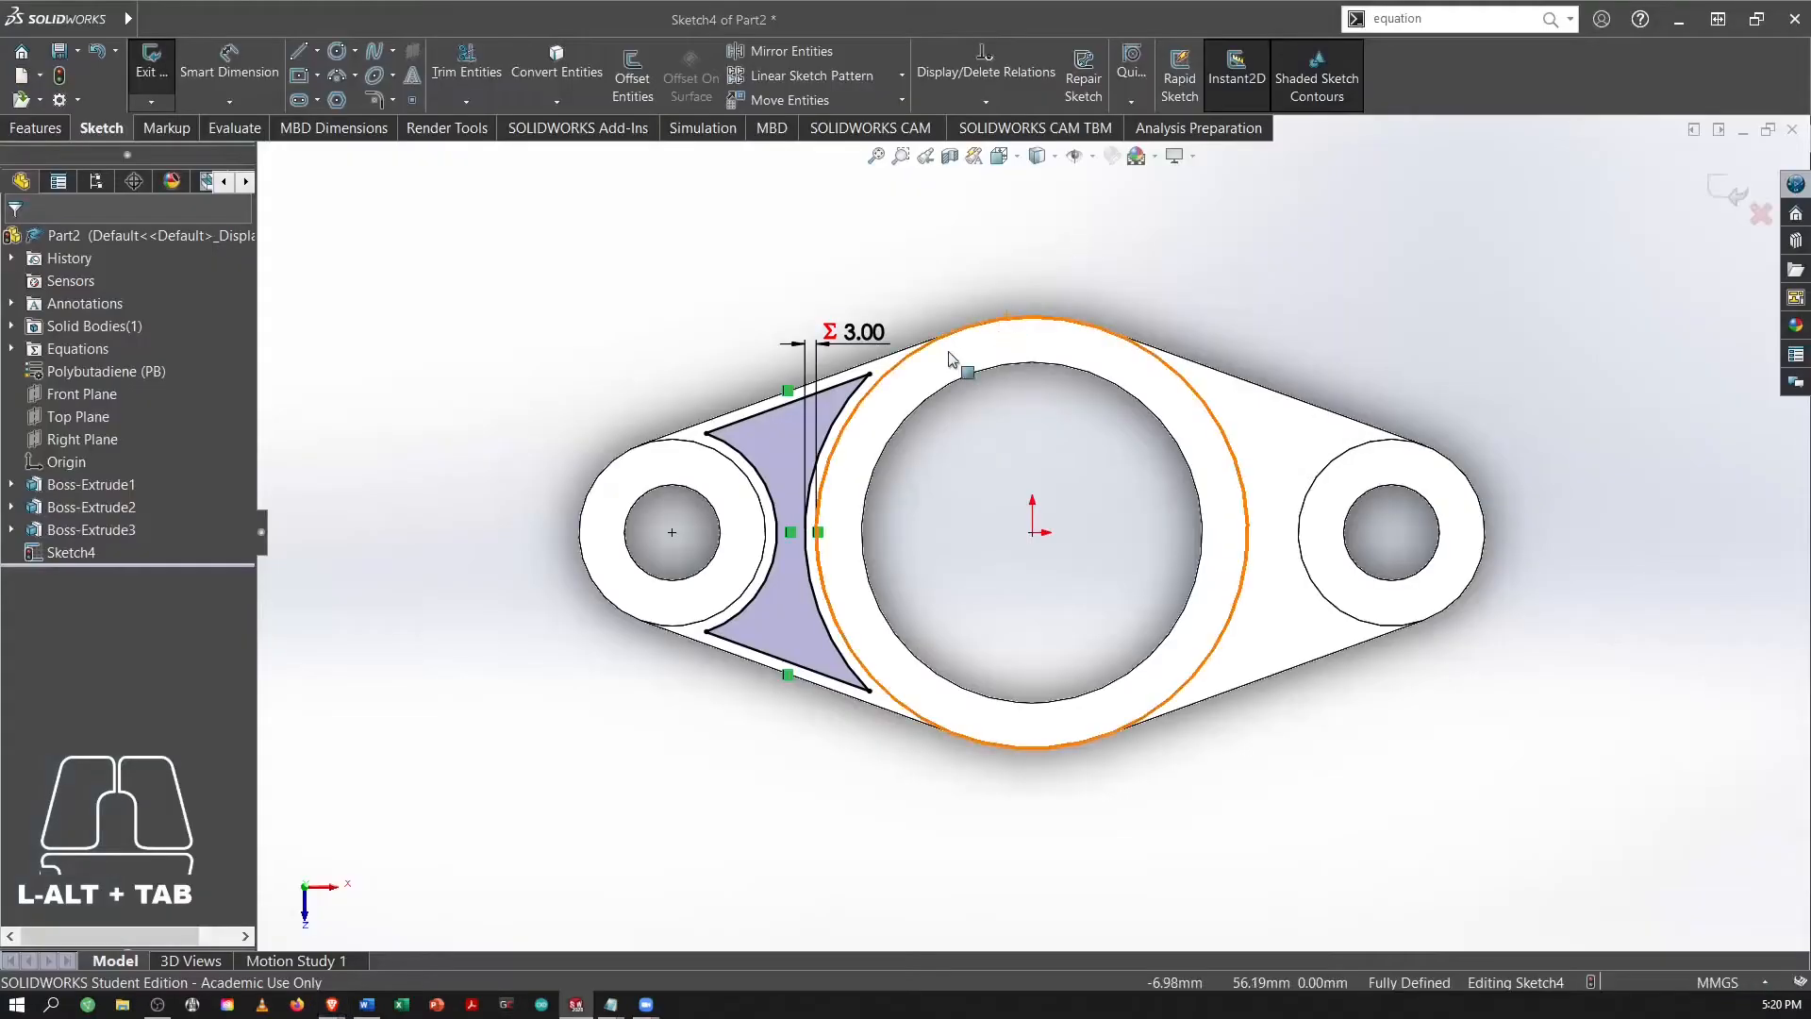
{"action": "left_click", "coordinate": [377, 99]}
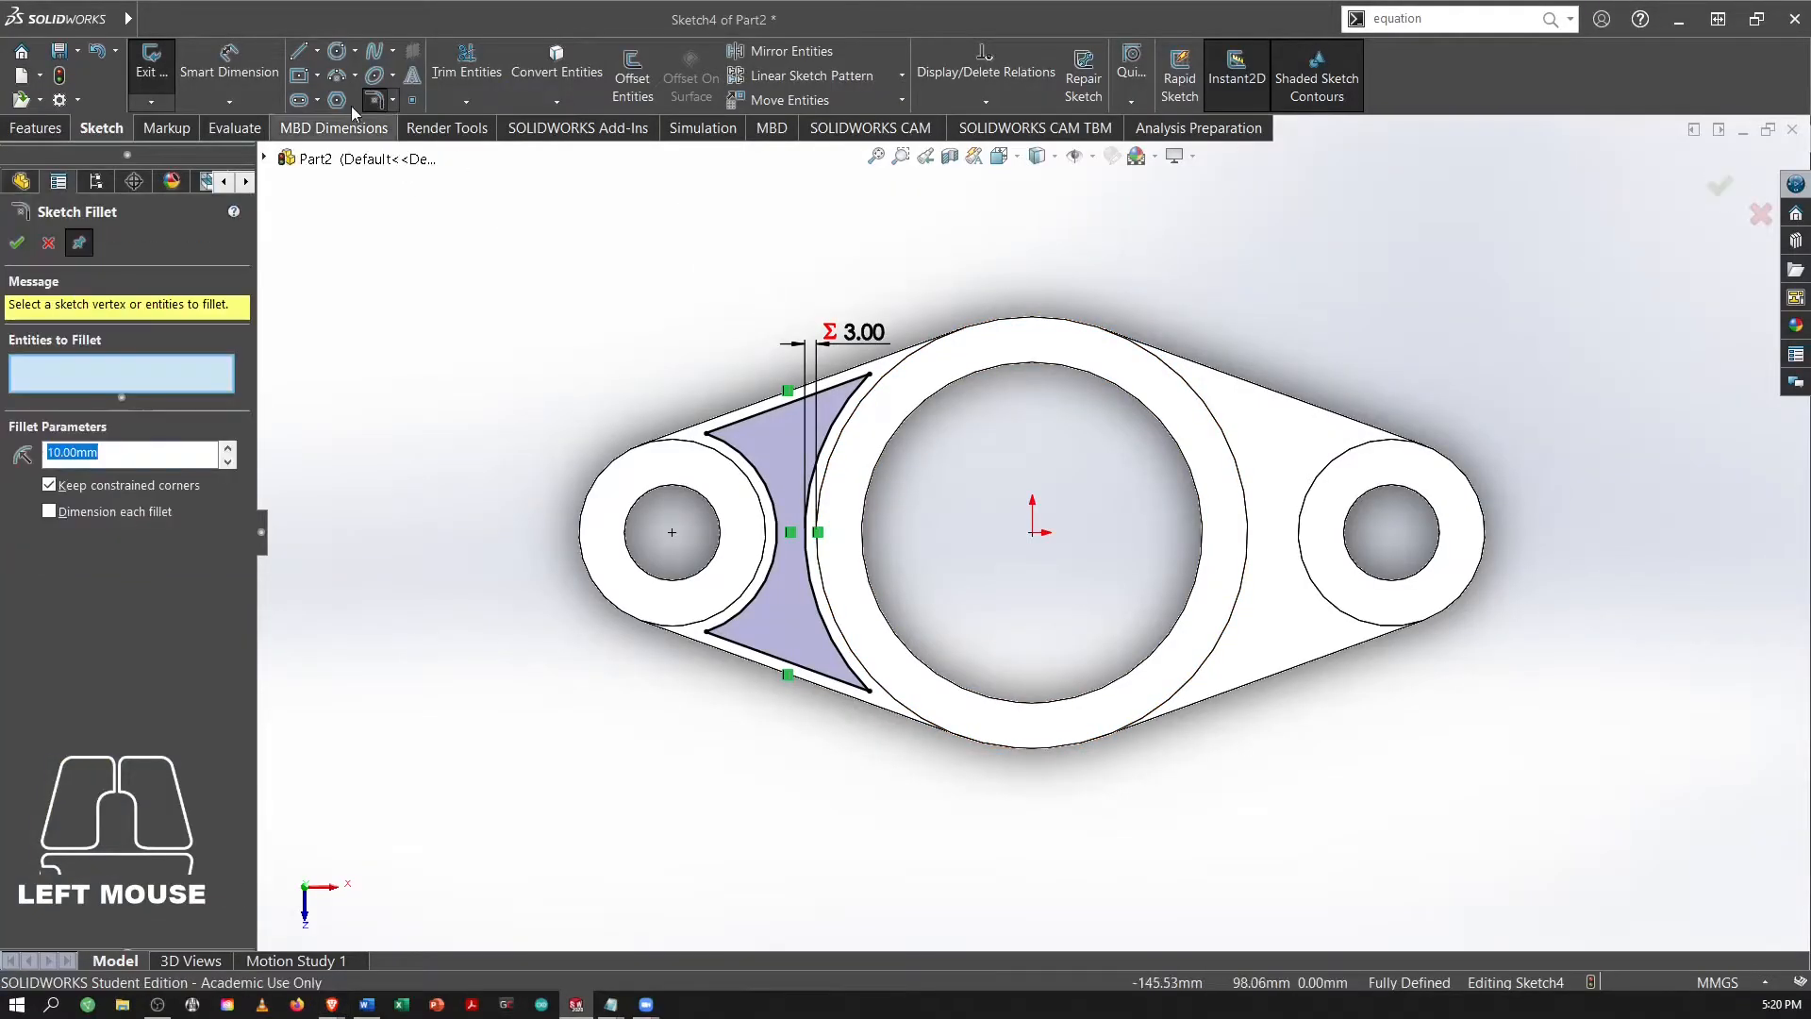
{"action": "left_click", "coordinate": [760, 409]}
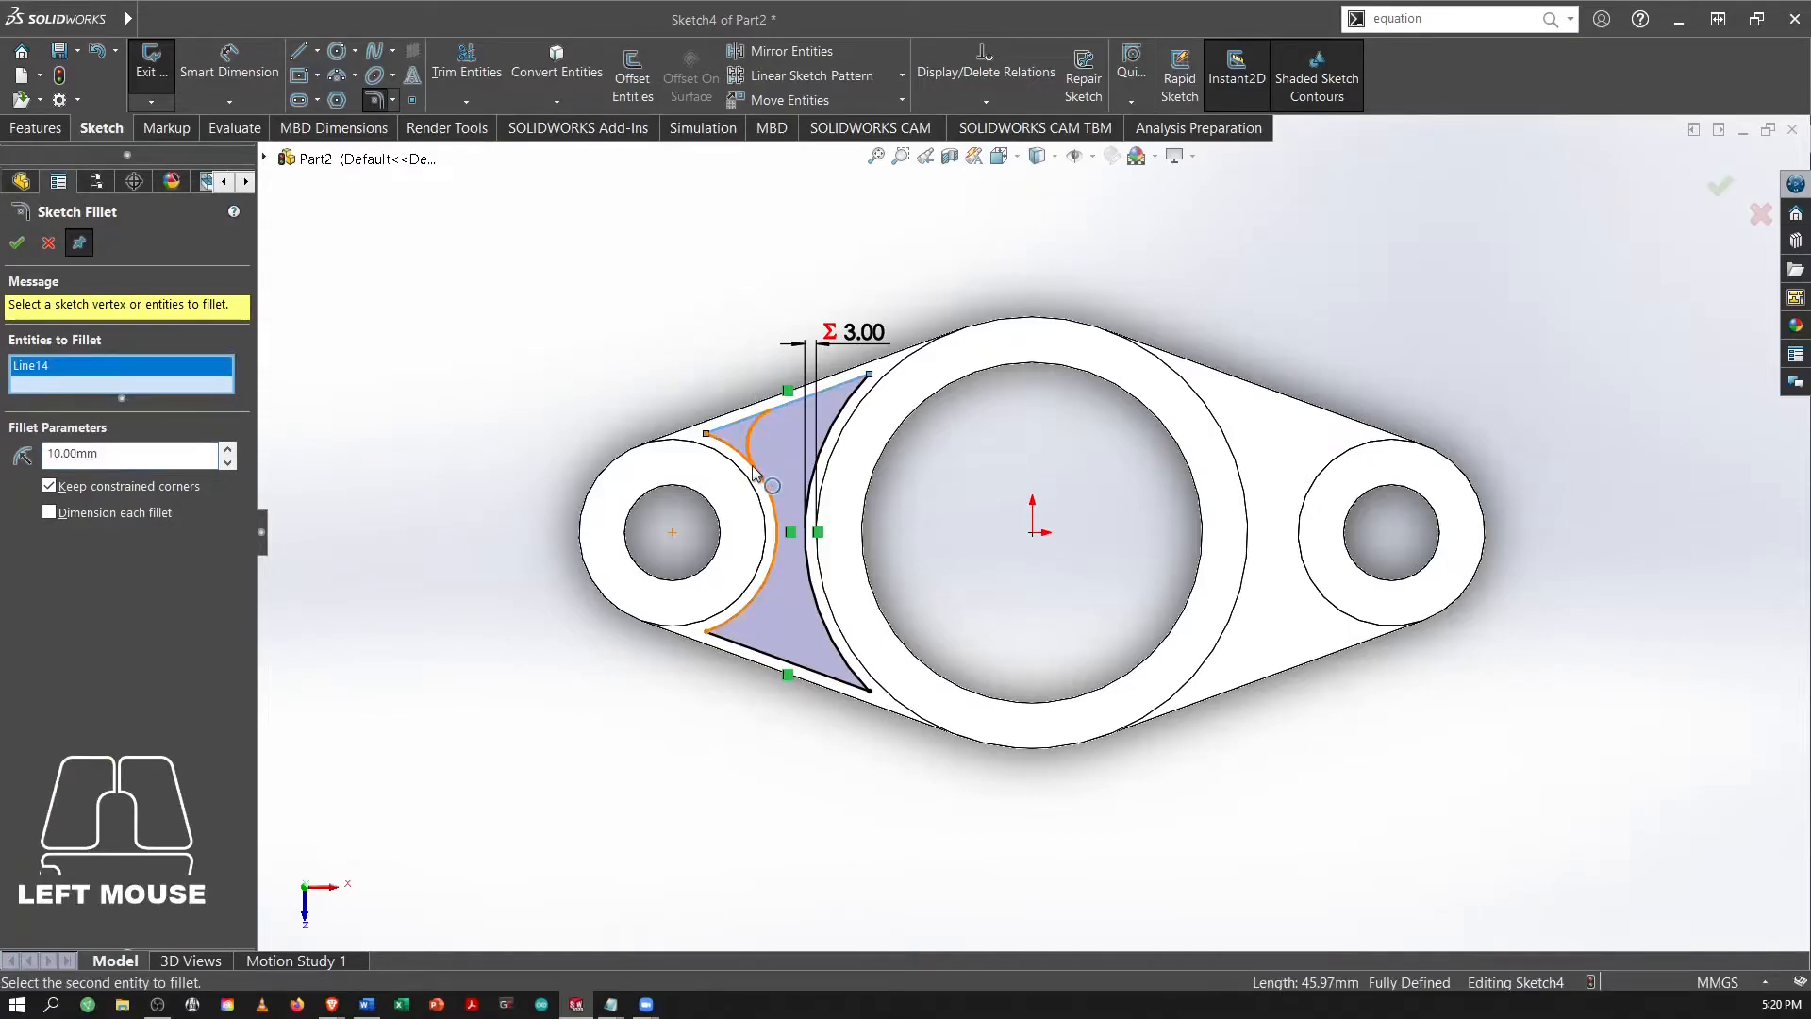
{"action": "left_click", "coordinate": [760, 472]}
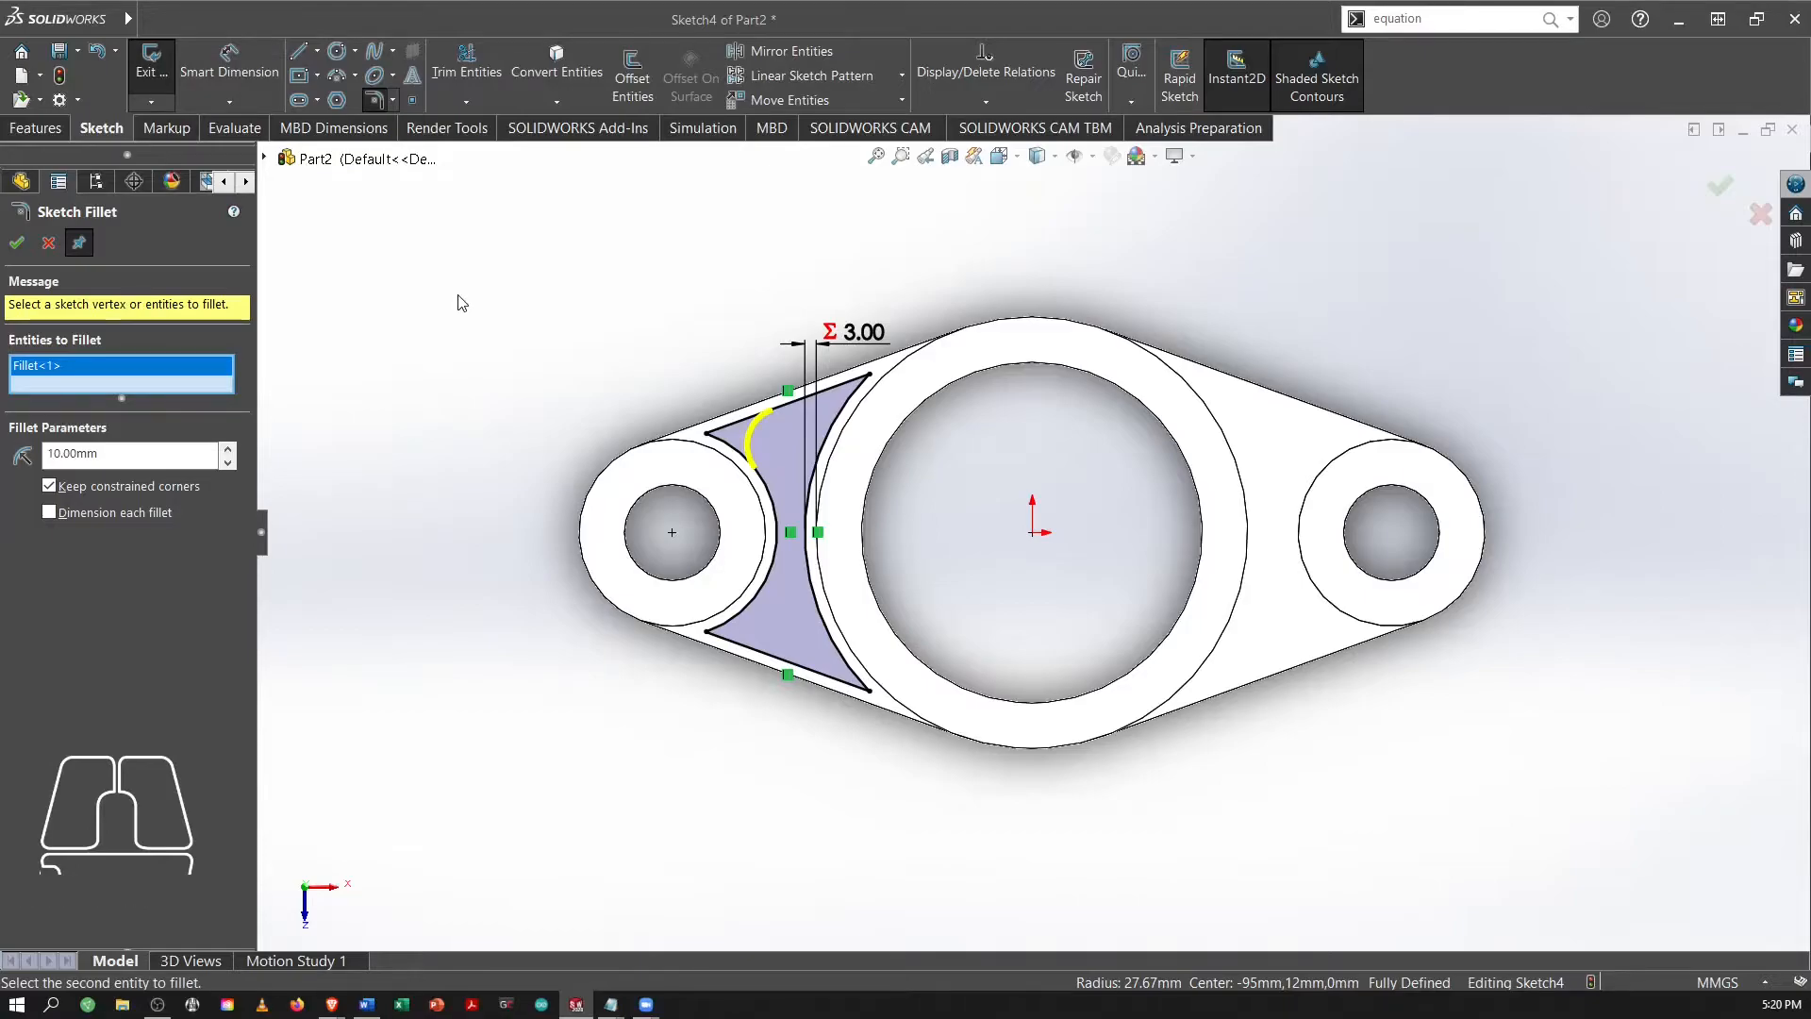
{"action": "left_click_drag", "start_coordinate": [101, 453], "coordinate": [5, 440]}
{"action": "type", "text": "3"}
{"action": "key", "text": "Return"}
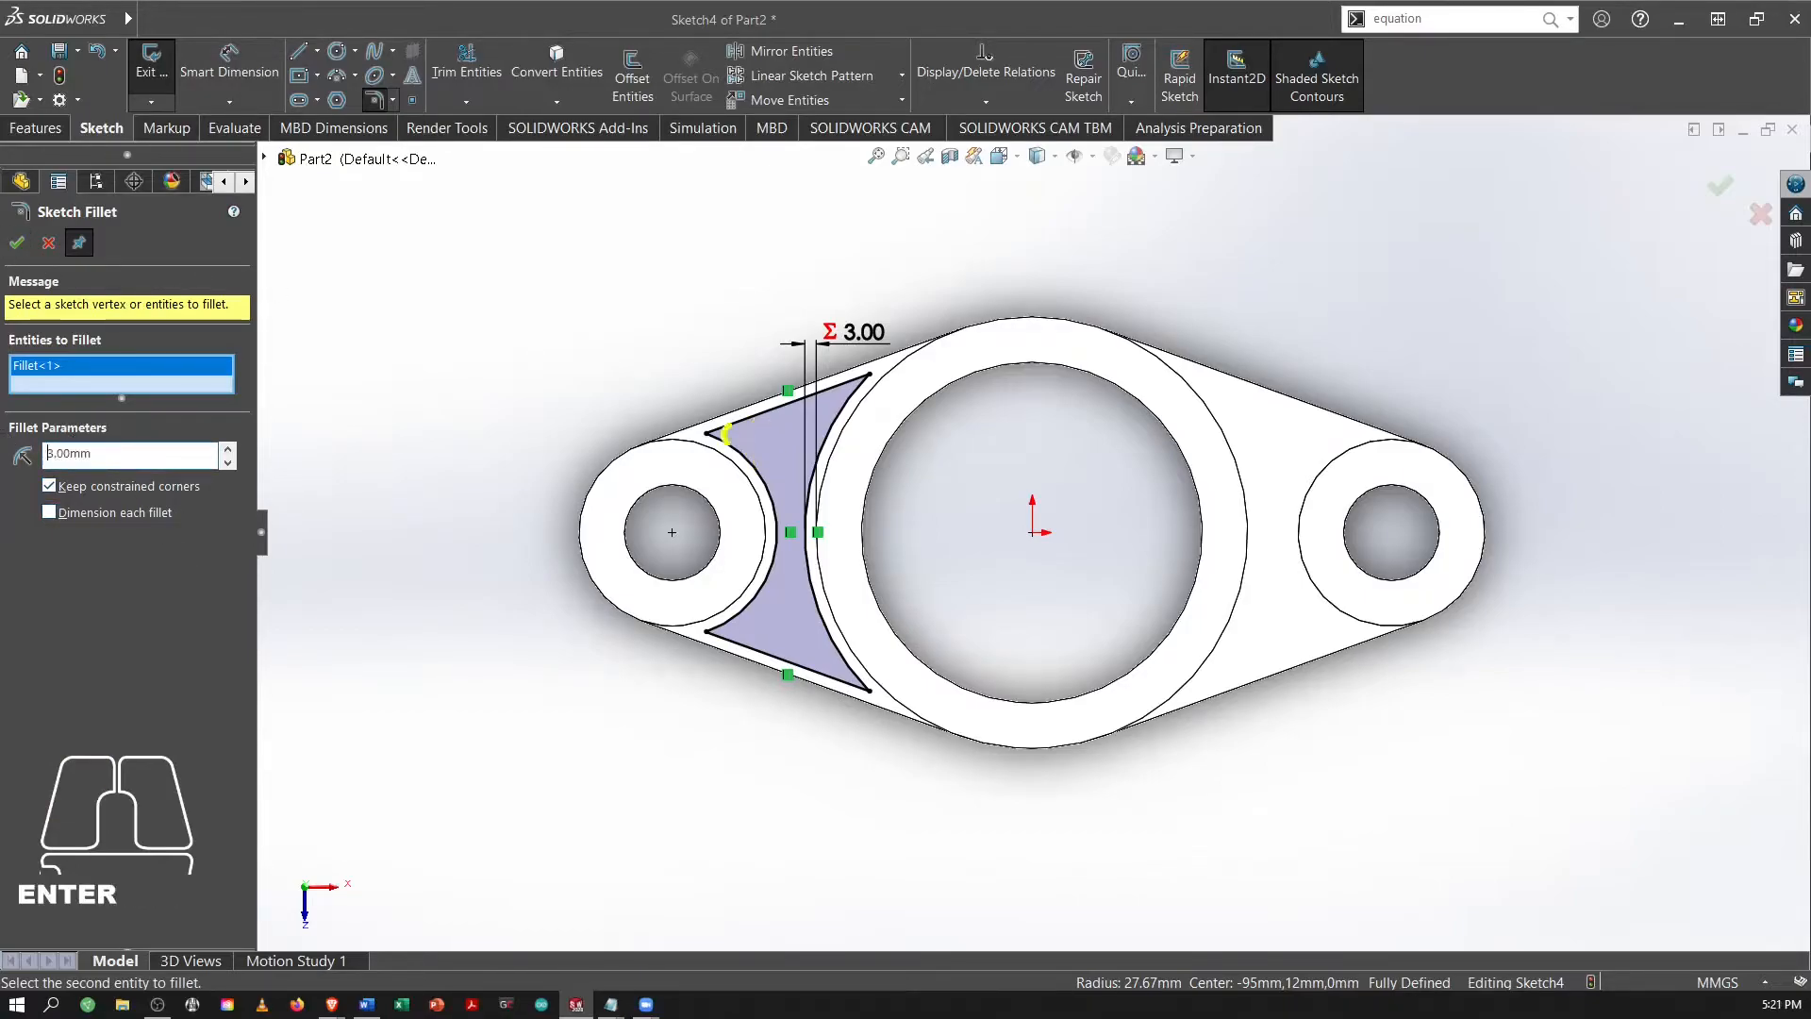
Enter ="C" as the radius of the boss-side upper corner fillet and apply it.
{"action": "left_click_drag", "start_coordinate": [189, 453], "coordinate": [7, 452]}
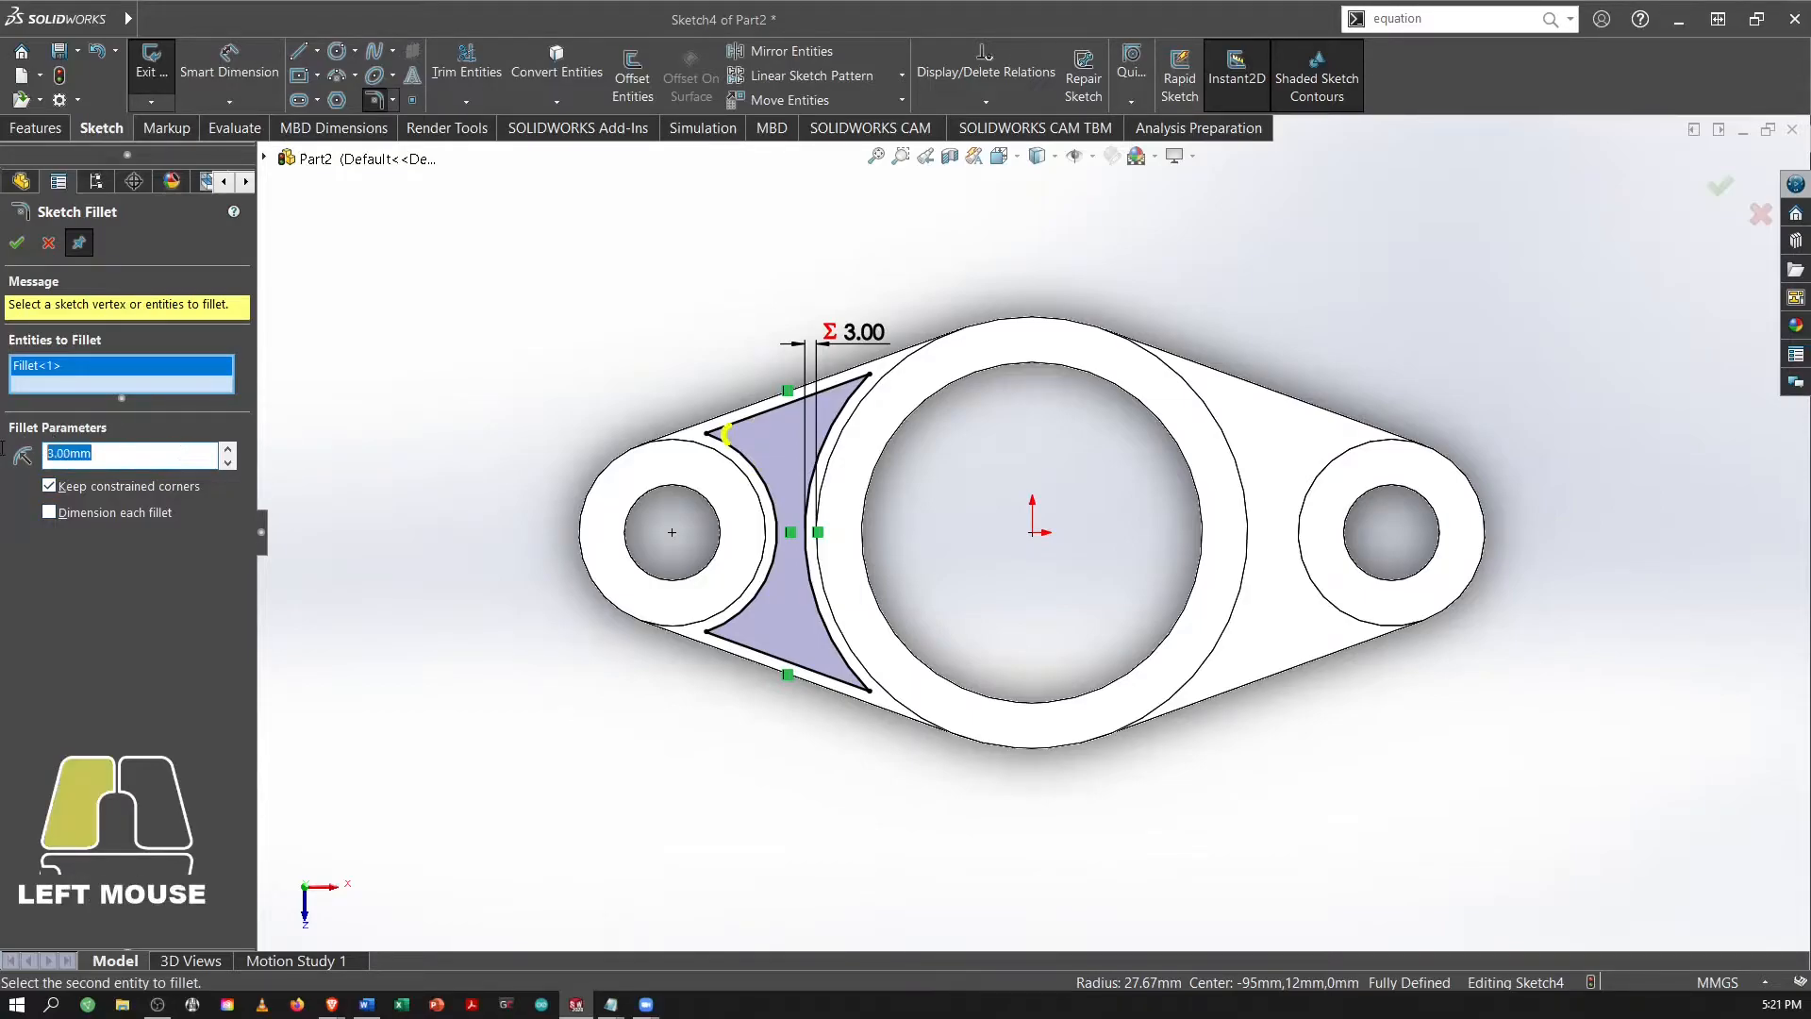
{"action": "type", "text": "=\"C"}
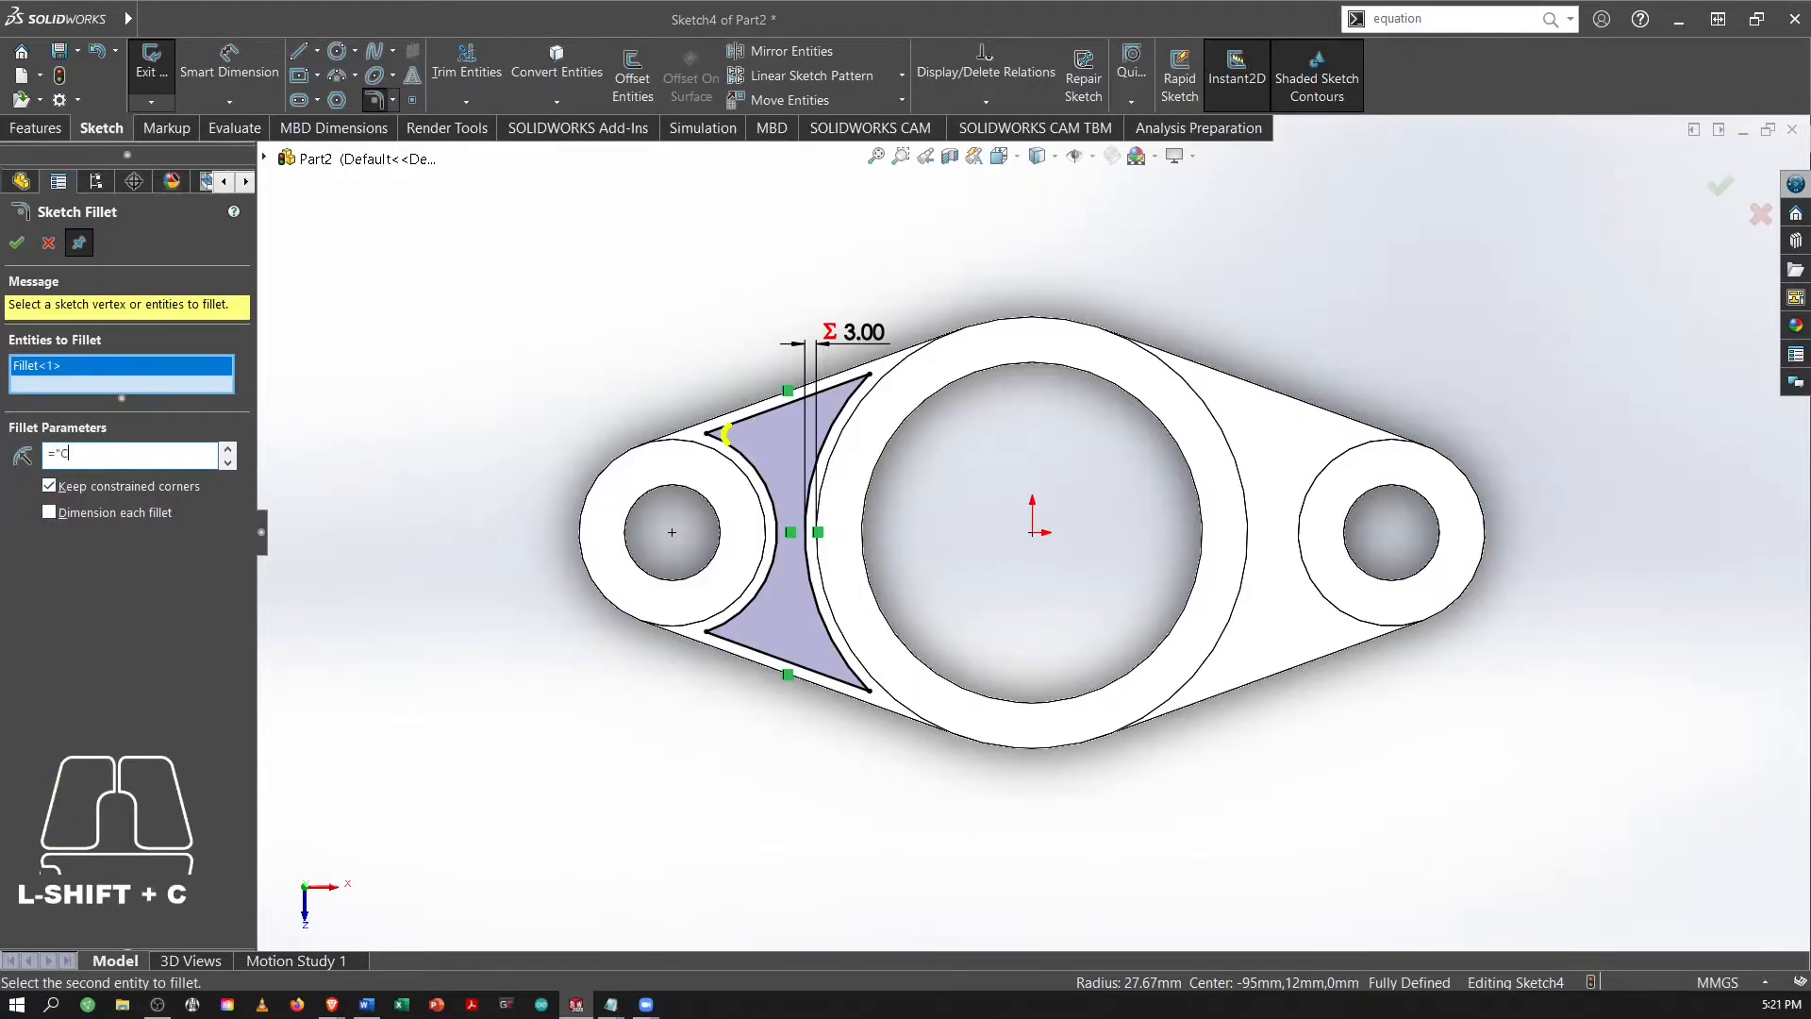
{"action": "type", "text": "\""}
{"action": "key", "text": "Return"}
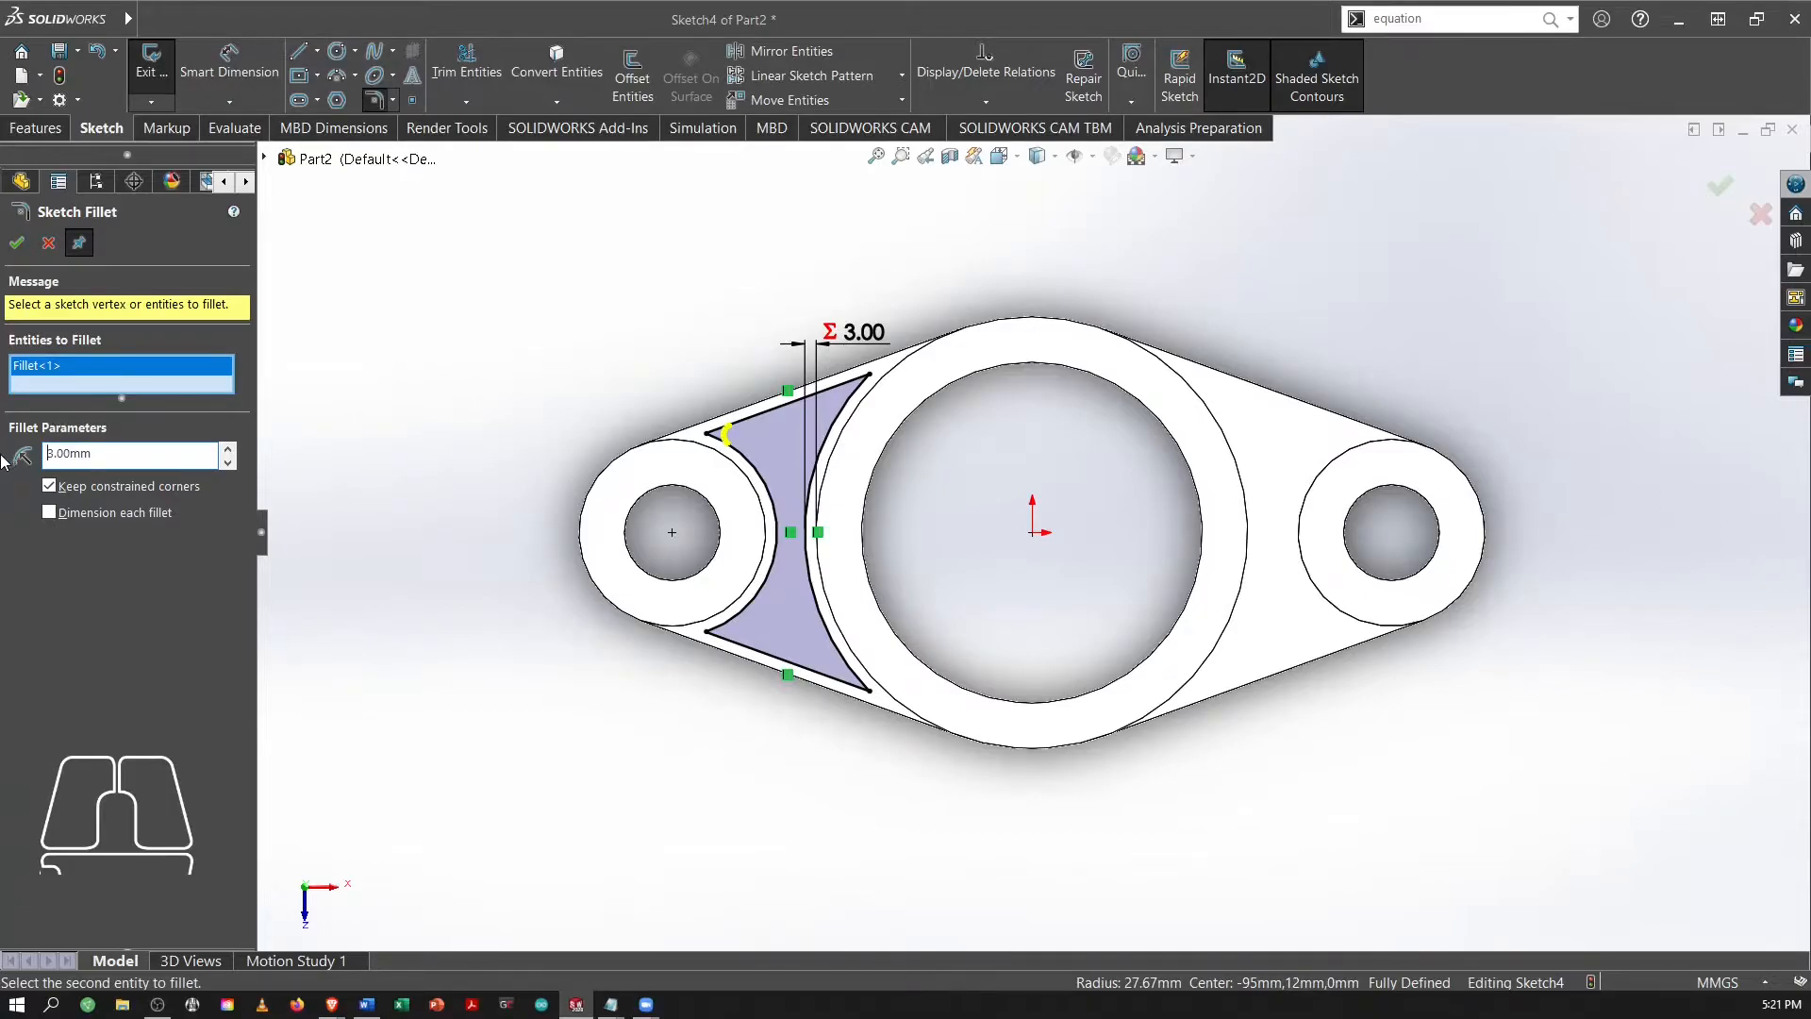
{"action": "left_click", "coordinate": [18, 242]}
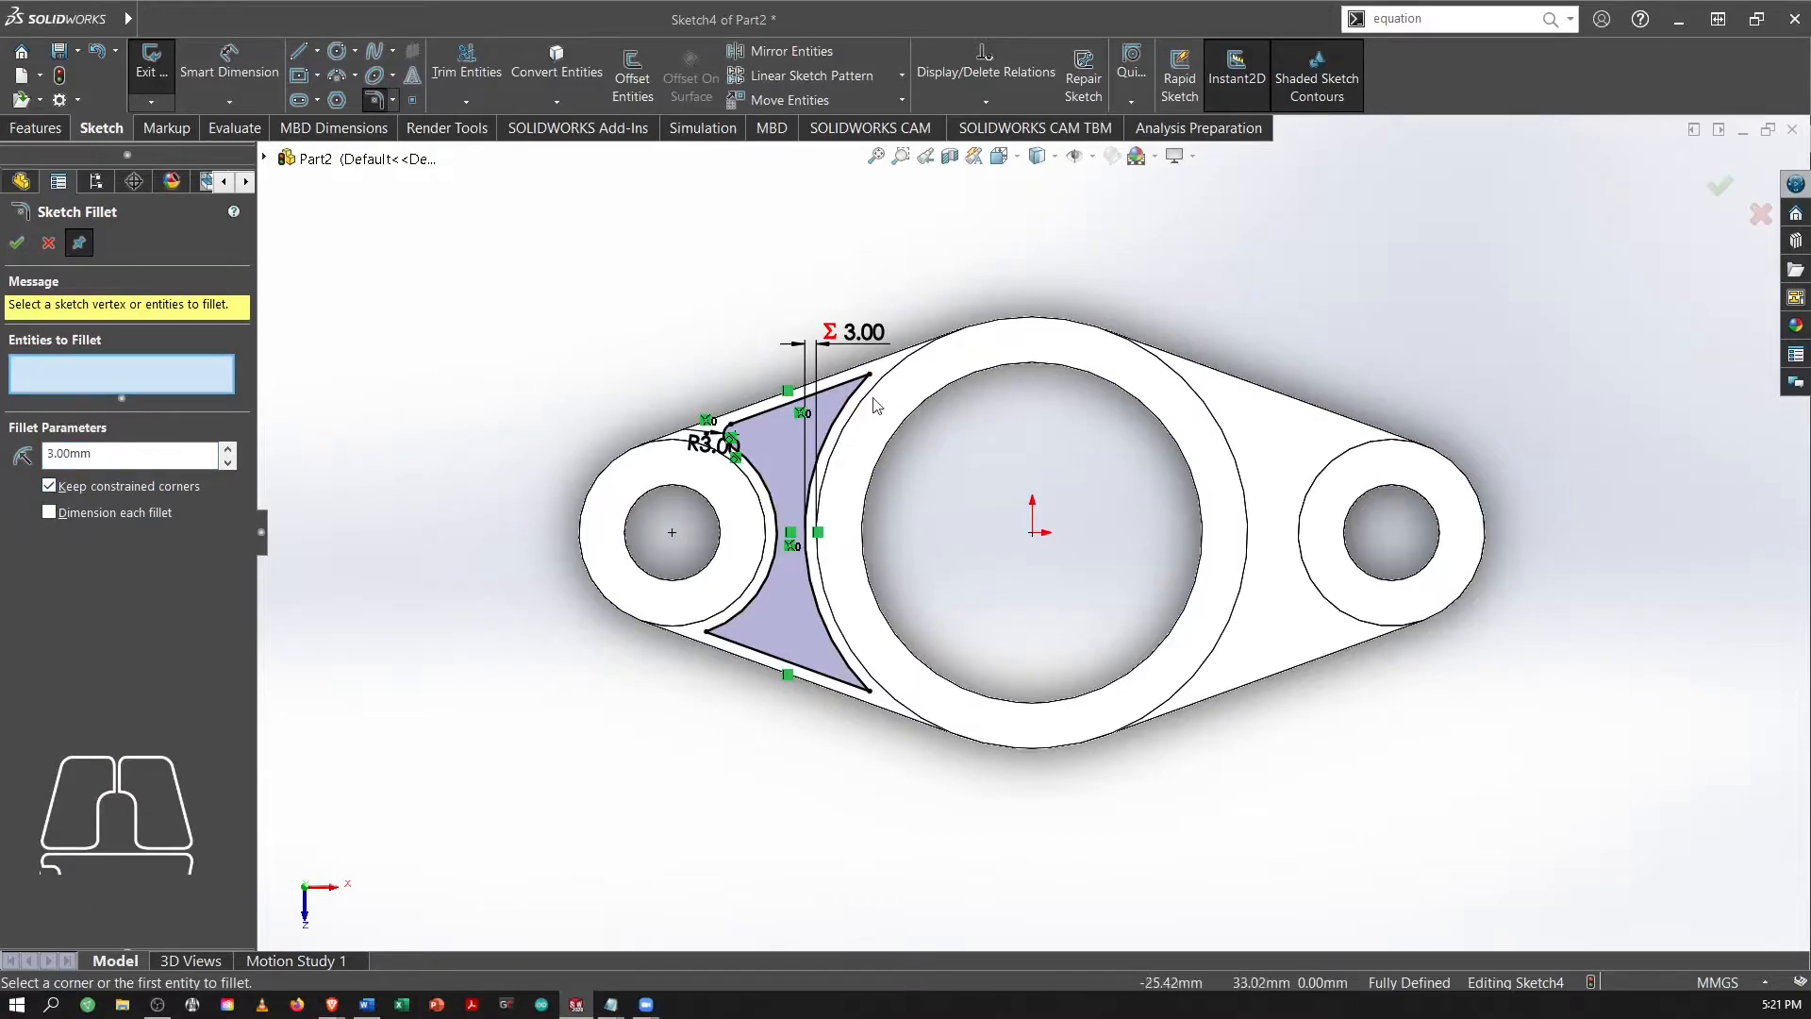
Fillet the pocket profile's three remaining corners with a 3 mm radius and finish the Sketch Fillet command.
{"action": "left_click", "coordinate": [832, 387]}
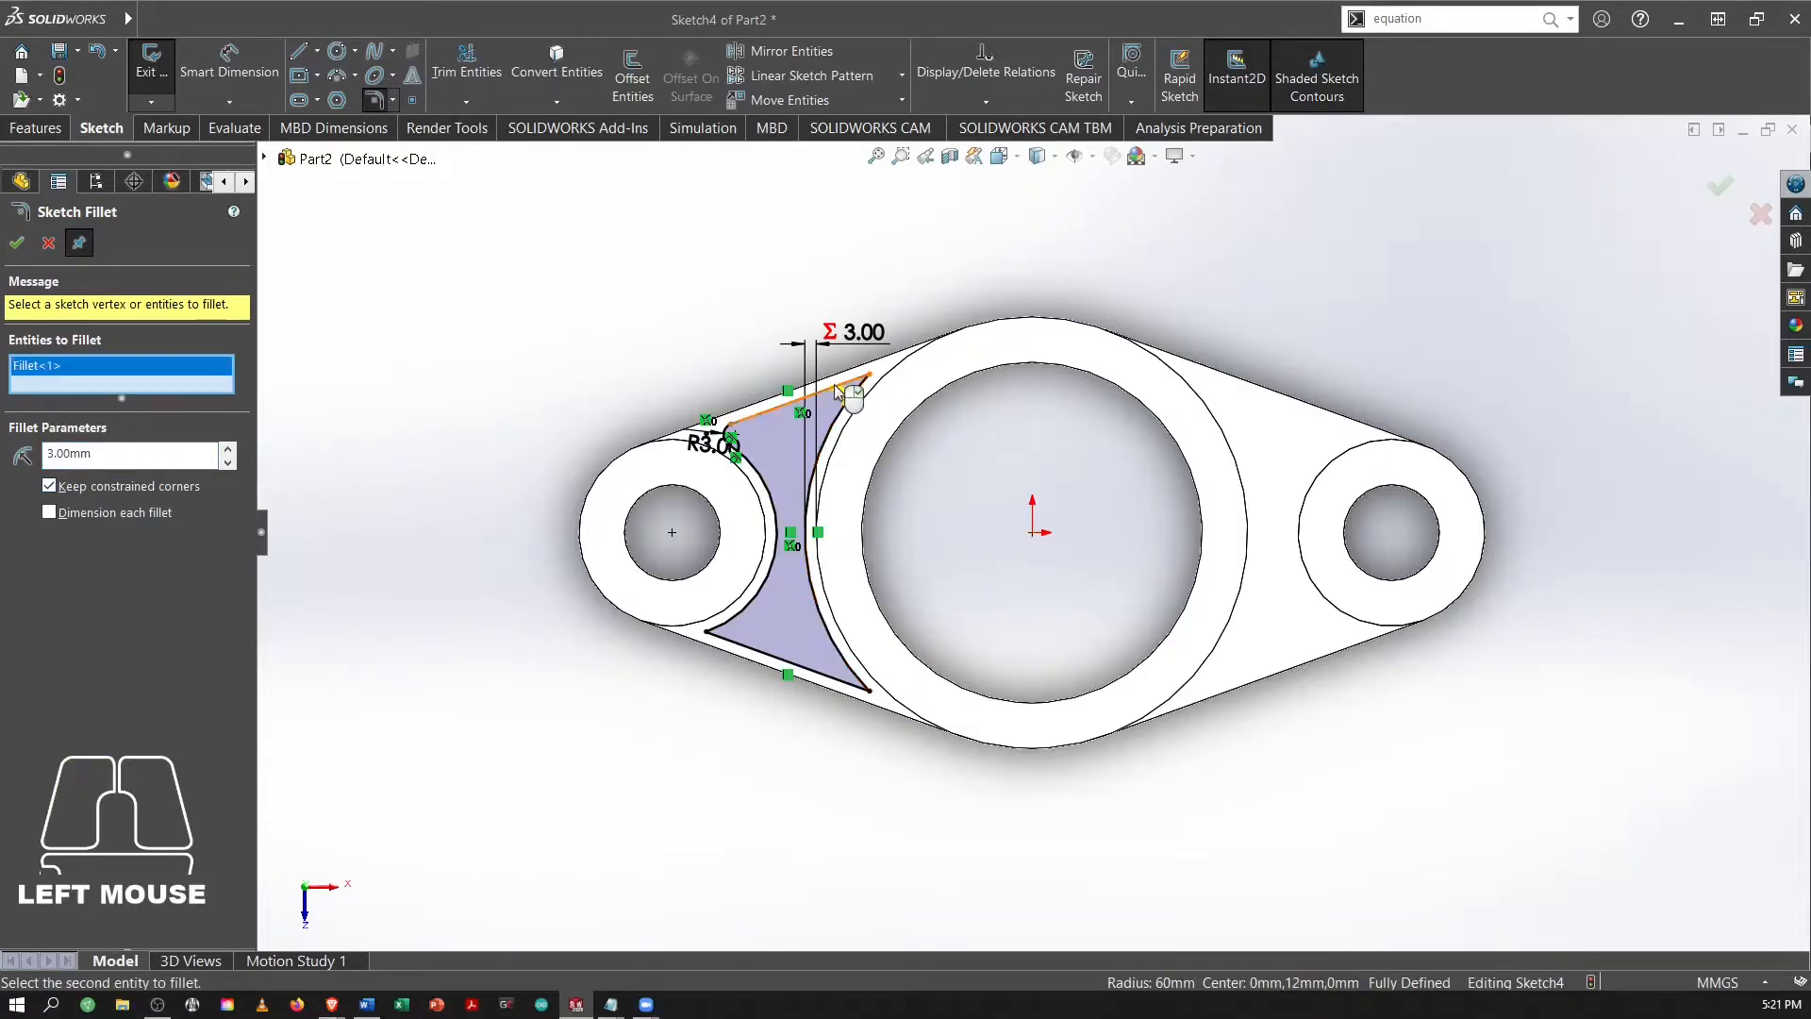
{"action": "left_click", "coordinate": [18, 243]}
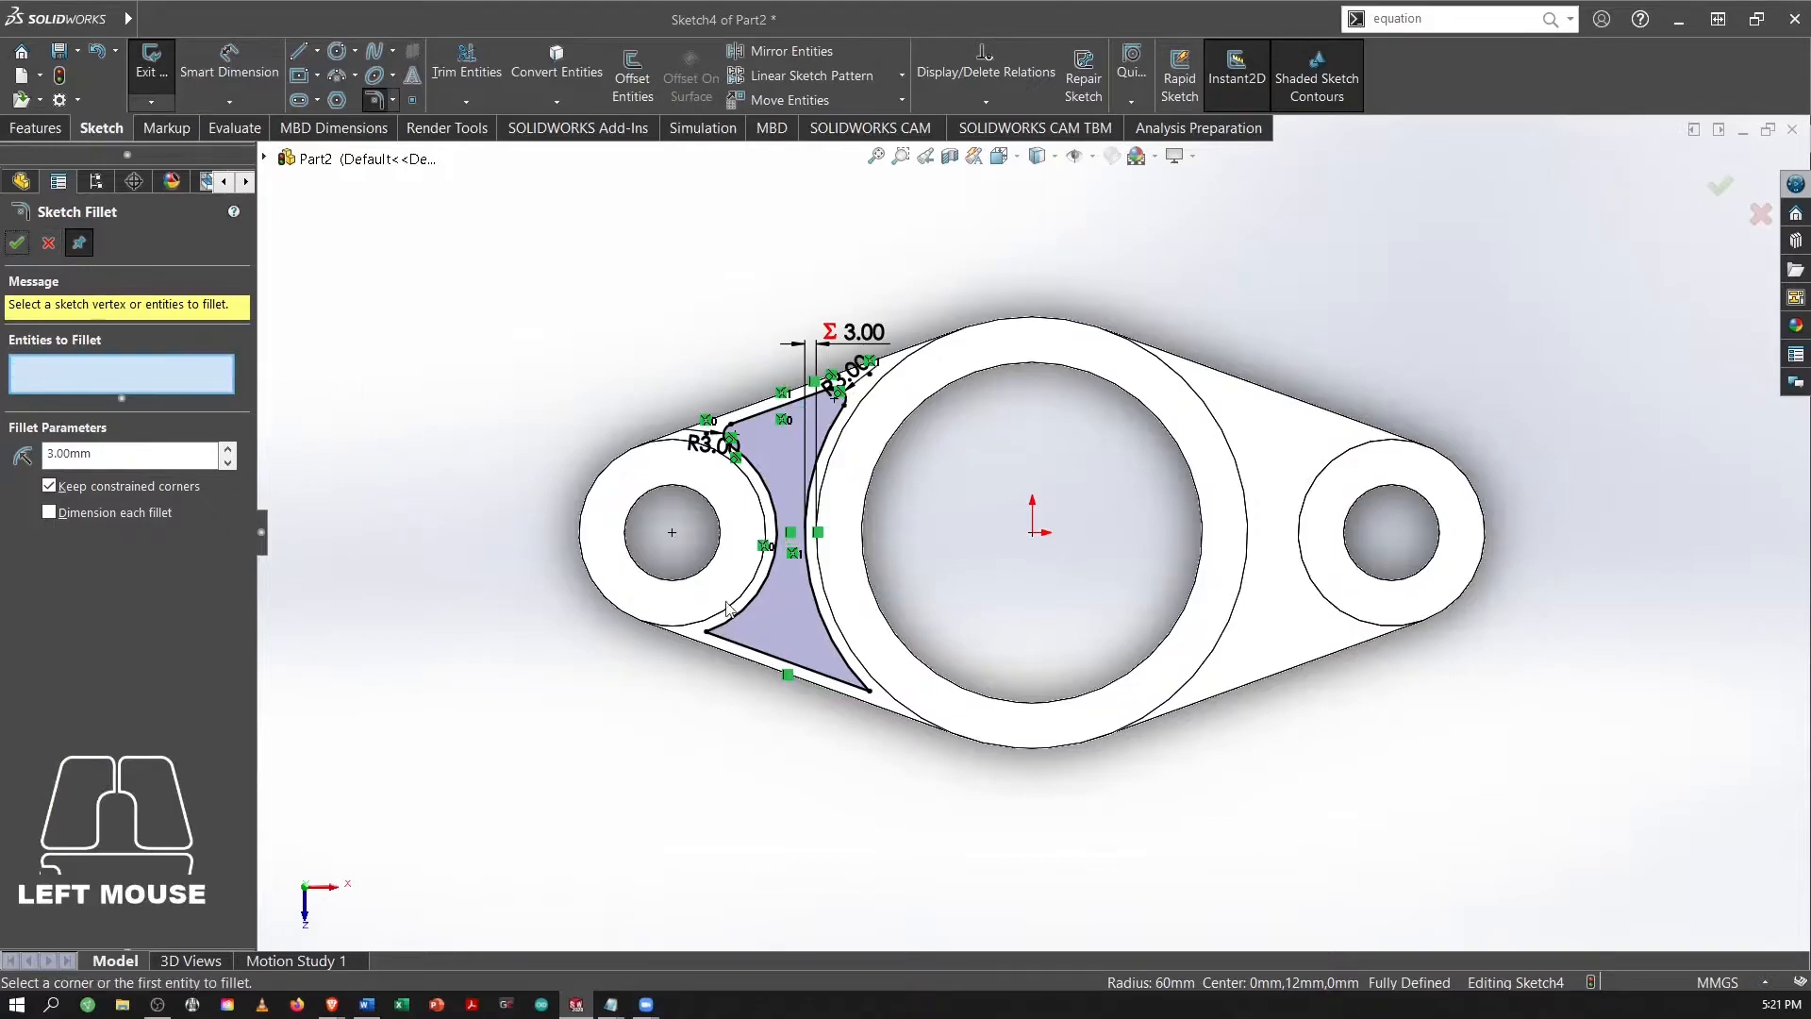
{"action": "left_click", "coordinate": [747, 646]}
{"action": "left_click", "coordinate": [16, 242]}
{"action": "left_click", "coordinate": [837, 682]}
{"action": "left_click", "coordinate": [854, 672]}
{"action": "left_click", "coordinate": [18, 242]}
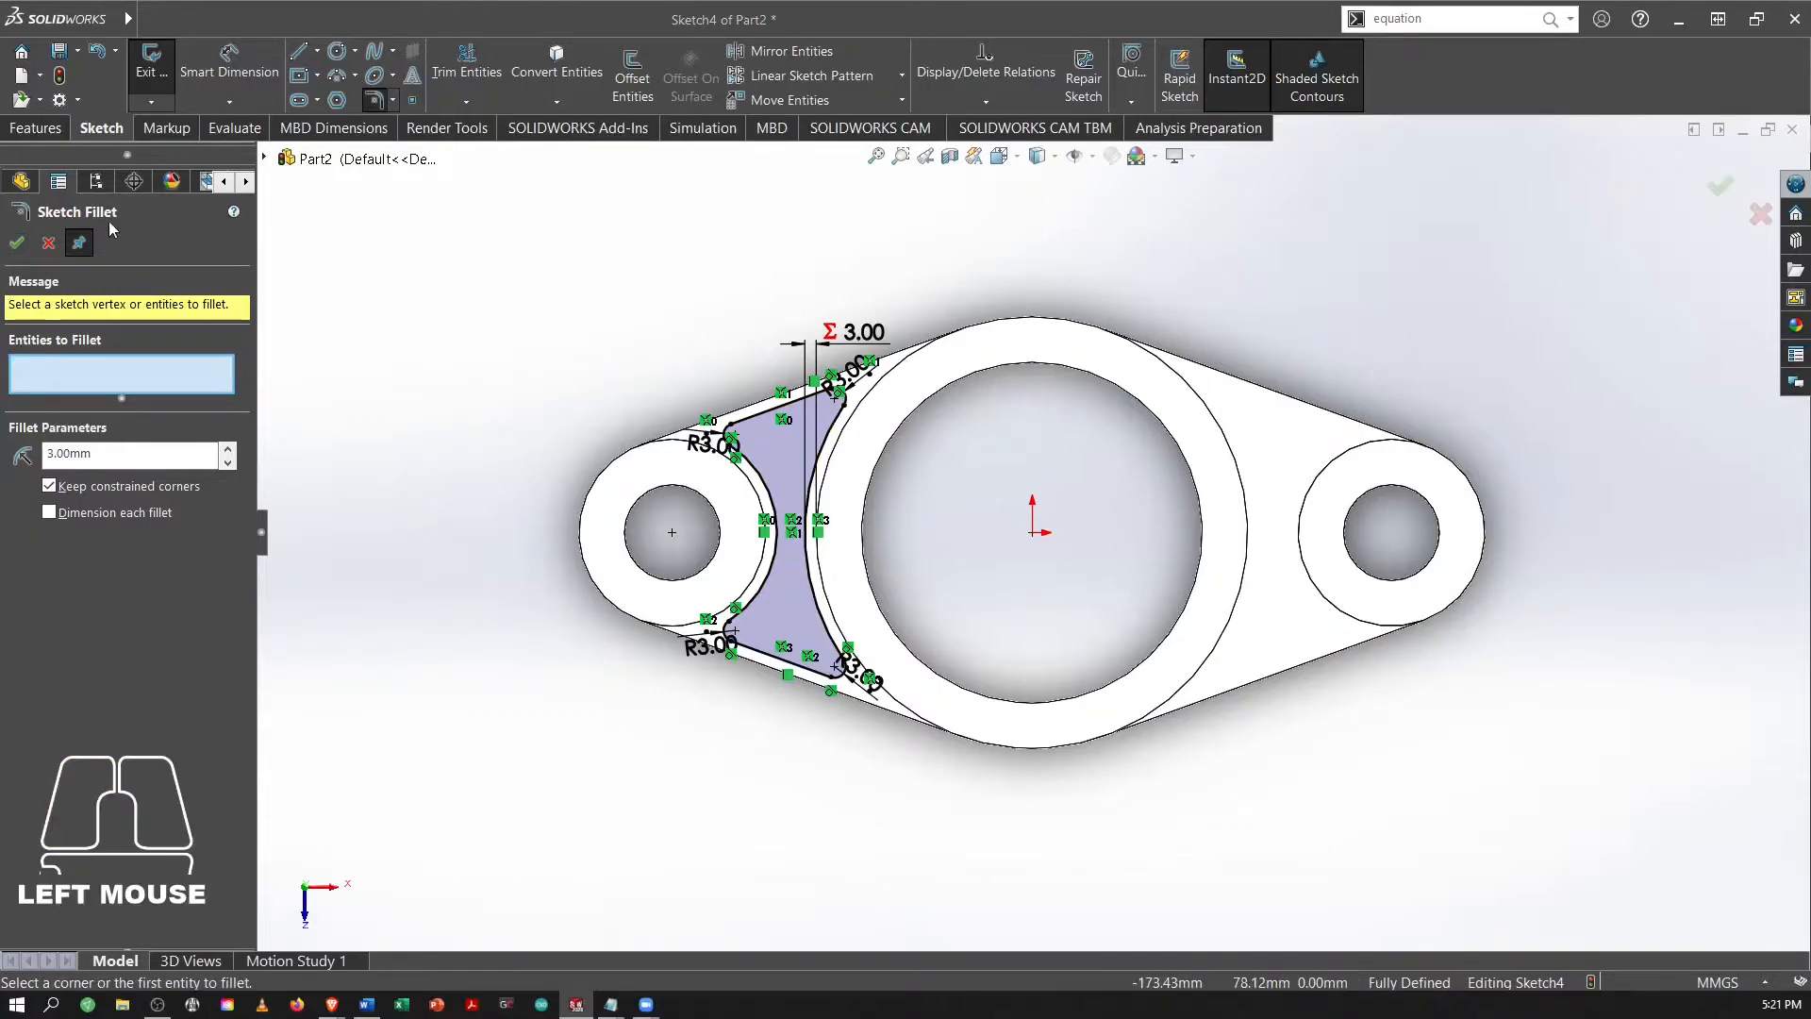
{"action": "left_click", "coordinate": [18, 242]}
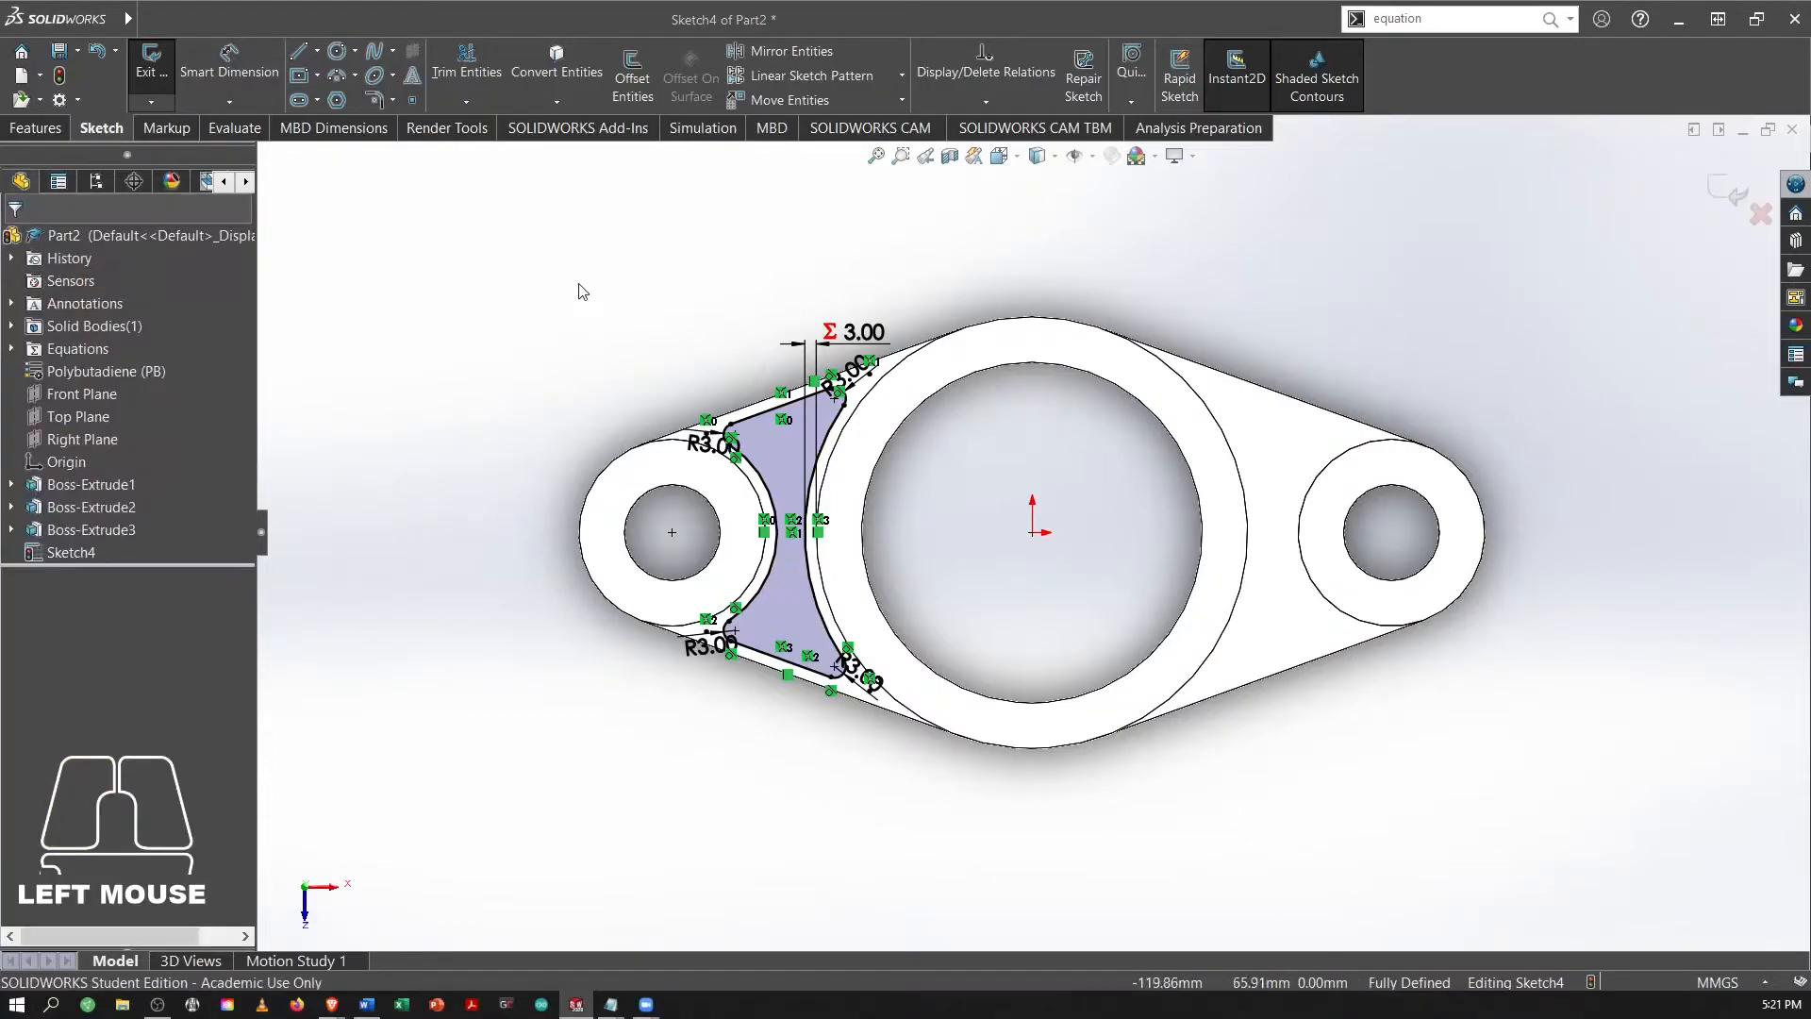
Link the radius dimension of the upper fillet beside the left boss to global variable "C".
{"action": "double_click", "coordinate": [712, 443]}
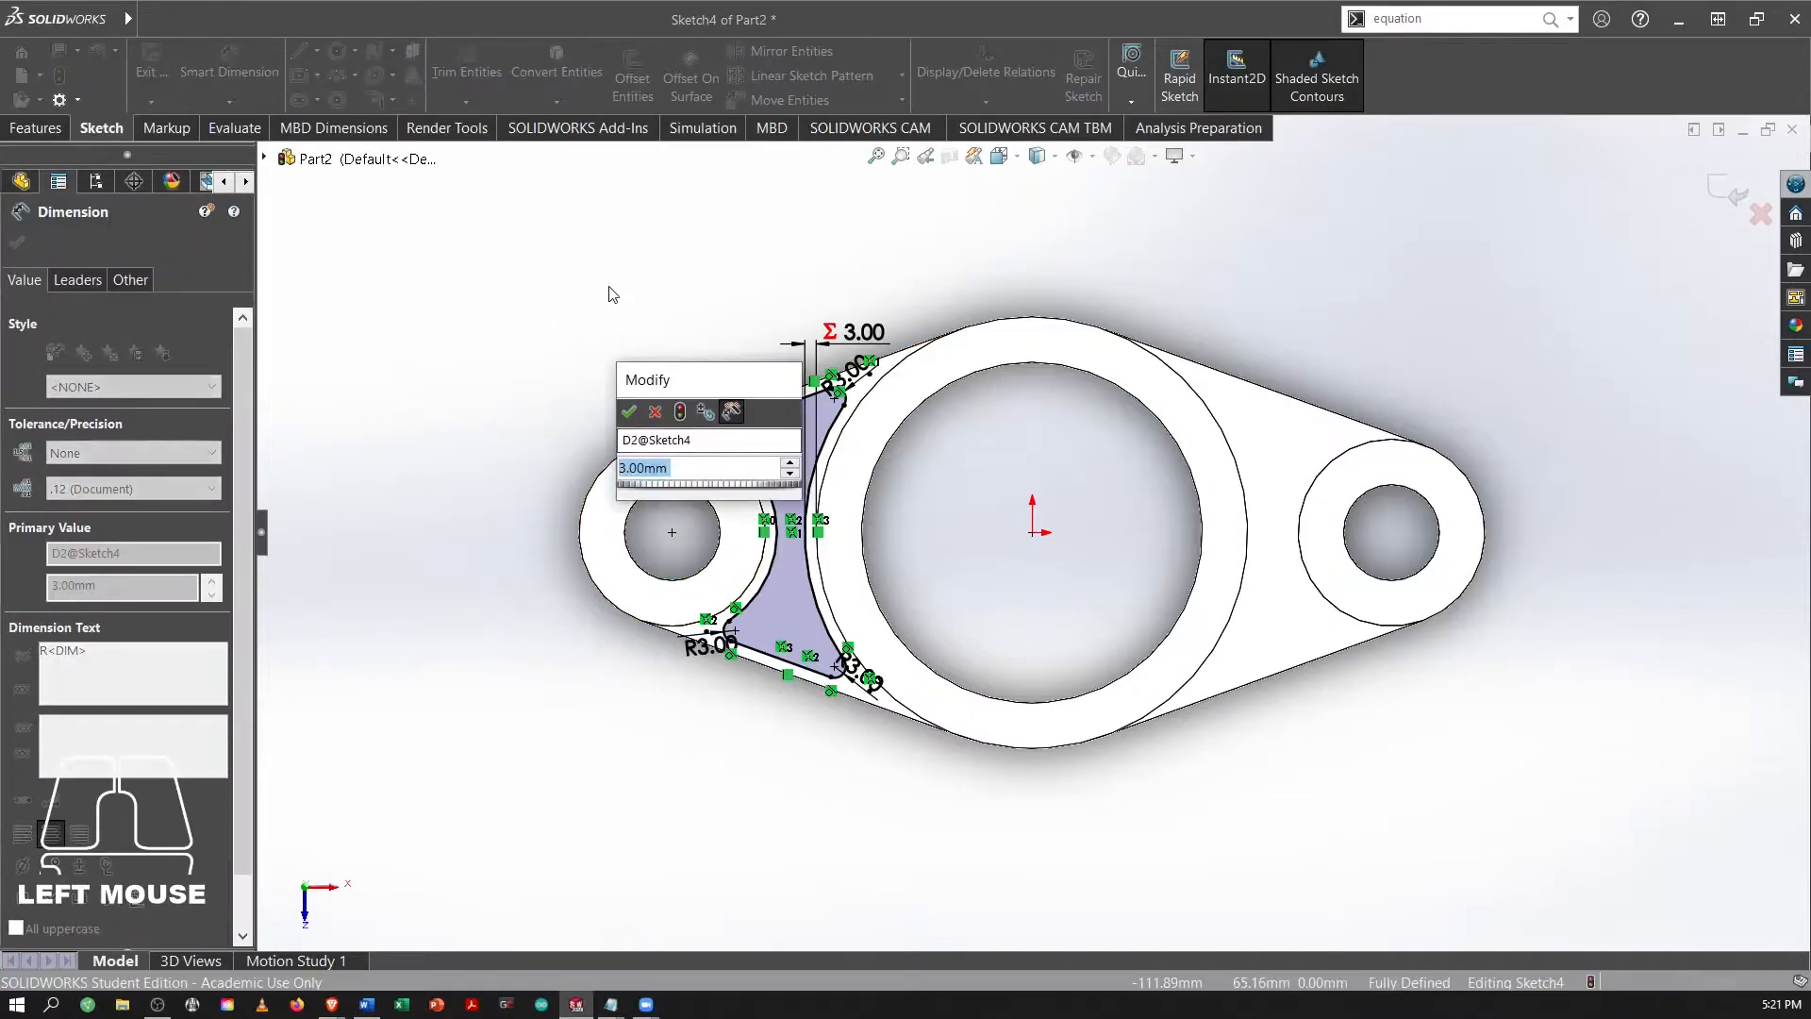
{"action": "type", "text": "=\"C"}
{"action": "key", "text": "Return"}
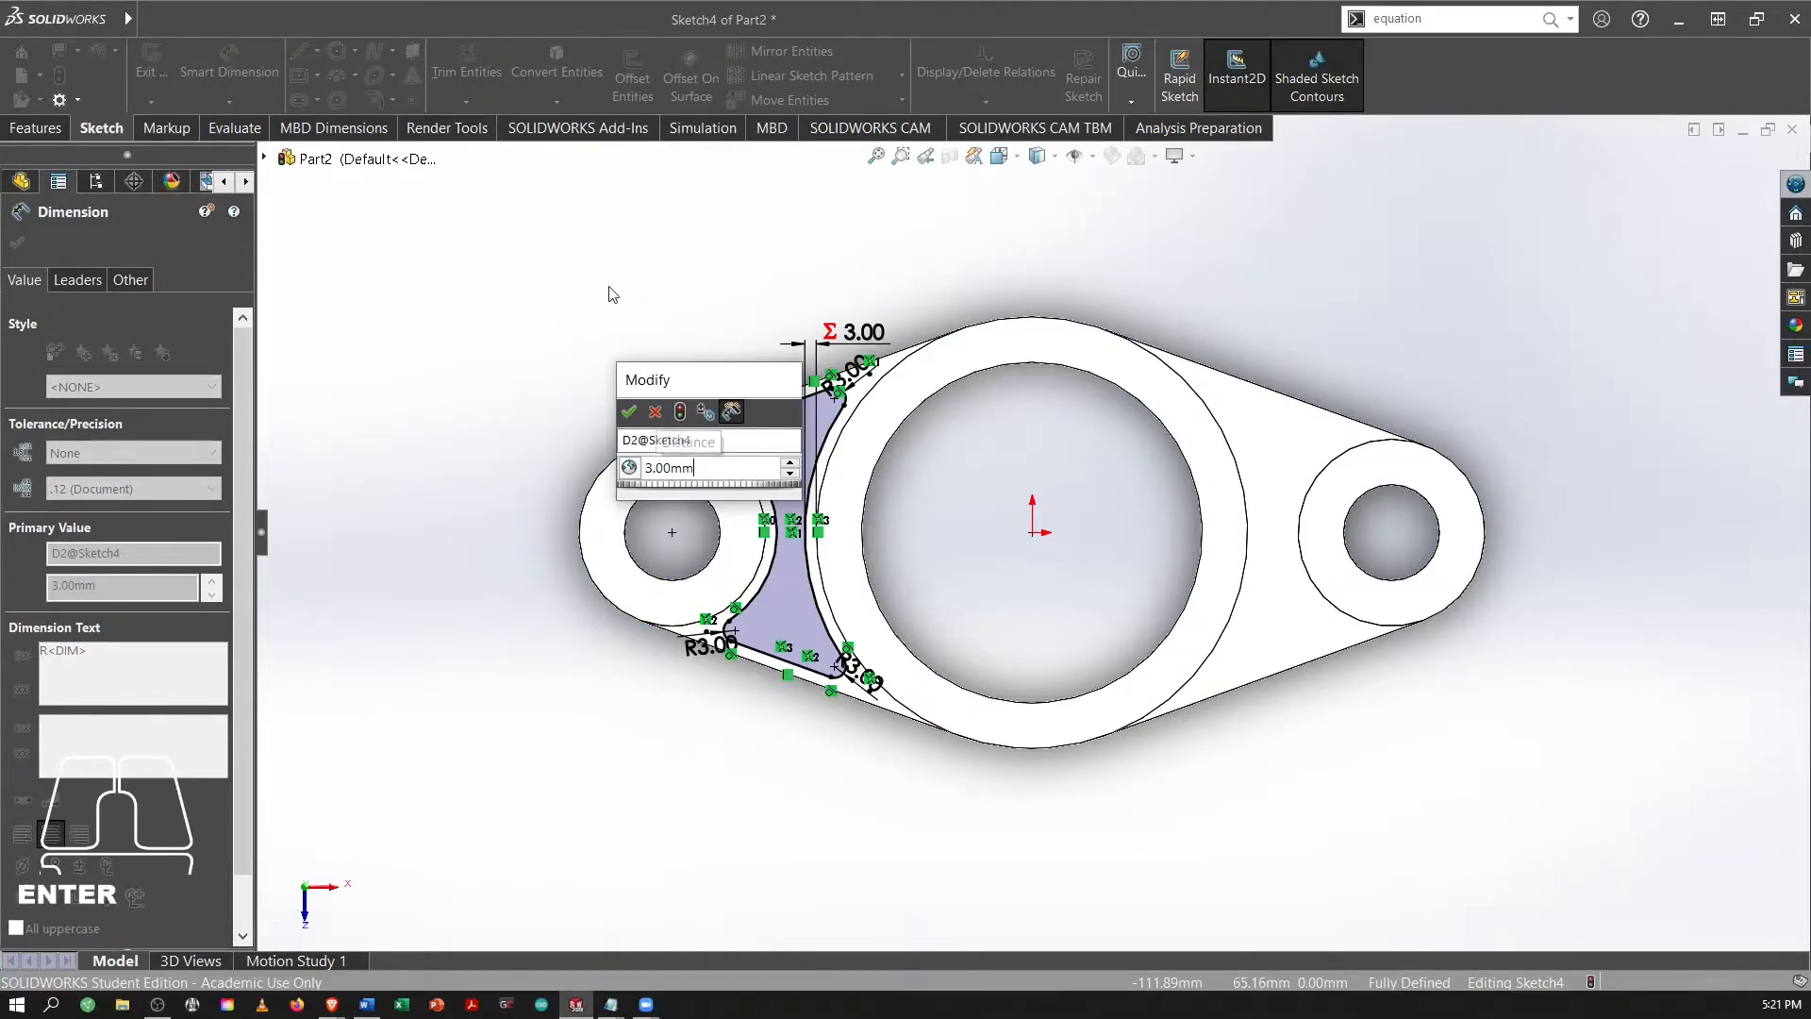
{"action": "key", "text": "Return"}
{"action": "left_click", "coordinate": [649, 322]}
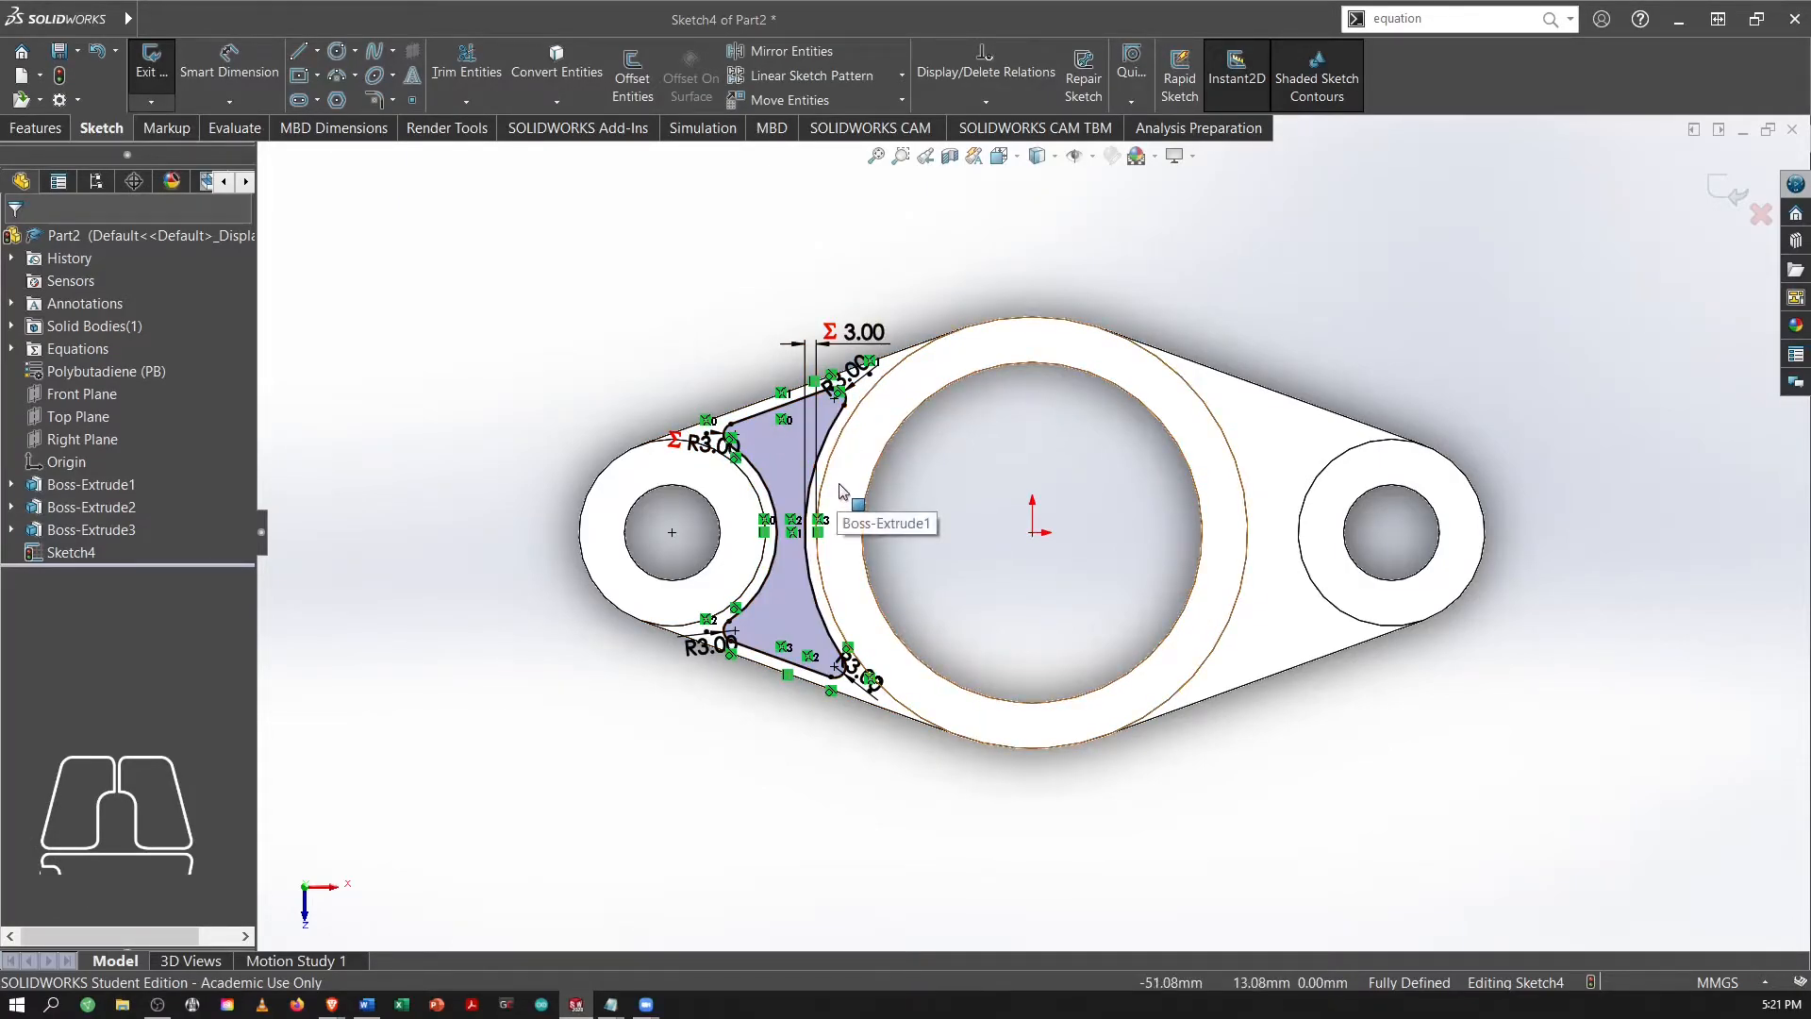
Link the radius dimension of the pocket's upper ring-side fillet to global variable "C" and copy the expression ="C".
{"action": "left_click", "coordinate": [870, 375]}
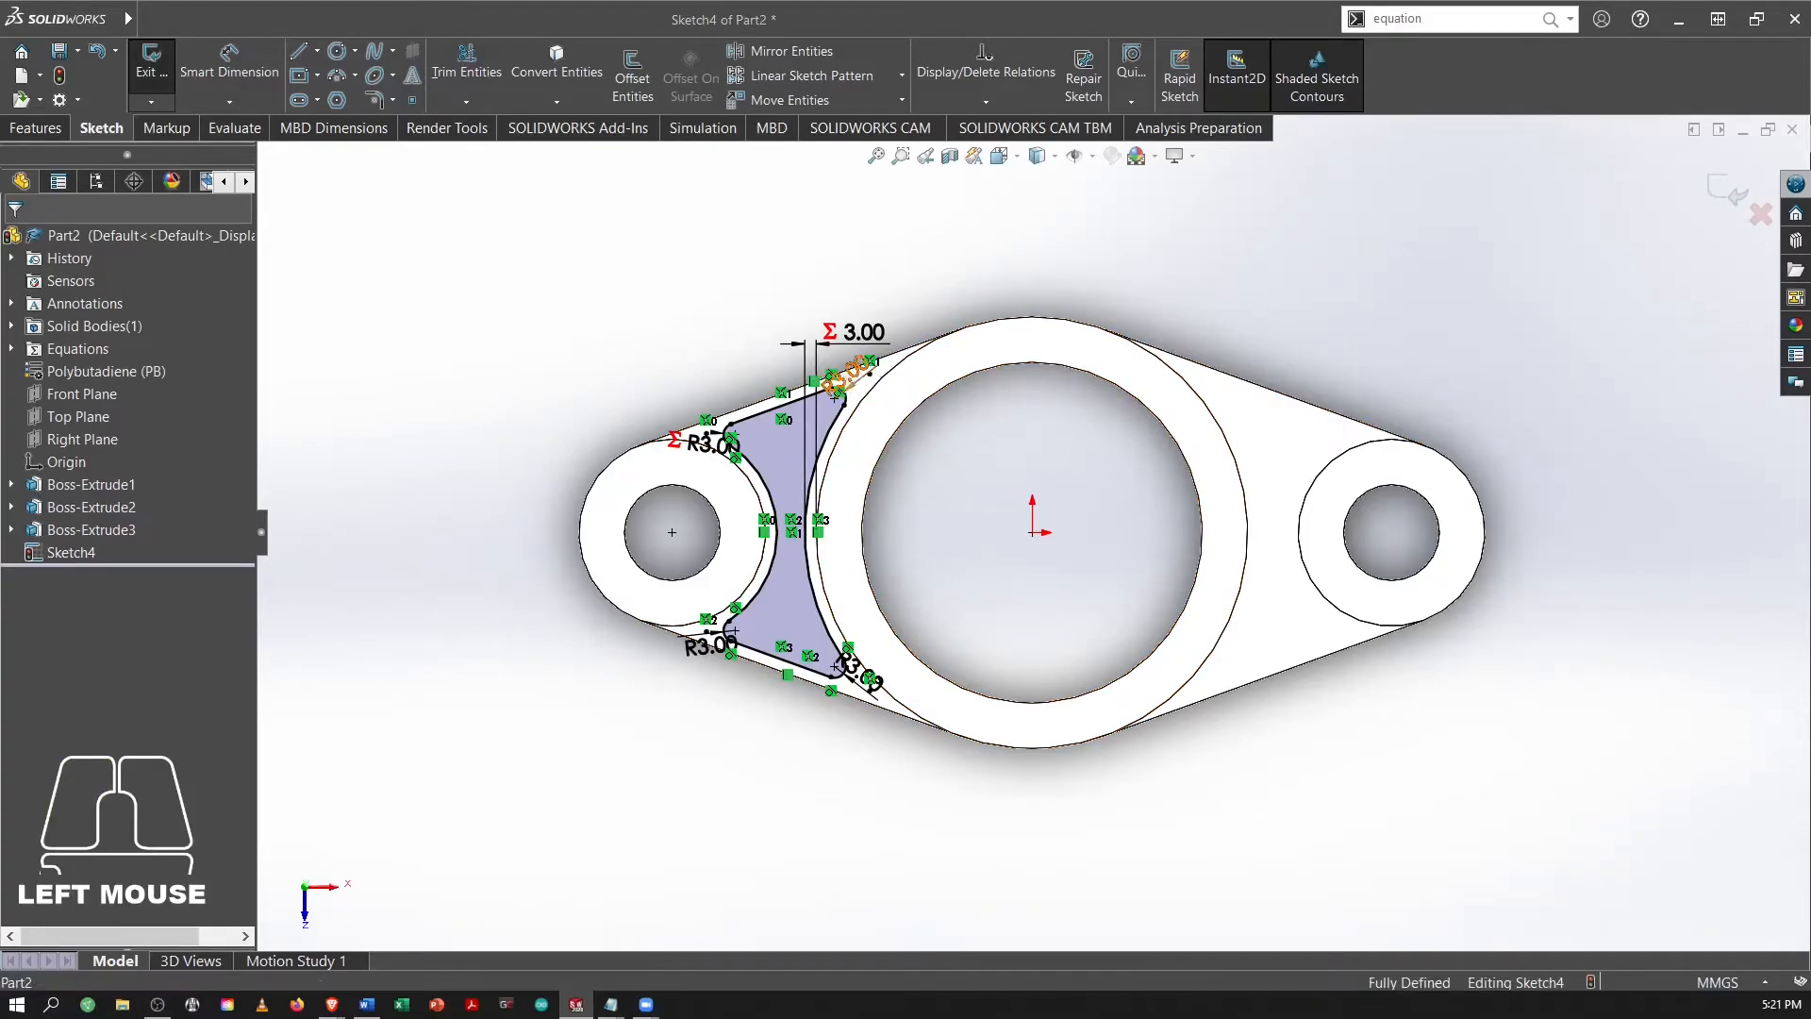
{"action": "scroll", "coordinate": [816, 351], "scroll_direction": "down", "scroll_amount": 6}
{"action": "left_click", "coordinate": [925, 448]}
{"action": "double_click", "coordinate": [931, 453]}
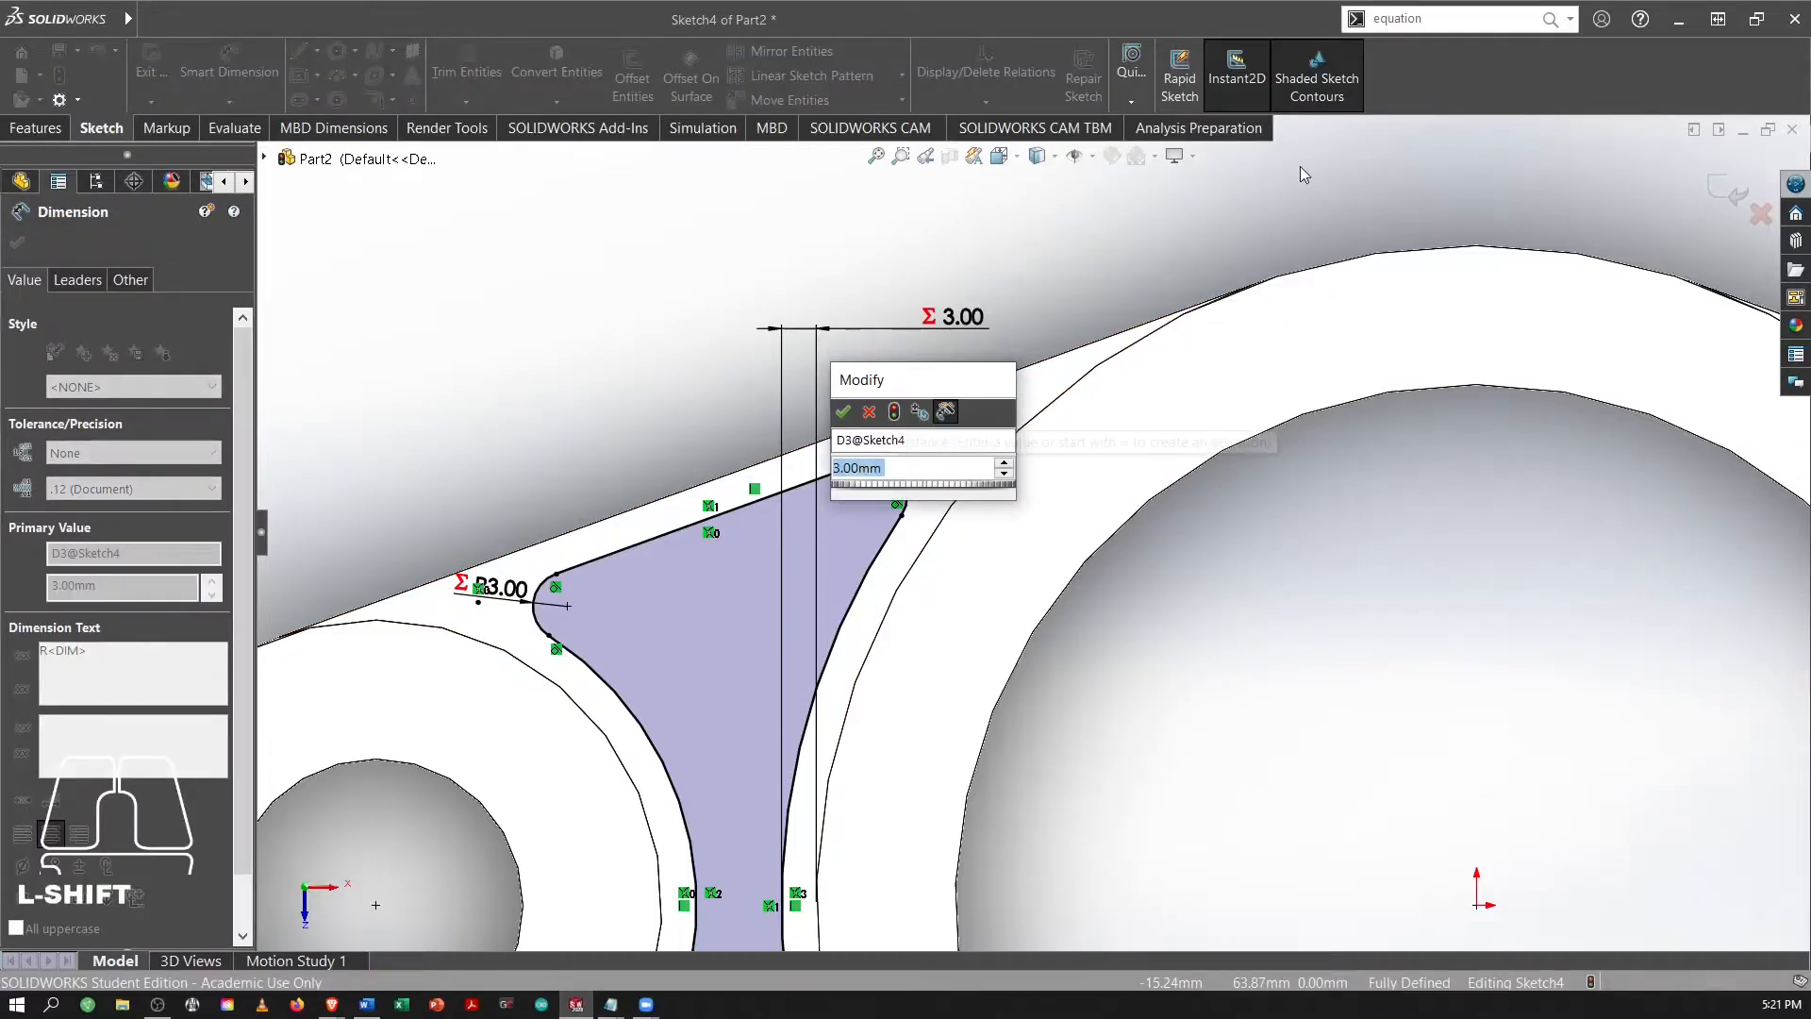
{"action": "type", "text": "=\"C\""}
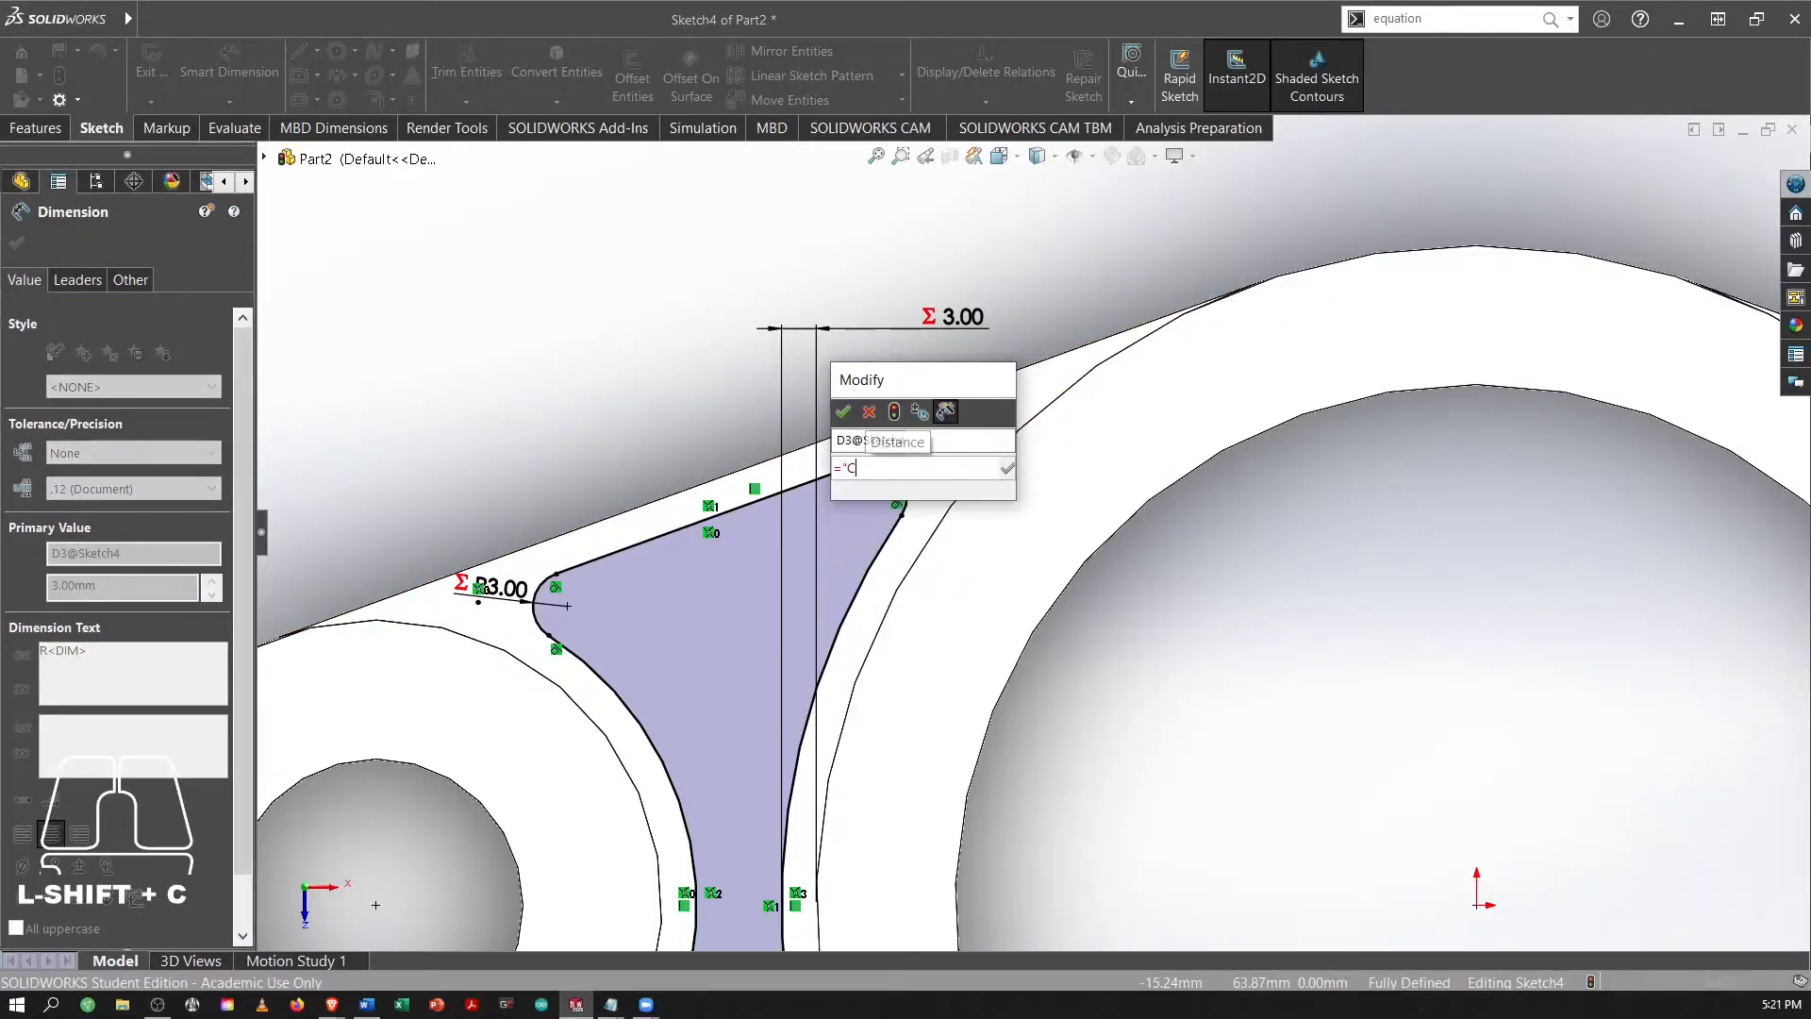
{"action": "key", "text": "shift+Left"}
{"action": "key", "text": "shift+Left"}
{"action": "key", "text": "shift+Left"}
{"action": "key", "text": "shift+Left"}
{"action": "key", "text": "ctrl+c"}
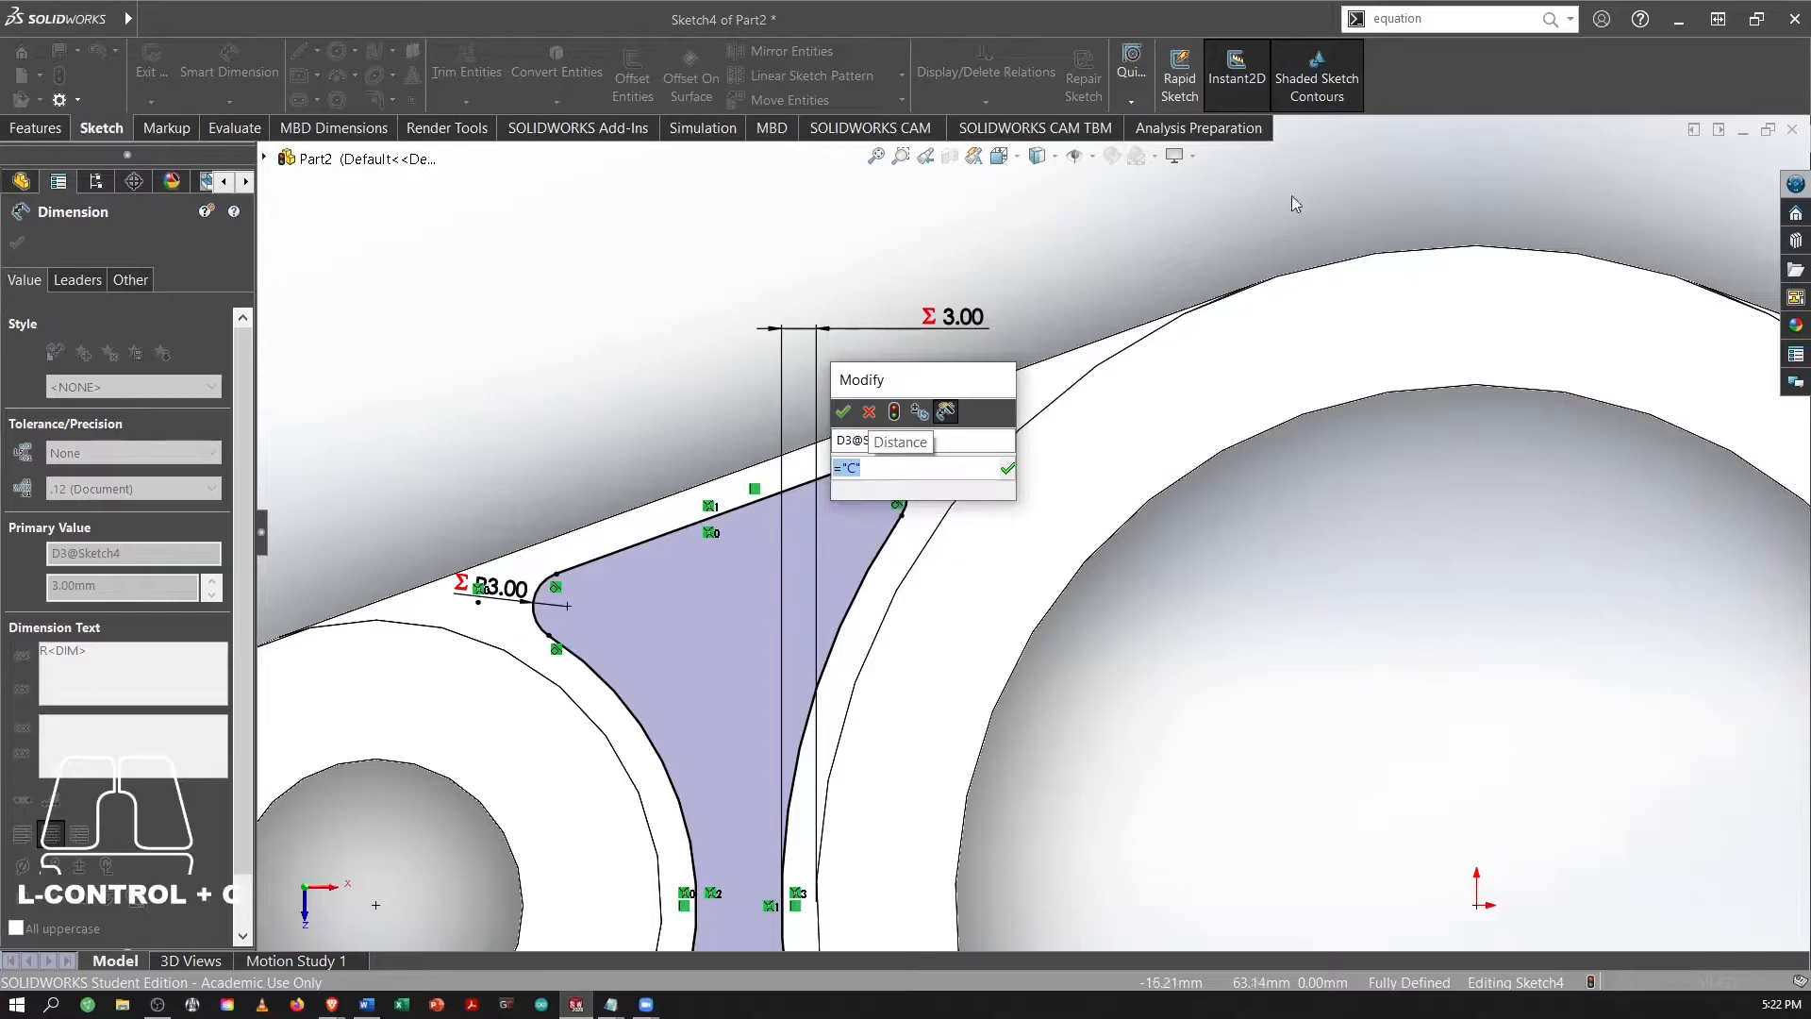
{"action": "left_click", "coordinate": [951, 426]}
Link the radius dimensions of the pocket's two lower fillets to global variable "C" with the copied expression.
{"action": "scroll", "coordinate": [951, 427], "scroll_direction": "up", "scroll_amount": 8}
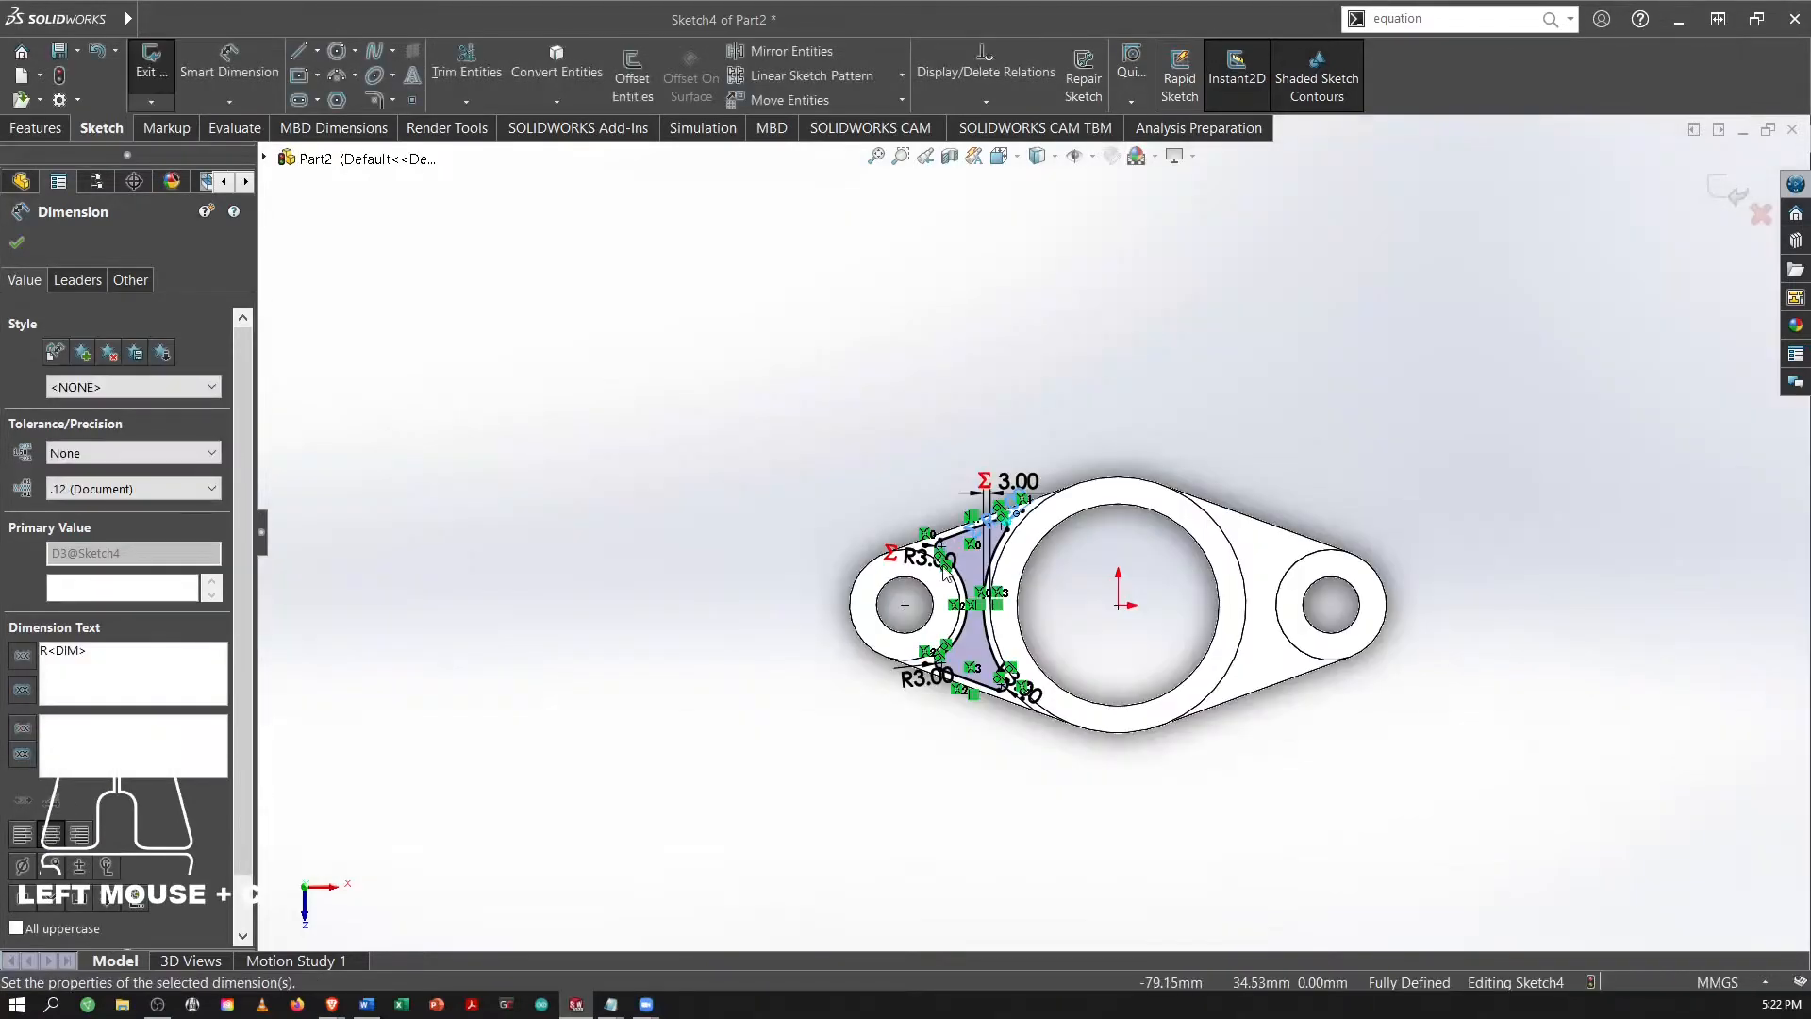
{"action": "left_click", "coordinate": [1021, 695]}
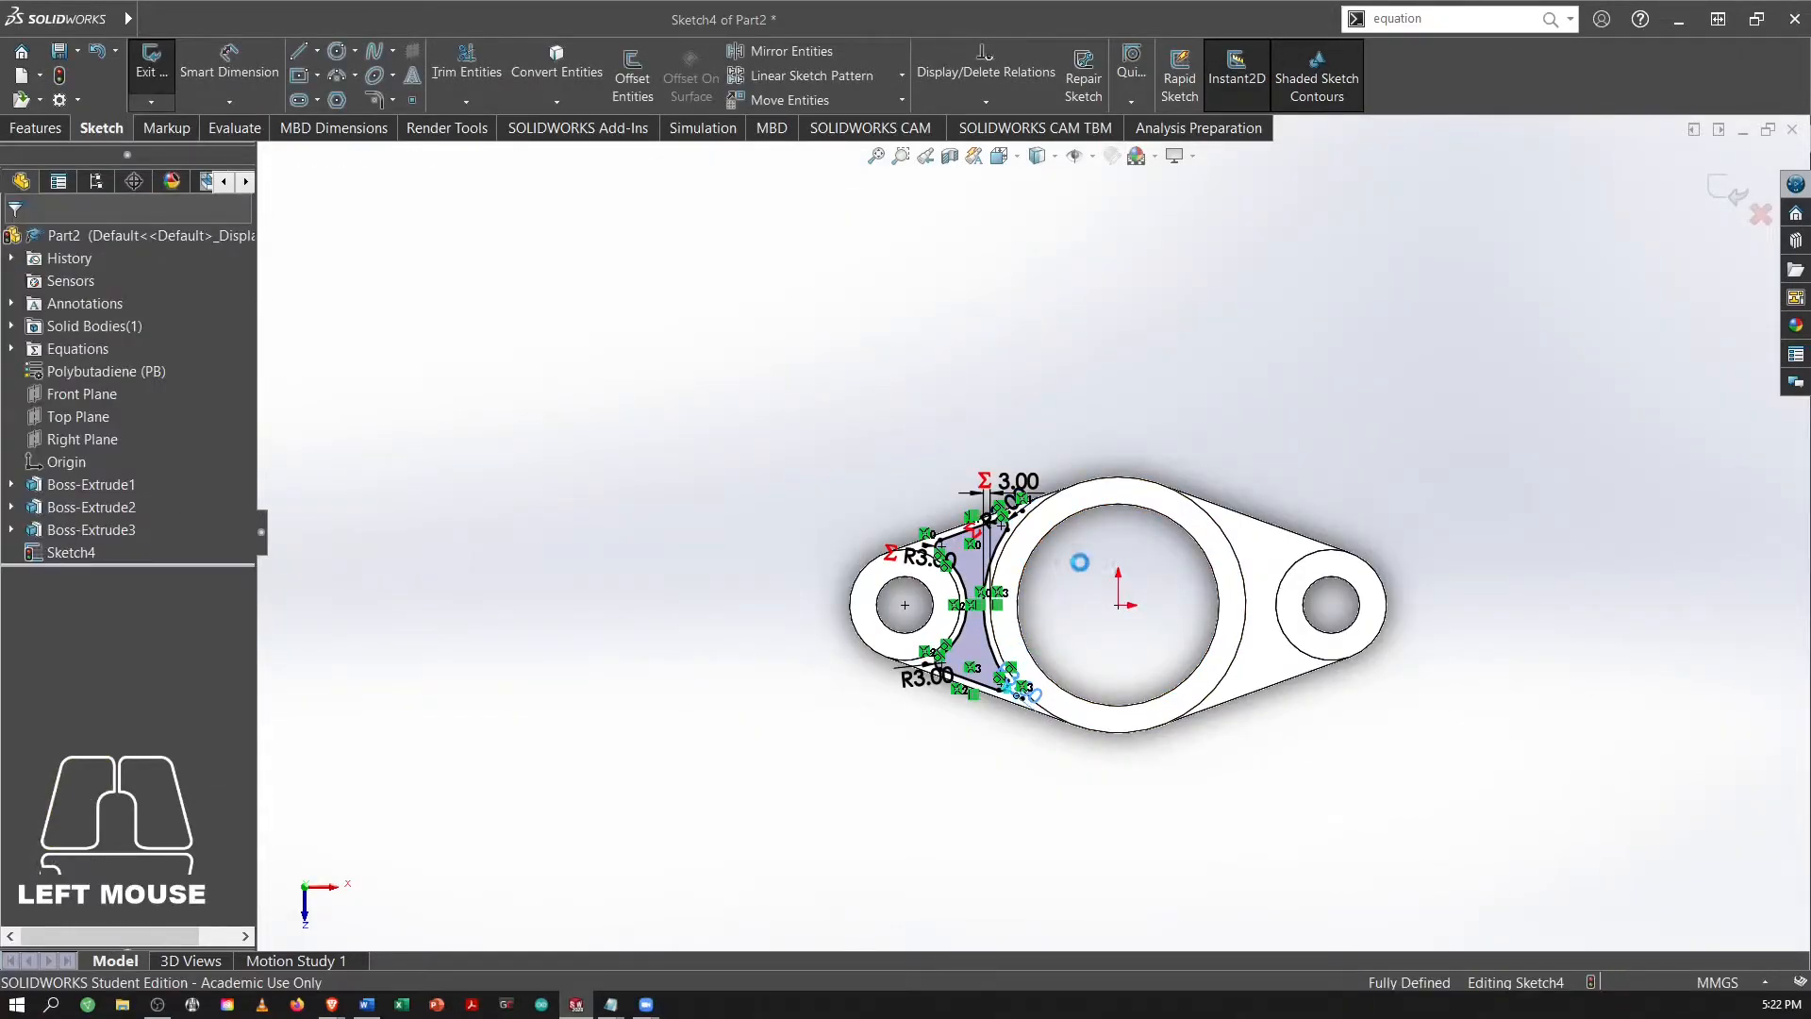
{"action": "double_click", "coordinate": [1024, 695]}
{"action": "key", "text": "ctrl+v"}
{"action": "left_click", "coordinate": [944, 666]}
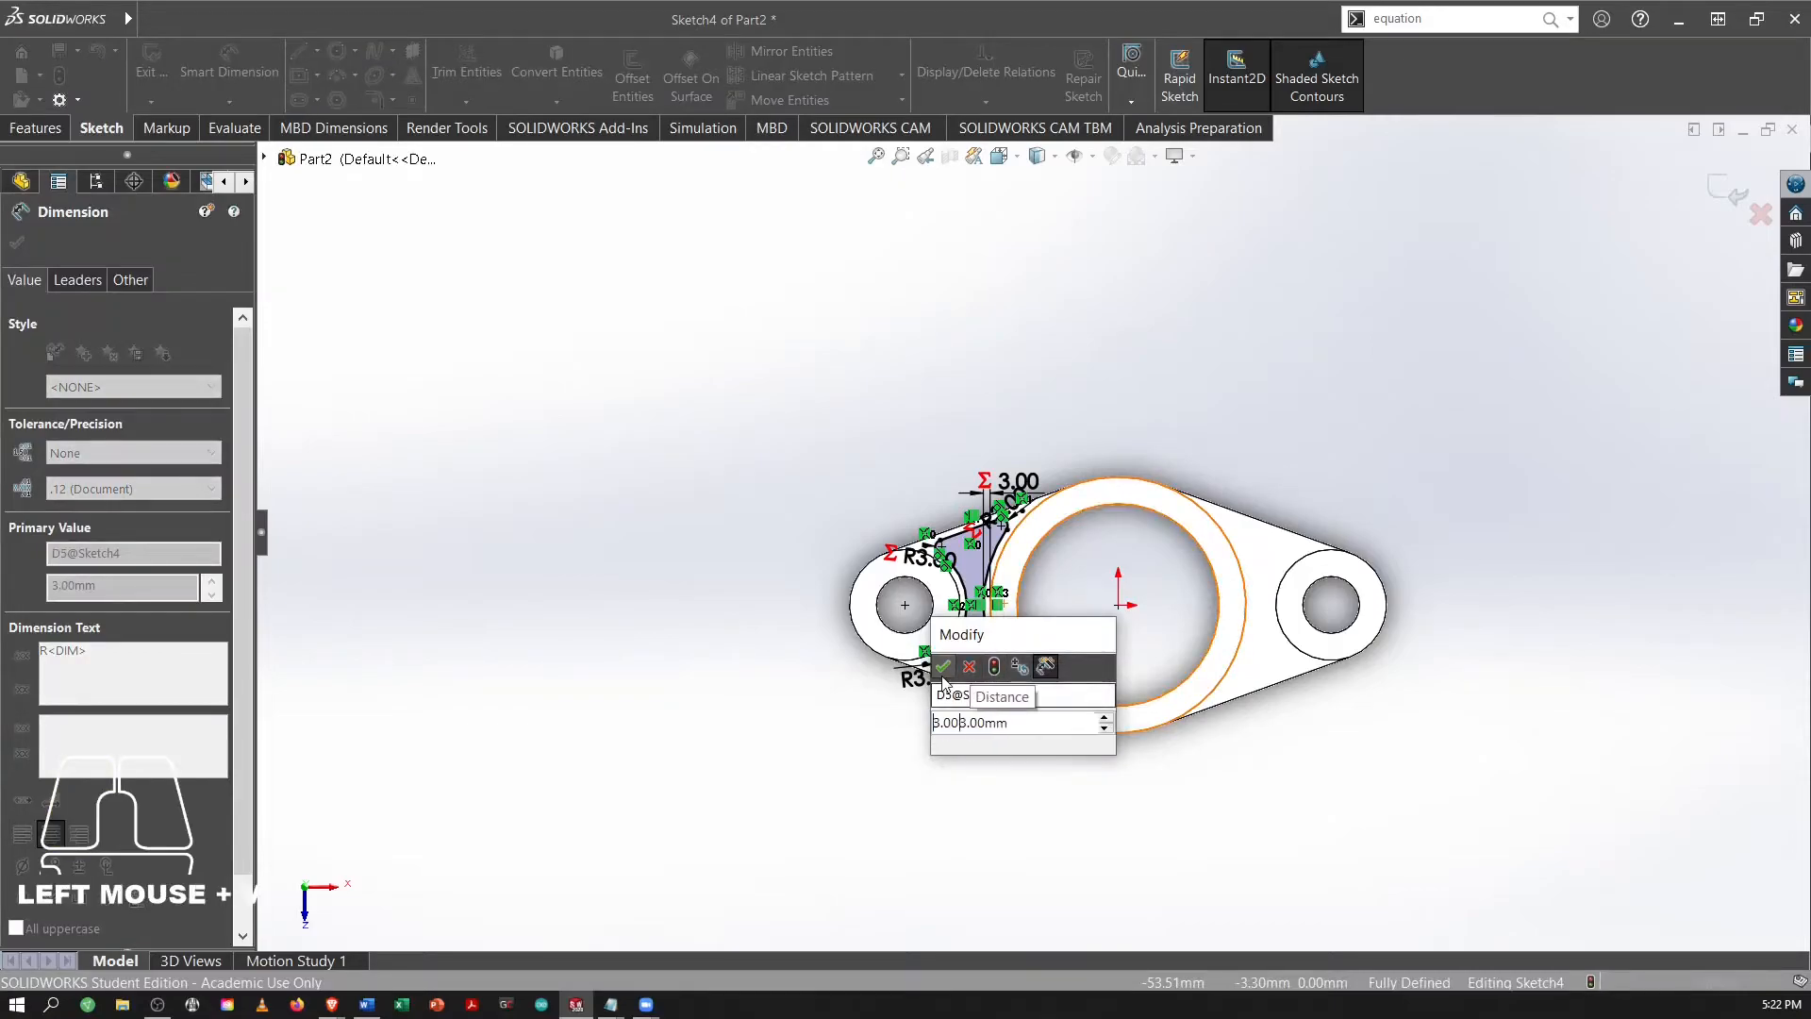
{"action": "left_click", "coordinate": [924, 679]}
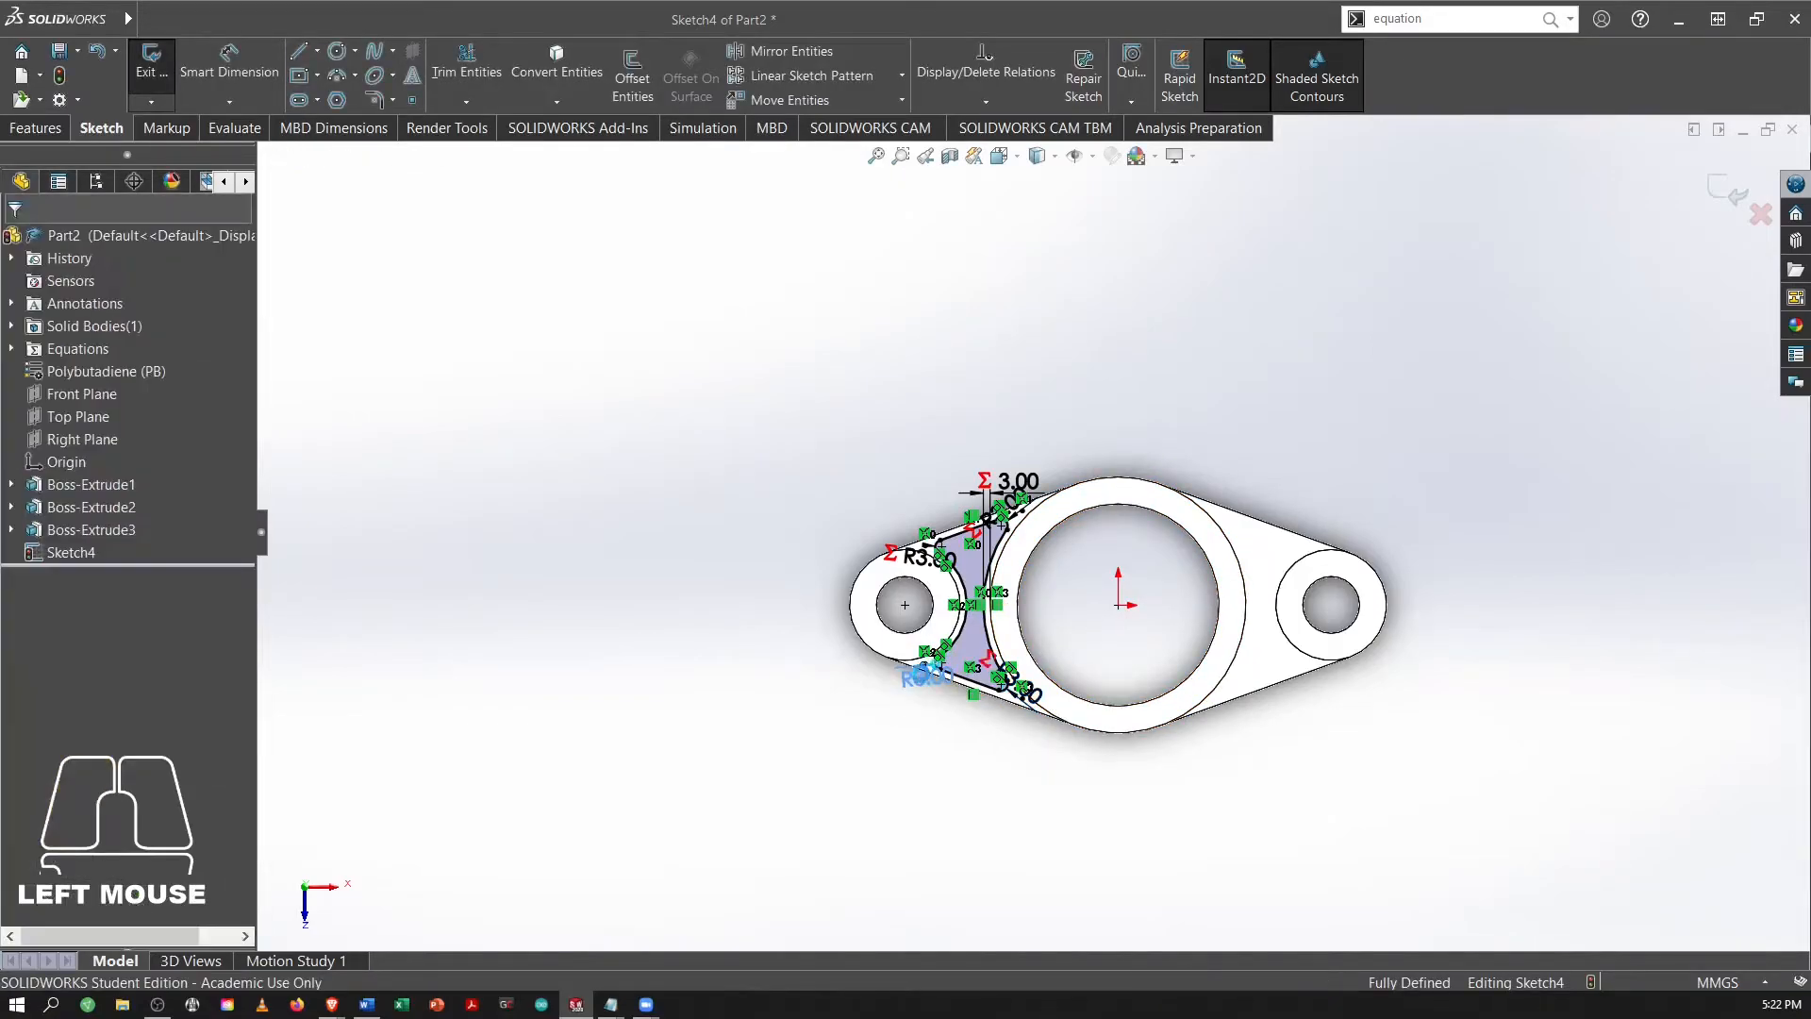
{"action": "double_click", "coordinate": [927, 677]}
{"action": "key", "text": "ctrl+v"}
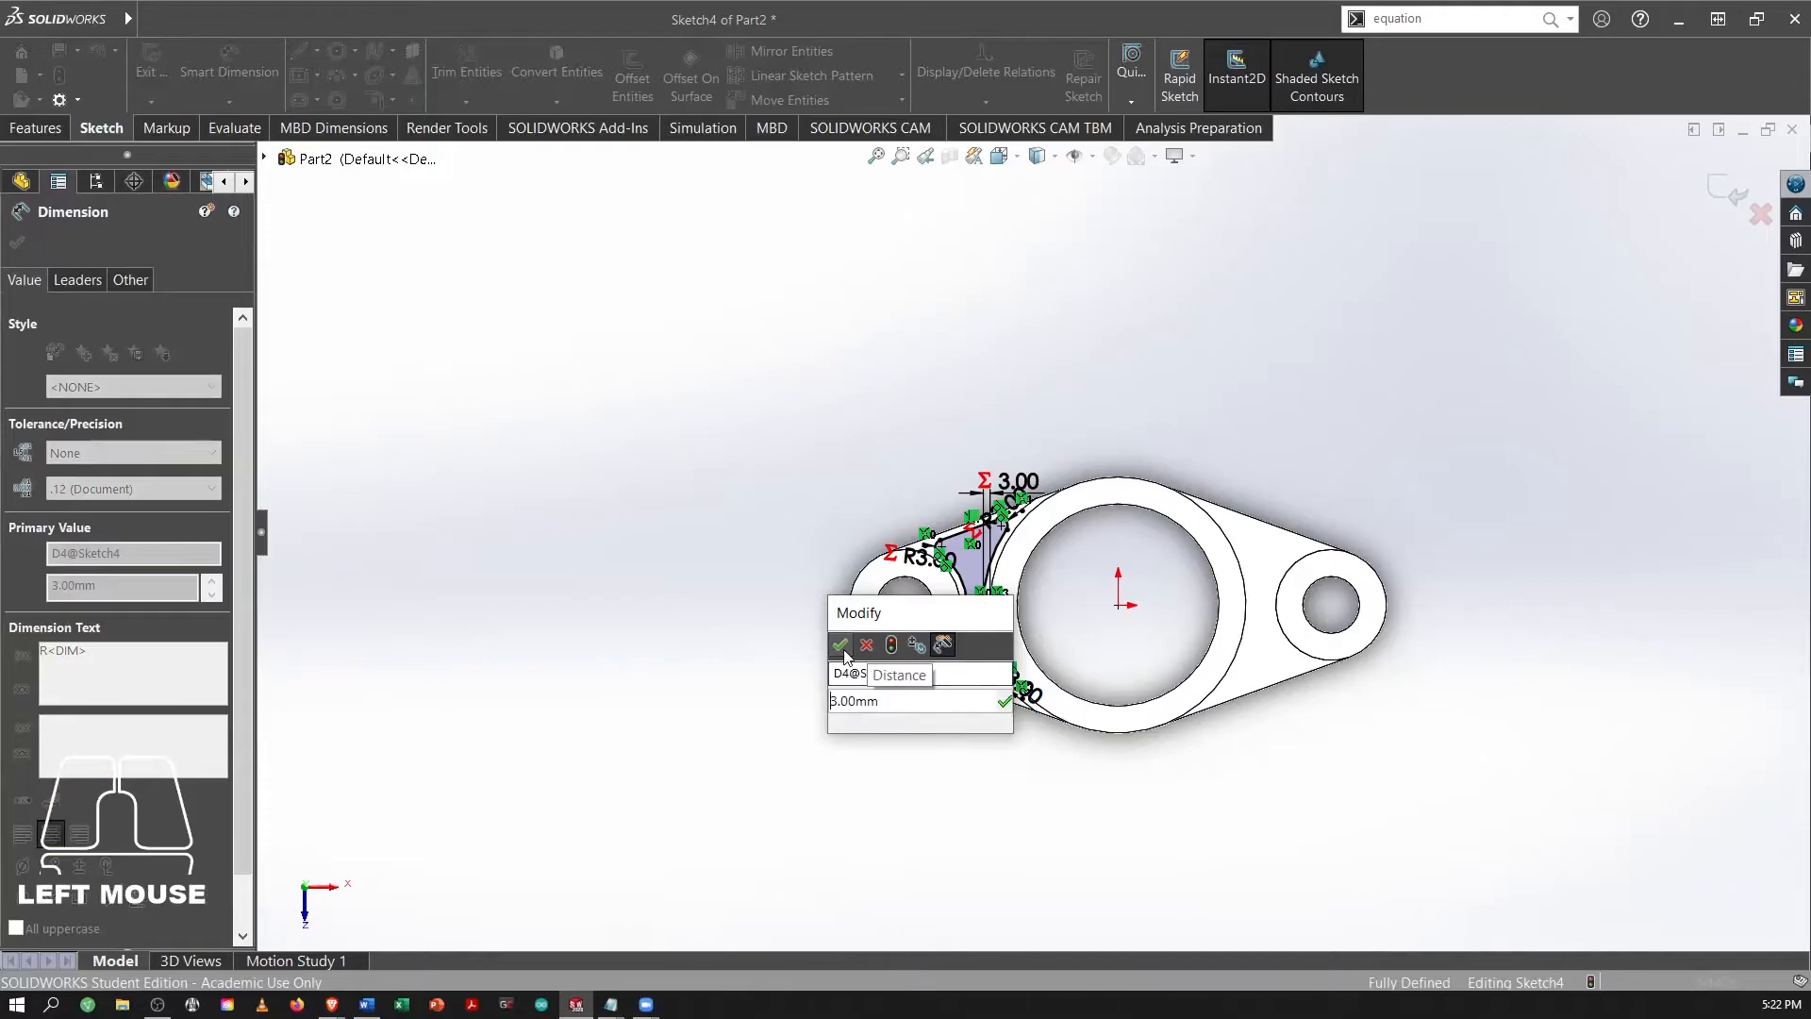
{"action": "left_click", "coordinate": [889, 651]}
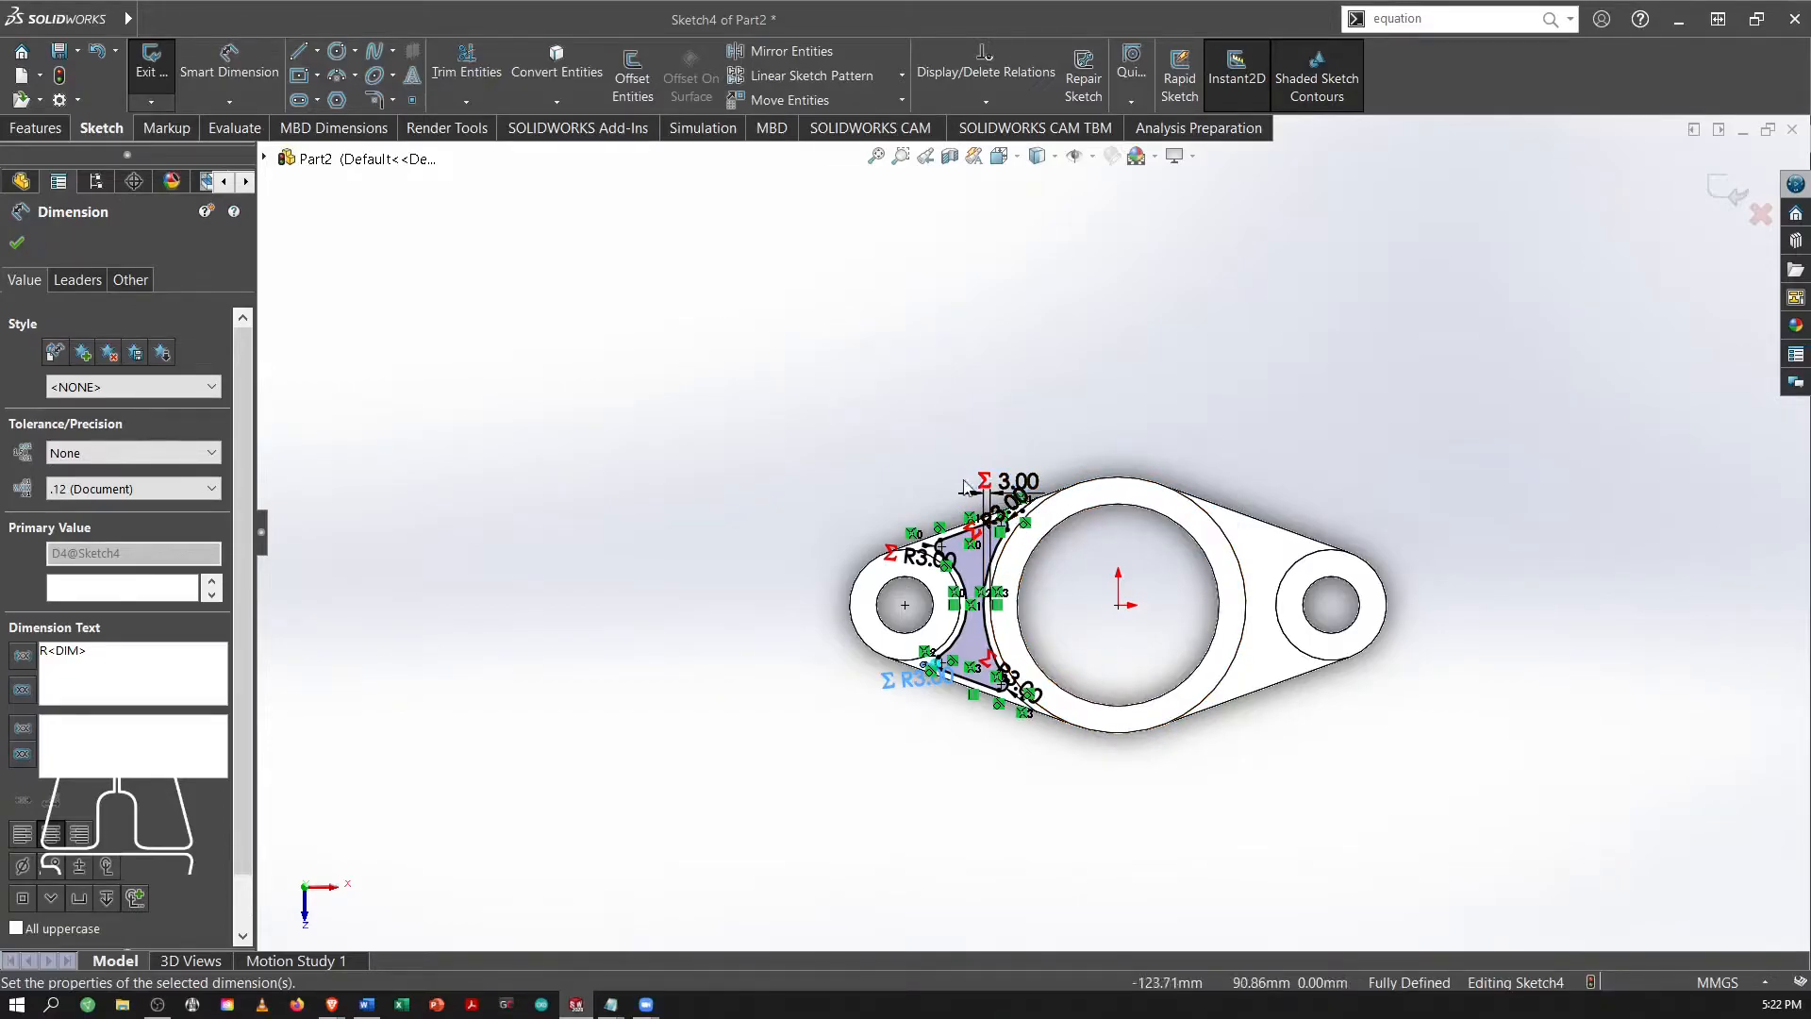
{"action": "left_click", "coordinate": [27, 248]}
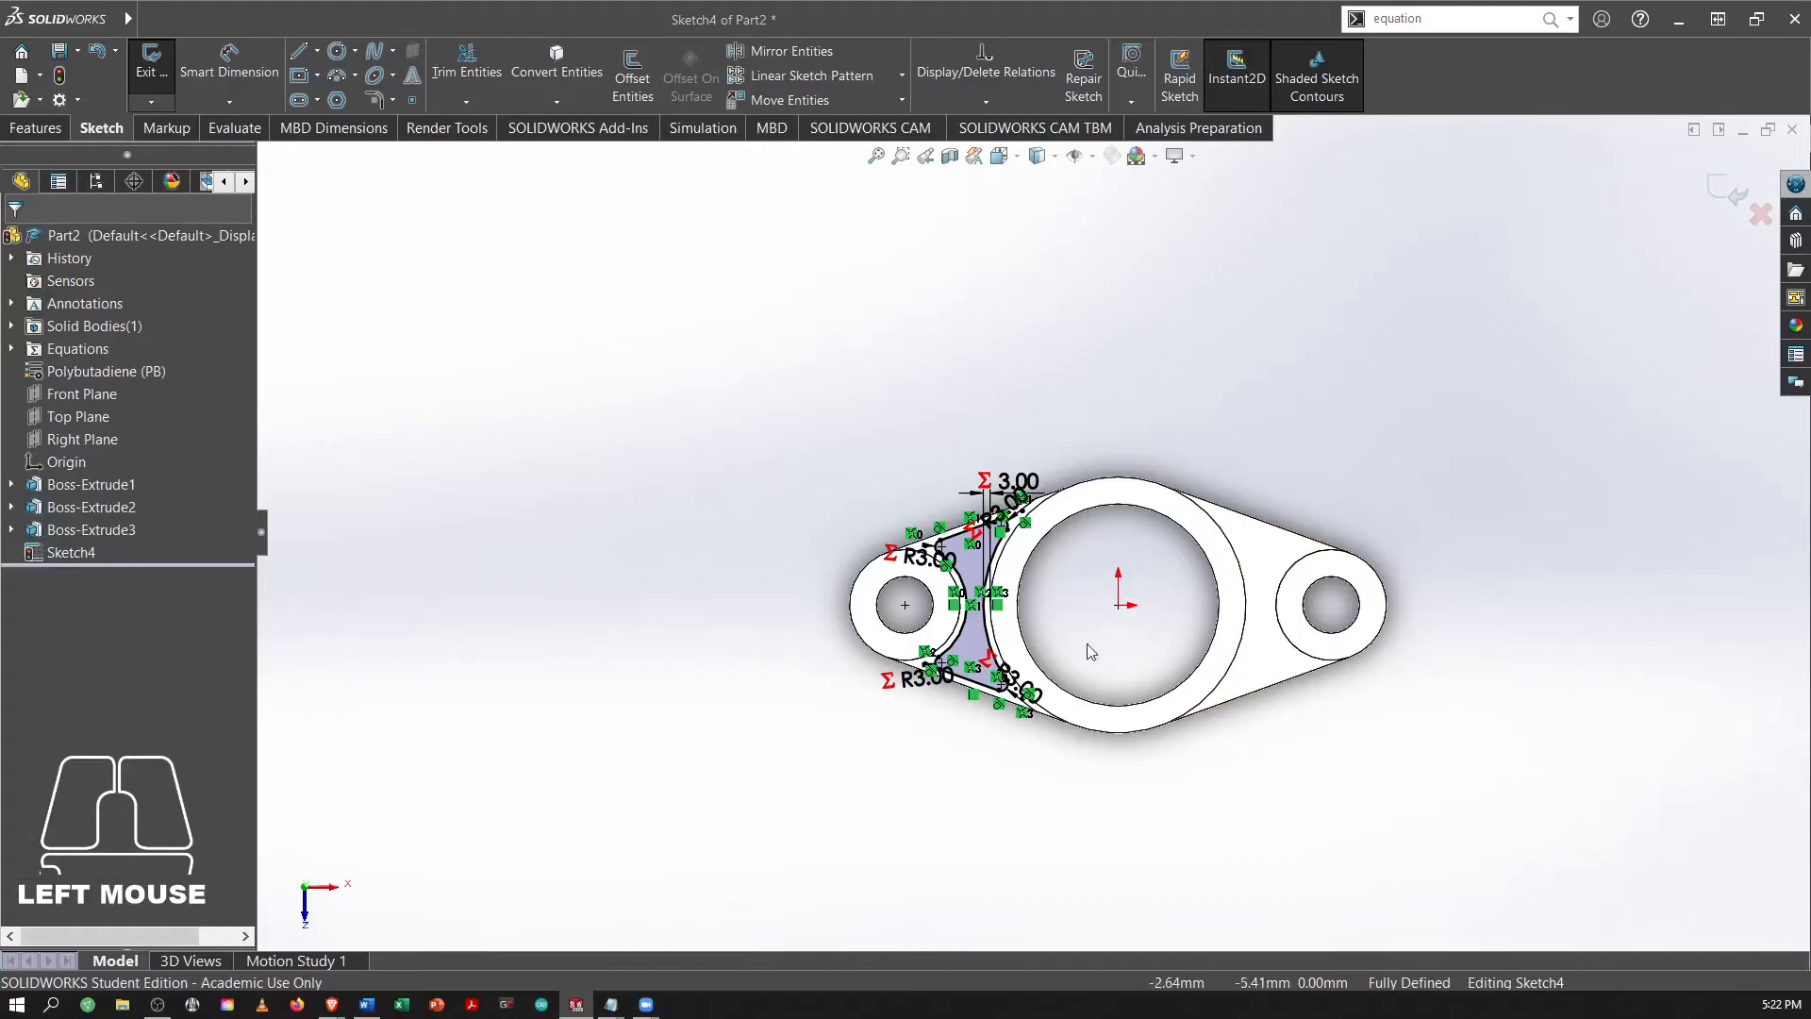
Draw a vertical centerline through the origin, extending beyond both sides of the central ring.
{"action": "left_click", "coordinate": [317, 51]}
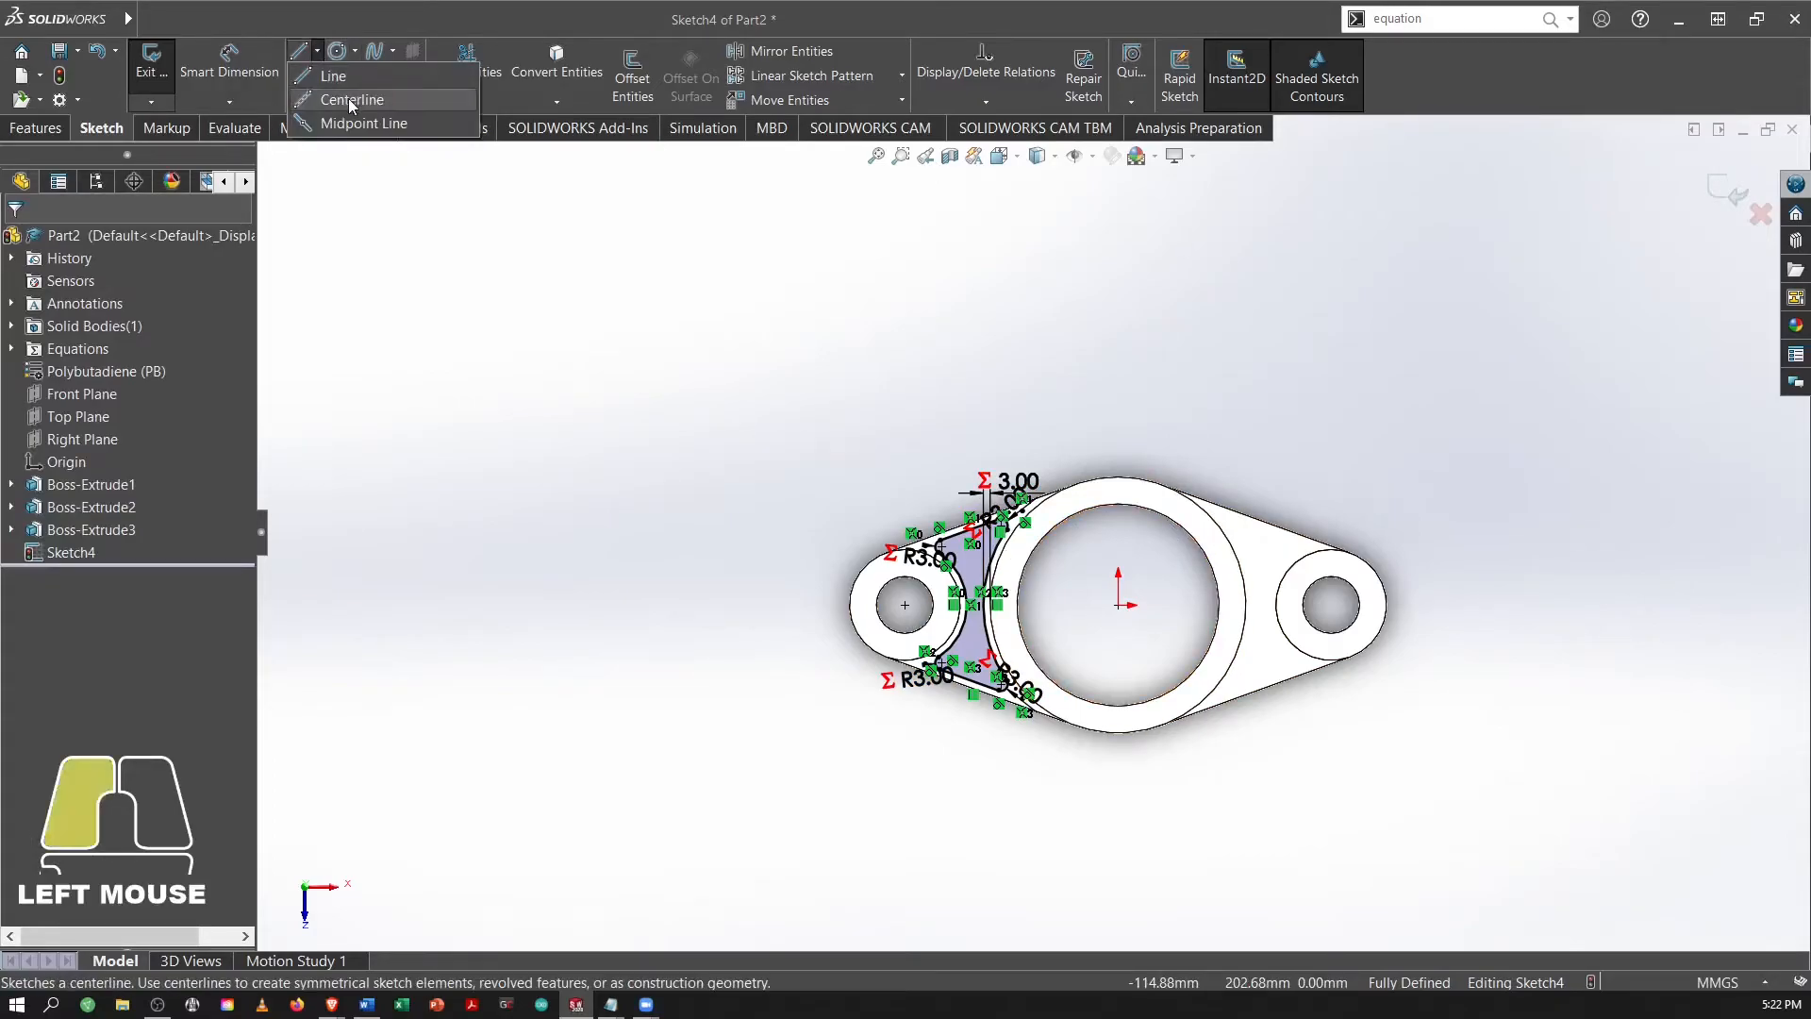
{"action": "left_click", "coordinate": [356, 89]}
{"action": "left_click", "coordinate": [1118, 398]}
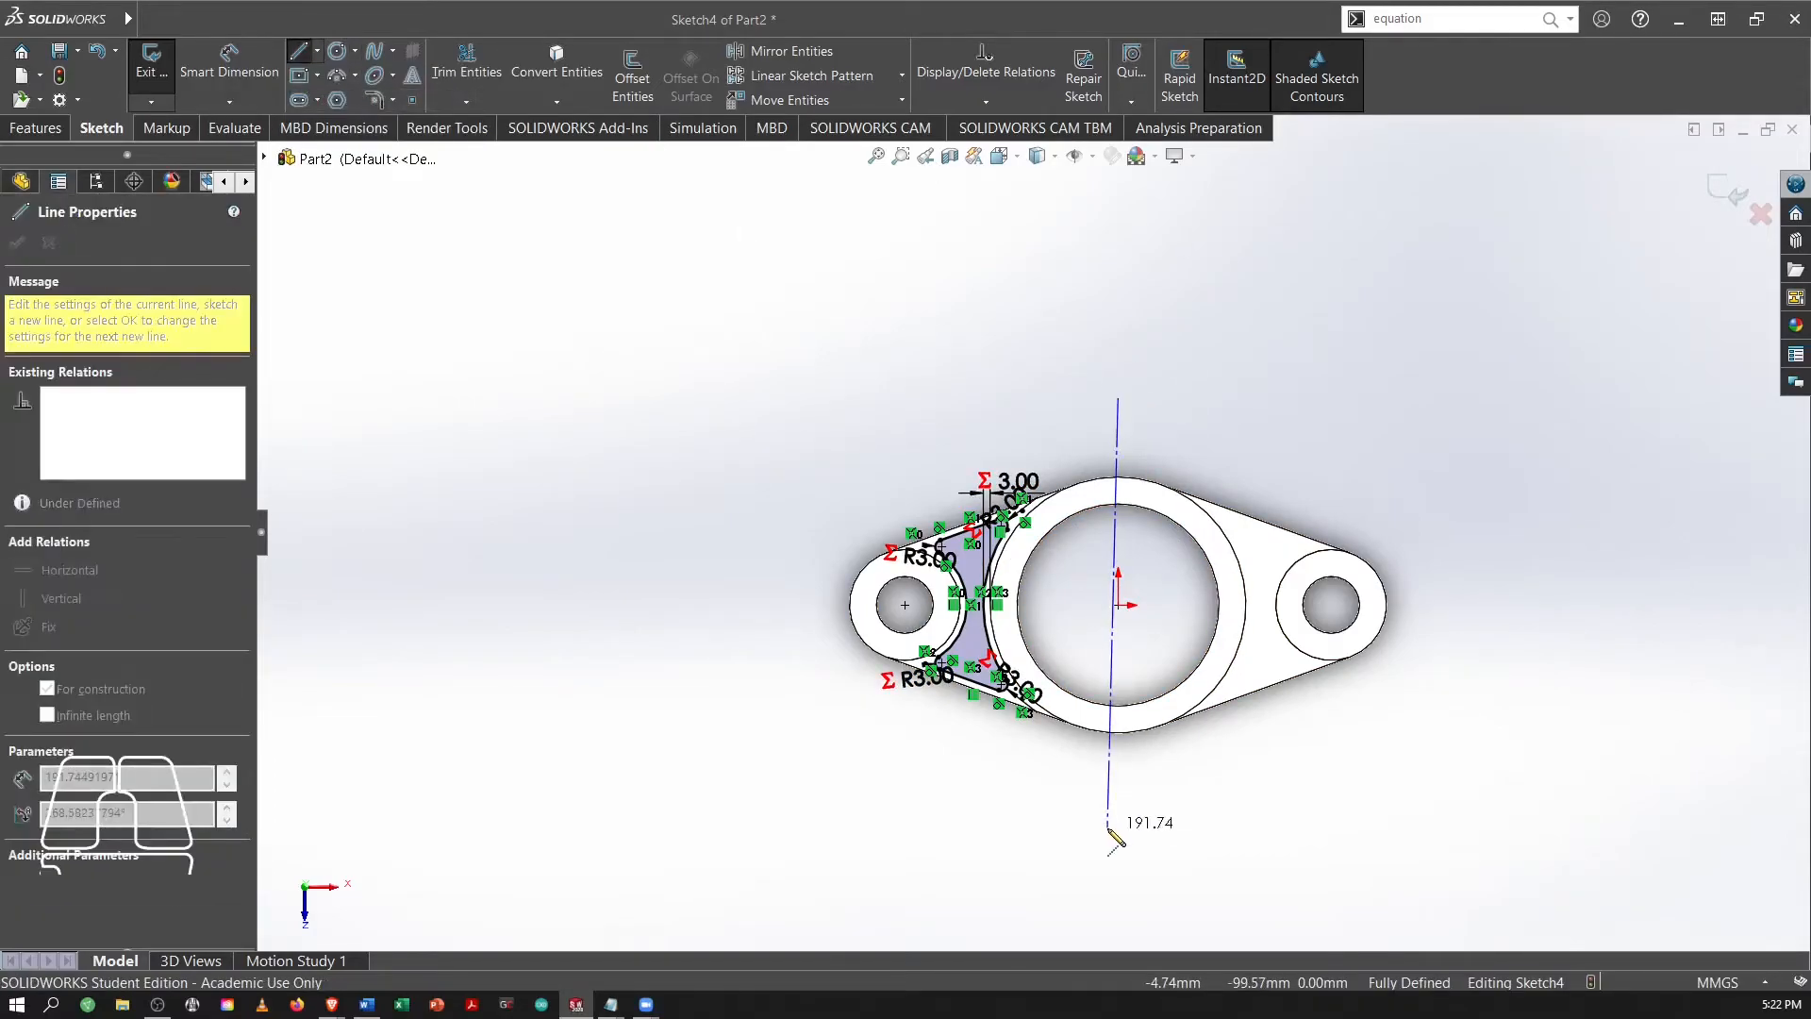
{"action": "key", "text": "Escape"}
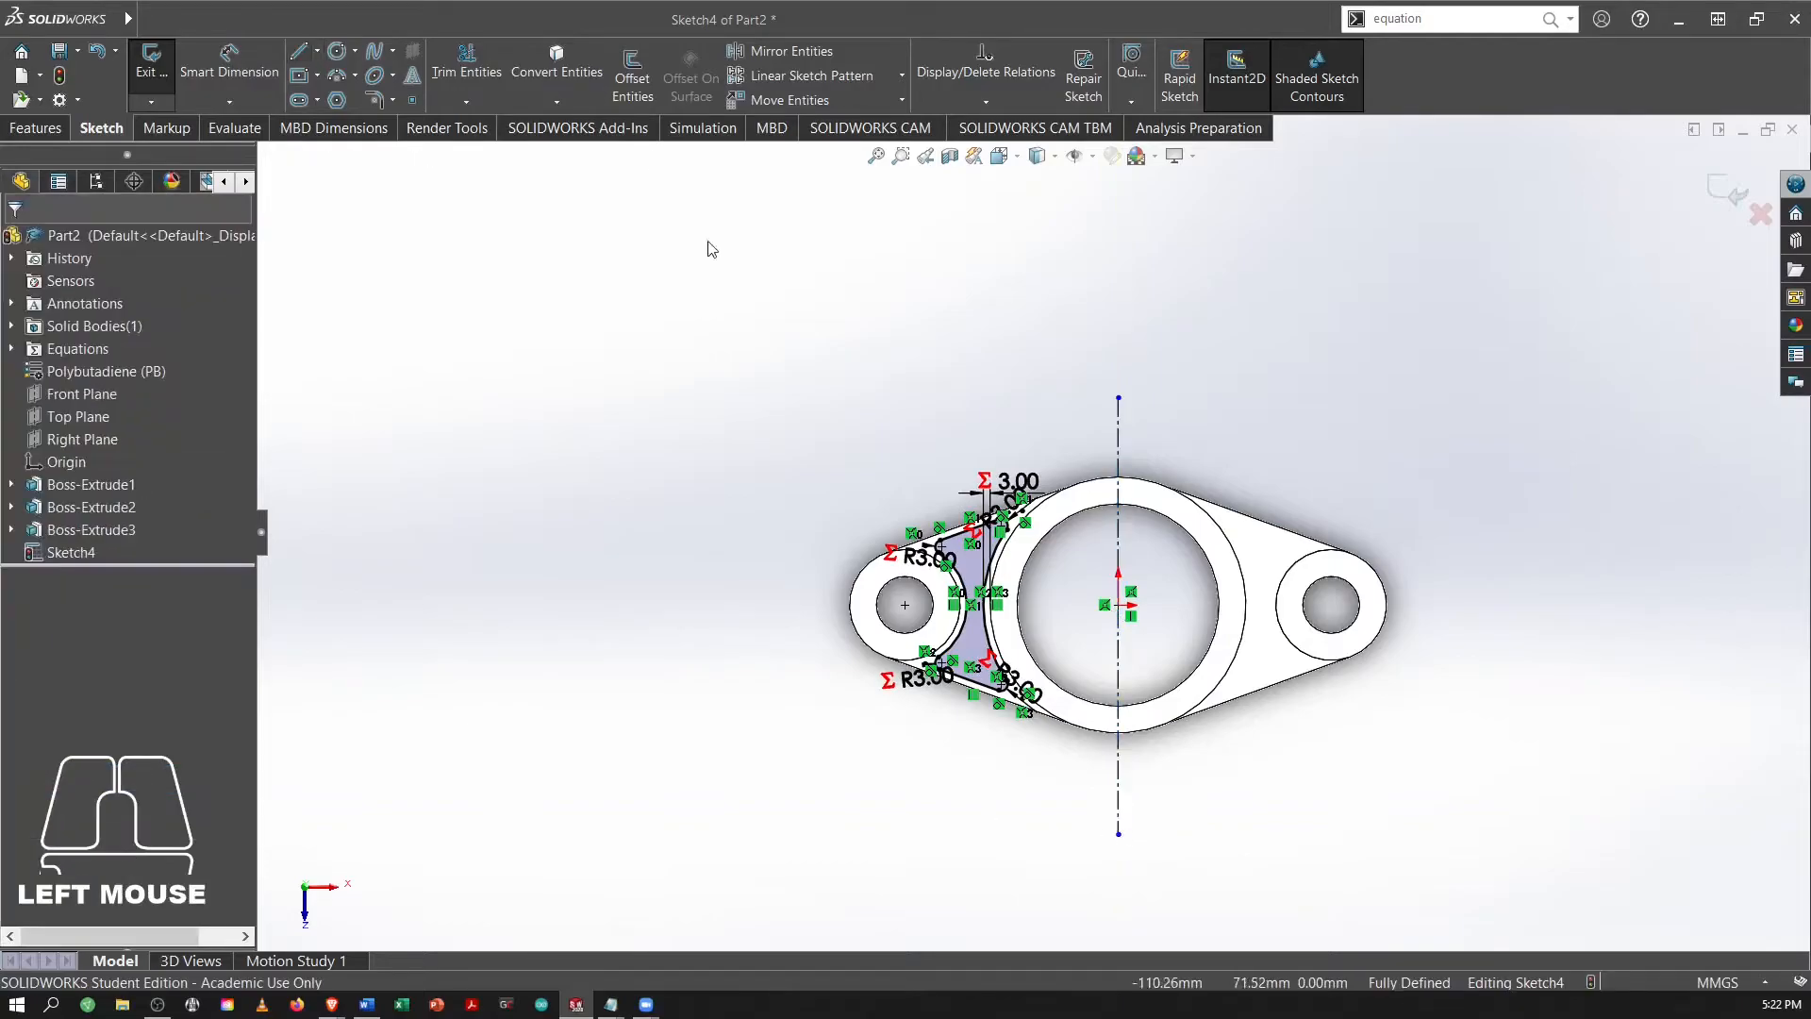
Mirror the complete filleted pocket profile about the vertical centerline, keeping the original.
{"action": "left_click", "coordinate": [787, 51]}
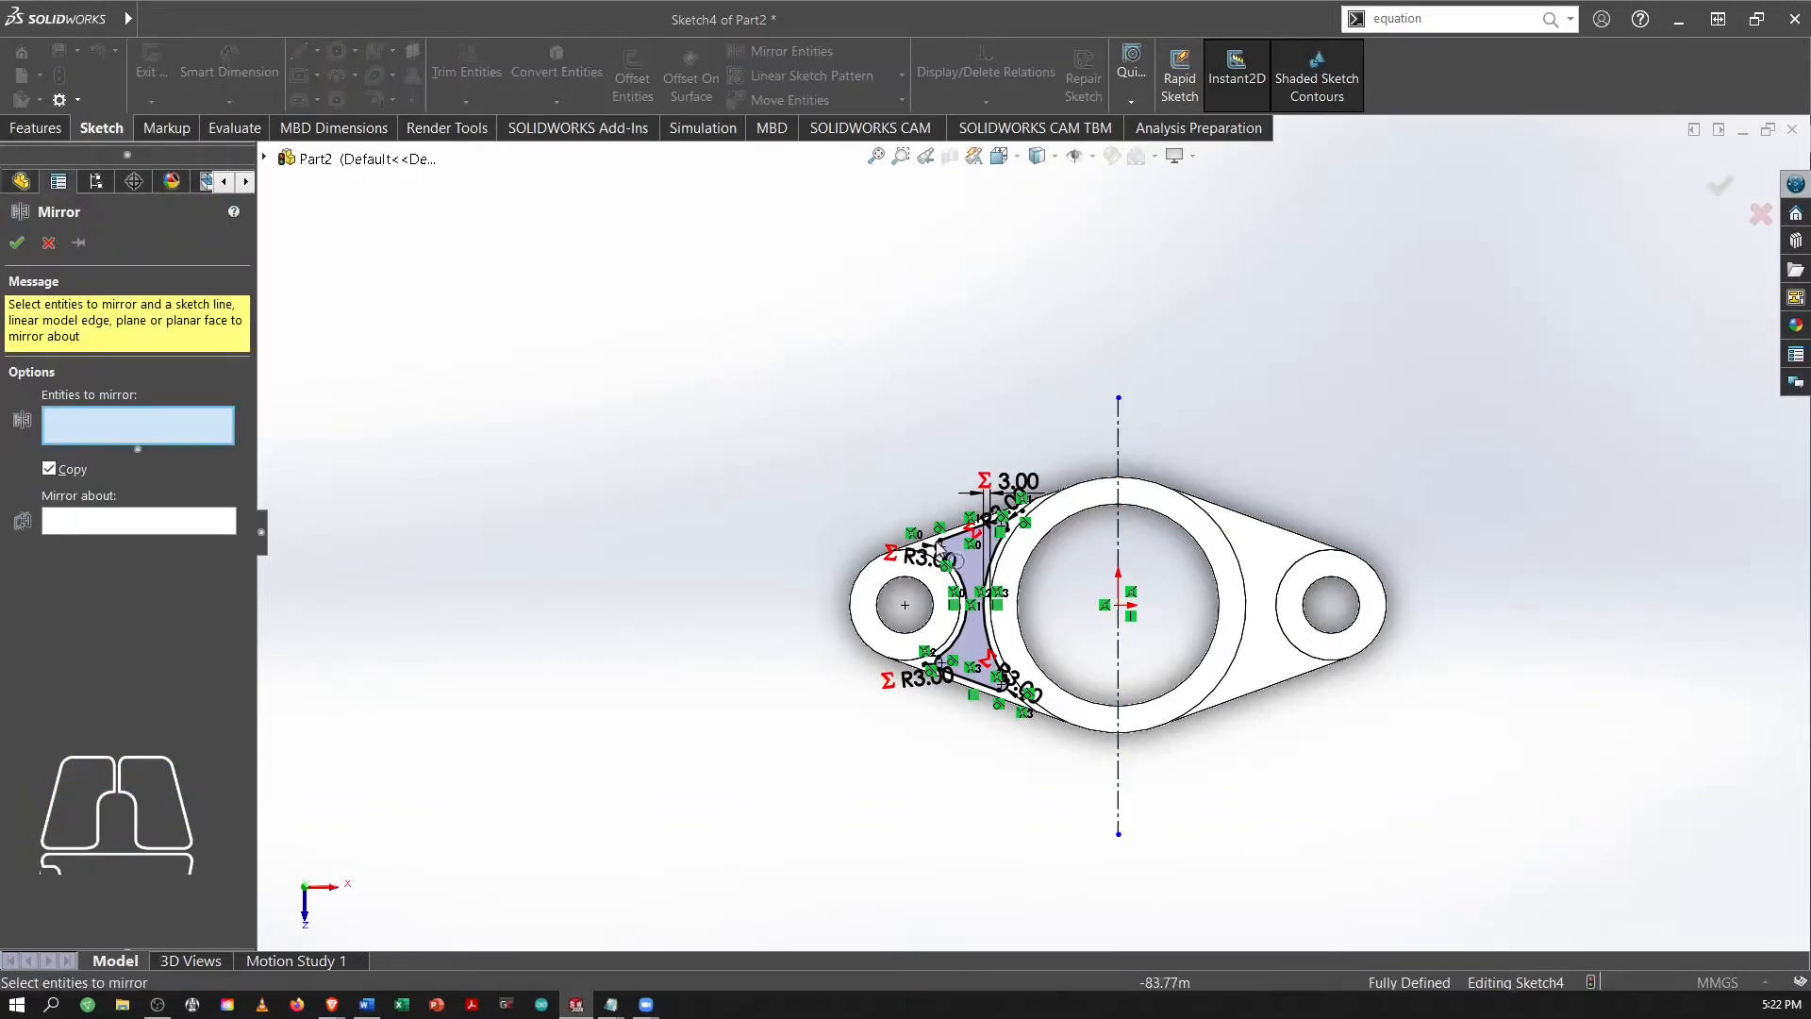
{"action": "left_click", "coordinate": [957, 555]}
{"action": "left_click", "coordinate": [127, 653]}
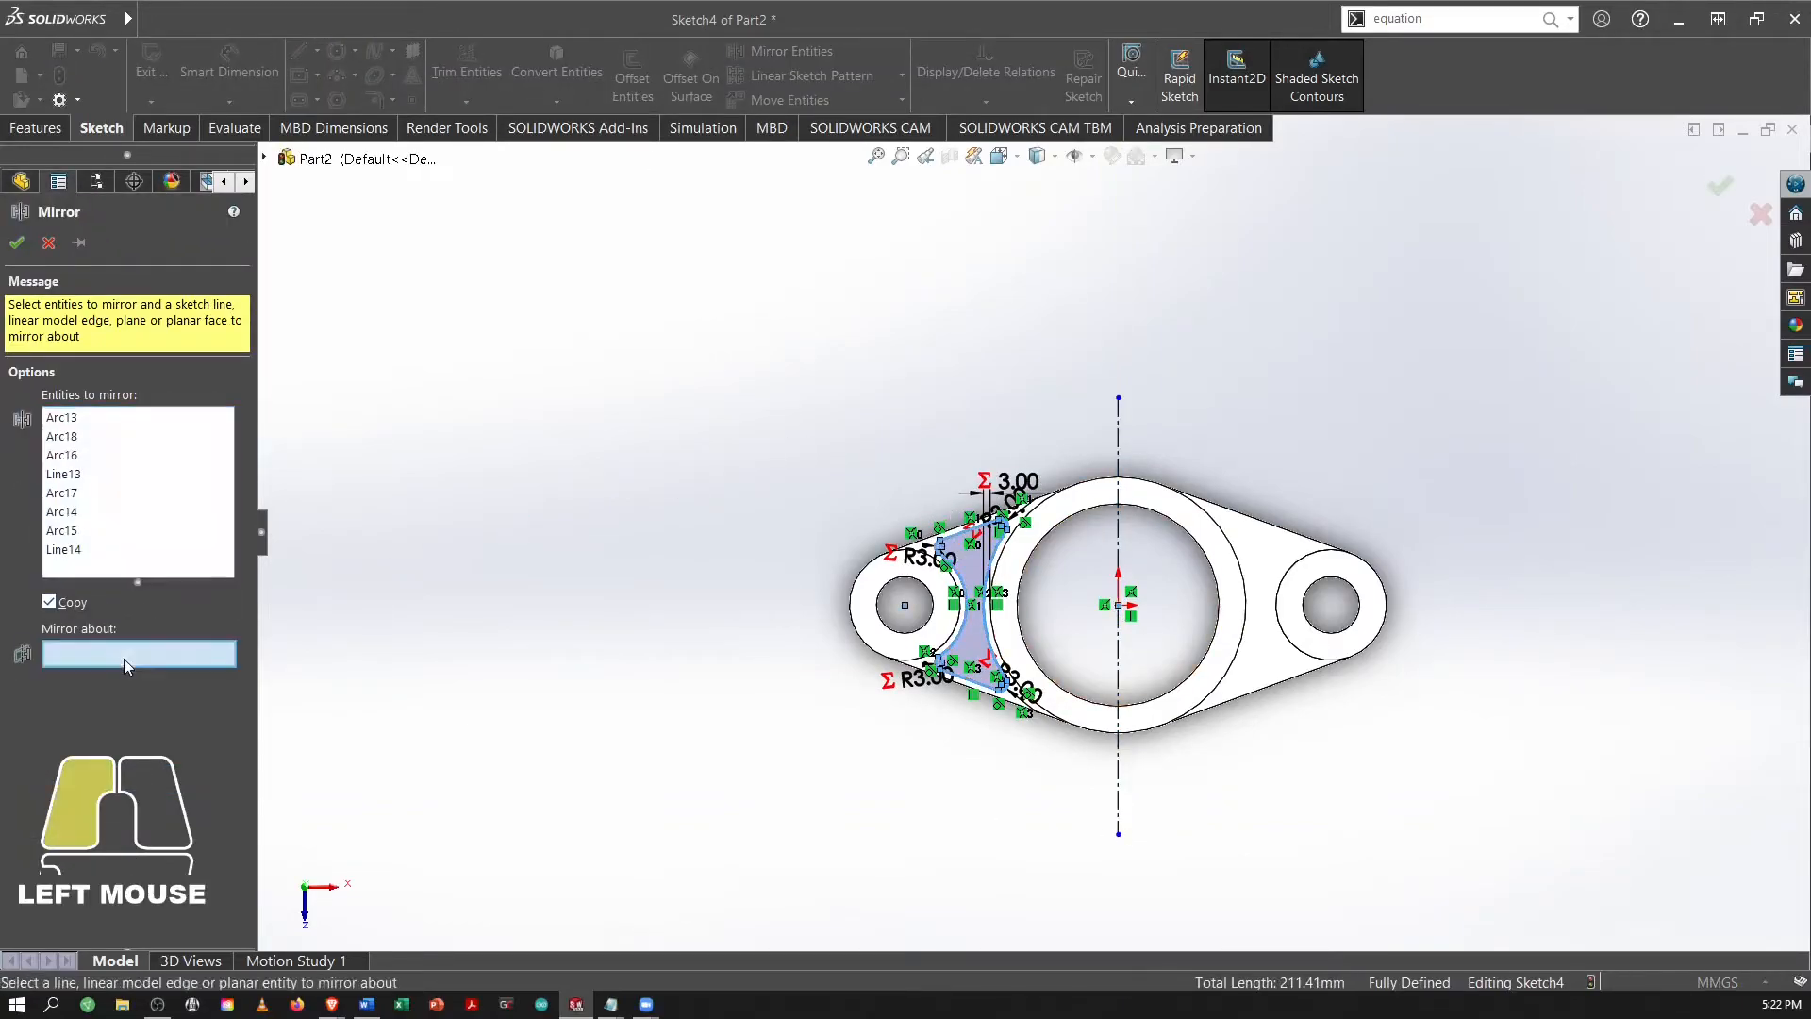
{"action": "left_click", "coordinate": [1117, 436]}
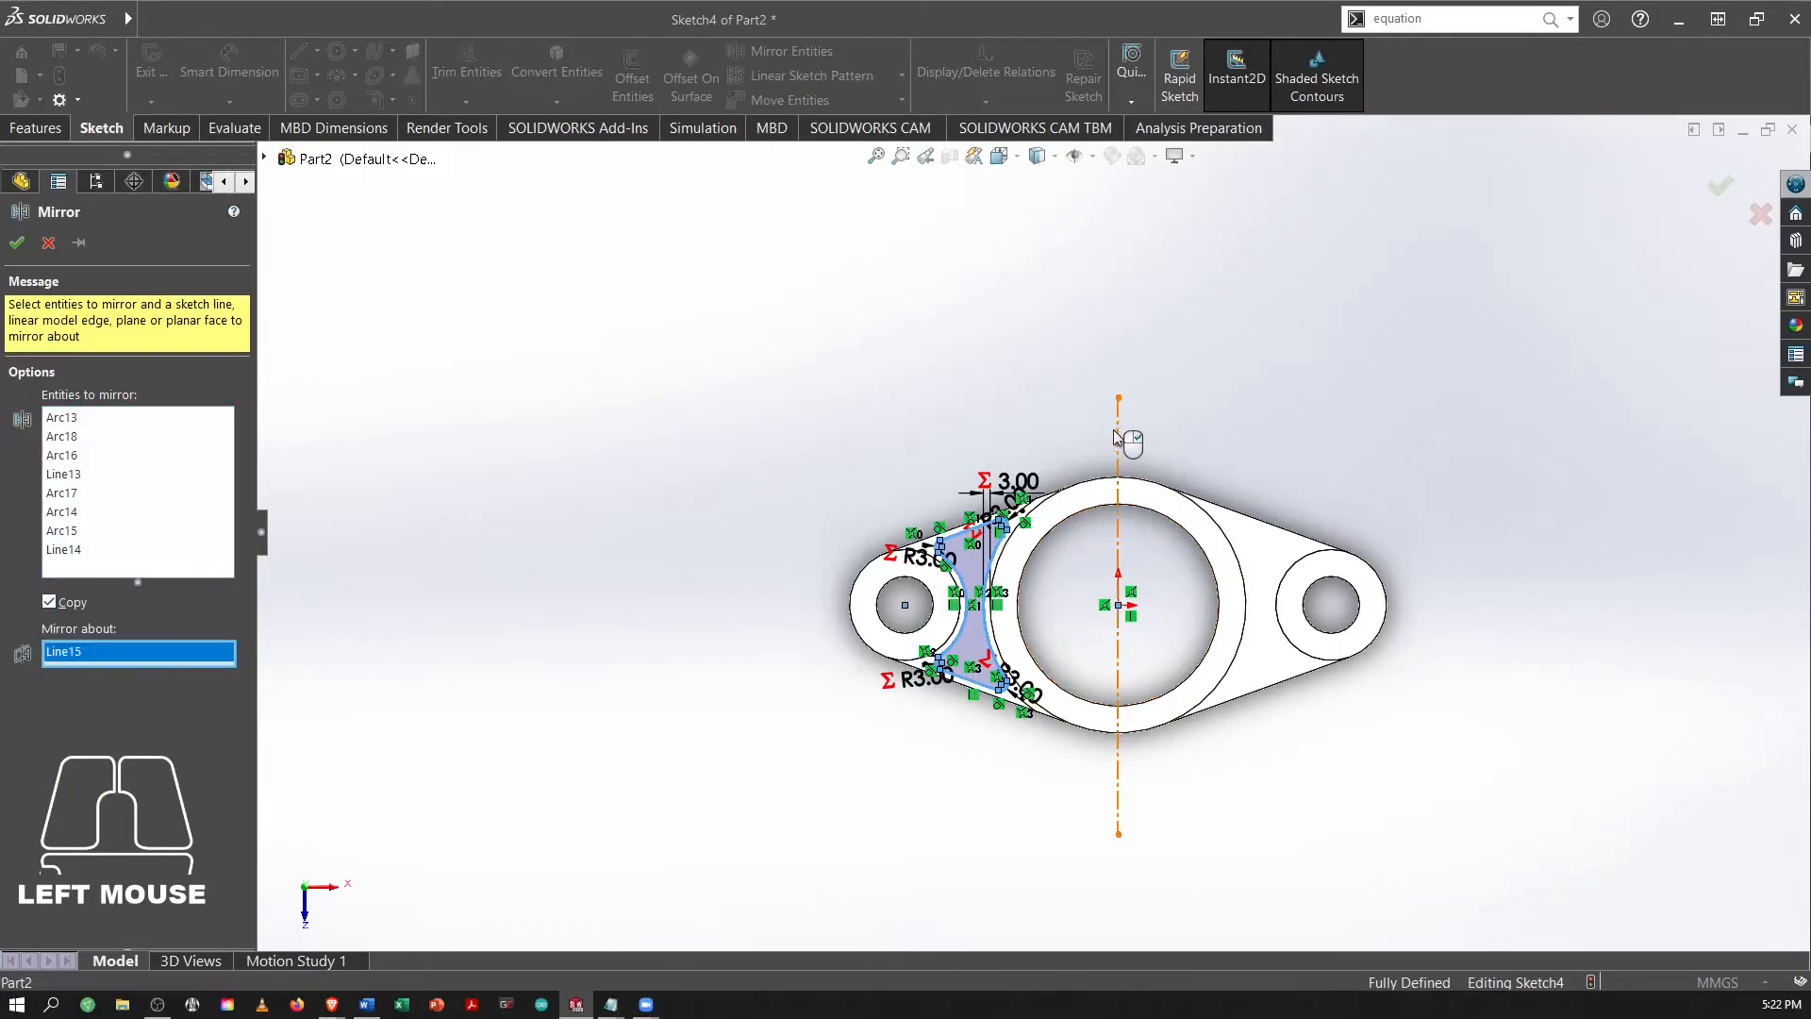
{"action": "left_click", "coordinate": [19, 242]}
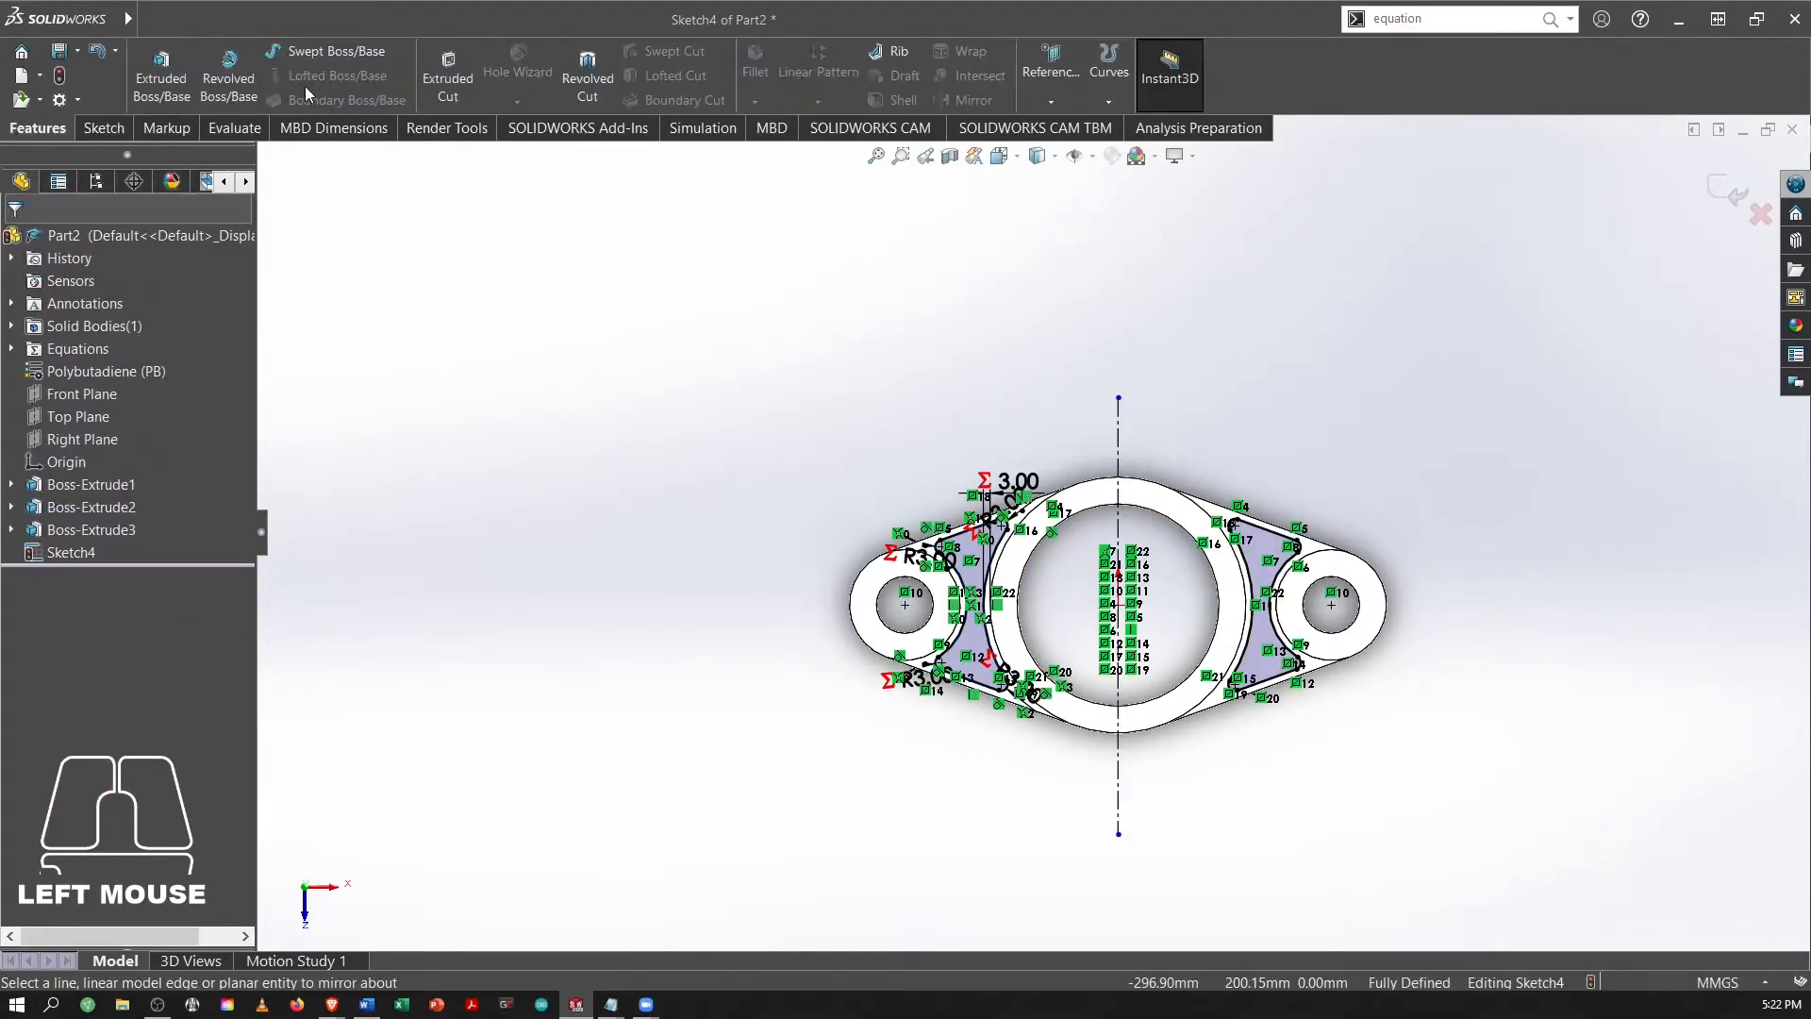
Check the pocket depth in the drawing PDF, then extrude-cut both pocket profiles with a blind depth of ="C".
{"action": "left_click", "coordinate": [445, 76]}
{"action": "key", "text": "alt+Tab"}
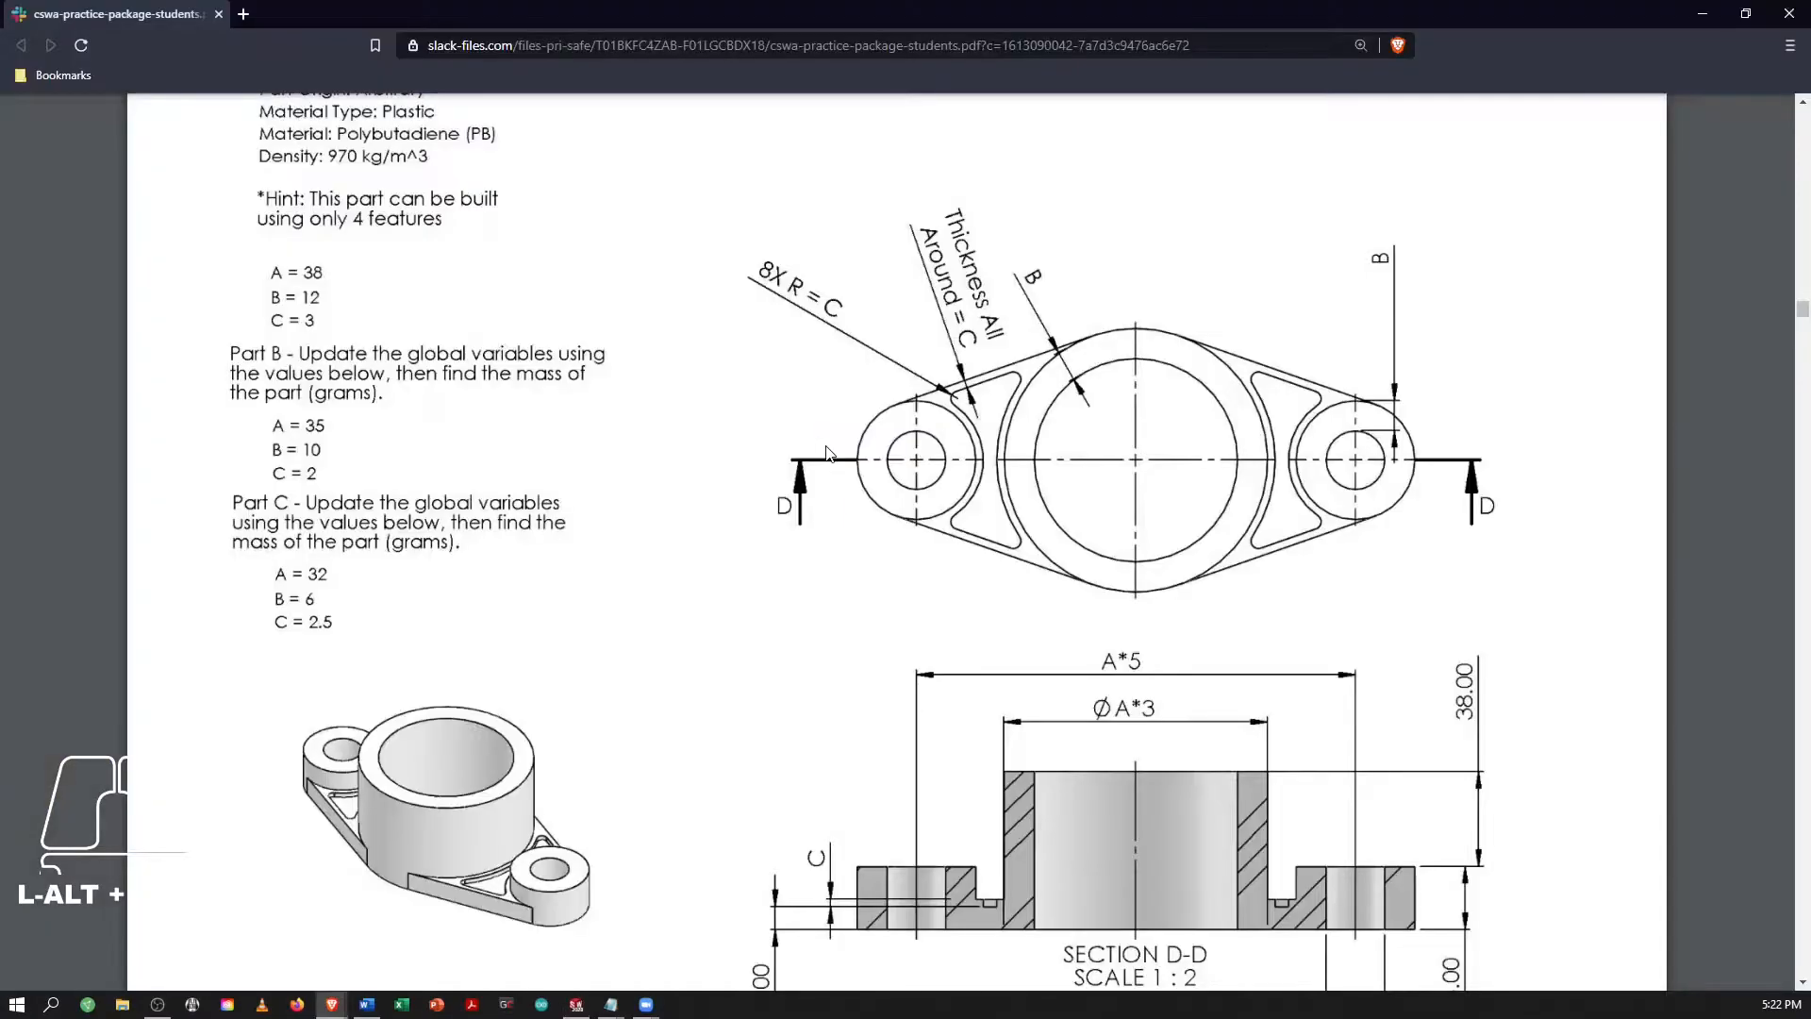
{"action": "scroll", "coordinate": [821, 817], "scroll_direction": "down", "scroll_amount": 1}
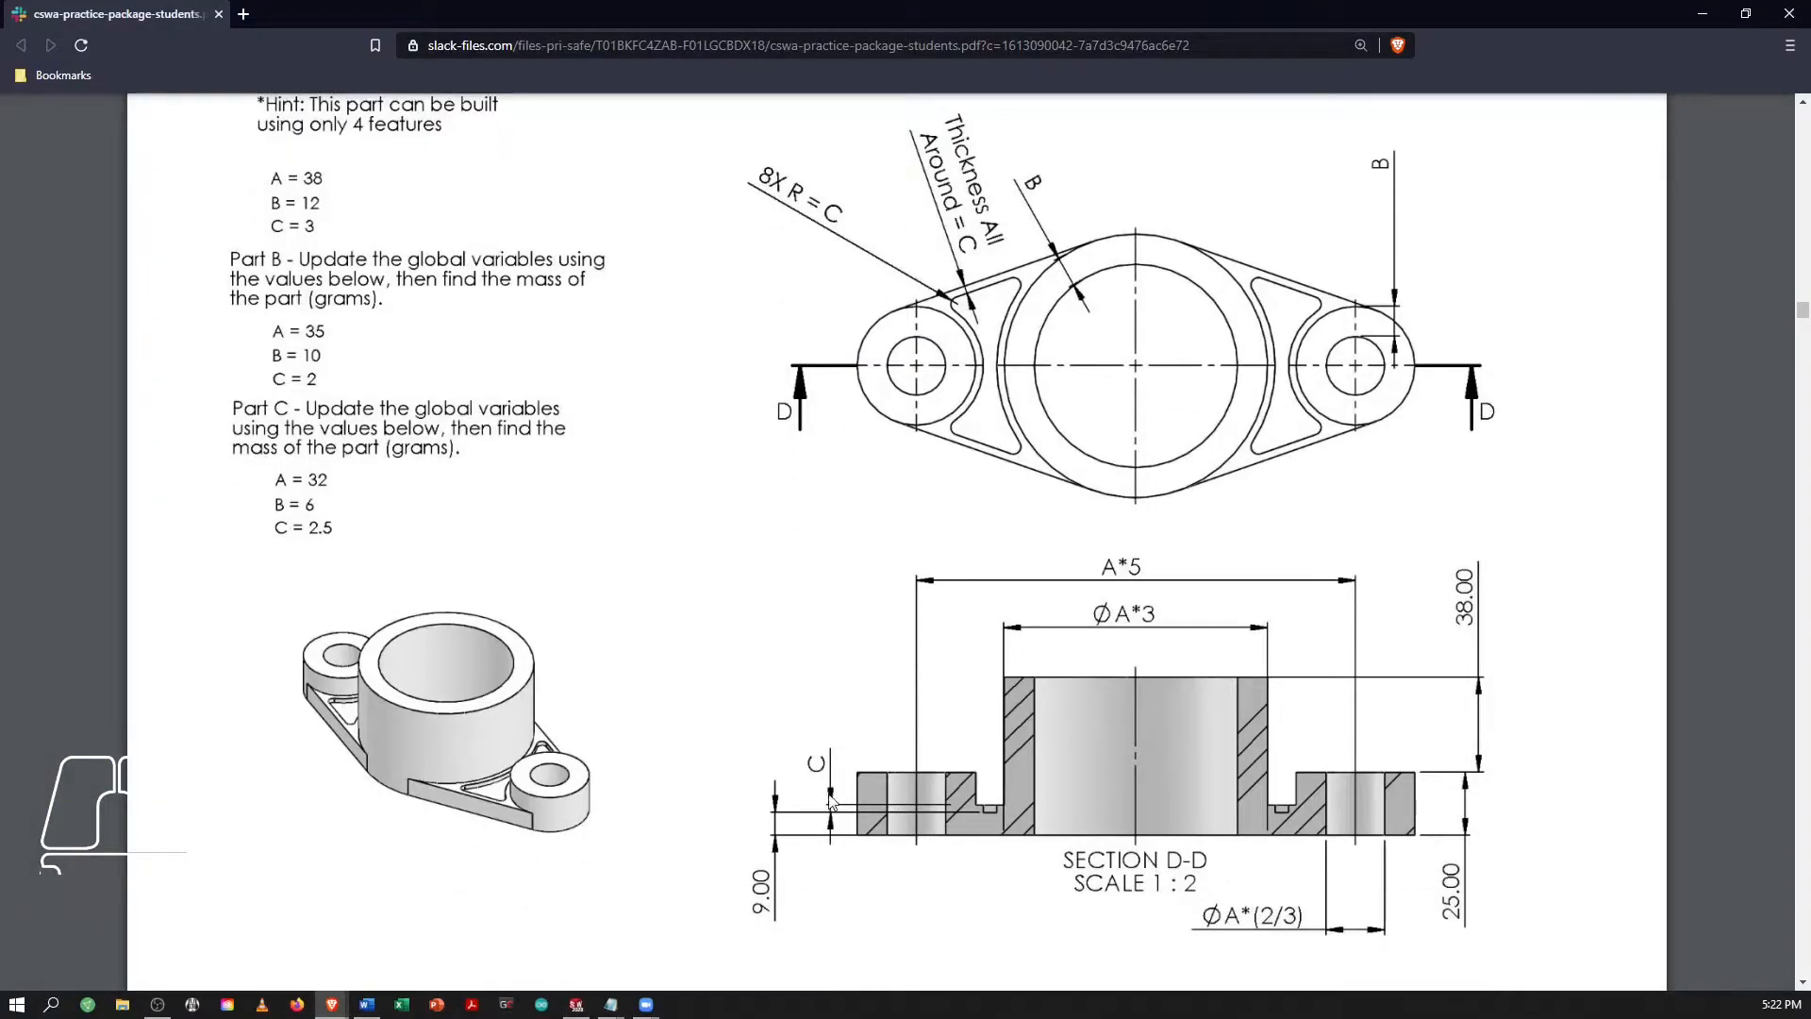
{"action": "key", "text": "alt+Tab"}
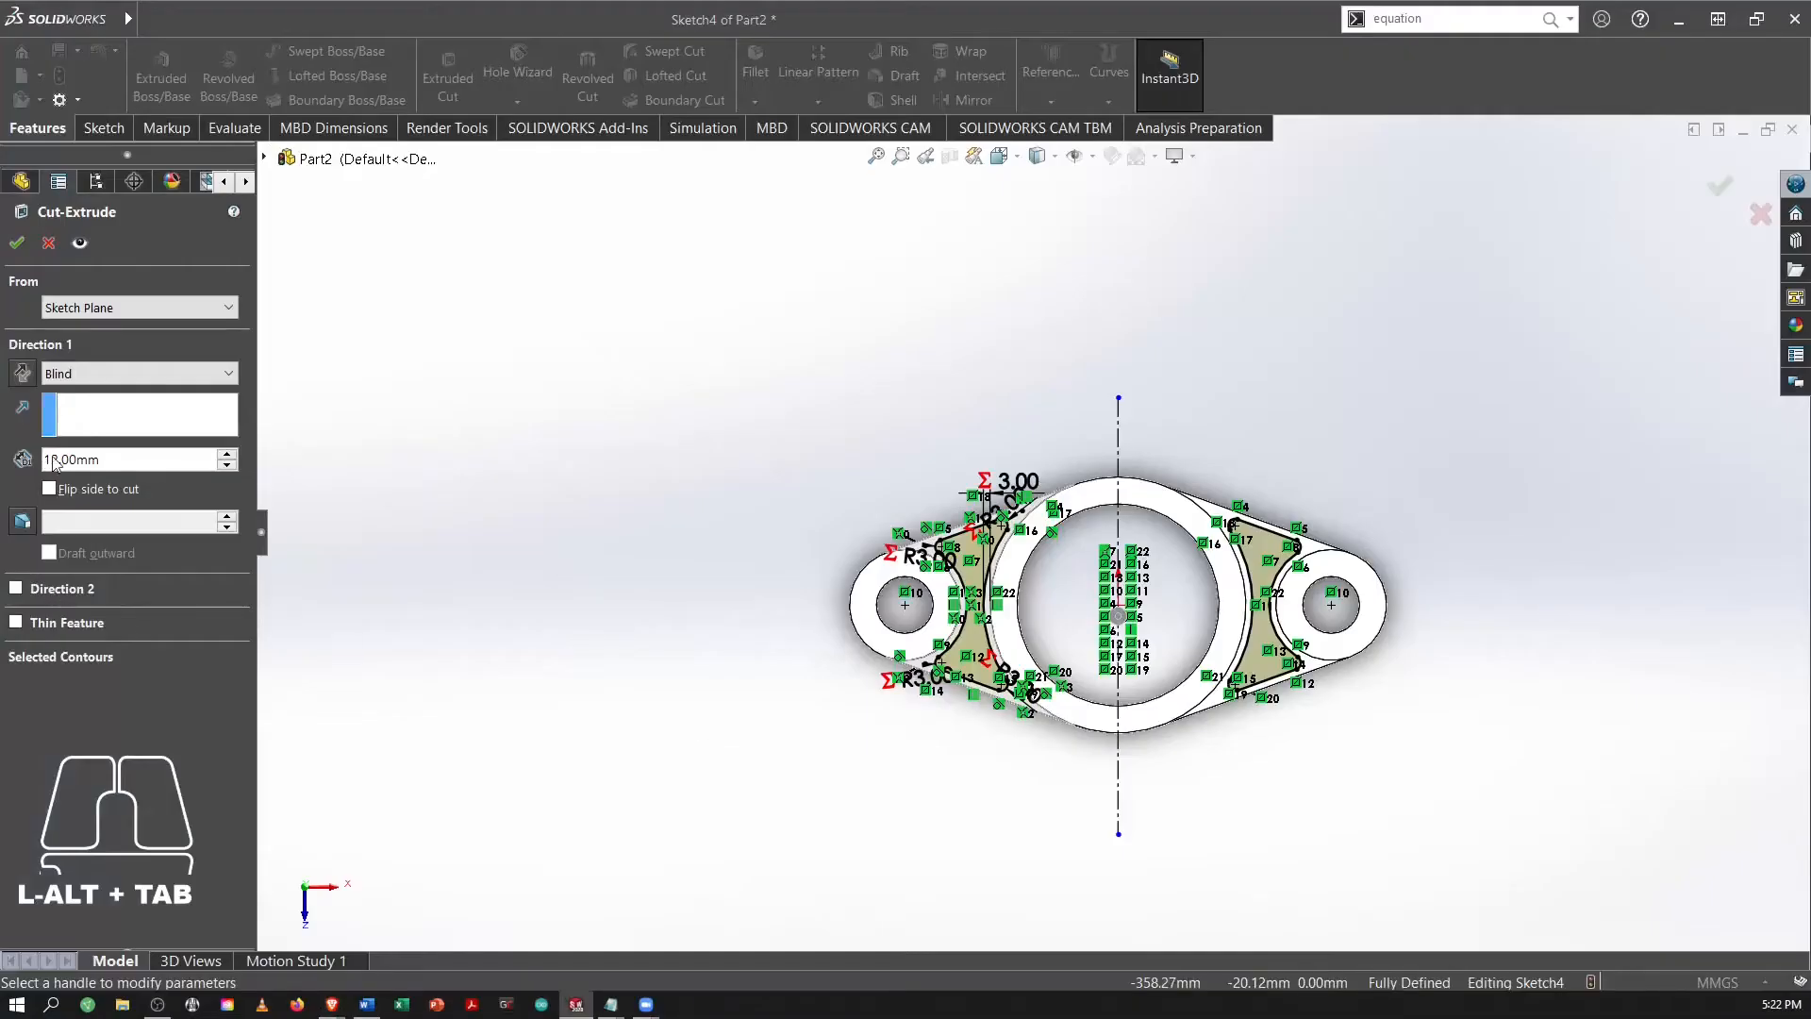
{"action": "double_click", "coordinate": [45, 459]}
{"action": "type", "text": "=\"C\""}
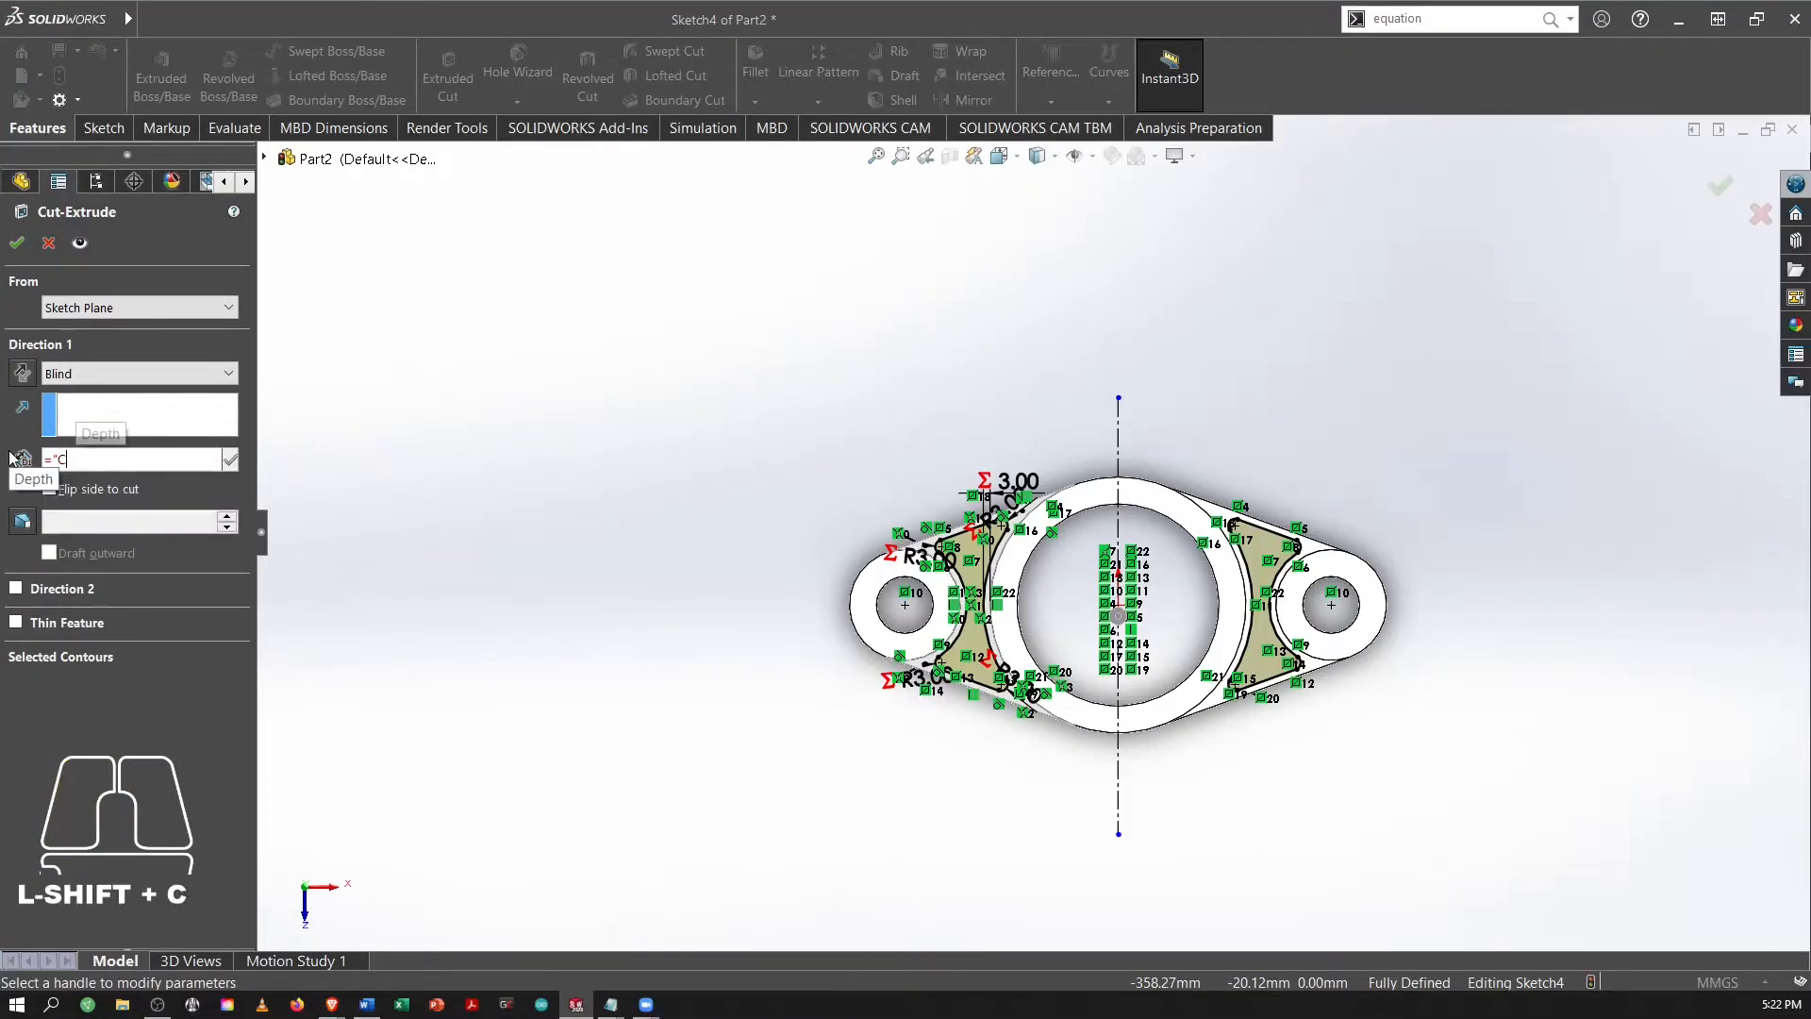
{"action": "key", "text": "Return"}
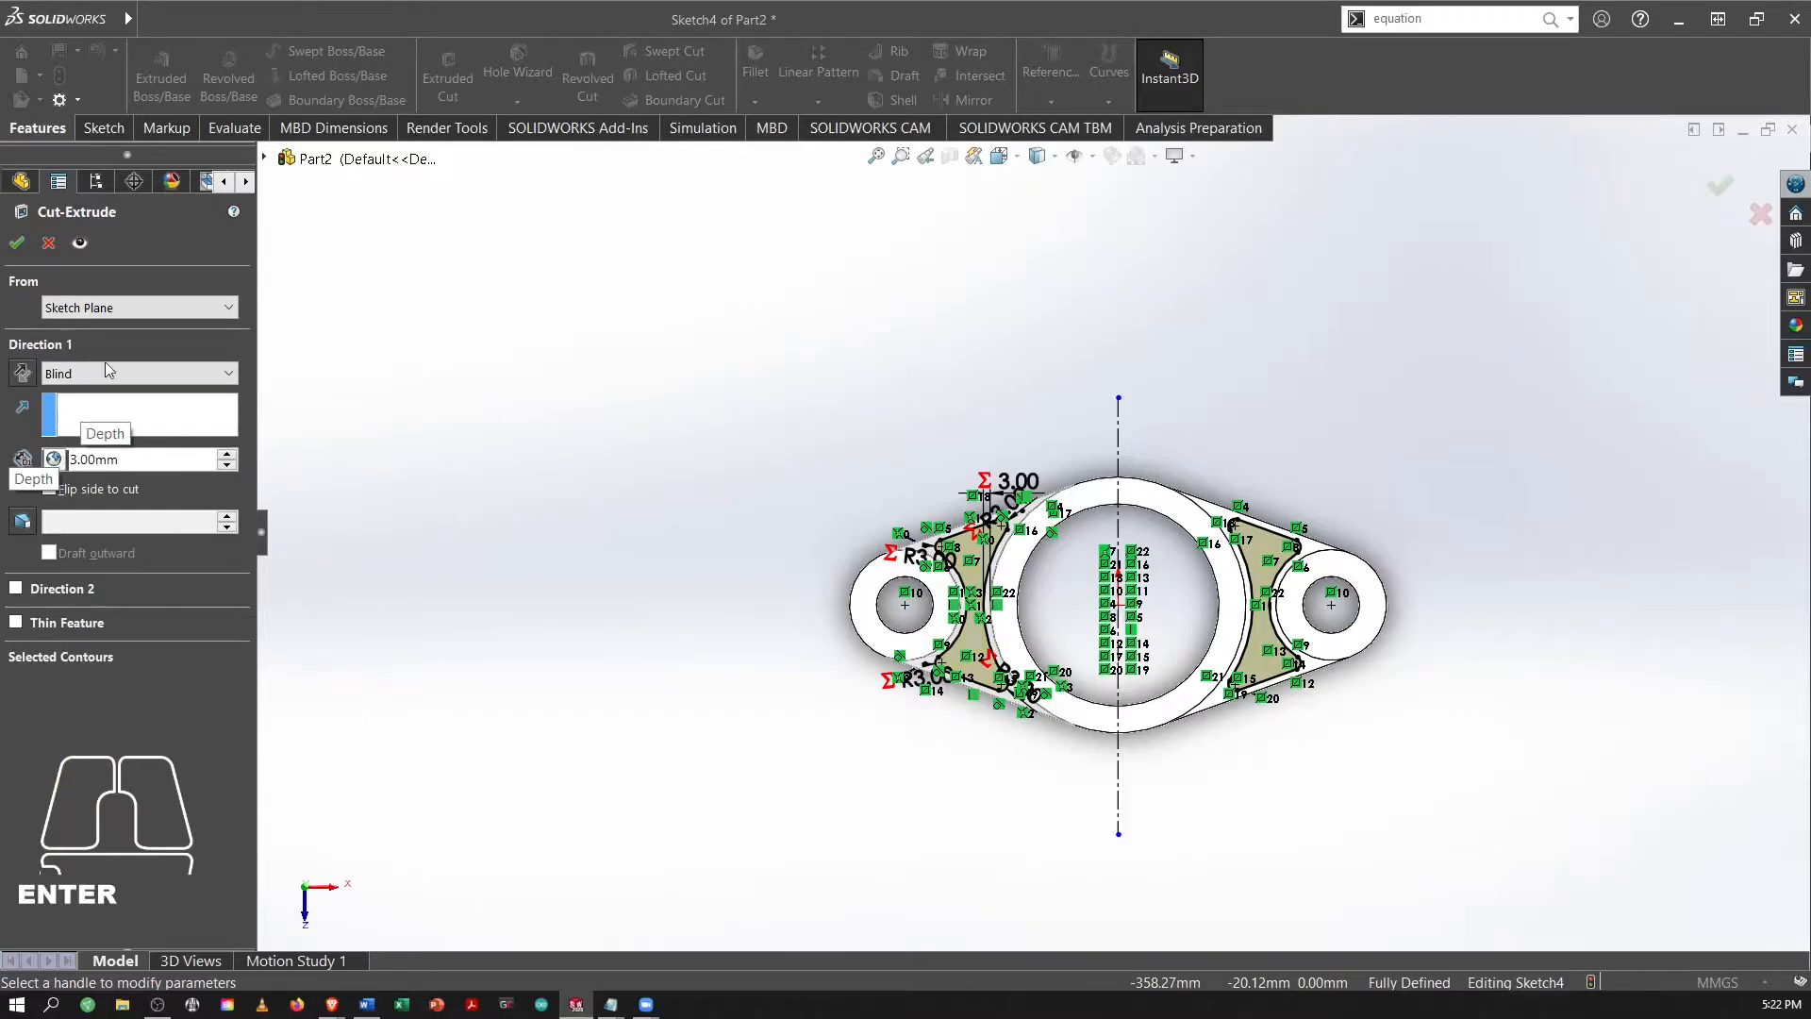
{"action": "left_click", "coordinate": [17, 242]}
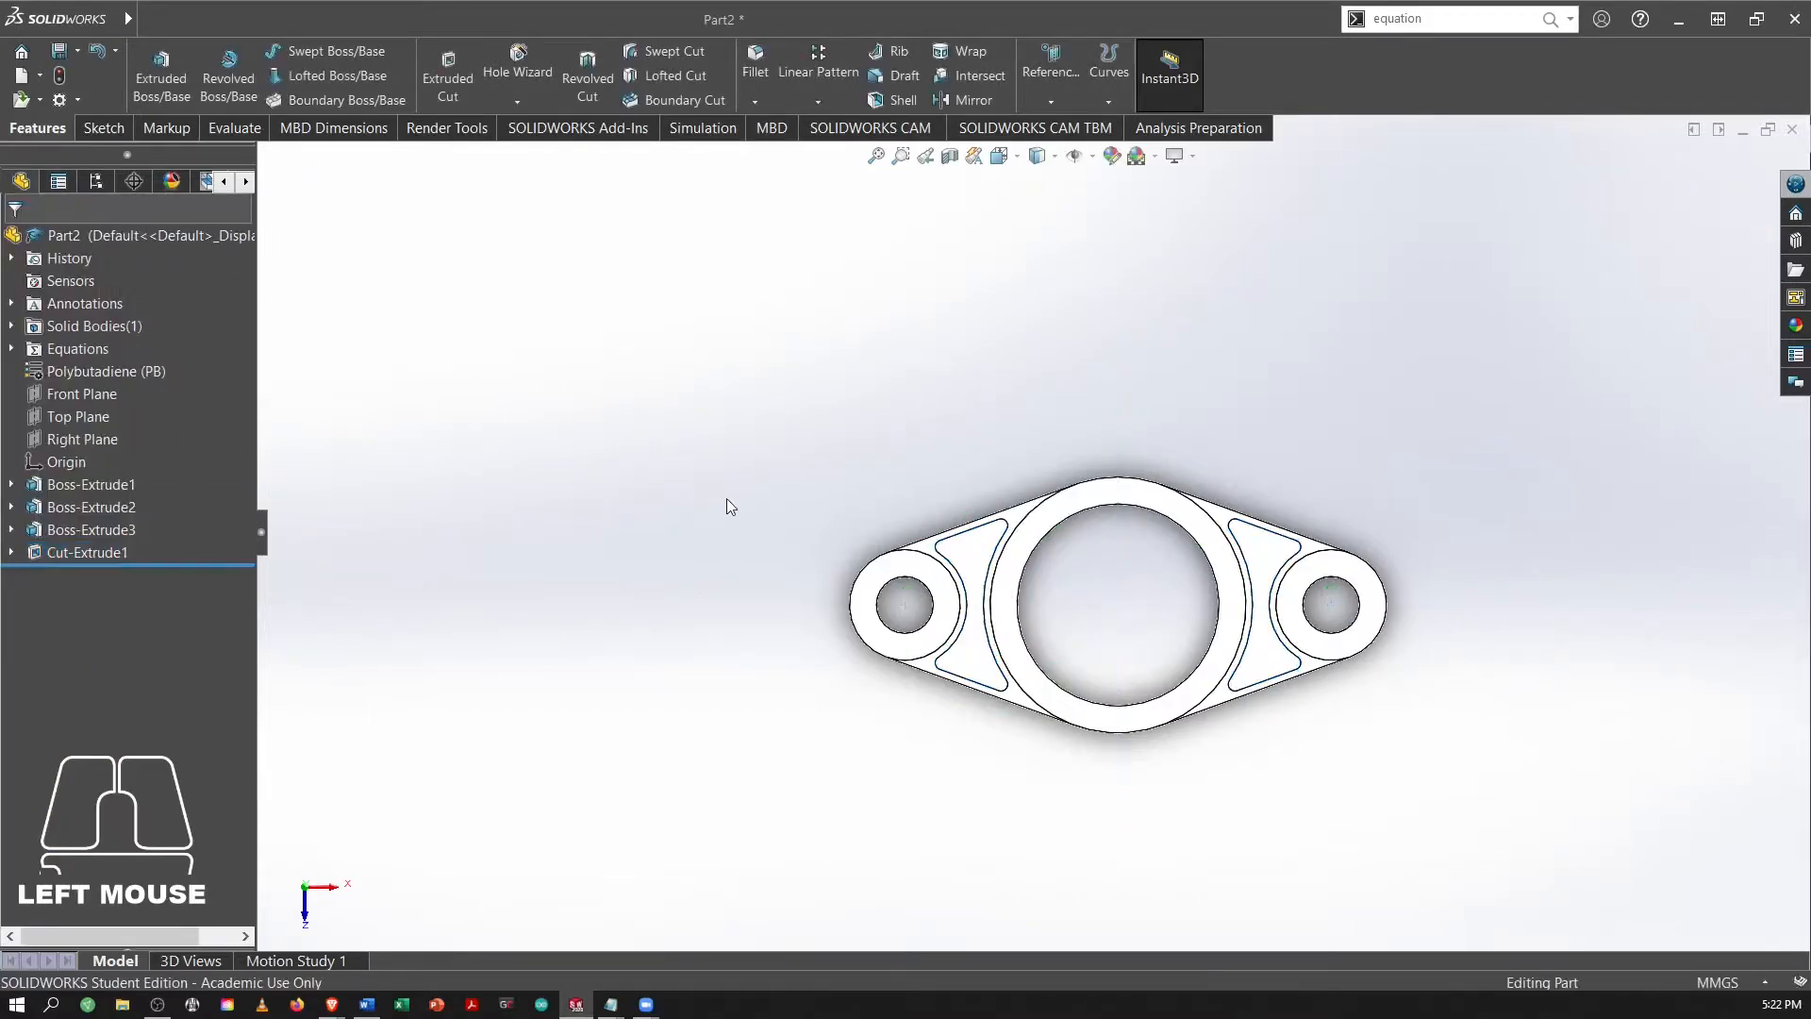
View the part in isometric orientation and compare it with the drawing in the CSWA practice PDF.
{"action": "key", "text": "ctrl+7"}
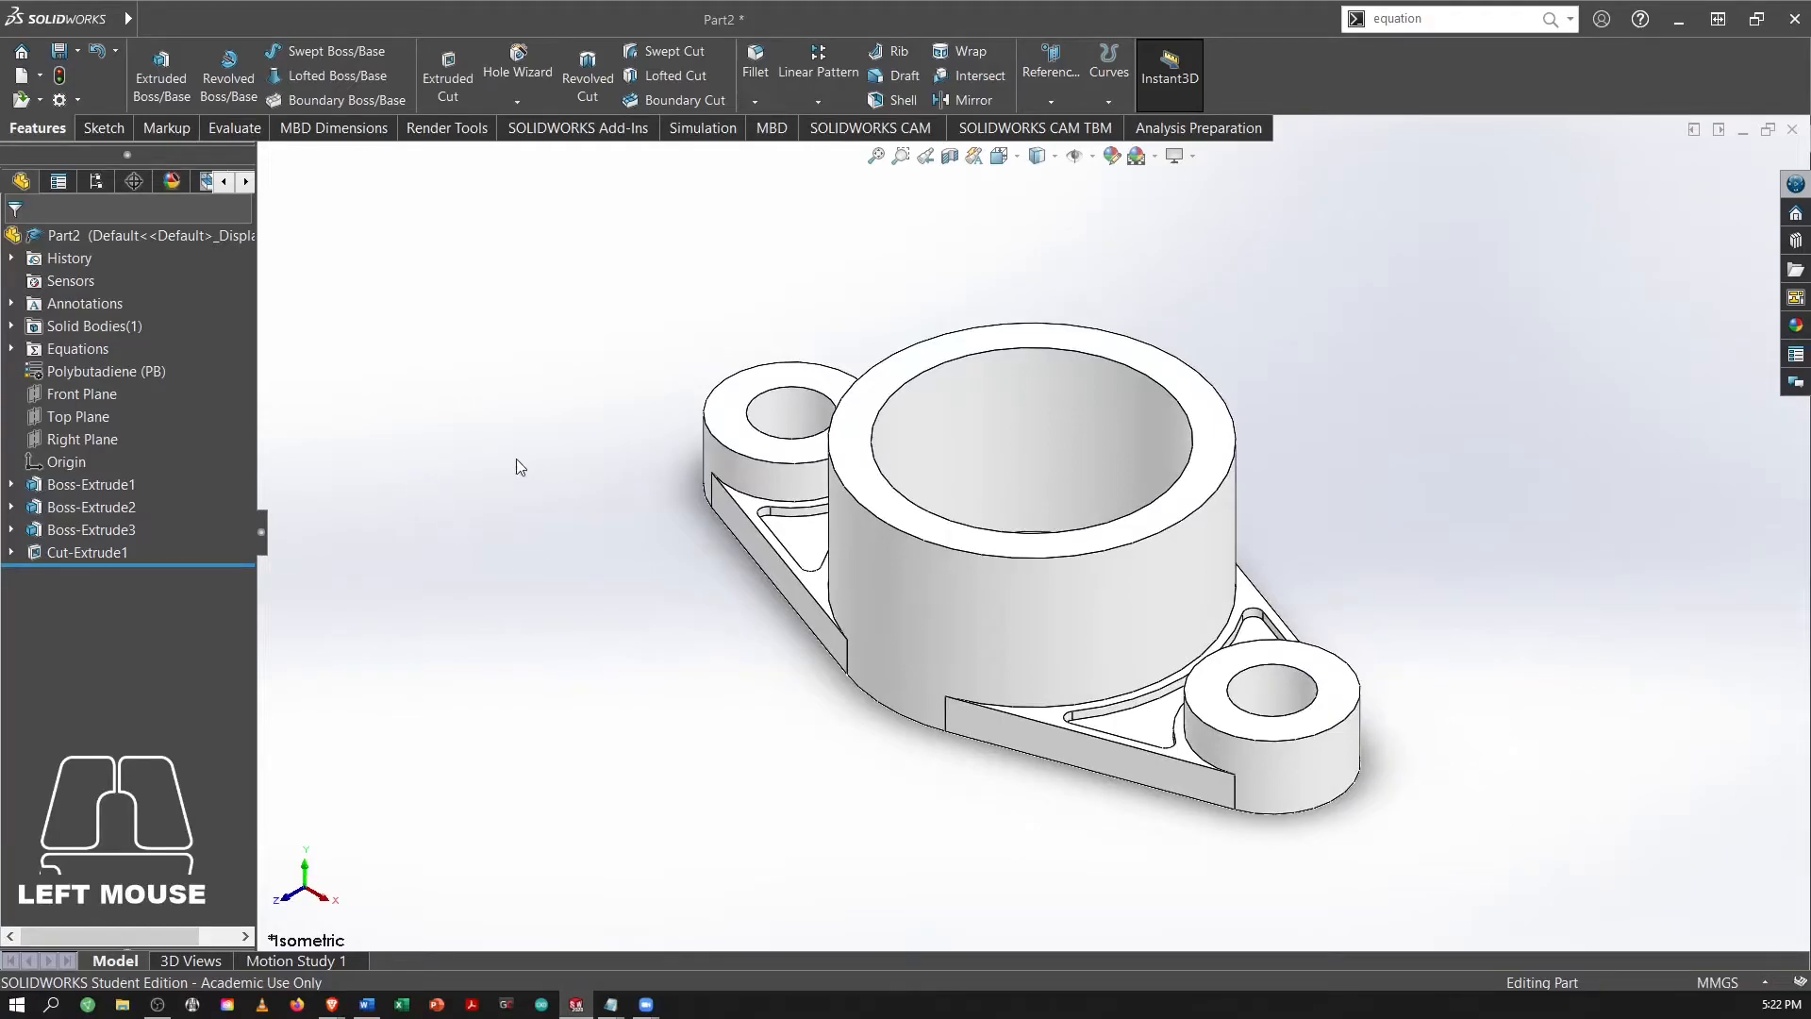
{"action": "key", "text": "alt+Tab"}
{"action": "key", "text": "alt+Tab"}
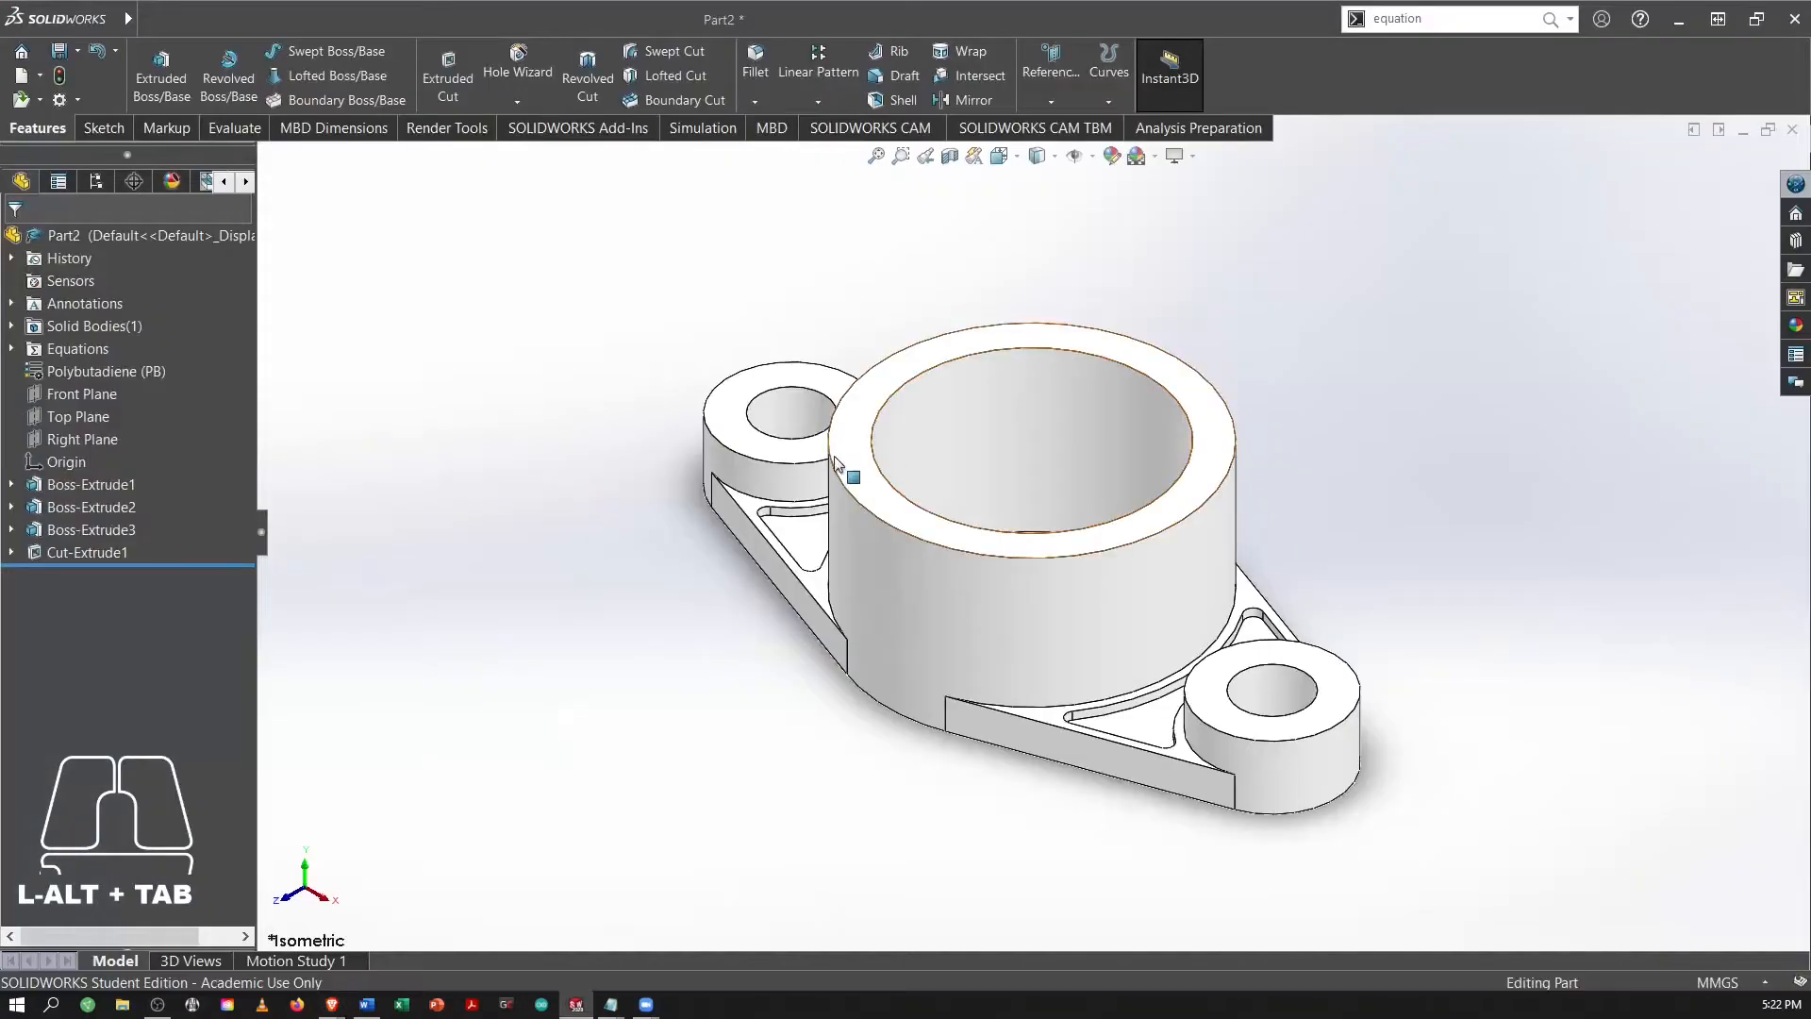
{"action": "key", "text": "alt+Tab"}
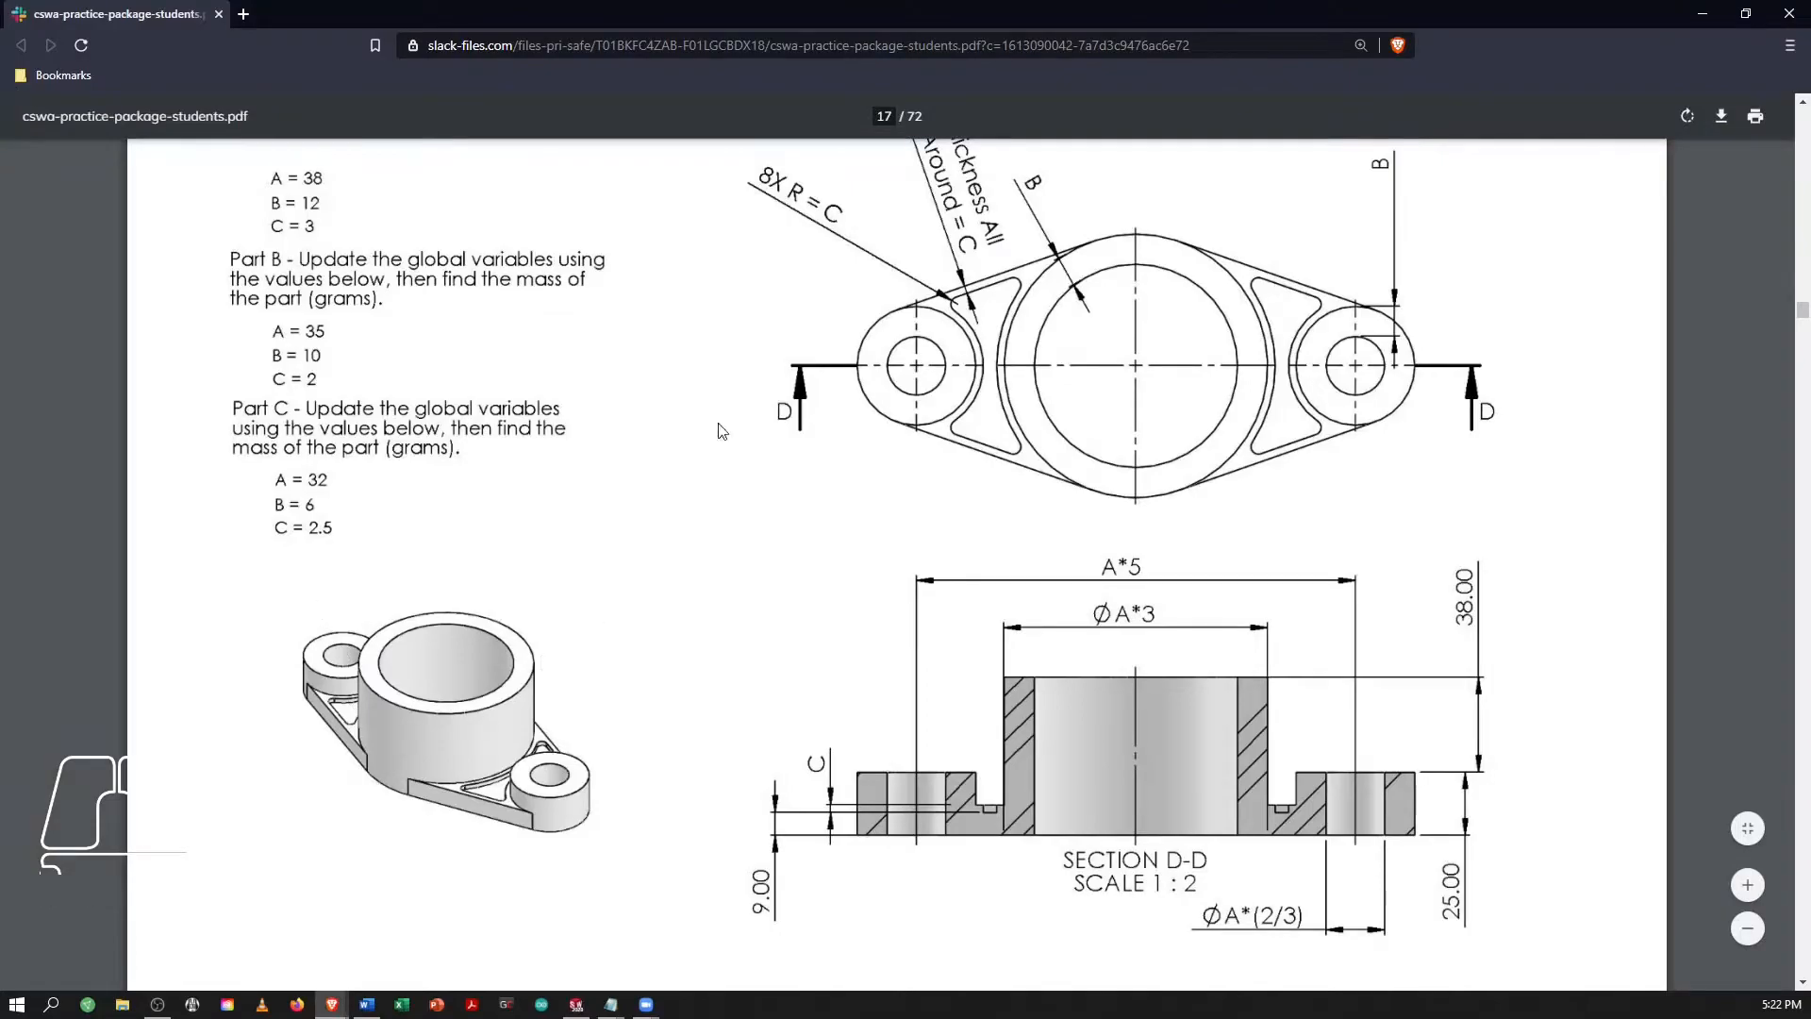
Switch from the practice PDF to SOLIDWORKS and evaluate the part's mass properties to read its mass in grams.
{"action": "scroll", "coordinate": [761, 445], "scroll_direction": "up", "scroll_amount": 1}
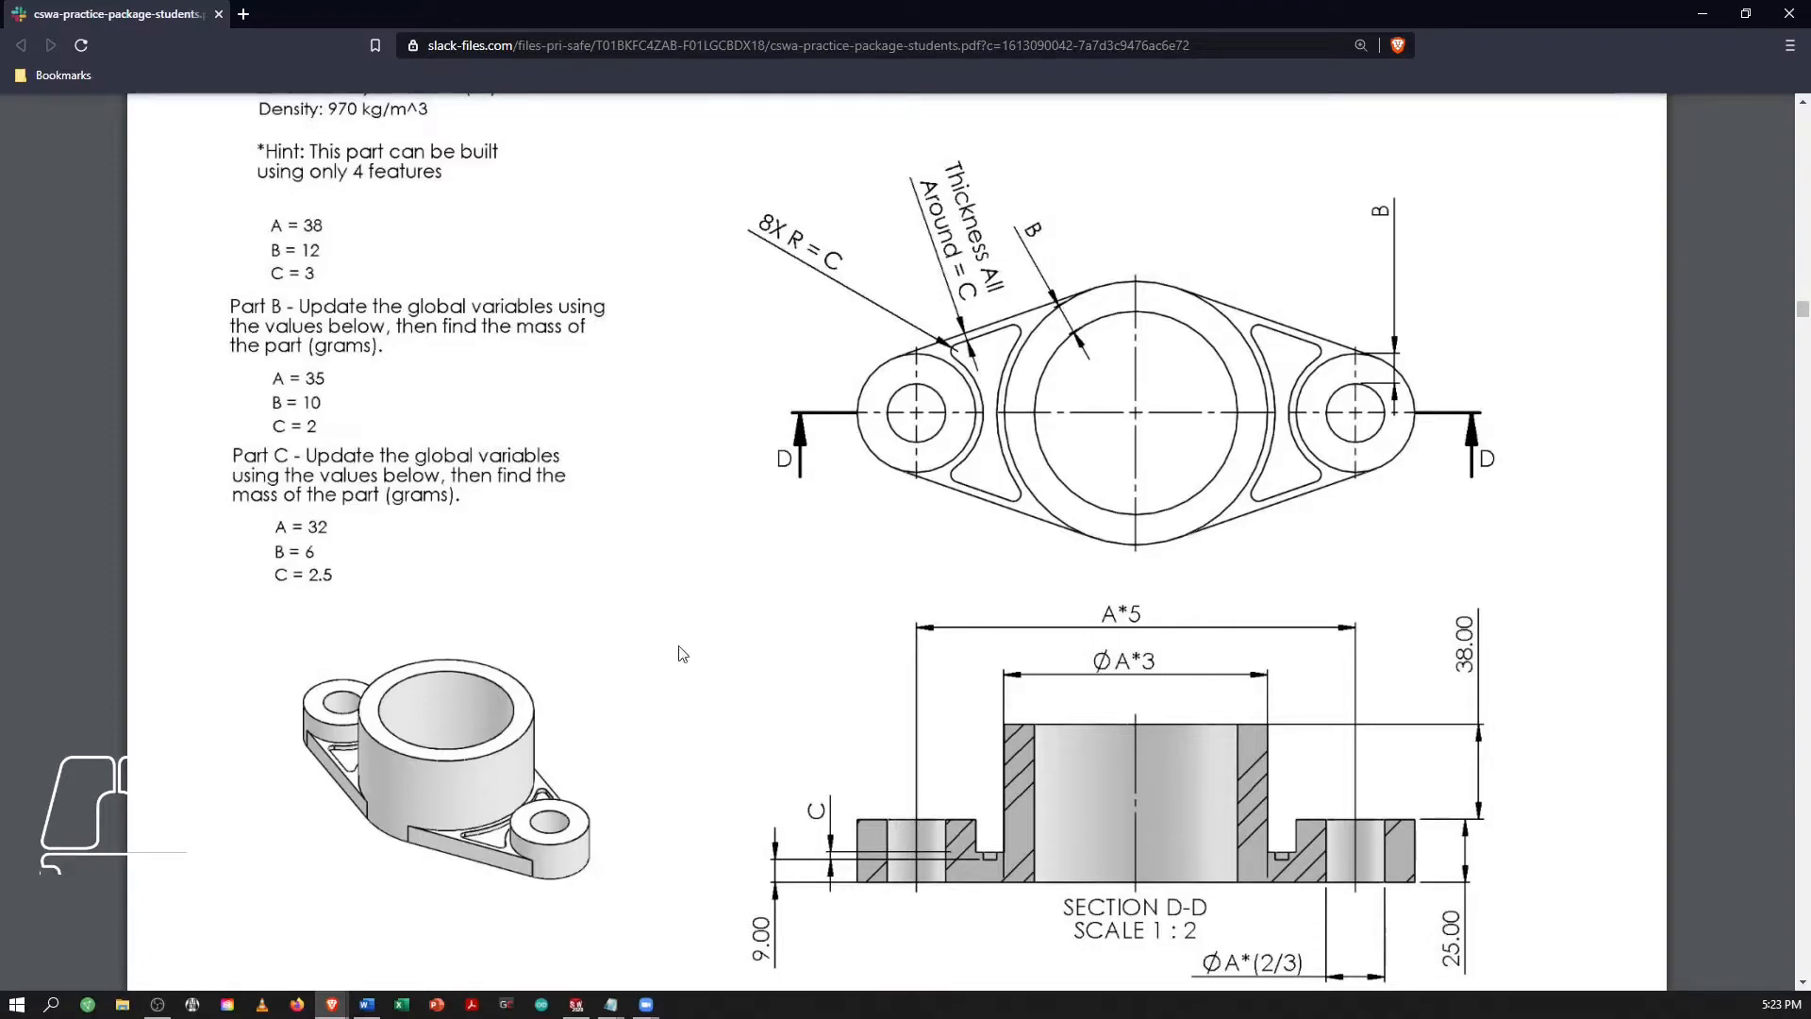
{"action": "key", "text": "alt+Tab"}
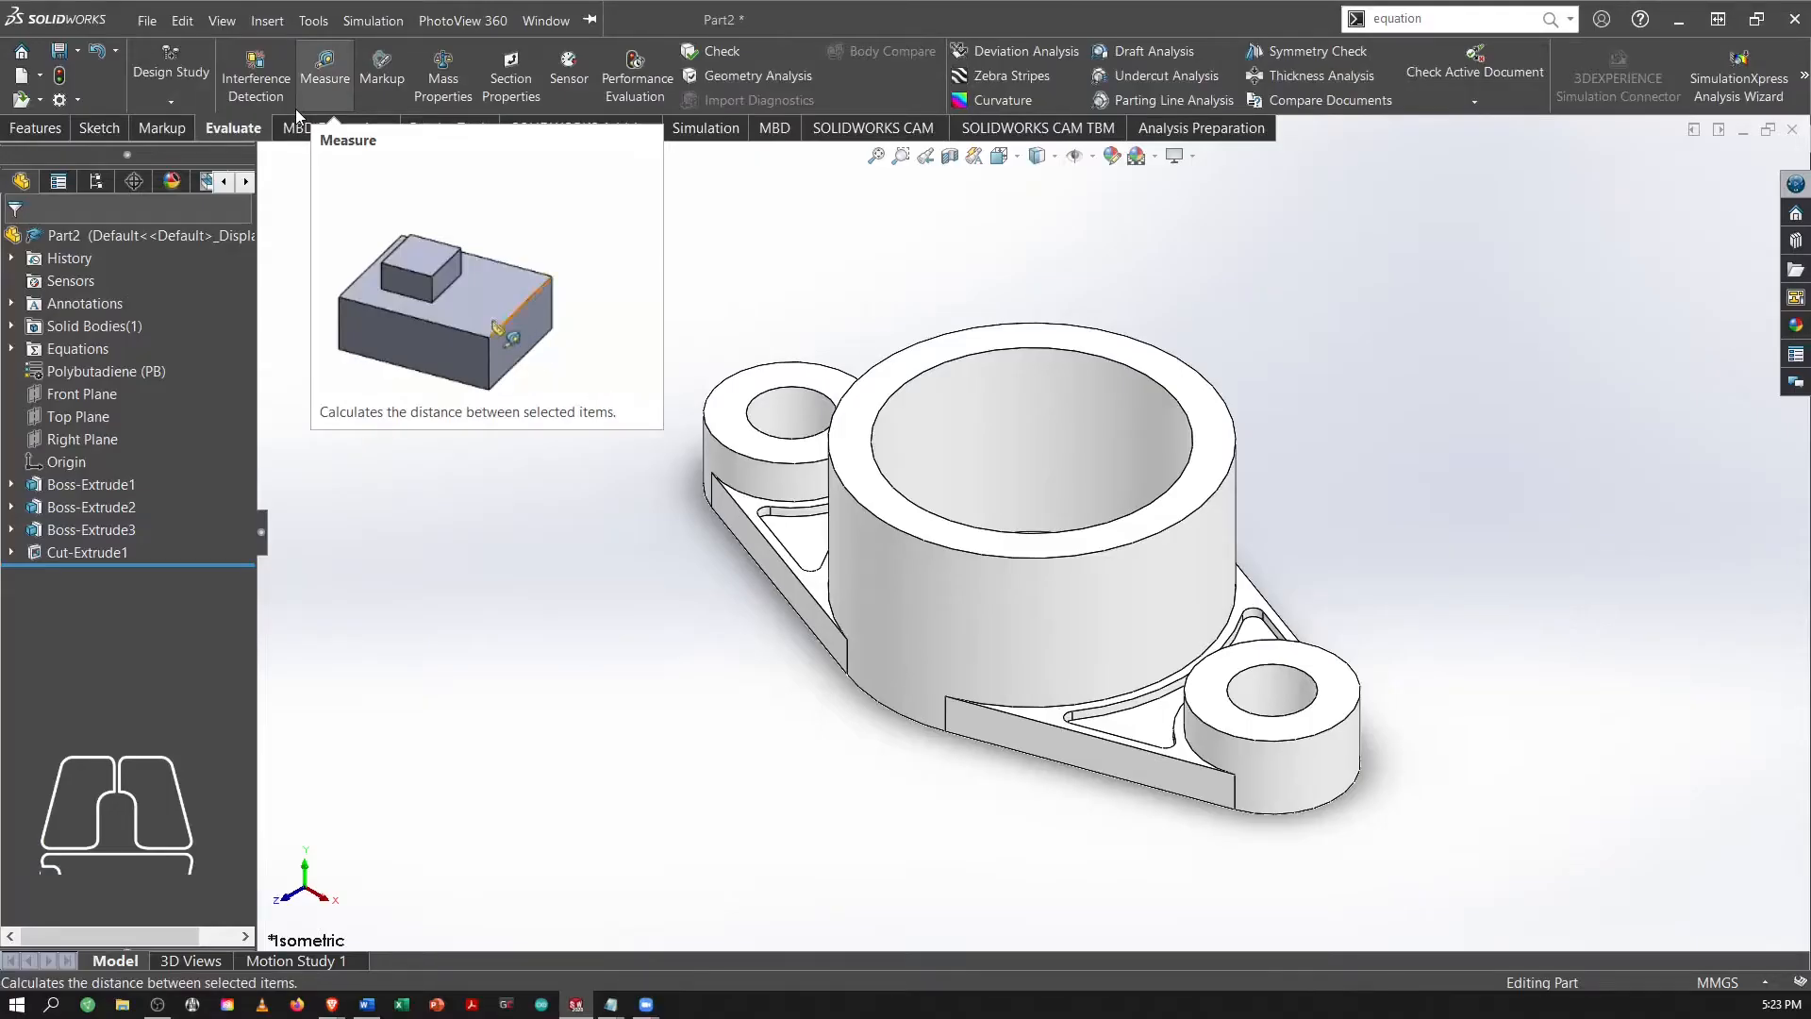
{"action": "left_click", "coordinate": [441, 80]}
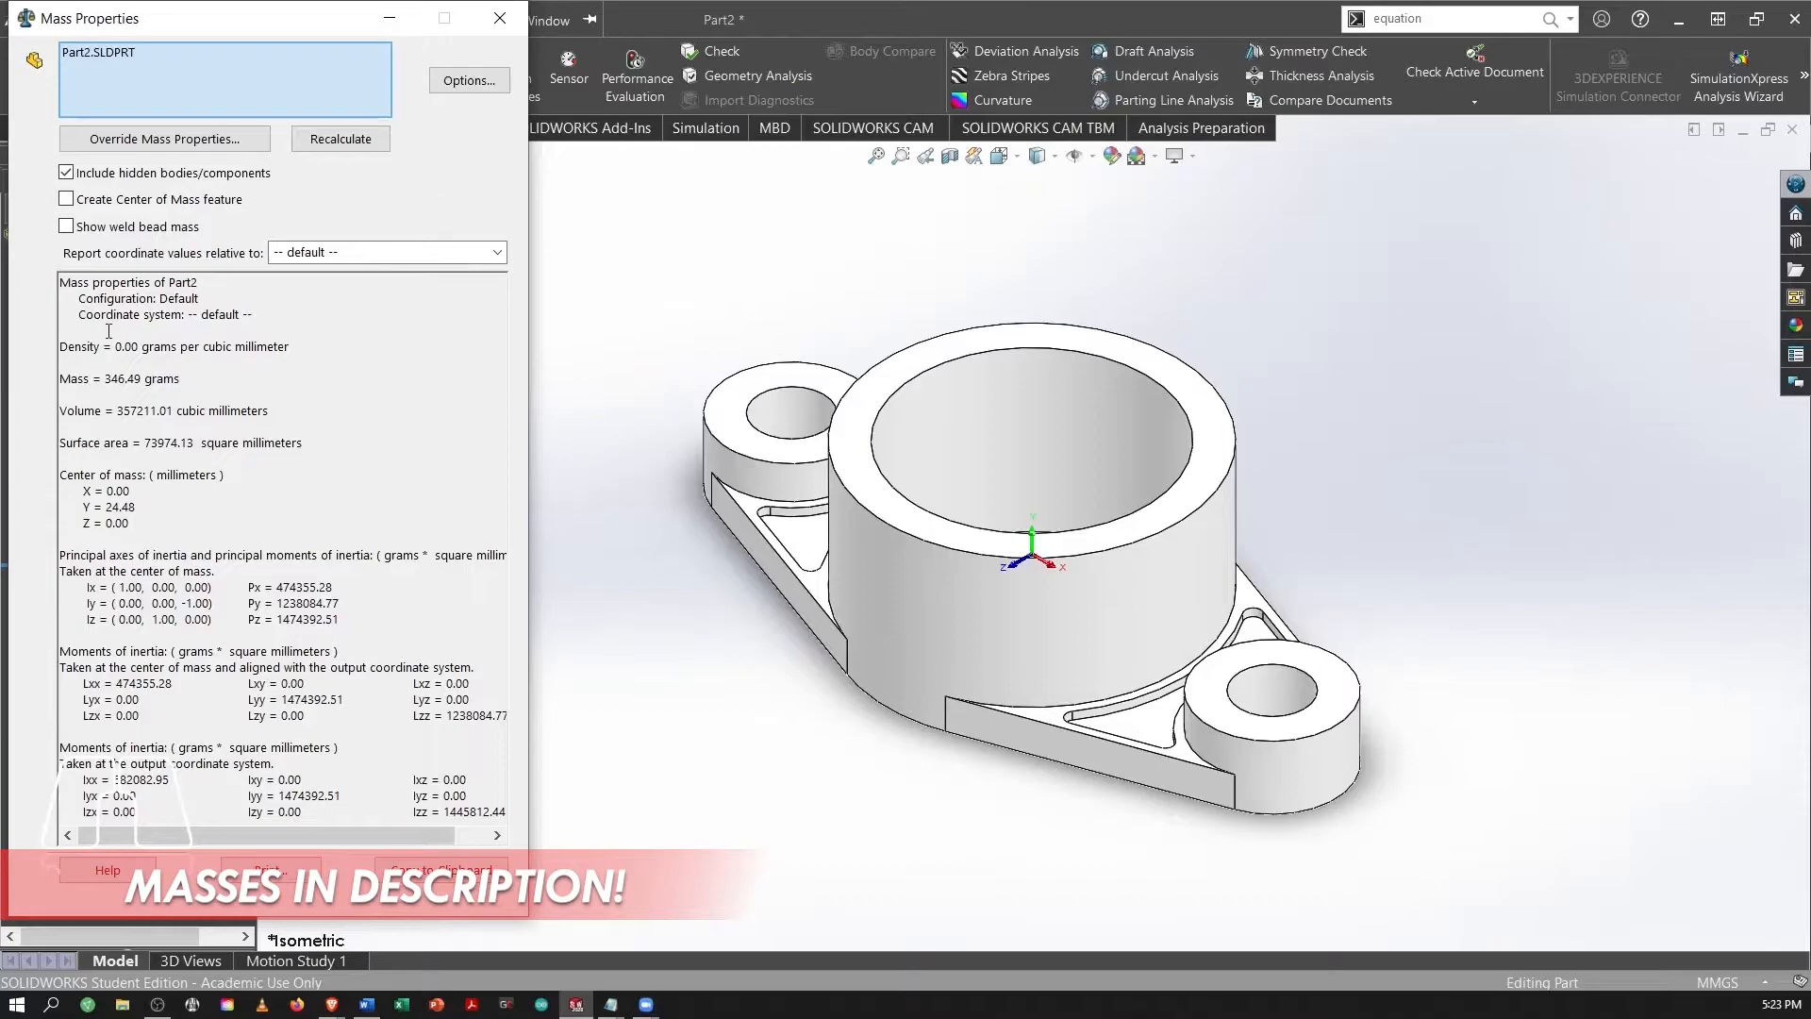
{"action": "left_click_drag", "start_coordinate": [202, 385], "coordinate": [104, 379]}
{"action": "left_click", "coordinate": [261, 379]}
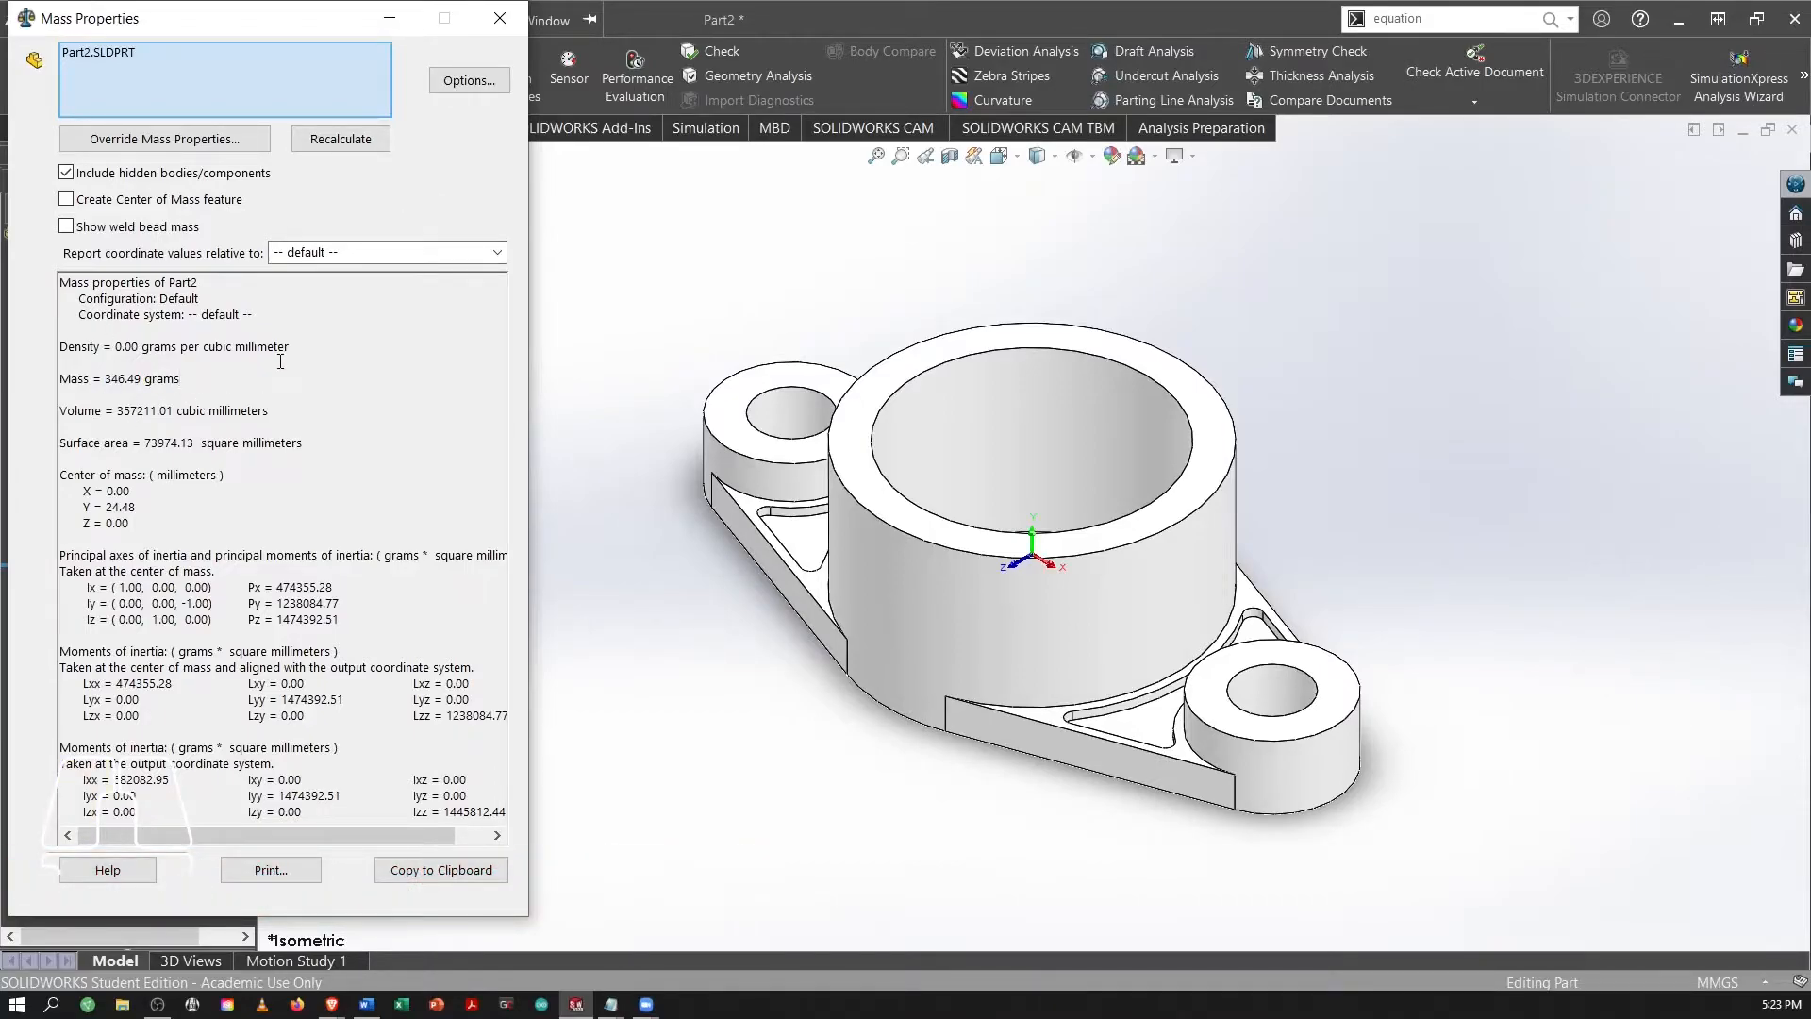
{"action": "left_click_drag", "start_coordinate": [181, 379], "coordinate": [111, 381]}
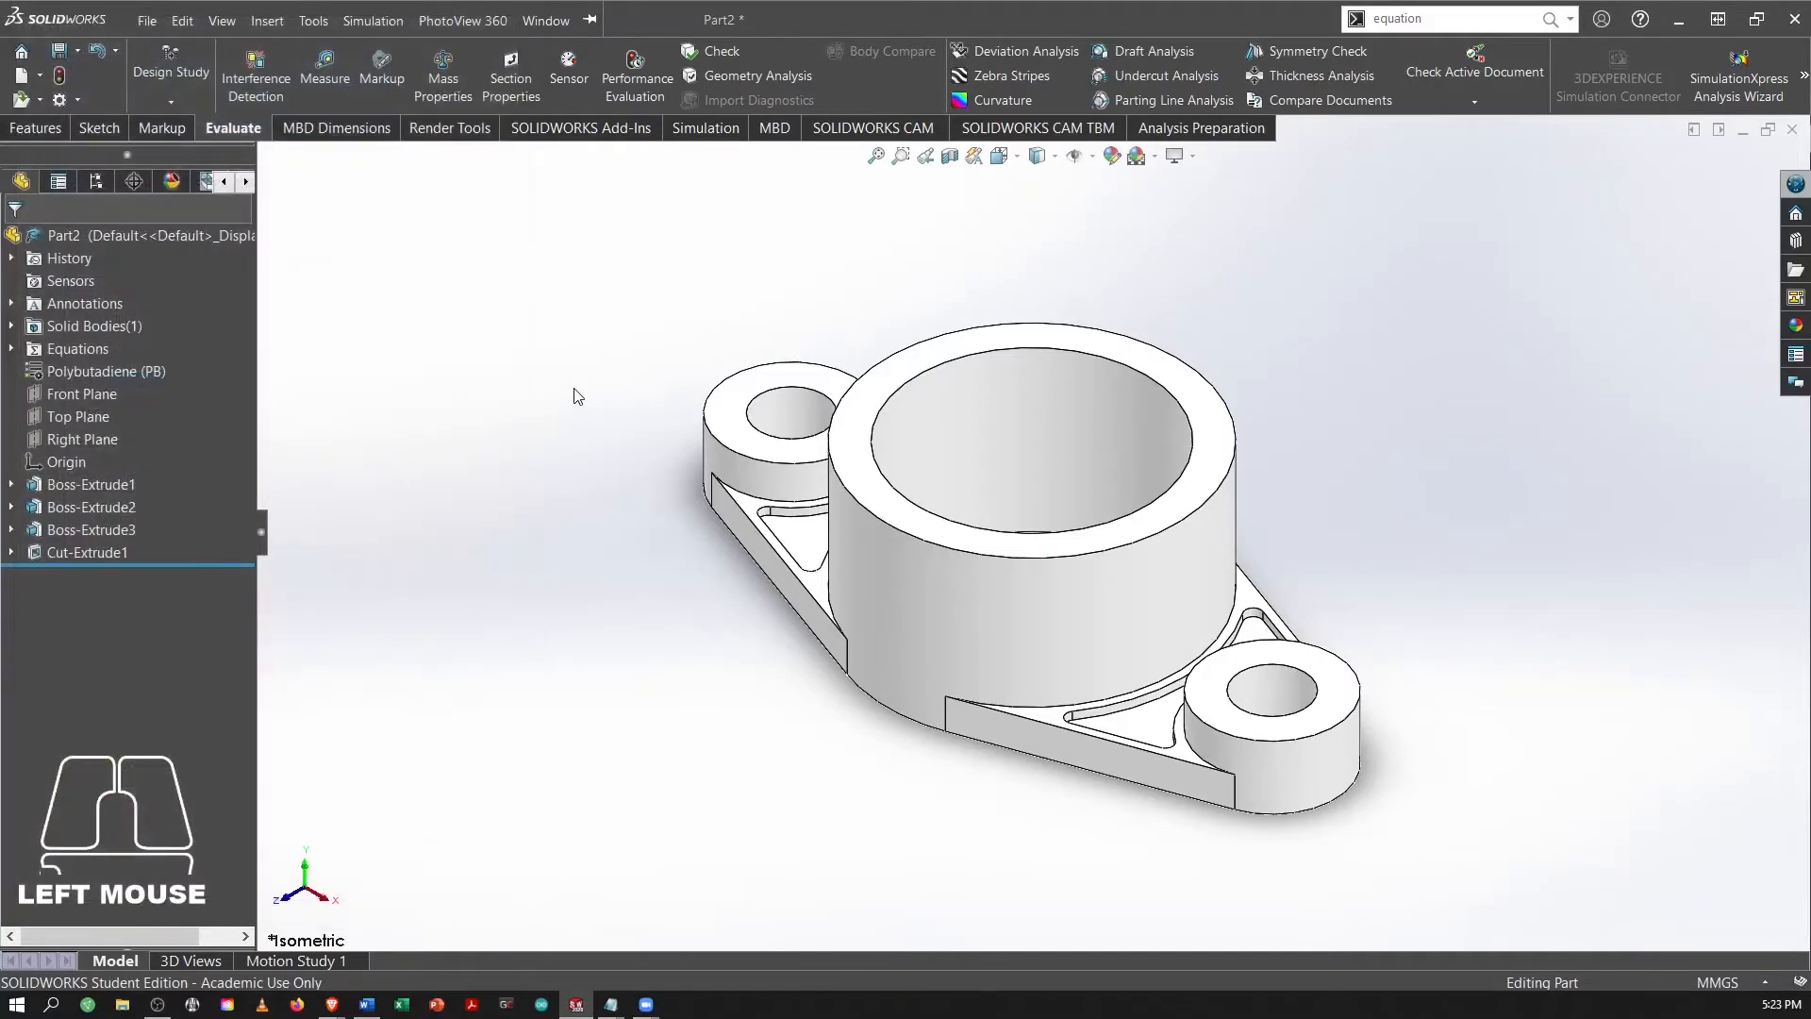
Consult the Part B values in the practice PDF and set the global variable B to 35 in the SOLIDWORKS equations.
{"action": "key", "text": "alt+Tab"}
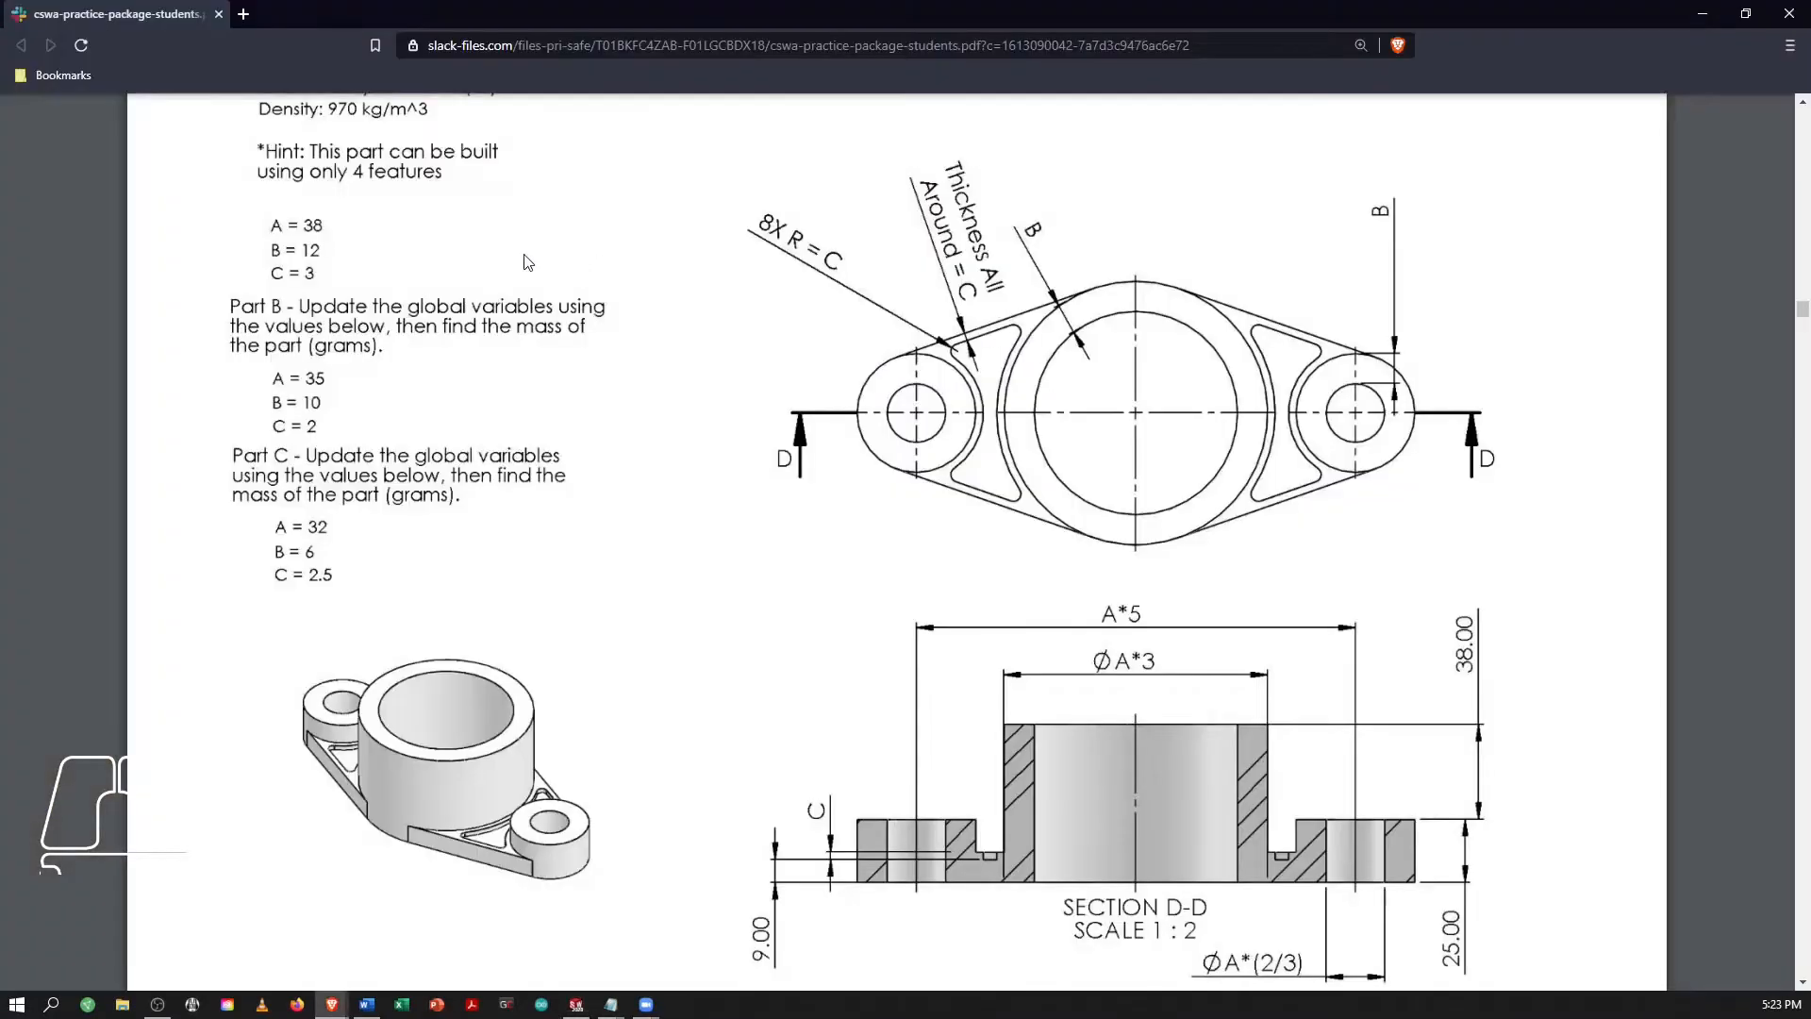
{"action": "scroll", "coordinate": [586, 457], "scroll_direction": "up", "scroll_amount": 2}
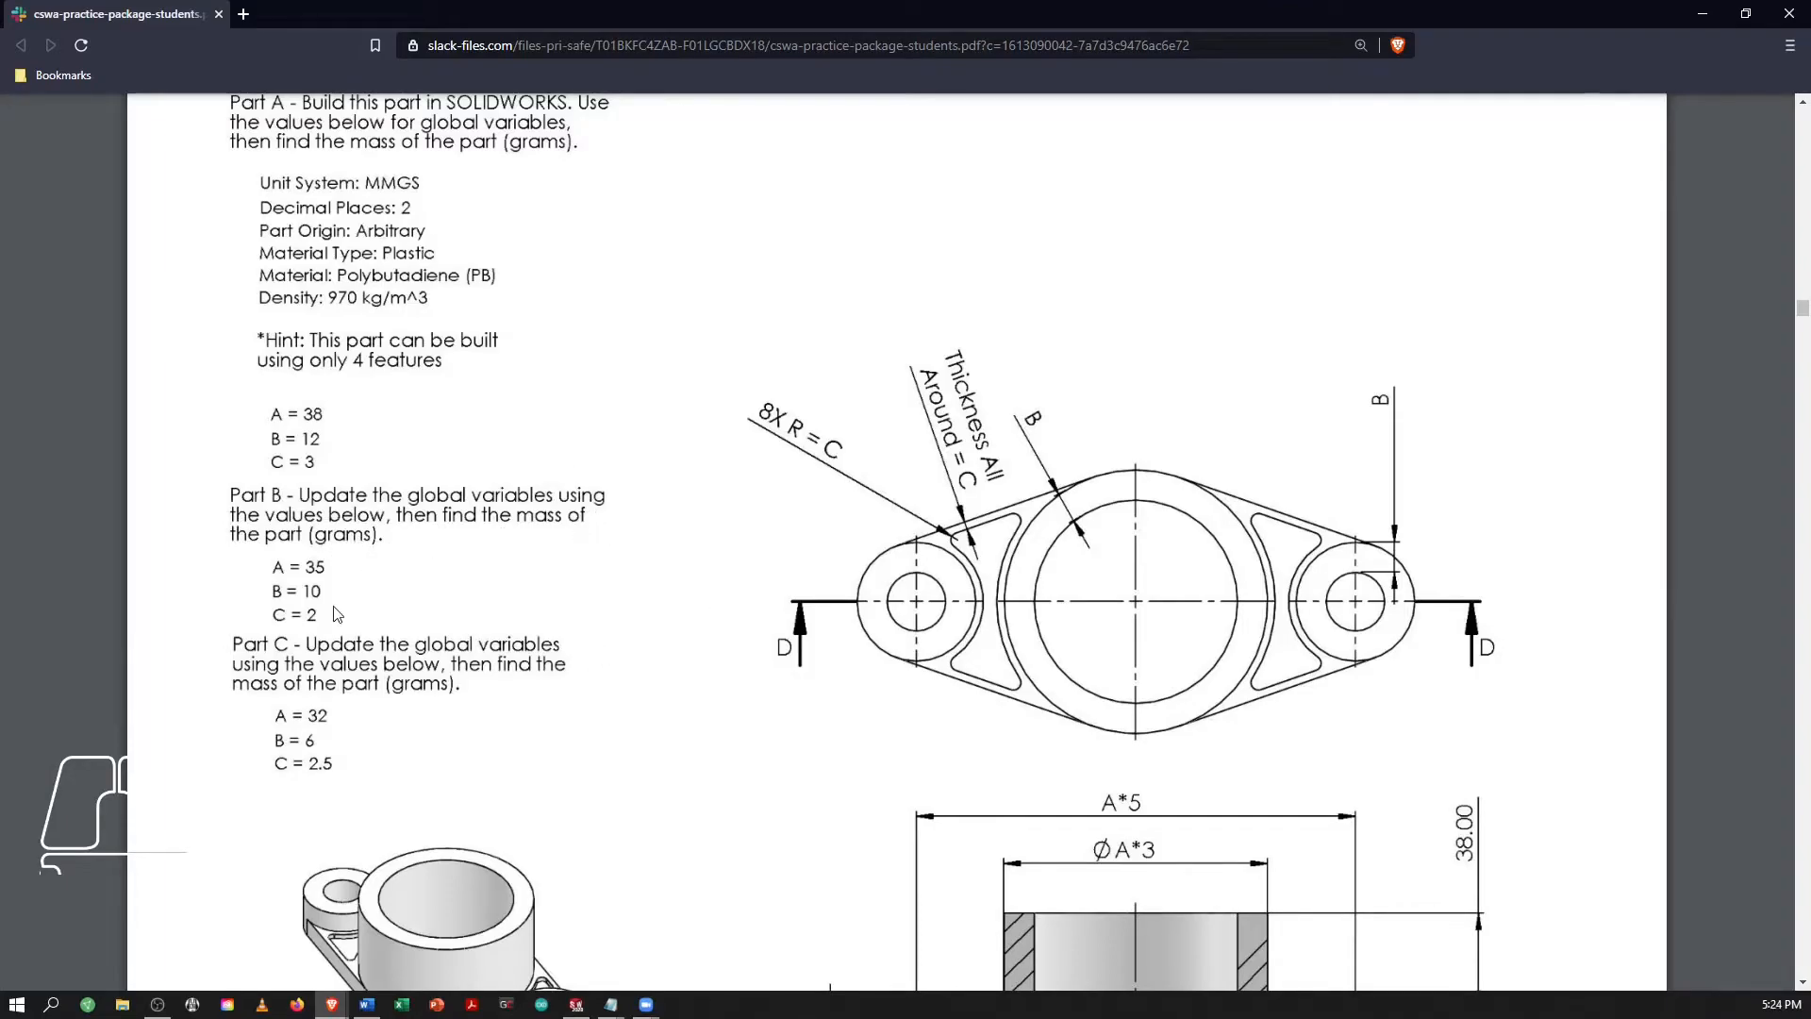
{"action": "key", "text": "alt+Tab"}
{"action": "left_click", "coordinate": [1394, 19]}
{"action": "key", "text": "Return"}
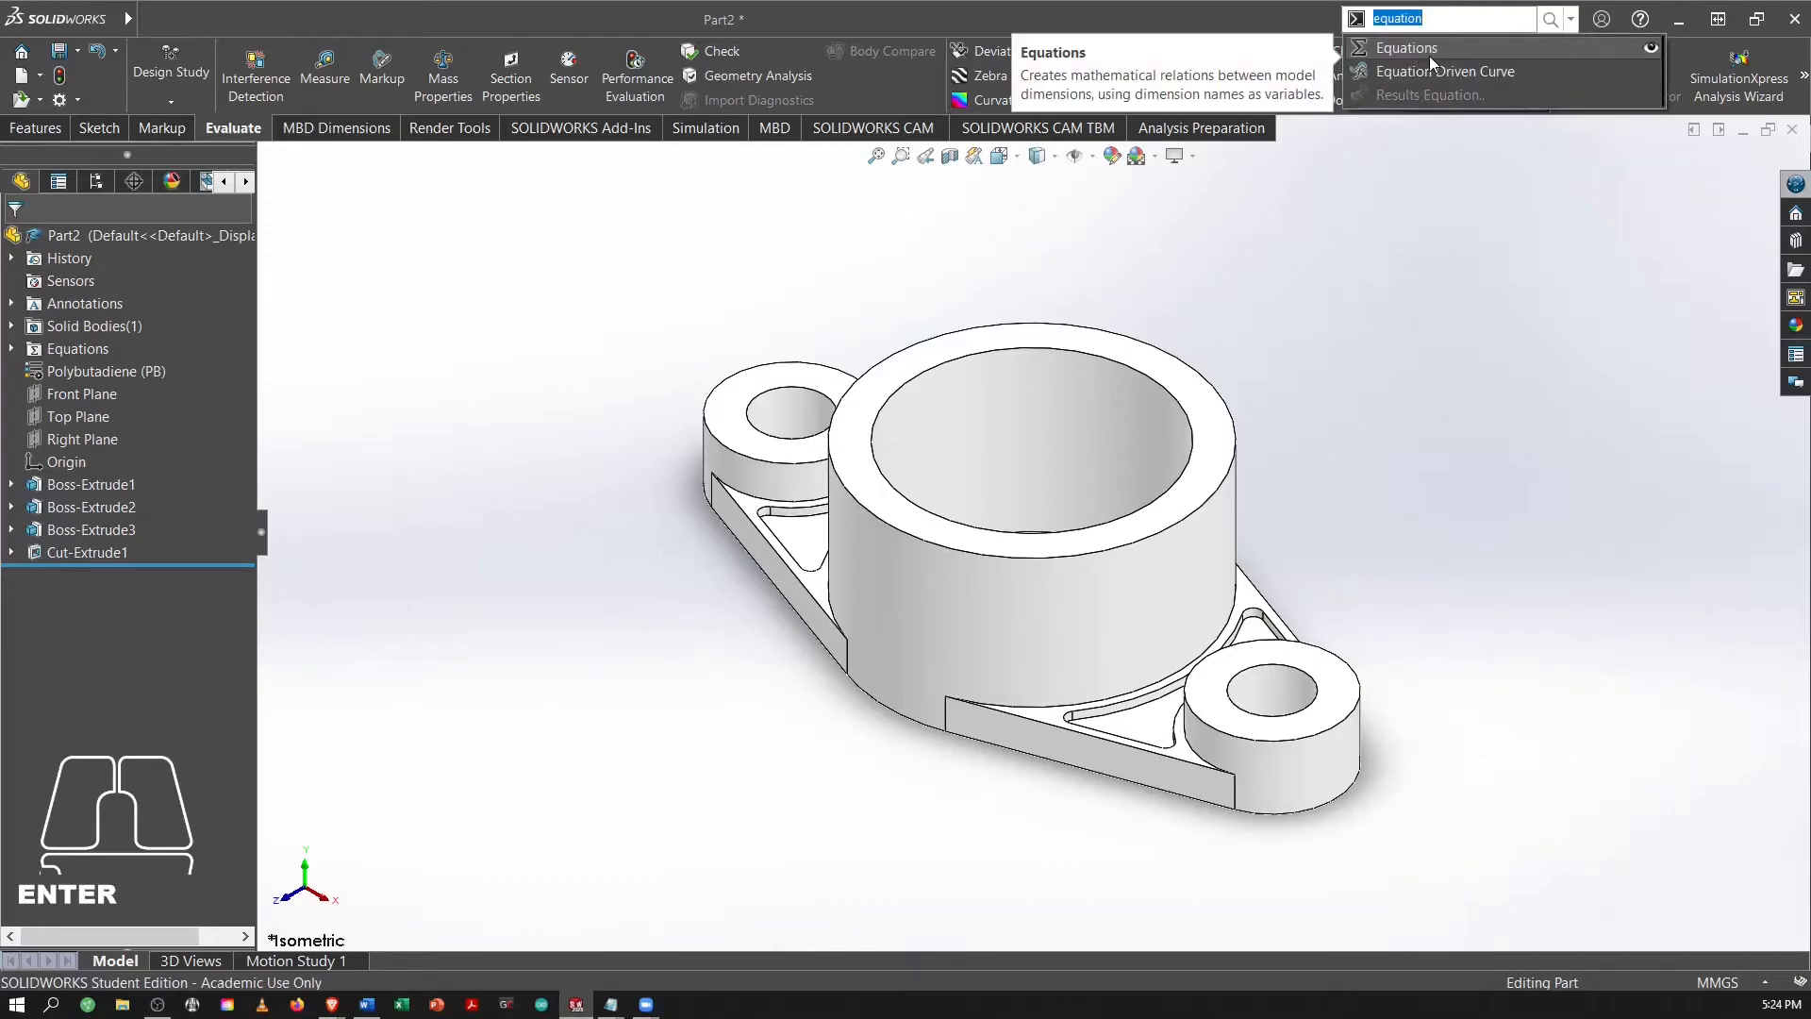
{"action": "left_click", "coordinate": [1429, 55]}
{"action": "left_click", "coordinate": [746, 420]}
{"action": "key", "text": "BackSpace"}
{"action": "key", "text": "BackSpace"}
{"action": "type", "text": "35"}
{"action": "key", "text": "Tab"}
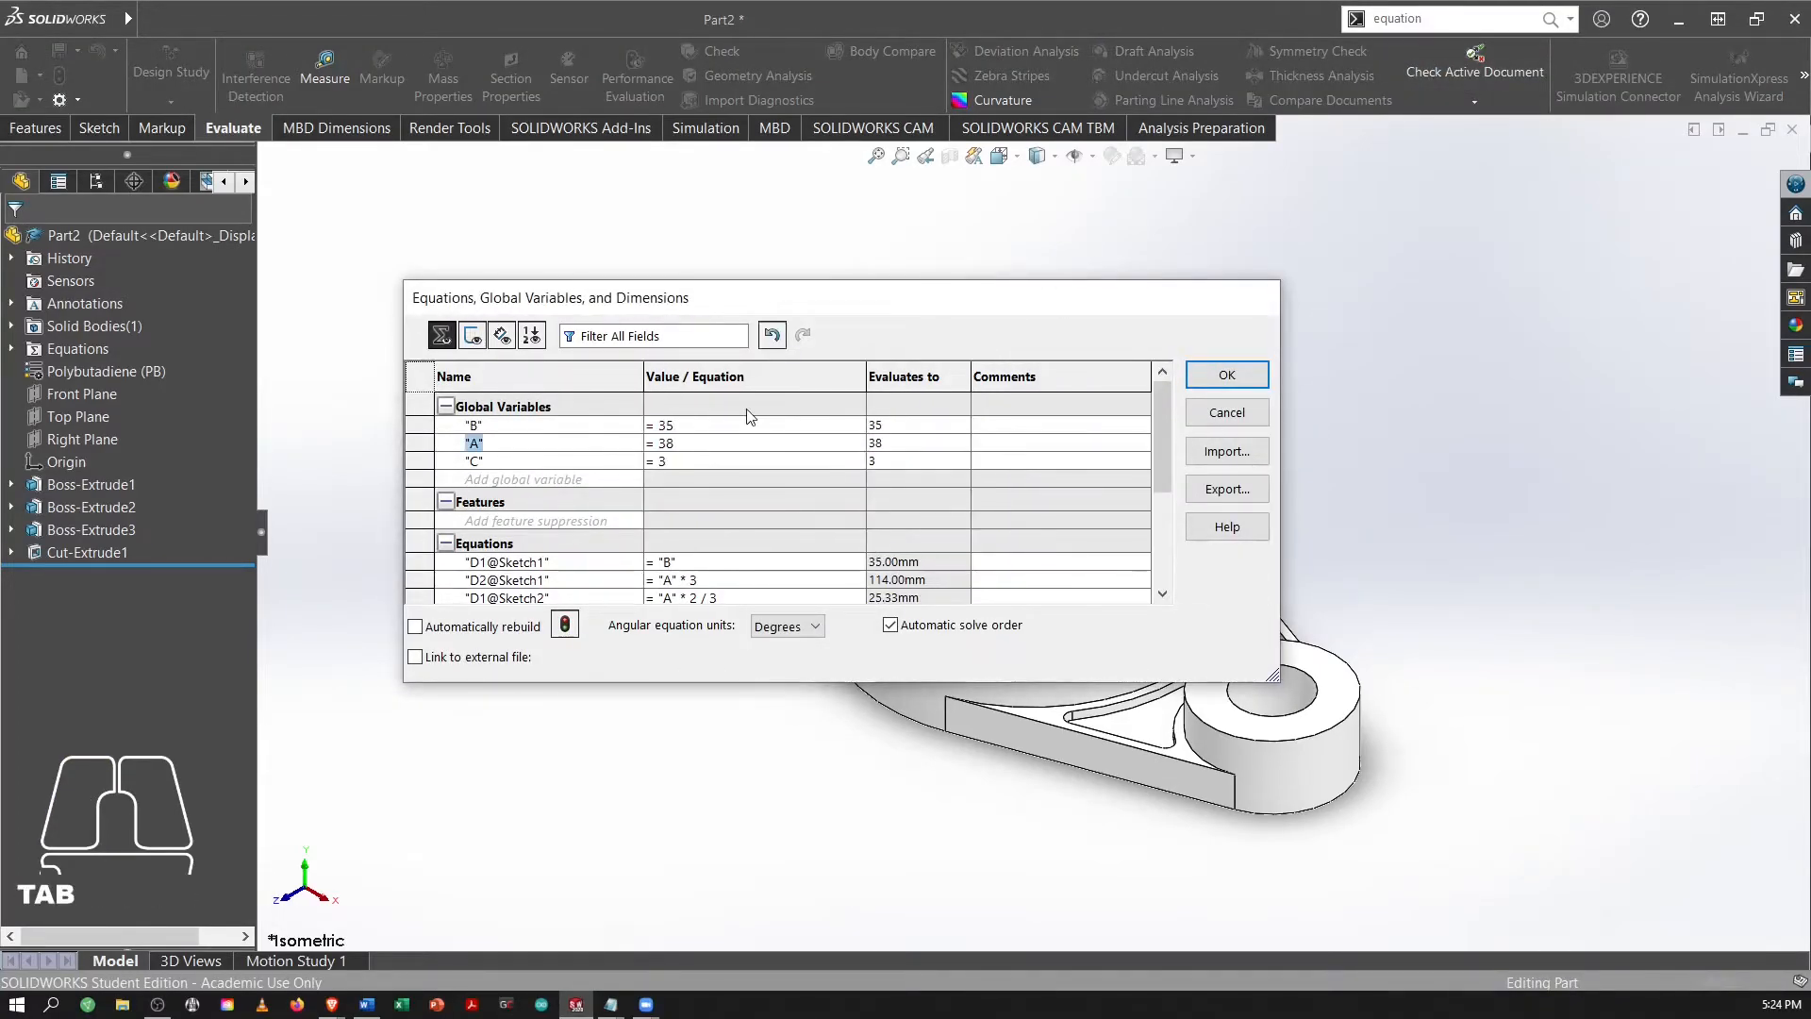
Recheck the practice PDF and set the global variable A to 10.
{"action": "key", "text": "alt+Tab"}
{"action": "key", "text": "alt+Tab"}
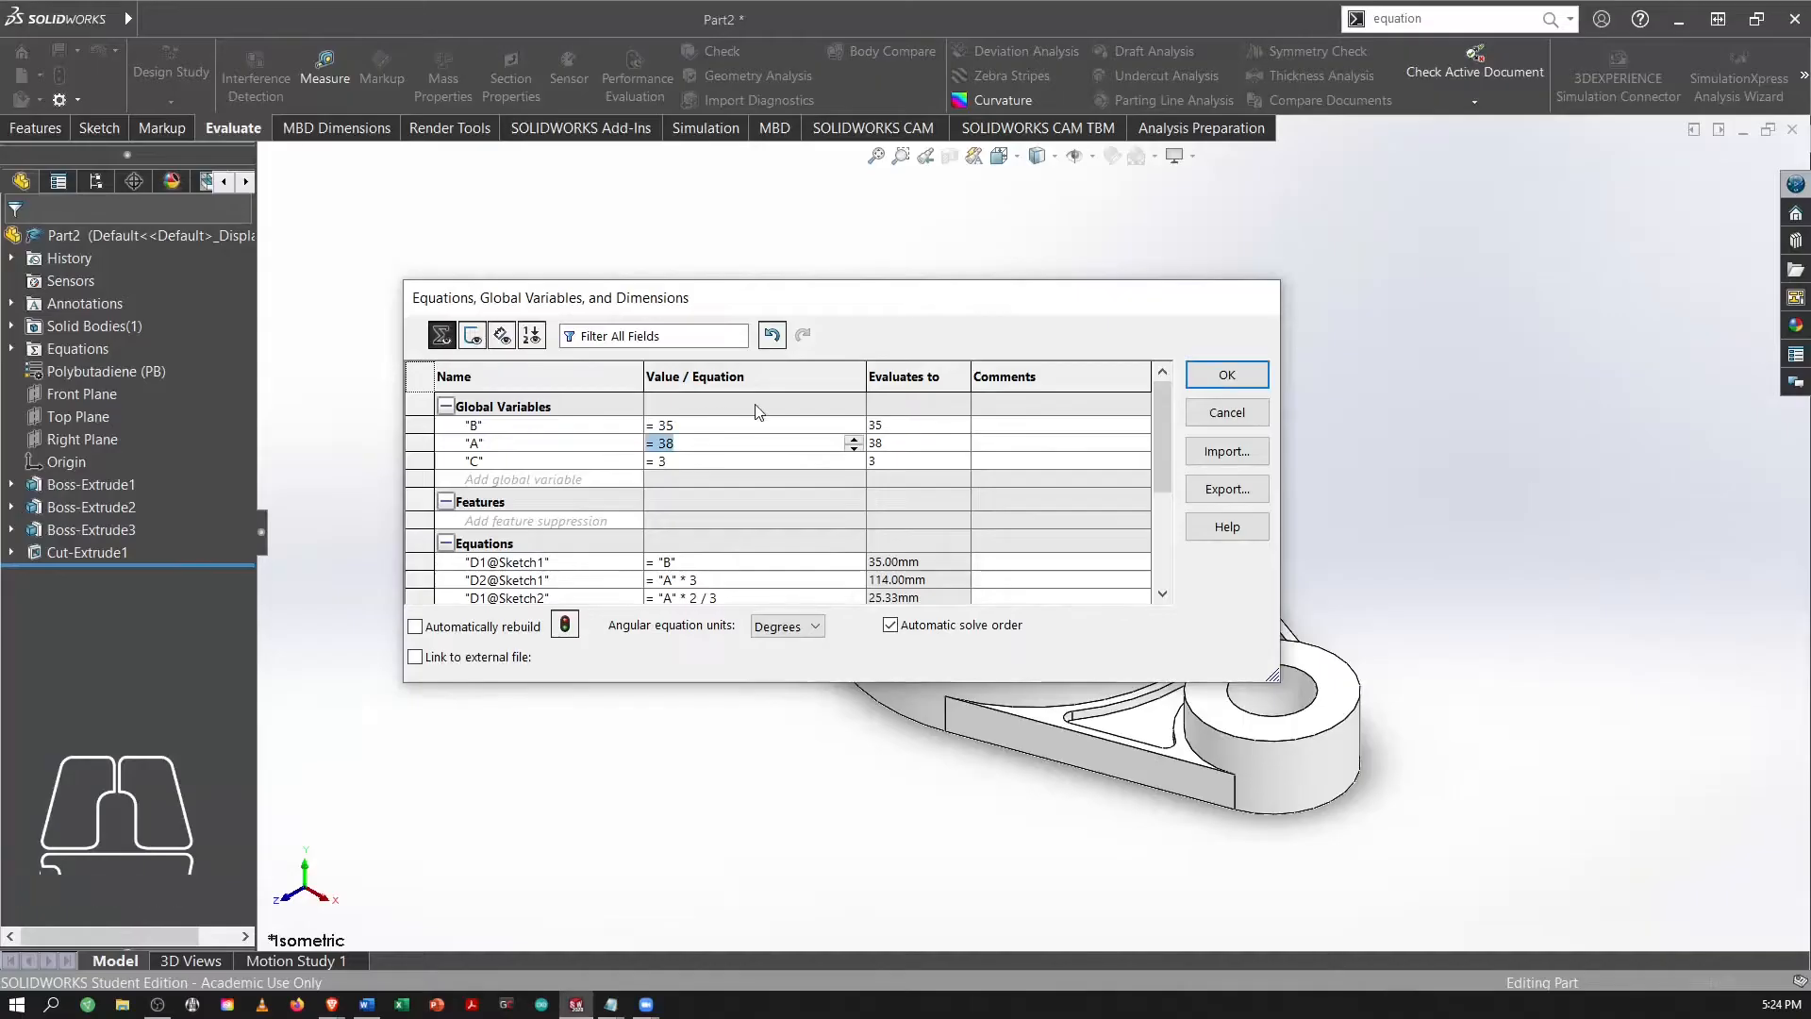
{"action": "key", "text": "Tab"}
{"action": "type", "text": "10"}
{"action": "key", "text": "Tab"}
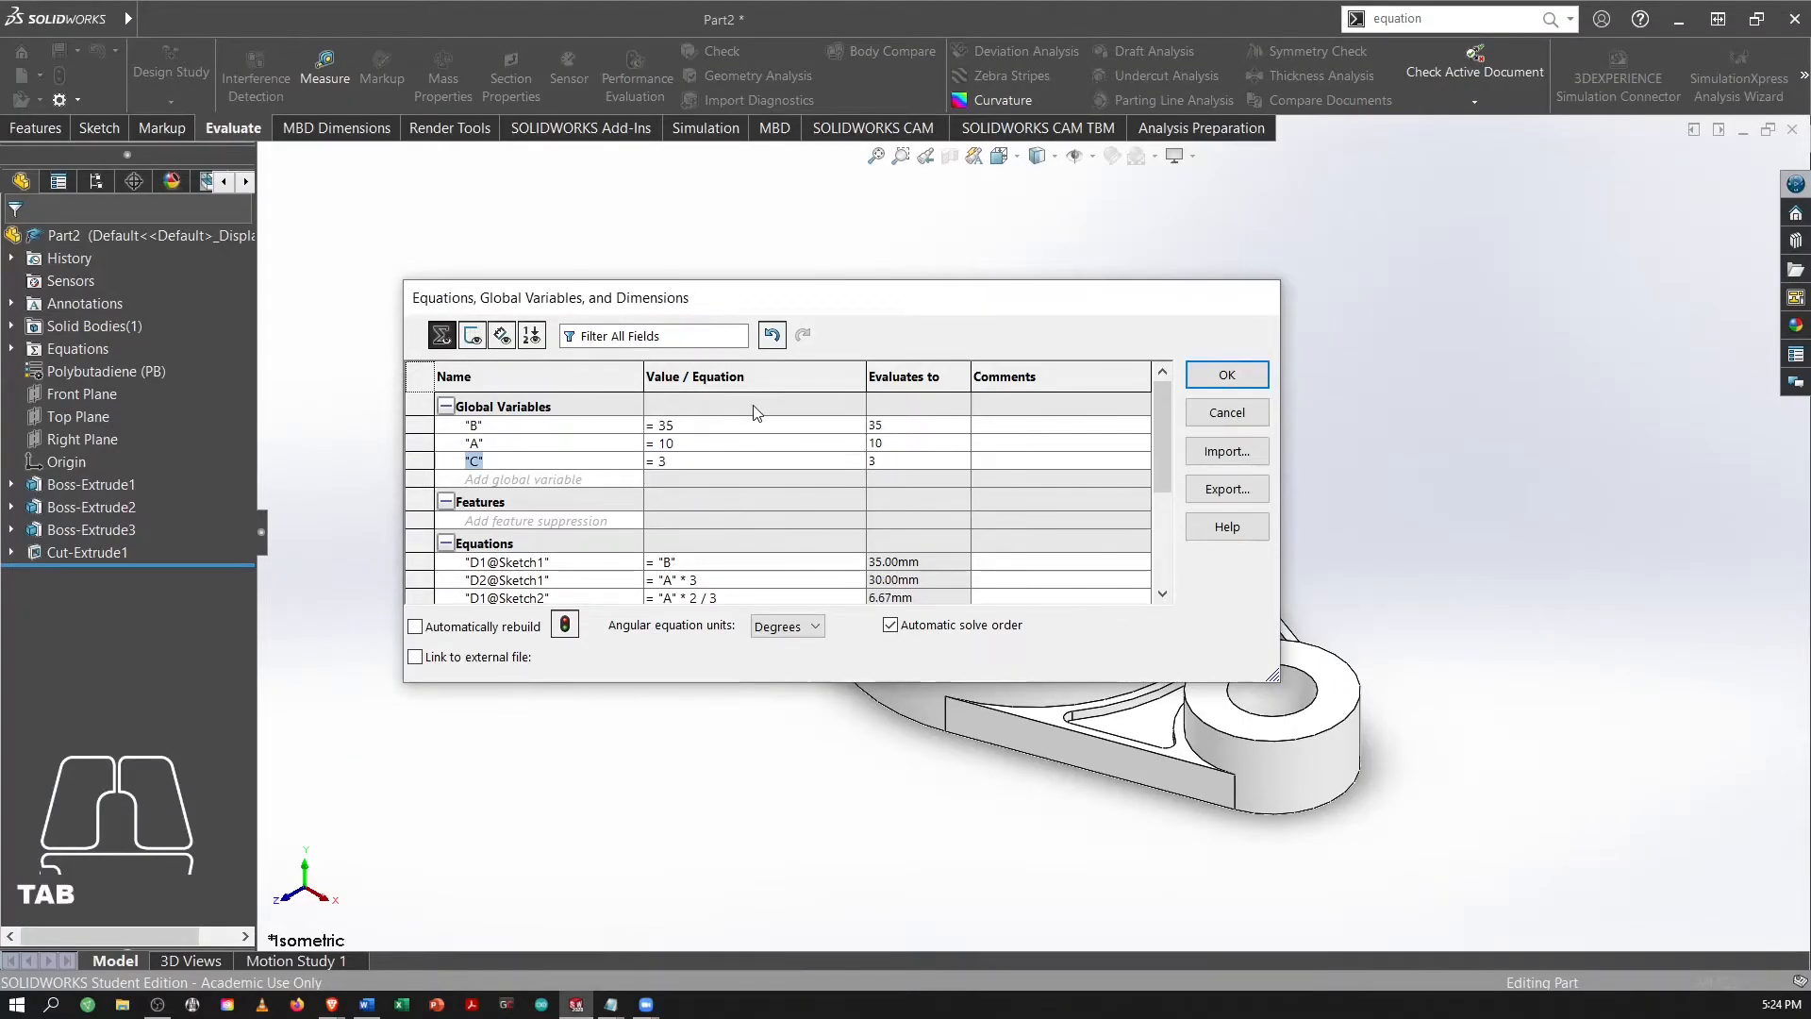
Set the global variable C to 2, apply the equations, and stop the rebuild to repair Sketch1.
{"action": "key", "text": "alt+Tab"}
{"action": "key", "text": "alt+Tab"}
{"action": "type", "text": "2"}
{"action": "key", "text": "Tab"}
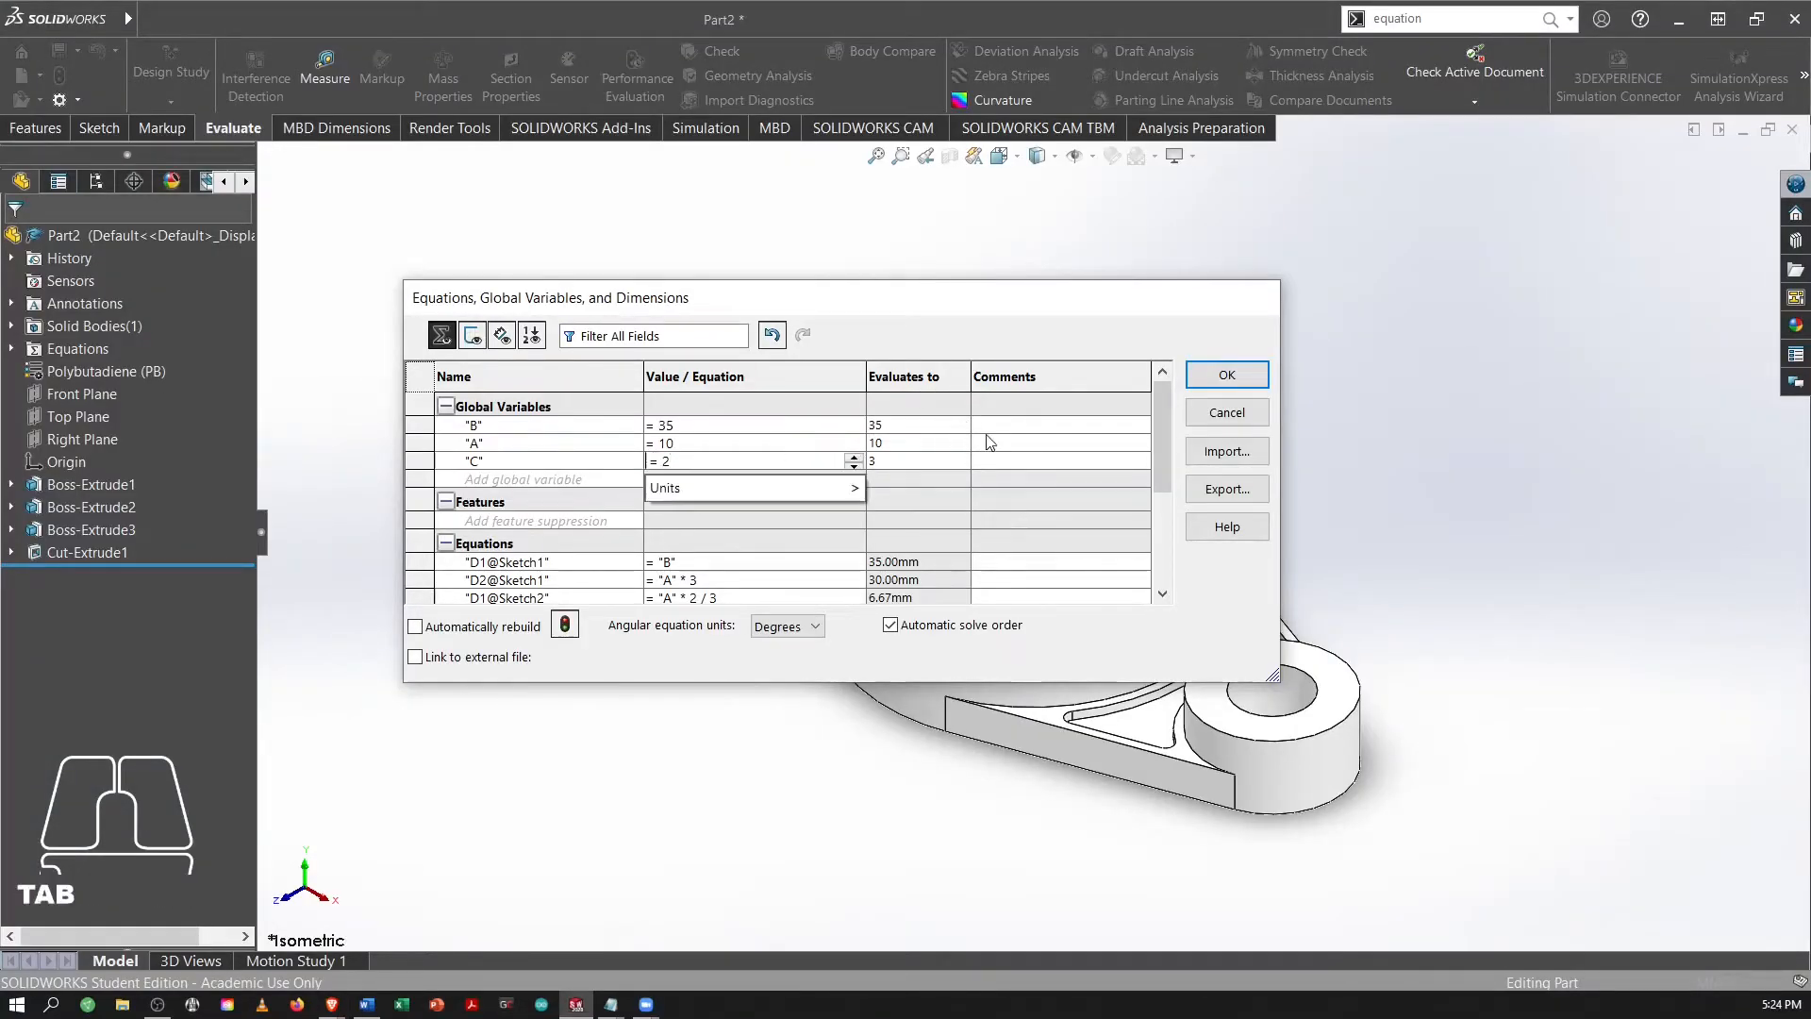
{"action": "left_click", "coordinate": [1230, 375]}
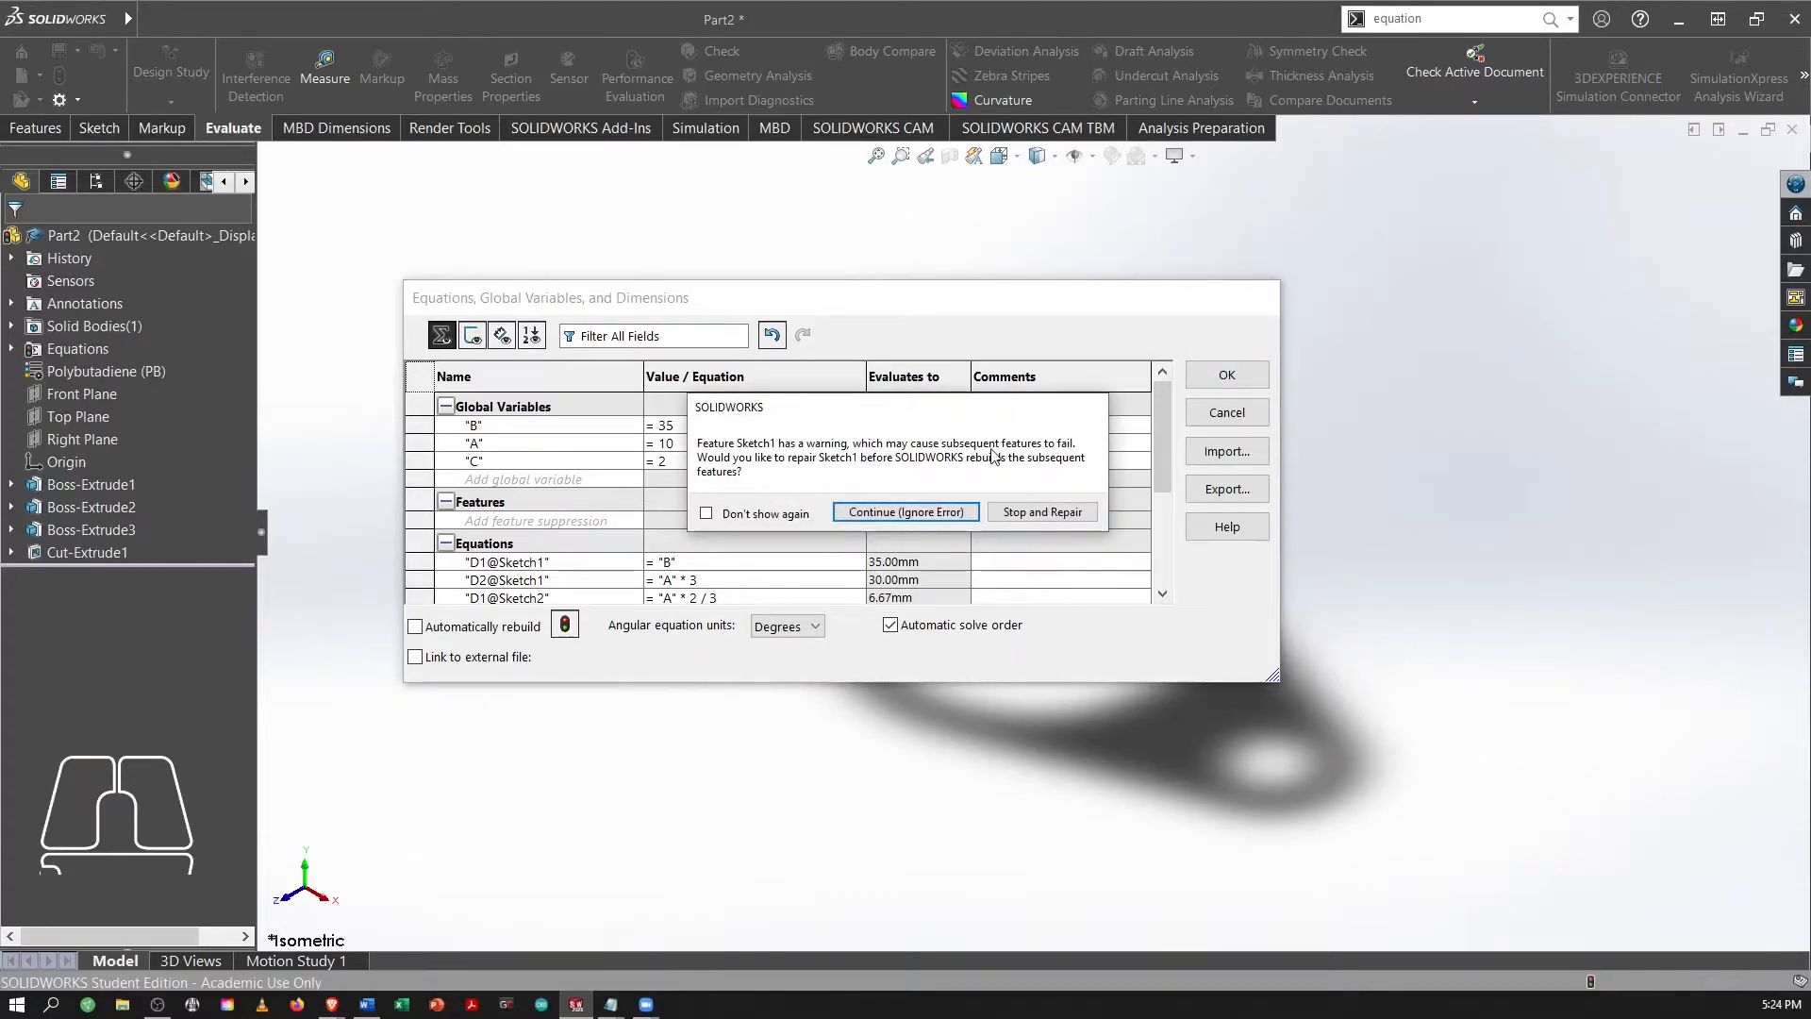
{"action": "left_click", "coordinate": [1002, 514]}
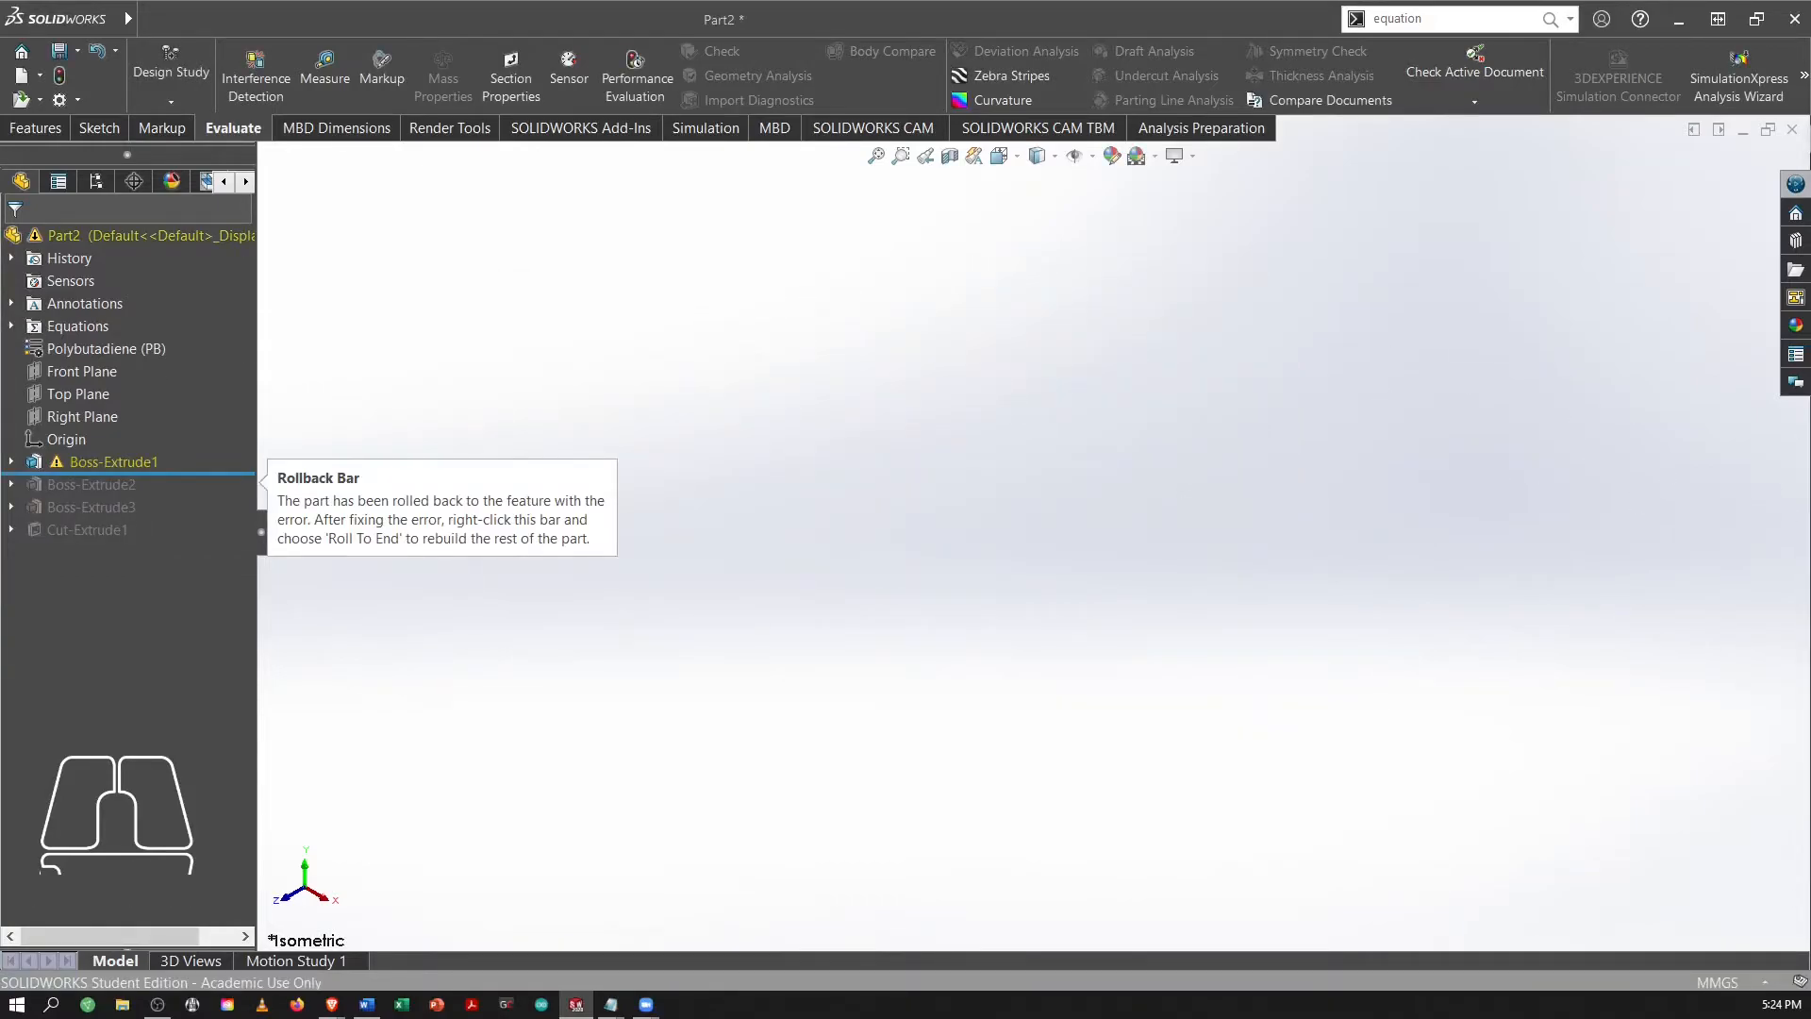
{"action": "left_click_drag", "start_coordinate": [1162, 177], "coordinate": [918, 250]}
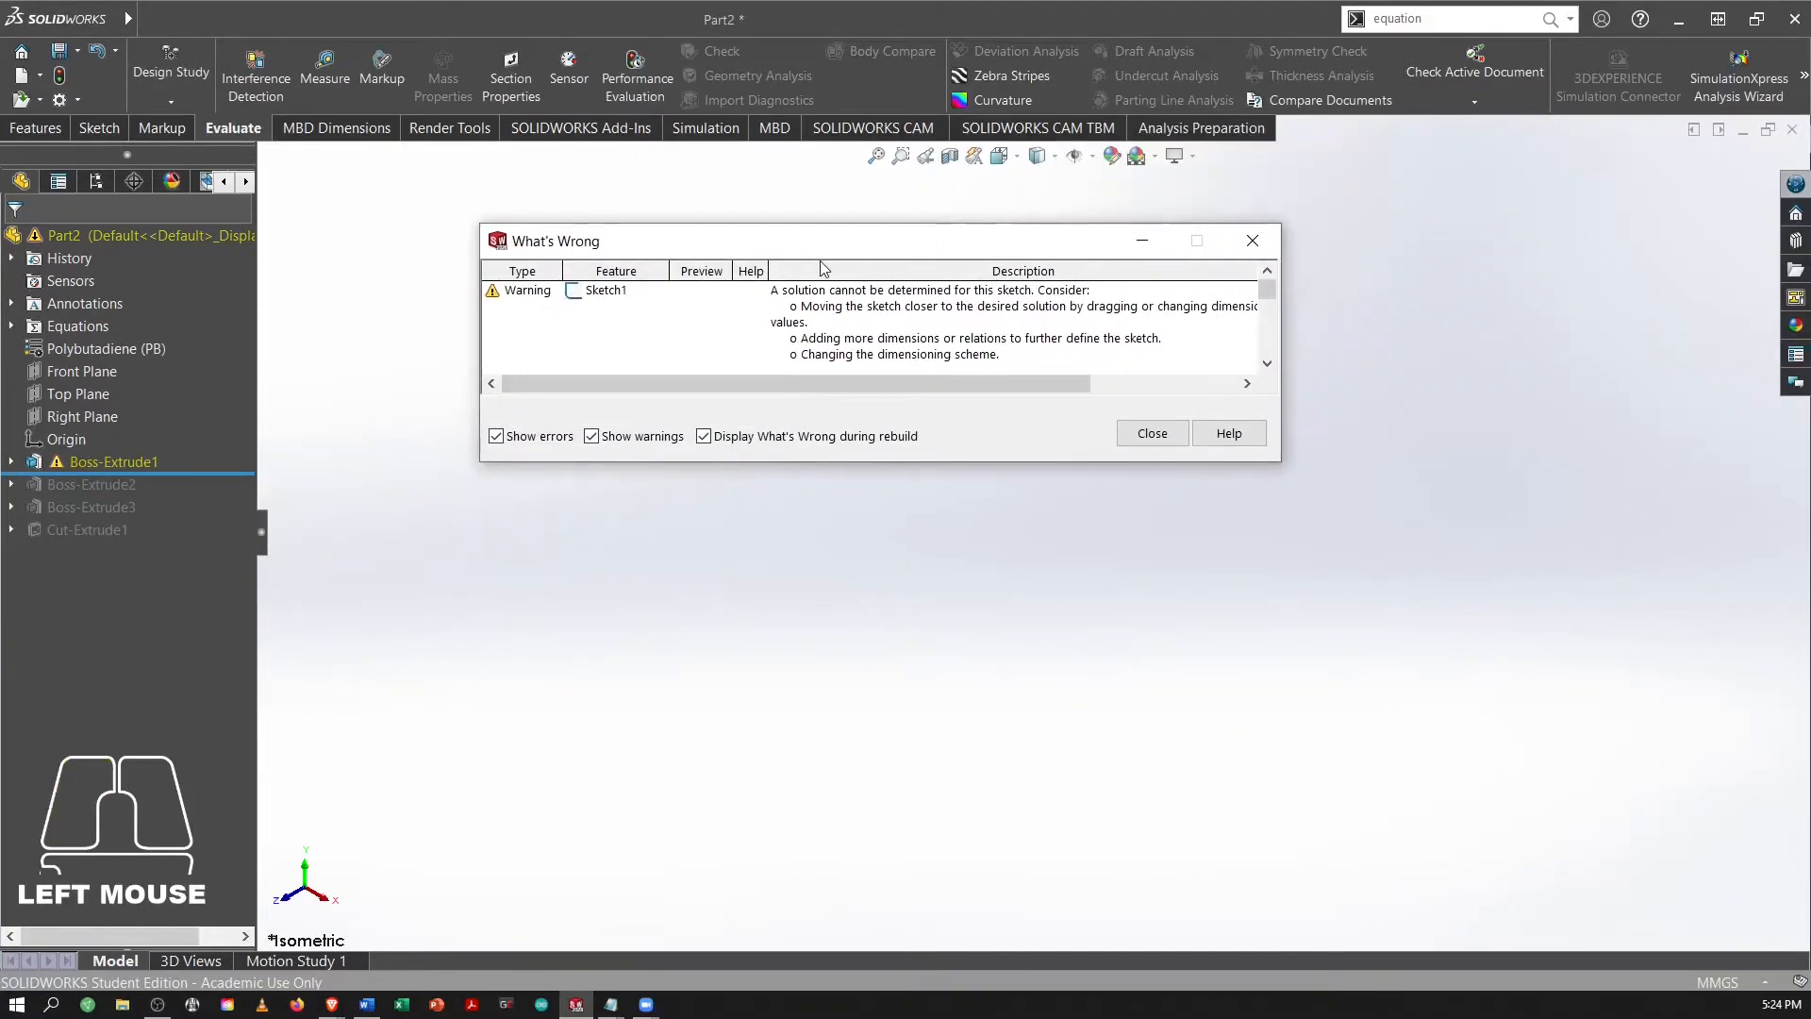
{"action": "left_click", "coordinate": [1152, 433]}
Reopen the equations manager and set the global variable B to 10.
{"action": "left_click", "coordinate": [1460, 19]}
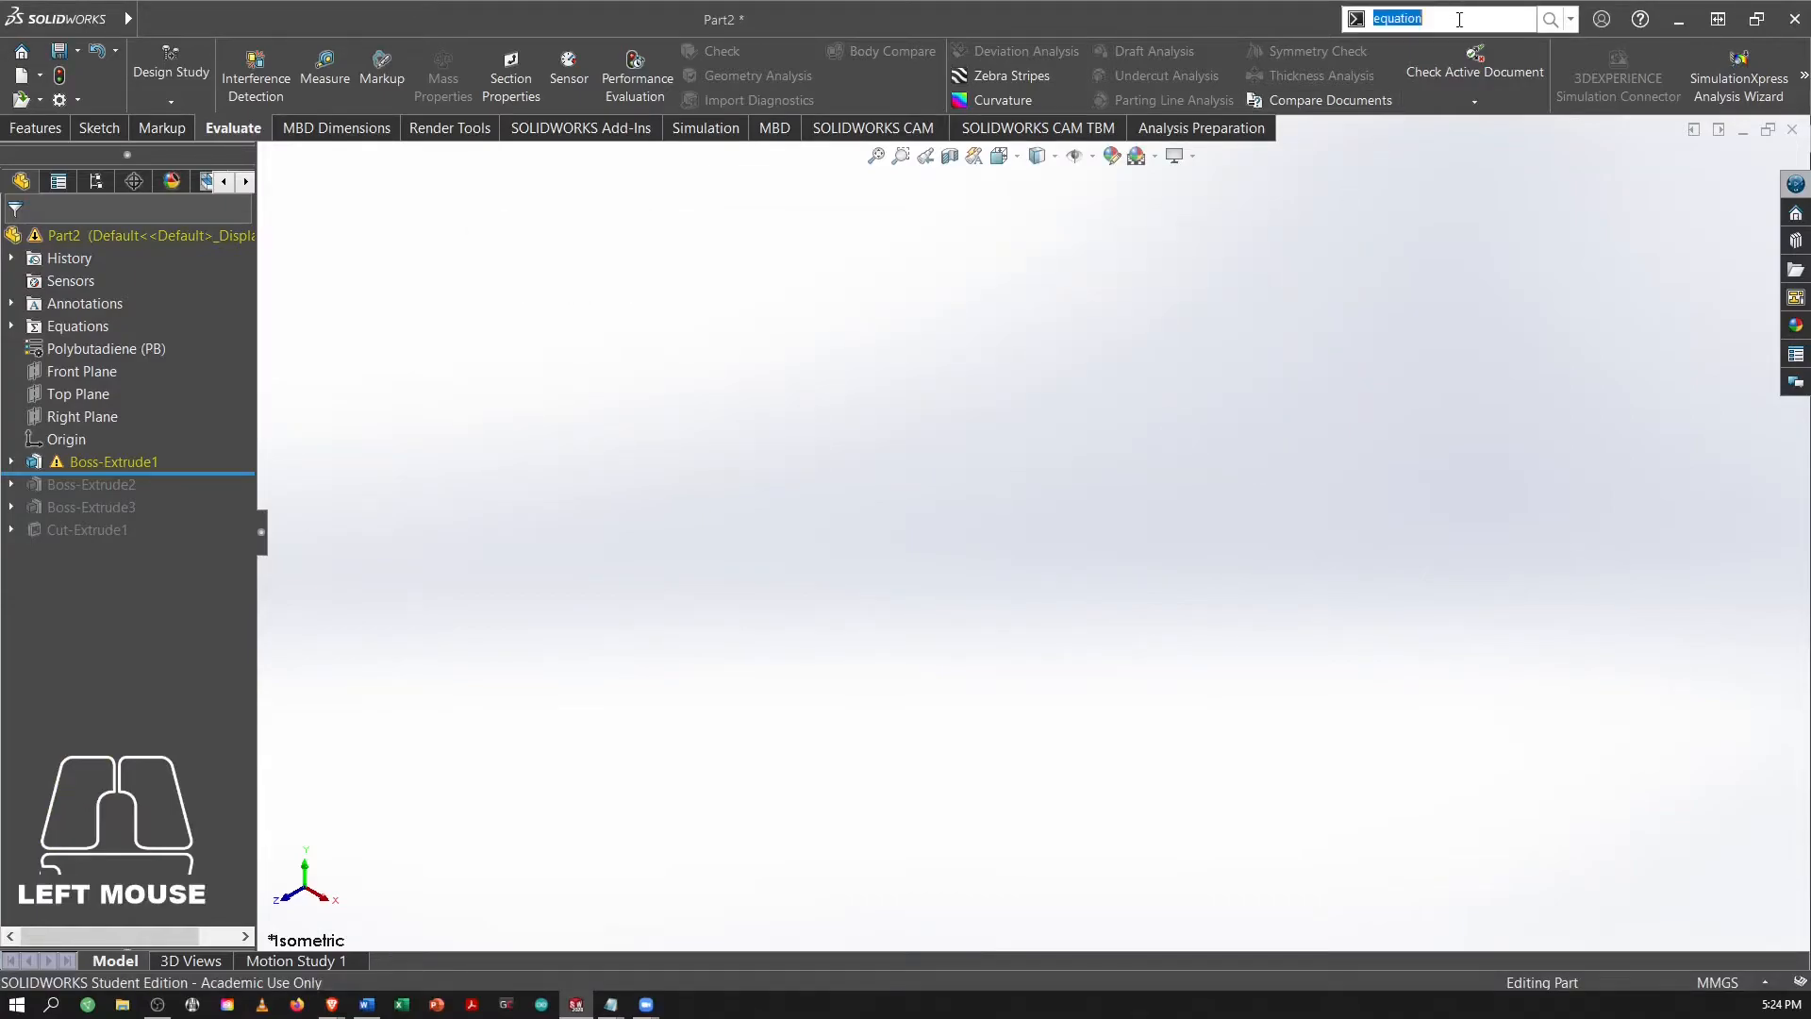
{"action": "key", "text": "Return"}
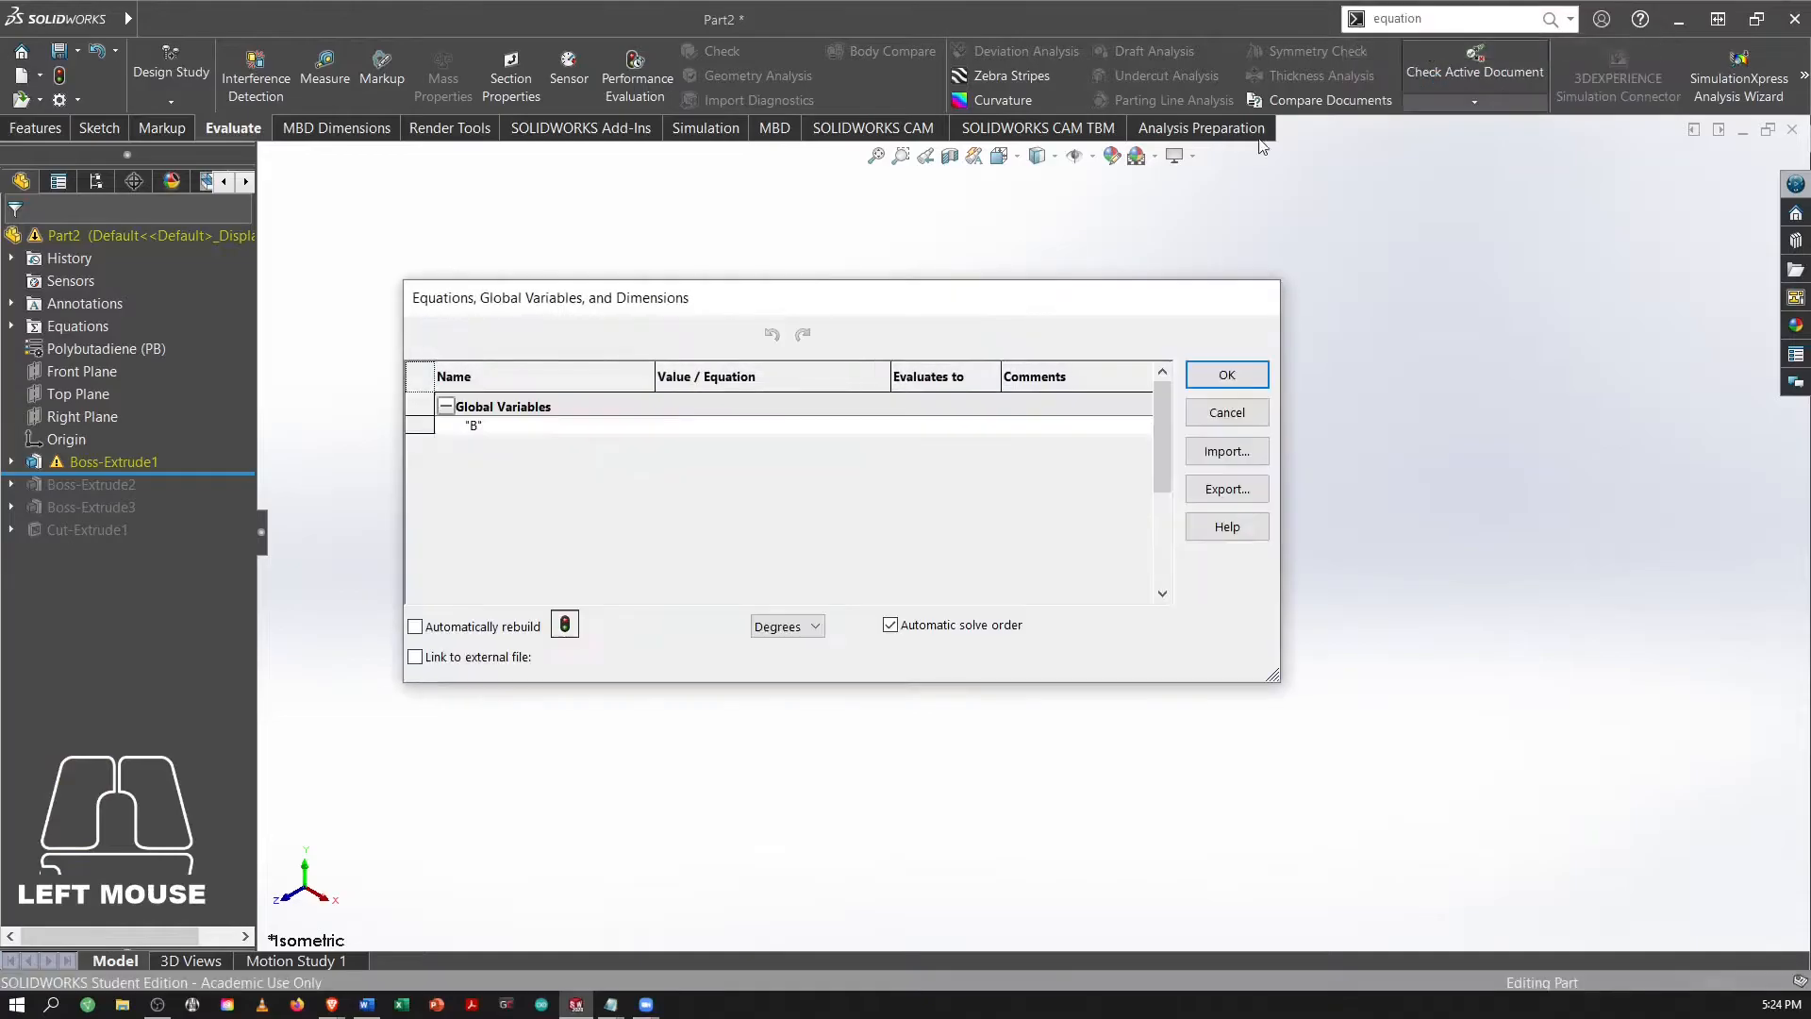
{"action": "left_click", "coordinate": [750, 426]}
{"action": "key", "text": "BackSpace"}
{"action": "key", "text": "BackSpace"}
{"action": "type", "text": "10"}
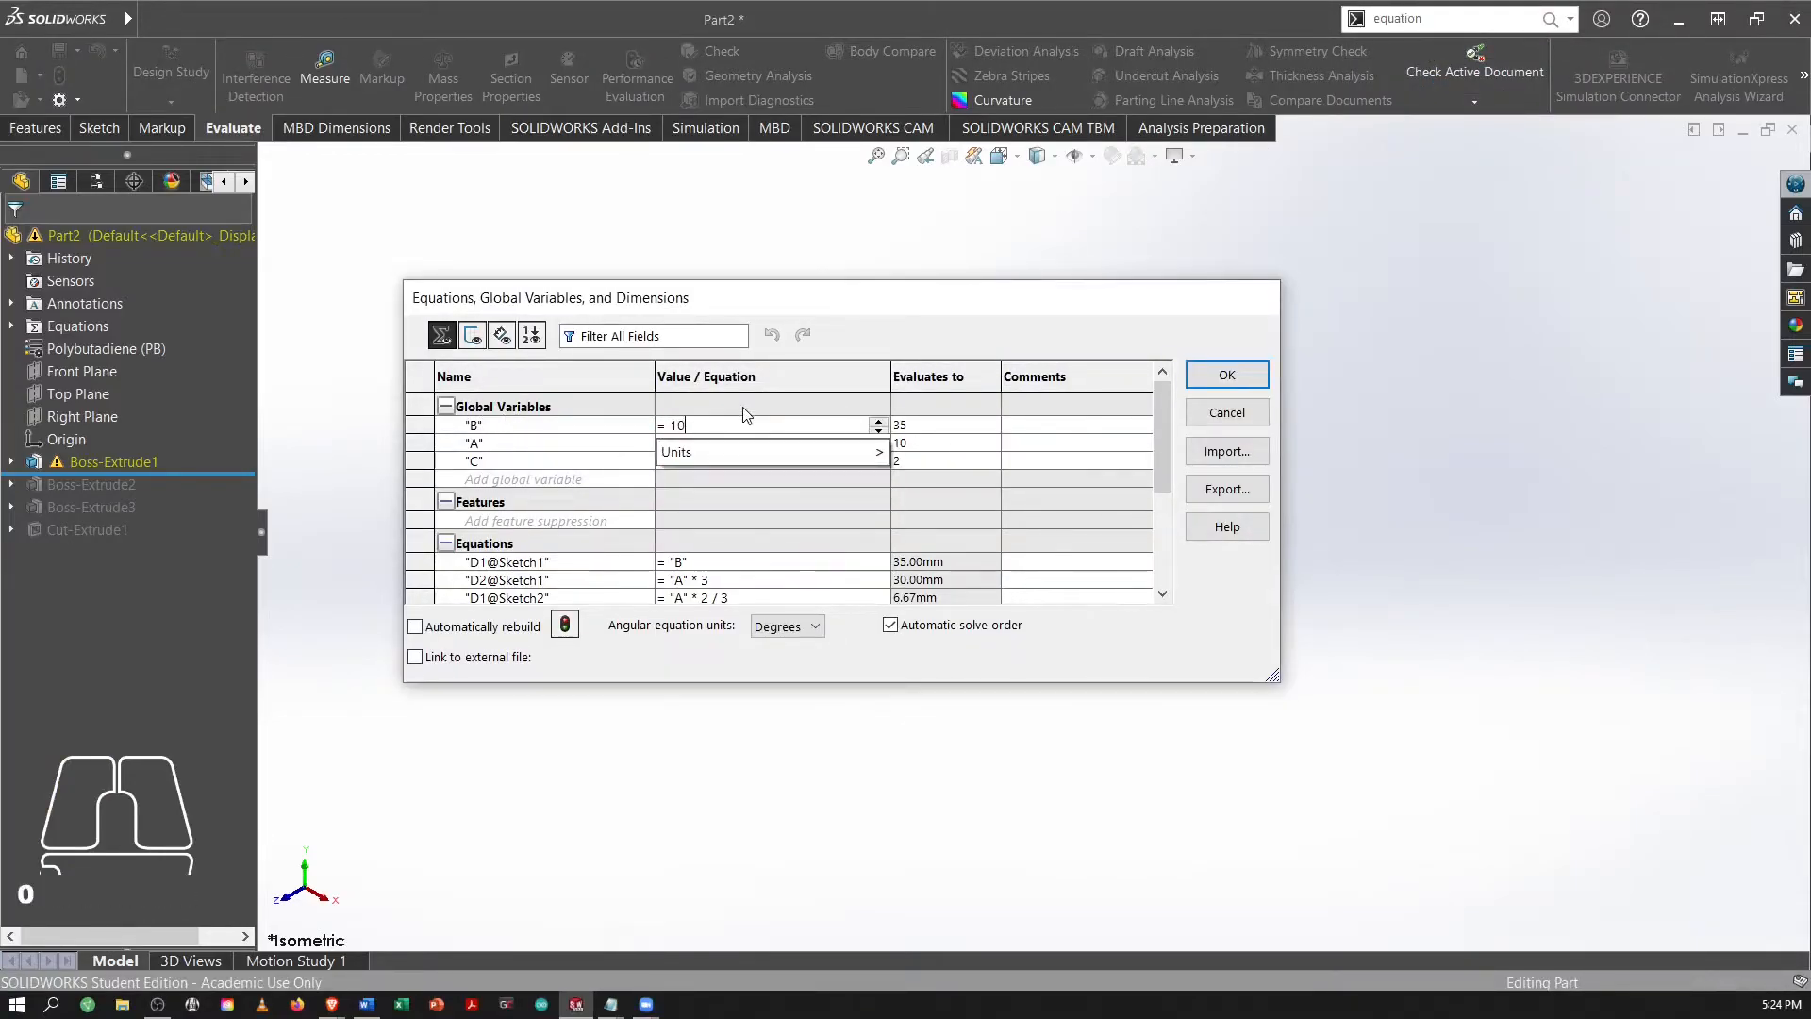
{"action": "key", "text": "Tab"}
Set the global variable A to 35.
{"action": "left_click", "coordinate": [742, 448]}
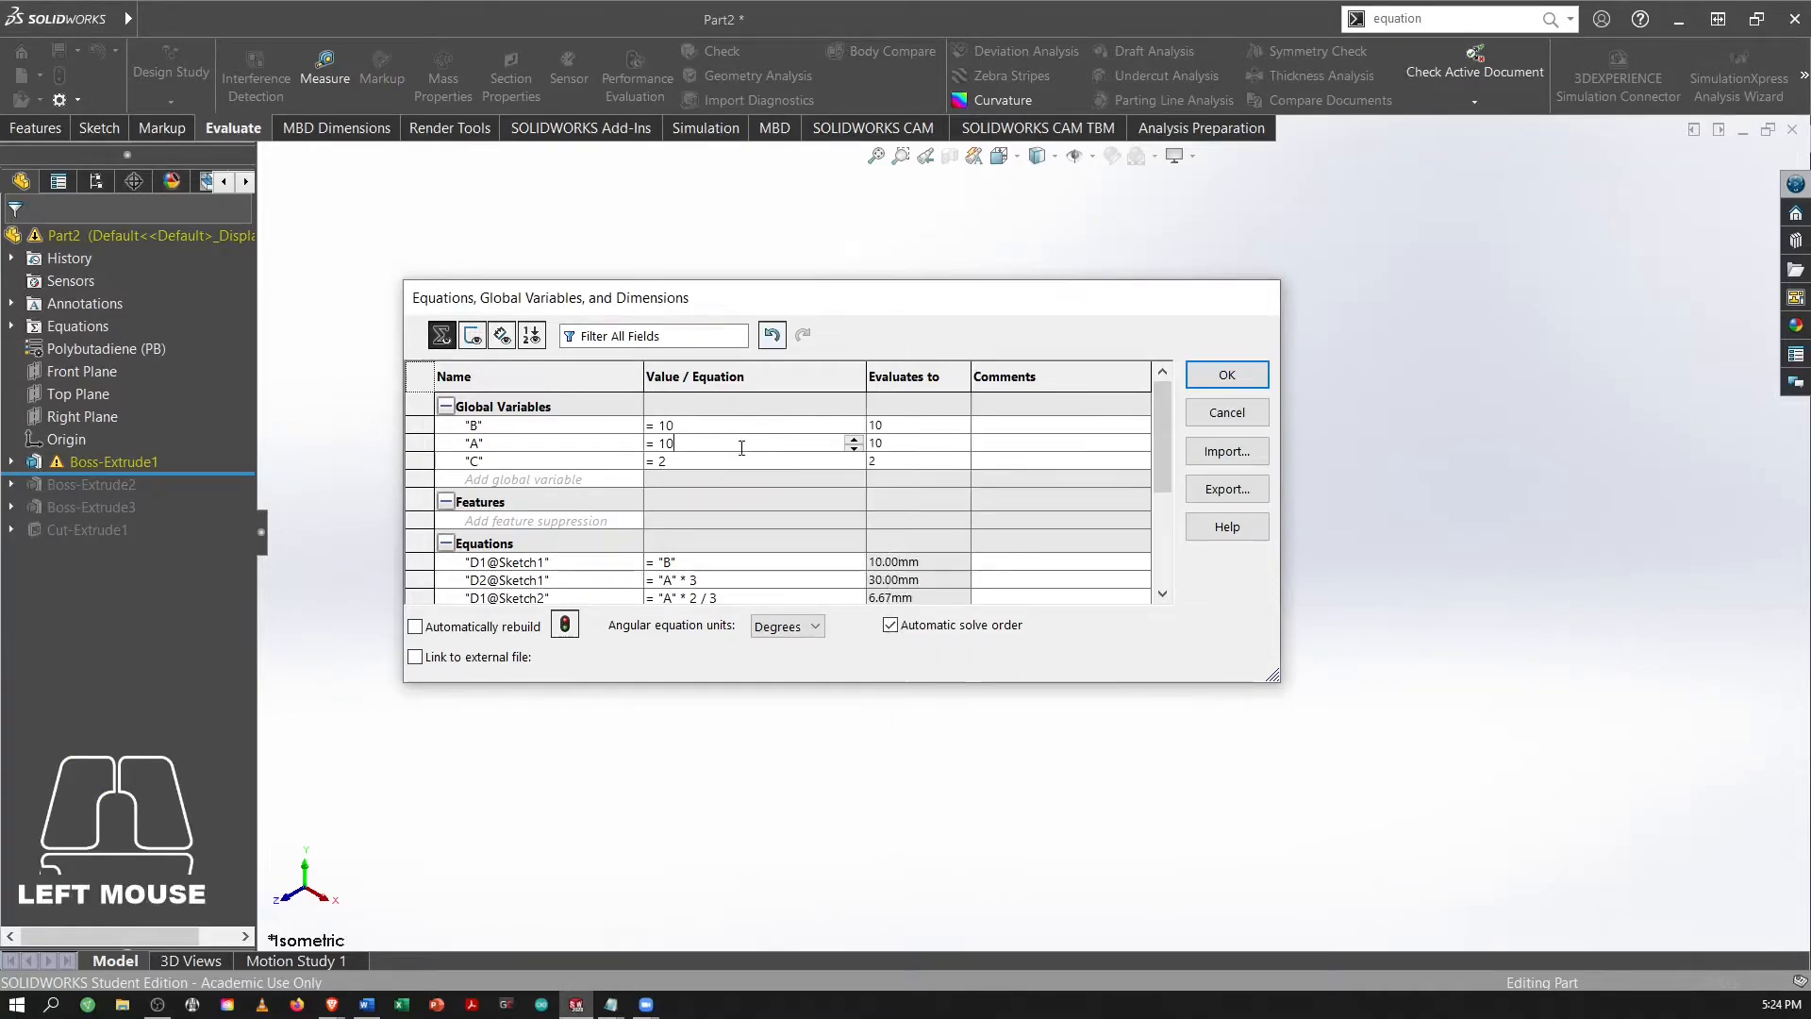
{"action": "key", "text": "BackSpace"}
{"action": "key", "text": "BackSpace"}
{"action": "type", "text": "35"}
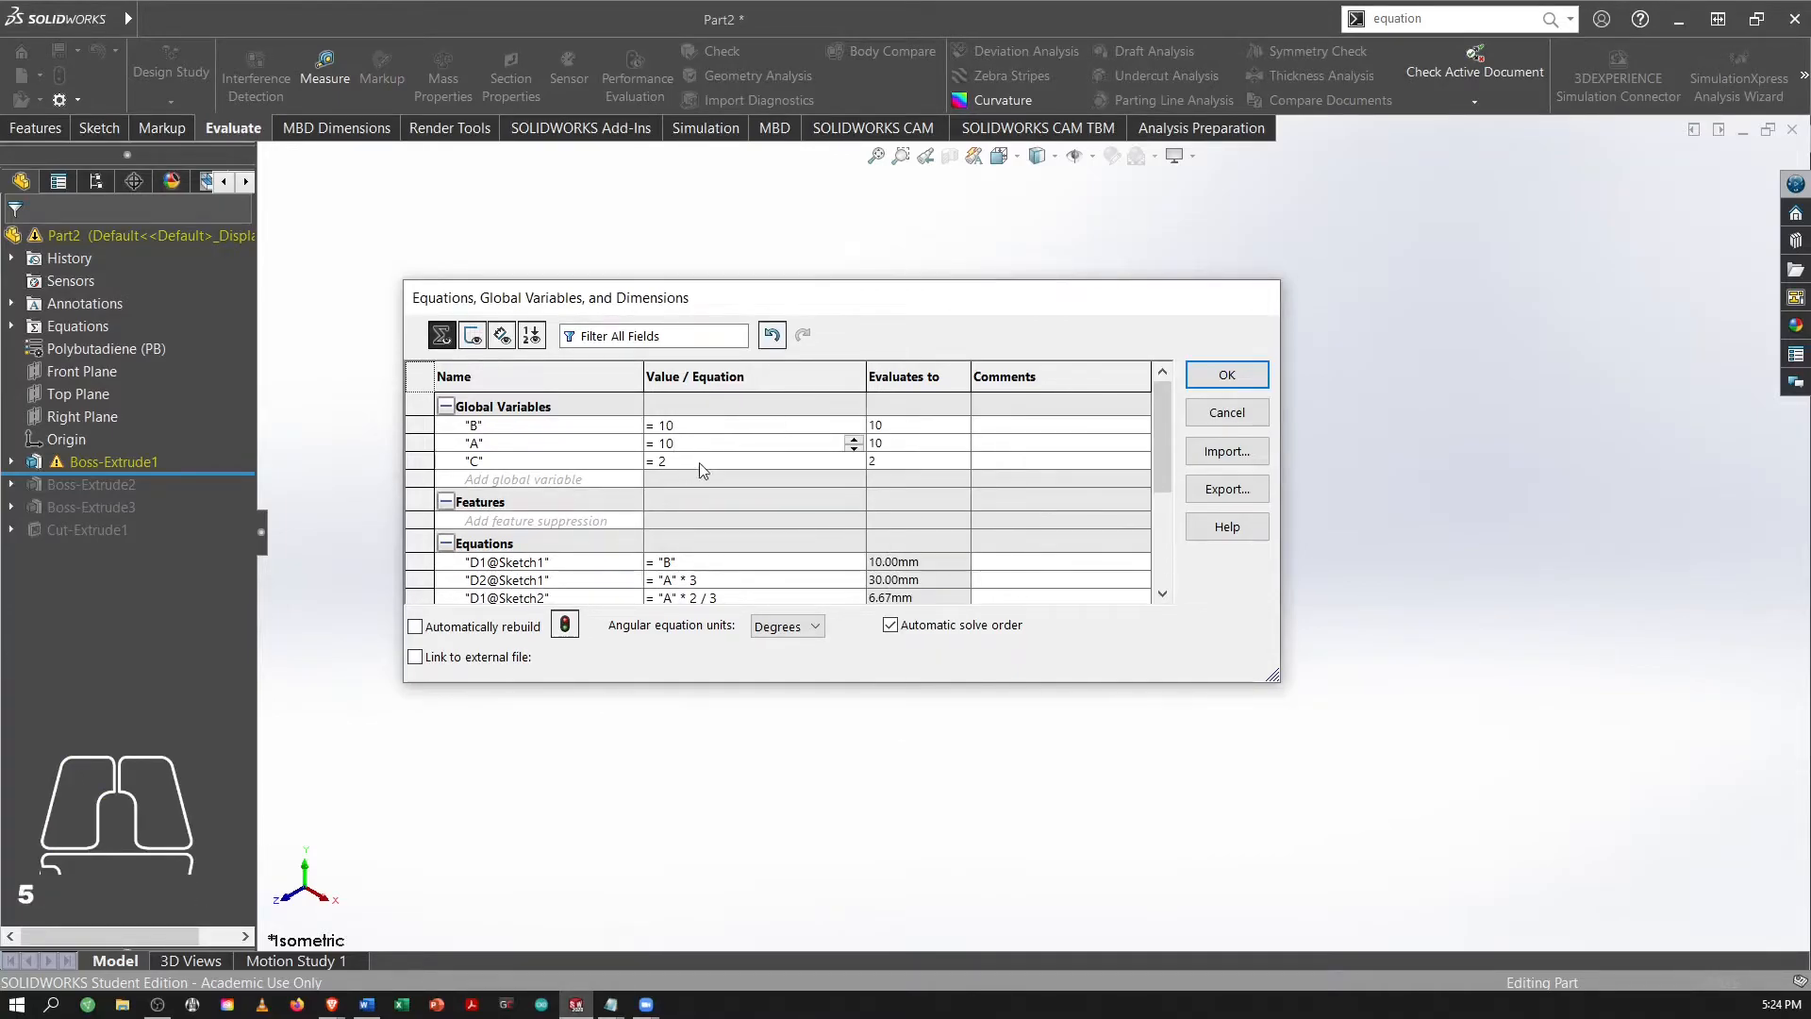
{"action": "left_click_drag", "start_coordinate": [679, 442], "coordinate": [666, 443]}
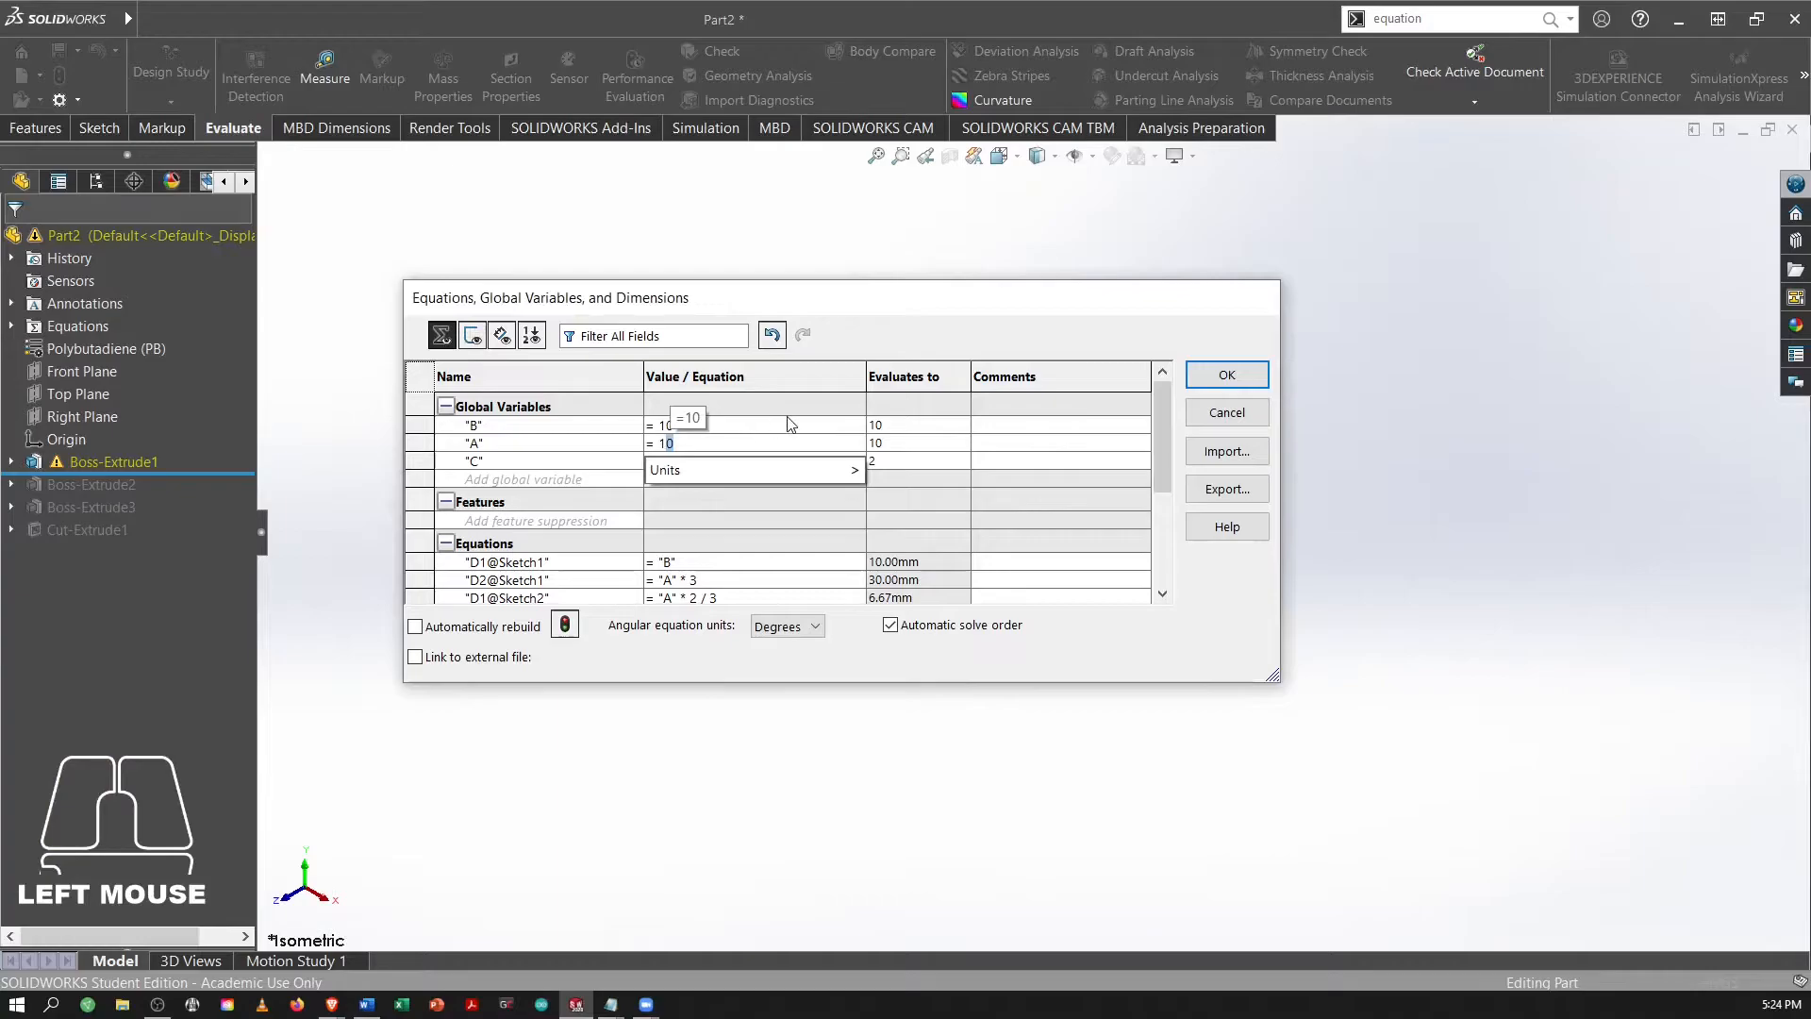
{"action": "key", "text": "BackSpace"}
{"action": "key", "text": "BackSpace"}
{"action": "type", "text": "35"}
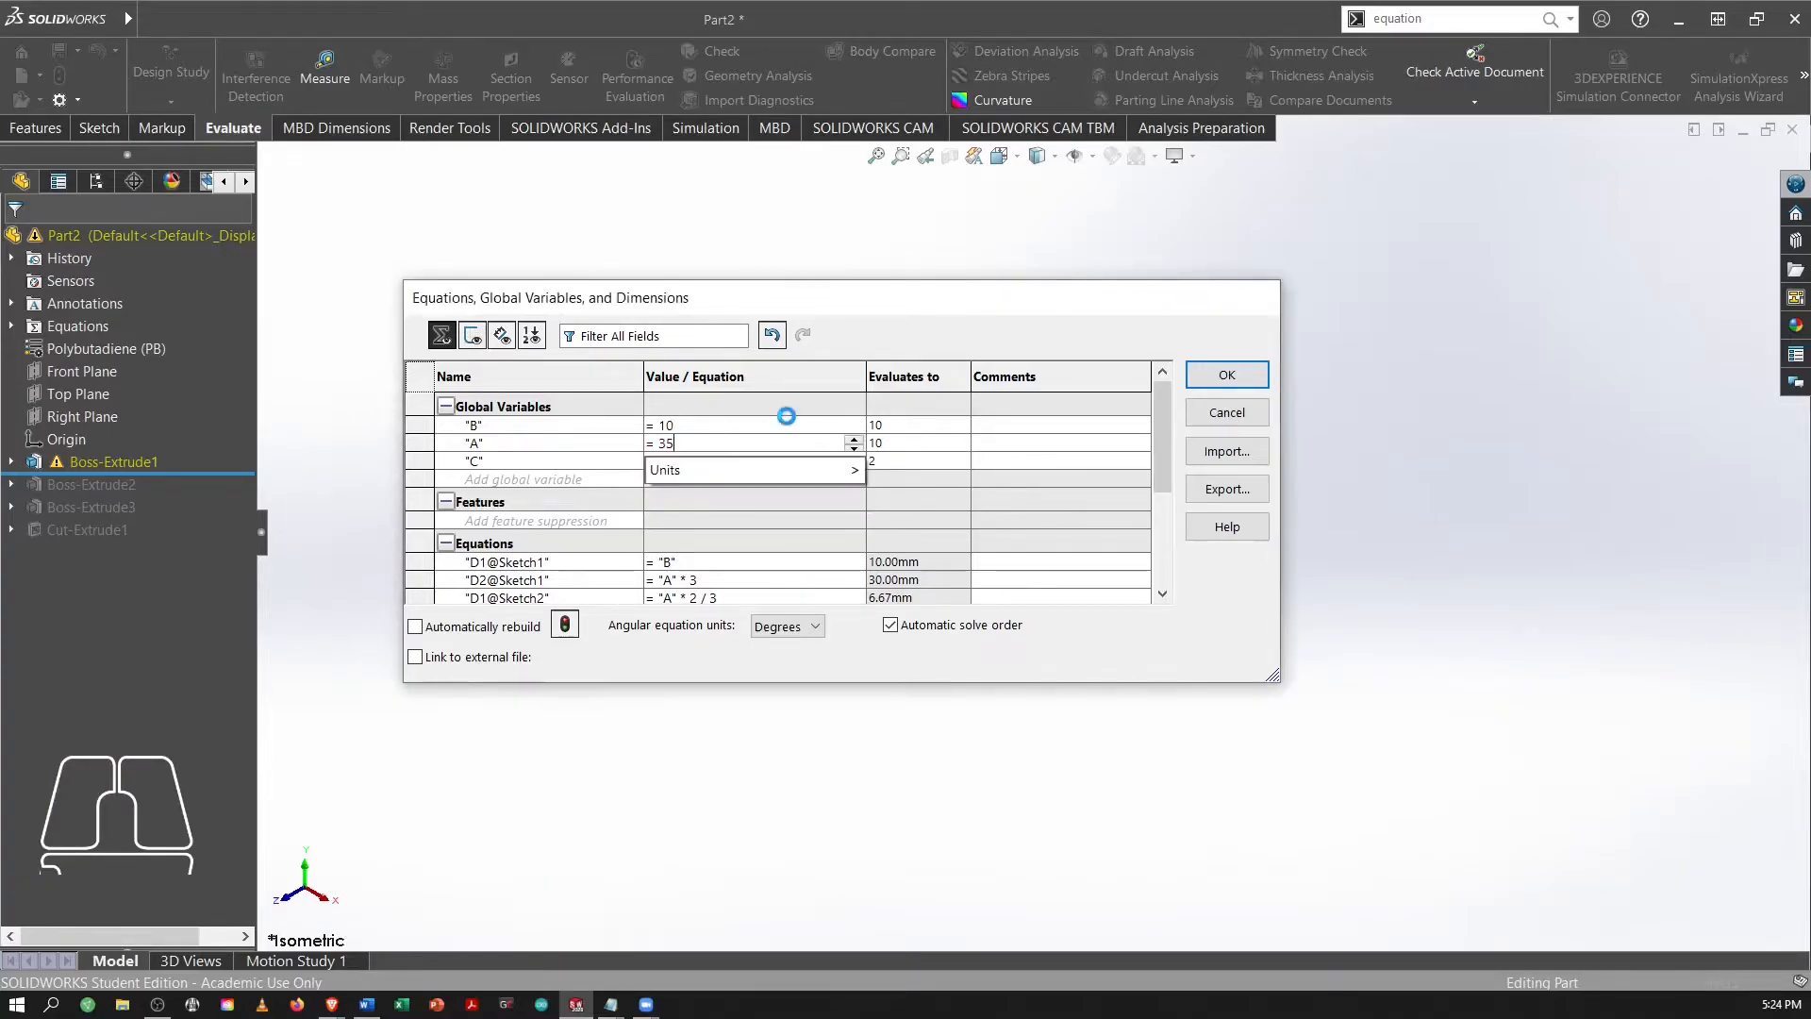
{"action": "key", "text": "Tab"}
Apply the corrected equations and roll the part forward past Cut-Extrude1, showing it in isometric view.
{"action": "left_click", "coordinate": [1213, 377]}
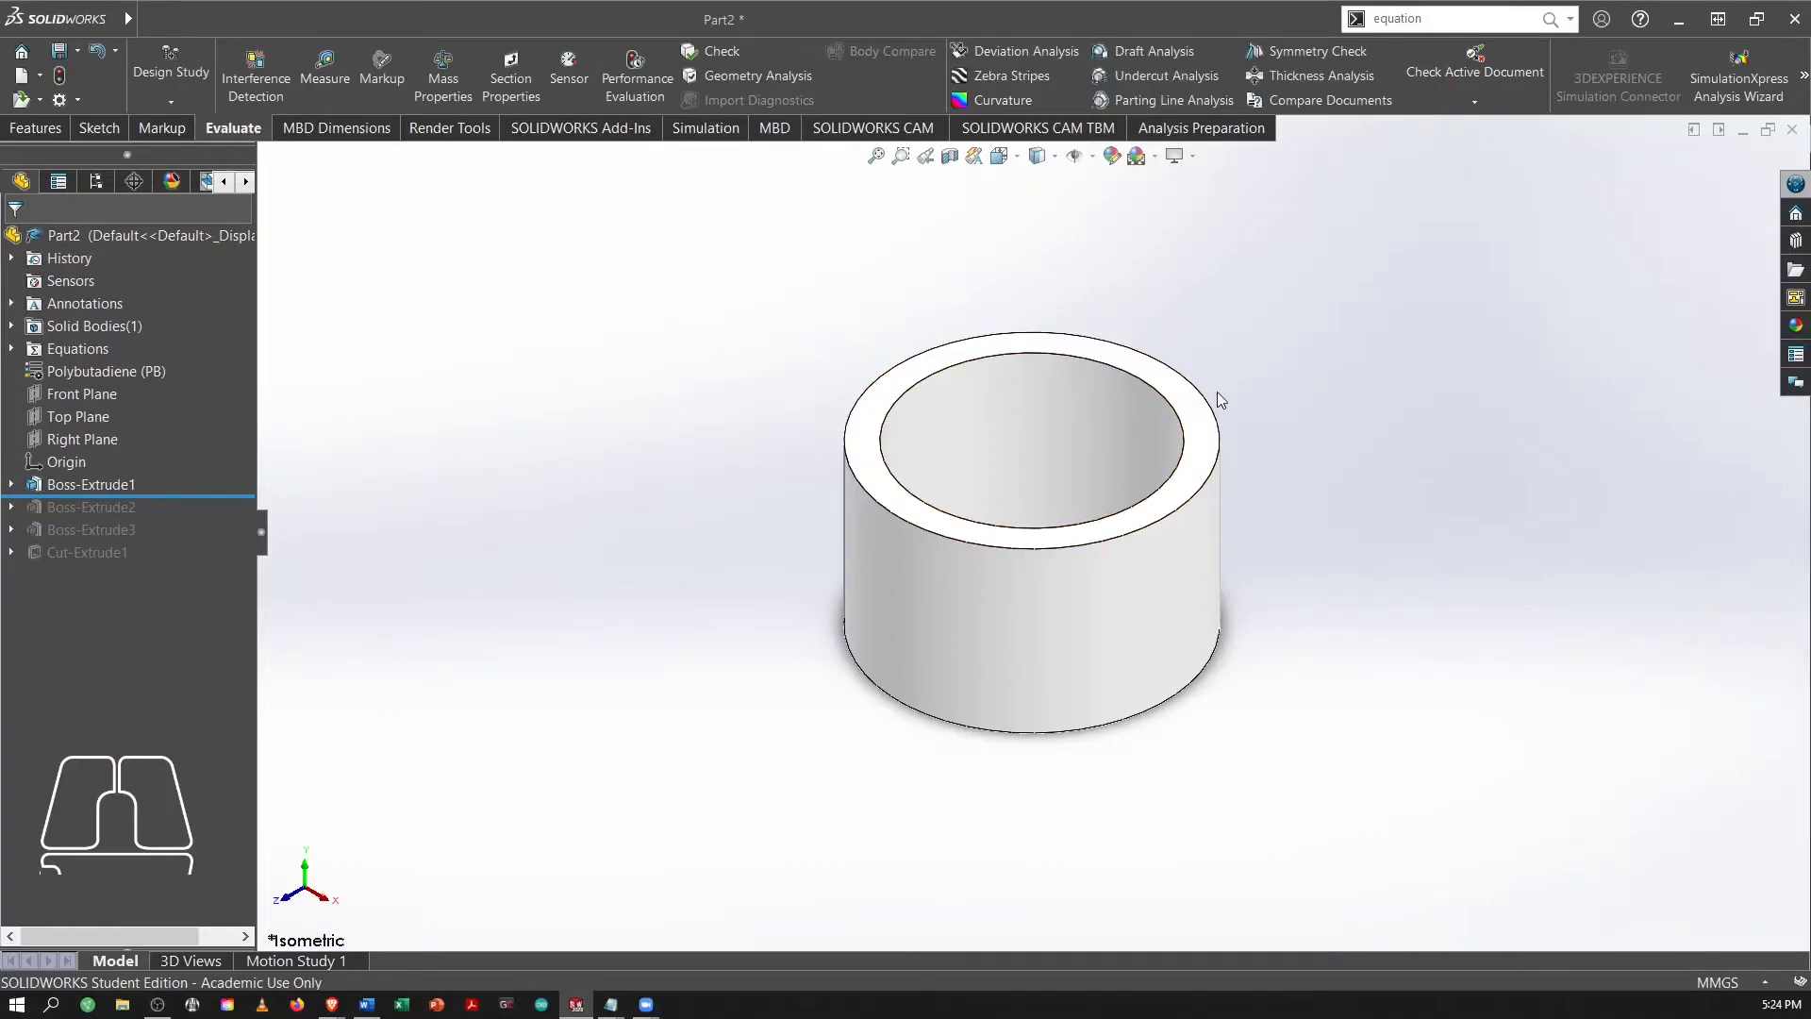
{"action": "left_click_drag", "start_coordinate": [181, 493], "coordinate": [141, 565]}
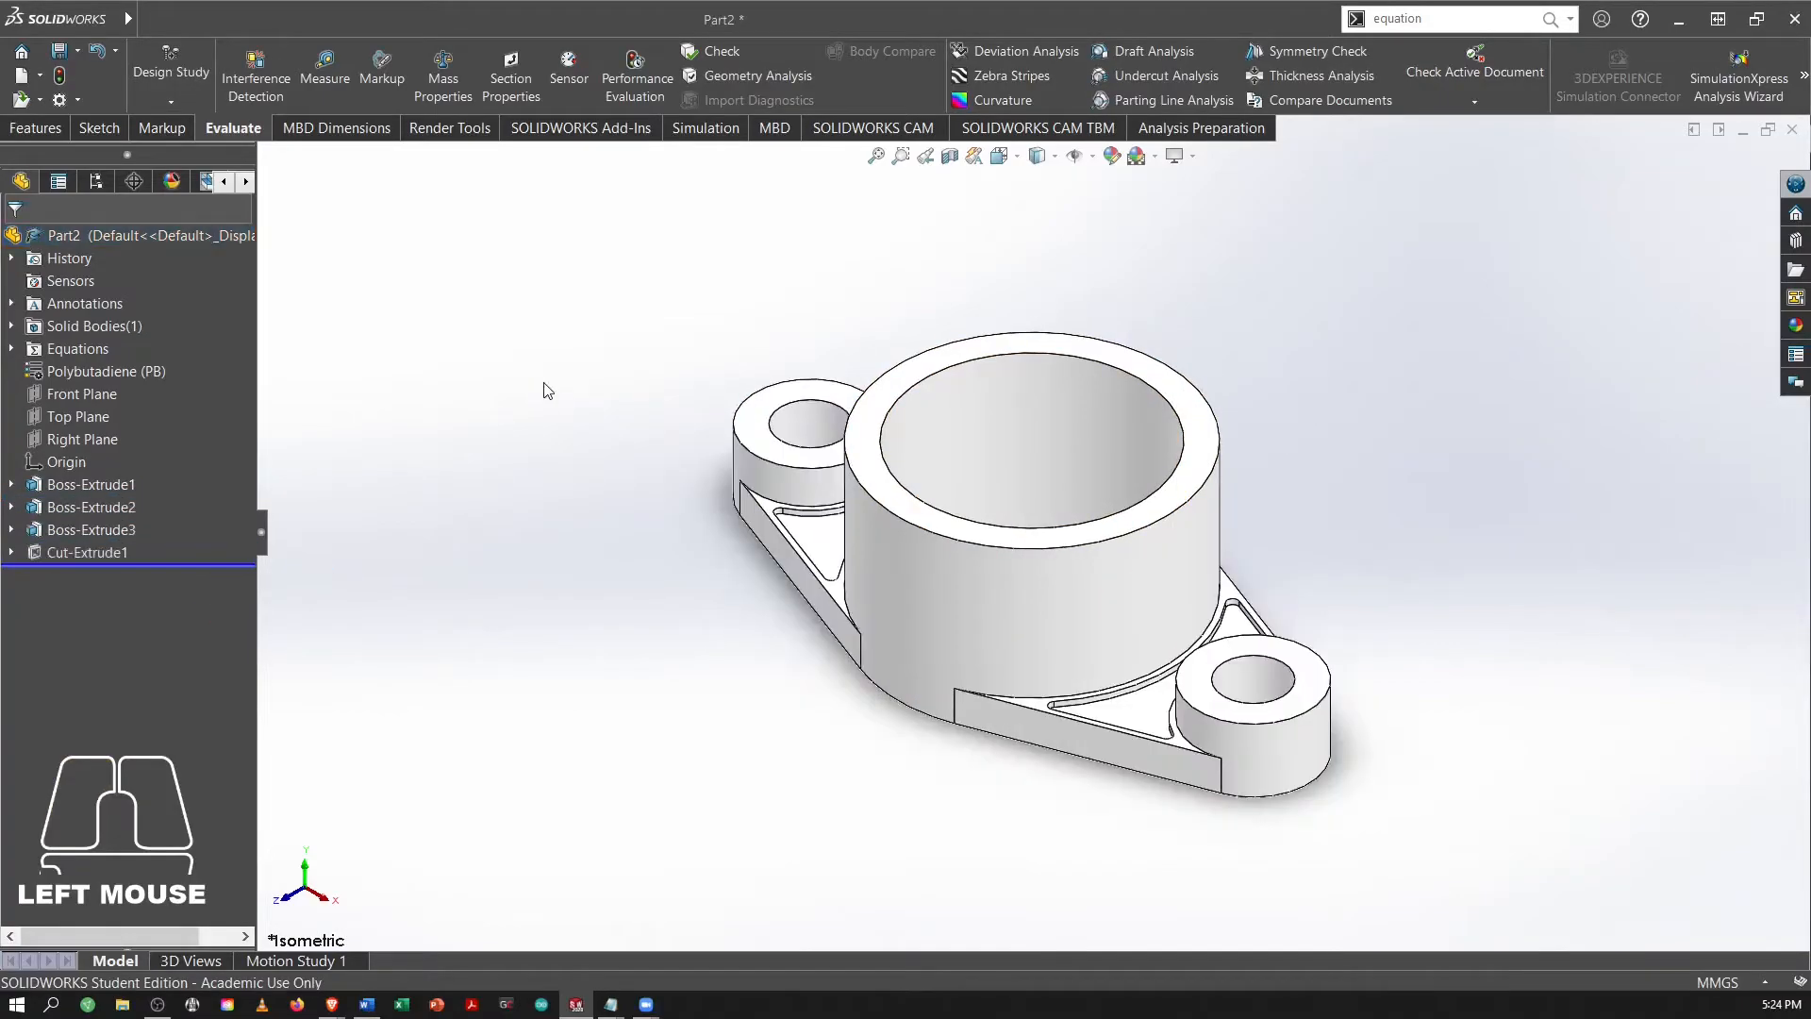
{"action": "key", "text": "ctrl+7"}
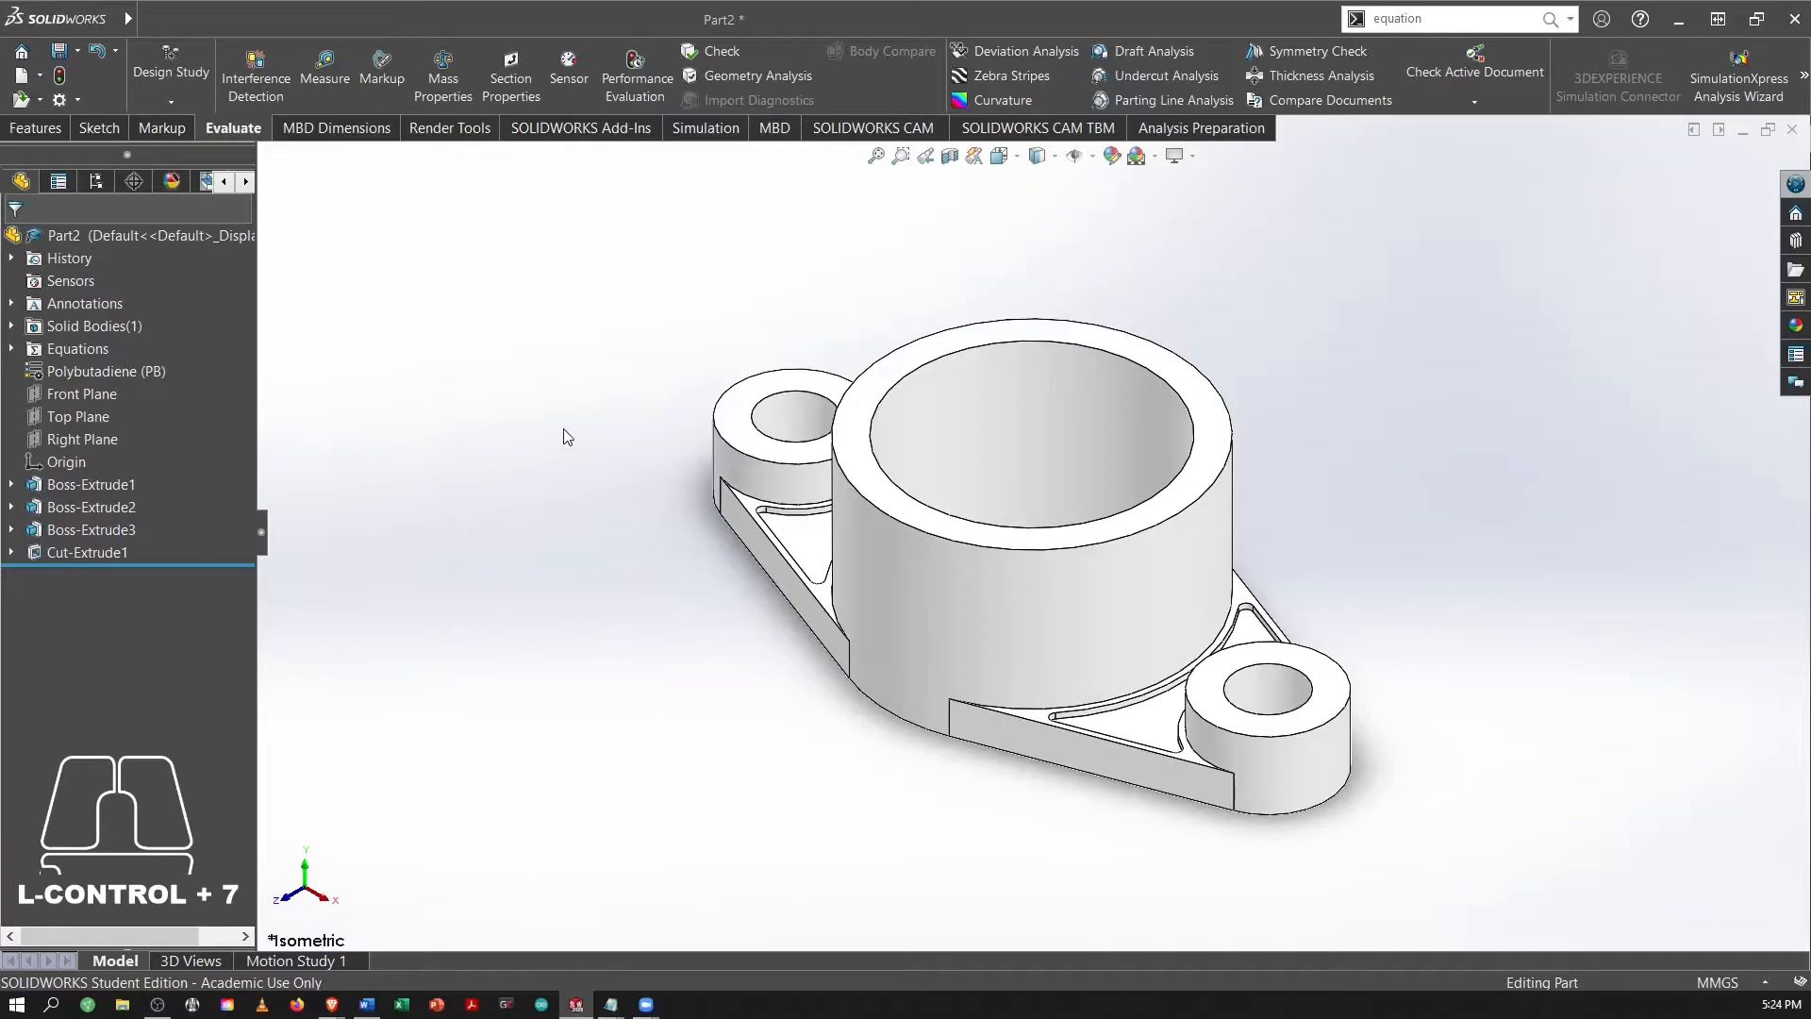
Consult the Part C values in the practice PDF and set the global variable A to 32 in the SOLIDWORKS equations.
{"action": "left_click", "coordinate": [1451, 29]}
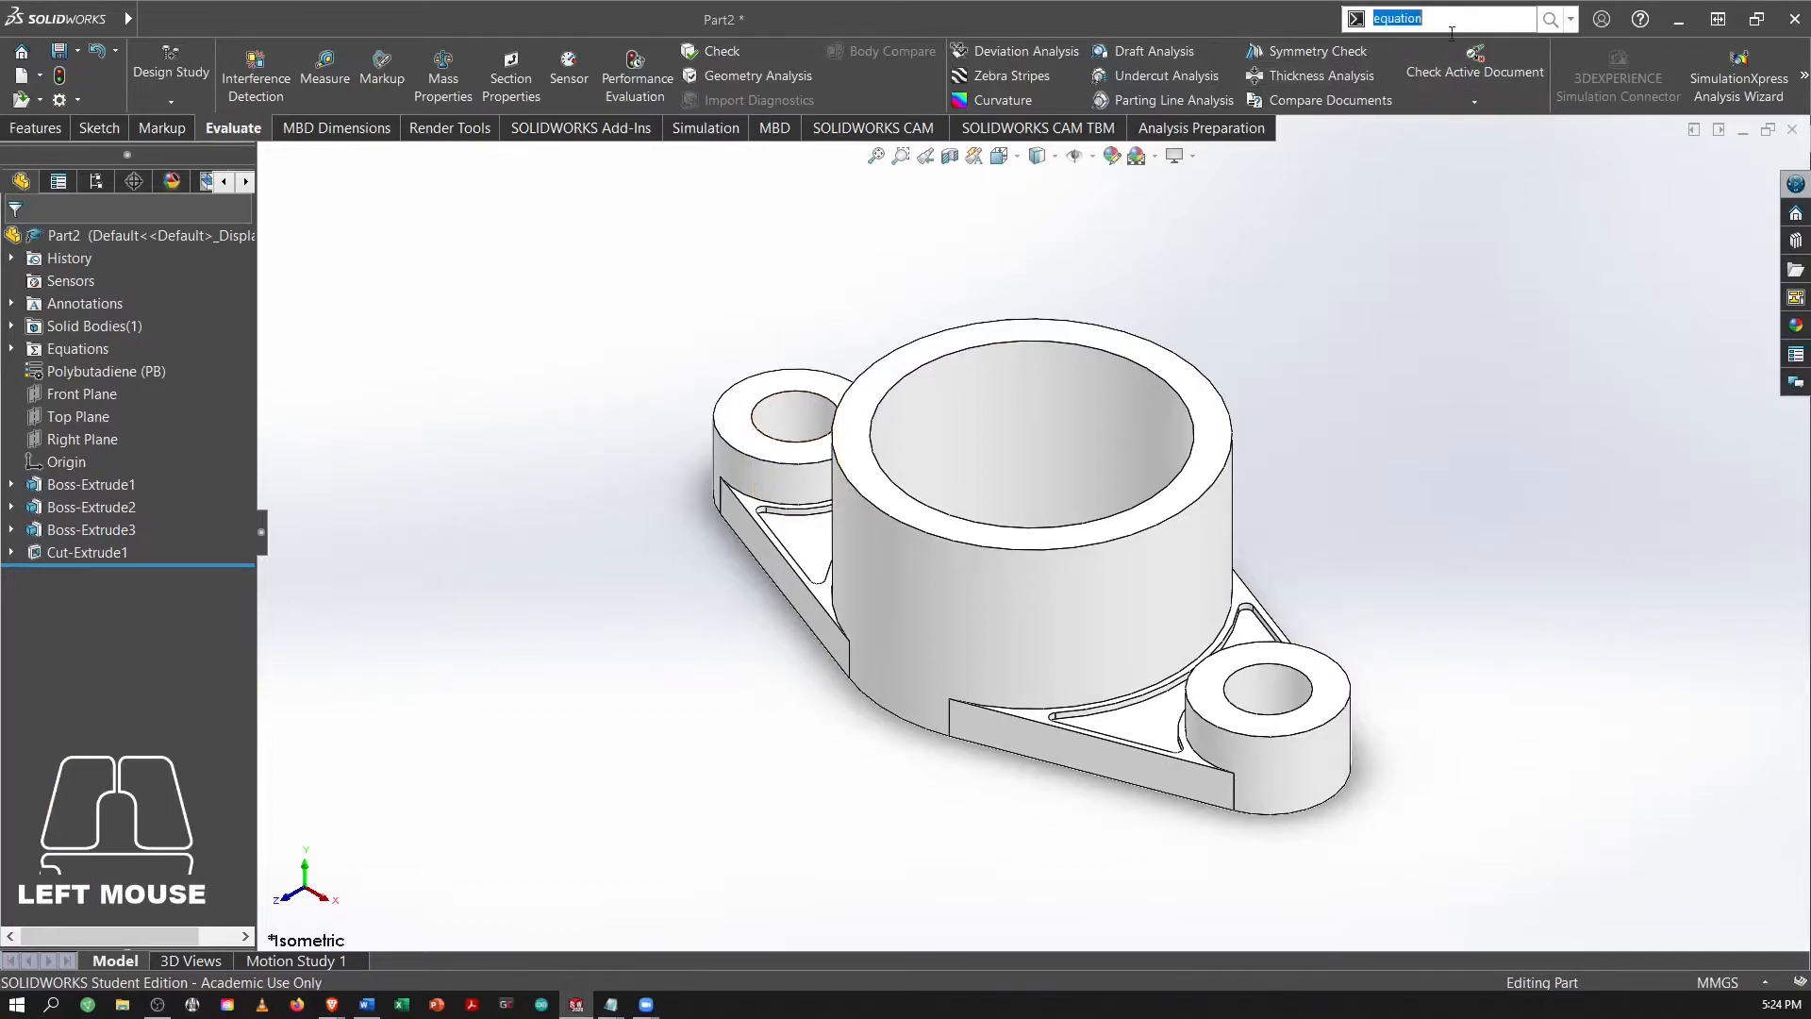
{"action": "key", "text": "alt+Tab"}
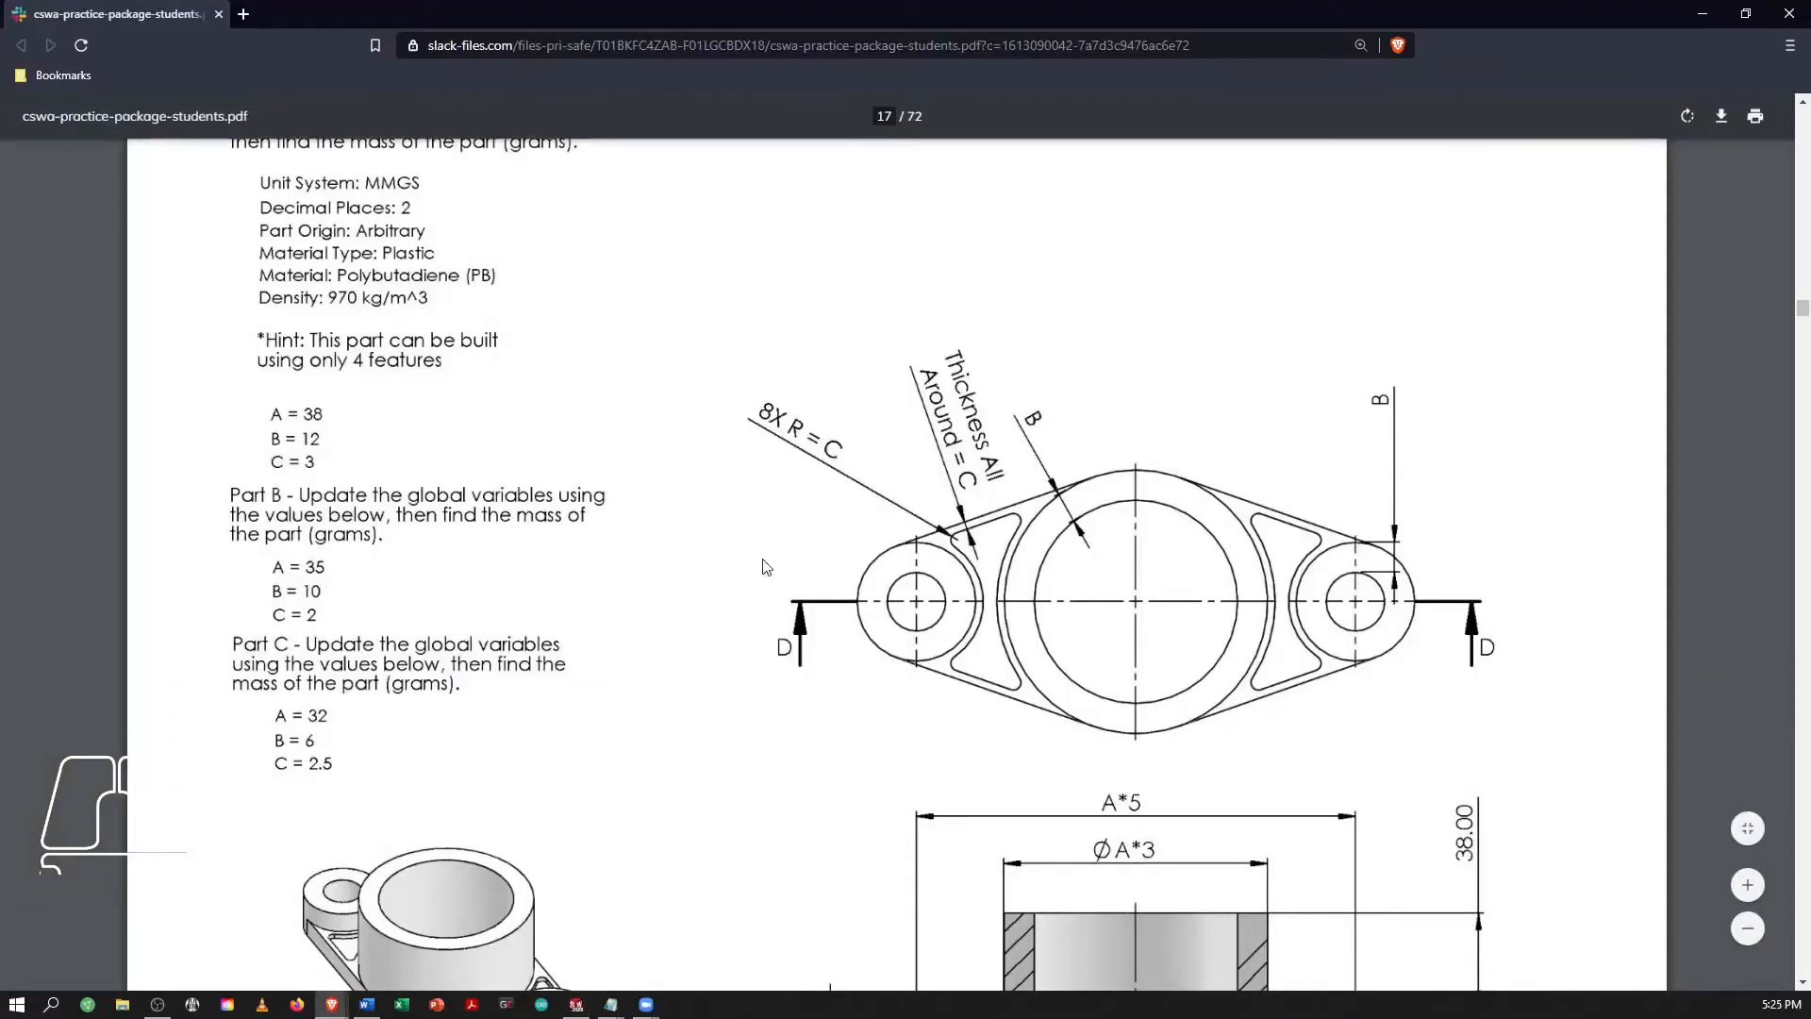
{"action": "scroll", "coordinate": [711, 530], "scroll_direction": "down", "scroll_amount": 2}
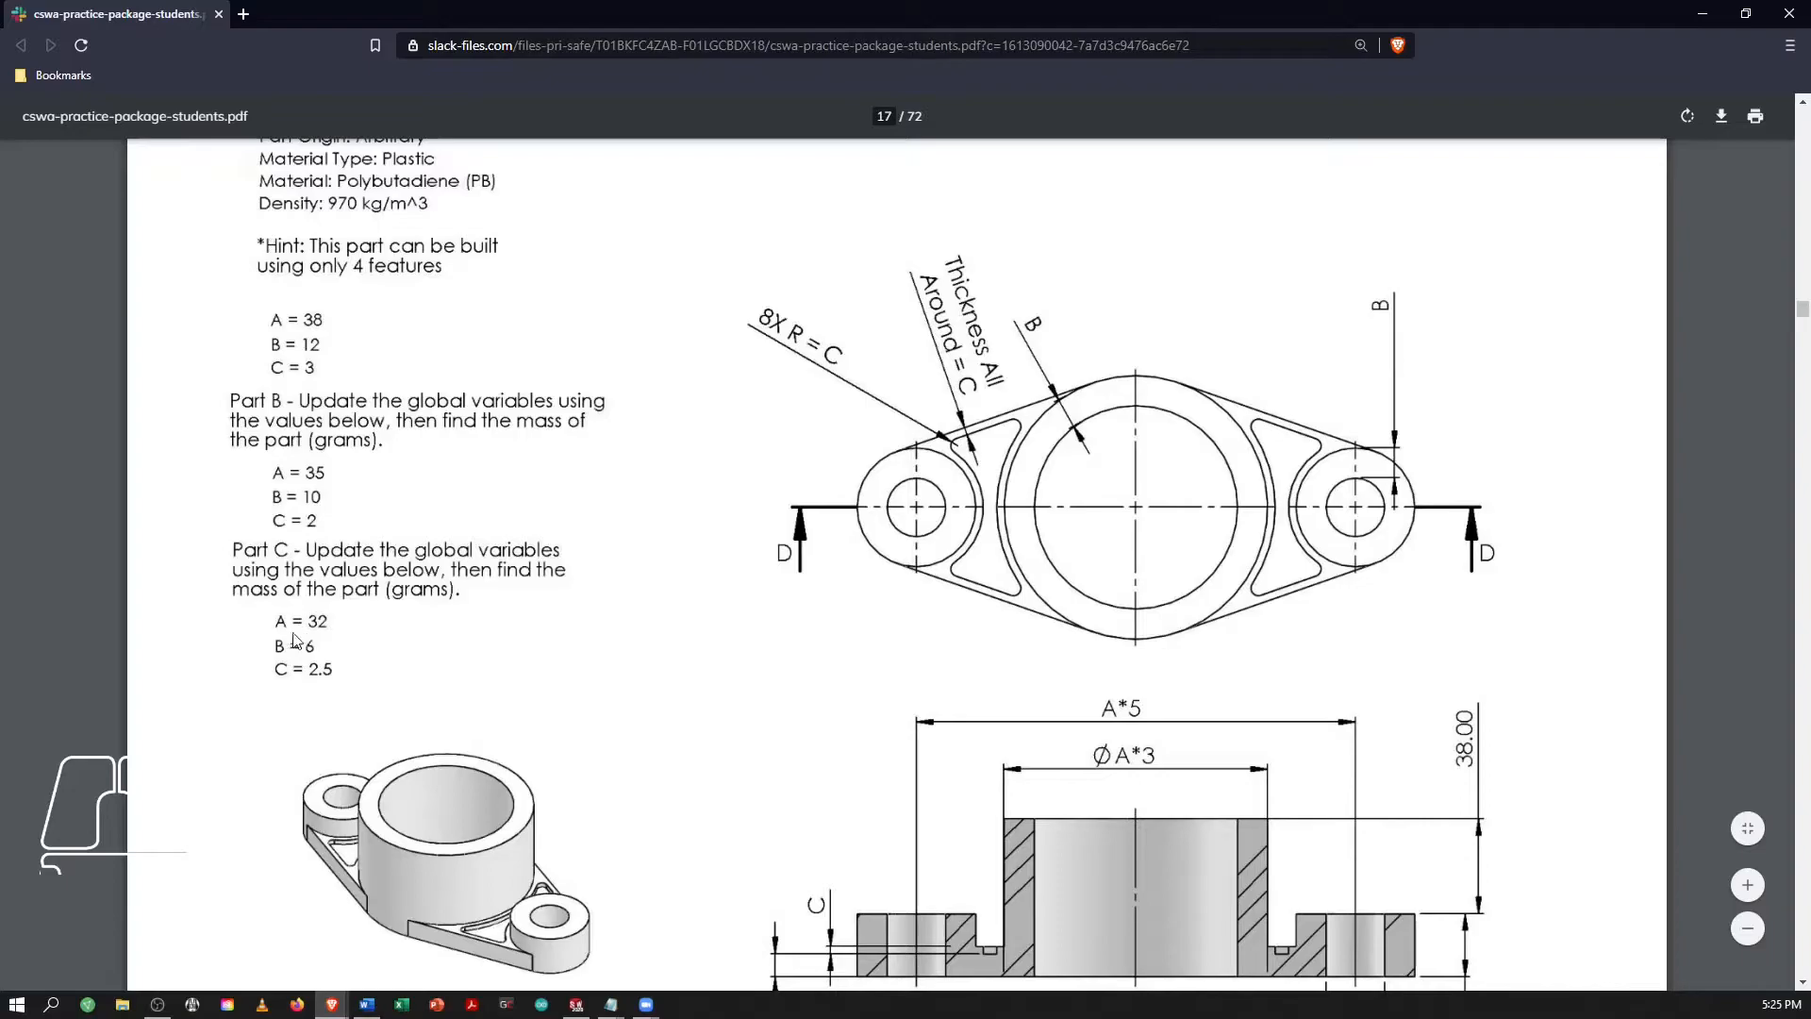
{"action": "key", "text": "alt+Tab"}
{"action": "left_click", "coordinate": [1417, 20]}
{"action": "key", "text": "Return"}
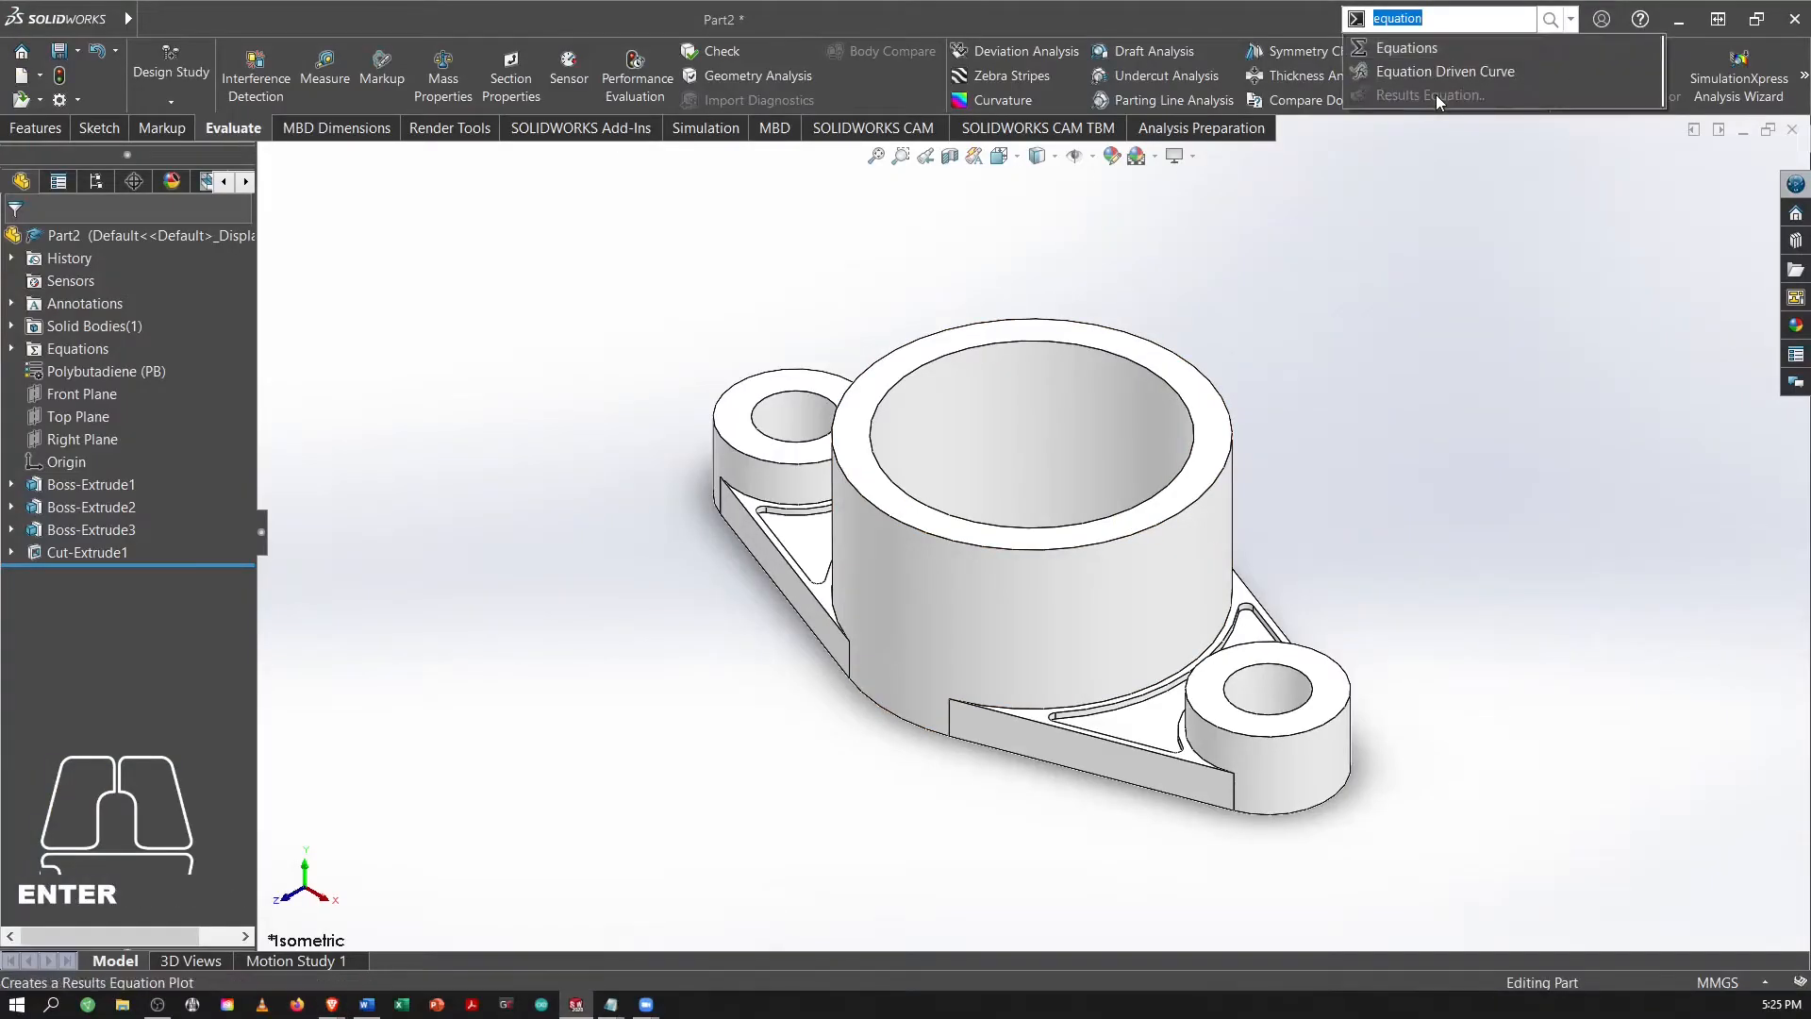
{"action": "left_click", "coordinate": [1424, 52]}
{"action": "key", "text": "alt+Tab"}
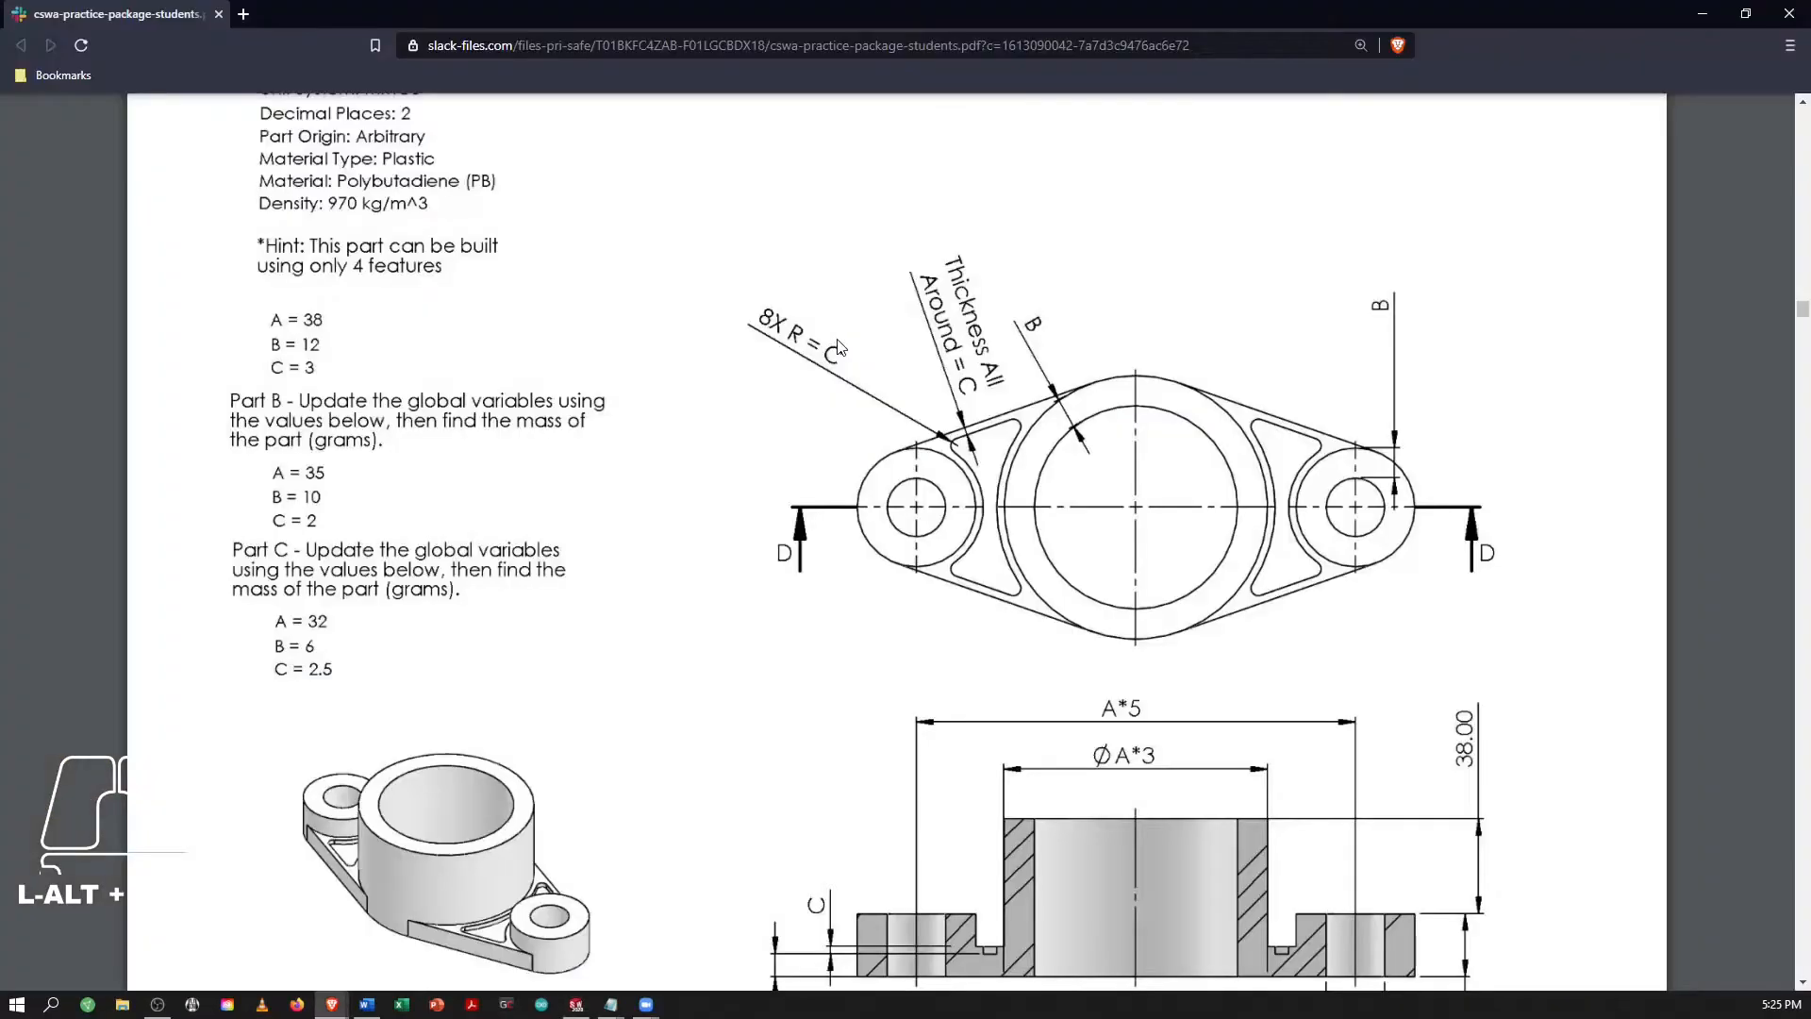
{"action": "key", "text": "alt+Tab"}
{"action": "left_click", "coordinate": [708, 438]}
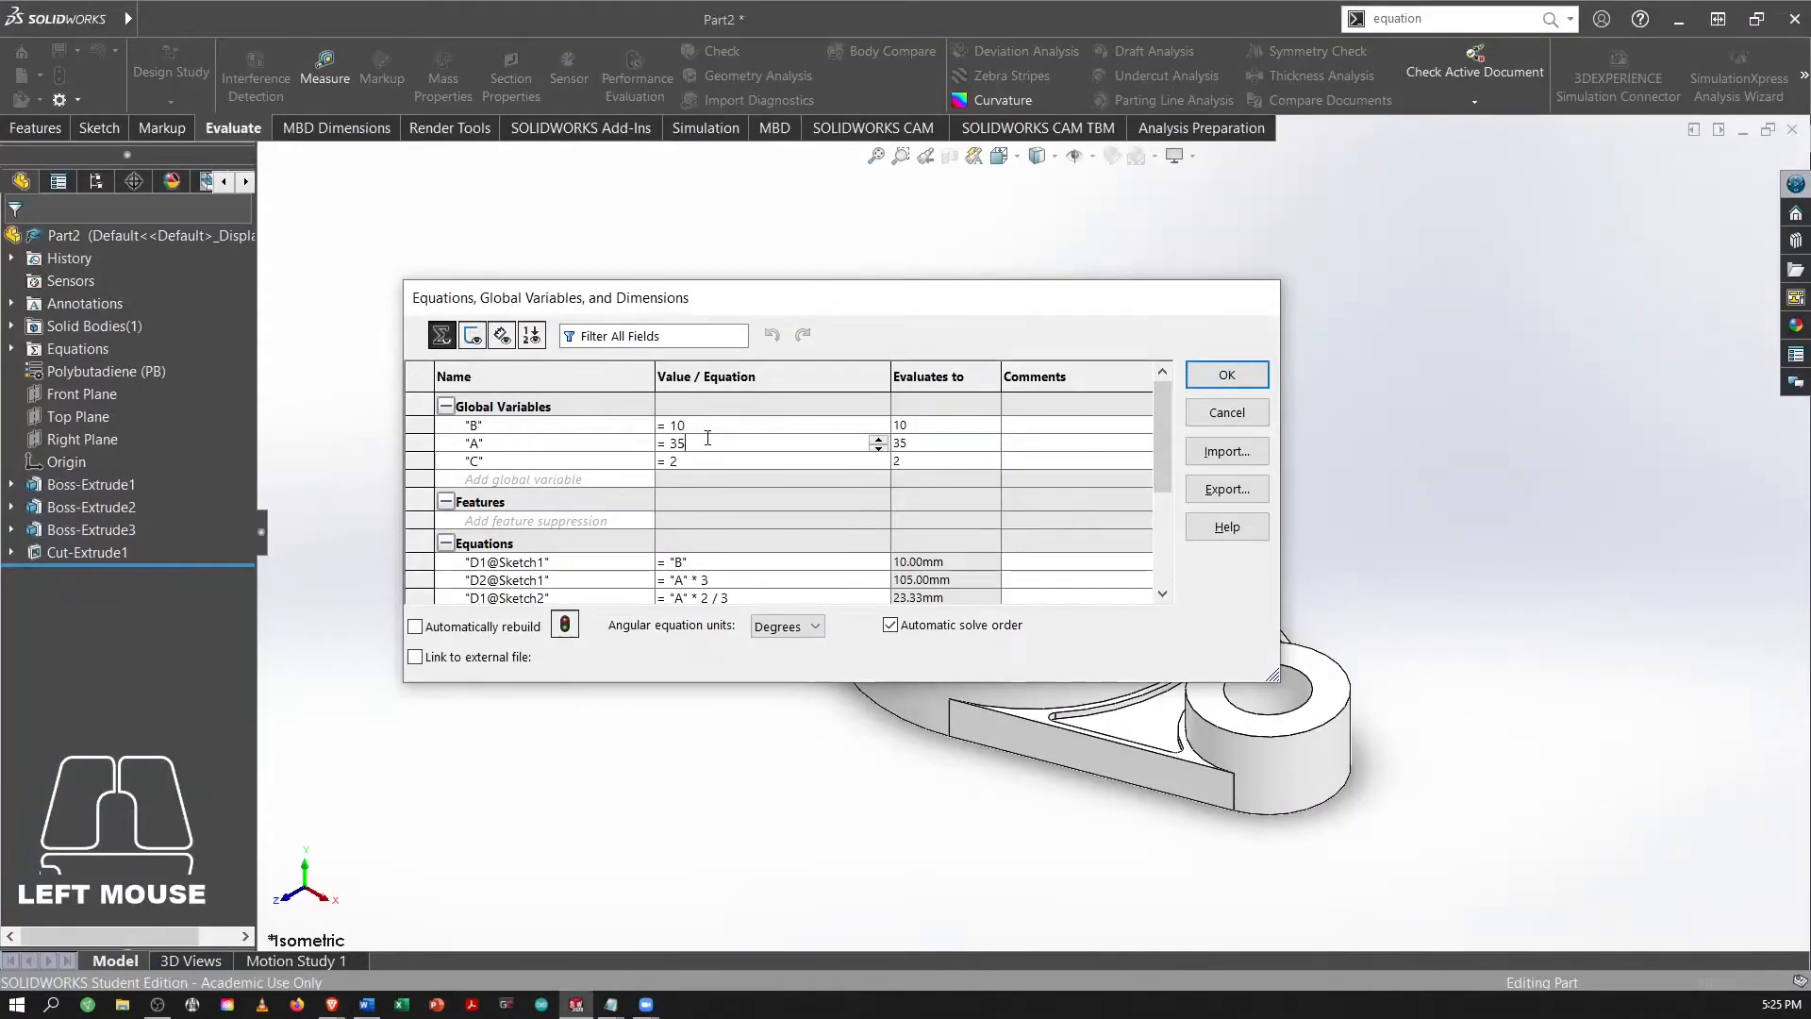
{"action": "key", "text": "BackSpace"}
{"action": "type", "text": "2"}
Set the global variable B to 6.
{"action": "left_click", "coordinate": [709, 426]}
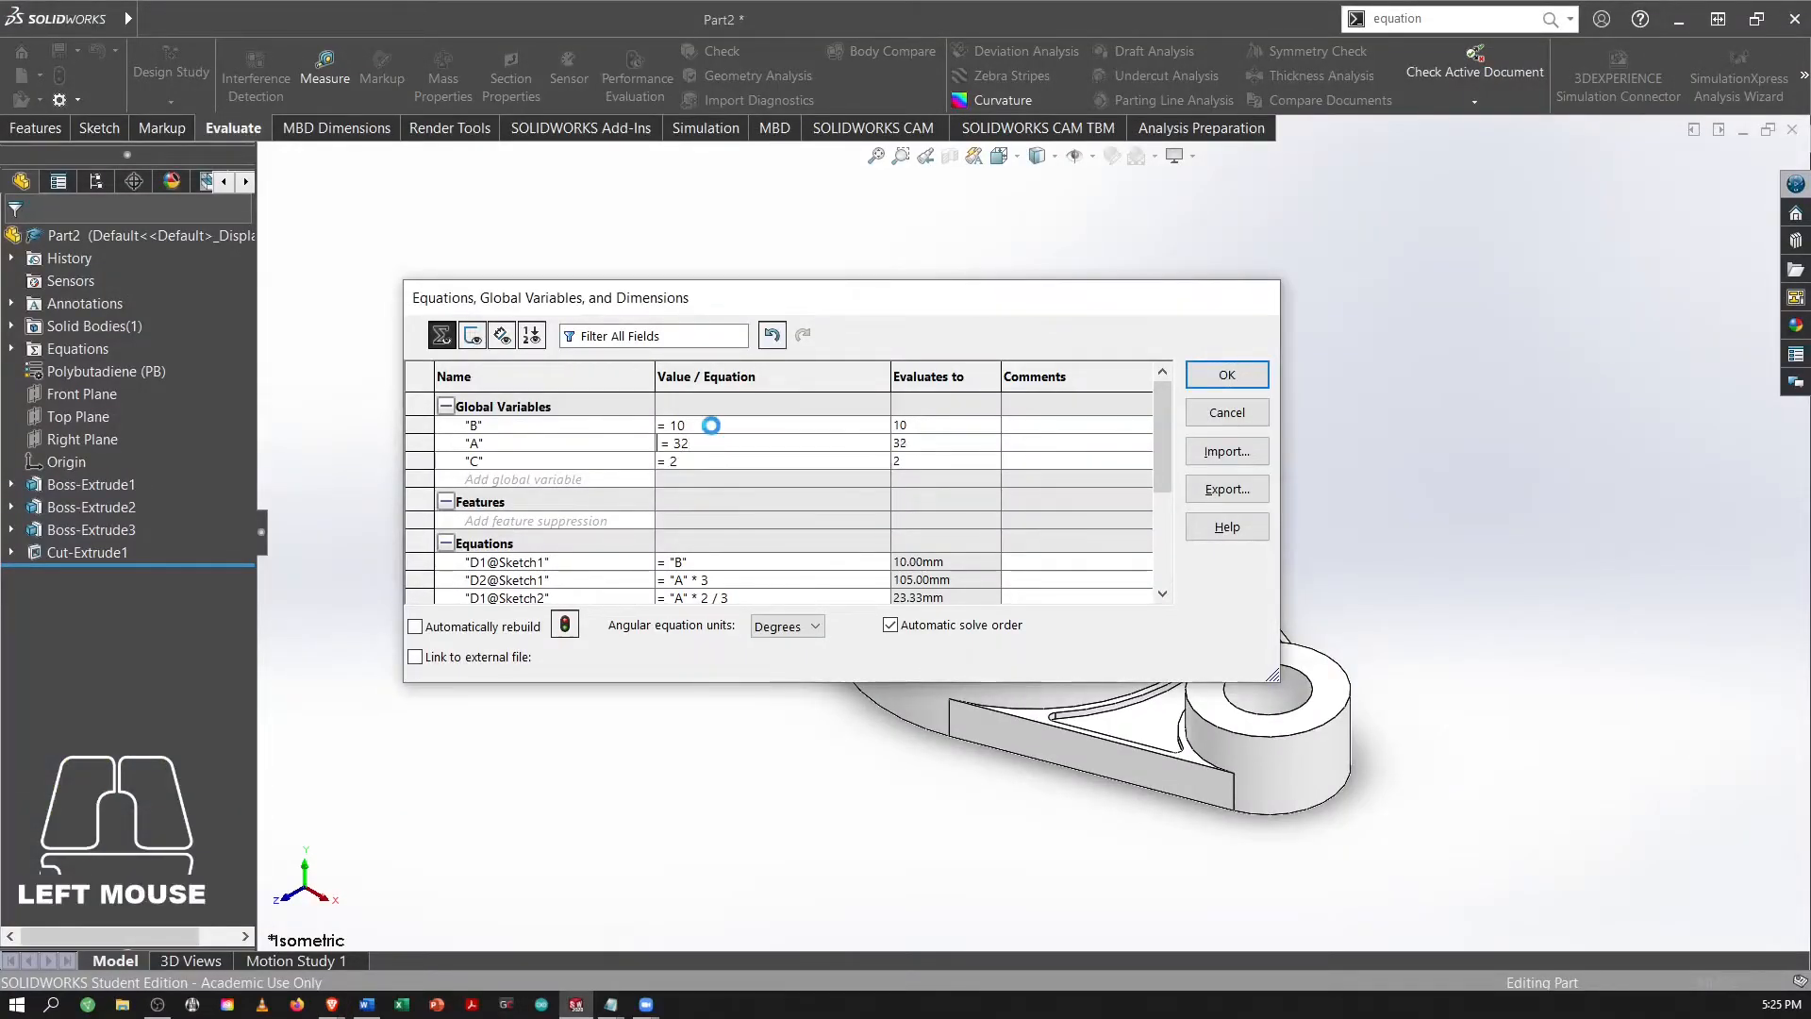
{"action": "key", "text": "BackSpace"}
{"action": "key", "text": "BackSpace"}
{"action": "type", "text": "6"}
{"action": "key", "text": "Return"}
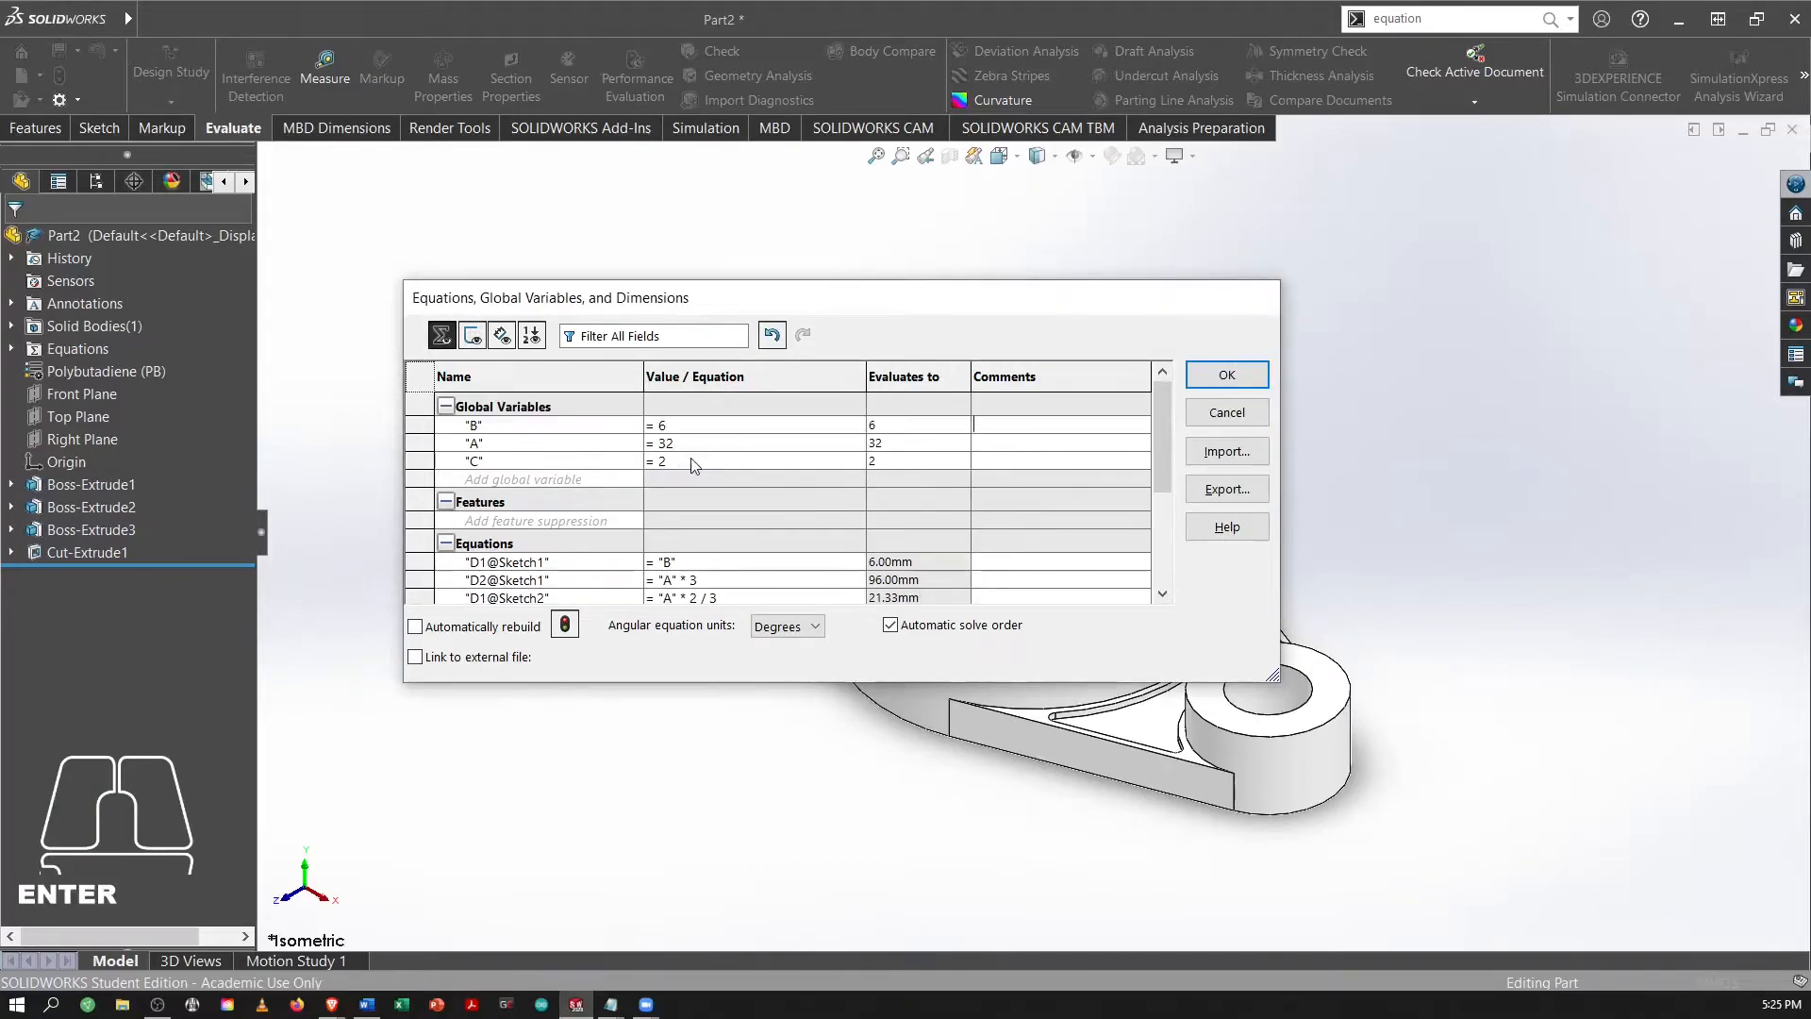
Set the global variable C to 2.5 and apply the equation changes to rebuild the part.
{"action": "left_click", "coordinate": [700, 460]}
{"action": "type", "text": ".5"}
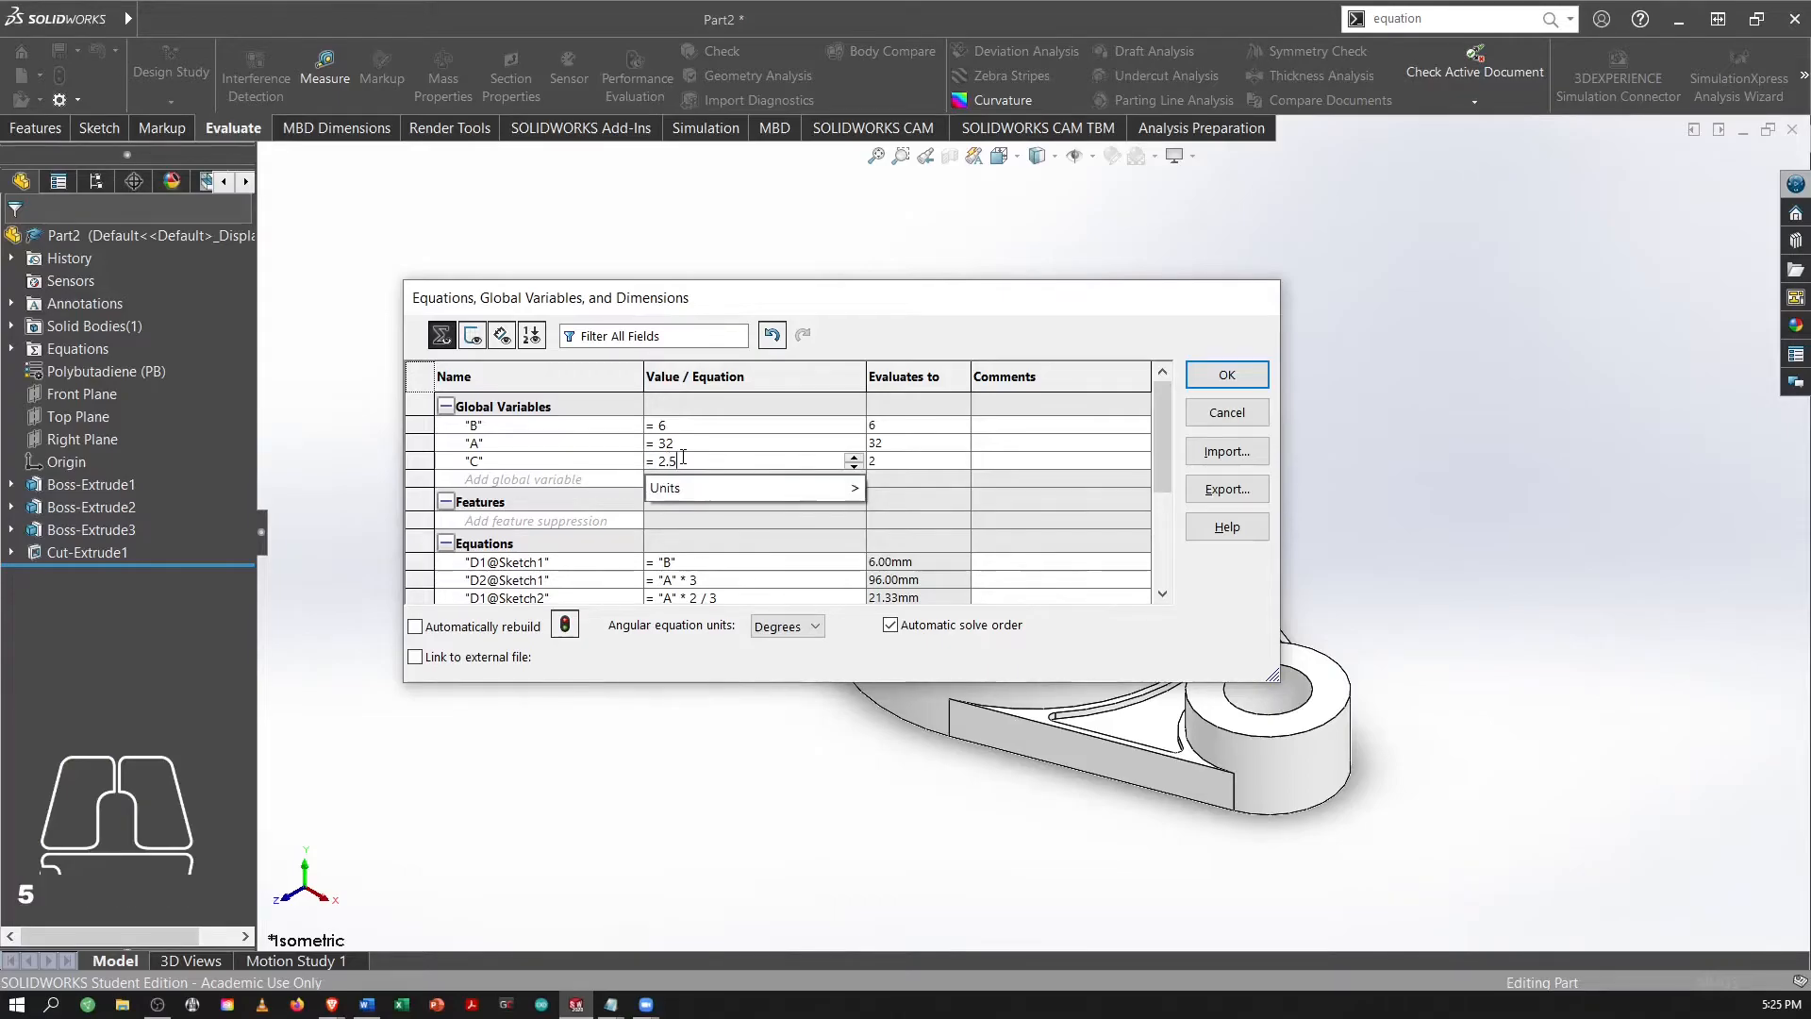
{"action": "key", "text": "Return"}
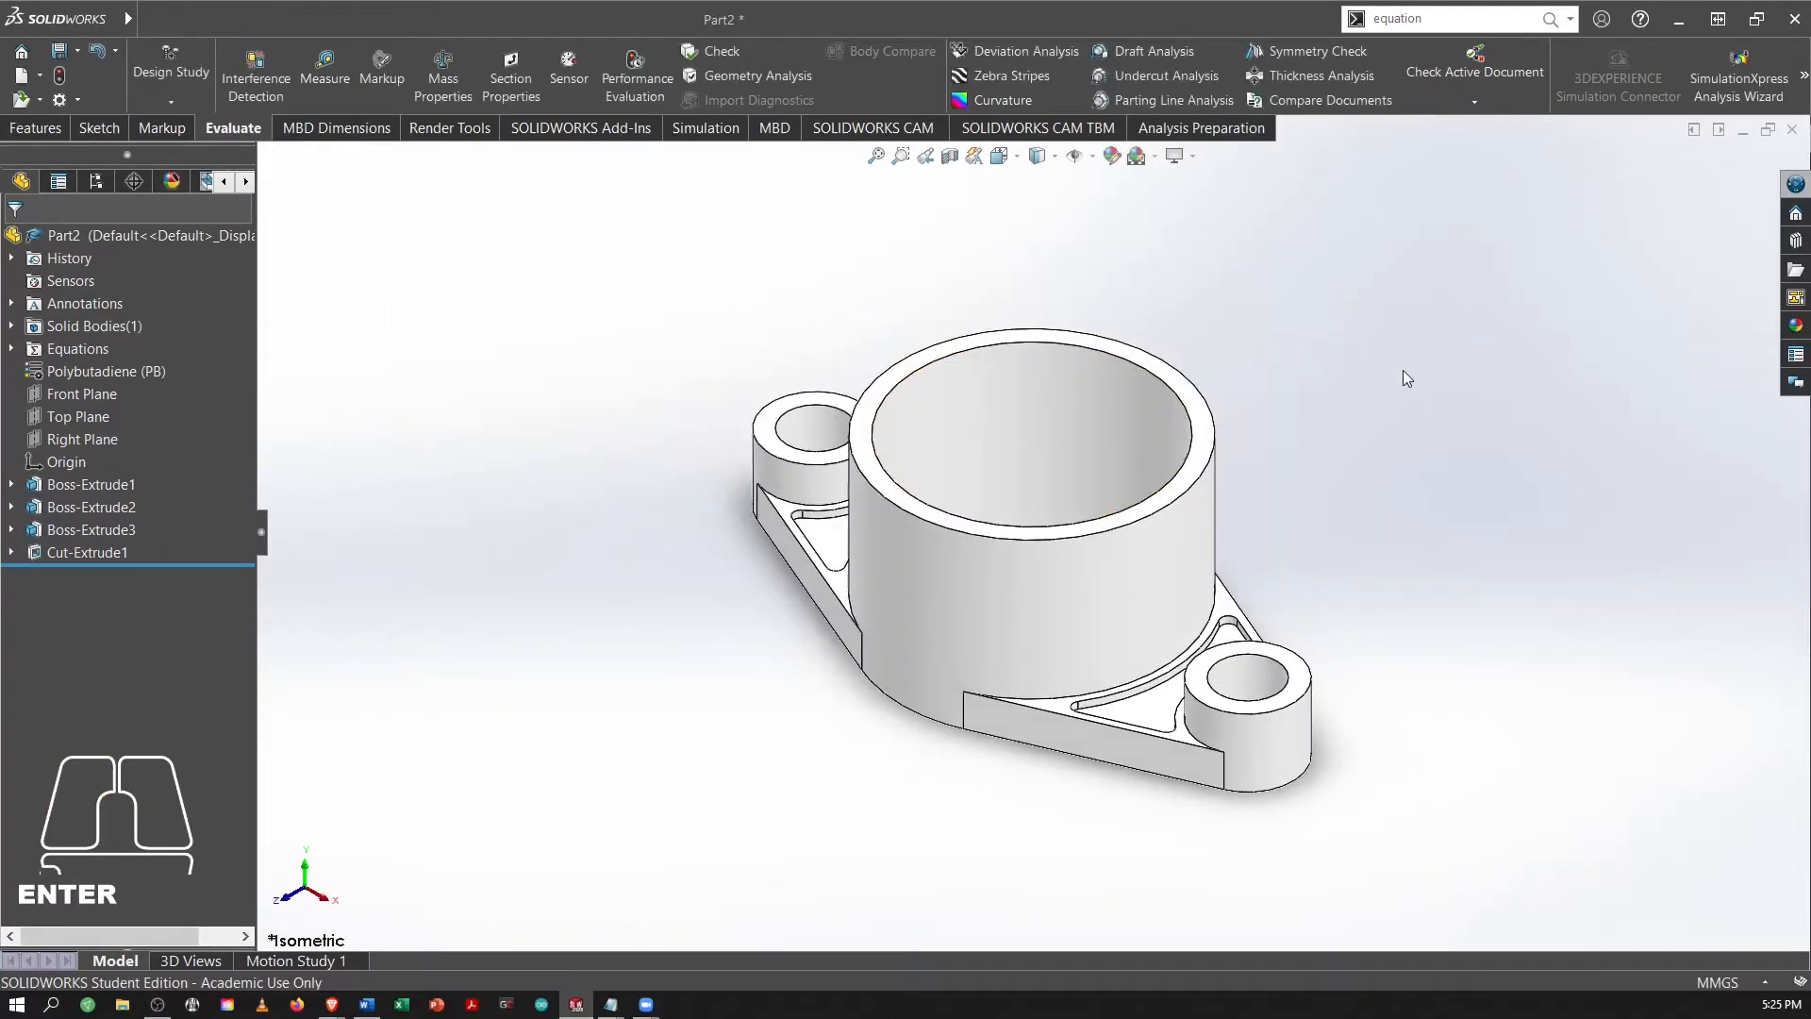
Rebuild the flanged bearing part with the Part C values.
{"action": "key", "text": "ctrl+b"}
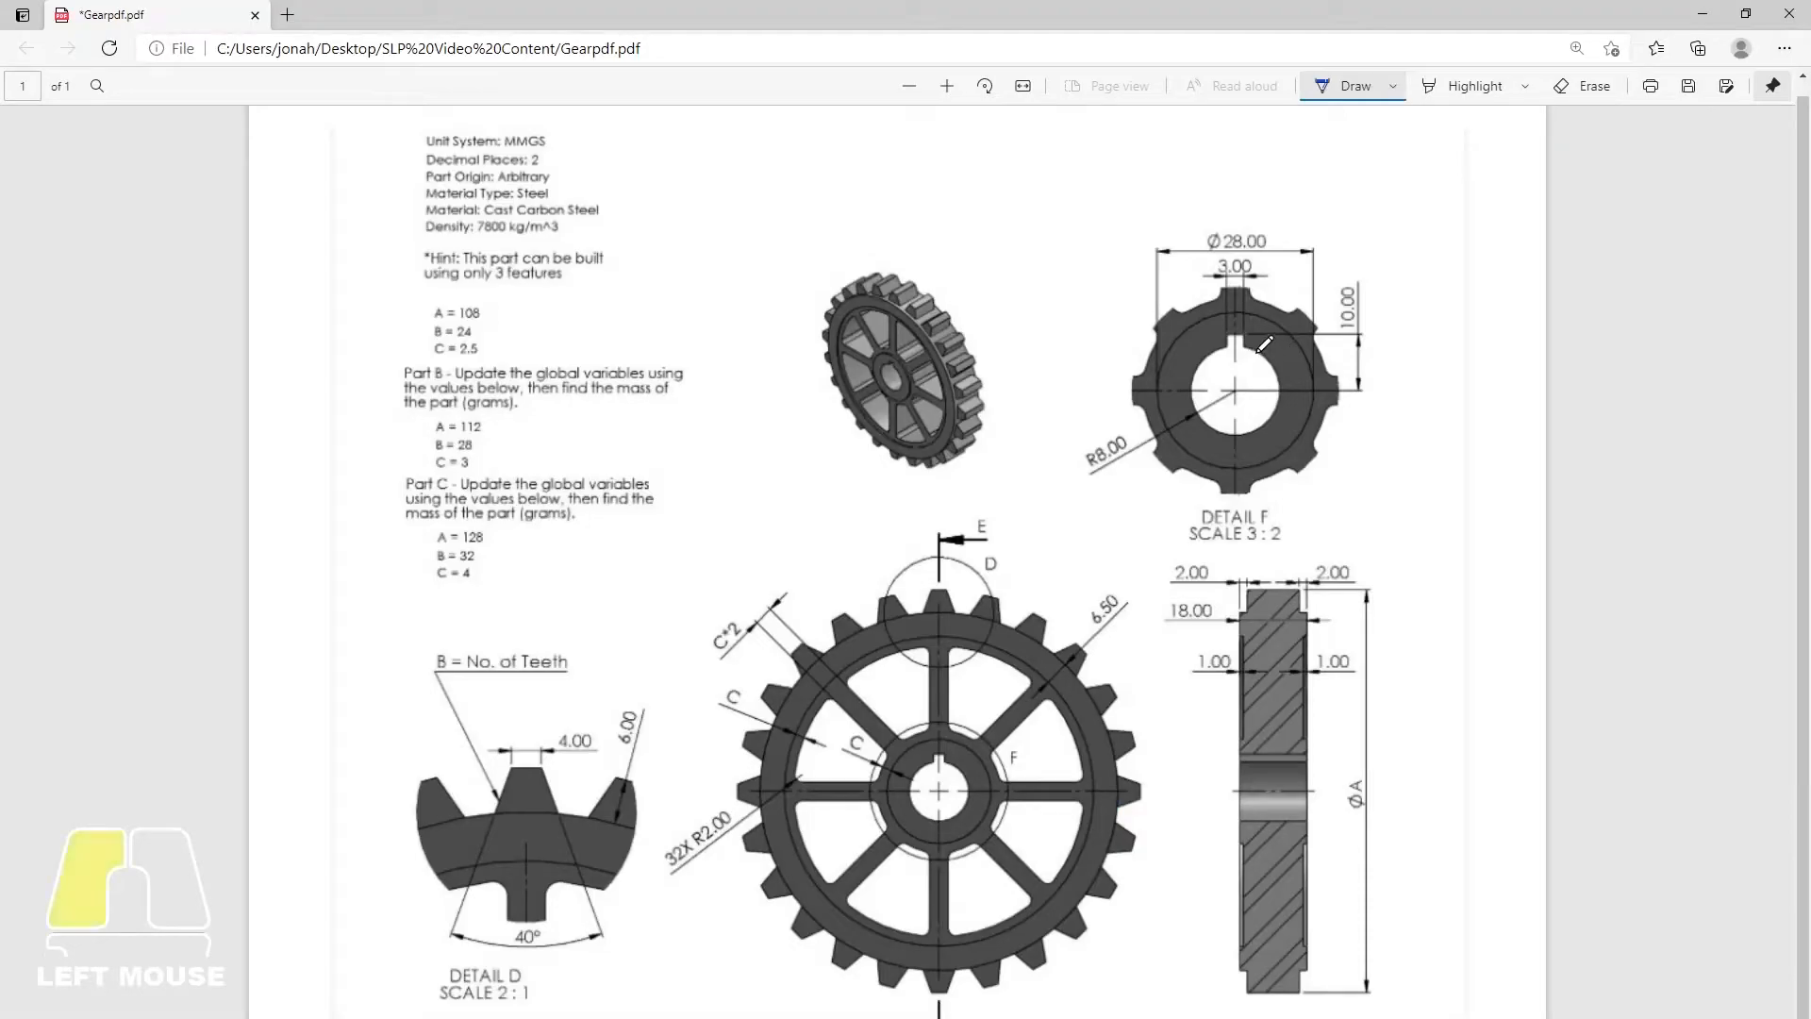
Mark the bore and its R8.00 radius in Gearpdf.pdf, and set the diameter of the SOLIDWORKS sketch circle to 16 mm.
{"action": "mouse_move", "coordinate": [1264, 344]}
{"action": "left_mouse_down"}
{"action": "mouse_move", "coordinate": [1278, 397]}
{"action": "mouse_move", "coordinate": [1213, 396]}
{"action": "mouse_move", "coordinate": [1255, 401]}
{"action": "mouse_move", "coordinate": [1231, 363]}
{"action": "left_mouse_up"}
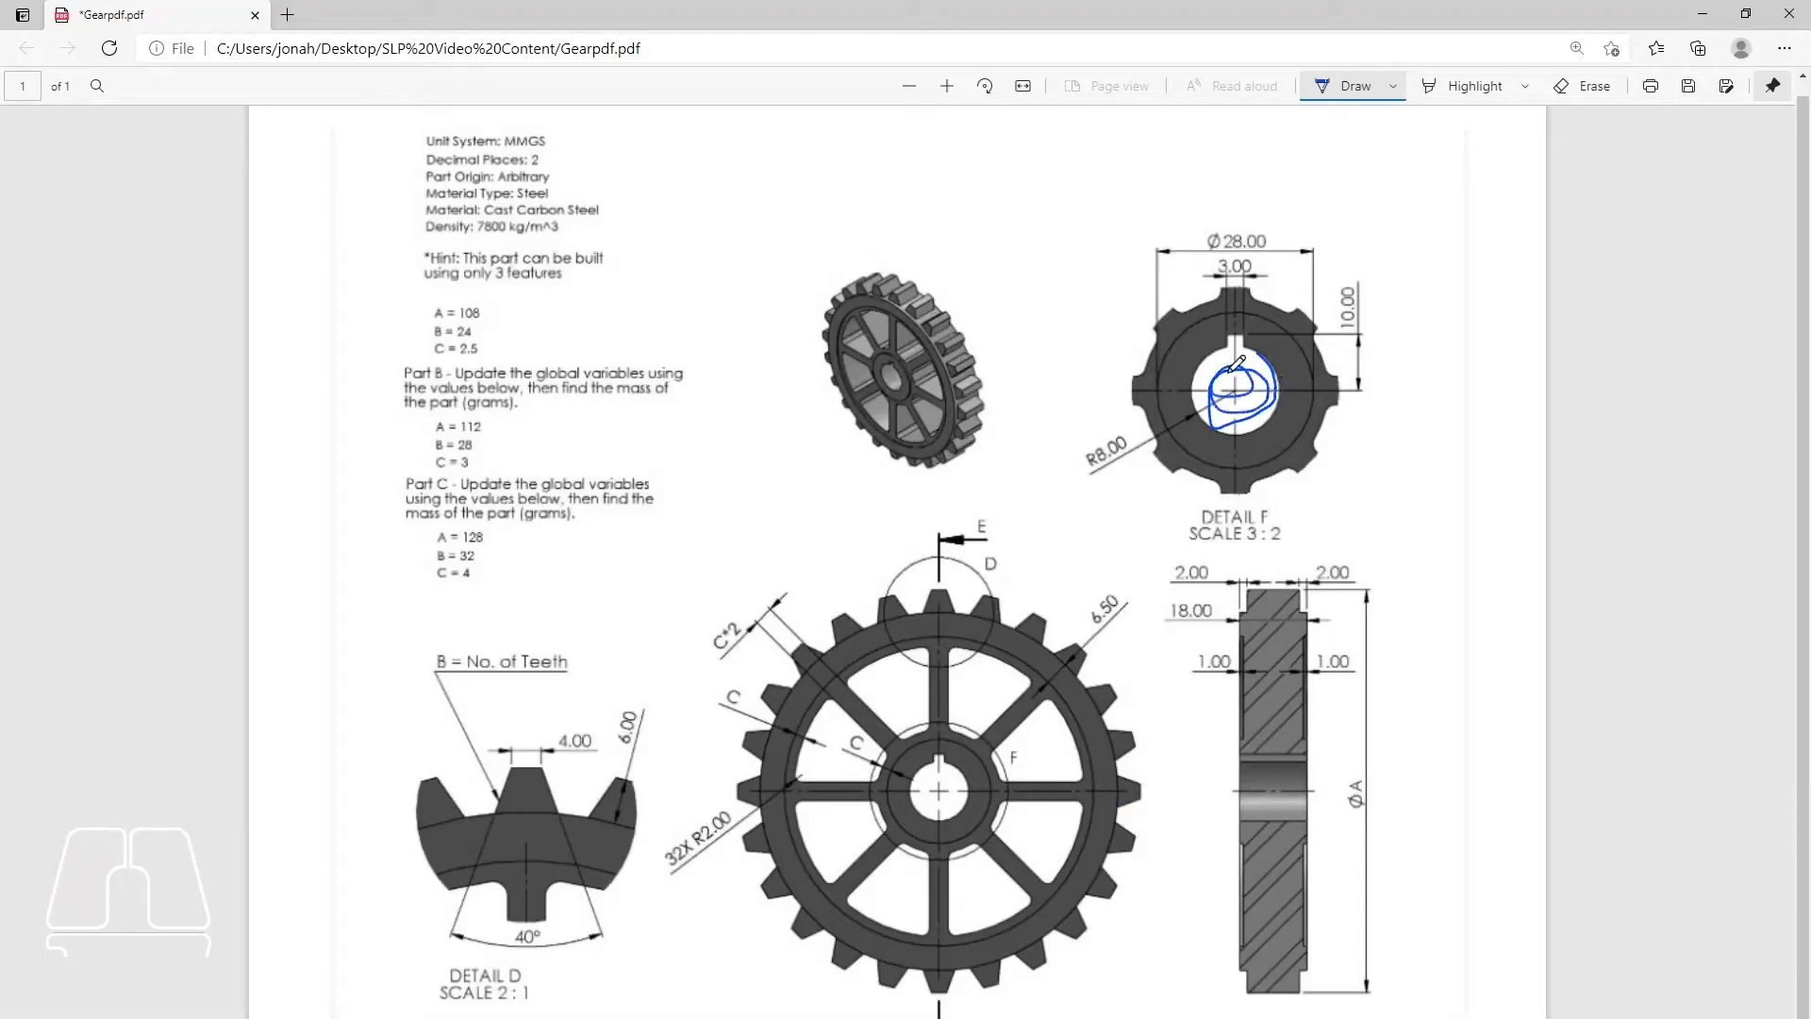
{"action": "mouse_move", "coordinate": [1130, 424]}
{"action": "left_mouse_down"}
{"action": "mouse_move", "coordinate": [1093, 476]}
{"action": "mouse_move", "coordinate": [1145, 432]}
{"action": "mouse_move", "coordinate": [1135, 419]}
{"action": "left_mouse_up"}
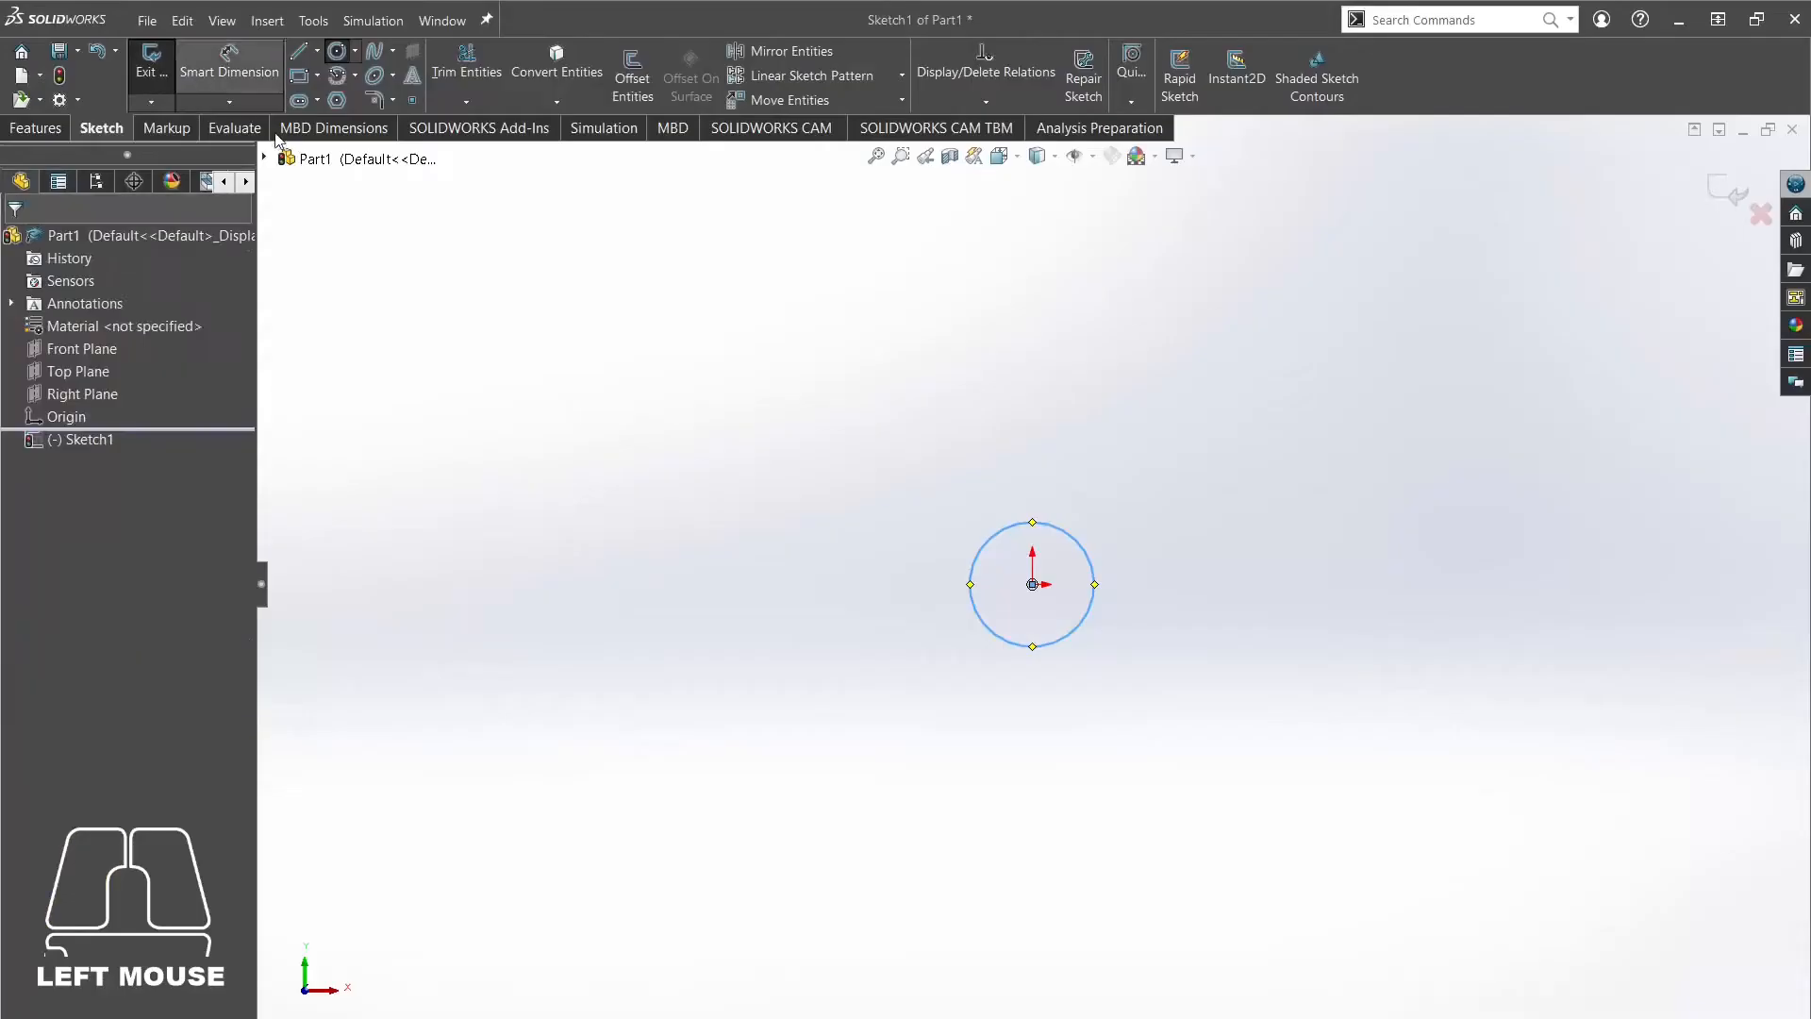
{"action": "left_click", "coordinate": [973, 578]}
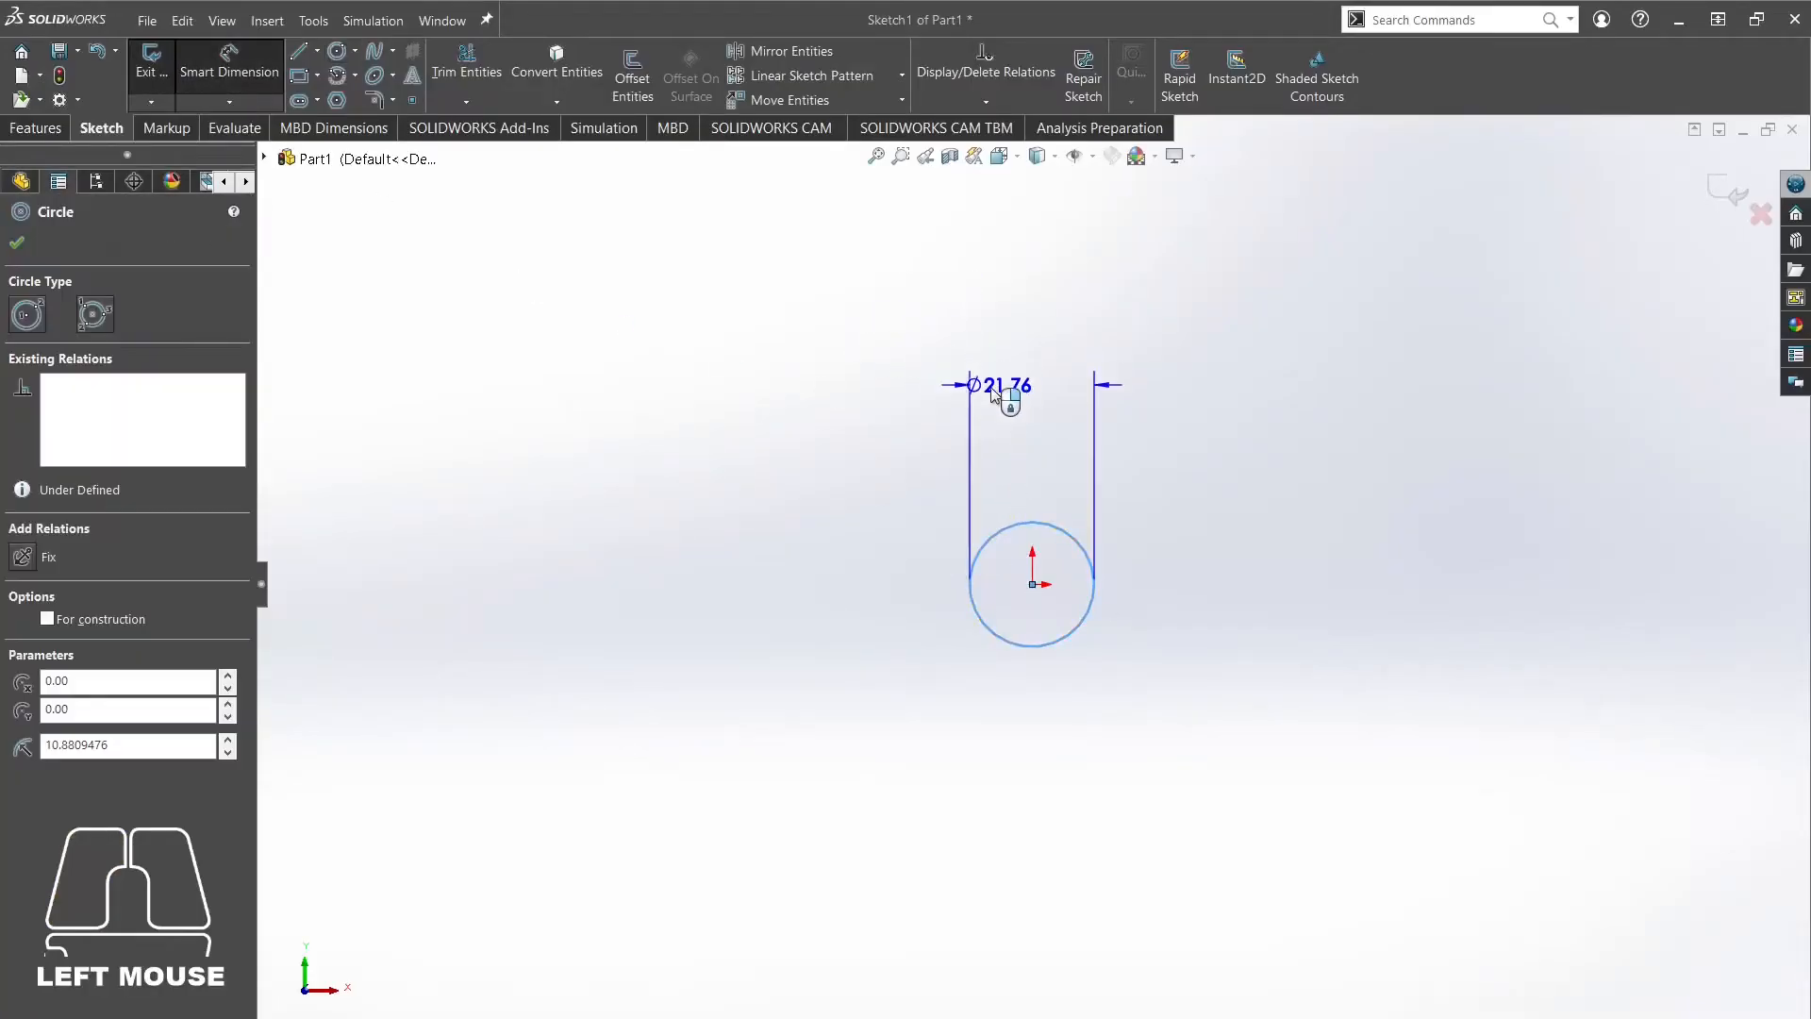
{"action": "left_click", "coordinate": [1025, 412]}
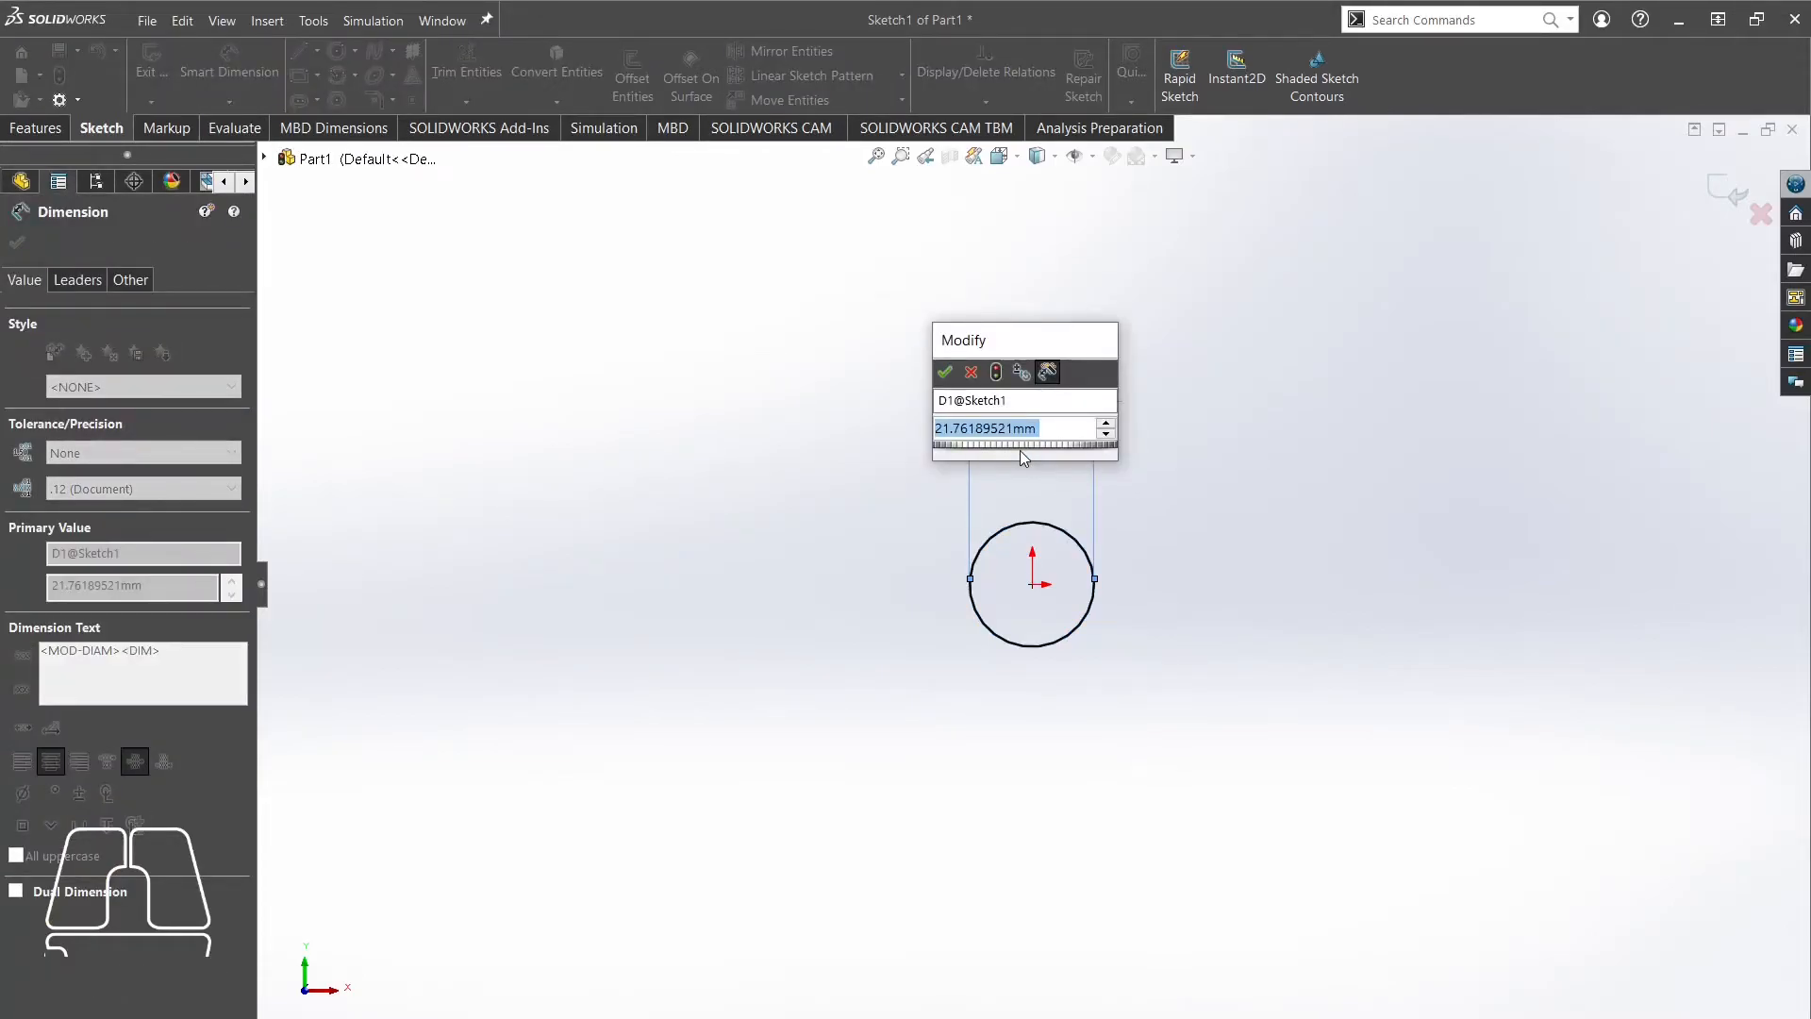
{"action": "type", "text": "16"}
{"action": "key", "text": "Return"}
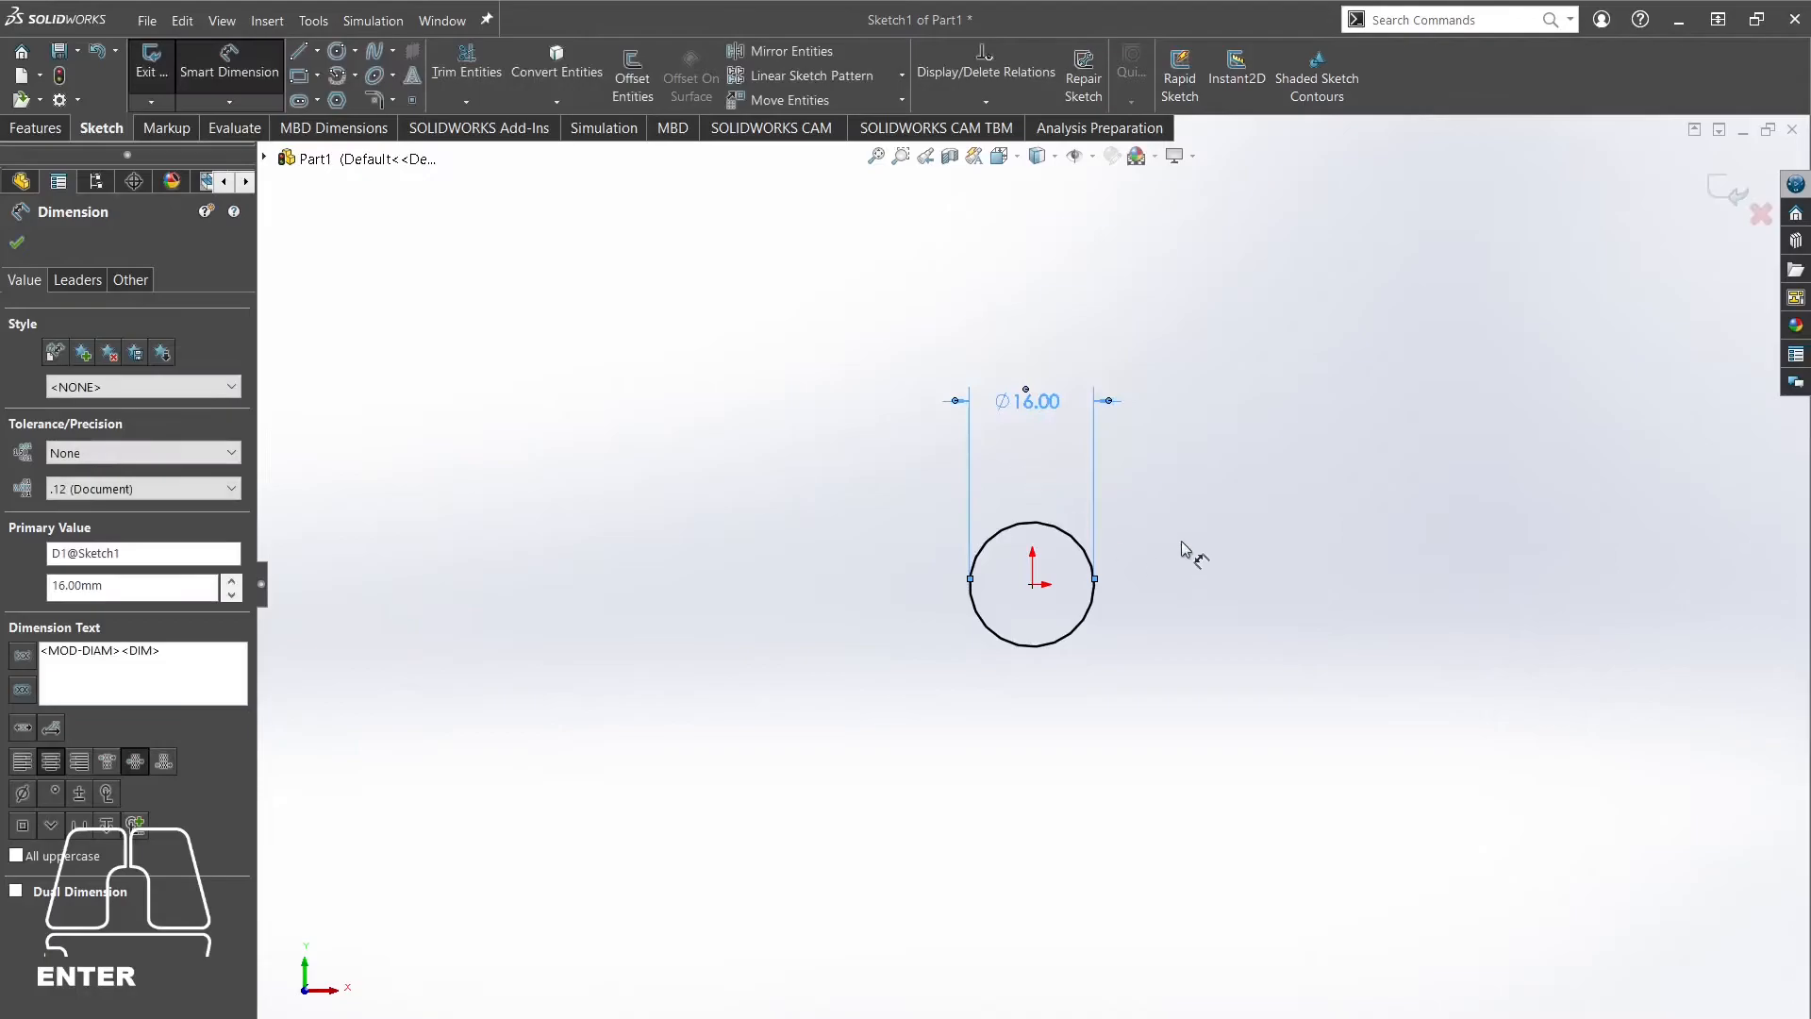
Mark the keyway's 10.00 dimension in Gearpdf.pdf and sketch a horizontal line about 6.2 mm long above the circle in SOLIDWORKS.
{"action": "scroll", "coordinate": [1017, 602], "scroll_direction": "down", "scroll_amount": 2}
{"action": "scroll", "coordinate": [1236, 606], "scroll_direction": "up", "scroll_amount": 2}
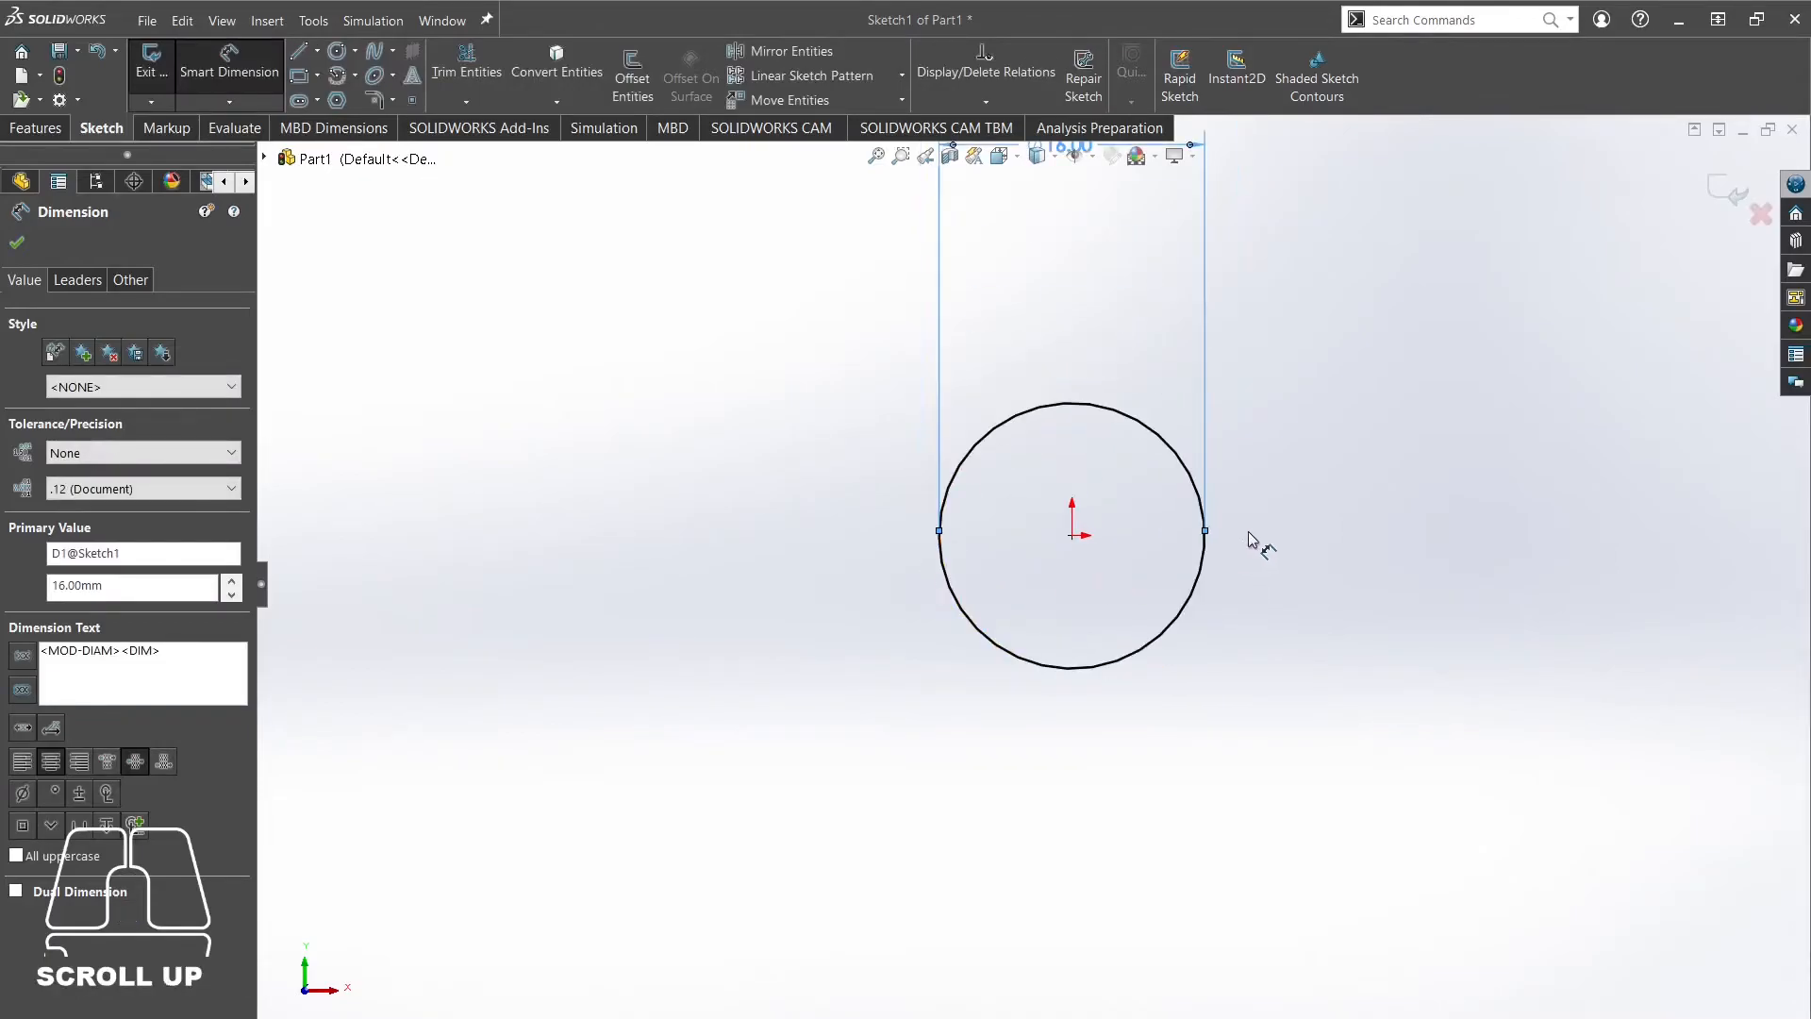
{"action": "middle_click_drag", "start_coordinate": [1245, 477], "coordinate": [1186, 566], "text": "ctrl"}
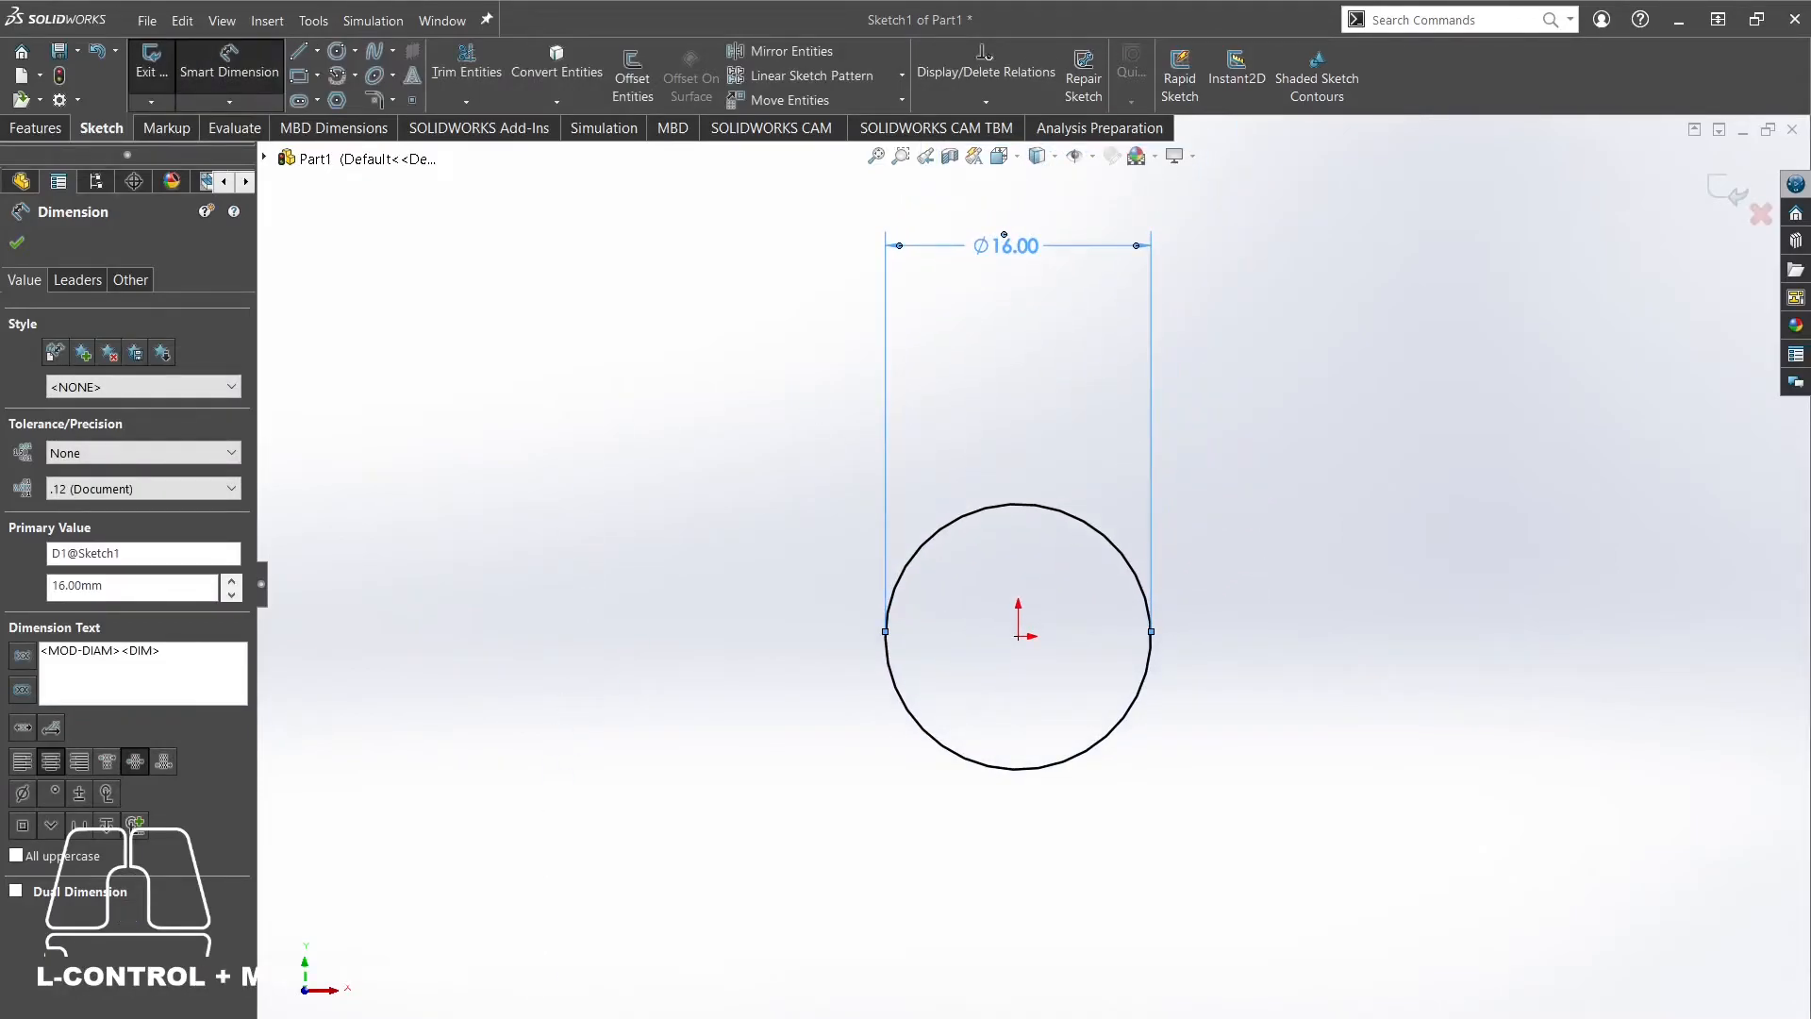
{"action": "left_click", "coordinate": [509, 1018]}
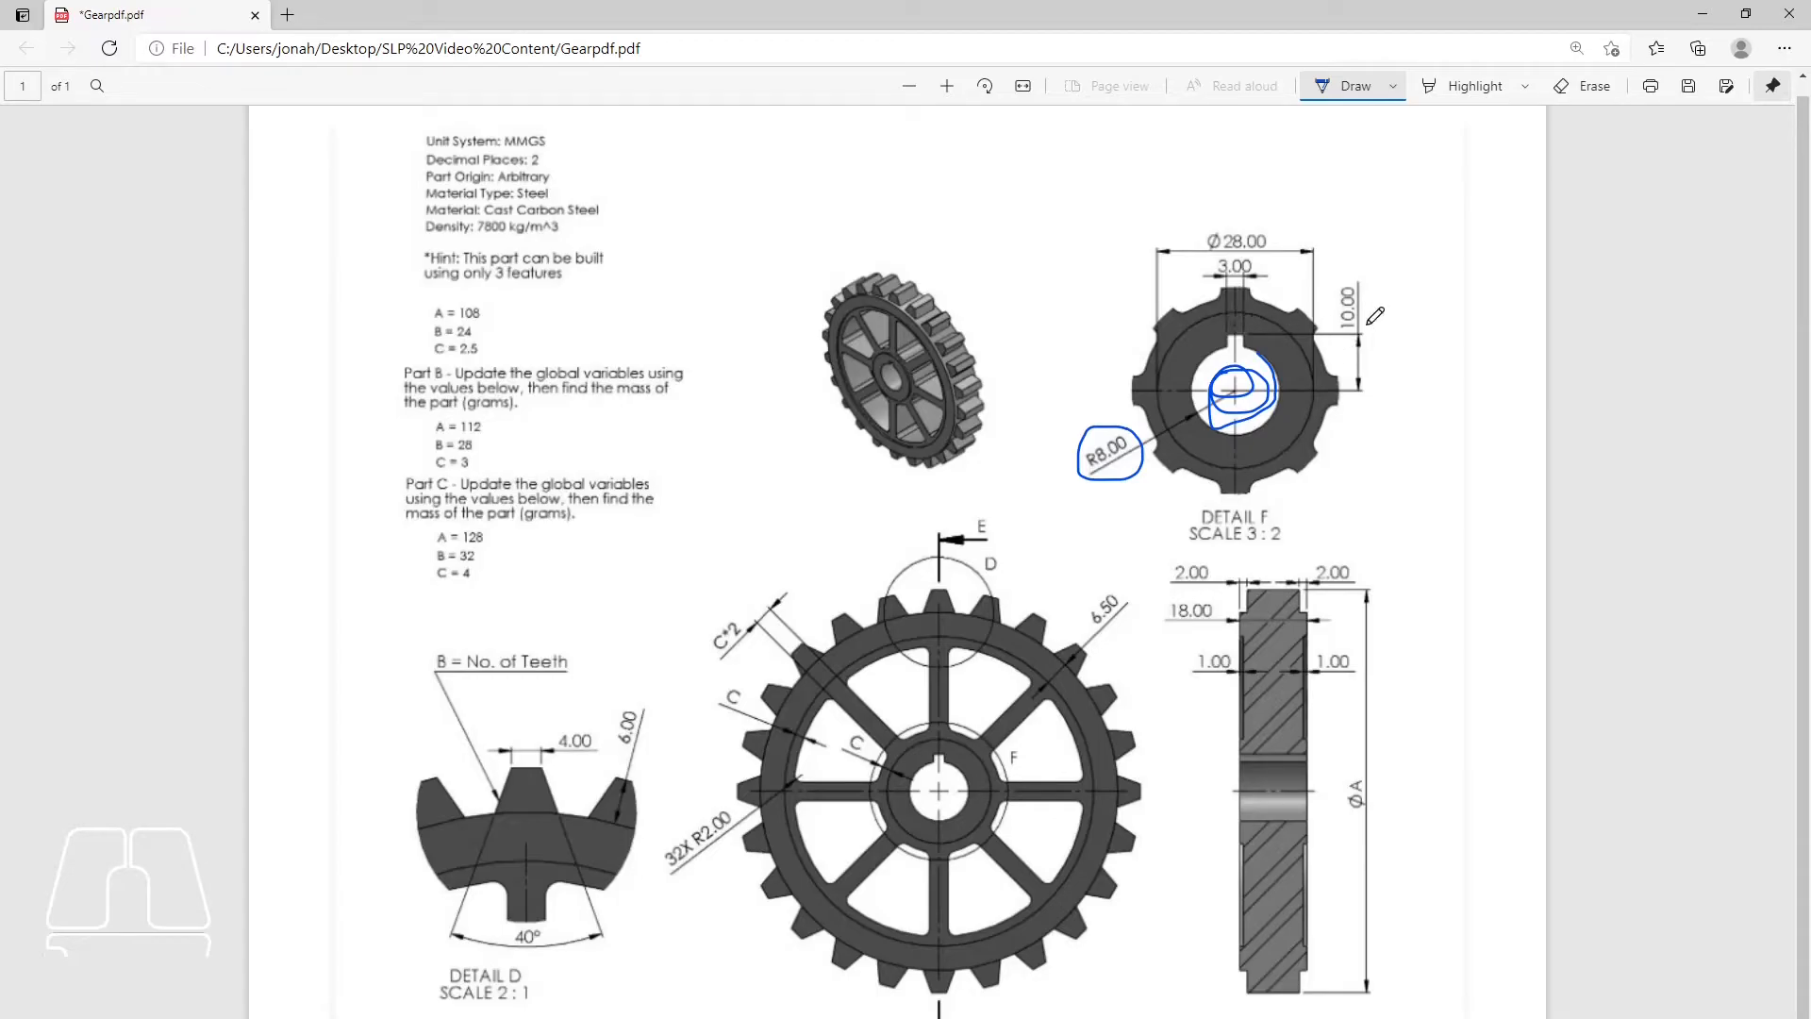
{"action": "mouse_move", "coordinate": [1361, 332]}
{"action": "left_mouse_down"}
{"action": "mouse_move", "coordinate": [1385, 337]}
{"action": "mouse_move", "coordinate": [1396, 389]}
{"action": "left_mouse_up"}
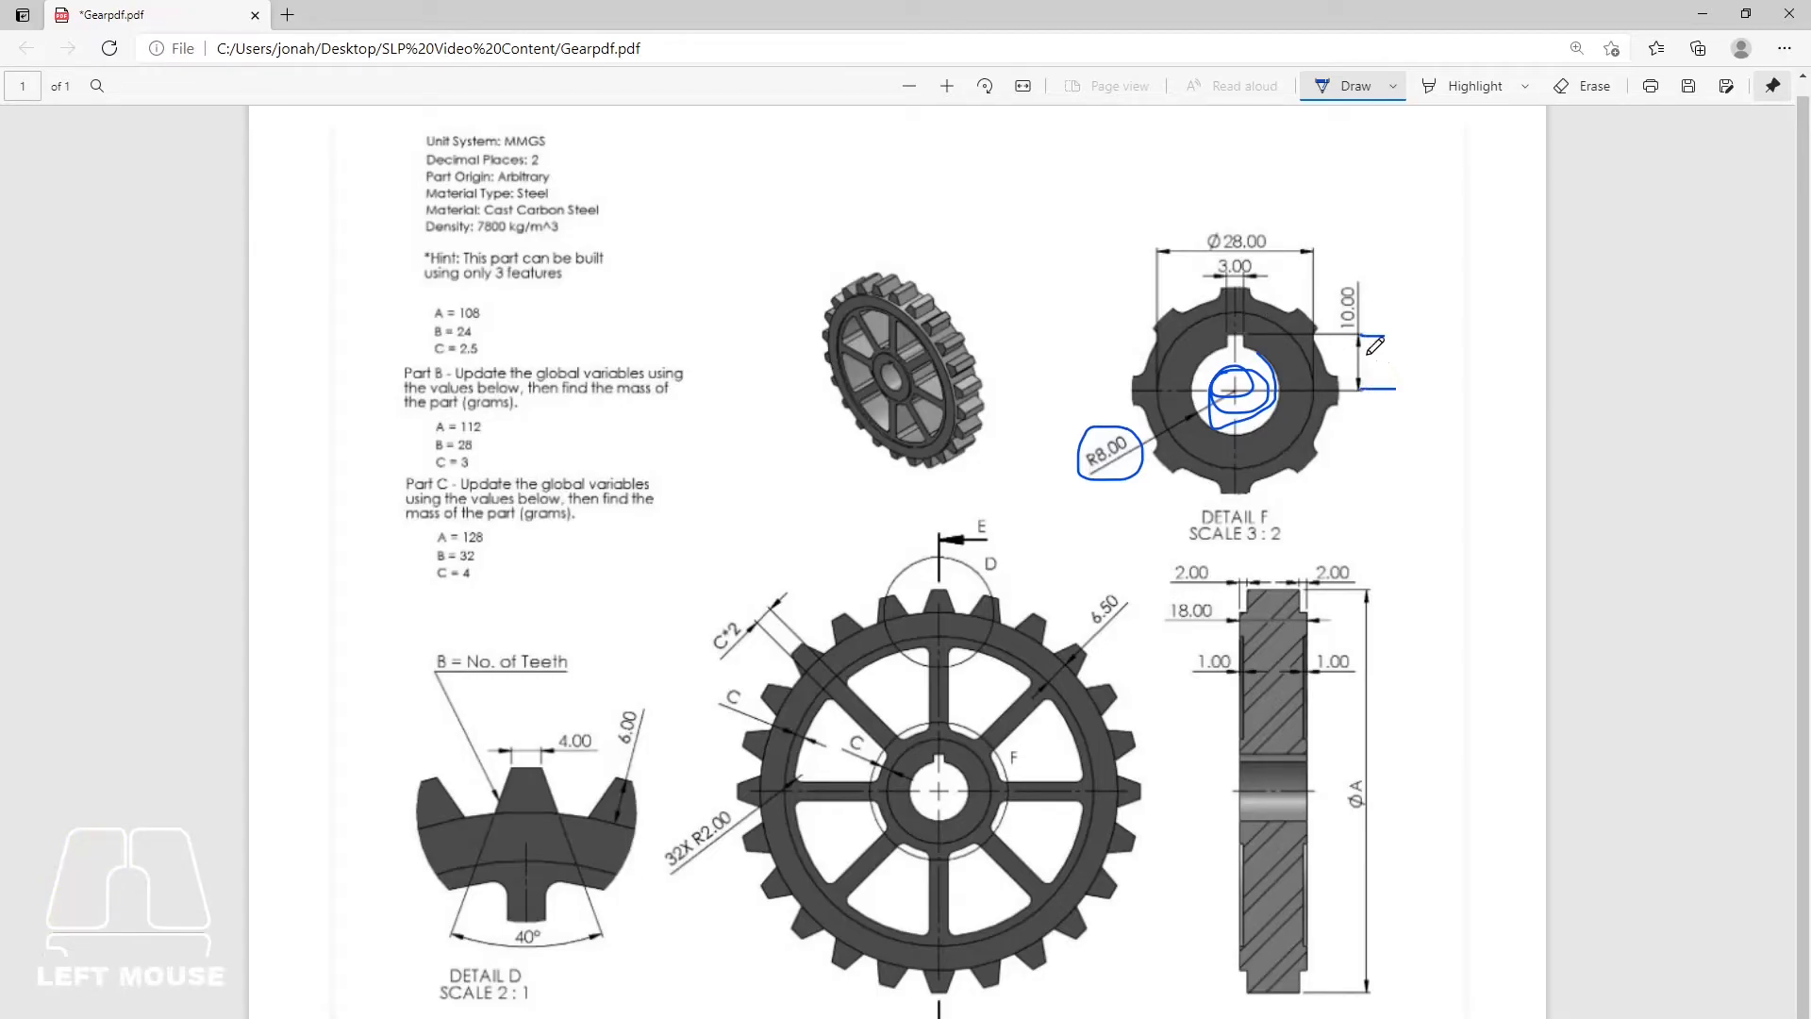
{"action": "left_click_drag", "start_coordinate": [1251, 397], "coordinate": [1246, 379]}
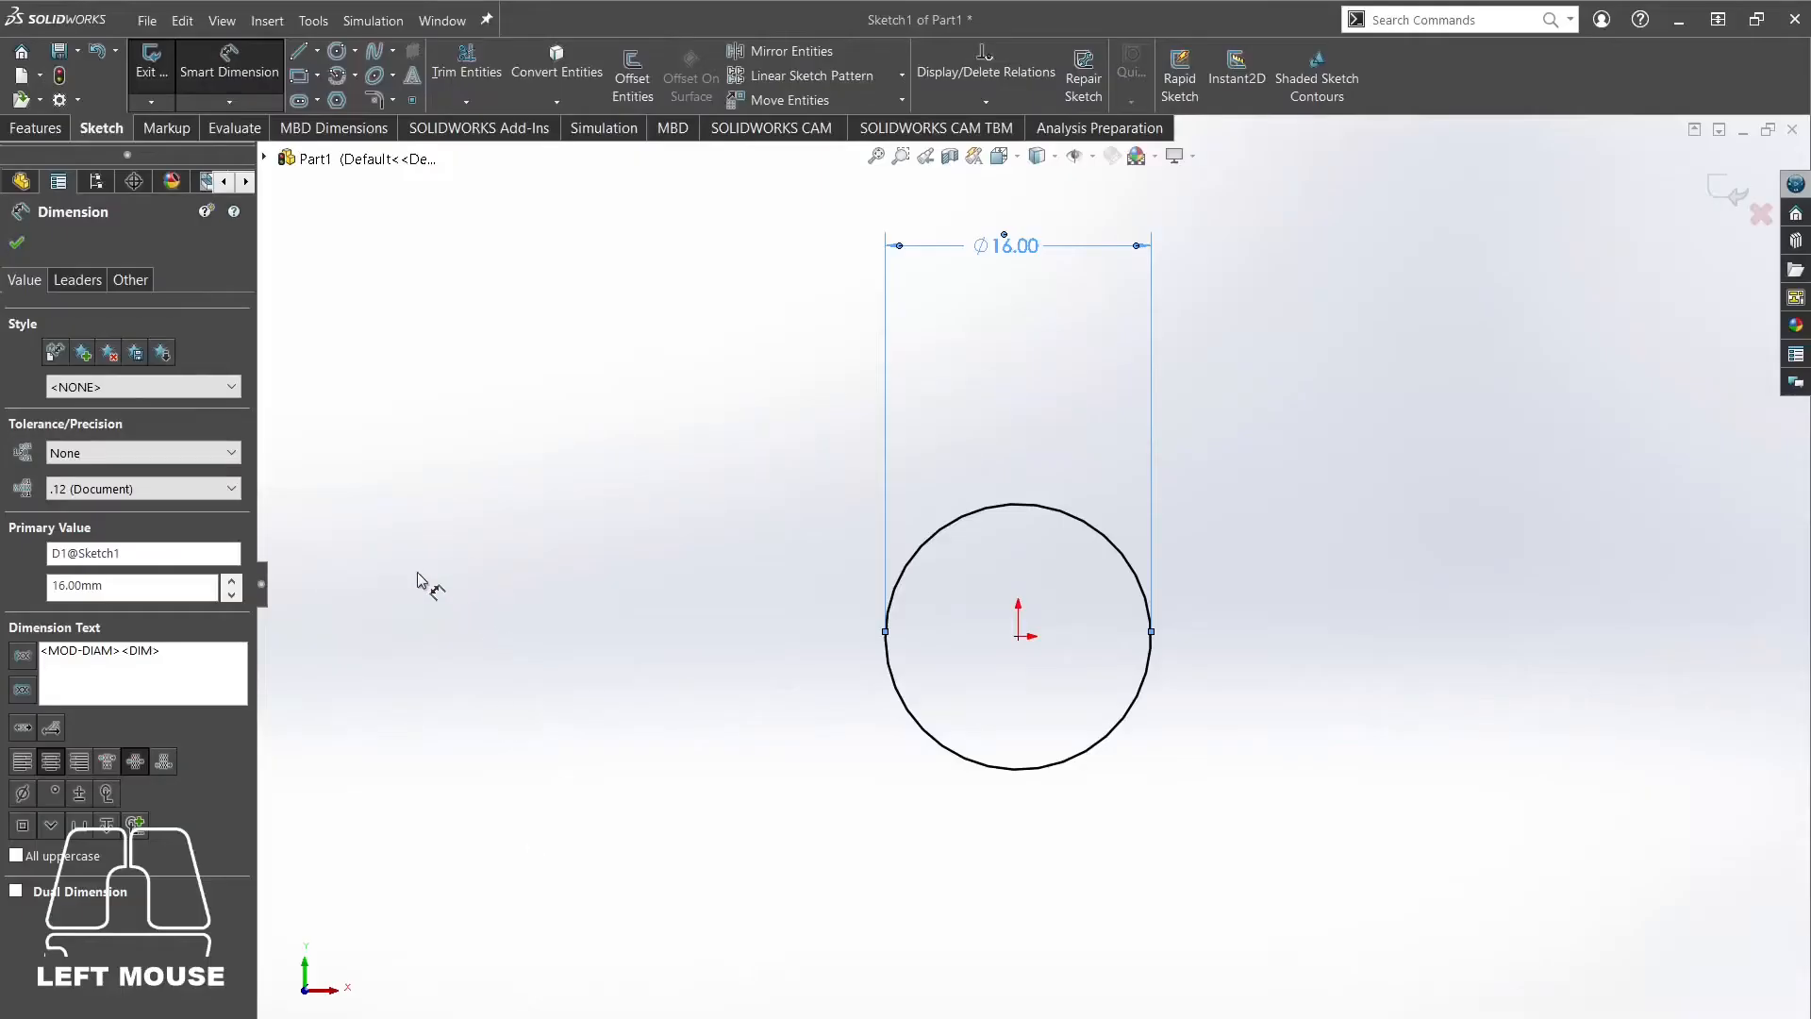
{"action": "left_click", "coordinate": [299, 51]}
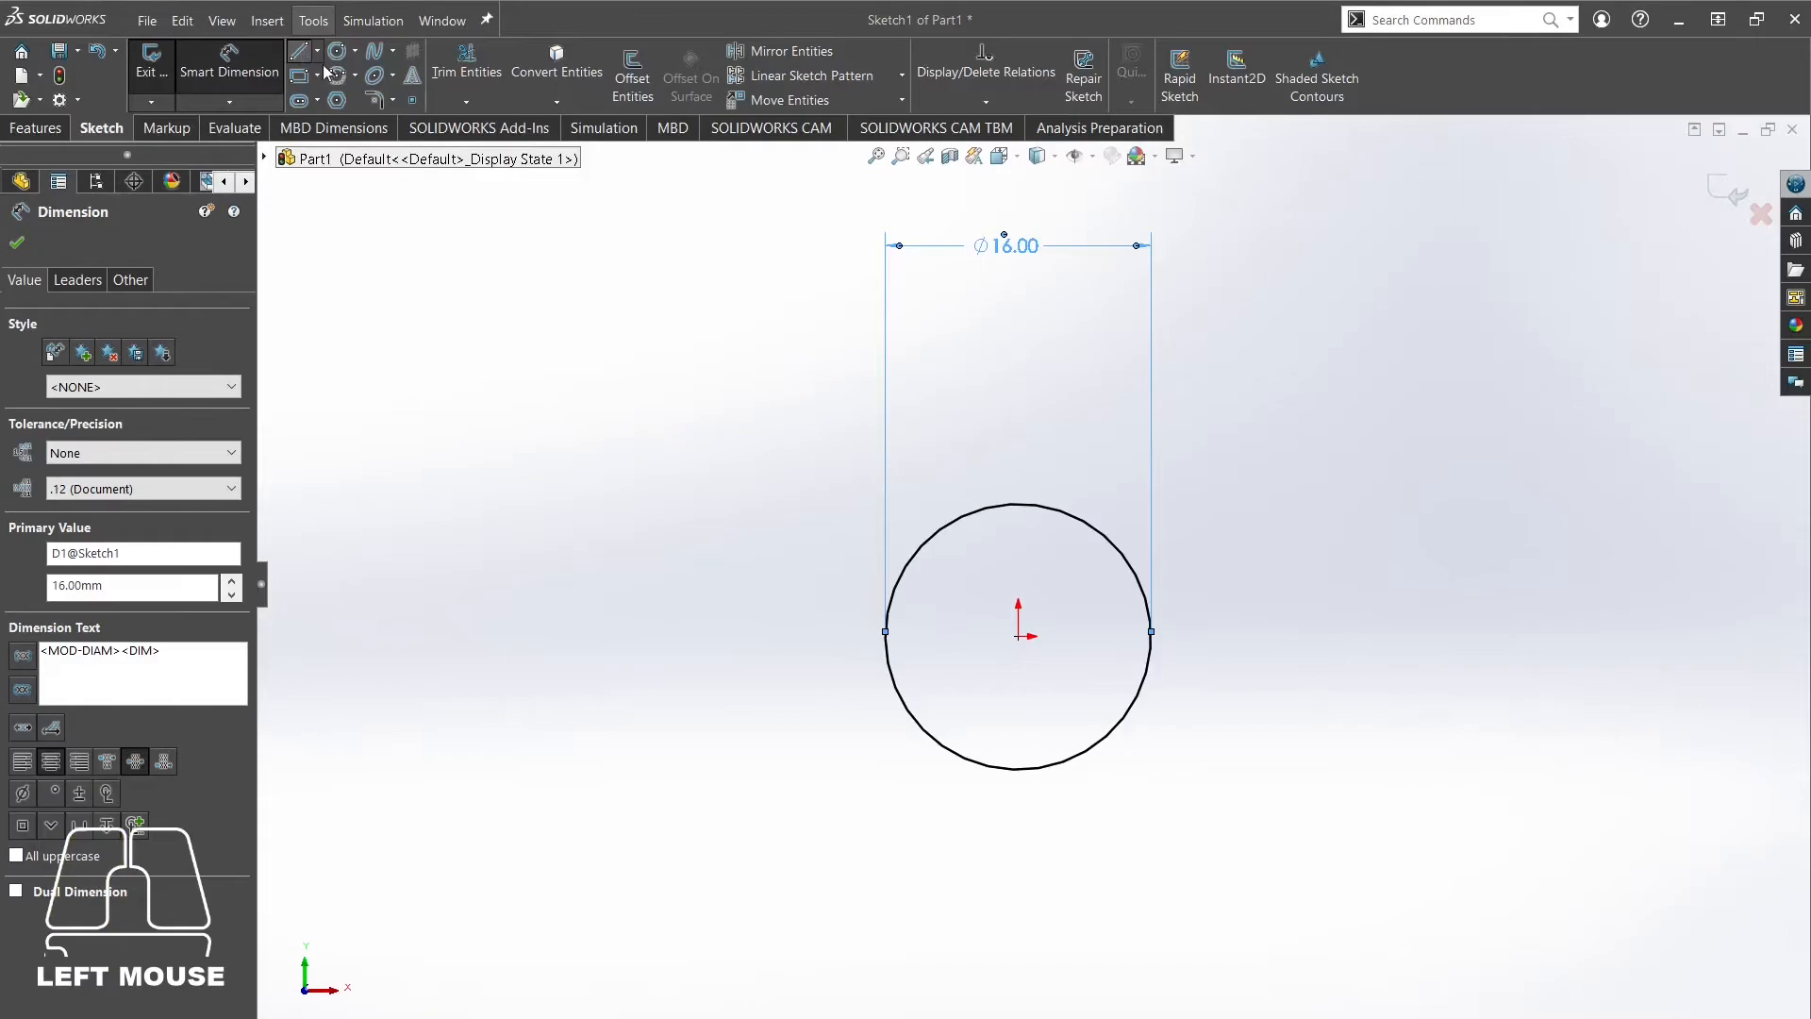
{"action": "left_click", "coordinate": [967, 392]}
{"action": "left_click", "coordinate": [1069, 392]}
{"action": "double_click", "coordinate": [658, 310]}
Dimension the horizontal line's distance from the origin as 10 mm.
{"action": "left_click", "coordinate": [271, 51]}
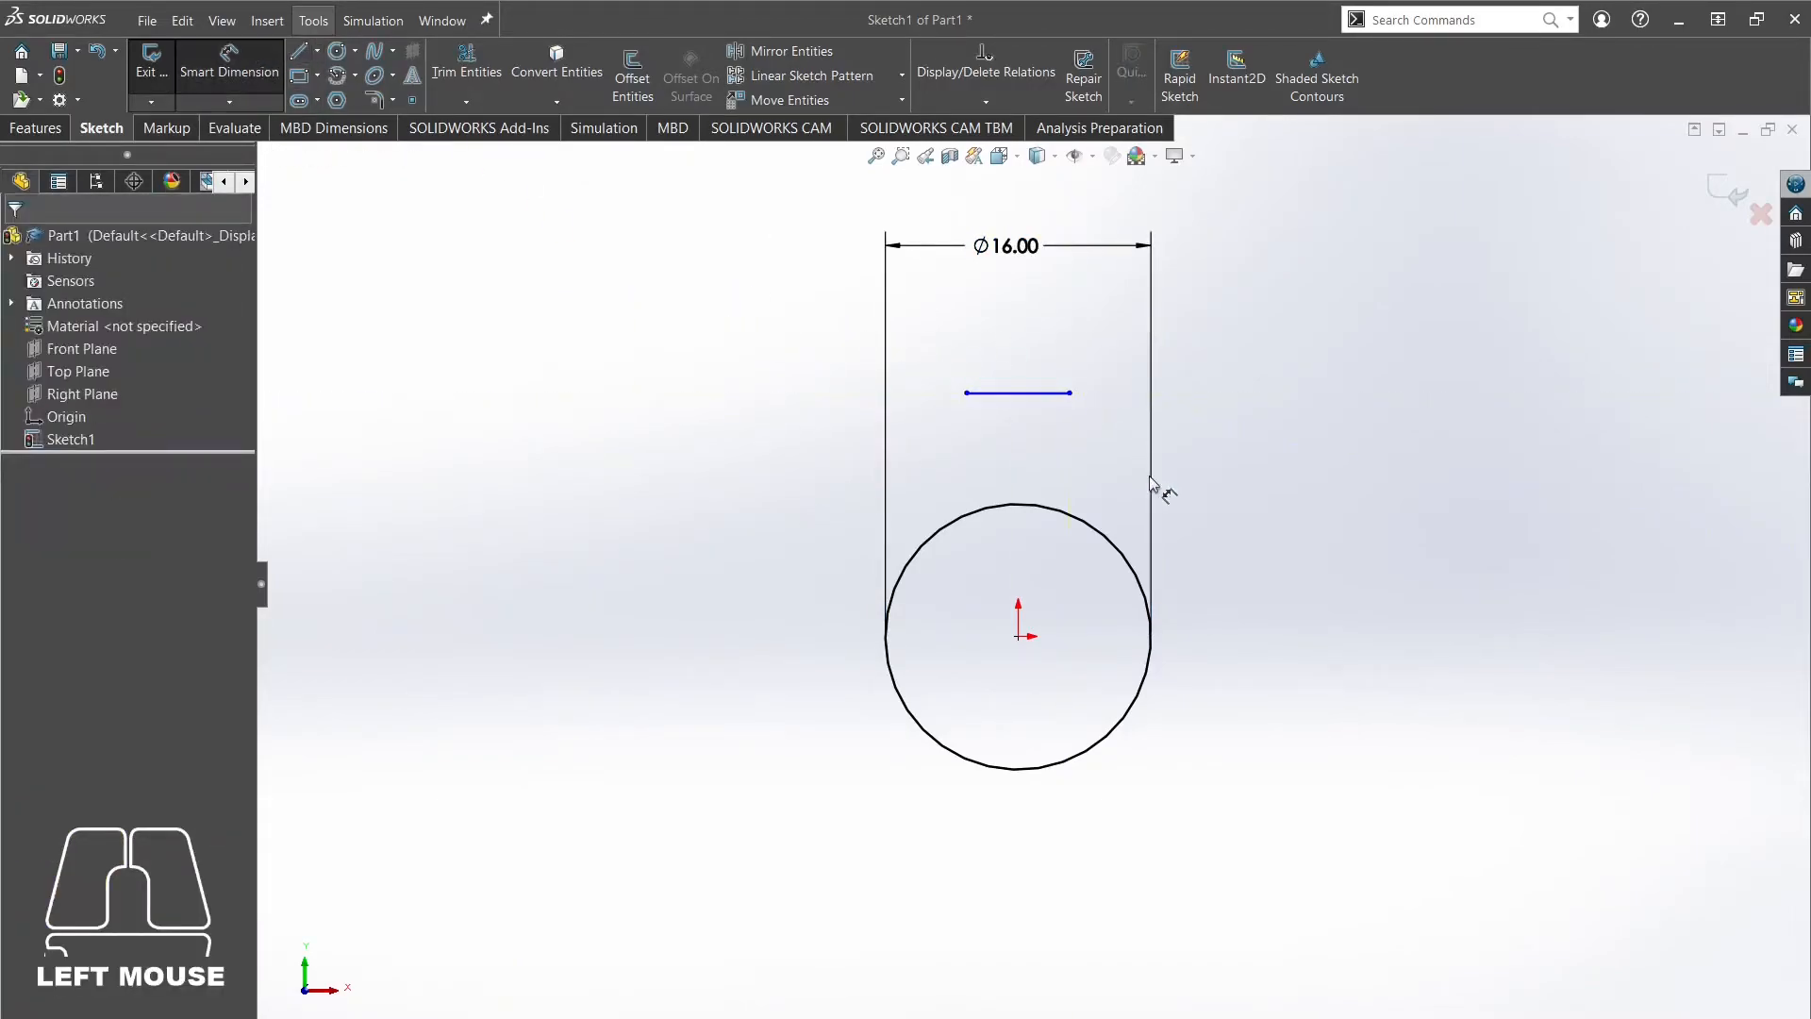
{"action": "left_click", "coordinate": [1019, 636]}
{"action": "left_click", "coordinate": [1028, 393]}
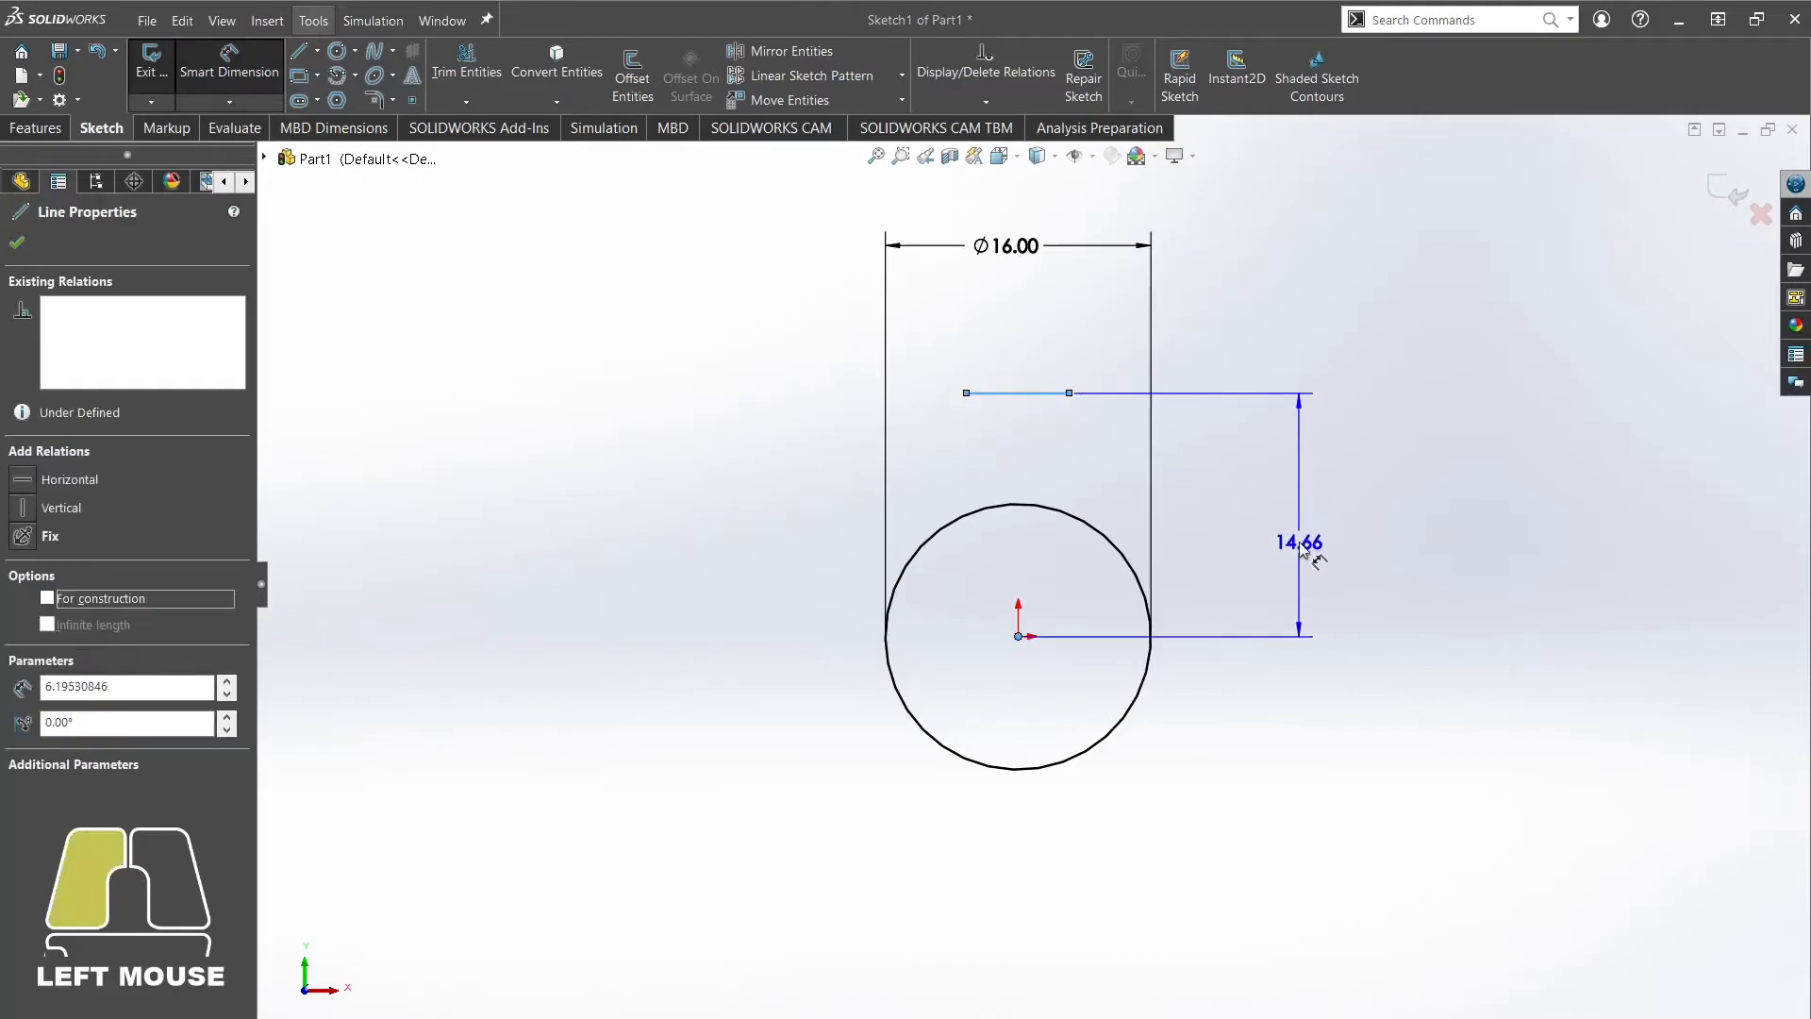
{"action": "left_click", "coordinate": [1302, 566]}
{"action": "type", "text": "10"}
{"action": "key", "text": "Return"}
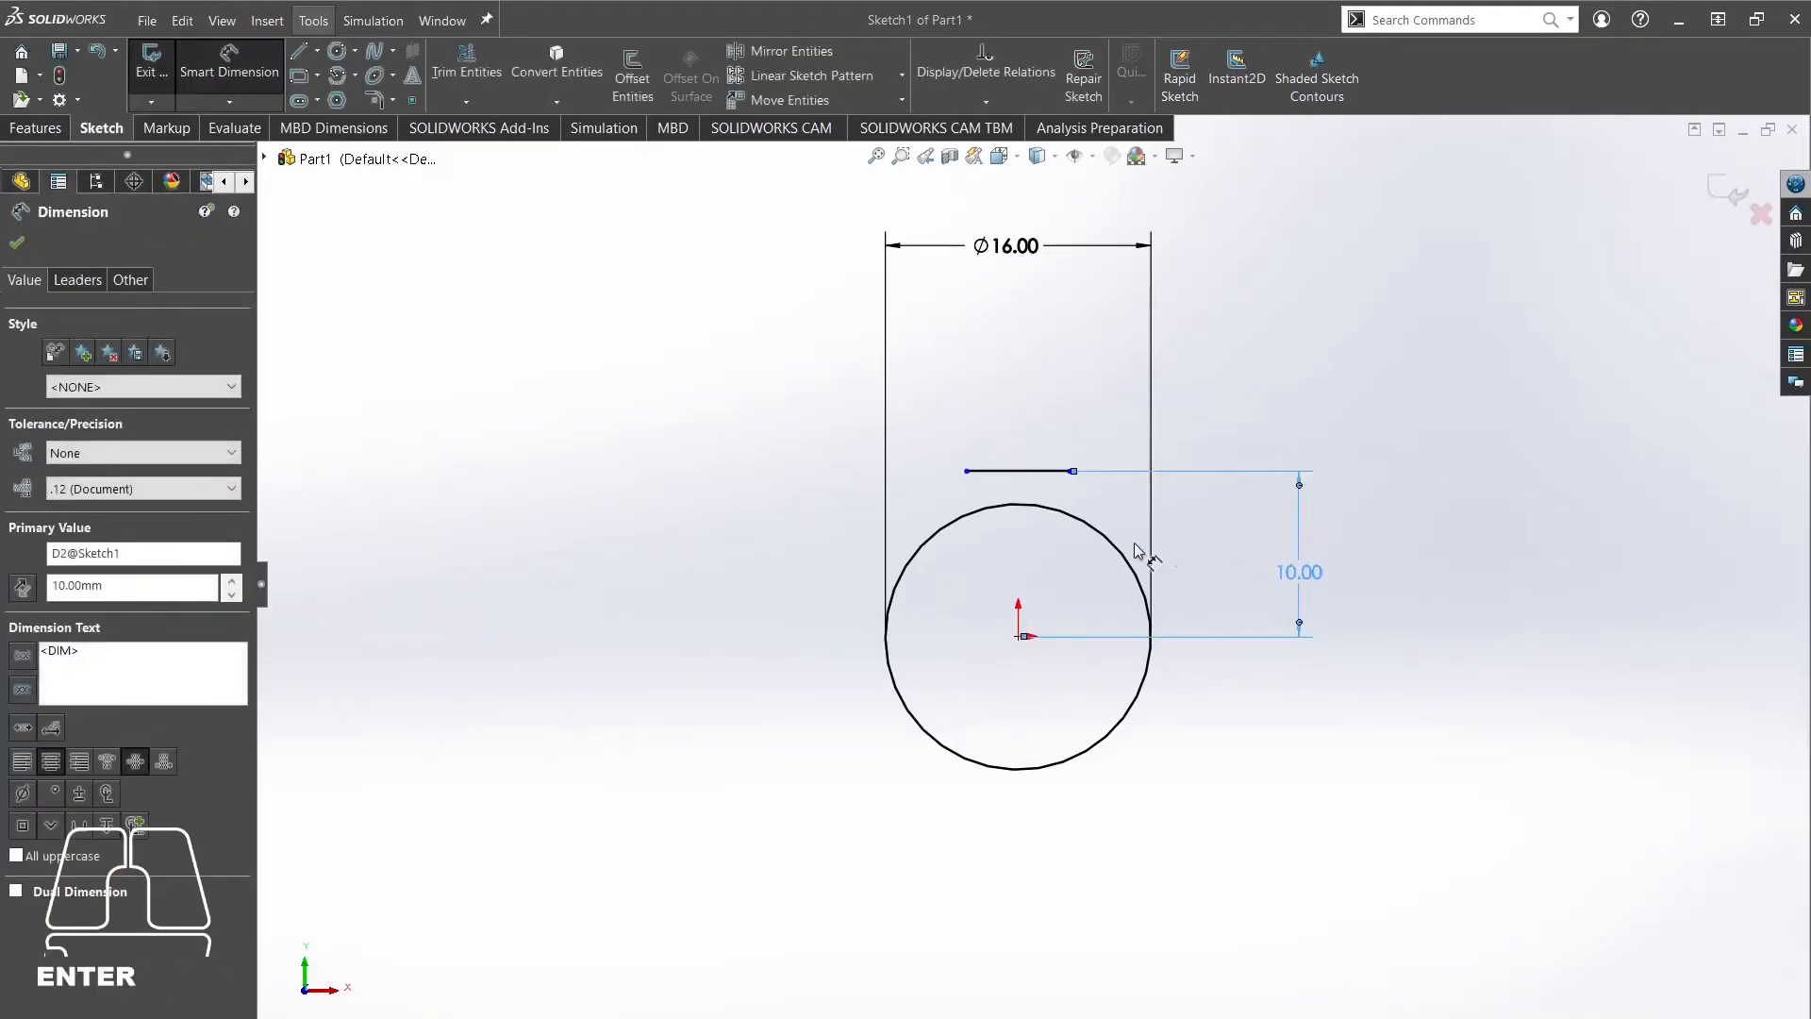
{"action": "right_click", "coordinate": [550, 510]}
{"action": "left_click", "coordinate": [622, 573]}
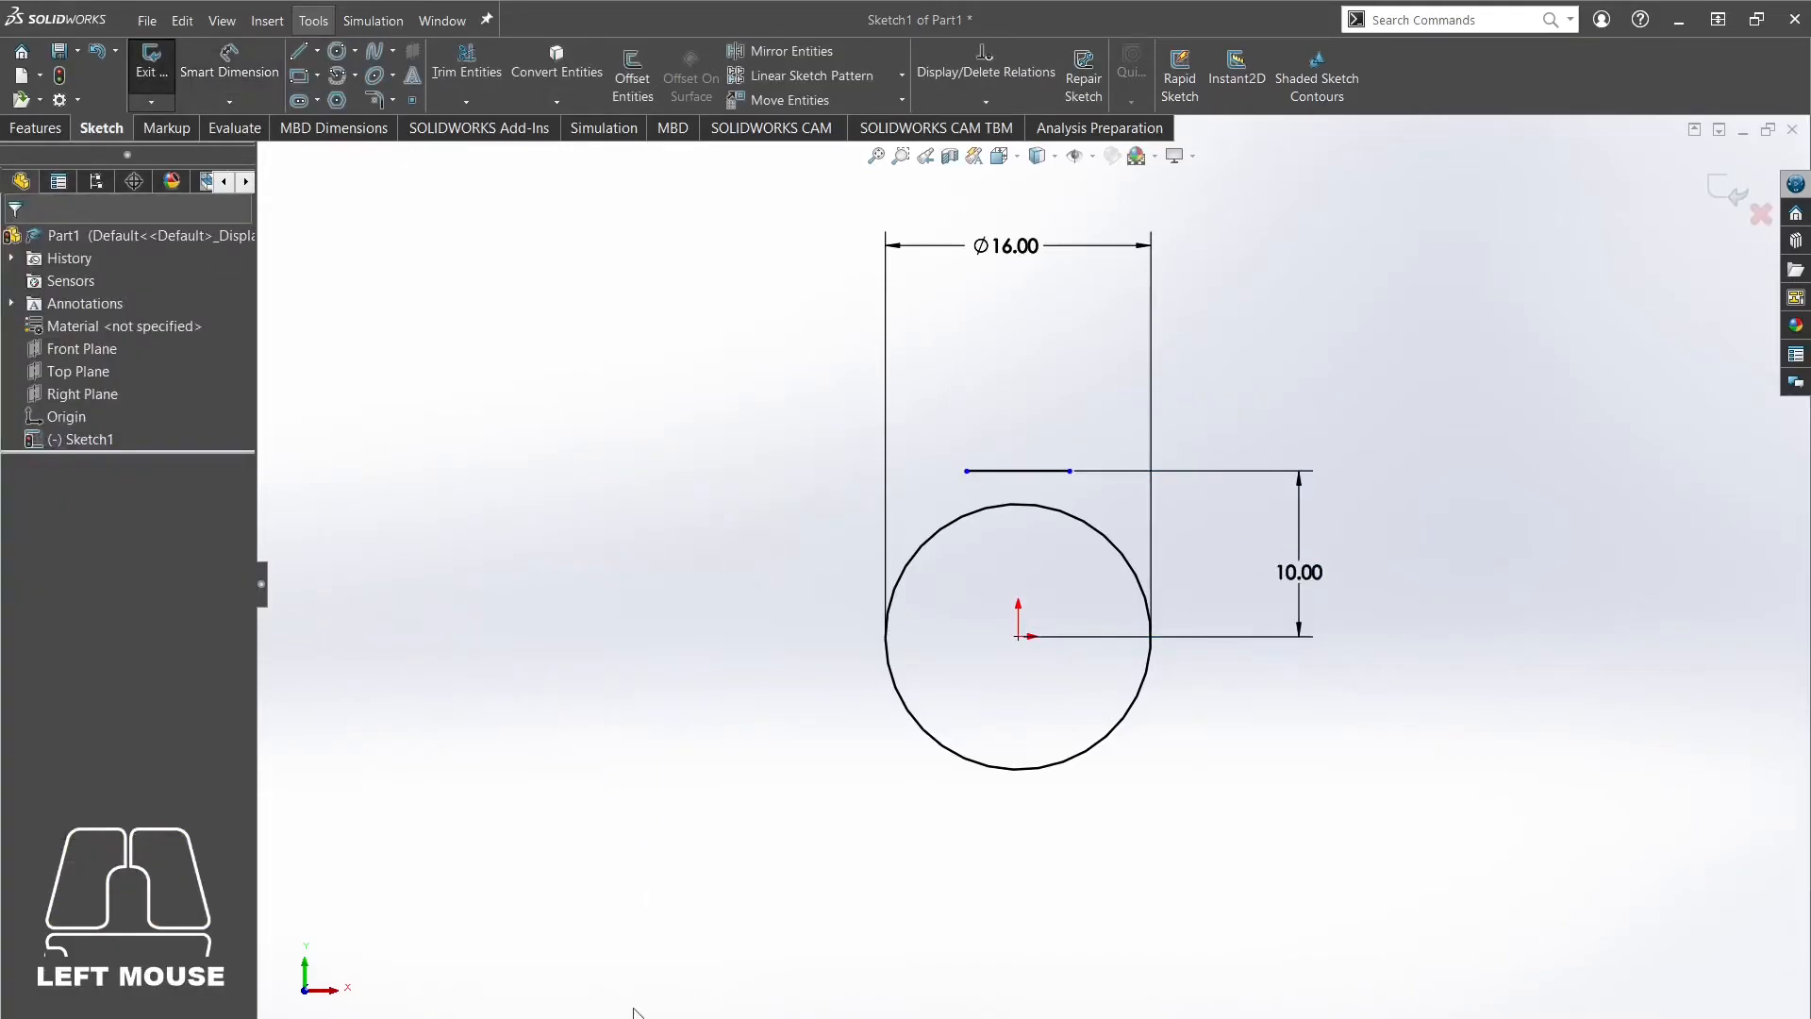
Mark the keyway and its 3.00 width in Gearpdf.pdf, and set the horizontal line's length to 3 mm in the SOLIDWORKS sketch.
{"action": "left_click", "coordinate": [487, 1002]}
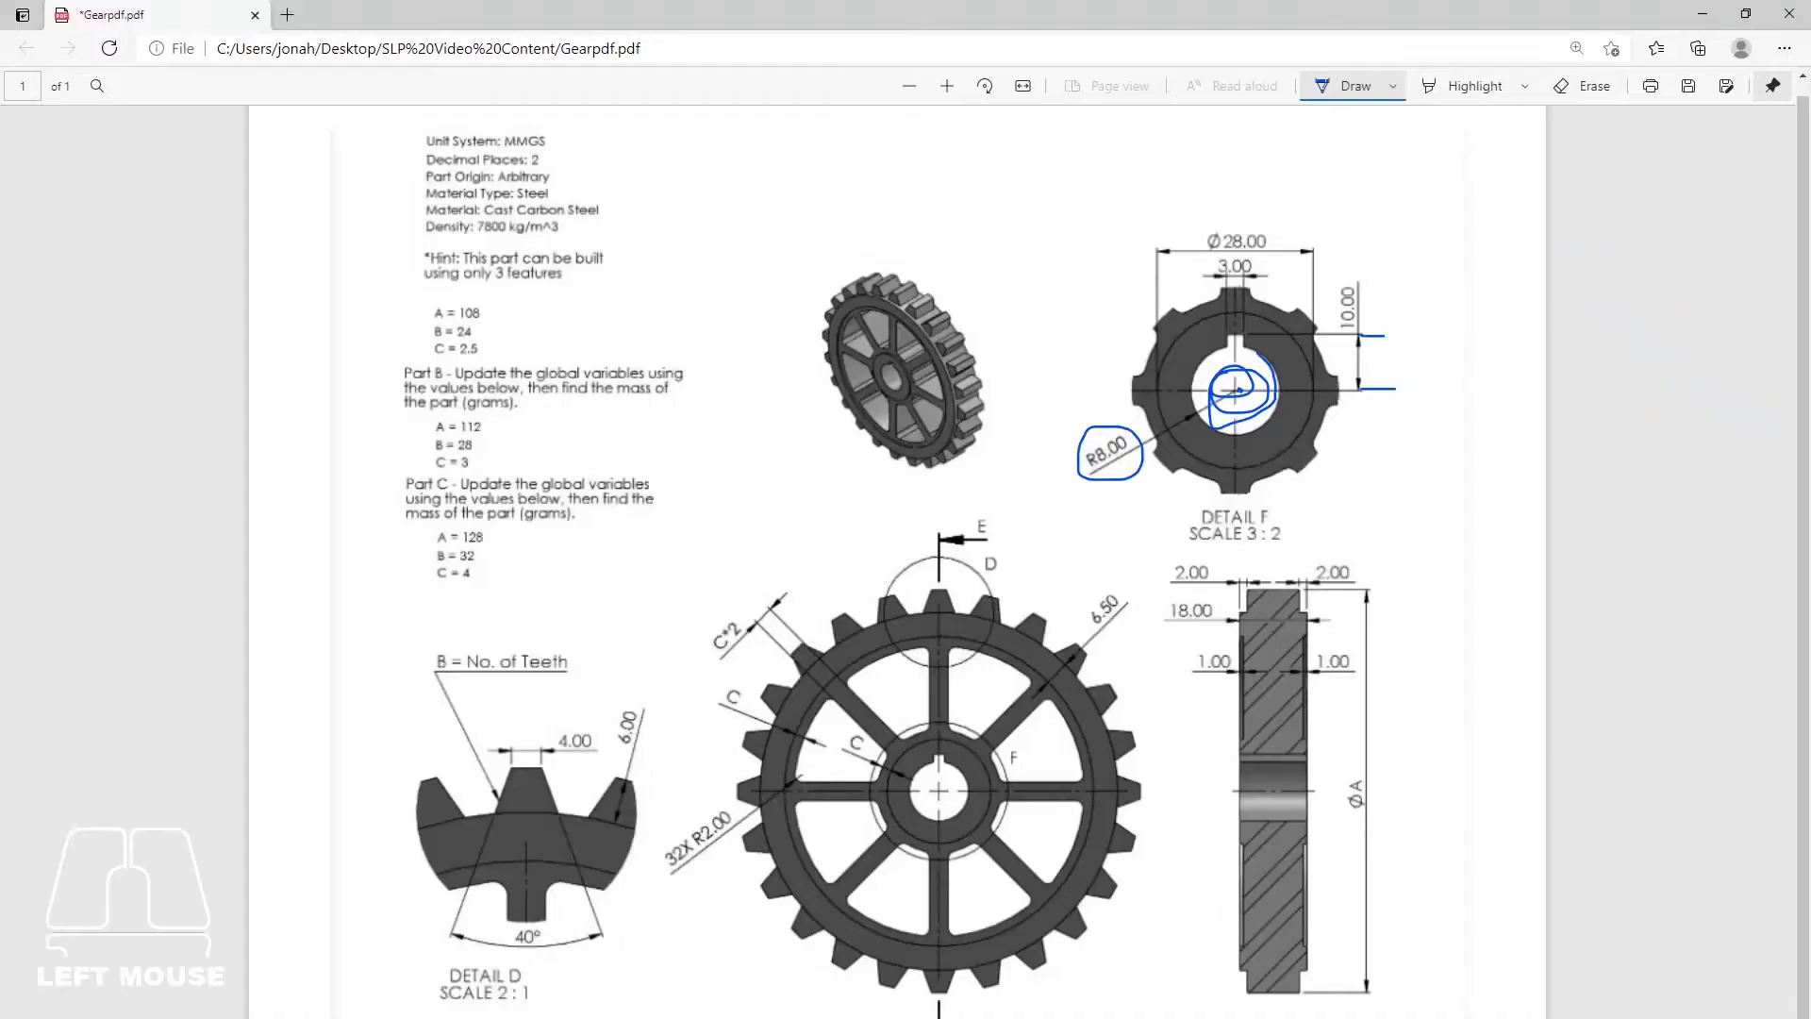
{"action": "left_click", "coordinate": [1250, 320]}
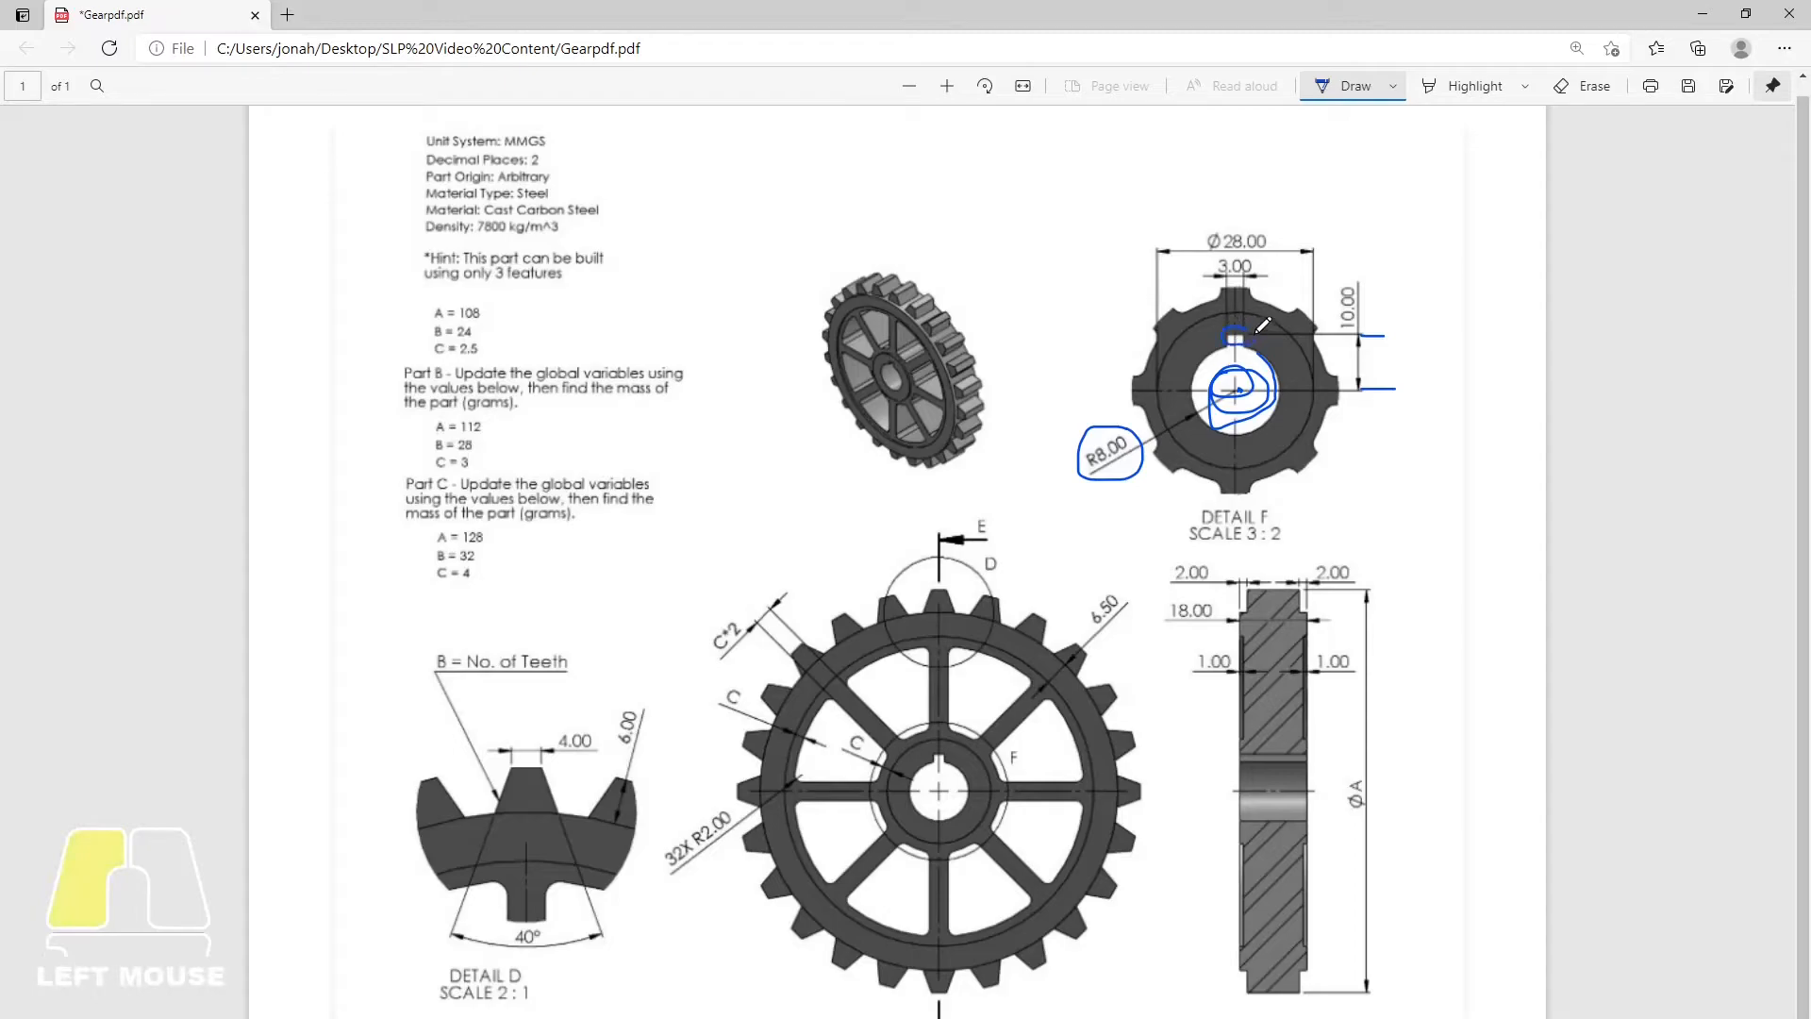
{"action": "left_click_drag", "start_coordinate": [1223, 277], "coordinate": [1256, 275]}
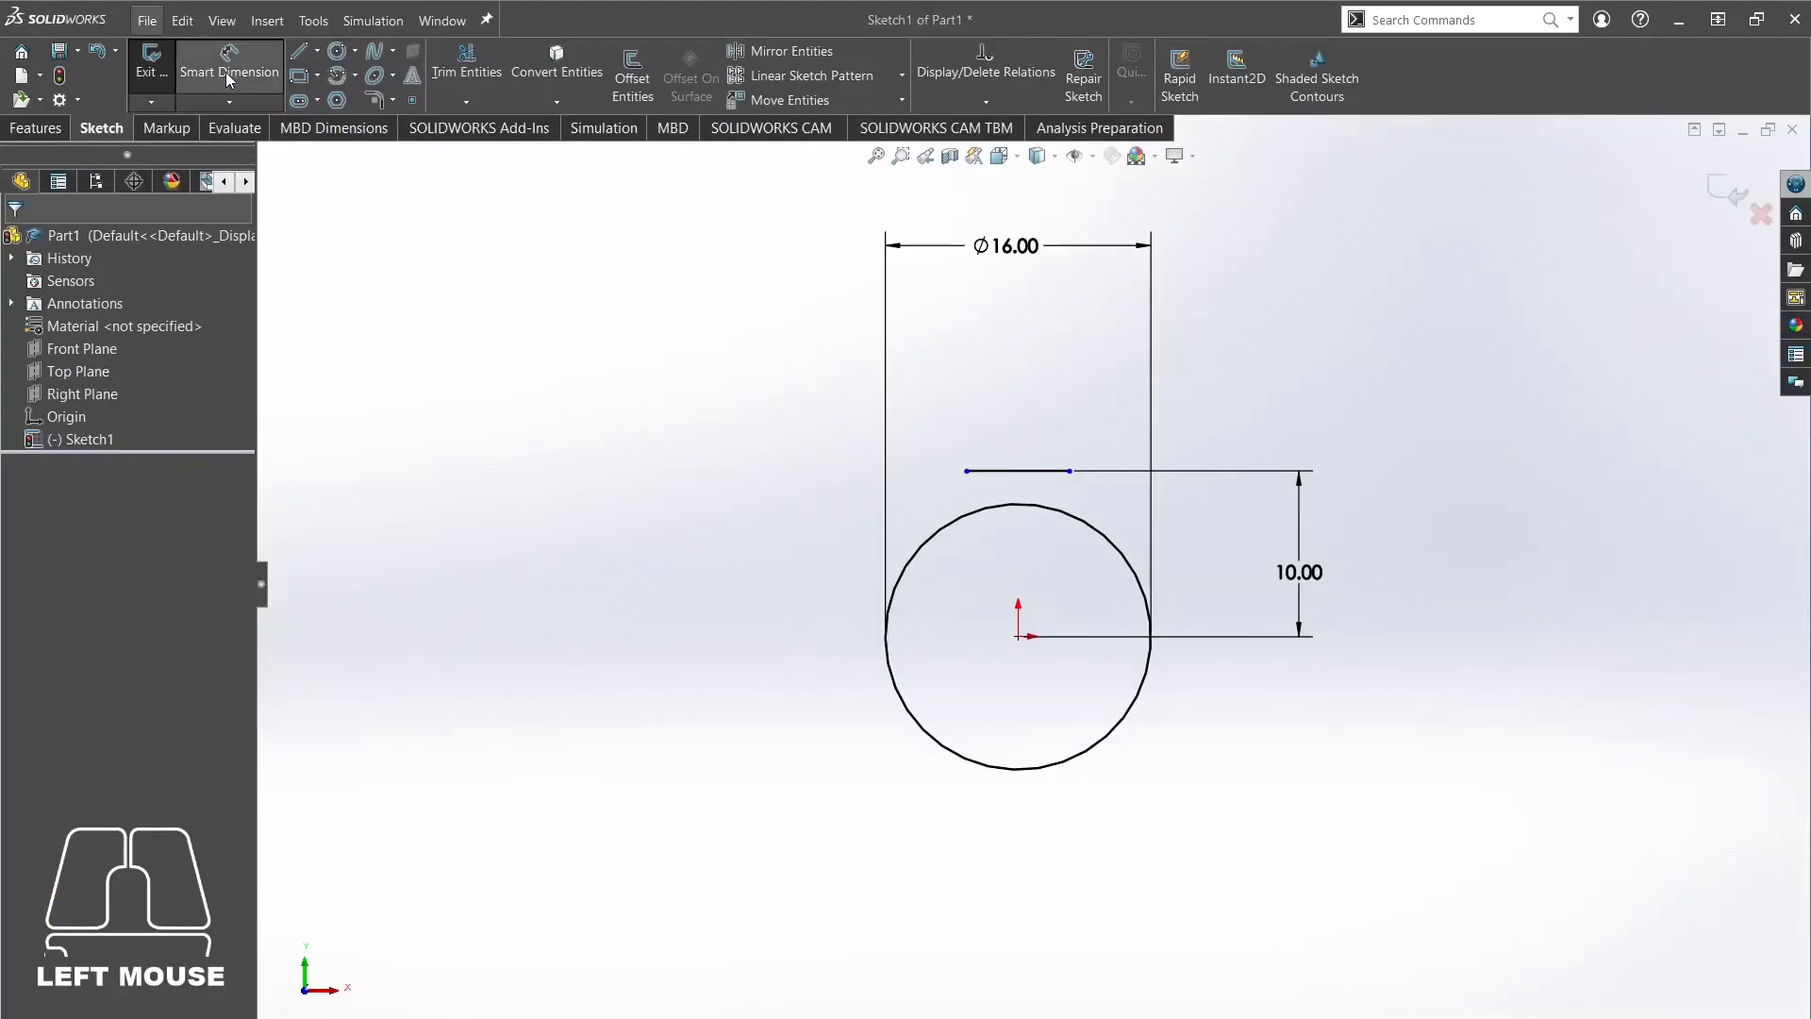
{"action": "left_click", "coordinate": [229, 60]}
{"action": "left_click", "coordinate": [1019, 469]}
{"action": "left_click", "coordinate": [1012, 382]}
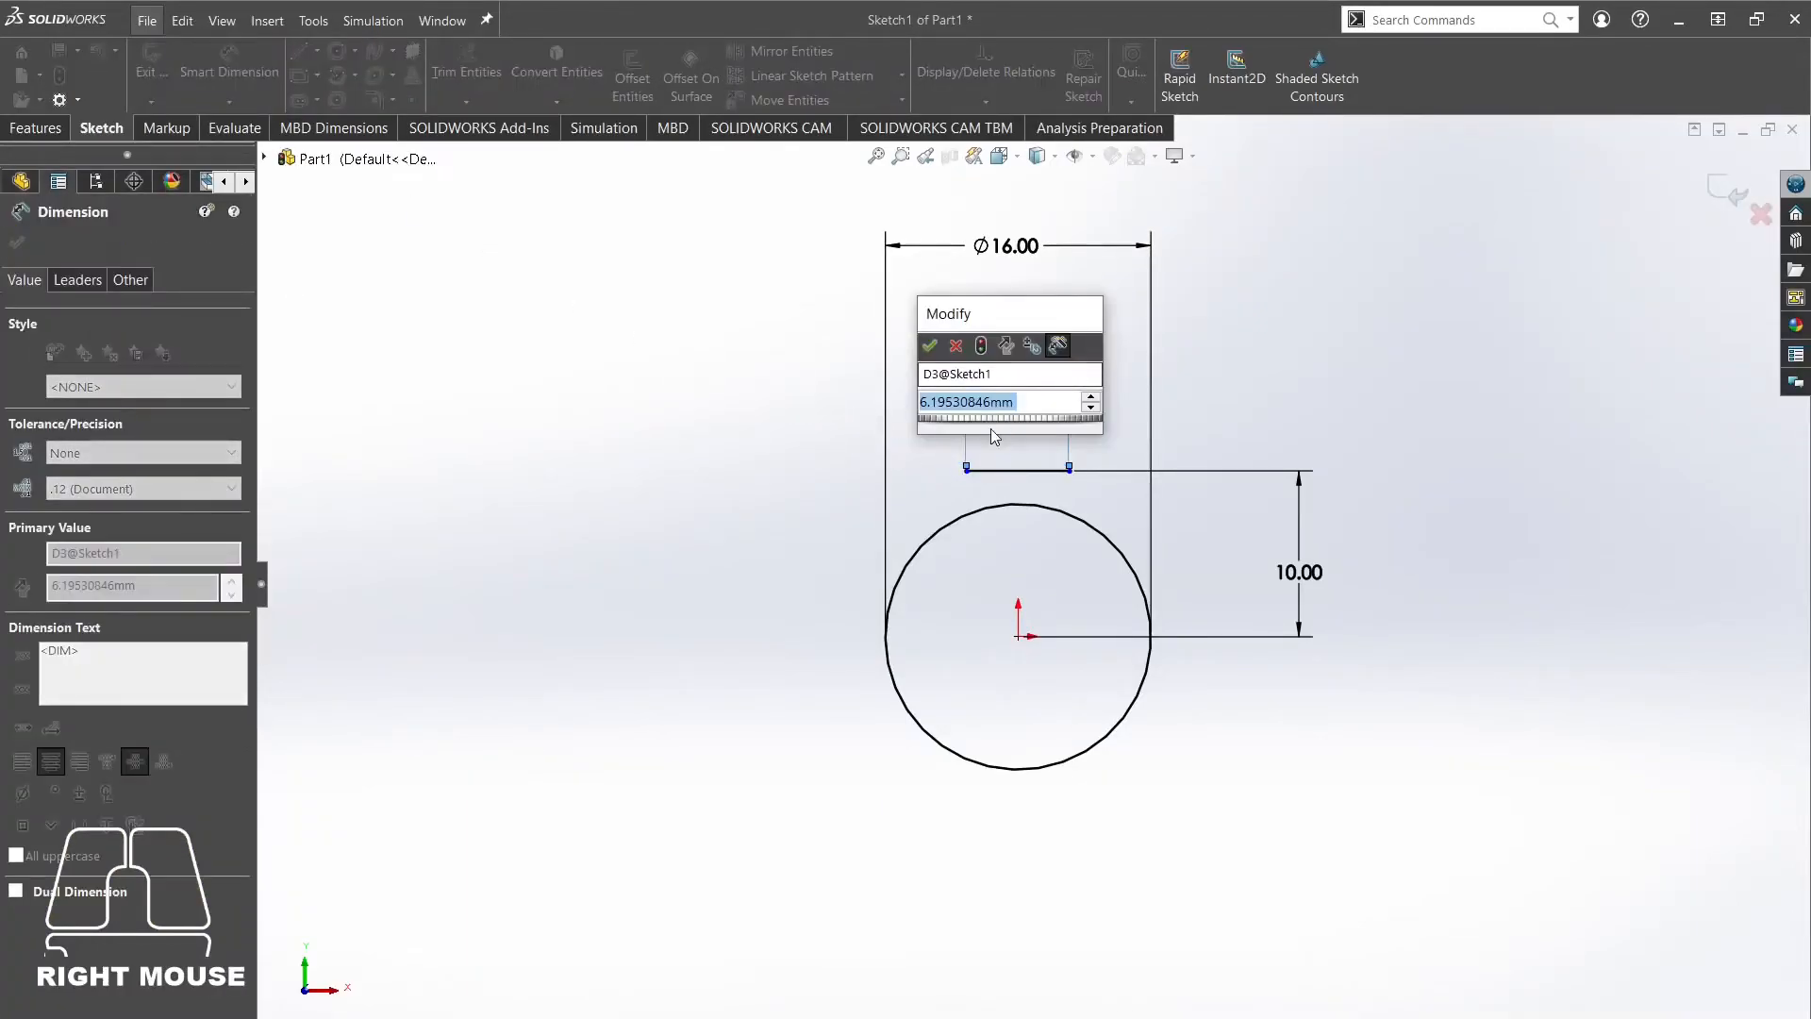
{"action": "type", "text": "3"}
{"action": "key", "text": "Return"}
{"action": "right_click", "coordinate": [698, 496]}
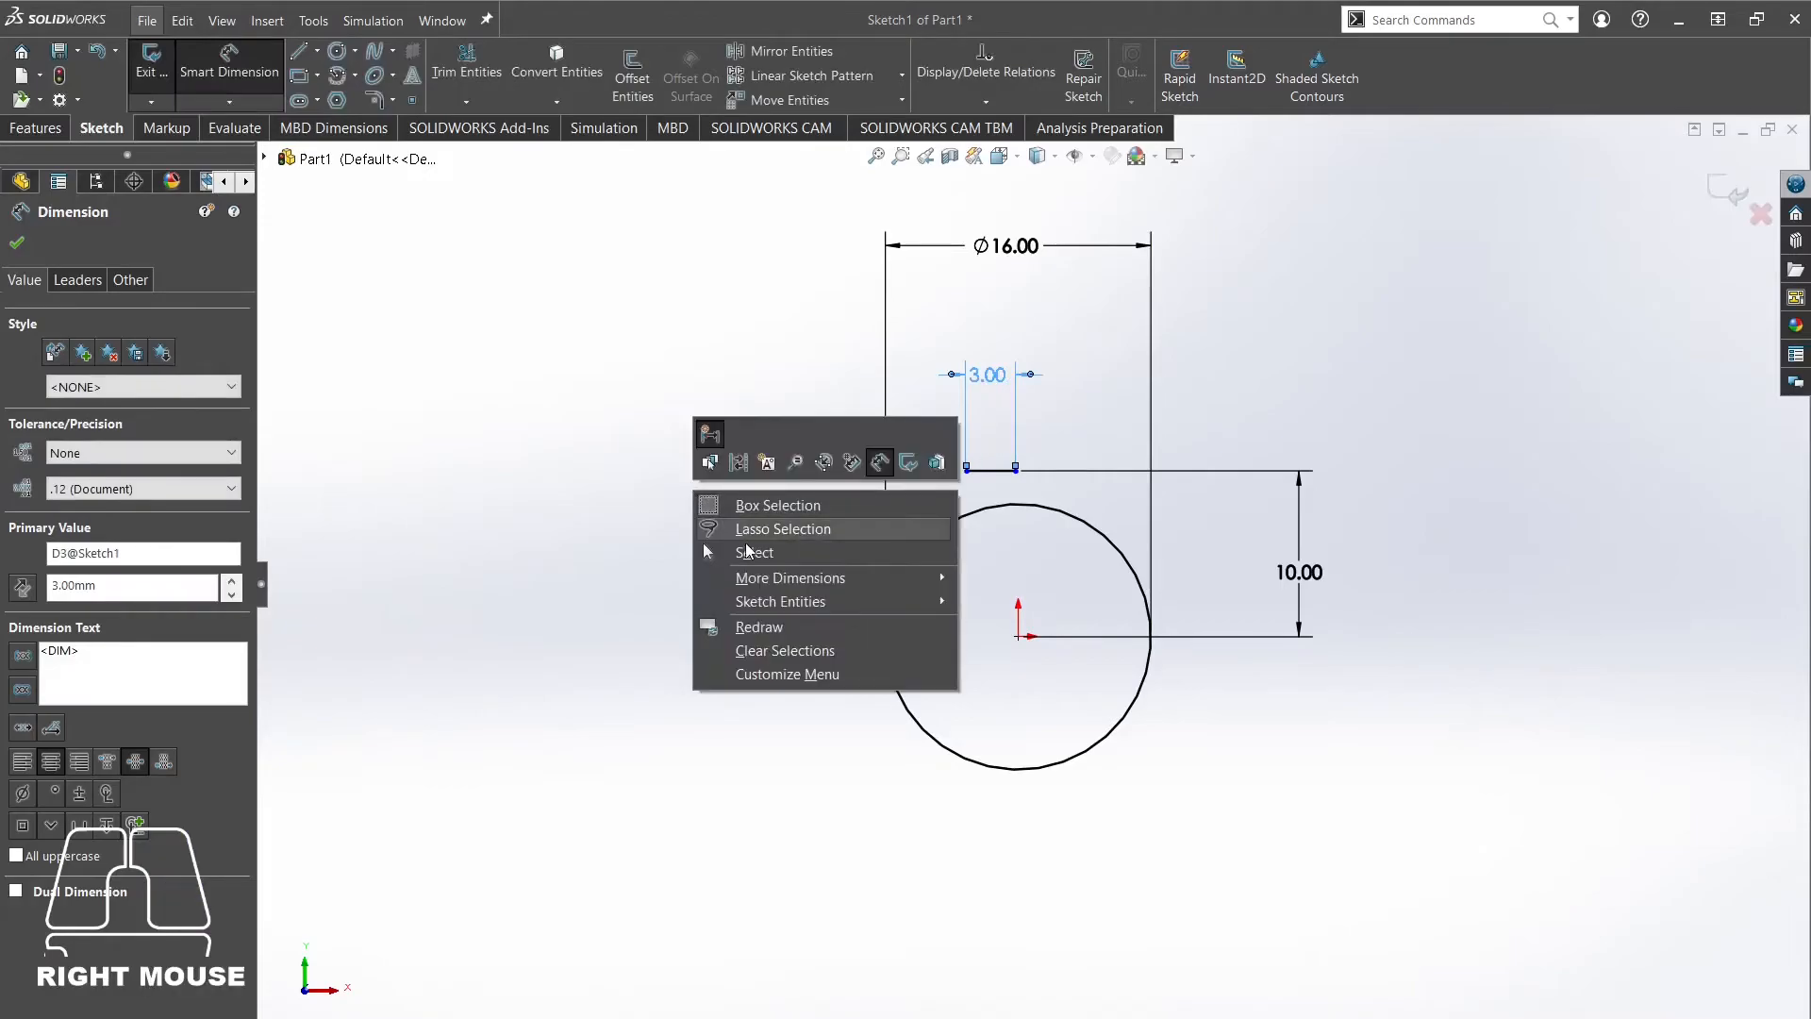
{"action": "left_click", "coordinate": [751, 551]}
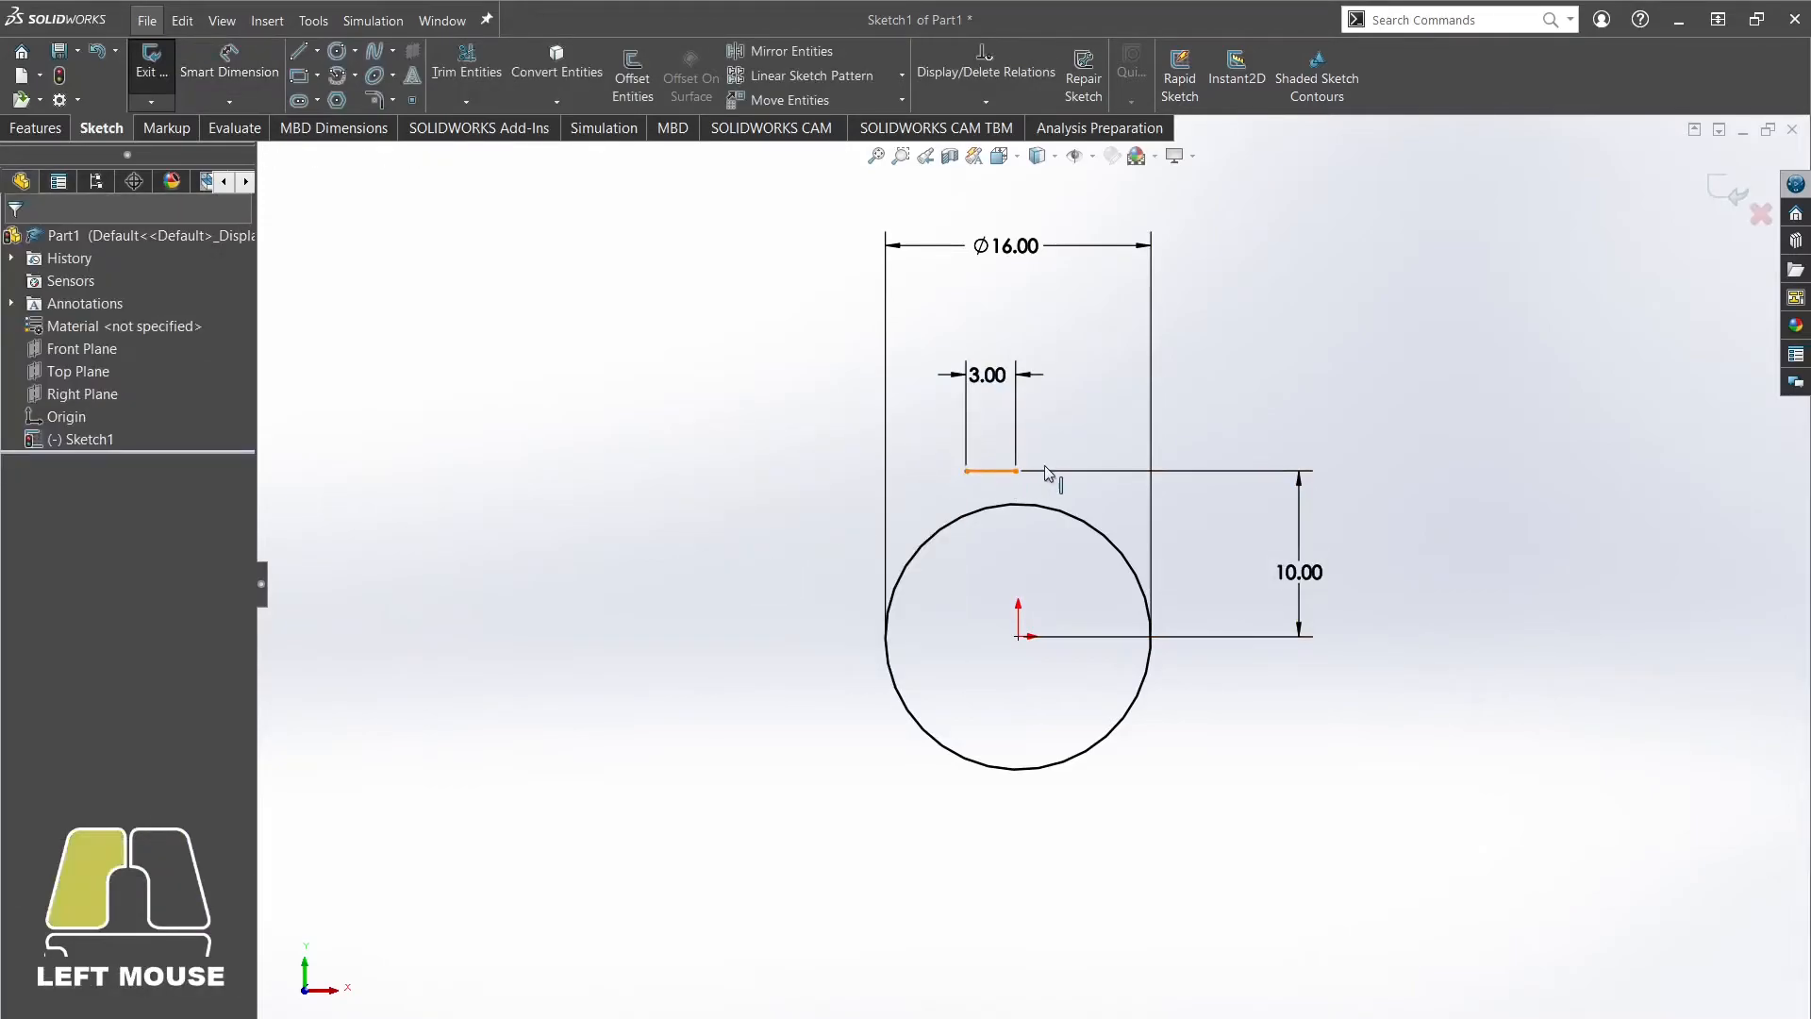
Centre the 3 mm line above the origin with a Vertical relation between its midpoint and the origin.
{"action": "left_click", "coordinate": [1013, 471]}
{"action": "left_click_drag", "start_coordinate": [1017, 471], "coordinate": [1047, 471]}
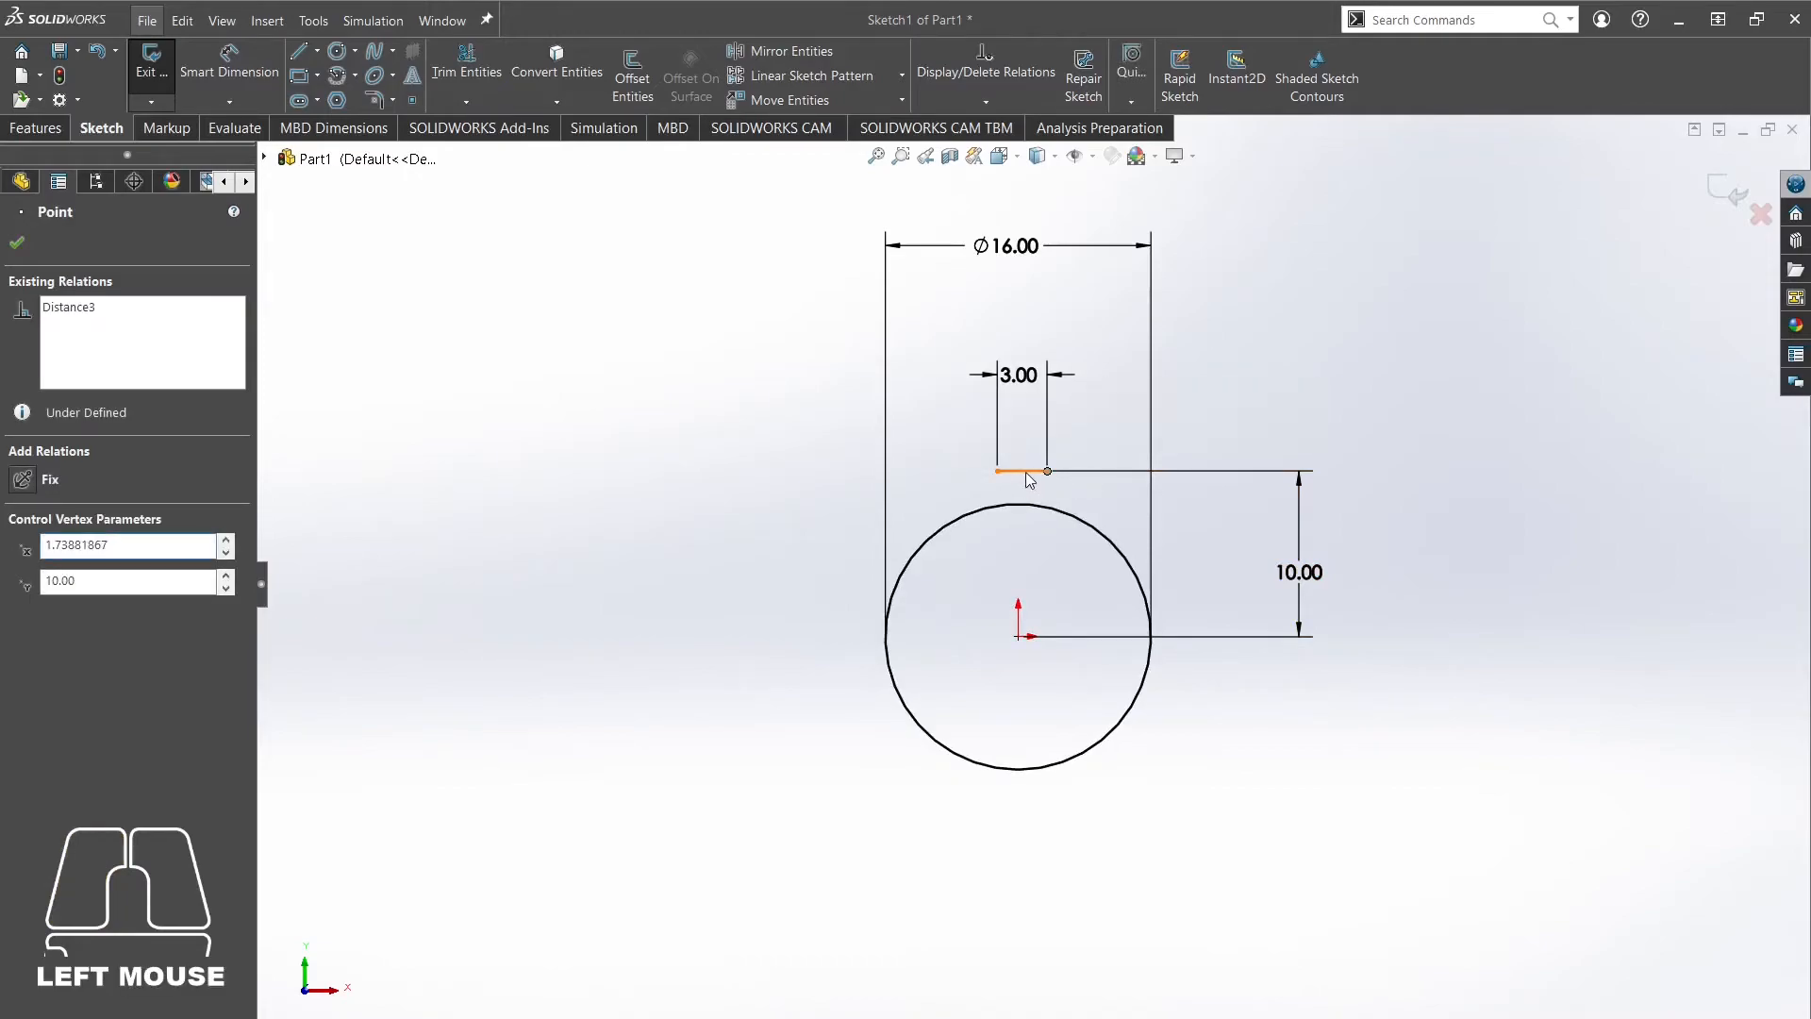
{"action": "left_click", "coordinate": [1026, 472]}
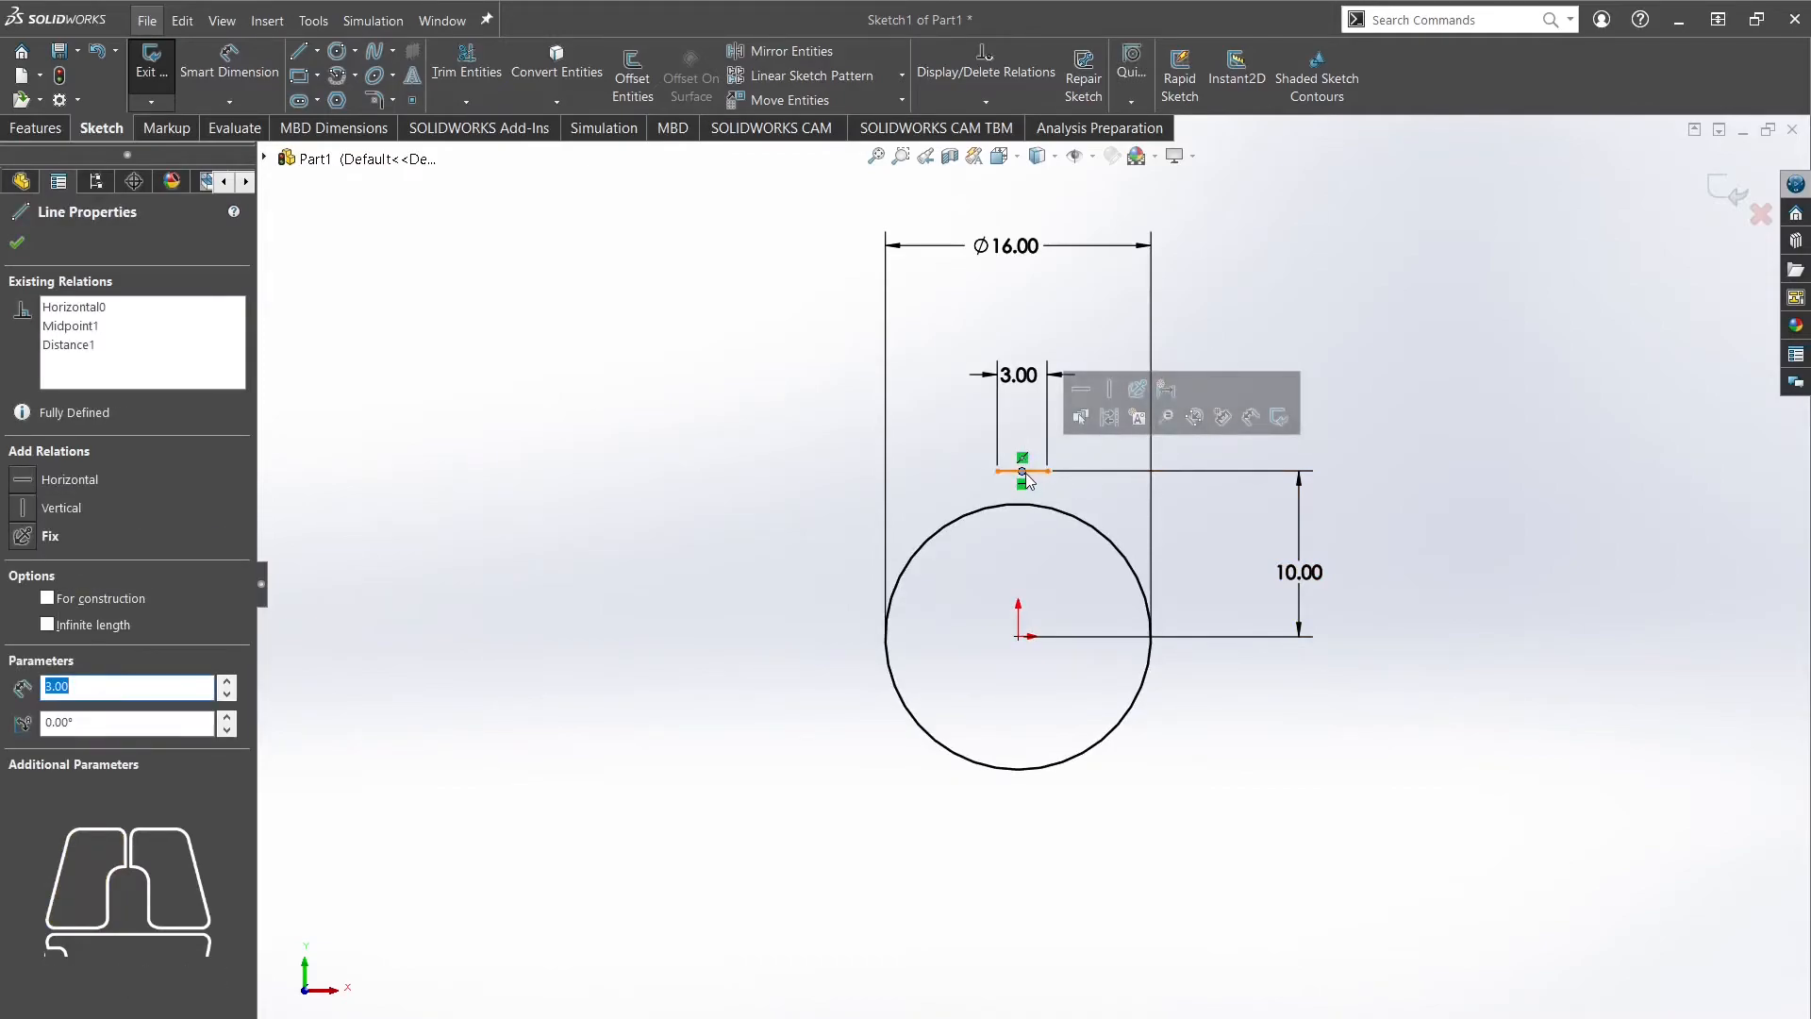
{"action": "left_click", "coordinate": [853, 469]}
{"action": "left_click", "coordinate": [1012, 473]}
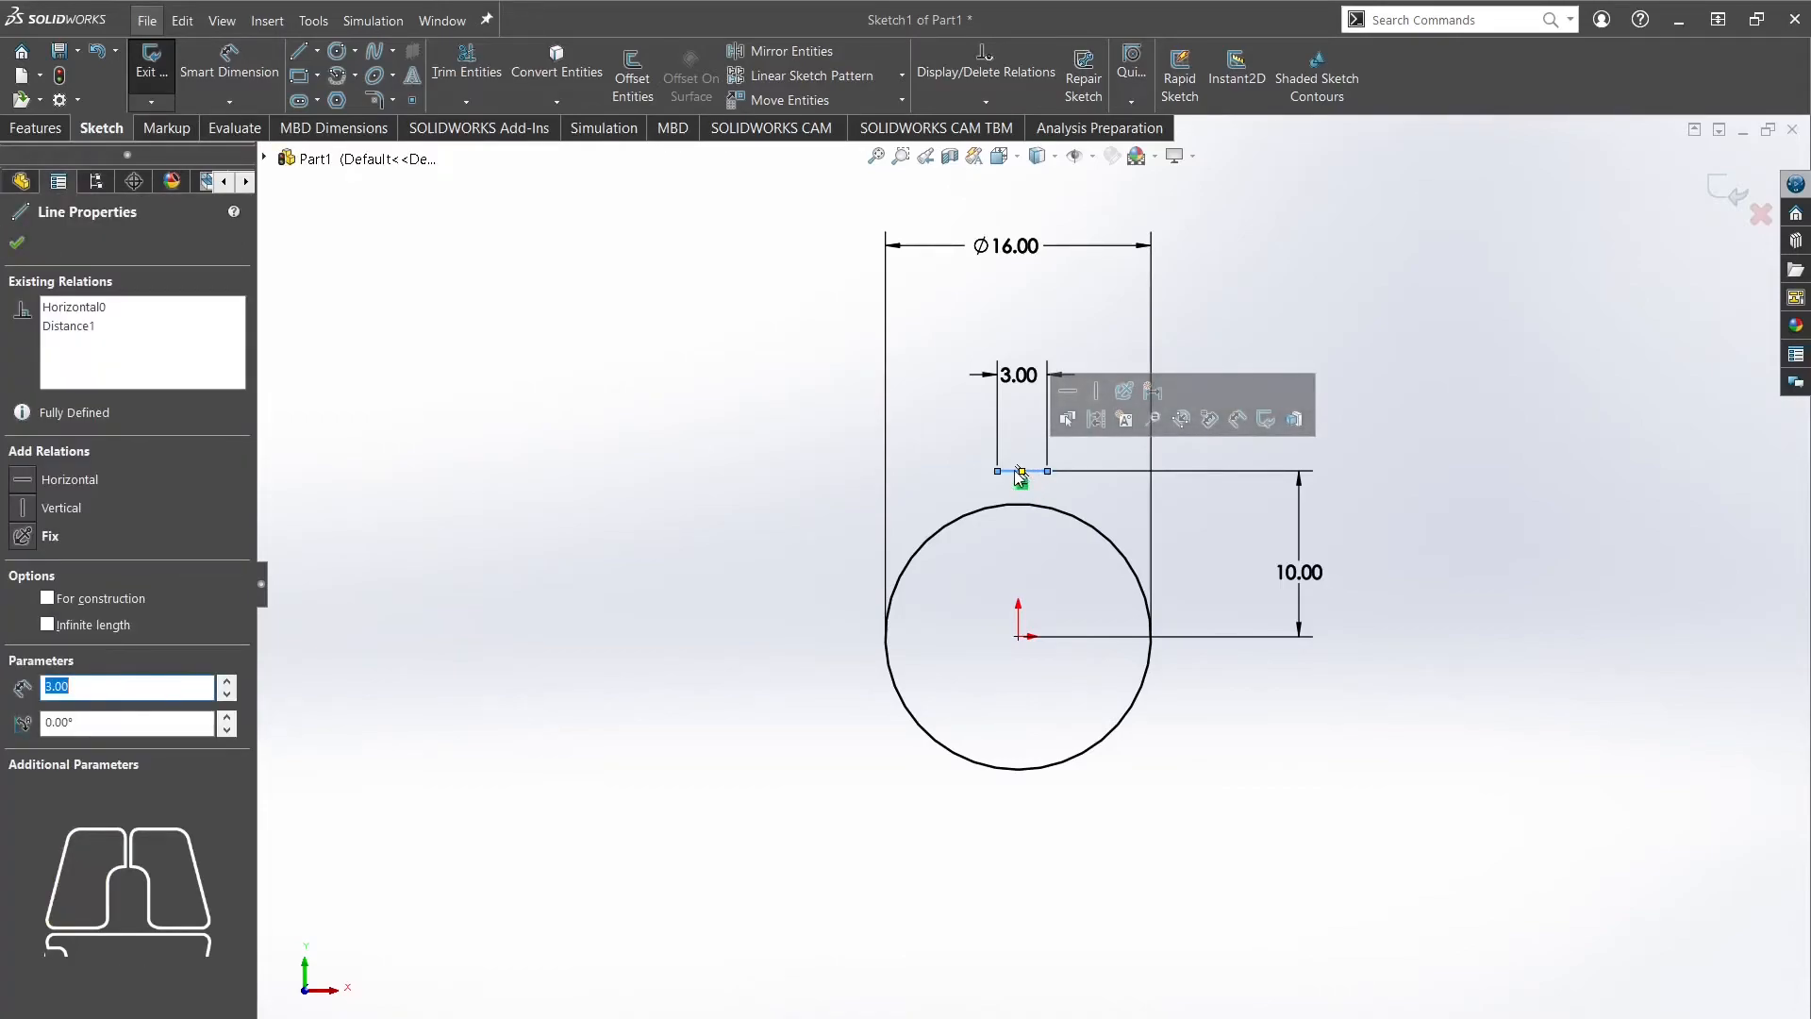
{"action": "left_click", "coordinate": [1022, 471]}
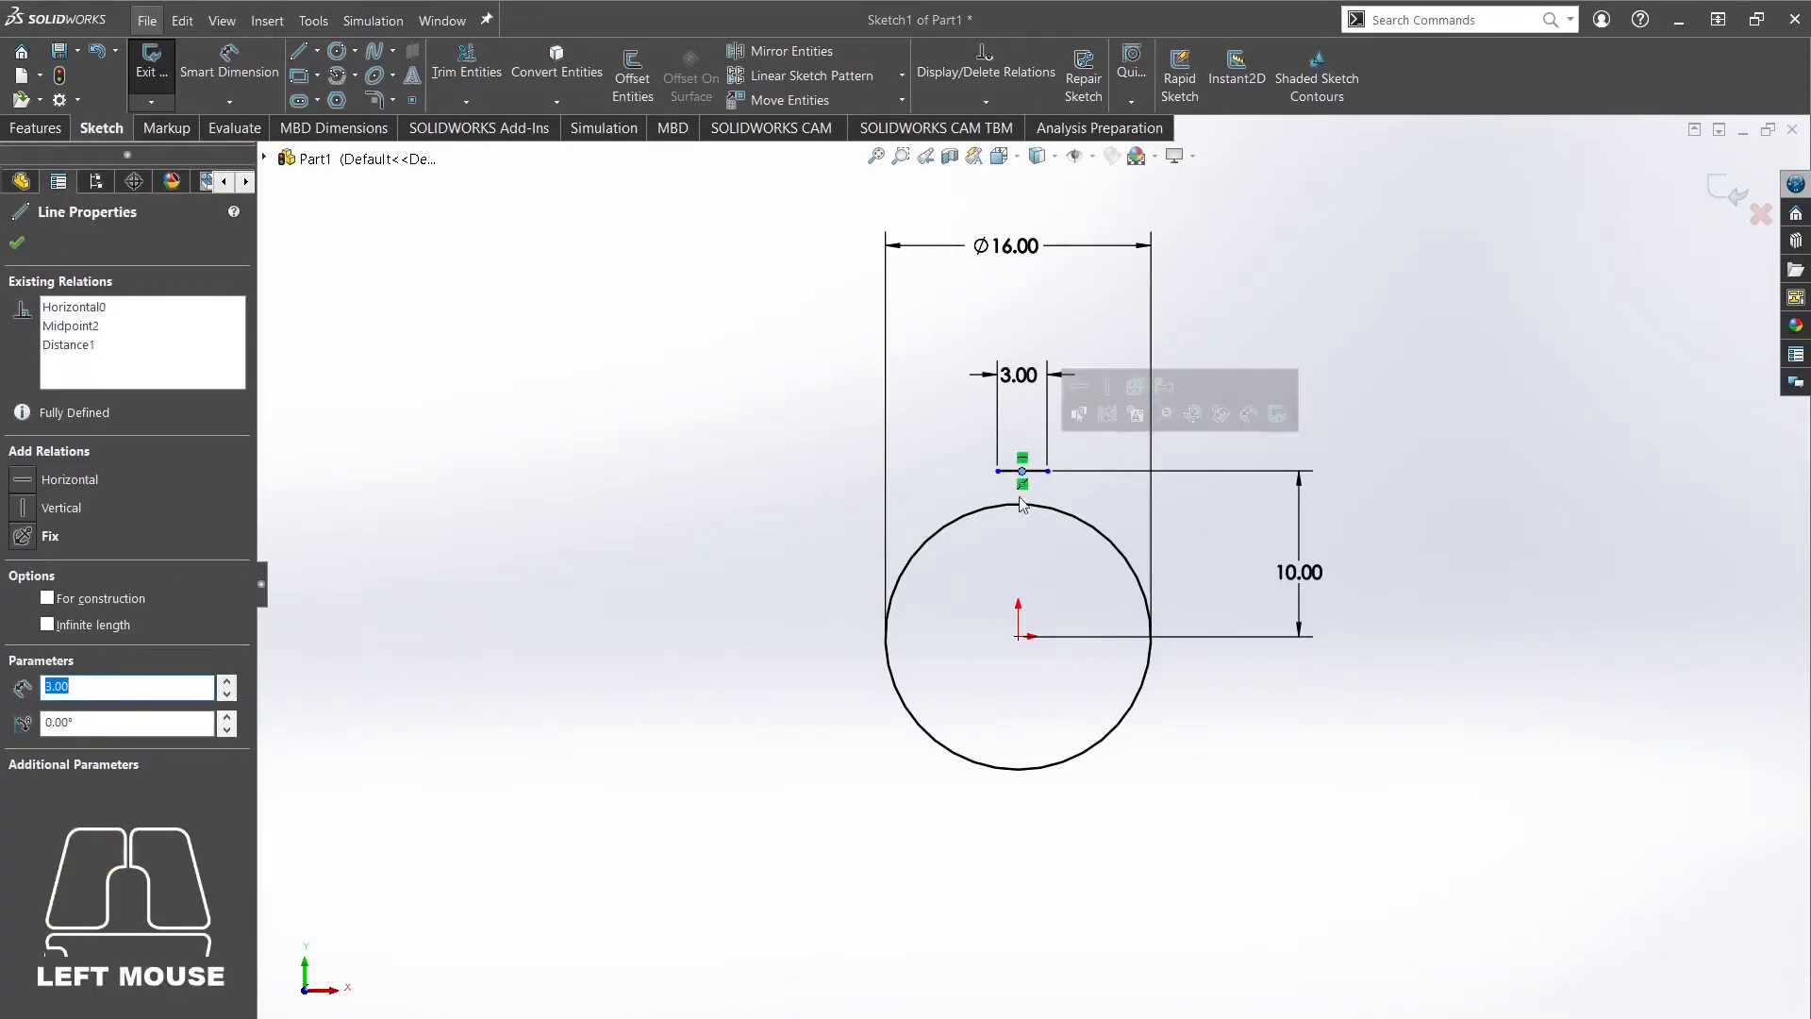
{"action": "left_click", "coordinate": [1018, 636], "text": "ctrl"}
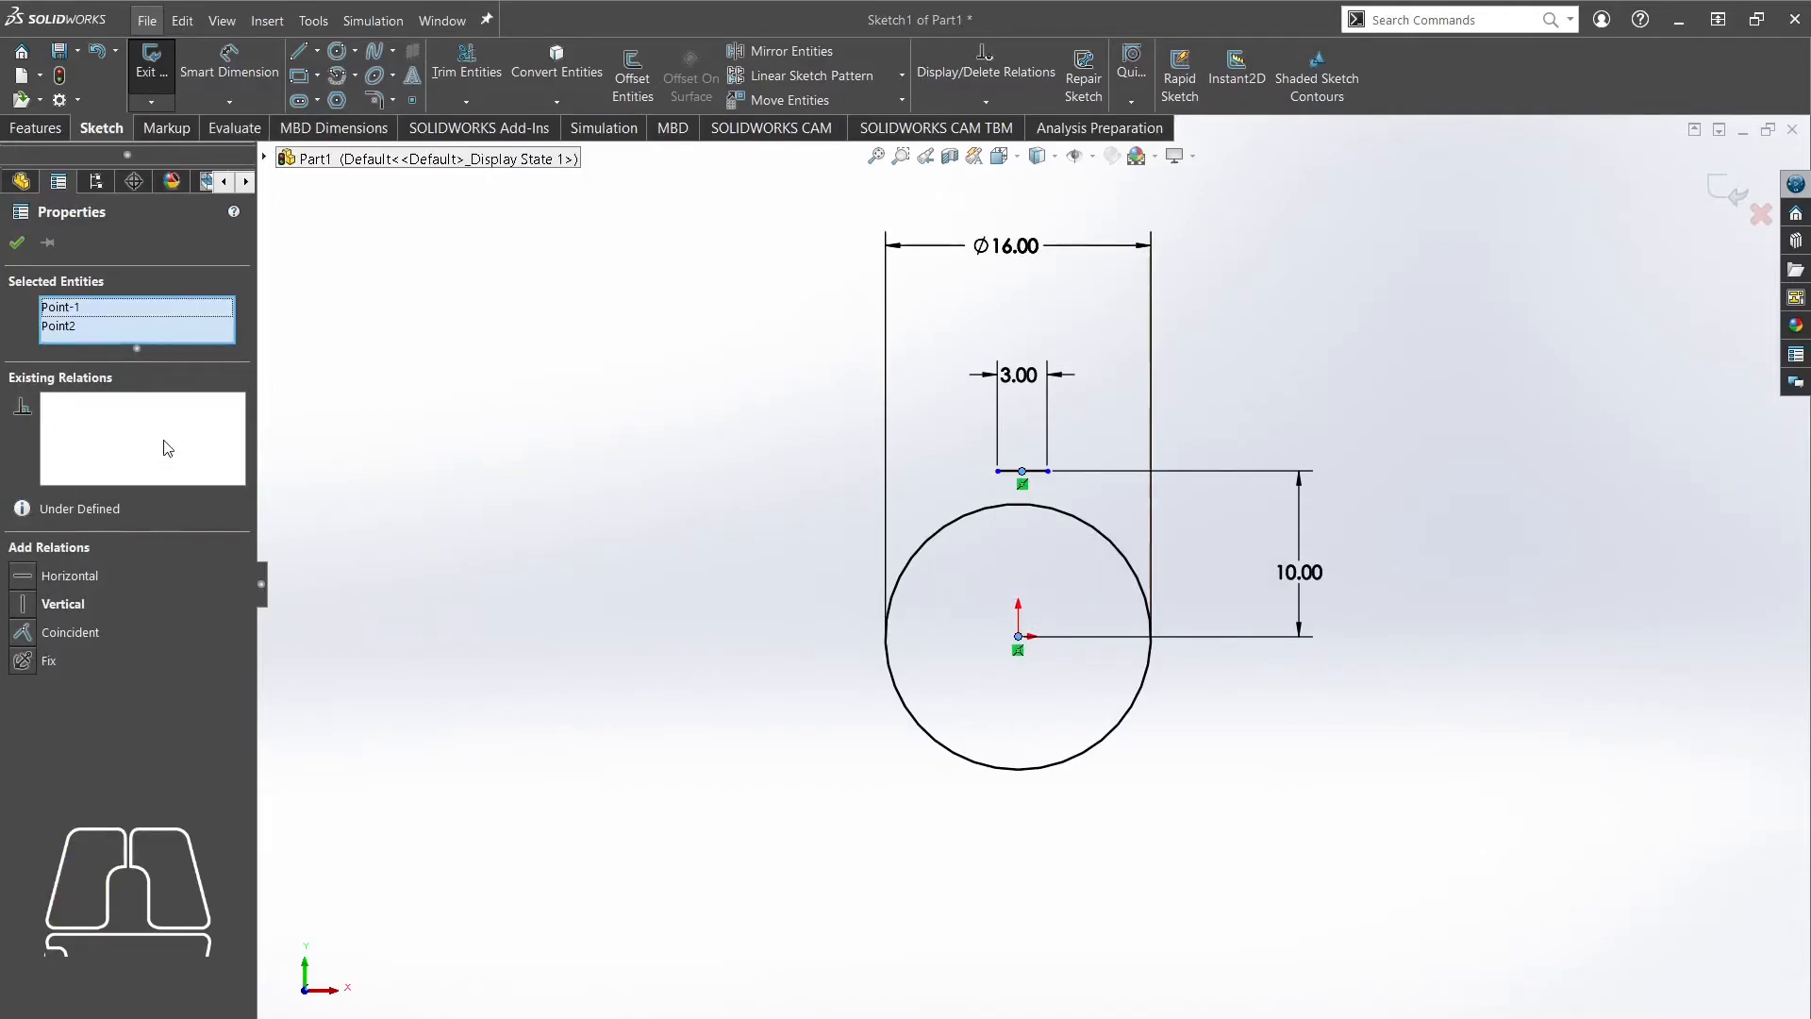
{"action": "left_click", "coordinate": [38, 605]}
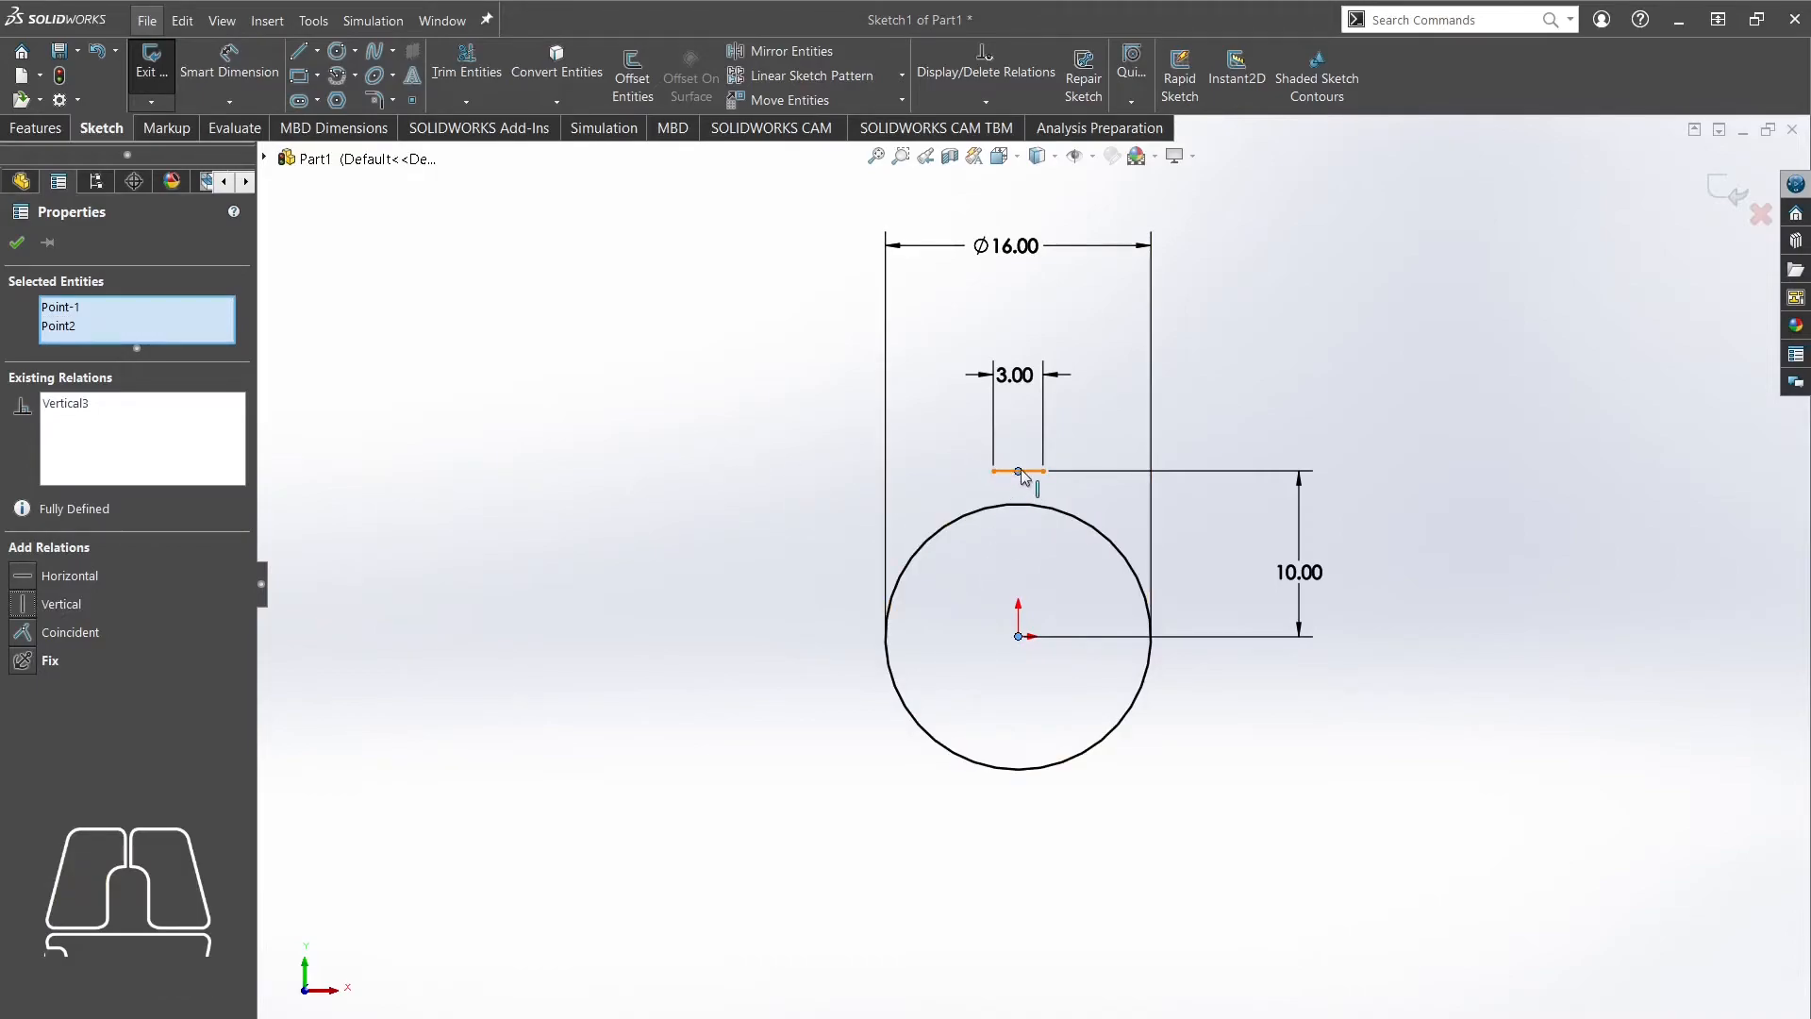
{"action": "left_click", "coordinate": [948, 598]}
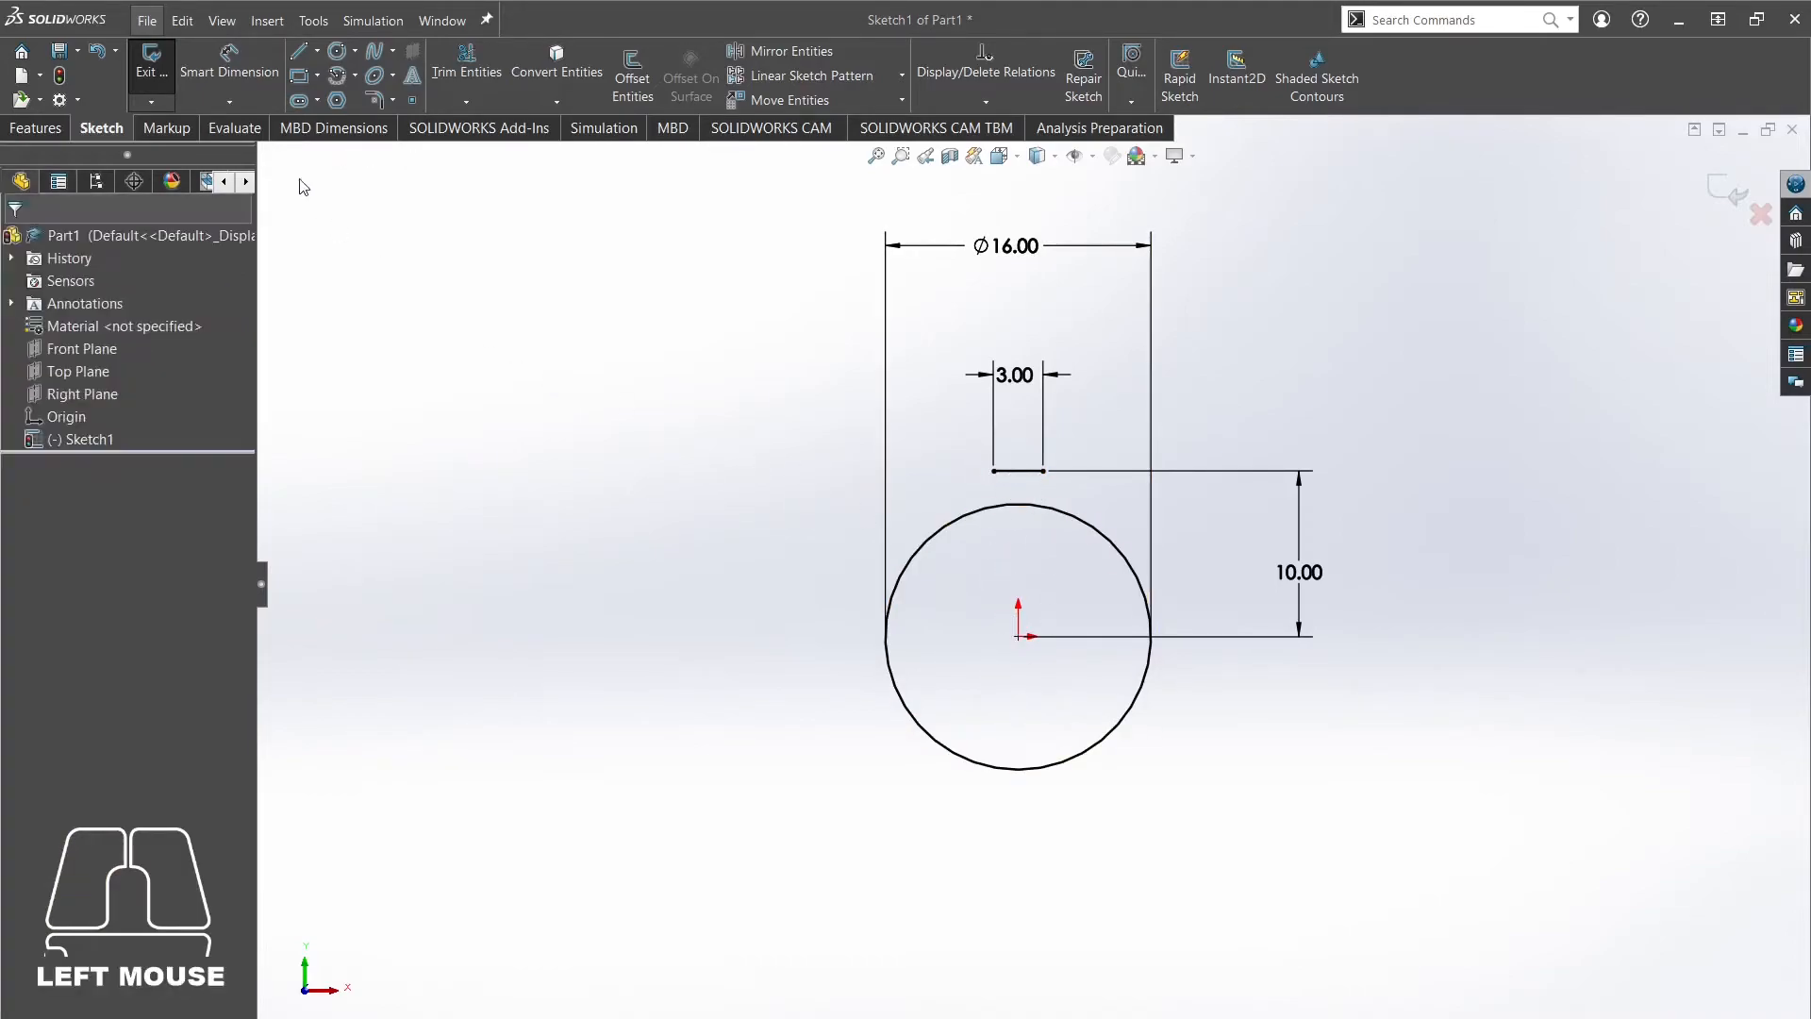
Draw vertical lines from both ends of the 3 mm line down to the circle to form the keyway sides.
{"action": "left_click", "coordinate": [299, 50]}
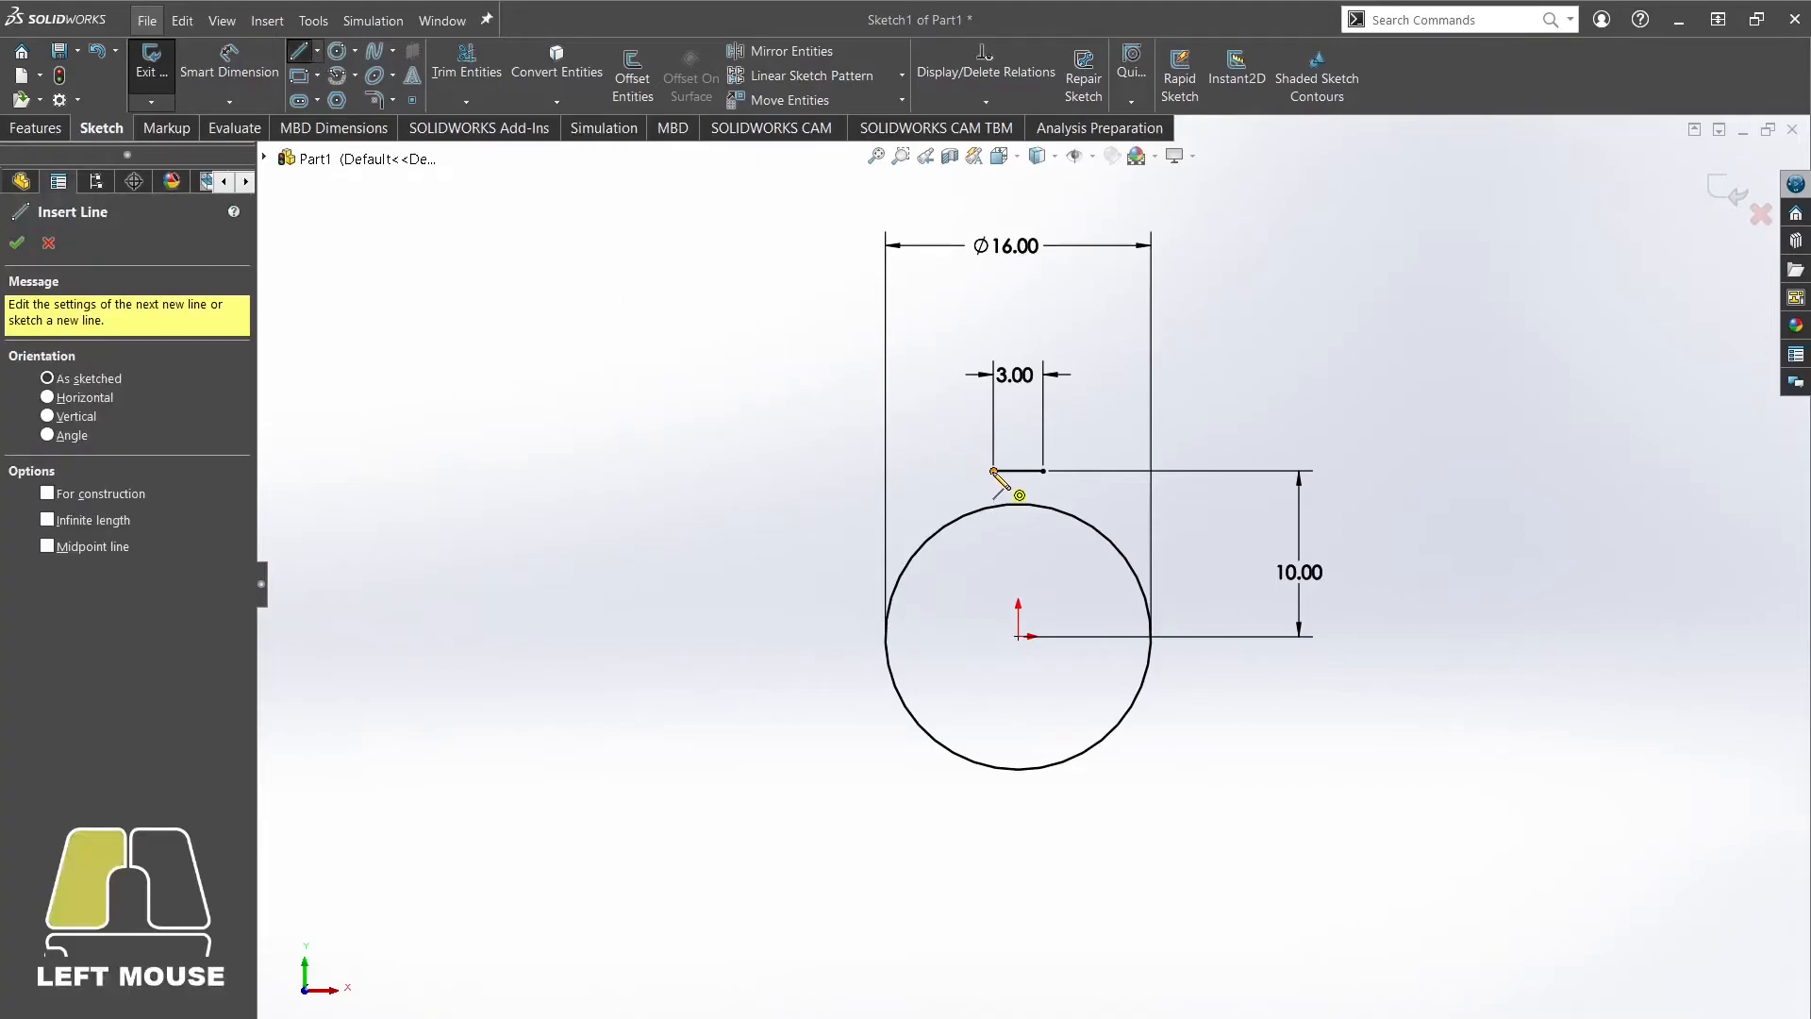
{"action": "left_click", "coordinate": [994, 471]}
{"action": "left_click", "coordinate": [994, 507]}
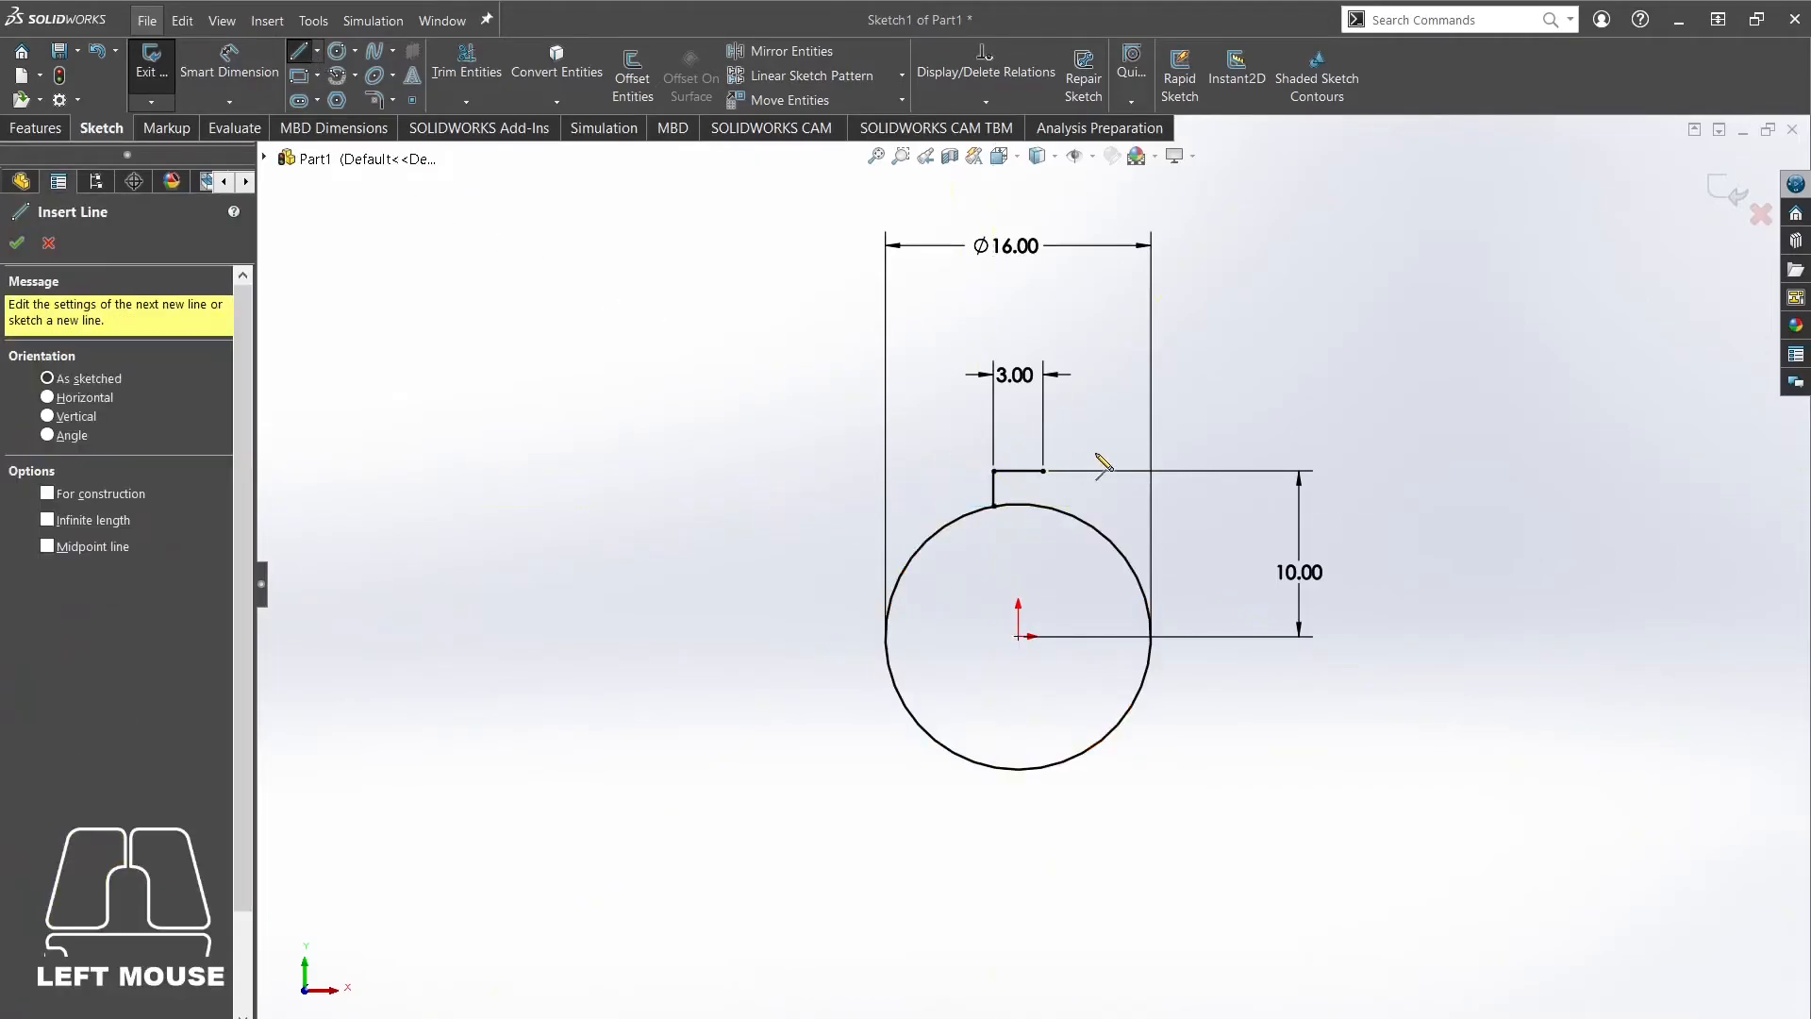
{"action": "left_click", "coordinate": [1042, 471]}
{"action": "left_click", "coordinate": [1042, 505]}
{"action": "key", "text": "Escape"}
Trim the arc of the circle between the two keyway sides.
{"action": "left_click", "coordinate": [467, 71]}
{"action": "left_click_drag", "start_coordinate": [1019, 492], "coordinate": [1021, 525]}
{"action": "right_click", "coordinate": [690, 459]}
{"action": "left_click", "coordinate": [773, 521]}
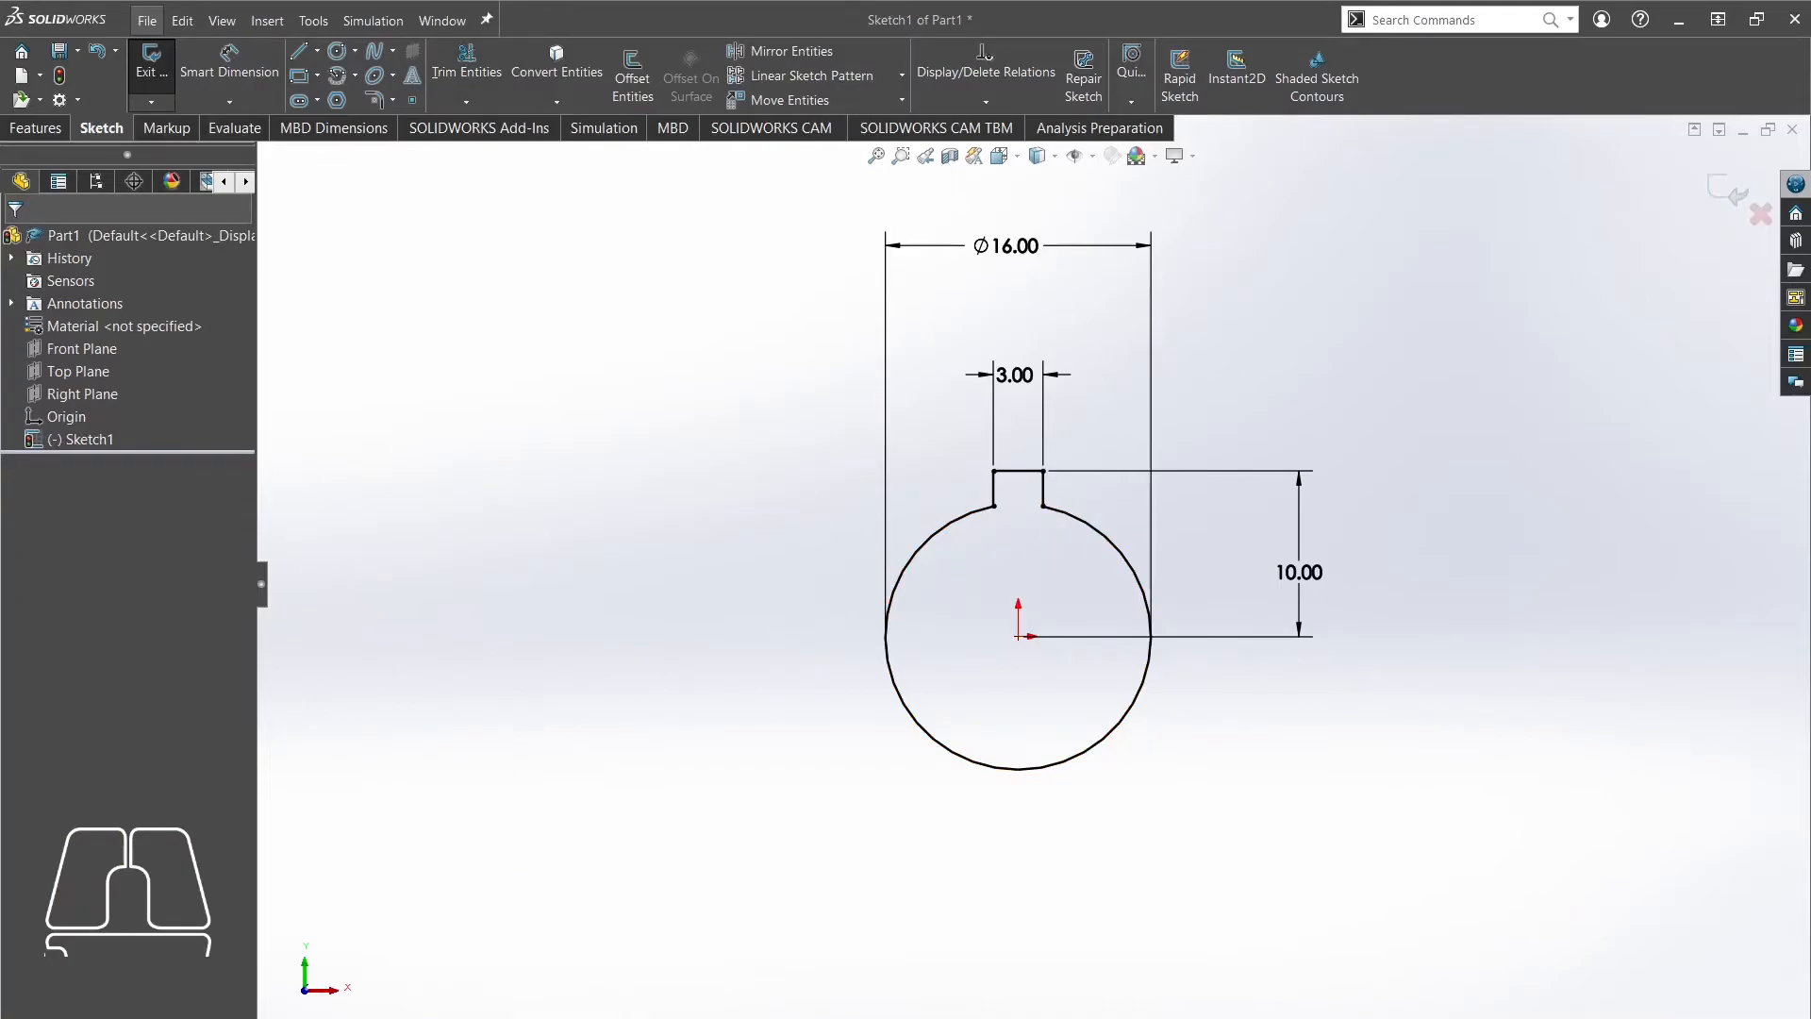
Switch to Gearpdf.pdf and mark the hub's outer circle and its Ø28.00 dimension in Detail F.
{"action": "key", "text": "alt+Tab"}
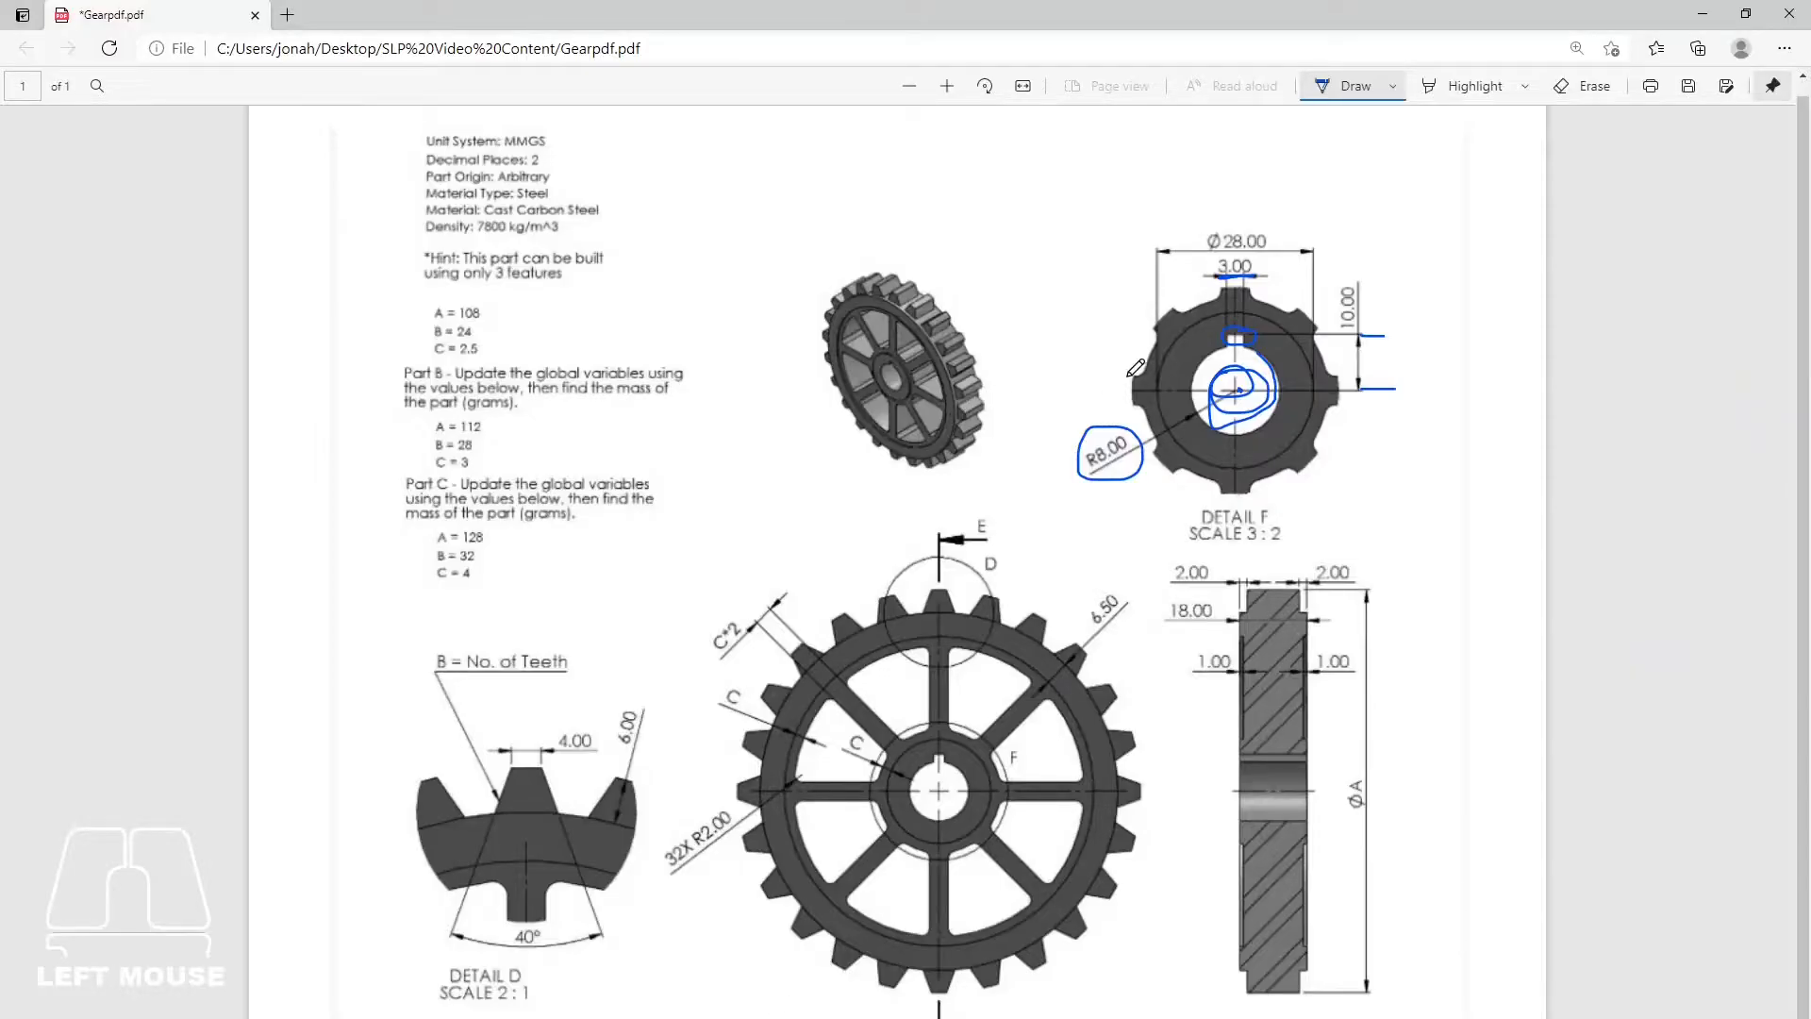
{"action": "left_click_drag", "start_coordinate": [1209, 306], "coordinate": [1205, 312]}
{"action": "mouse_move", "coordinate": [1279, 229]}
{"action": "left_mouse_down"}
{"action": "mouse_move", "coordinate": [1255, 215]}
{"action": "mouse_move", "coordinate": [1196, 242]}
{"action": "mouse_move", "coordinate": [1271, 225]}
{"action": "left_mouse_up"}
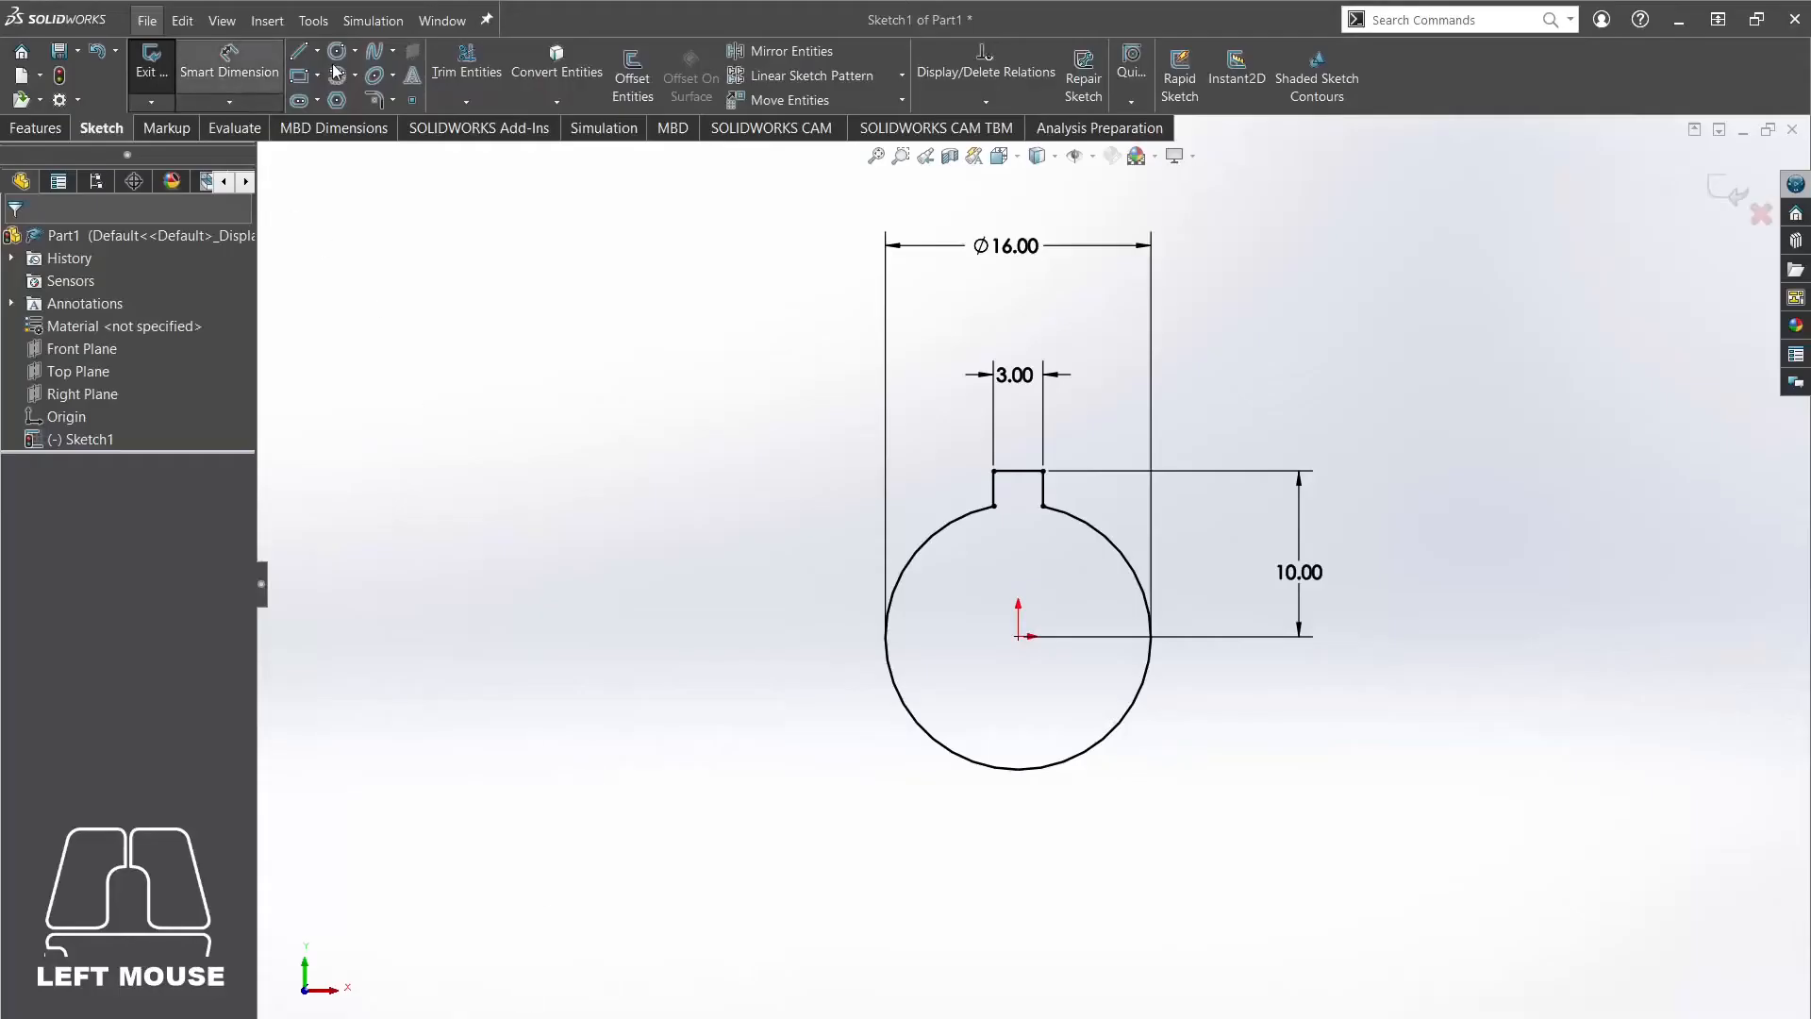
Back in the SOLIDWORKS sketch, draw a circle centred on the origin around the keyed bore and set its diameter to 28 mm.
{"action": "left_click", "coordinate": [337, 50]}
{"action": "left_click", "coordinate": [1018, 636]}
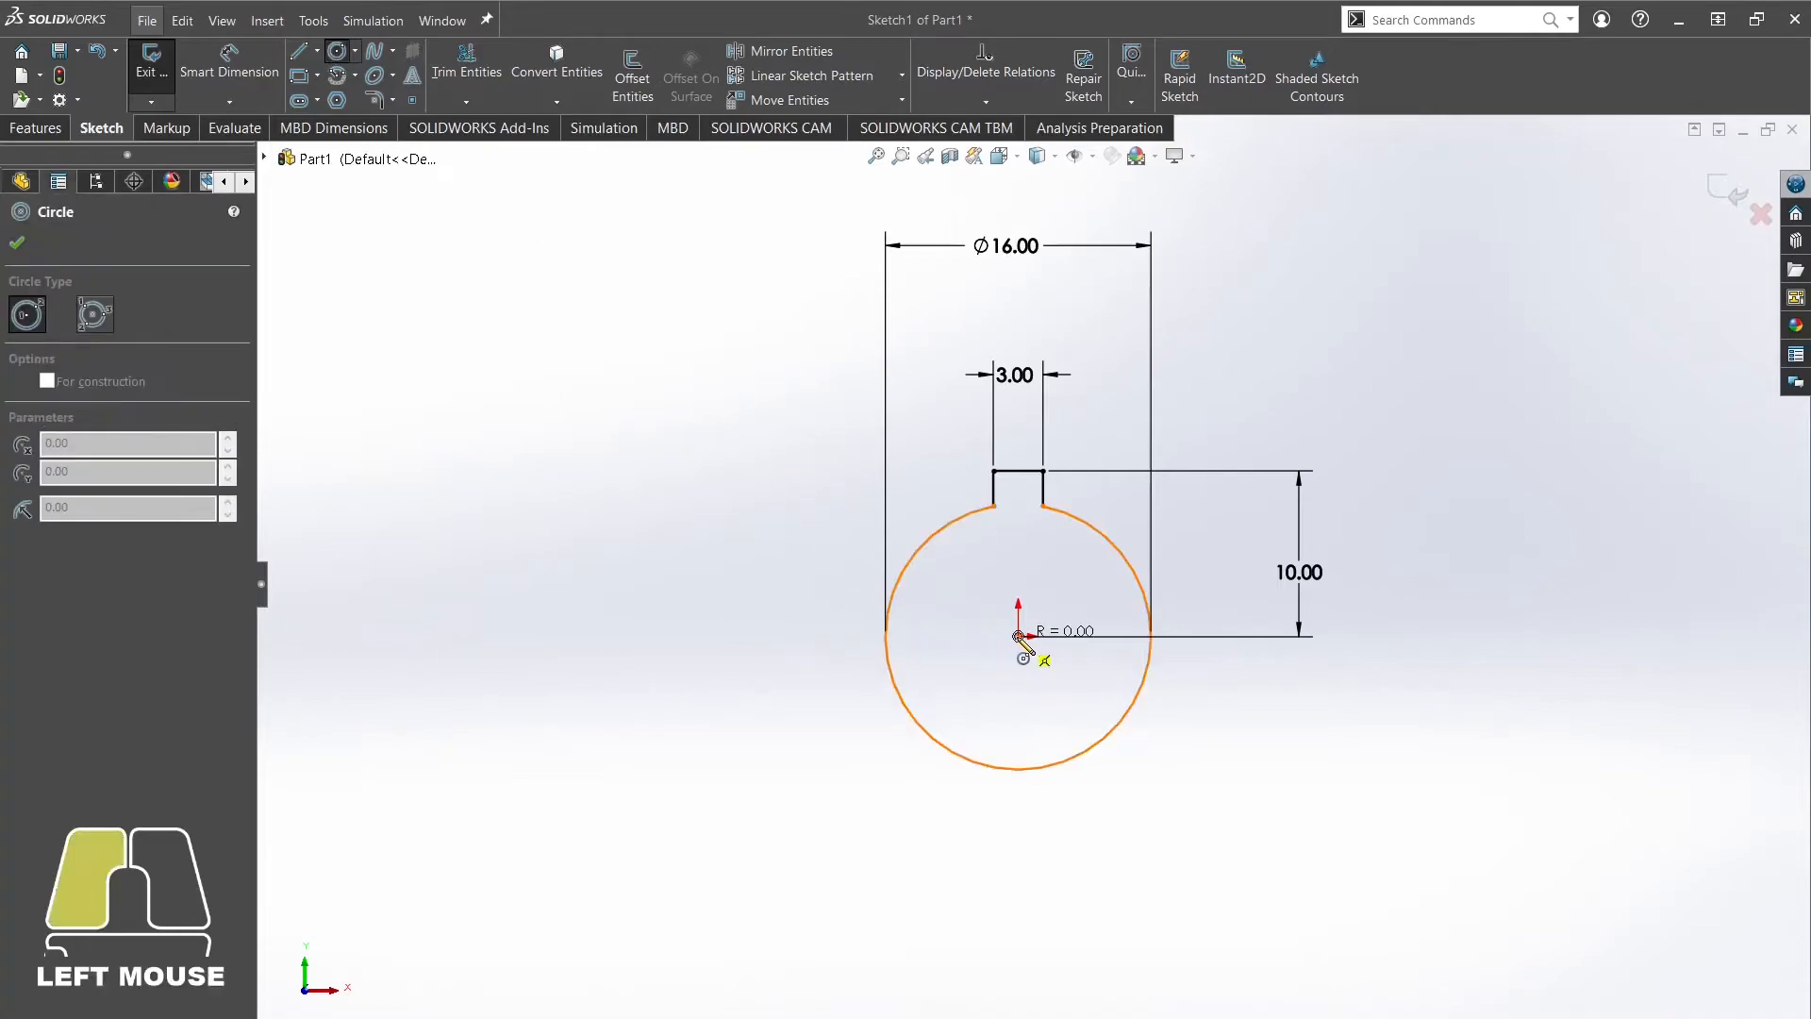
{"action": "left_click", "coordinate": [770, 466]}
{"action": "left_click", "coordinate": [229, 61]}
{"action": "left_click", "coordinate": [719, 631]}
{"action": "left_click", "coordinate": [445, 638]}
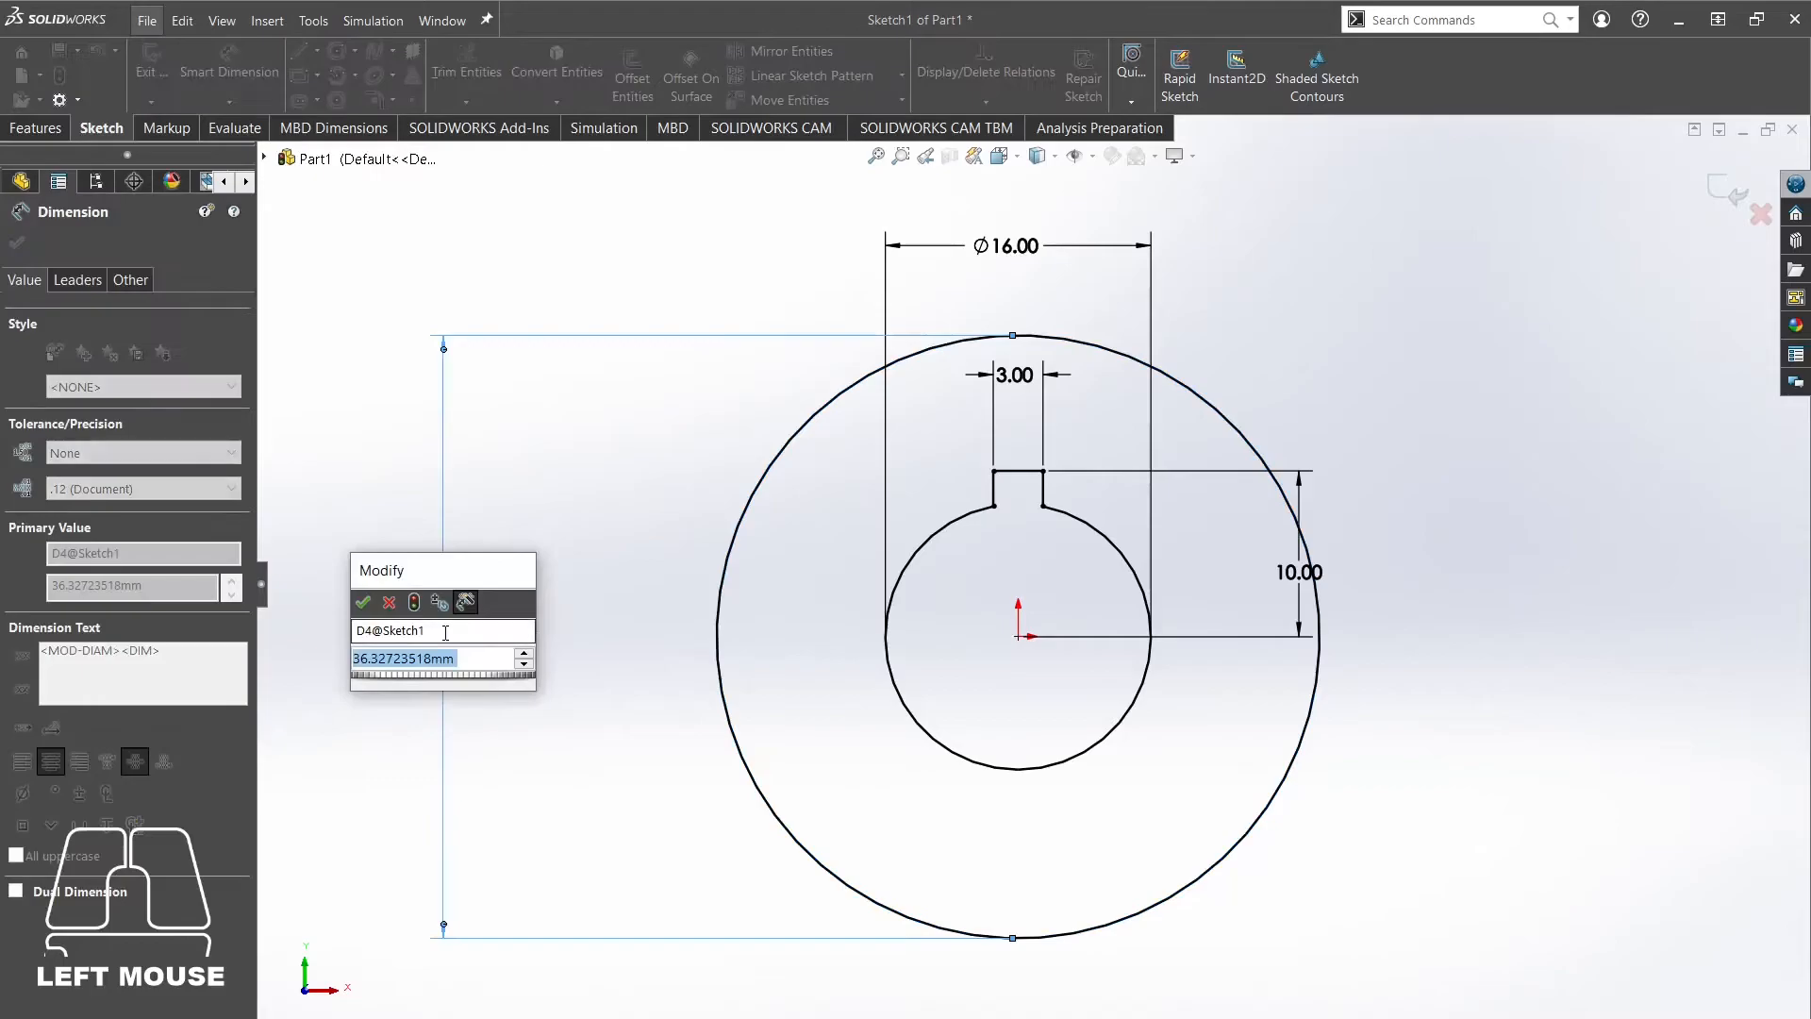
{"action": "key", "text": "Return"}
{"action": "right_click", "coordinate": [619, 364]}
{"action": "left_click", "coordinate": [651, 375]}
{"action": "scroll", "coordinate": [1174, 580], "scroll_direction": "up", "scroll_amount": 3}
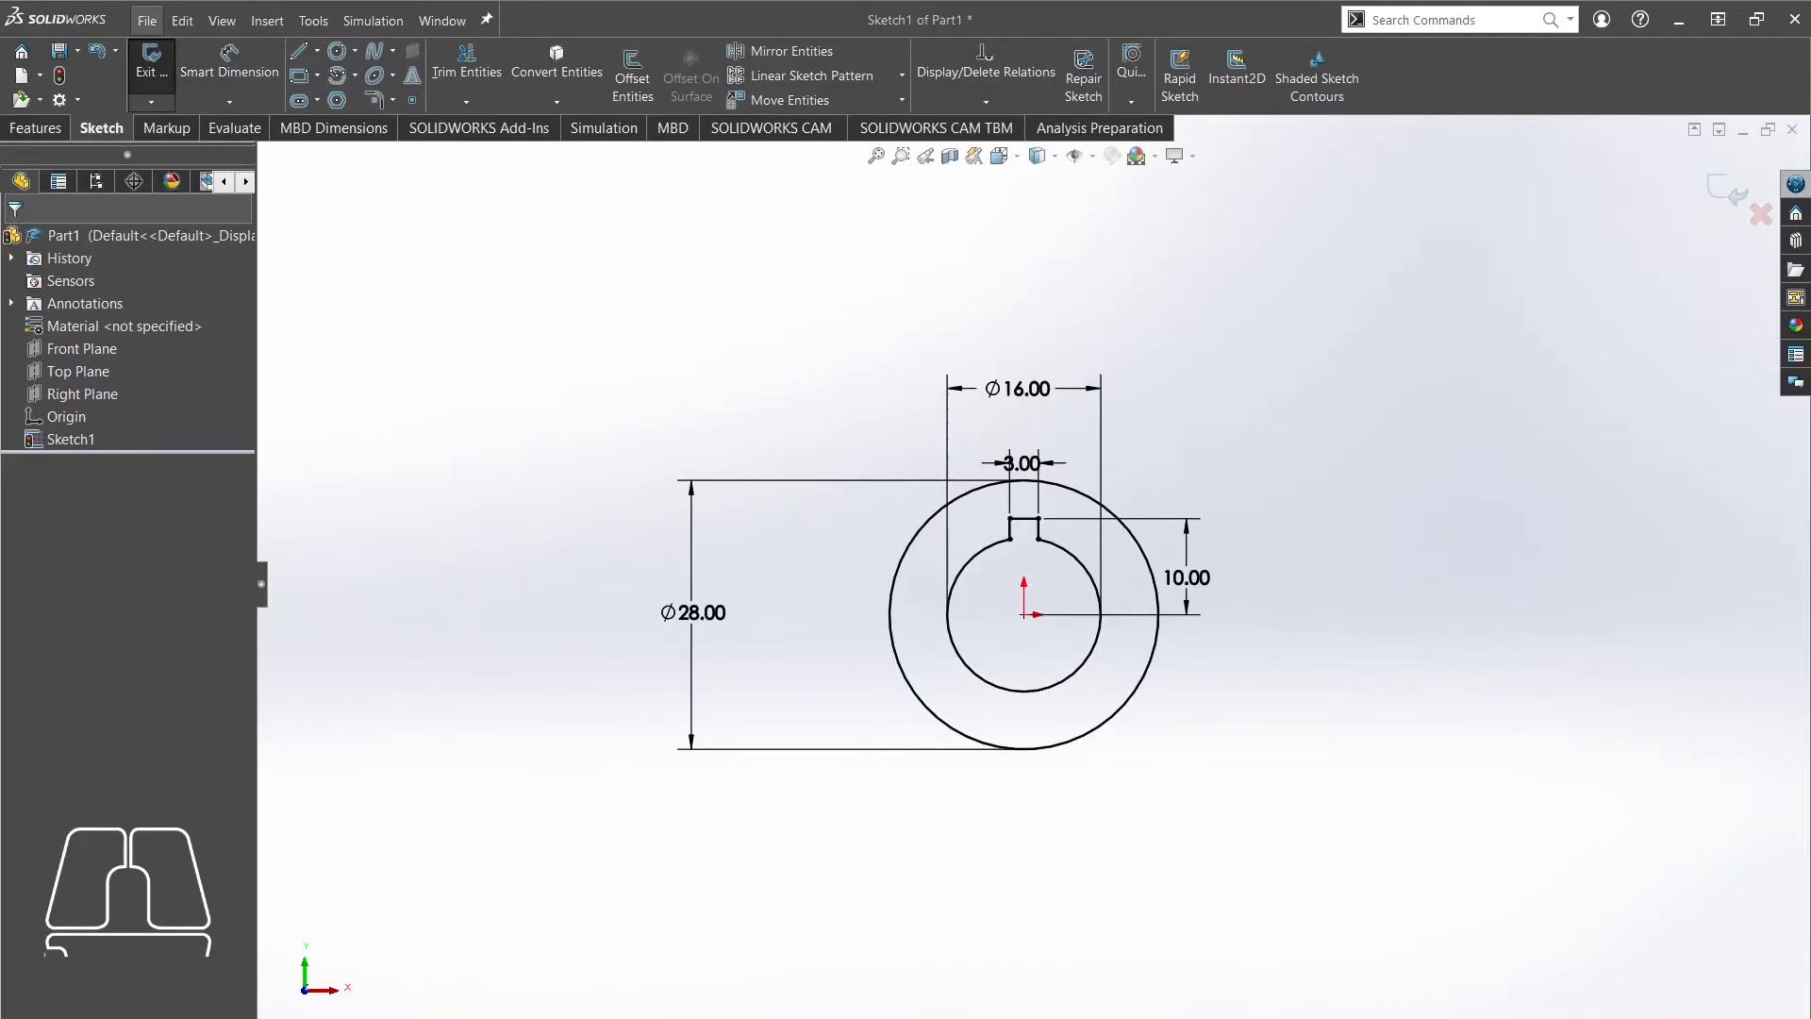
Switch to Gearpdf.pdf and trace the hub circle on the gear's front view.
{"action": "left_click", "coordinate": [733, 1014]}
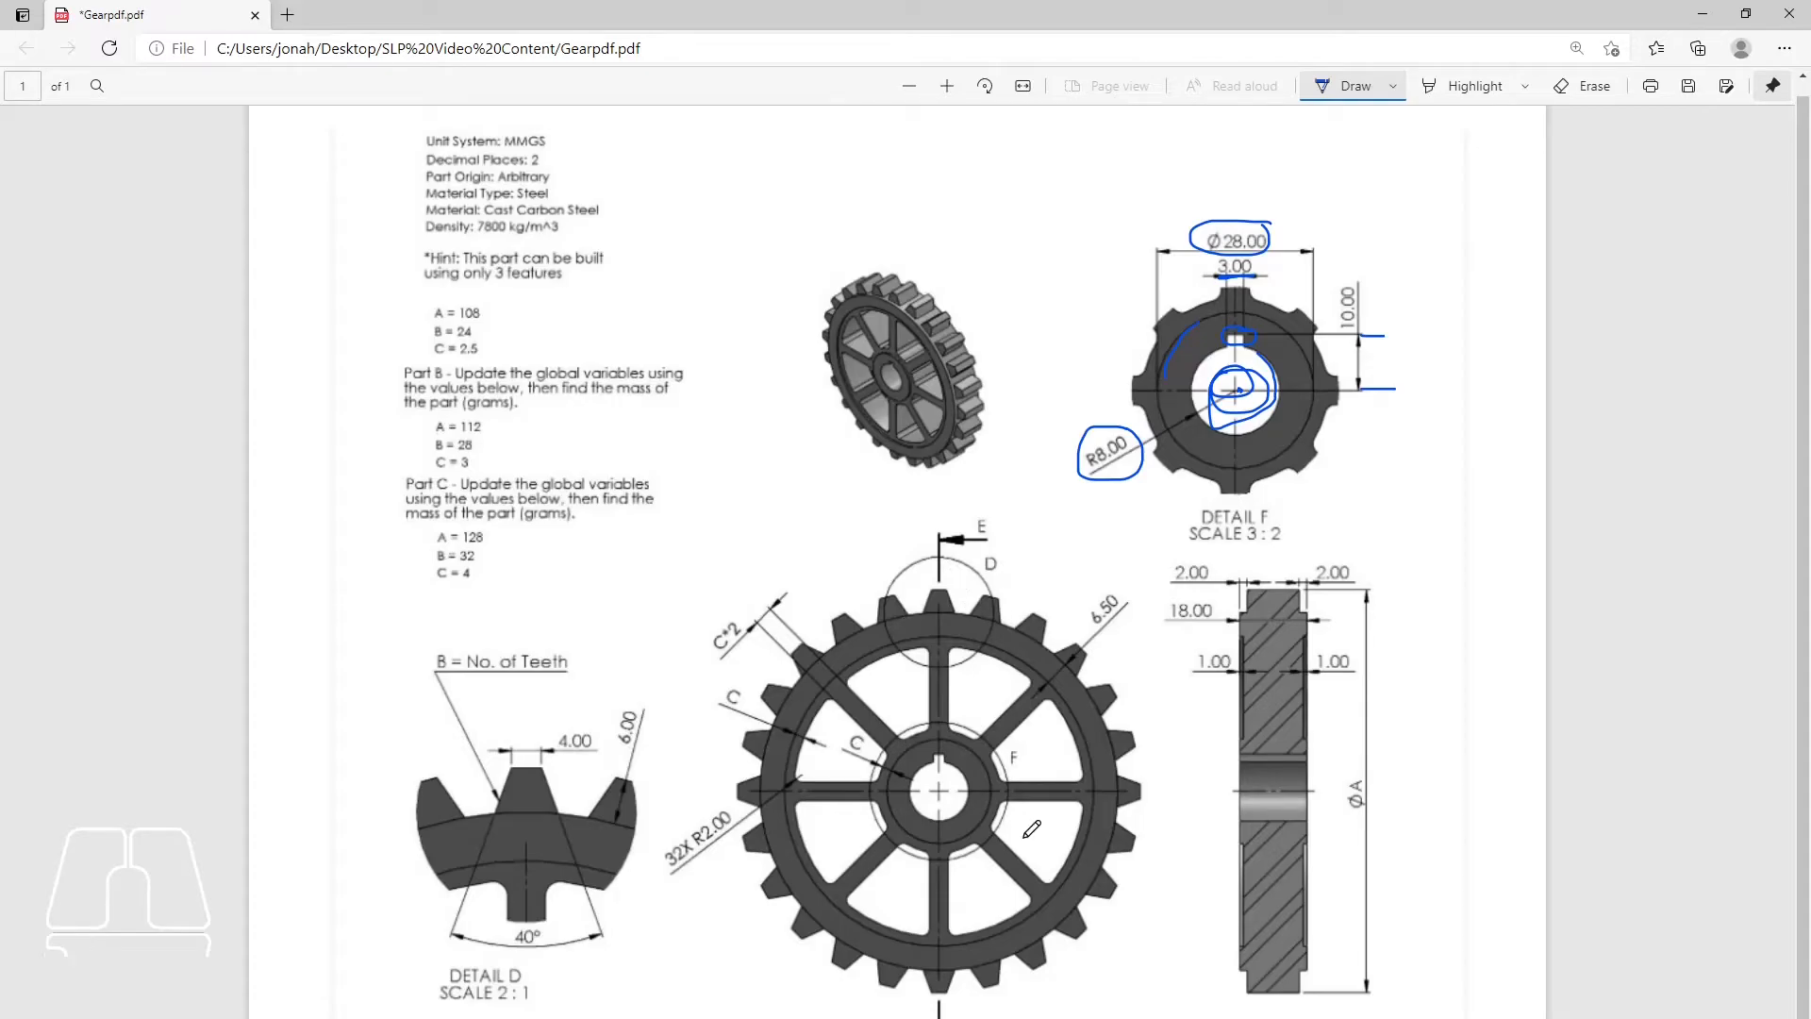
{"action": "left_click_drag", "start_coordinate": [977, 750], "coordinate": [925, 739]}
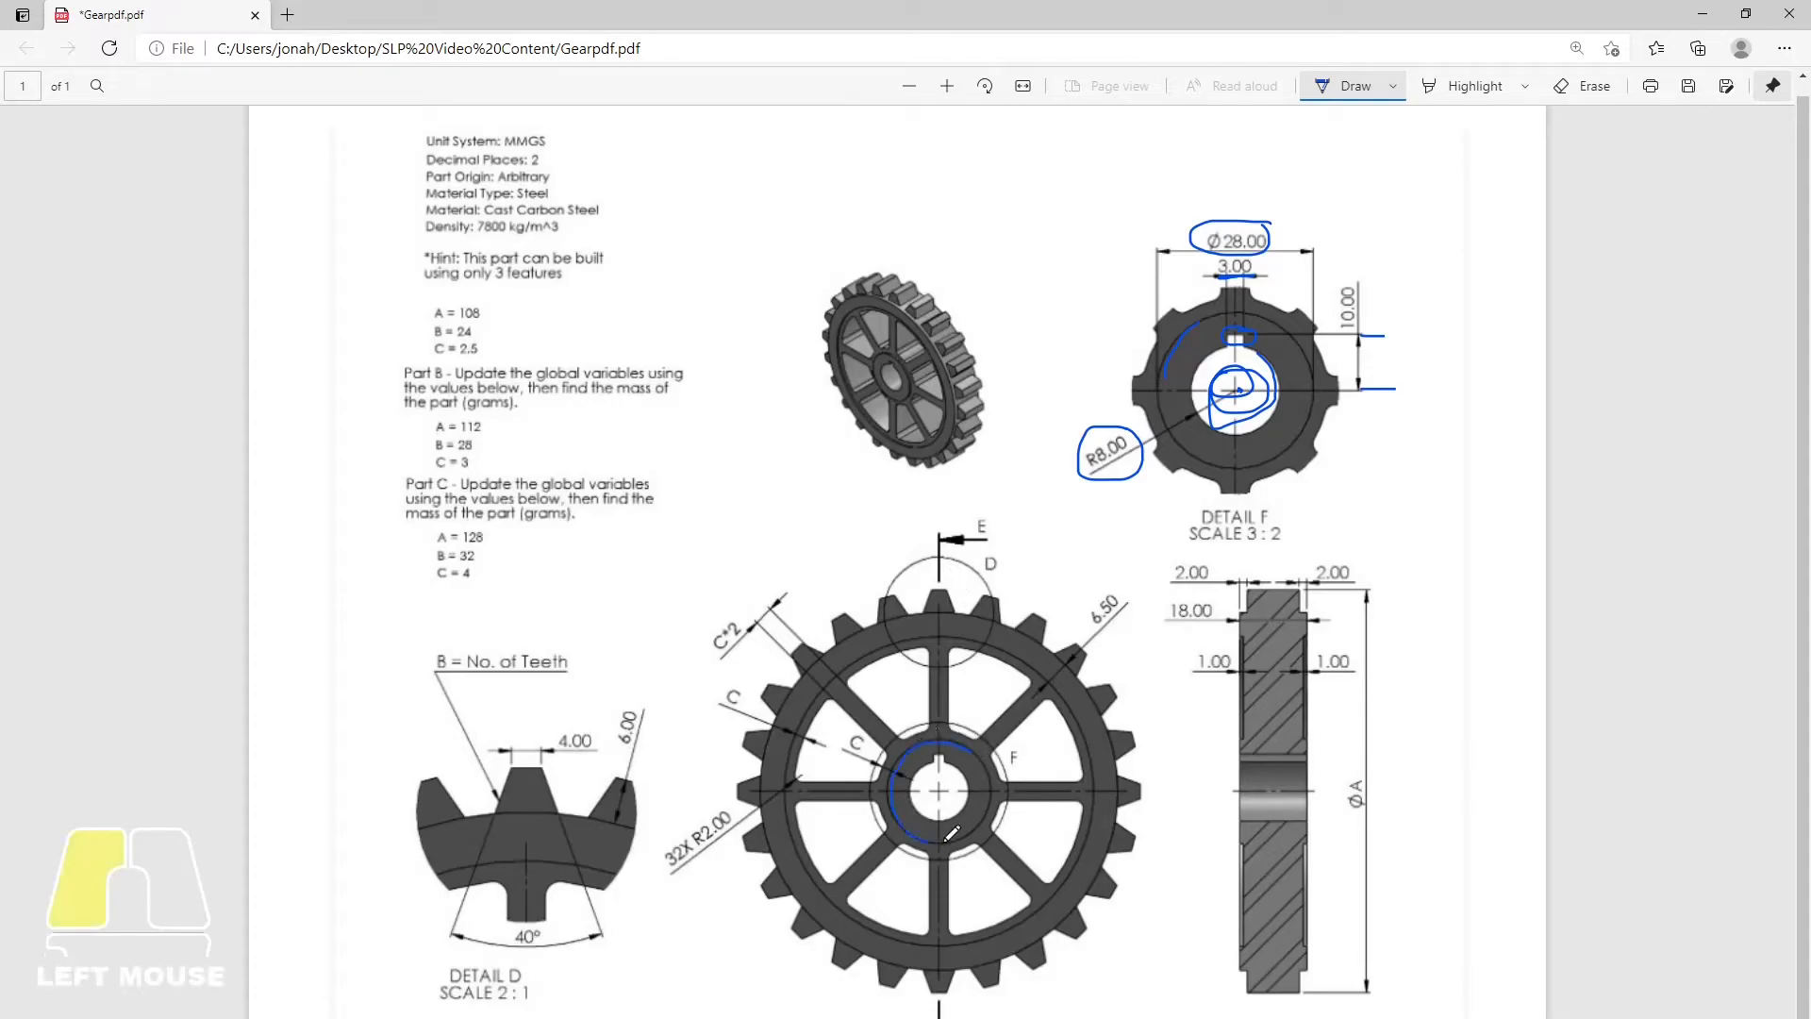
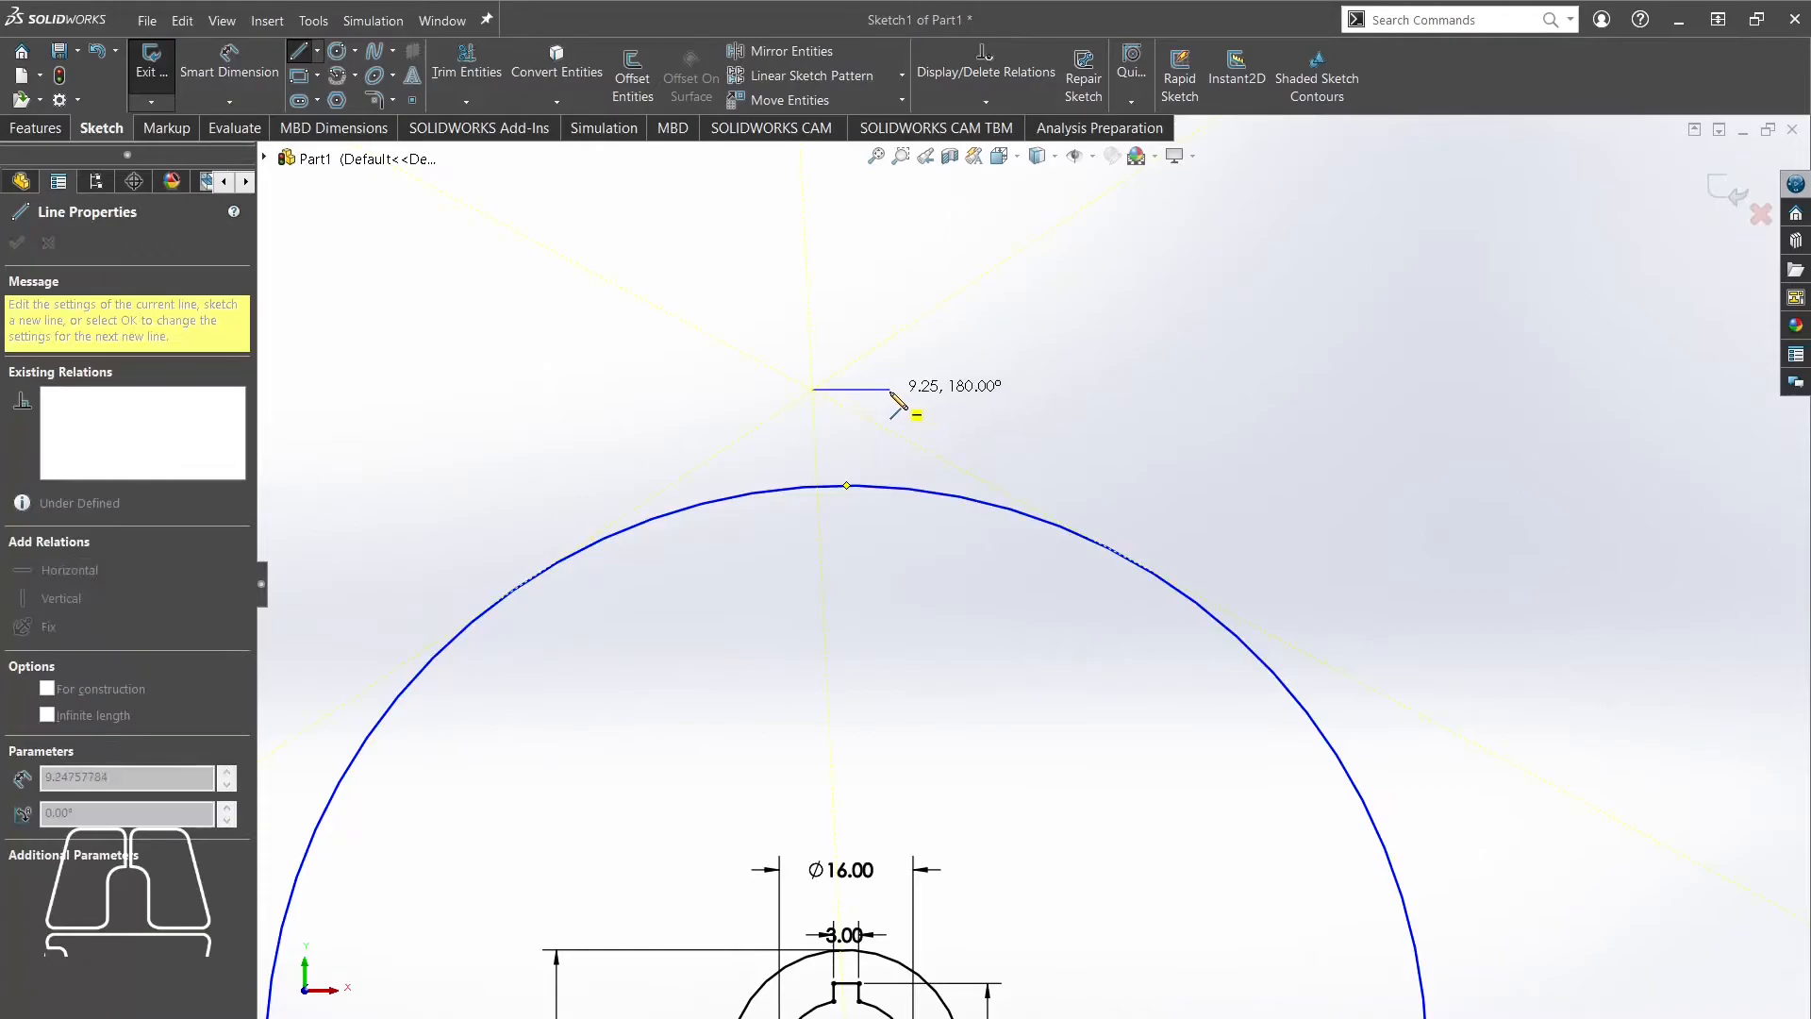
Sketch a horizontal line about 9.25 mm long just above the large circle for the tooth's top edge.
{"action": "left_click", "coordinate": [890, 389]}
{"action": "double_click", "coordinate": [1023, 377]}
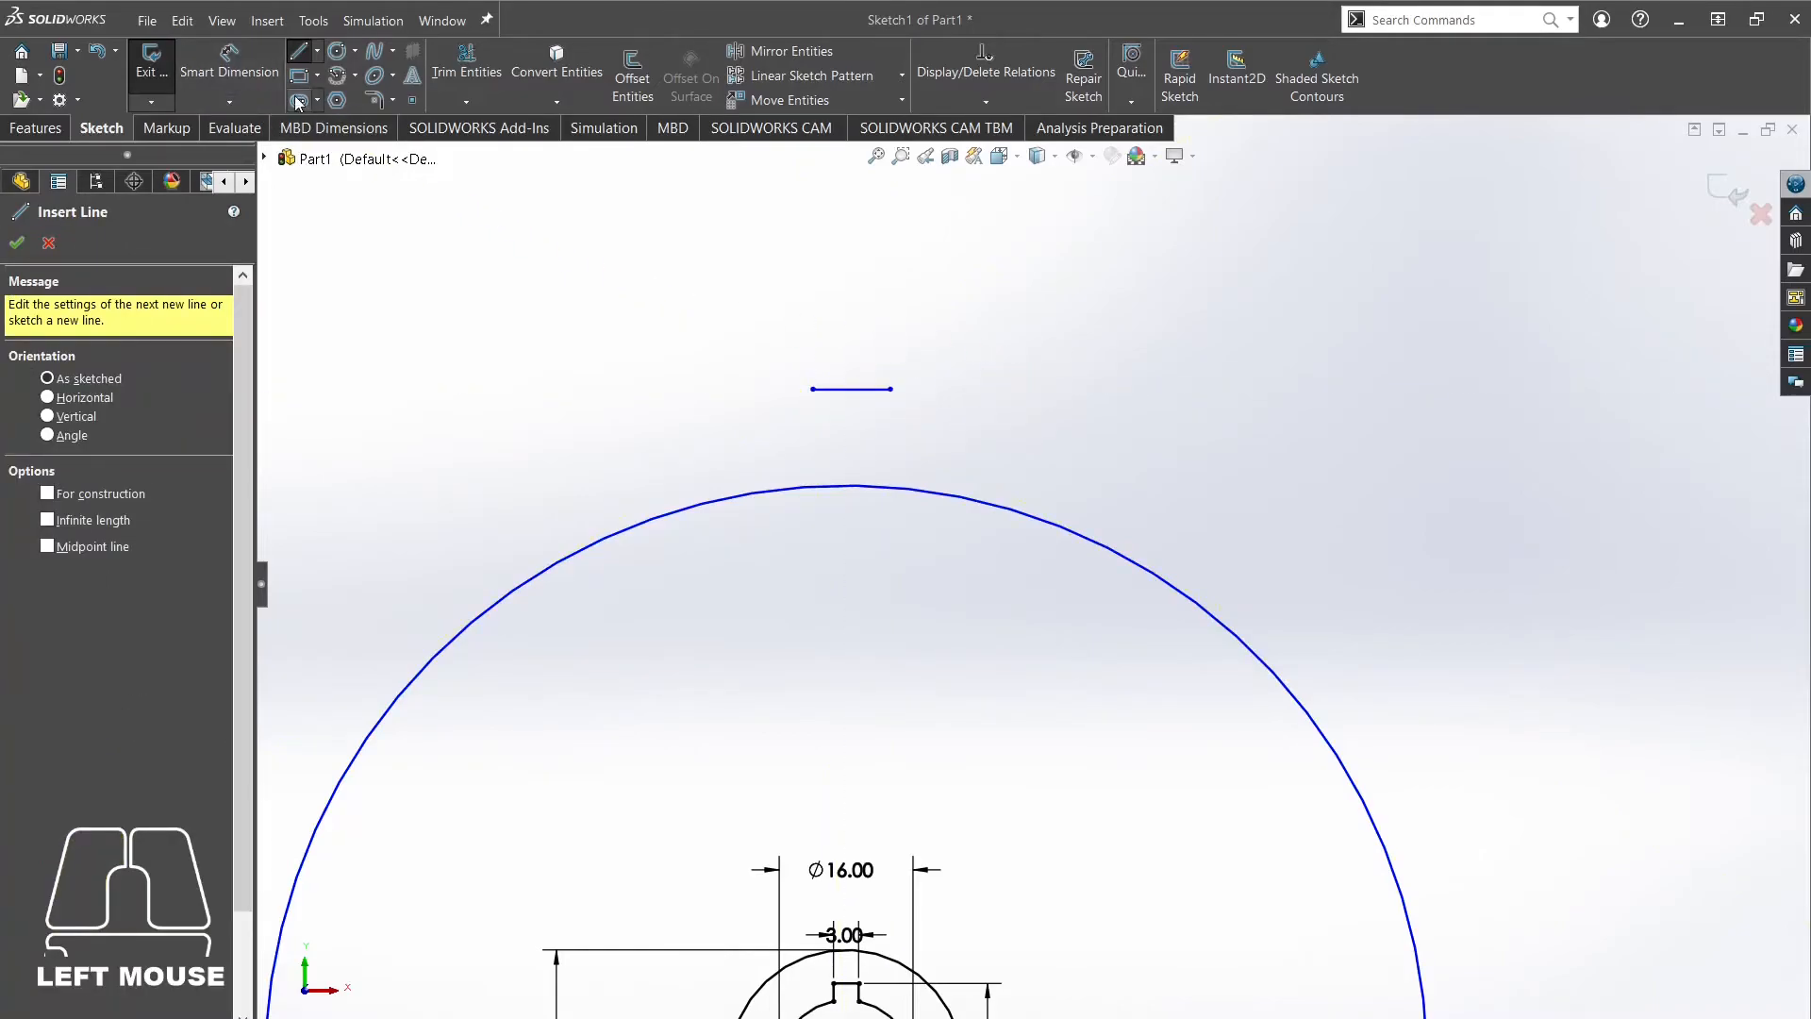
{"action": "scroll", "coordinate": [990, 553], "scroll_direction": "down", "scroll_amount": 2}
{"action": "scroll", "coordinate": [995, 613], "scroll_direction": "up", "scroll_amount": 2}
{"action": "mouse_move", "coordinate": [999, 659]}
{"action": "middle_mouse_down", "text": "ctrl"}
{"action": "mouse_move", "coordinate": [1039, 559]}
{"action": "mouse_move", "coordinate": [1028, 651]}
{"action": "middle_mouse_up", "text": "ctrl"}
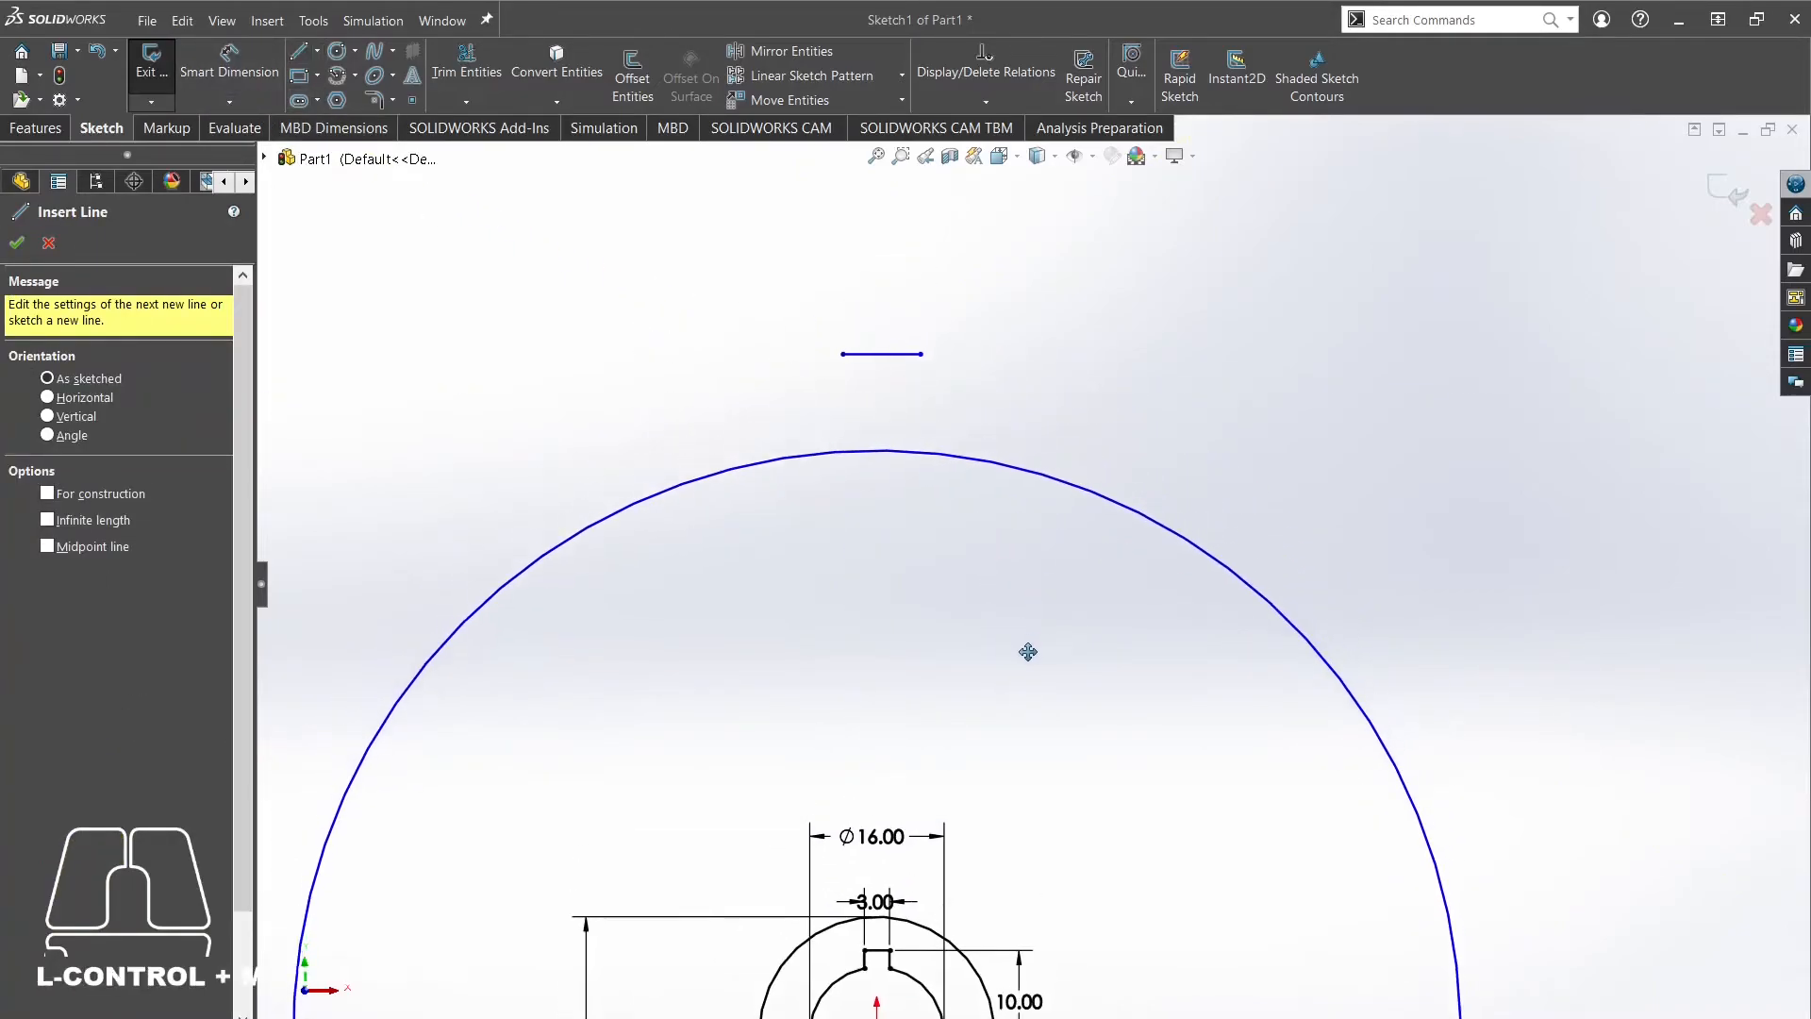
{"action": "left_click", "coordinate": [880, 353]}
{"action": "right_click", "coordinate": [861, 264]}
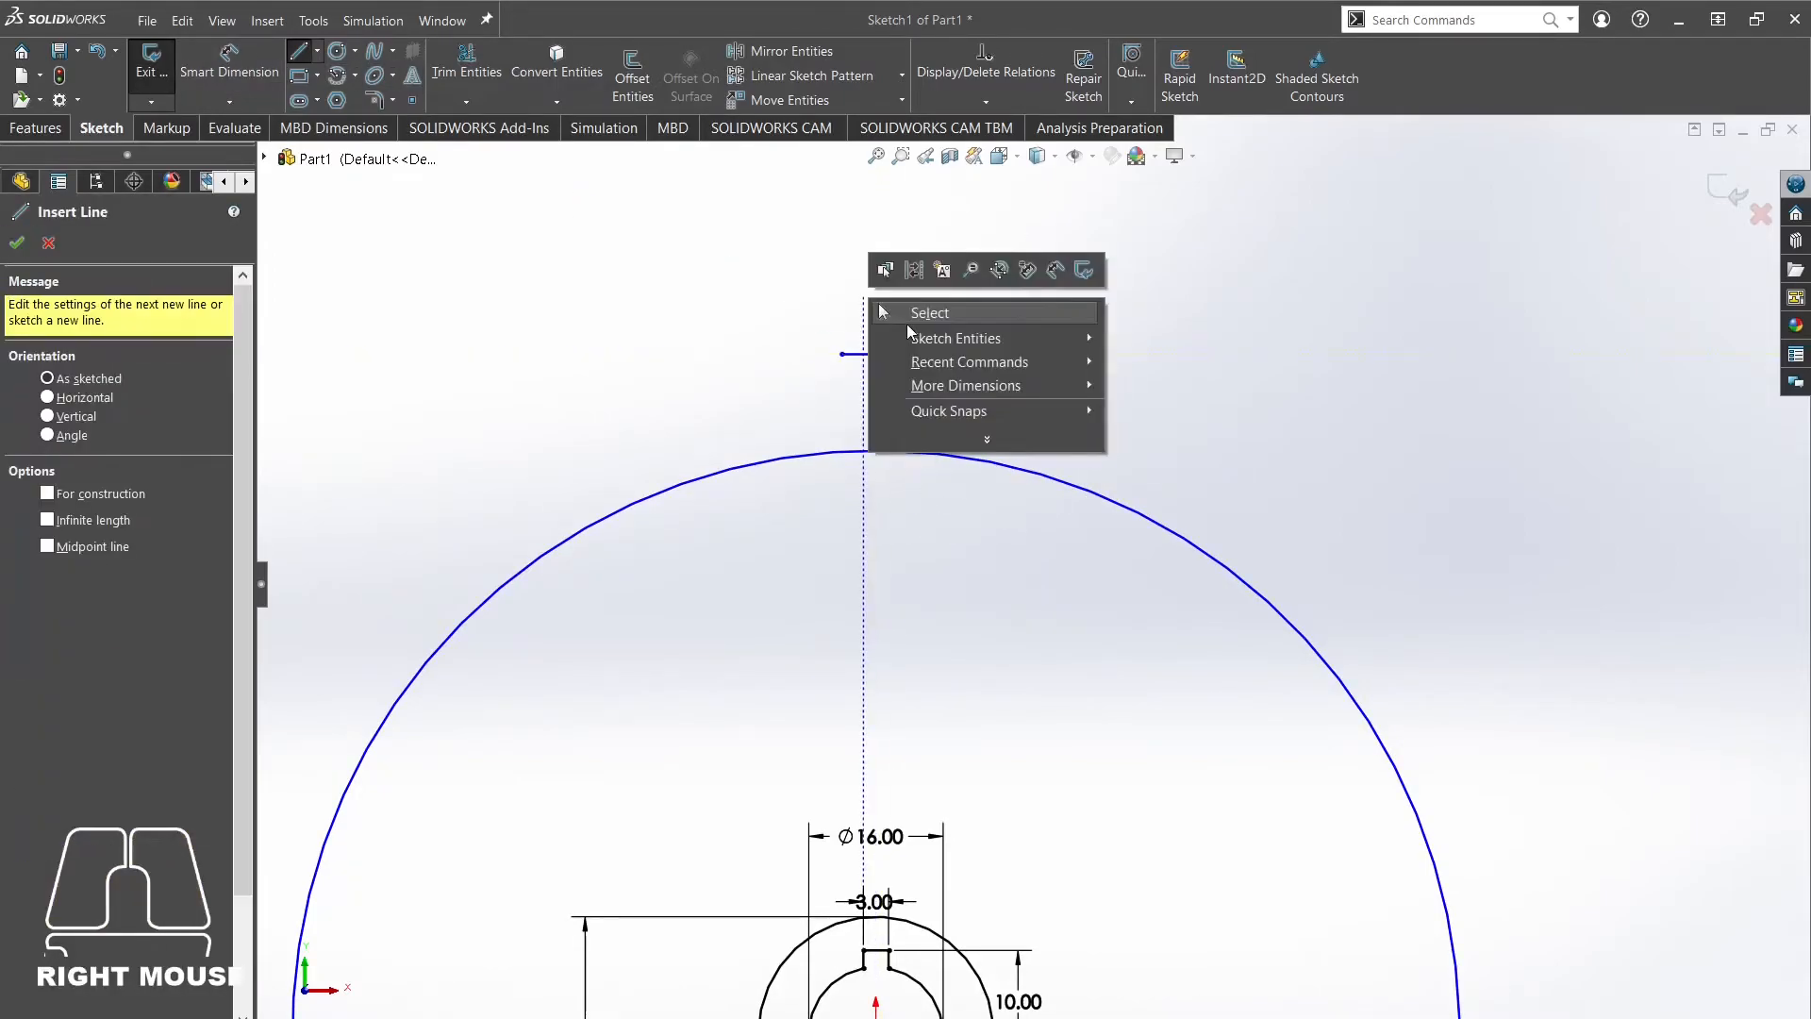
{"action": "left_click", "coordinate": [905, 308]}
Add a Vertical relation between the midpoint of the tooth's top line and the origin.
{"action": "left_click", "coordinate": [875, 355]}
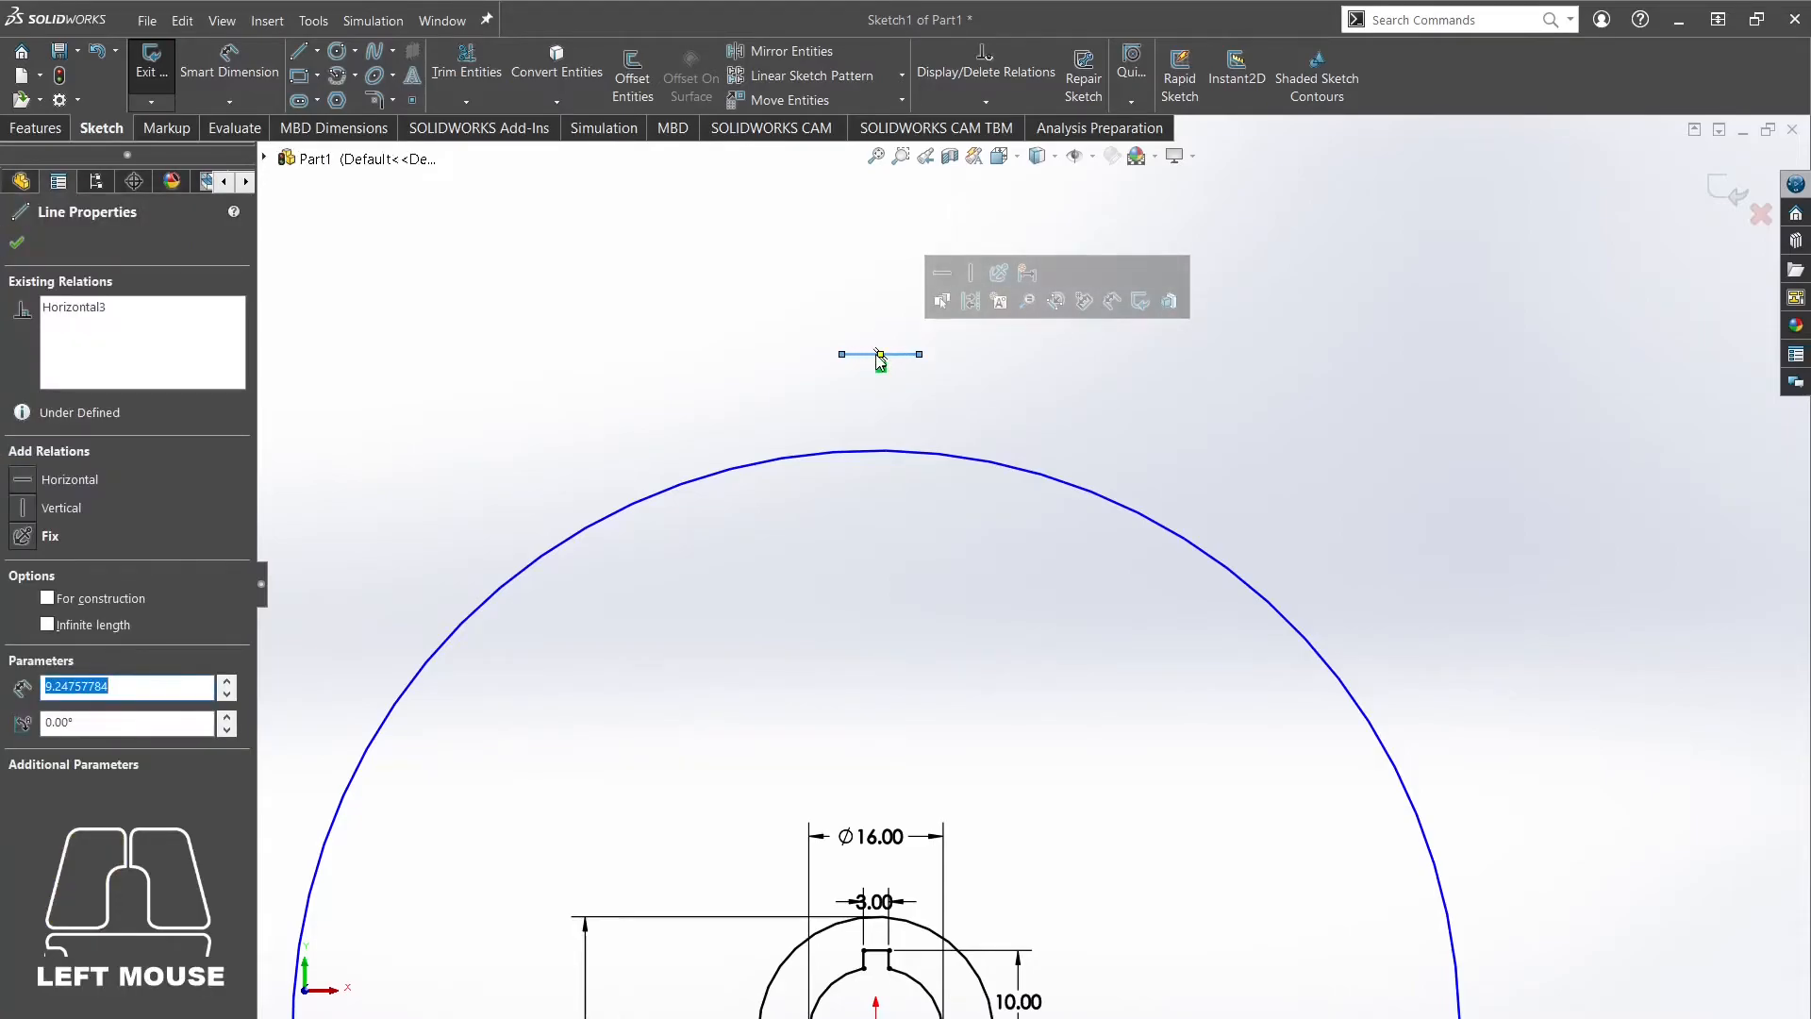
{"action": "left_click", "coordinate": [878, 354]}
{"action": "left_click_drag", "start_coordinate": [965, 730], "coordinate": [958, 571], "text": "ctrl"}
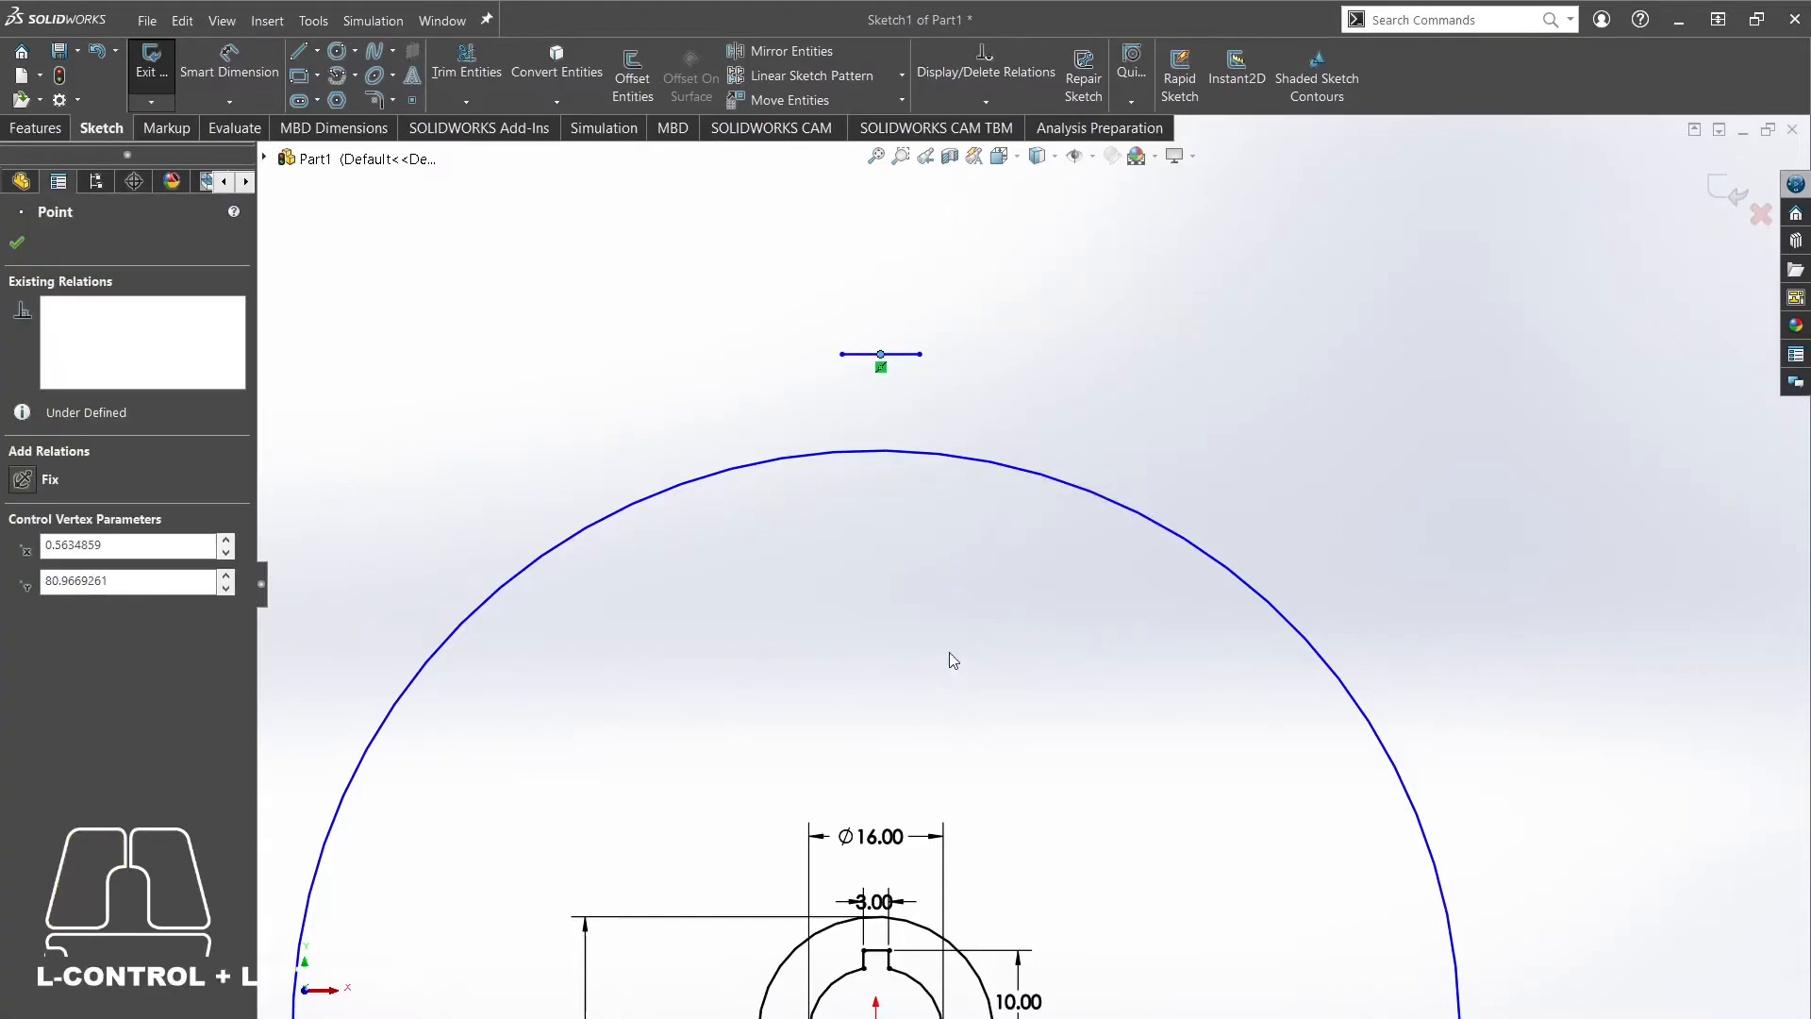
{"action": "left_click", "coordinate": [875, 1017], "text": "ctrl"}
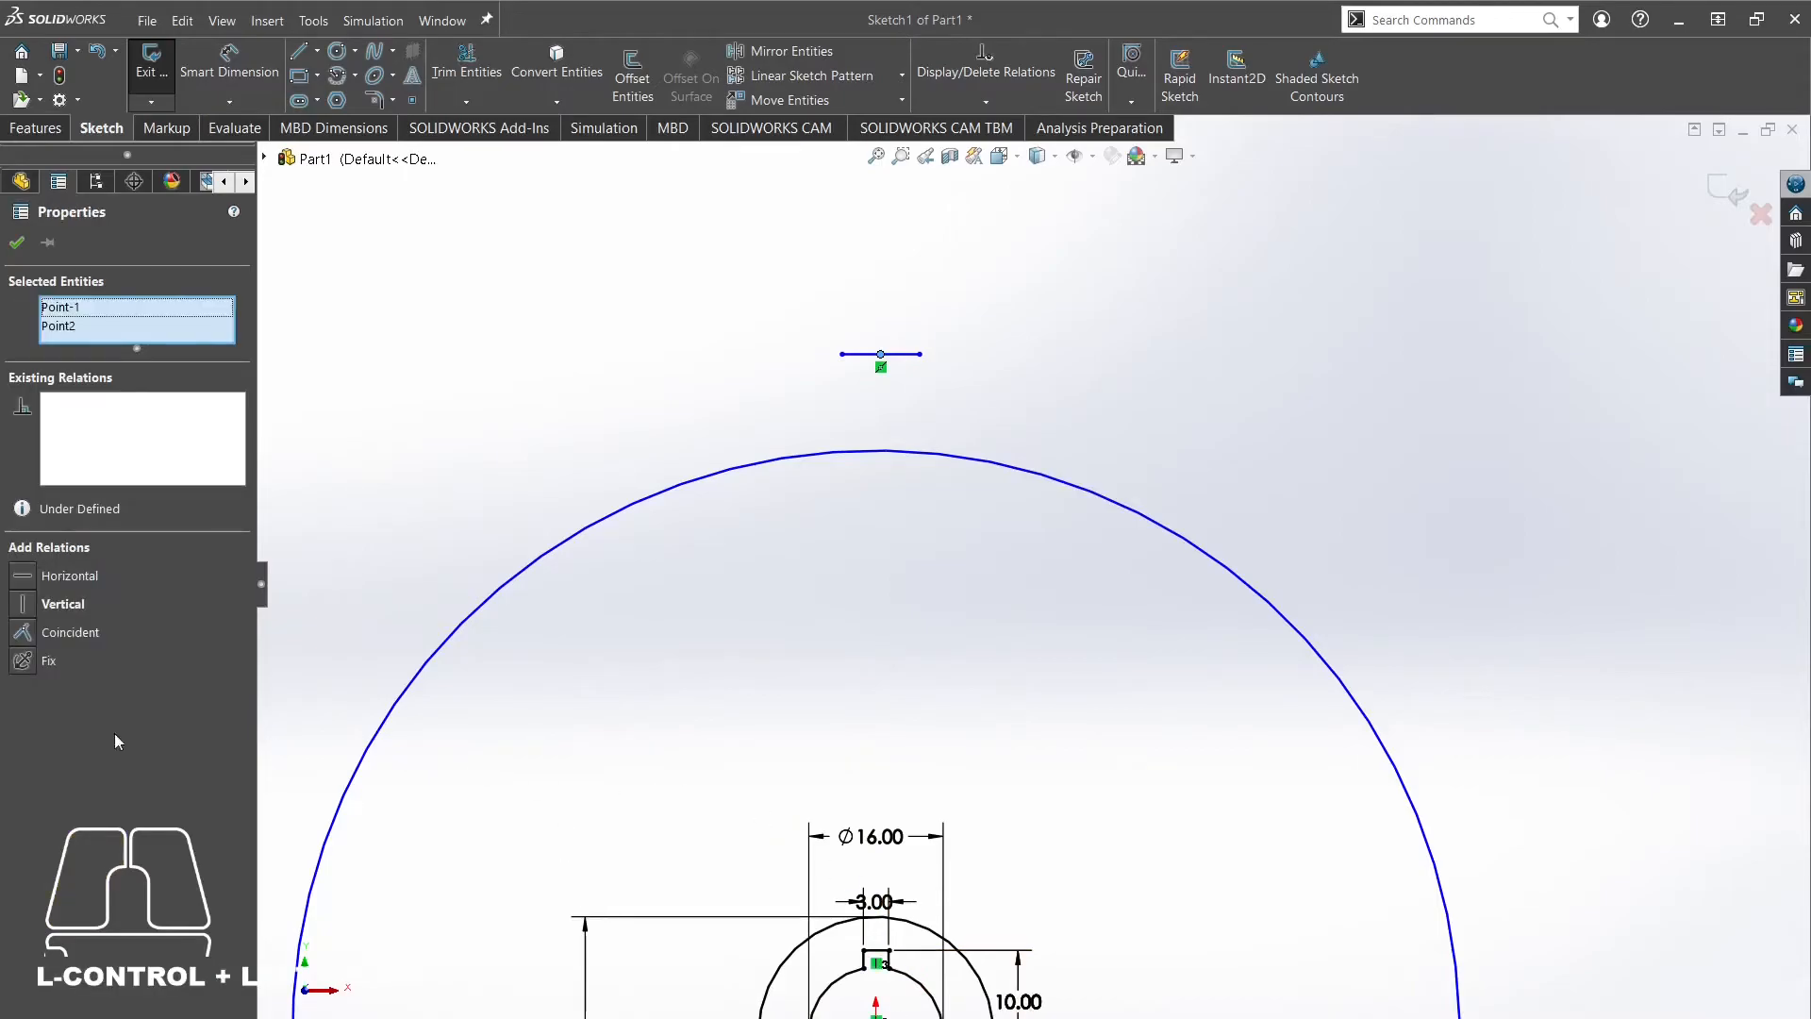
{"action": "left_click", "coordinate": [31, 604]}
{"action": "left_click", "coordinate": [928, 376]}
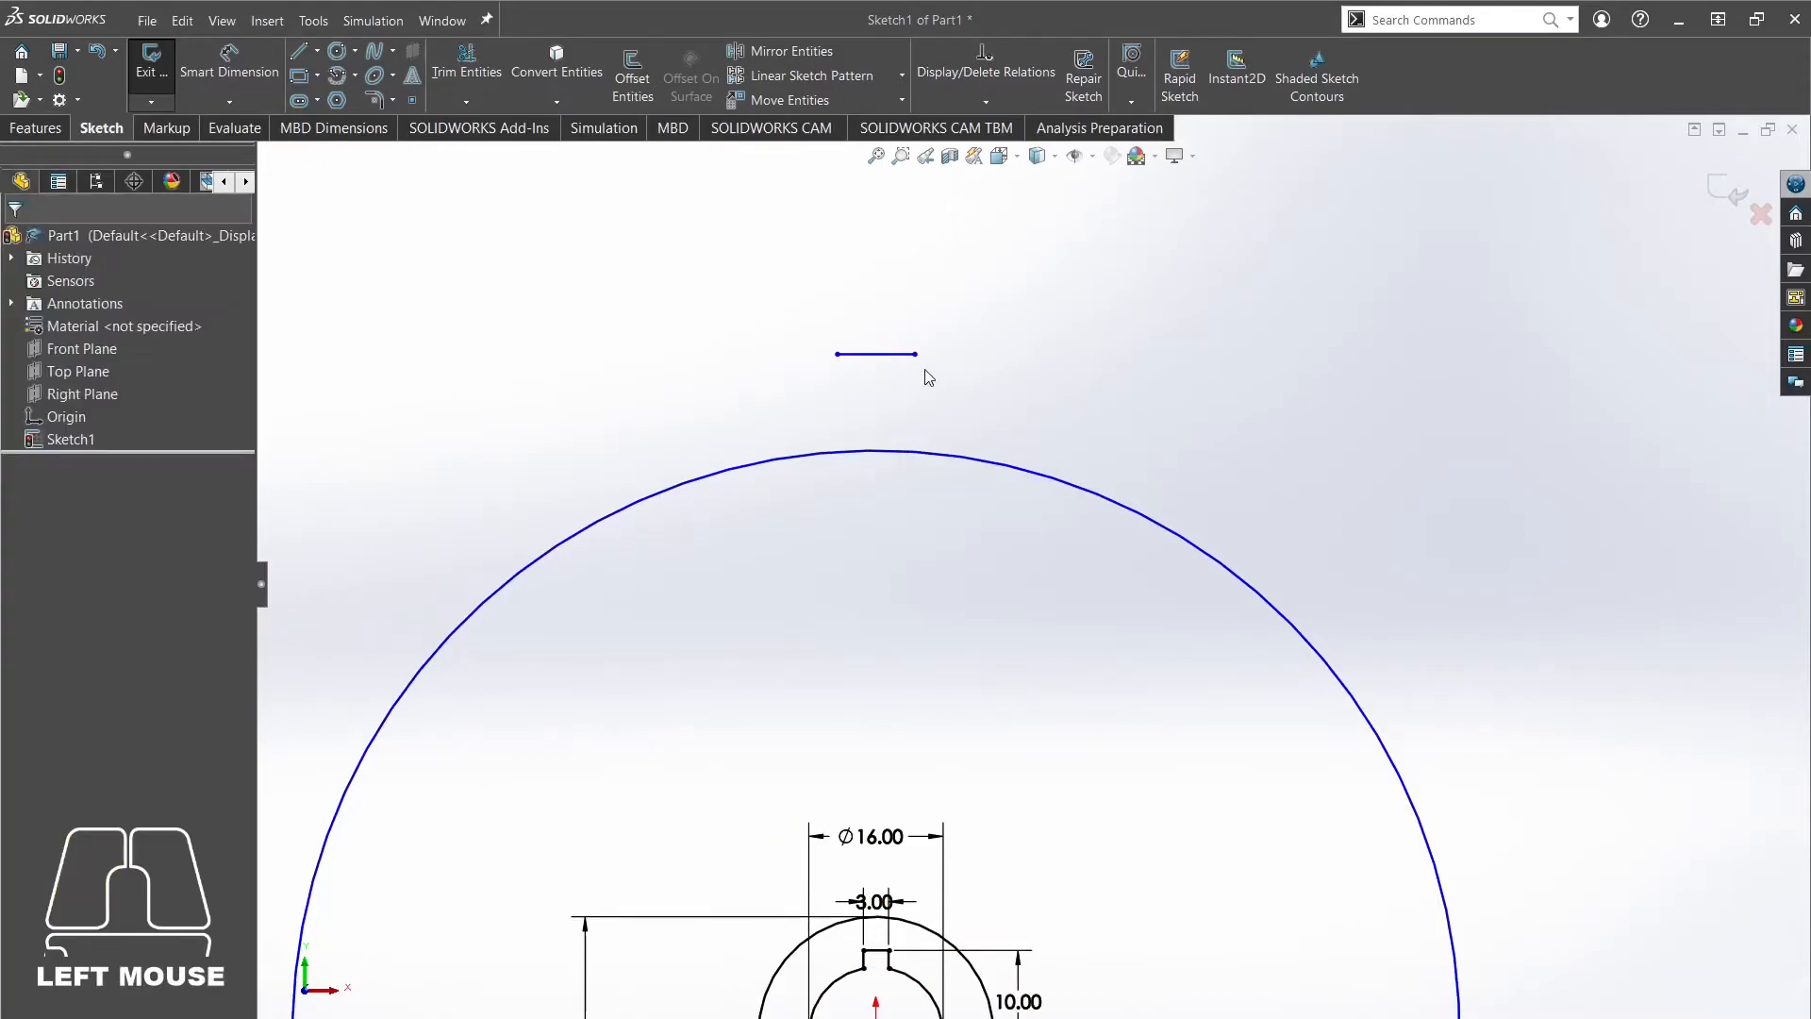
Draw outward-sloping lines from both ends of the tooth's top line down to the large circle.
{"action": "left_click", "coordinate": [298, 51]}
{"action": "left_click", "coordinate": [837, 354]}
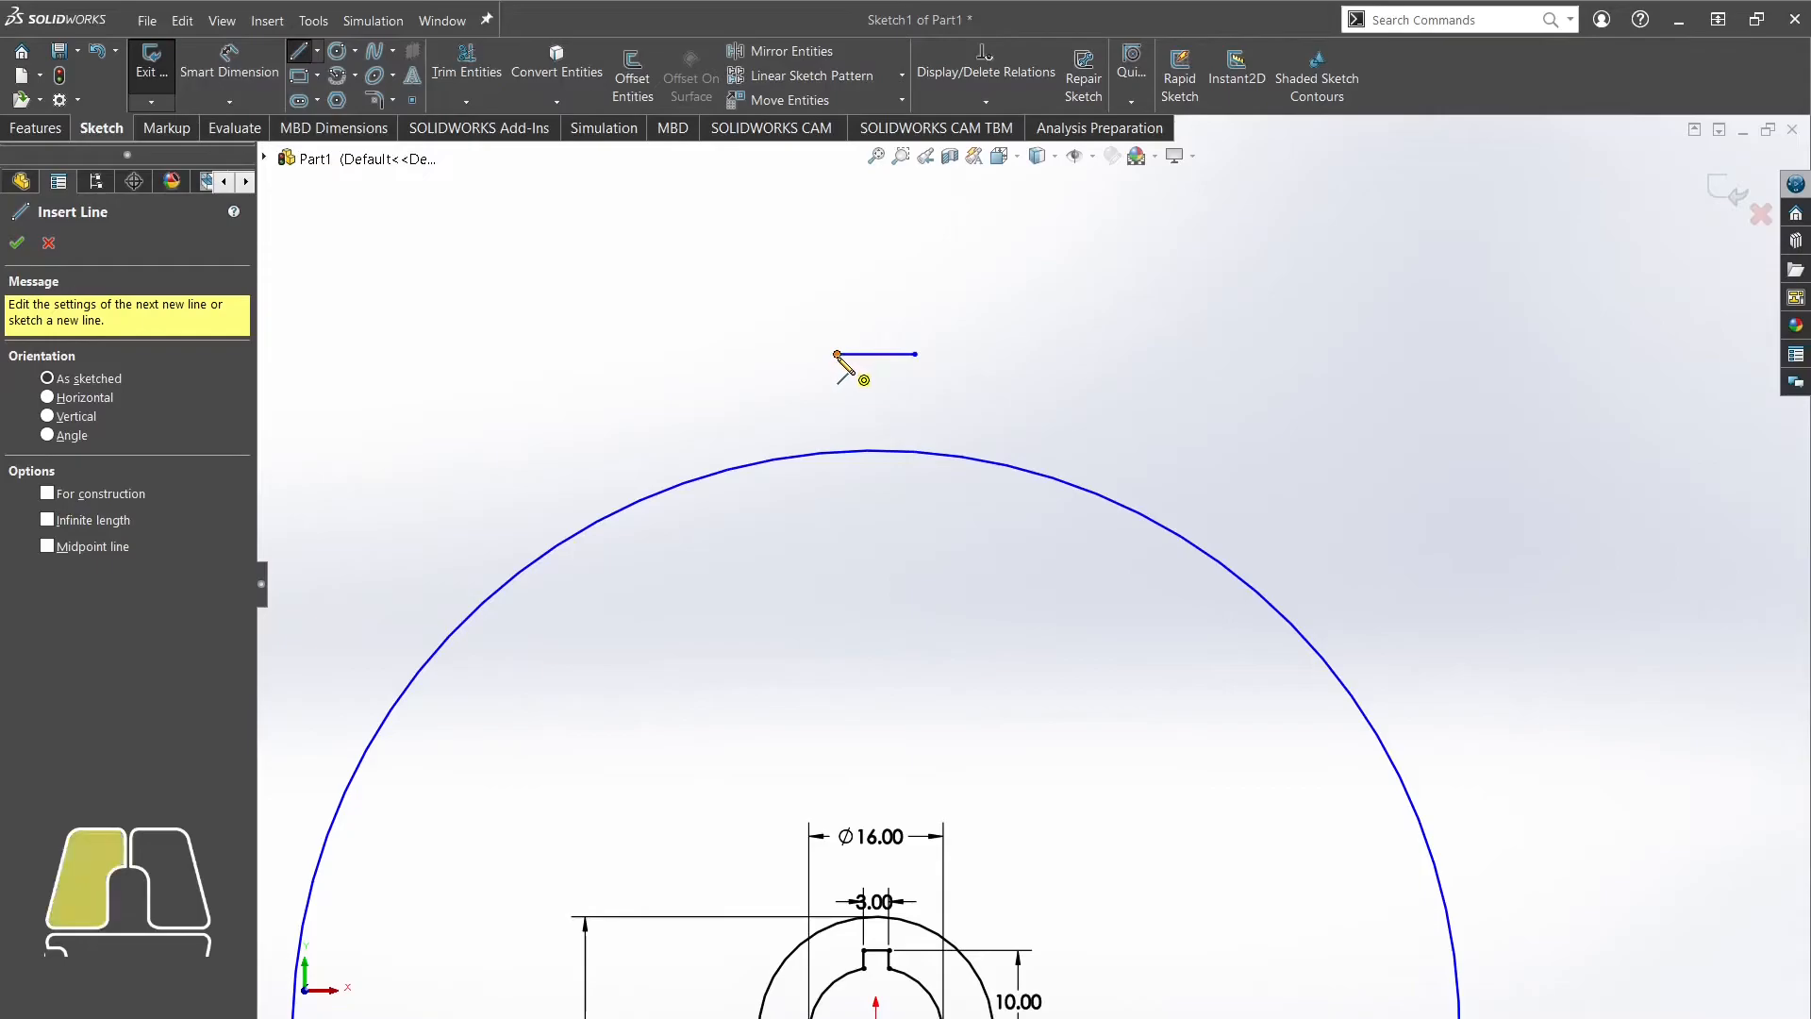
{"action": "left_click", "coordinate": [782, 458]}
{"action": "double_click", "coordinate": [865, 301]}
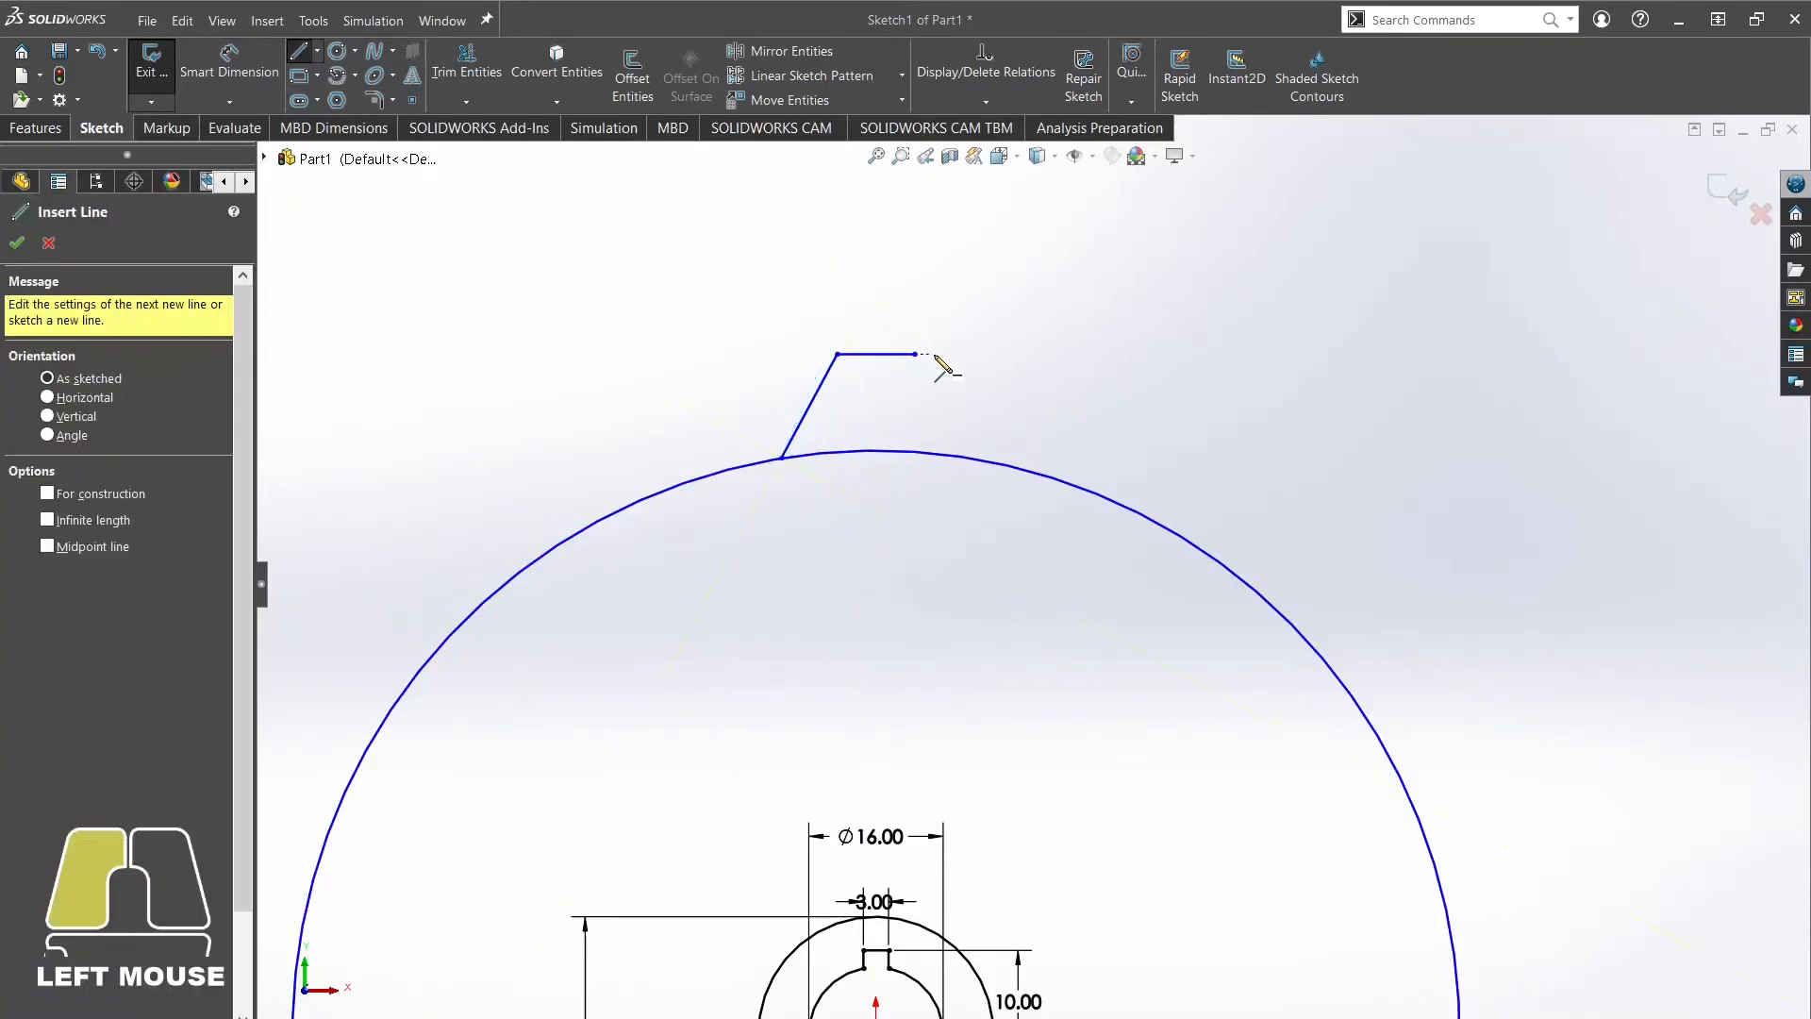
{"action": "left_click", "coordinate": [914, 353]}
{"action": "left_click_drag", "start_coordinate": [914, 354], "coordinate": [964, 457]}
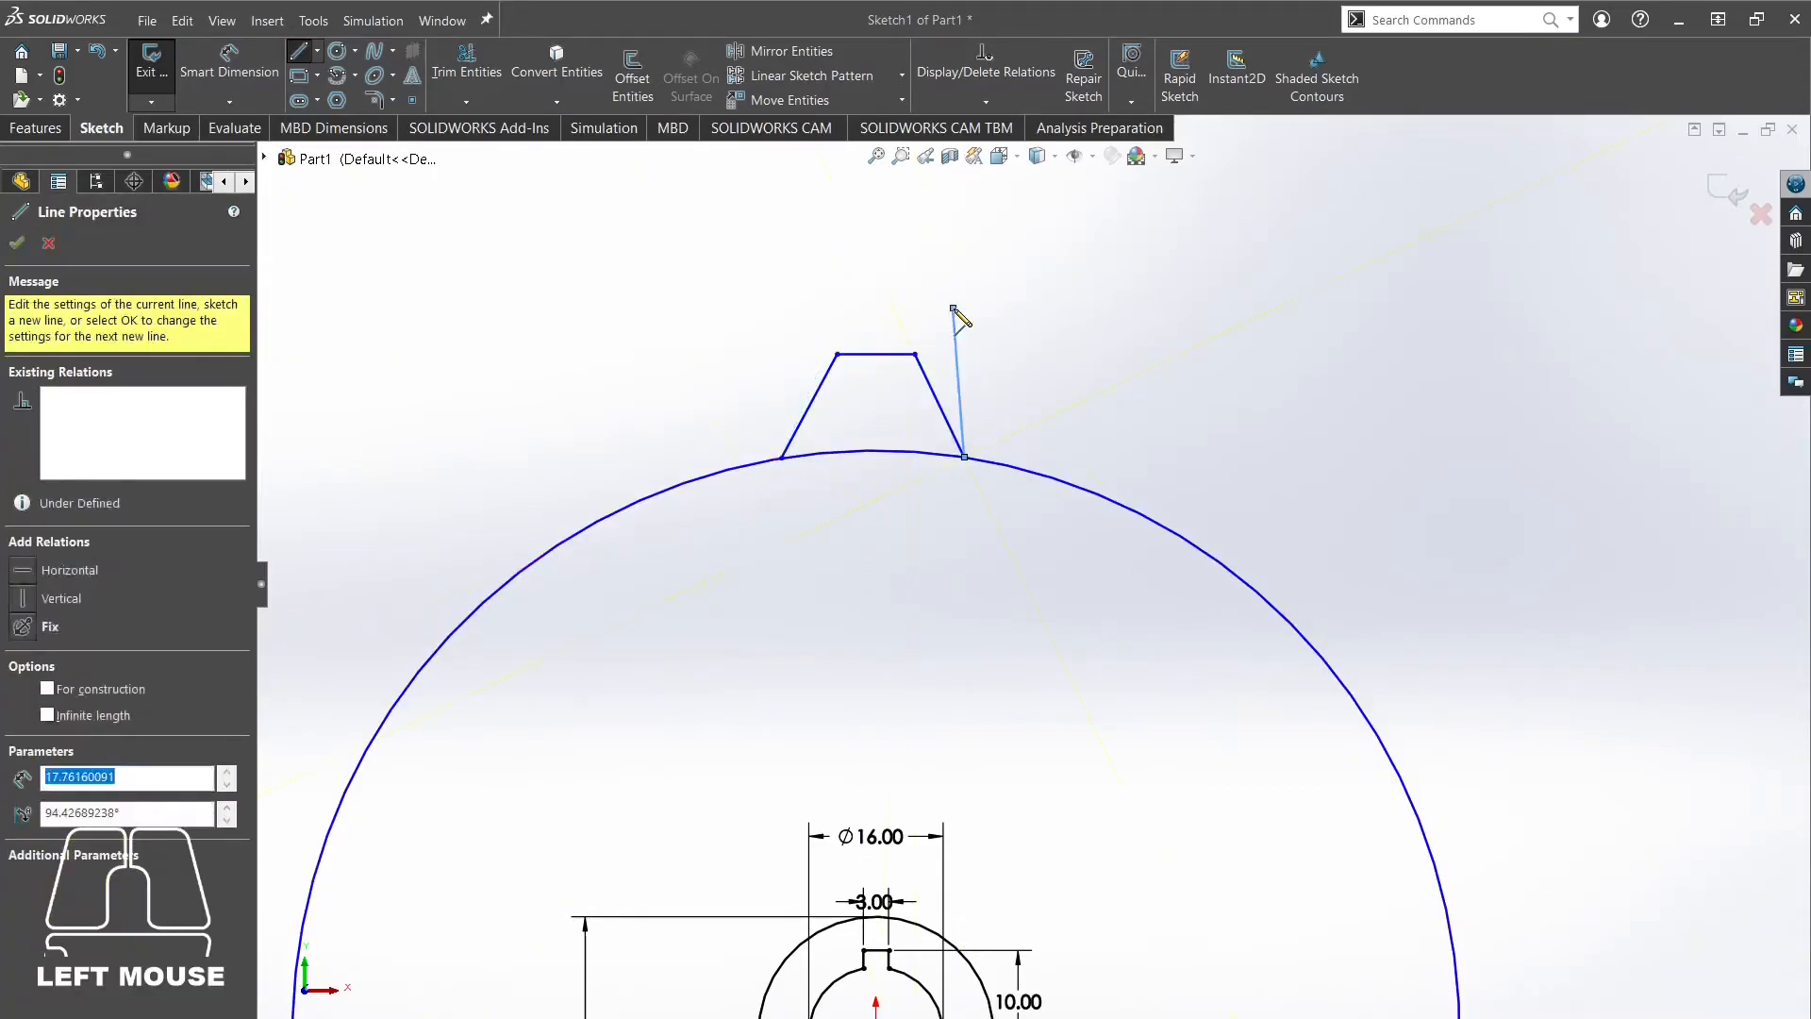
{"action": "right_click", "coordinate": [1014, 335]}
{"action": "left_click", "coordinate": [1054, 338]}
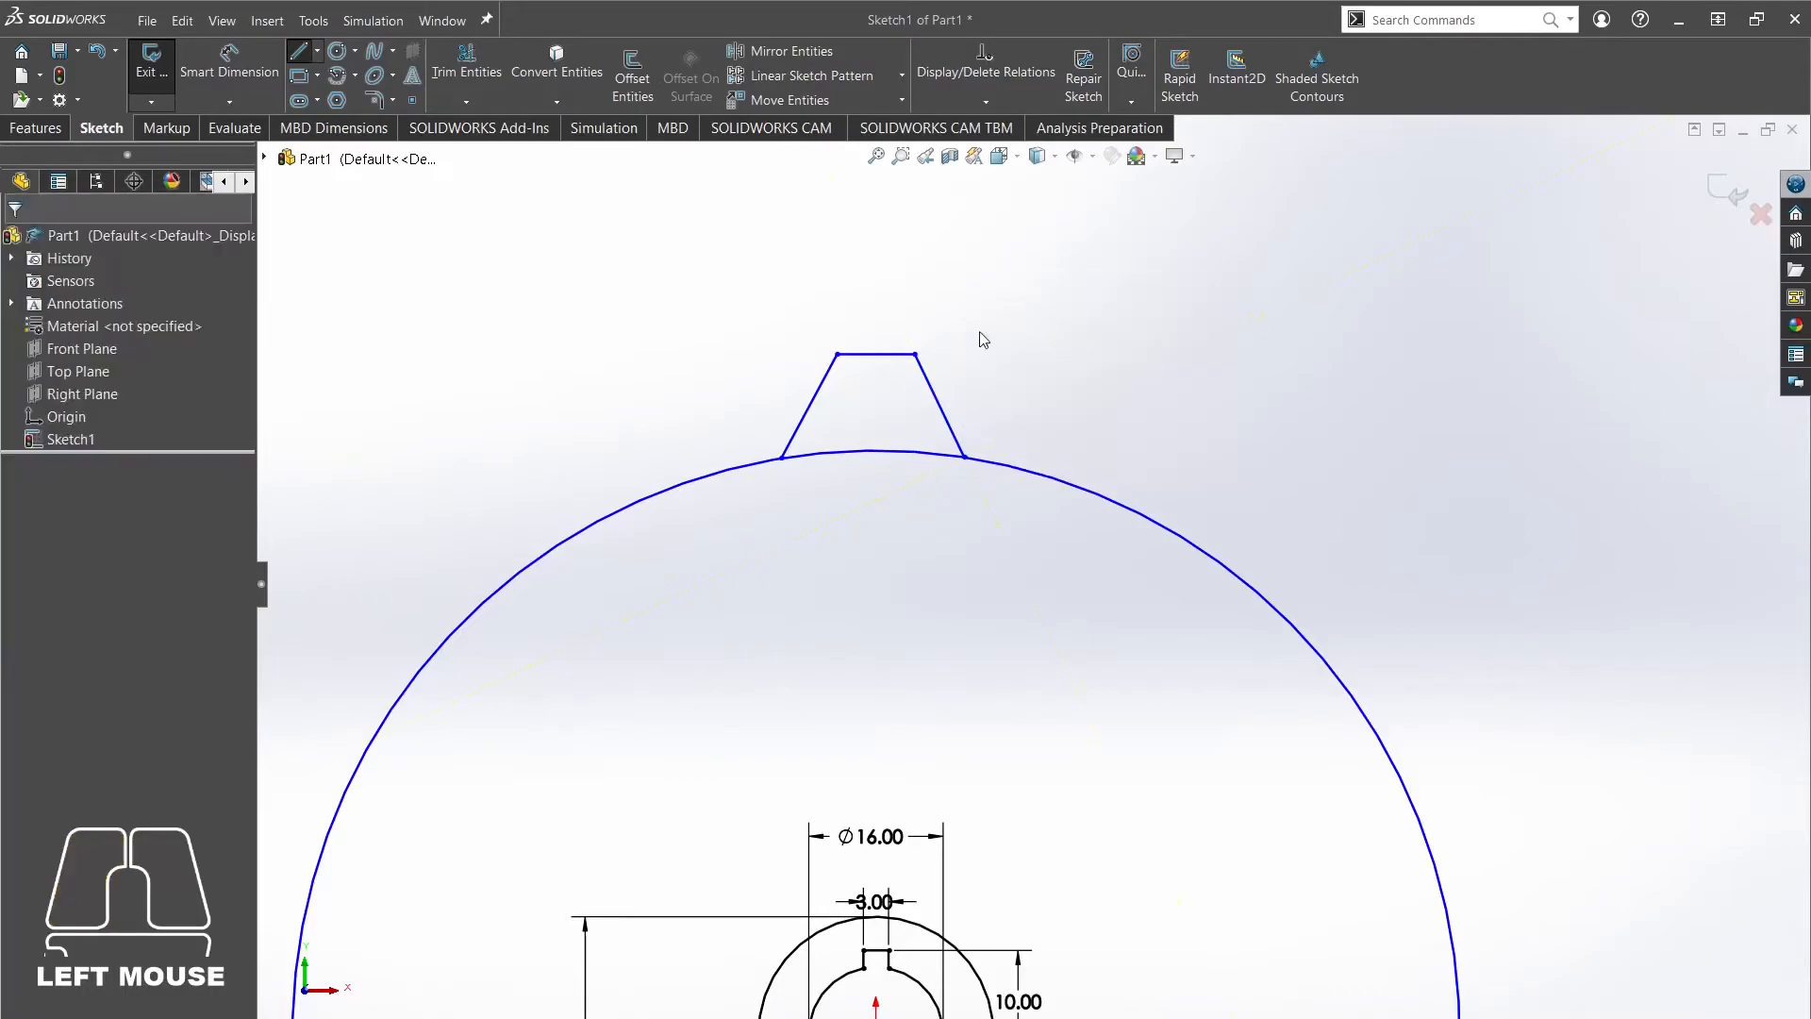
Mark the tooth's top edge and profile in Detail D of Gearpdf.pdf.
{"action": "left_click", "coordinate": [242, 62]}
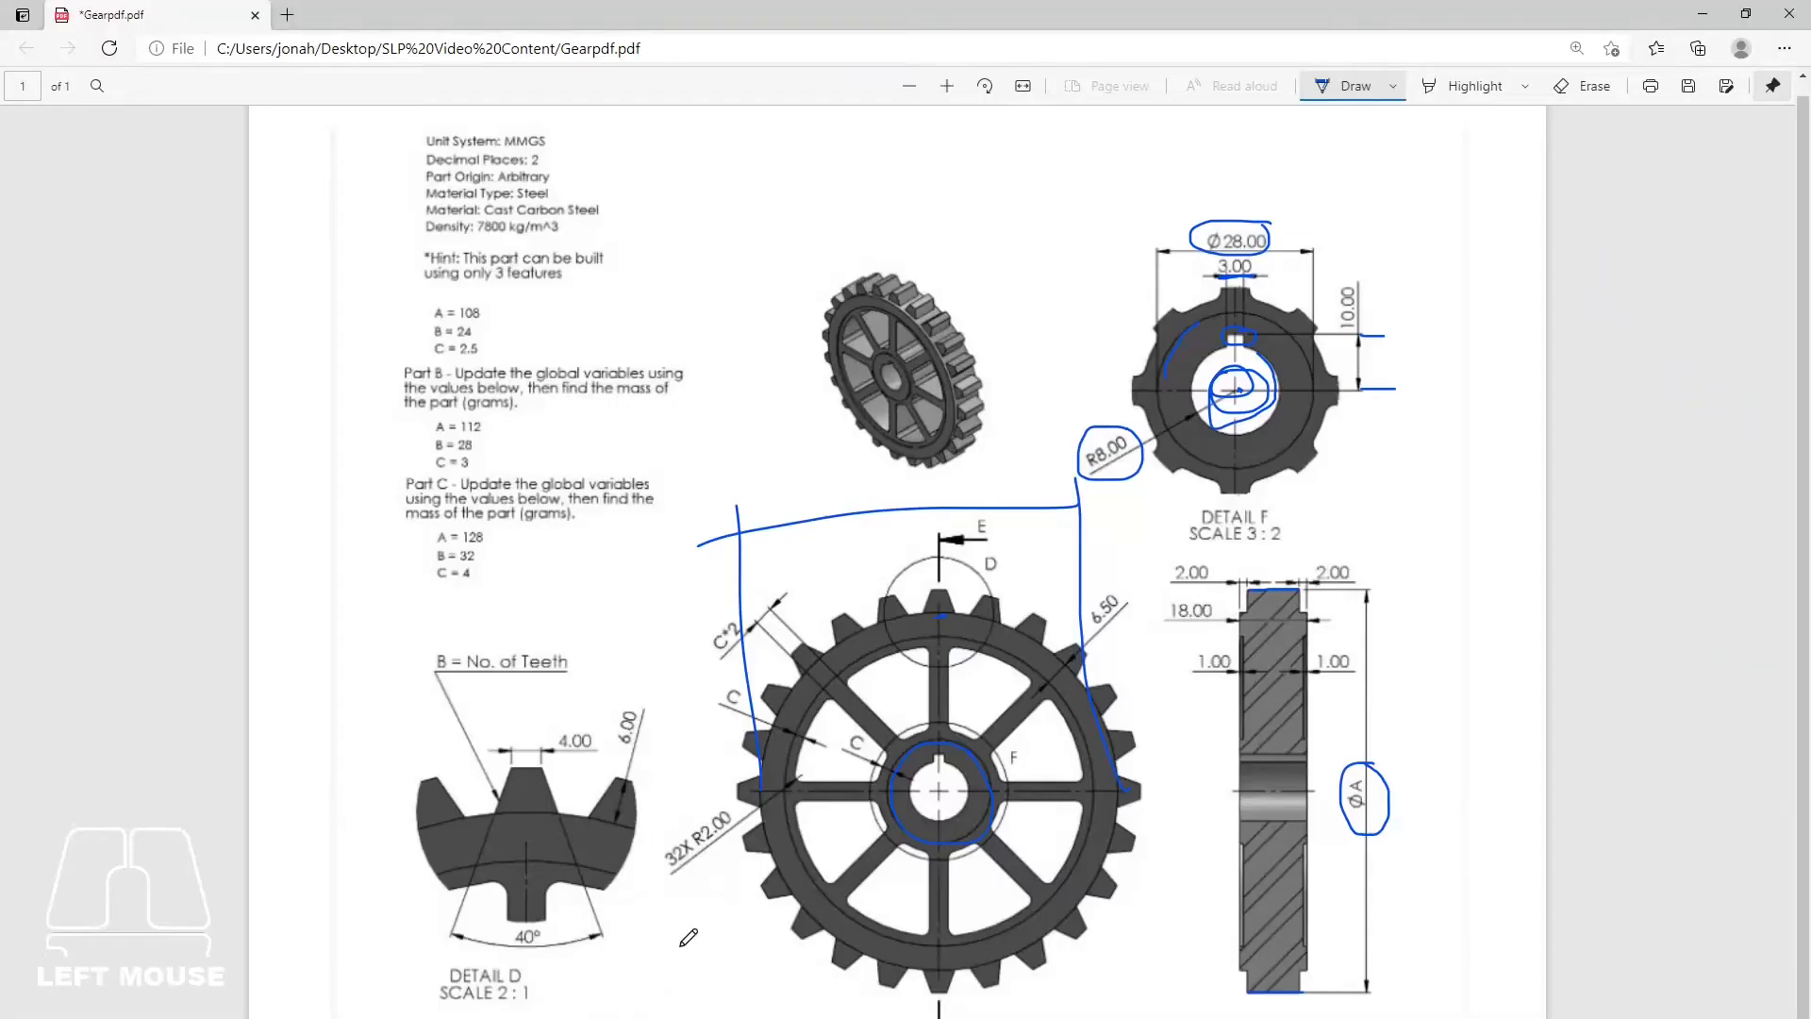
{"action": "left_click", "coordinate": [517, 765]}
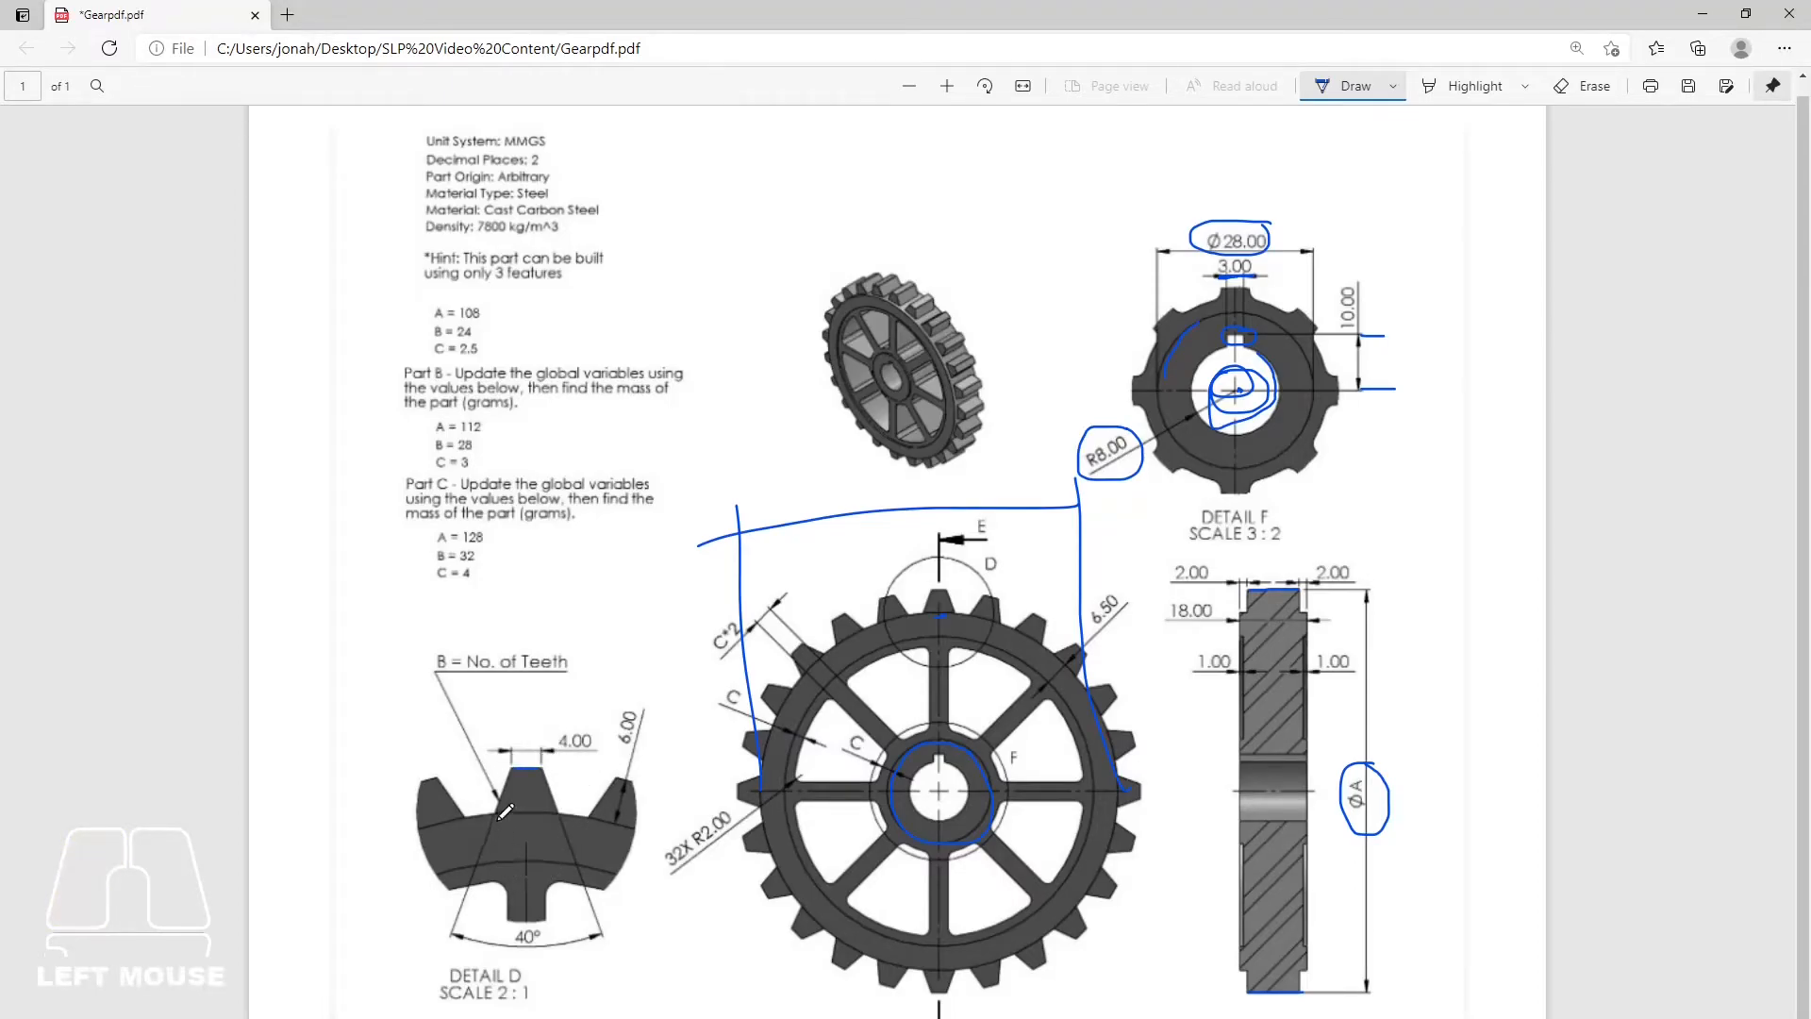
{"action": "left_click_drag", "start_coordinate": [508, 798], "coordinate": [536, 795]}
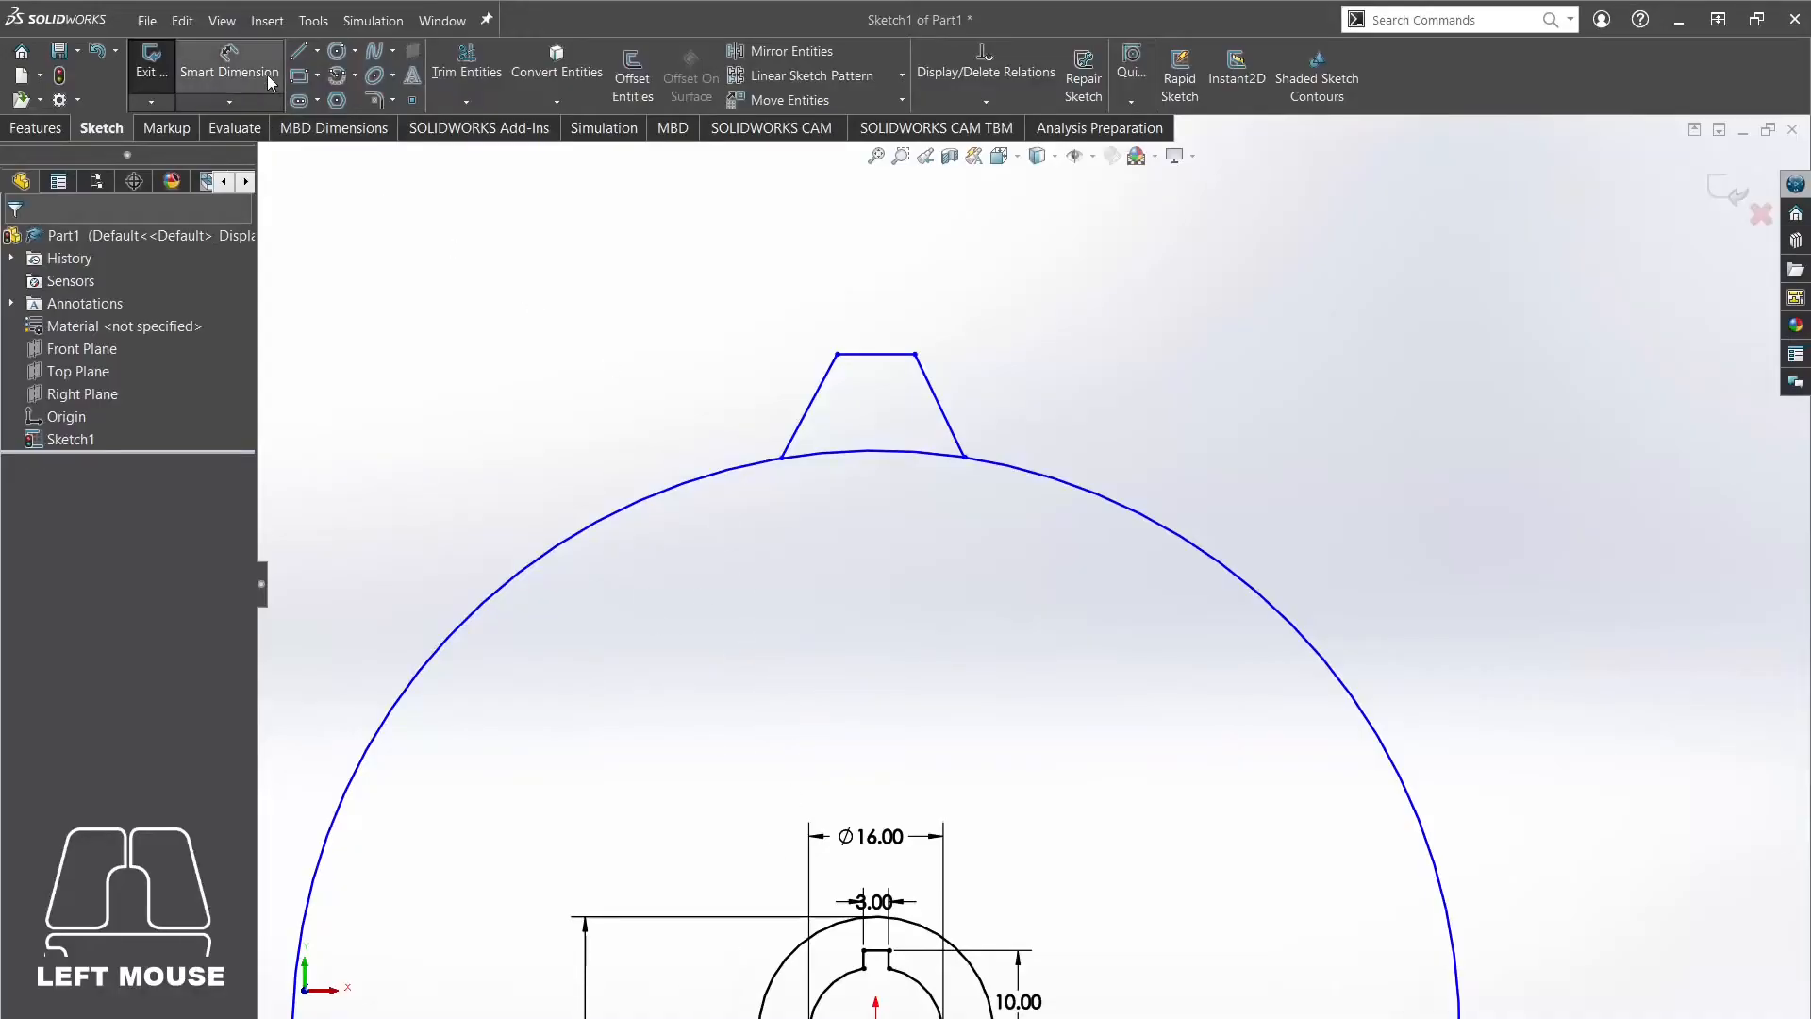
Dimension the tooth's top line in the SOLIDWORKS sketch and set its length to 4 mm.
{"action": "left_click", "coordinate": [229, 65]}
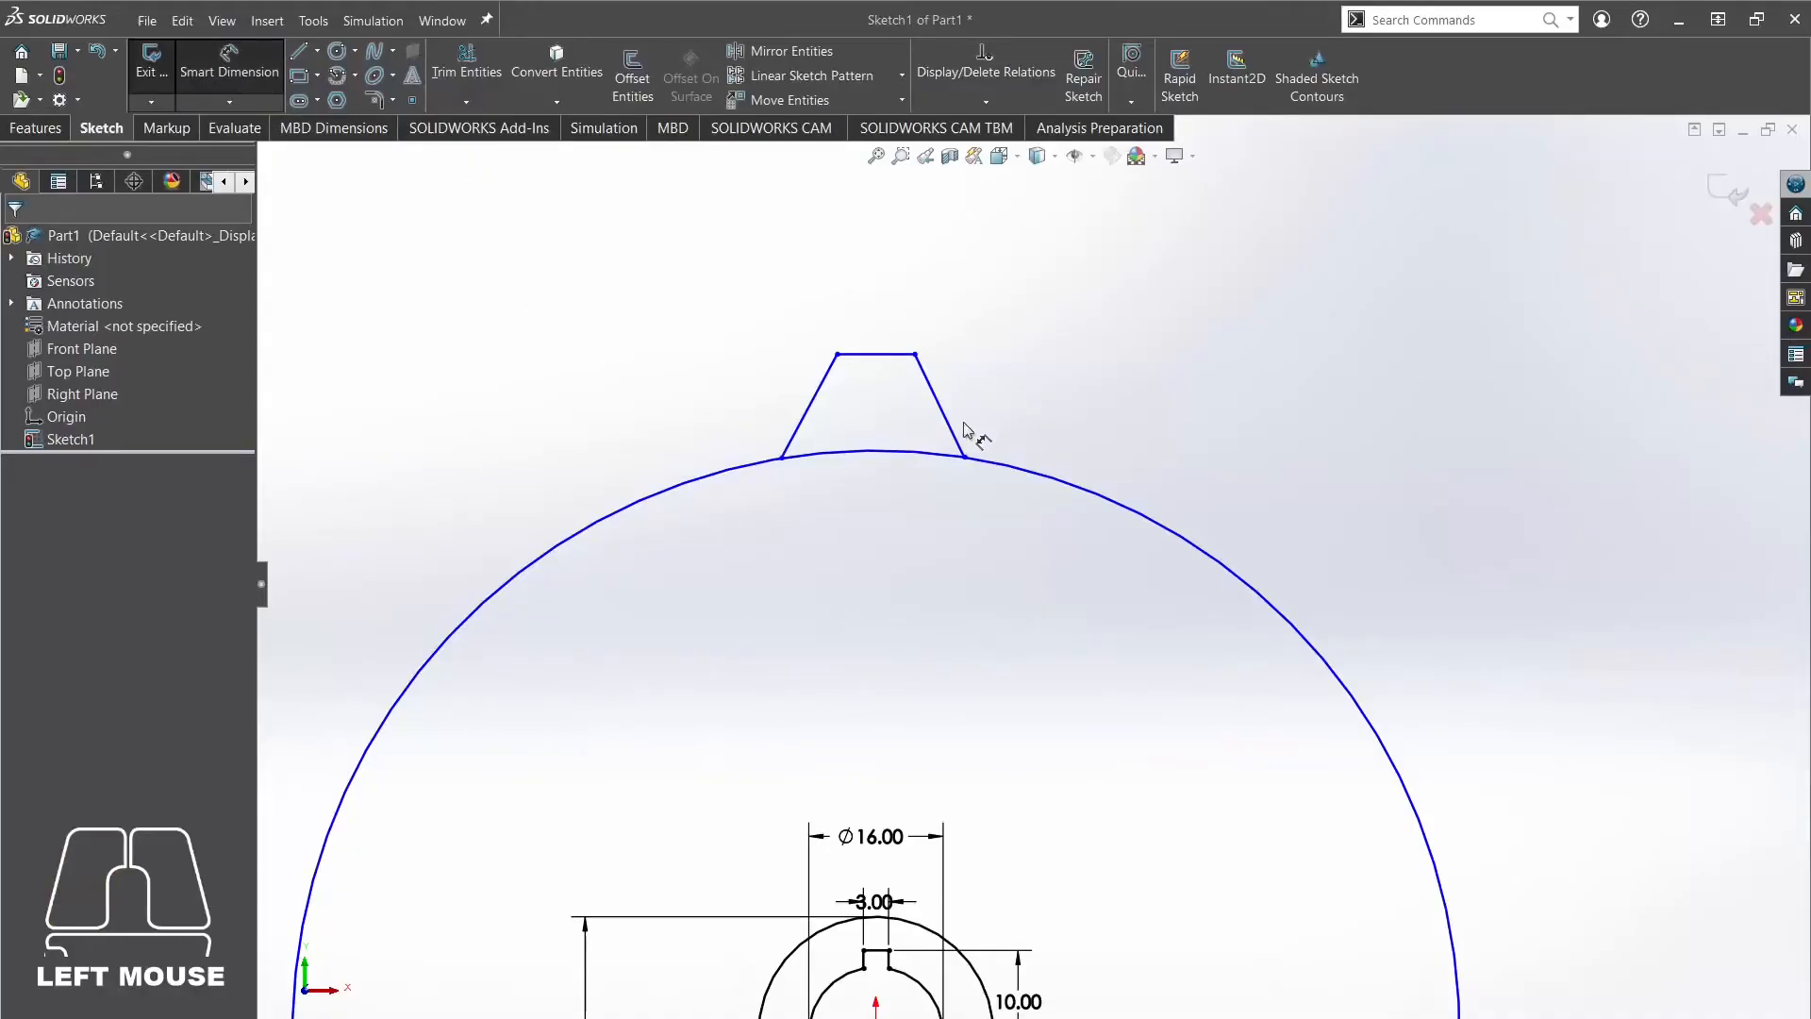
{"action": "left_click", "coordinate": [882, 359]}
{"action": "left_click", "coordinate": [877, 298]}
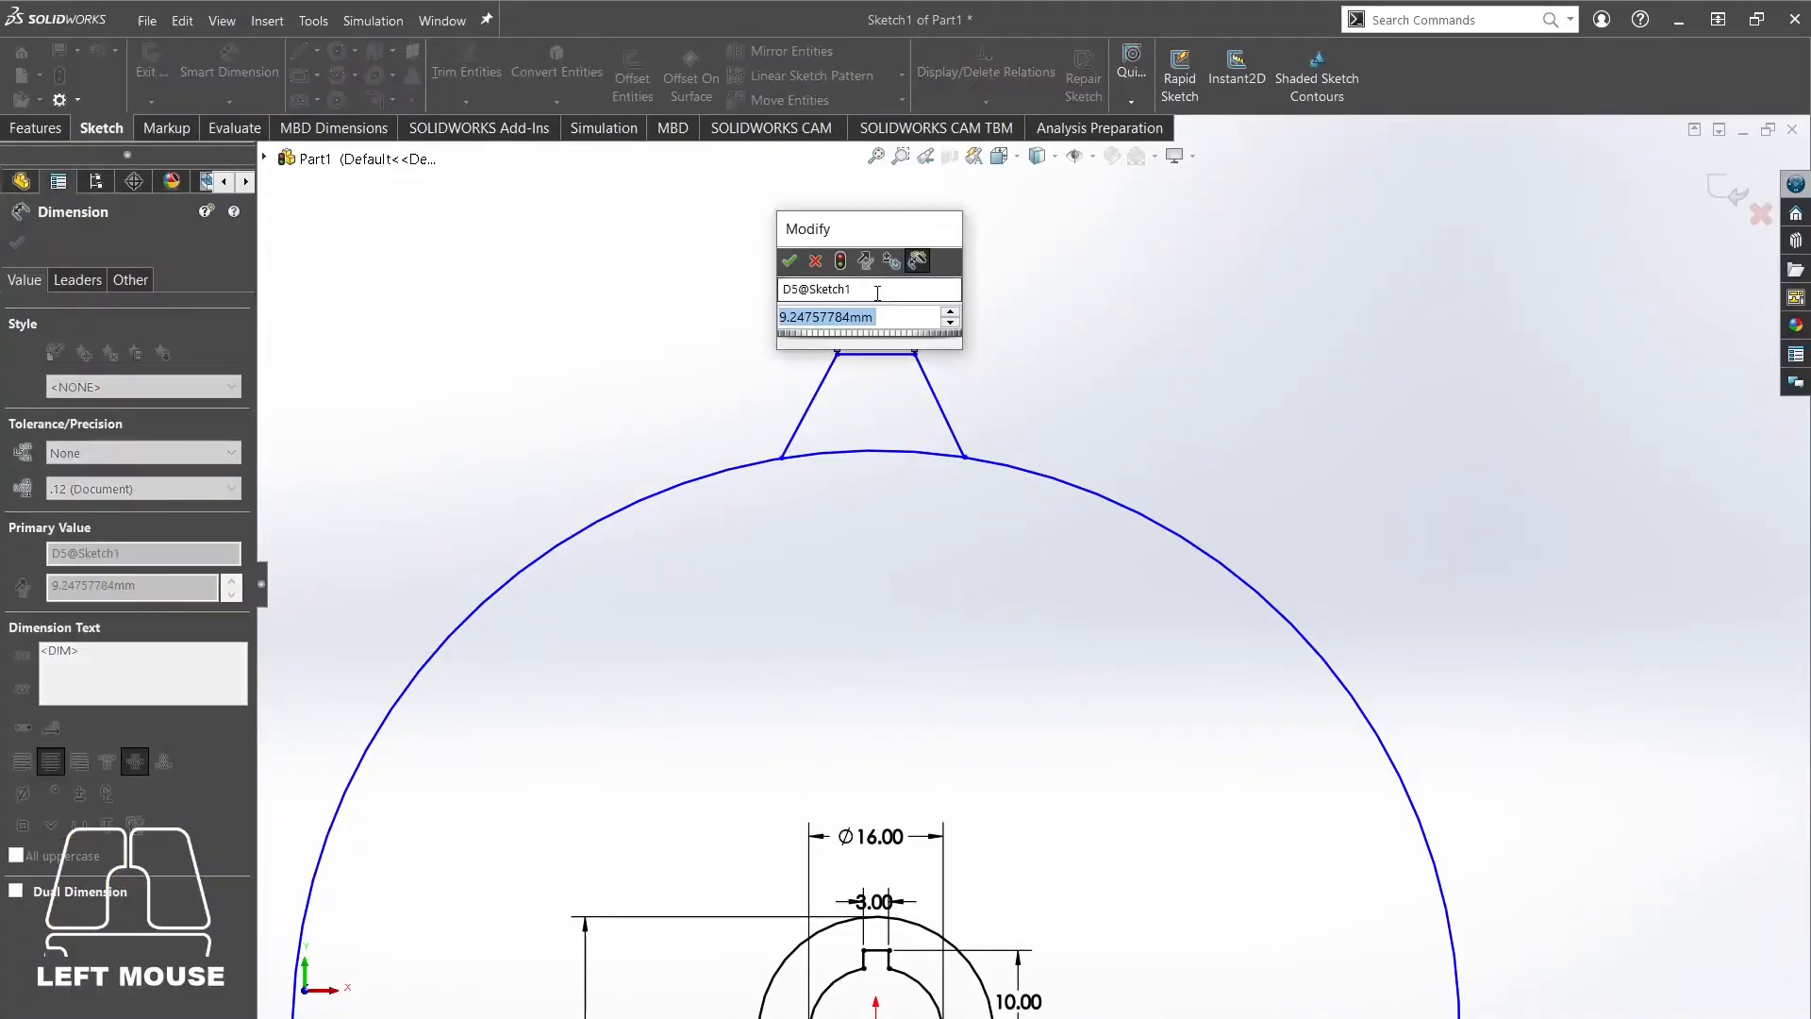
{"action": "key", "text": "Return"}
{"action": "right_click", "coordinate": [780, 384]}
{"action": "left_click", "coordinate": [781, 411]}
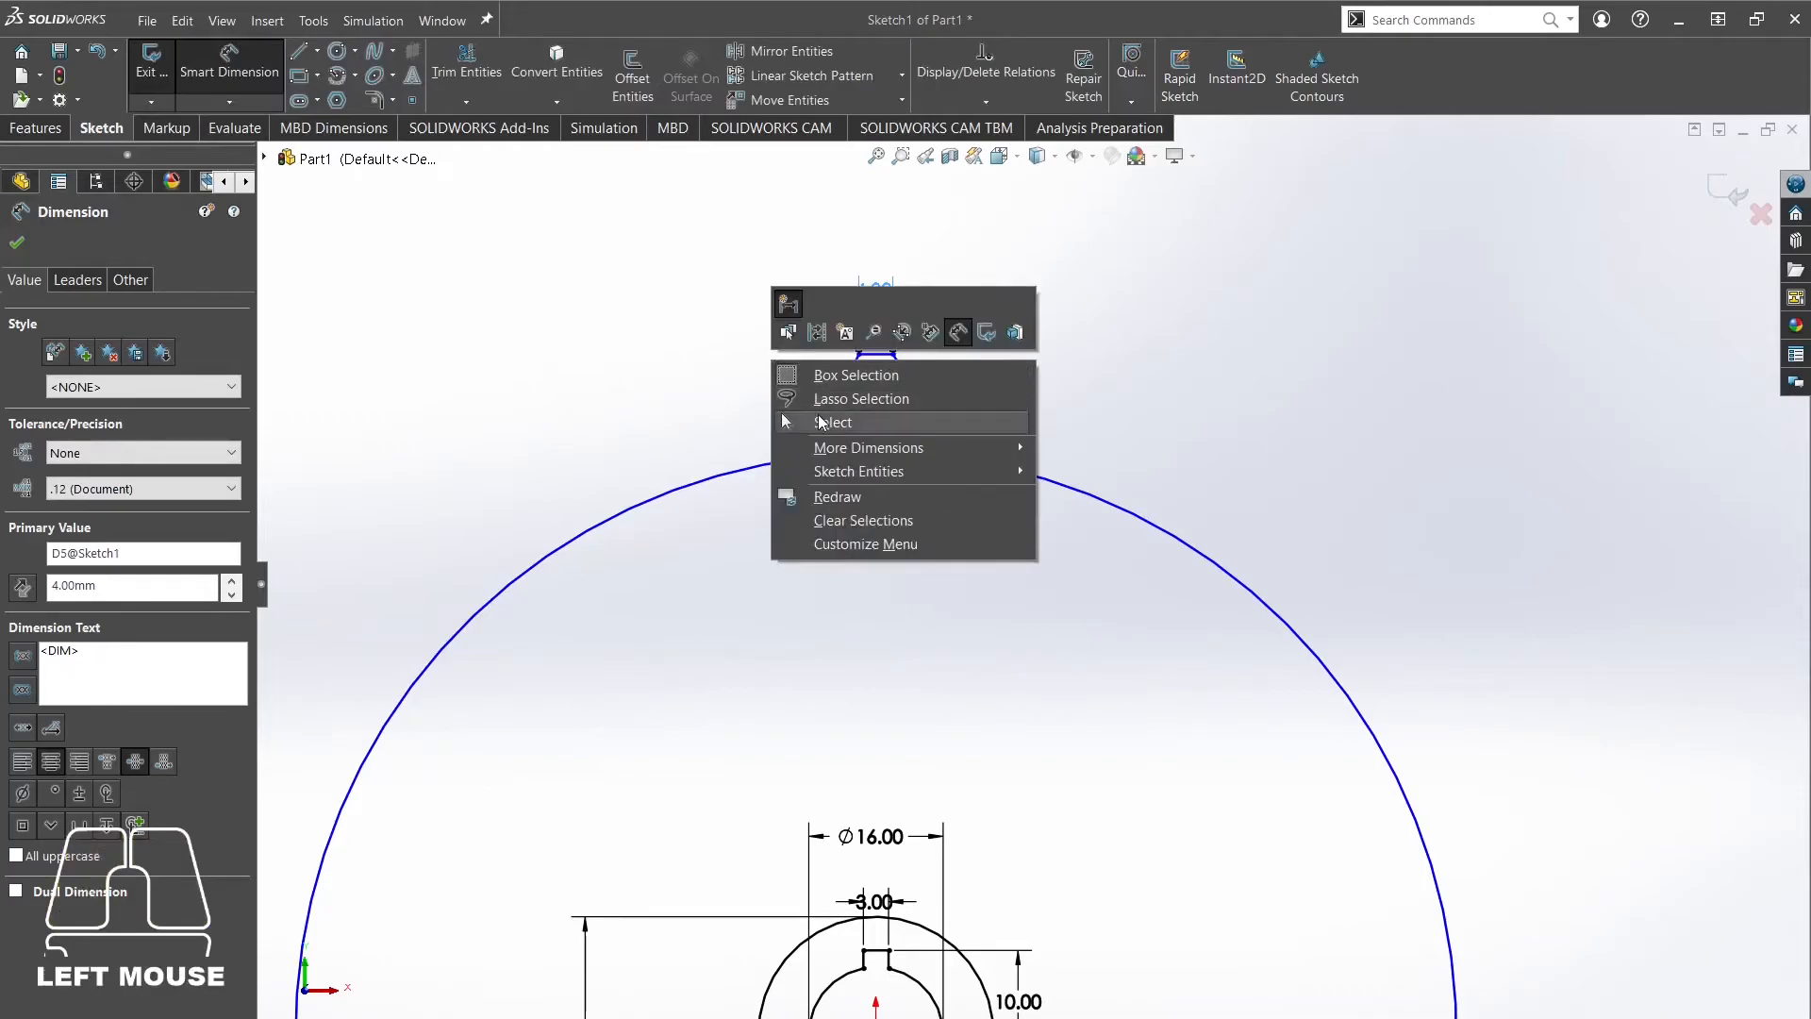
Dimension the angle between the tooth's two sloping sides and set it to 40°.
{"action": "left_click", "coordinate": [229, 65]}
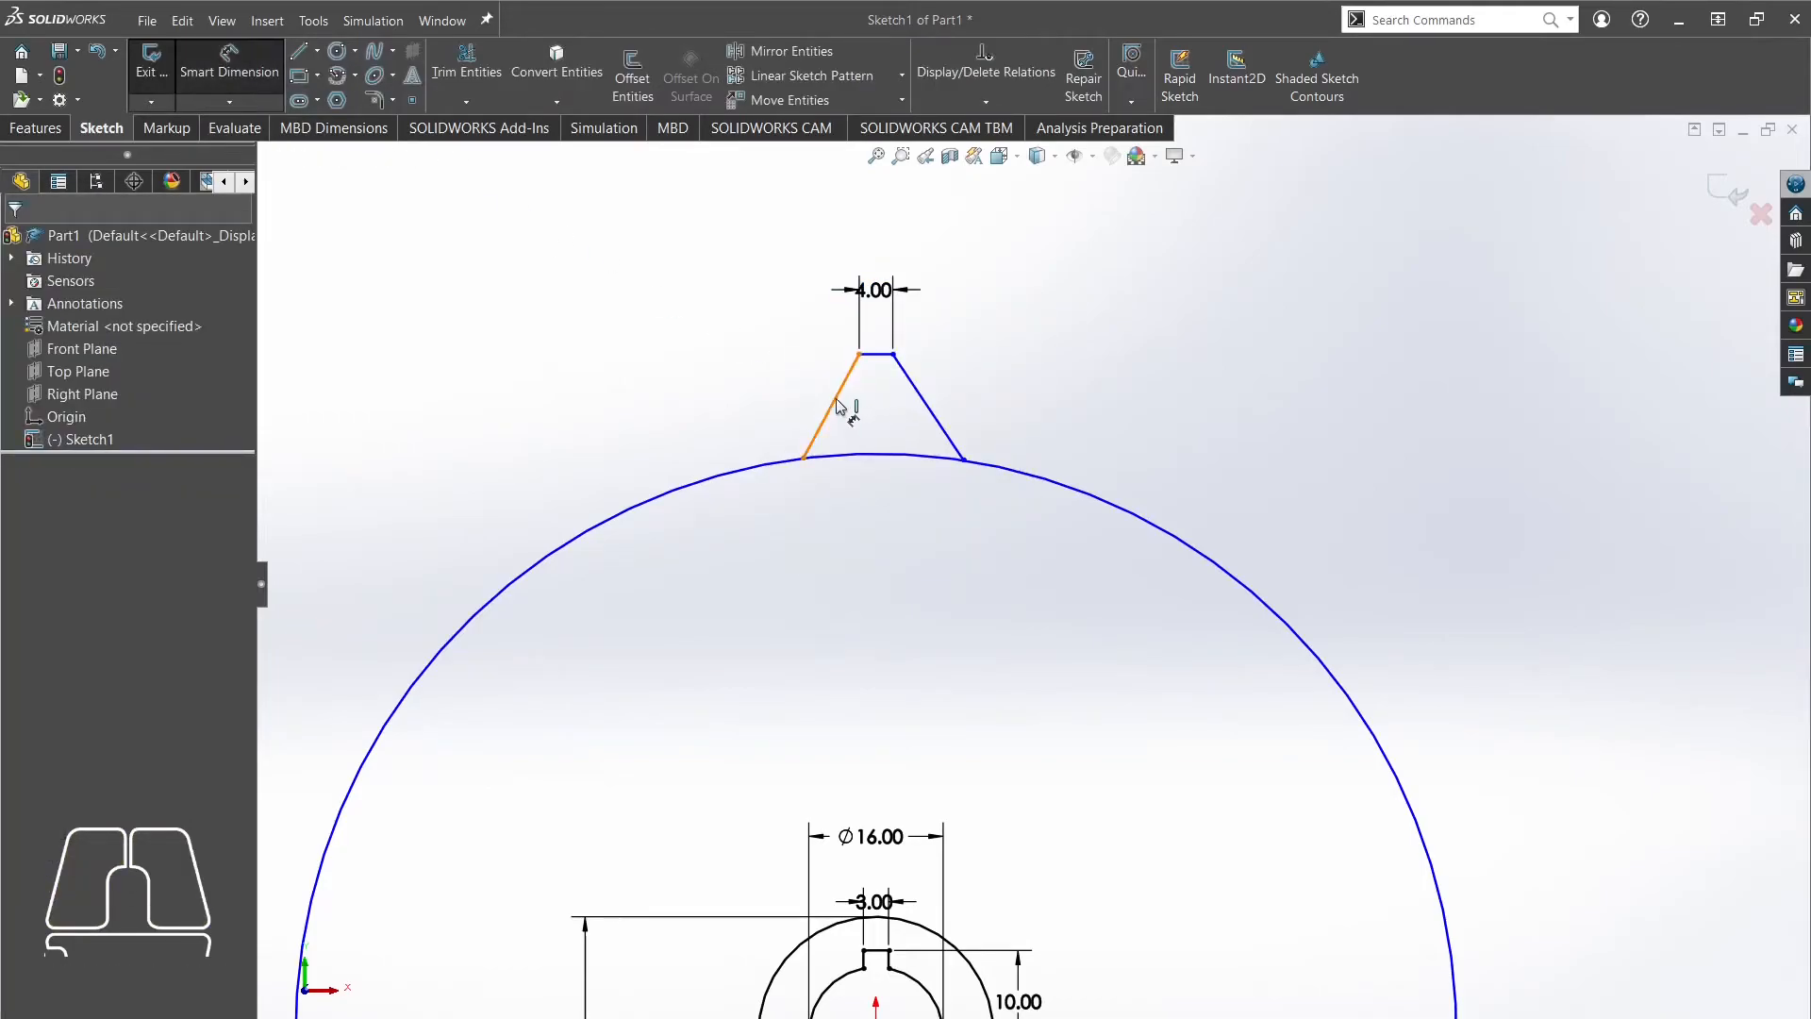
{"action": "left_click", "coordinate": [831, 408]}
{"action": "left_click", "coordinate": [929, 408]}
{"action": "left_click", "coordinate": [883, 487]}
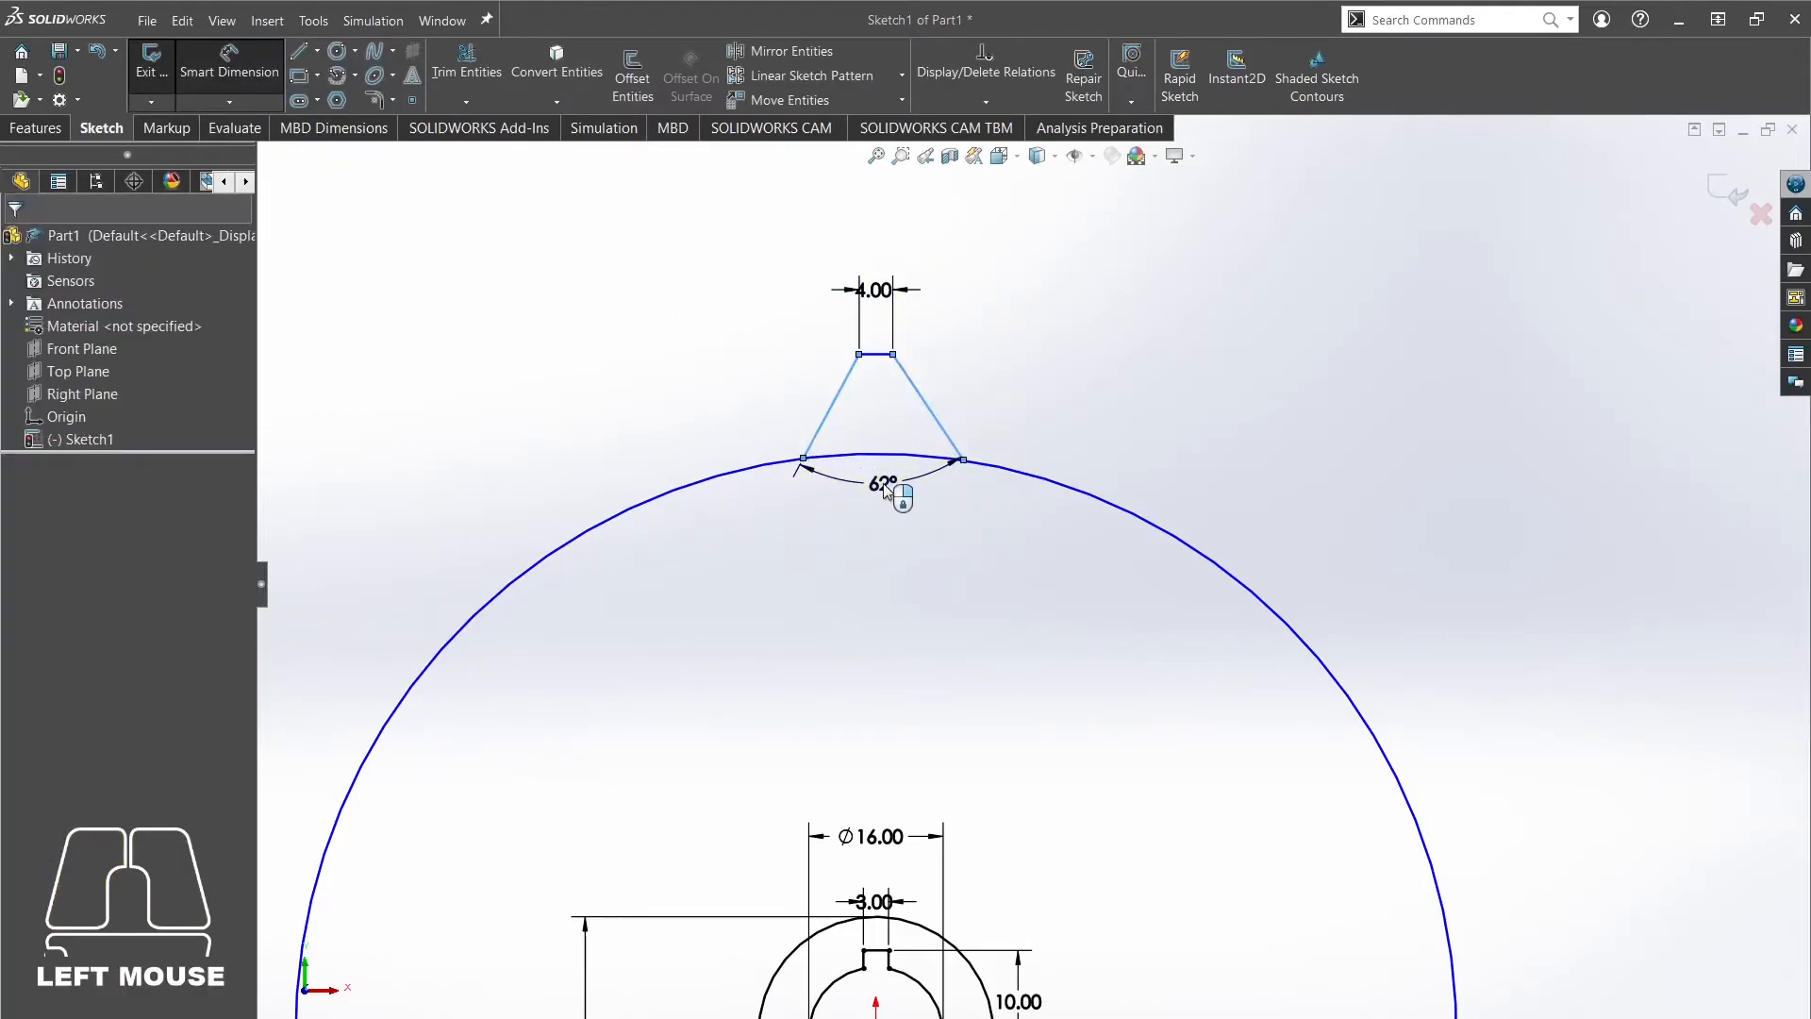
{"action": "type", "text": "40"}
{"action": "key", "text": "Return"}
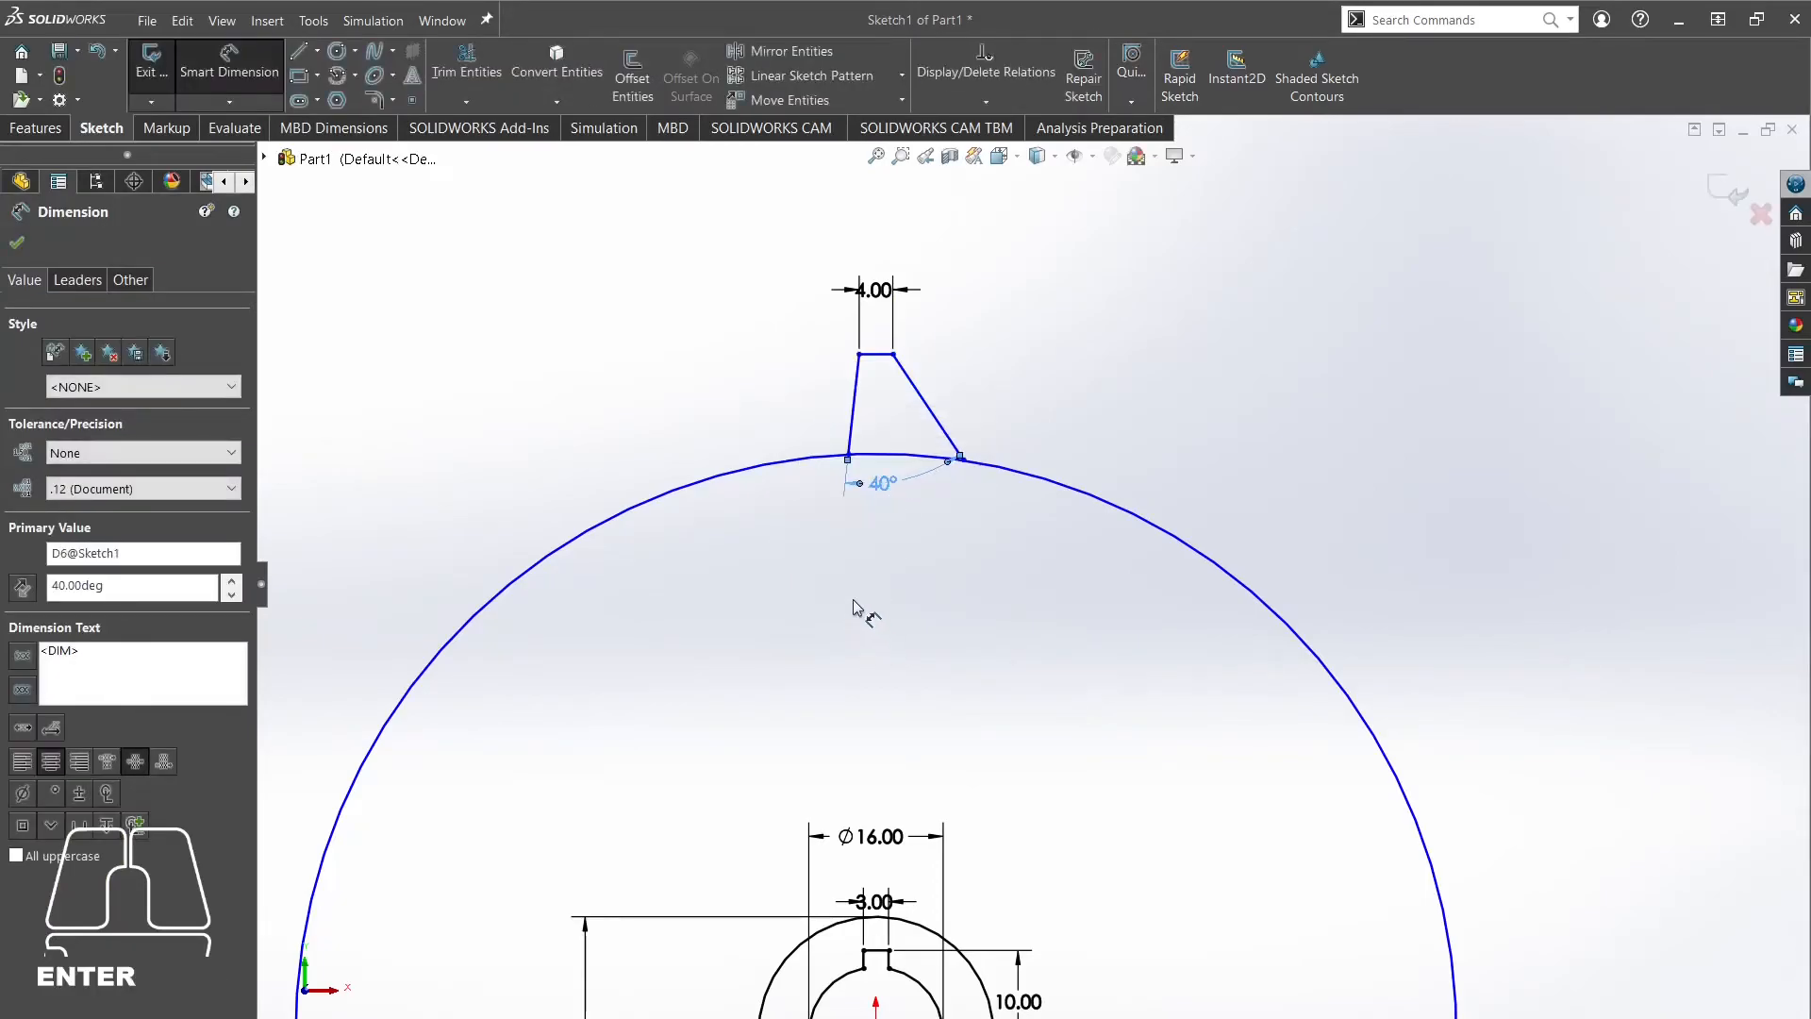
{"action": "right_click", "coordinate": [854, 606]}
{"action": "left_click", "coordinate": [905, 661]}
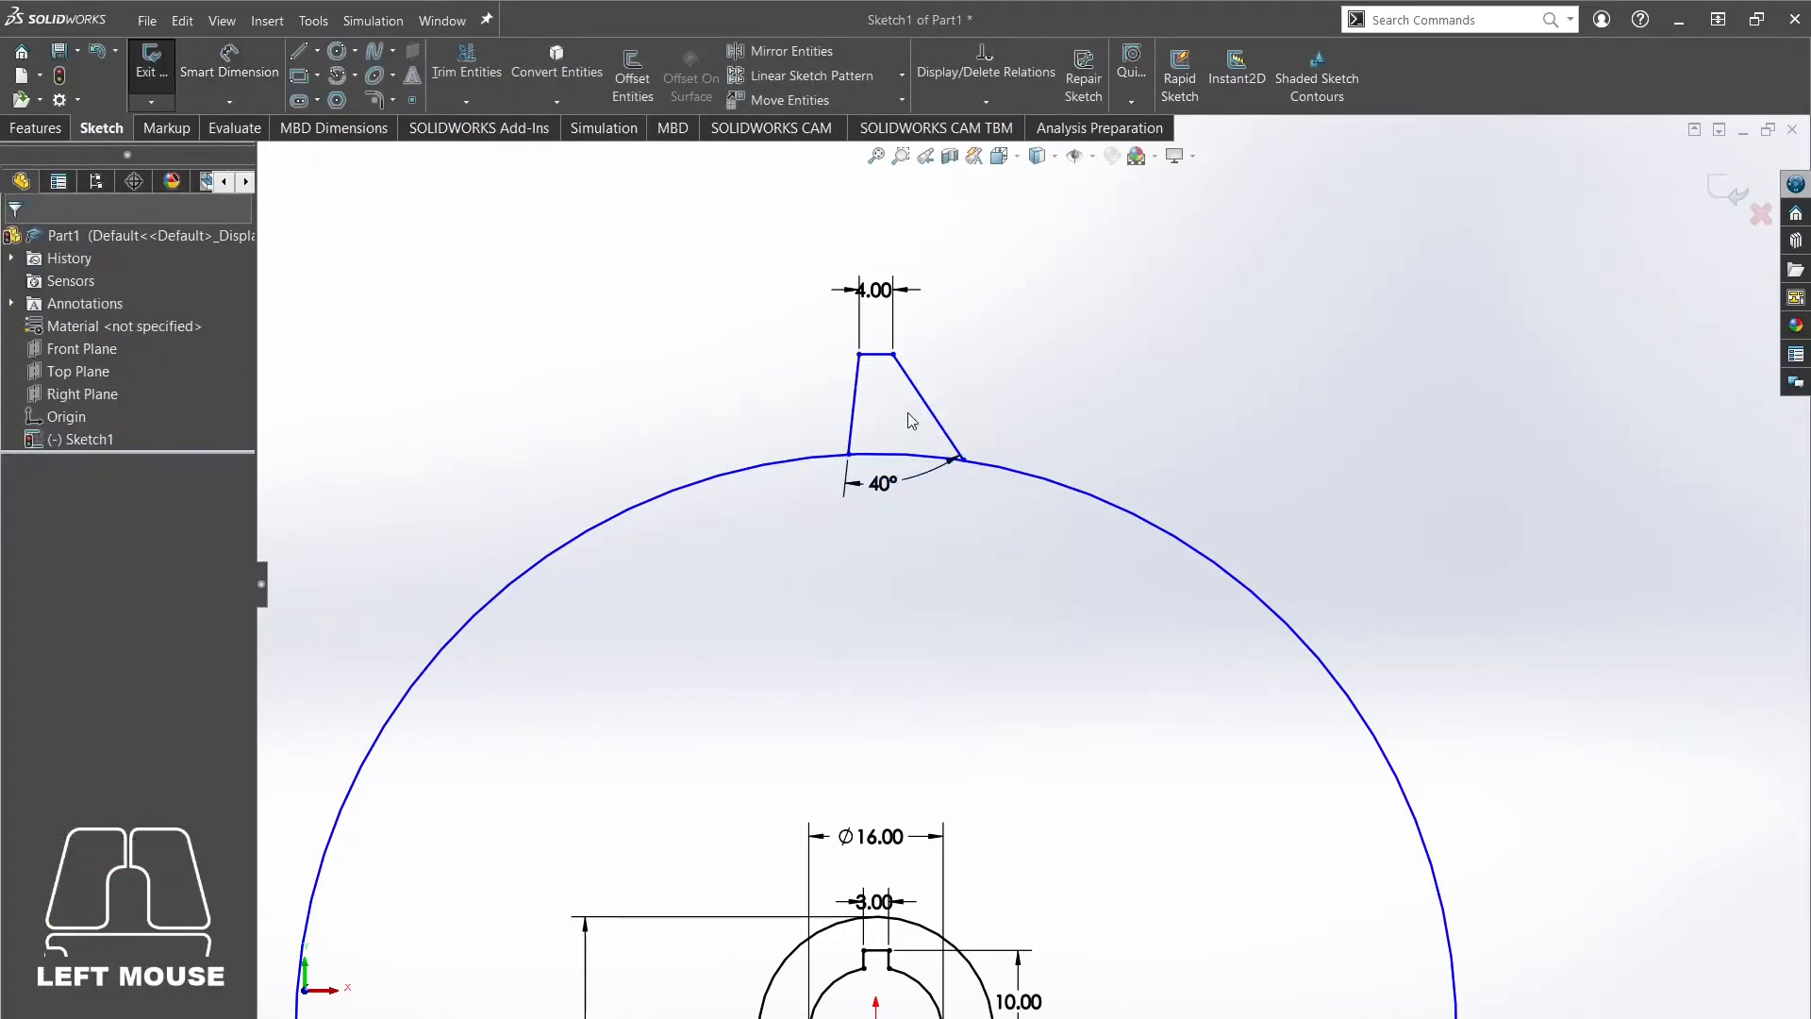
Draw a vertical construction line from the origin to the midpoint of the keyway's top edge.
{"action": "left_click", "coordinate": [879, 361]}
{"action": "scroll", "coordinate": [1023, 474], "scroll_direction": "up", "scroll_amount": 3}
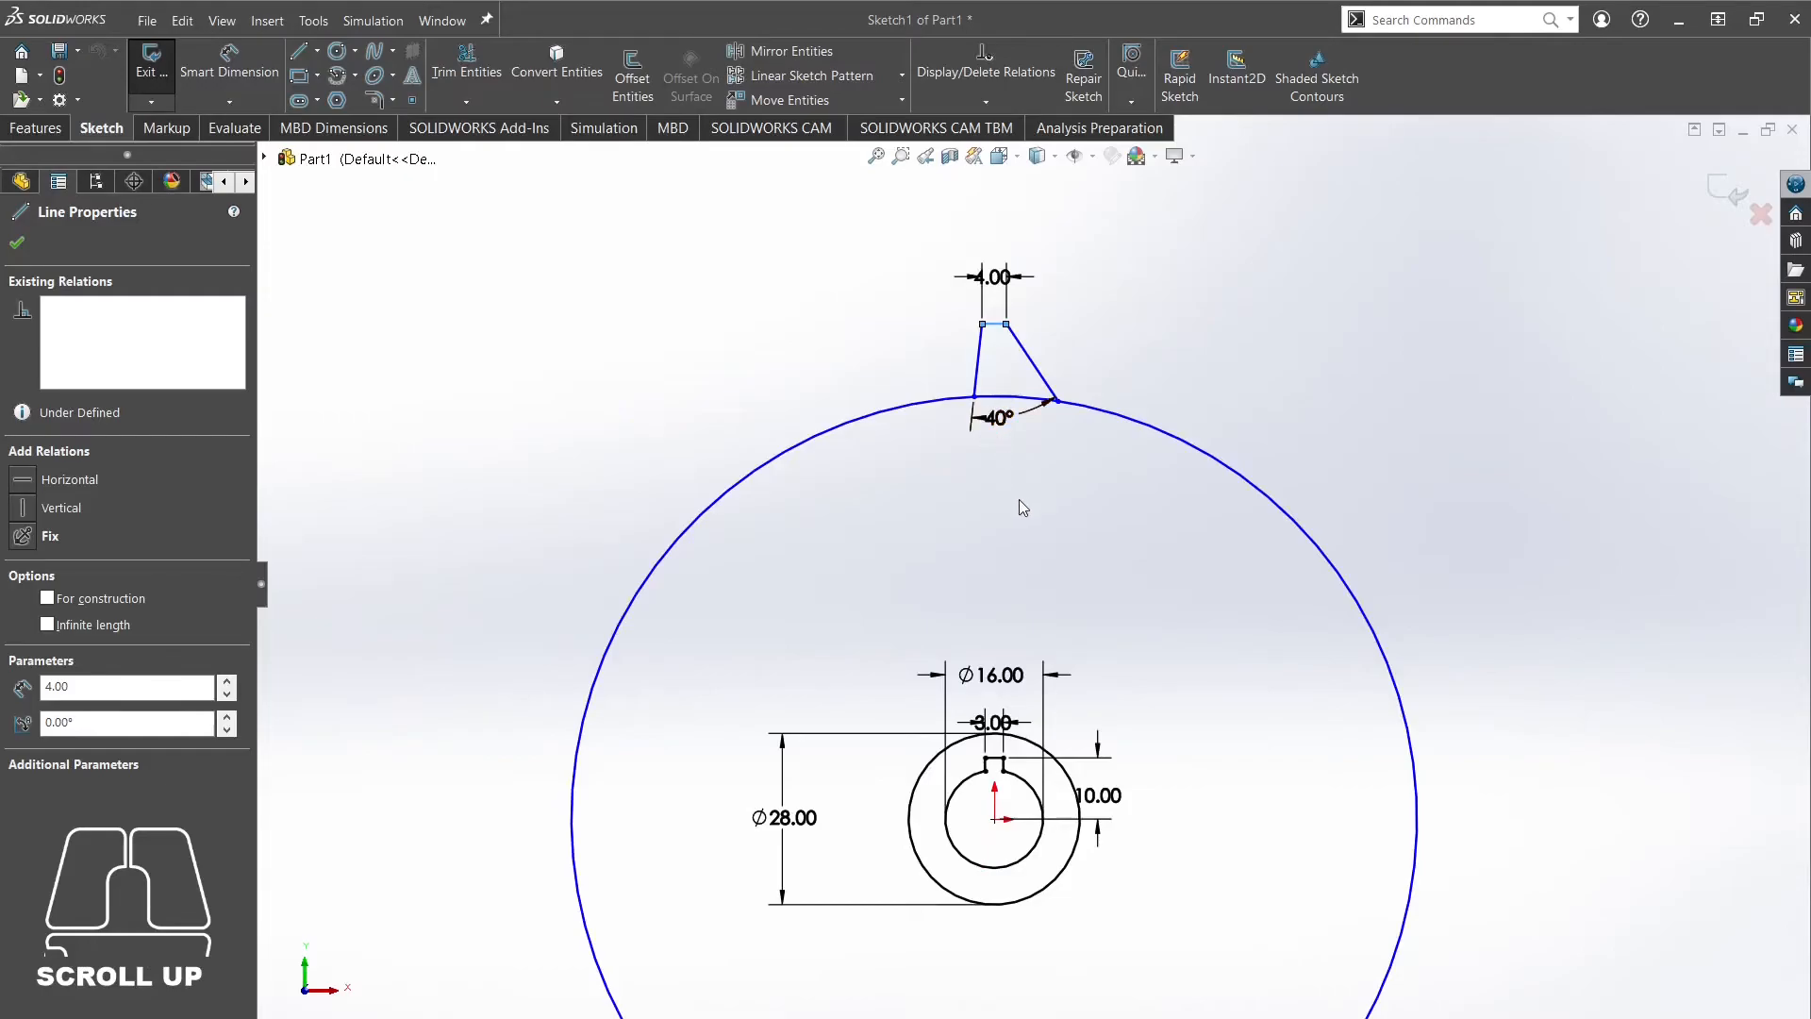
{"action": "middle_click_drag", "start_coordinate": [1016, 498], "coordinate": [979, 476], "text": "ctrl"}
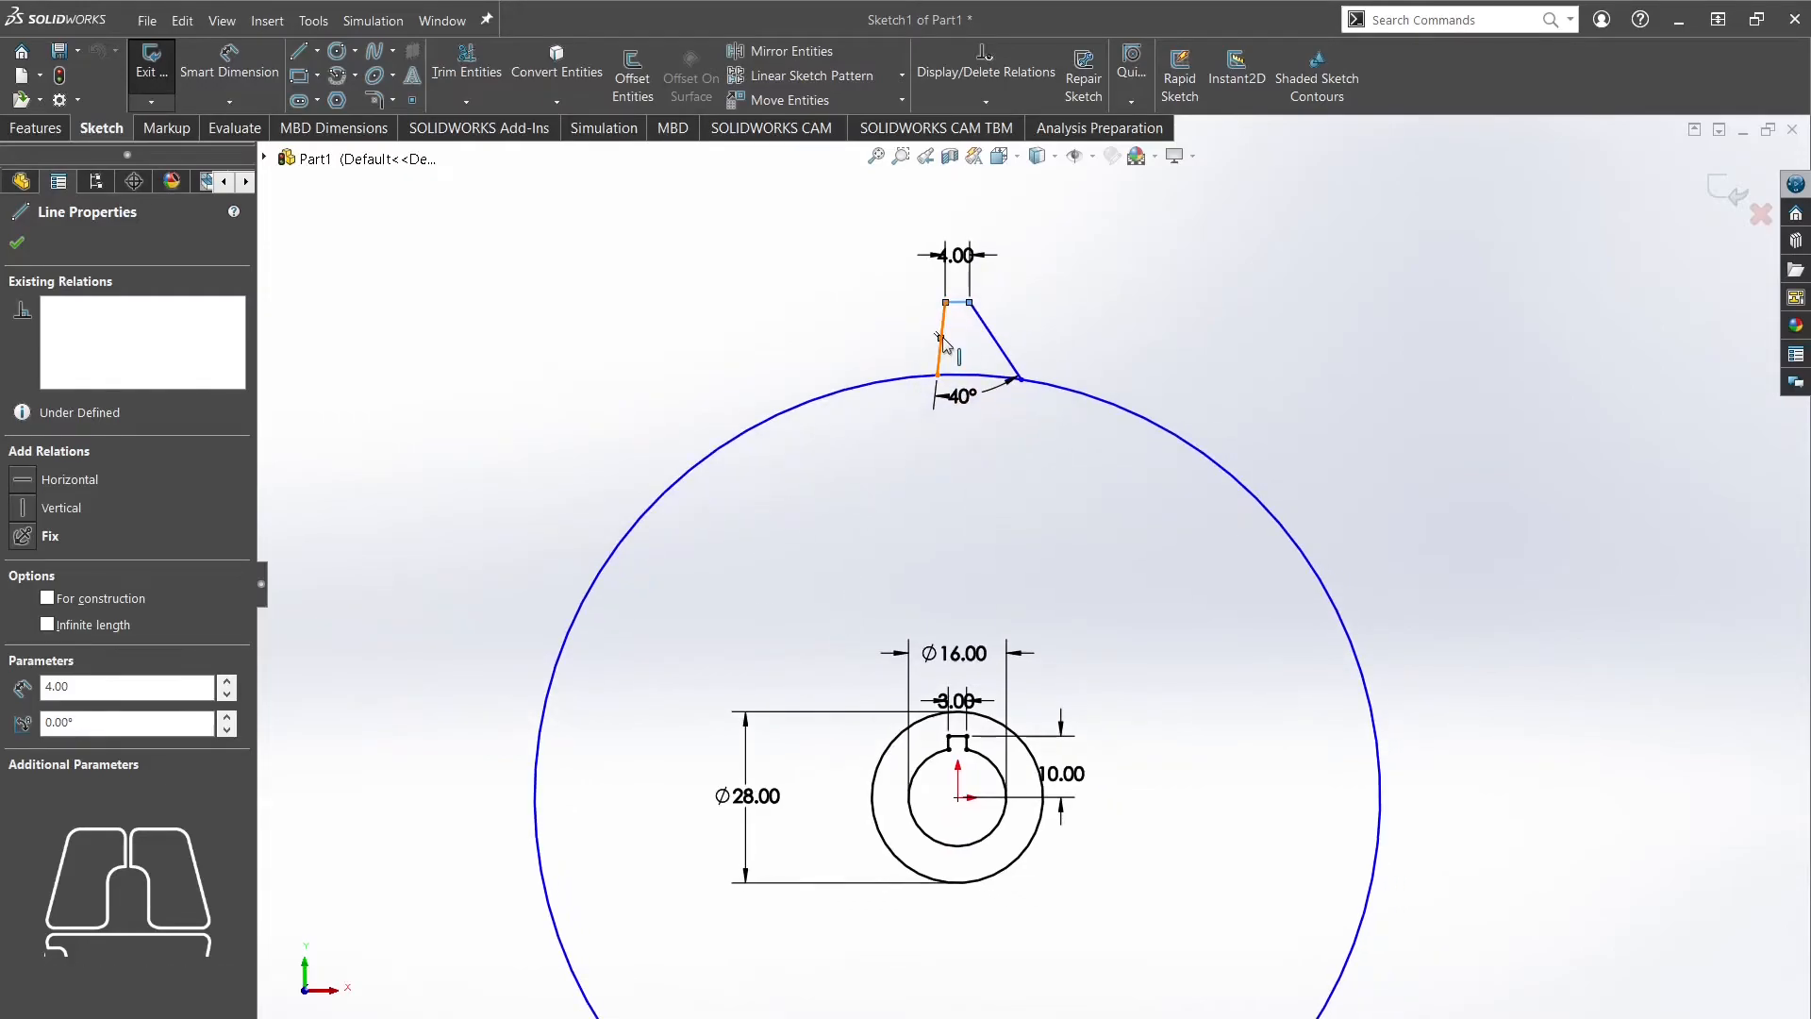
{"action": "left_click", "coordinate": [305, 55]}
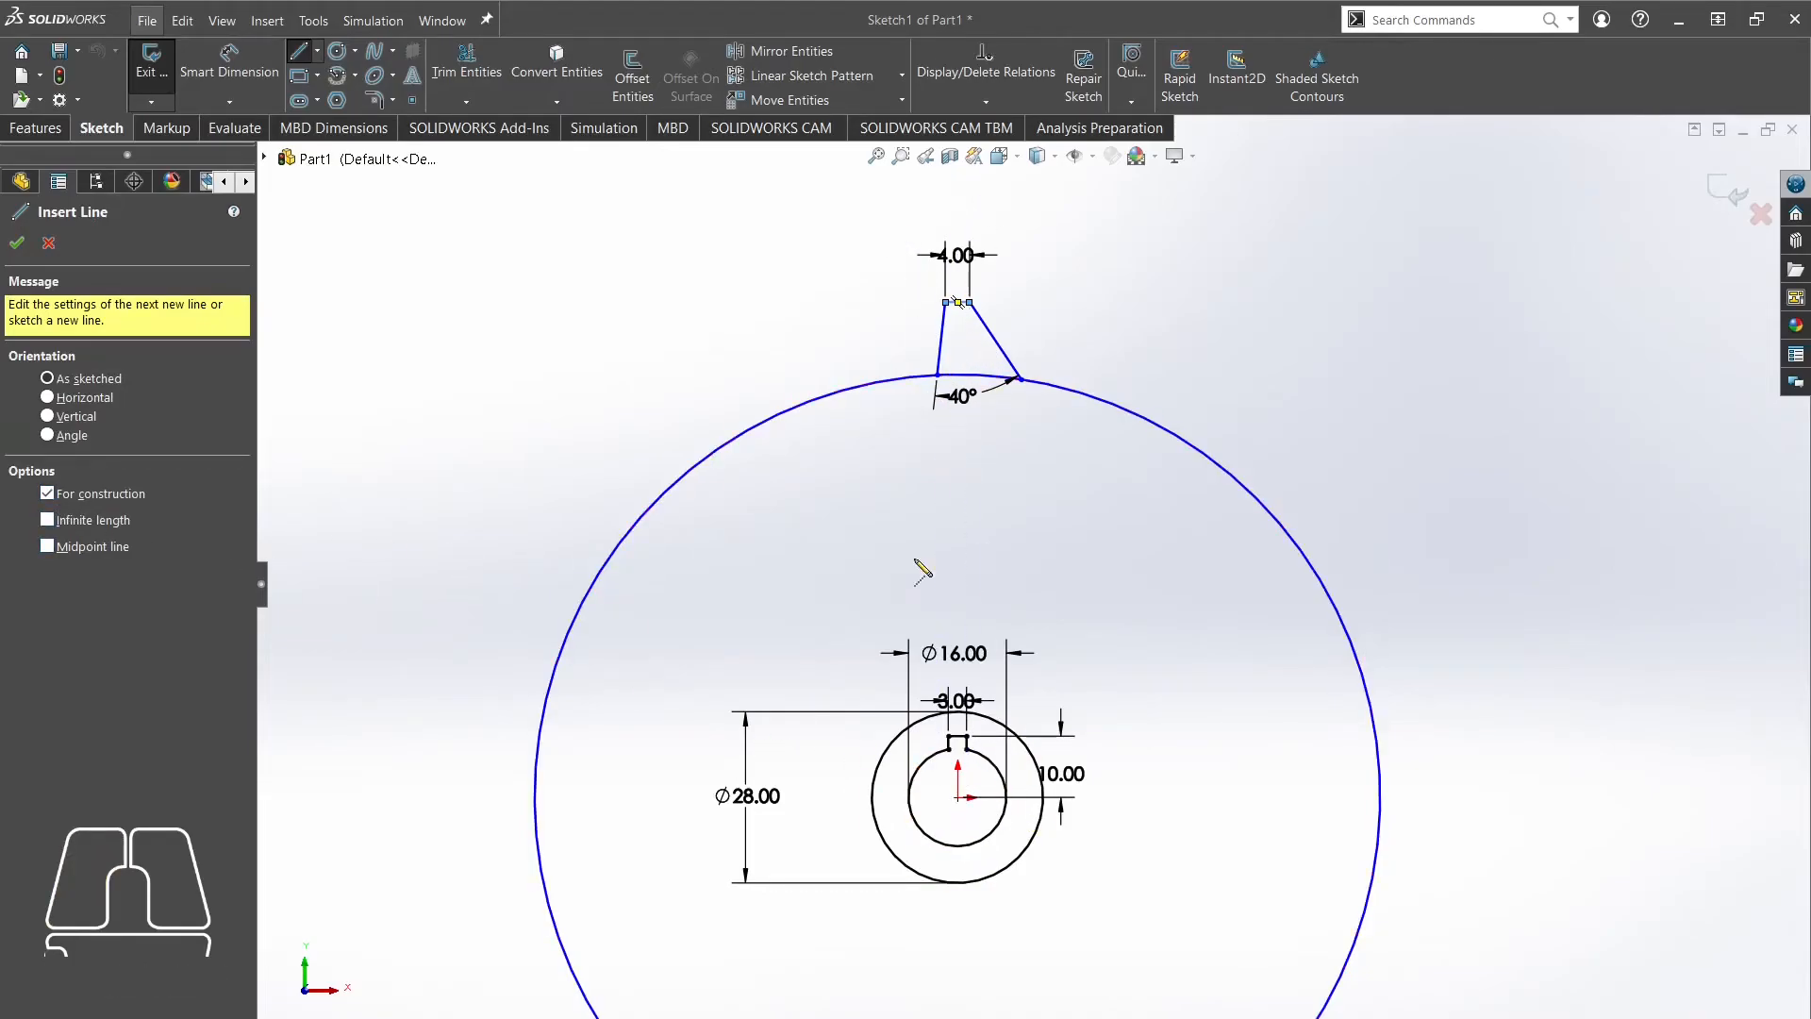
{"action": "left_click", "coordinate": [958, 798]}
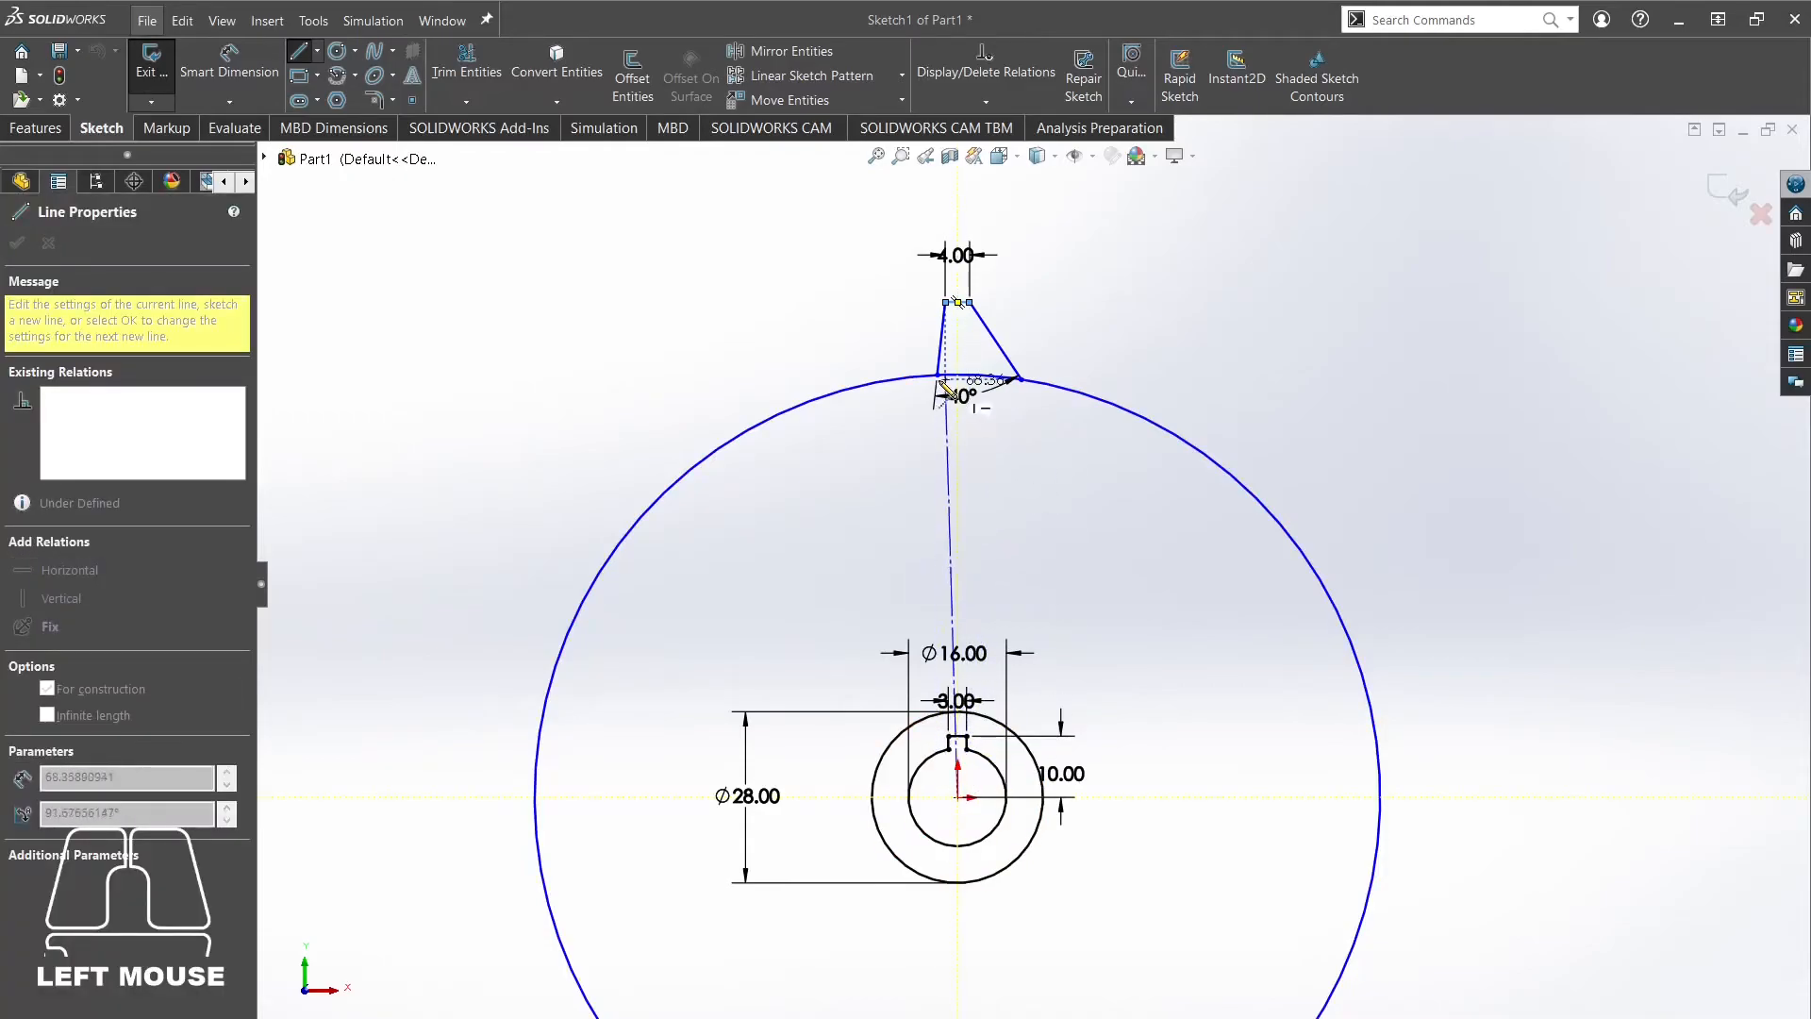
{"action": "left_click", "coordinate": [958, 735]}
{"action": "key", "text": "Escape"}
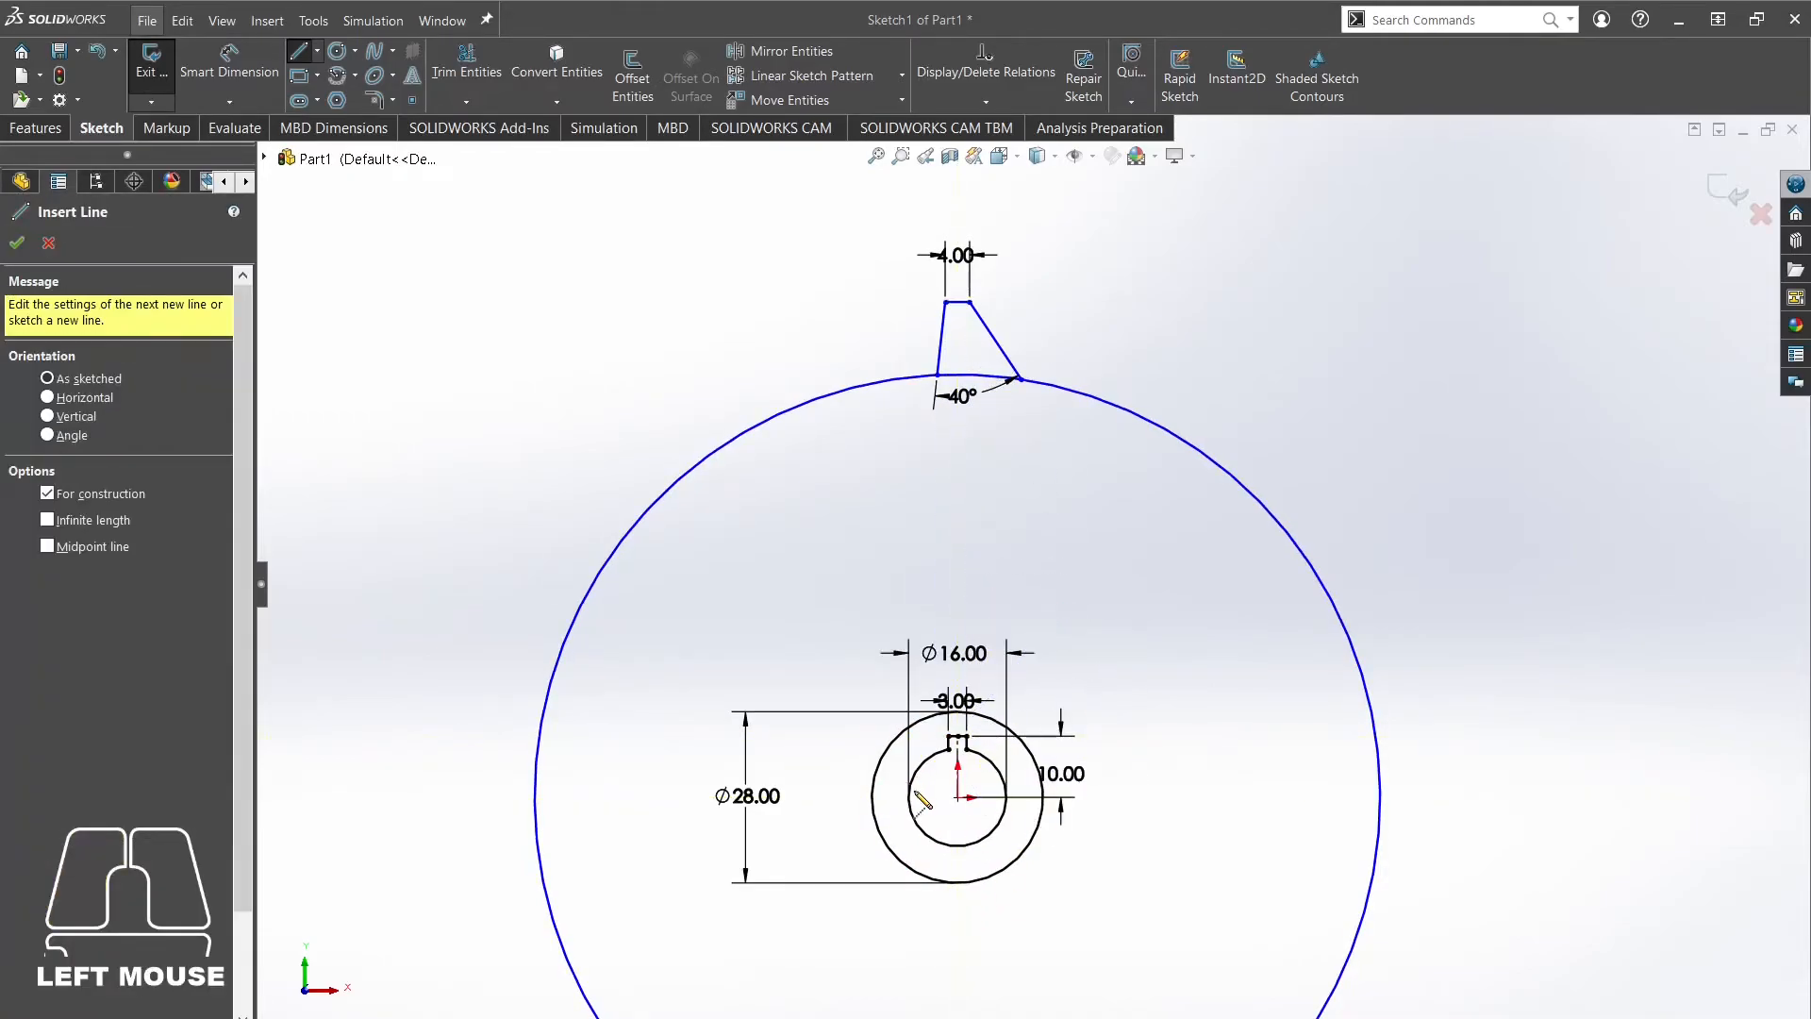
{"action": "right_click", "coordinate": [887, 606]}
{"action": "left_click", "coordinate": [849, 574]}
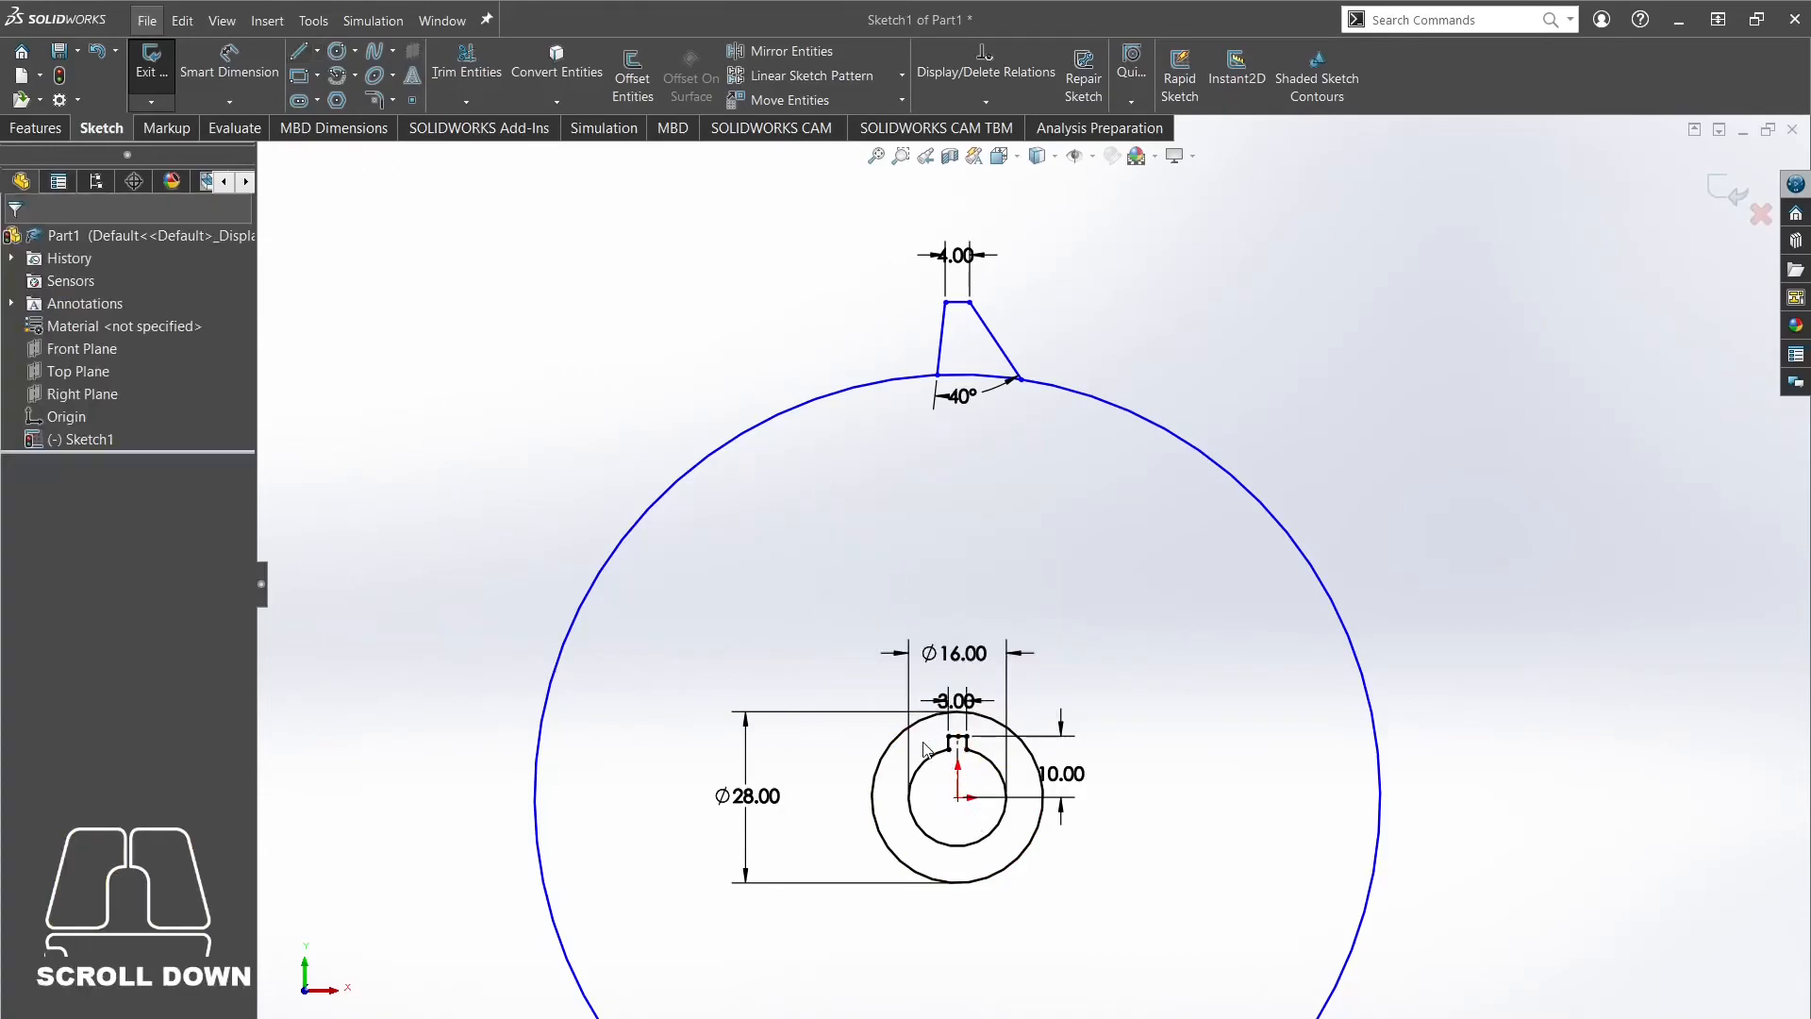
Dimension the angle between the tooth's left side and the vertical construction line and set it to 20°.
{"action": "scroll", "coordinate": [905, 783], "scroll_direction": "down", "scroll_amount": 3}
{"action": "scroll", "coordinate": [1006, 722], "scroll_direction": "down", "scroll_amount": 3}
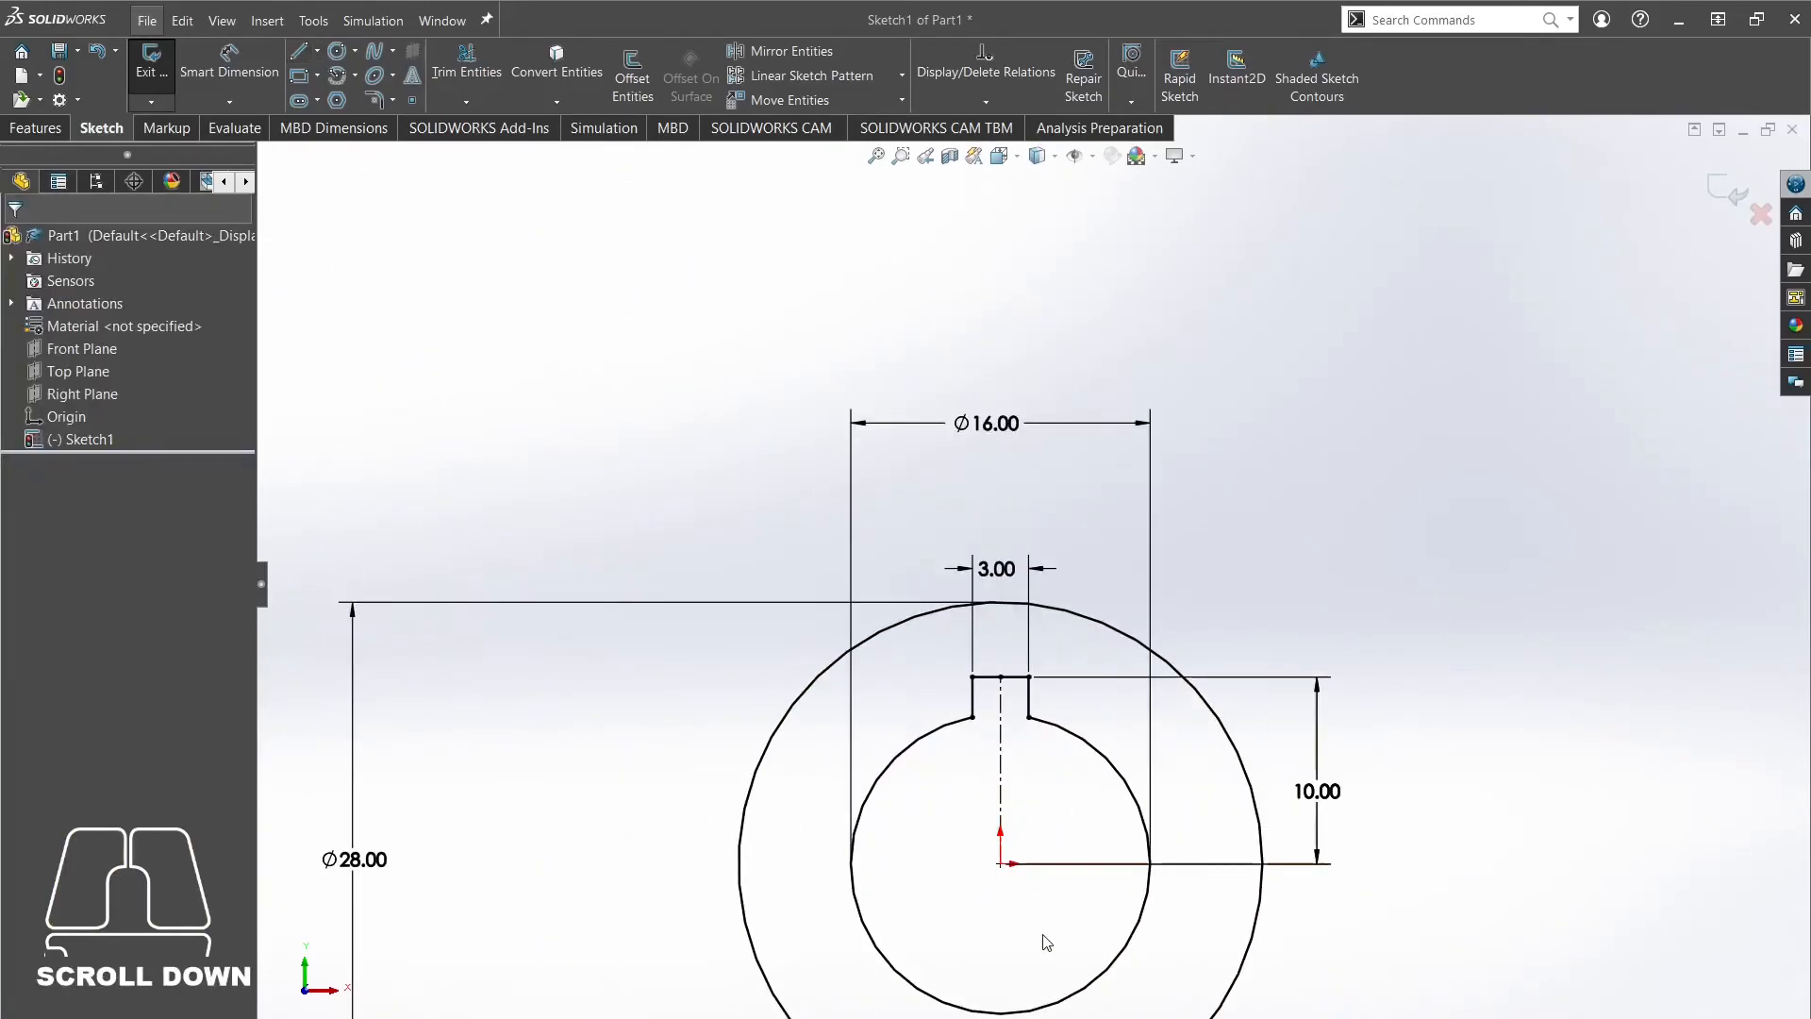
{"action": "scroll", "coordinate": [1023, 789], "scroll_direction": "up", "scroll_amount": 5}
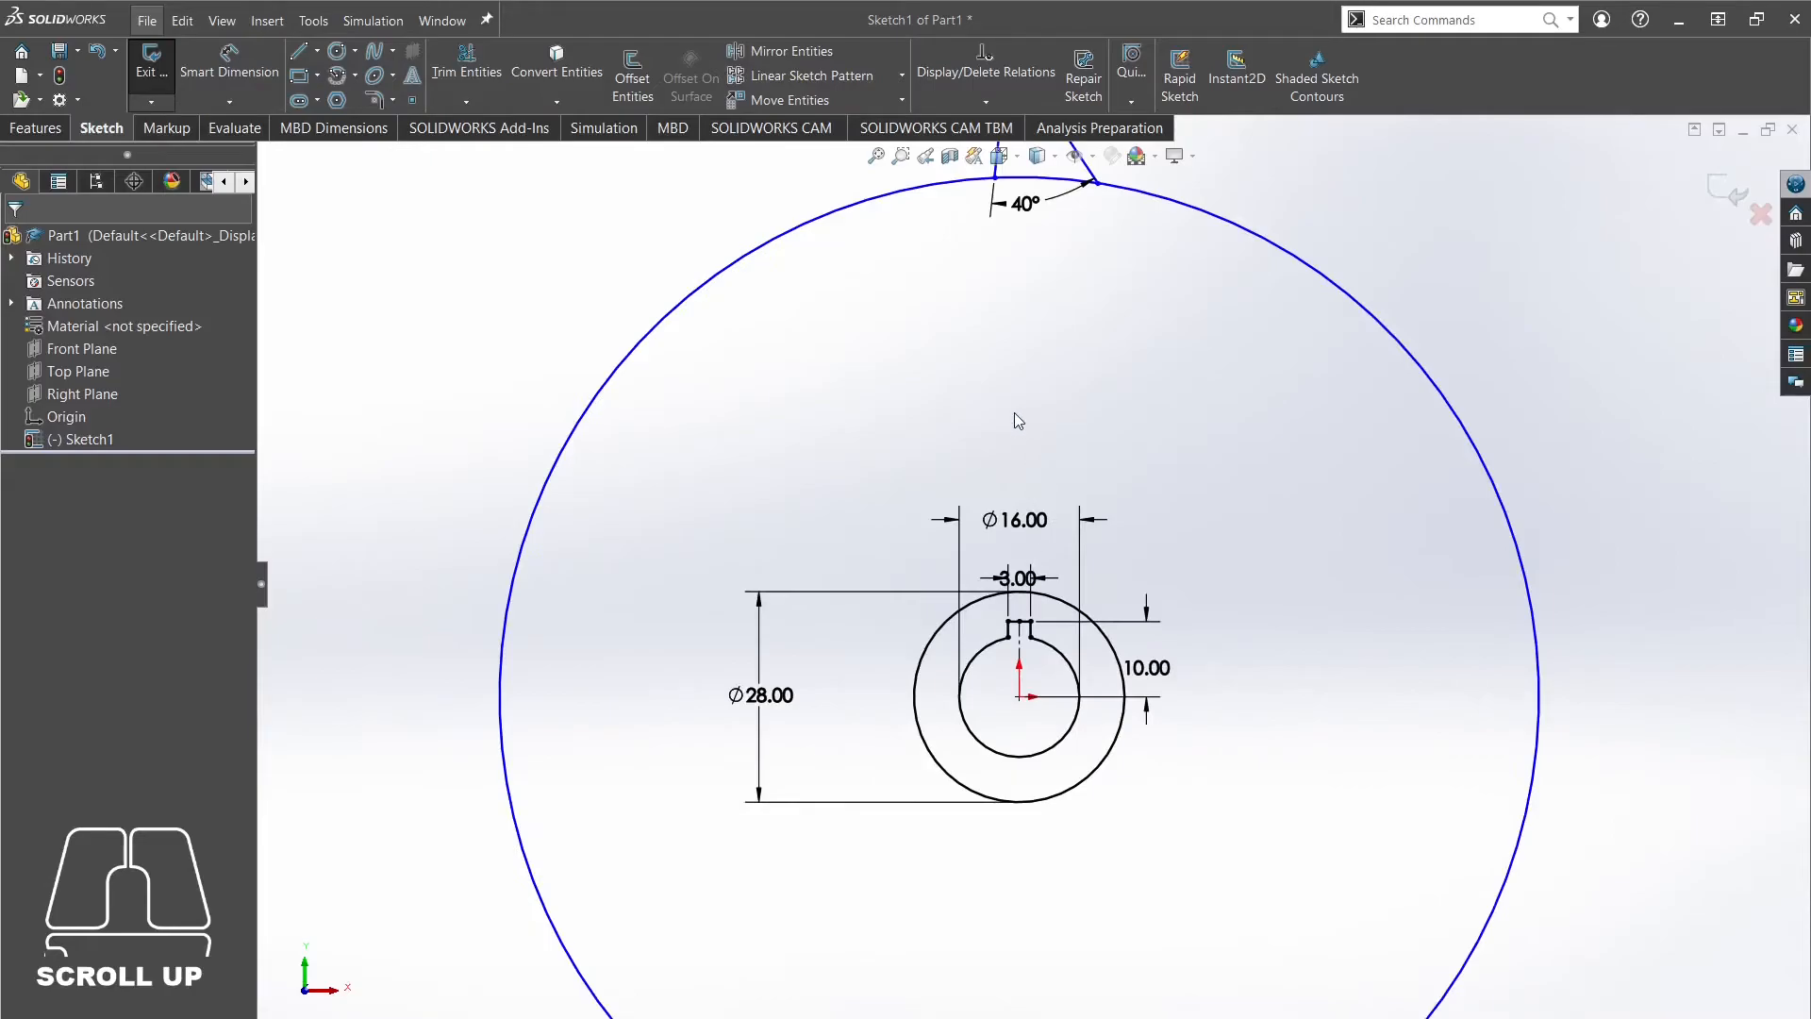
{"action": "middle_click_drag", "start_coordinate": [1018, 421], "coordinate": [944, 577], "text": "ctrl"}
{"action": "left_click", "coordinate": [923, 285]}
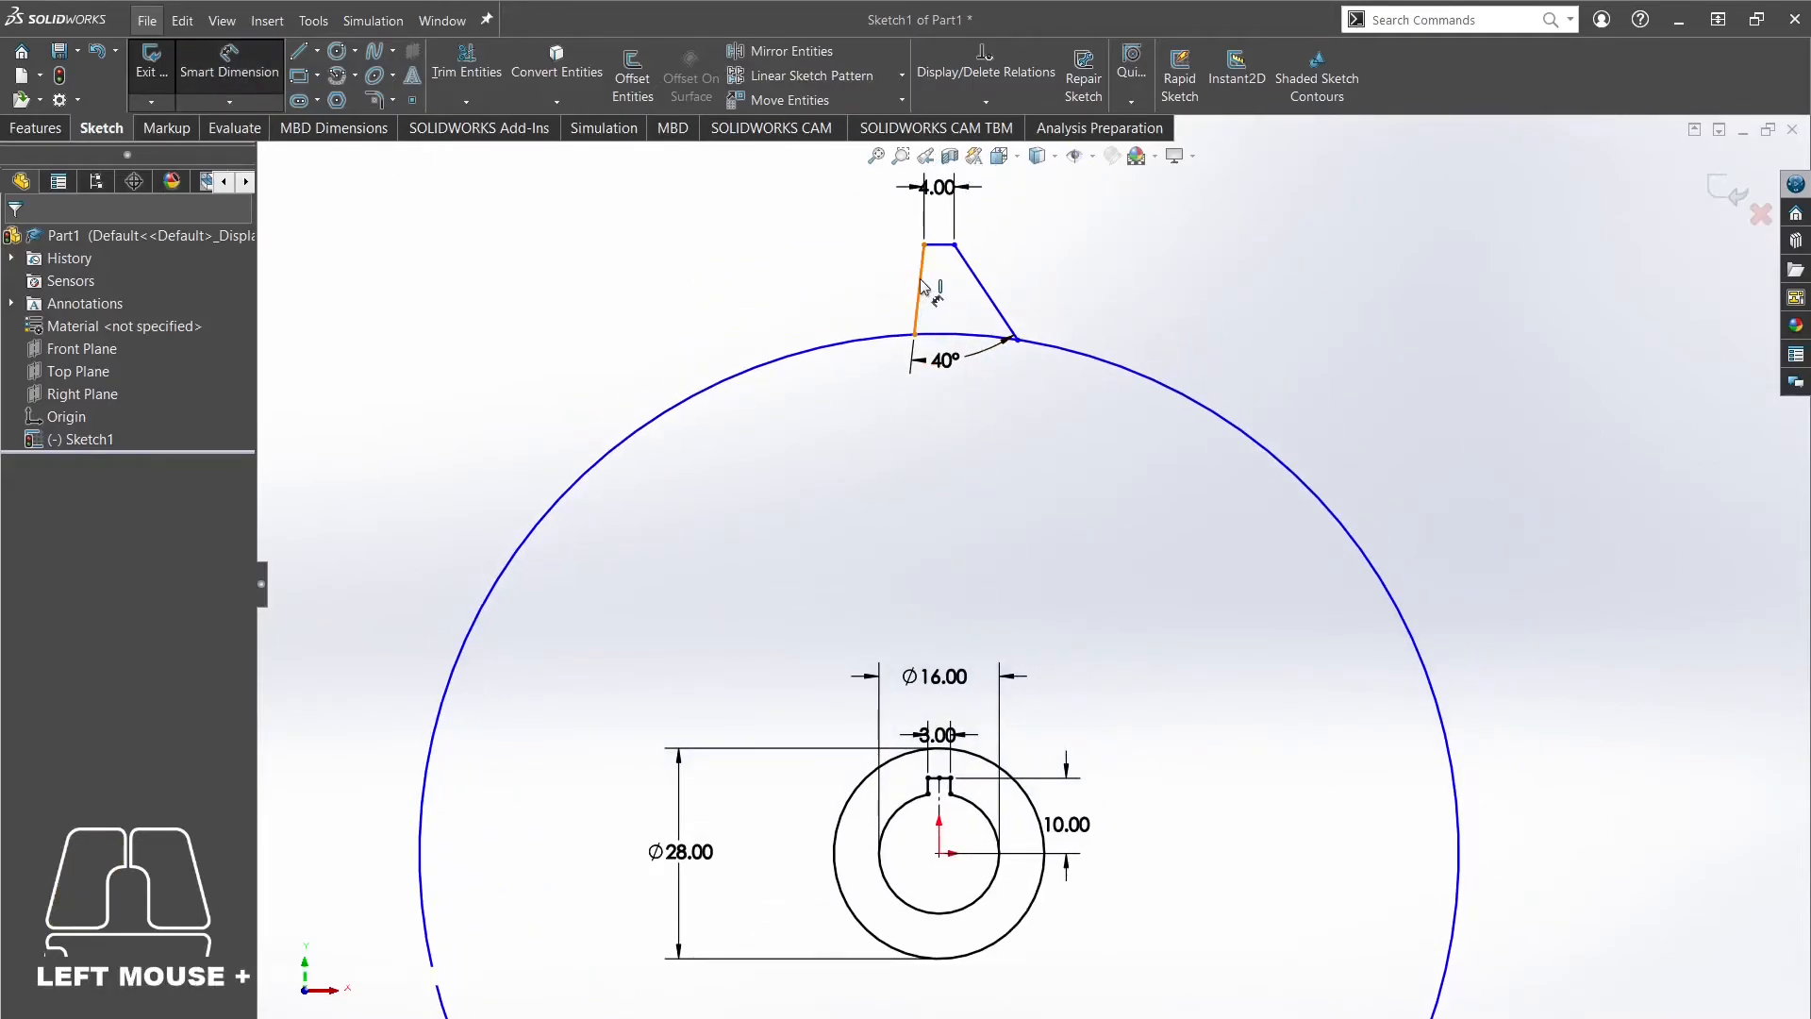
{"action": "left_click", "coordinate": [938, 802]}
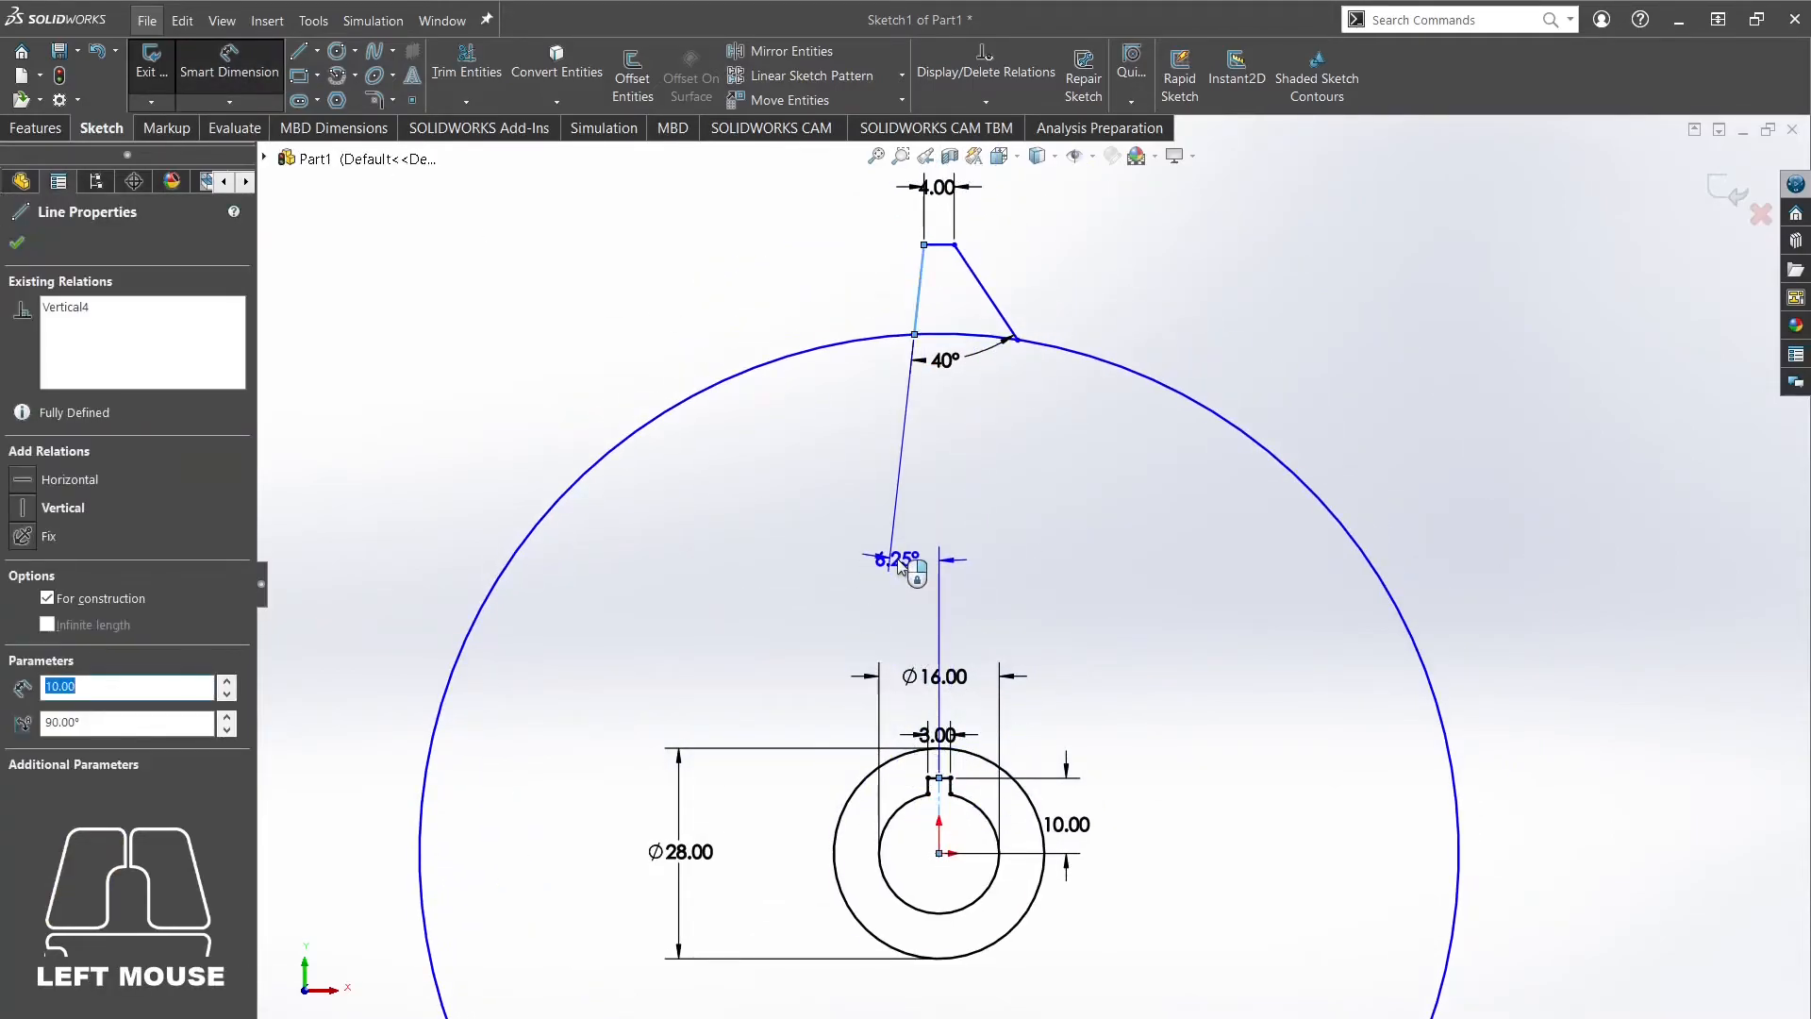
{"action": "left_click", "coordinate": [899, 564]}
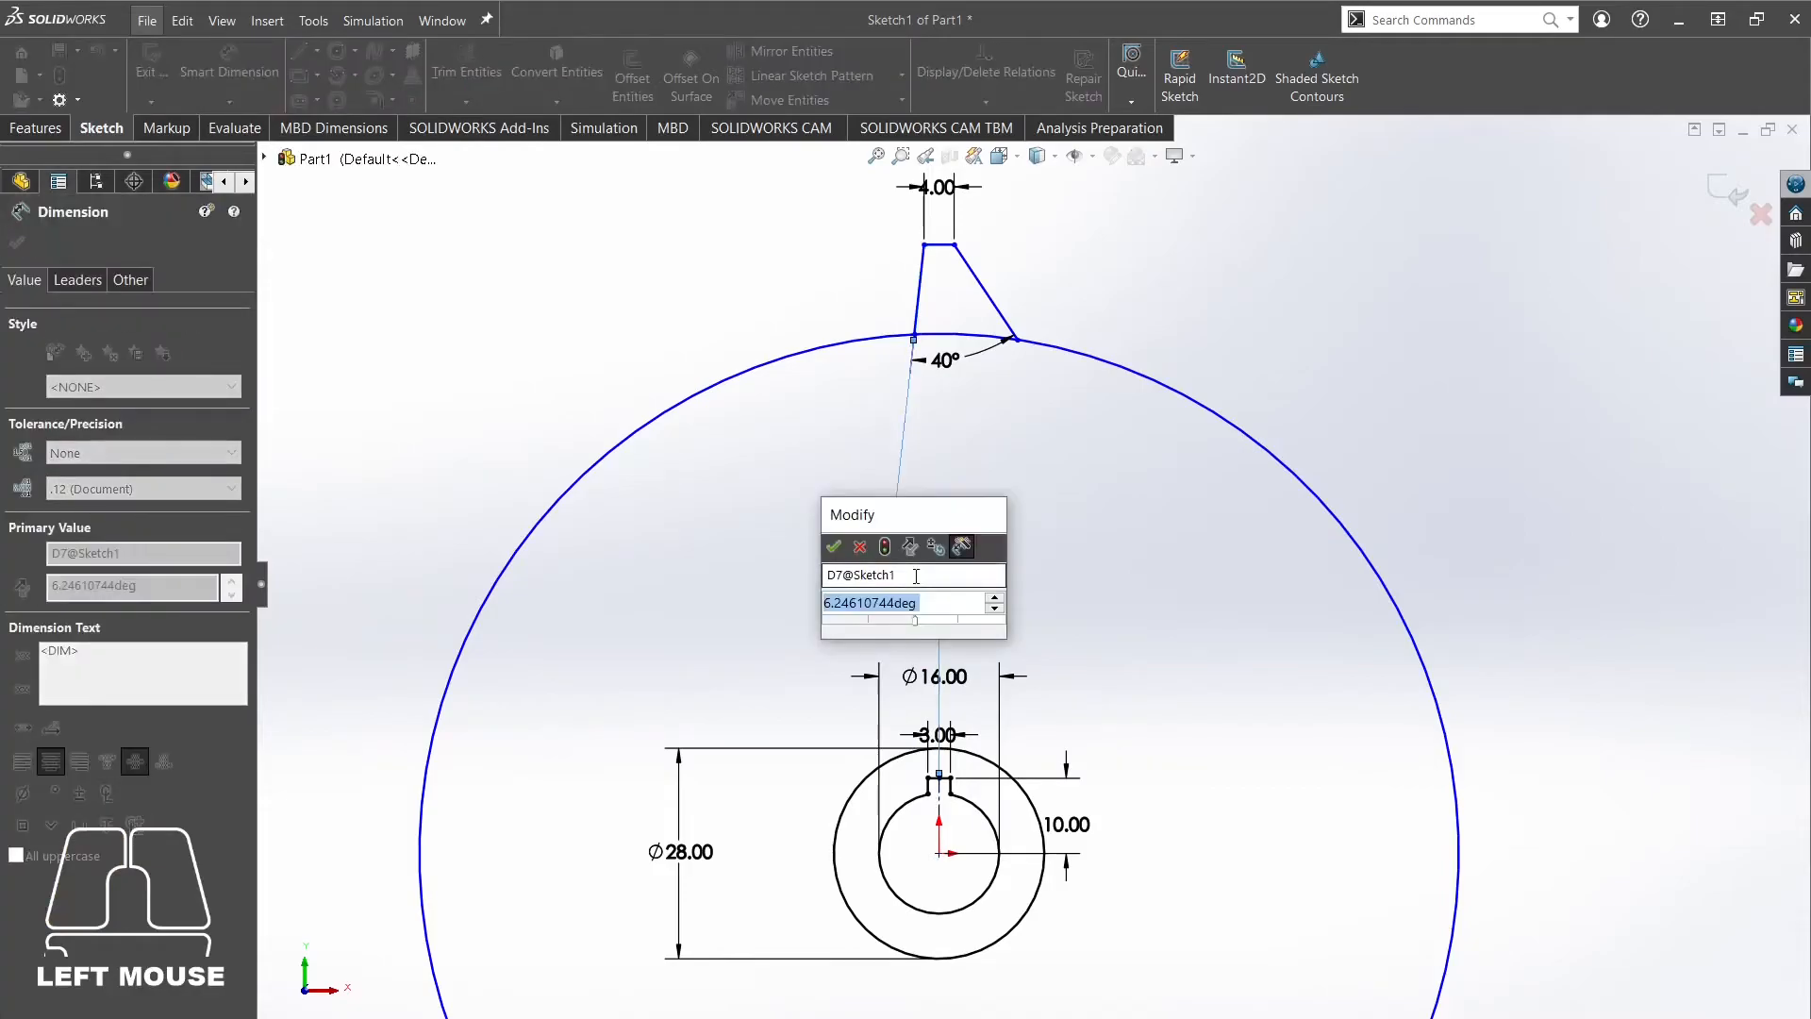
{"action": "type", "text": "20"}
{"action": "key", "text": "Return"}
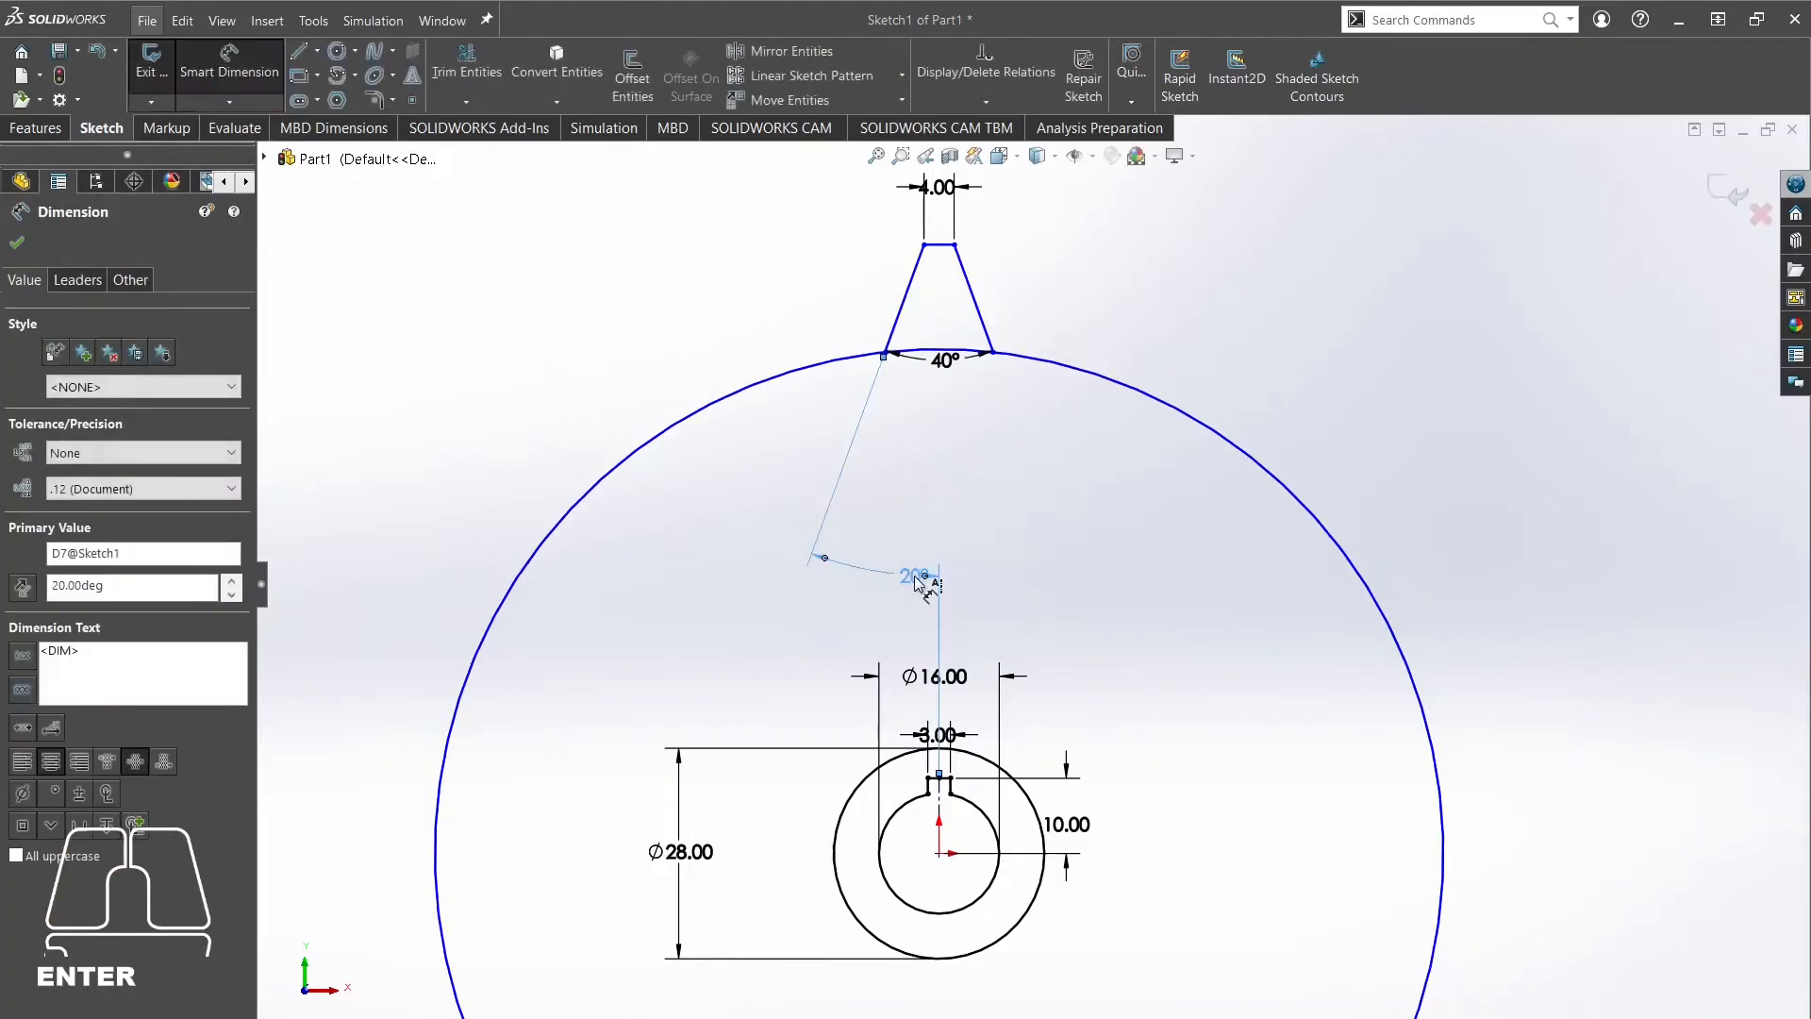
{"action": "right_click", "coordinate": [1011, 491]}
{"action": "left_click", "coordinate": [1073, 547]}
{"action": "middle_click_drag", "start_coordinate": [1100, 654], "coordinate": [1007, 493], "text": "ctrl"}
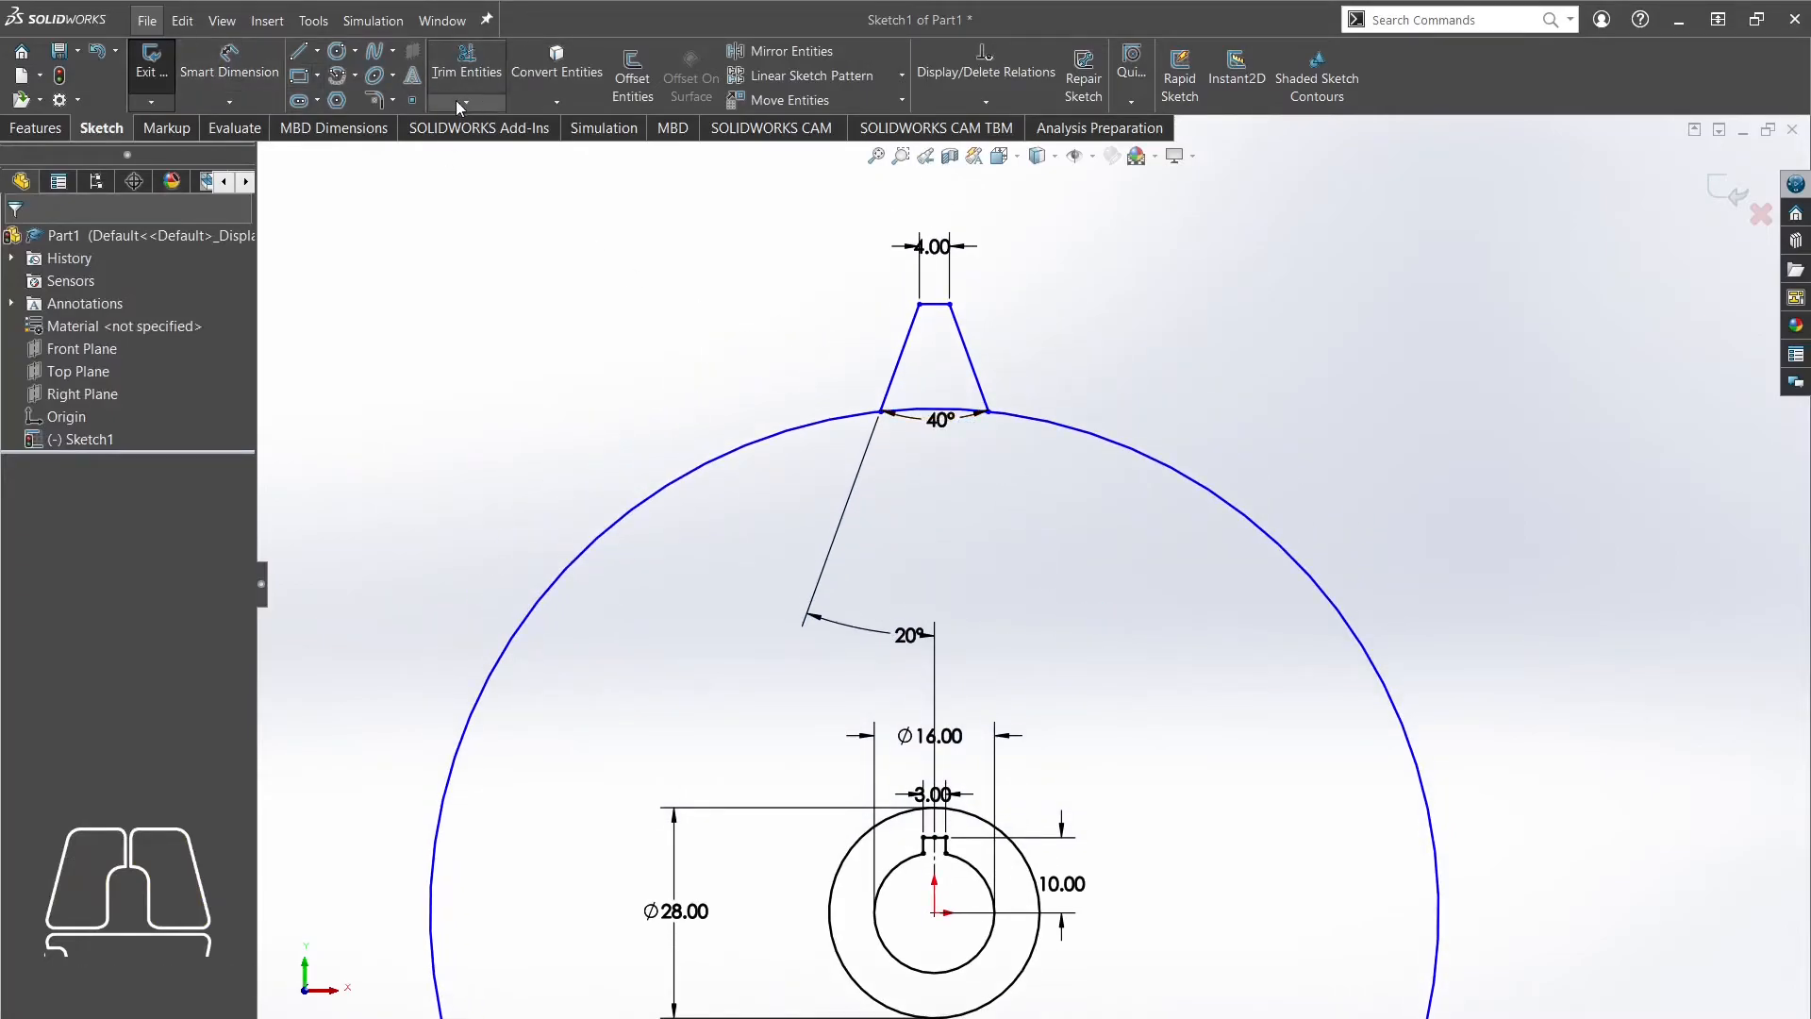
Place a sketch point on the outer circle's arc, midway along the tooth's base and directly above the origin.
{"action": "left_click", "coordinate": [421, 104]}
{"action": "left_click", "coordinate": [935, 411]}
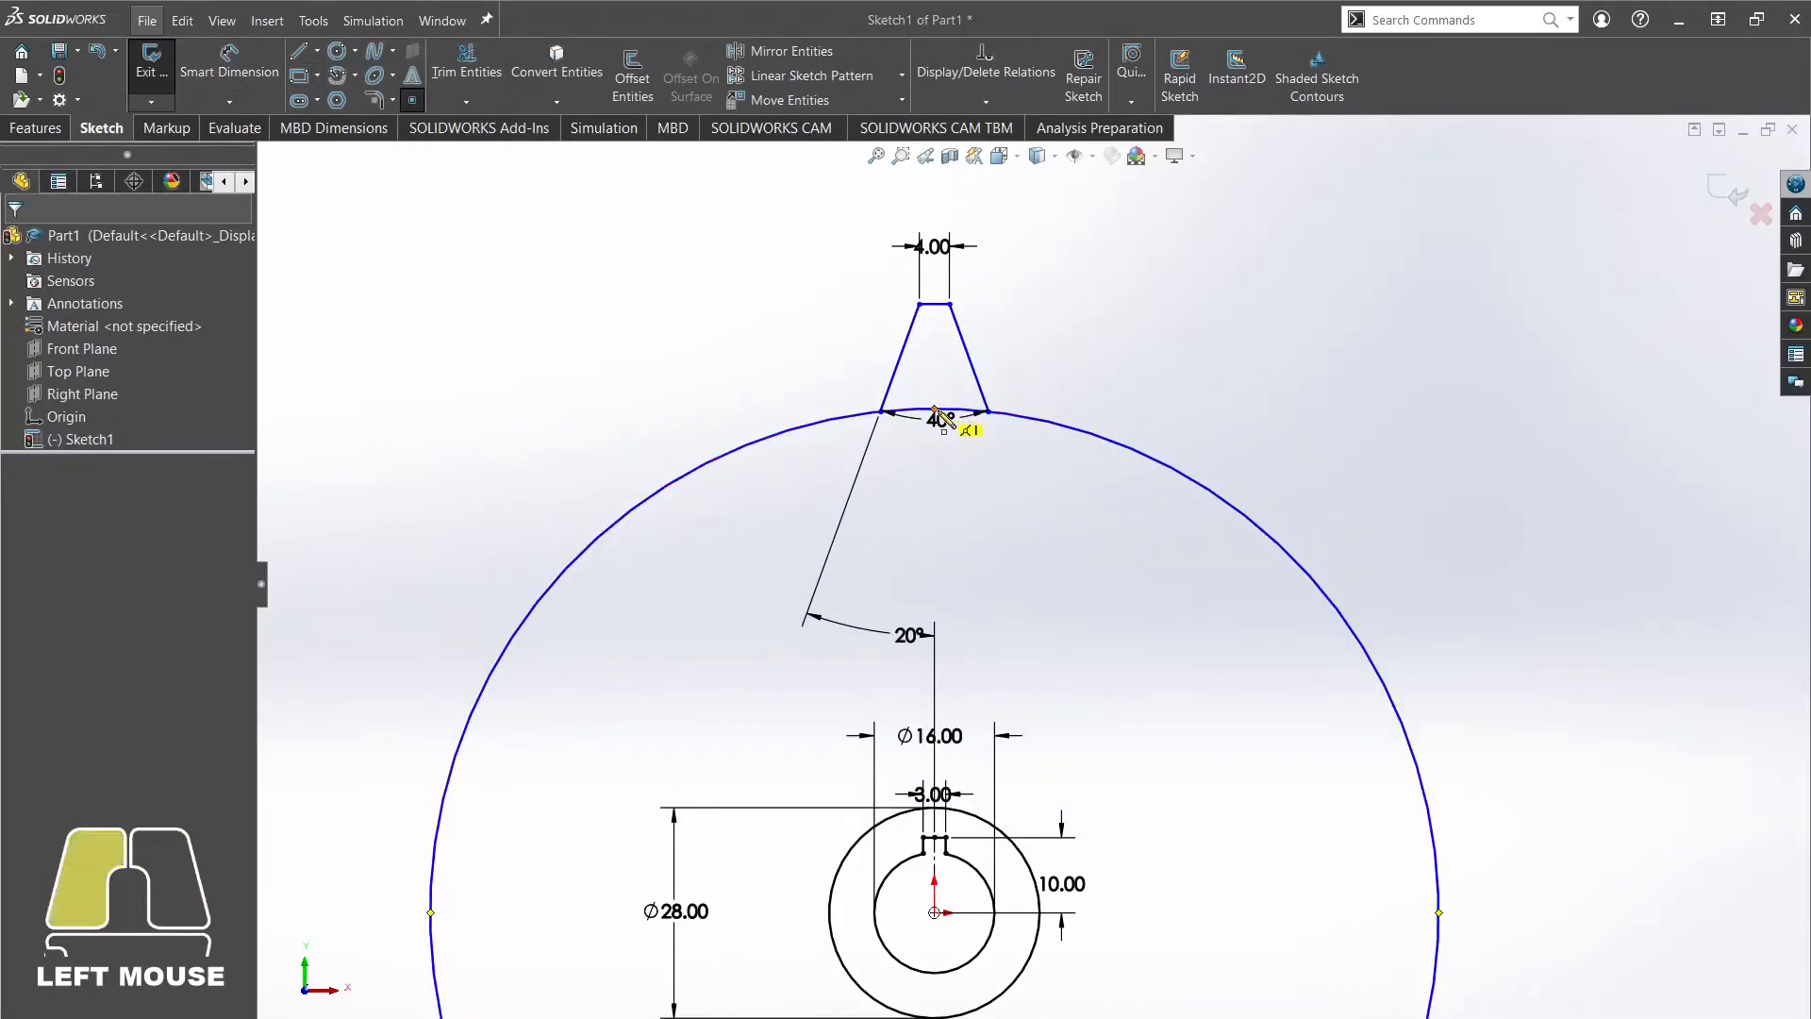
{"action": "right_click", "coordinate": [540, 325]}
{"action": "left_click", "coordinate": [603, 332]}
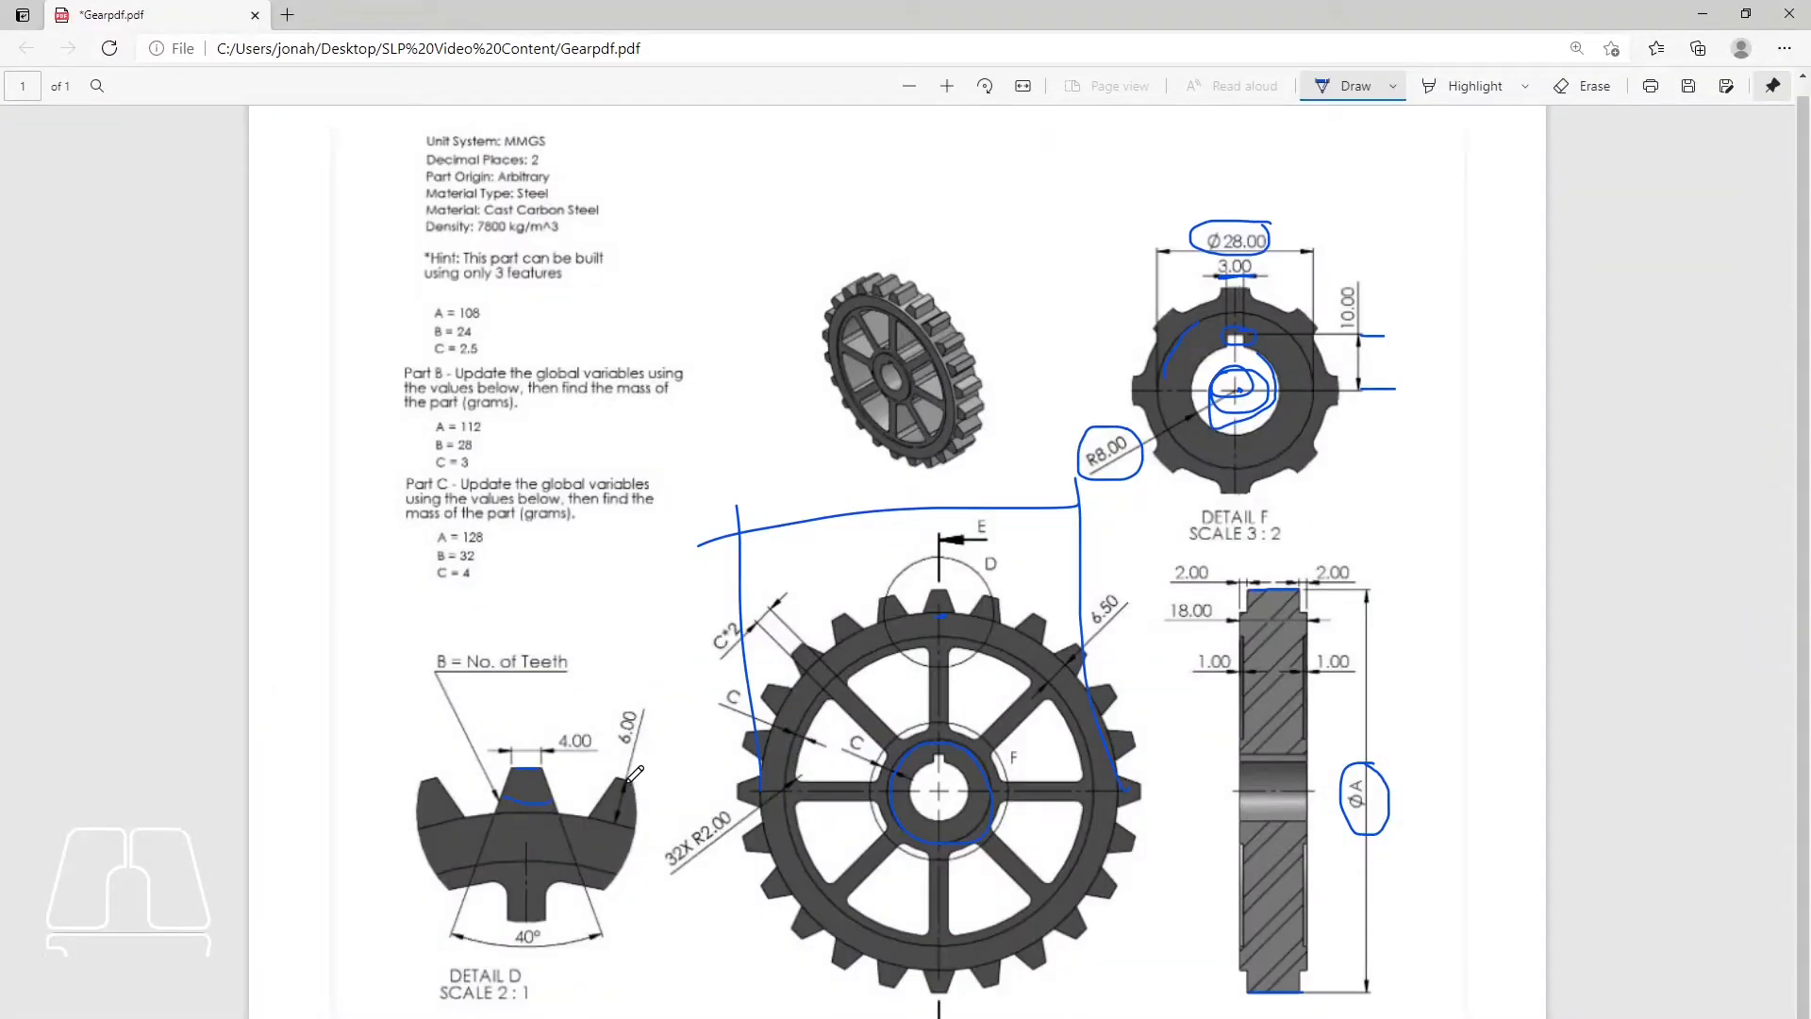
Following Detail D, dimension the height from the sketch point on the arc to the tooth's top line and set it to 6 mm.
{"action": "left_click", "coordinate": [630, 778]}
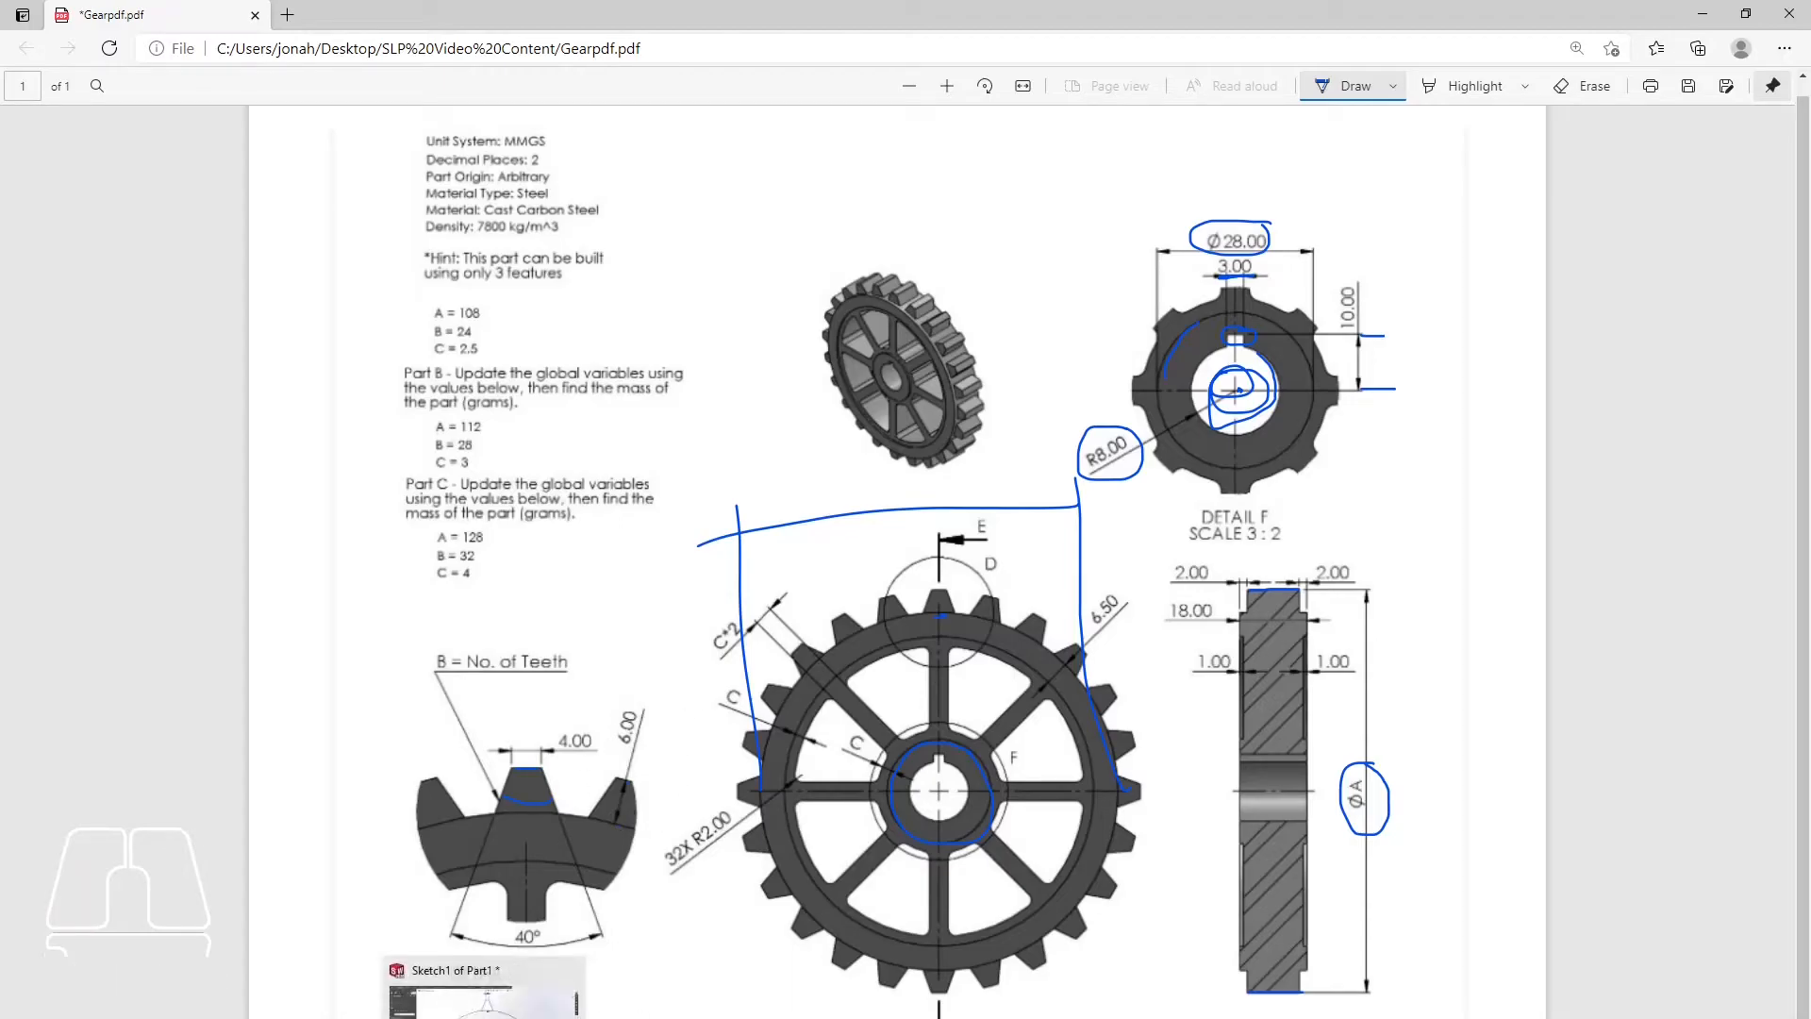
{"action": "left_click", "coordinate": [486, 995]}
{"action": "left_click", "coordinate": [229, 62]}
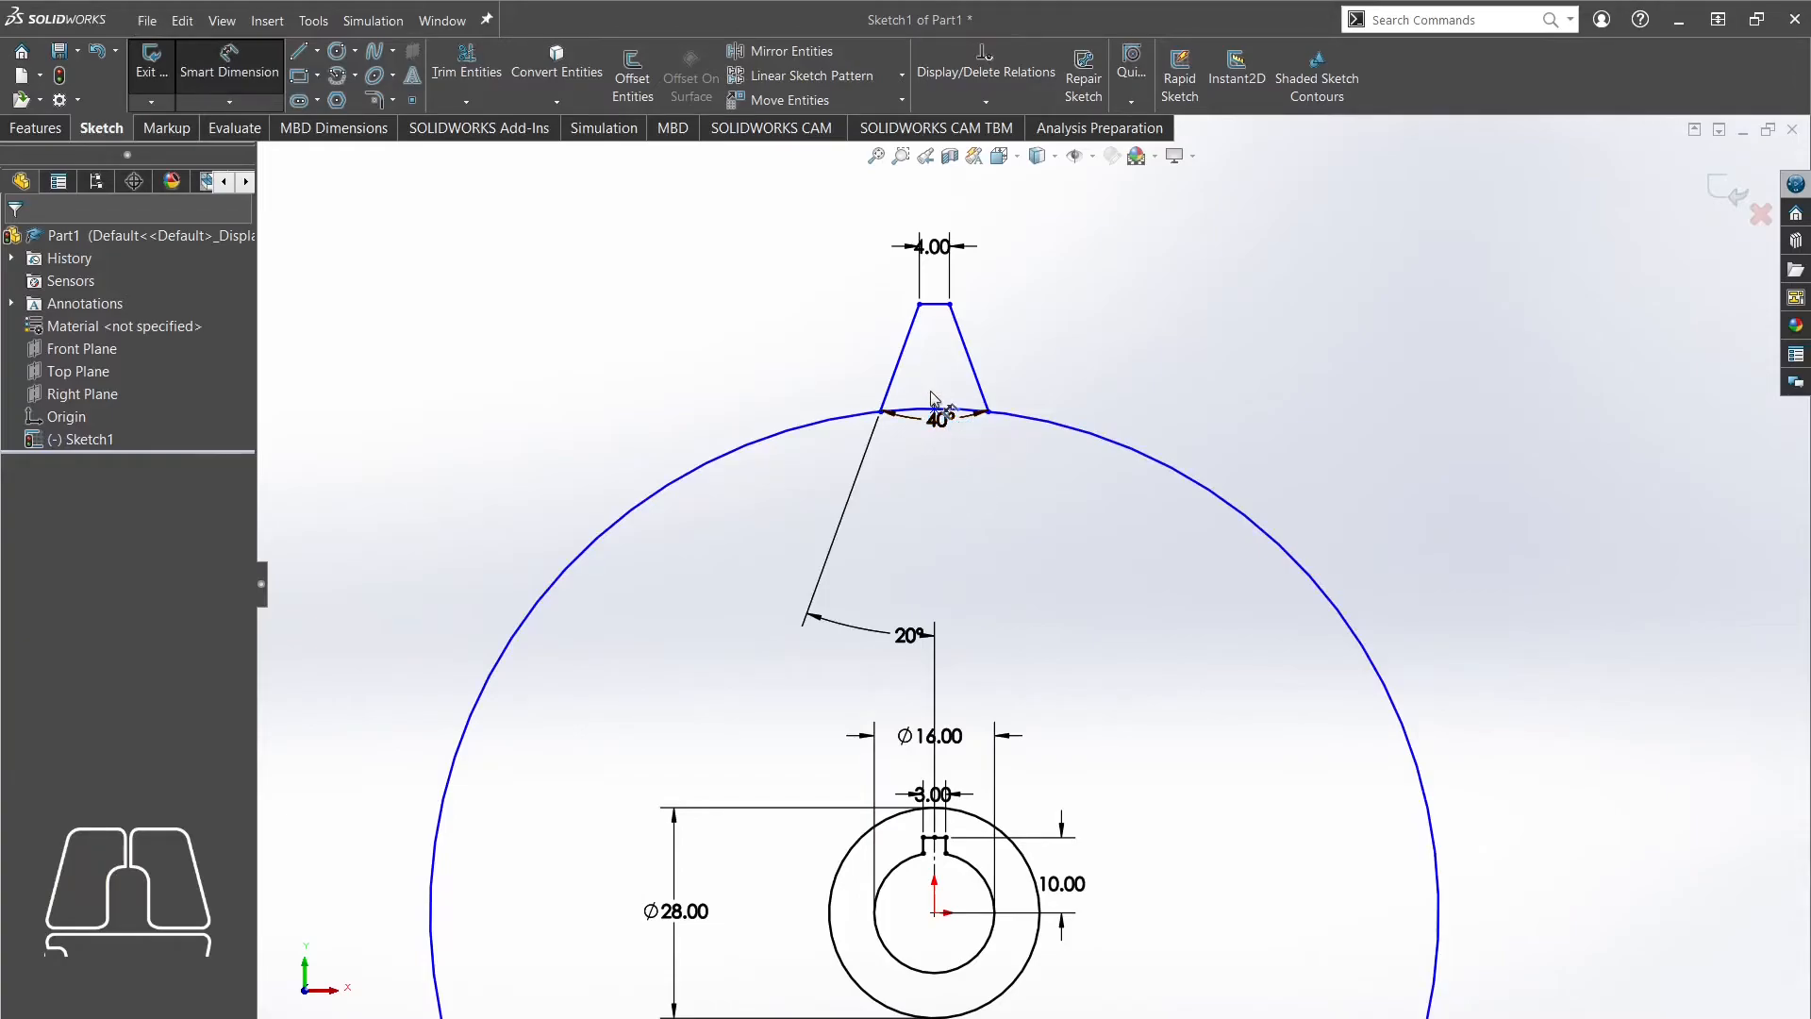
{"action": "scroll", "coordinate": [936, 422], "scroll_direction": "down", "scroll_amount": 5}
{"action": "left_click", "coordinate": [1090, 623]}
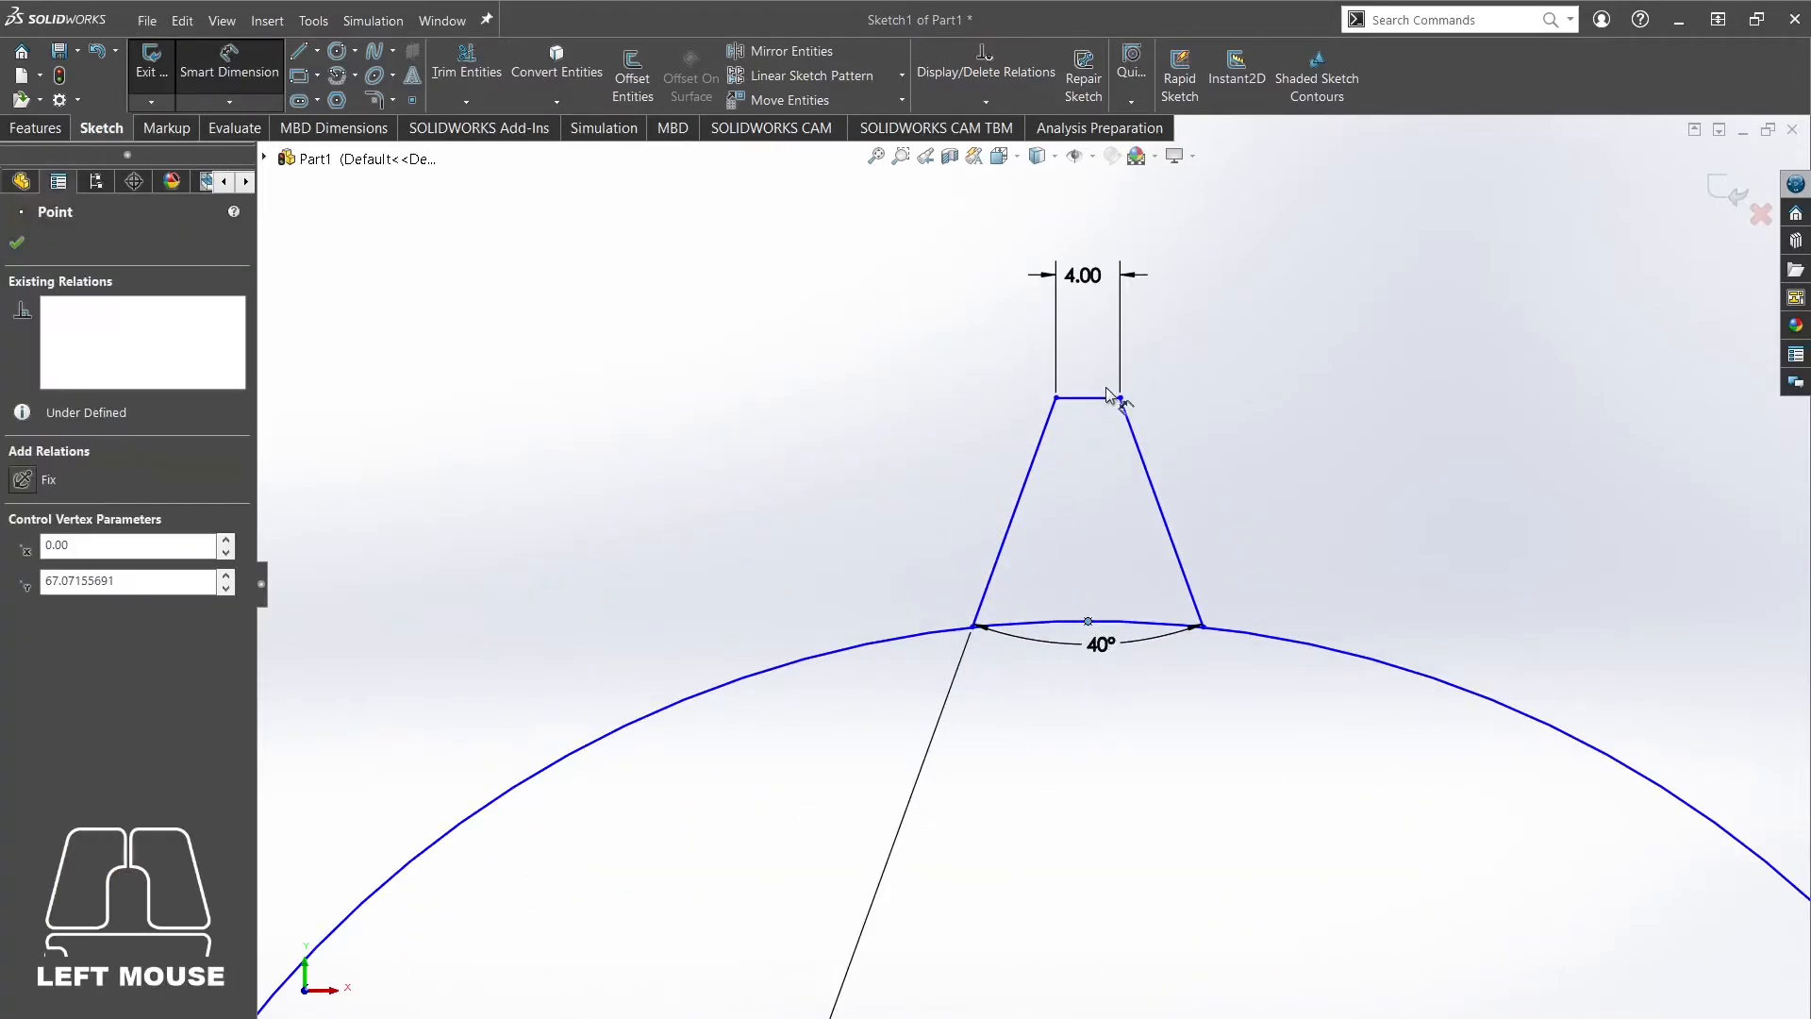
{"action": "left_click", "coordinate": [1091, 399]}
{"action": "left_click", "coordinate": [1312, 491]}
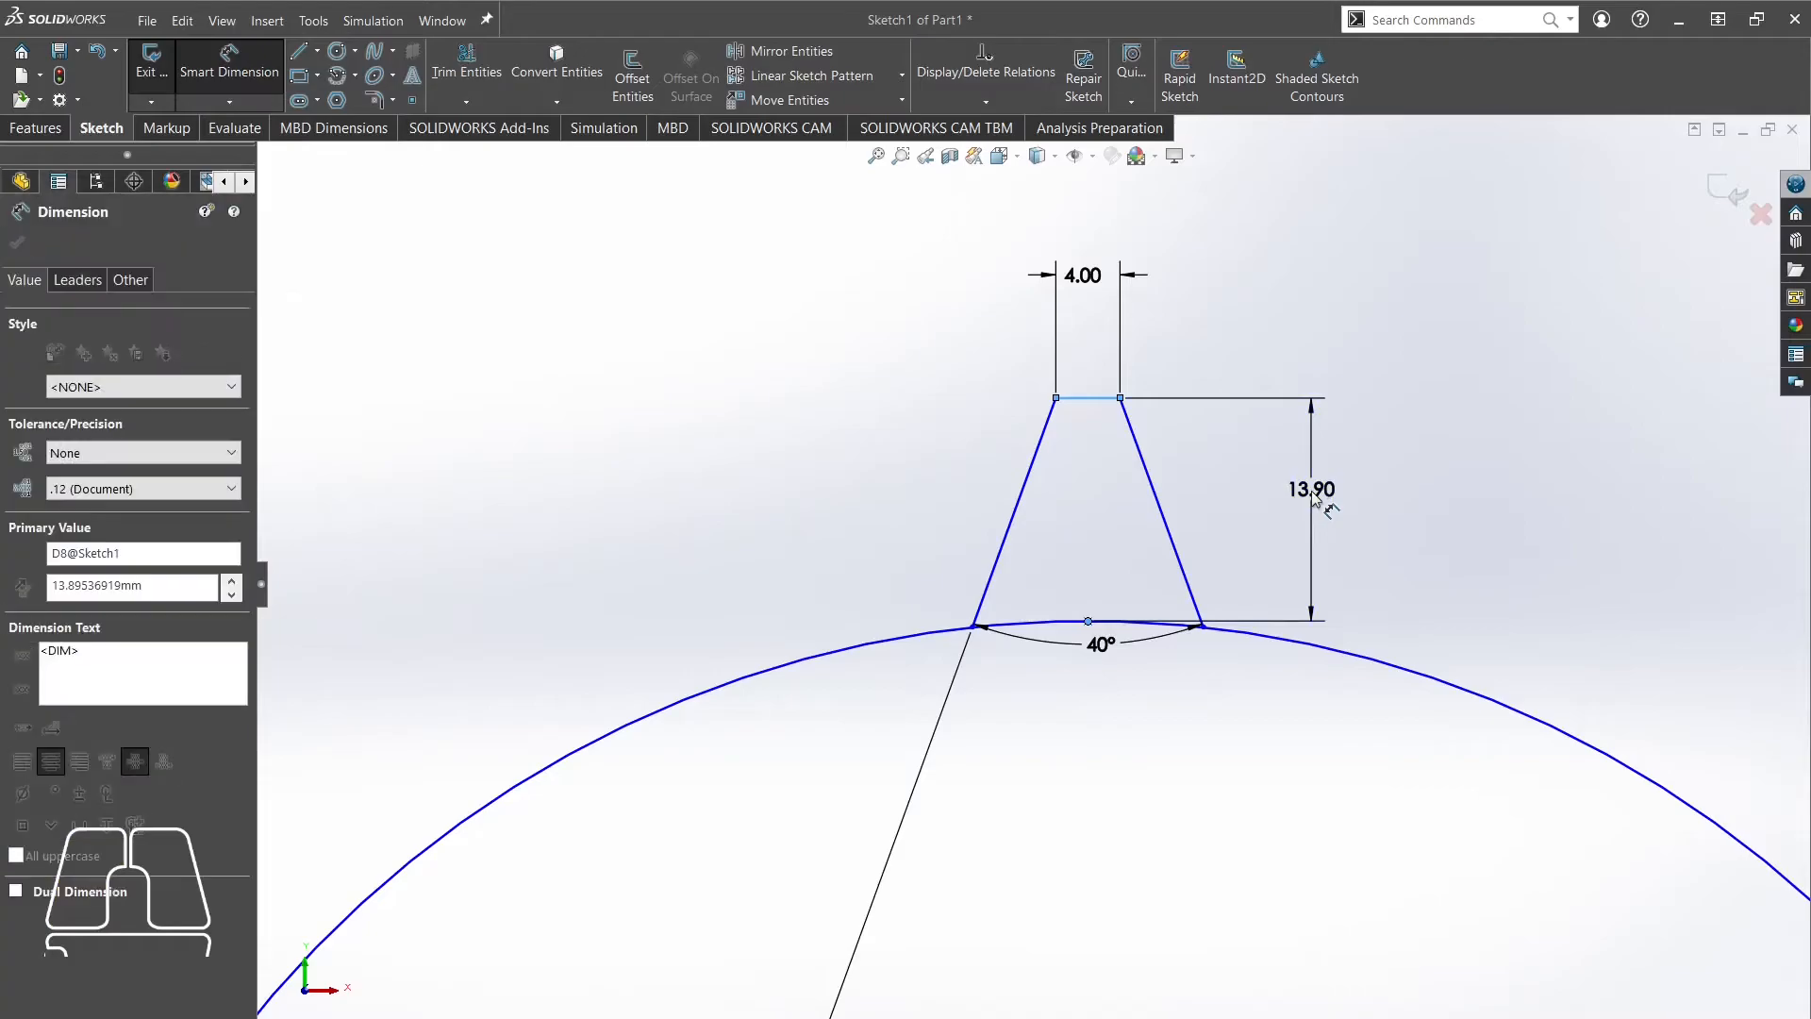
{"action": "key", "text": "Return"}
{"action": "scroll", "coordinate": [1221, 768], "scroll_direction": "up", "scroll_amount": 5}
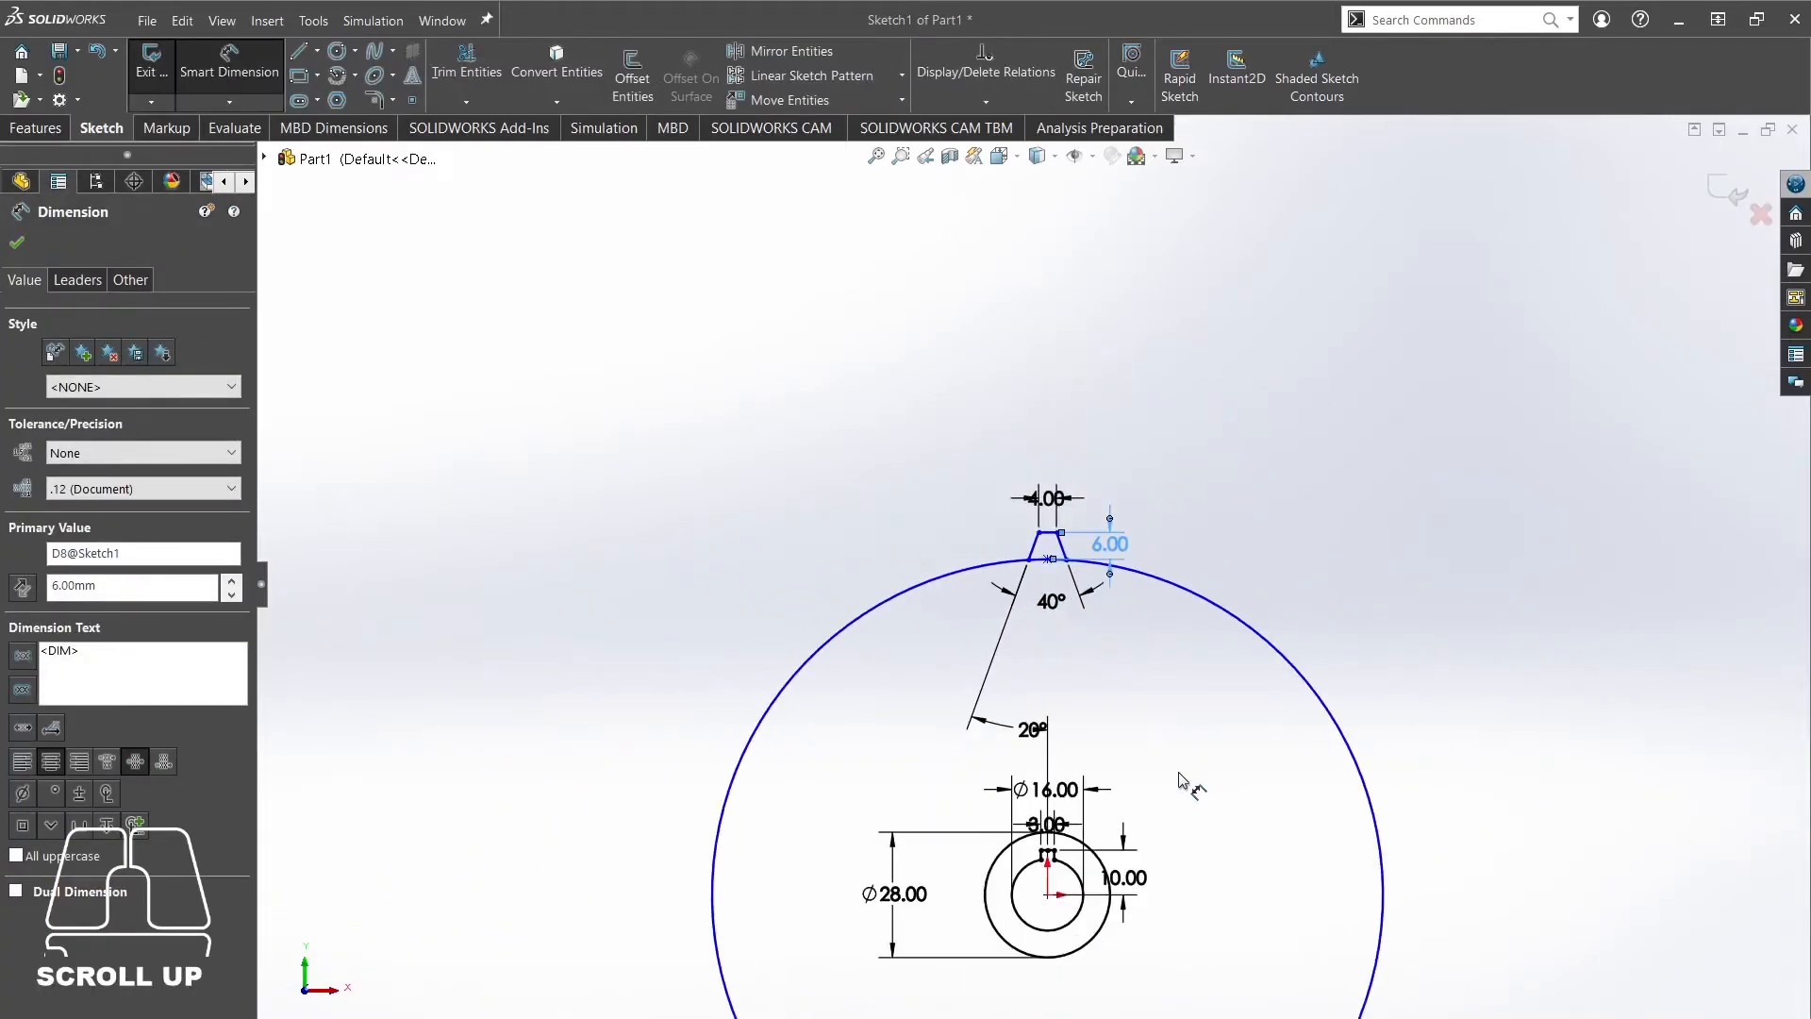
{"action": "right_click", "coordinate": [1216, 769]}
{"action": "left_click", "coordinate": [1237, 807]}
Set up a circular sketch pattern about the origin with the tooth's three lines and the outer circle's arc as entities.
{"action": "mouse_move", "coordinate": [1180, 761]}
{"action": "middle_mouse_down", "text": "ctrl"}
{"action": "mouse_move", "coordinate": [1123, 591]}
{"action": "mouse_move", "coordinate": [1022, 394]}
{"action": "middle_mouse_up", "text": "ctrl"}
{"action": "left_click", "coordinate": [1283, 342]}
{"action": "middle_click_drag", "start_coordinate": [982, 331], "coordinate": [960, 271], "text": "ctrl"}
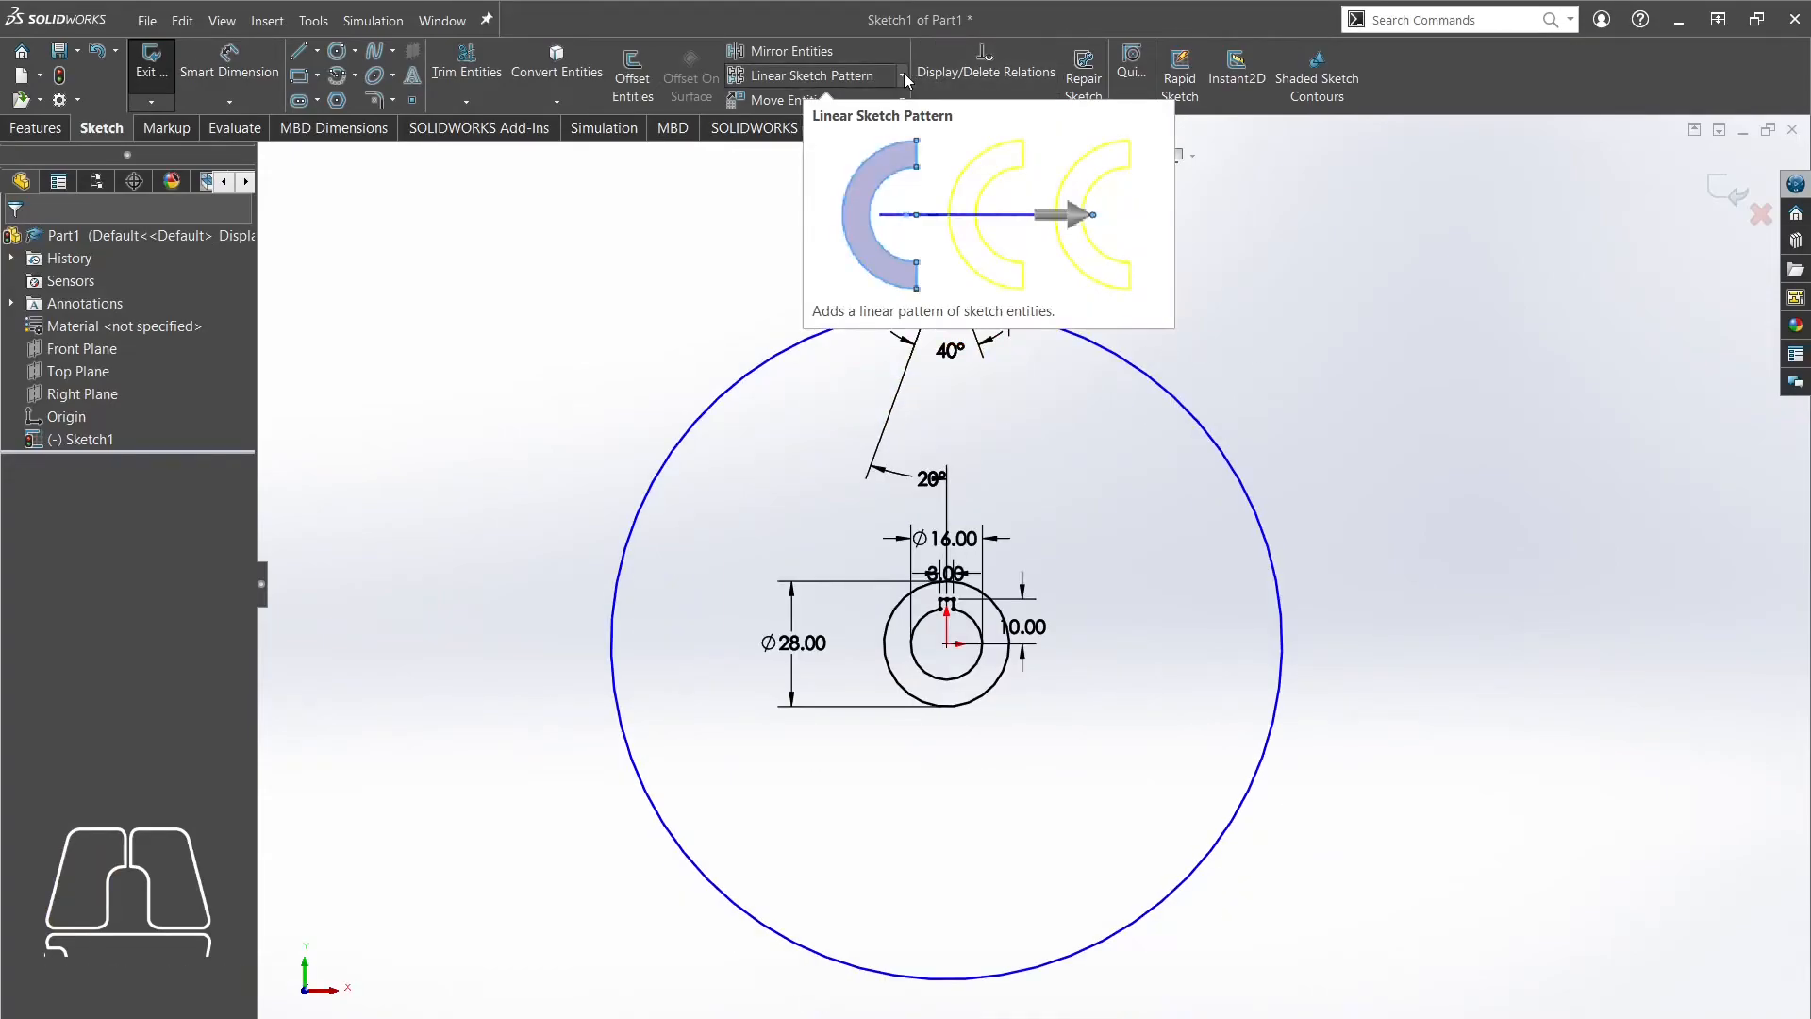
{"action": "left_click", "coordinate": [903, 75]}
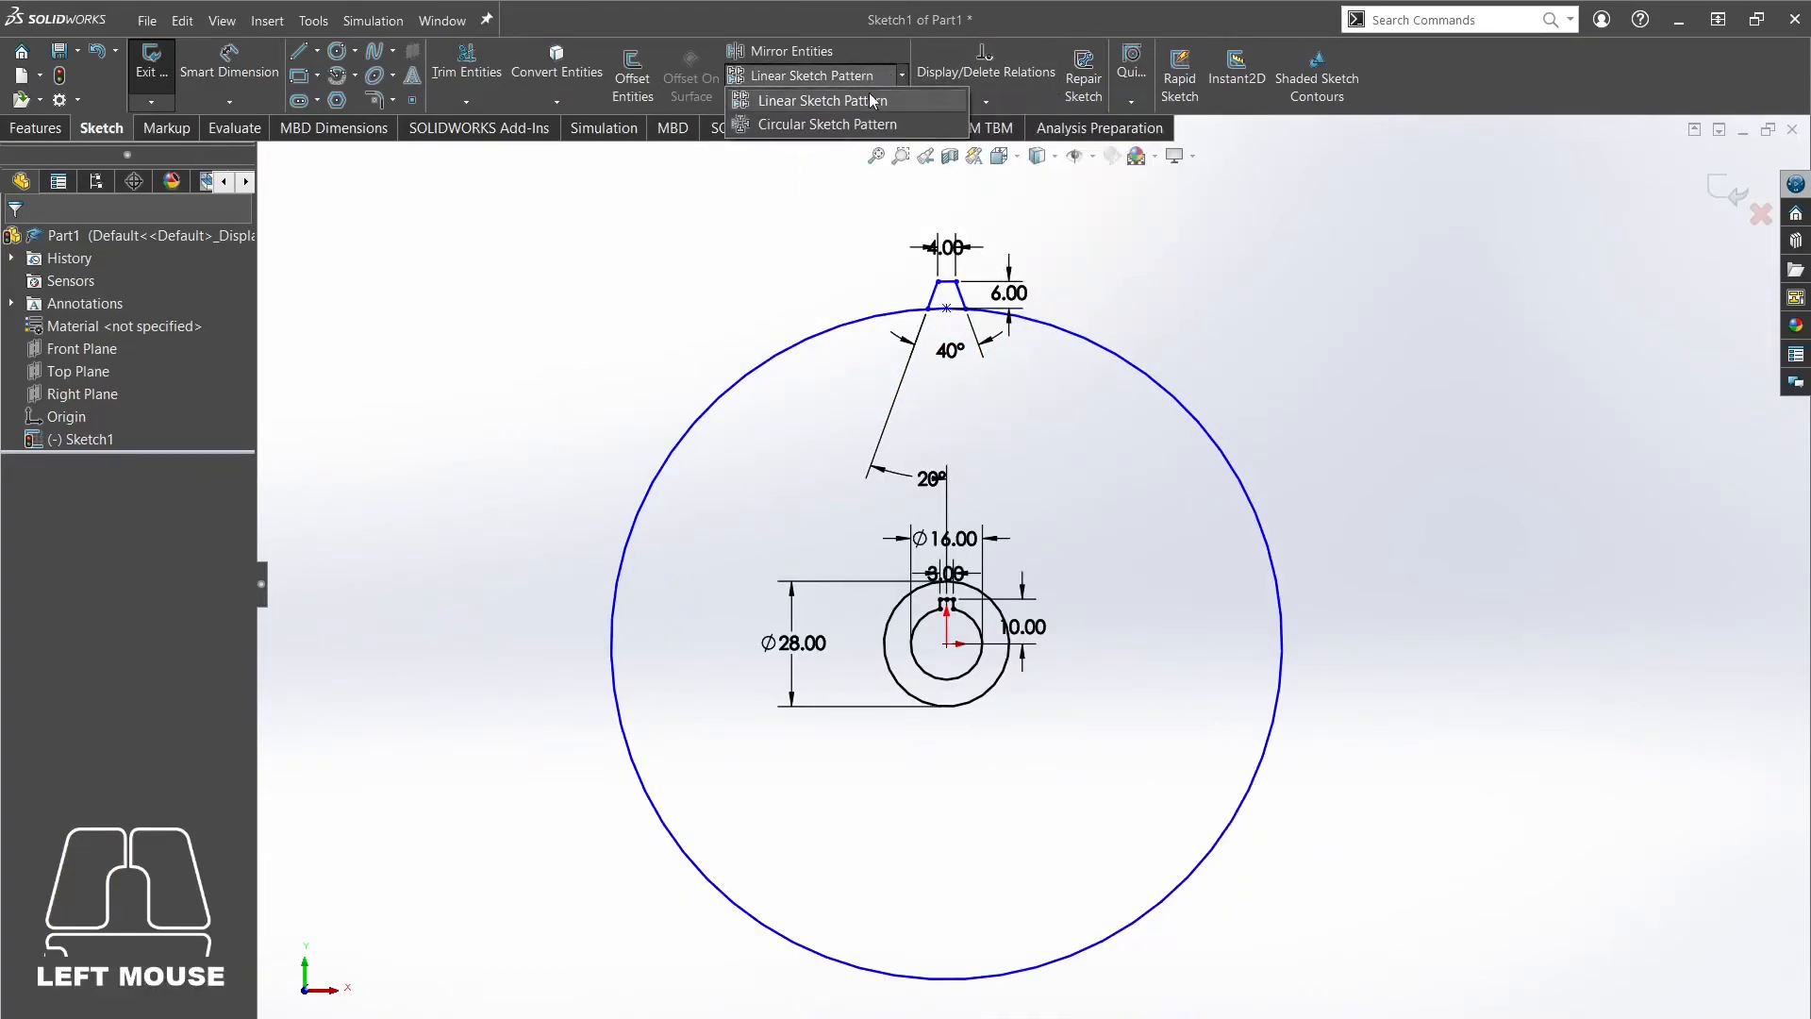
{"action": "left_click", "coordinate": [903, 75]}
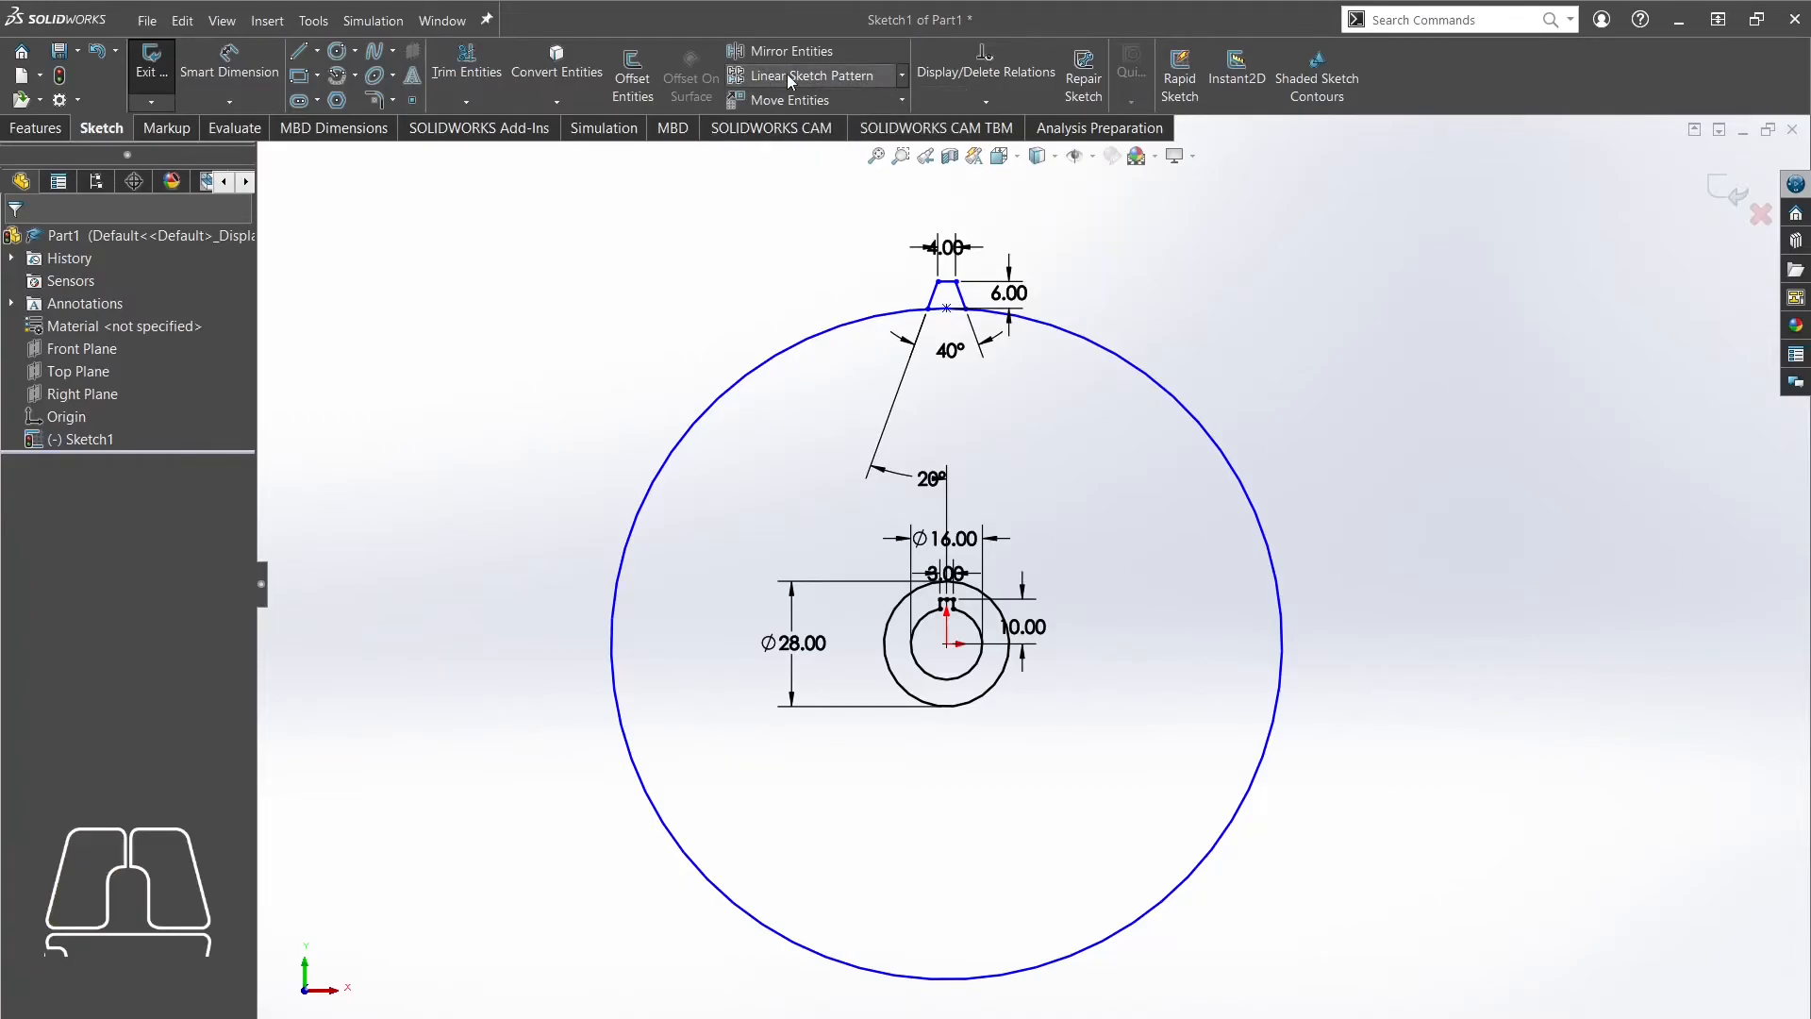
{"action": "left_click", "coordinate": [898, 76]}
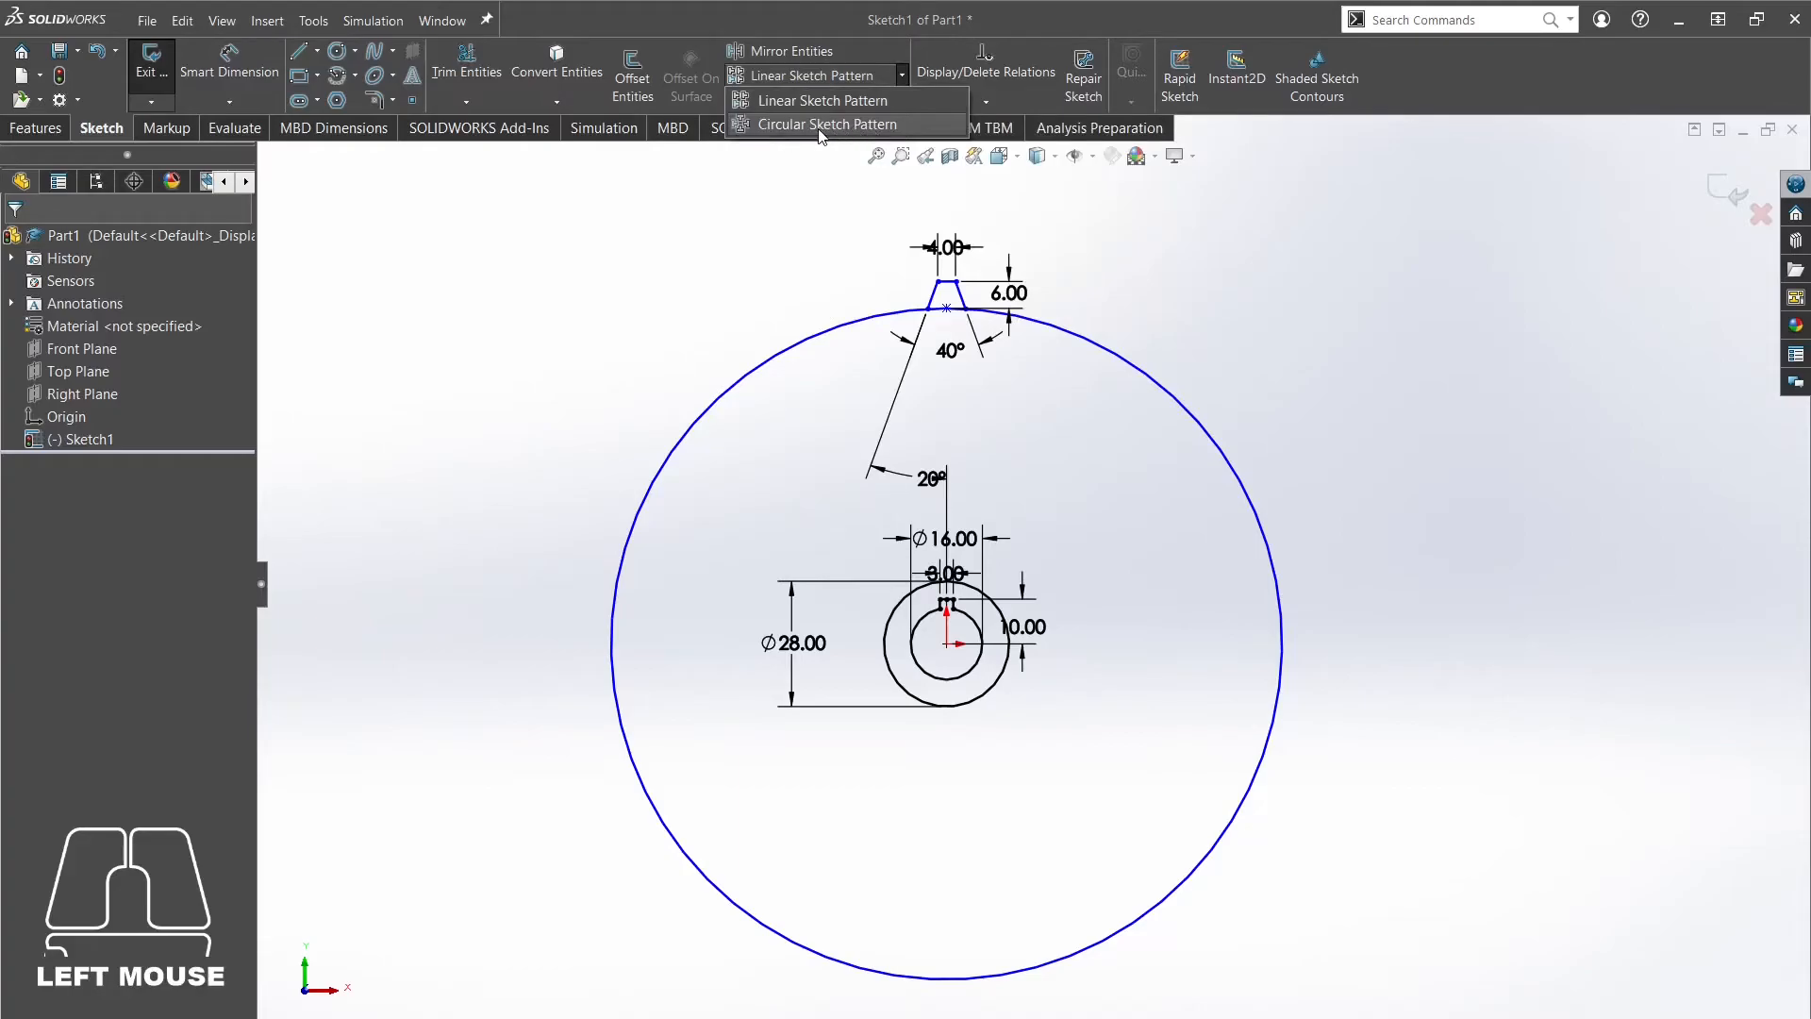
{"action": "left_click", "coordinate": [819, 130]}
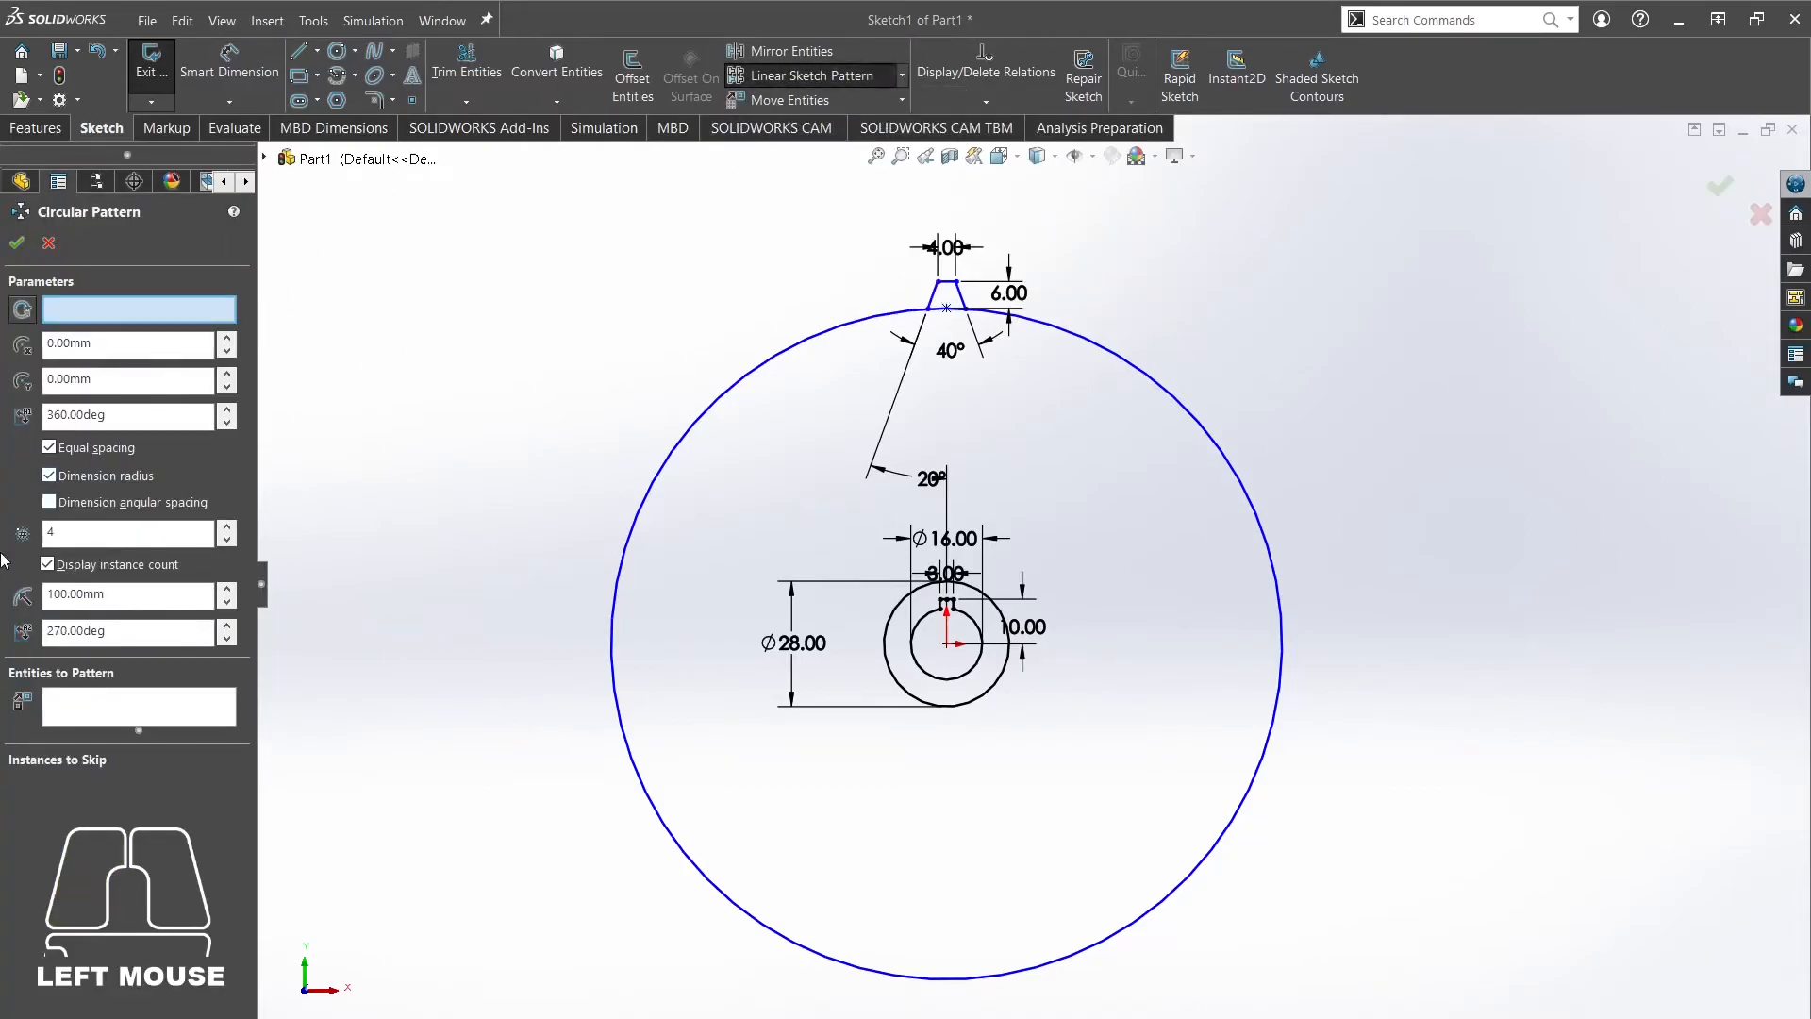
{"action": "left_click", "coordinate": [74, 715]}
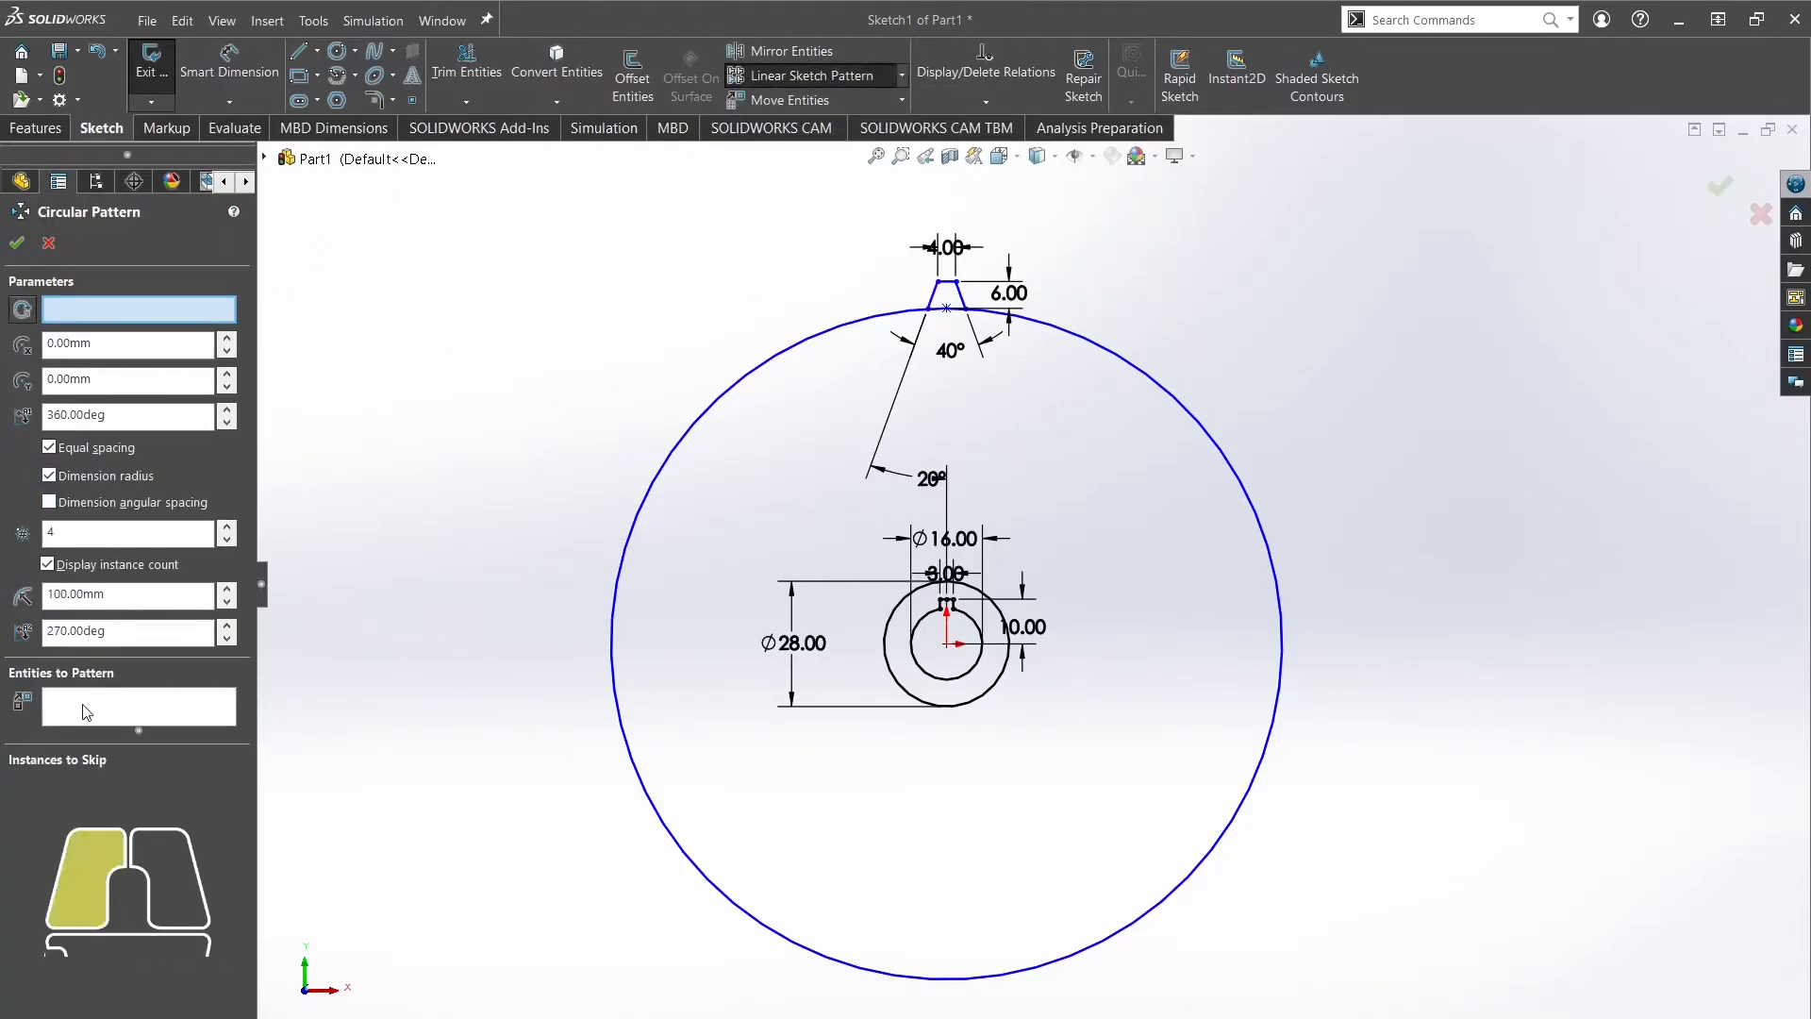
{"action": "left_click", "coordinate": [934, 304]}
{"action": "left_click", "coordinate": [948, 281]}
{"action": "left_click", "coordinate": [962, 304]}
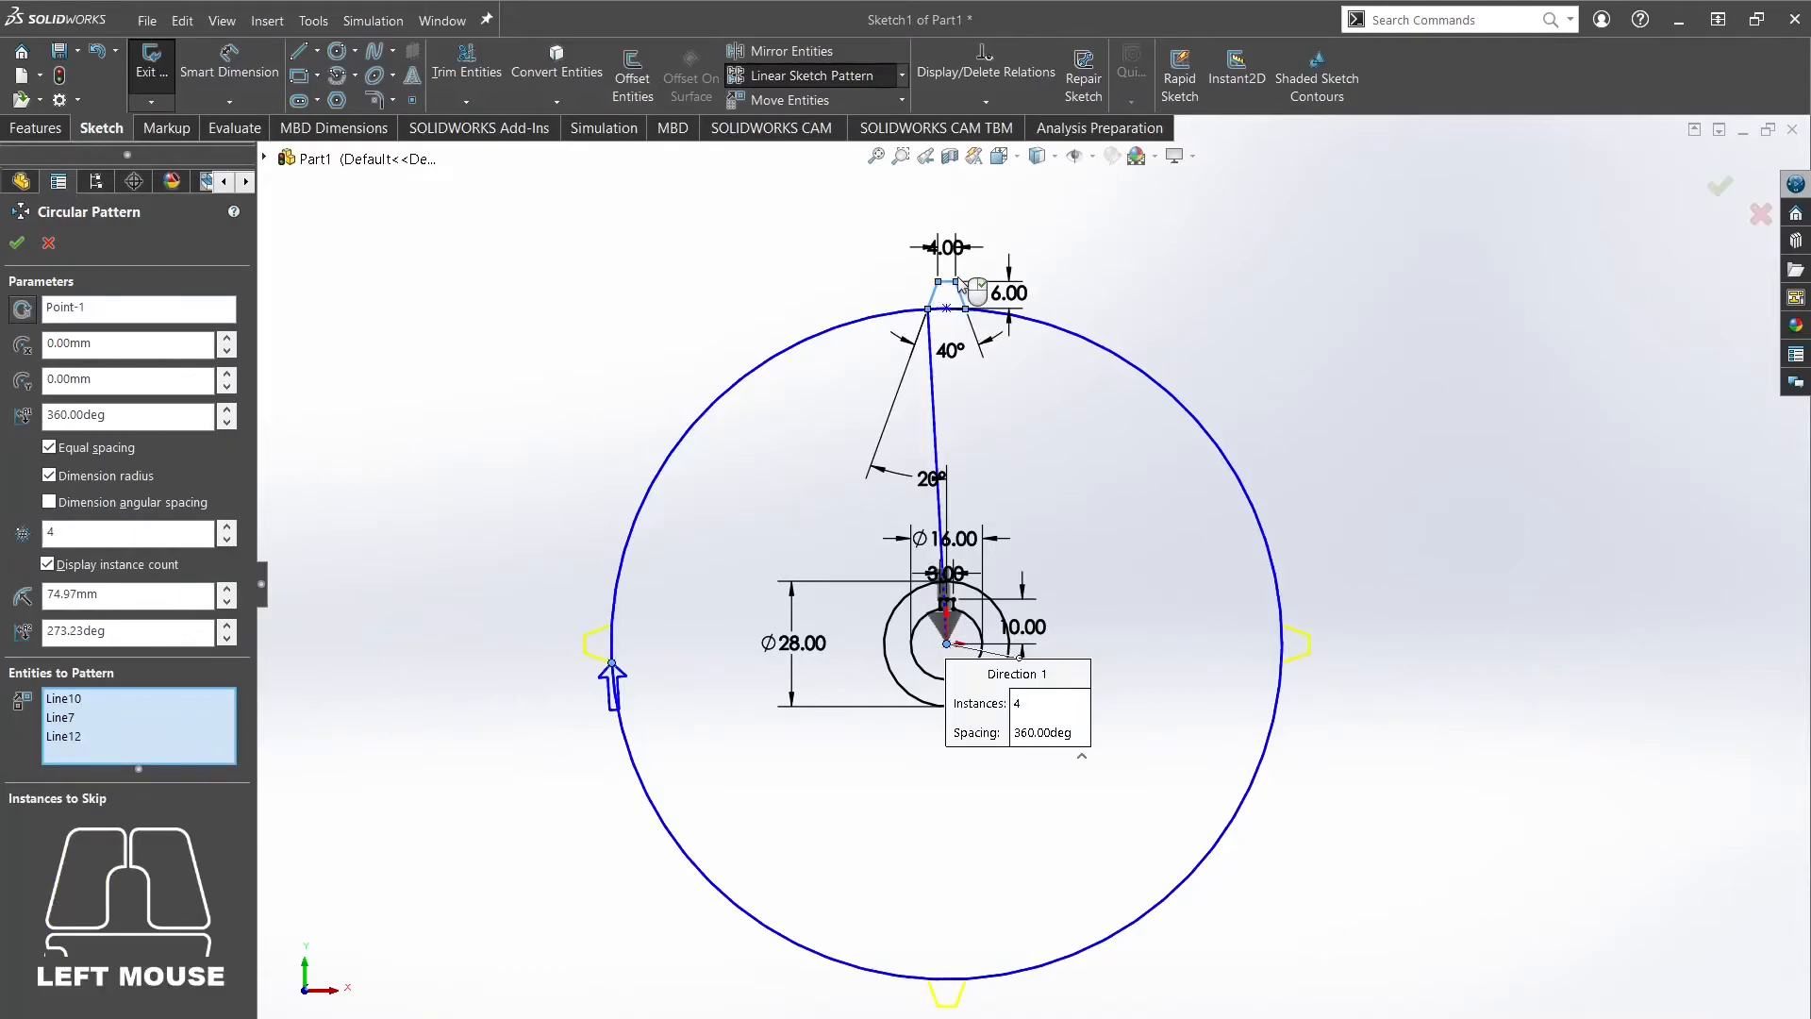
{"action": "left_click", "coordinate": [1051, 332]}
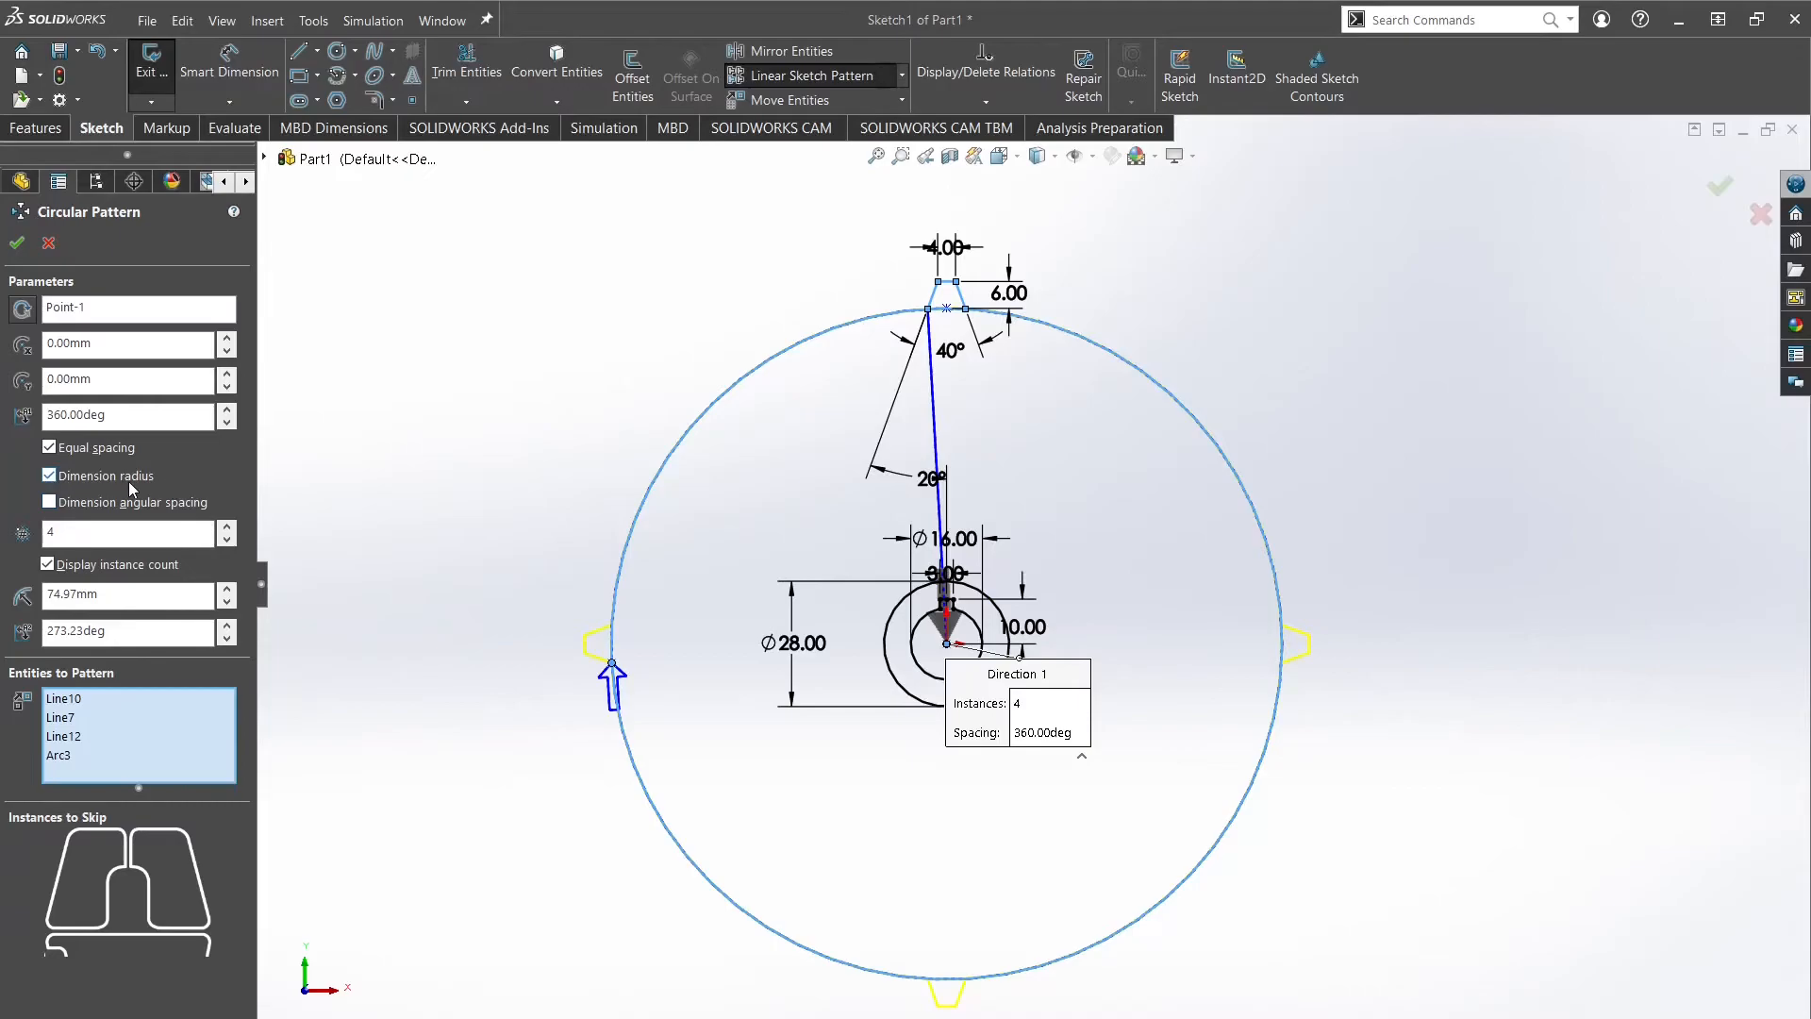
Turn off the pattern's radius dimension and create 24 equally spaced instances, matching the drawing's tooth count B.
{"action": "left_click", "coordinate": [50, 477]}
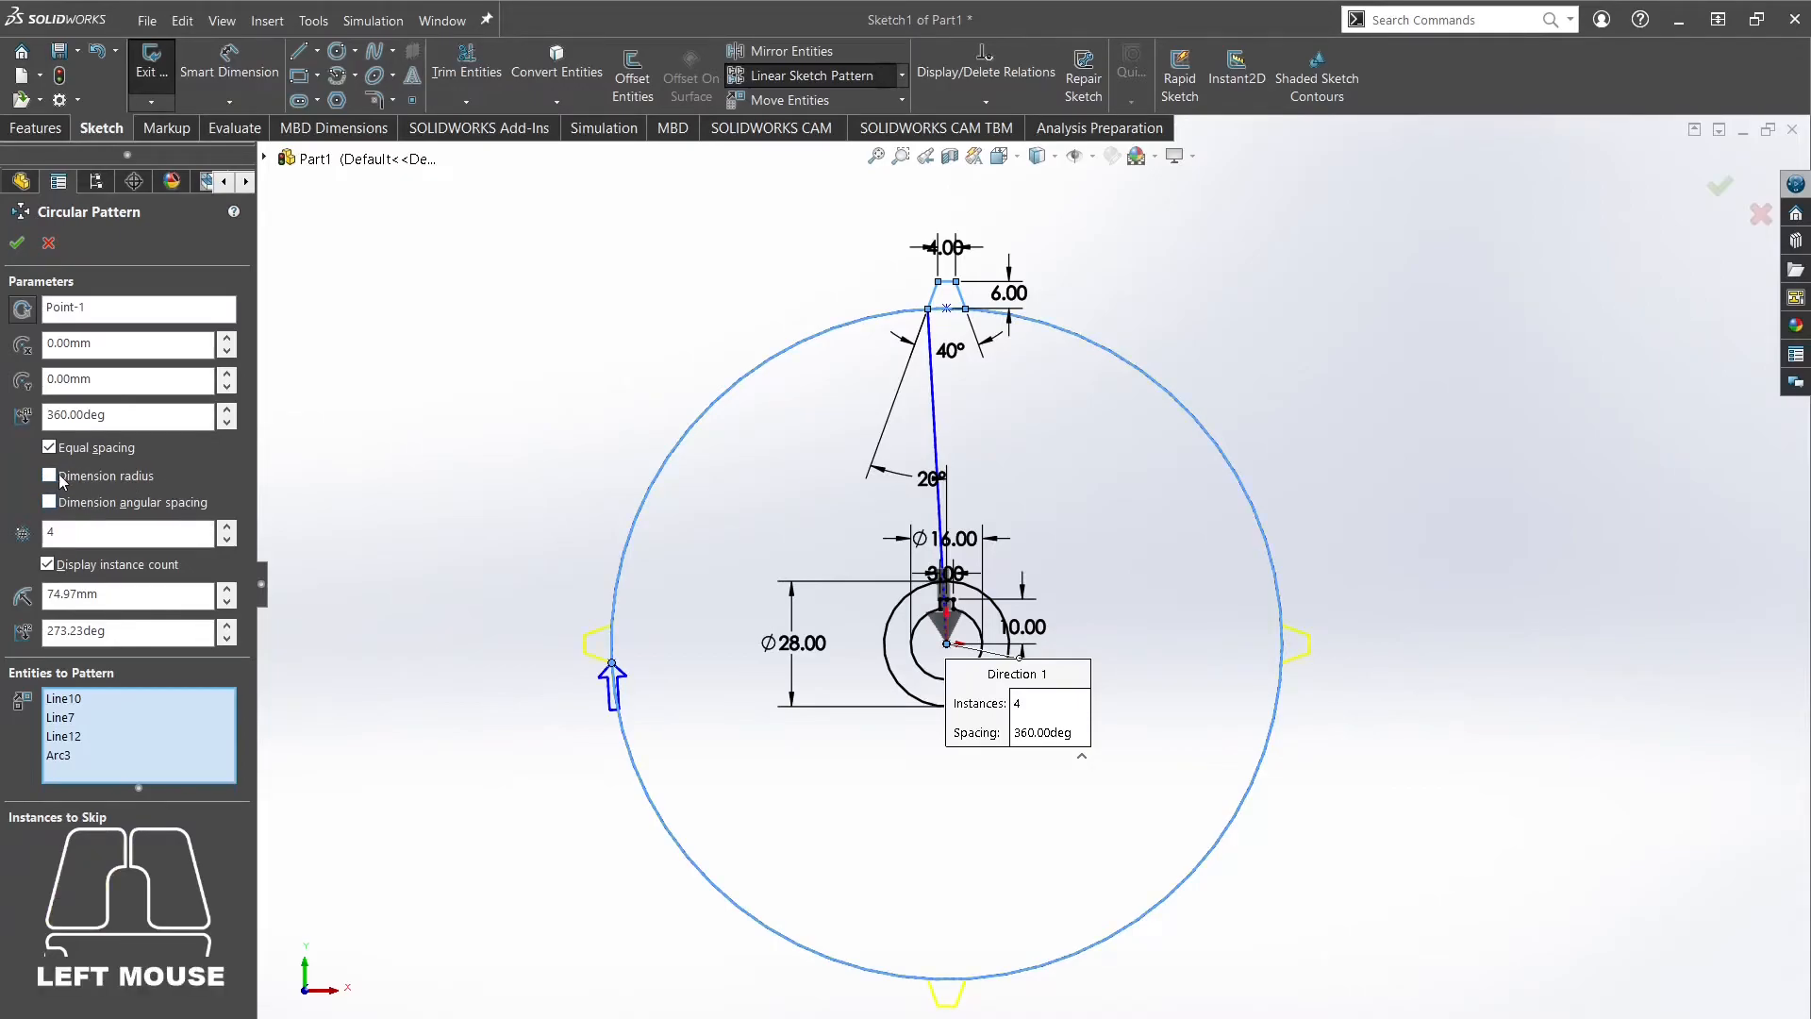
{"action": "double_click", "coordinate": [112, 533]}
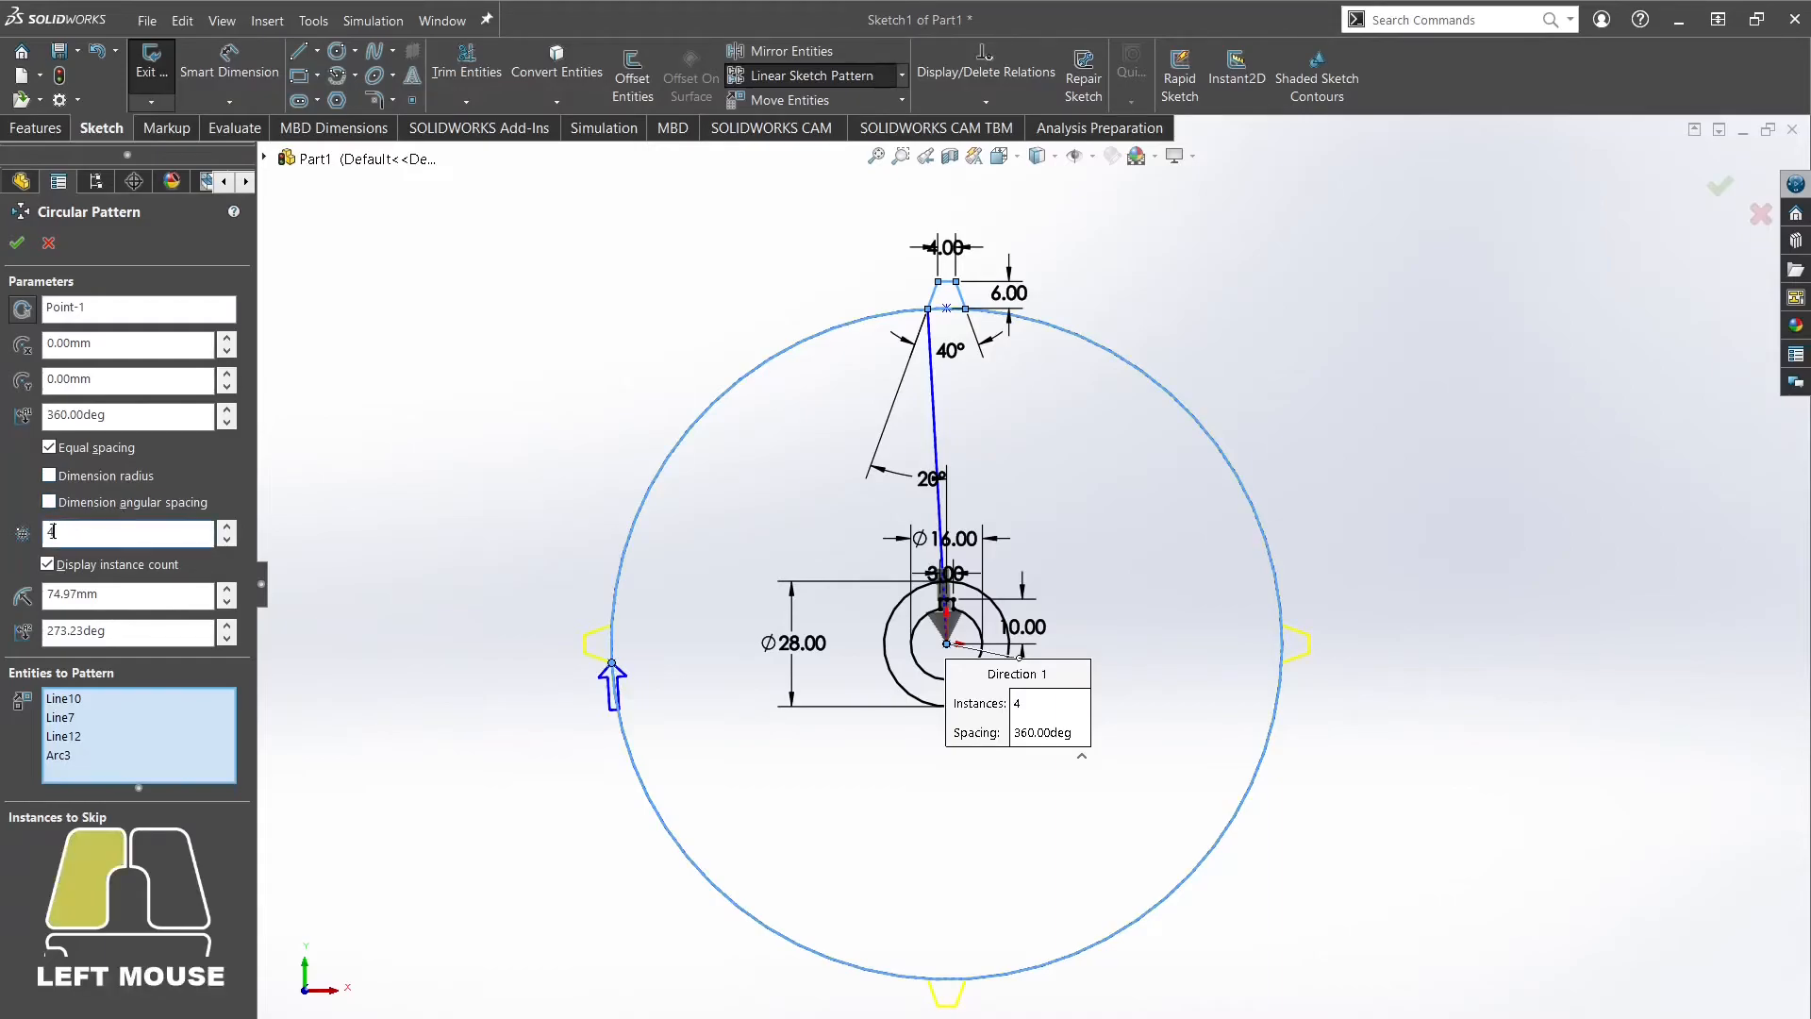
{"action": "type", "text": "2"}
{"action": "key", "text": "Return"}
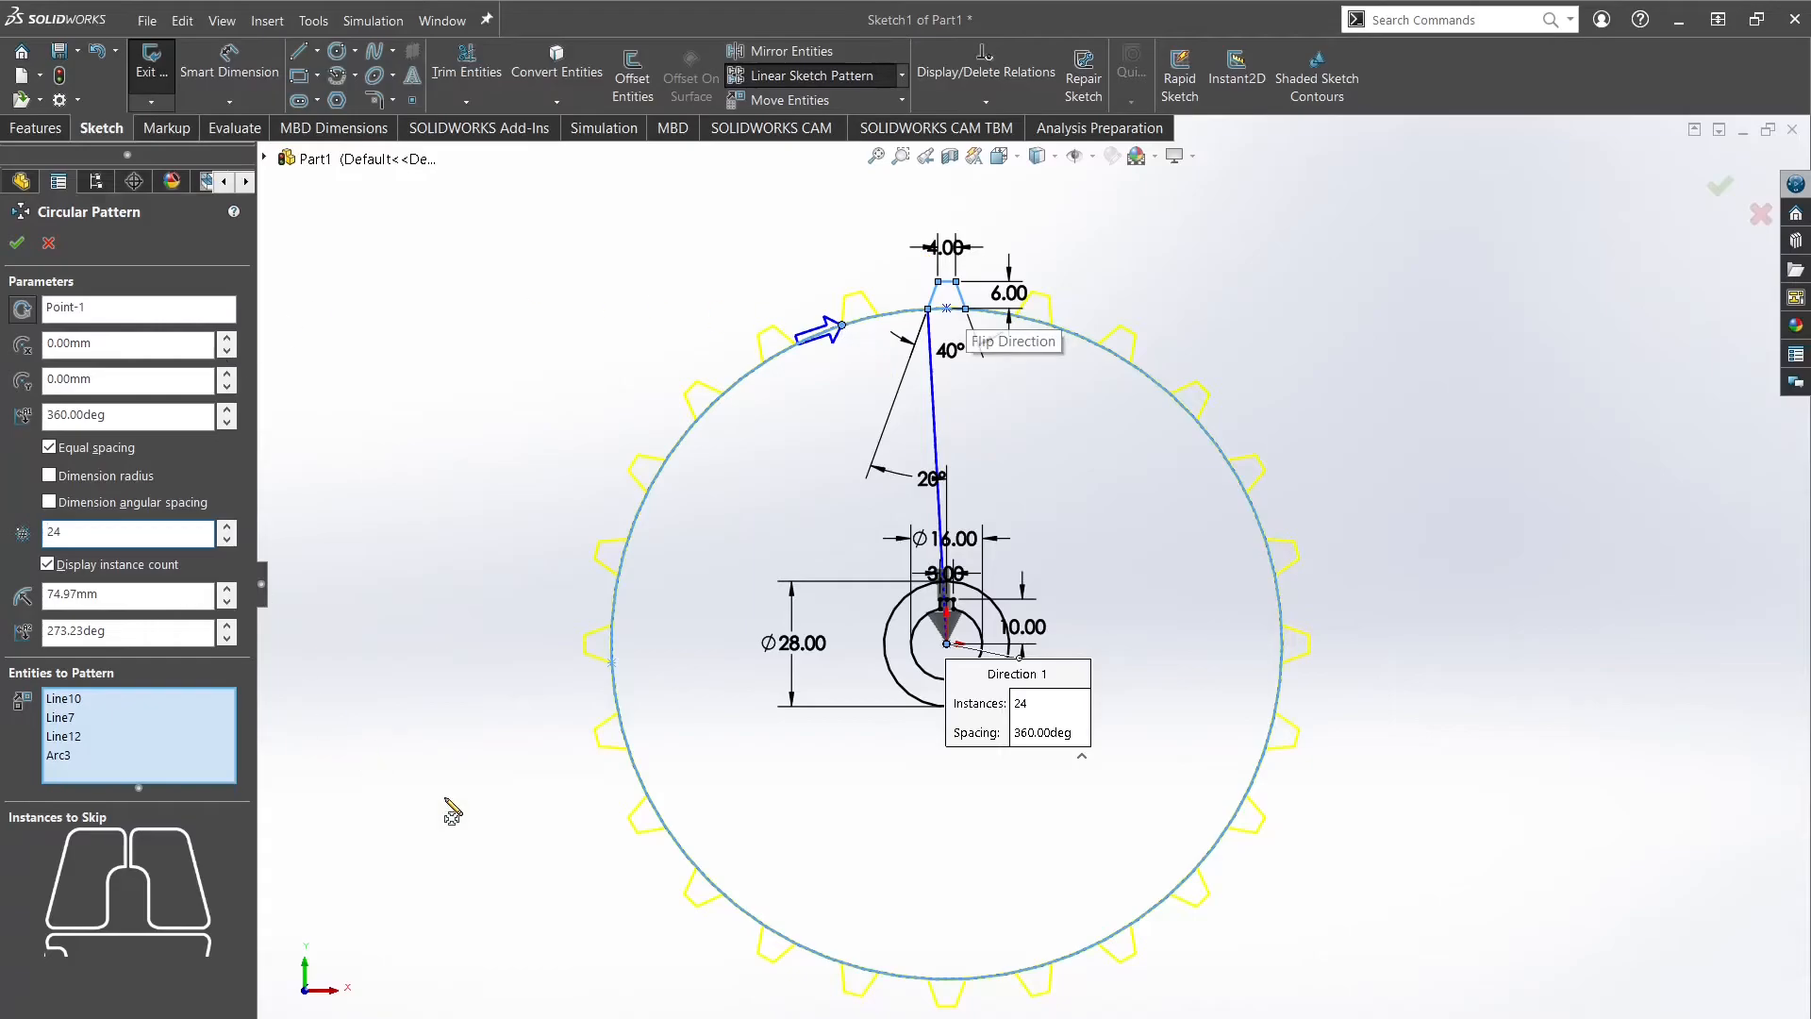
{"action": "key", "text": "alt+Tab"}
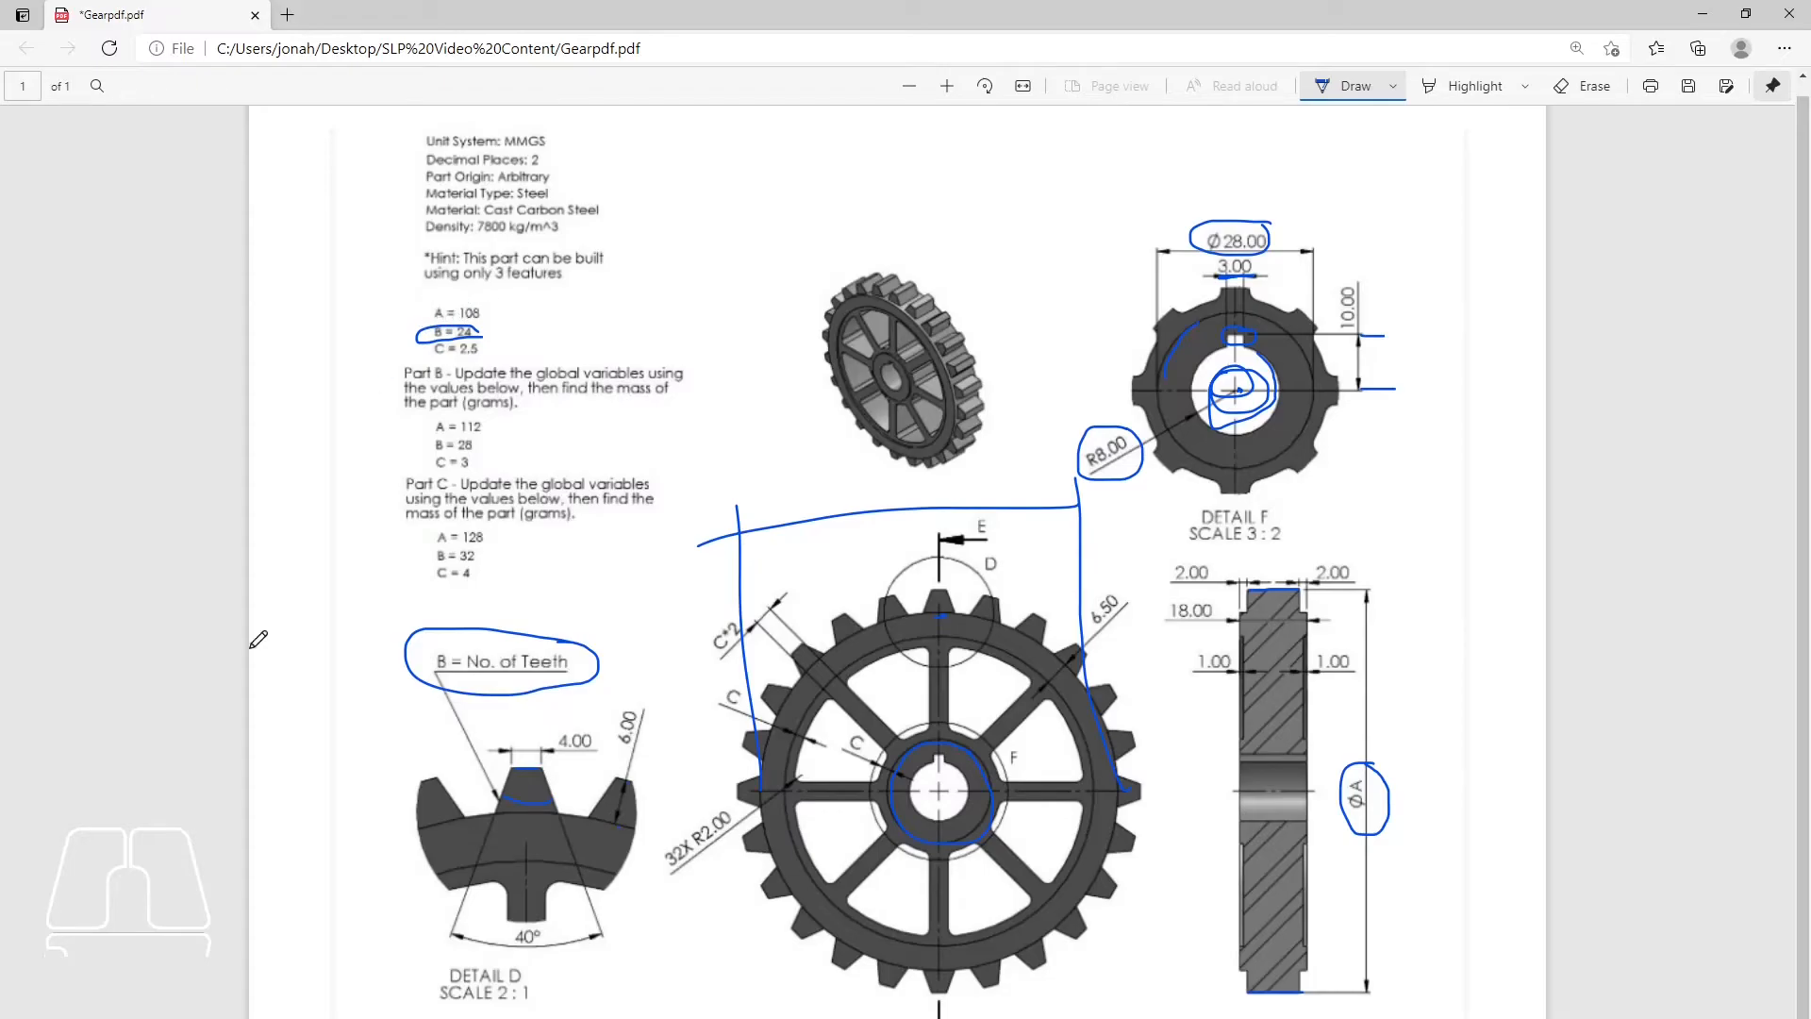
{"action": "key", "text": "alt+Tab"}
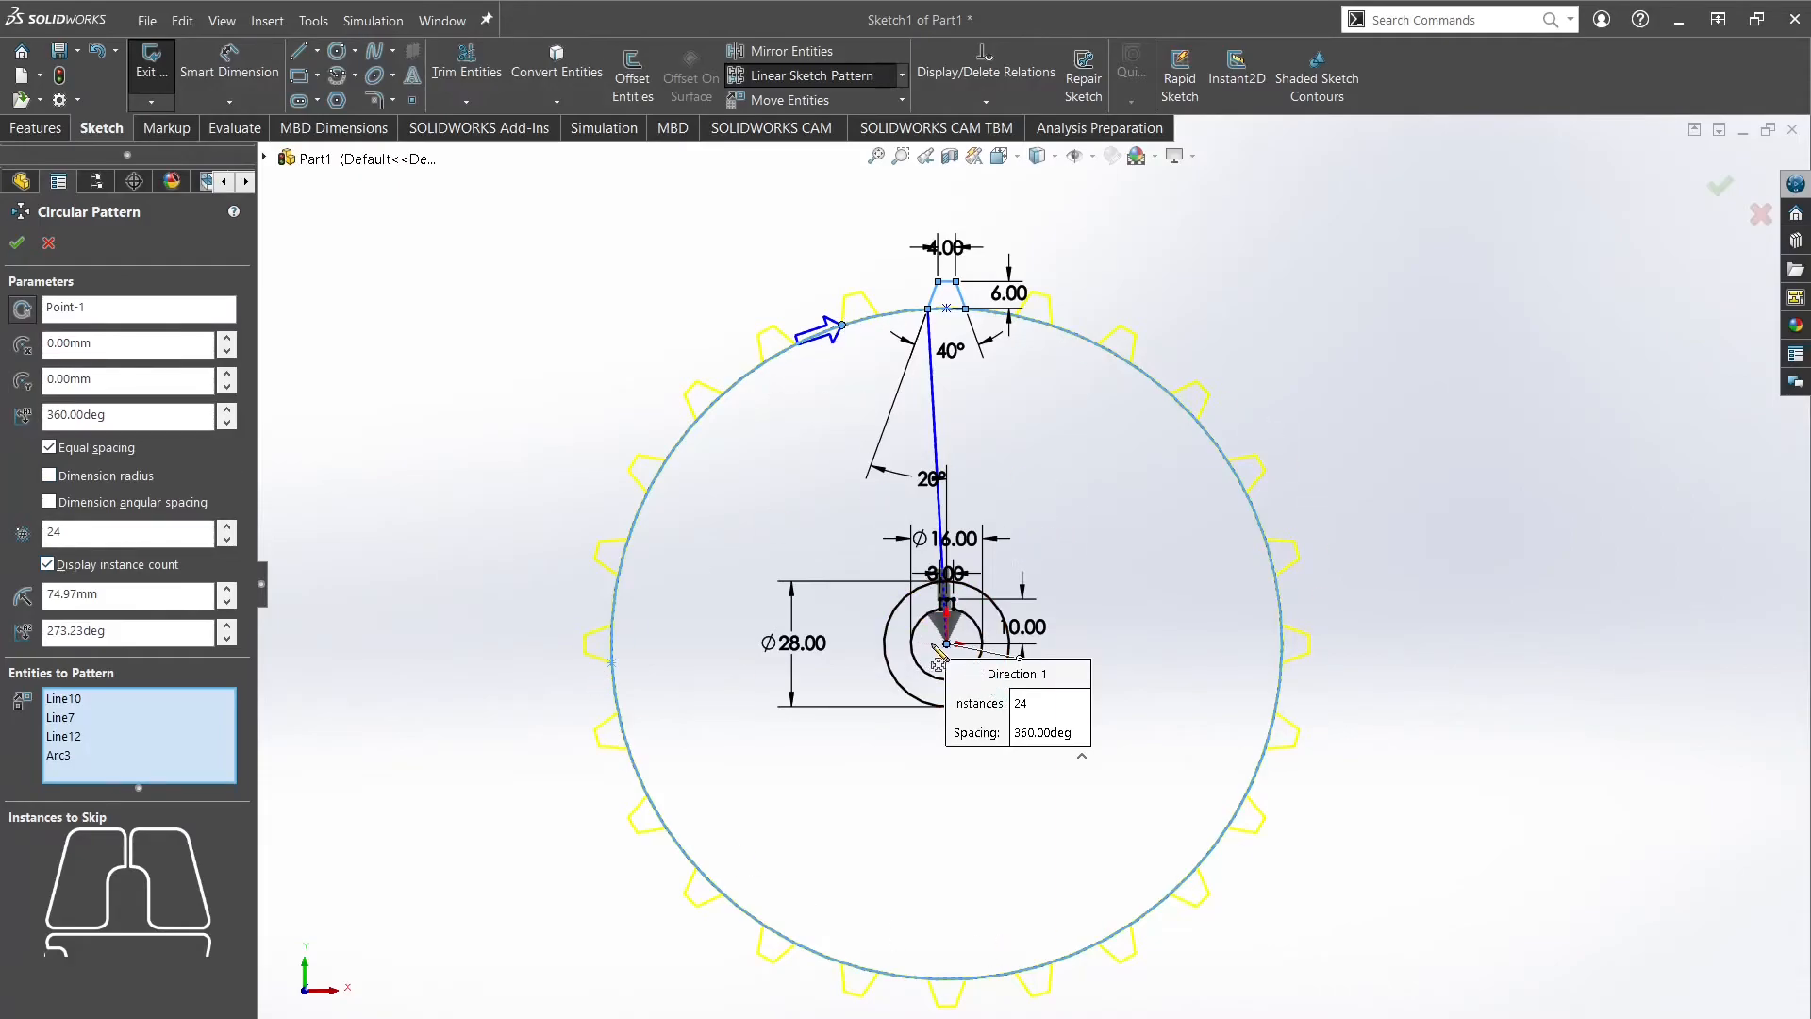
{"action": "left_click", "coordinate": [16, 244]}
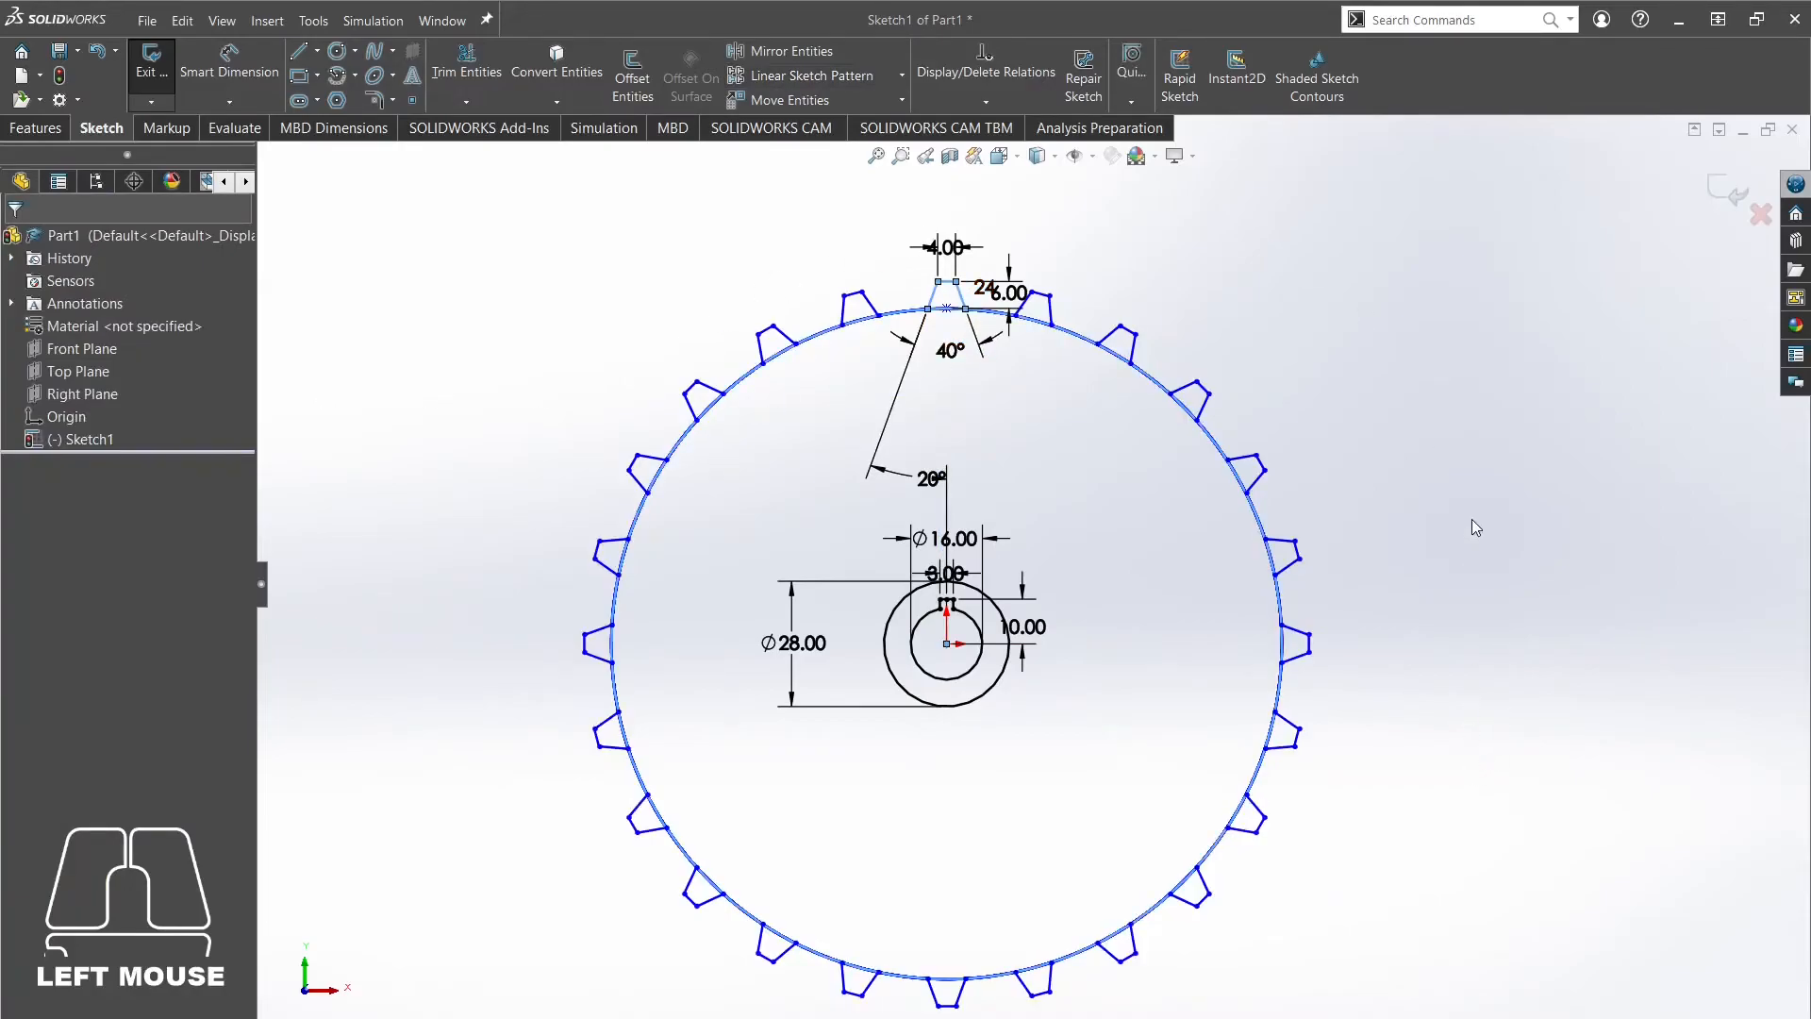
Dimension the overall distance between the tips of the topmost and bottommost teeth and set it to 108 mm.
{"action": "left_click", "coordinate": [261, 105]}
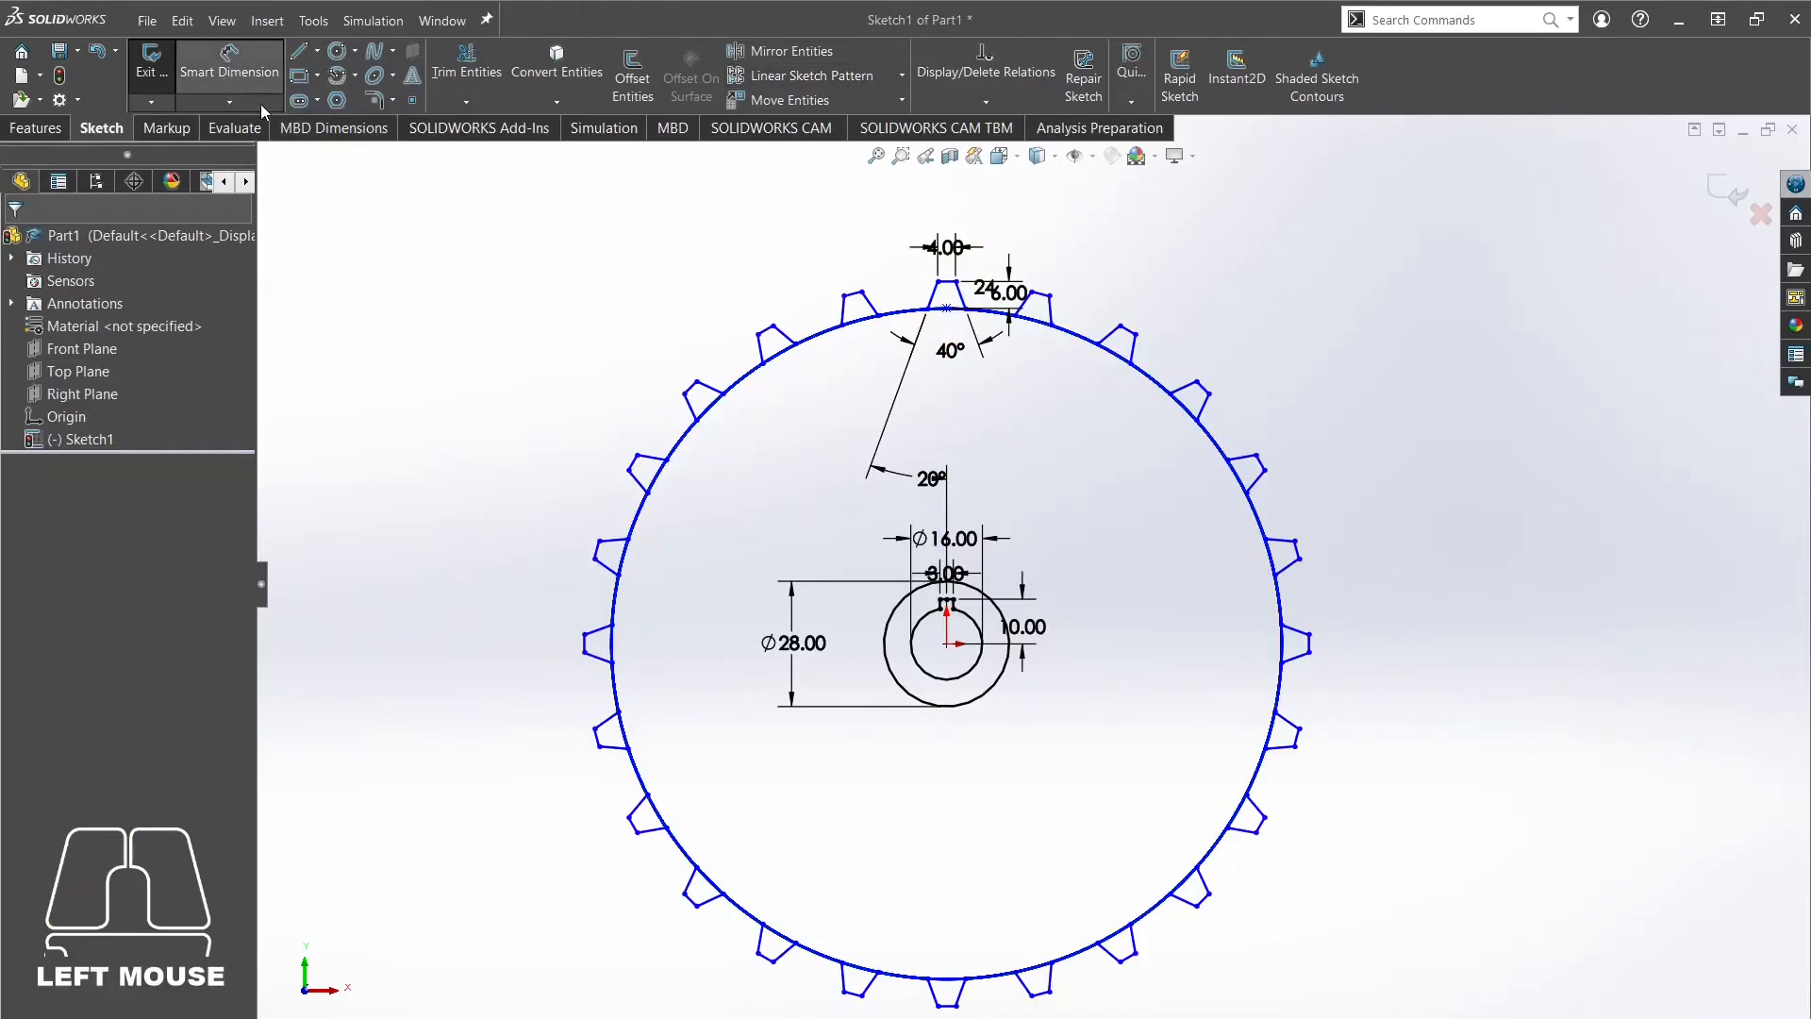
{"action": "left_click", "coordinate": [947, 281]}
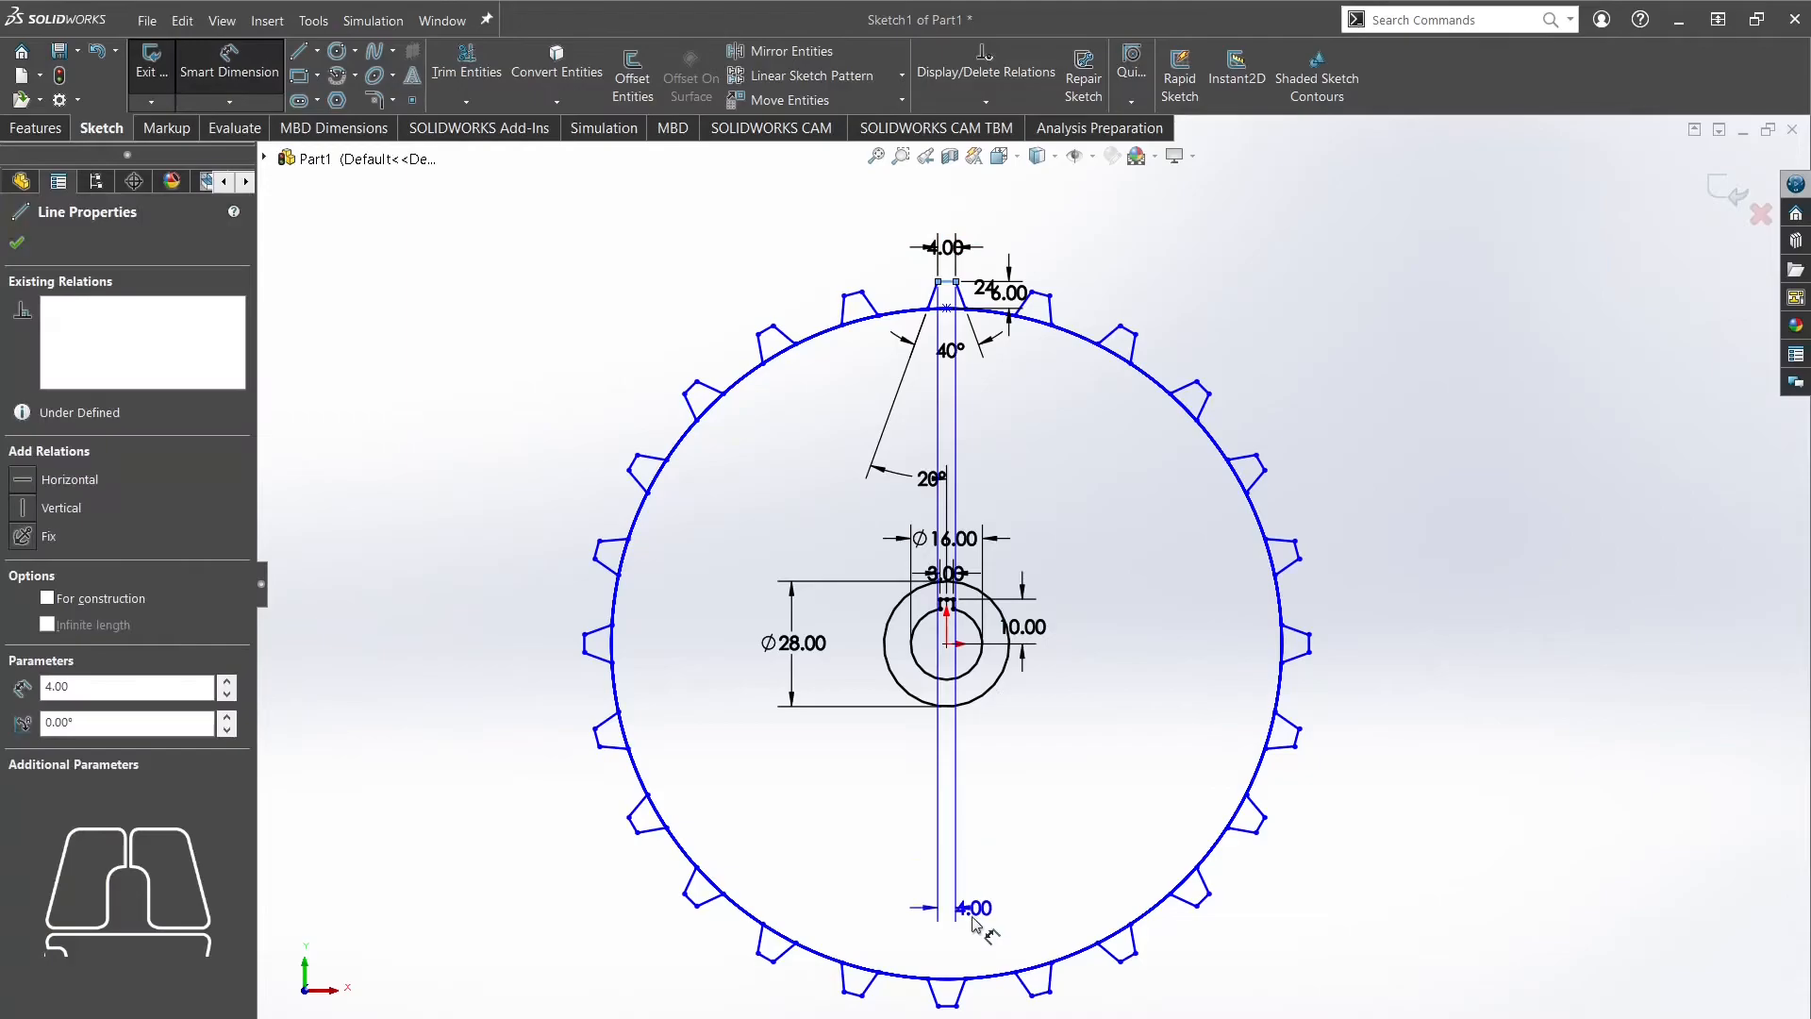
{"action": "left_click", "coordinate": [947, 1005]}
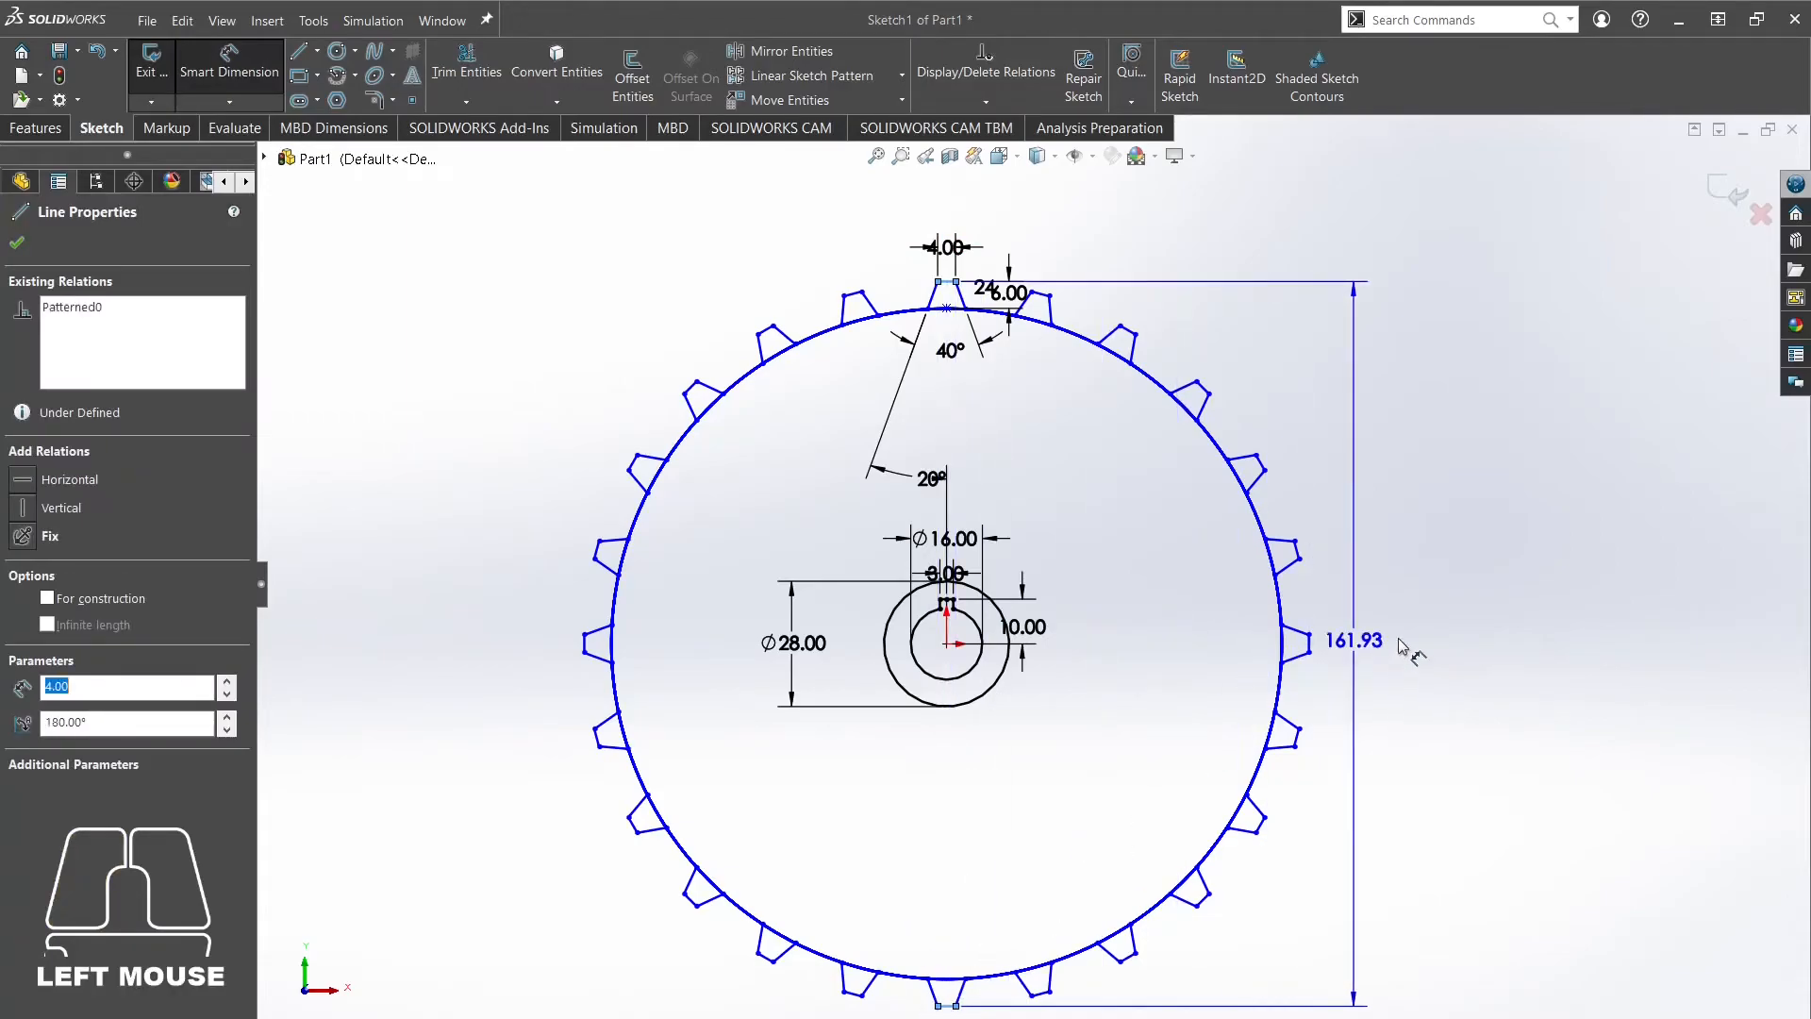
{"action": "left_click", "coordinate": [1472, 687]}
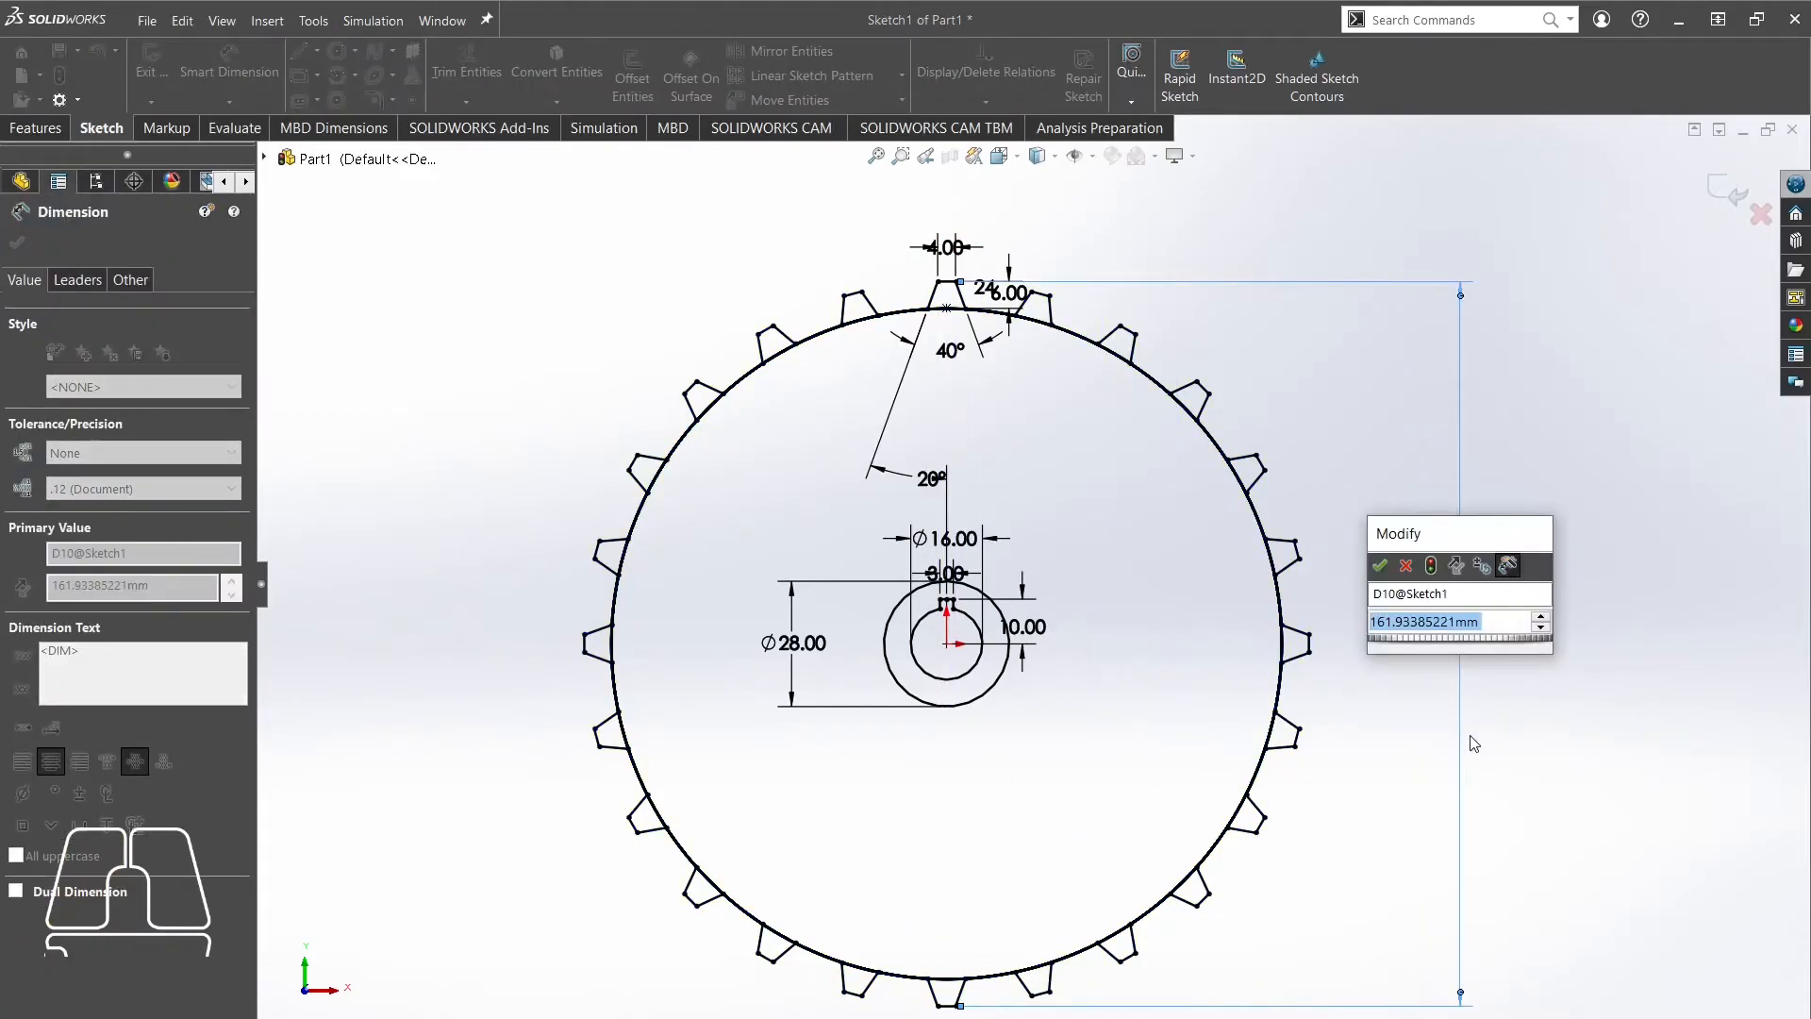
{"action": "type", "text": "108"}
{"action": "key", "text": "Return"}
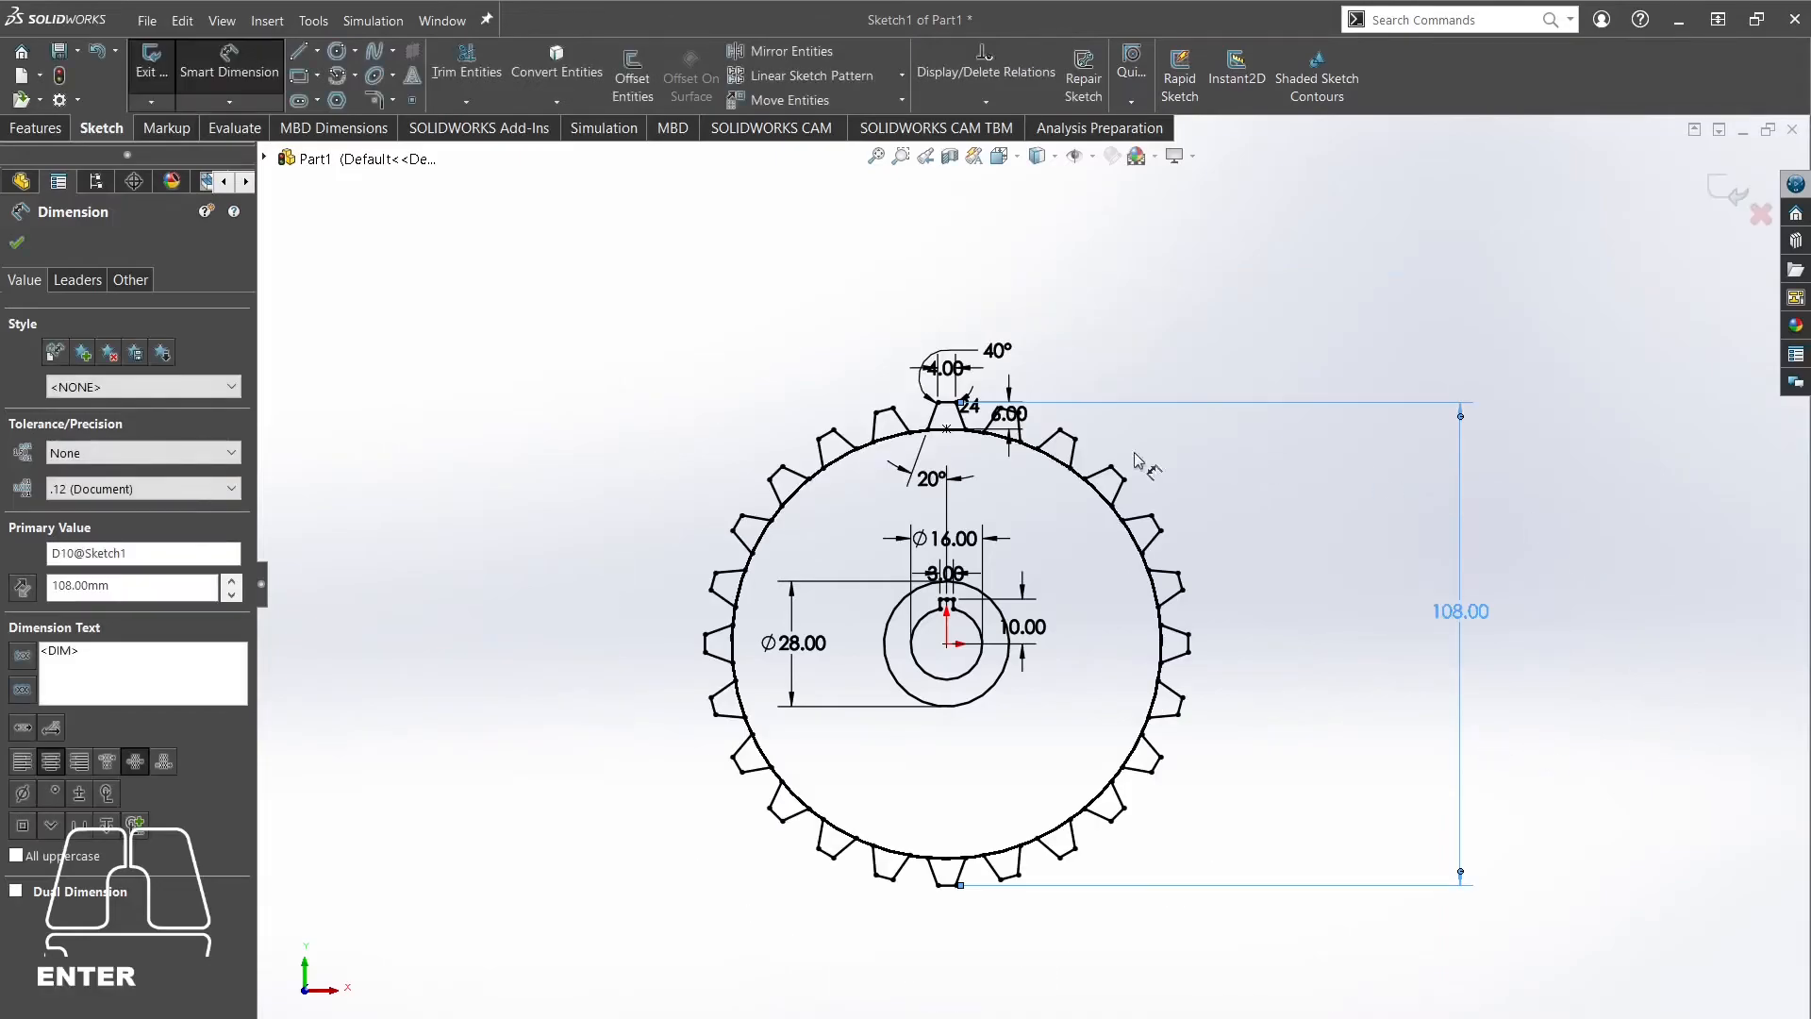
{"action": "scroll", "coordinate": [1061, 566], "scroll_direction": "down", "scroll_amount": 3}
{"action": "middle_click_drag", "start_coordinate": [1265, 748], "coordinate": [1338, 618], "text": "ctrl"}
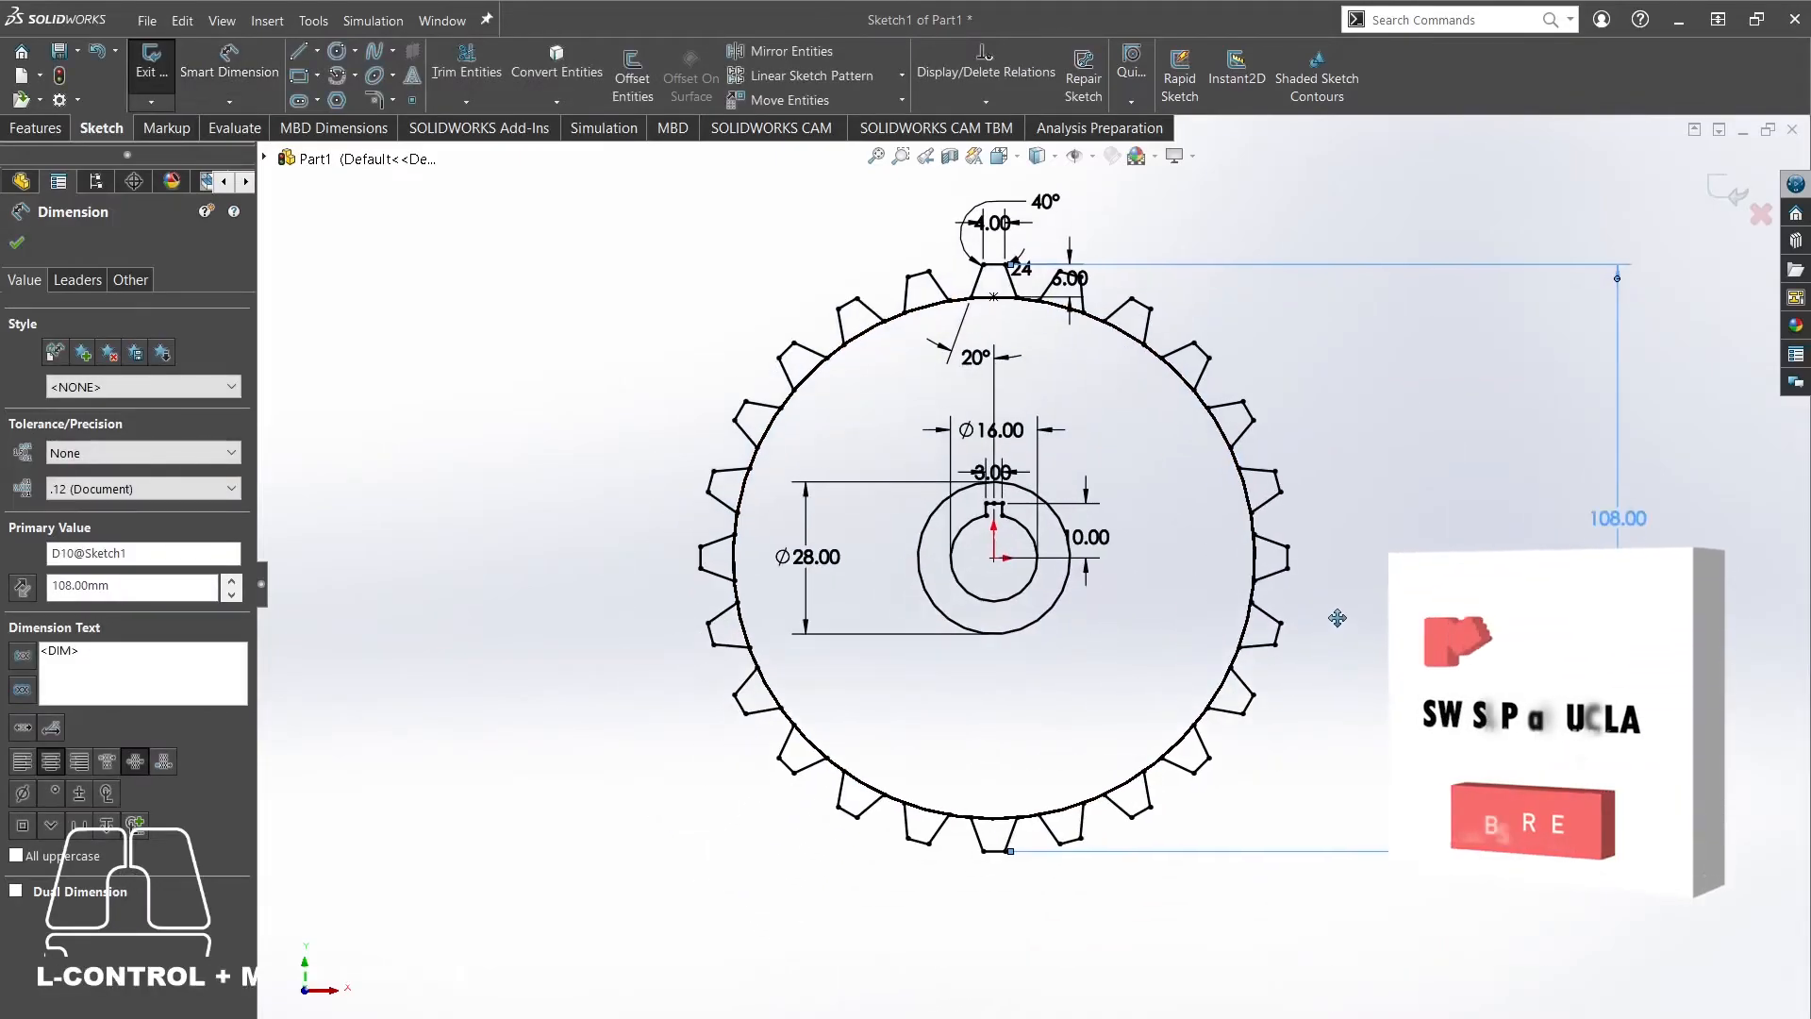
{"action": "middle_click_drag", "start_coordinate": [1095, 409], "coordinate": [1031, 513], "text": "ctrl"}
{"action": "right_click", "coordinate": [609, 320]}
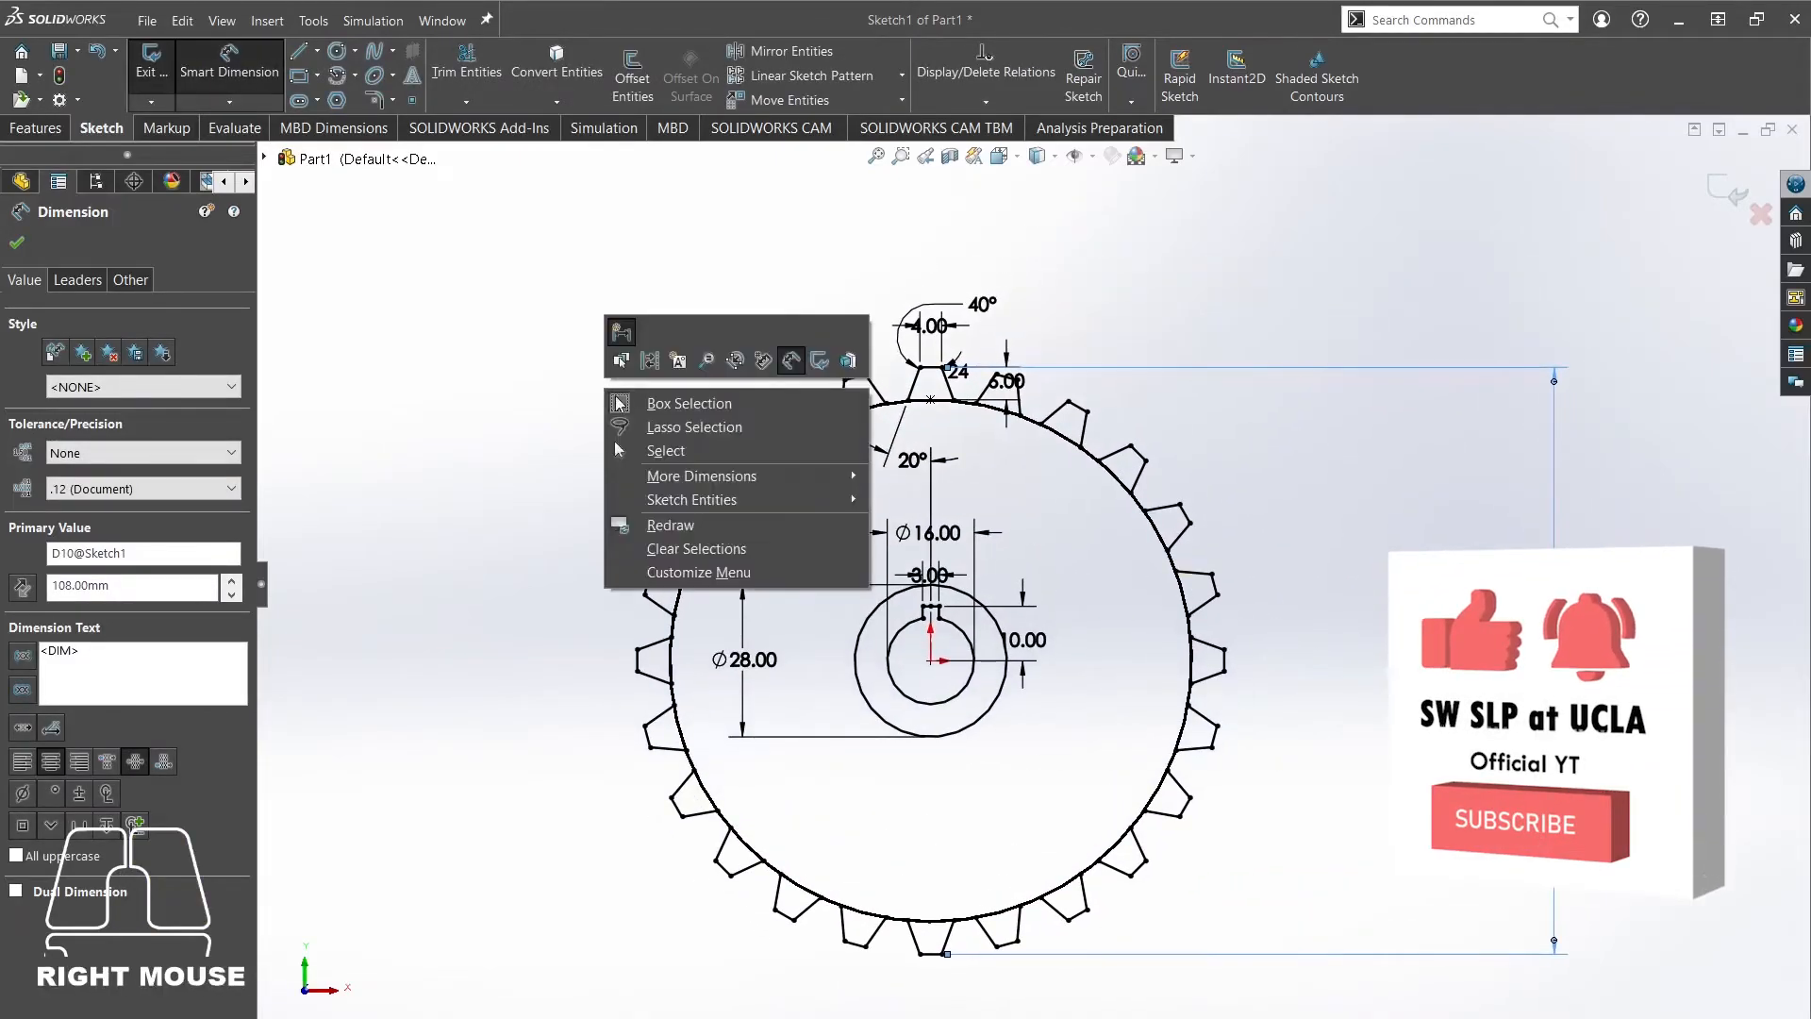
Following the drawing's variable list, link the overall tooth-tip dimension to a new global variable A and inspect it under Equations.
{"action": "left_click", "coordinate": [665, 451]}
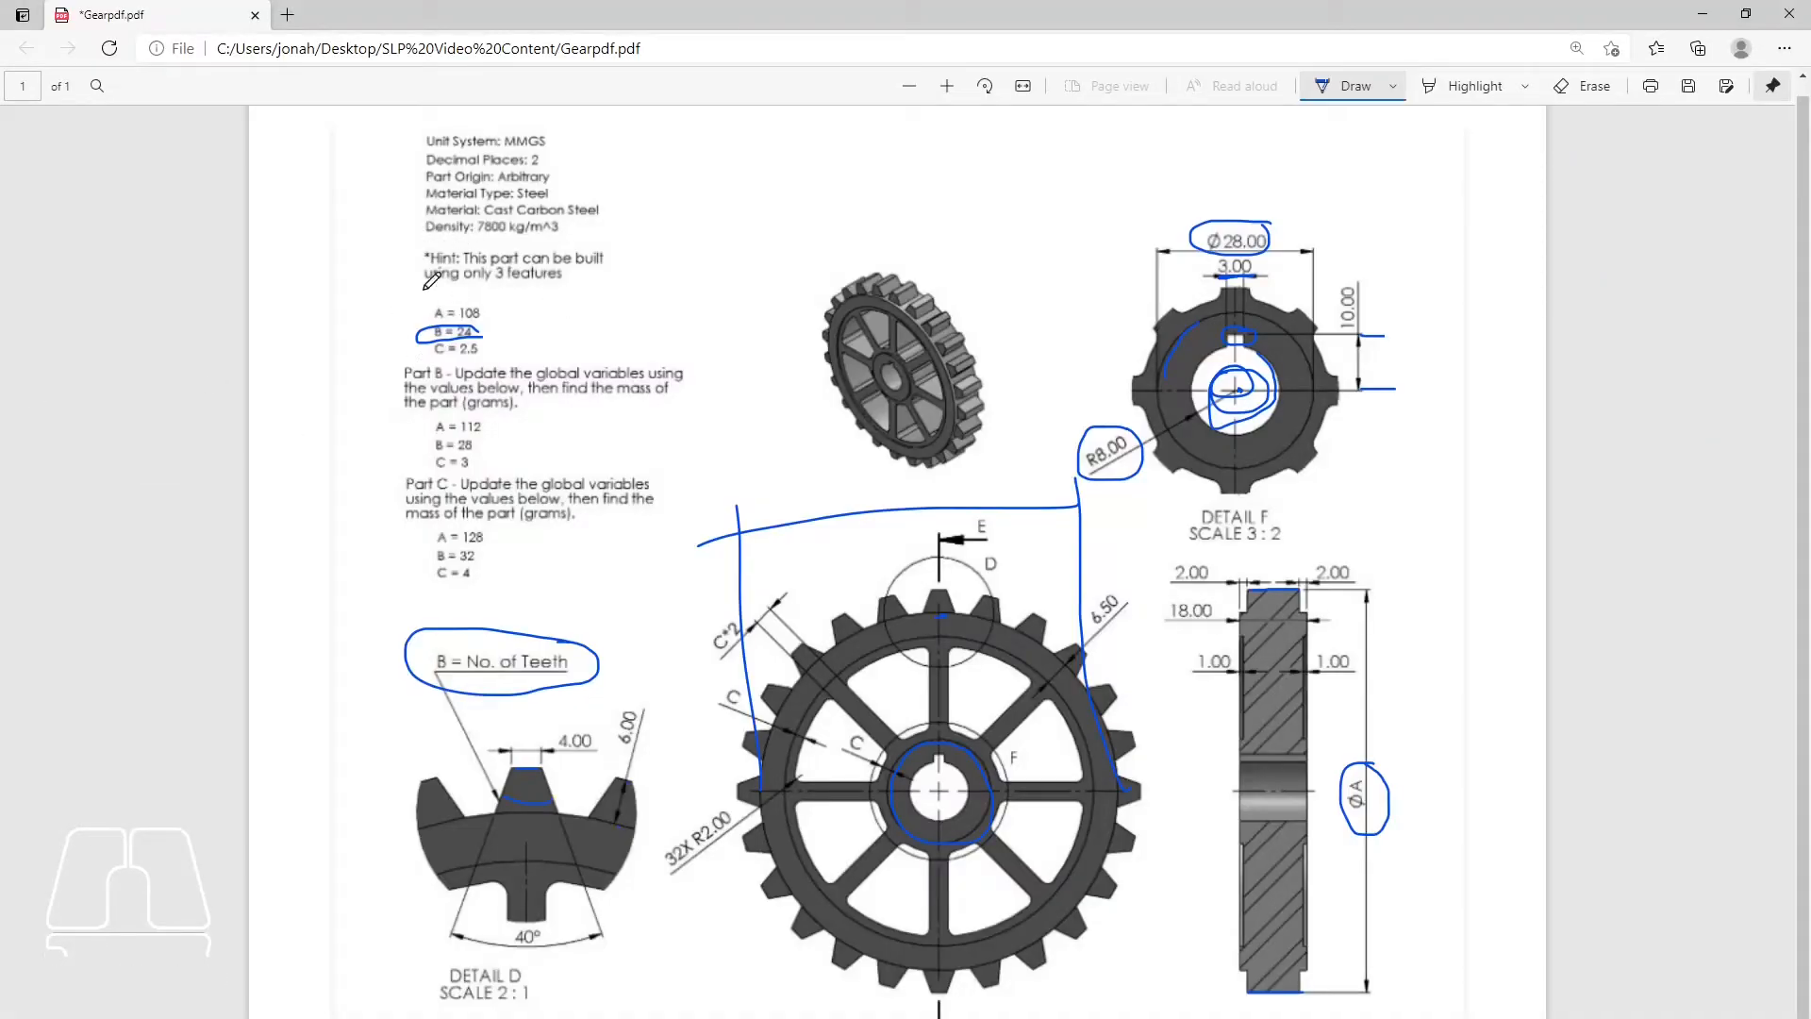
{"action": "left_click_drag", "start_coordinate": [519, 264], "coordinate": [483, 256]}
{"action": "mouse_move", "coordinate": [449, 356]}
{"action": "left_mouse_down"}
{"action": "mouse_move", "coordinate": [420, 451]}
{"action": "mouse_move", "coordinate": [491, 469]}
{"action": "mouse_move", "coordinate": [405, 477]}
{"action": "mouse_move", "coordinate": [528, 543]}
{"action": "left_mouse_up"}
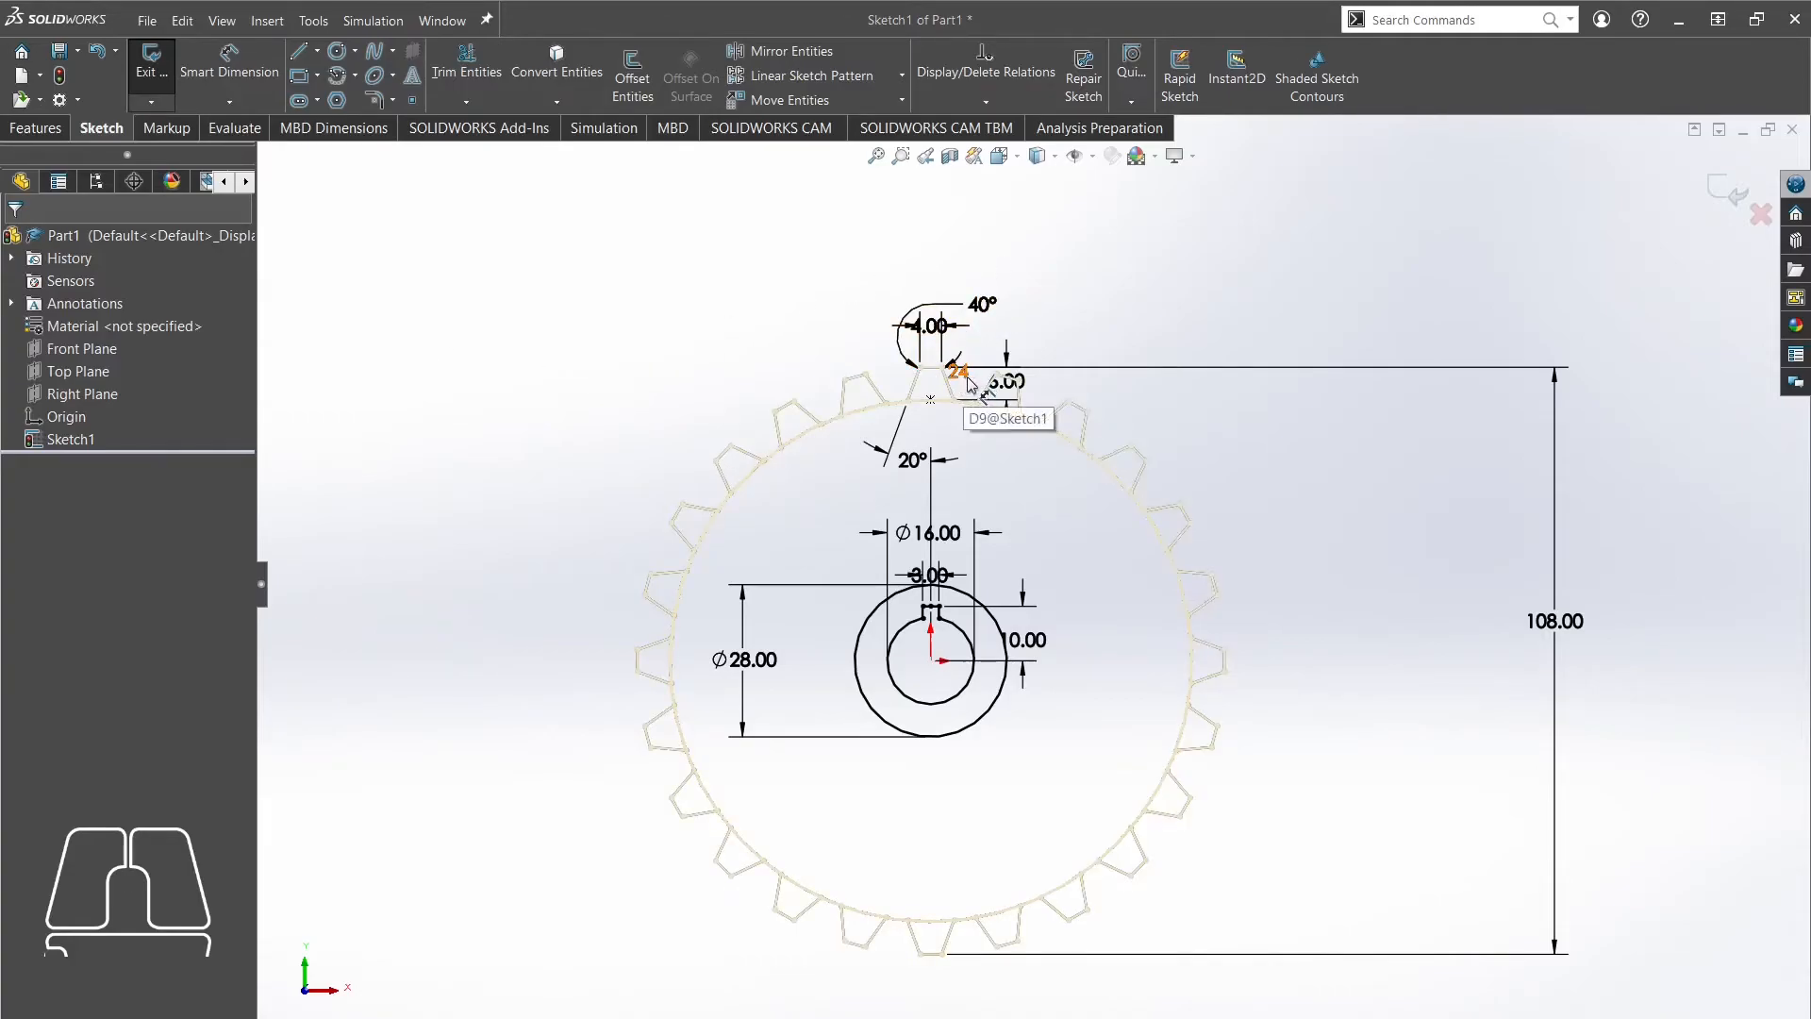
{"action": "double_click", "coordinate": [1559, 621]}
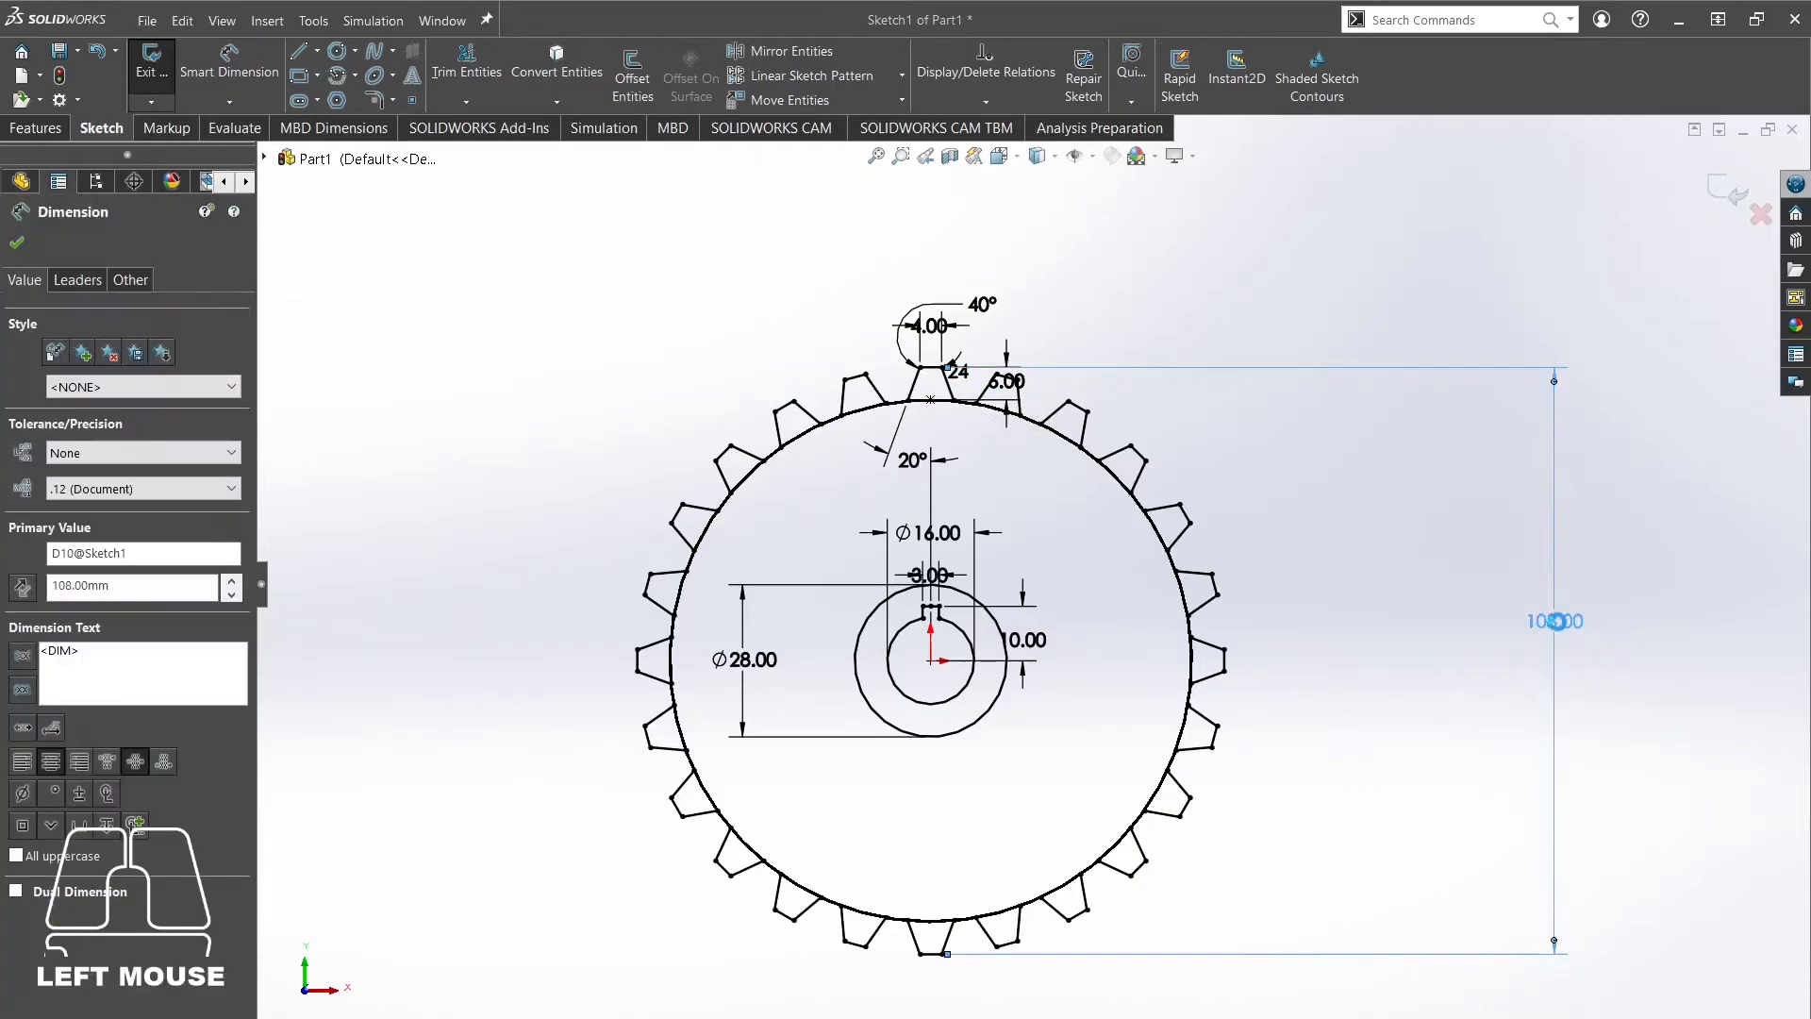
{"action": "type", "text": "=\""}
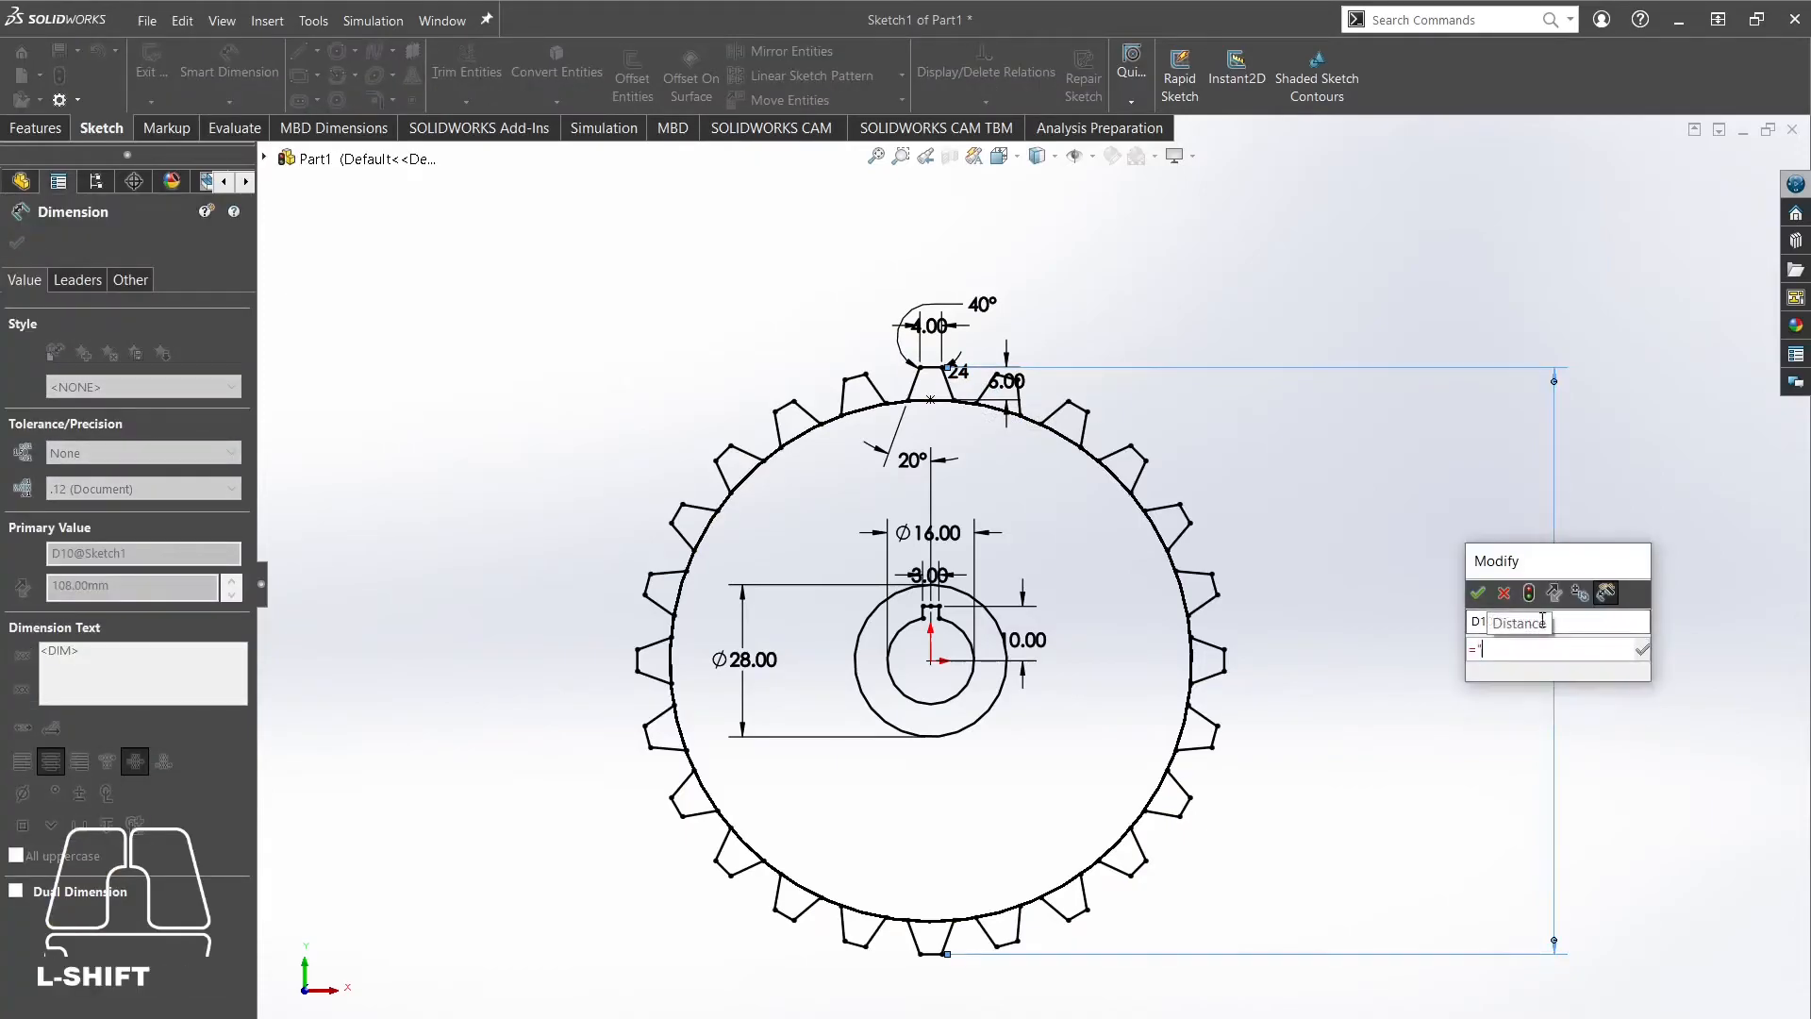
{"action": "type", "text": "A\""}
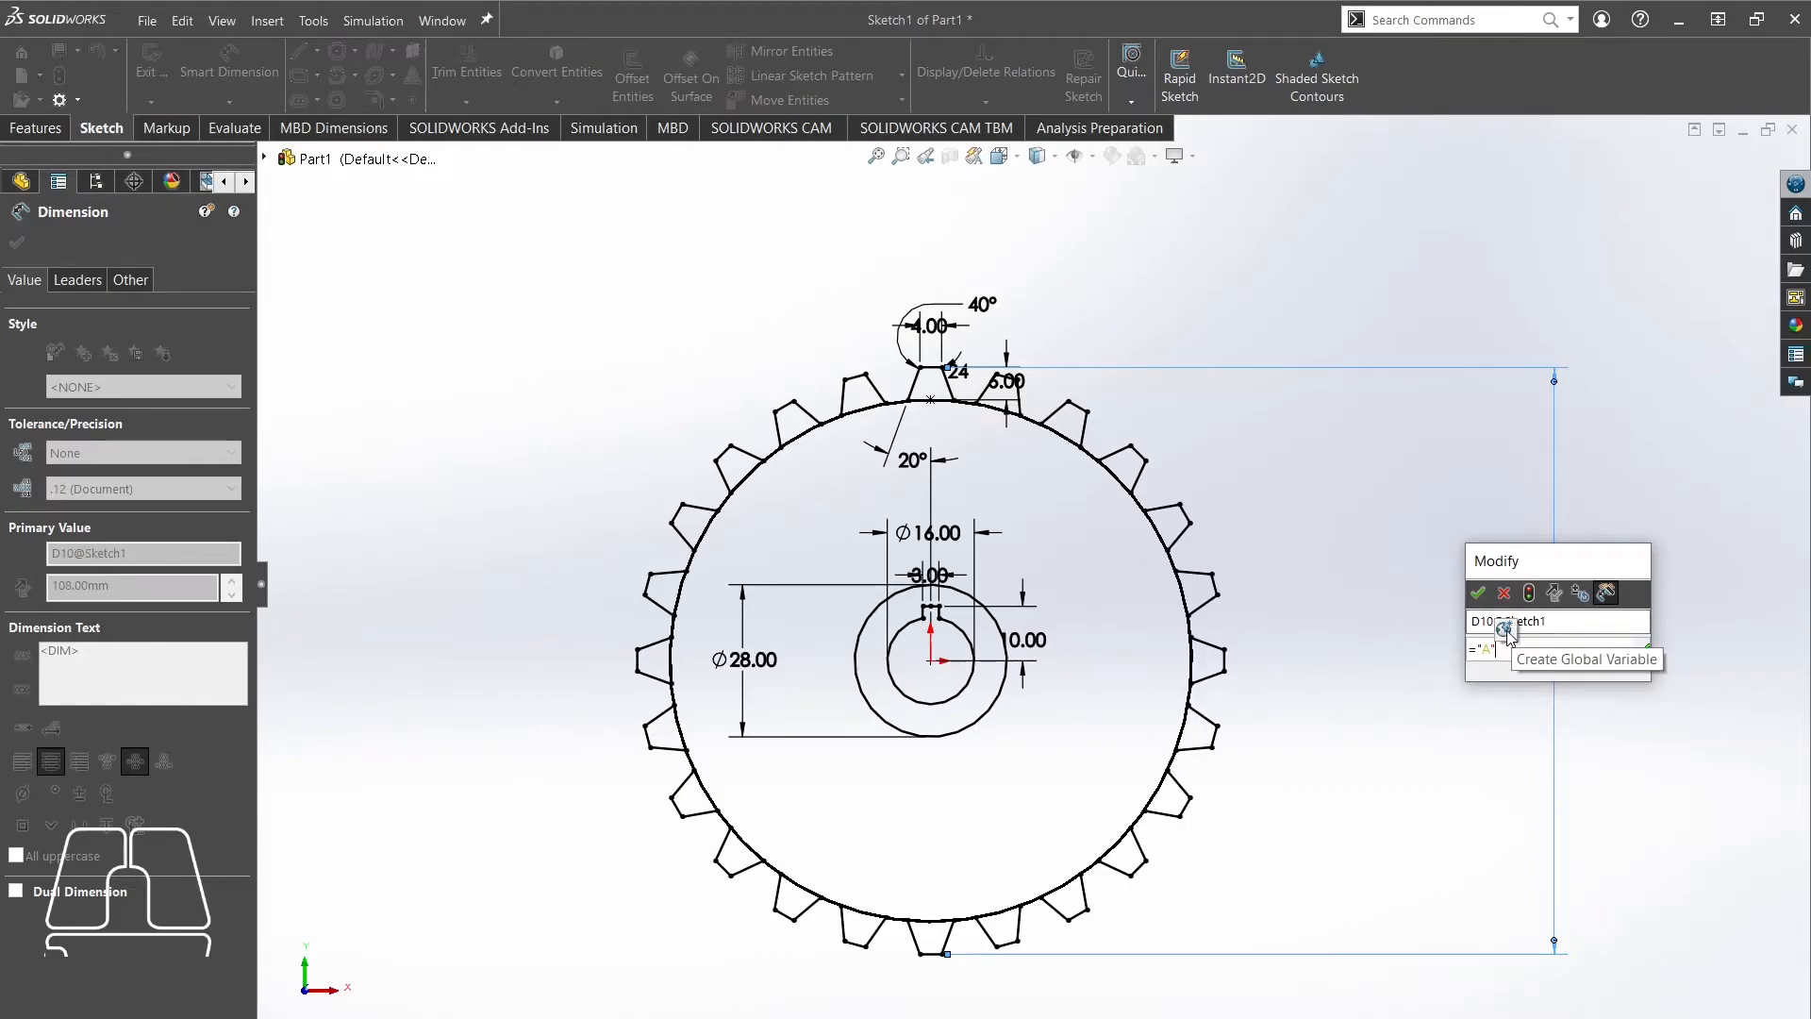
{"action": "left_click", "coordinate": [1504, 630]}
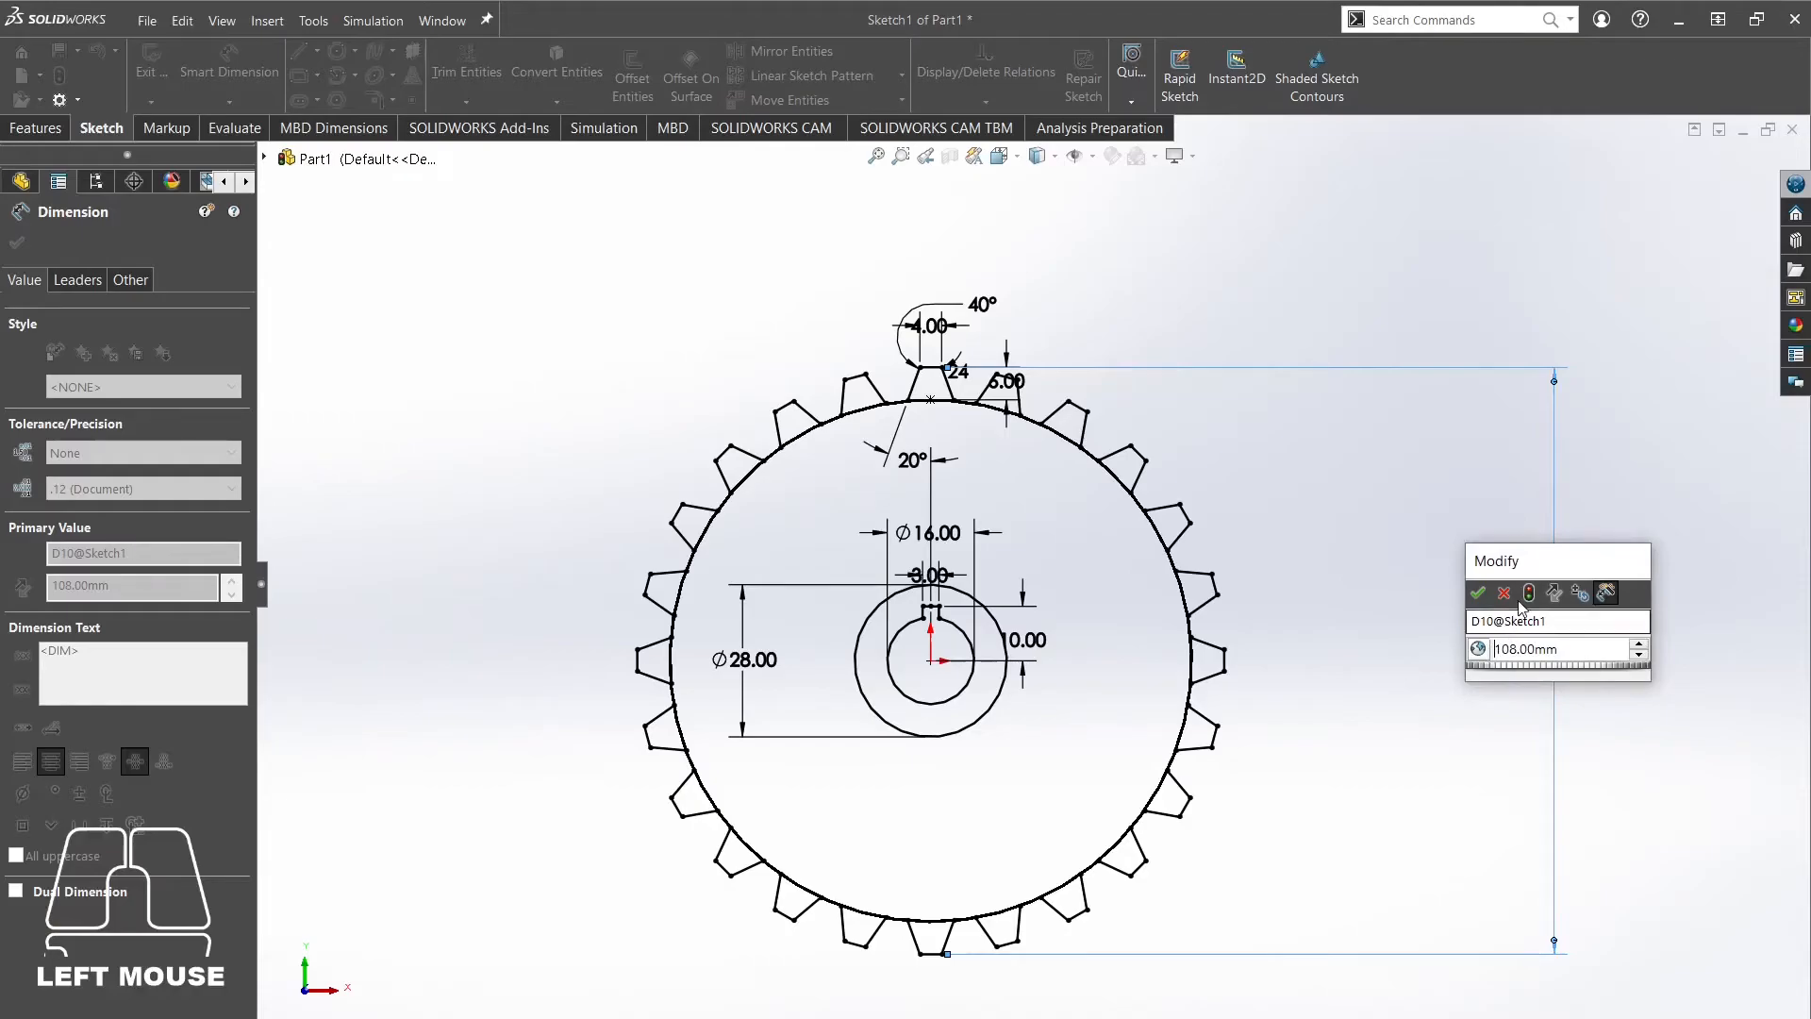
{"action": "left_click", "coordinate": [1478, 592]}
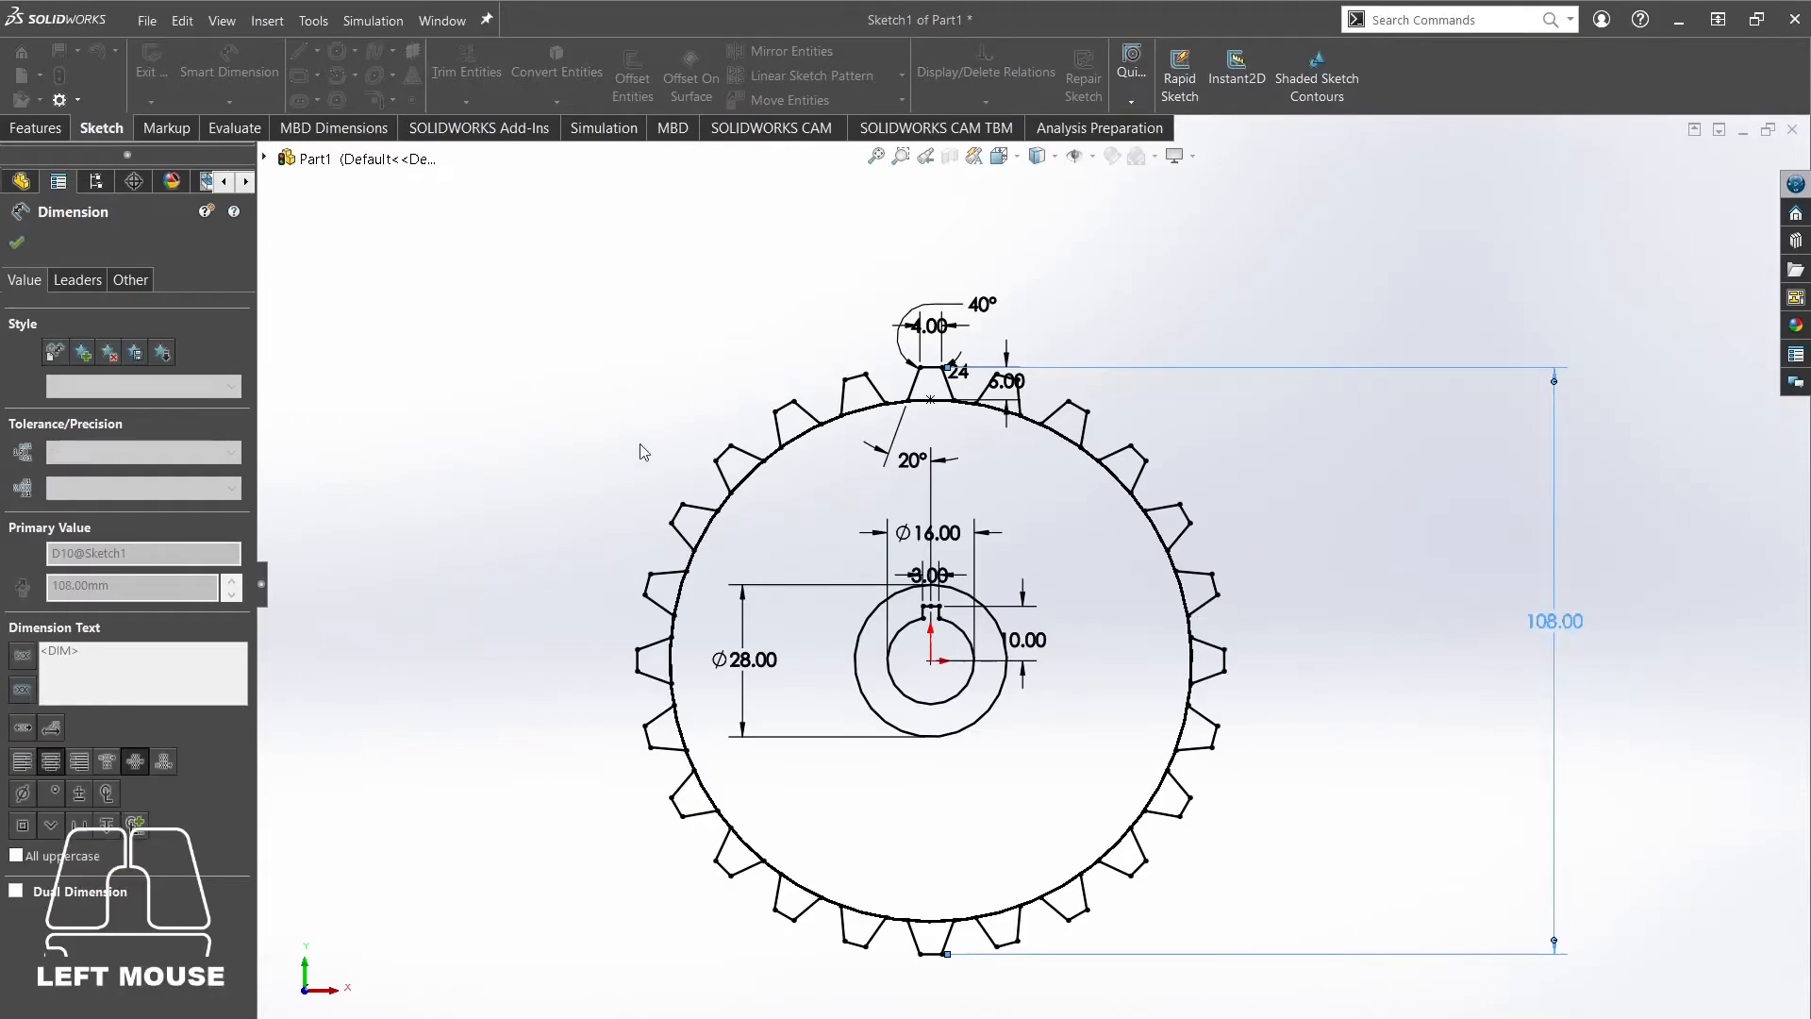
{"action": "left_click", "coordinate": [16, 237]}
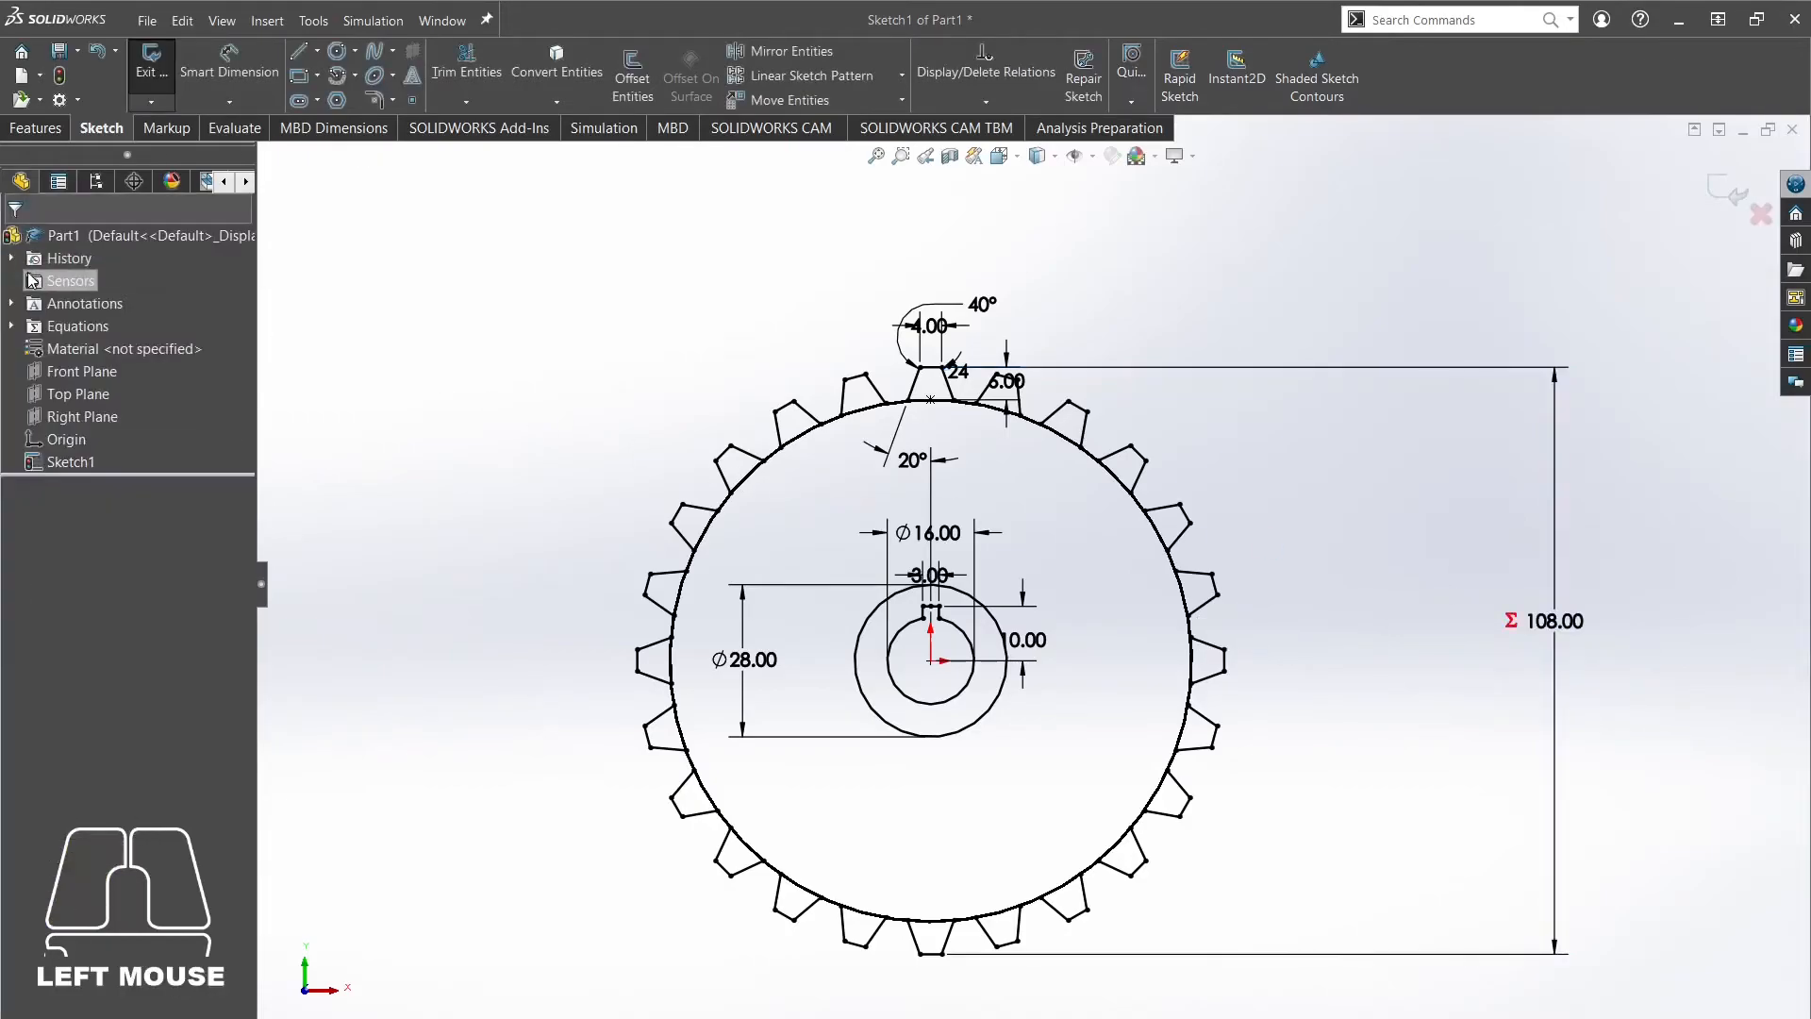
{"action": "left_click", "coordinate": [78, 326]}
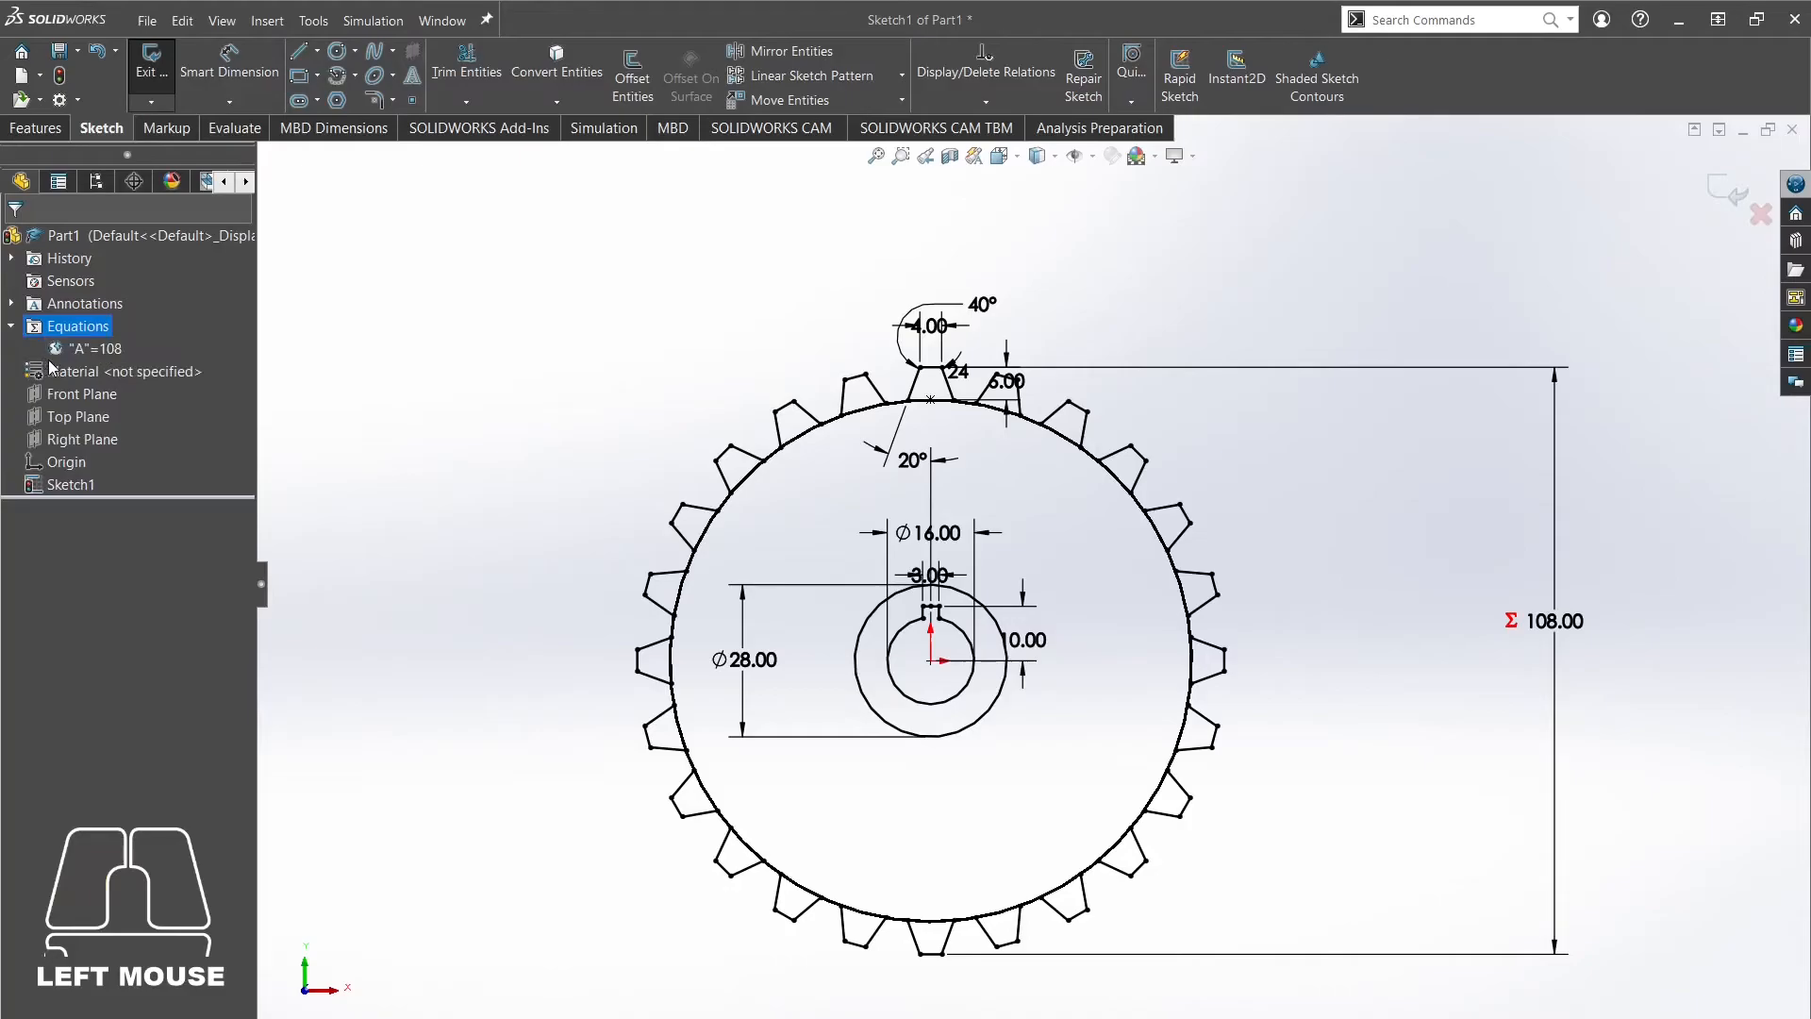
{"action": "left_click", "coordinate": [10, 329]}
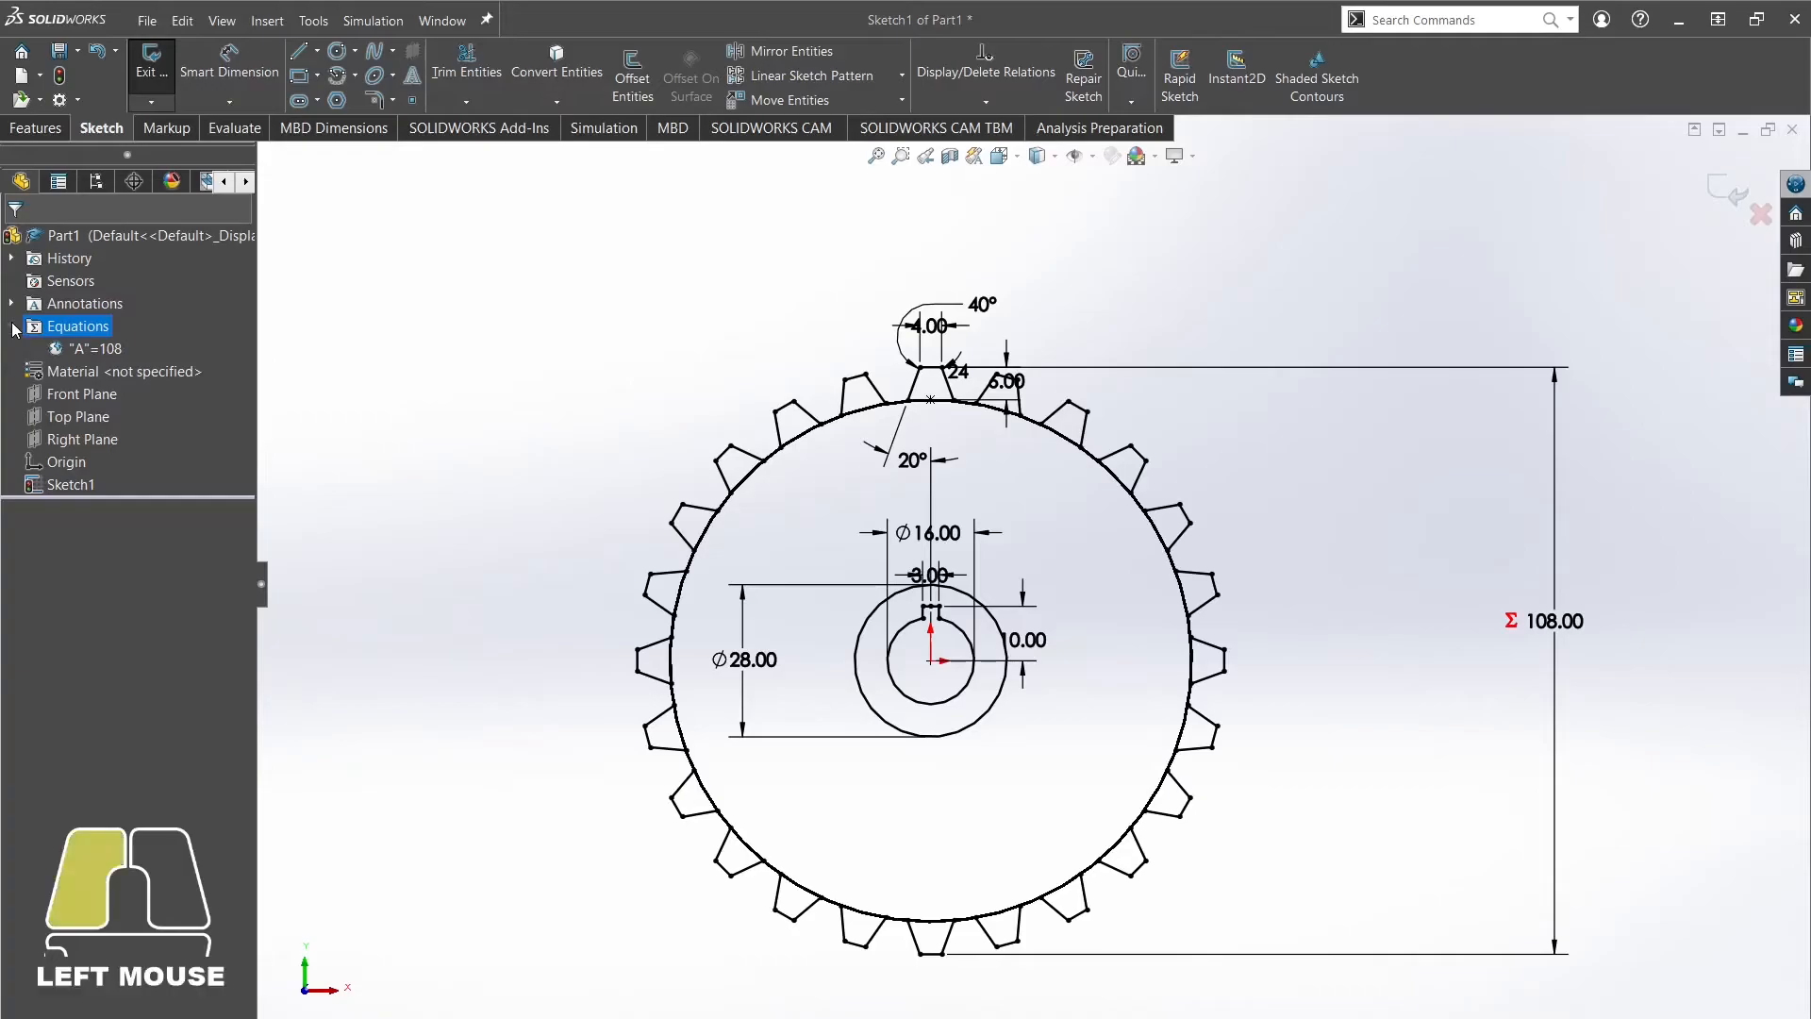
Move the tooth pattern's instance-count label clear of the tooth and override its dimension text with B, keeping the count at 24.
{"action": "left_click_drag", "start_coordinate": [972, 379], "coordinate": [1029, 328]}
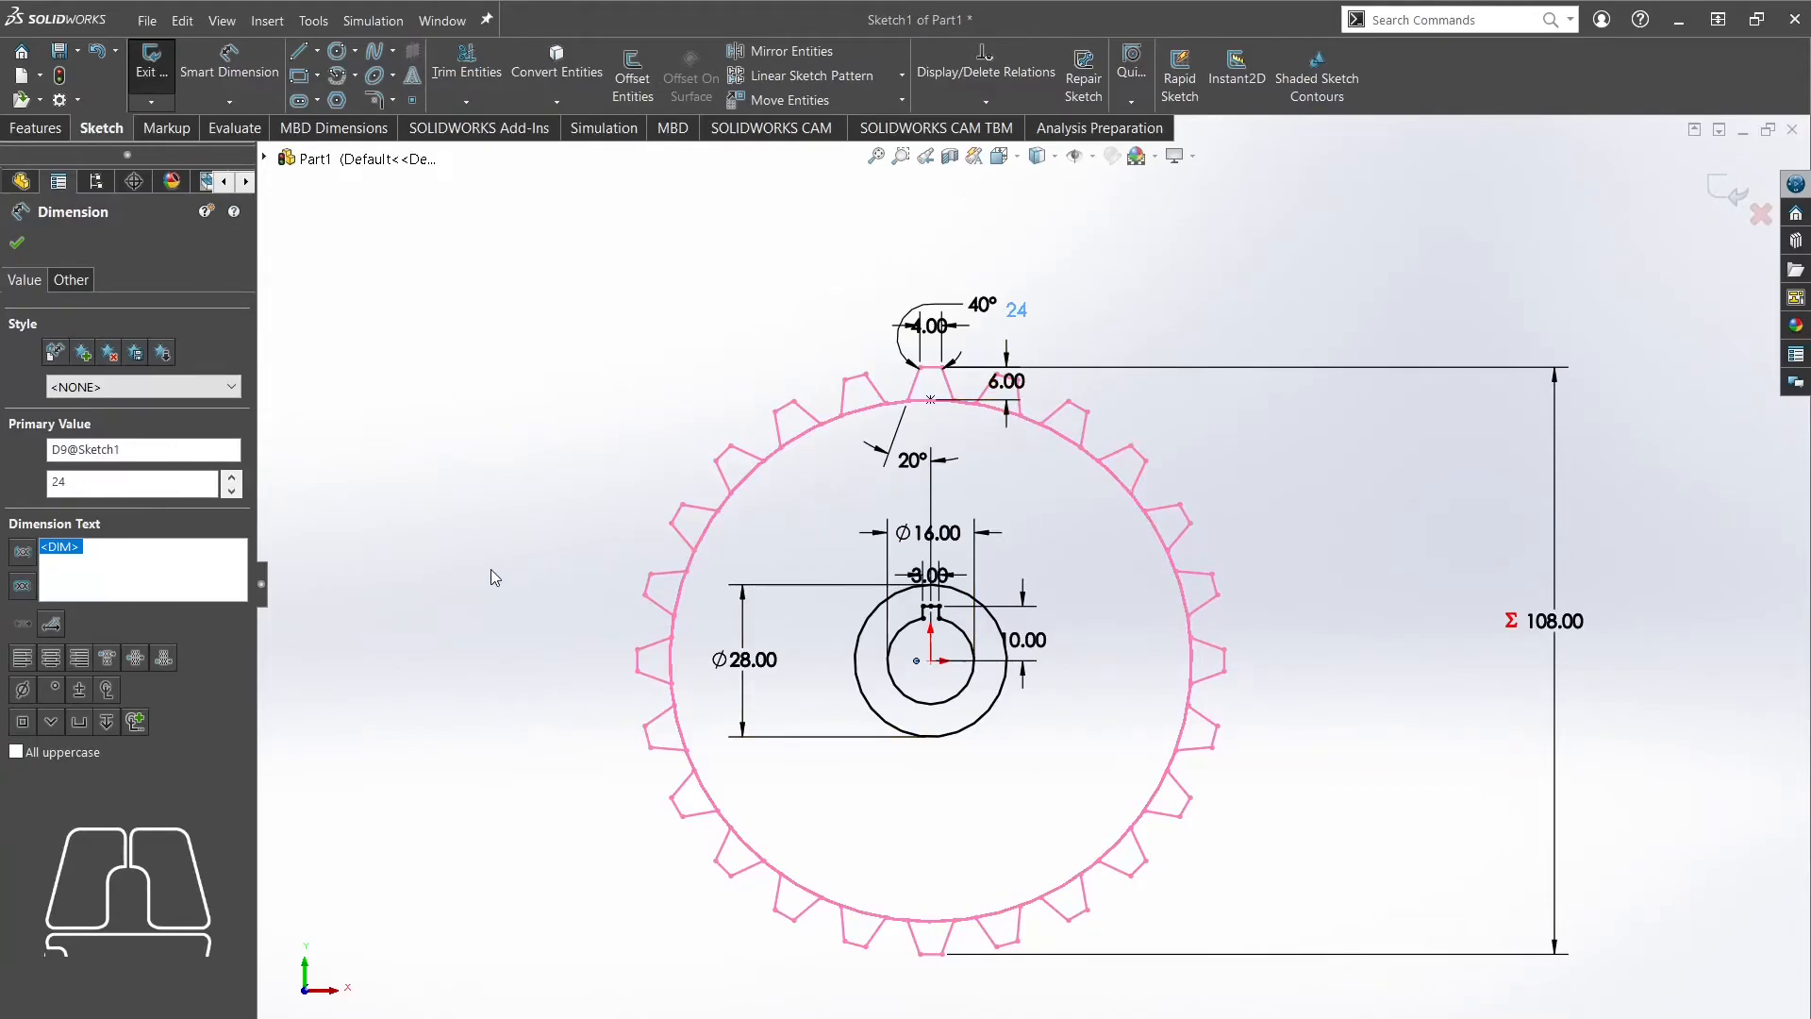
{"action": "mouse_move", "coordinate": [1016, 309]}
{"action": "left_mouse_down"}
{"action": "mouse_move", "coordinate": [1028, 325]}
{"action": "mouse_move", "coordinate": [1000, 329]}
{"action": "left_mouse_up"}
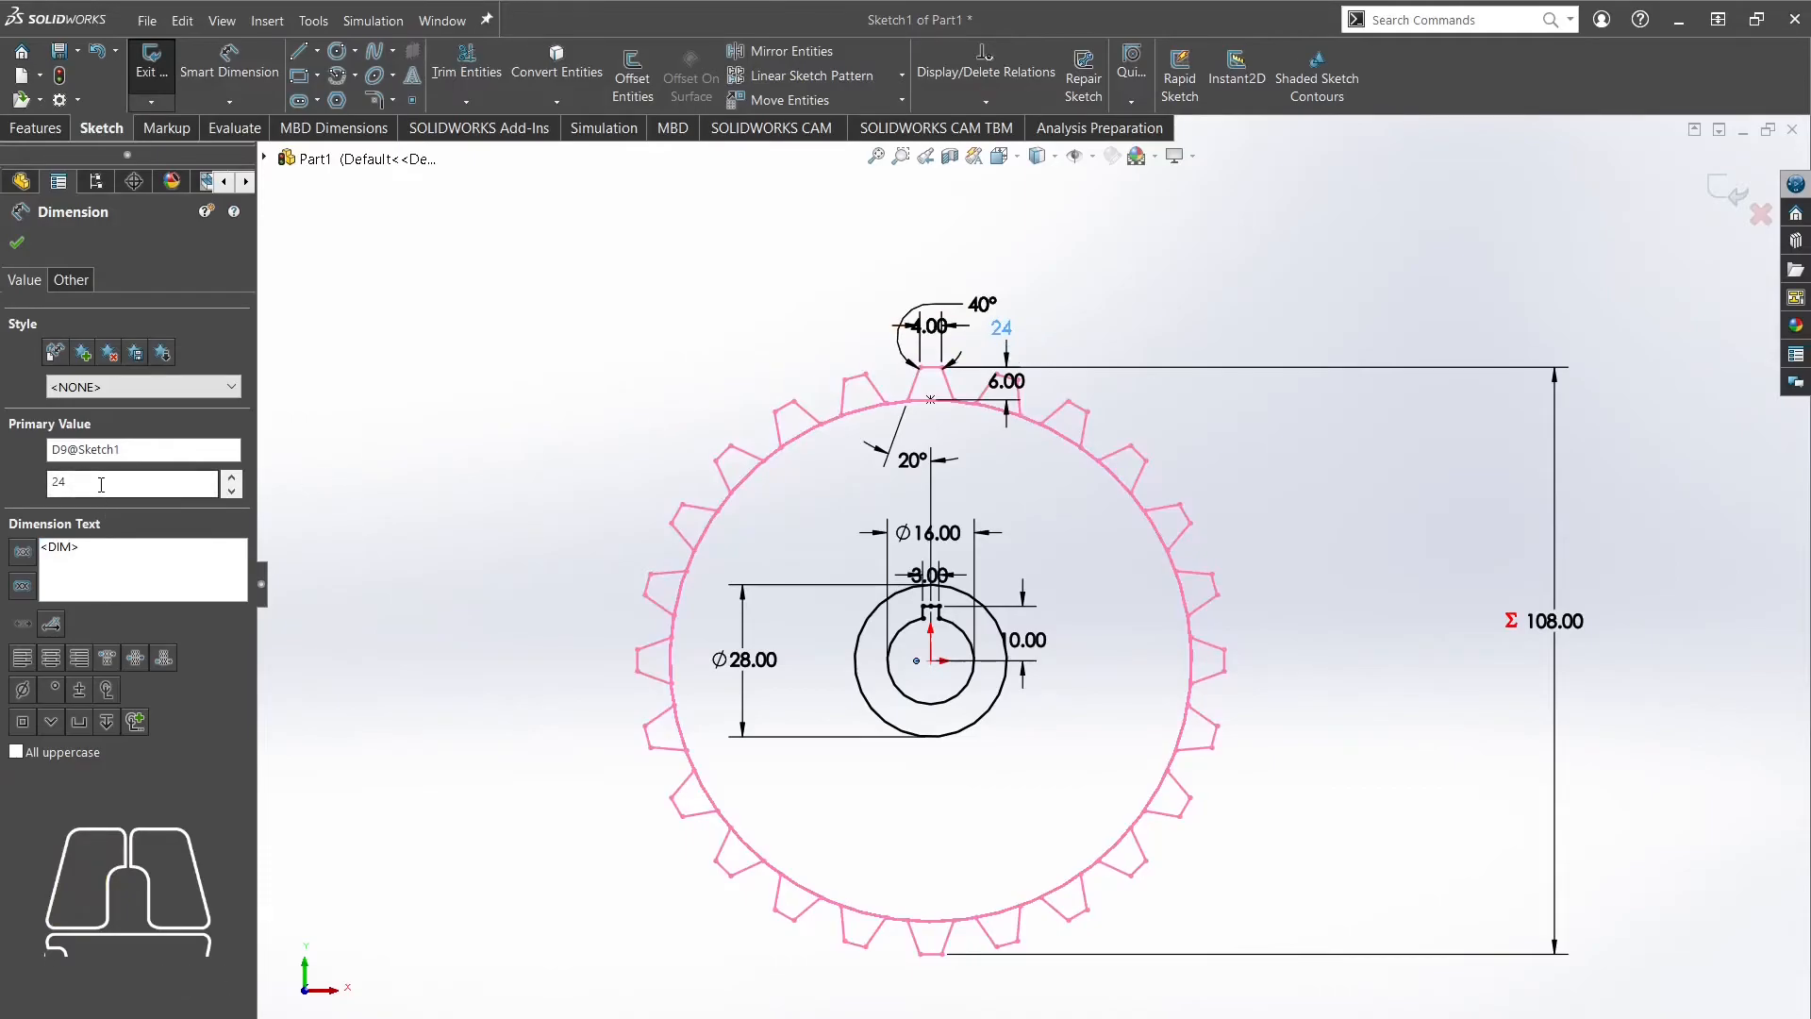
{"action": "double_click", "coordinate": [58, 548]}
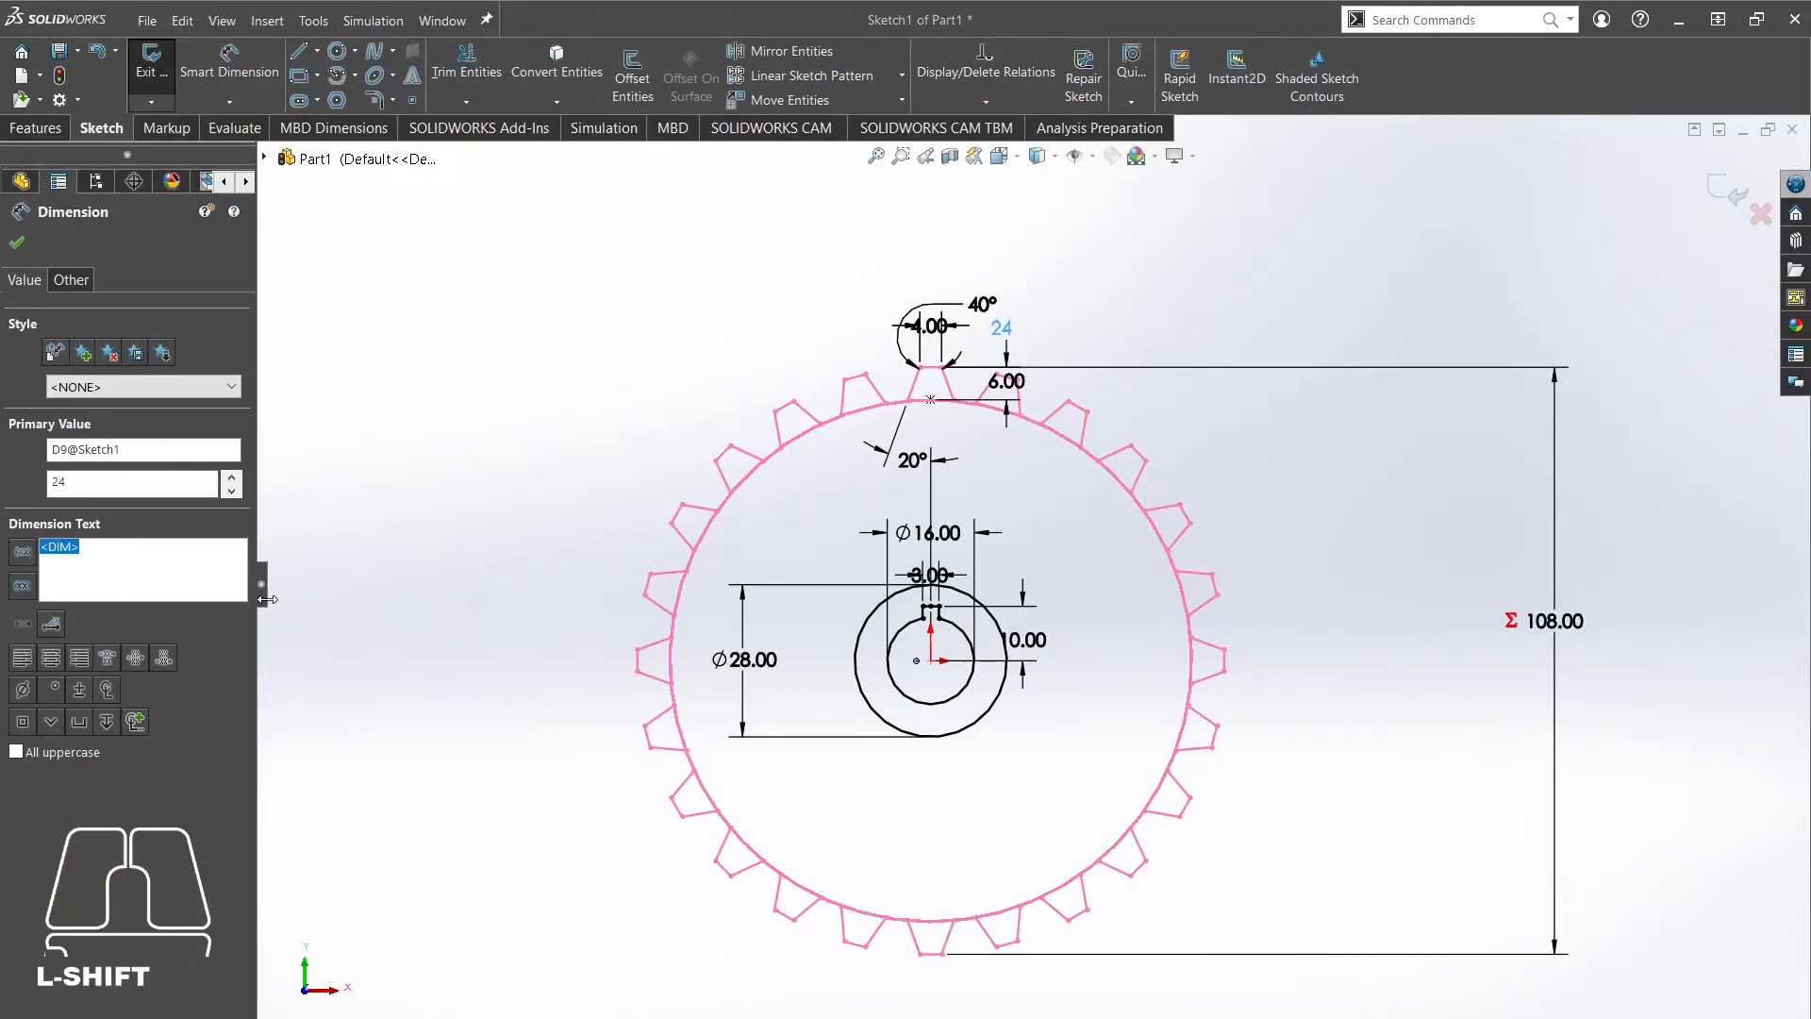
{"action": "type", "text": "B"}
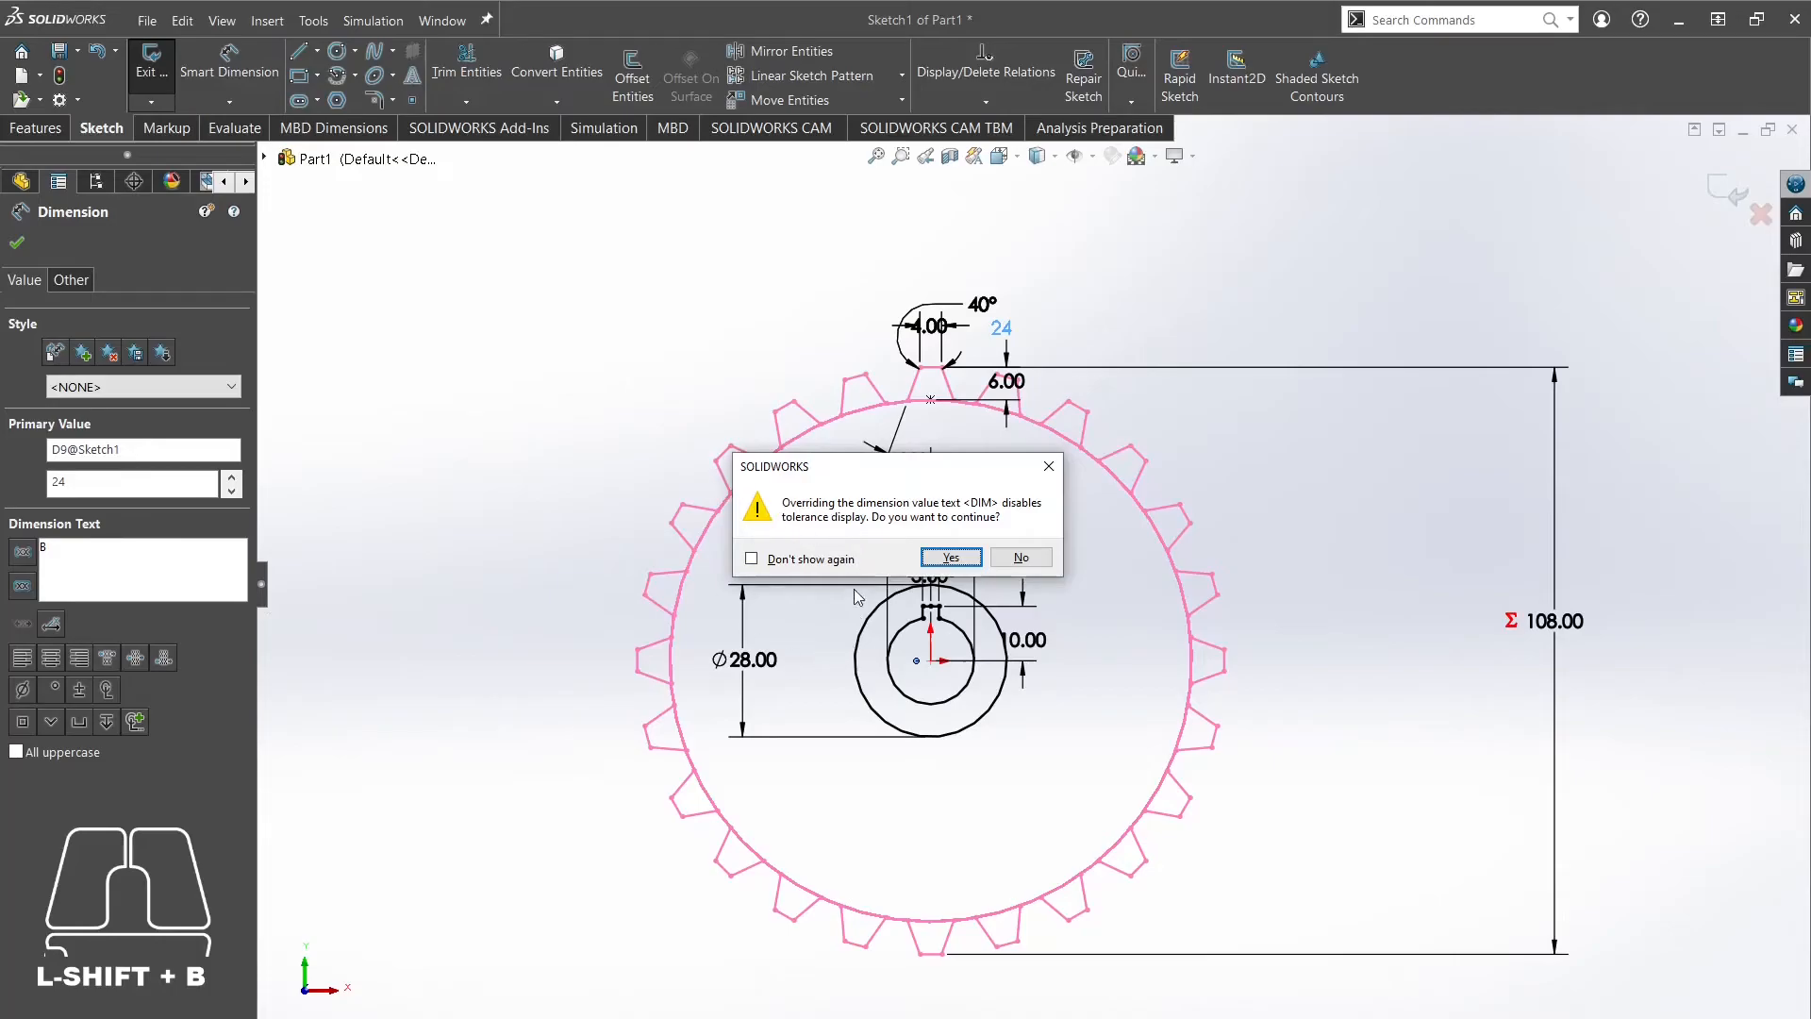
{"action": "left_click", "coordinate": [951, 557]}
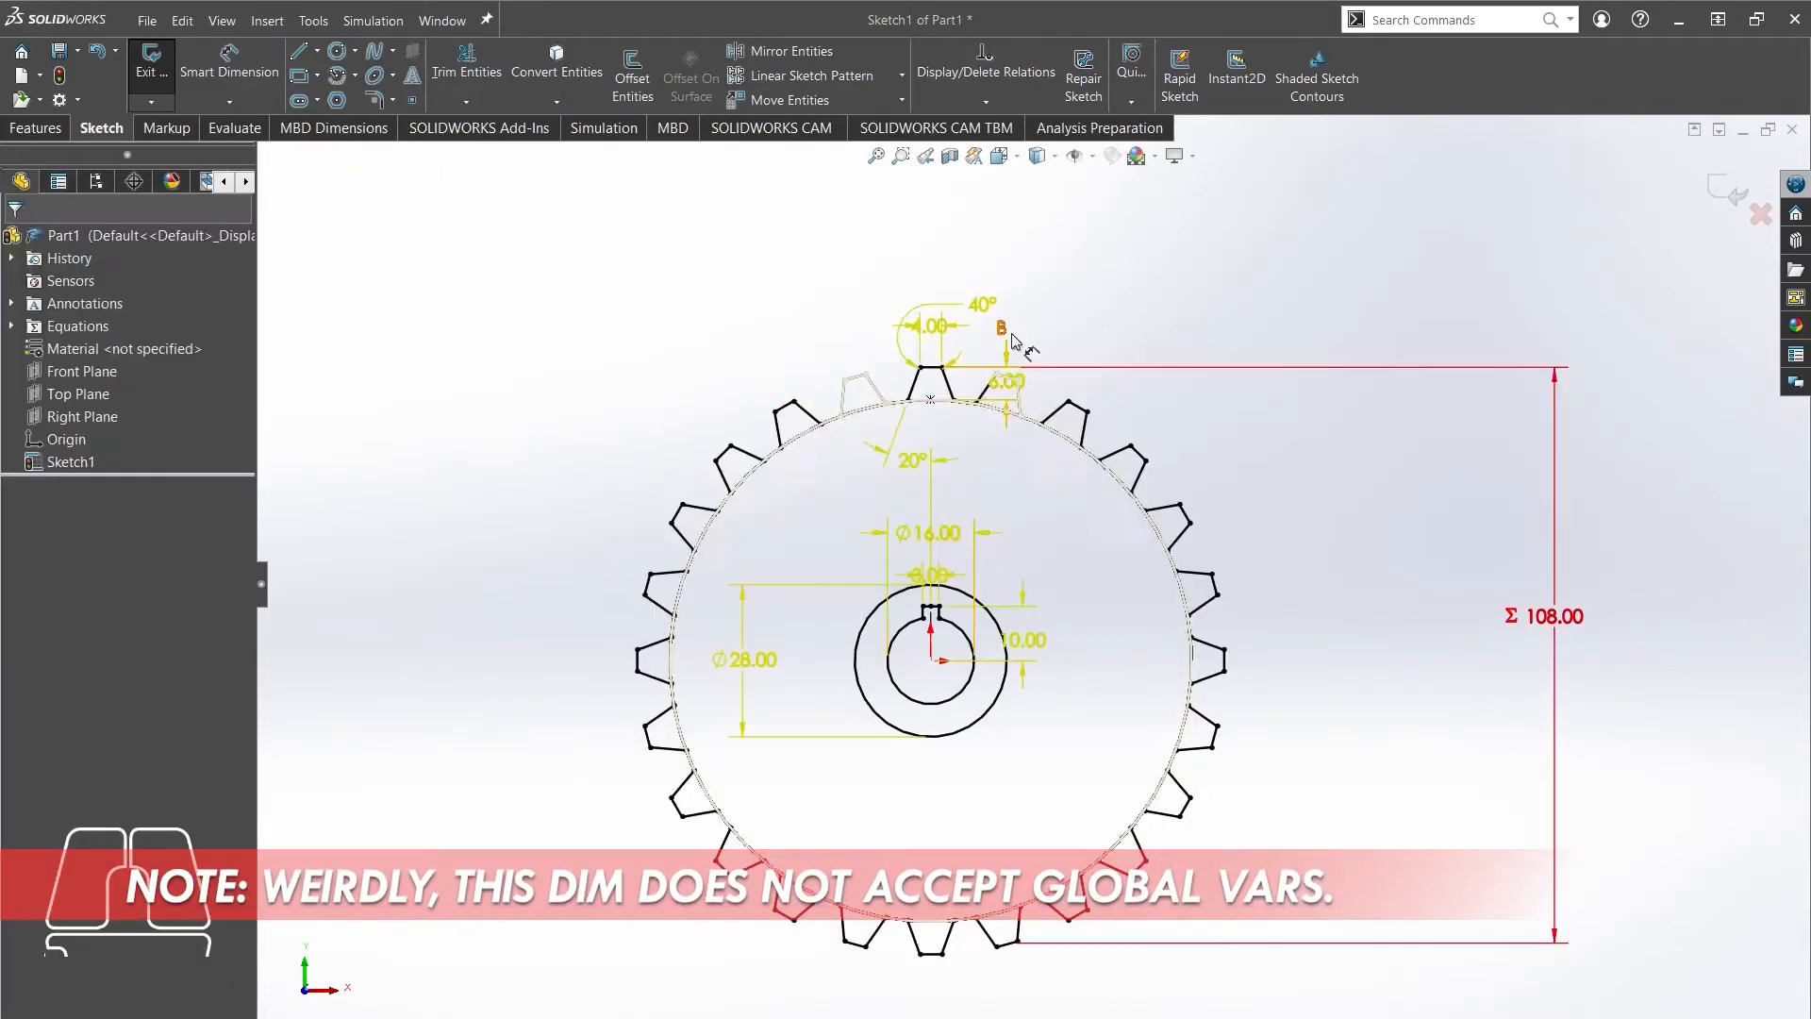
{"action": "double_click", "coordinate": [1001, 327]}
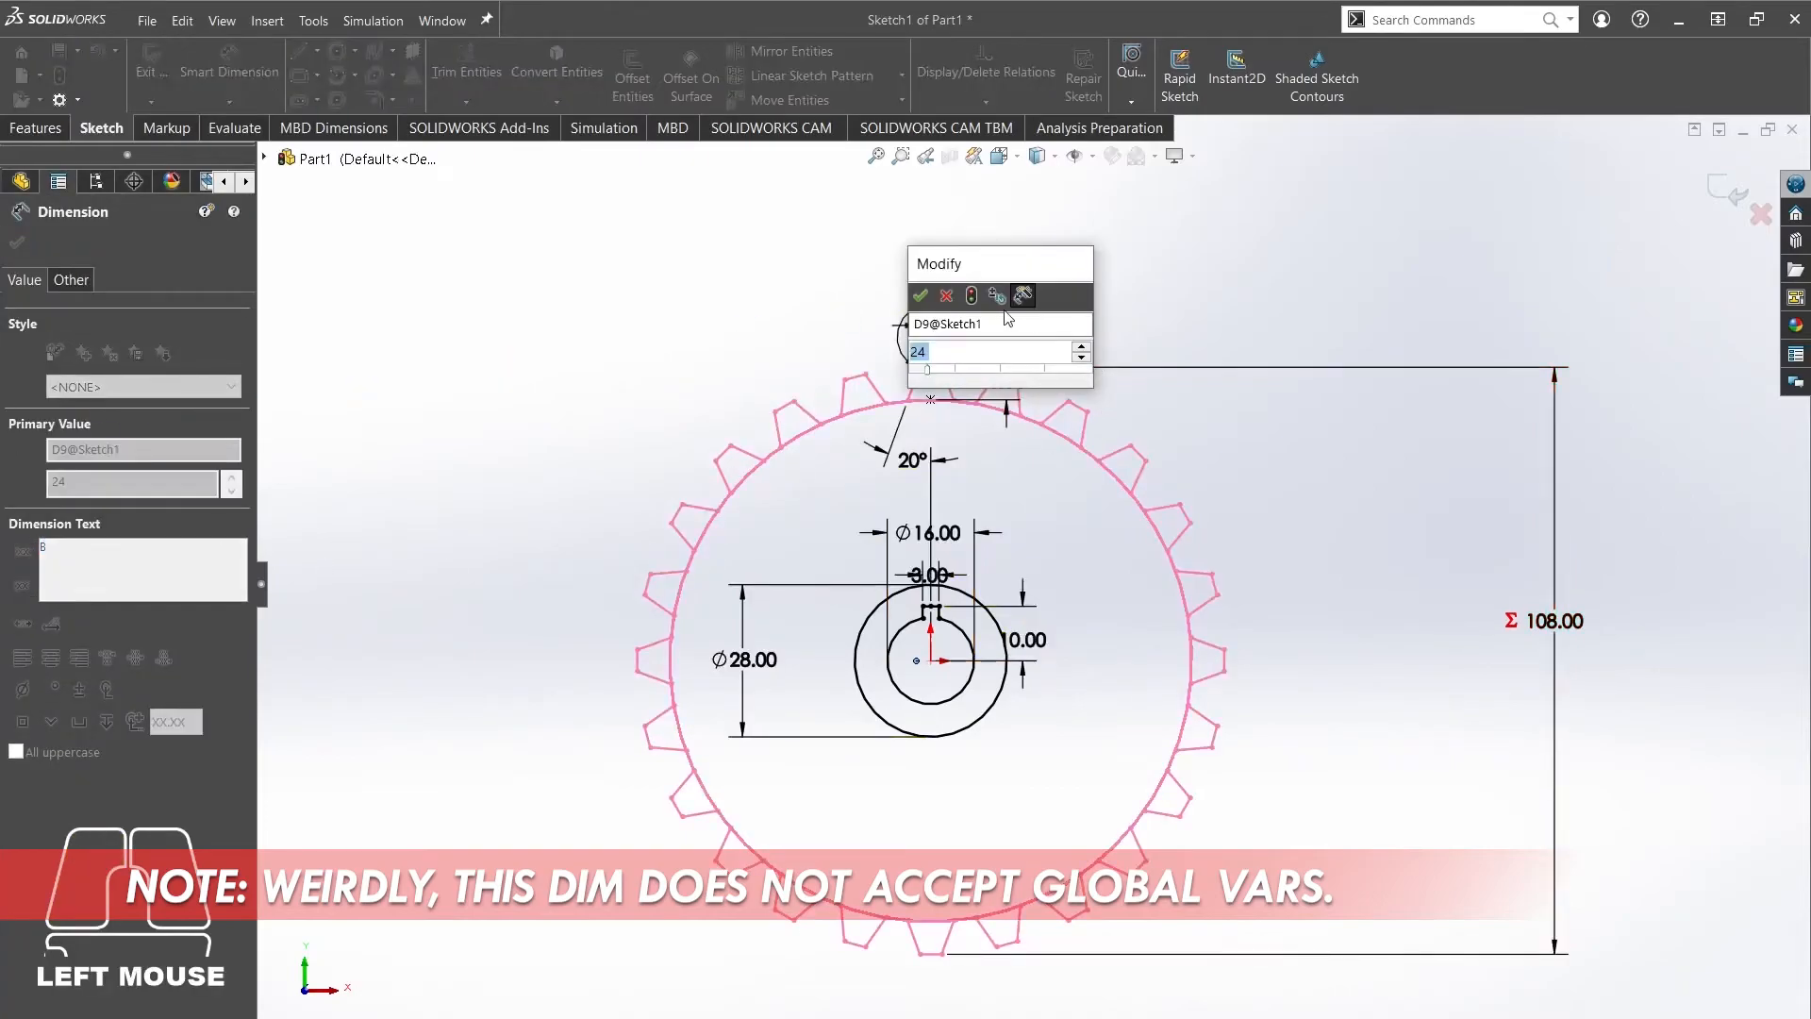
{"action": "left_click", "coordinate": [919, 296]}
{"action": "left_click", "coordinate": [381, 338]}
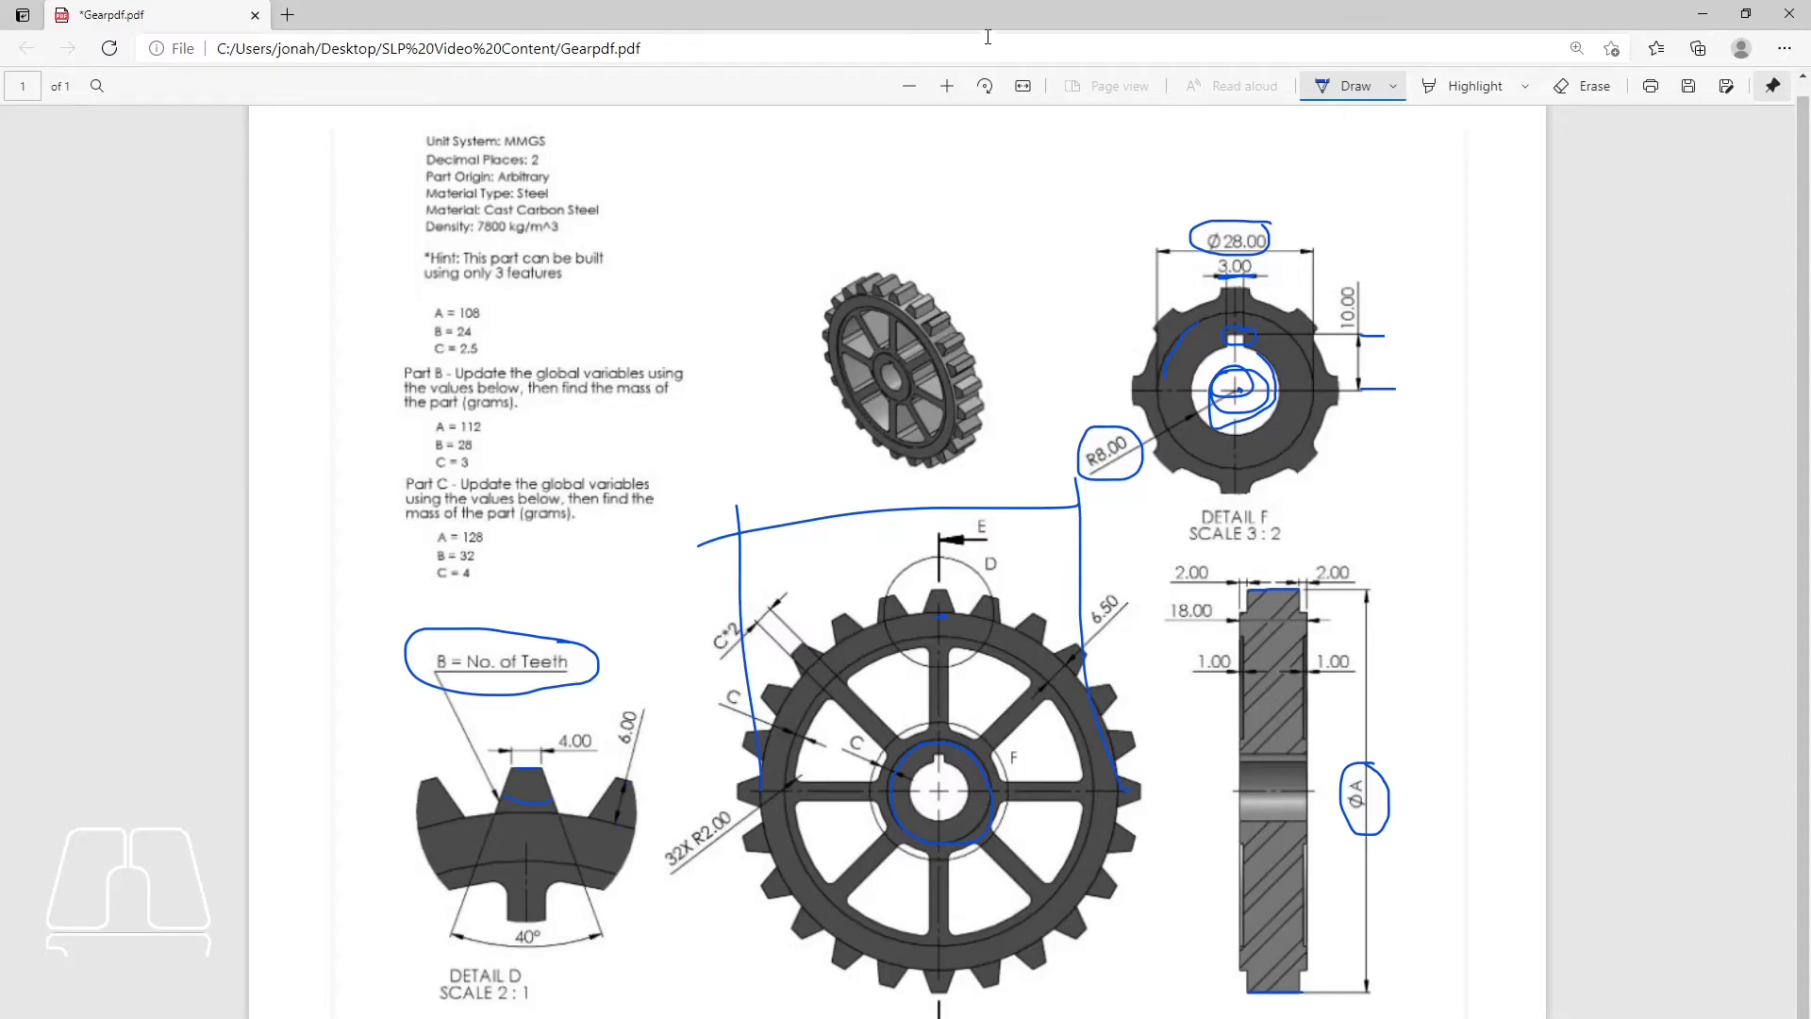
In the gear PDF, erase the pen lines across the front view and mark the rim's 6.50 dimension.
{"action": "left_click", "coordinate": [1582, 86]}
{"action": "left_click_drag", "start_coordinate": [797, 543], "coordinate": [714, 627]}
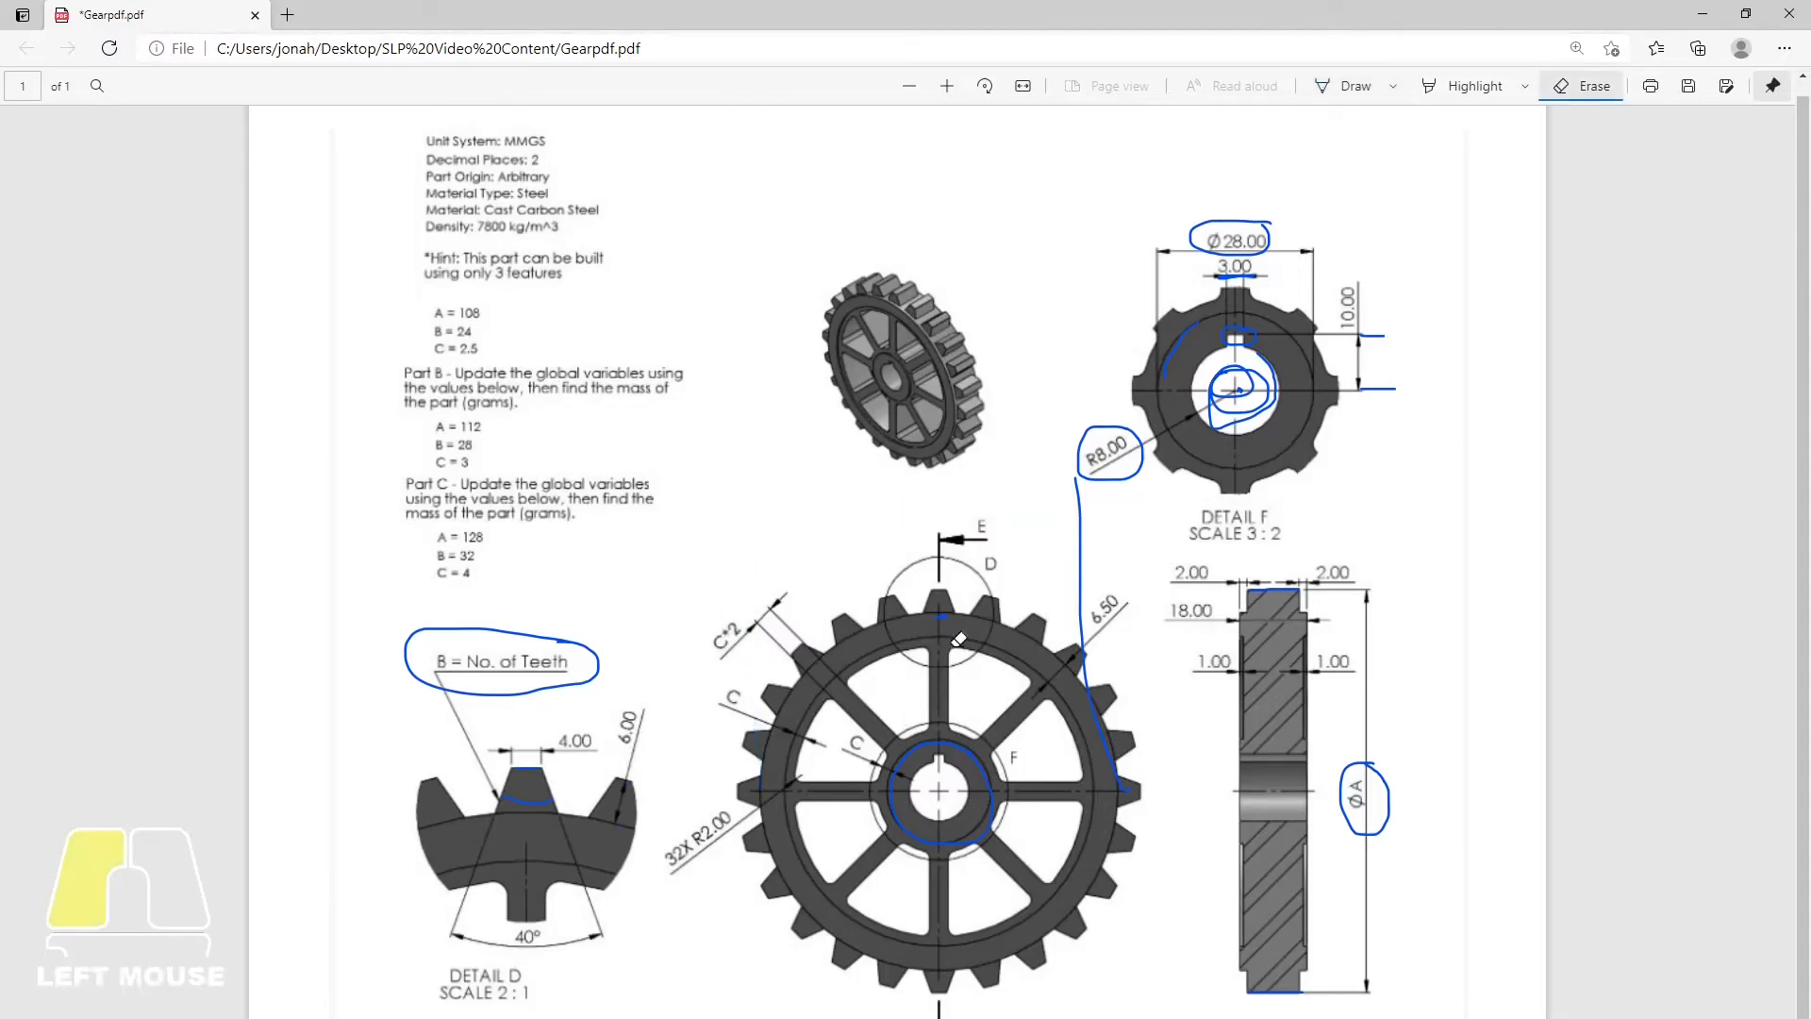
{"action": "left_click_drag", "start_coordinate": [958, 640], "coordinate": [1082, 642]}
{"action": "left_click", "coordinate": [1349, 86]}
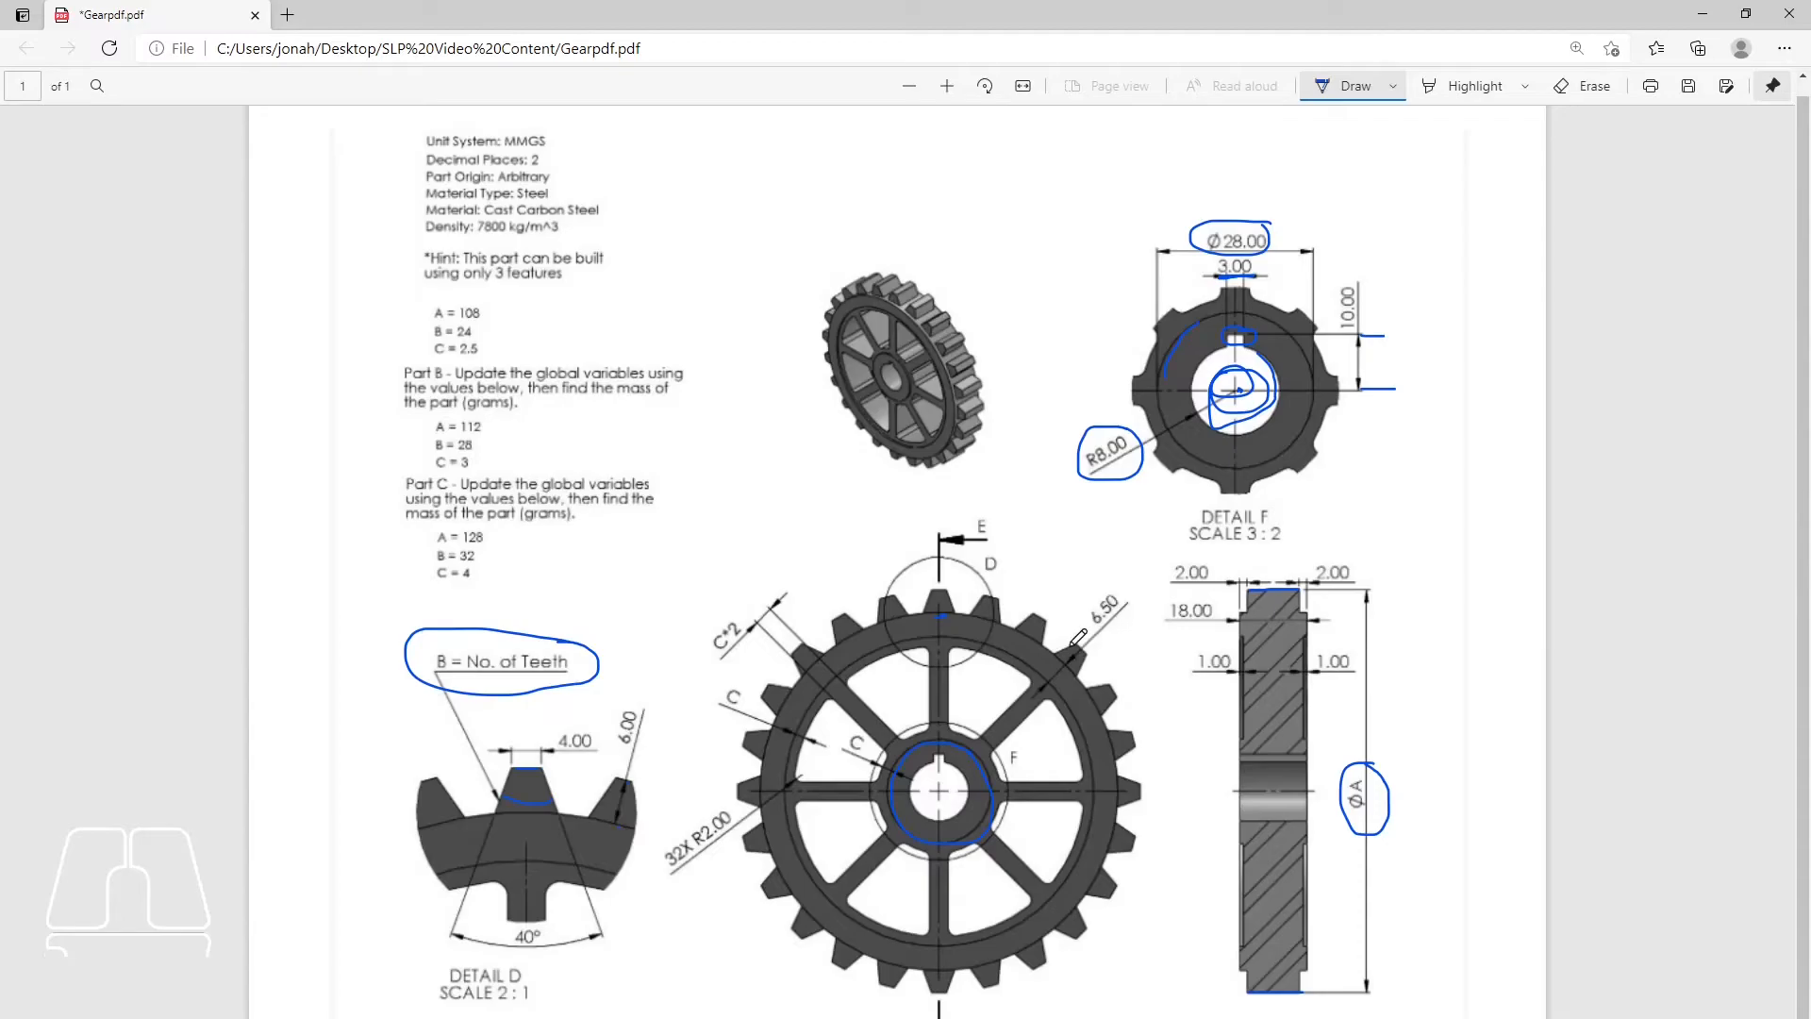
{"action": "left_click_drag", "start_coordinate": [1035, 623], "coordinate": [1054, 666]}
{"action": "mouse_move", "coordinate": [1132, 590]}
{"action": "left_mouse_down"}
{"action": "mouse_move", "coordinate": [1087, 611]}
{"action": "mouse_move", "coordinate": [1135, 593]}
{"action": "left_mouse_up"}
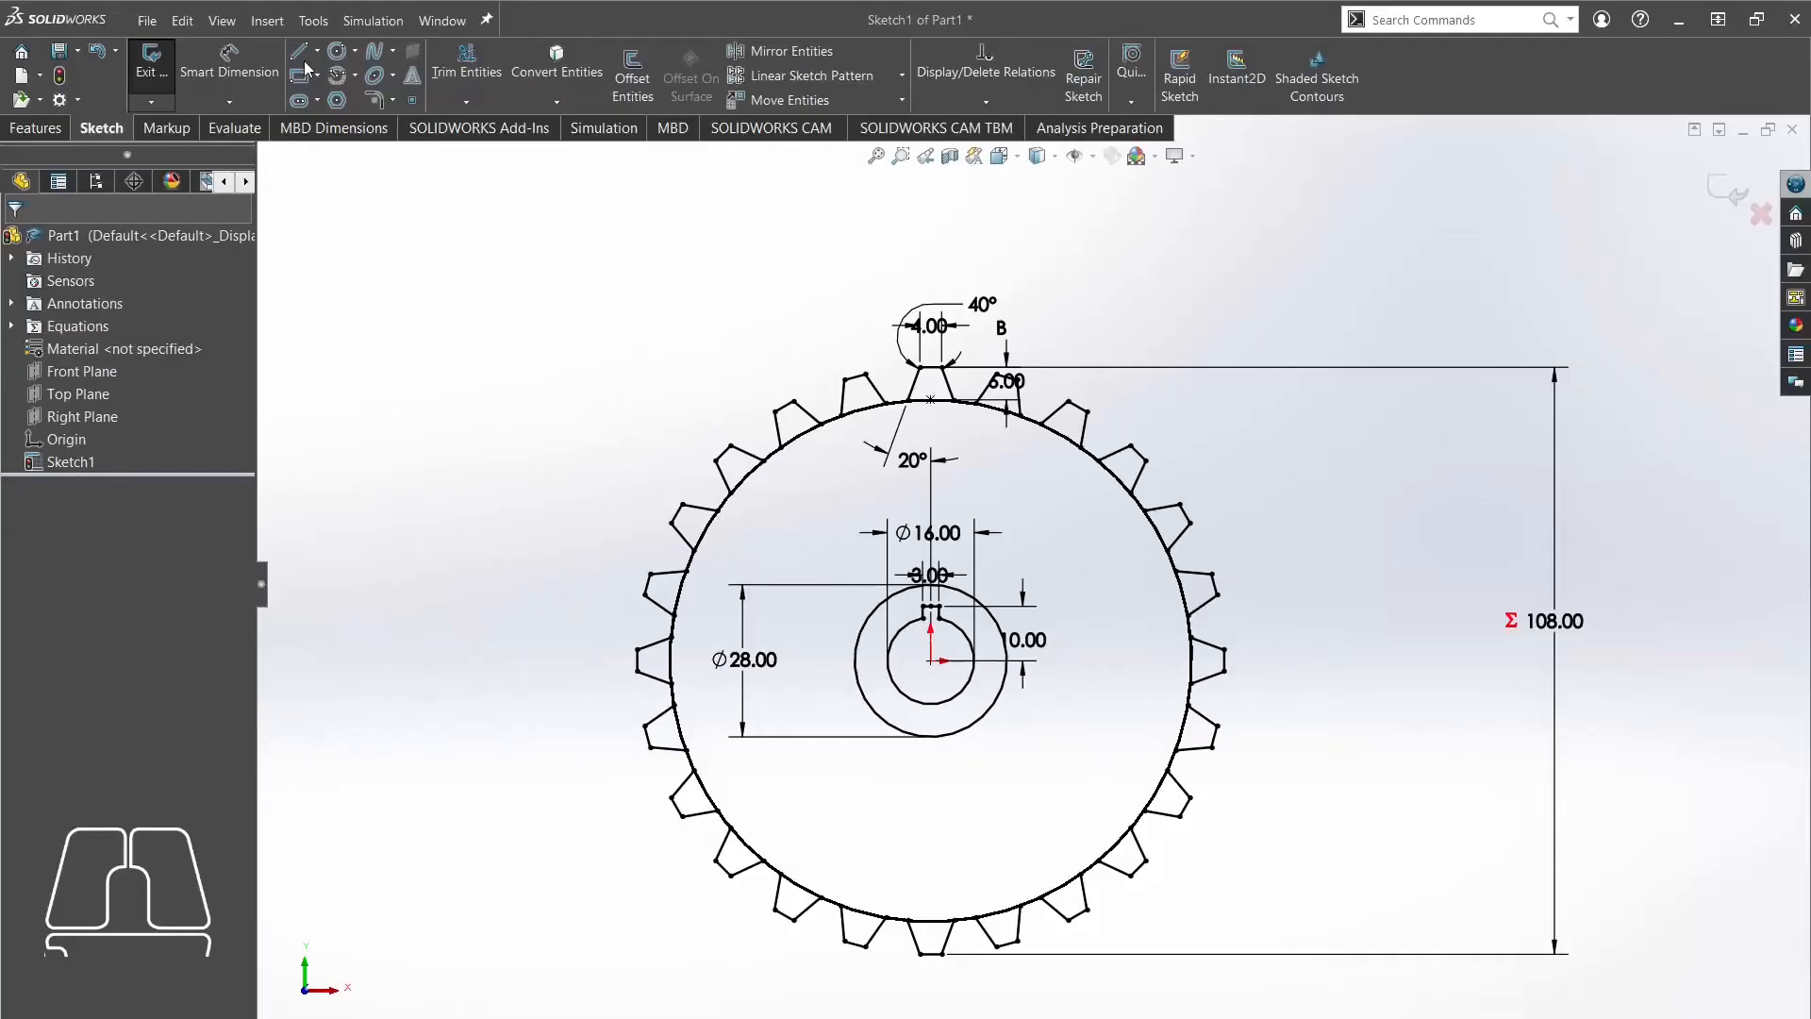
Sketch a circle of about 40 mm radius centred on the origin and dimension its gap to the tooth root circle as 6.5 mm.
{"action": "left_click", "coordinate": [337, 51]}
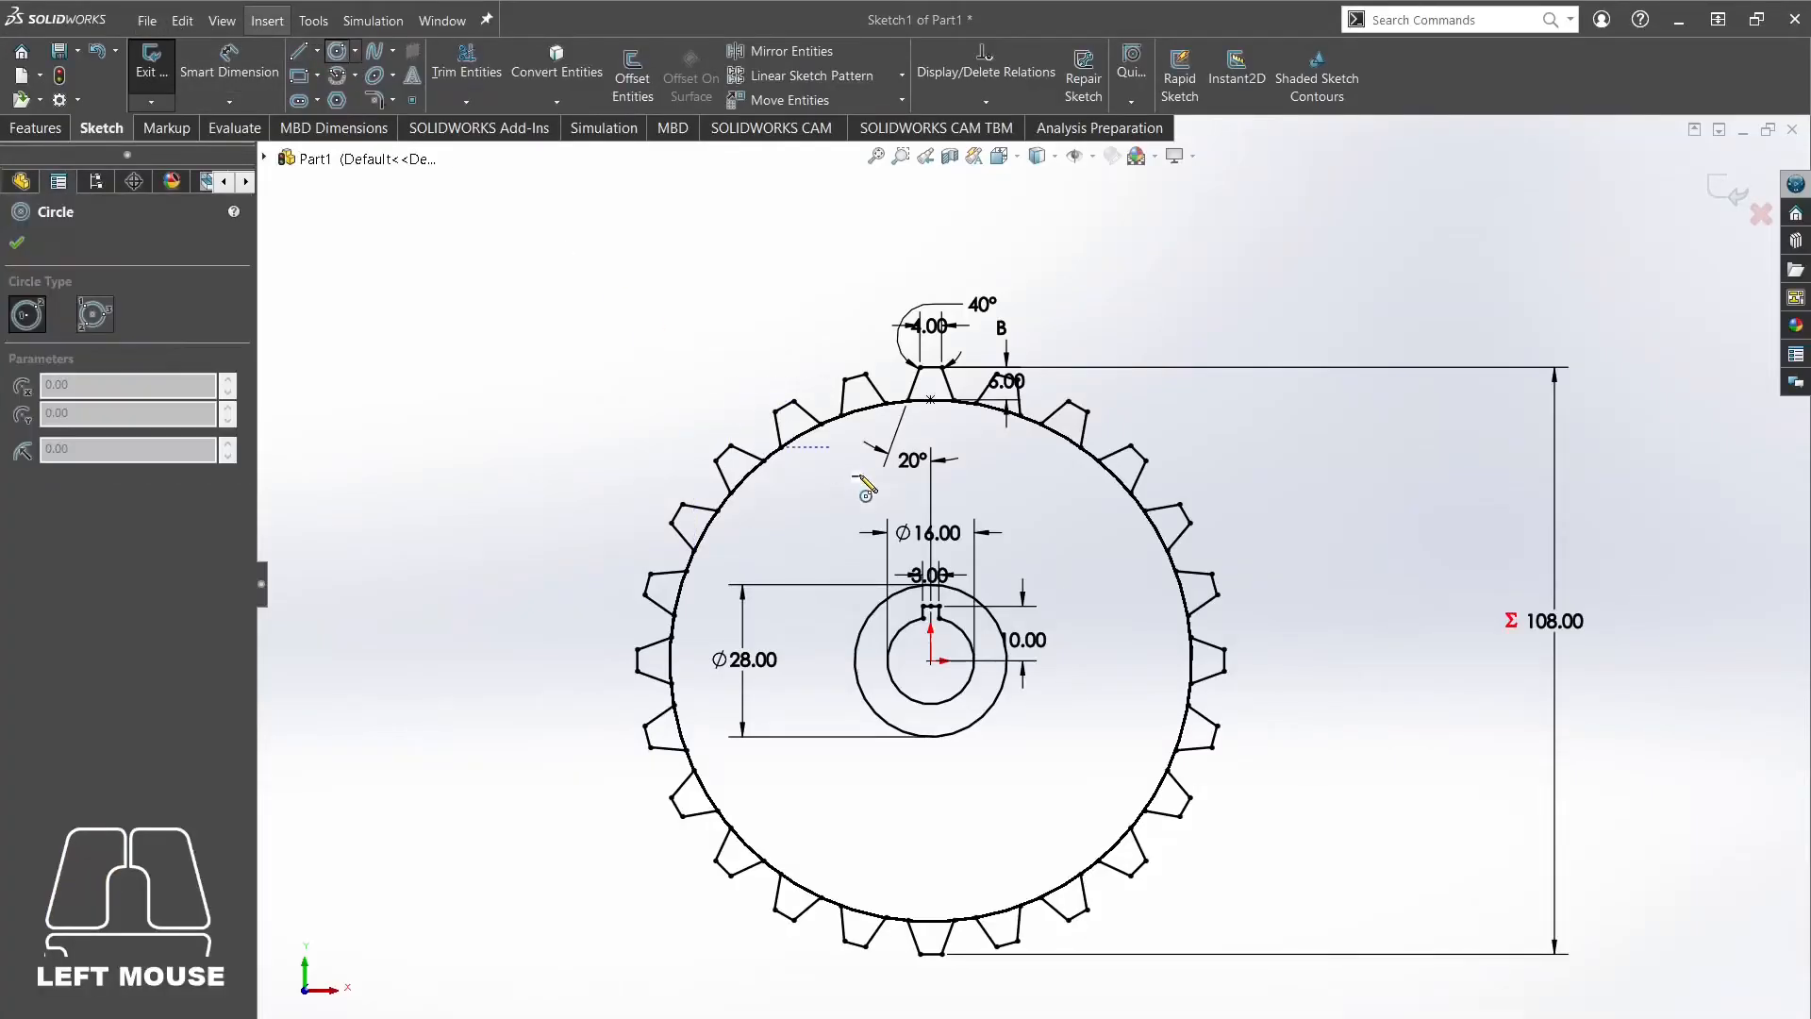
{"action": "left_click", "coordinate": [931, 660]}
{"action": "left_click", "coordinate": [1057, 485]}
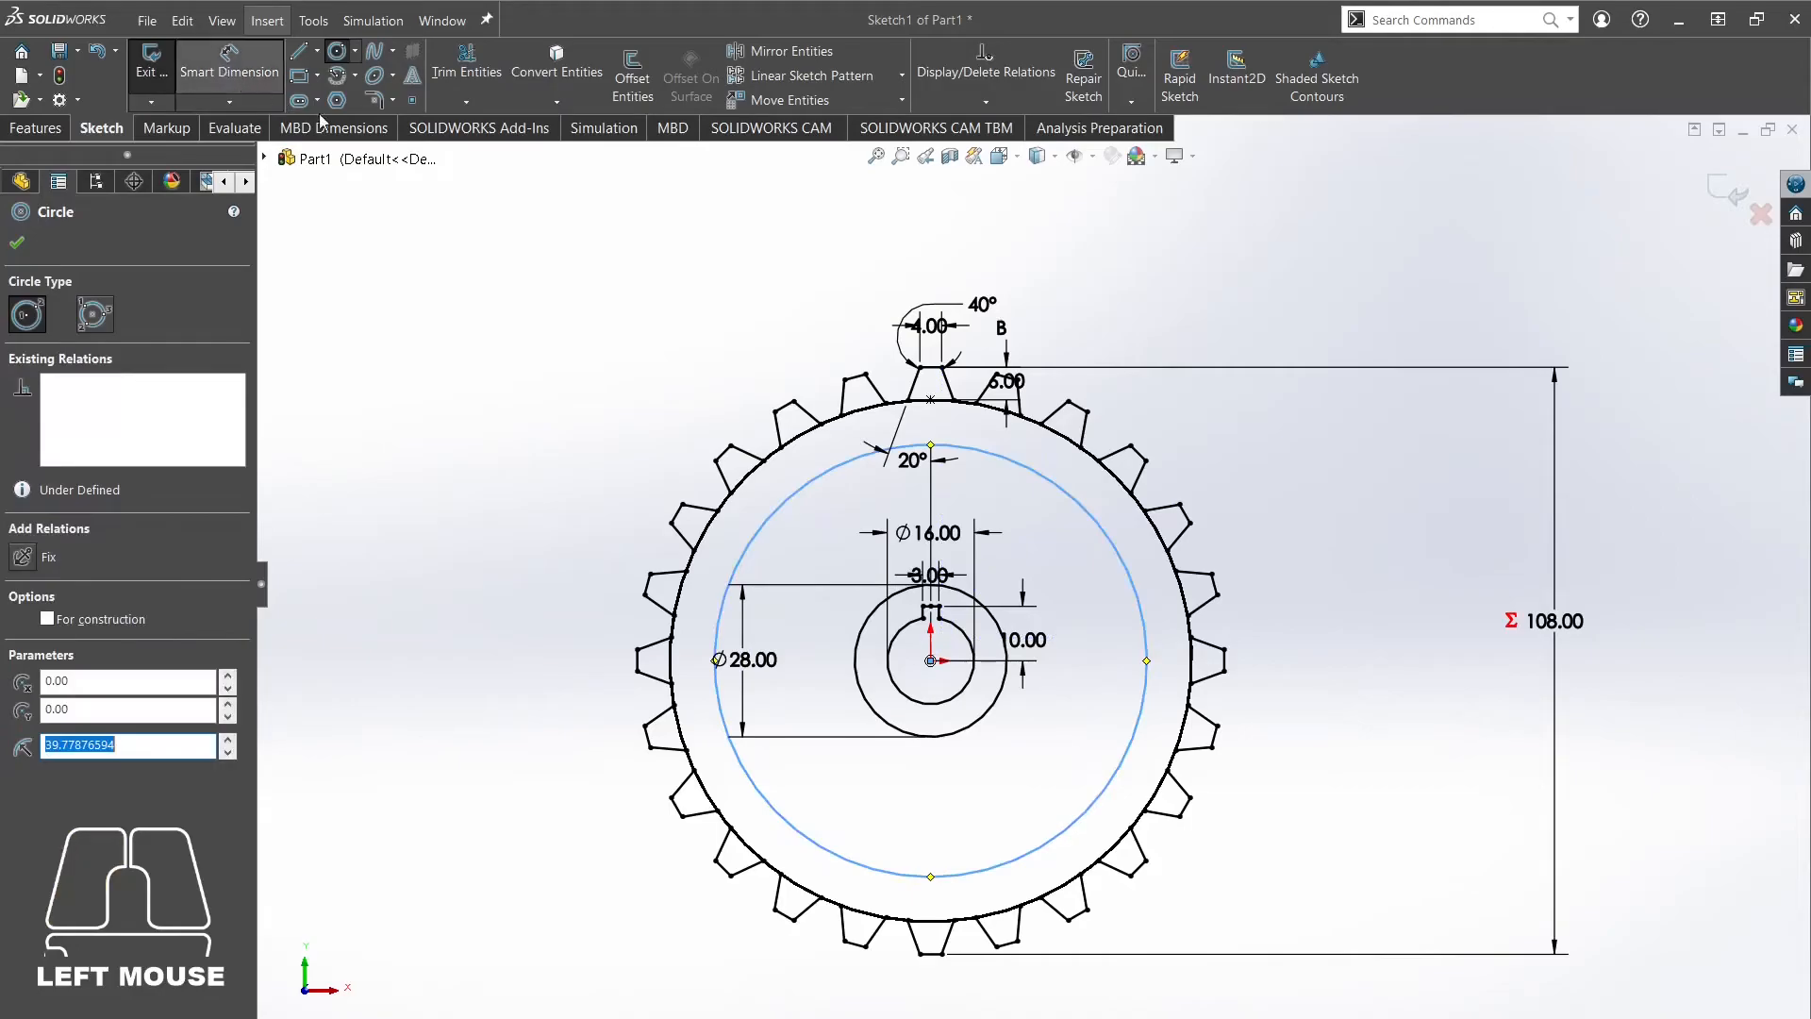
{"action": "left_click", "coordinate": [1093, 462]}
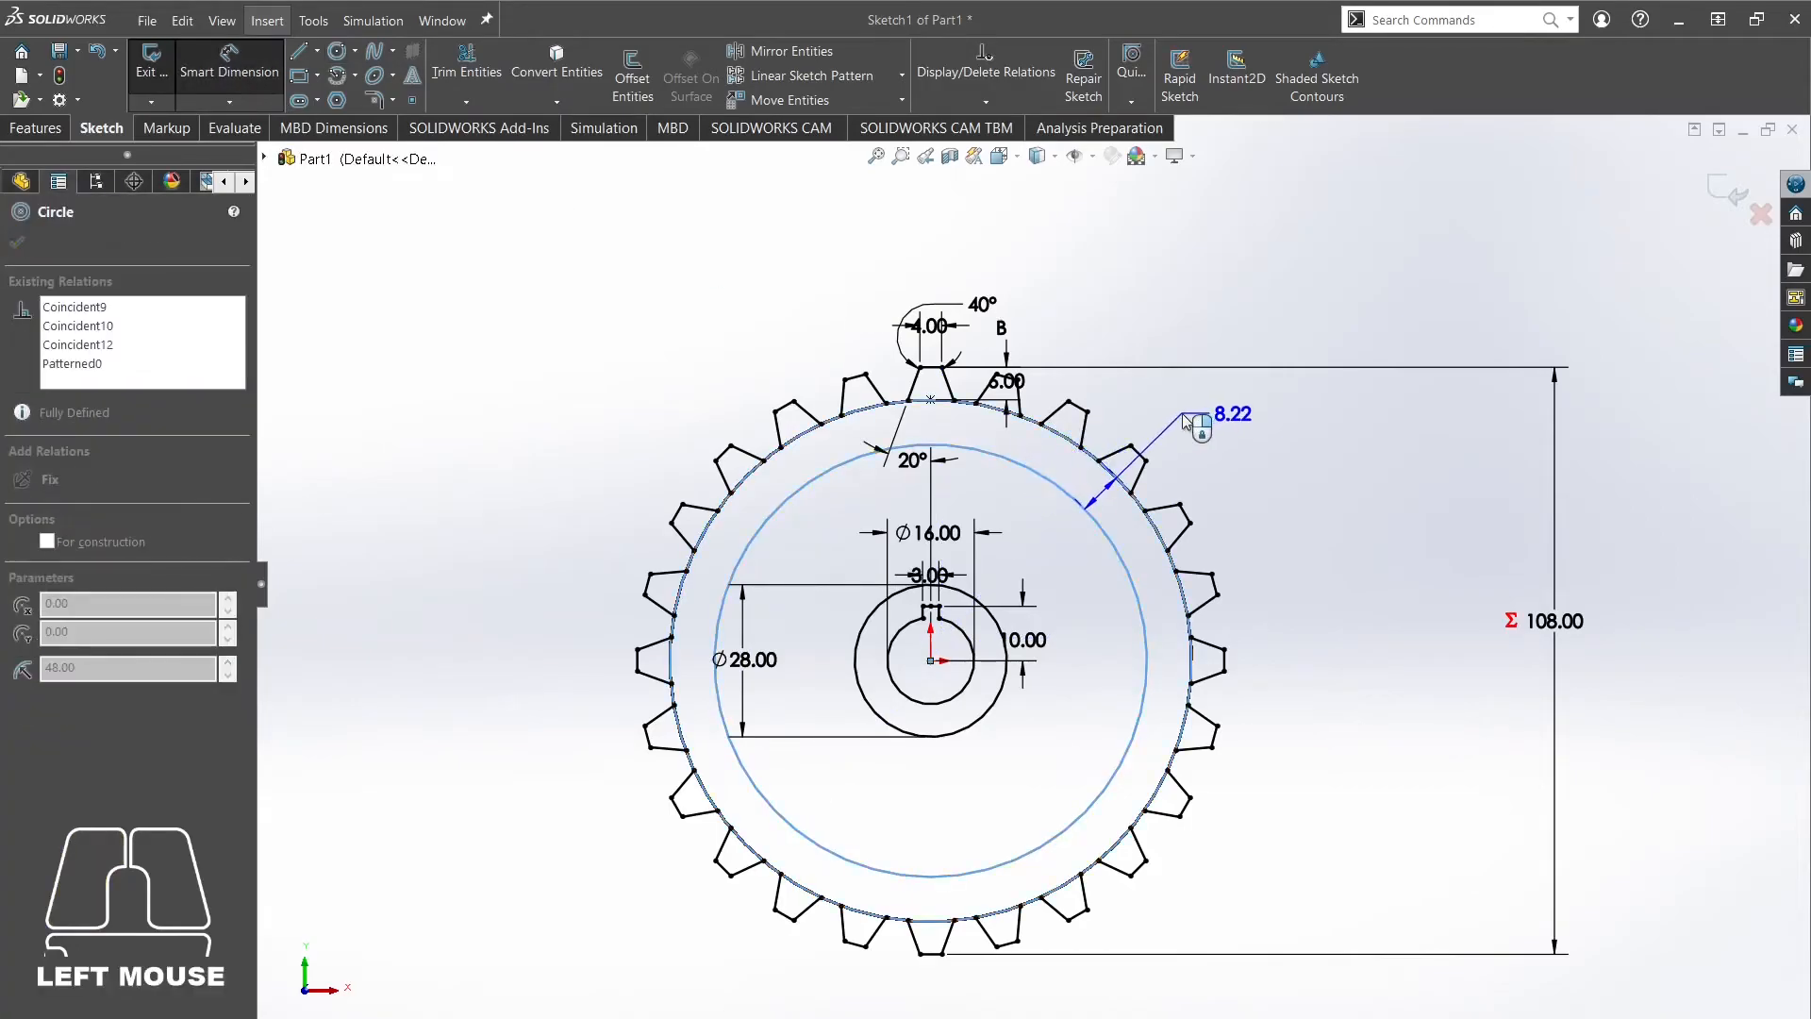
{"action": "left_click", "coordinate": [1139, 524]}
{"action": "type", "text": "6.5"}
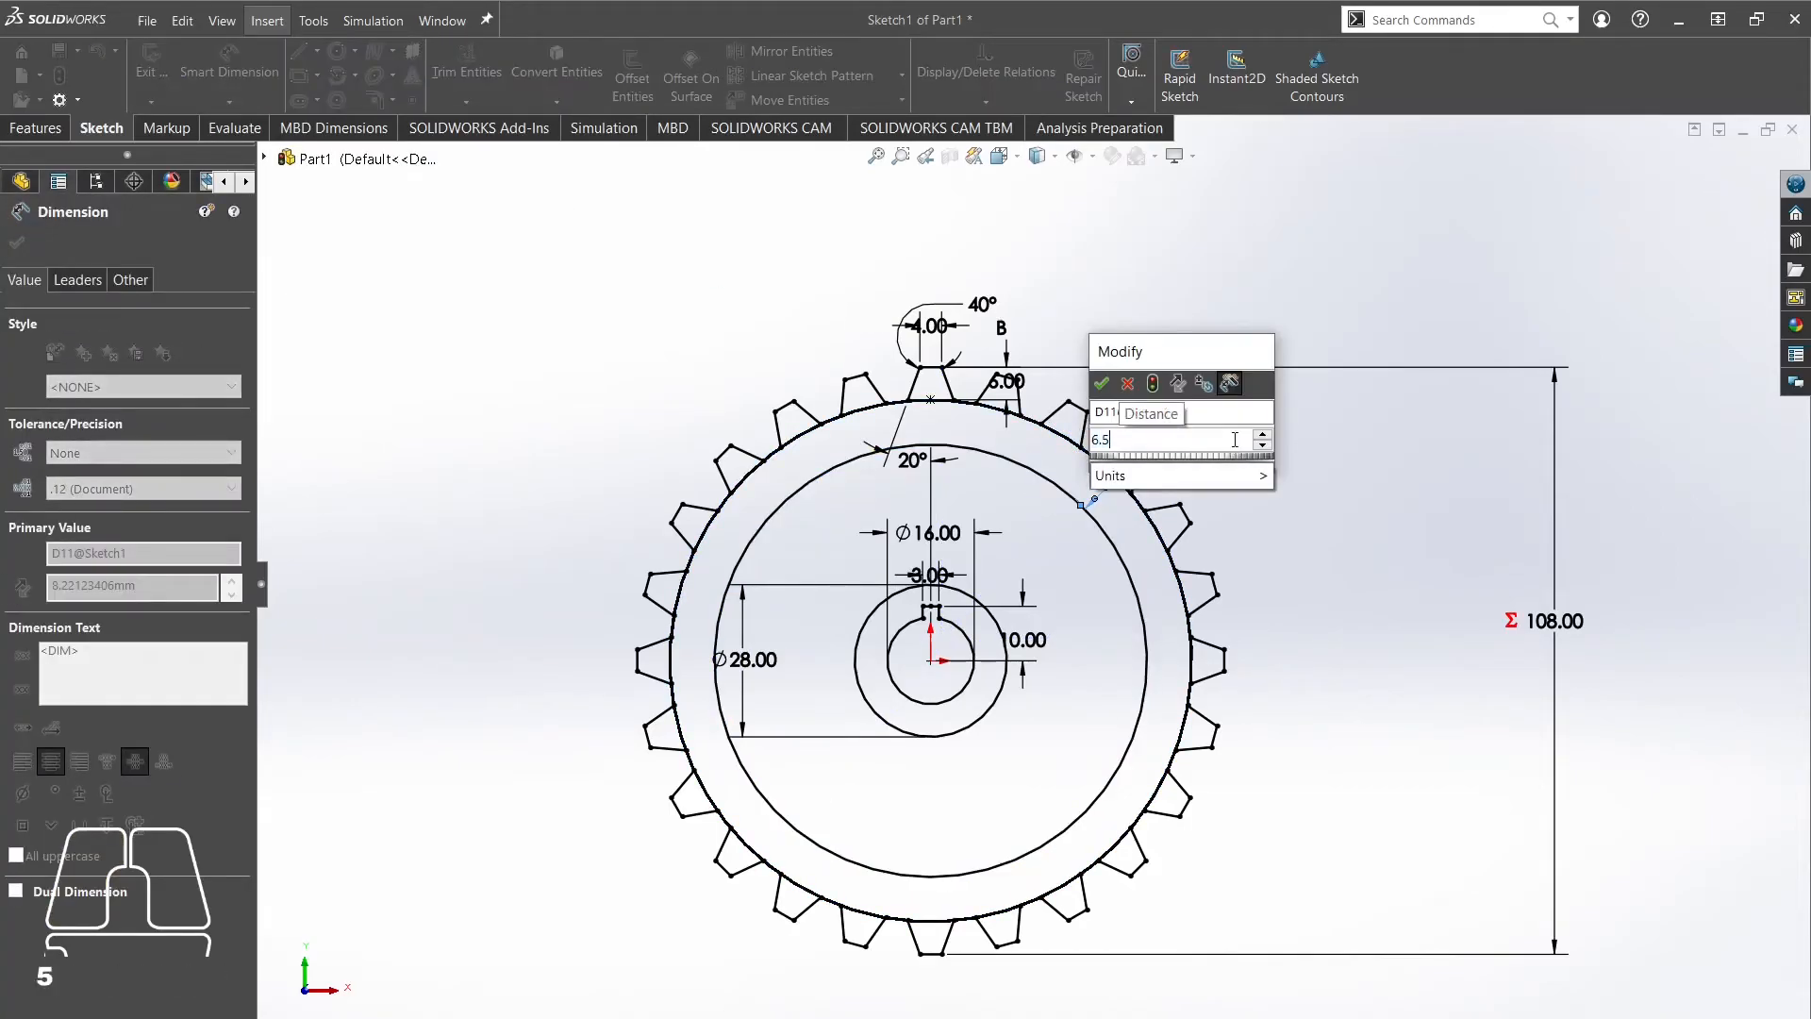
{"action": "key", "text": "Return"}
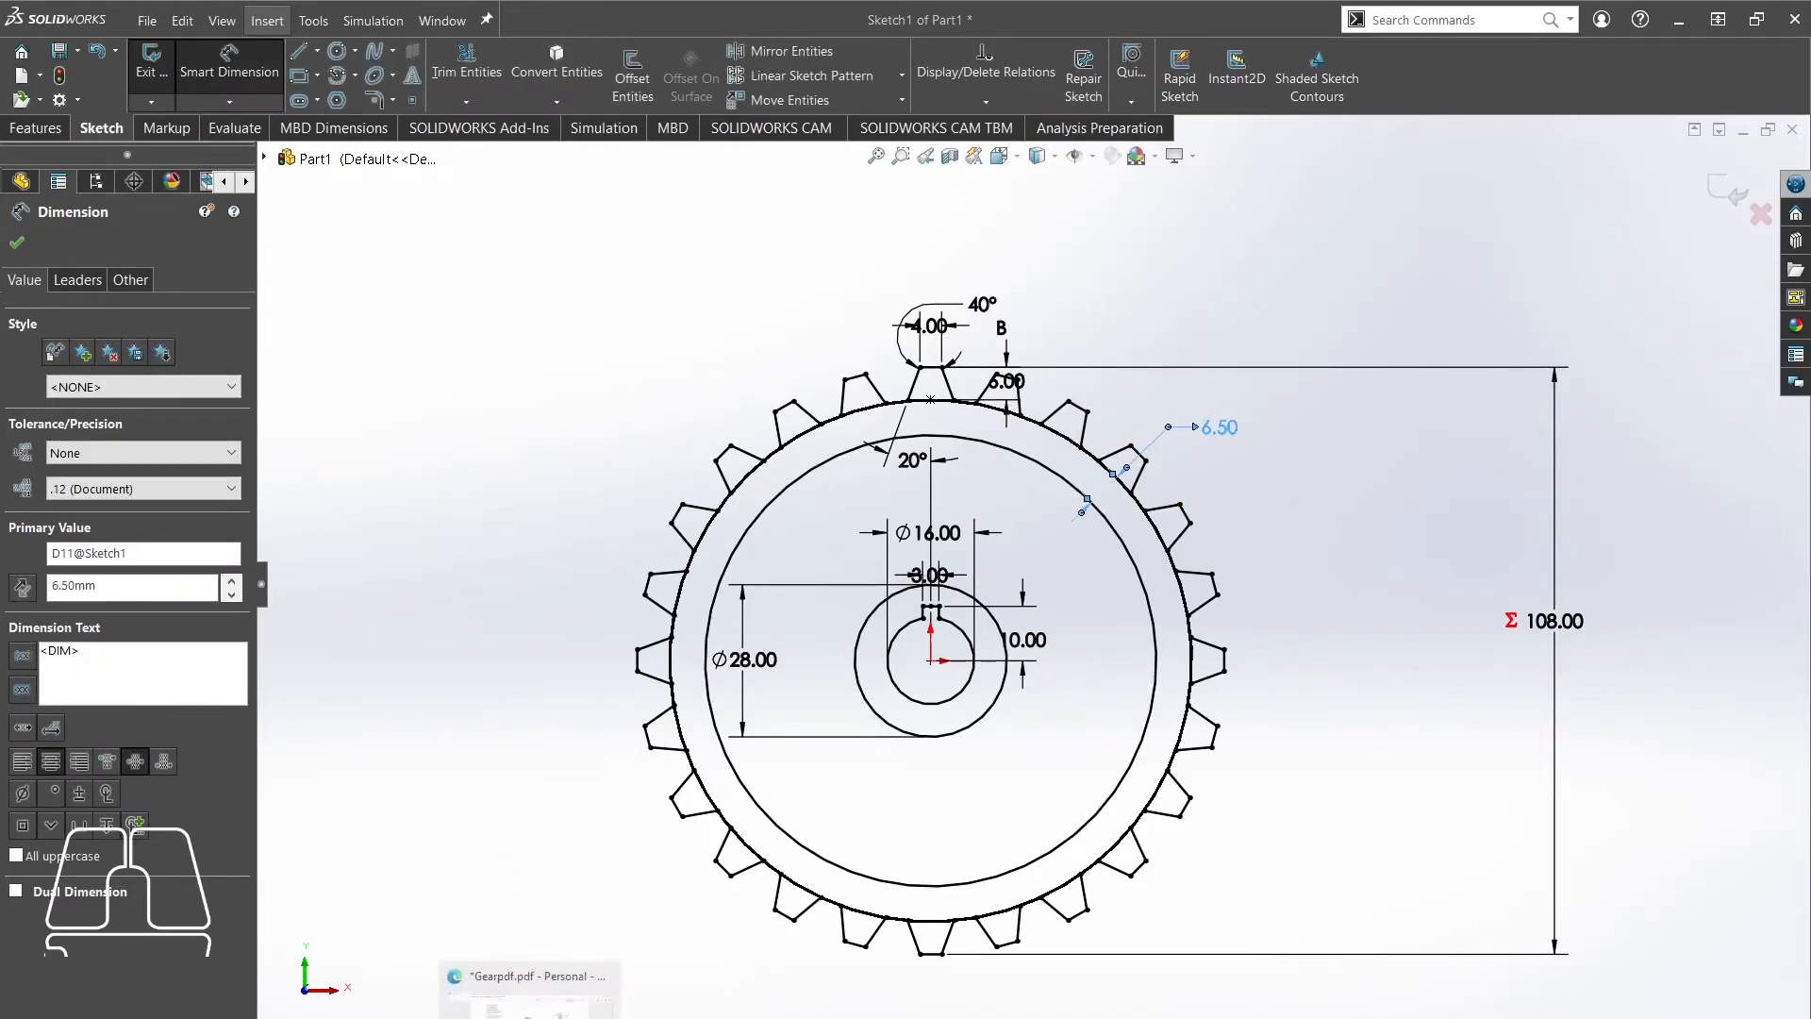
In the gear PDF, mark the two C offsets beside the hub and inside the rim.
{"action": "left_click", "coordinate": [499, 1005]}
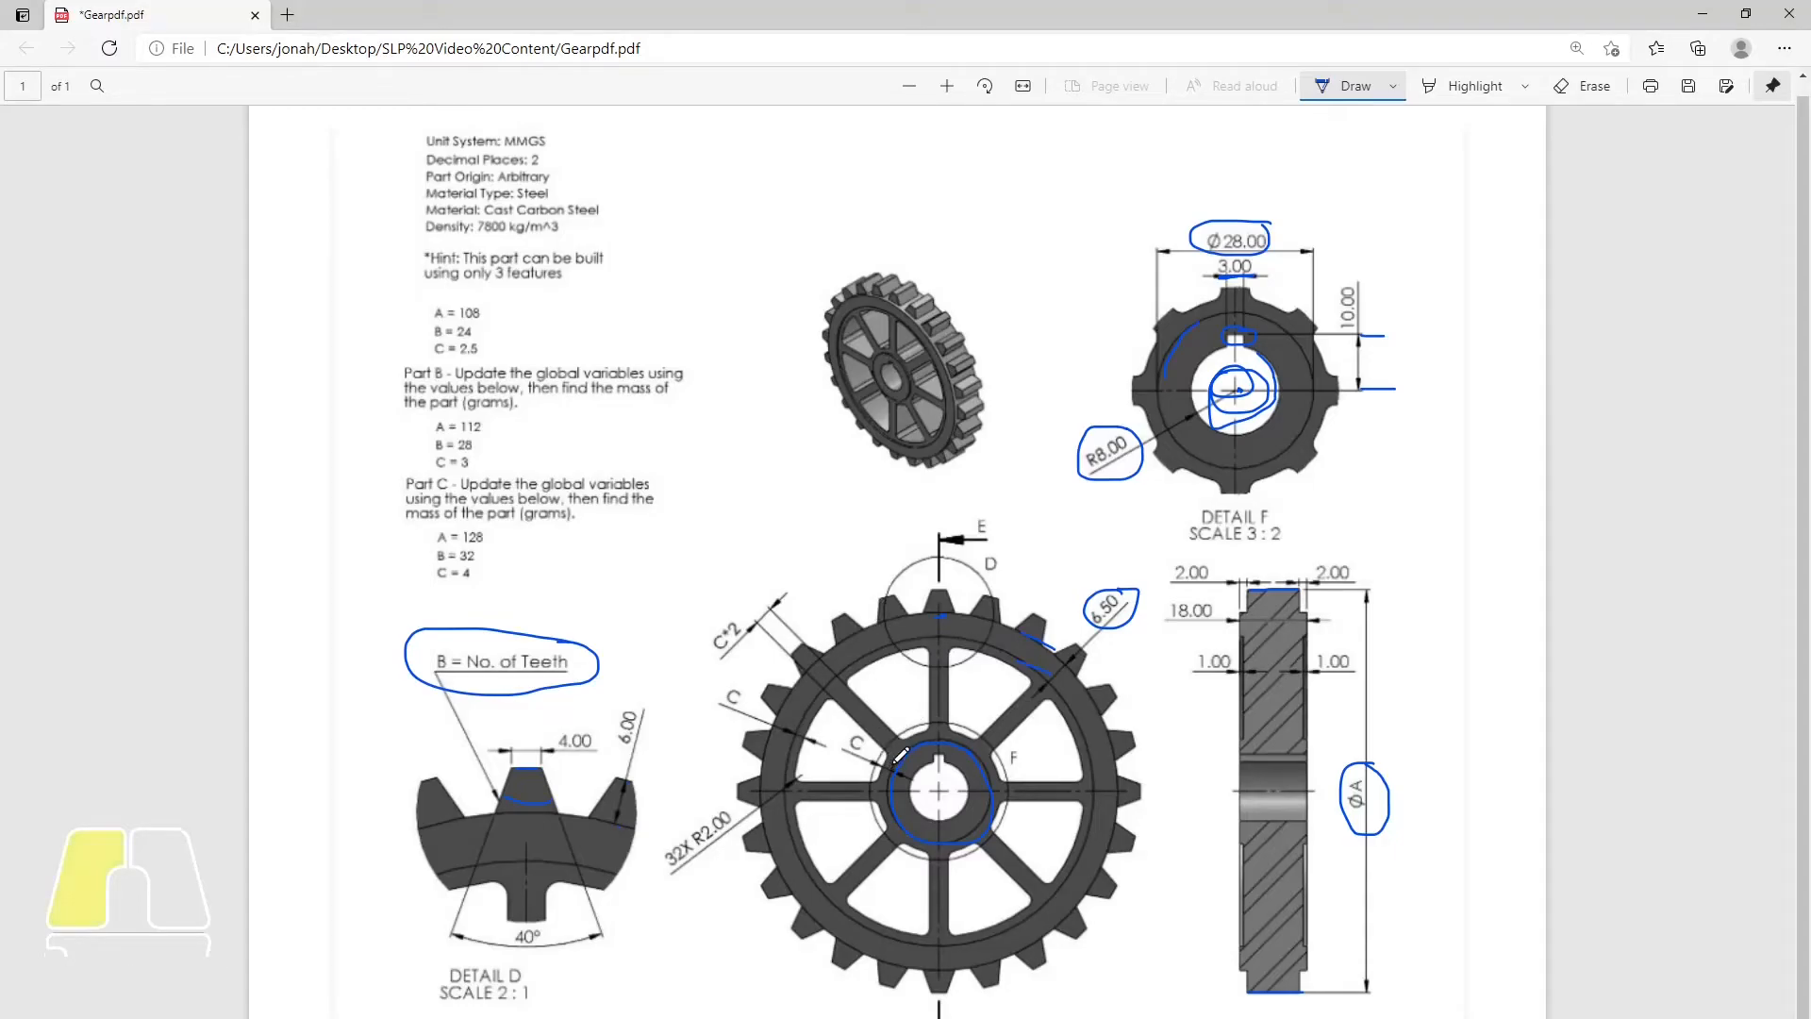
{"action": "mouse_move", "coordinate": [895, 761]}
{"action": "left_mouse_down"}
{"action": "mouse_move", "coordinate": [874, 755]}
{"action": "mouse_move", "coordinate": [891, 759]}
{"action": "left_mouse_up"}
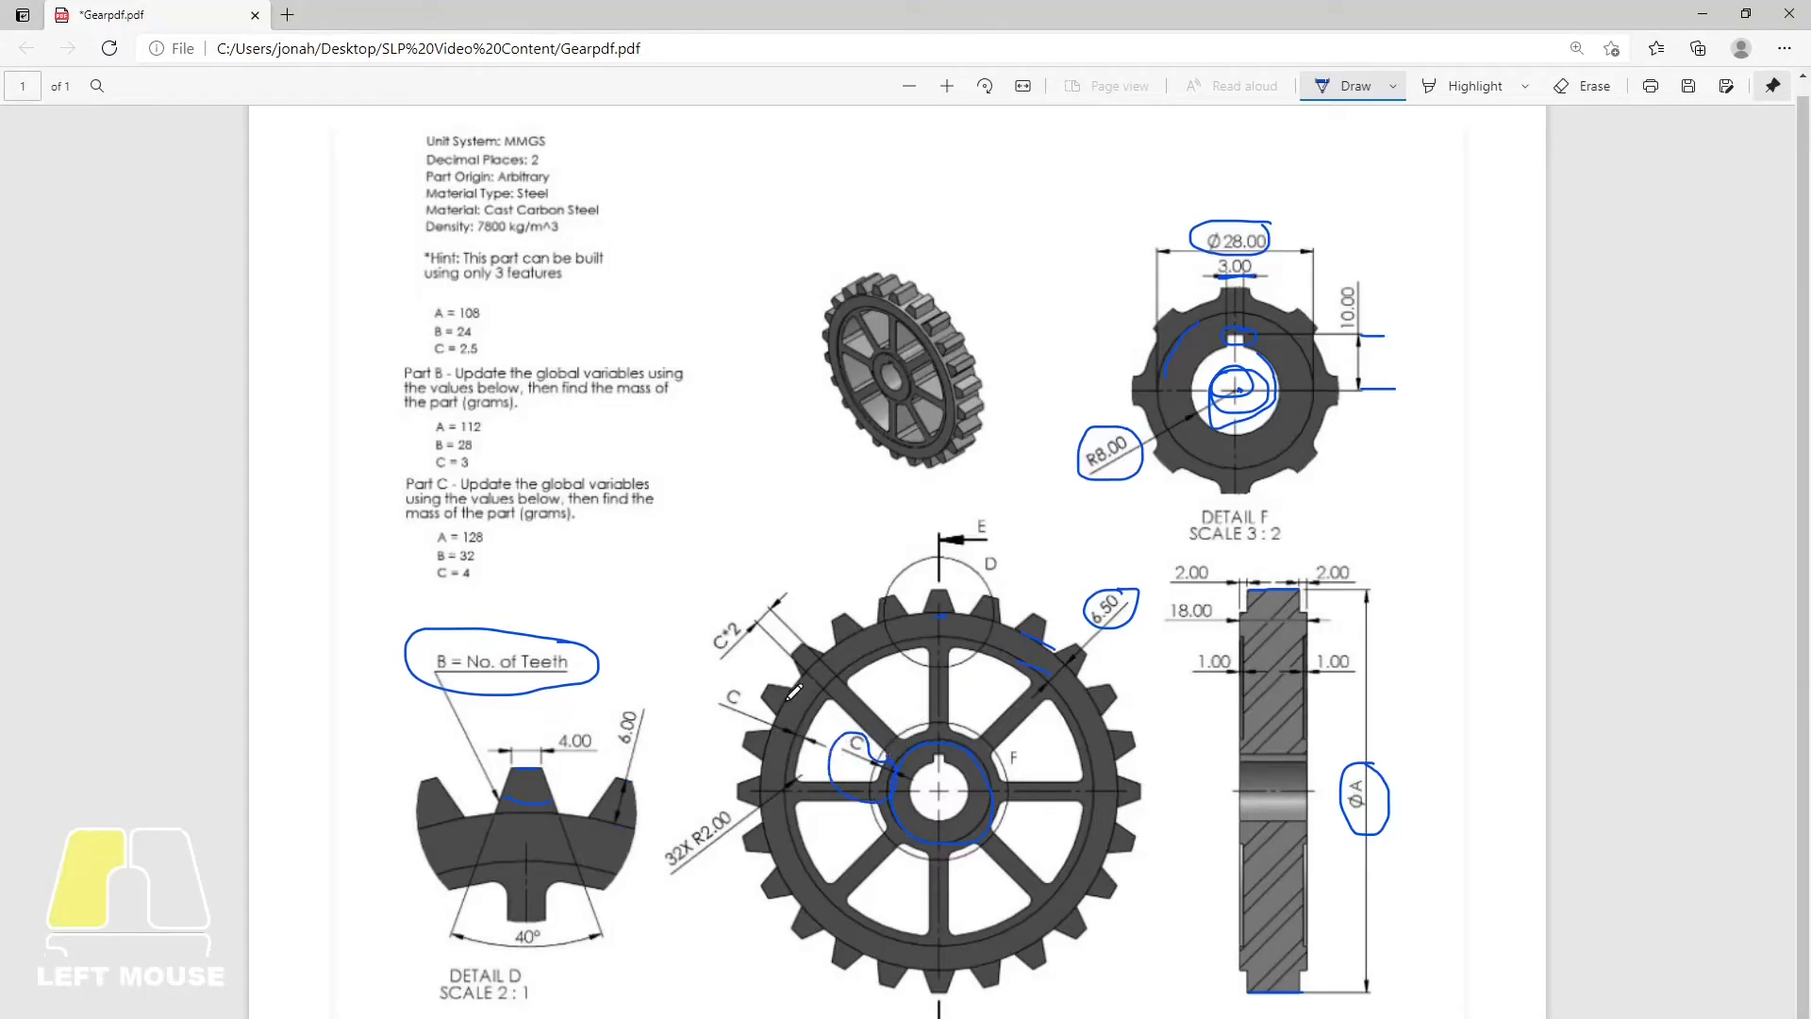
{"action": "mouse_move", "coordinate": [787, 700]}
{"action": "left_mouse_down"}
{"action": "mouse_move", "coordinate": [827, 773]}
{"action": "mouse_move", "coordinate": [753, 694]}
{"action": "mouse_move", "coordinate": [817, 724]}
{"action": "left_mouse_up"}
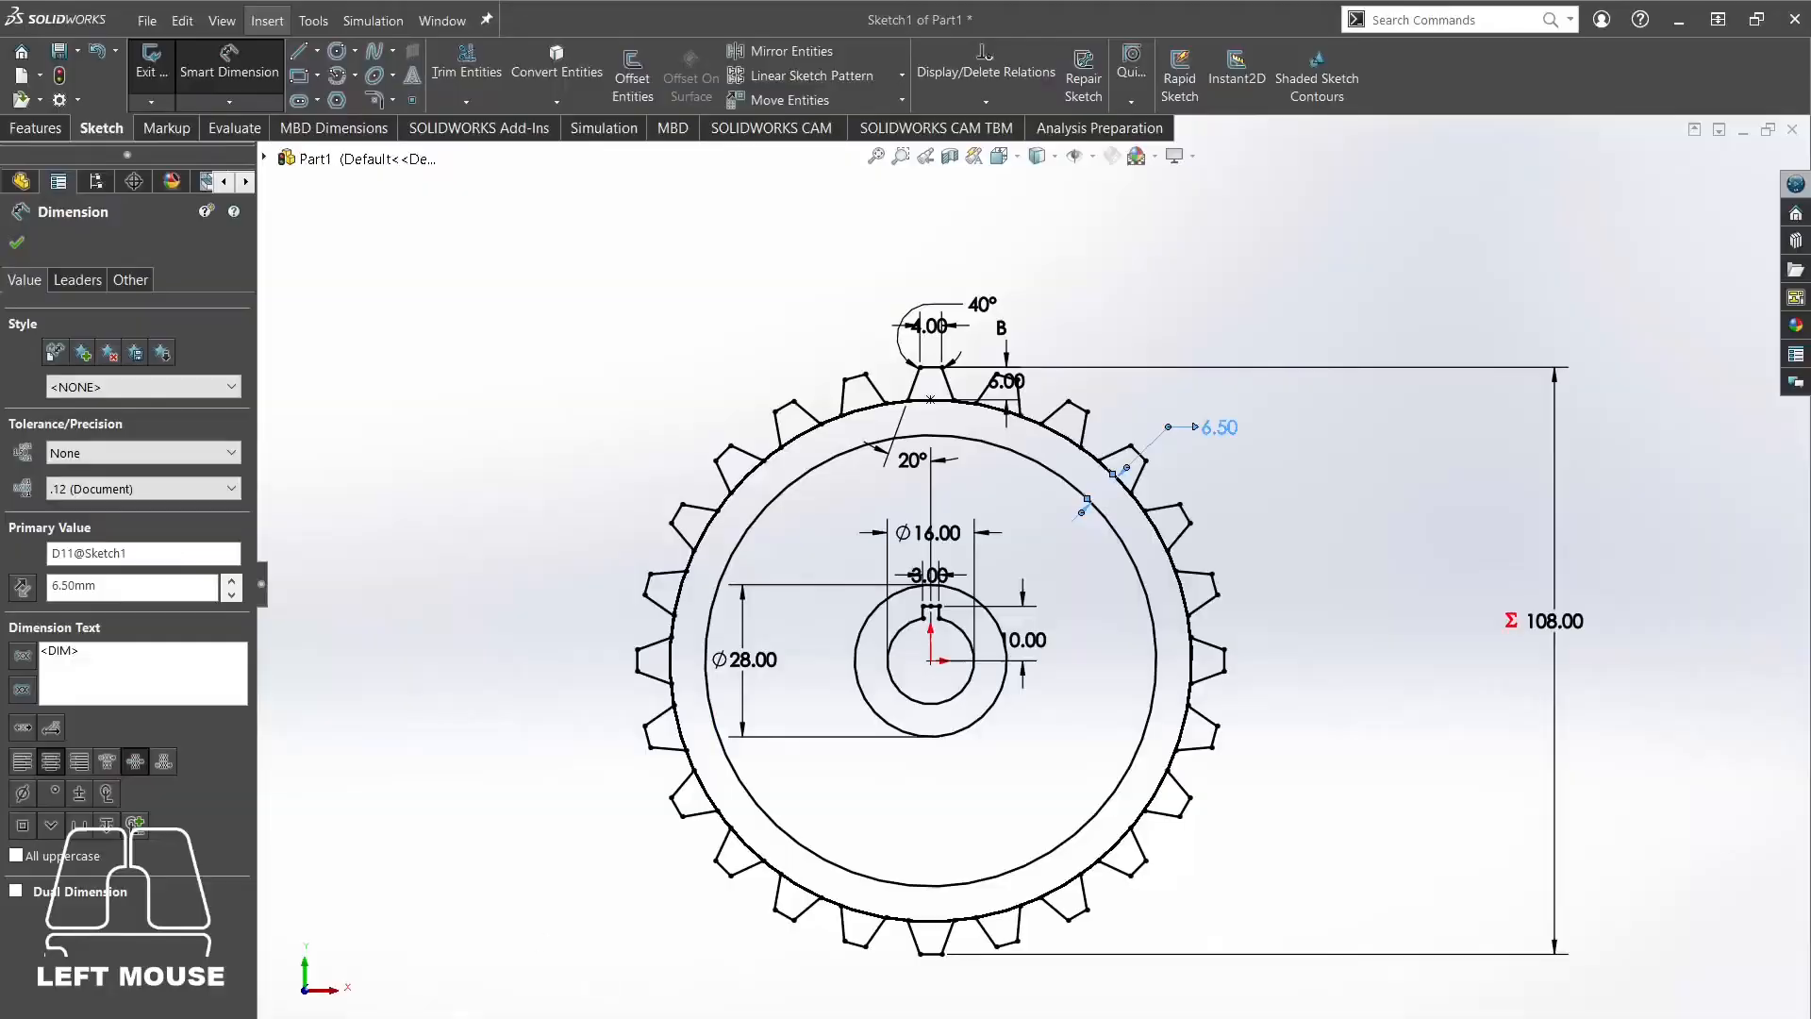
Sketch two circles centred on the origin, about 17 mm radius around the hub and about 40 mm radius inside the rim.
{"action": "left_click", "coordinate": [337, 51]}
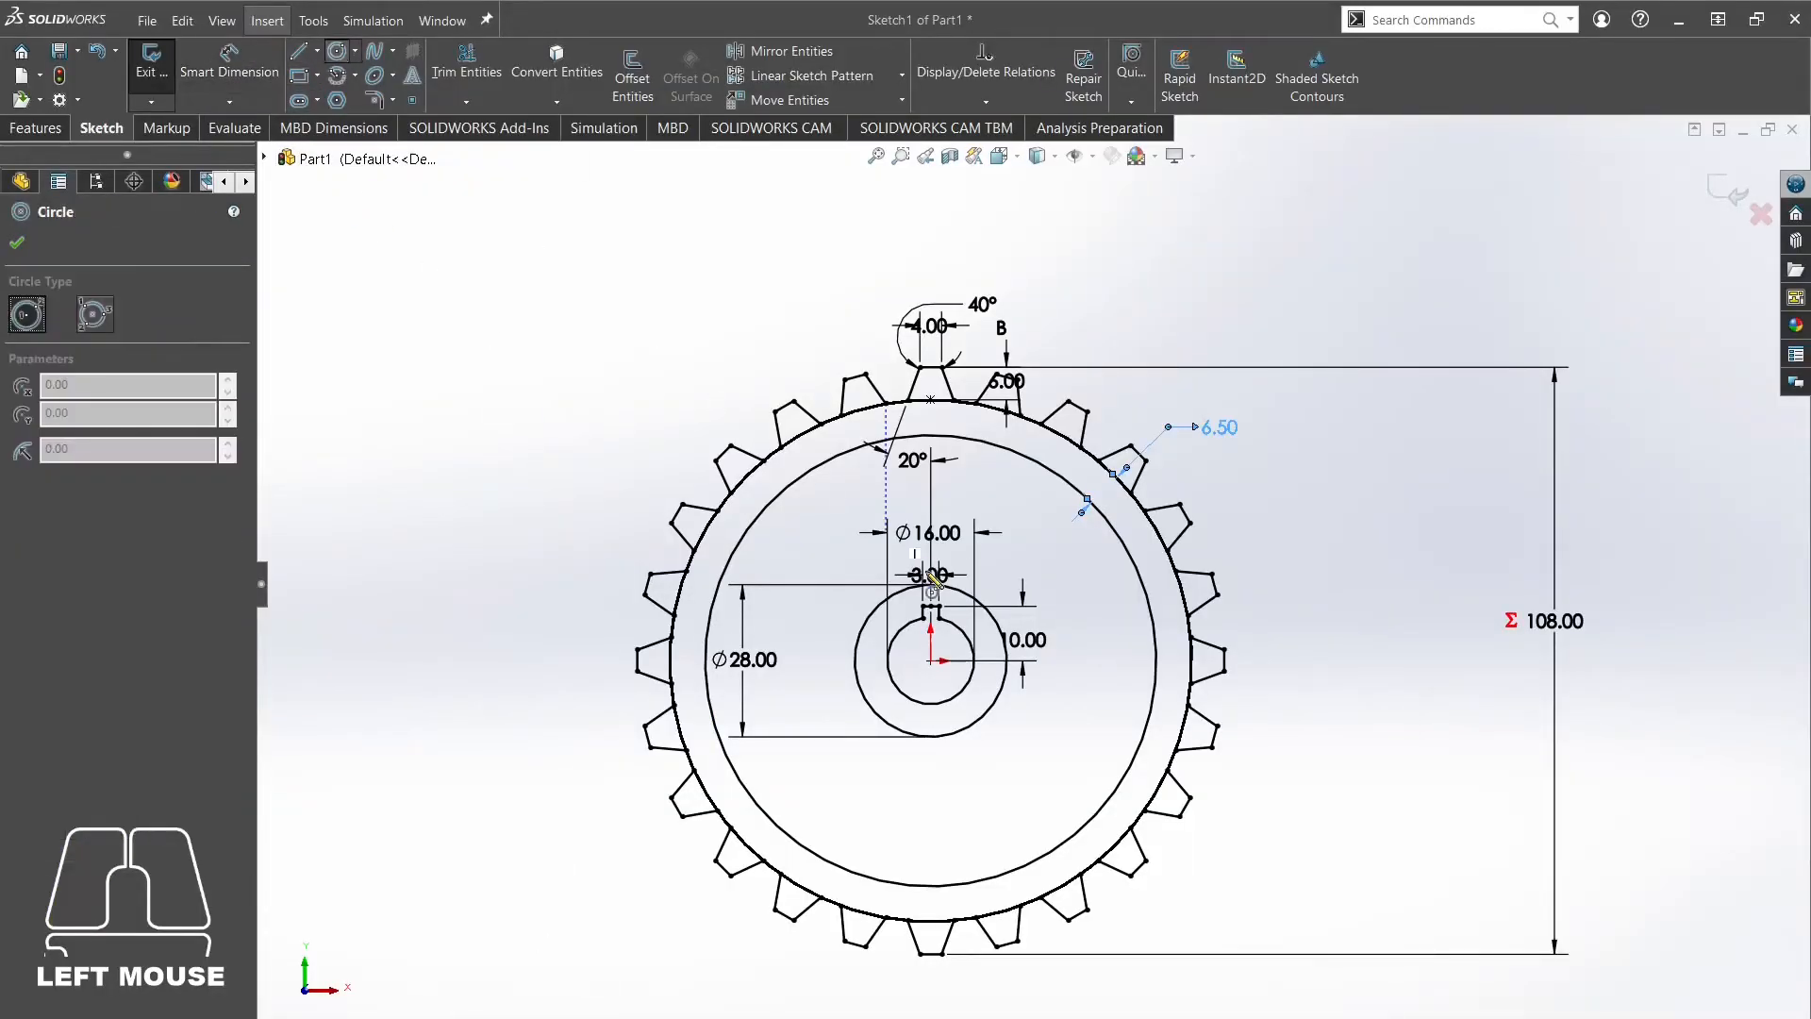
{"action": "left_click", "coordinate": [931, 660]}
{"action": "left_click", "coordinate": [868, 608]}
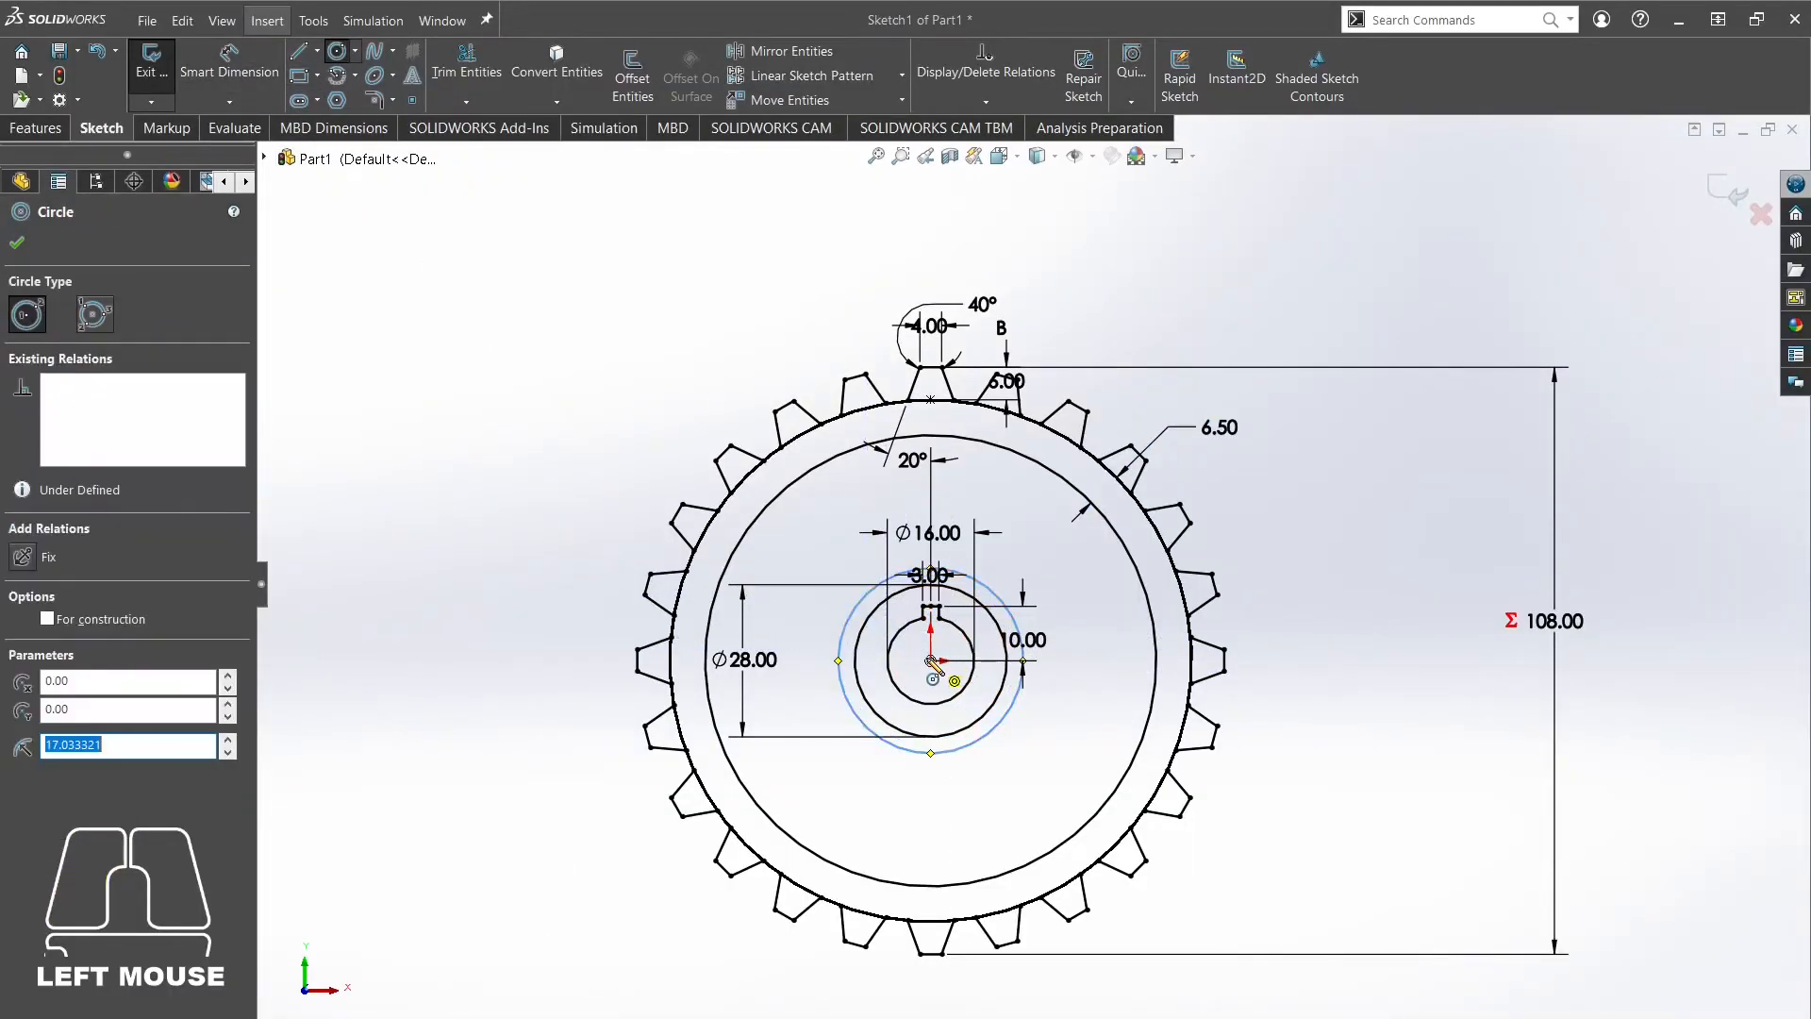
{"action": "left_click", "coordinate": [931, 660]}
{"action": "left_click", "coordinate": [804, 509]}
{"action": "right_click", "coordinate": [478, 403]}
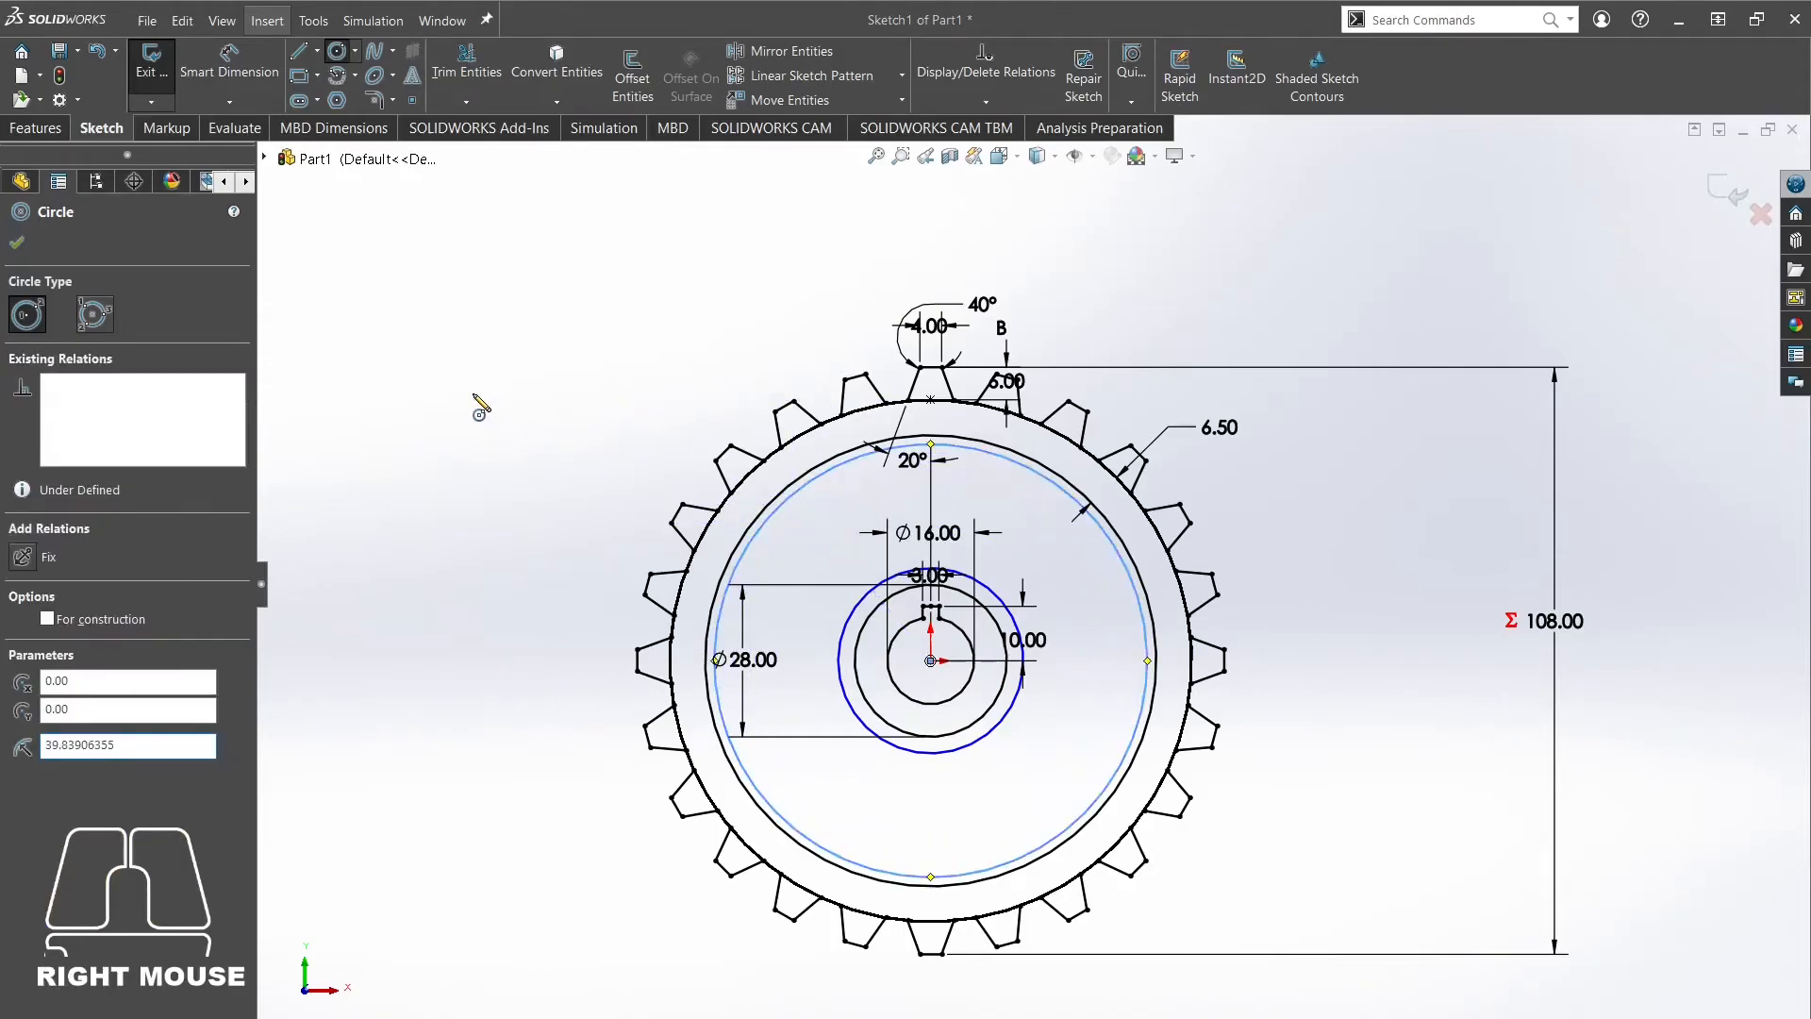
{"action": "left_click", "coordinate": [525, 408]}
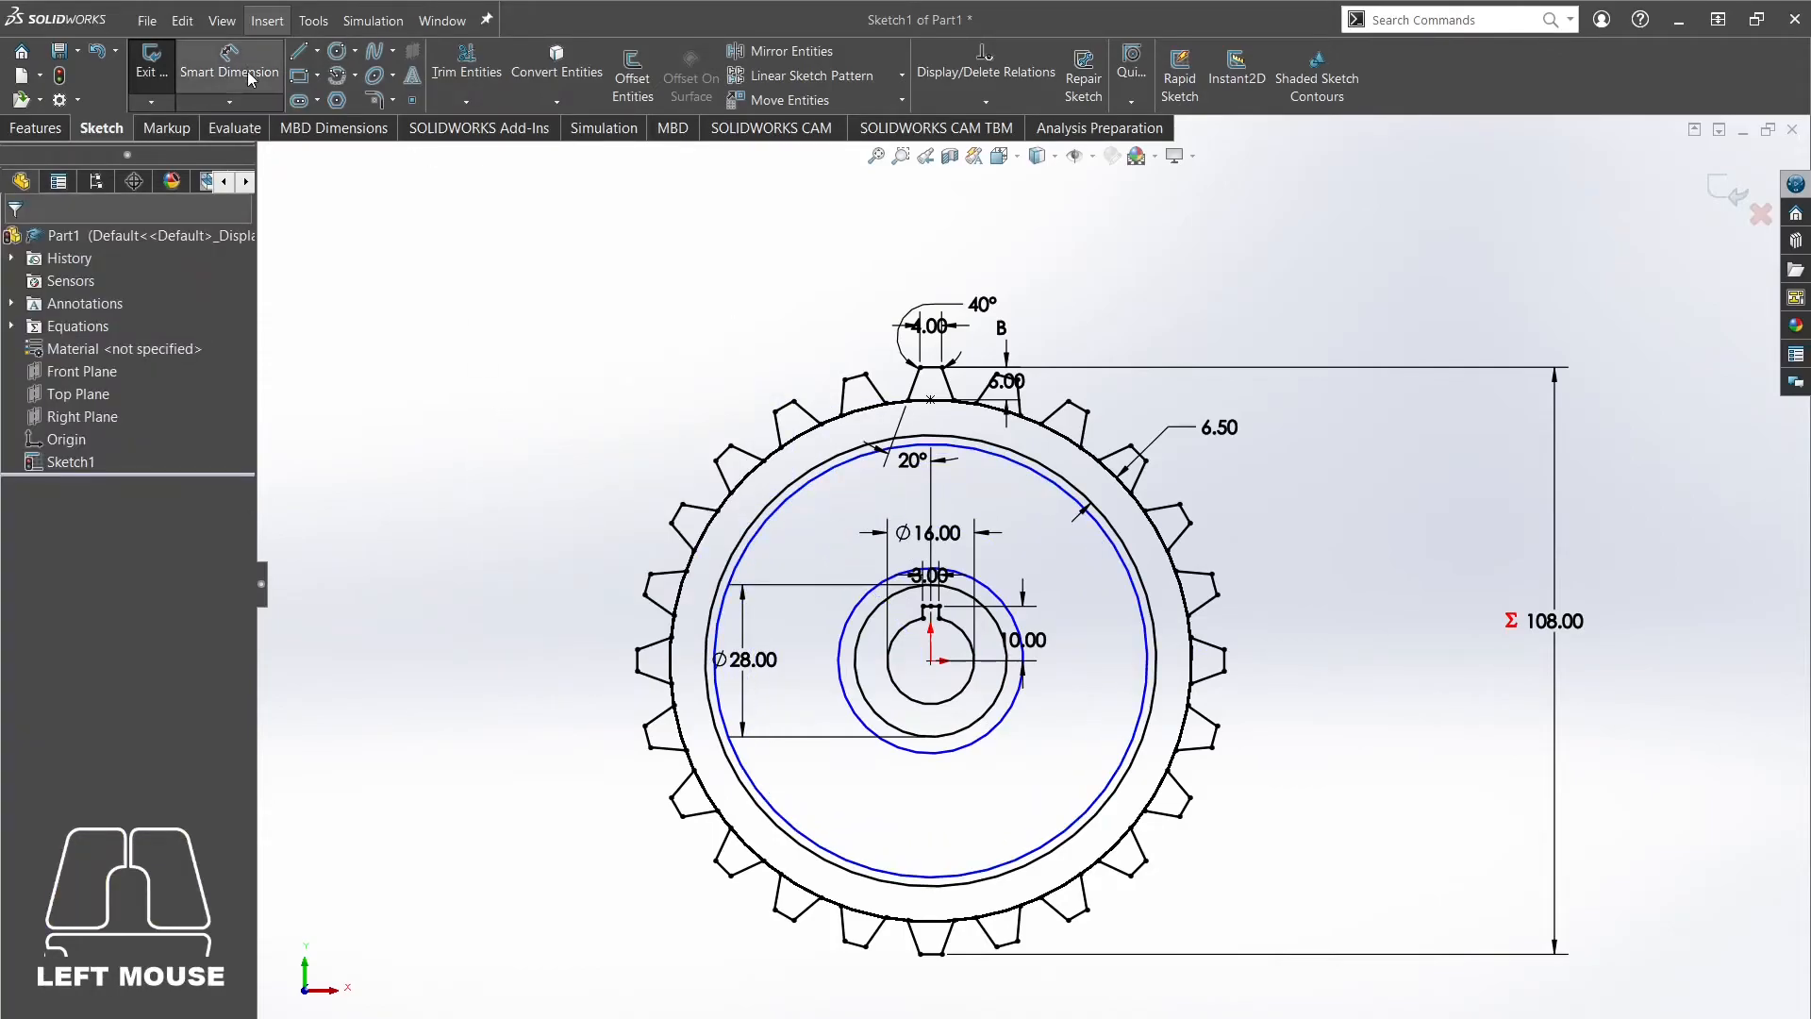
Dimension the gap between the rim's inner circle and the circle just inside it as 5 mm, and consult the drawing's C value.
{"action": "left_click", "coordinate": [779, 507]}
{"action": "left_click", "coordinate": [752, 521]}
{"action": "left_click", "coordinate": [616, 445]}
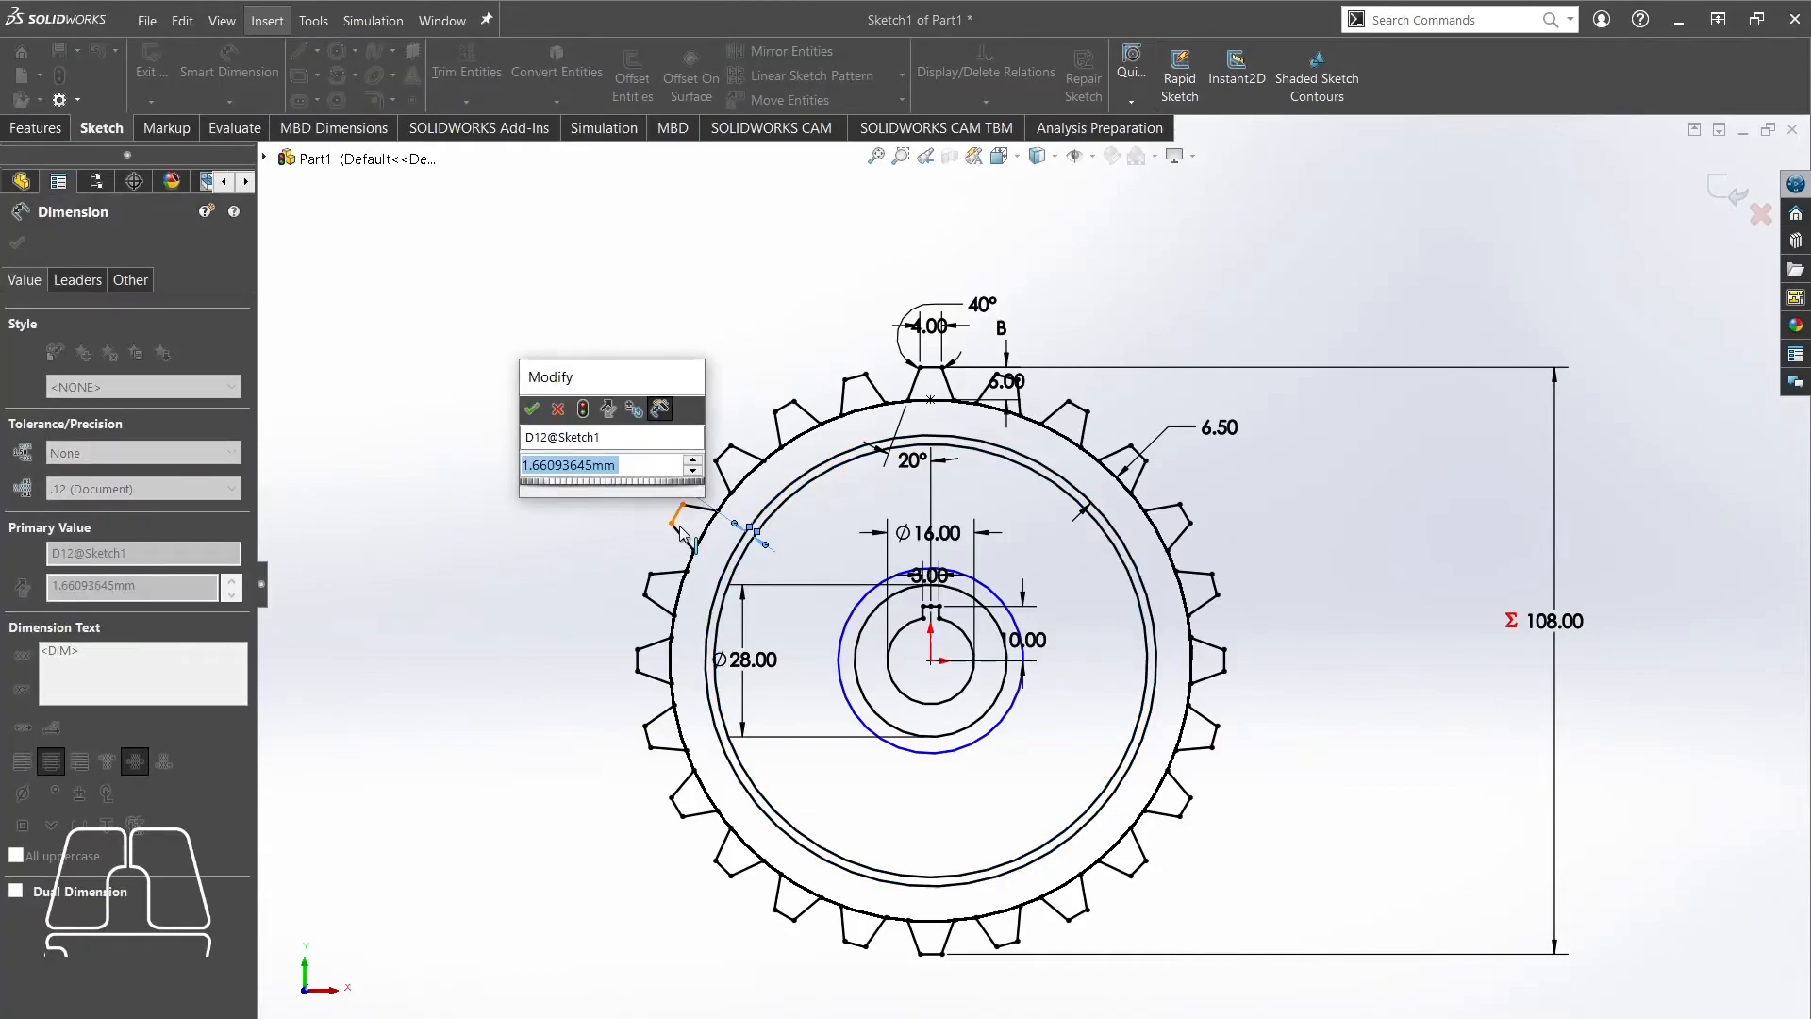
{"action": "type", "text": "5"}
{"action": "key", "text": "Return"}
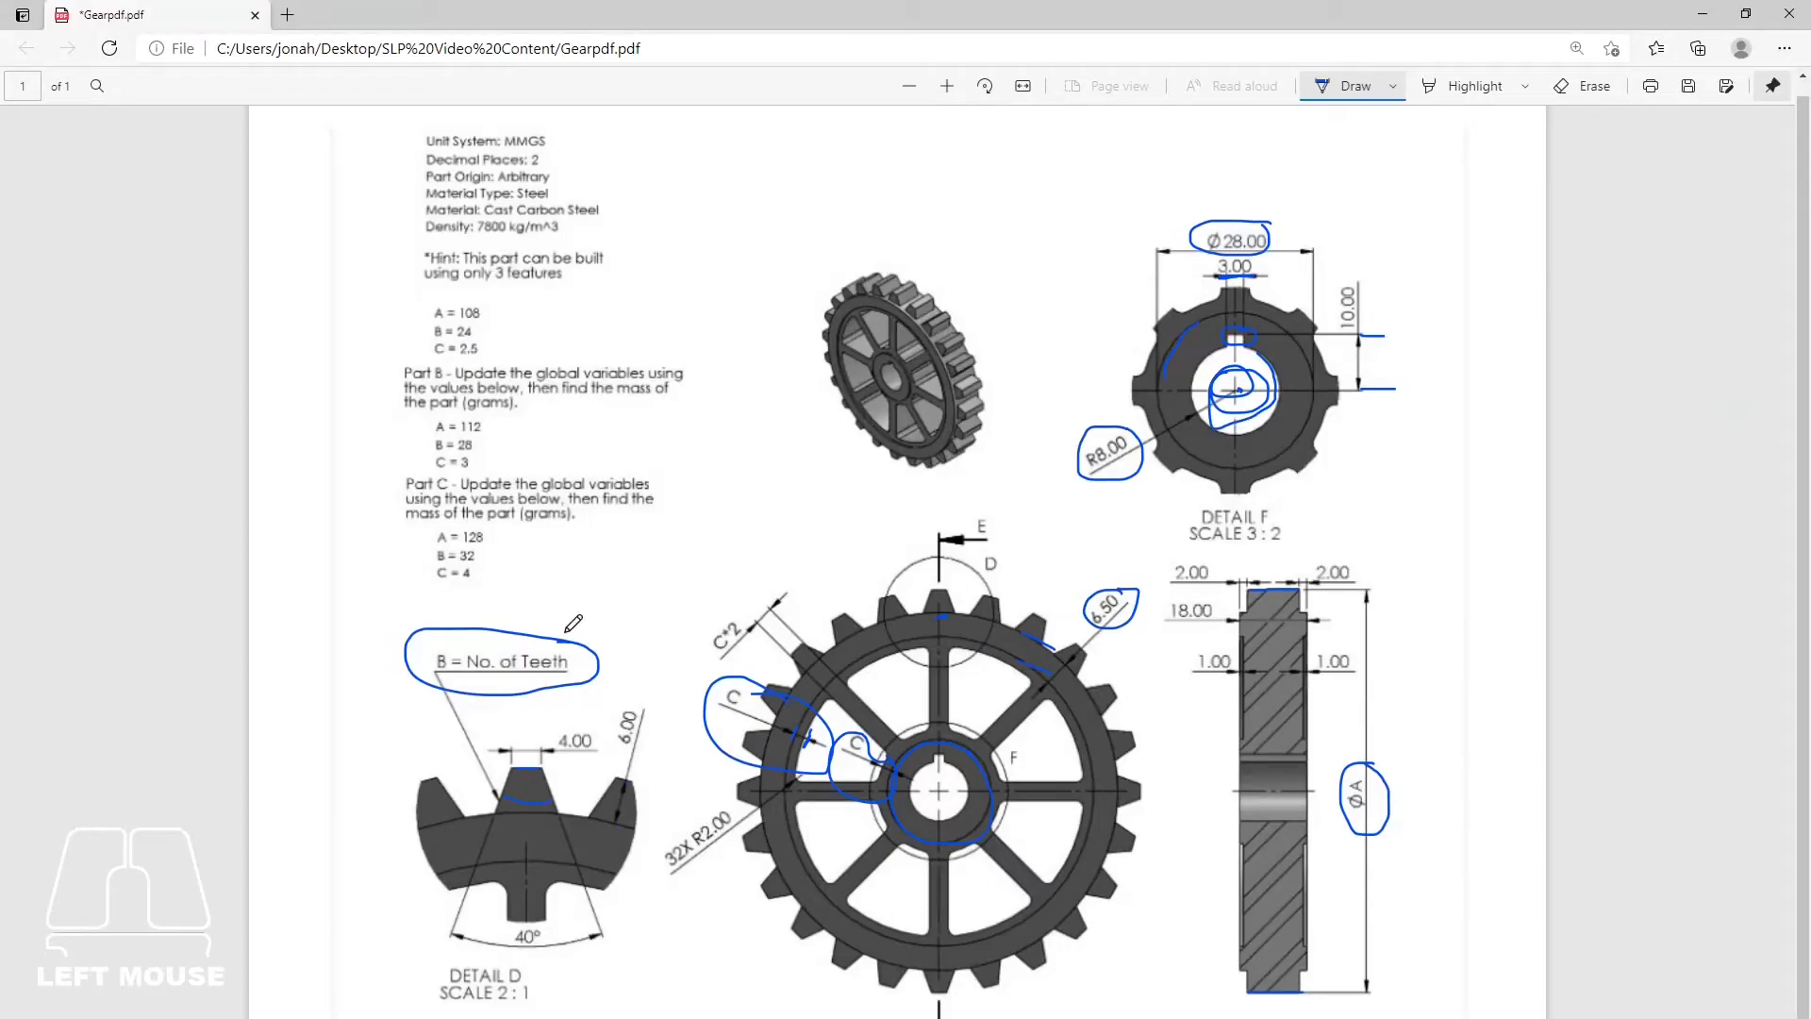
{"action": "mouse_move", "coordinate": [430, 356]}
{"action": "left_mouse_down"}
{"action": "mouse_move", "coordinate": [469, 354]}
{"action": "mouse_move", "coordinate": [433, 347]}
{"action": "left_mouse_up"}
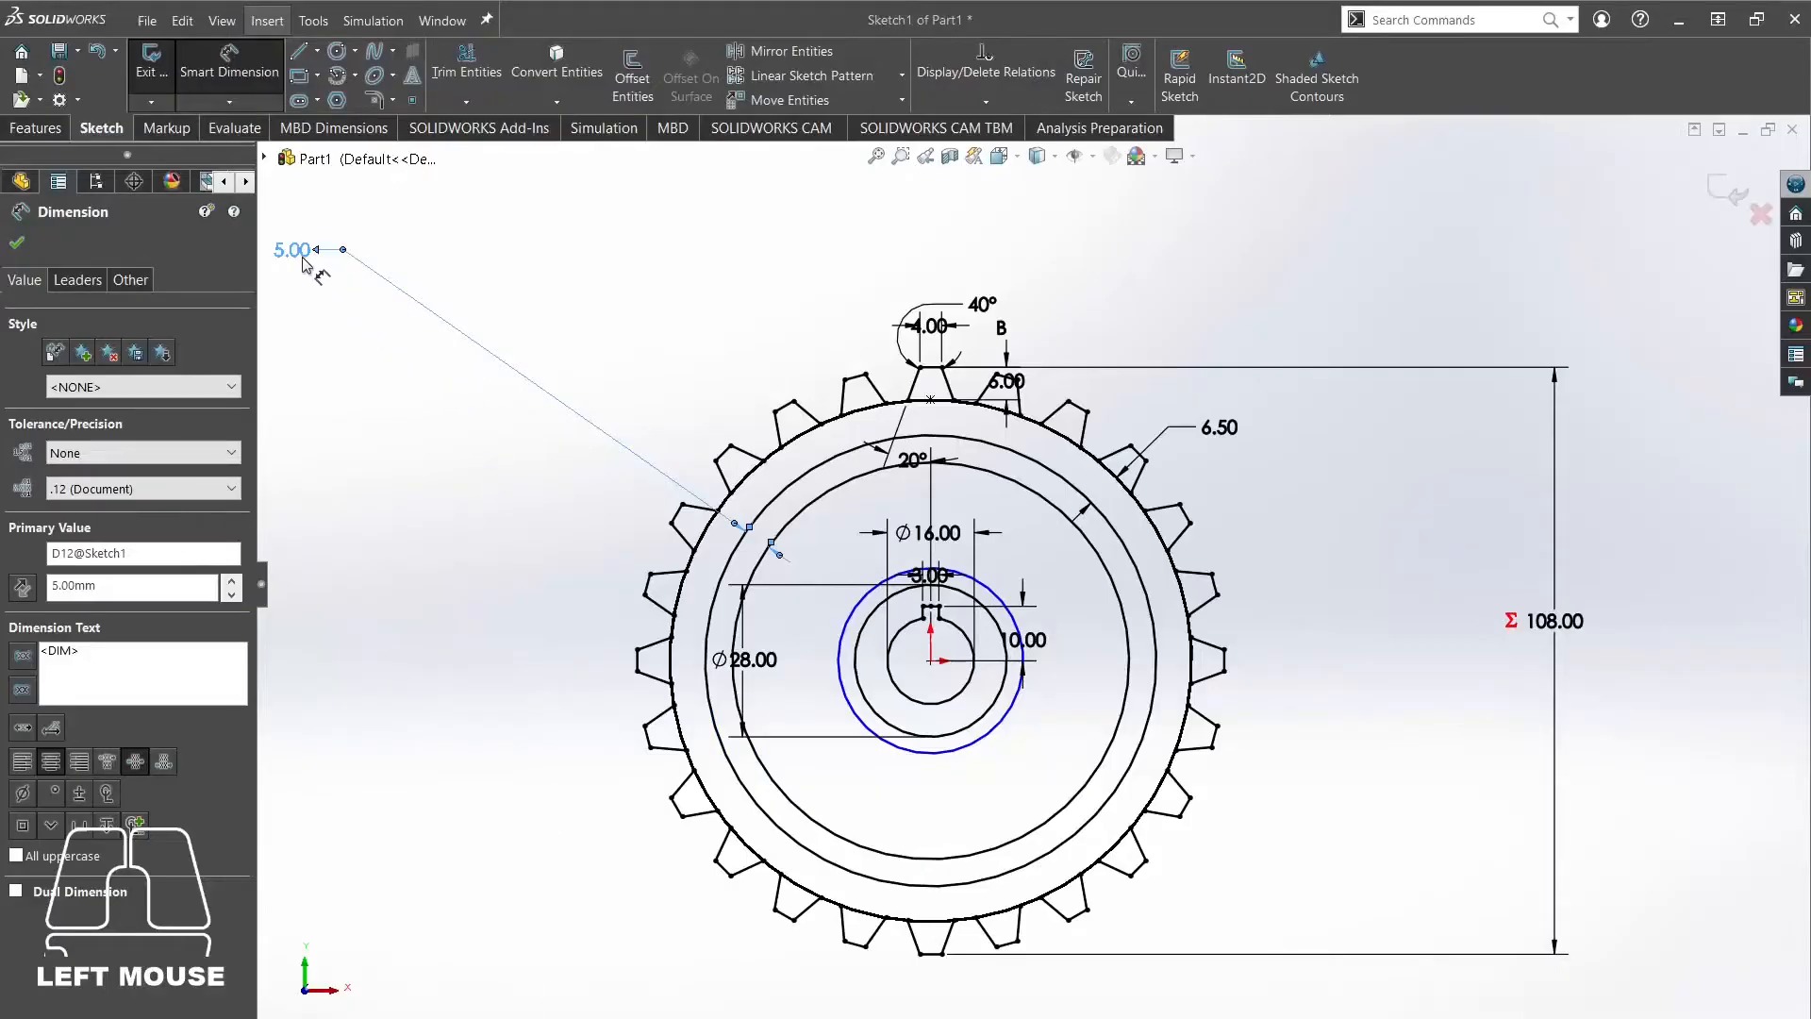
Set the gap between the rim's two inner circles to 2.5 mm and link it to a global variable C.
{"action": "left_click", "coordinate": [304, 257]}
{"action": "type", "text": "2.5"}
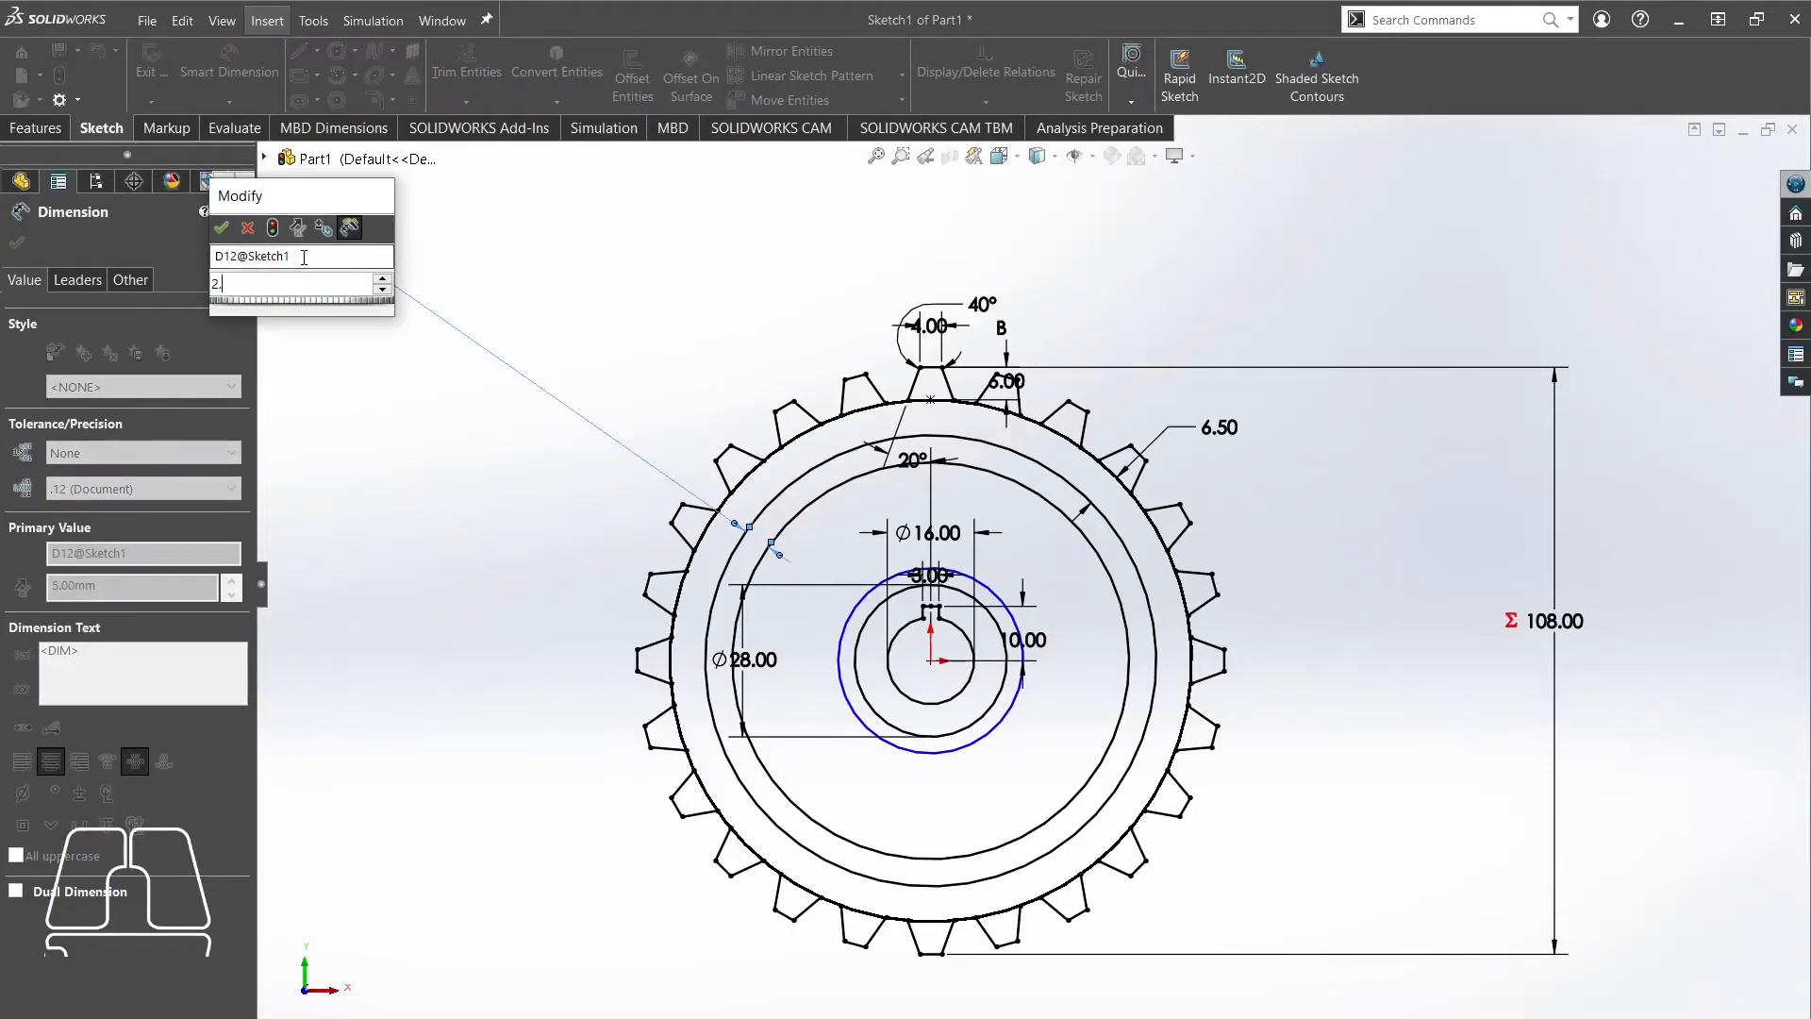
{"action": "key", "text": "Return"}
{"action": "double_click", "coordinate": [490, 390]}
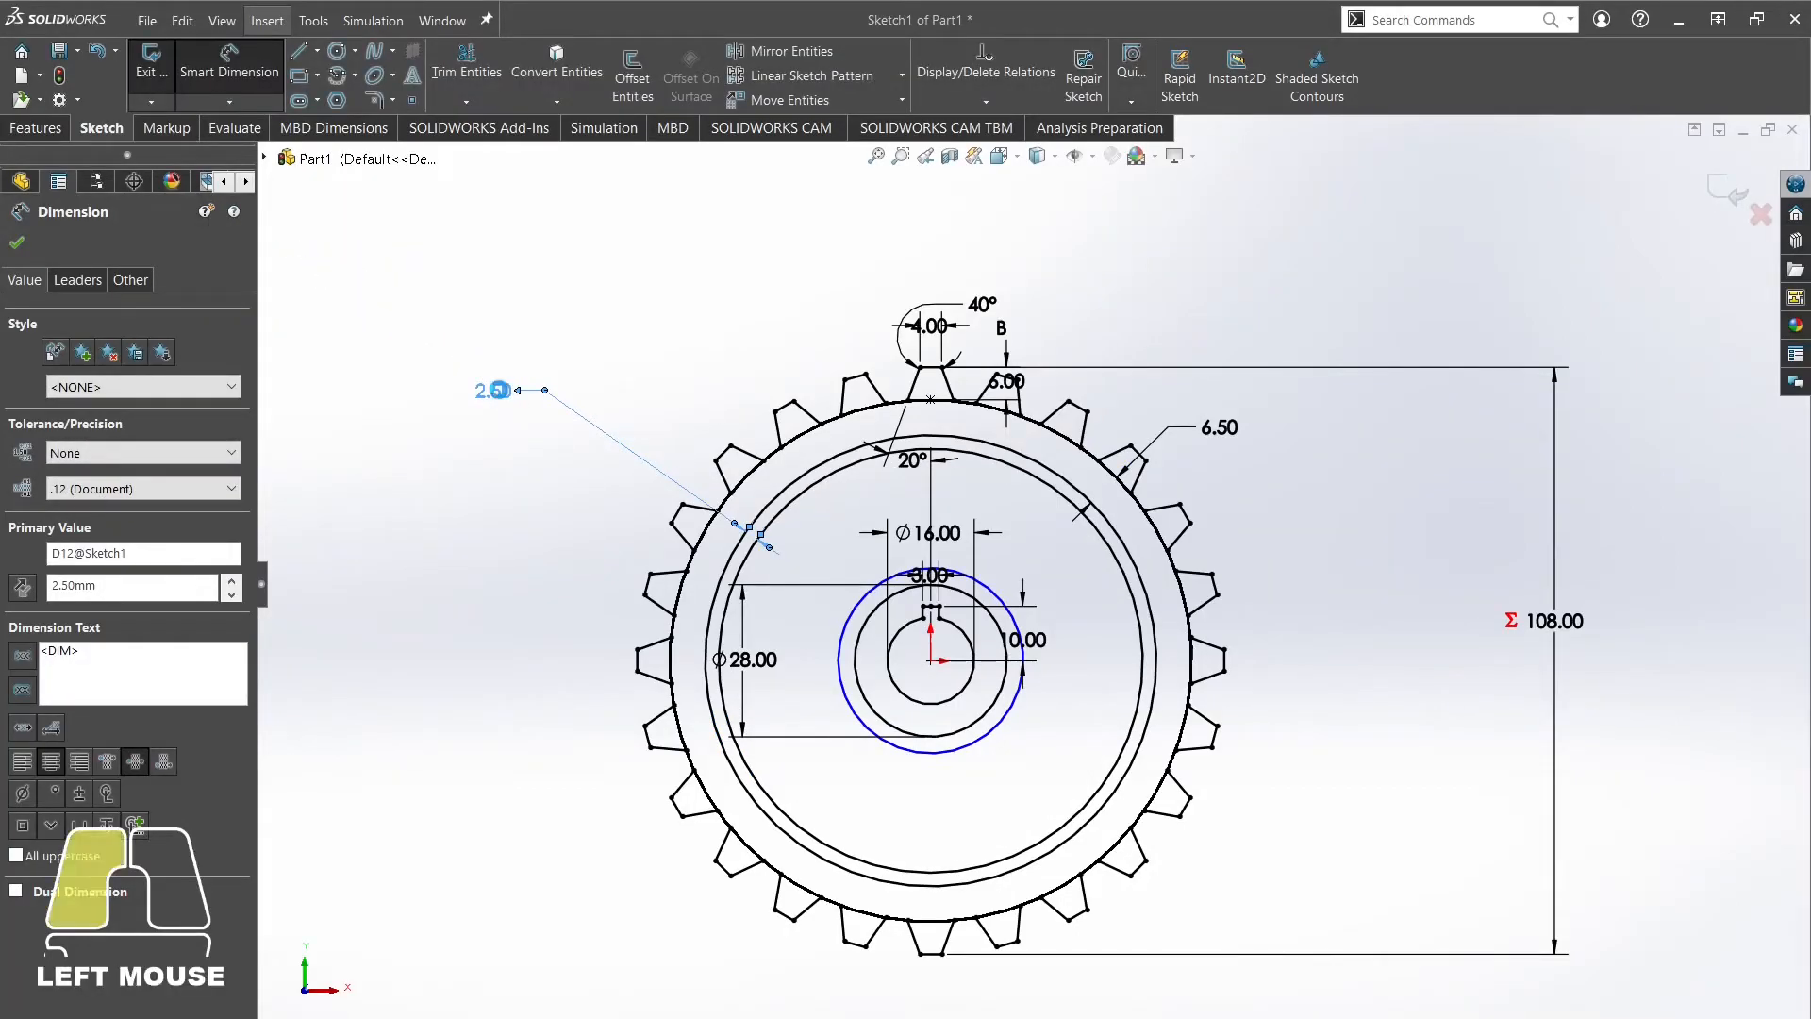
{"action": "type", "text": "=\""}
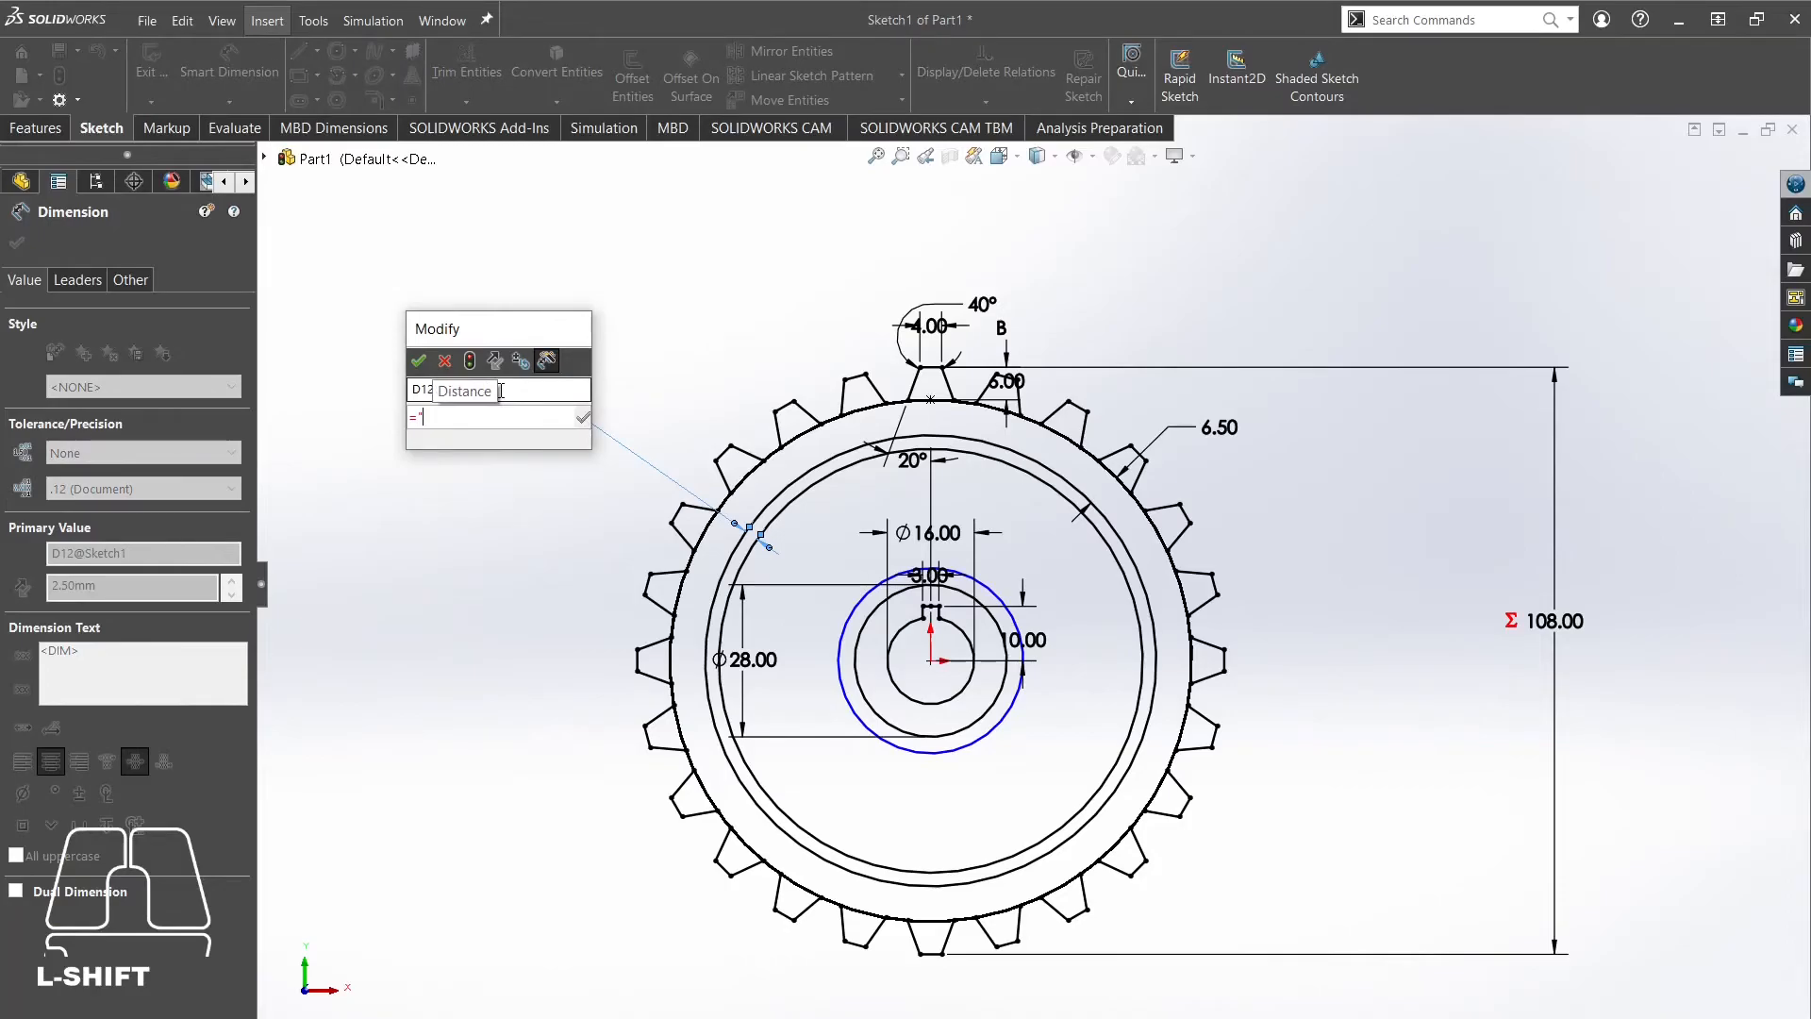
{"action": "type", "text": "C"}
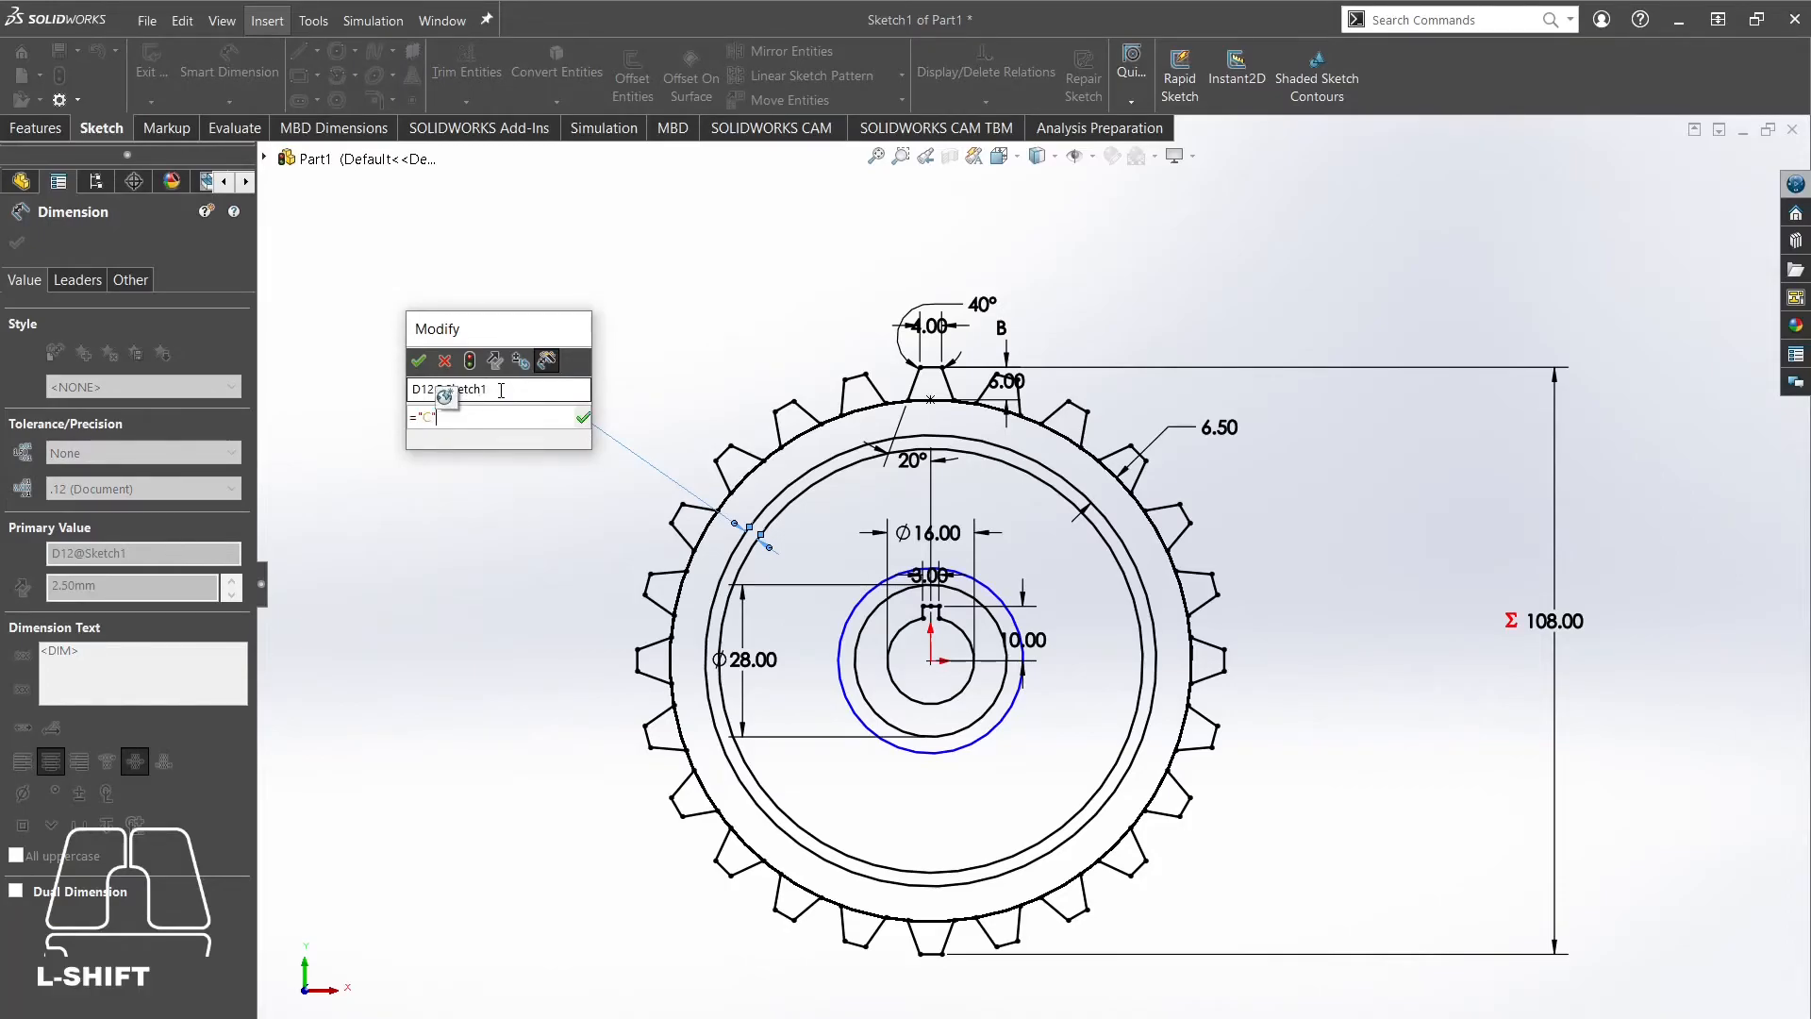
{"action": "left_click", "coordinate": [453, 405]}
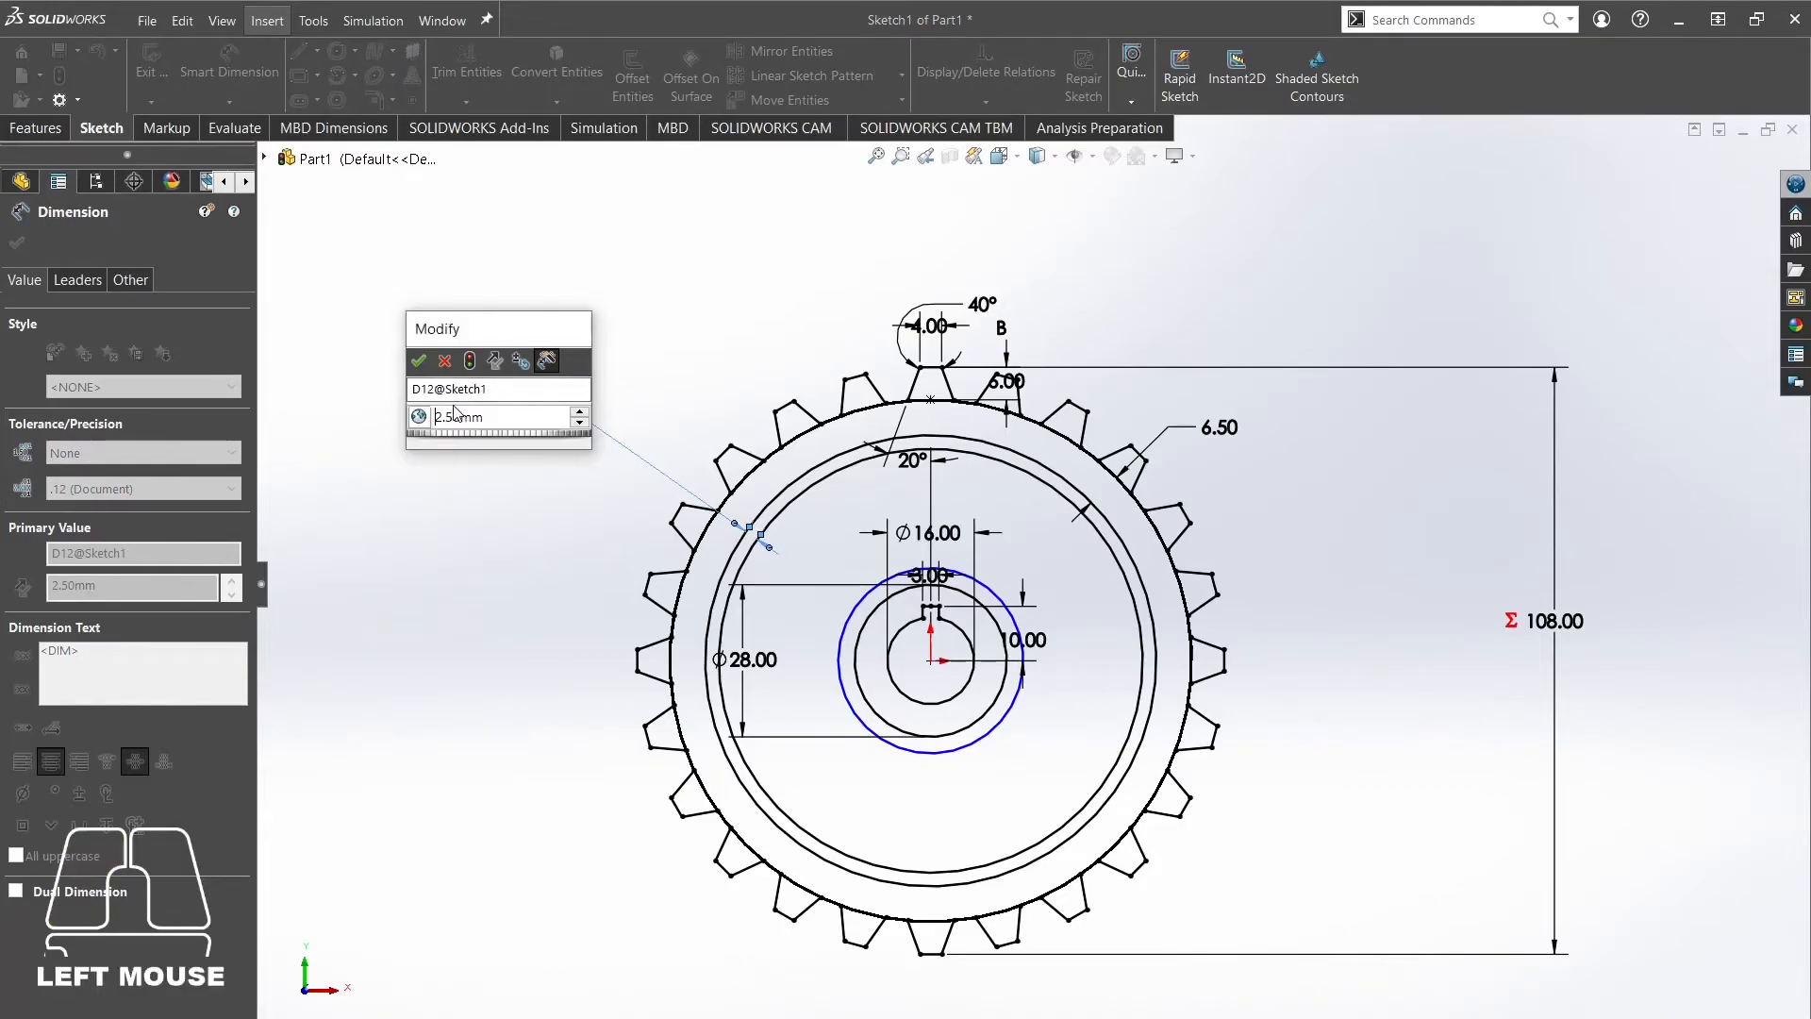
{"action": "left_click", "coordinate": [419, 360]}
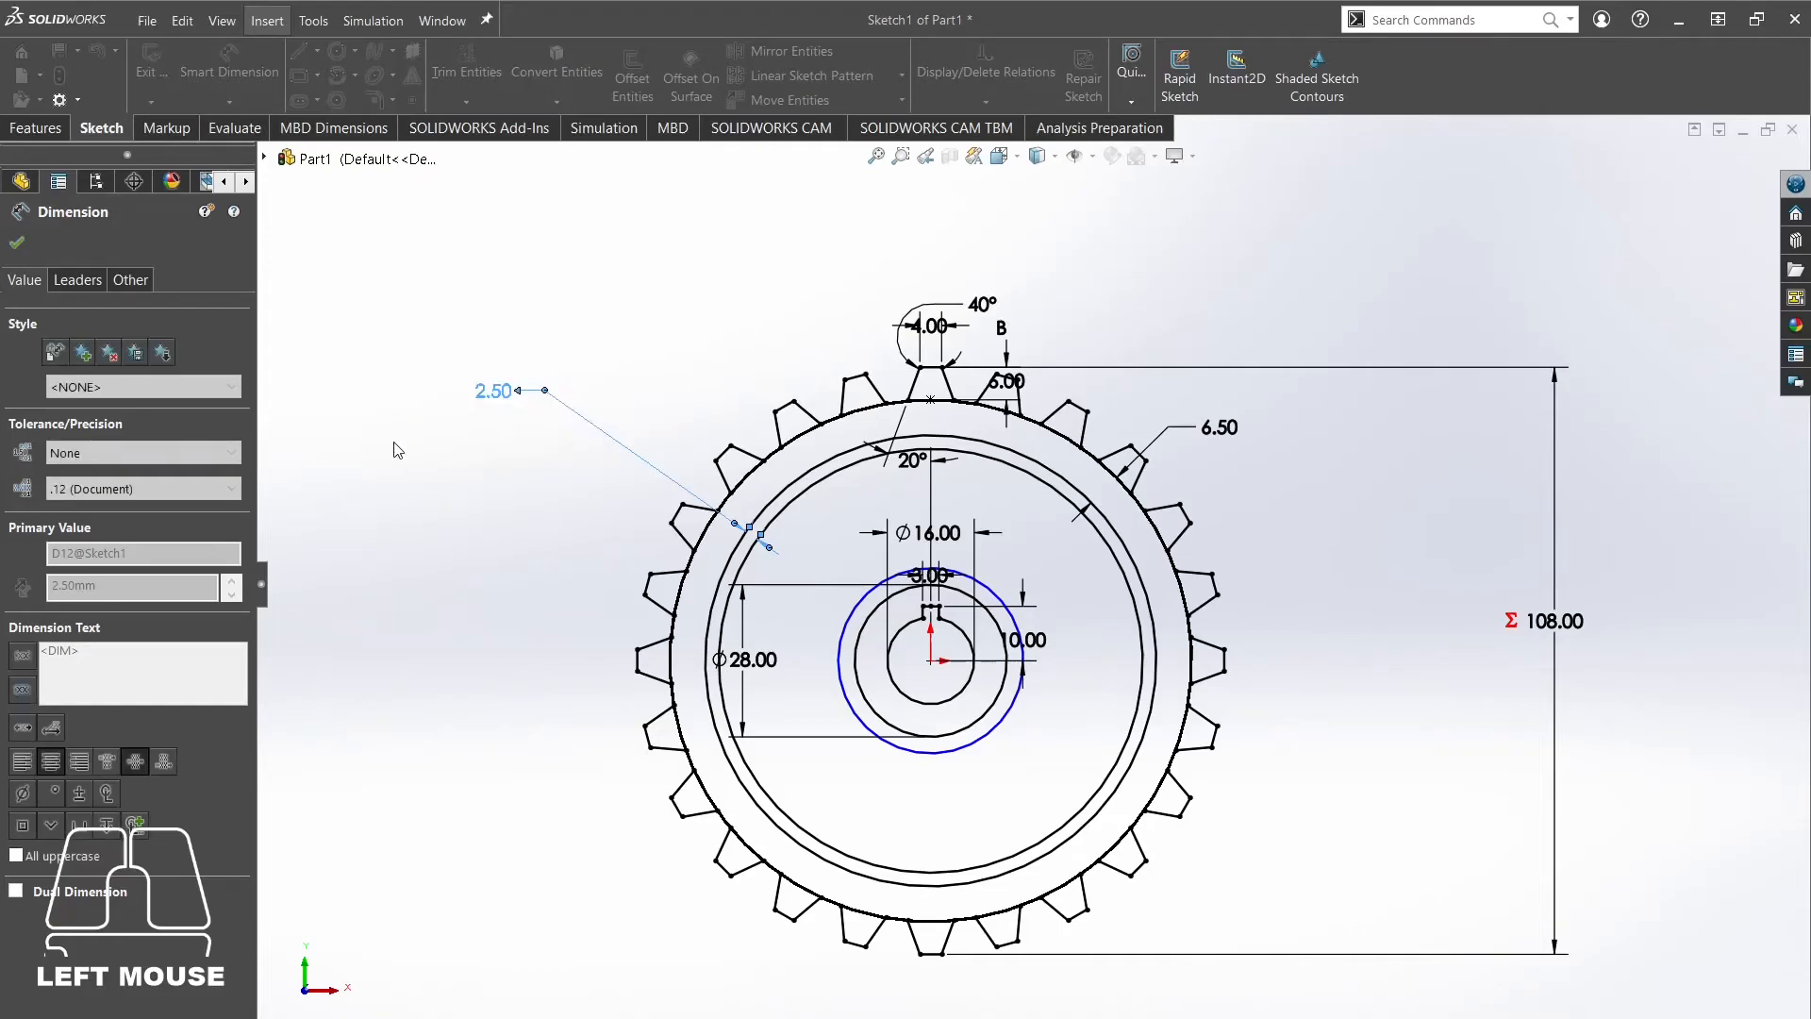
{"action": "left_click", "coordinate": [446, 502]}
{"action": "left_click", "coordinate": [10, 326]}
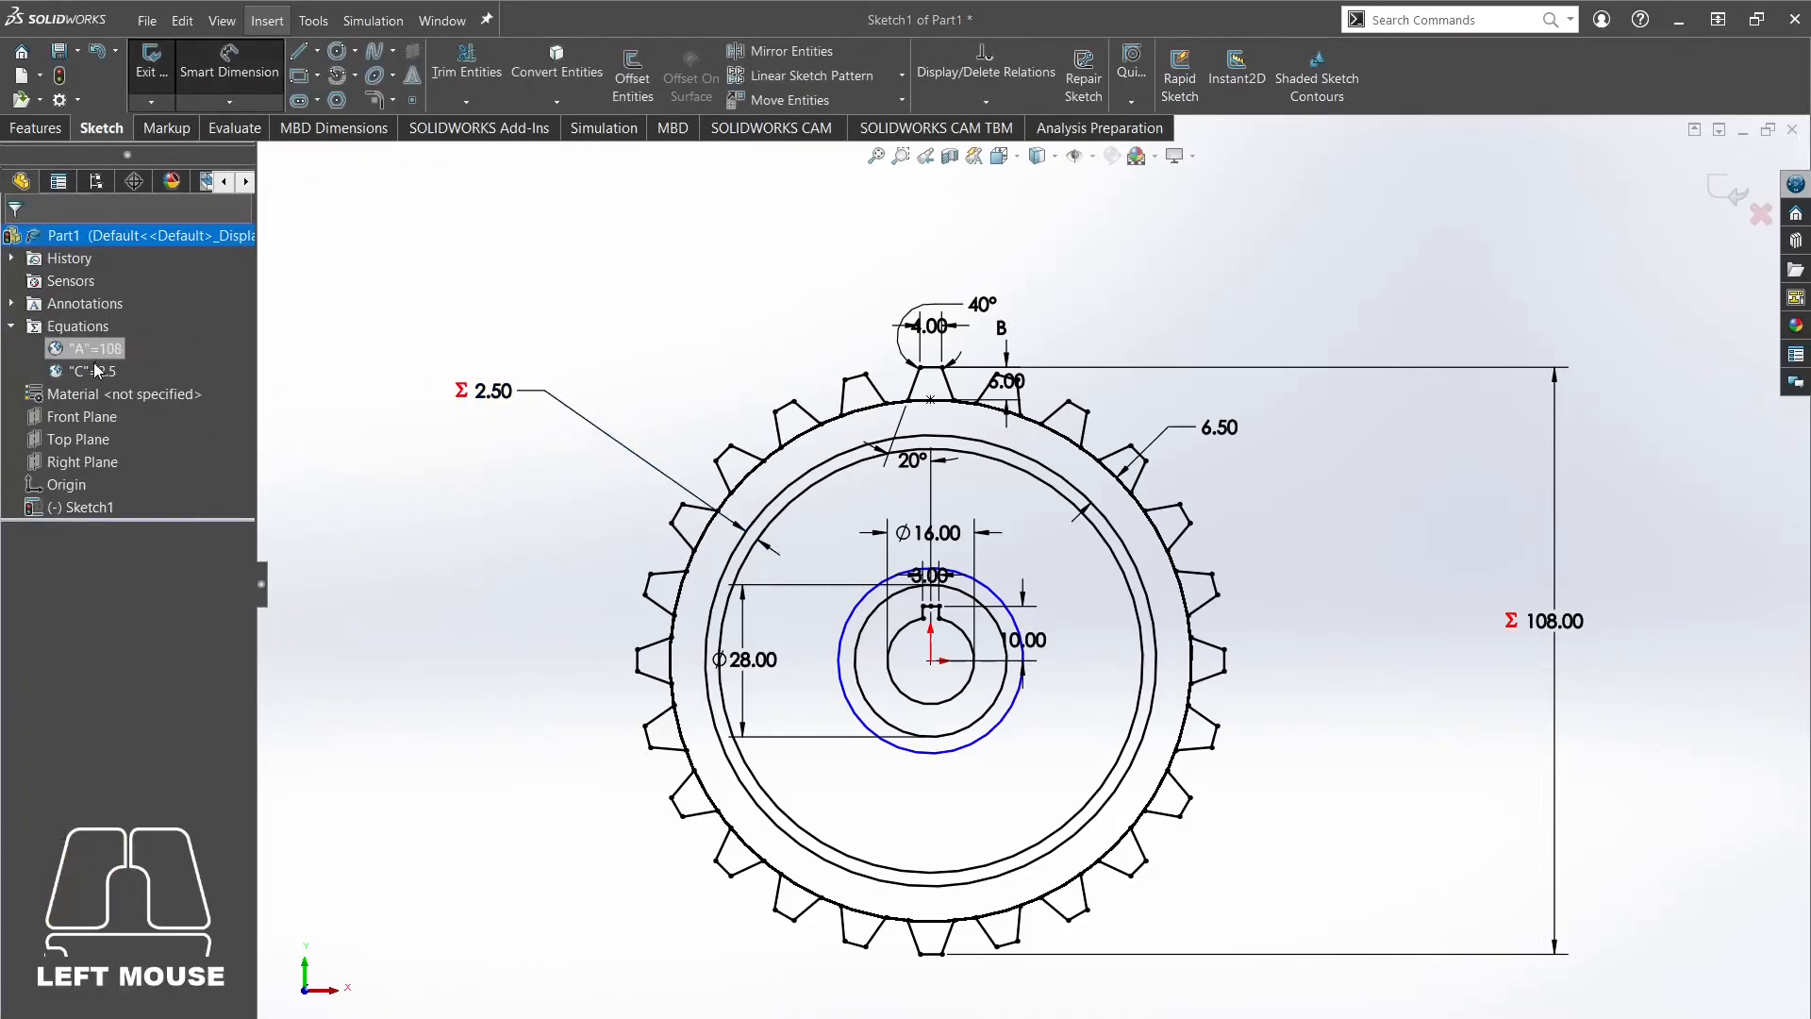
{"action": "left_click", "coordinate": [11, 325]}
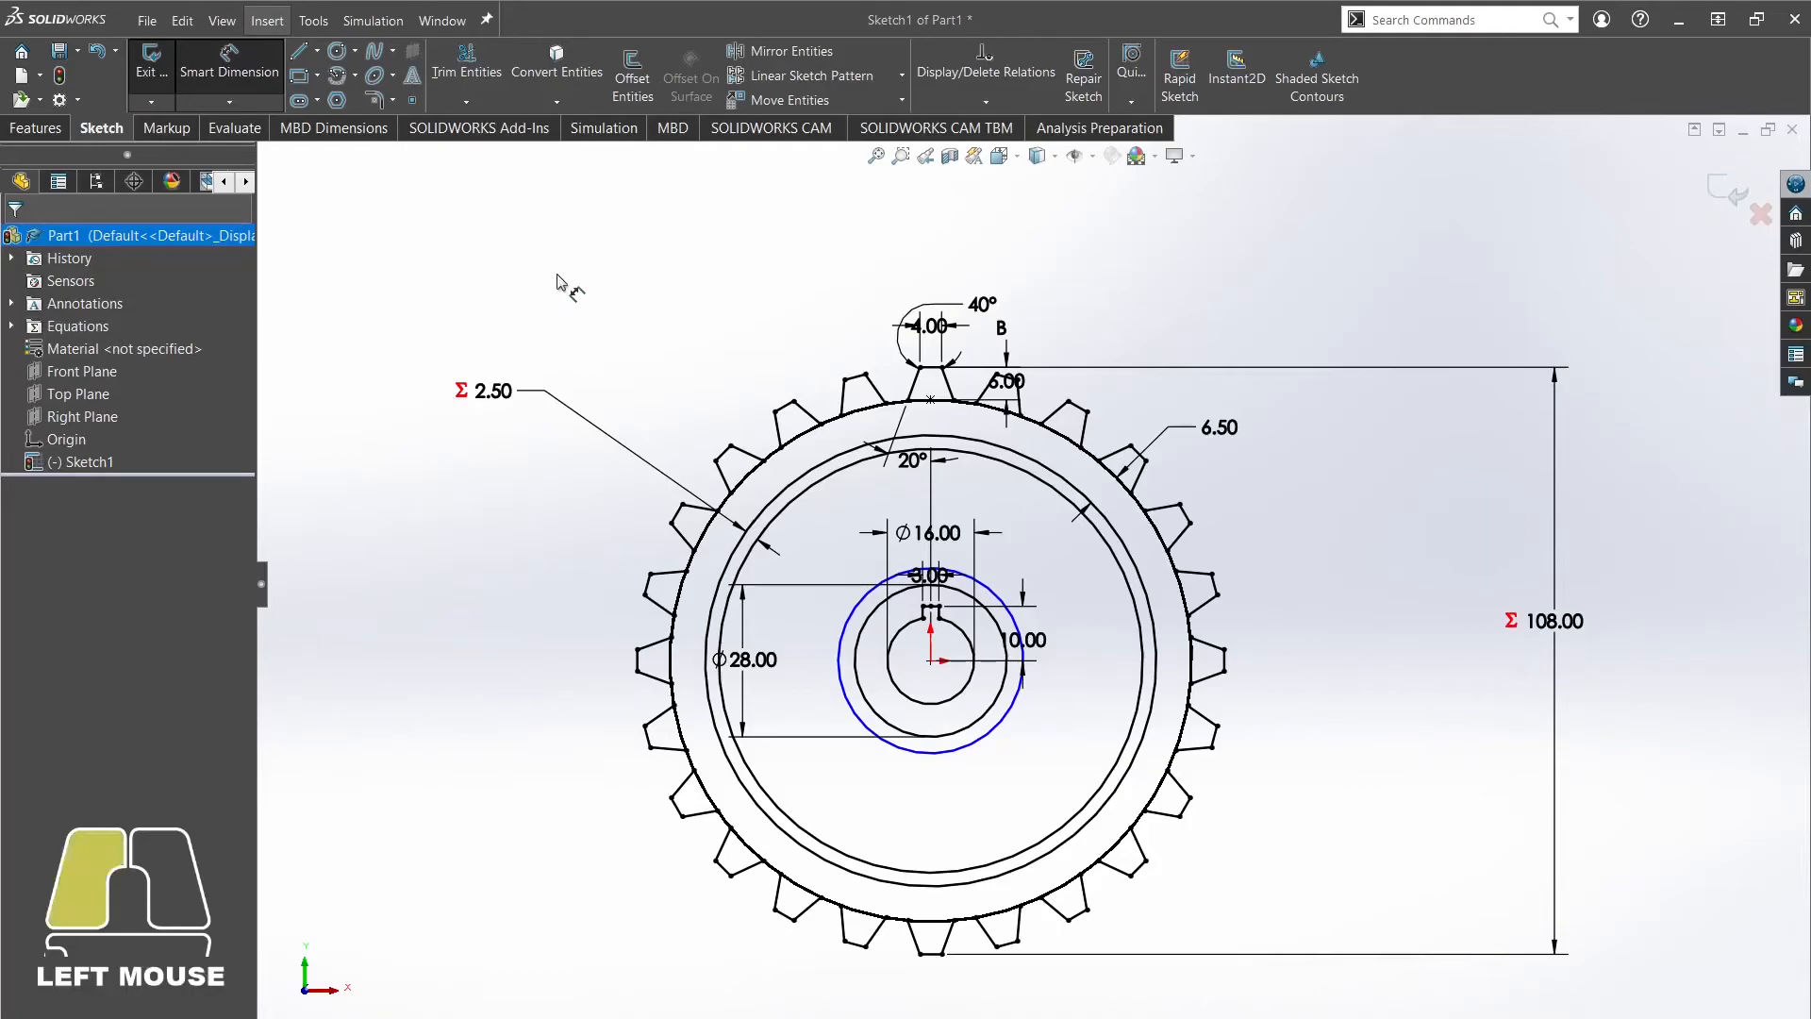
Dimension the gap between the 28 mm hub circle and the circle around it, using the variable C as its value.
{"action": "scroll", "coordinate": [849, 592], "scroll_direction": "up", "scroll_amount": 2}
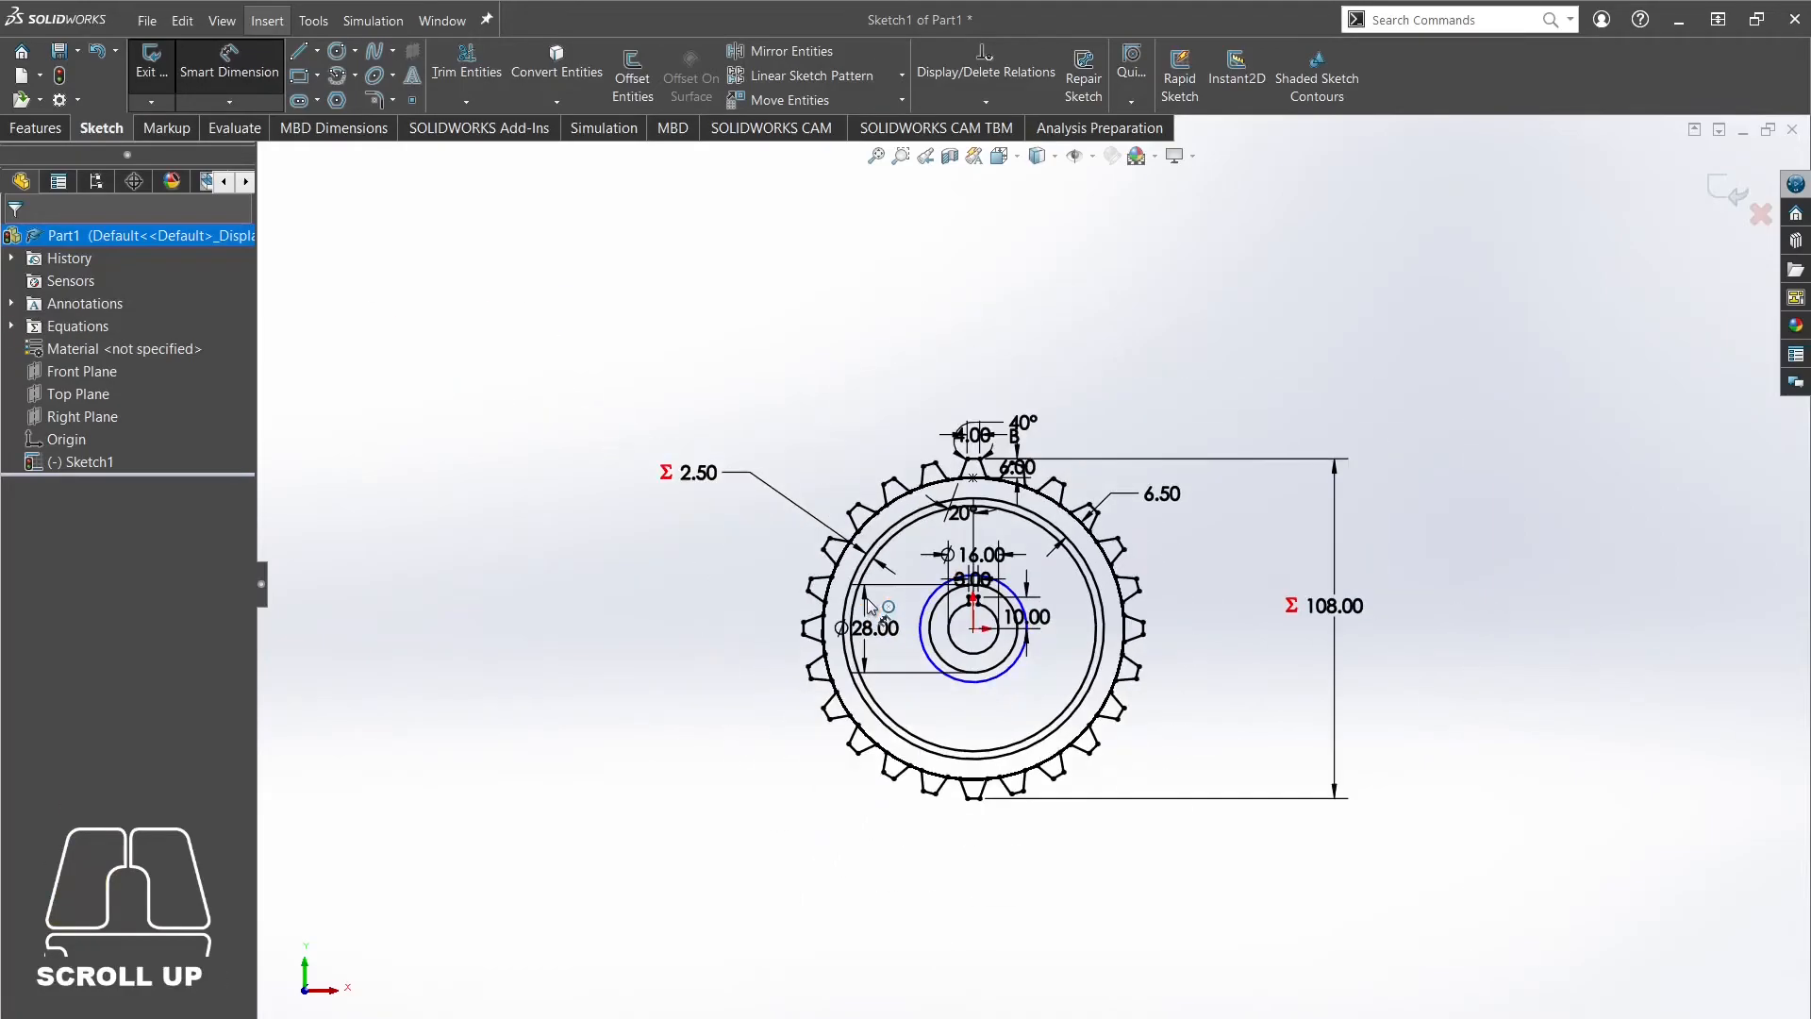
{"action": "scroll", "coordinate": [906, 575], "scroll_direction": "down", "scroll_amount": 4}
{"action": "middle_click_drag", "start_coordinate": [930, 564], "coordinate": [1041, 572], "text": "ctrl"}
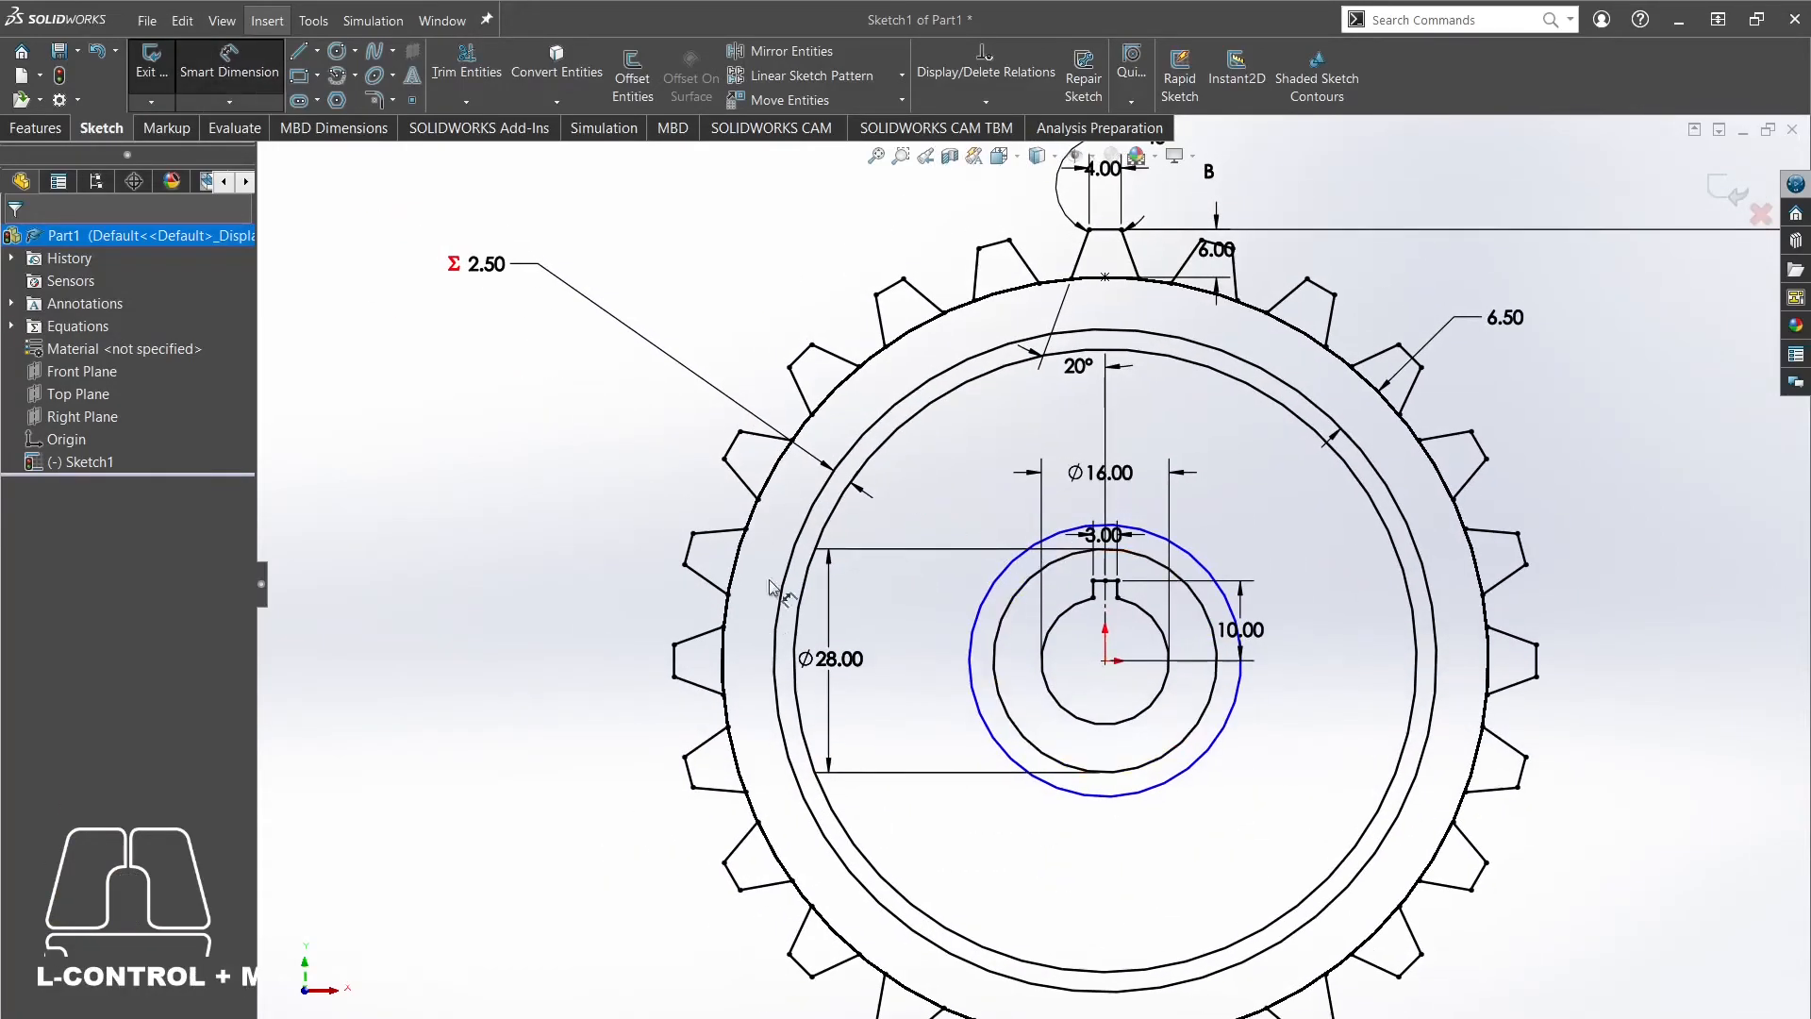
{"action": "left_click", "coordinate": [998, 576]}
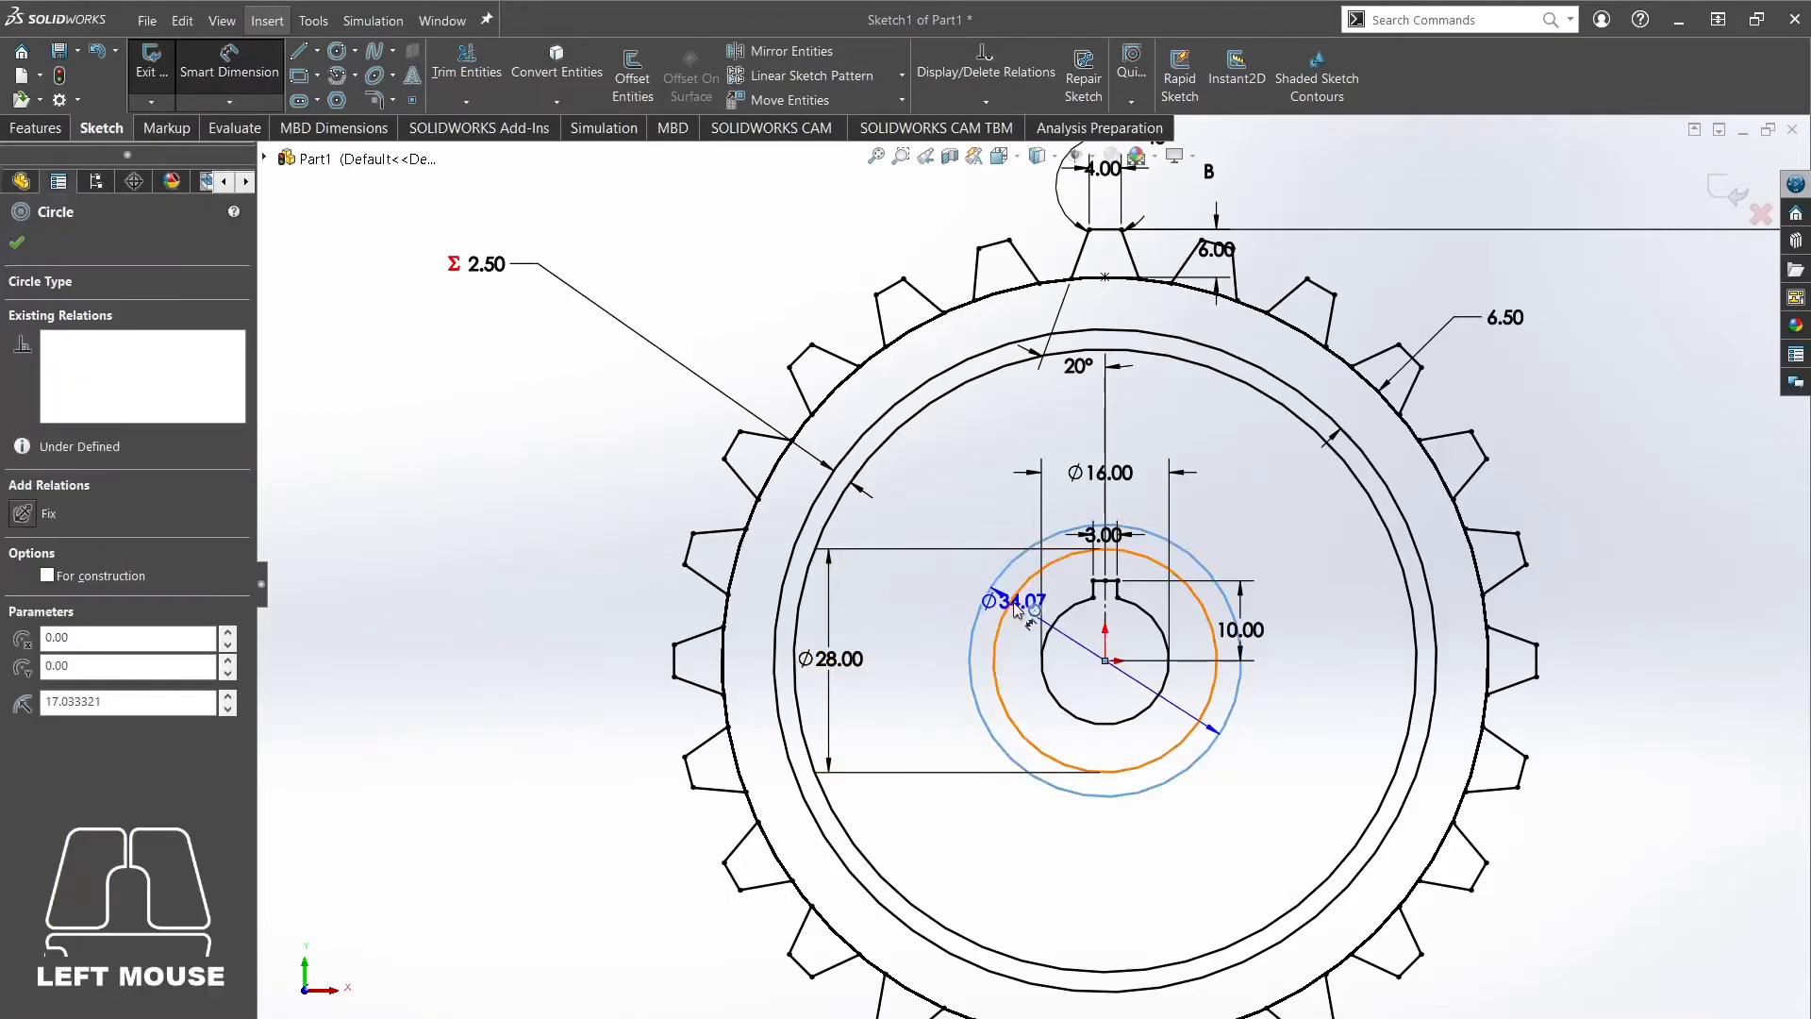
{"action": "left_click", "coordinate": [1002, 604]}
{"action": "left_click", "coordinate": [546, 686]}
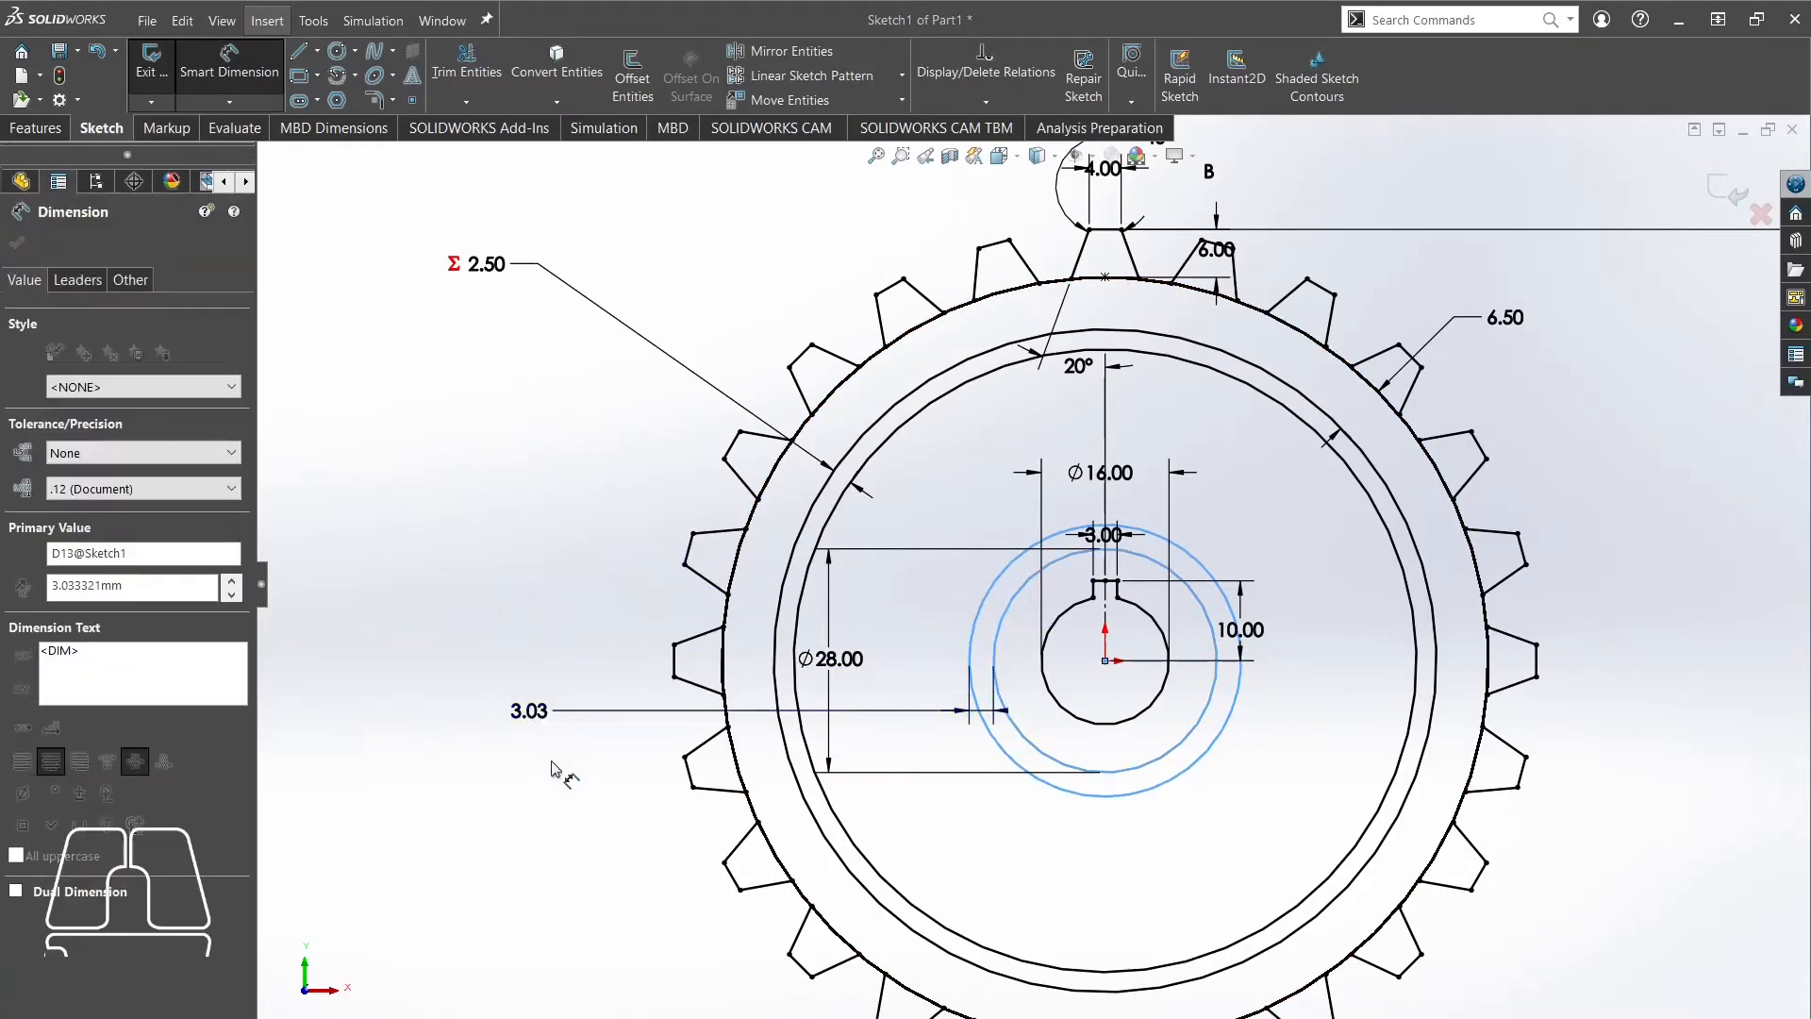
{"action": "type", "text": "C"}
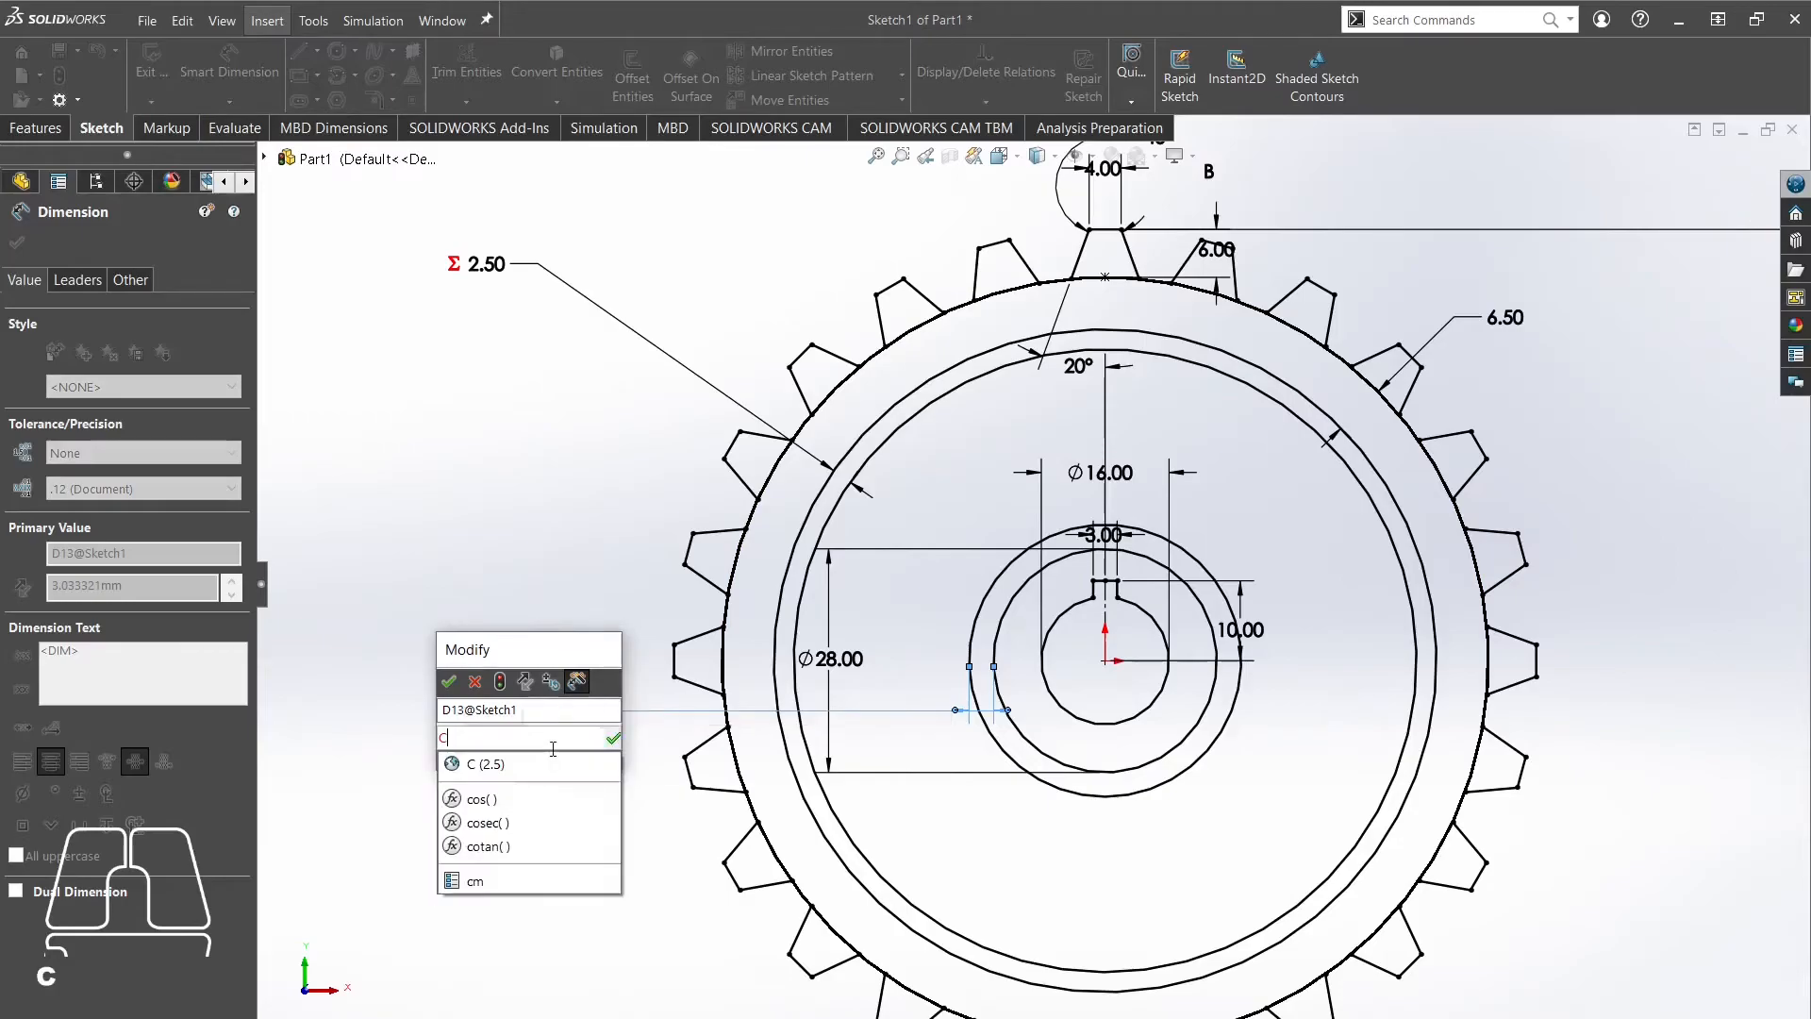
{"action": "left_click", "coordinate": [492, 766]}
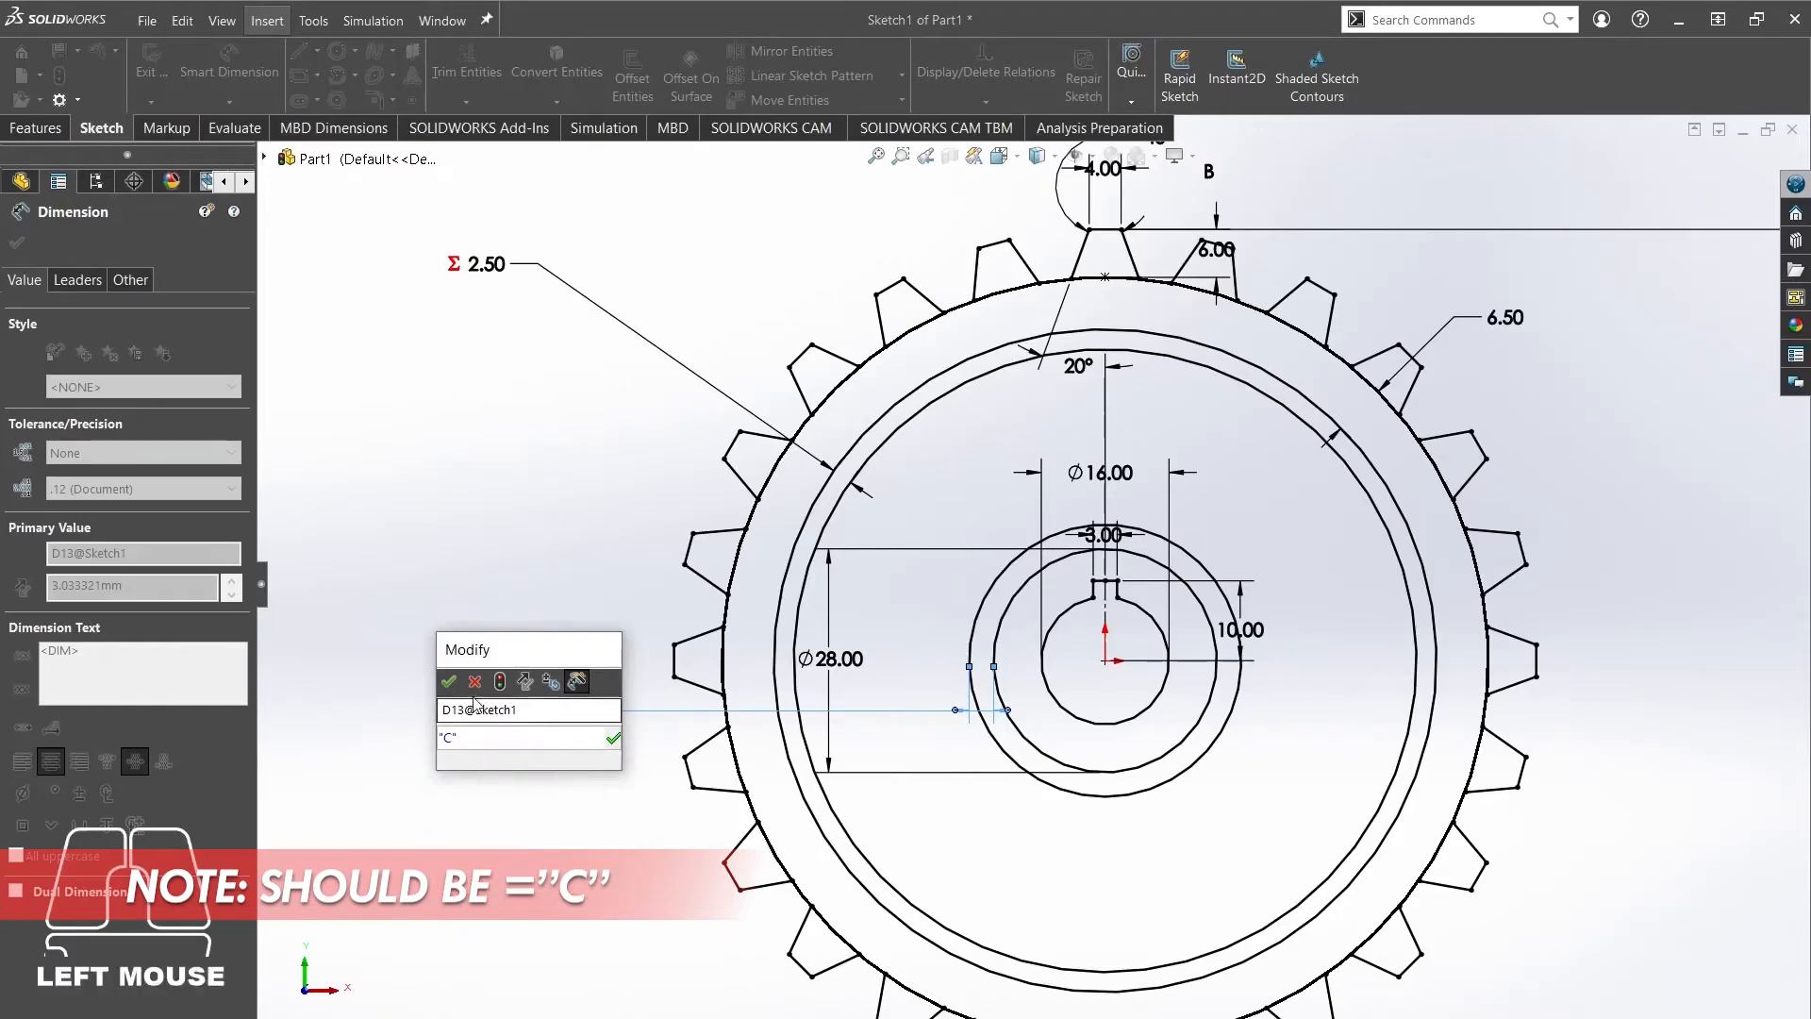
{"action": "left_click", "coordinate": [450, 683]}
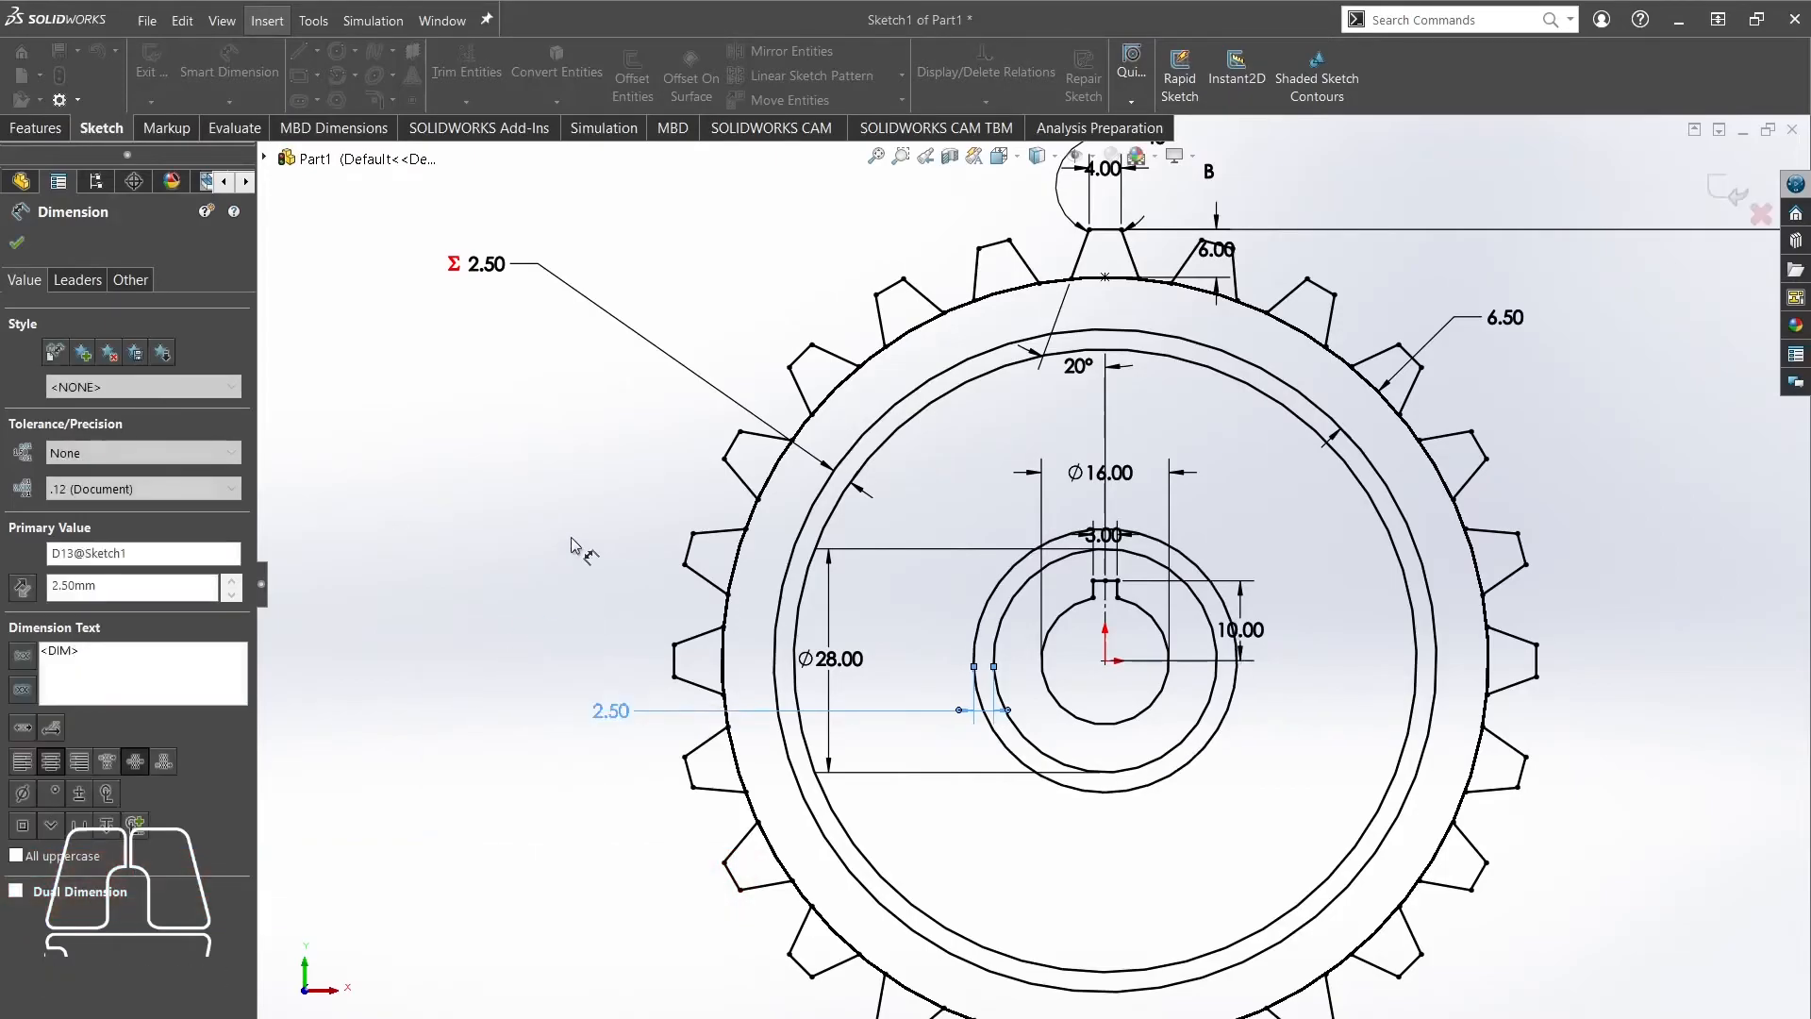
{"action": "right_click", "coordinate": [594, 562]}
{"action": "left_click", "coordinate": [594, 557]}
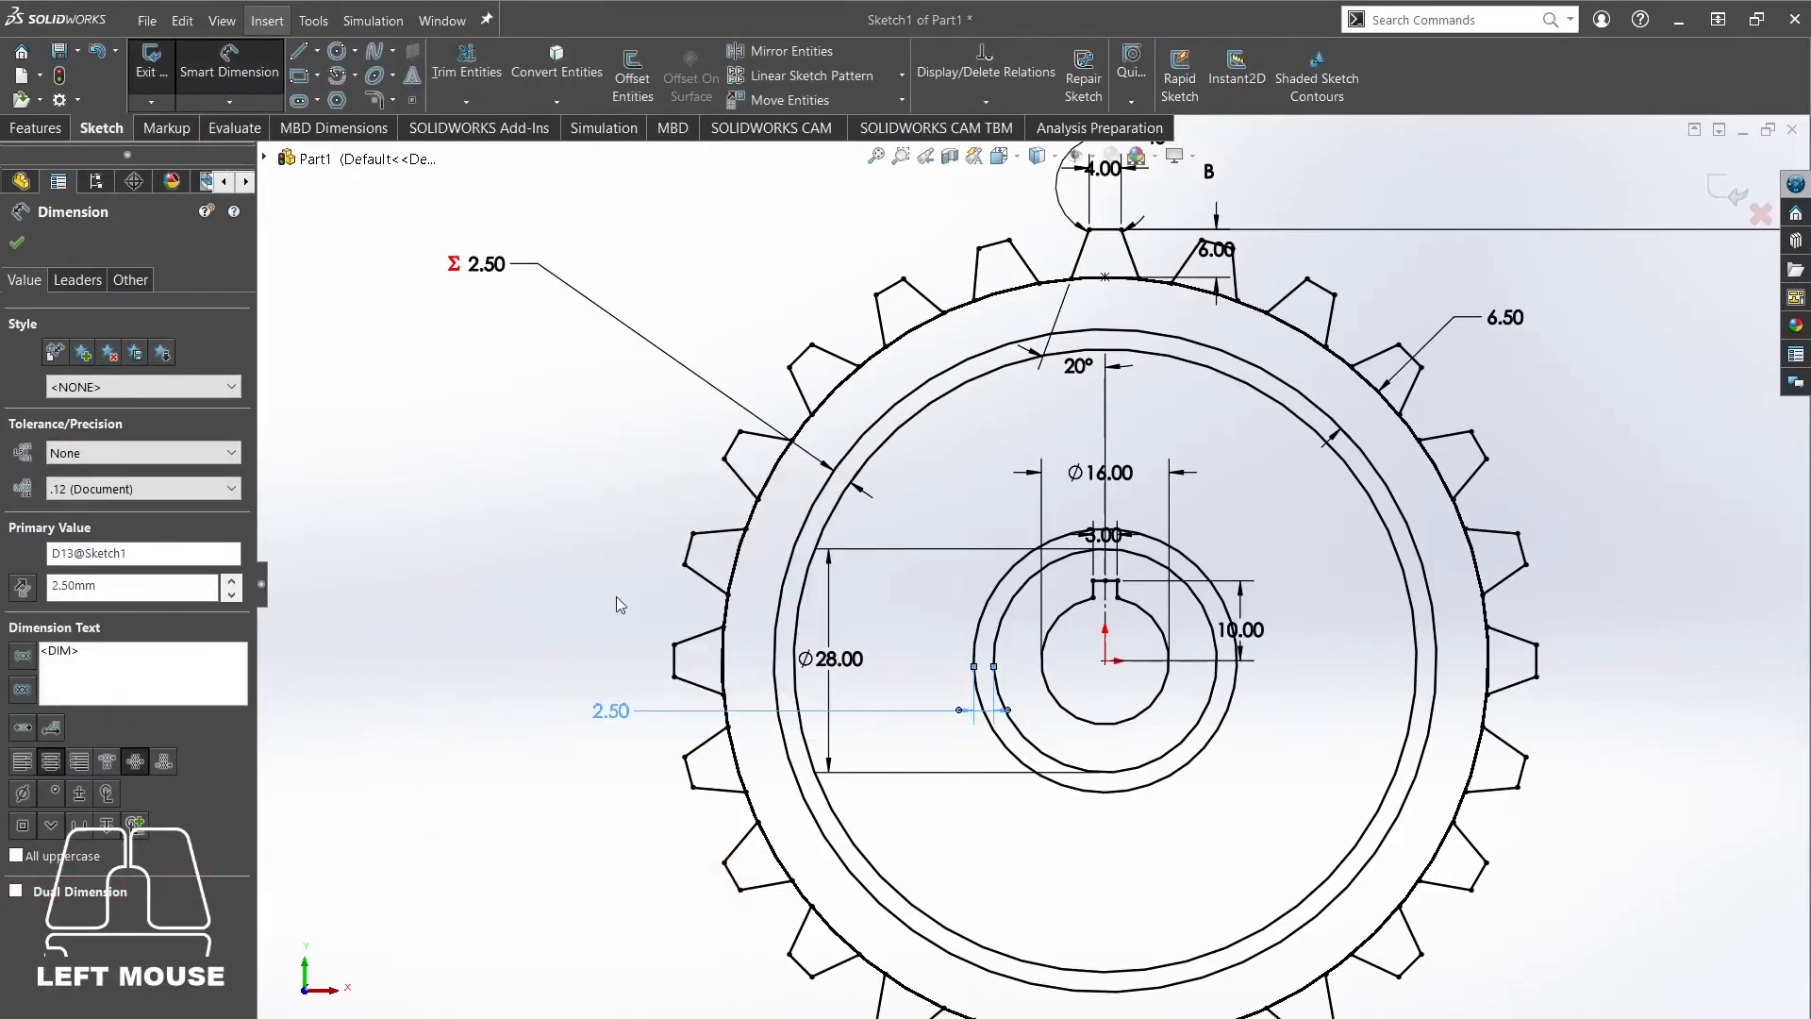
Move the hub circle's gap dimension clear of the gear's outline.
{"action": "left_click", "coordinate": [642, 721]}
{"action": "left_click_drag", "start_coordinate": [640, 725], "coordinate": [585, 760]}
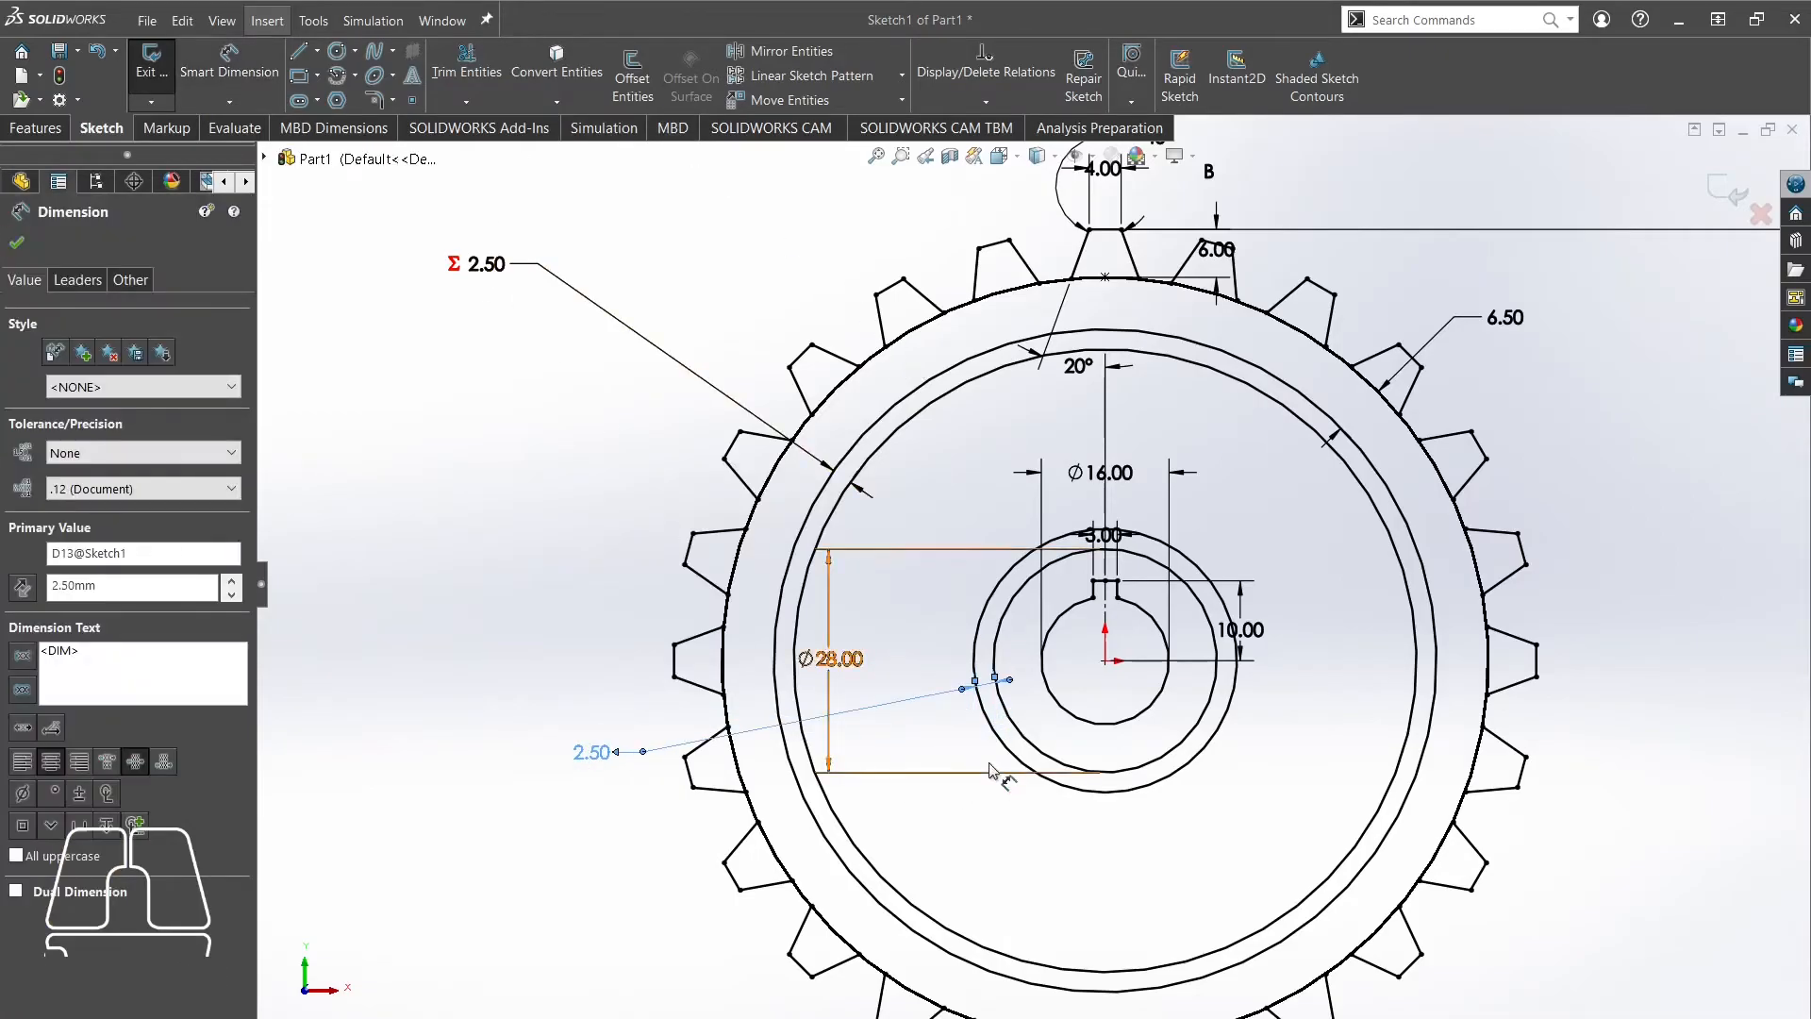
{"action": "left_click", "coordinate": [477, 560]}
{"action": "scroll", "coordinate": [1038, 590], "scroll_direction": "up", "scroll_amount": 3}
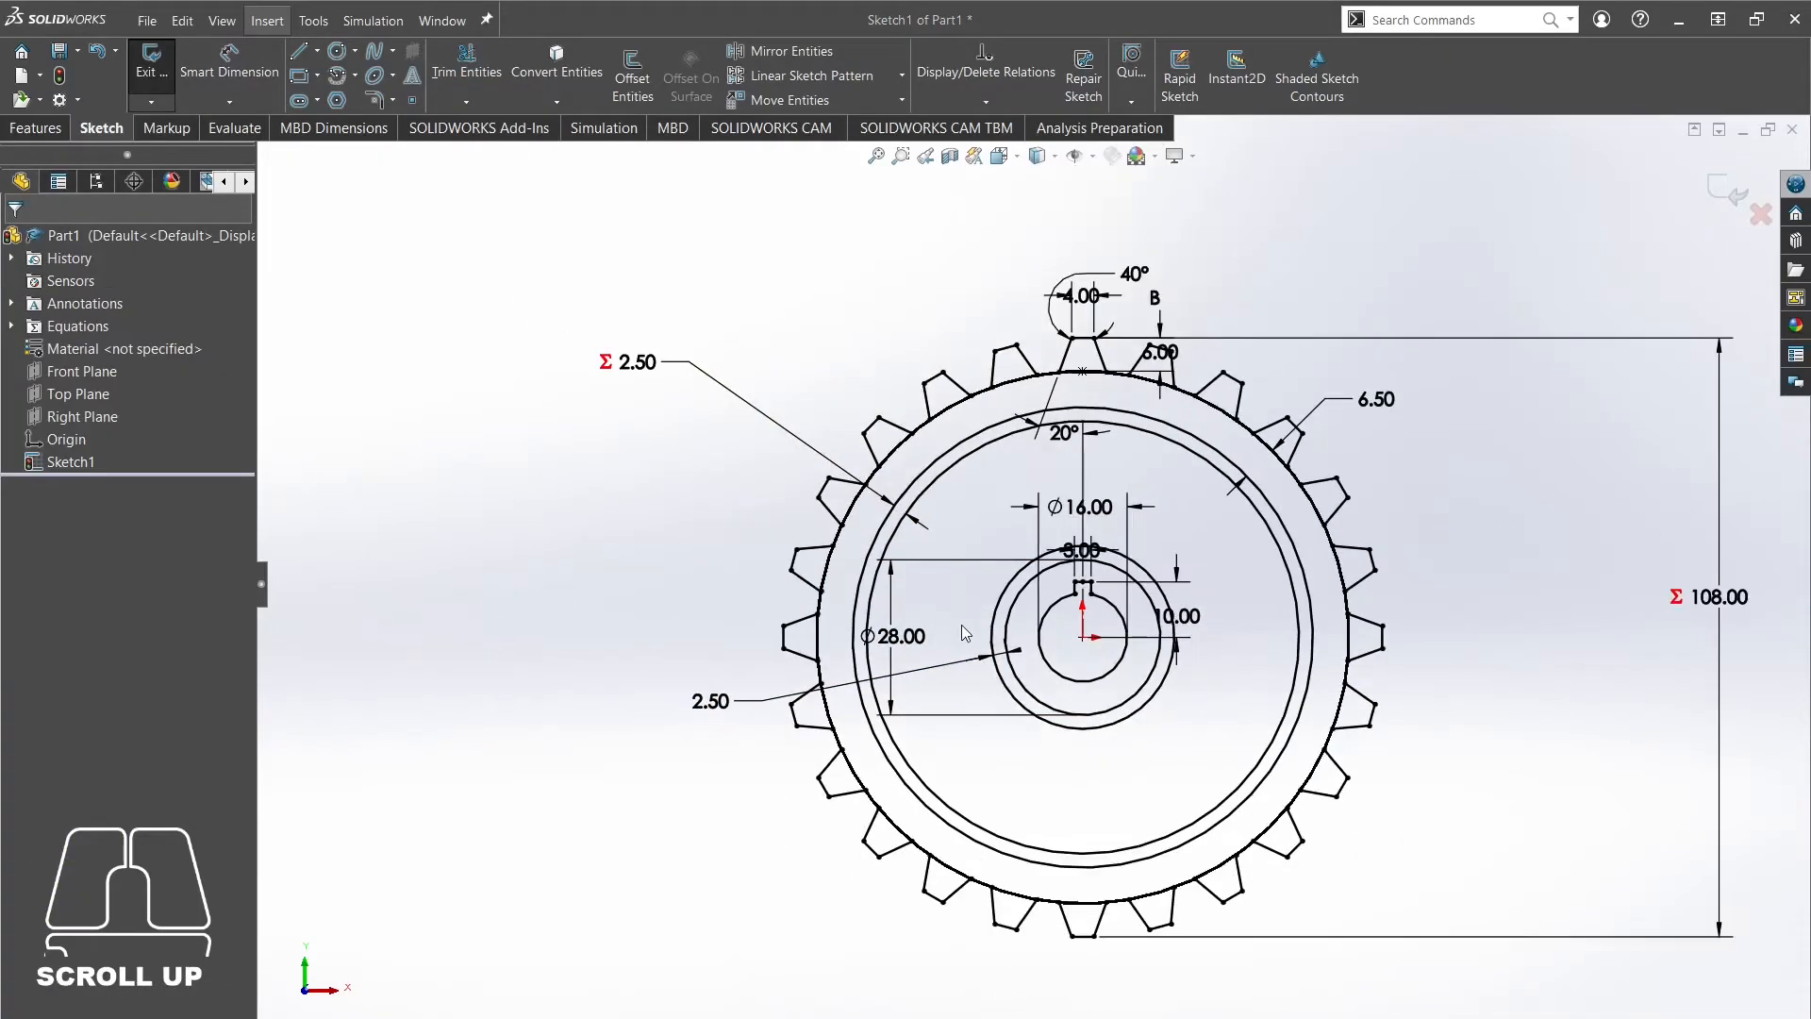
{"action": "middle_click_drag", "start_coordinate": [936, 634], "coordinate": [747, 648], "text": "ctrl"}
{"action": "left_click", "coordinate": [727, 1016]}
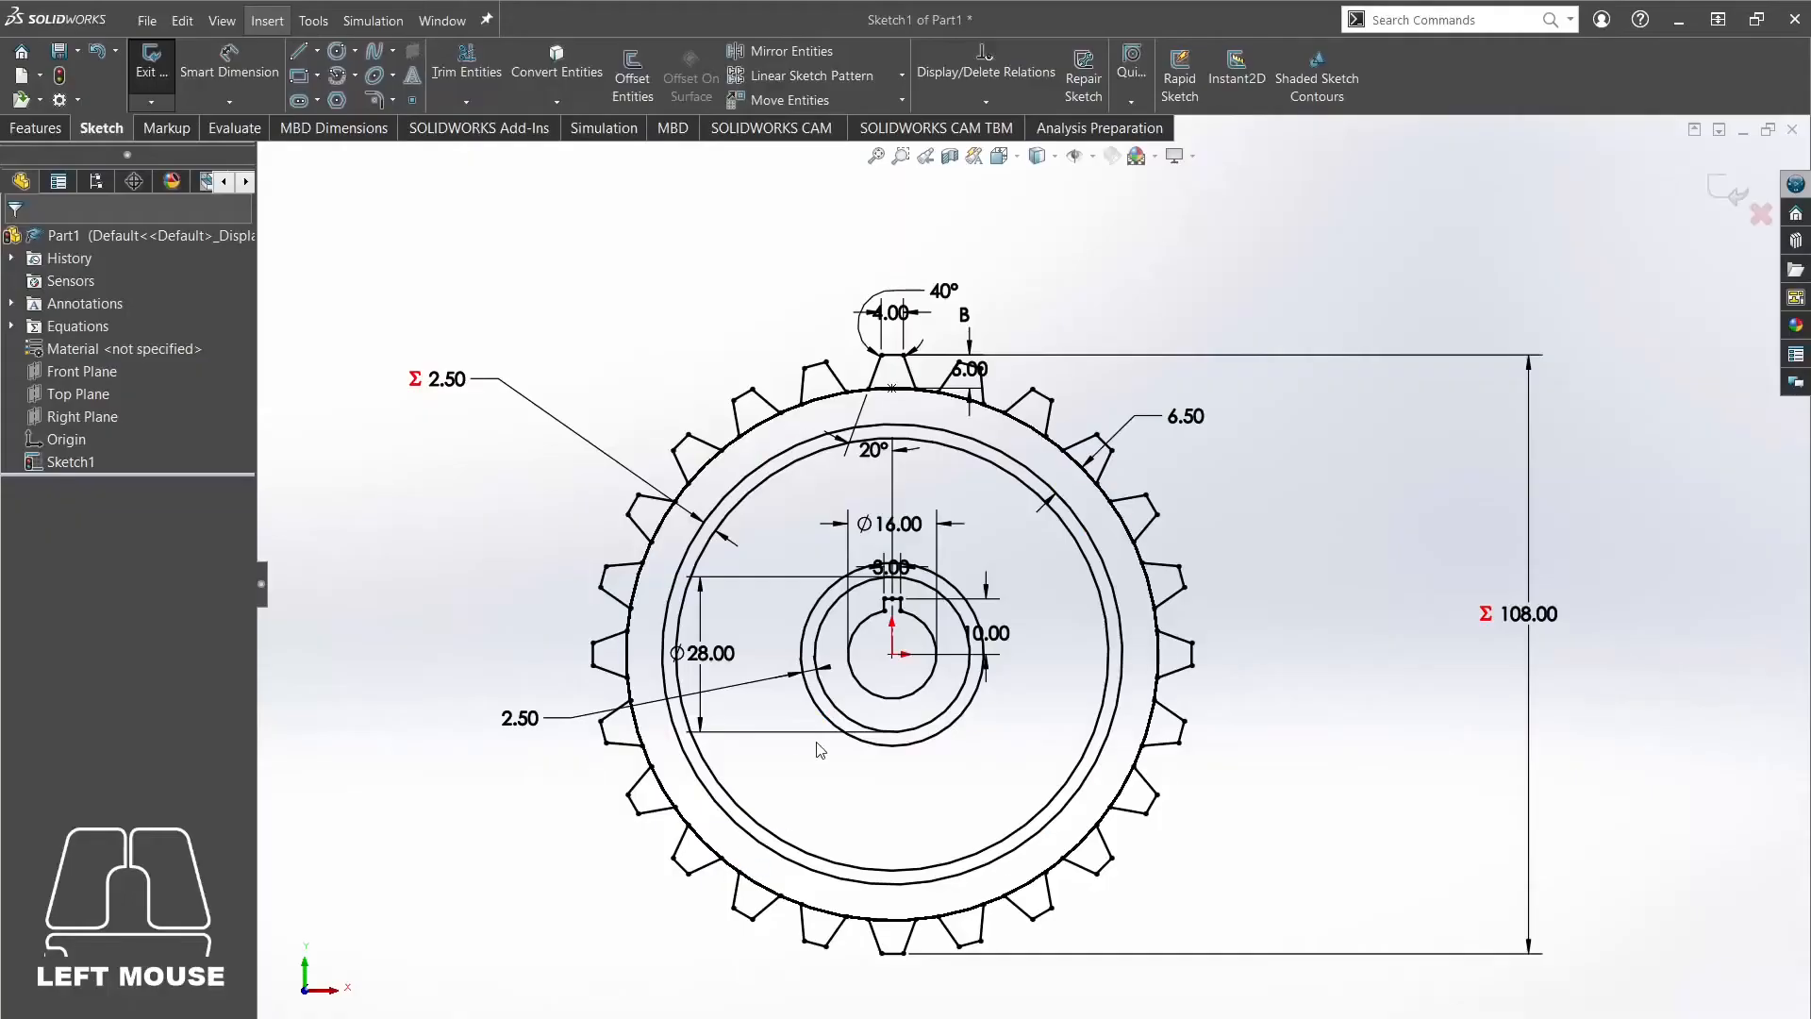
Reposition the 16 mm bore and 3 mm keyway dimensions near the bore, and the 20° tooth dimension outside the rim's inner circles.
{"action": "scroll", "coordinate": [1085, 584], "scroll_direction": "down", "scroll_amount": 5}
{"action": "middle_click_drag", "start_coordinate": [1086, 587], "coordinate": [966, 640], "text": "ctrl"}
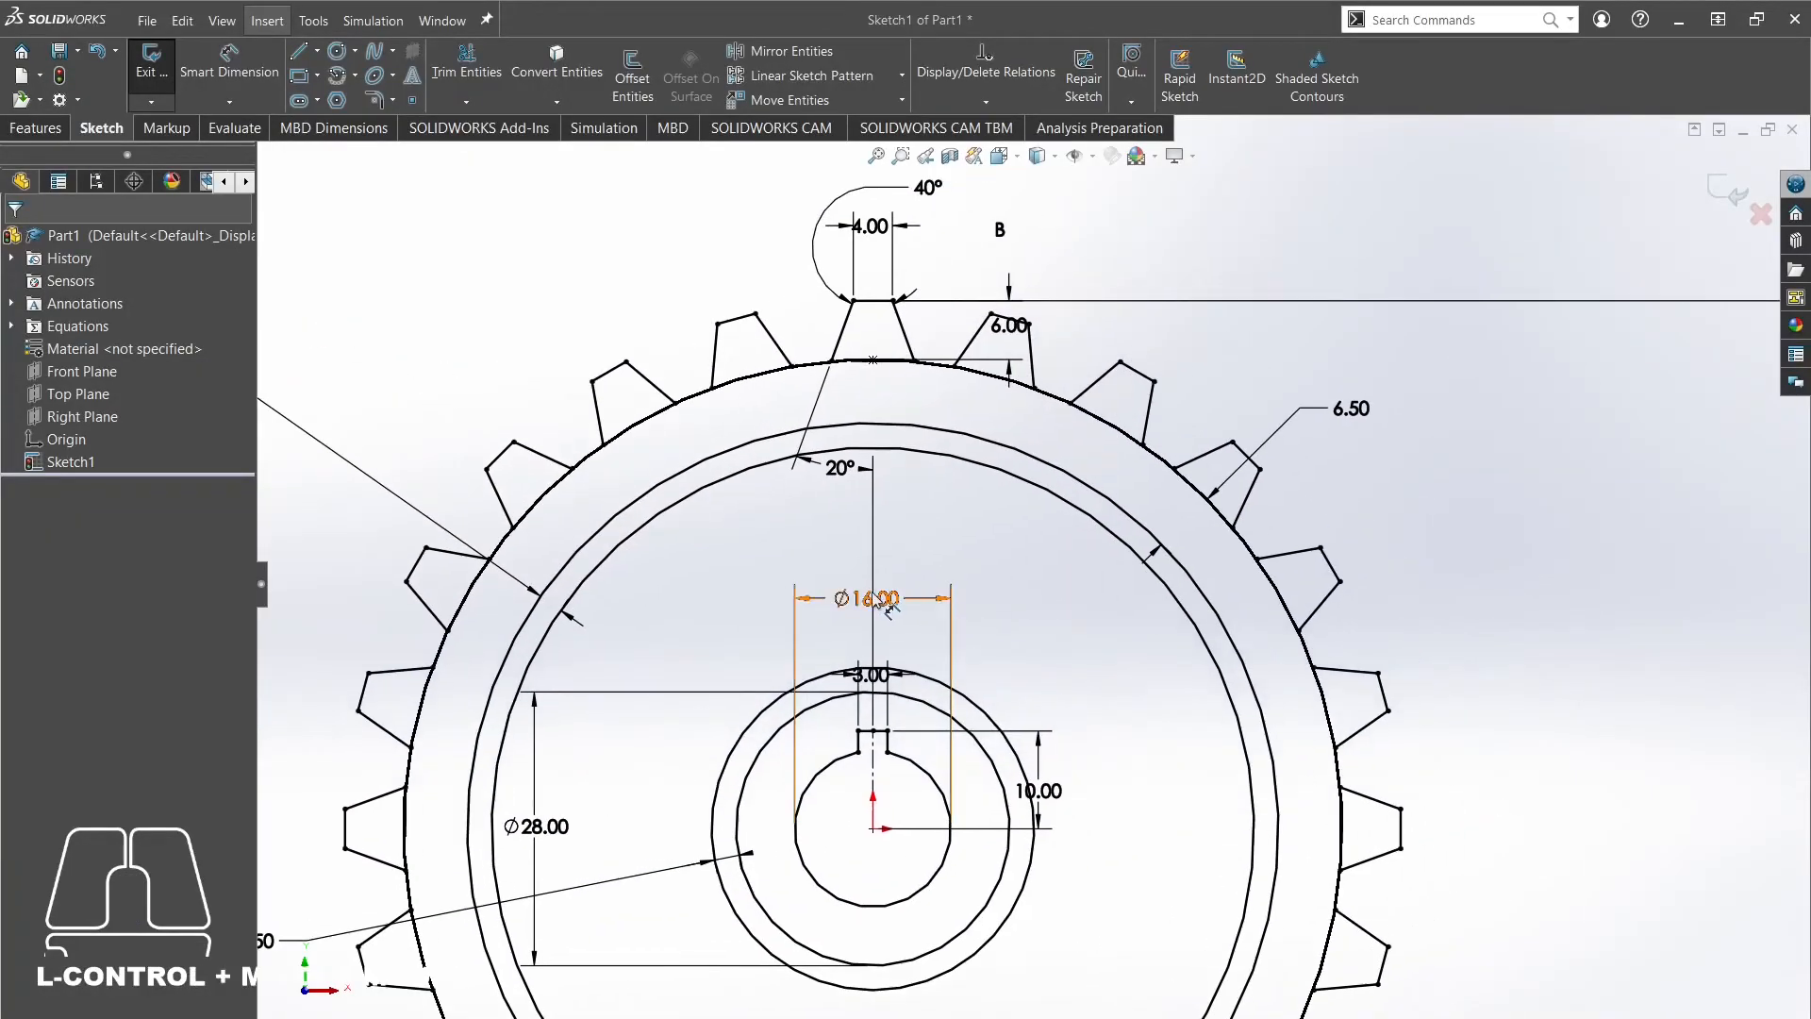
{"action": "scroll", "coordinate": [966, 641], "scroll_direction": "down", "scroll_amount": 2}
{"action": "middle_click_drag", "start_coordinate": [1056, 676], "coordinate": [1022, 614], "text": "ctrl"}
{"action": "left_click_drag", "start_coordinate": [879, 550], "coordinate": [886, 724]}
{"action": "left_click_drag", "start_coordinate": [860, 653], "coordinate": [857, 678]}
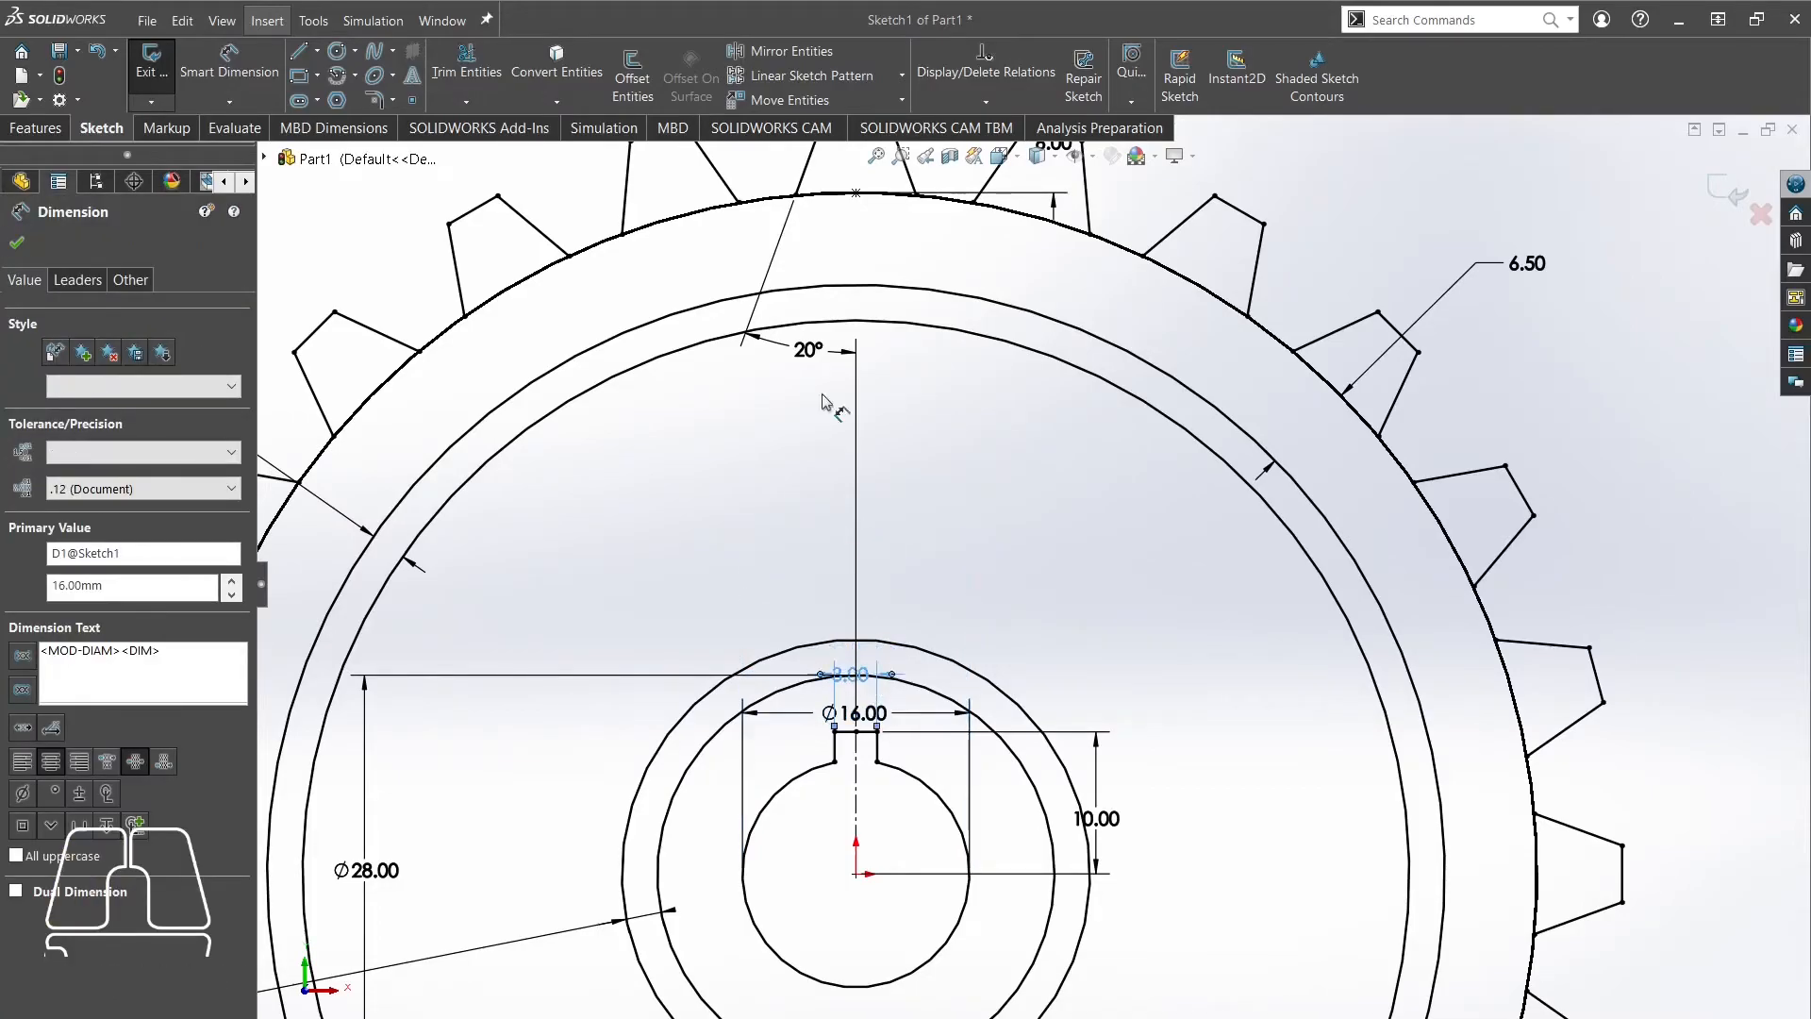
{"action": "mouse_move", "coordinate": [813, 351]}
{"action": "left_mouse_down"}
{"action": "mouse_move", "coordinate": [825, 253]}
{"action": "mouse_move", "coordinate": [838, 262]}
{"action": "left_mouse_up"}
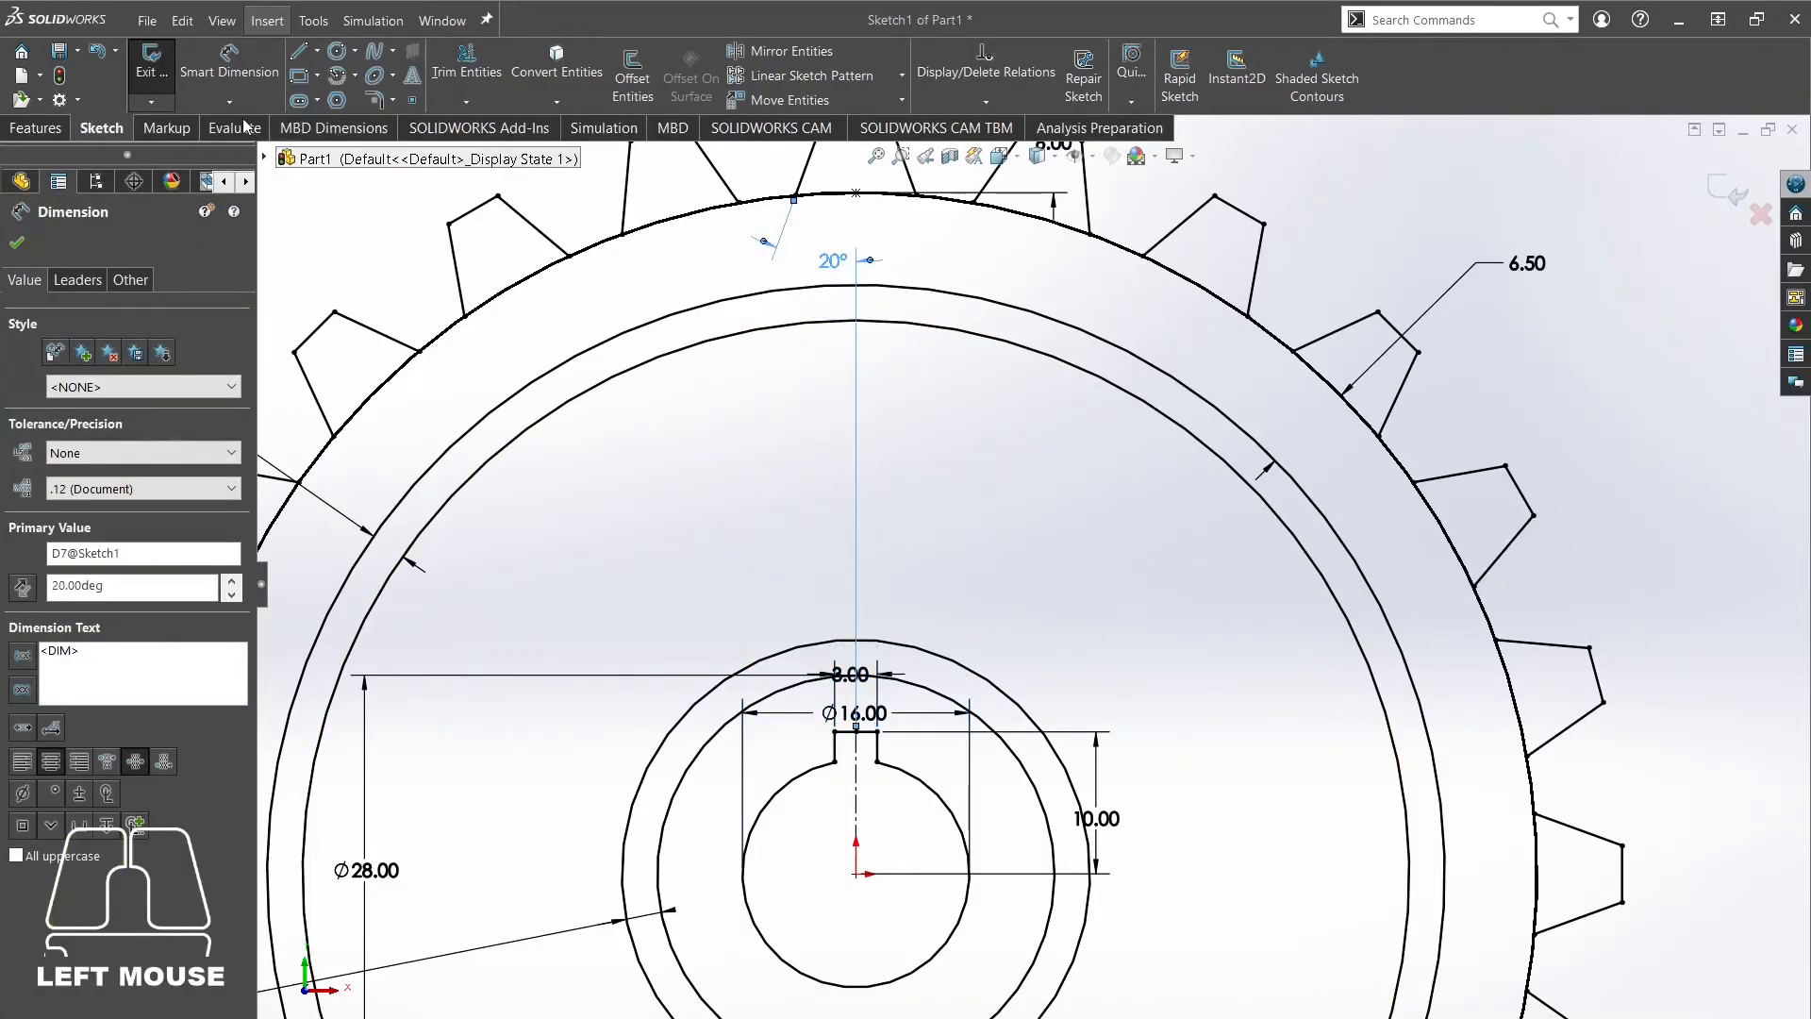
{"action": "left_click", "coordinate": [341, 222]}
Sketch two lines about 22.6 mm long, one each side of the vertical centreline, joining the hub's outer circle to the rim's innermost circle.
{"action": "left_click", "coordinate": [298, 51]}
{"action": "left_click", "coordinate": [806, 322]}
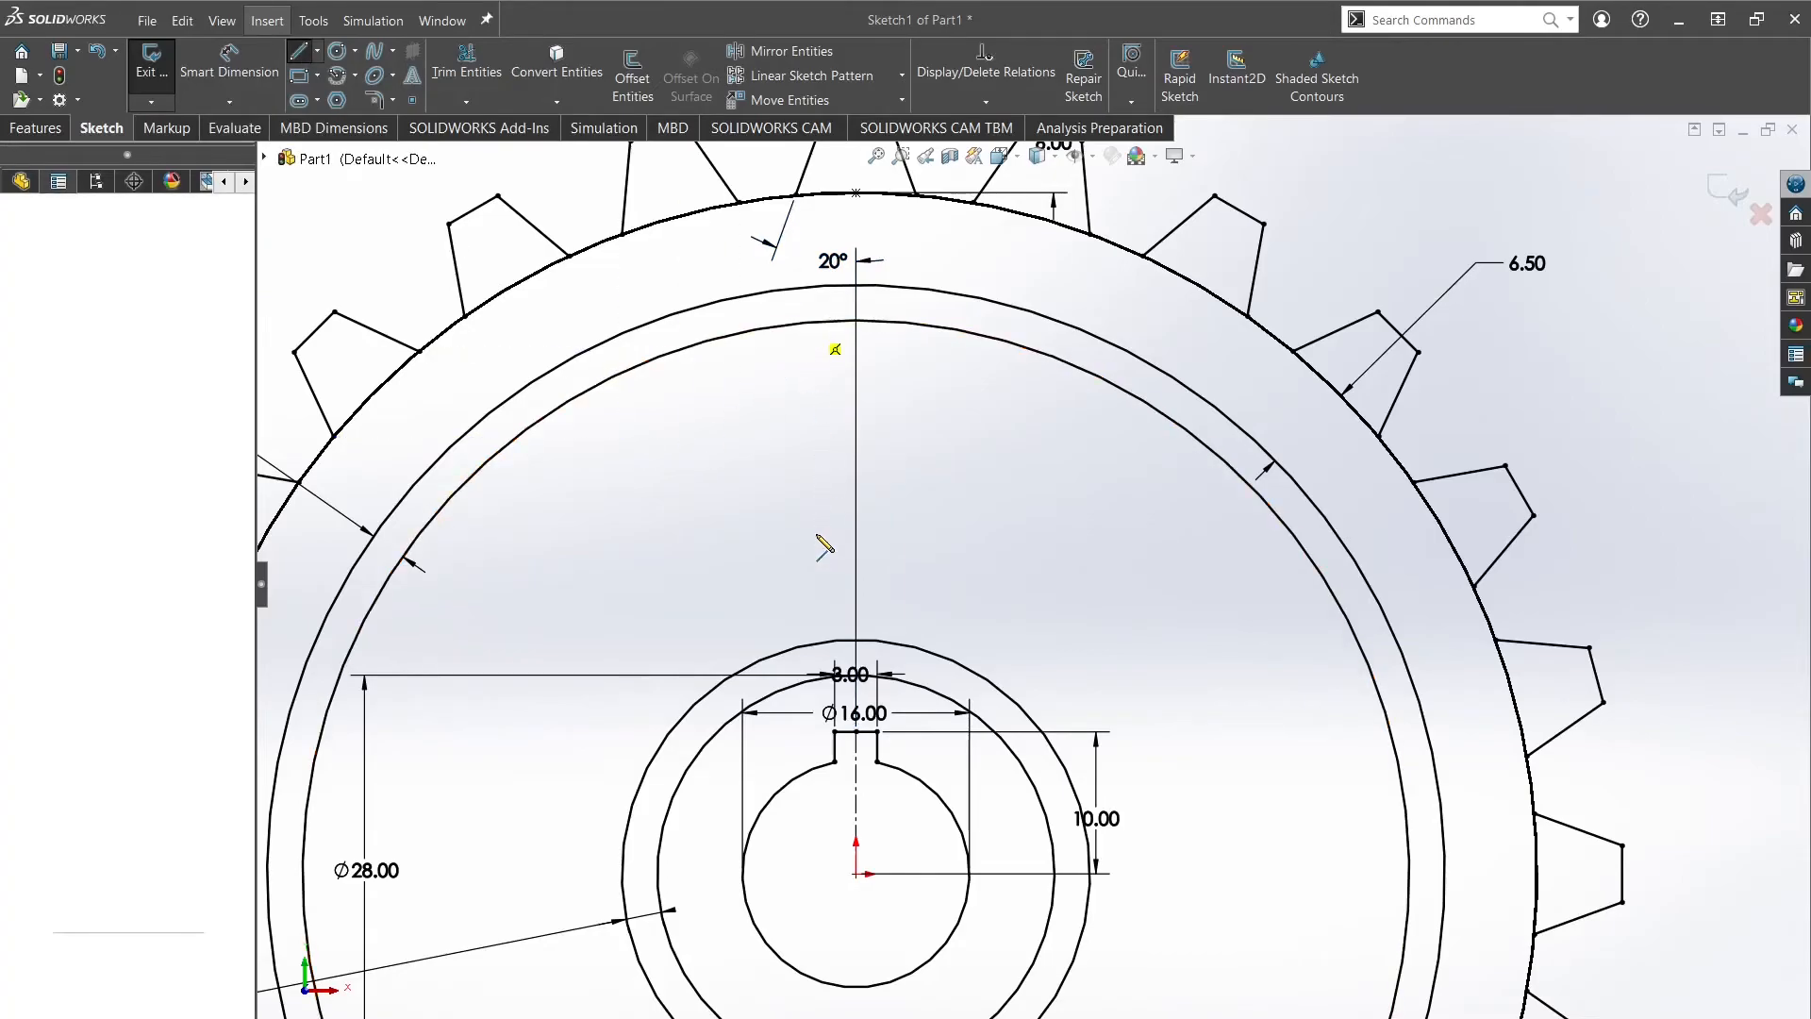
{"action": "left_click", "coordinate": [816, 642]}
{"action": "key", "text": "Escape"}
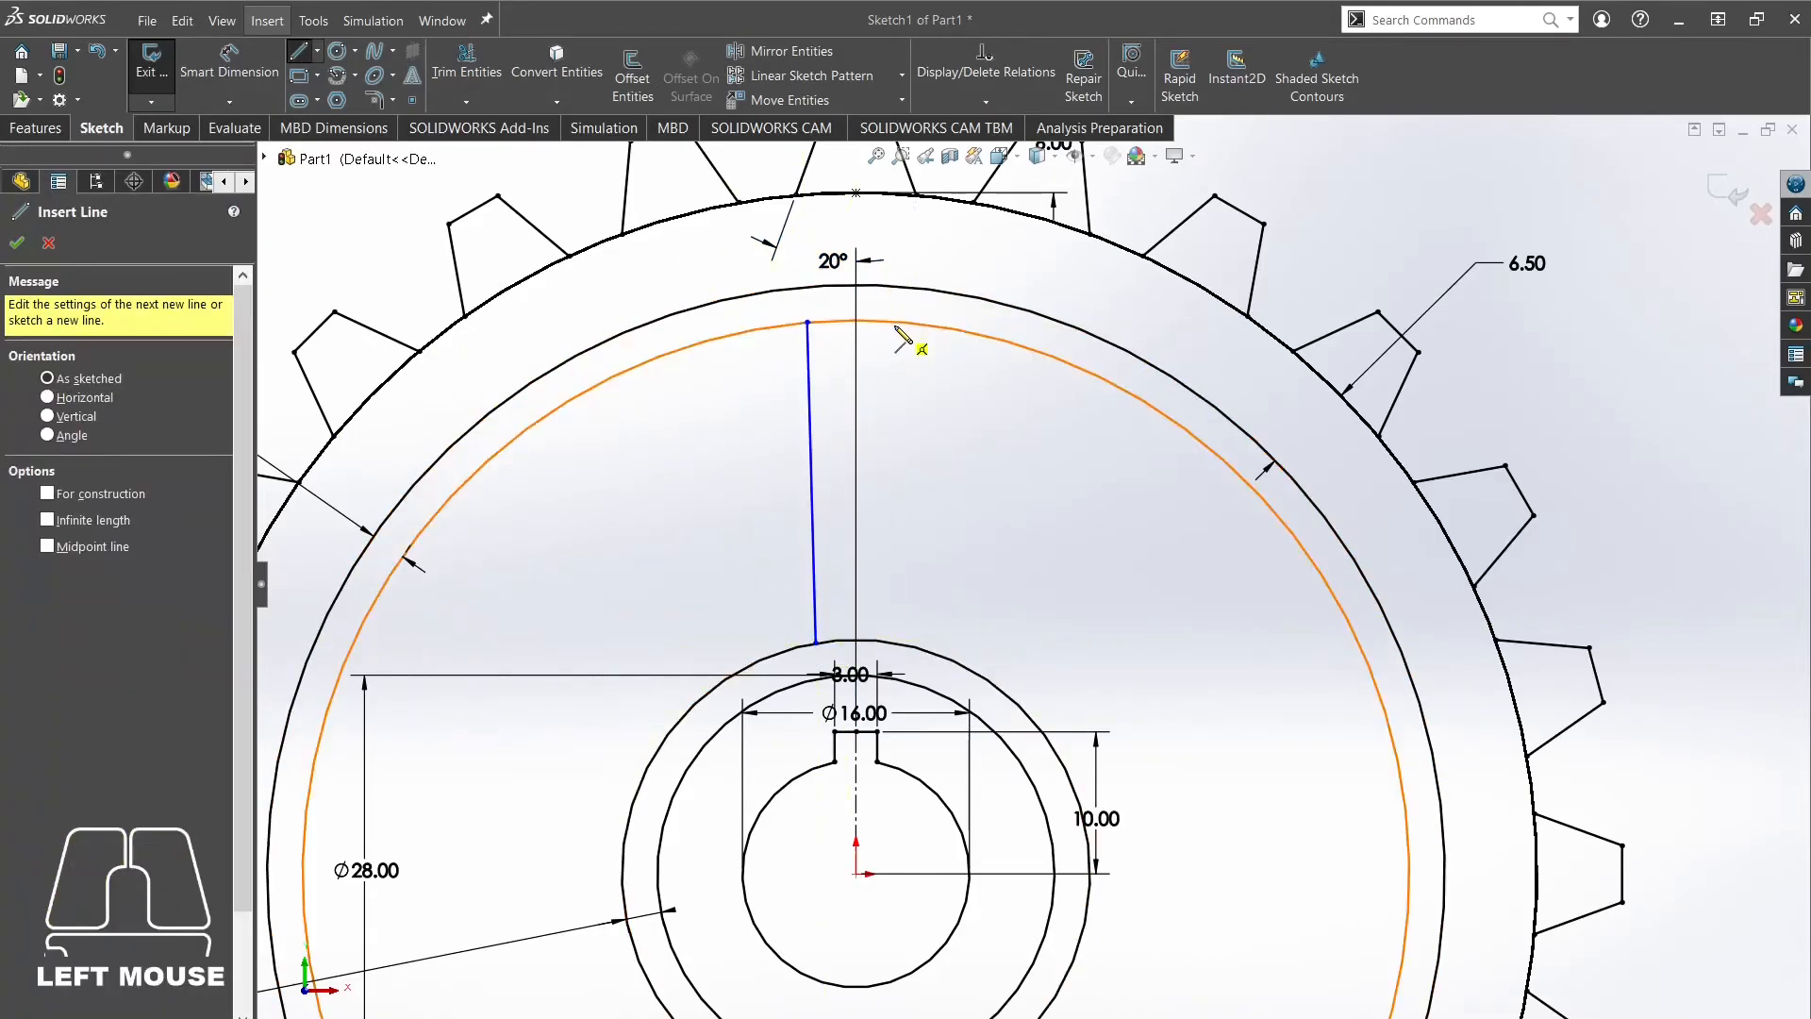
{"action": "left_click", "coordinate": [895, 323]}
{"action": "left_click", "coordinate": [896, 646]}
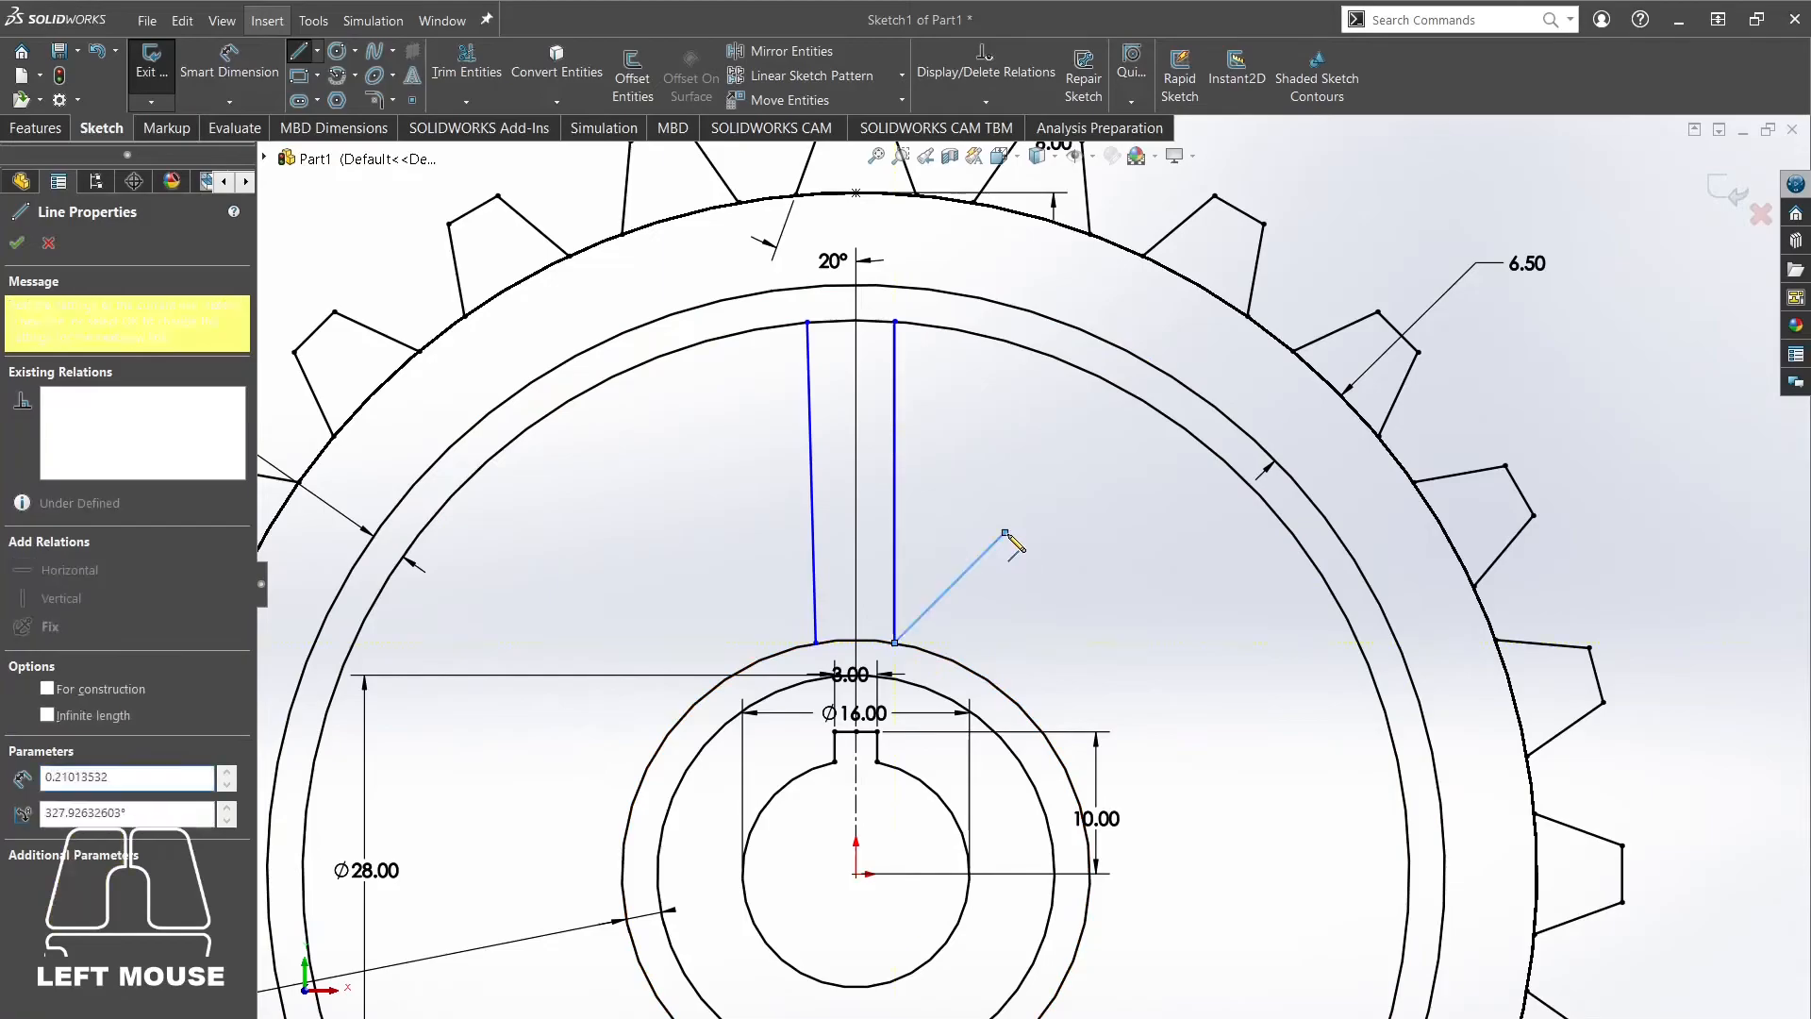
{"action": "right_click", "coordinate": [1029, 458]}
{"action": "left_click", "coordinate": [1047, 479]}
Make the two spoke lines parallel and shift the one left of the centreline slightly outward.
{"action": "left_click", "coordinate": [896, 387]}
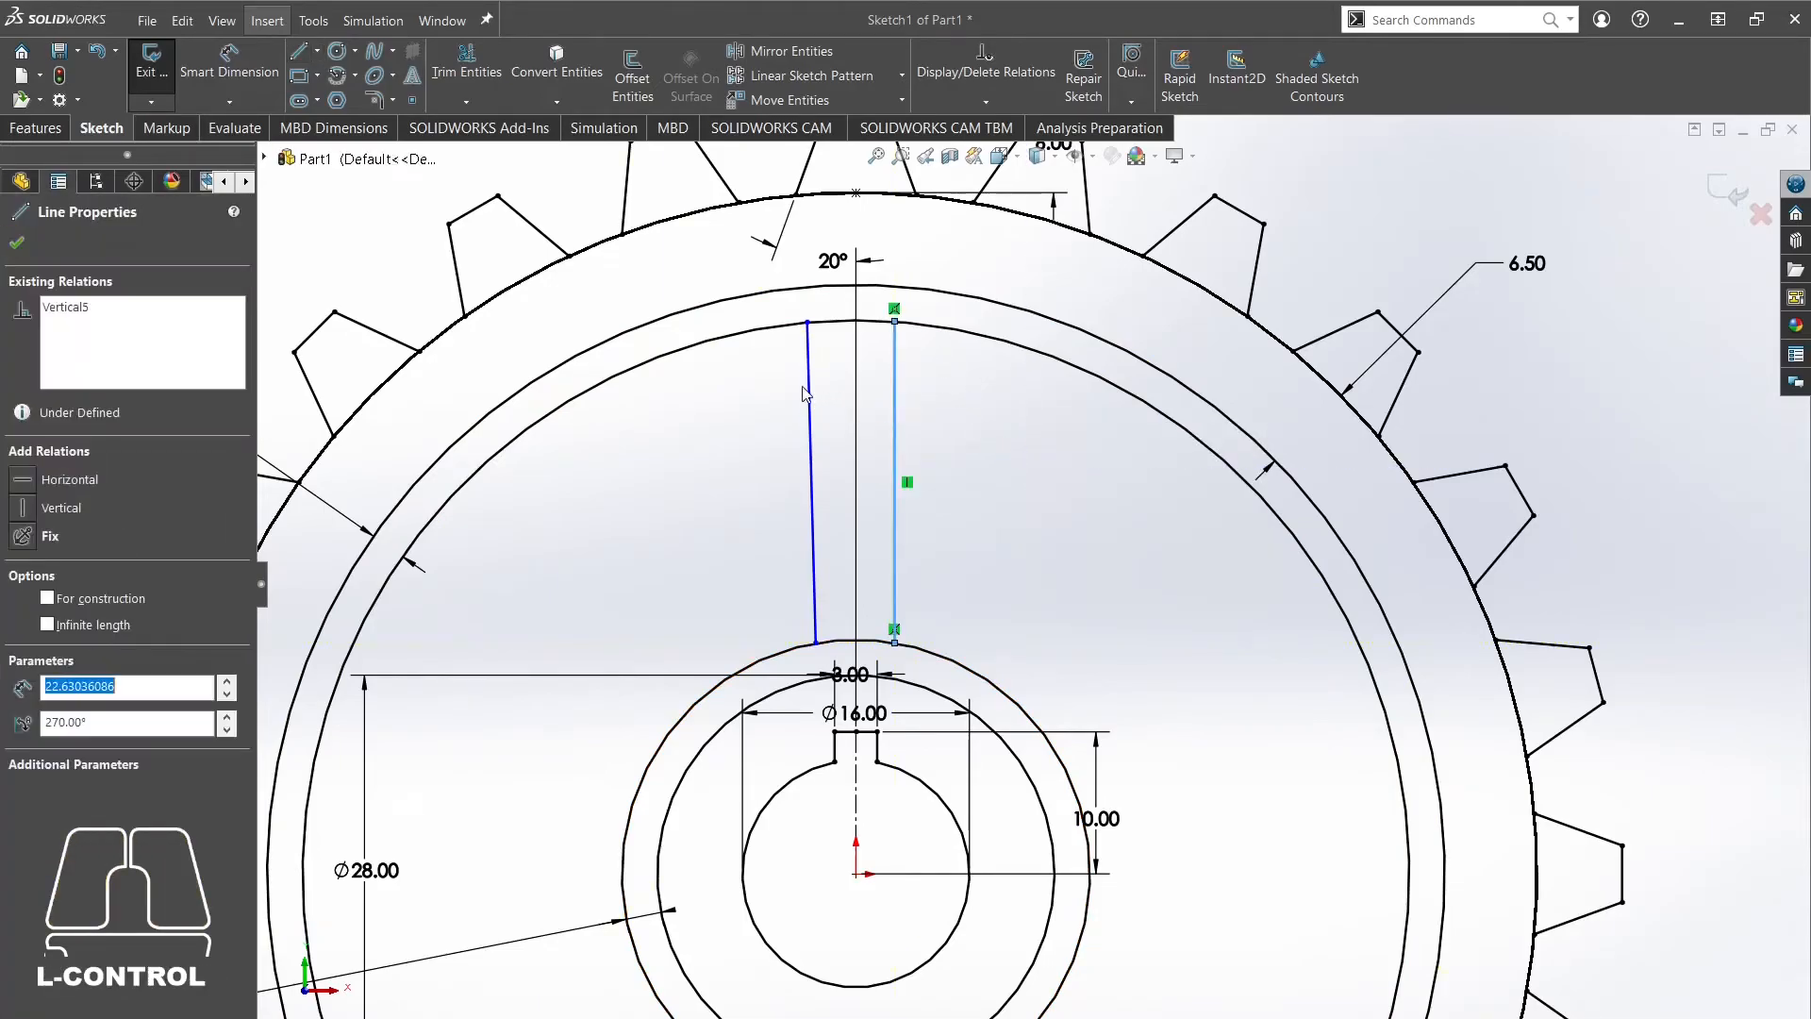
{"action": "left_click", "coordinate": [808, 385], "text": "ctrl"}
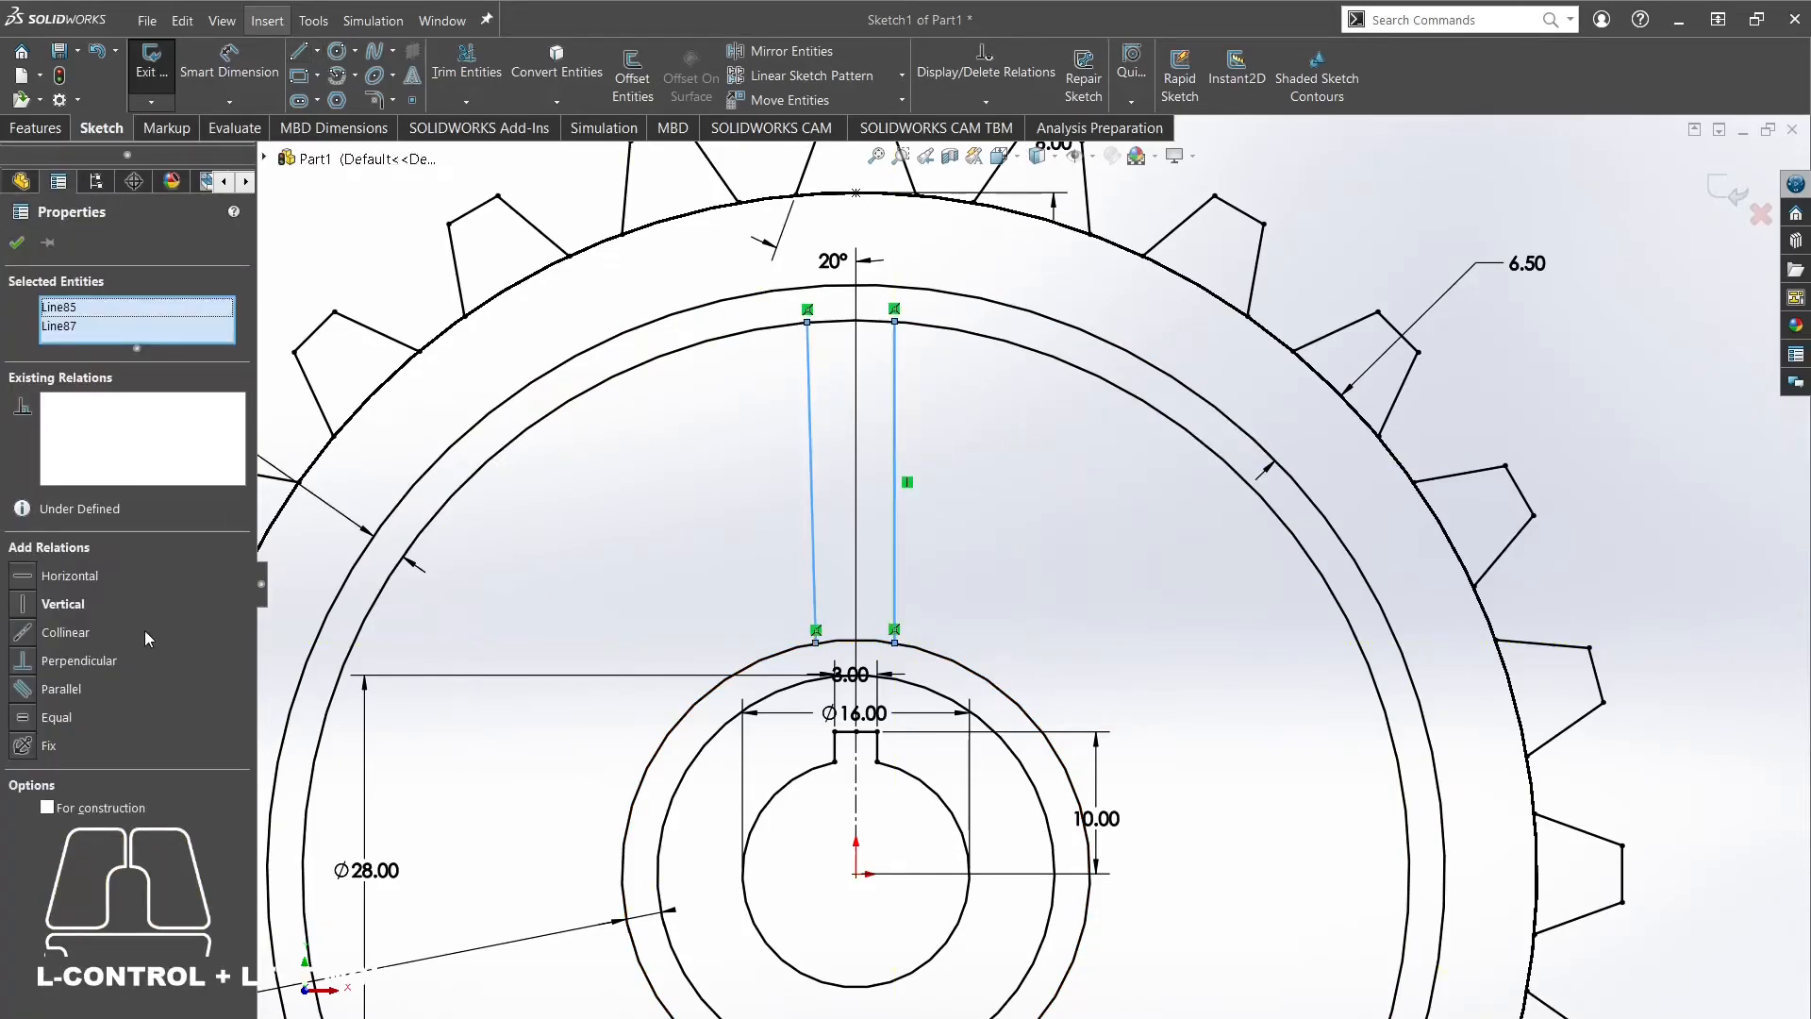
{"action": "left_click", "coordinate": [23, 689]}
{"action": "left_click", "coordinate": [828, 415]}
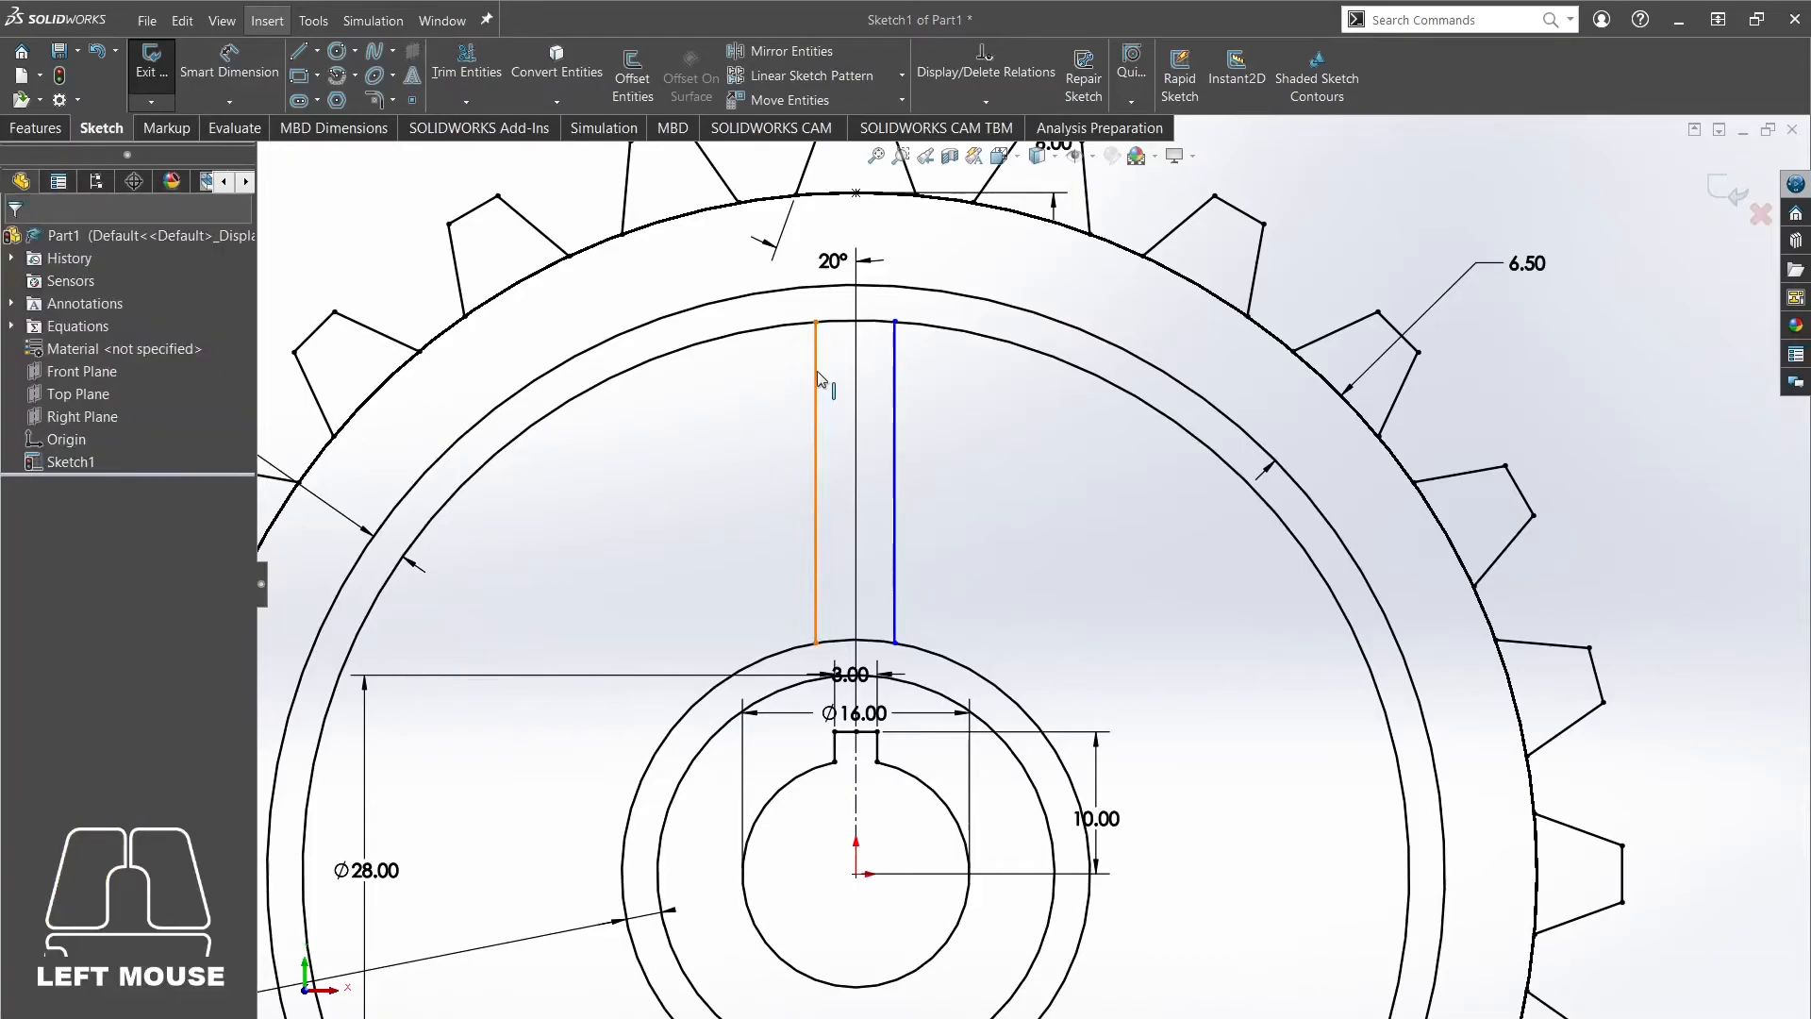
{"action": "mouse_move", "coordinate": [817, 371]}
{"action": "left_mouse_down"}
{"action": "mouse_move", "coordinate": [757, 378]}
{"action": "mouse_move", "coordinate": [807, 382]}
{"action": "left_mouse_up"}
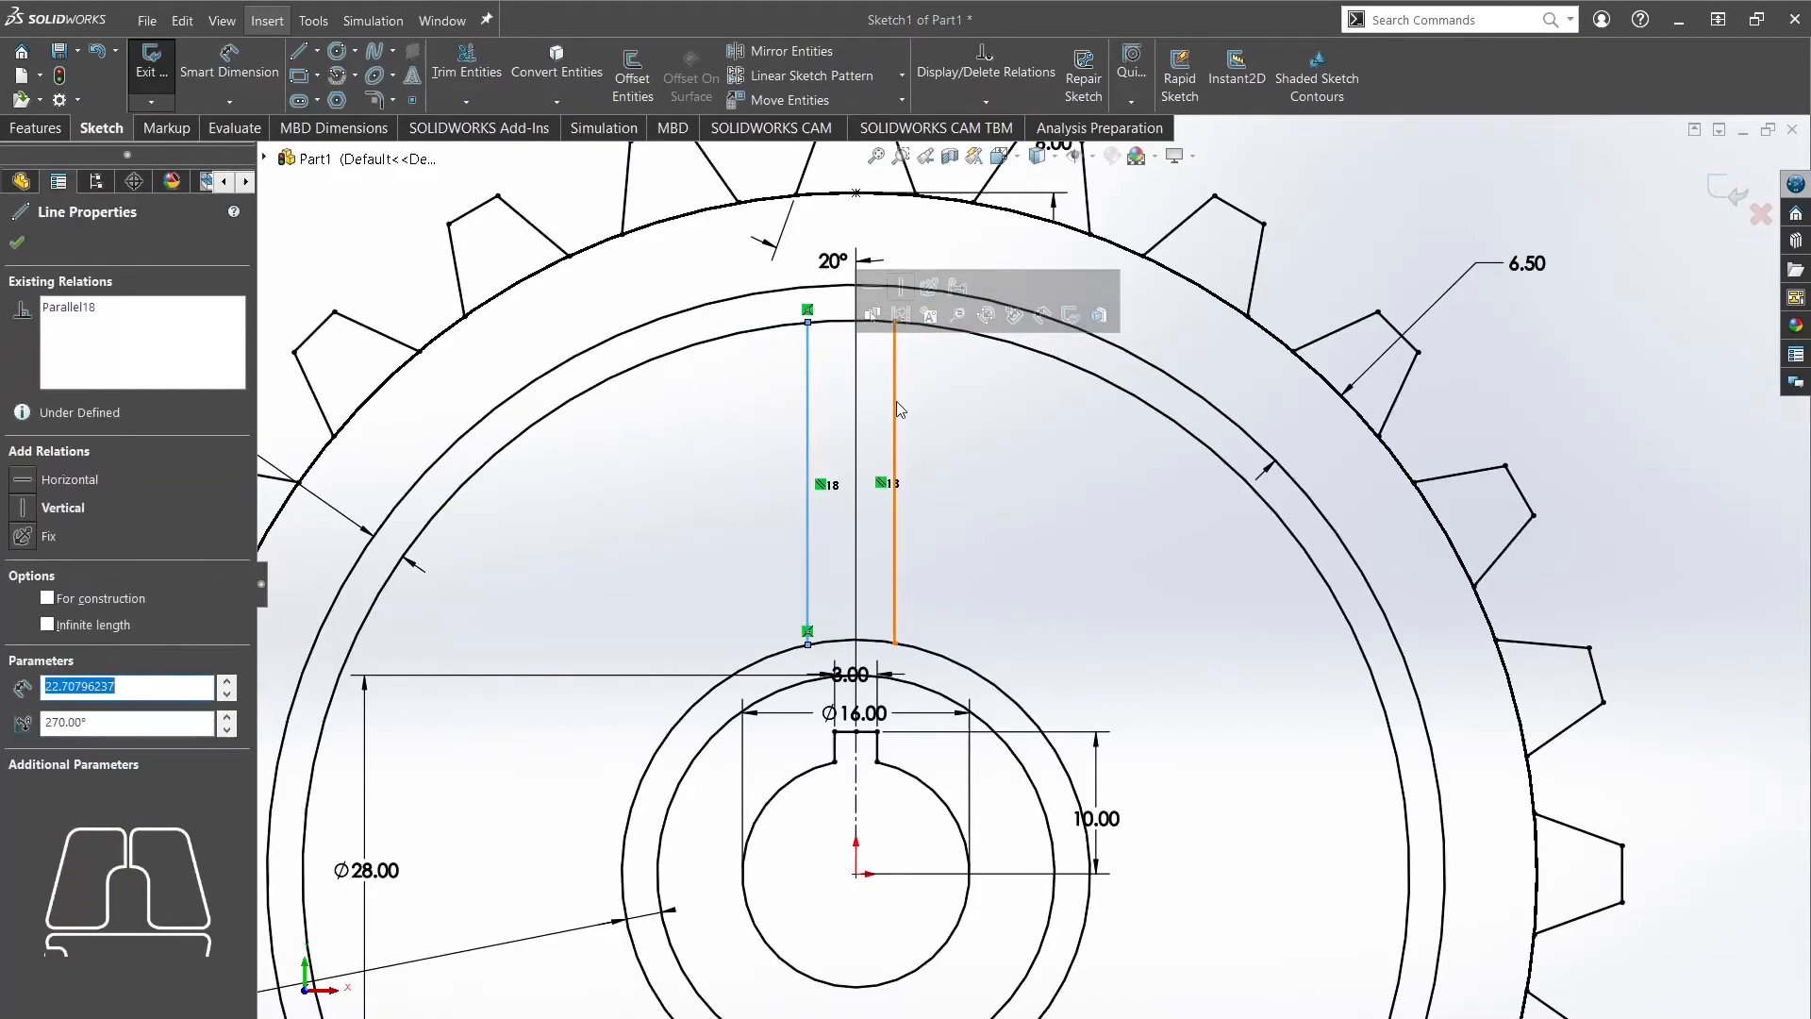
{"action": "left_click", "coordinate": [953, 498]}
{"action": "left_click_drag", "start_coordinate": [897, 517], "coordinate": [892, 540]}
Make the two spoke lines equal in length and spread them to about 9.1 mm apart.
{"action": "left_click", "coordinate": [895, 430]}
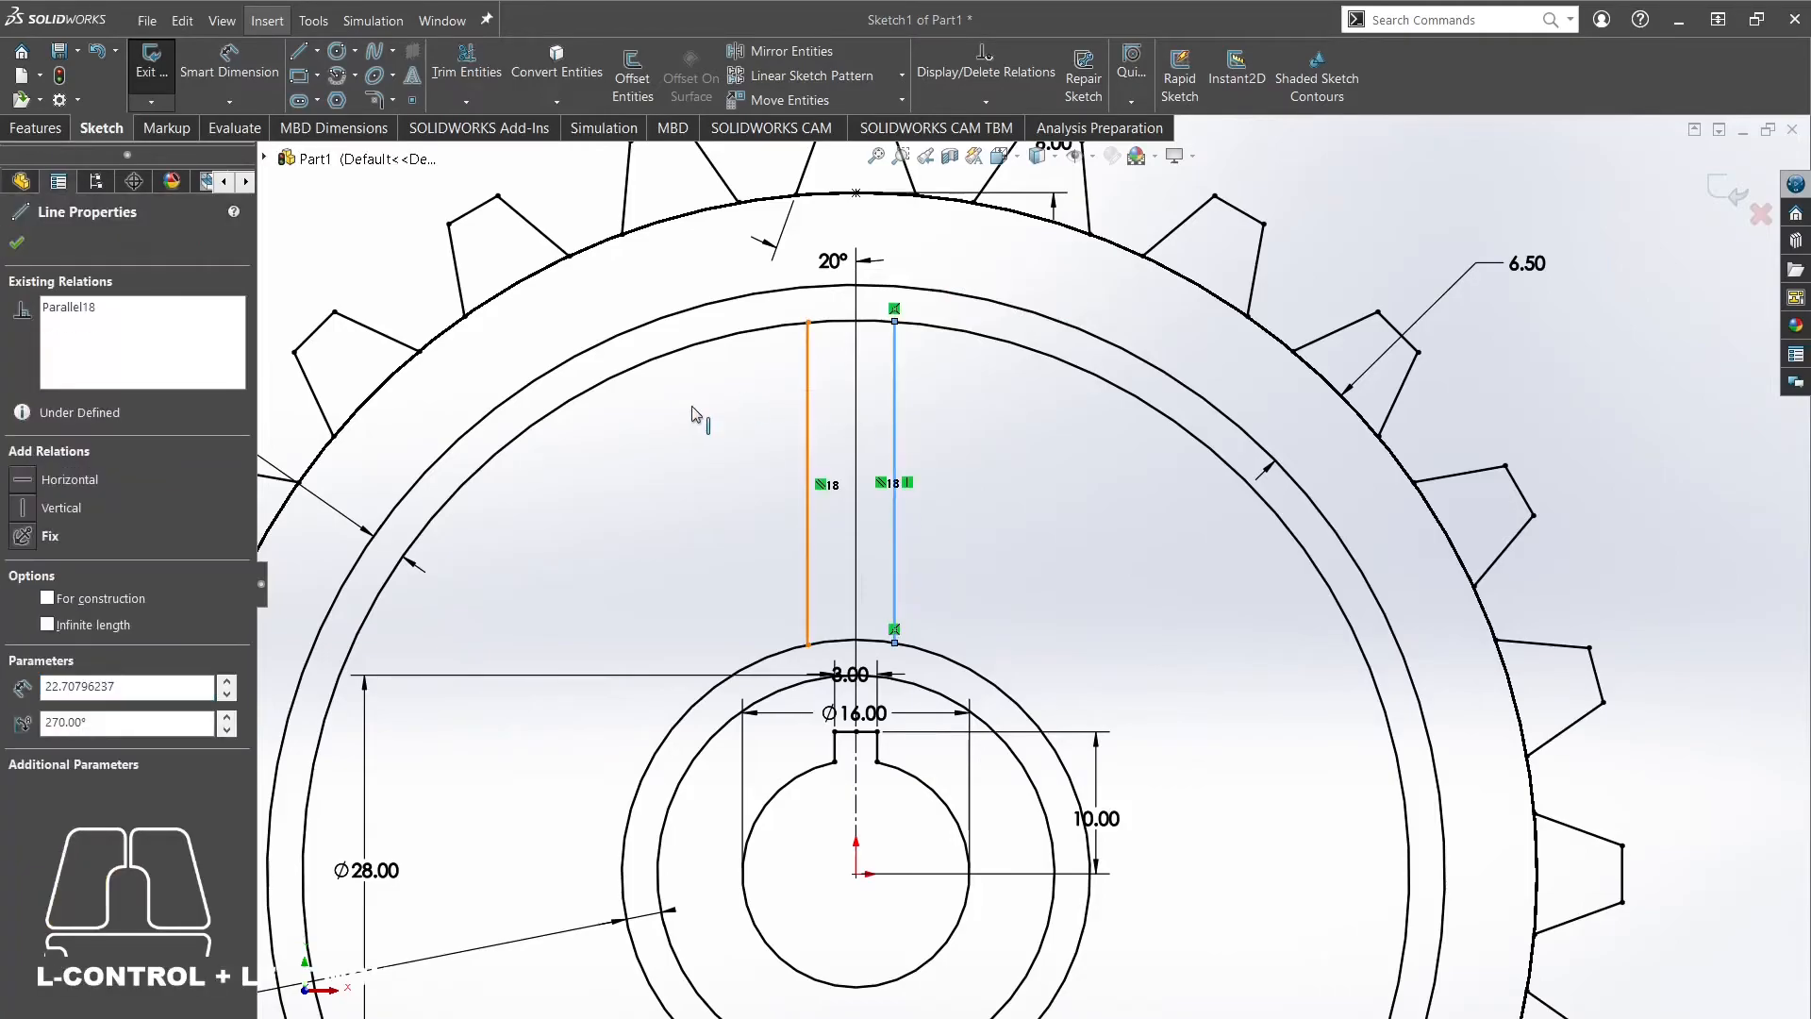
{"action": "left_click", "coordinate": [808, 483], "text": "ctrl"}
{"action": "left_click", "coordinate": [19, 716]}
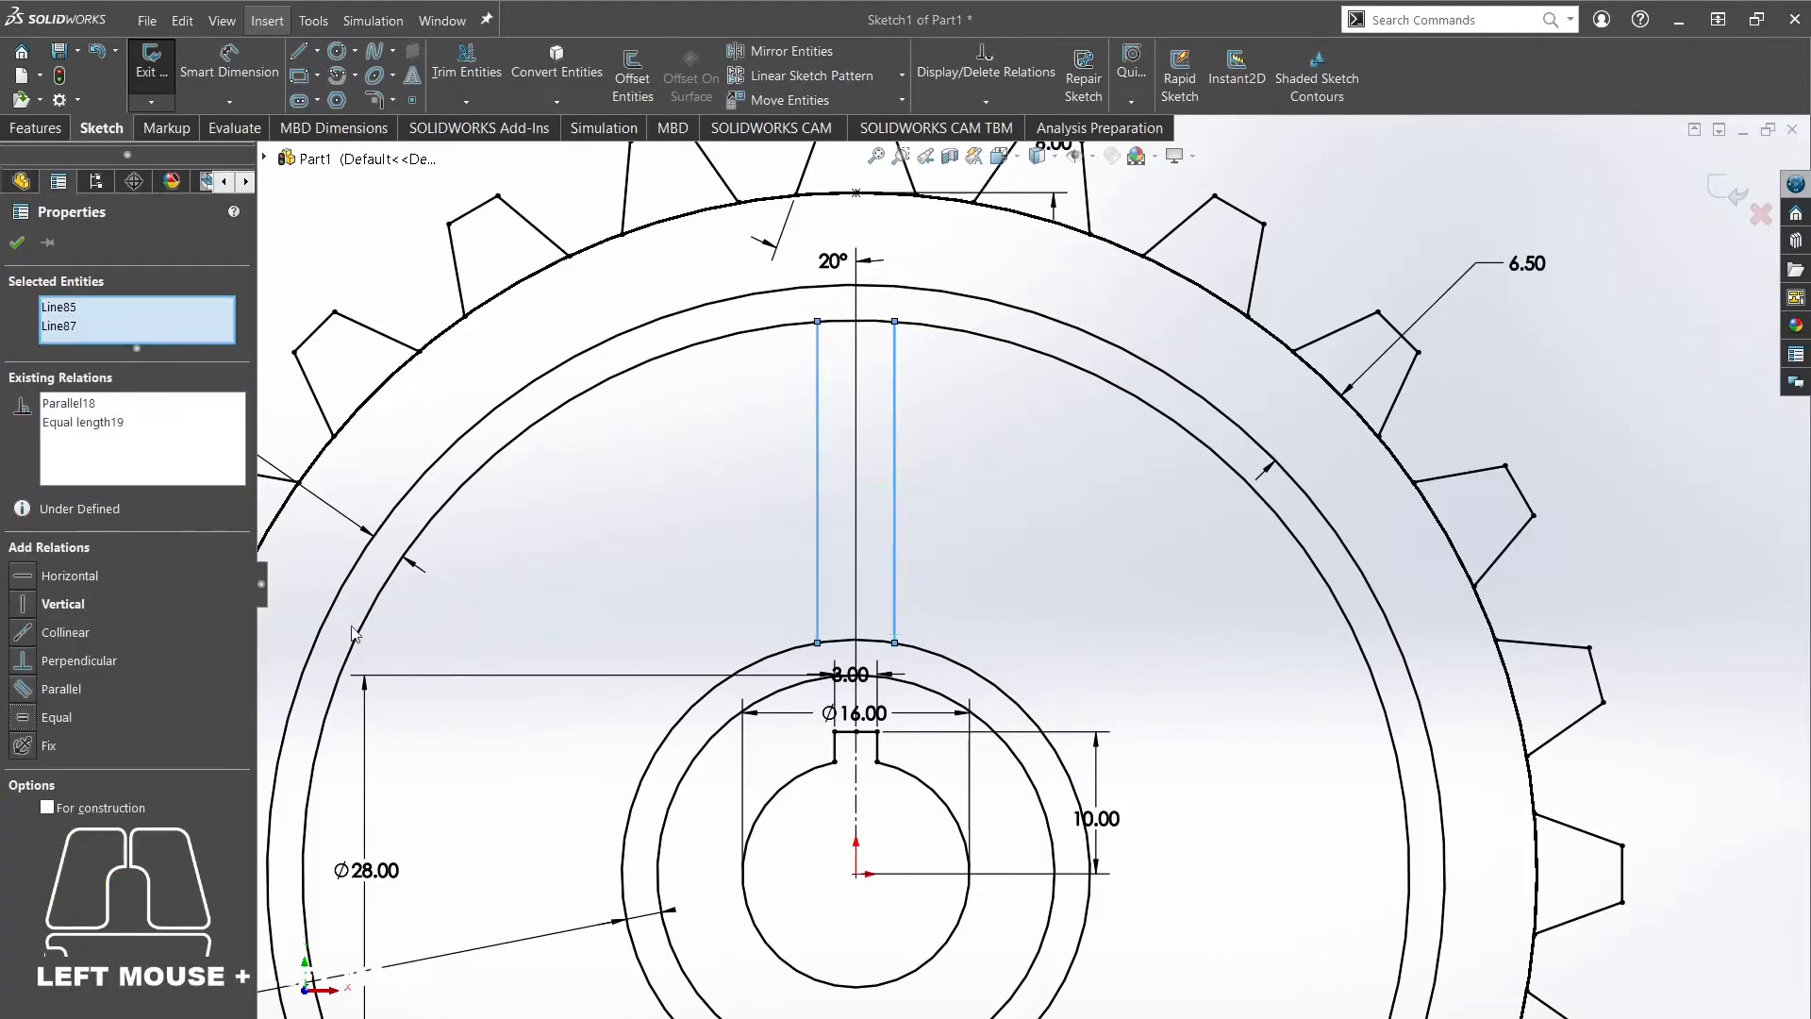
{"action": "left_click", "coordinate": [756, 502]}
{"action": "mouse_move", "coordinate": [818, 468]}
{"action": "left_mouse_down"}
{"action": "mouse_move", "coordinate": [744, 491]}
{"action": "mouse_move", "coordinate": [791, 466]}
{"action": "left_mouse_up"}
{"action": "left_click", "coordinate": [734, 411]}
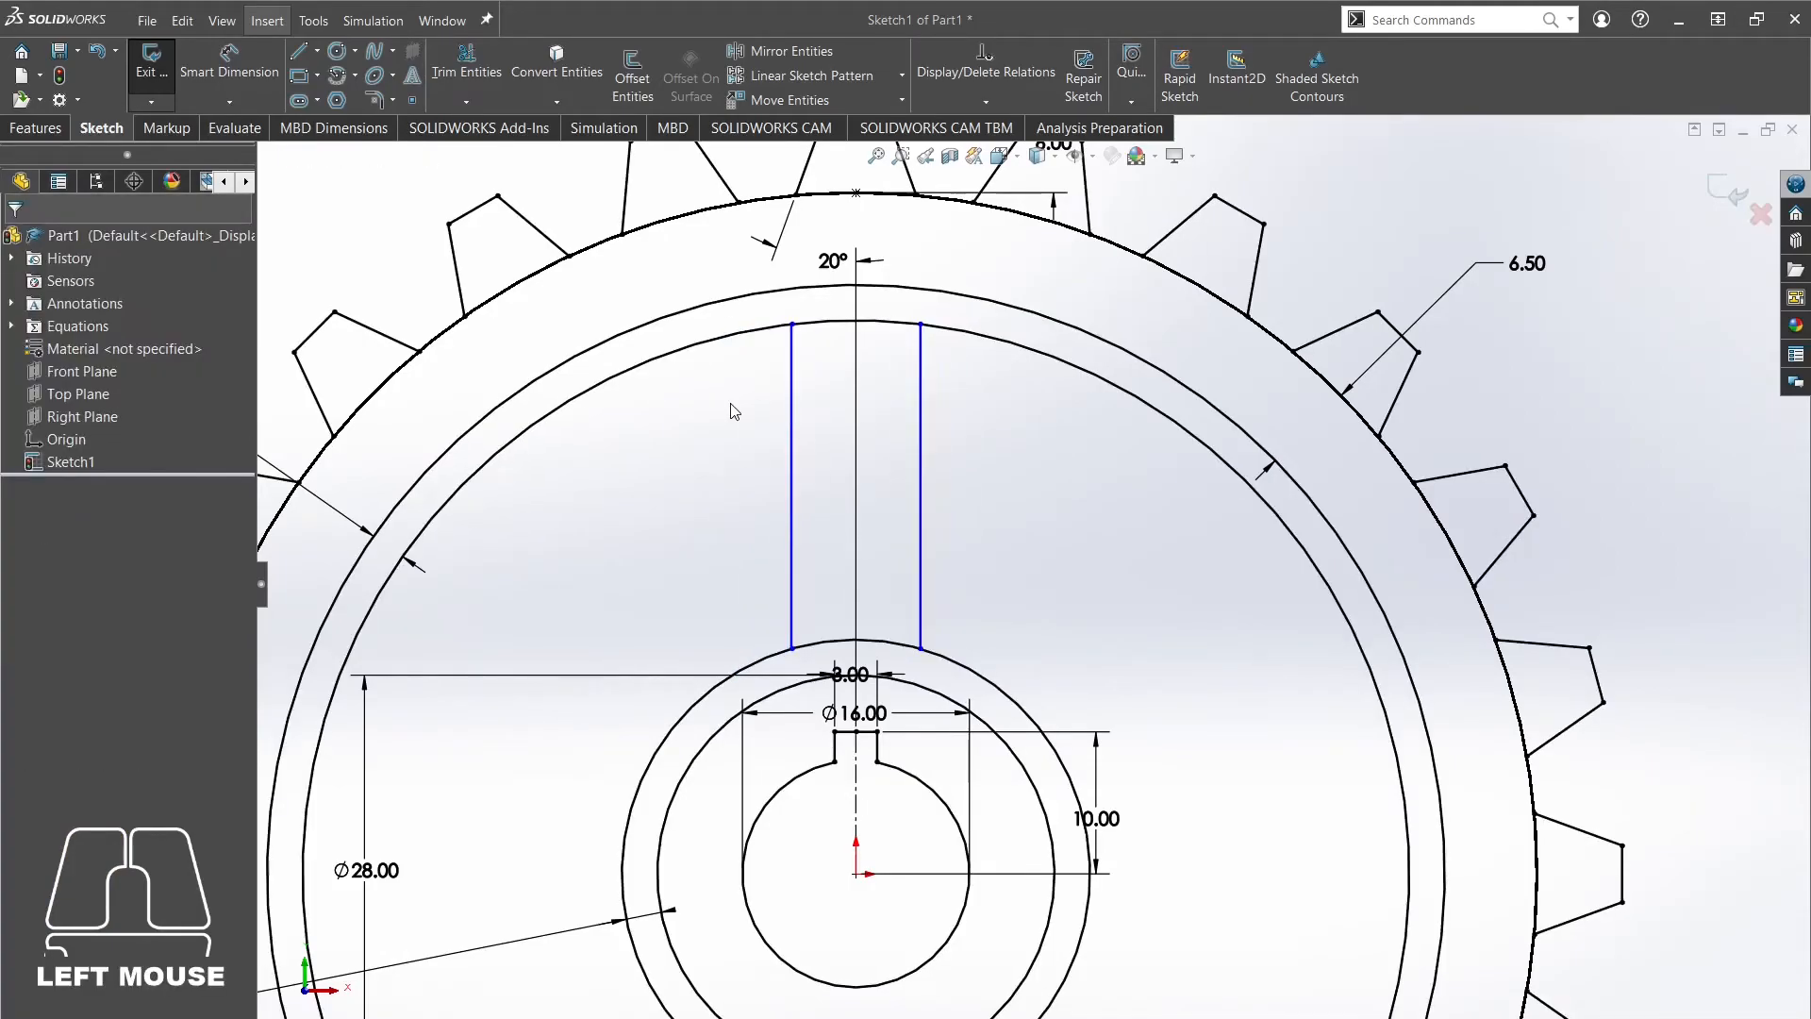
Dimension the distance between the two spoke lines as "C" * 2, circling the C*2 label in the gear PDF.
{"action": "left_click", "coordinate": [230, 61]}
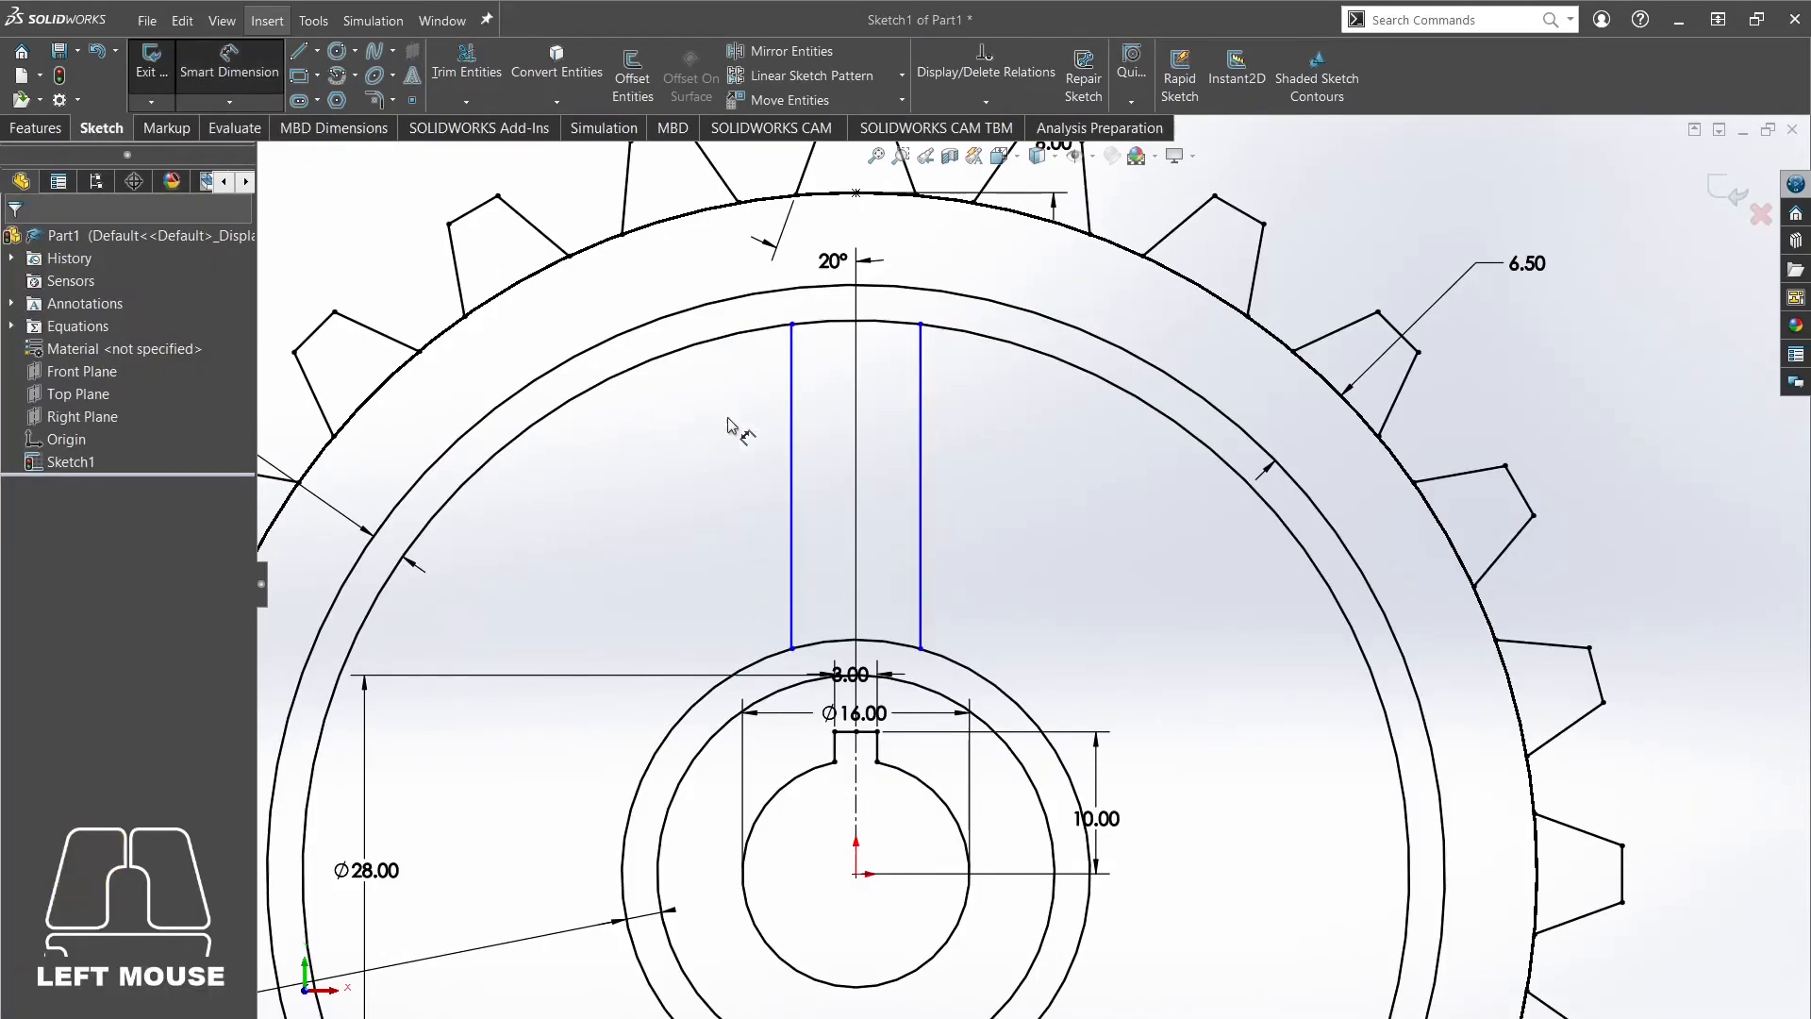
{"action": "left_click", "coordinate": [792, 406]}
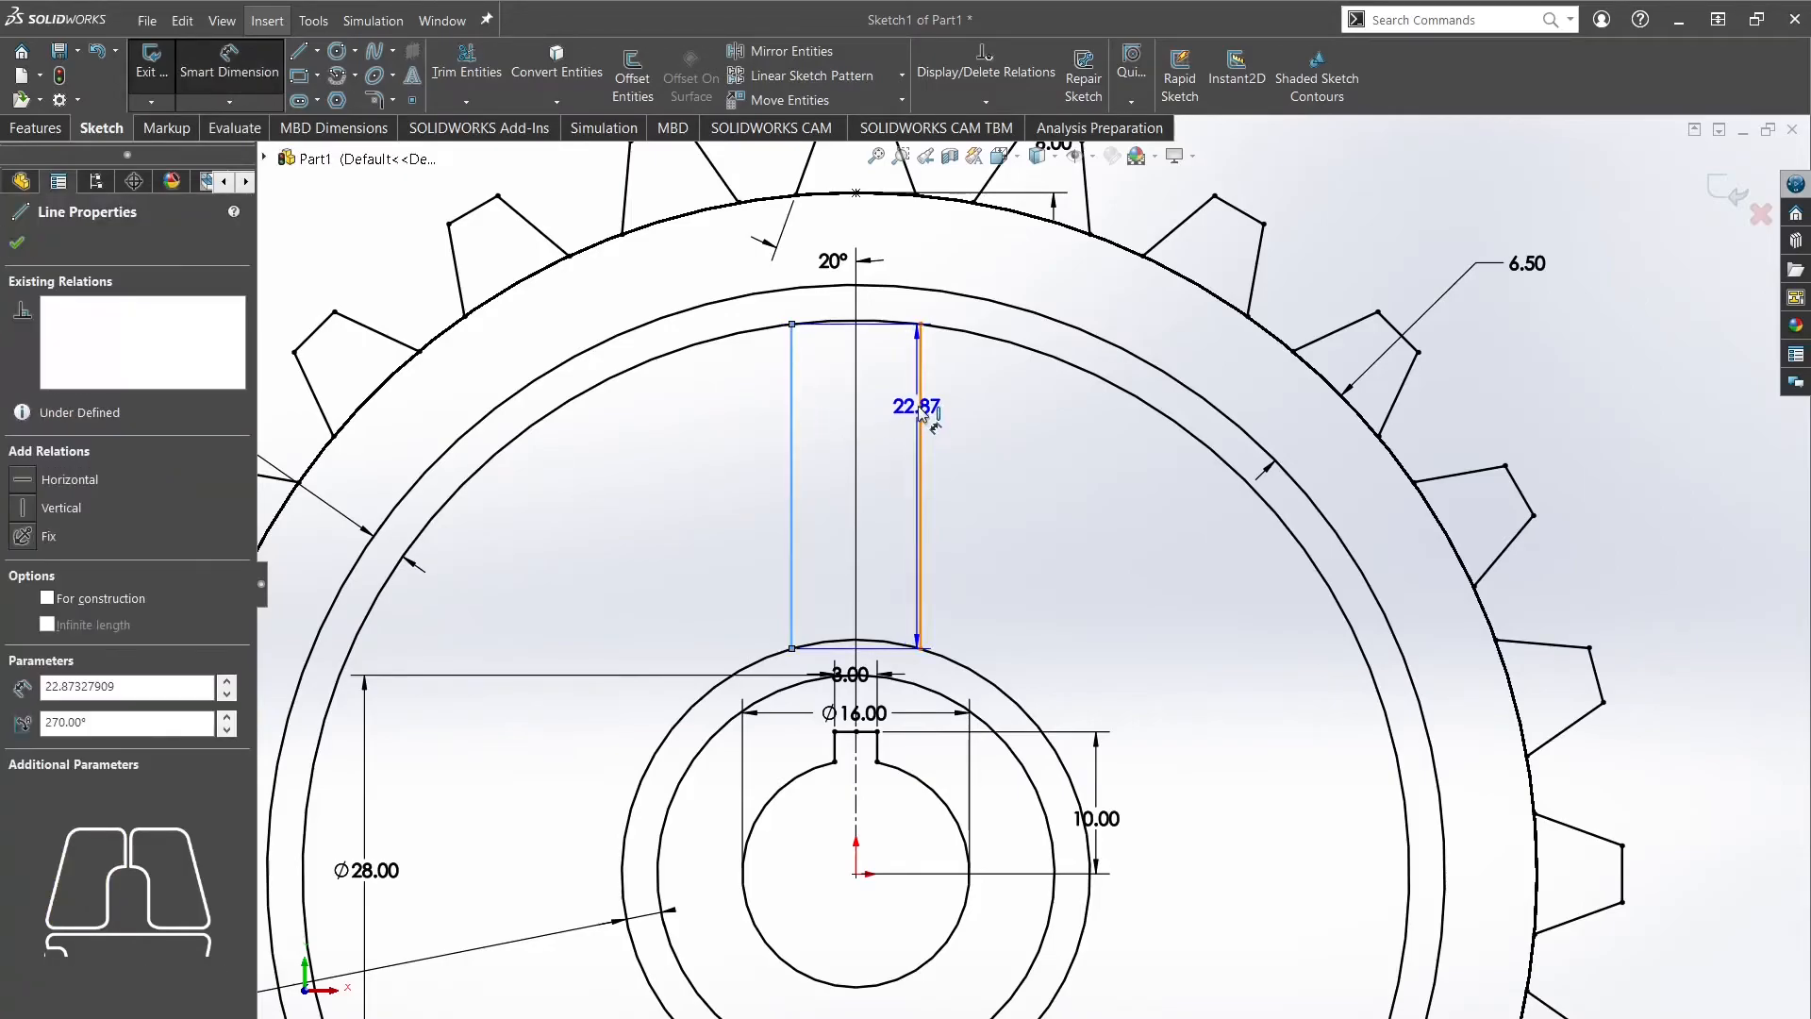
{"action": "left_click", "coordinate": [920, 405]}
{"action": "left_click", "coordinate": [866, 209]}
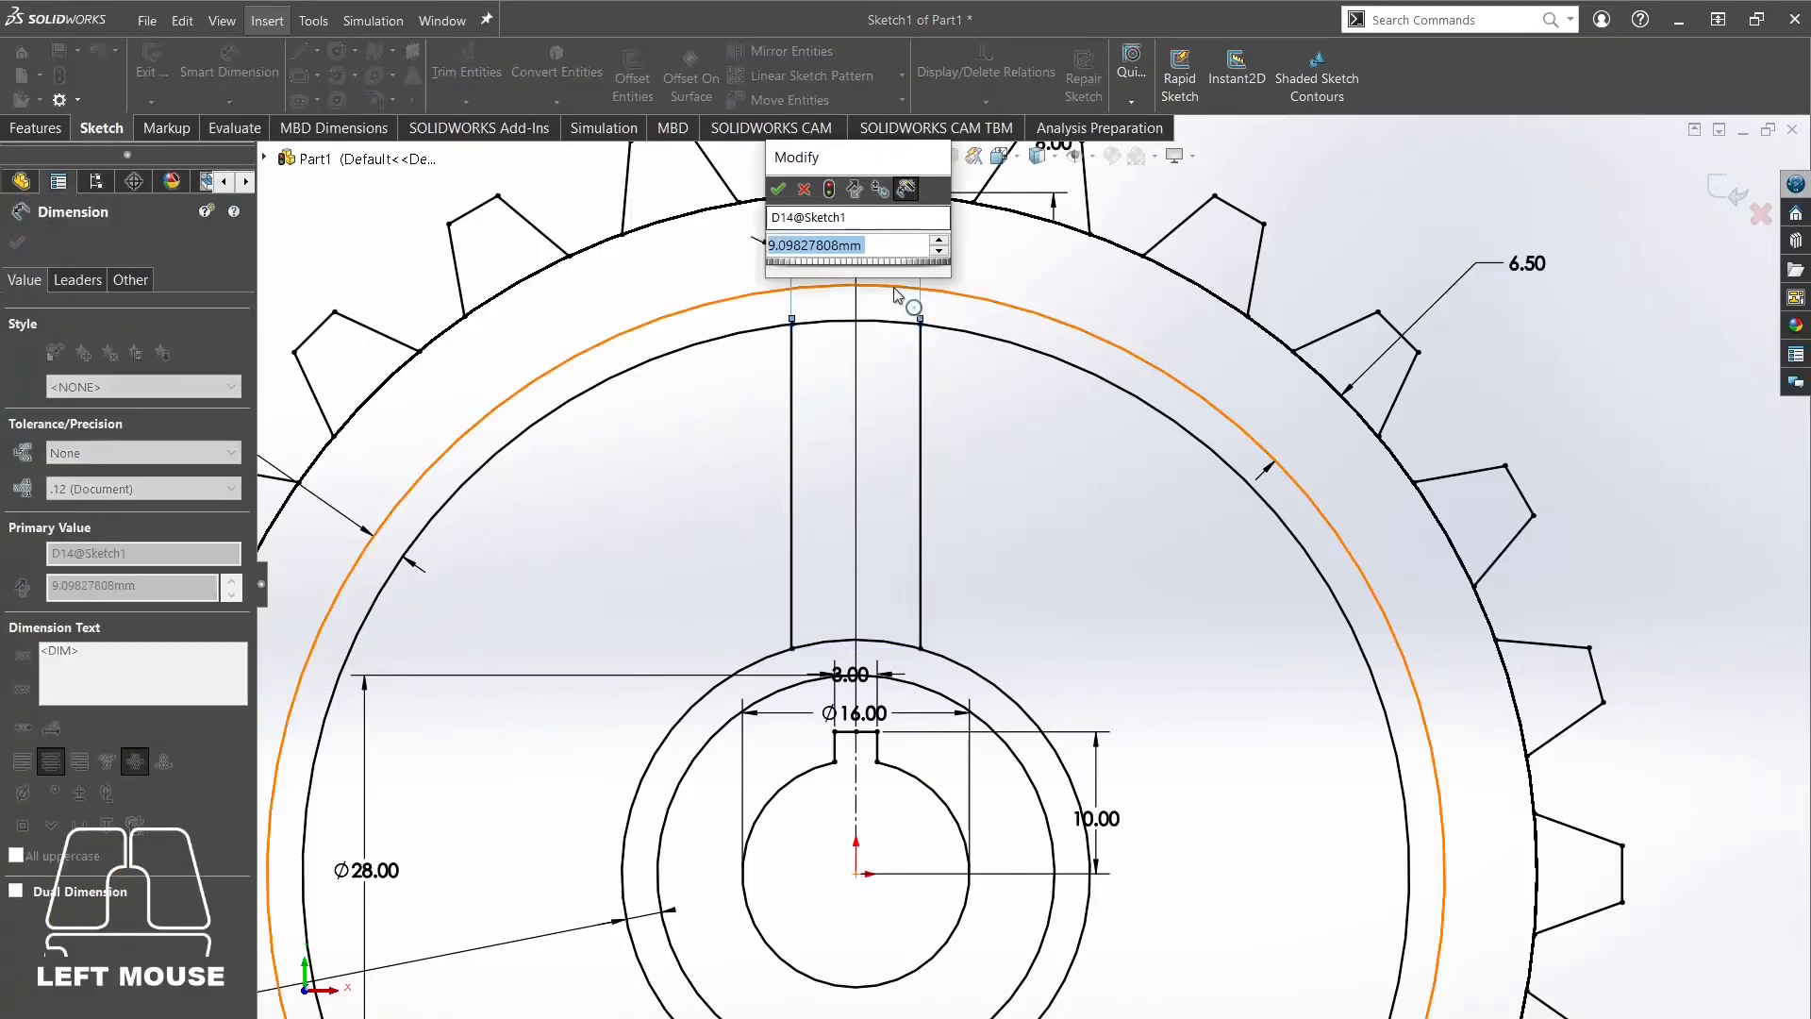
{"action": "left_click", "coordinate": [704, 1017]}
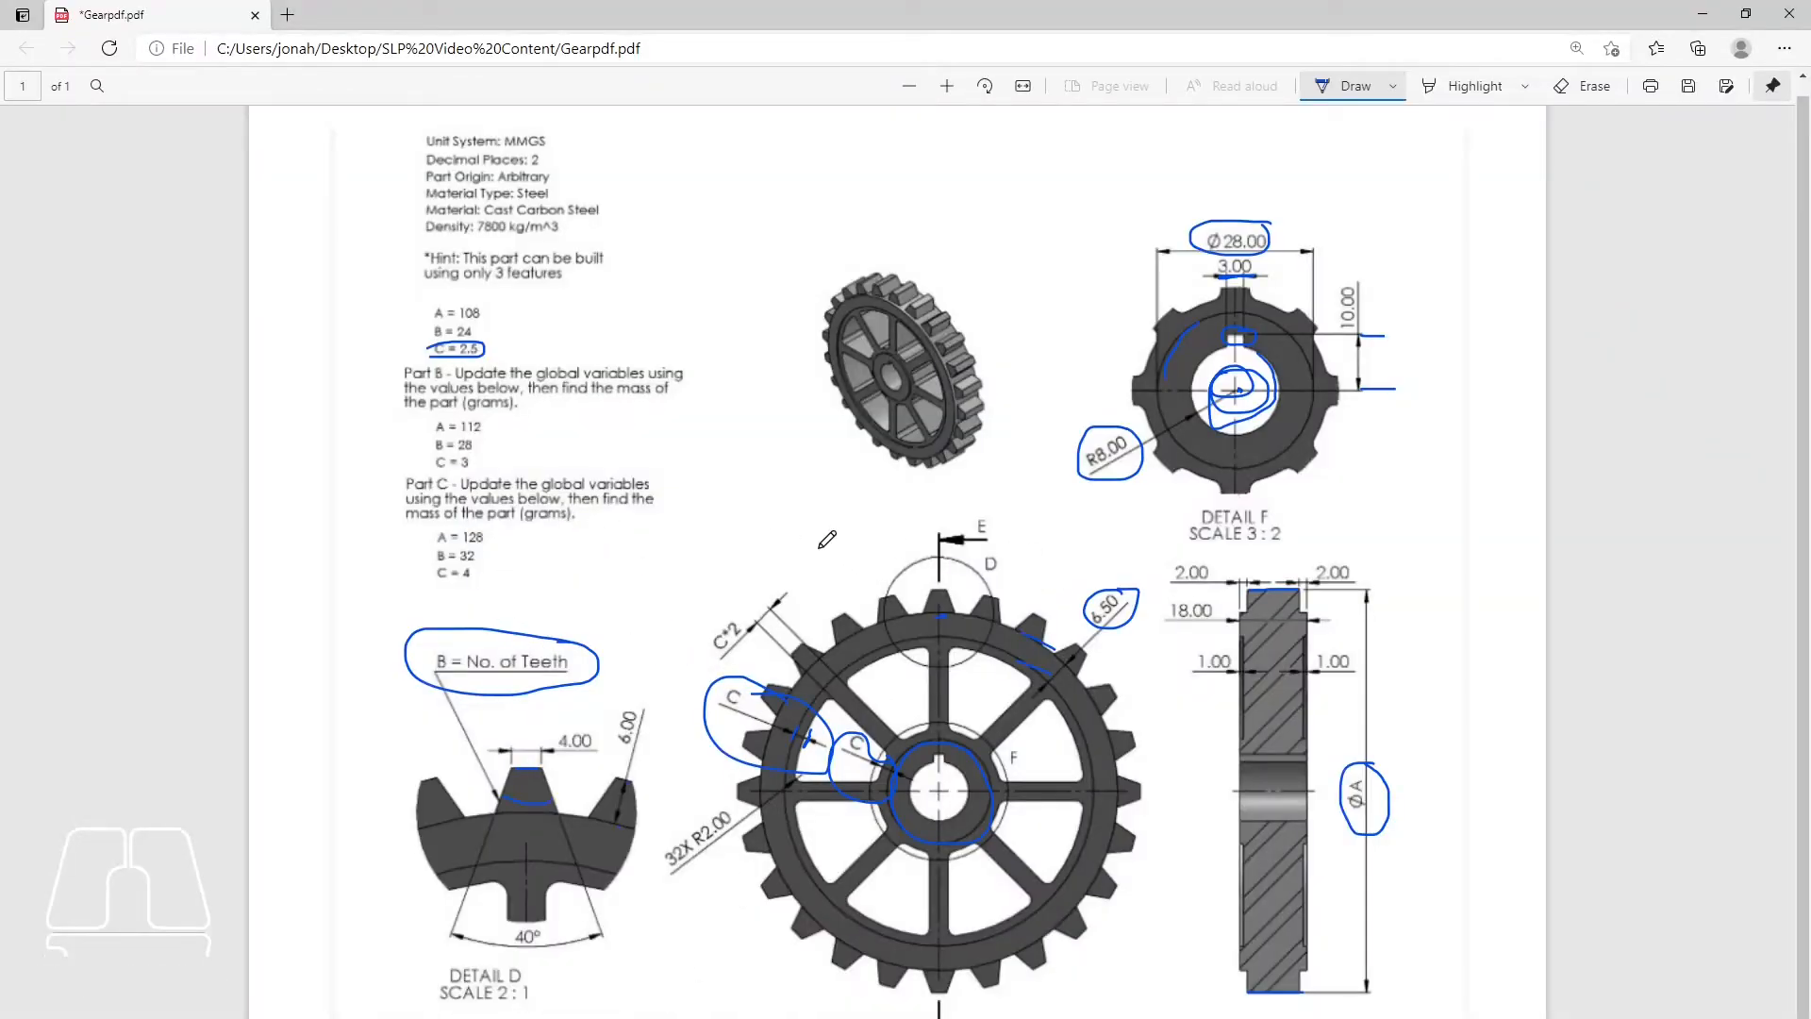
{"action": "left_click_drag", "start_coordinate": [735, 603], "coordinate": [725, 665]}
{"action": "left_click_drag", "start_coordinate": [747, 598], "coordinate": [753, 595]}
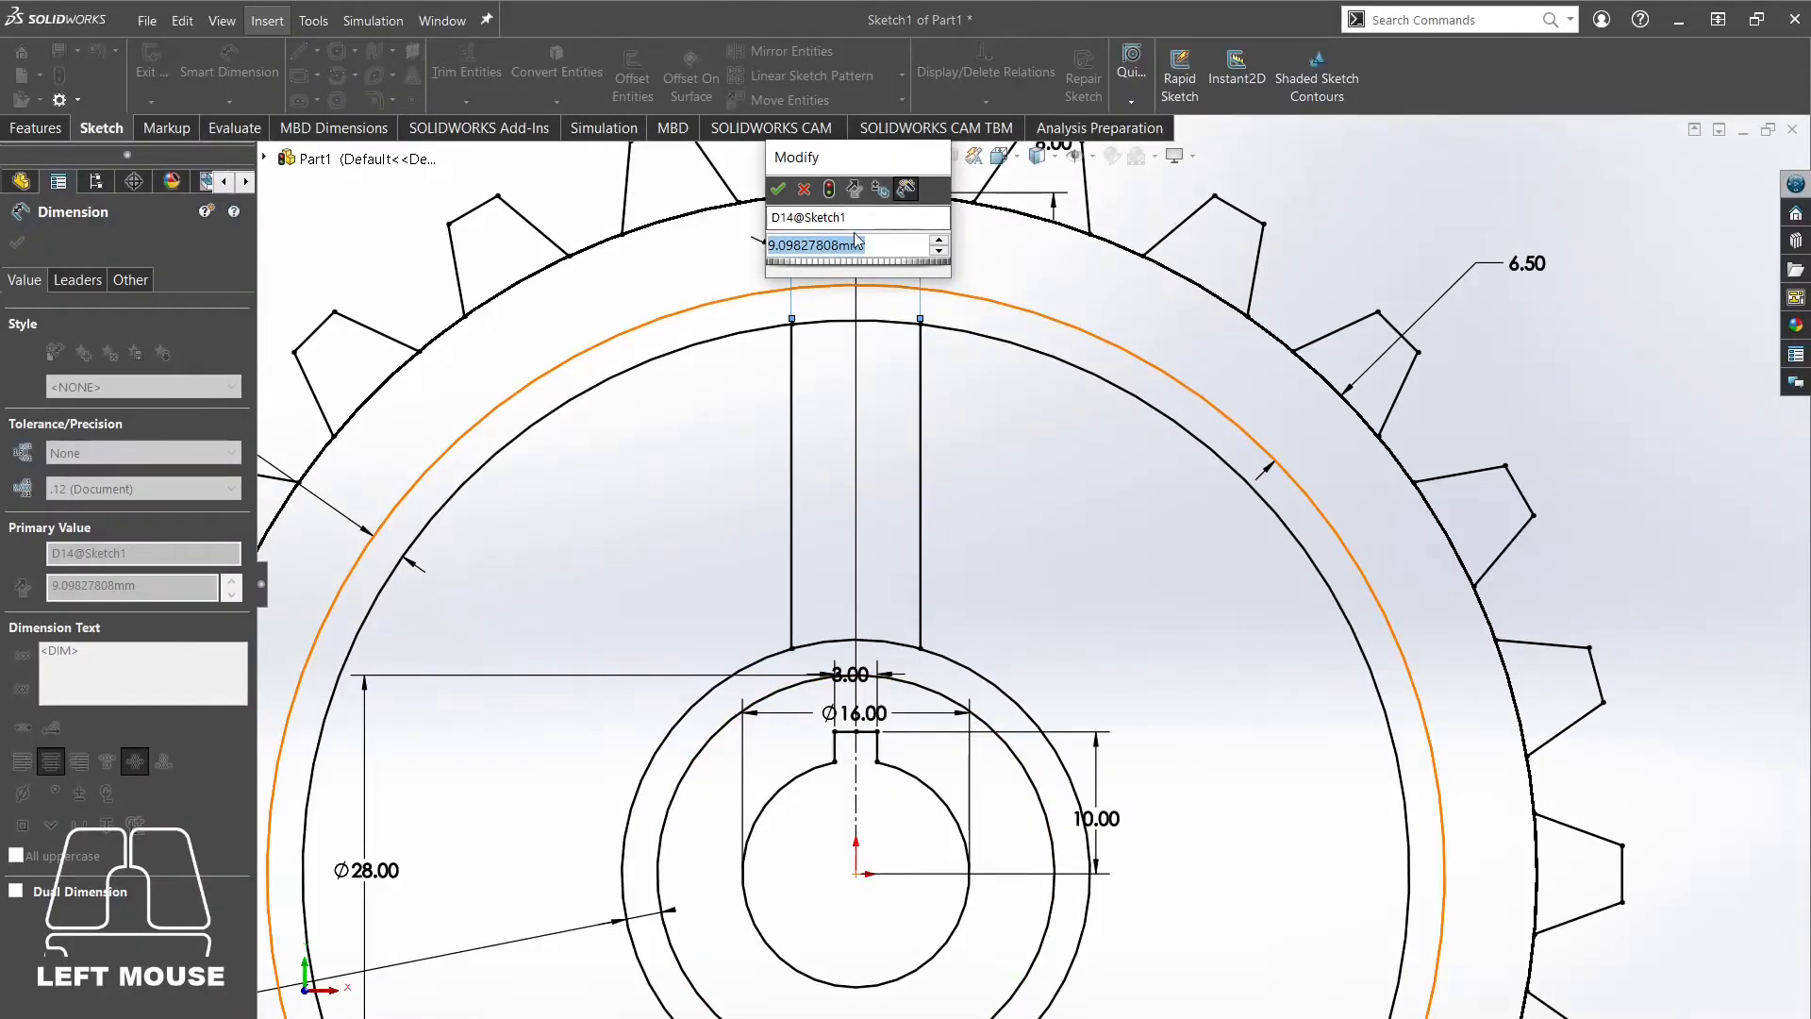
{"action": "type", "text": "\"C\""}
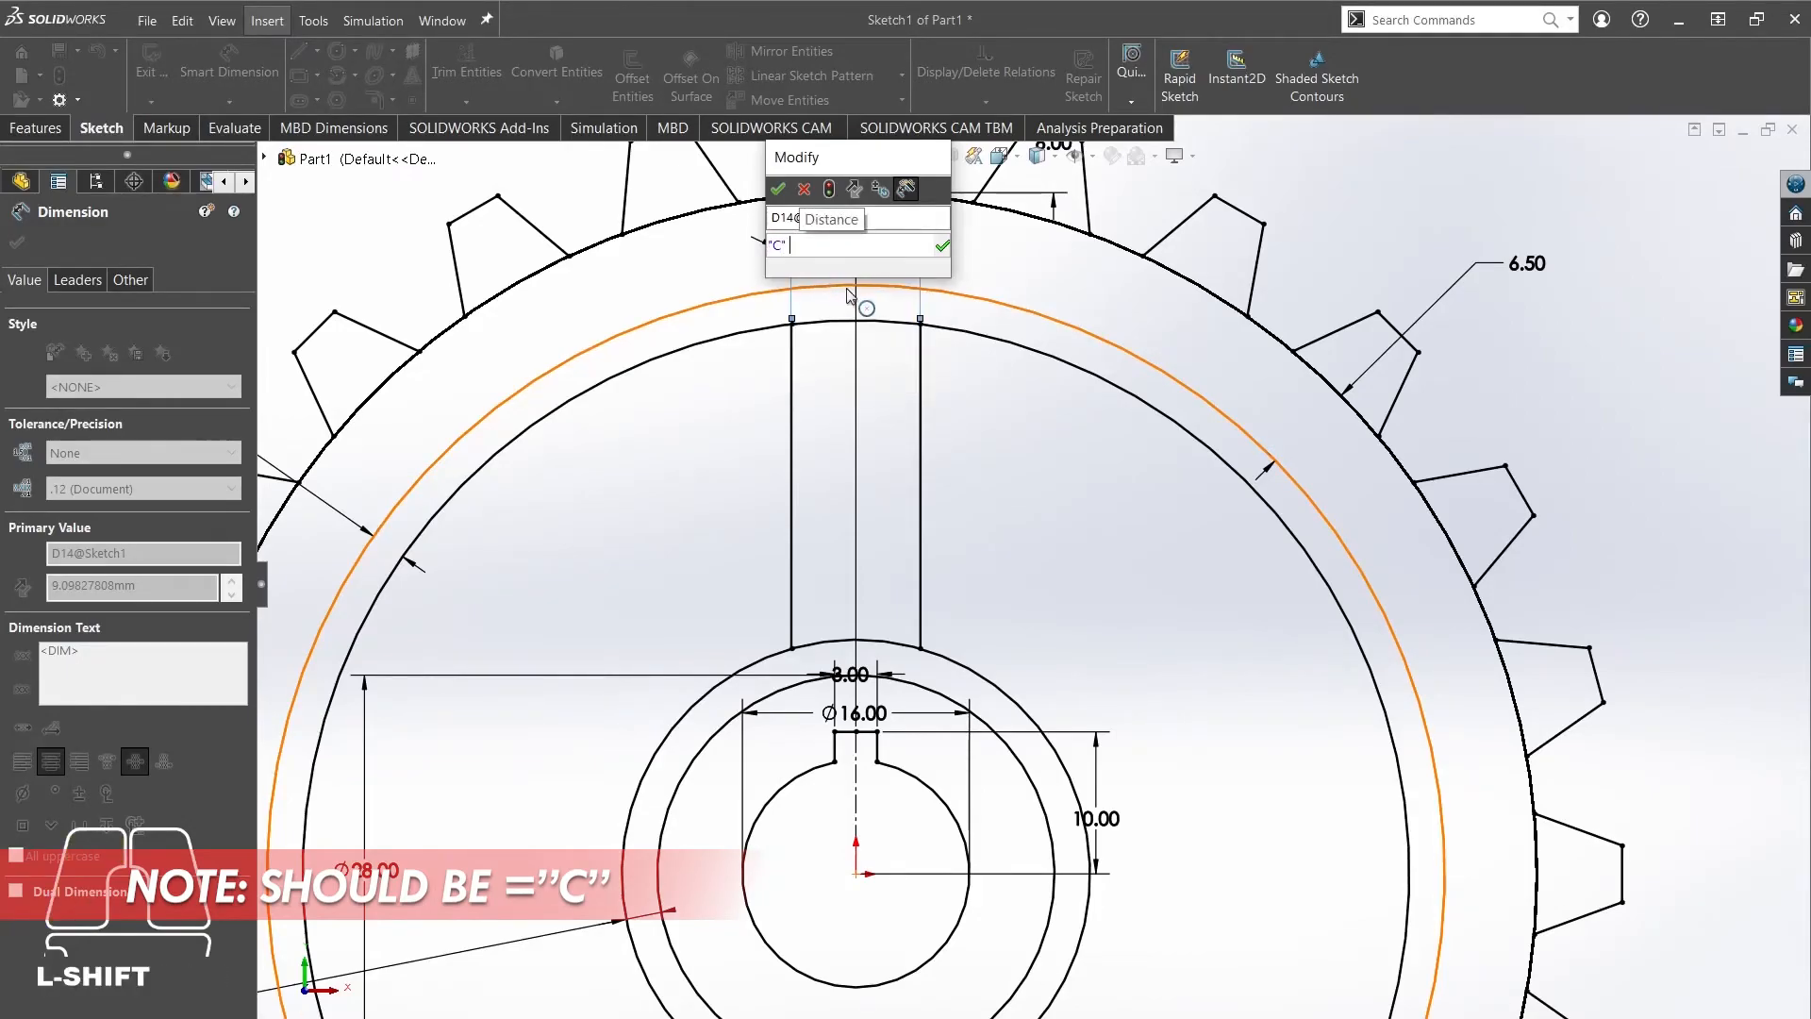
{"action": "type", "text": " * 2"}
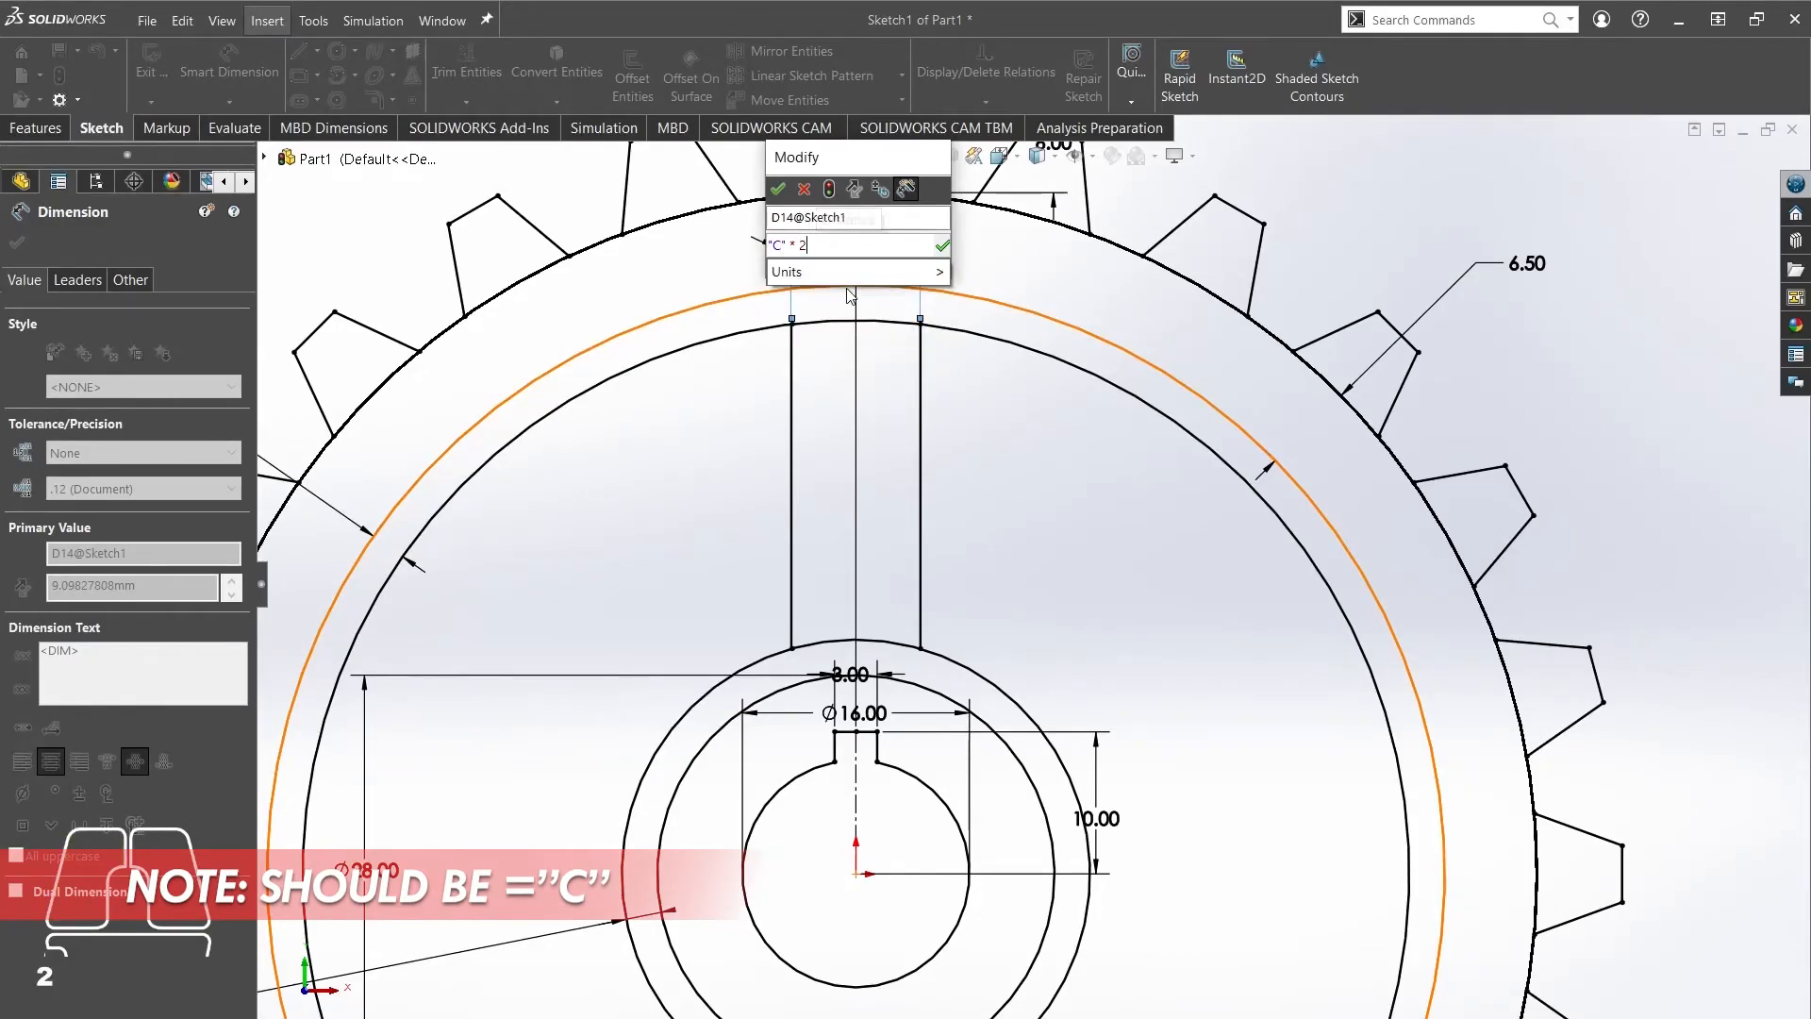
{"action": "left_click", "coordinate": [779, 188]}
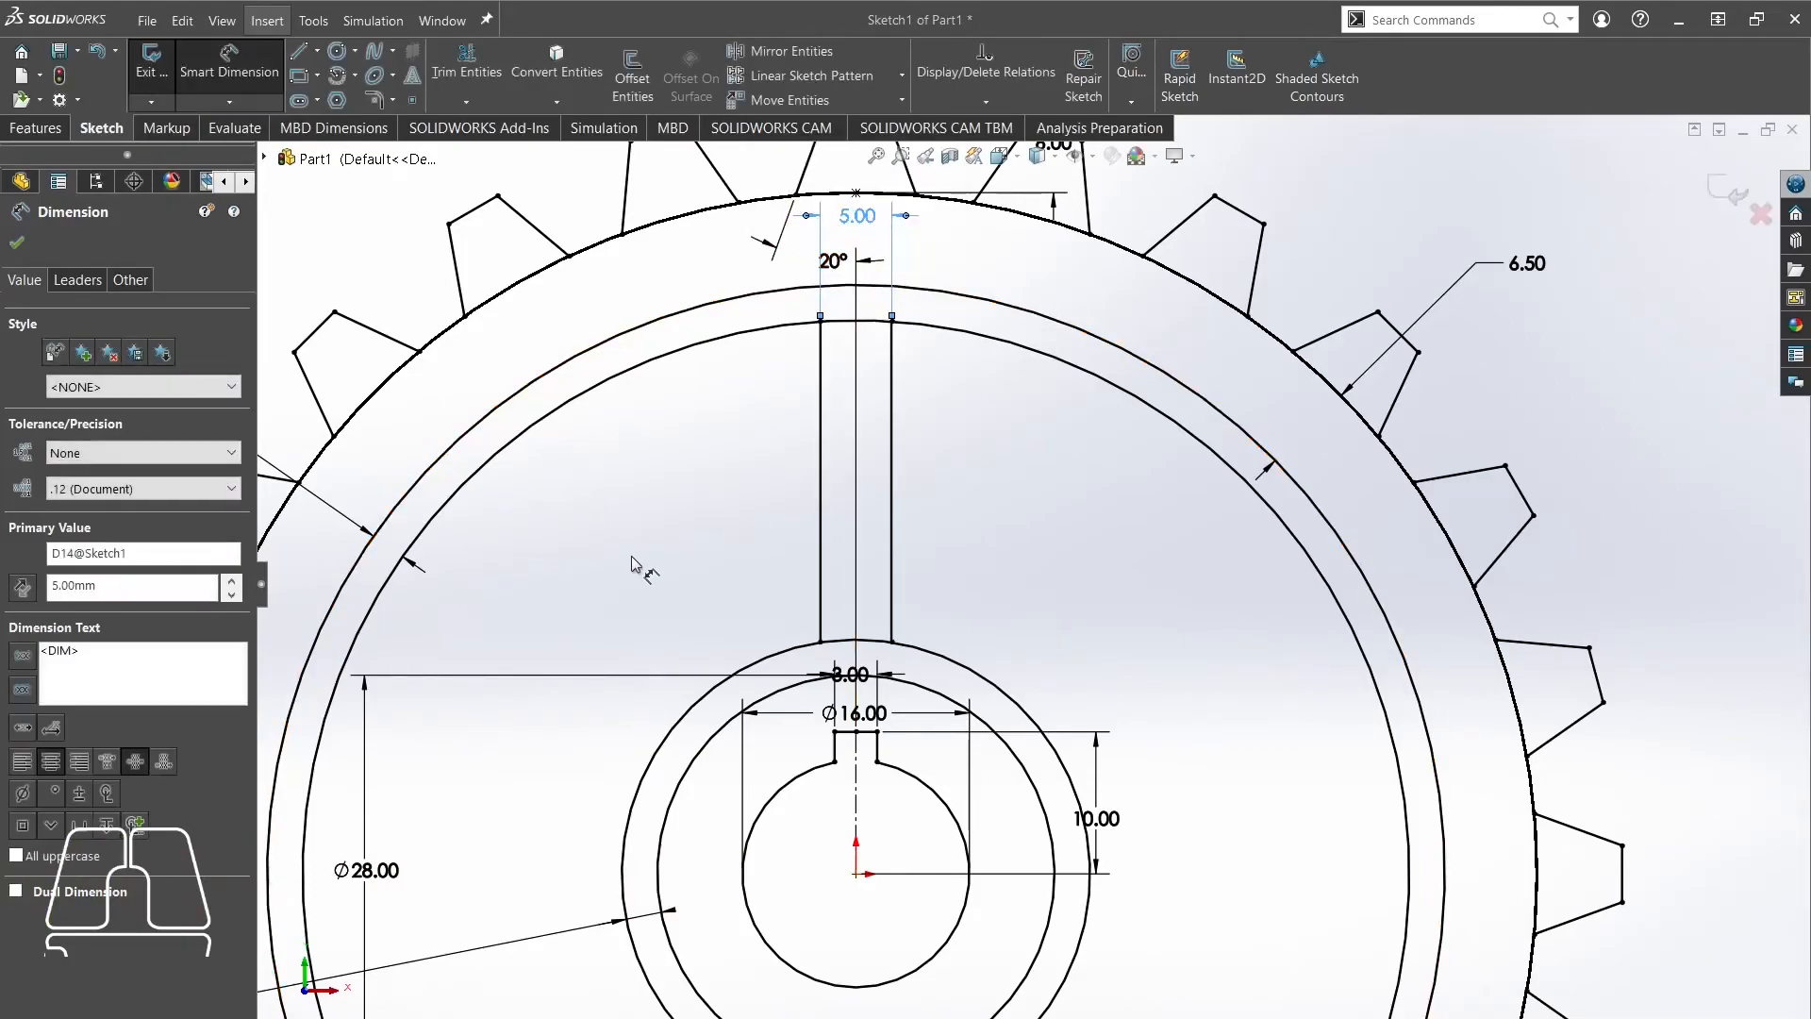
Circular-pattern the two spoke lines, the hub's outer circle and the rim's innermost circle about the origin, with 8 instances over 360°.
{"action": "mouse_move", "coordinate": [627, 570]}
{"action": "middle_mouse_down", "text": "ctrl"}
{"action": "mouse_move", "coordinate": [1132, 614]}
{"action": "mouse_move", "coordinate": [1287, 737]}
{"action": "middle_mouse_up", "text": "ctrl"}
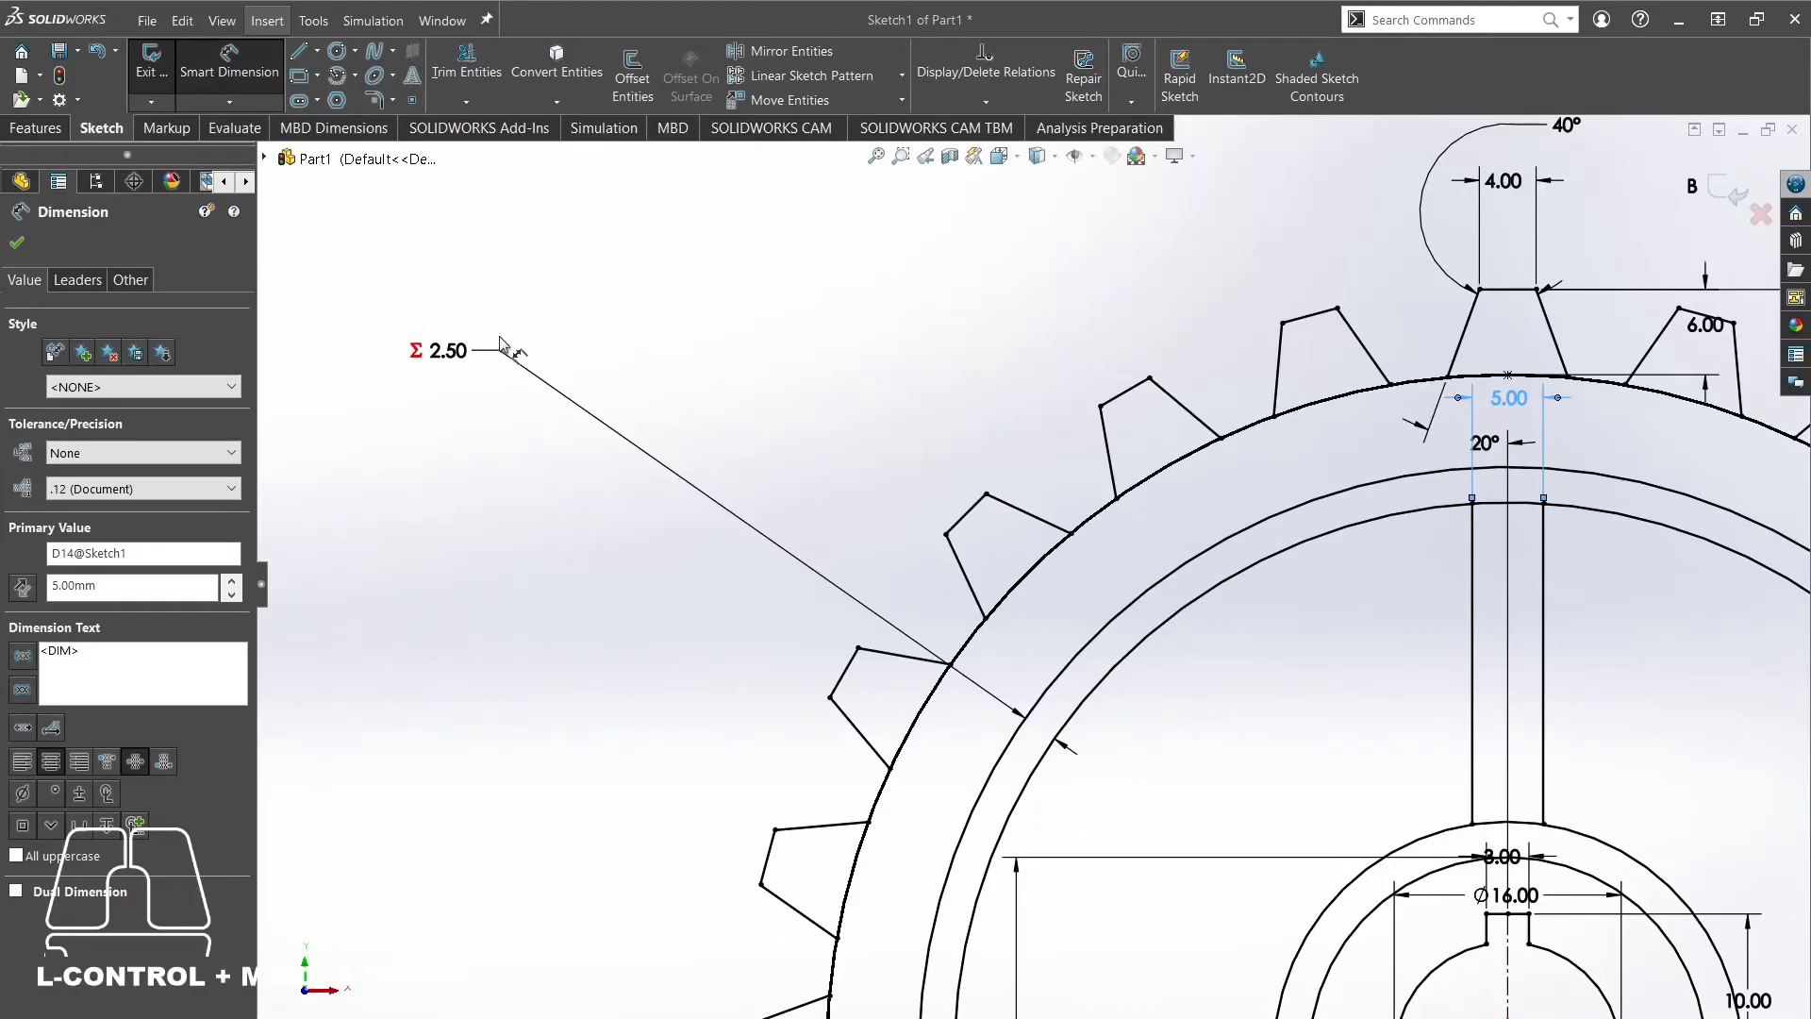
{"action": "mouse_move", "coordinate": [1603, 577]}
{"action": "middle_mouse_down", "text": "ctrl"}
{"action": "mouse_move", "coordinate": [1076, 452]}
{"action": "mouse_move", "coordinate": [1072, 416]}
{"action": "middle_mouse_up", "text": "ctrl"}
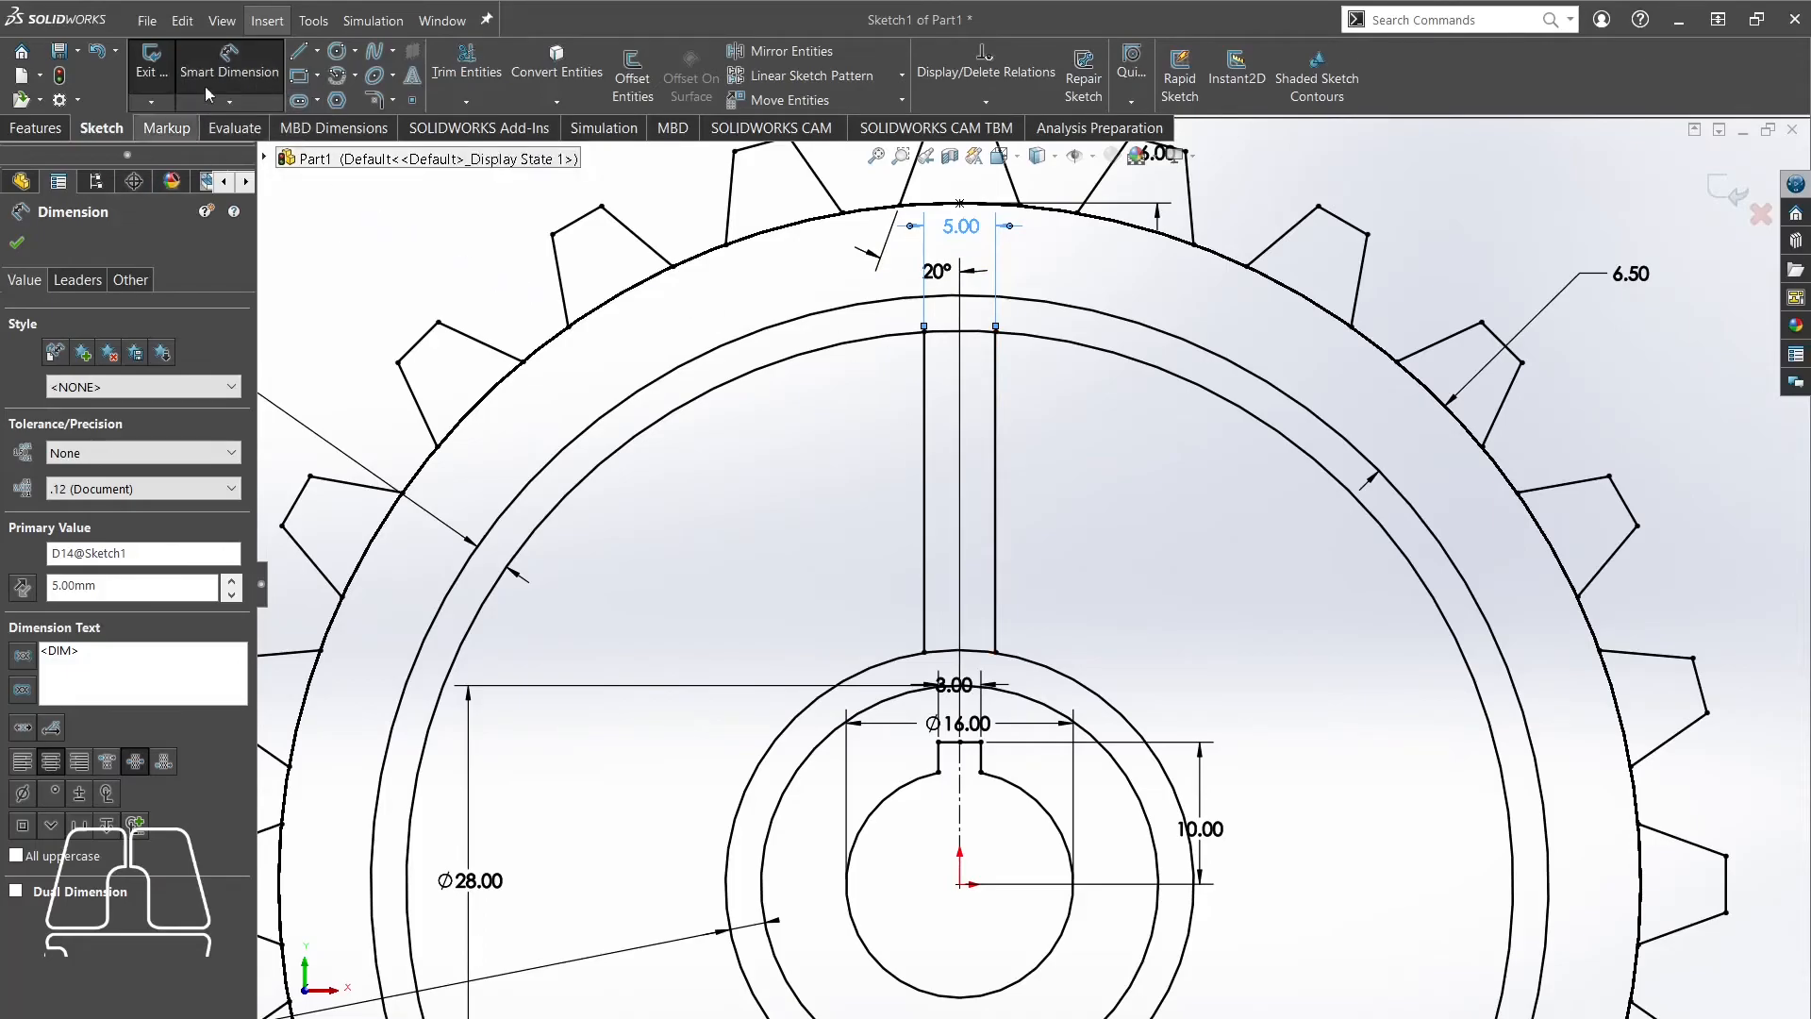
{"action": "left_click", "coordinate": [902, 75]}
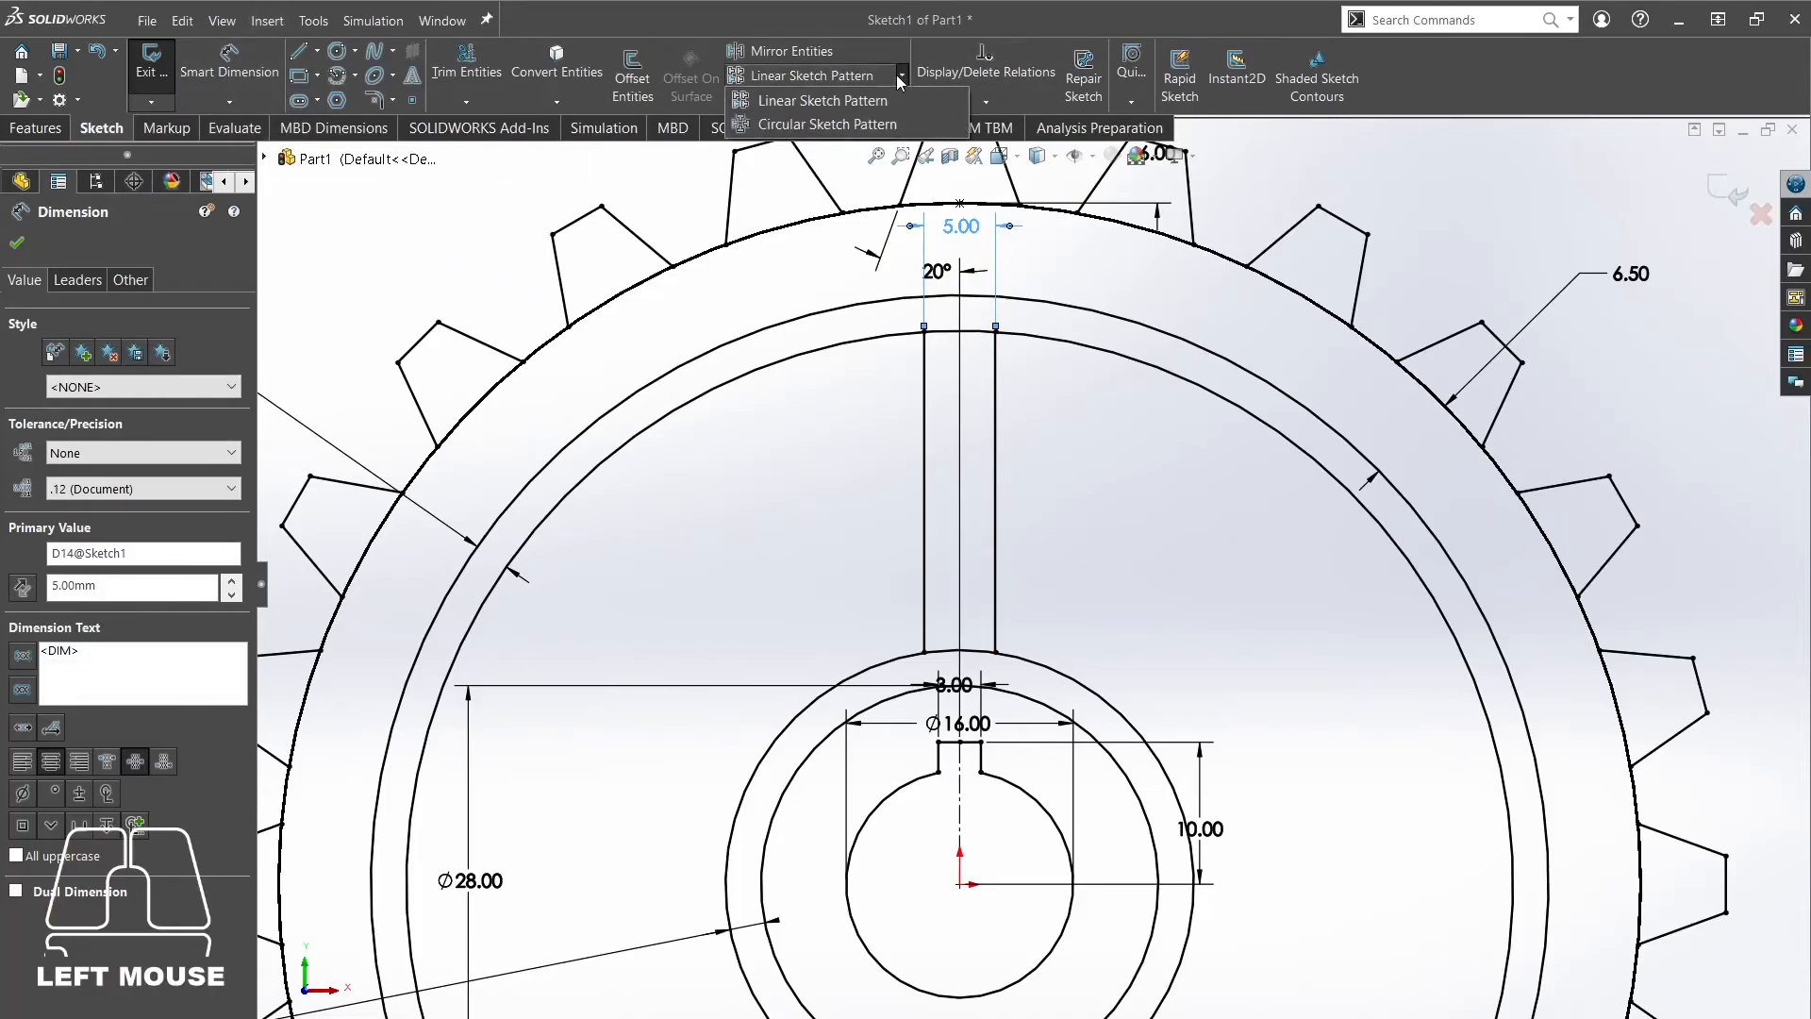
{"action": "left_click", "coordinate": [848, 125]}
{"action": "middle_click_drag", "start_coordinate": [1052, 493], "coordinate": [976, 323], "text": "ctrl"}
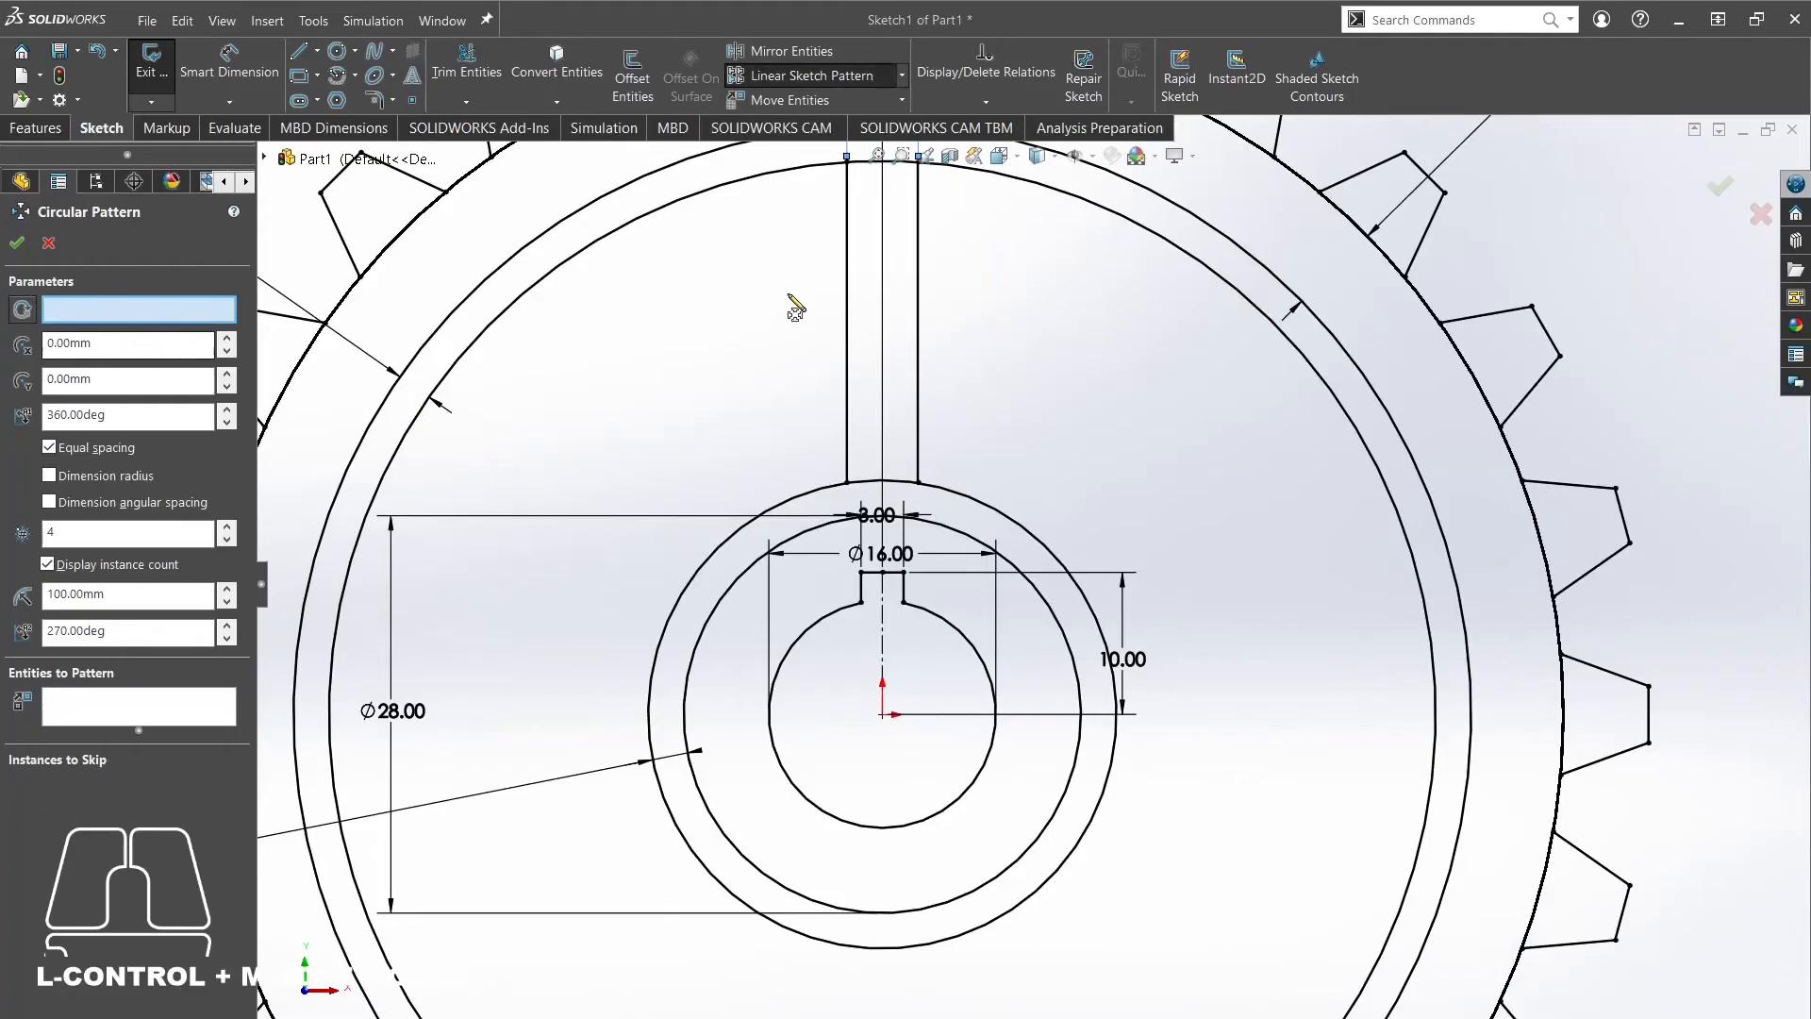
{"action": "left_click", "coordinate": [918, 283]}
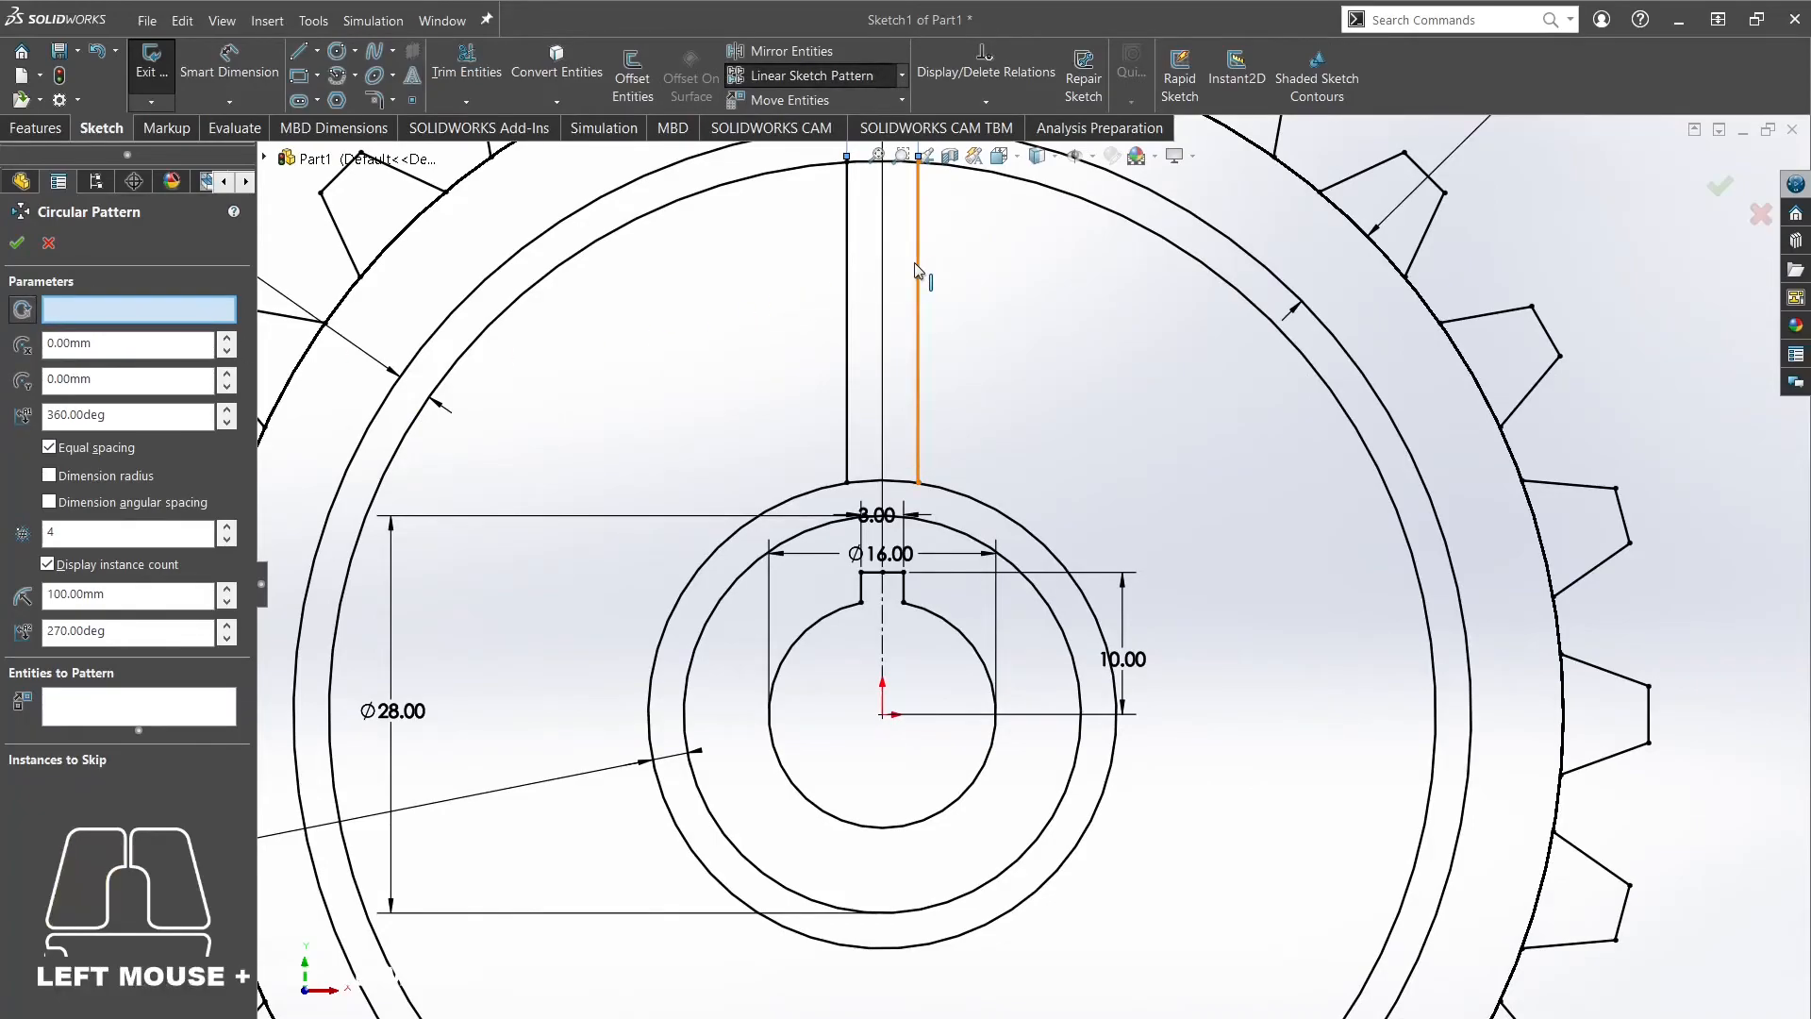
{"action": "left_click", "coordinate": [854, 295]}
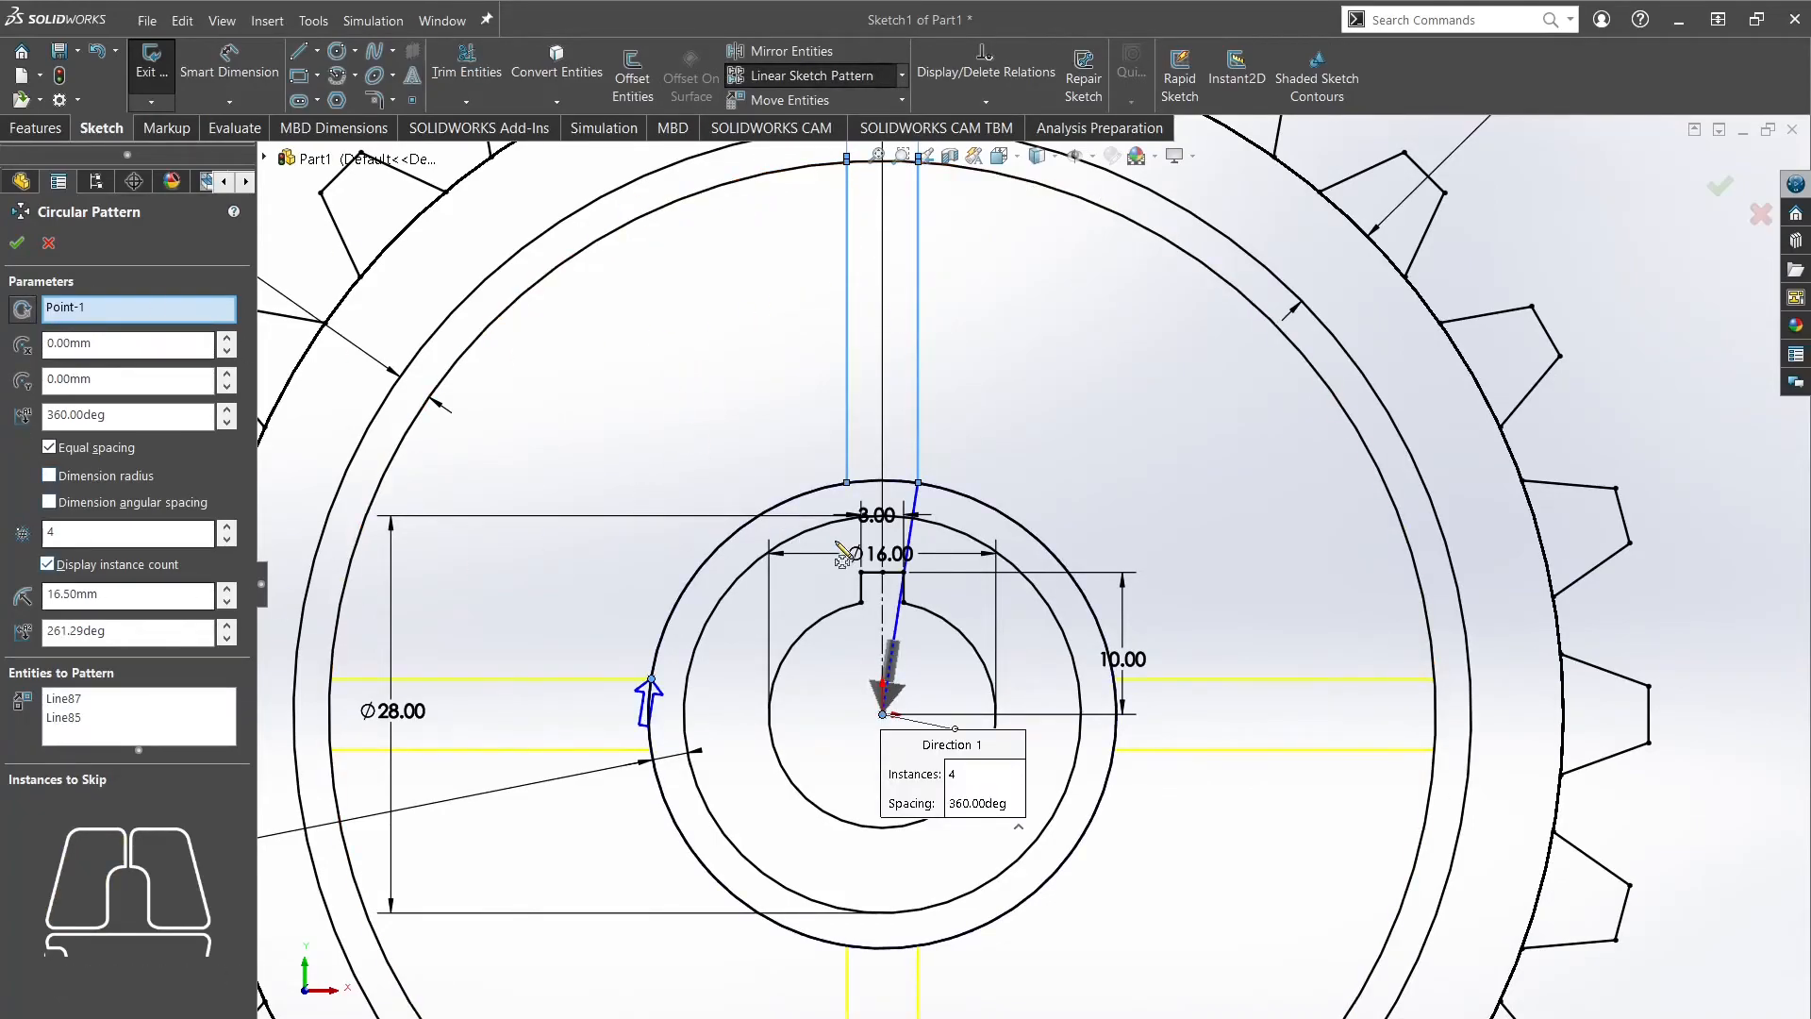
{"action": "left_click", "coordinate": [752, 498]}
{"action": "left_click", "coordinate": [689, 201]}
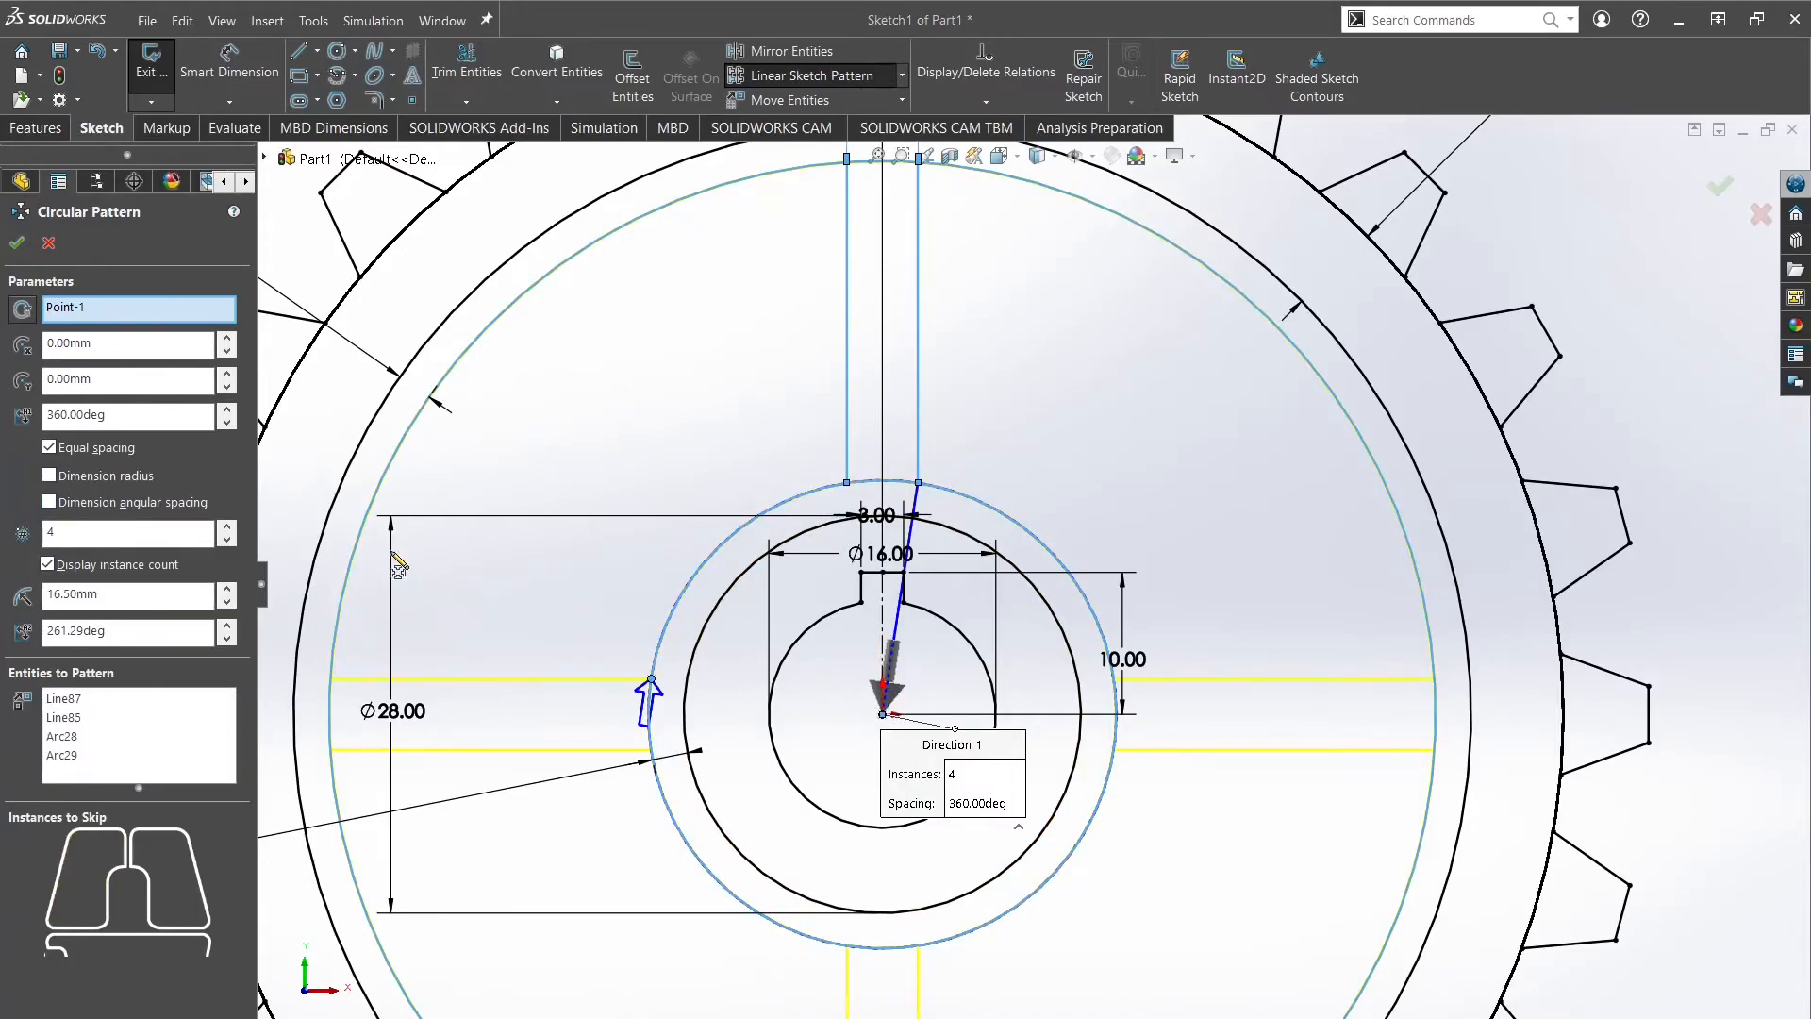
{"action": "left_click", "coordinate": [105, 535]}
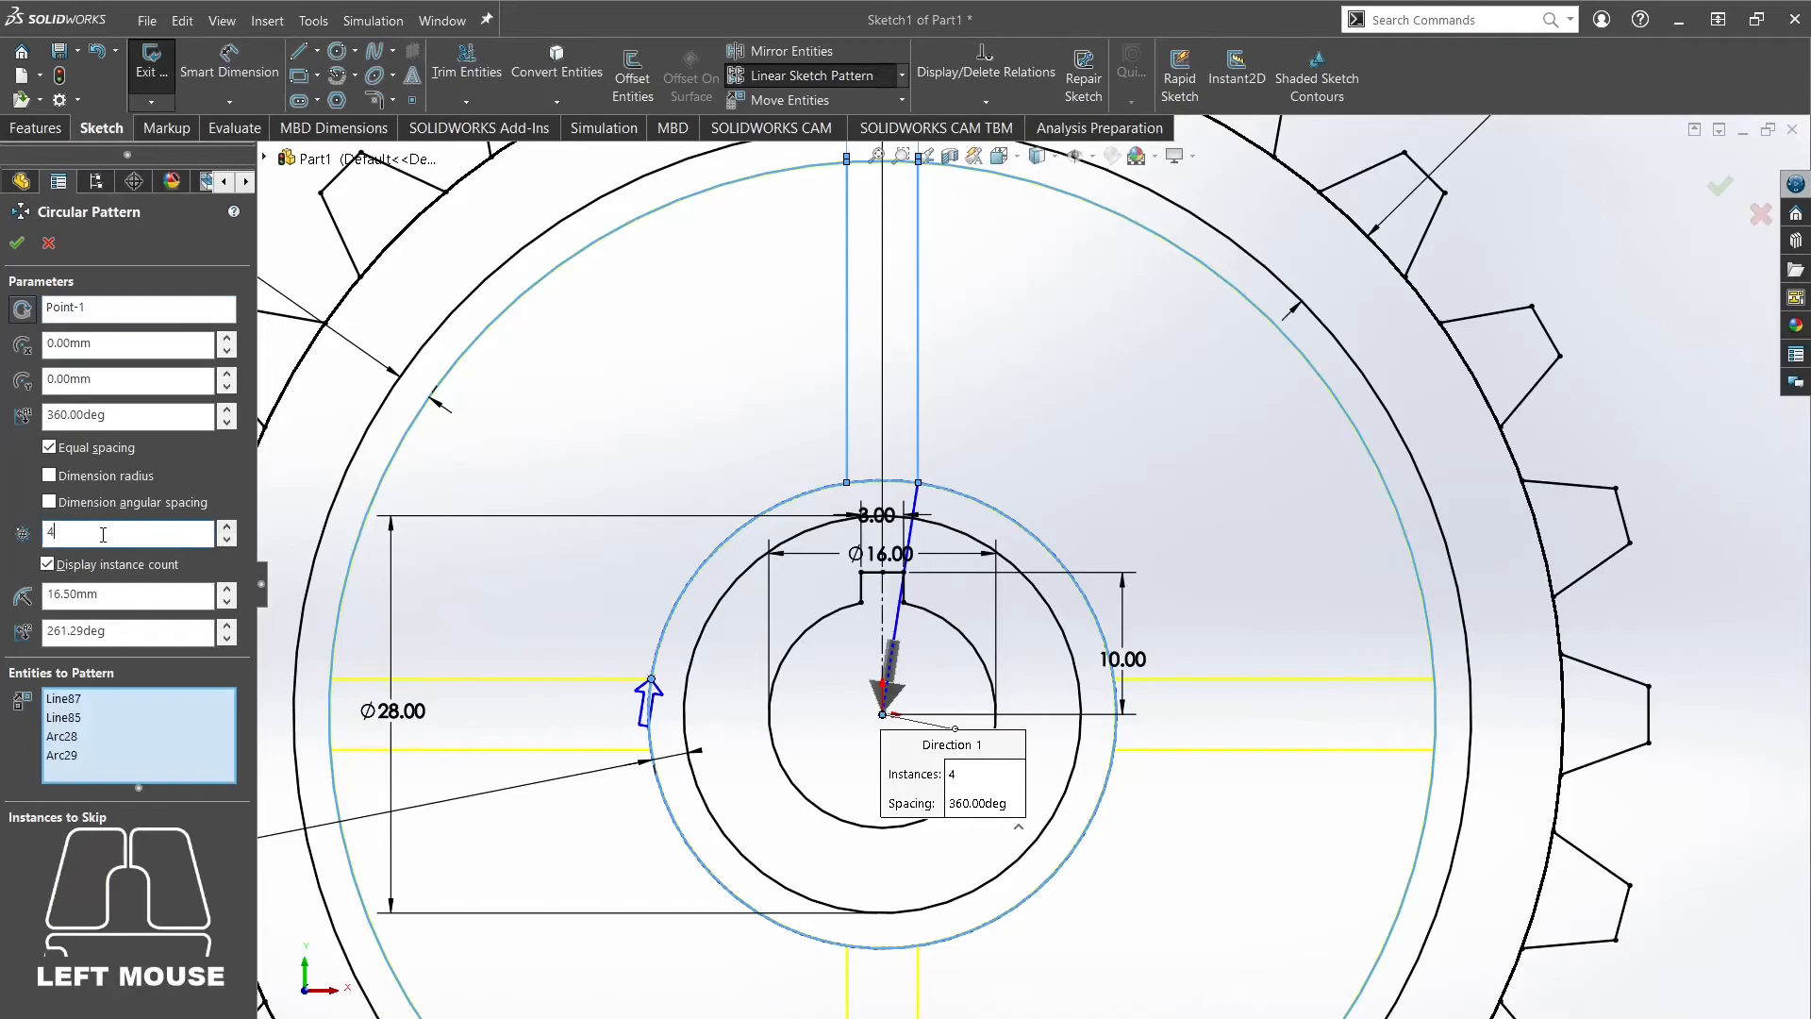
{"action": "key", "text": "BackSpace"}
{"action": "type", "text": "8"}
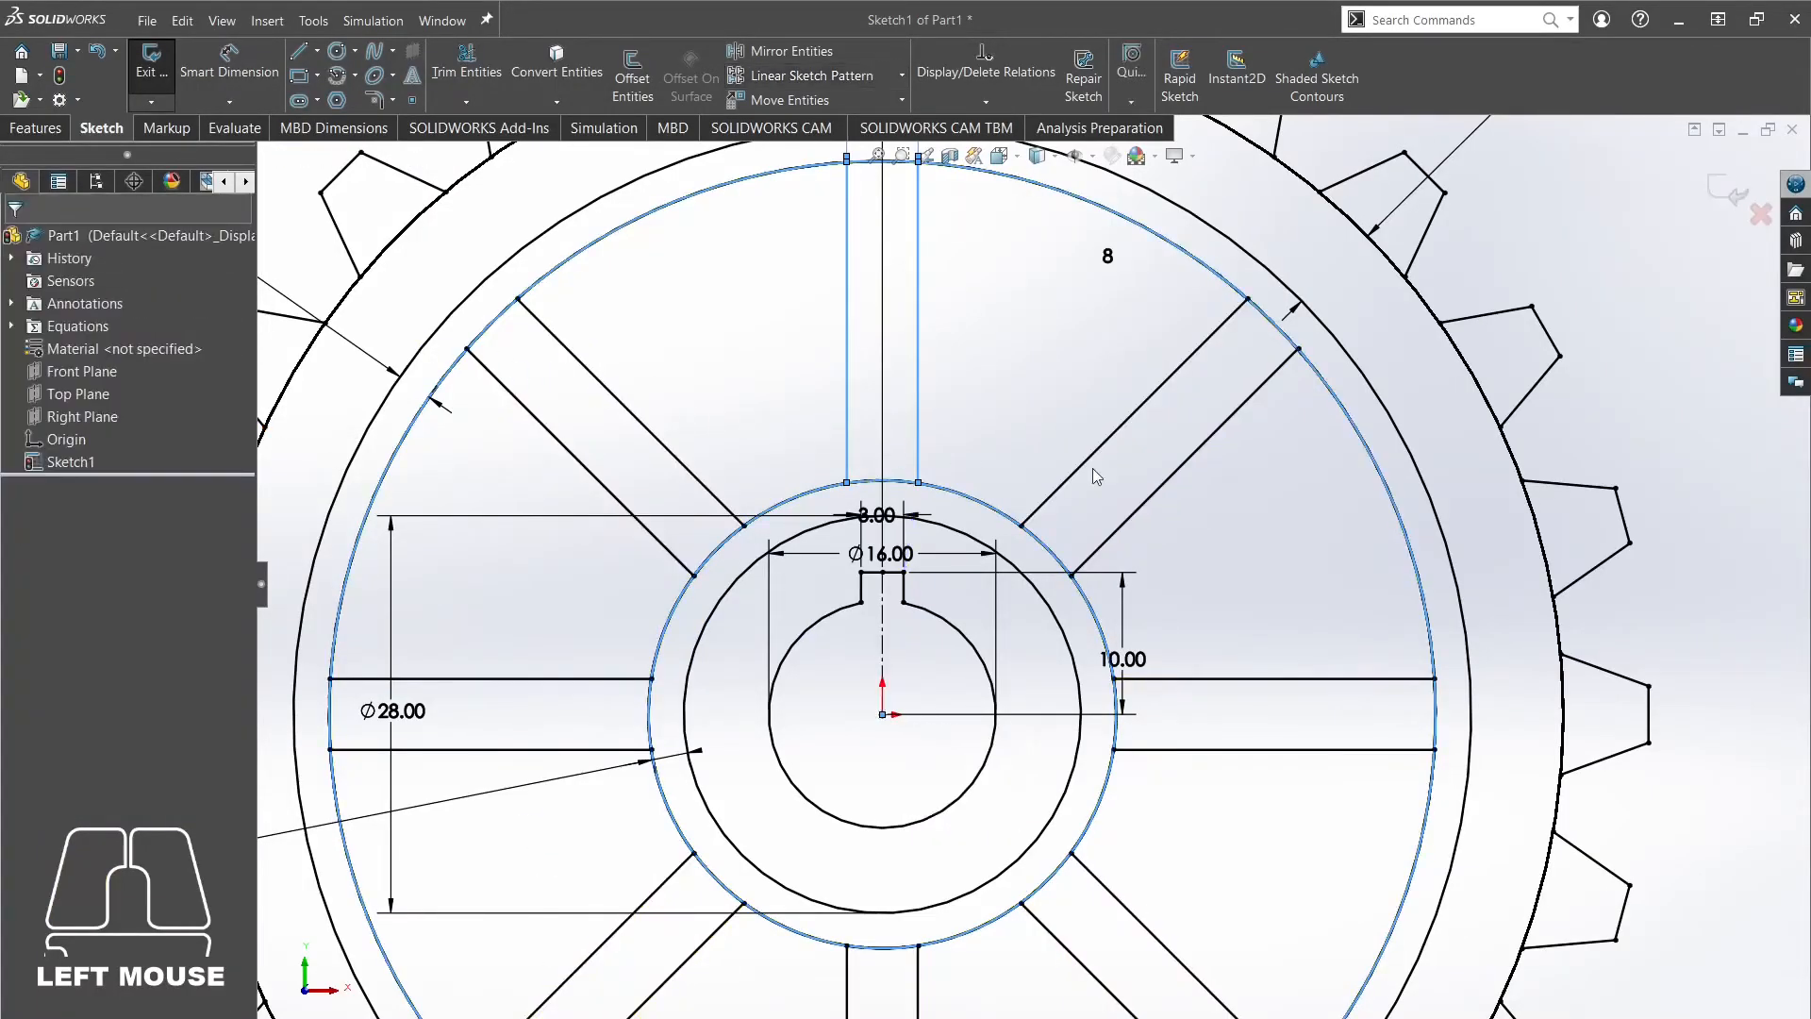
Deselect the patterned spoke entities, check the whole gear profile and exit the sketch.
{"action": "middle_click_drag", "start_coordinate": [1260, 391], "coordinate": [1137, 246], "text": "ctrl"}
{"action": "left_click", "coordinate": [1670, 374]}
{"action": "scroll", "coordinate": [1204, 425], "scroll_direction": "down", "scroll_amount": 4}
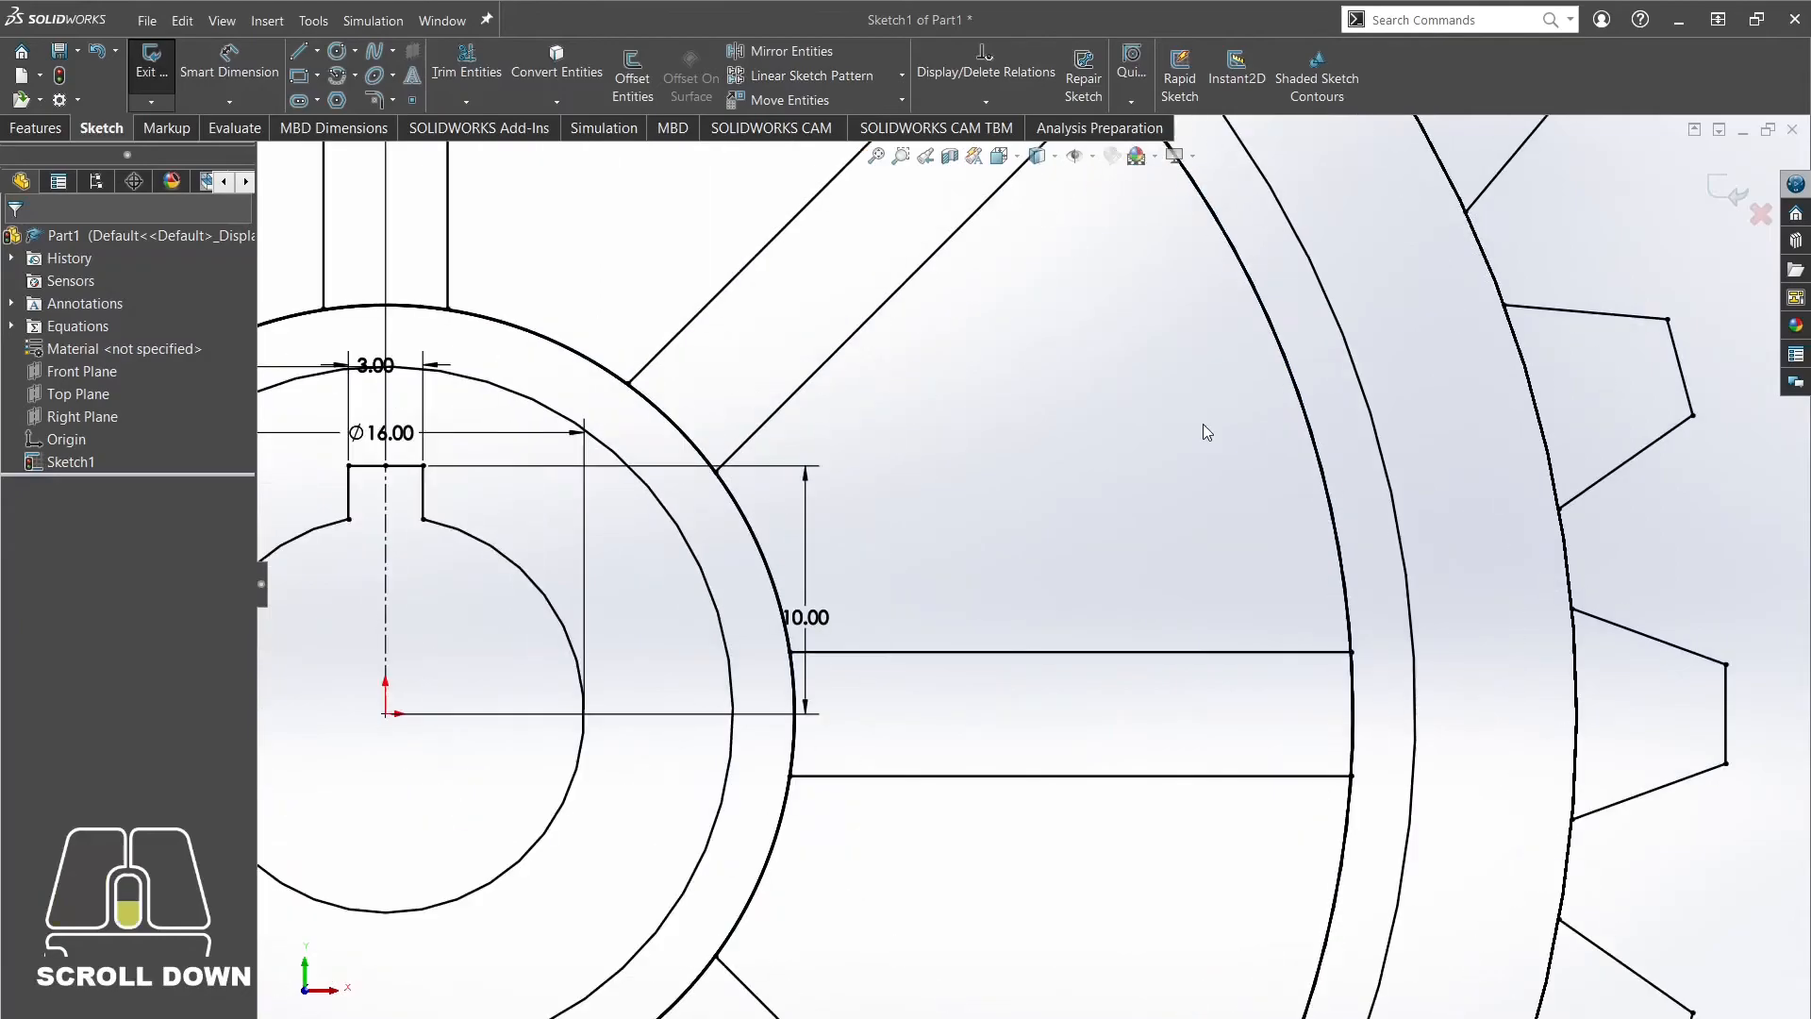
{"action": "scroll", "coordinate": [1221, 428], "scroll_direction": "up", "scroll_amount": 5}
{"action": "scroll", "coordinate": [1222, 434], "scroll_direction": "up", "scroll_amount": 3}
{"action": "middle_click_drag", "start_coordinate": [1222, 434], "coordinate": [1286, 467], "text": "ctrl"}
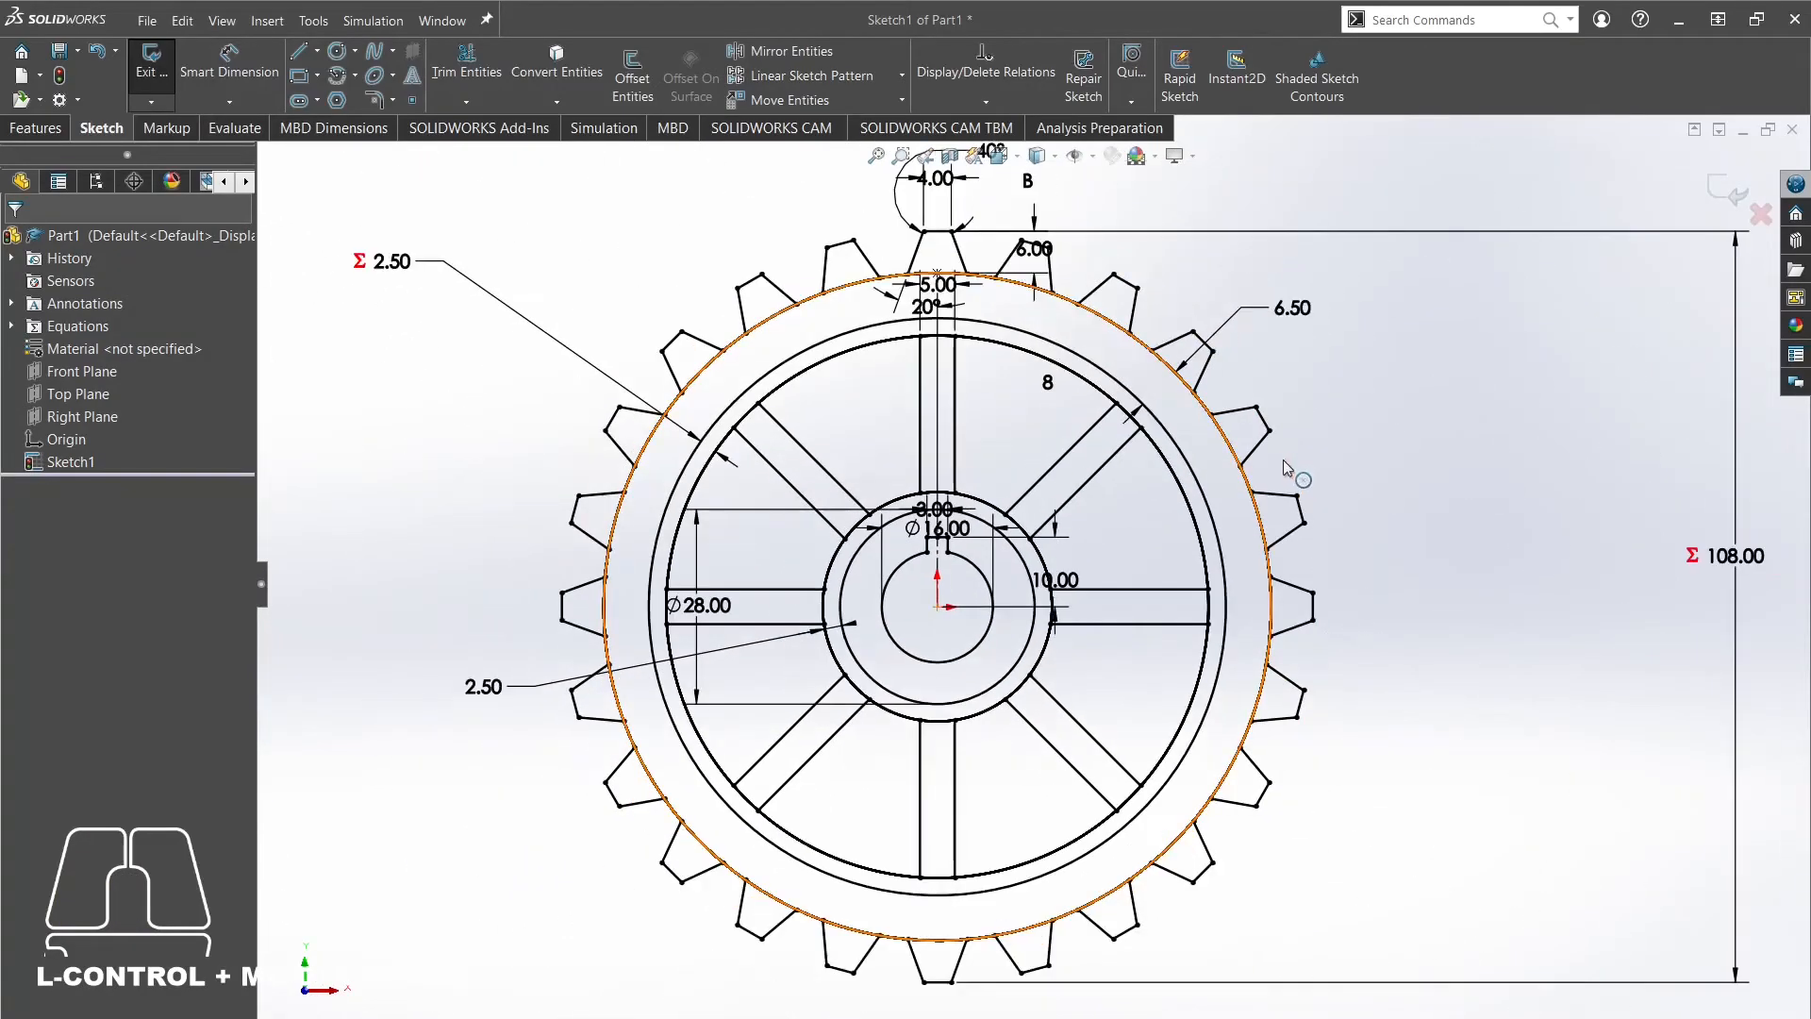
{"action": "scroll", "coordinate": [1278, 470], "scroll_direction": "up", "scroll_amount": 3}
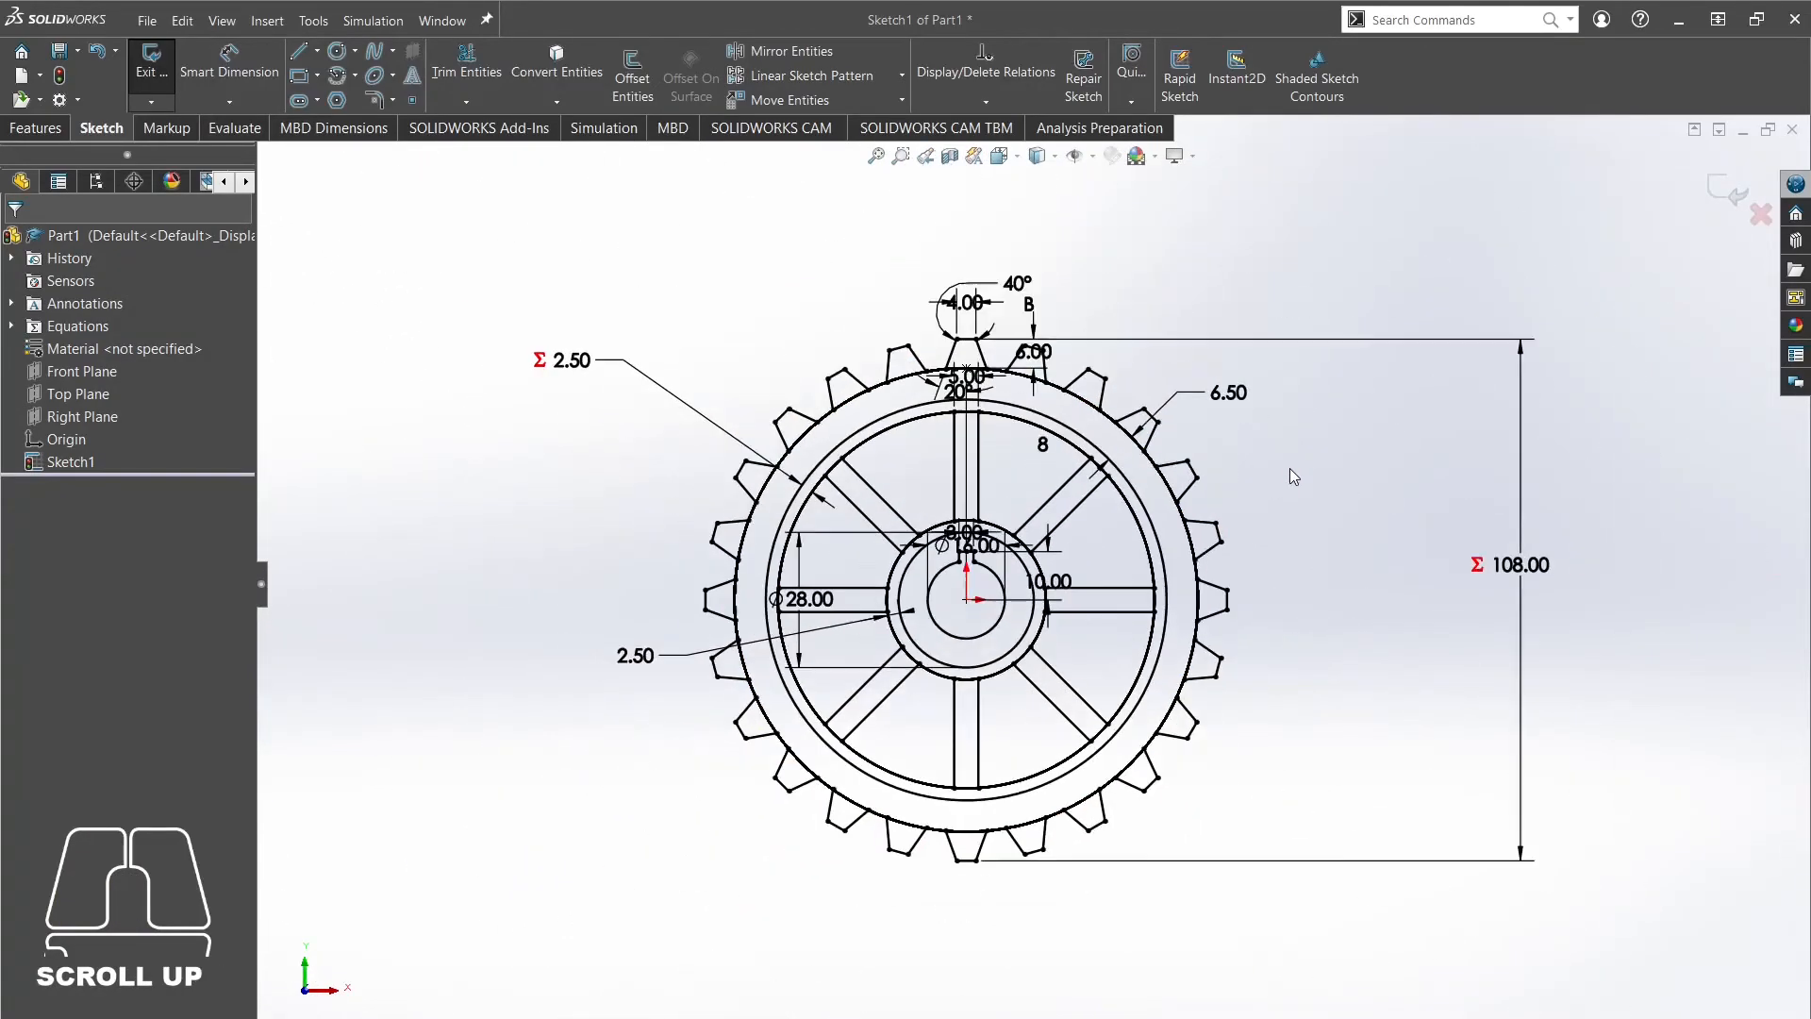
{"action": "left_click", "coordinate": [1731, 193]}
{"action": "mouse_move", "coordinate": [1383, 336]}
{"action": "middle_mouse_down"}
{"action": "mouse_move", "coordinate": [1334, 331]}
{"action": "mouse_move", "coordinate": [1302, 391]}
{"action": "middle_mouse_up"}
{"action": "left_click", "coordinate": [637, 479]}
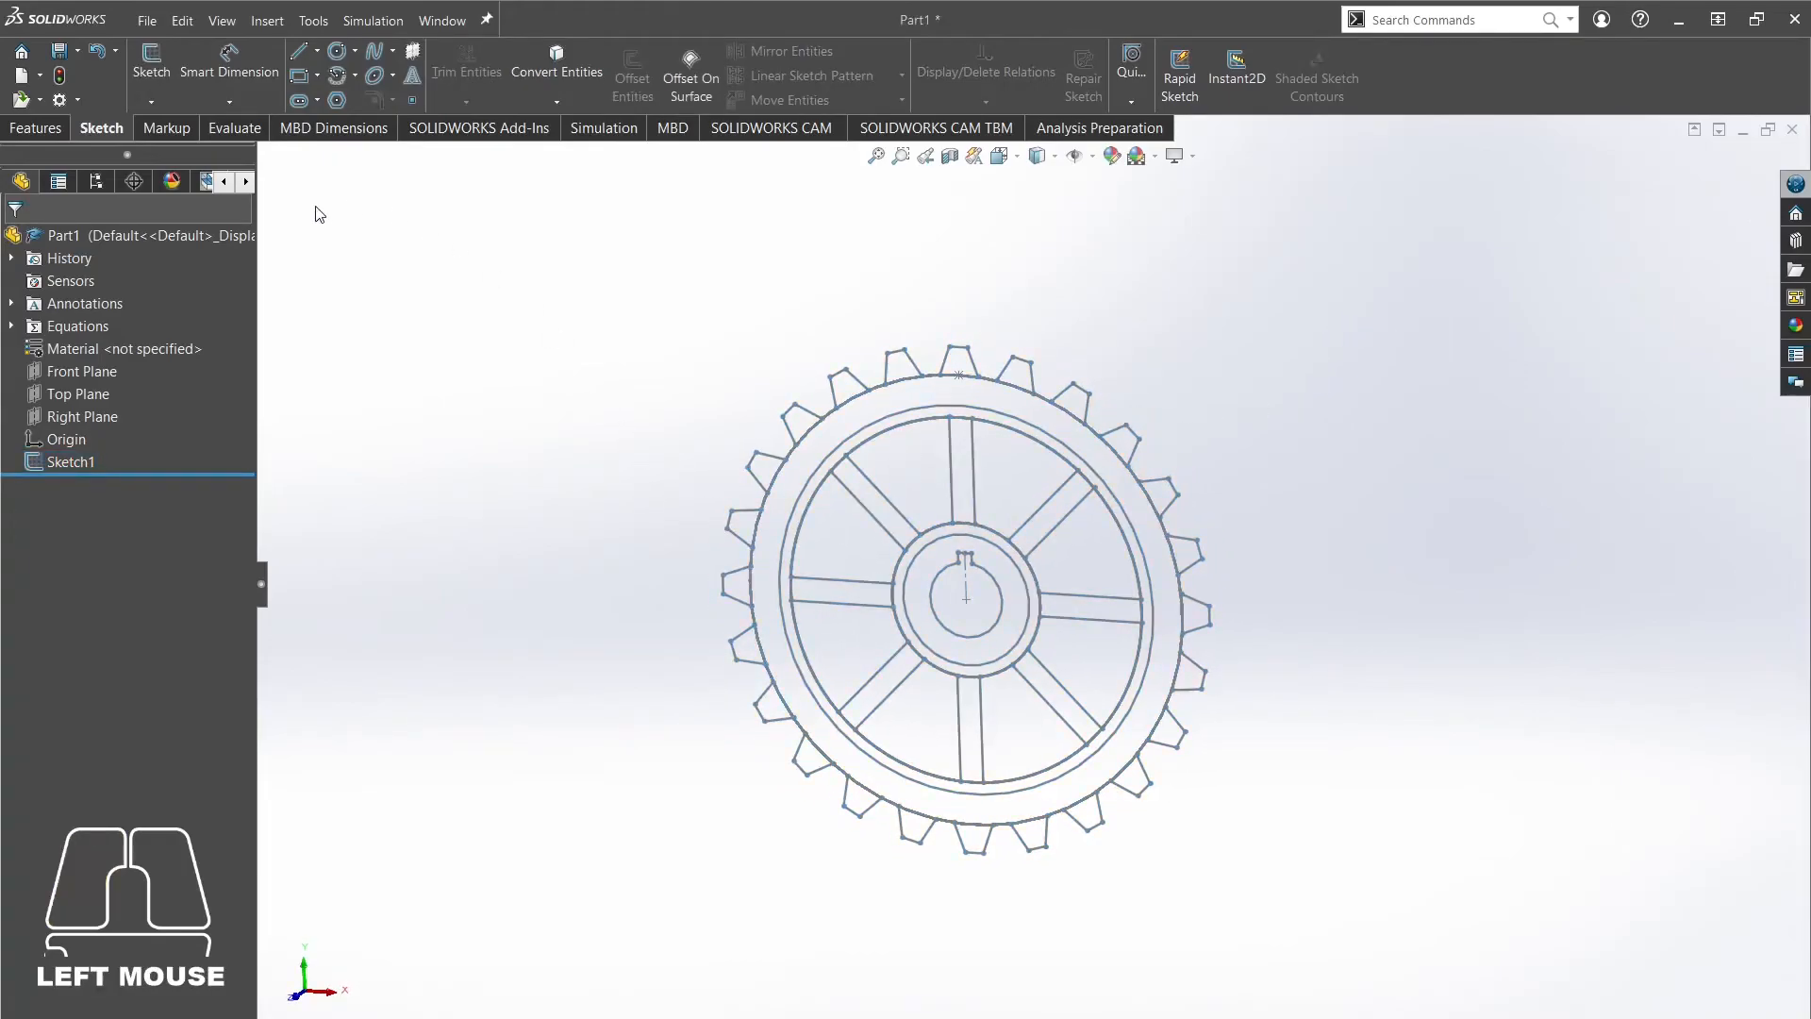
Start an Extruded Boss/Base from the gear sketch with Mid Plane as the end condition.
{"action": "left_click", "coordinate": [38, 128]}
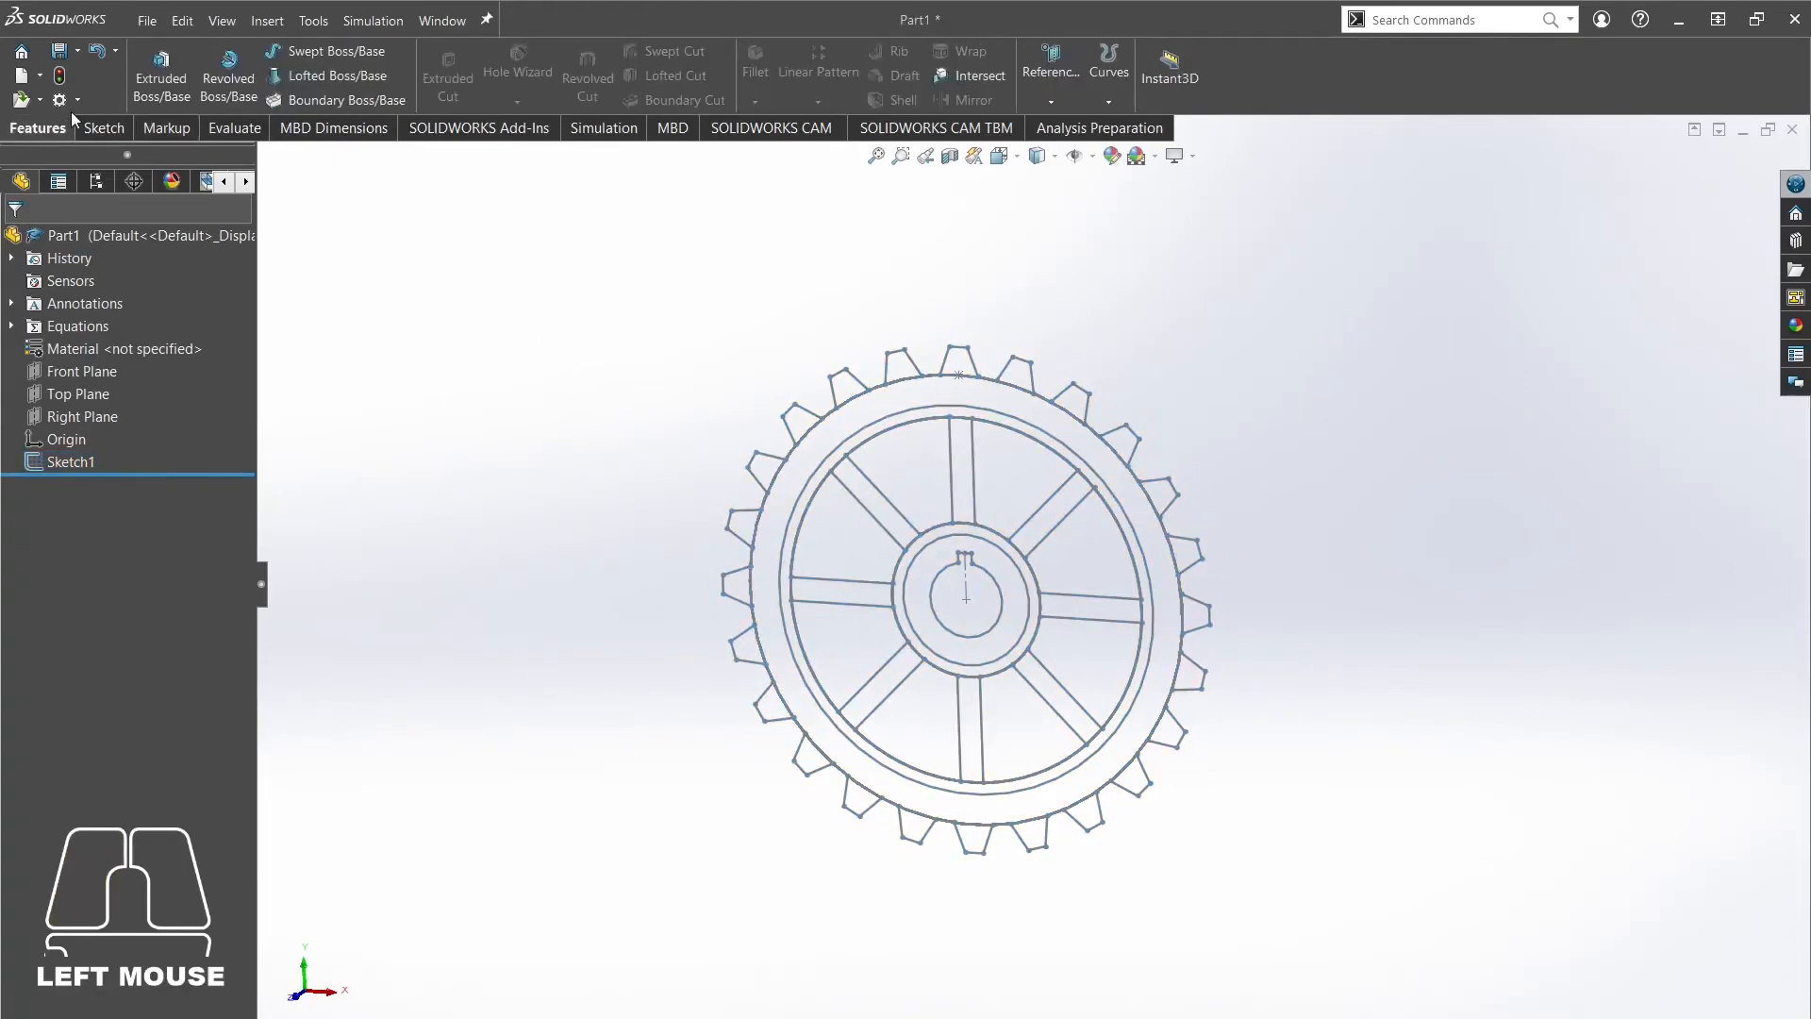
{"action": "left_click", "coordinate": [161, 71]}
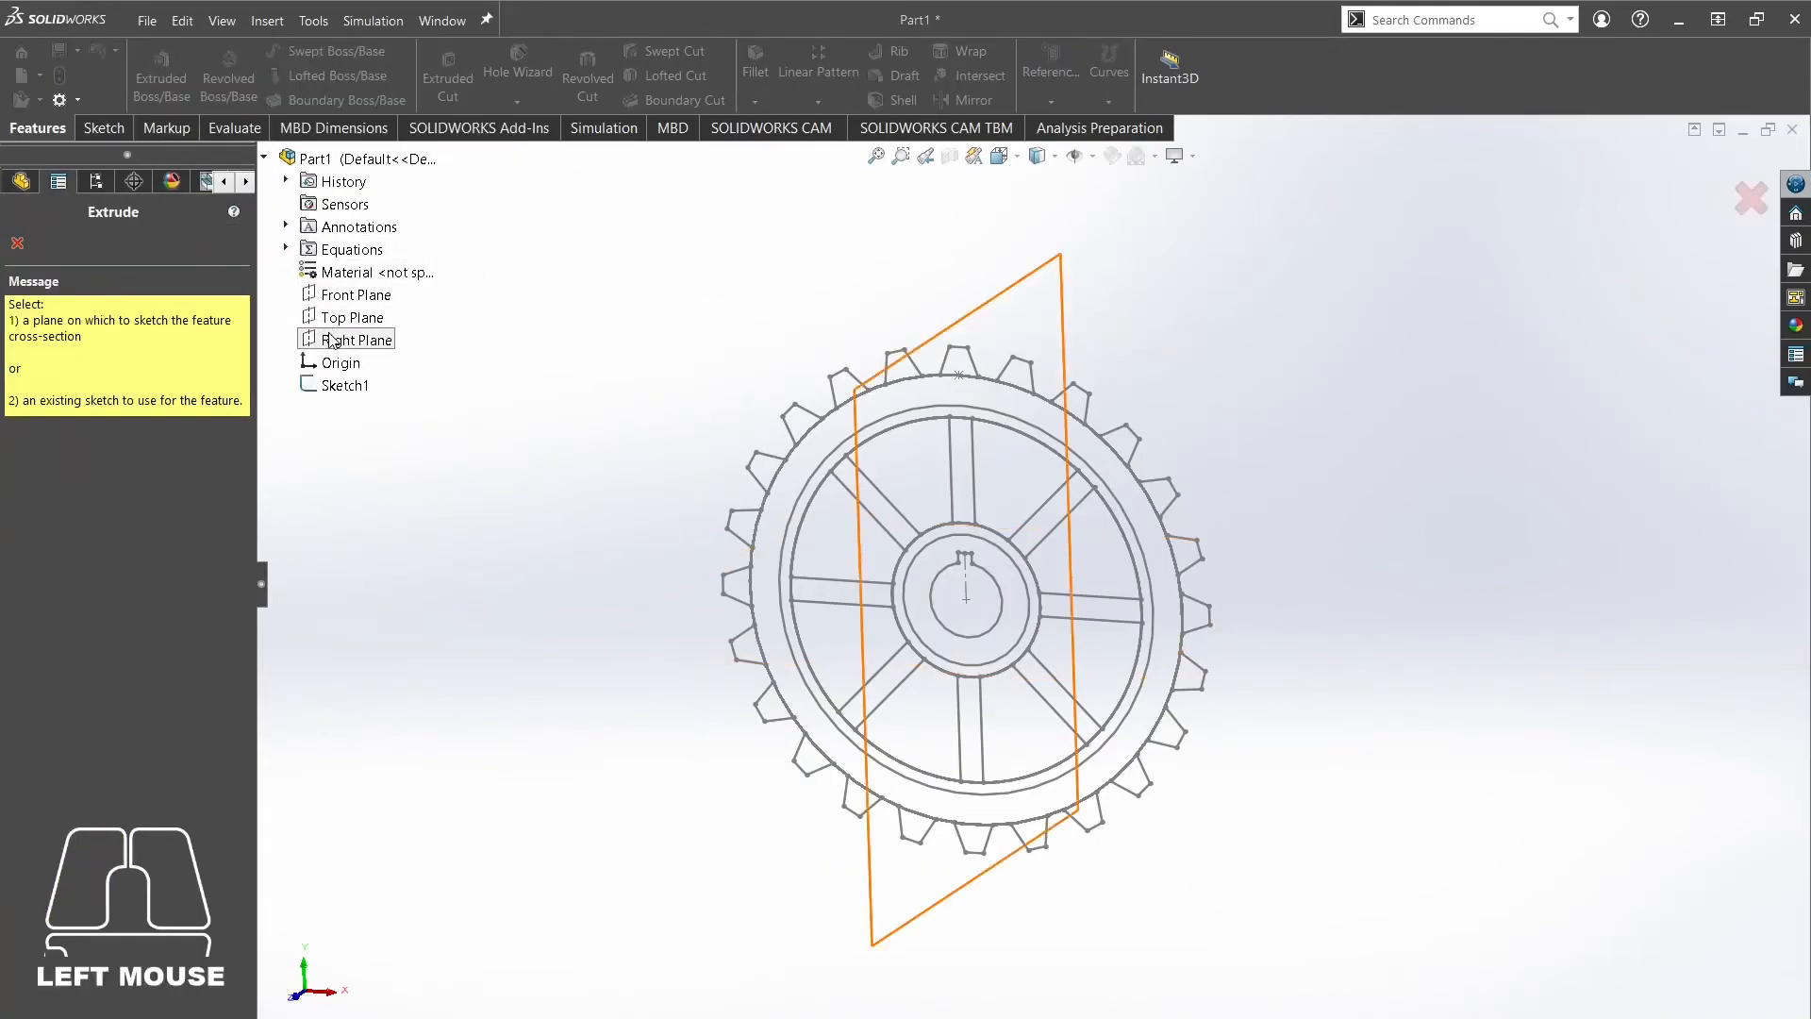
{"action": "left_click", "coordinate": [344, 385]}
{"action": "mouse_move", "coordinate": [1265, 421]}
{"action": "middle_mouse_down"}
{"action": "mouse_move", "coordinate": [1197, 437]}
{"action": "mouse_move", "coordinate": [1217, 526]}
{"action": "mouse_move", "coordinate": [1038, 485]}
{"action": "mouse_move", "coordinate": [1181, 495]}
{"action": "mouse_move", "coordinate": [1180, 430]}
{"action": "middle_mouse_up"}
{"action": "left_click", "coordinate": [160, 374]}
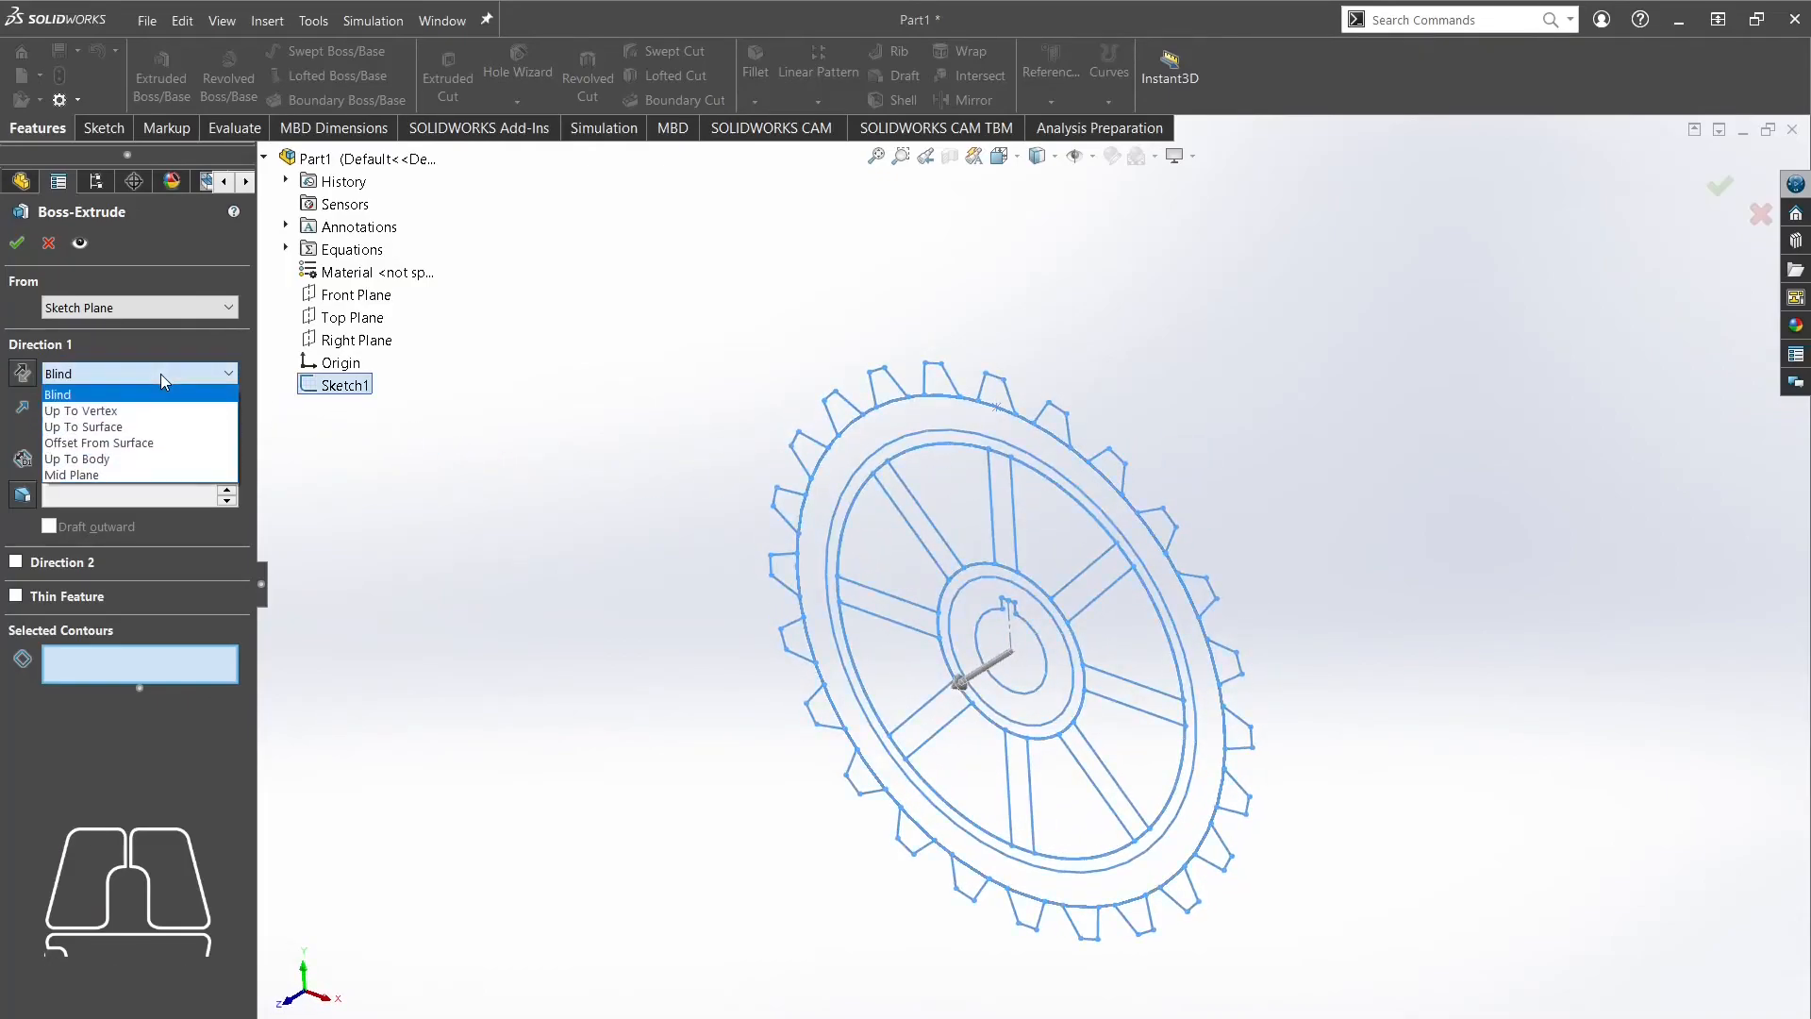
{"action": "left_click", "coordinate": [122, 475]}
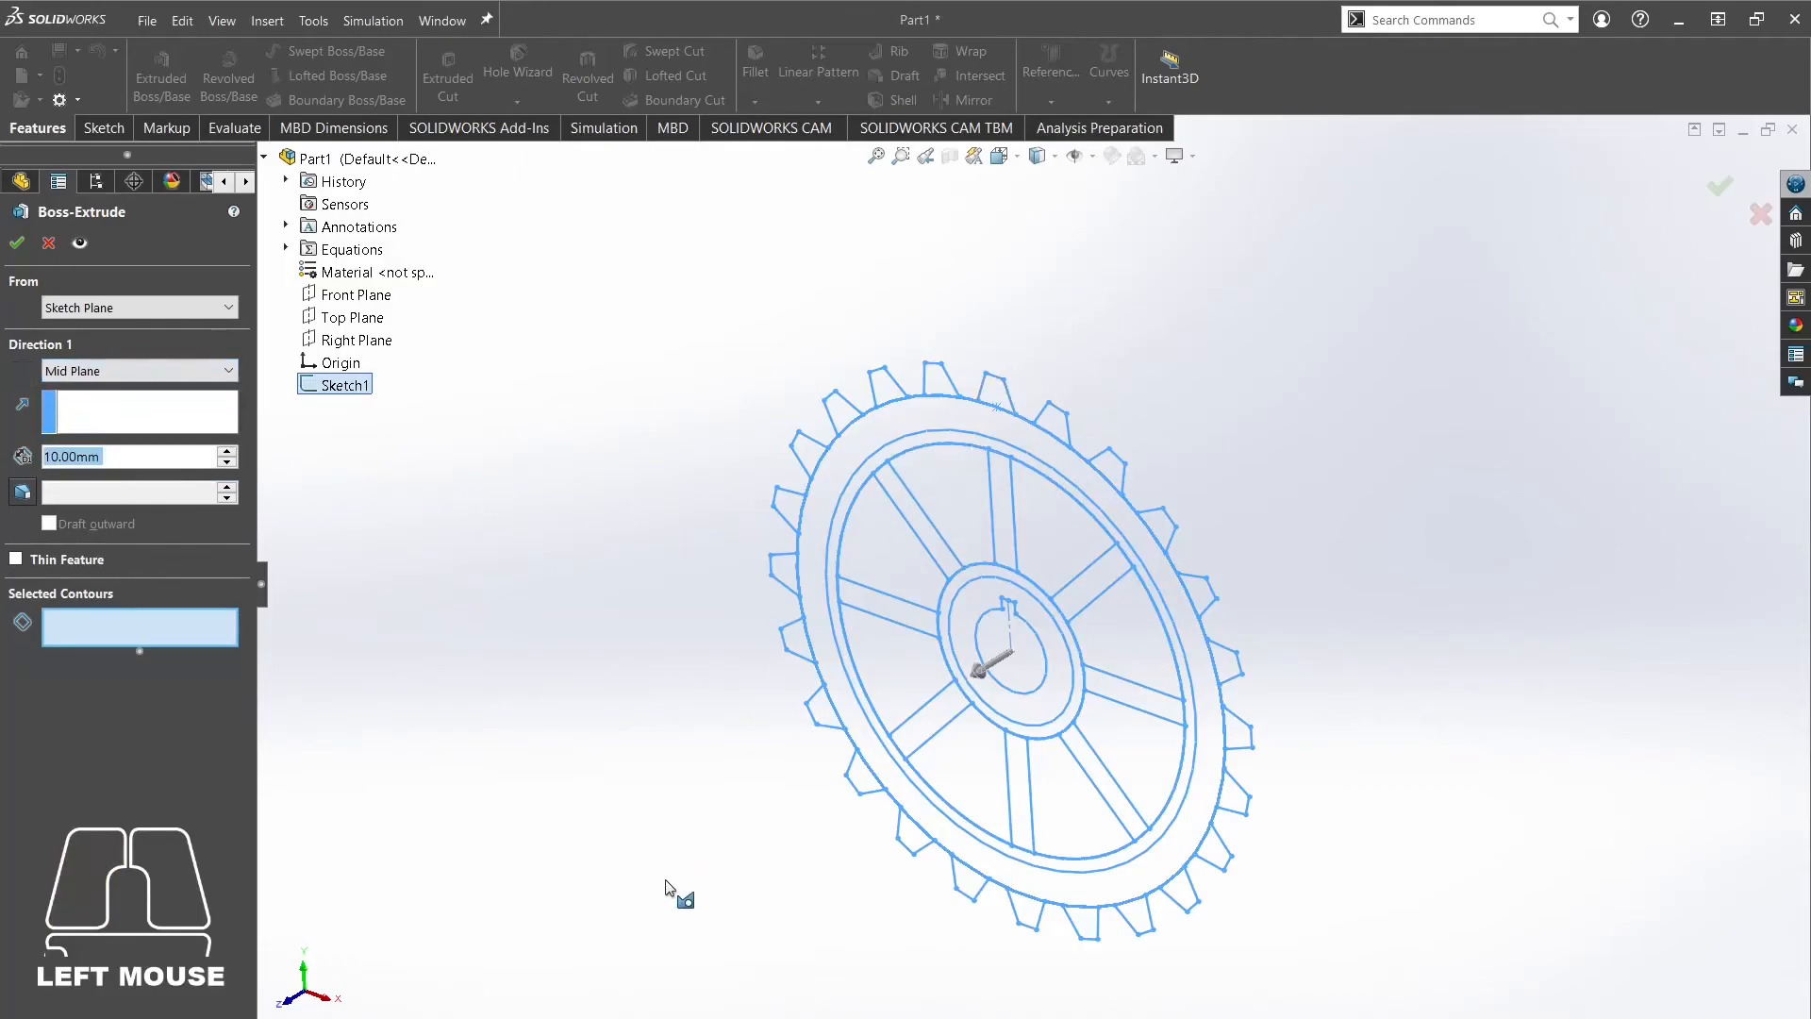
Switch to the gear PDF, draw a centreline down the section view and circle both 1.00 dimensions and one 2.00 dimension.
{"action": "left_click", "coordinate": [529, 1015]}
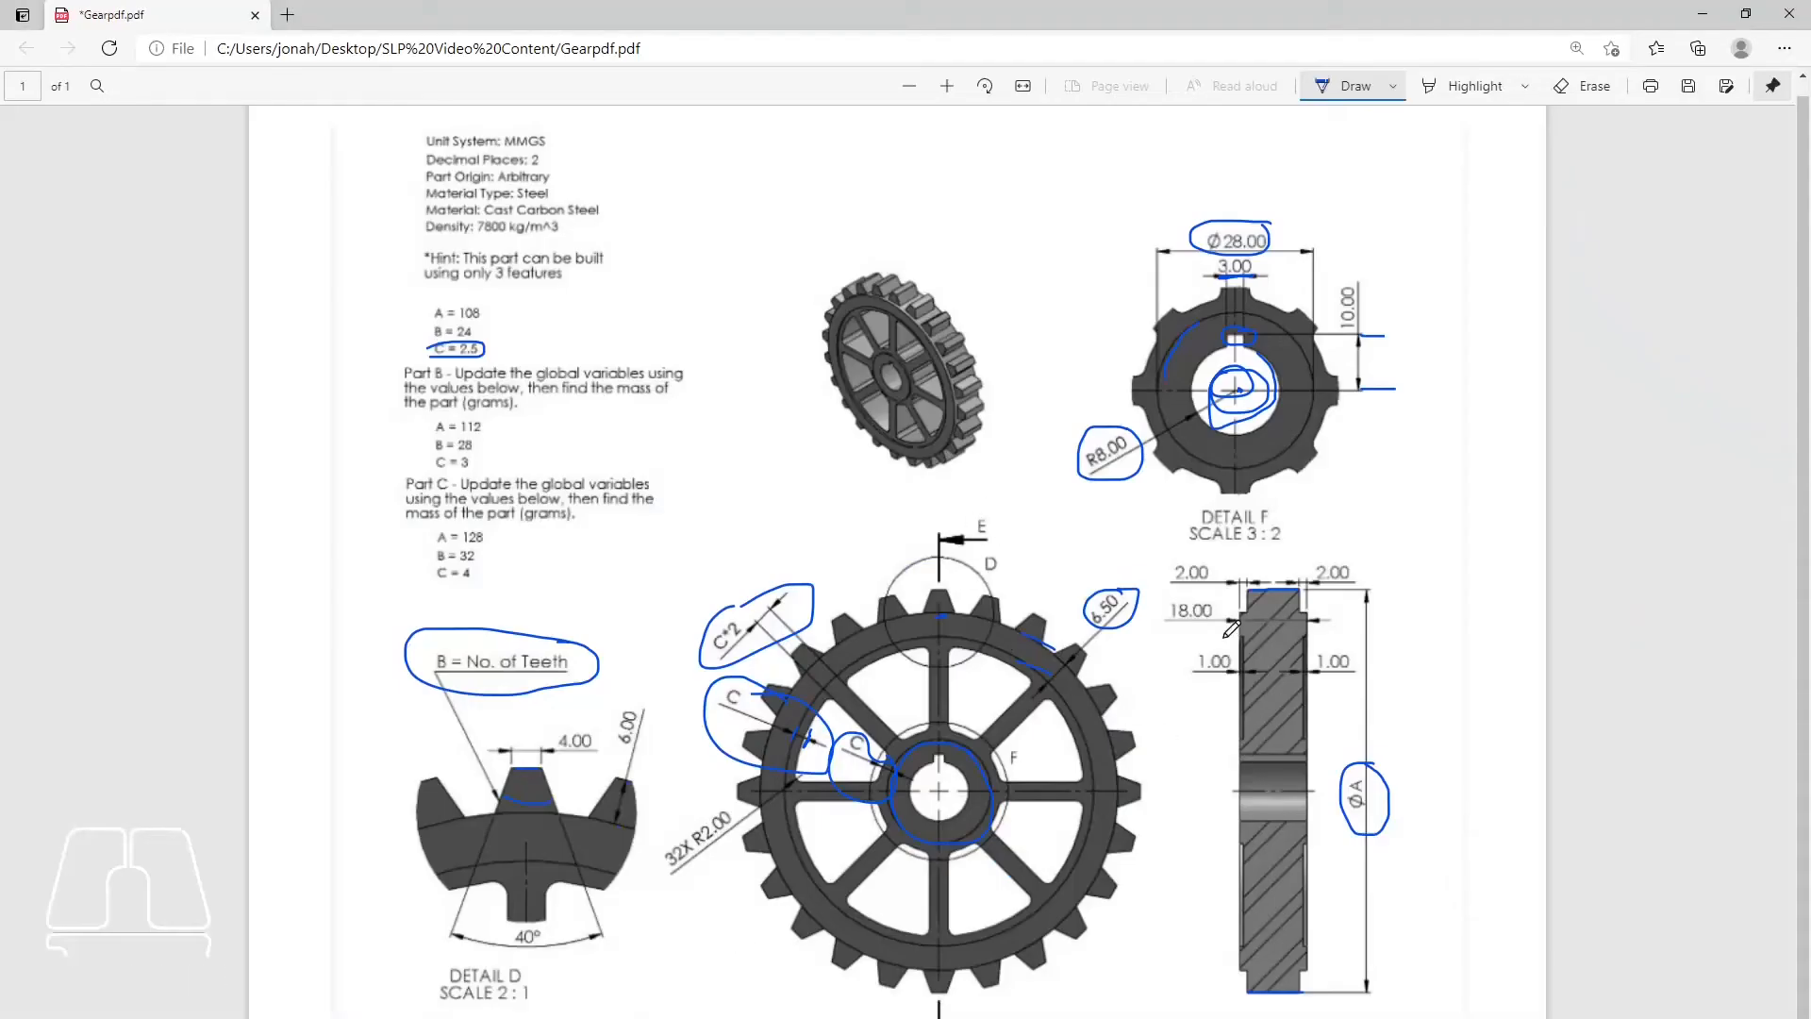
{"action": "left_click", "coordinate": [1278, 567]}
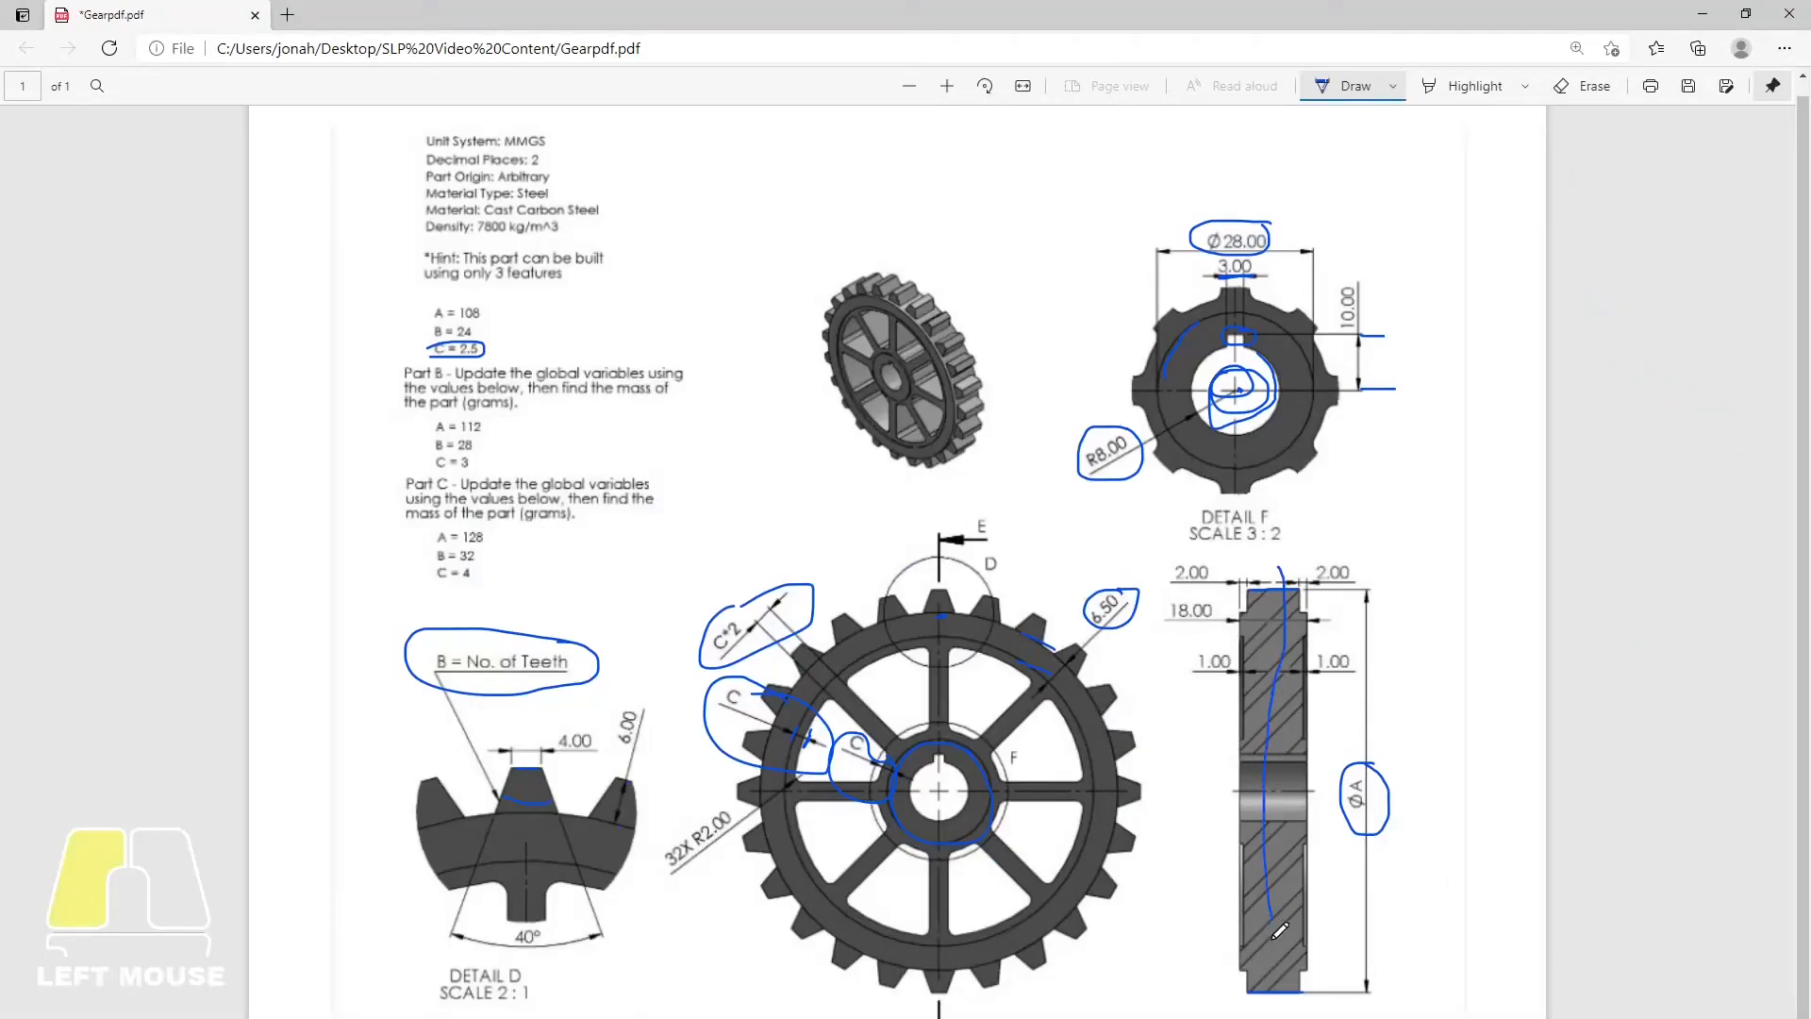
{"action": "left_click_drag", "start_coordinate": [1253, 644], "coordinate": [1251, 665]}
{"action": "left_click_drag", "start_coordinate": [1216, 556], "coordinate": [1170, 566]}
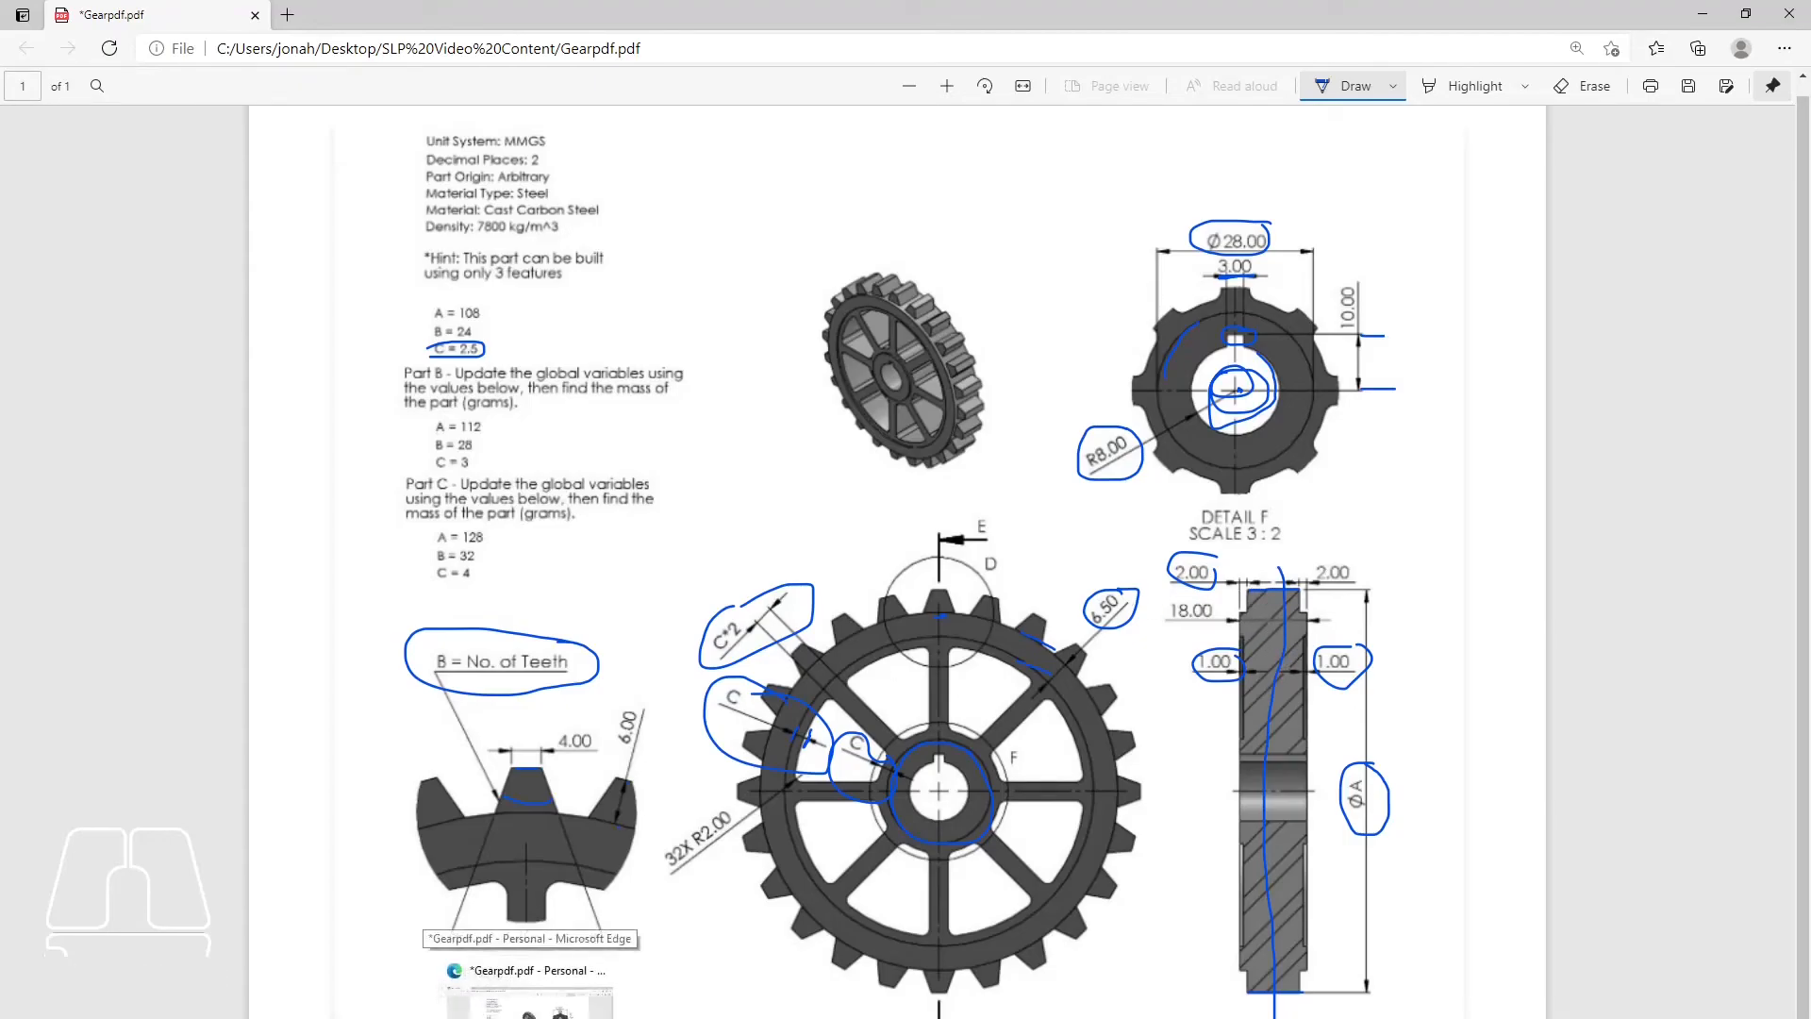
{"action": "left_click", "coordinate": [529, 1018]}
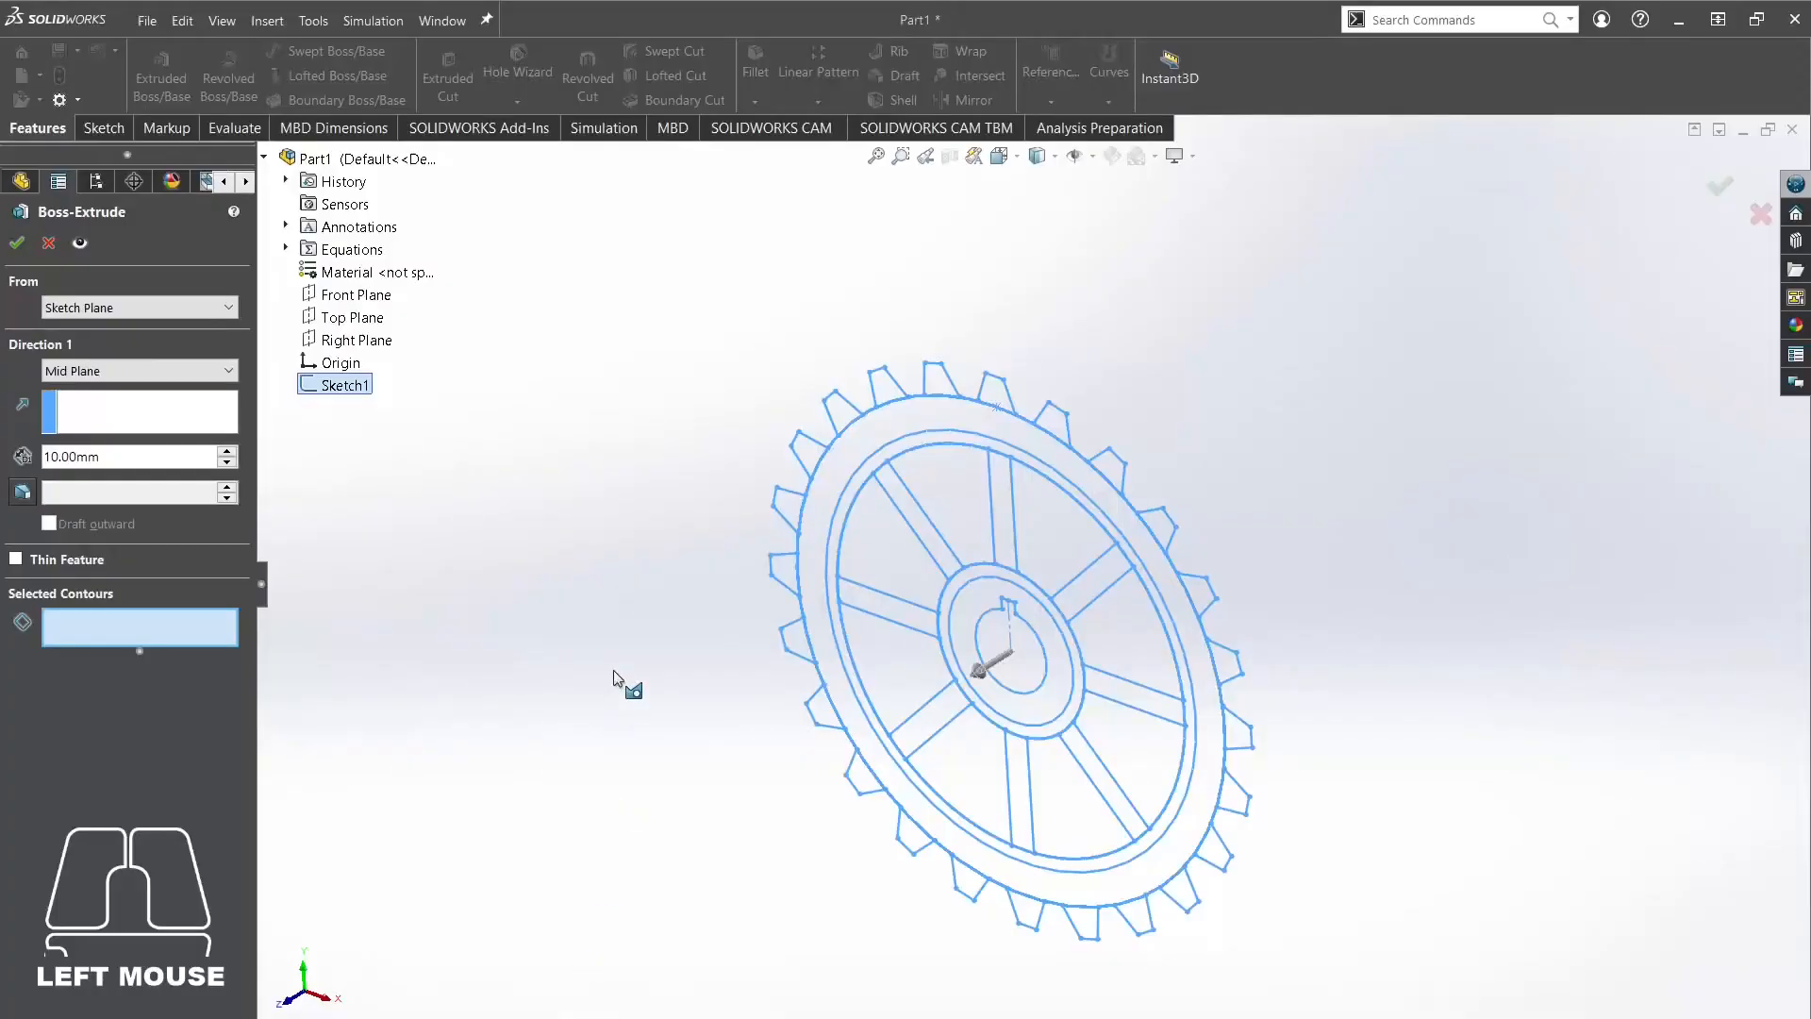
Pick the rim ring just inside the teeth as the extrusion contour and inspect its mid-plane preview edge-on.
{"action": "left_click", "coordinate": [919, 413]}
{"action": "mouse_move", "coordinate": [1241, 449]}
{"action": "middle_mouse_down"}
{"action": "mouse_move", "coordinate": [1226, 491]}
{"action": "mouse_move", "coordinate": [1104, 455]}
{"action": "mouse_move", "coordinate": [1205, 445]}
{"action": "mouse_move", "coordinate": [1176, 547]}
{"action": "mouse_move", "coordinate": [1161, 537]}
{"action": "middle_mouse_up"}
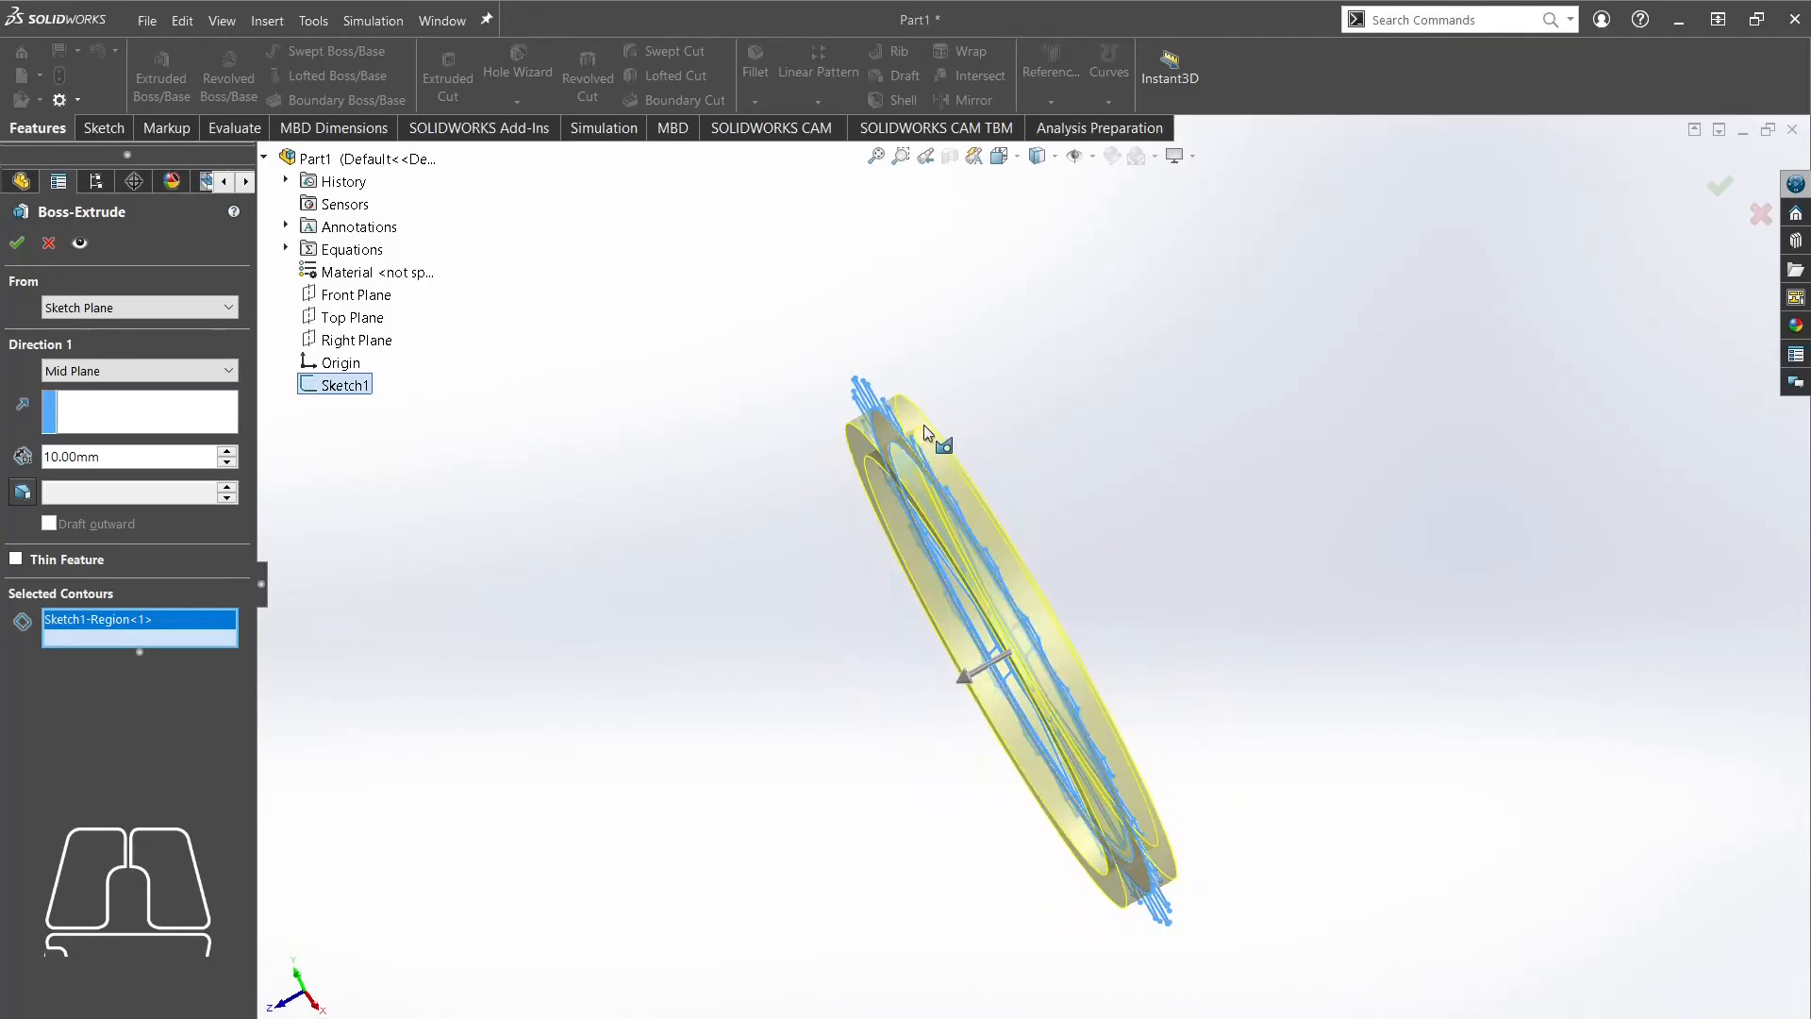
{"action": "middle_click_drag", "start_coordinate": [1068, 477], "coordinate": [1033, 359]}
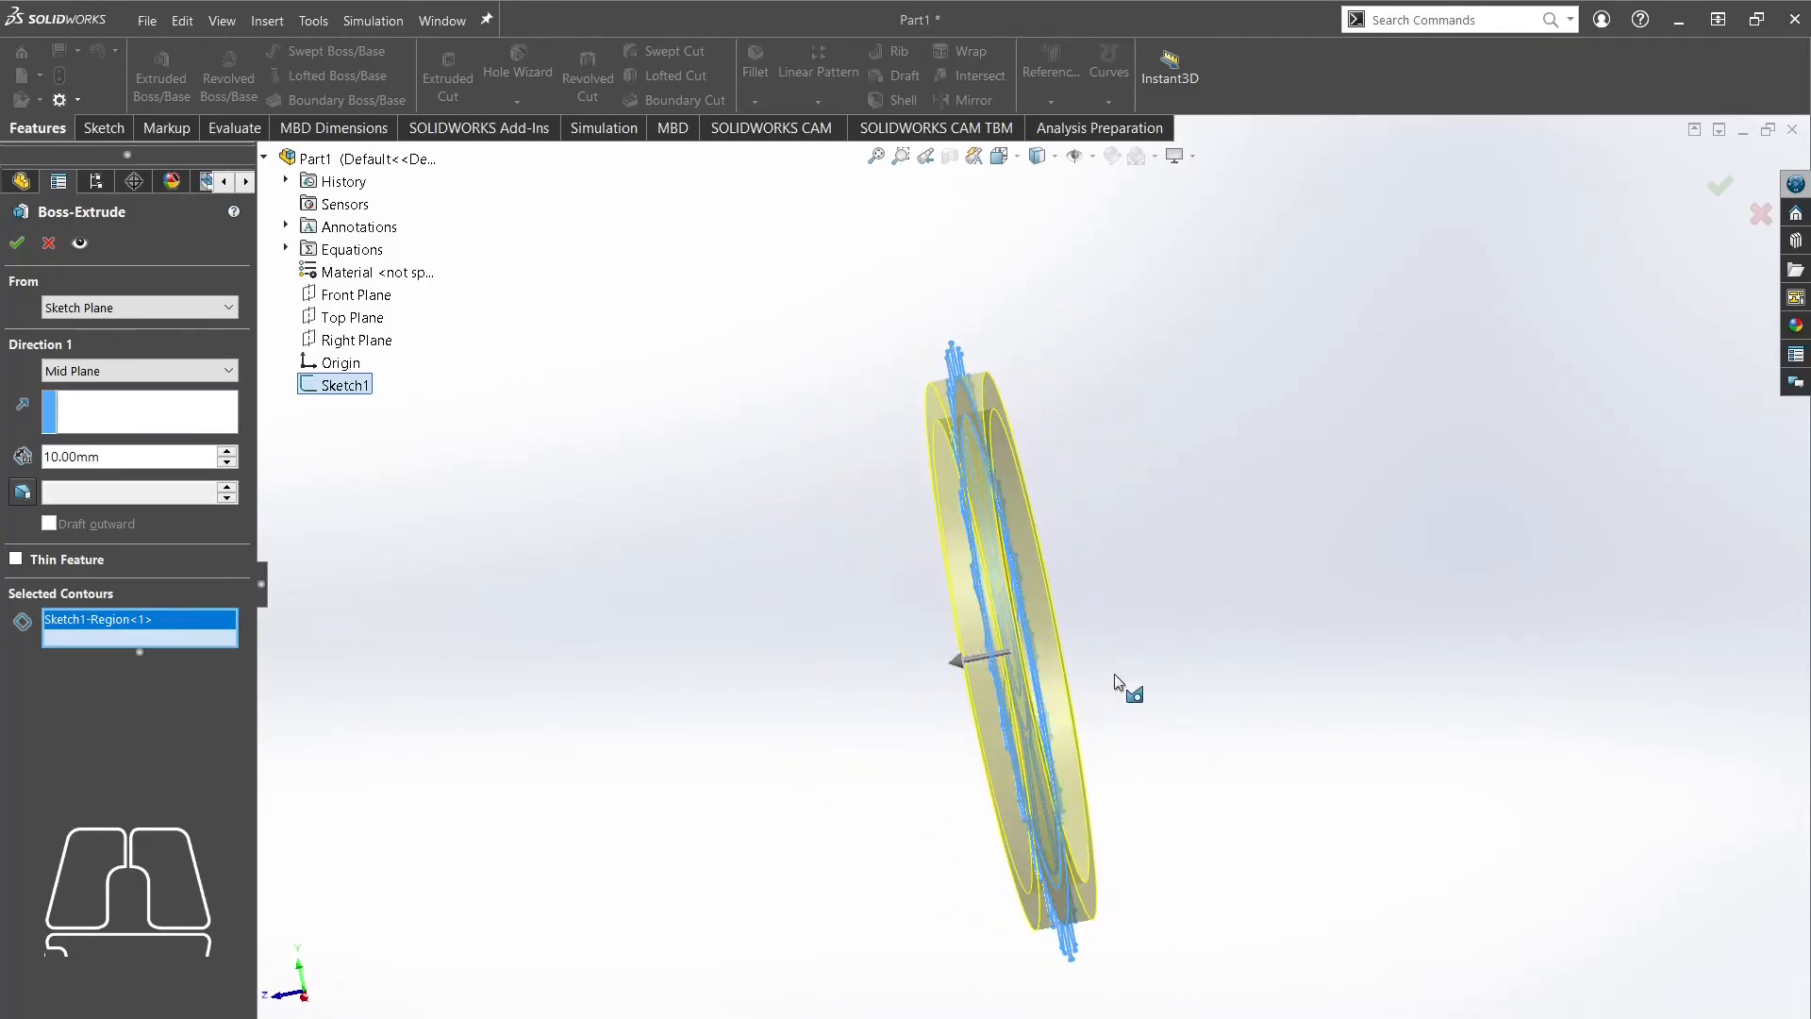
{"action": "middle_click_drag", "start_coordinate": [1116, 682], "coordinate": [1019, 759]}
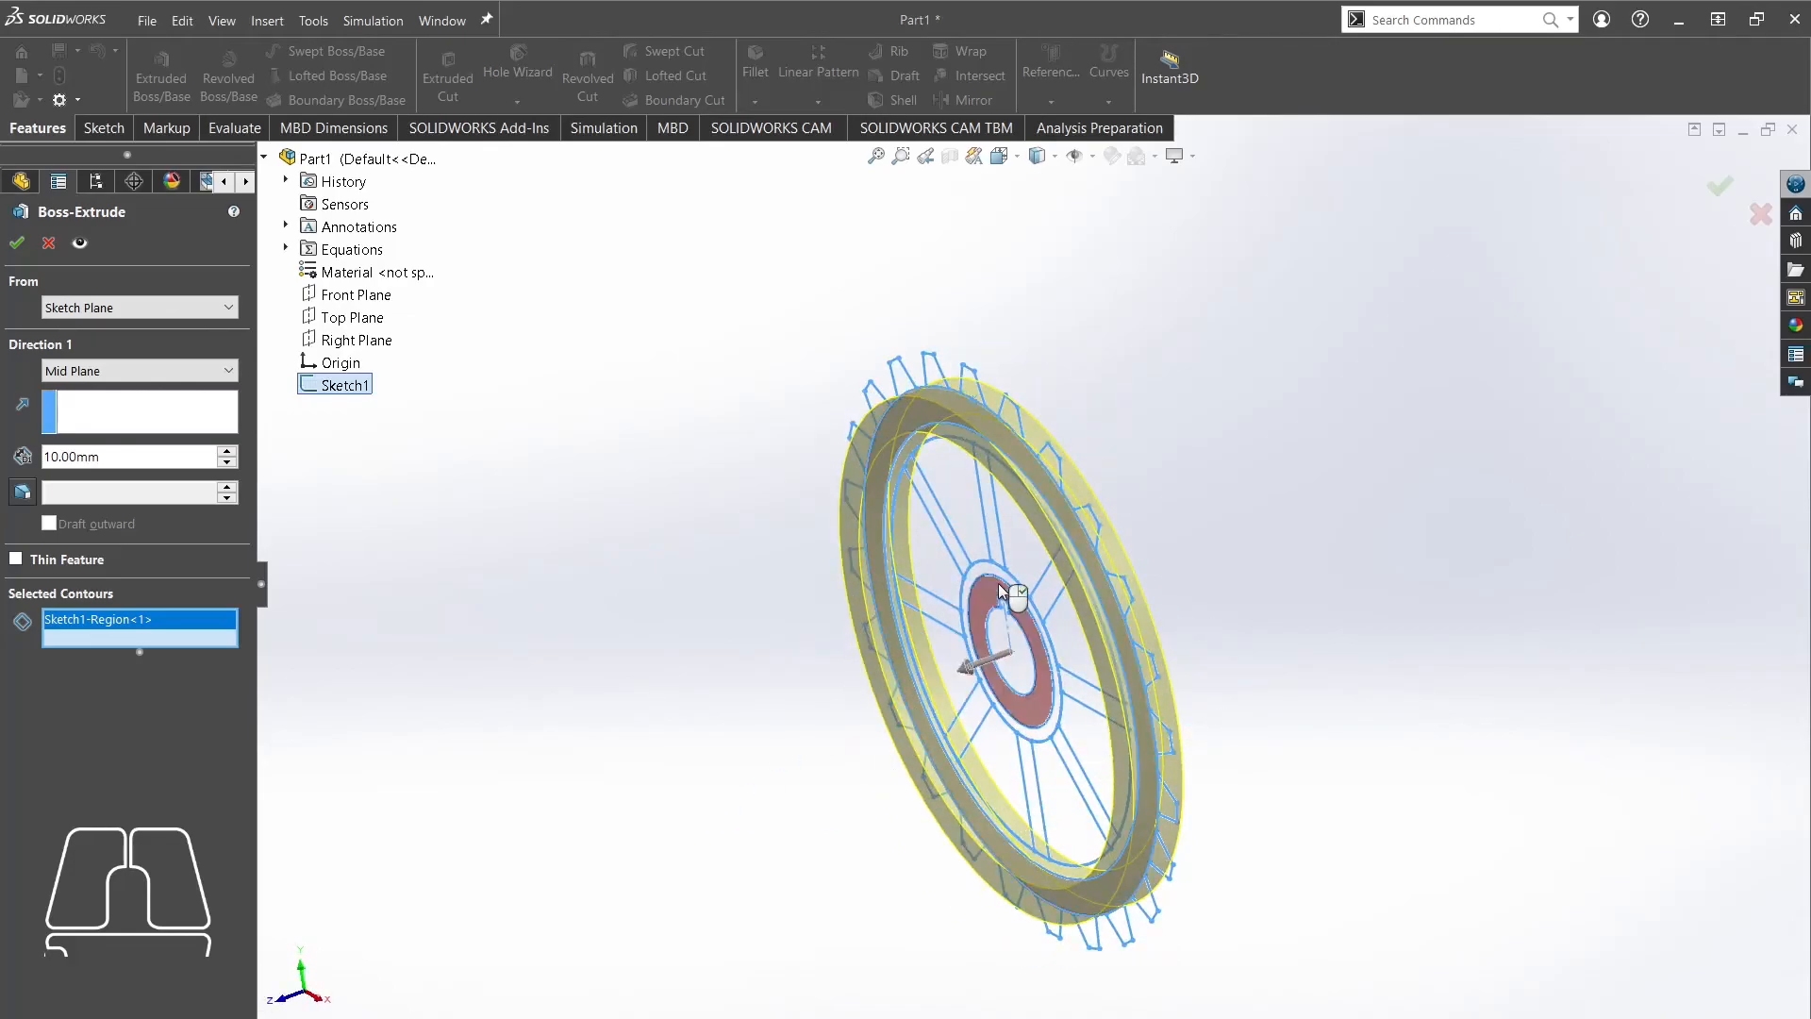
Switch to the gear PDF and mark the section's width with lines at the 18.00 dimension and just above the bore.
{"action": "key", "text": "alt+Tab"}
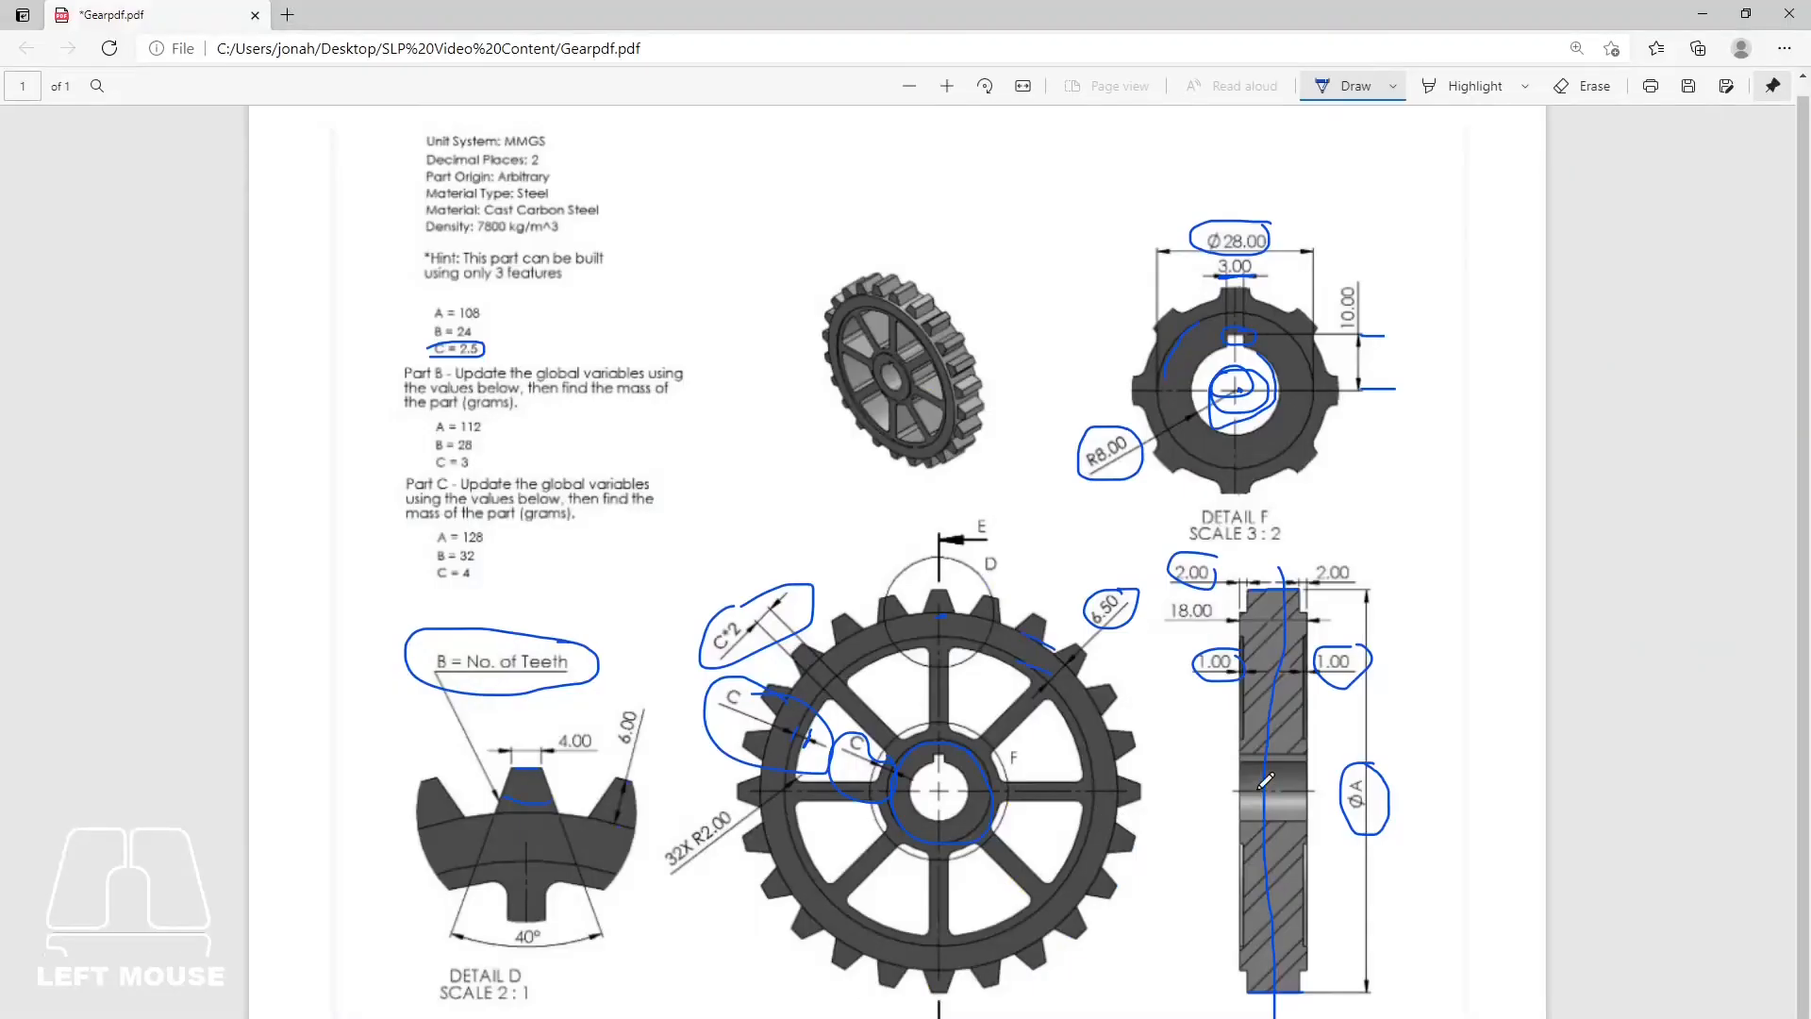
{"action": "left_click_drag", "start_coordinate": [1243, 615], "coordinate": [1291, 606]}
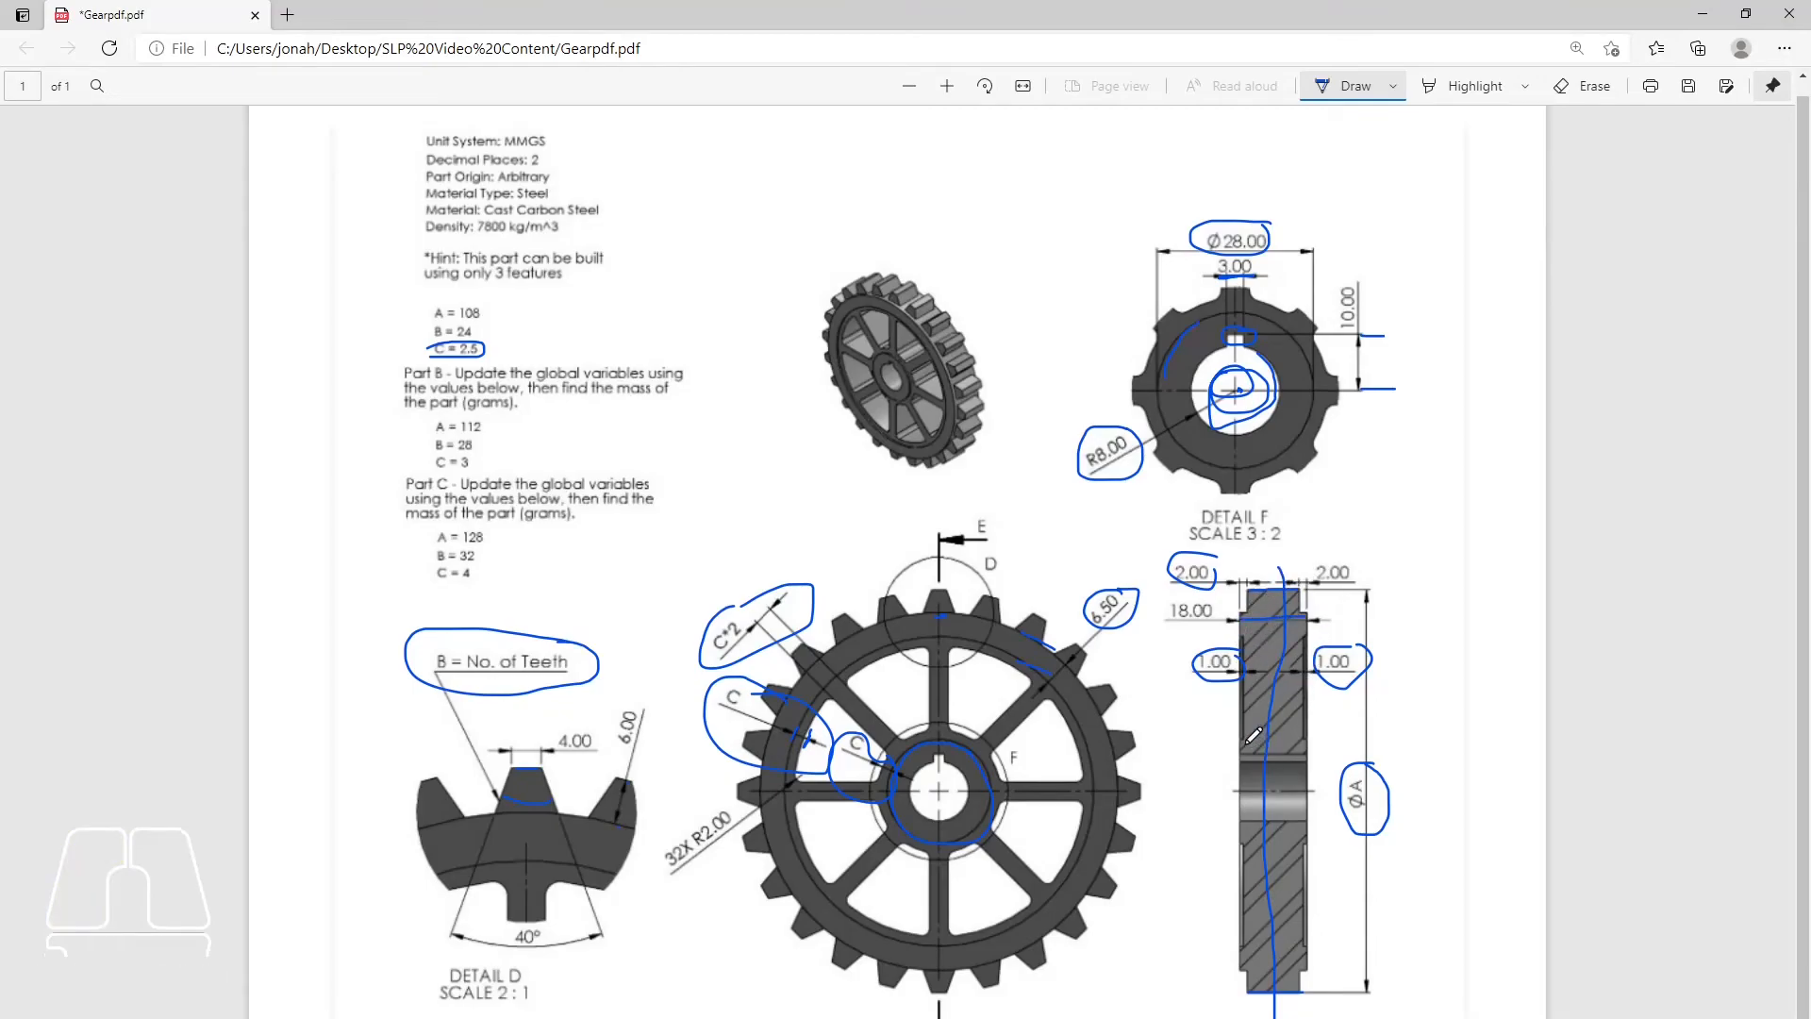
{"action": "mouse_move", "coordinate": [1242, 738]}
{"action": "left_mouse_down"}
{"action": "mouse_move", "coordinate": [1244, 777]}
{"action": "mouse_move", "coordinate": [1308, 747]}
{"action": "left_mouse_up"}
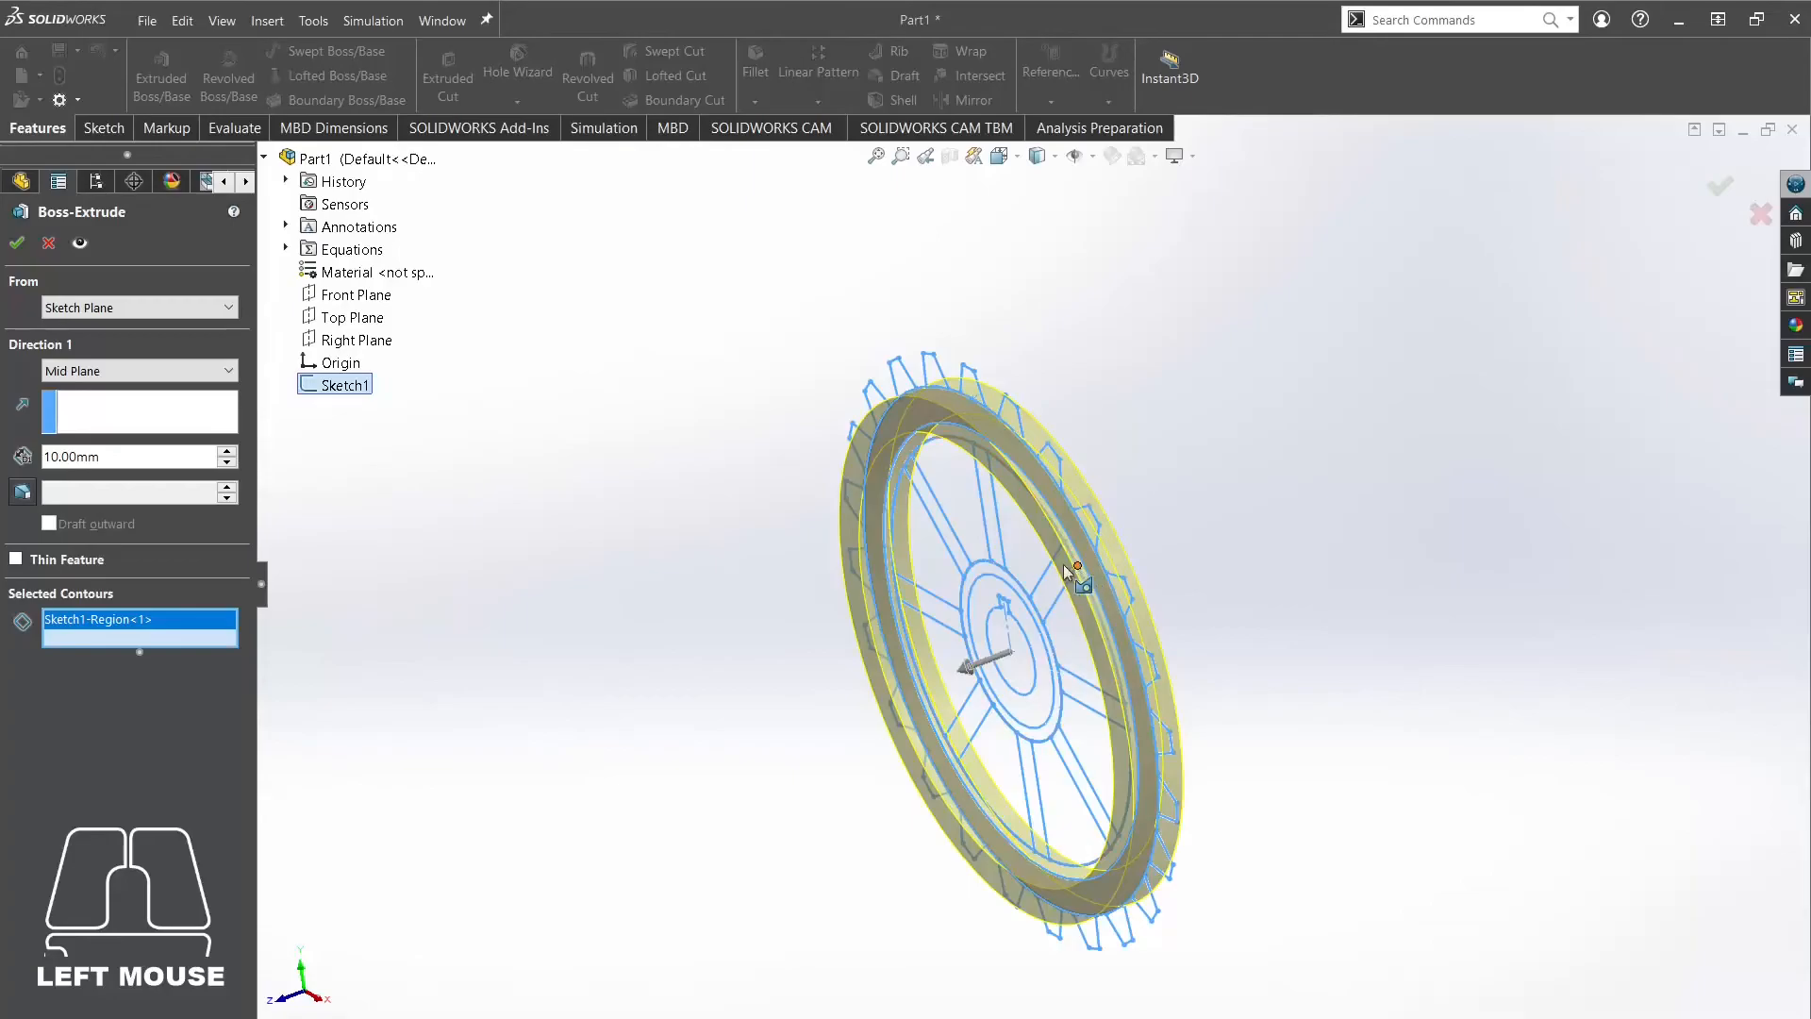
Add the hub ring around the keyed bore as a second contour and extrude both rings 18 mm about the mid-plane.
{"action": "left_click", "coordinate": [981, 600], "text": "ctrl"}
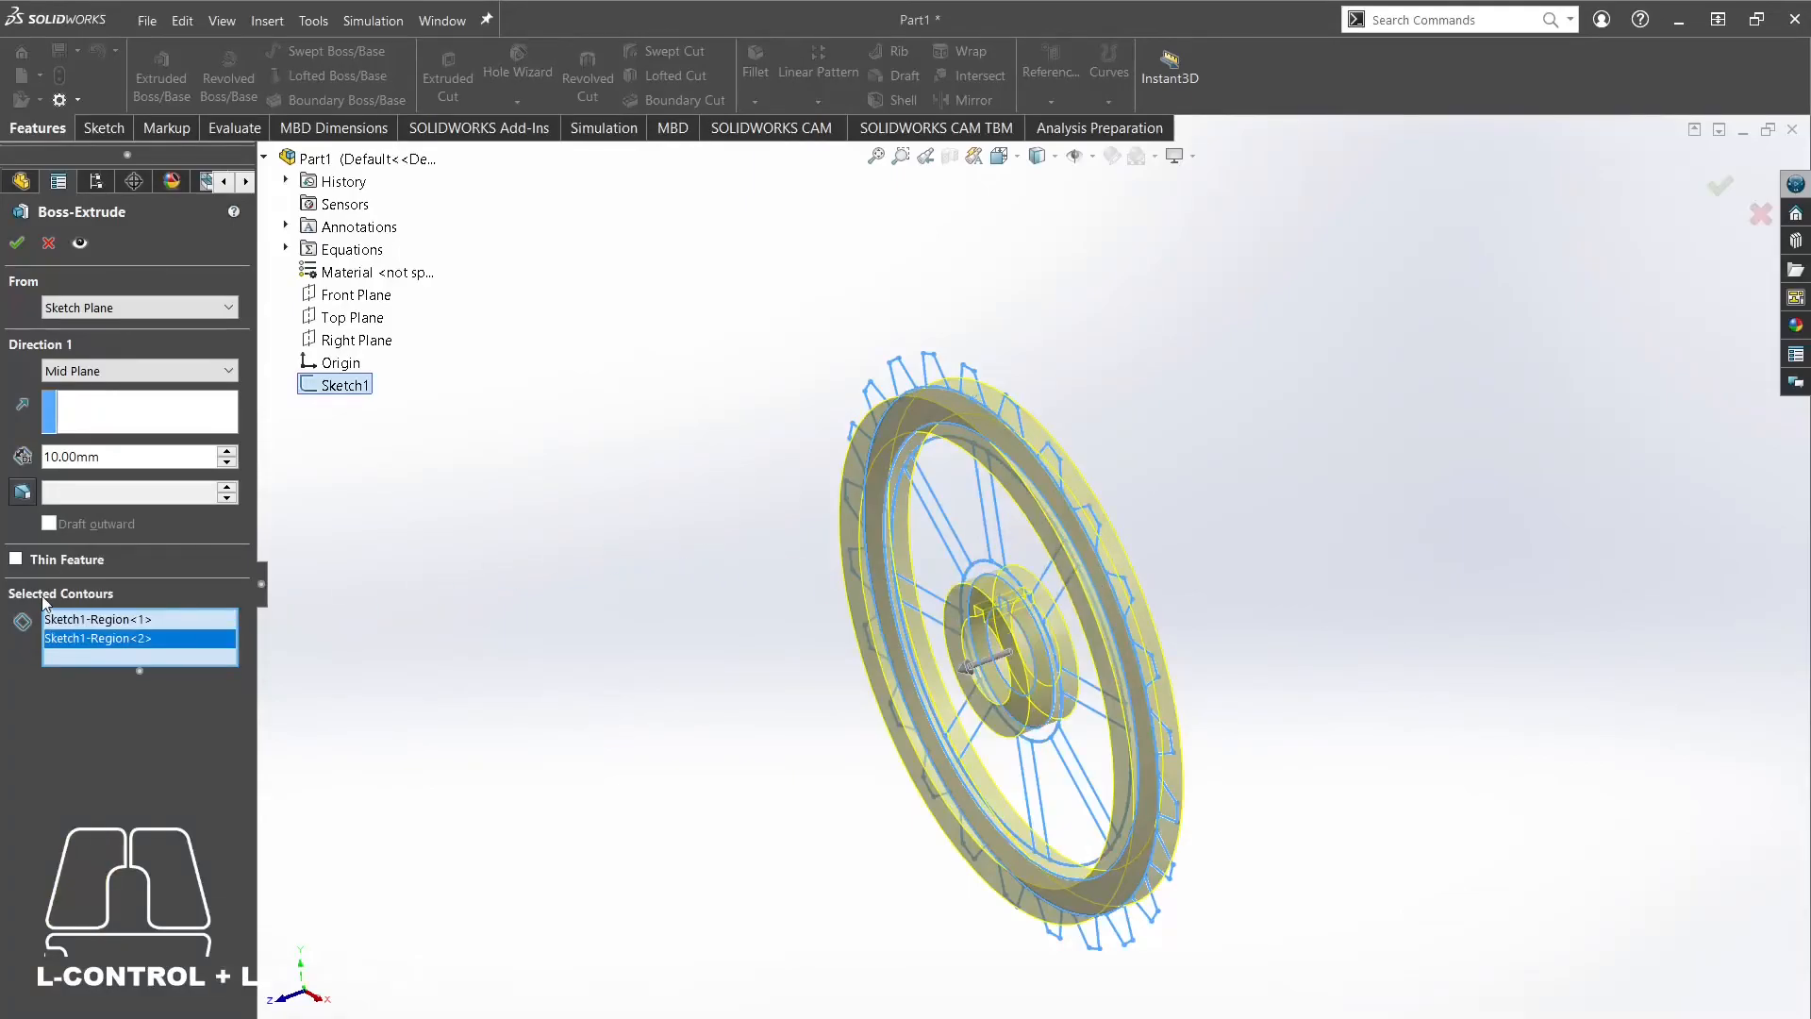
{"action": "left_click", "coordinate": [118, 457]}
{"action": "type", "text": "18"}
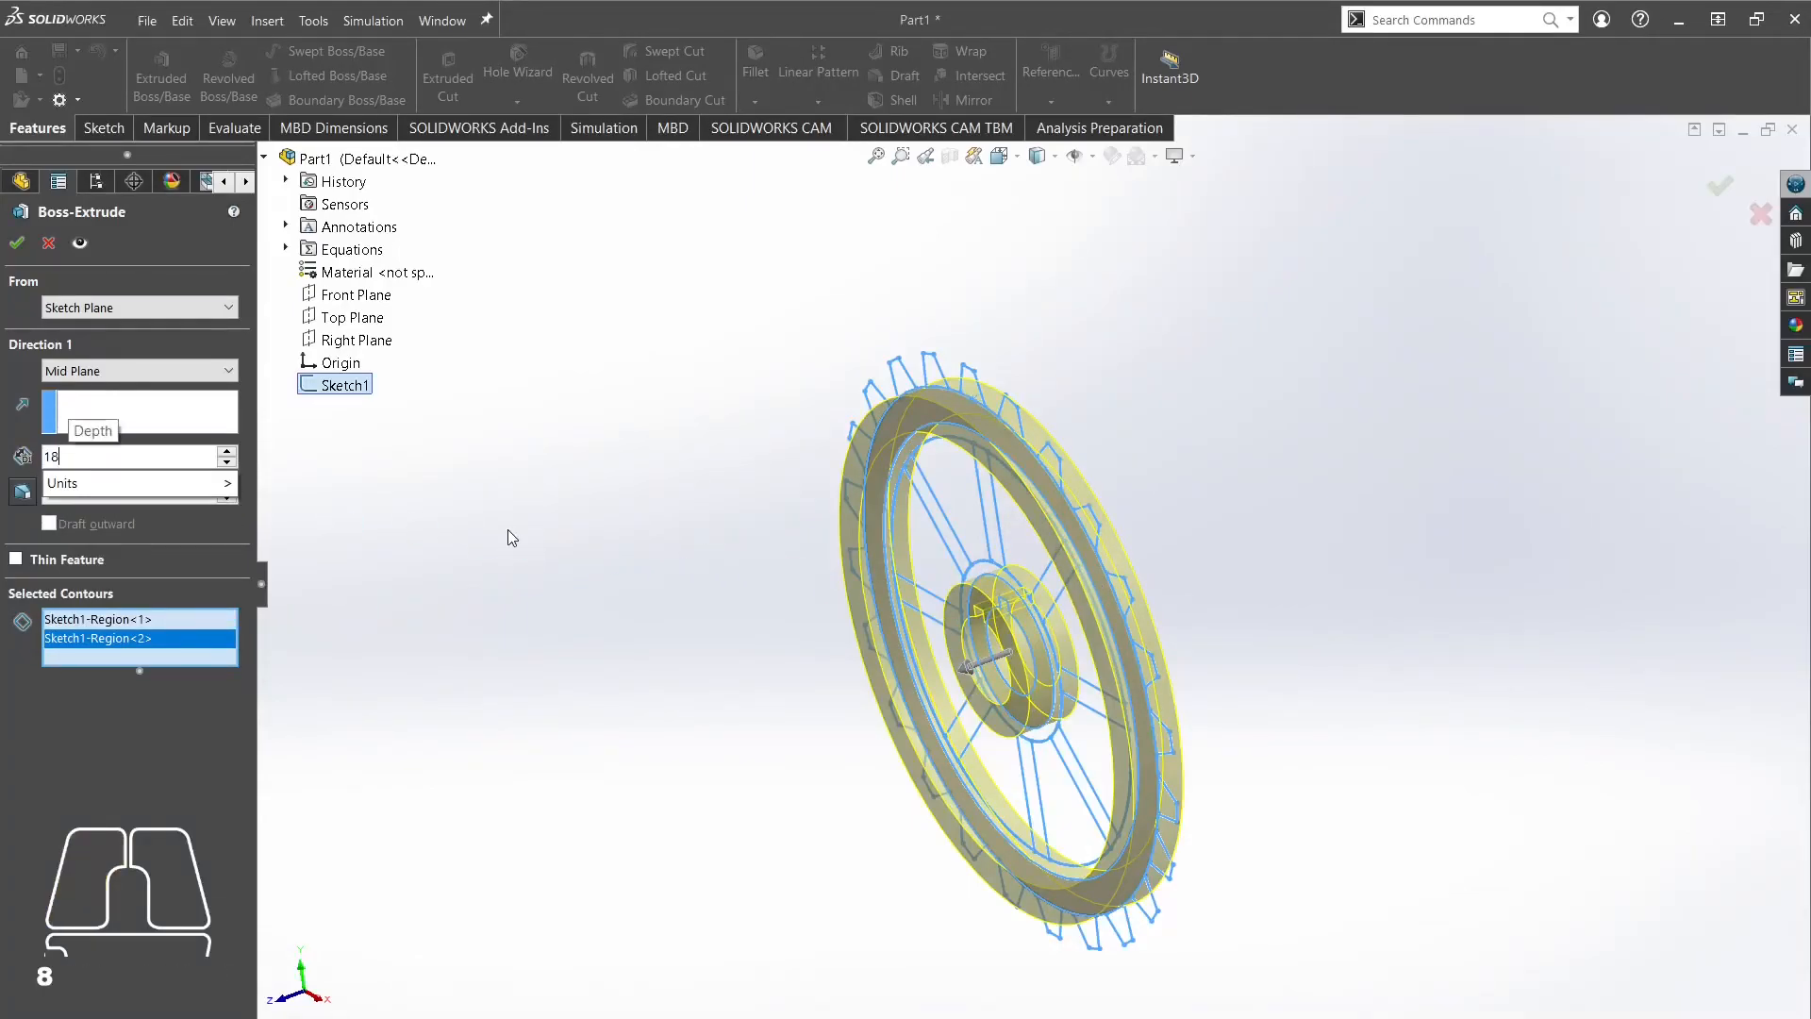
{"action": "key", "text": "Return"}
{"action": "middle_click_drag", "start_coordinate": [1144, 409], "coordinate": [1052, 443]}
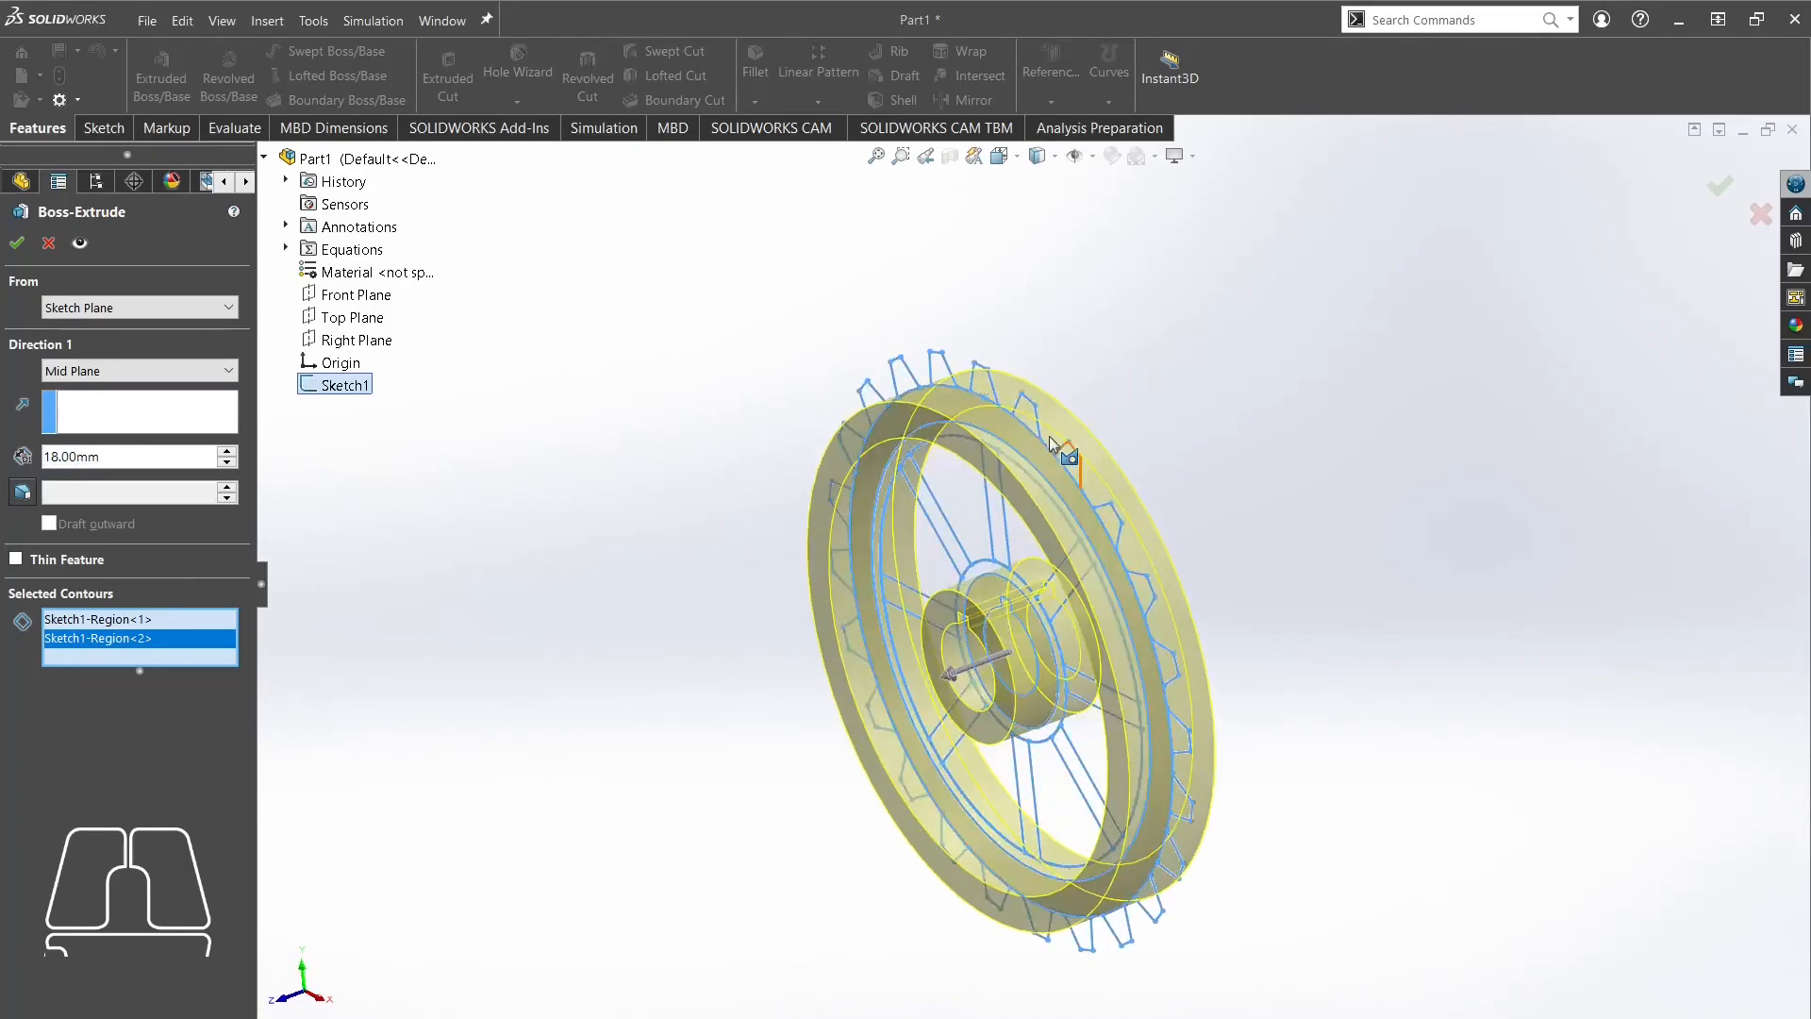
{"action": "left_click", "coordinate": [17, 243]}
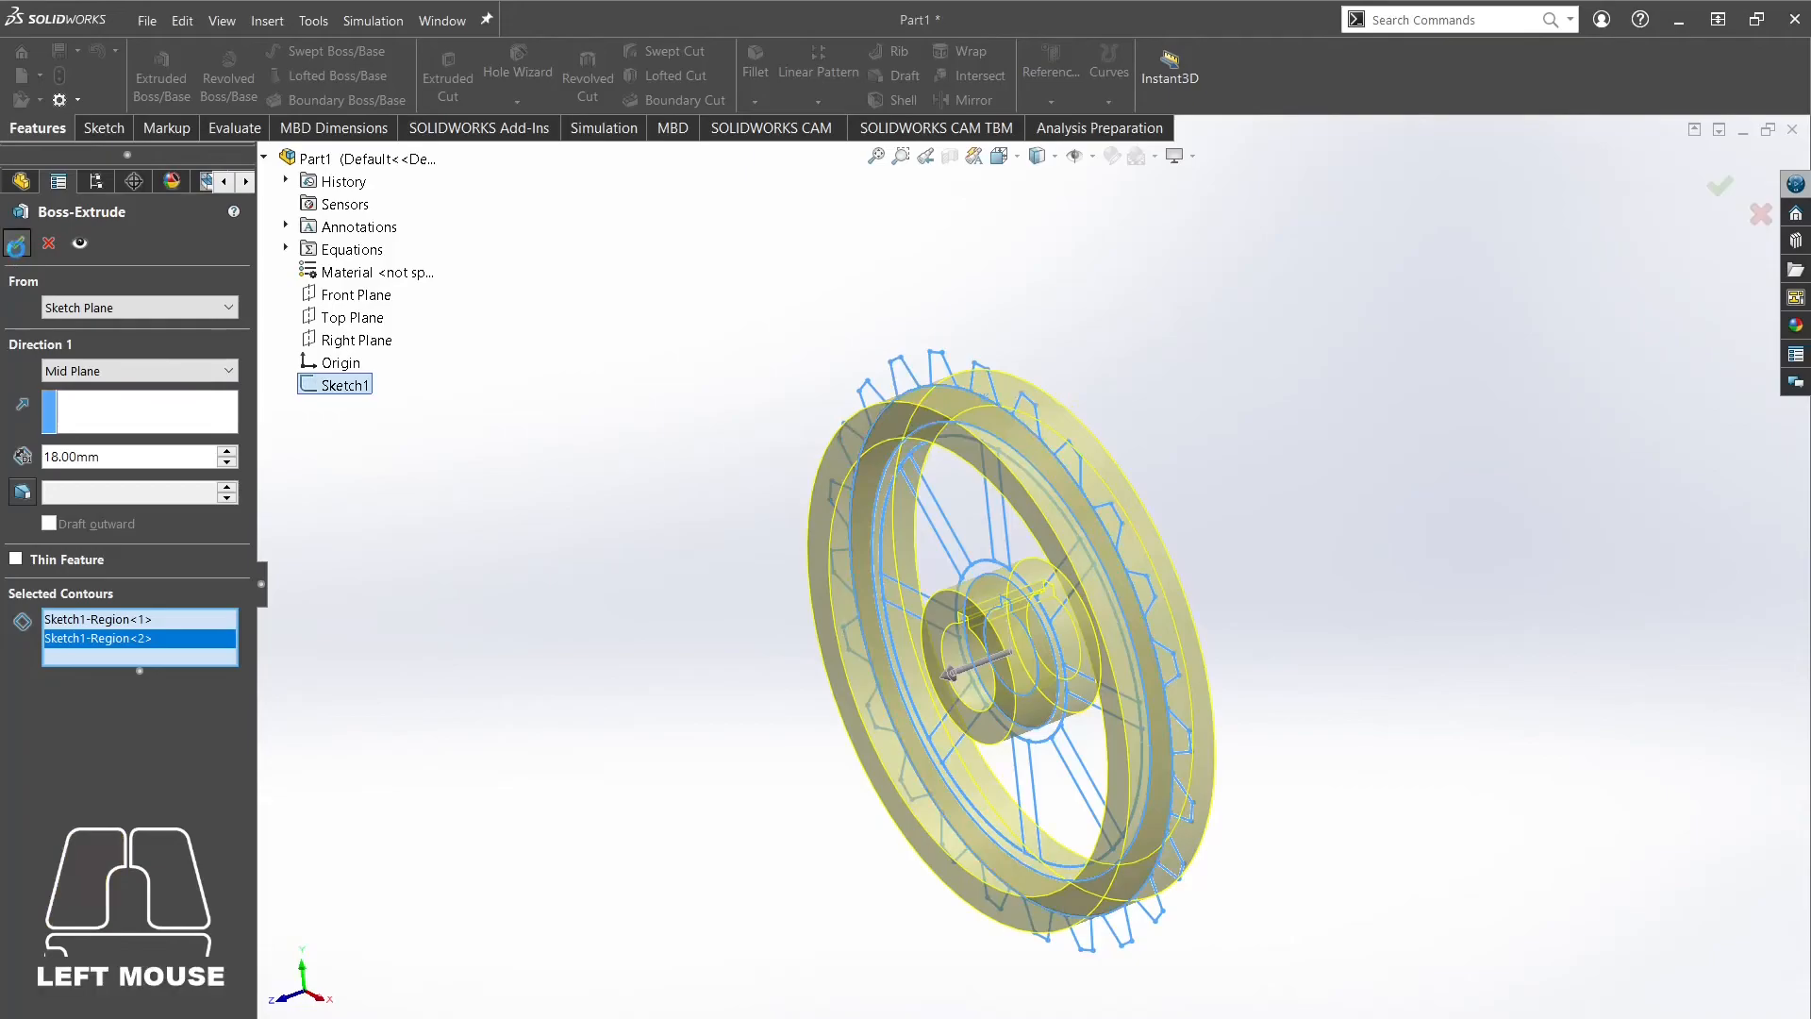
{"action": "middle_click_drag", "start_coordinate": [1144, 425], "coordinate": [1283, 585]}
{"action": "left_click", "coordinate": [438, 585]}
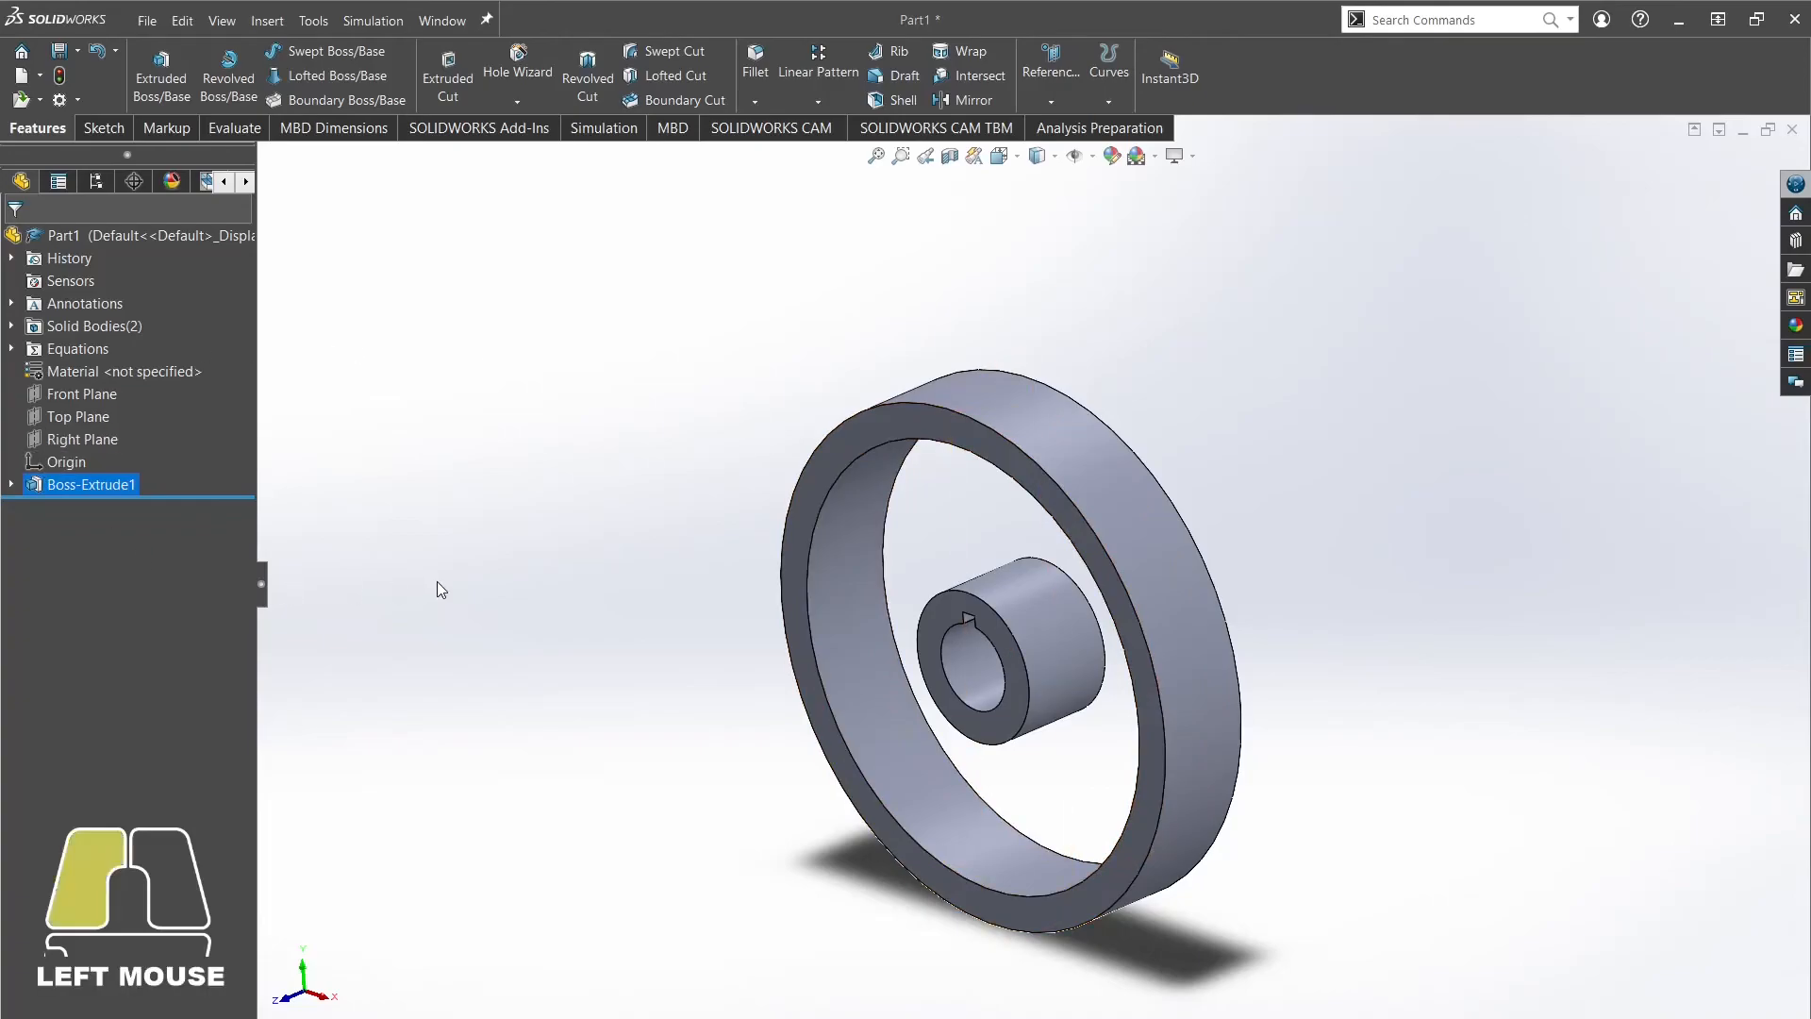
Start another Extruded Boss/Base from the gear sketch, pick the uppermost spoke region and set the end condition to Mid Plane.
{"action": "left_click", "coordinate": [179, 73]}
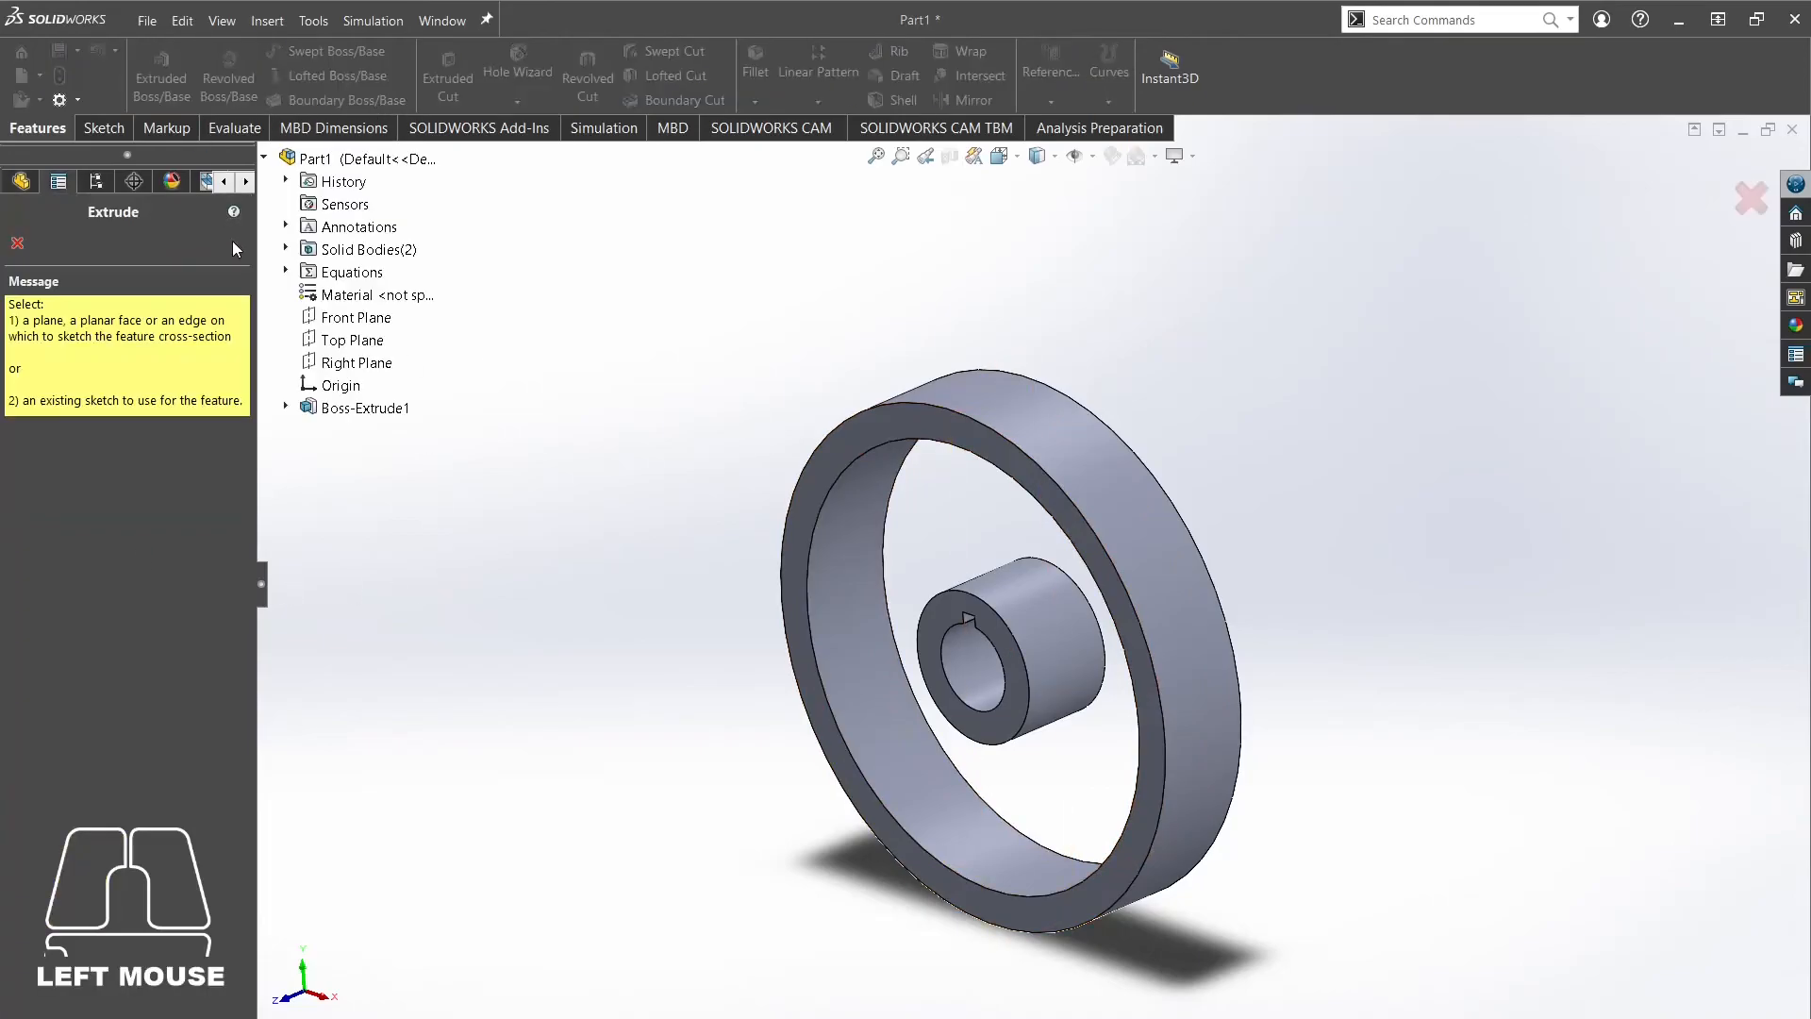
{"action": "left_click", "coordinate": [286, 408]}
{"action": "left_click", "coordinate": [371, 434]}
{"action": "middle_click_drag", "start_coordinate": [1200, 441], "coordinate": [1199, 389]}
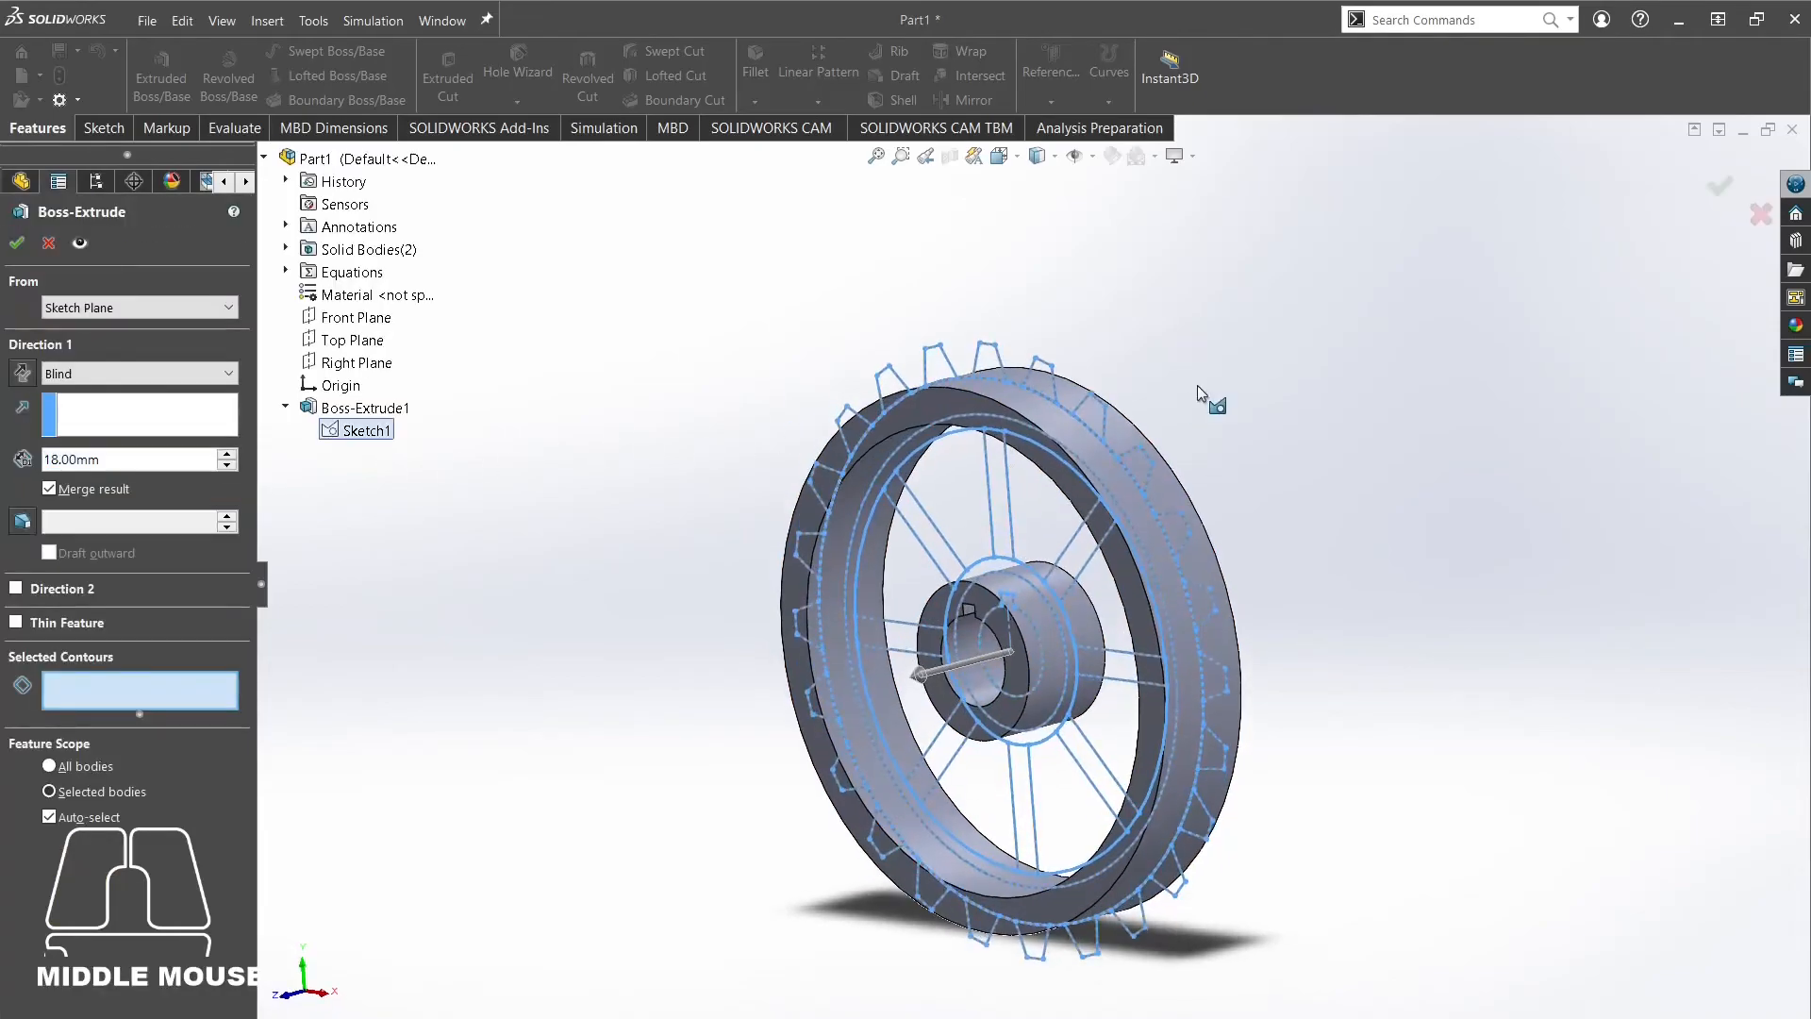
{"action": "left_click", "coordinate": [998, 496]}
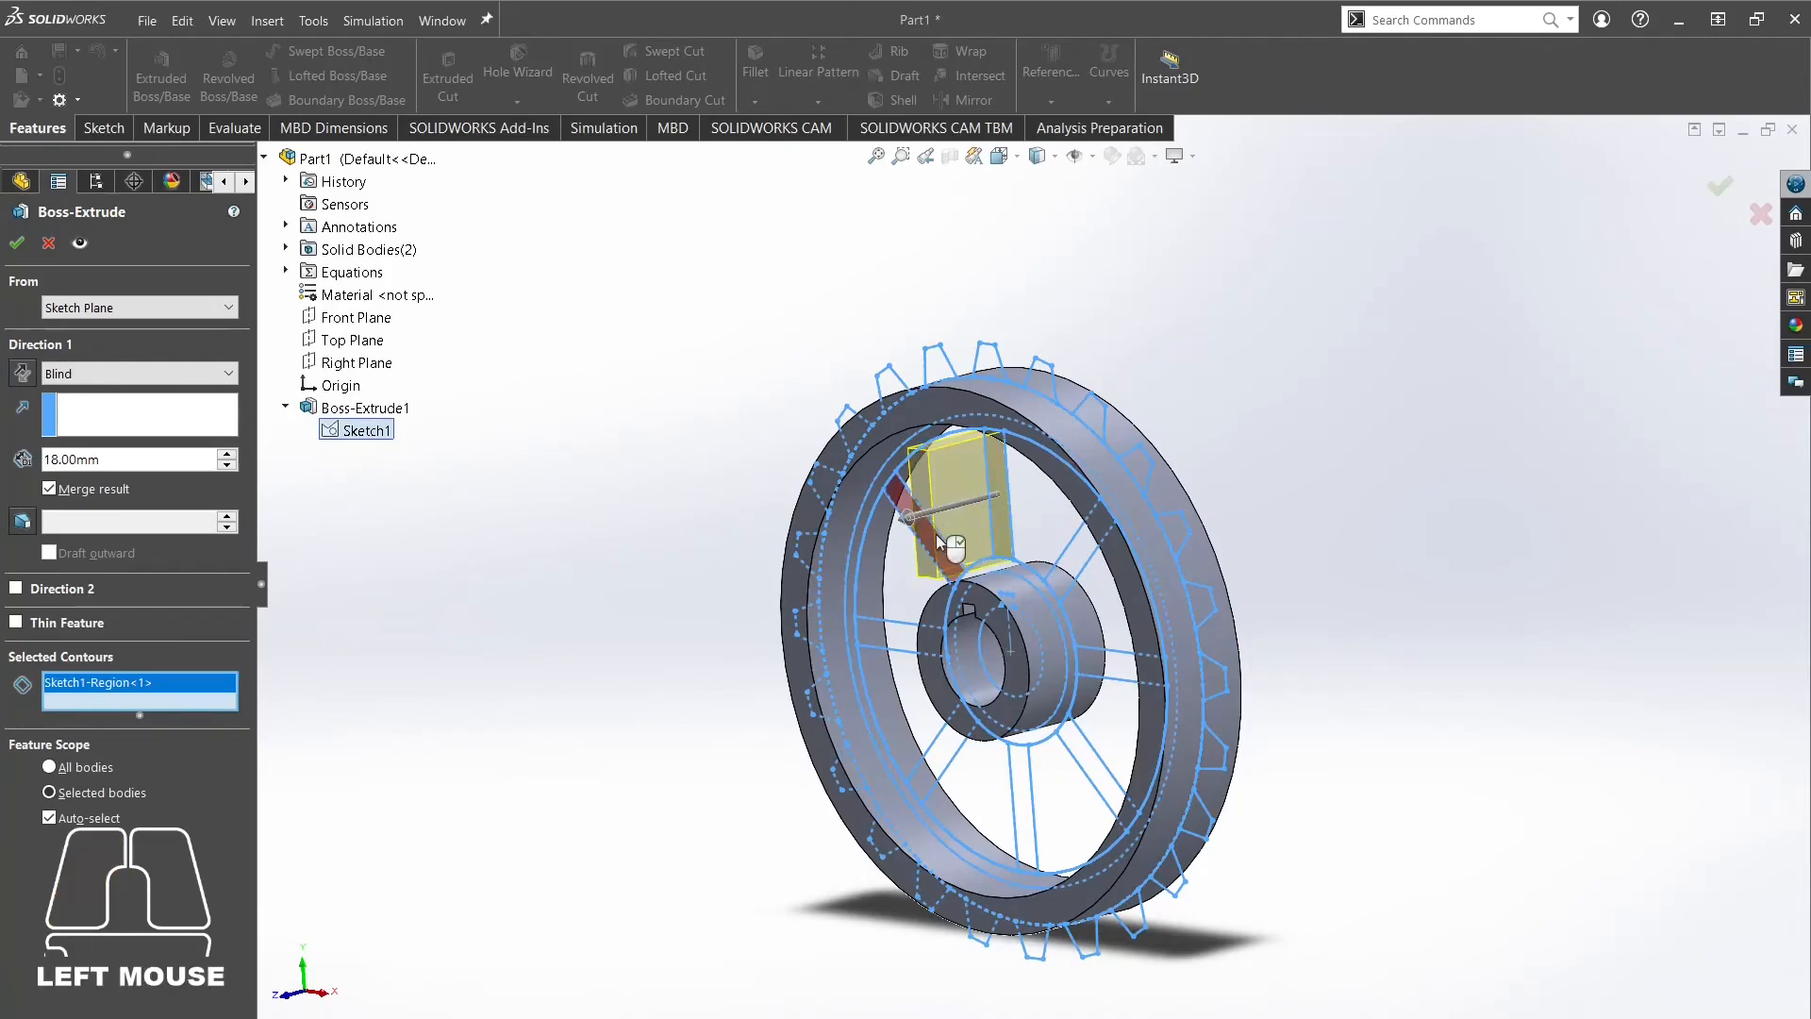
{"action": "left_click", "coordinate": [123, 374]}
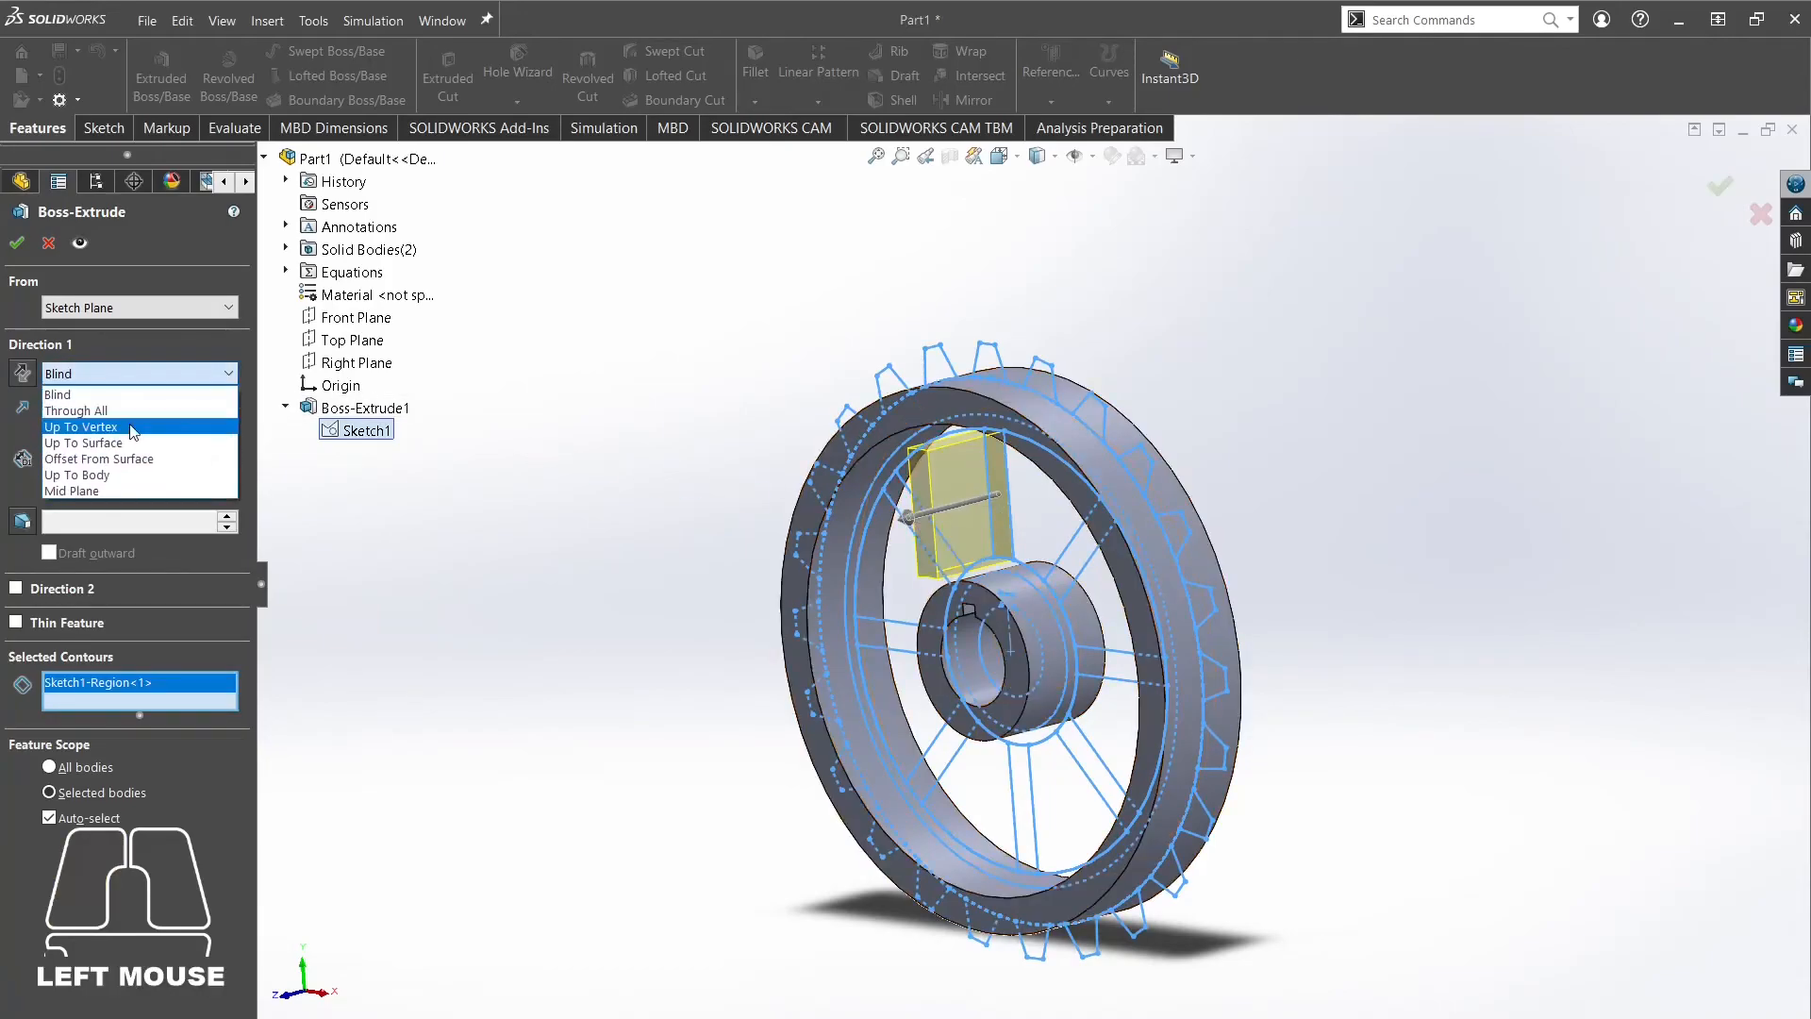
{"action": "left_click", "coordinate": [112, 490]}
Add the remaining seven spoke regions and the thin ring just inside the rim to the extrusion contours.
{"action": "left_click", "coordinate": [901, 502]}
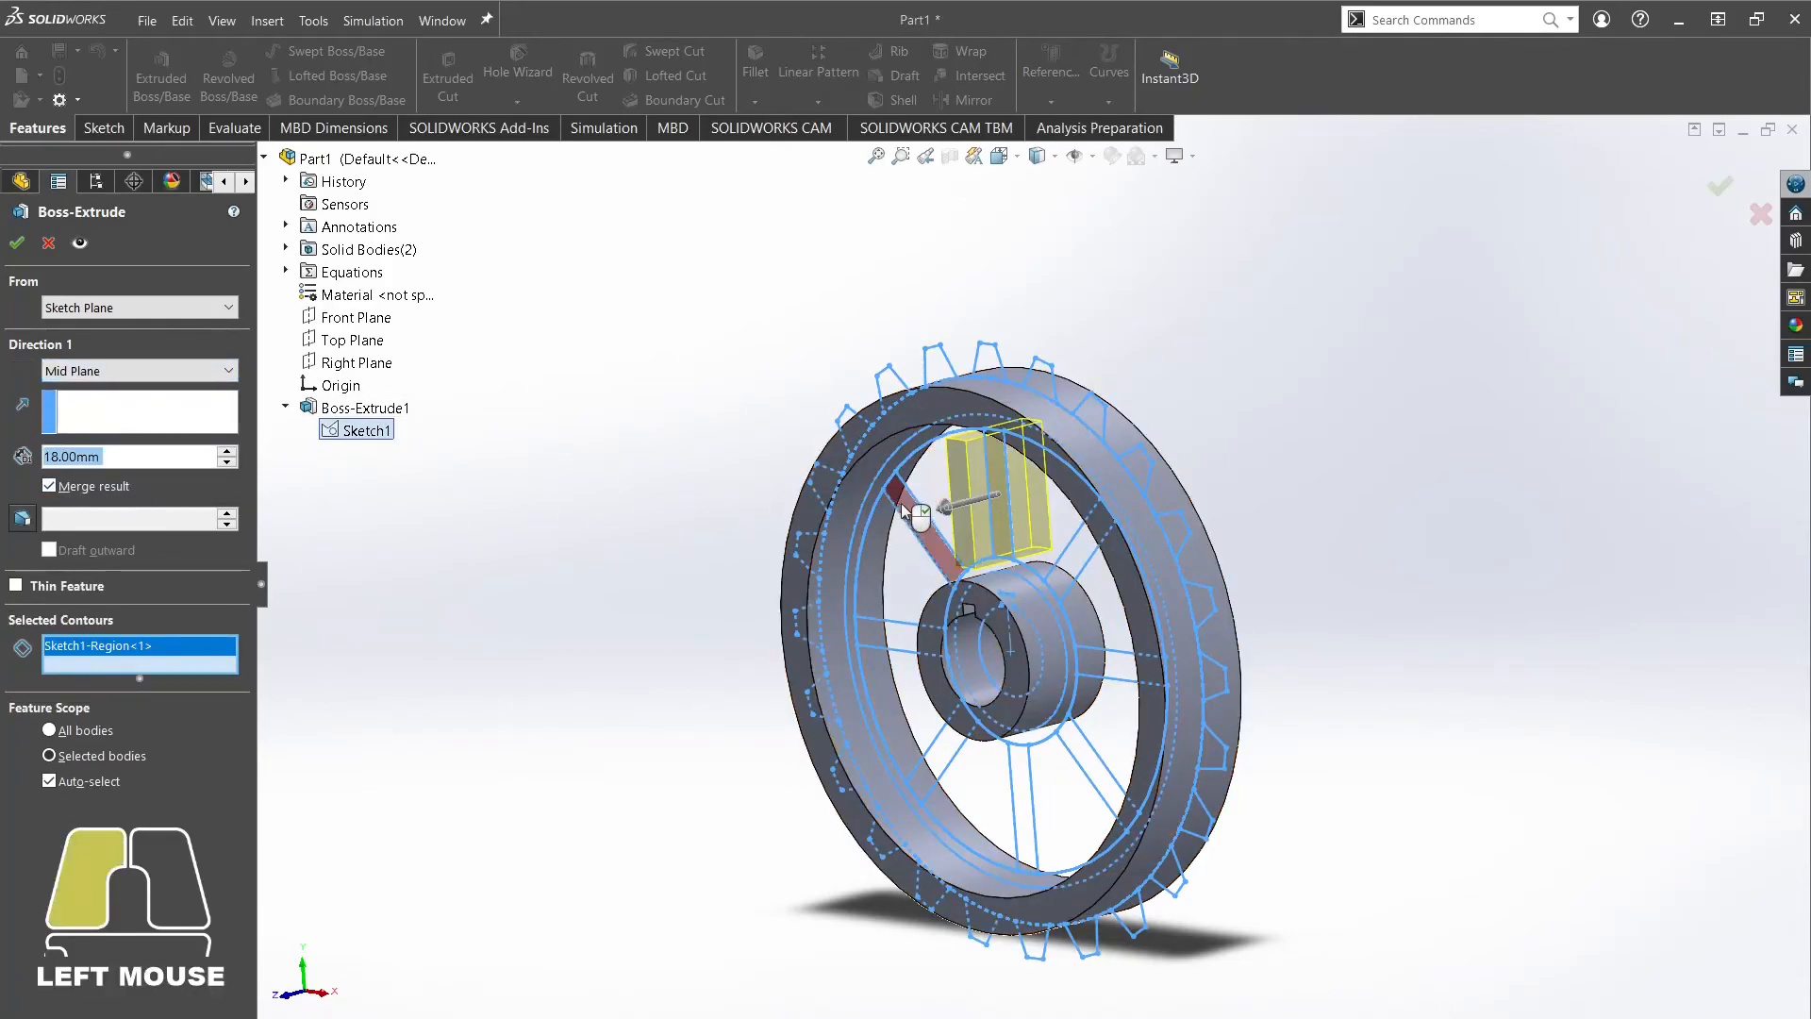
{"action": "left_click", "coordinate": [891, 622]}
{"action": "left_click", "coordinate": [943, 717]}
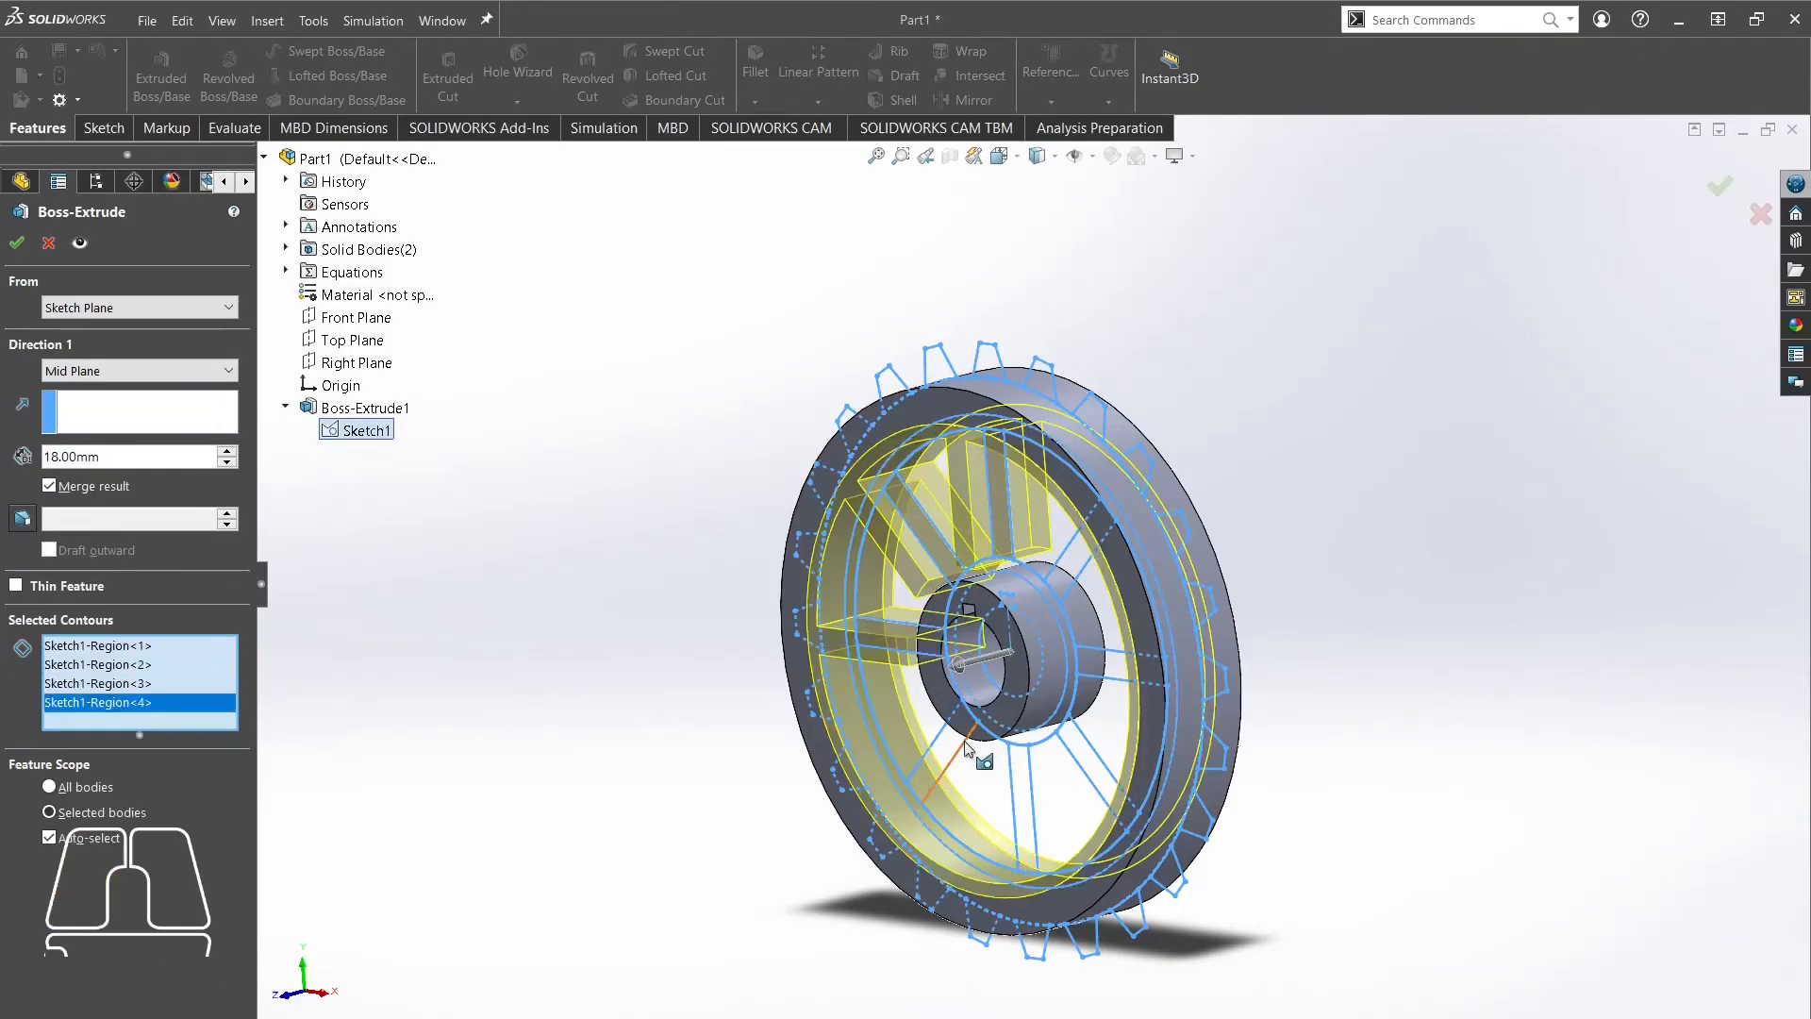
{"action": "left_click", "coordinate": [1007, 781]}
{"action": "left_click", "coordinate": [1049, 786]}
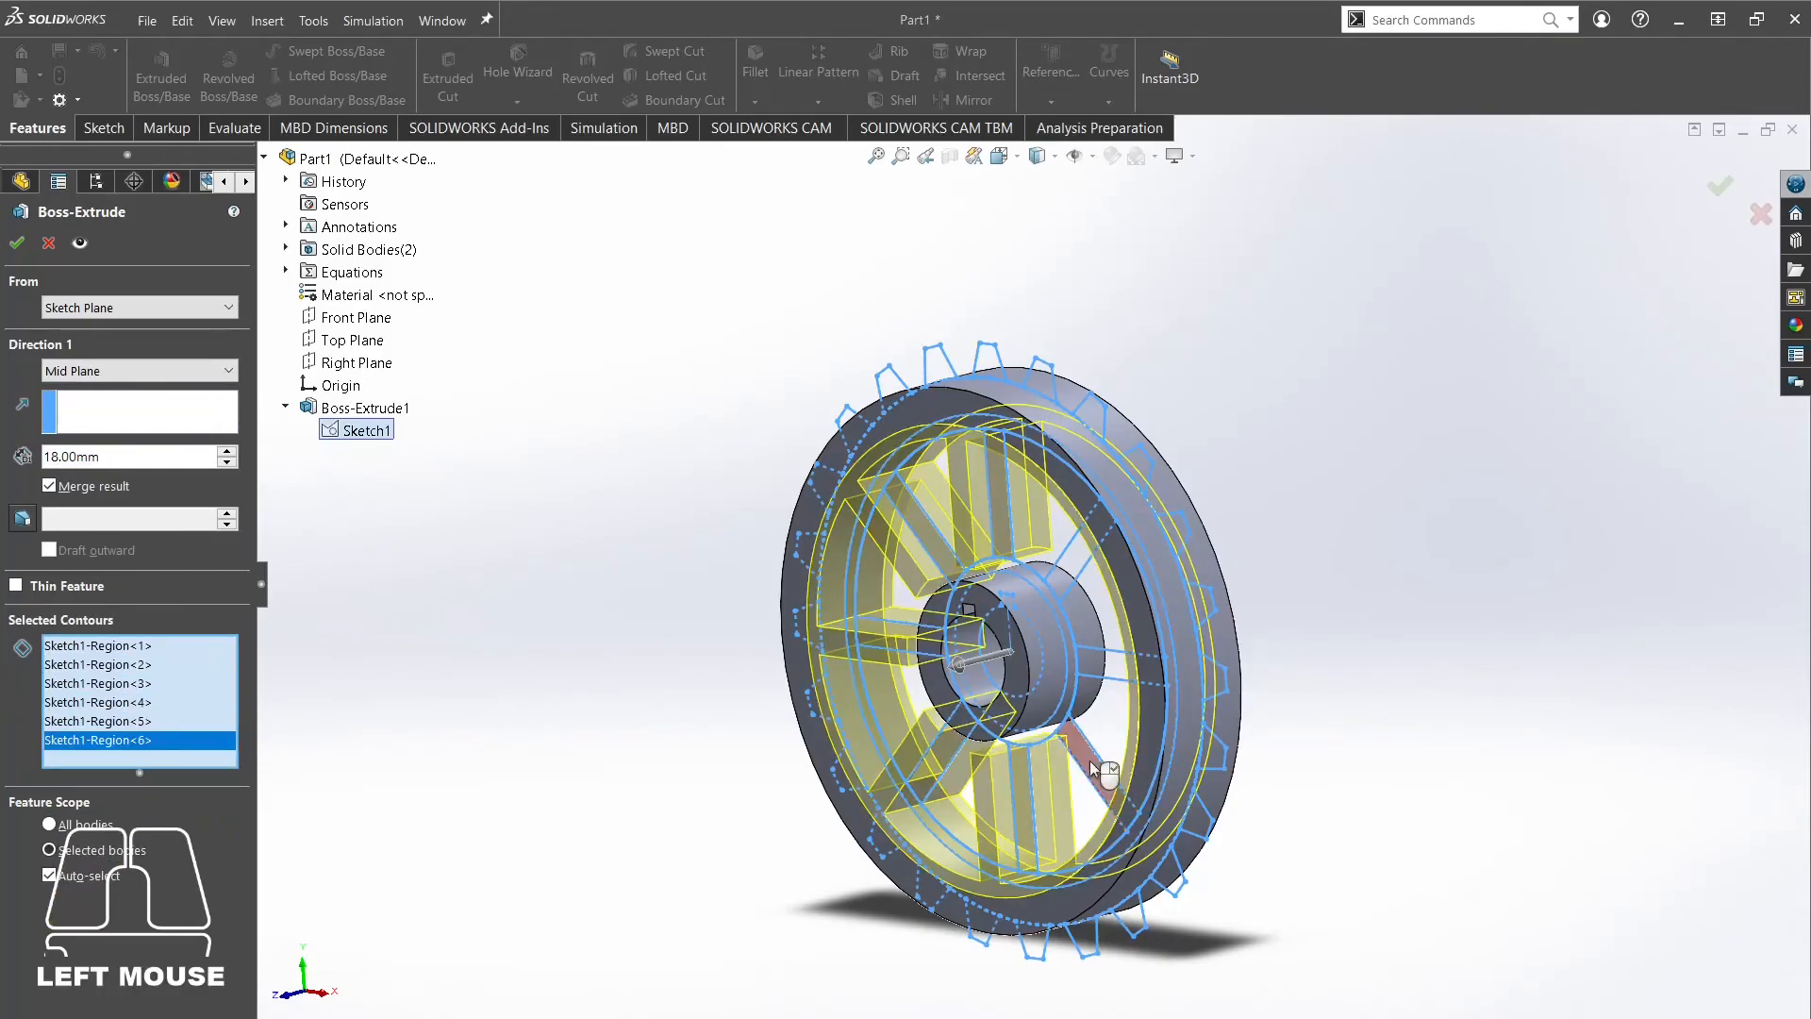
{"action": "left_click", "coordinate": [1109, 674]}
{"action": "left_click", "coordinate": [1085, 588]}
{"action": "left_click", "coordinate": [1073, 545]}
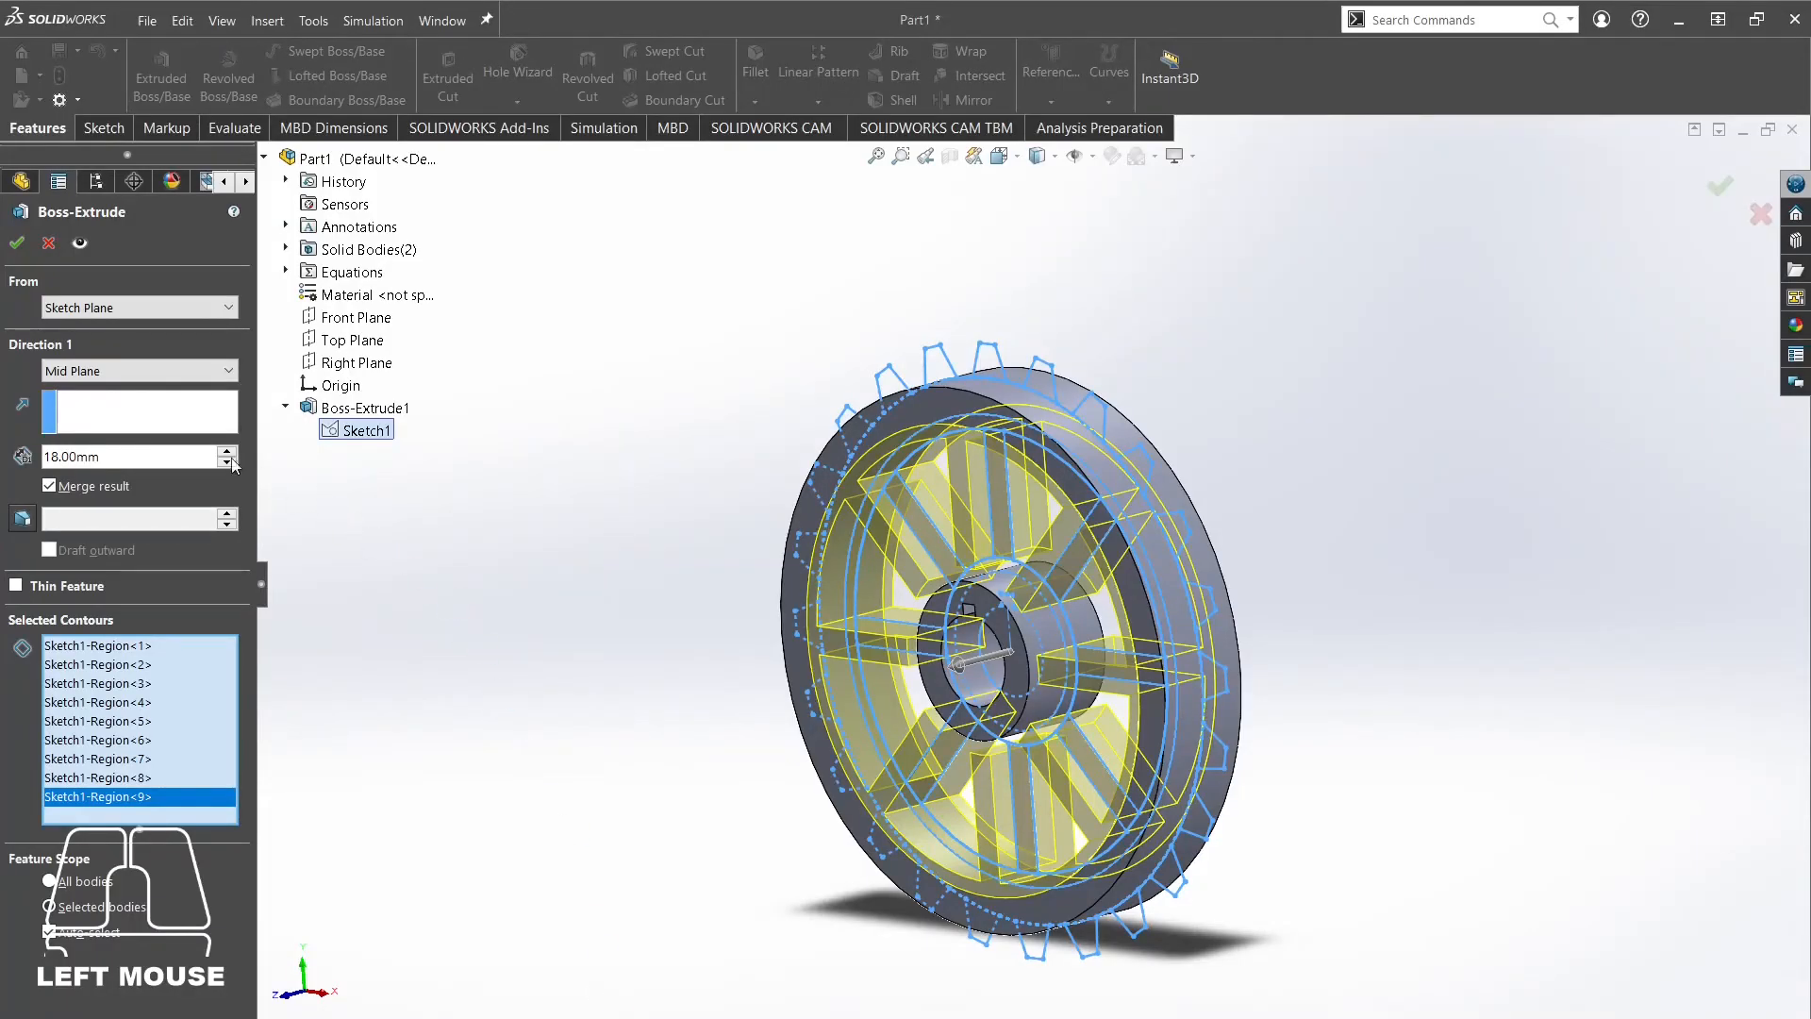
Set the mid-plane depth of the spoke extrusion to 16 mm and accept the feature.
{"action": "middle_click_drag", "start_coordinate": [1237, 614], "coordinate": [1213, 674]}
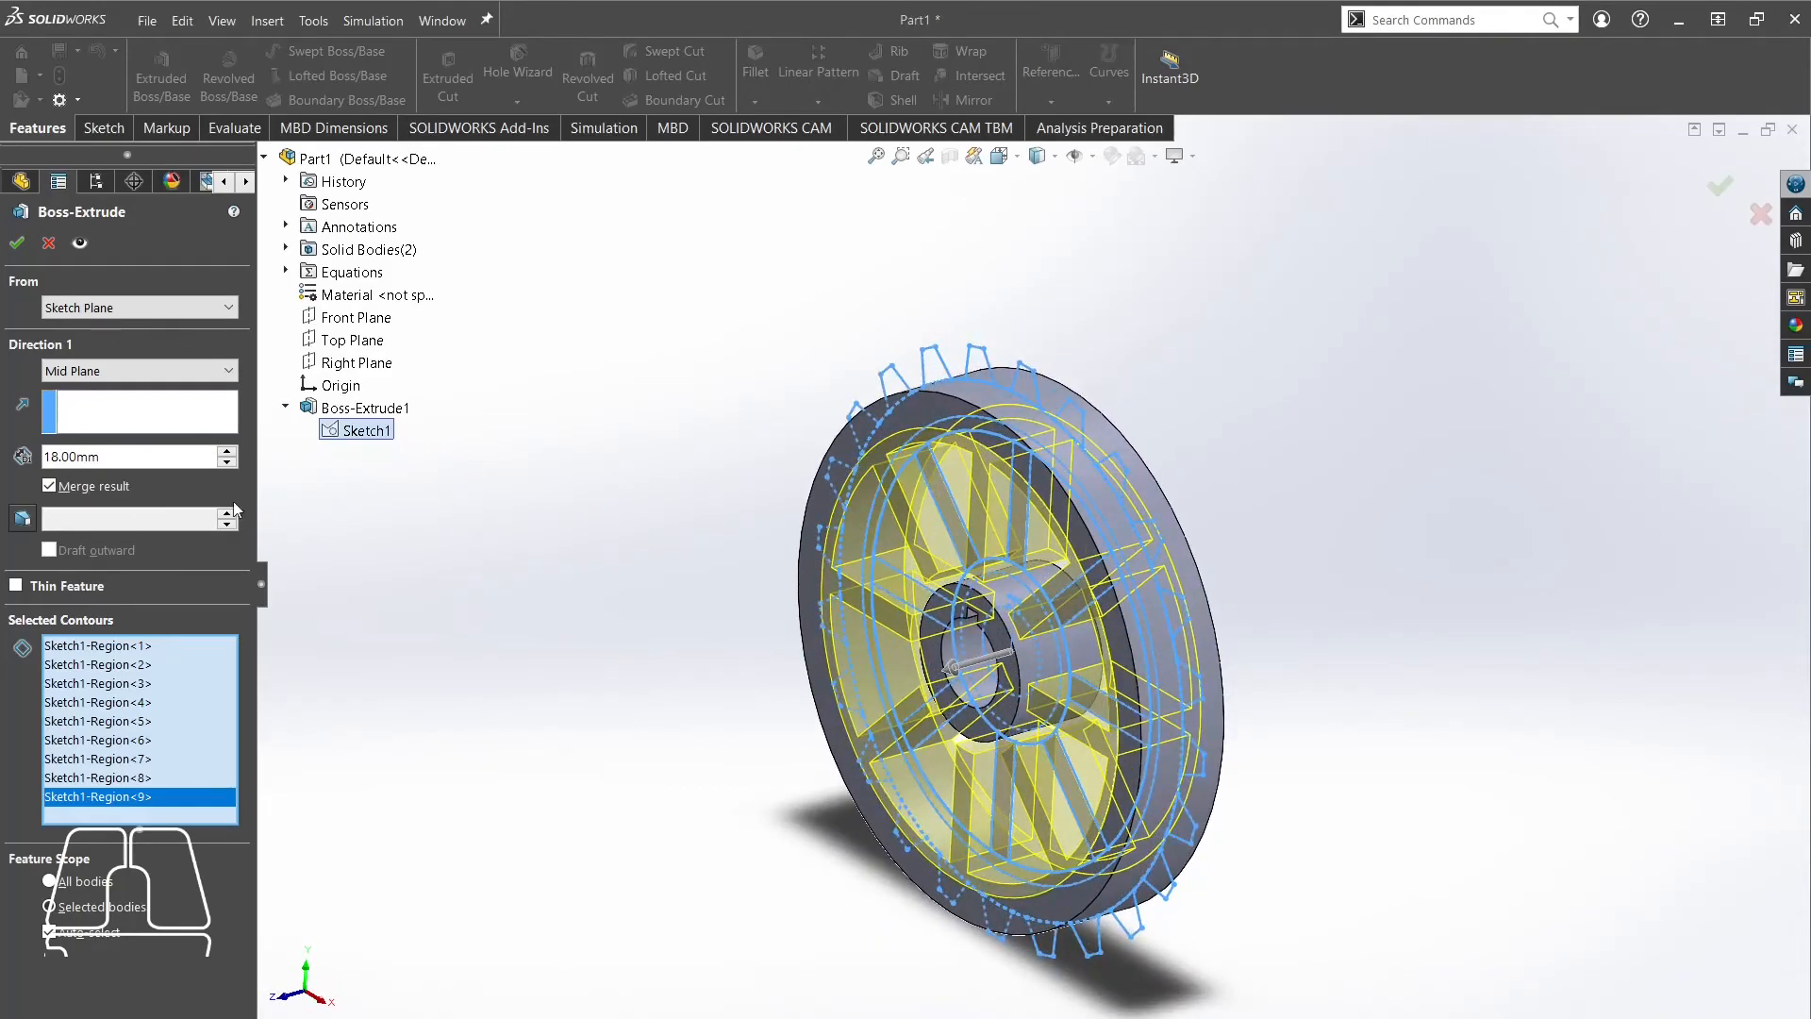
{"action": "left_click_drag", "start_coordinate": [120, 453], "coordinate": [33, 459]}
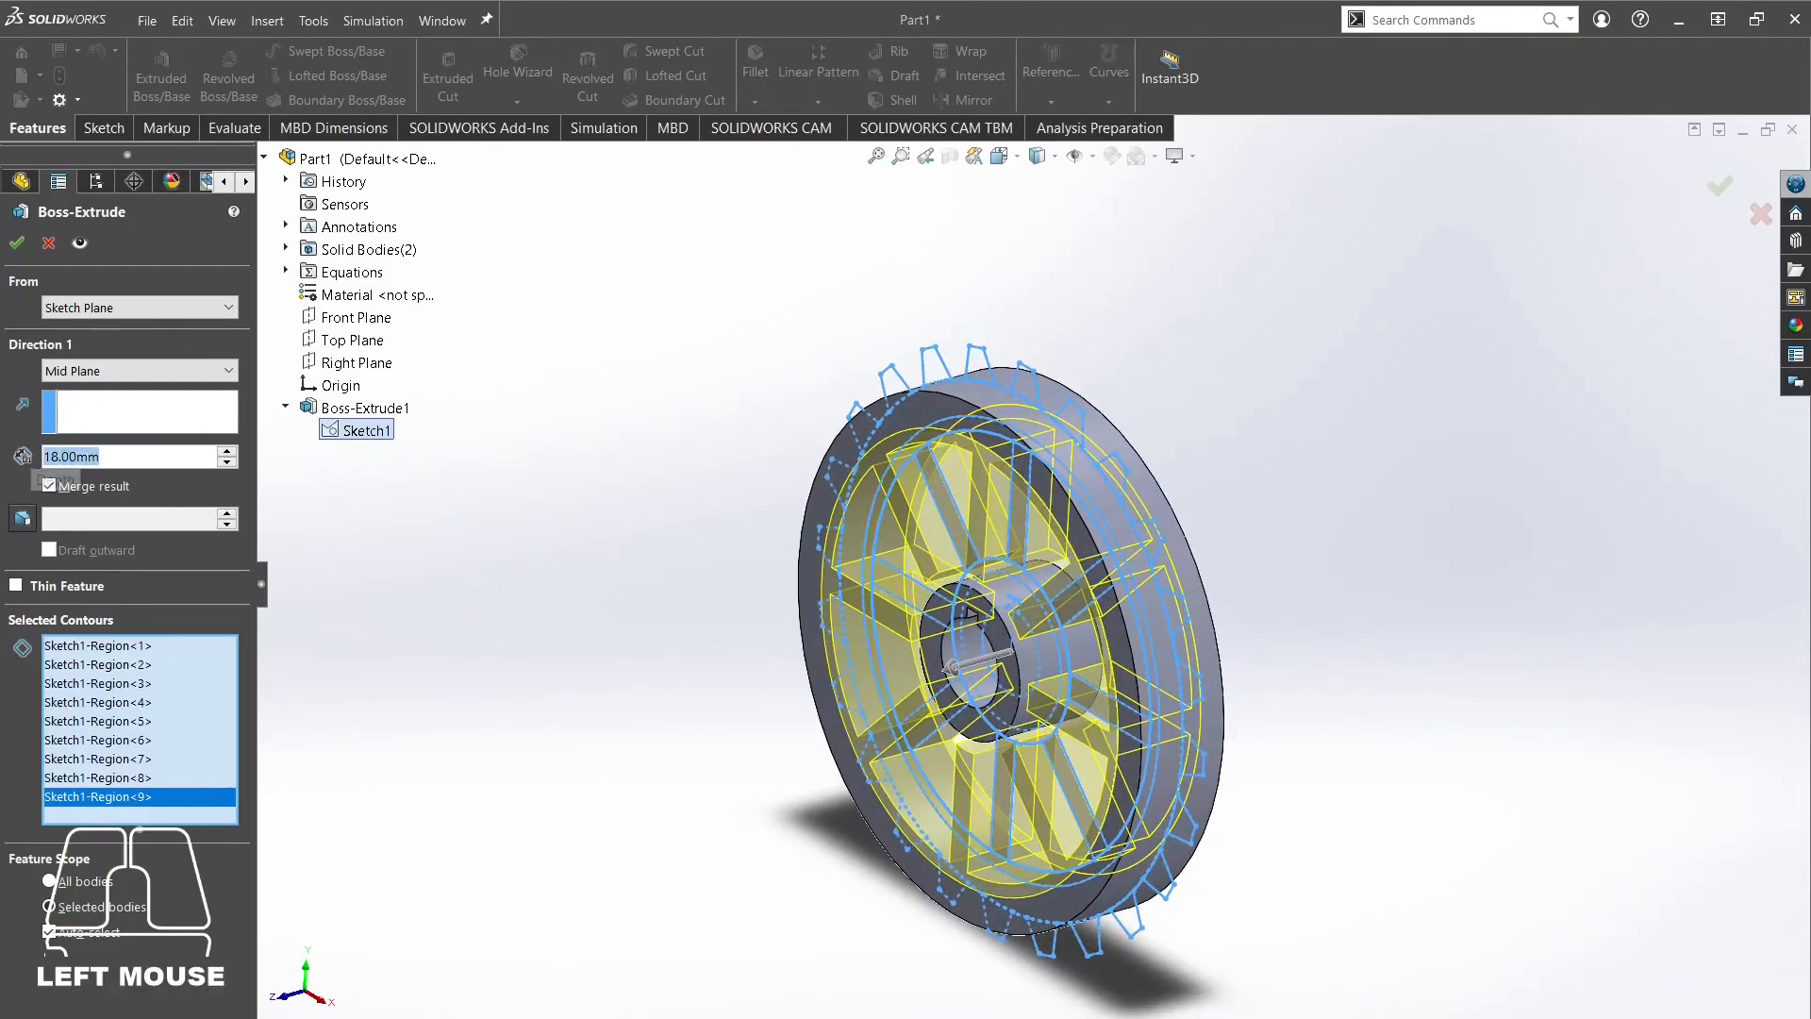
{"action": "type", "text": "16"}
{"action": "key", "text": "Return"}
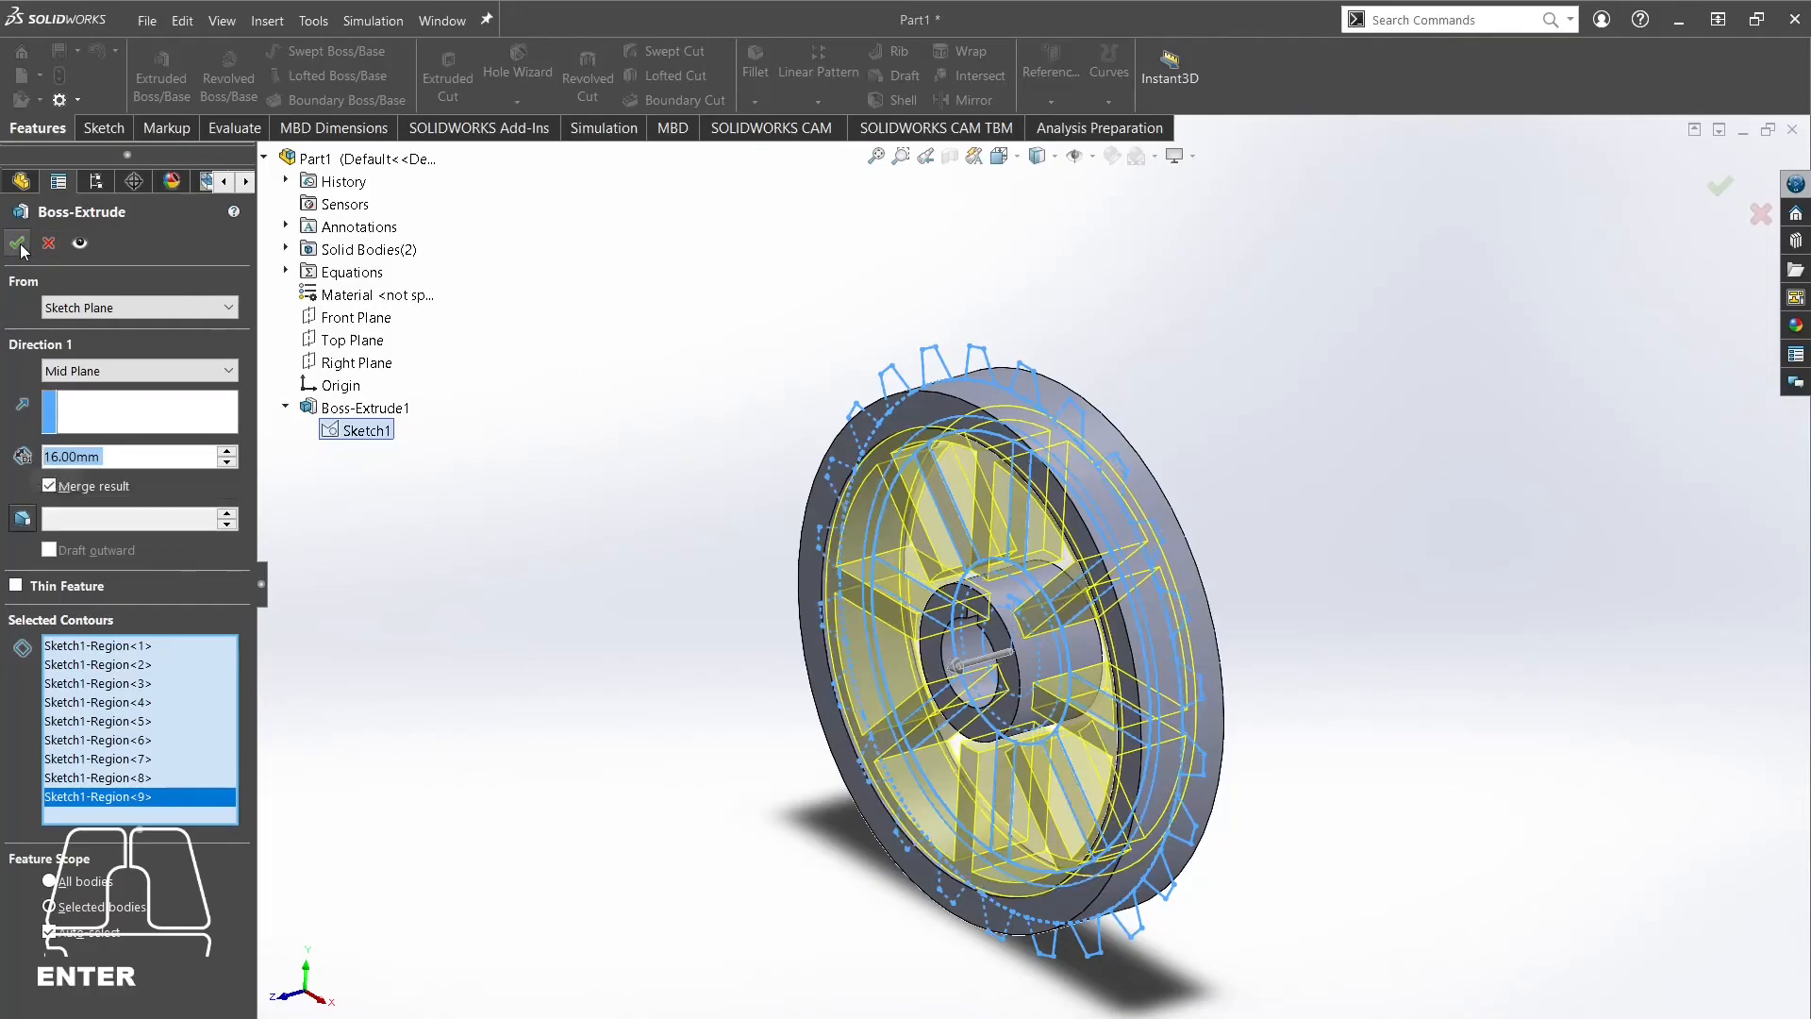
{"action": "left_click", "coordinate": [1328, 506]}
{"action": "middle_click_drag", "start_coordinate": [1361, 495], "coordinate": [1471, 462]}
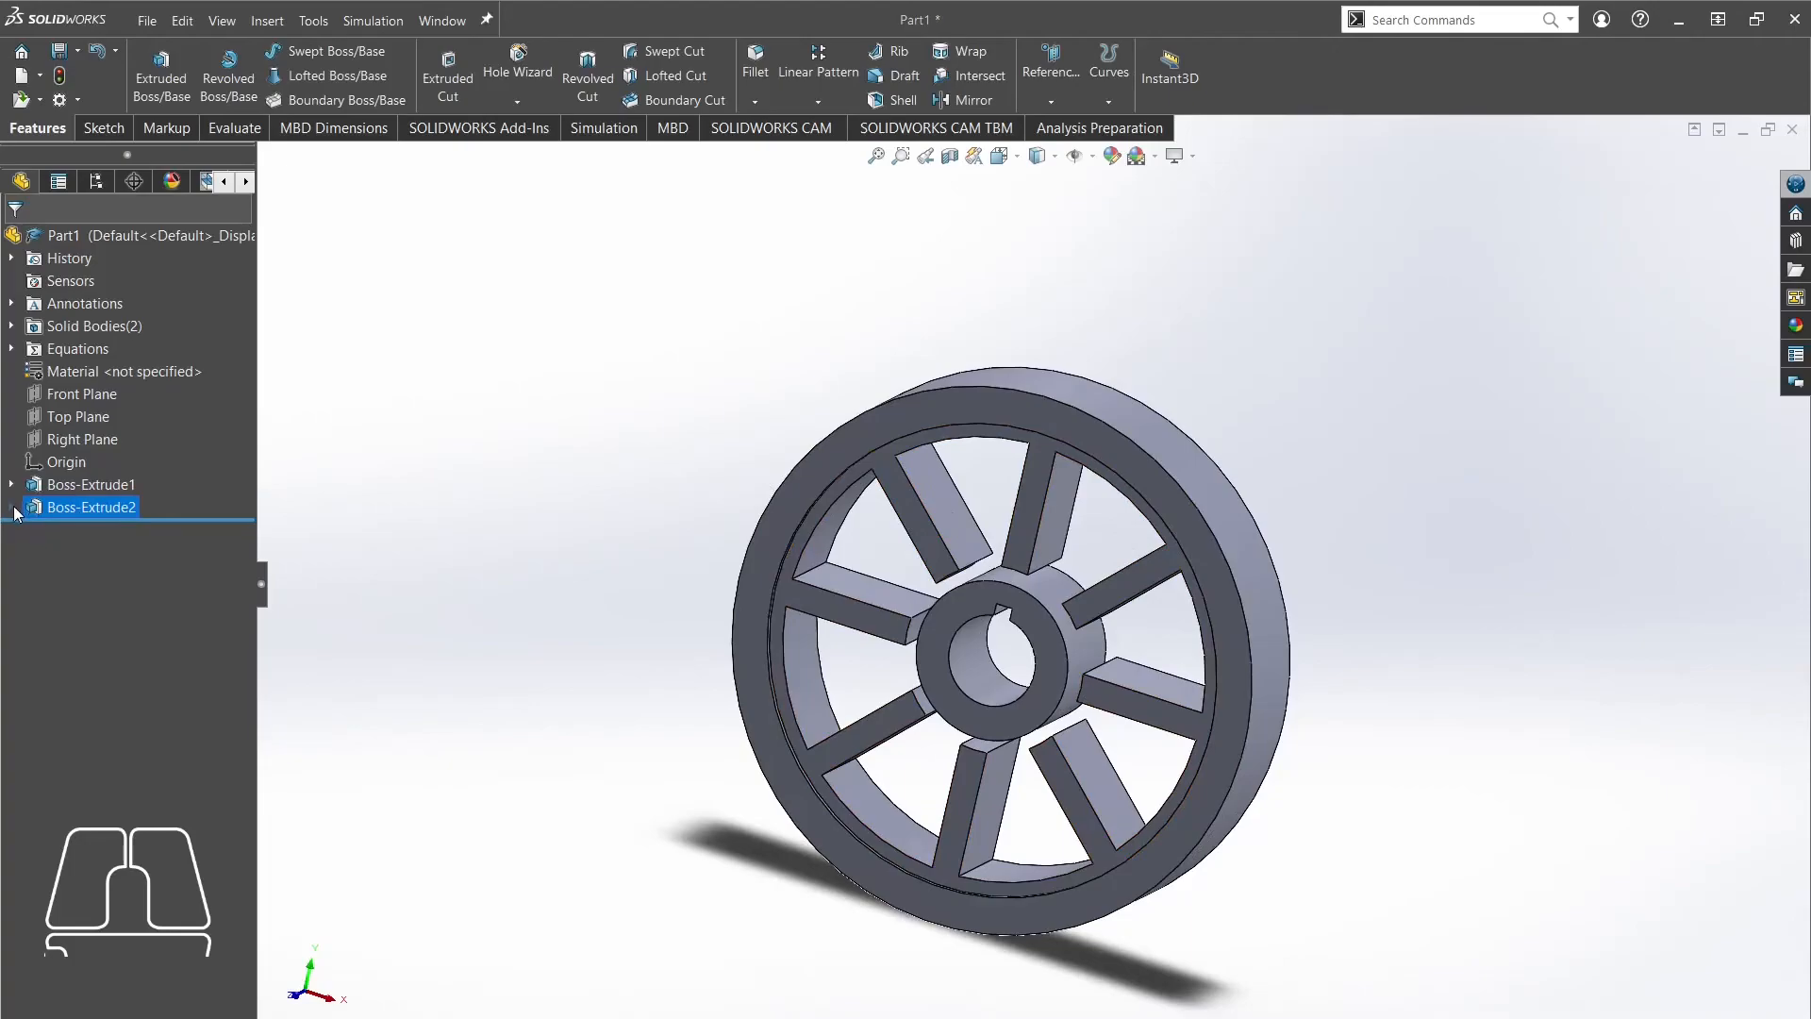
Edit the spoke extrusion to include the thin ring around the hub and set its feature scope to all bodies.
{"action": "right_click", "coordinate": [104, 506]}
{"action": "left_click", "coordinate": [128, 450]}
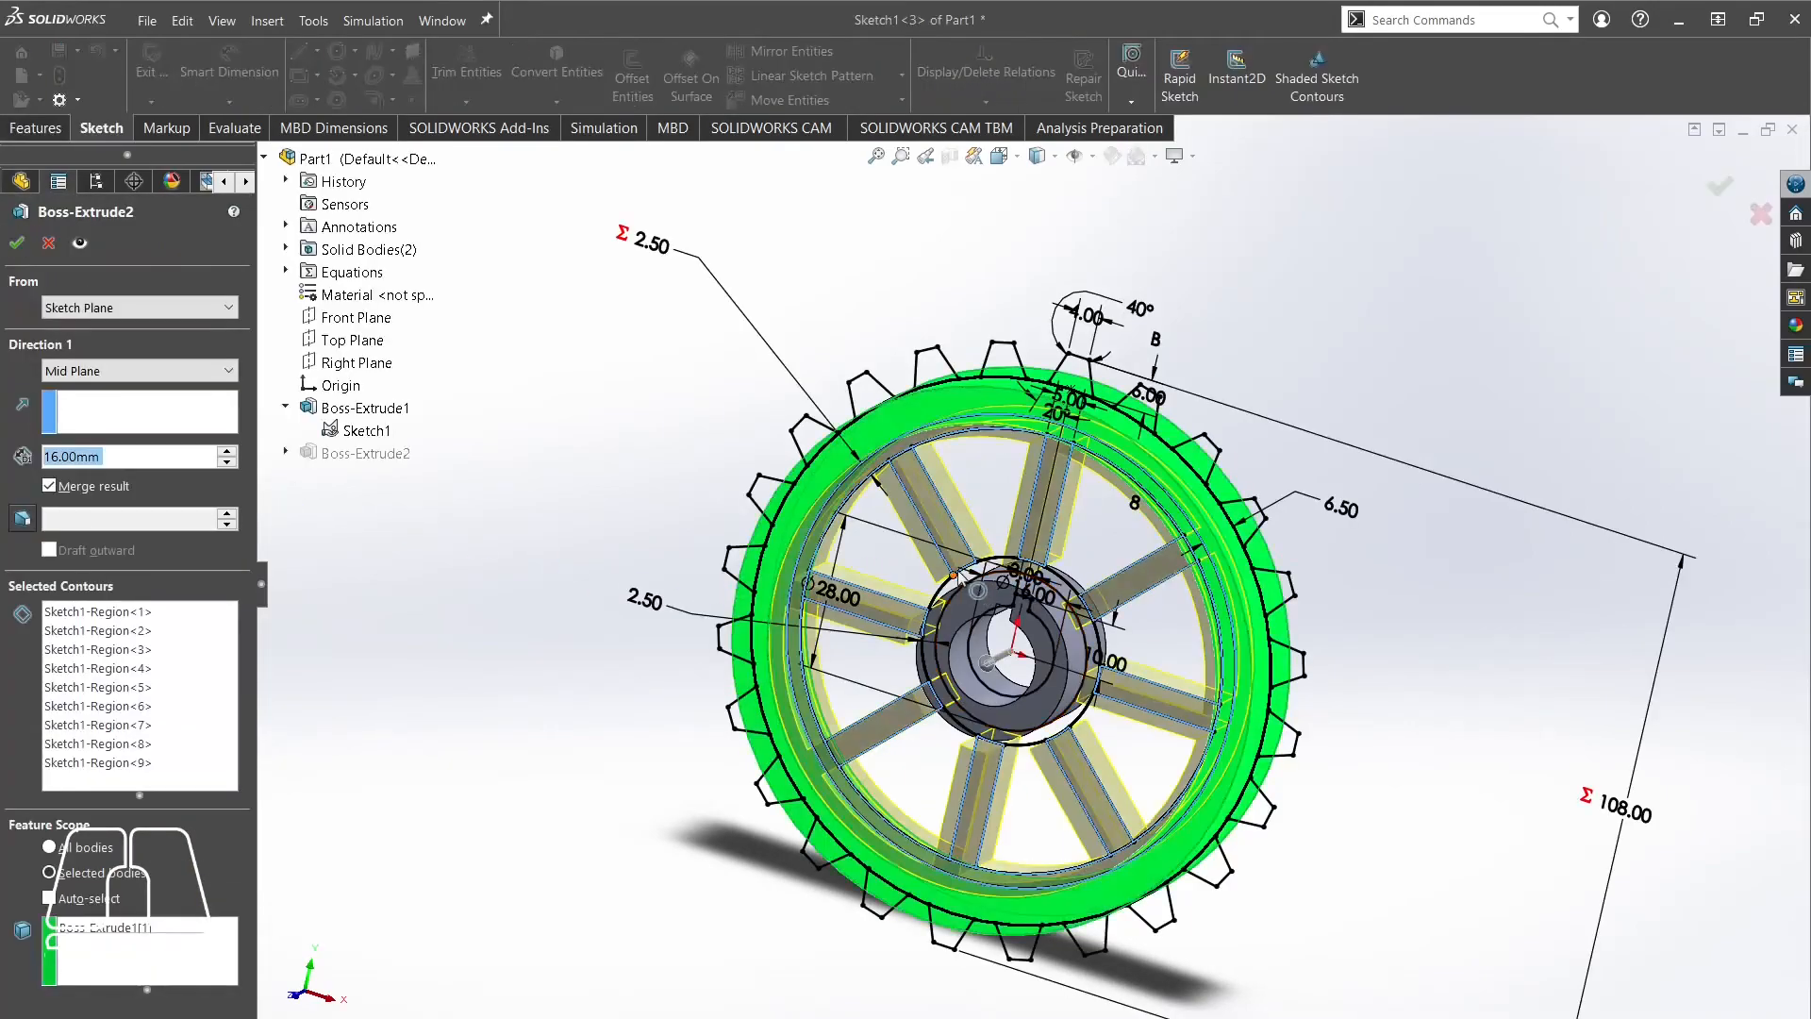
{"action": "right_click", "coordinate": [118, 945]}
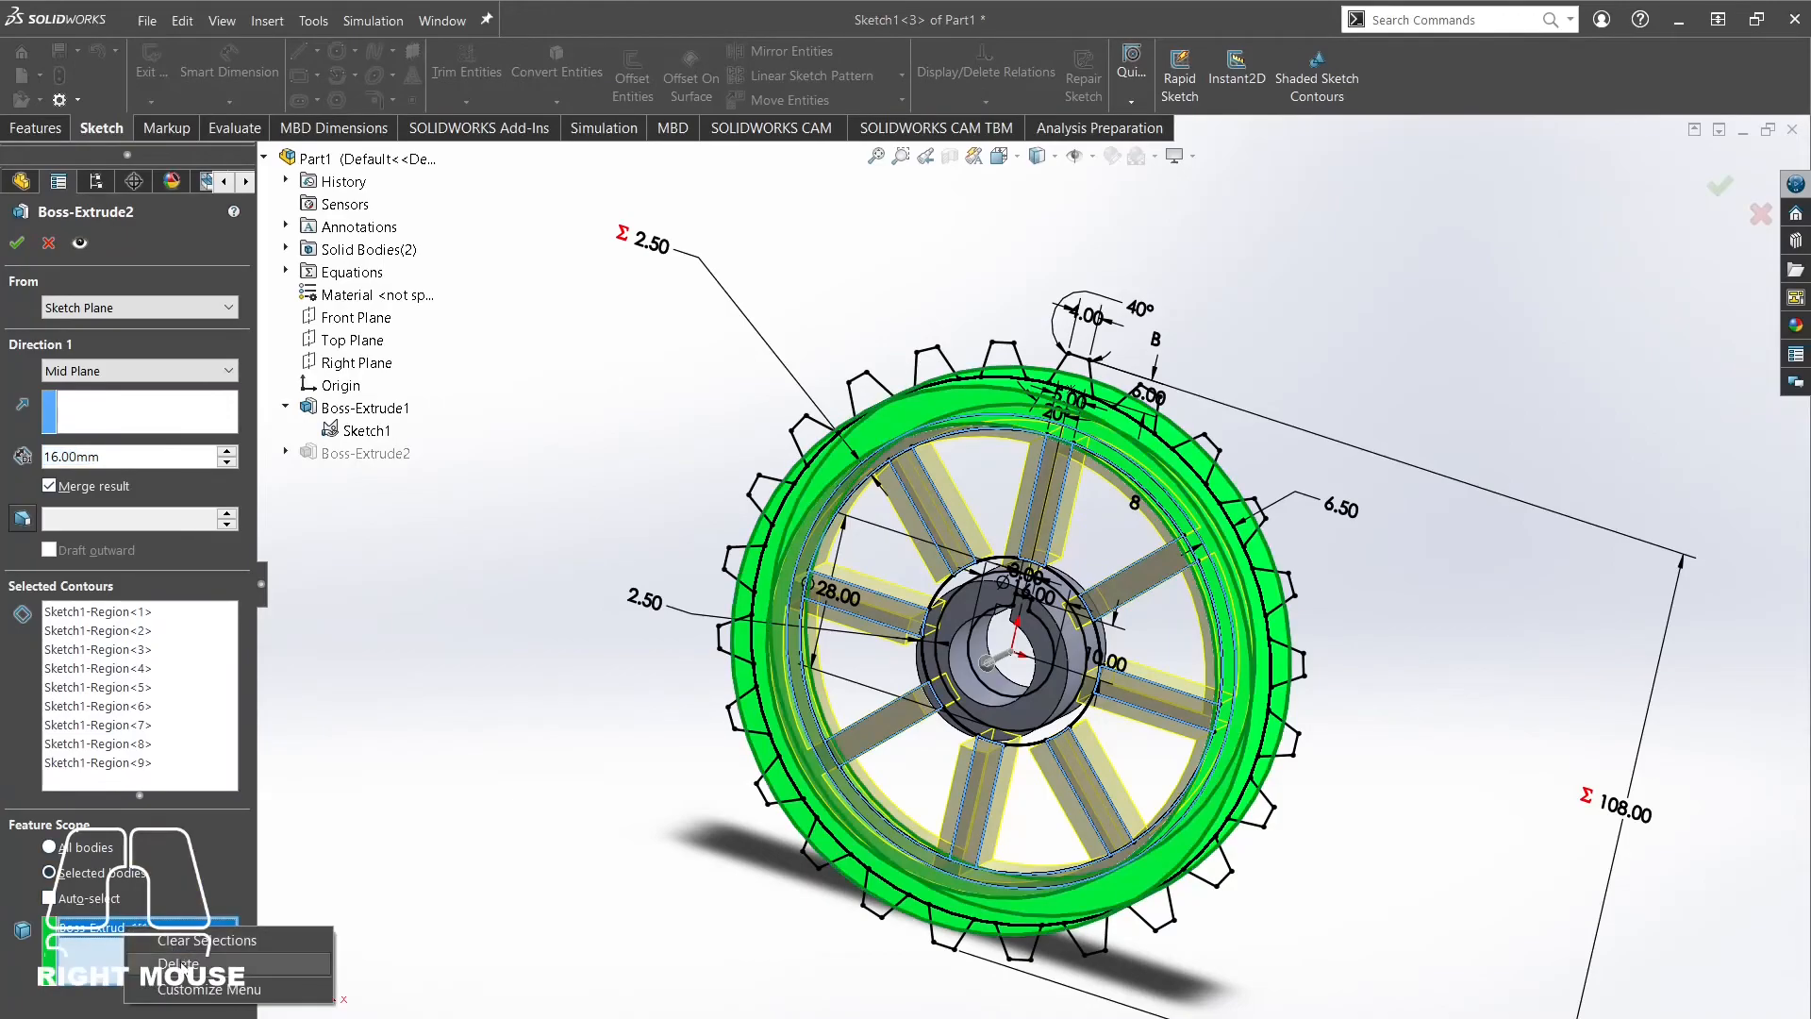
{"action": "left_click", "coordinate": [63, 673]}
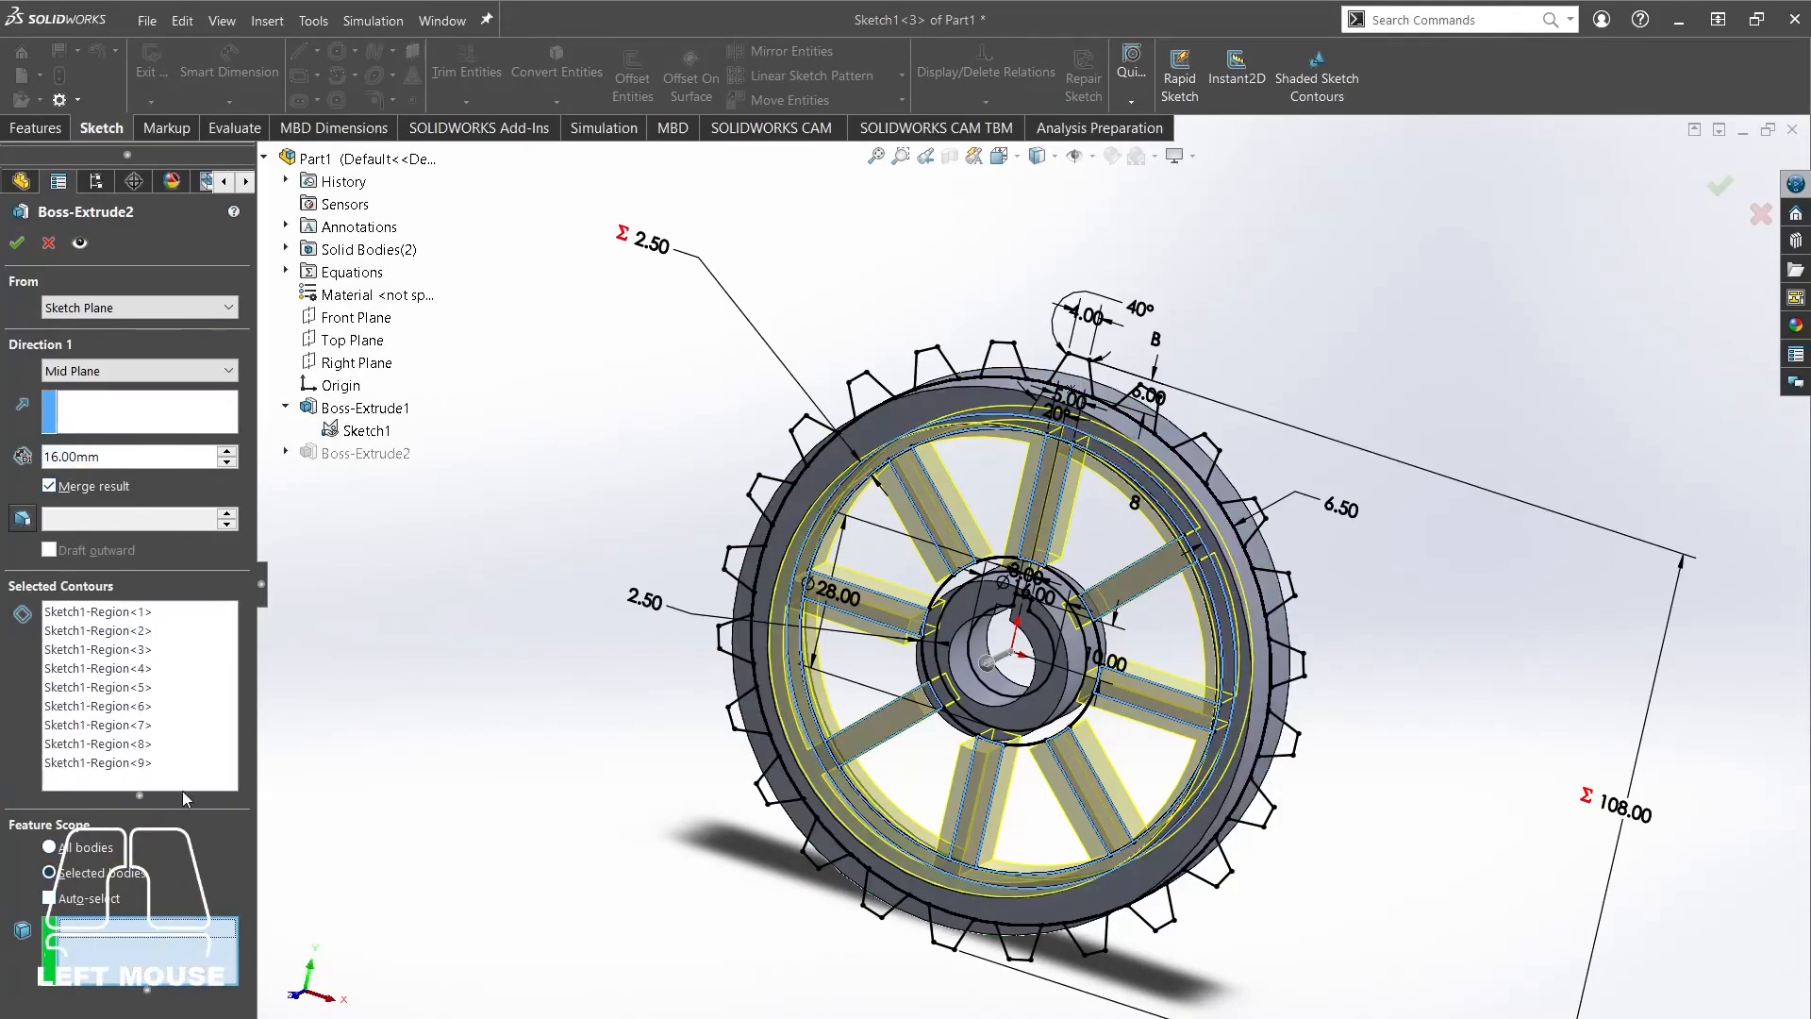
{"action": "left_click", "coordinate": [135, 785]}
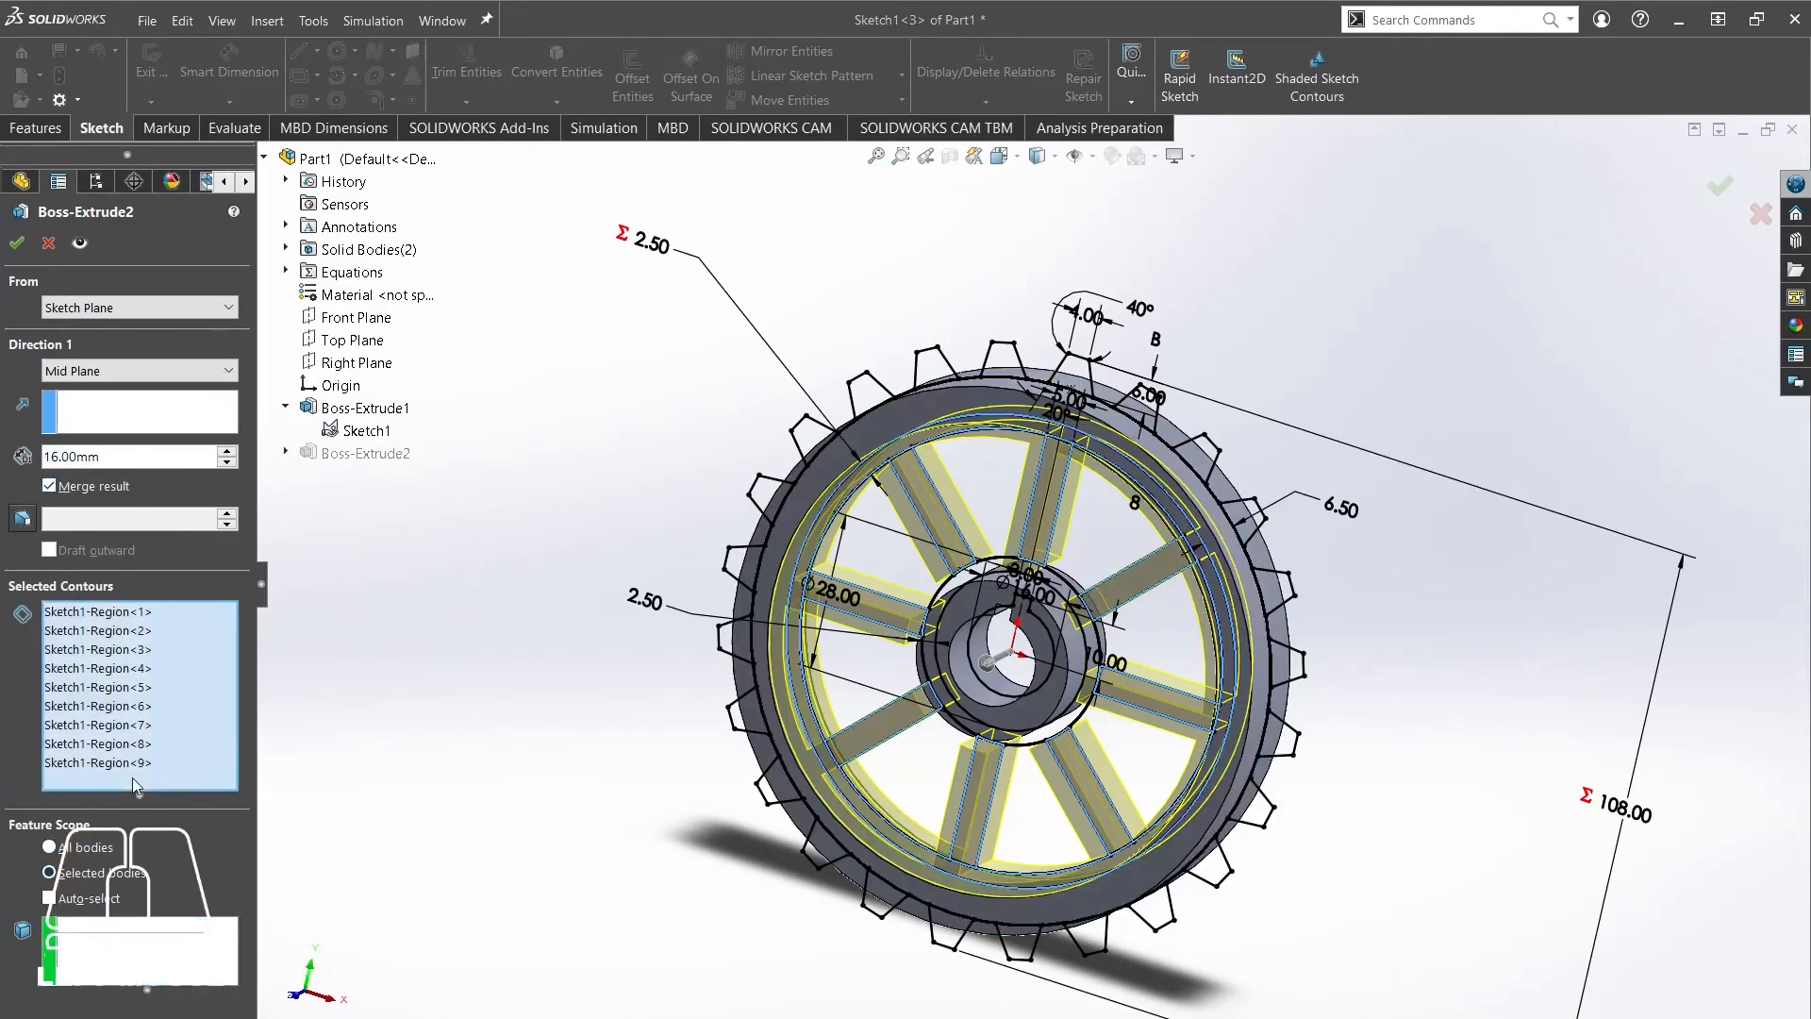
{"action": "left_click", "coordinate": [979, 591]}
{"action": "left_click", "coordinate": [16, 244]}
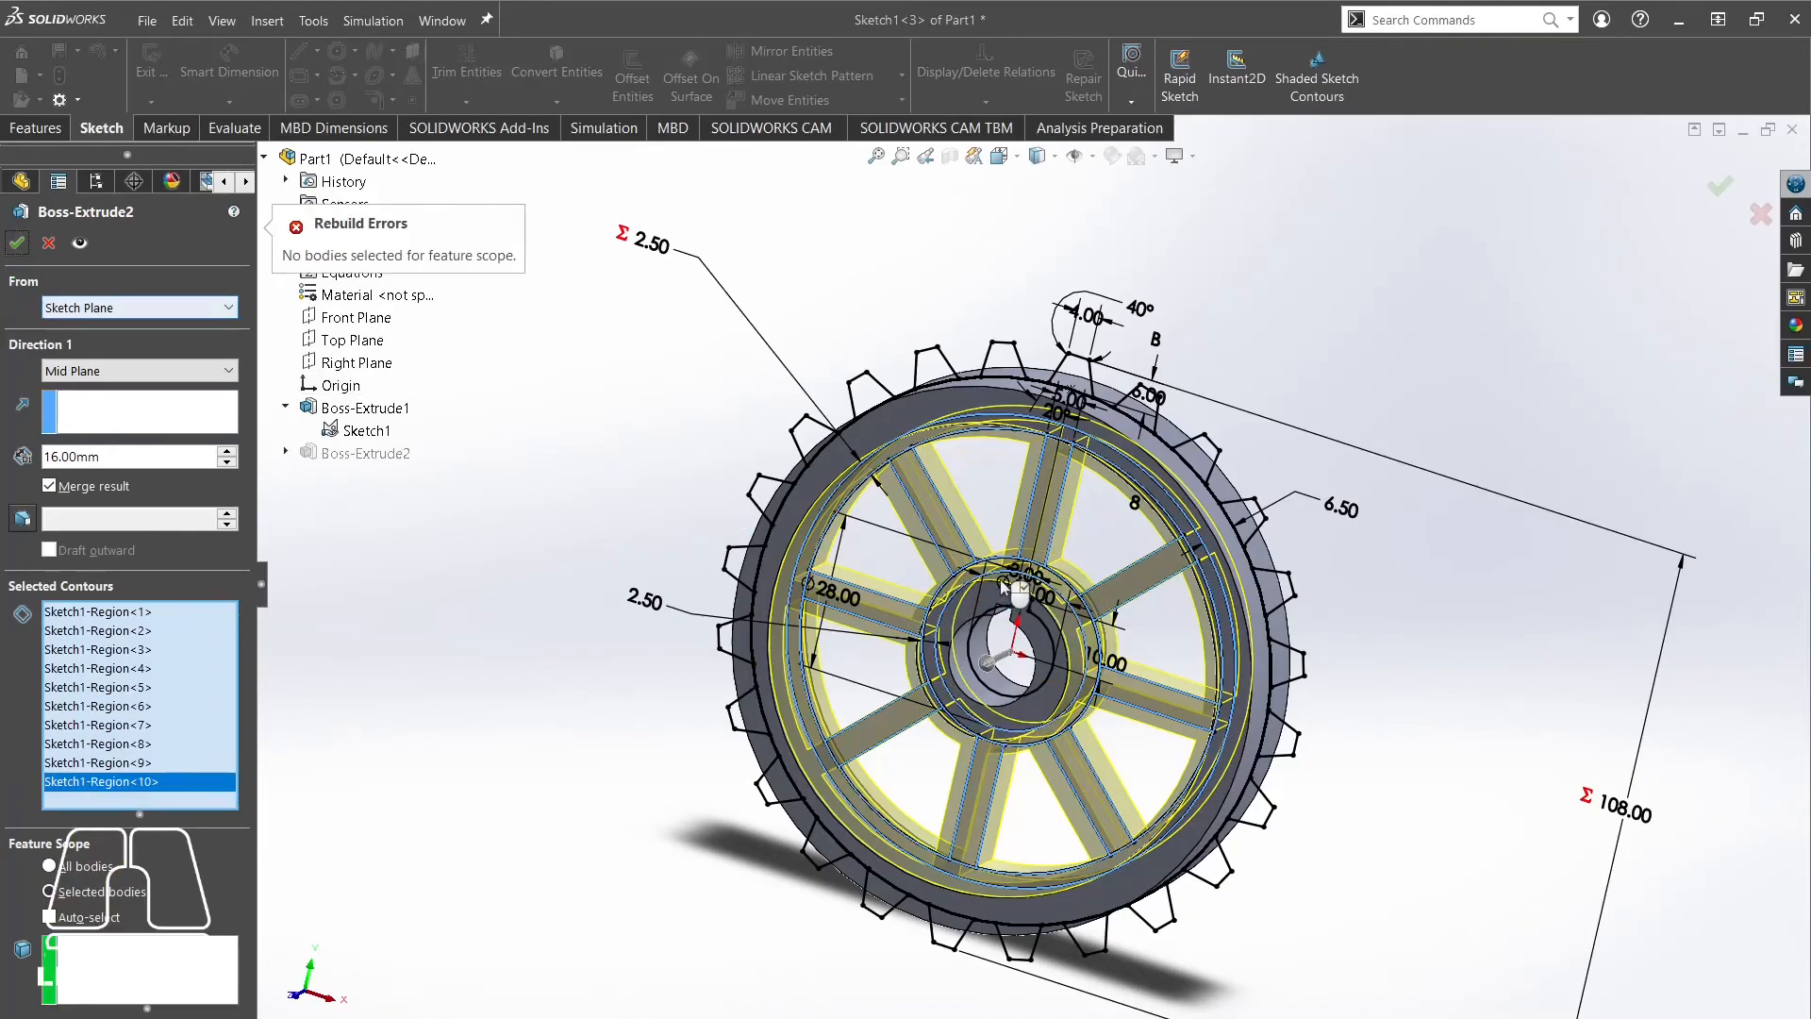
{"action": "left_click", "coordinate": [50, 866]}
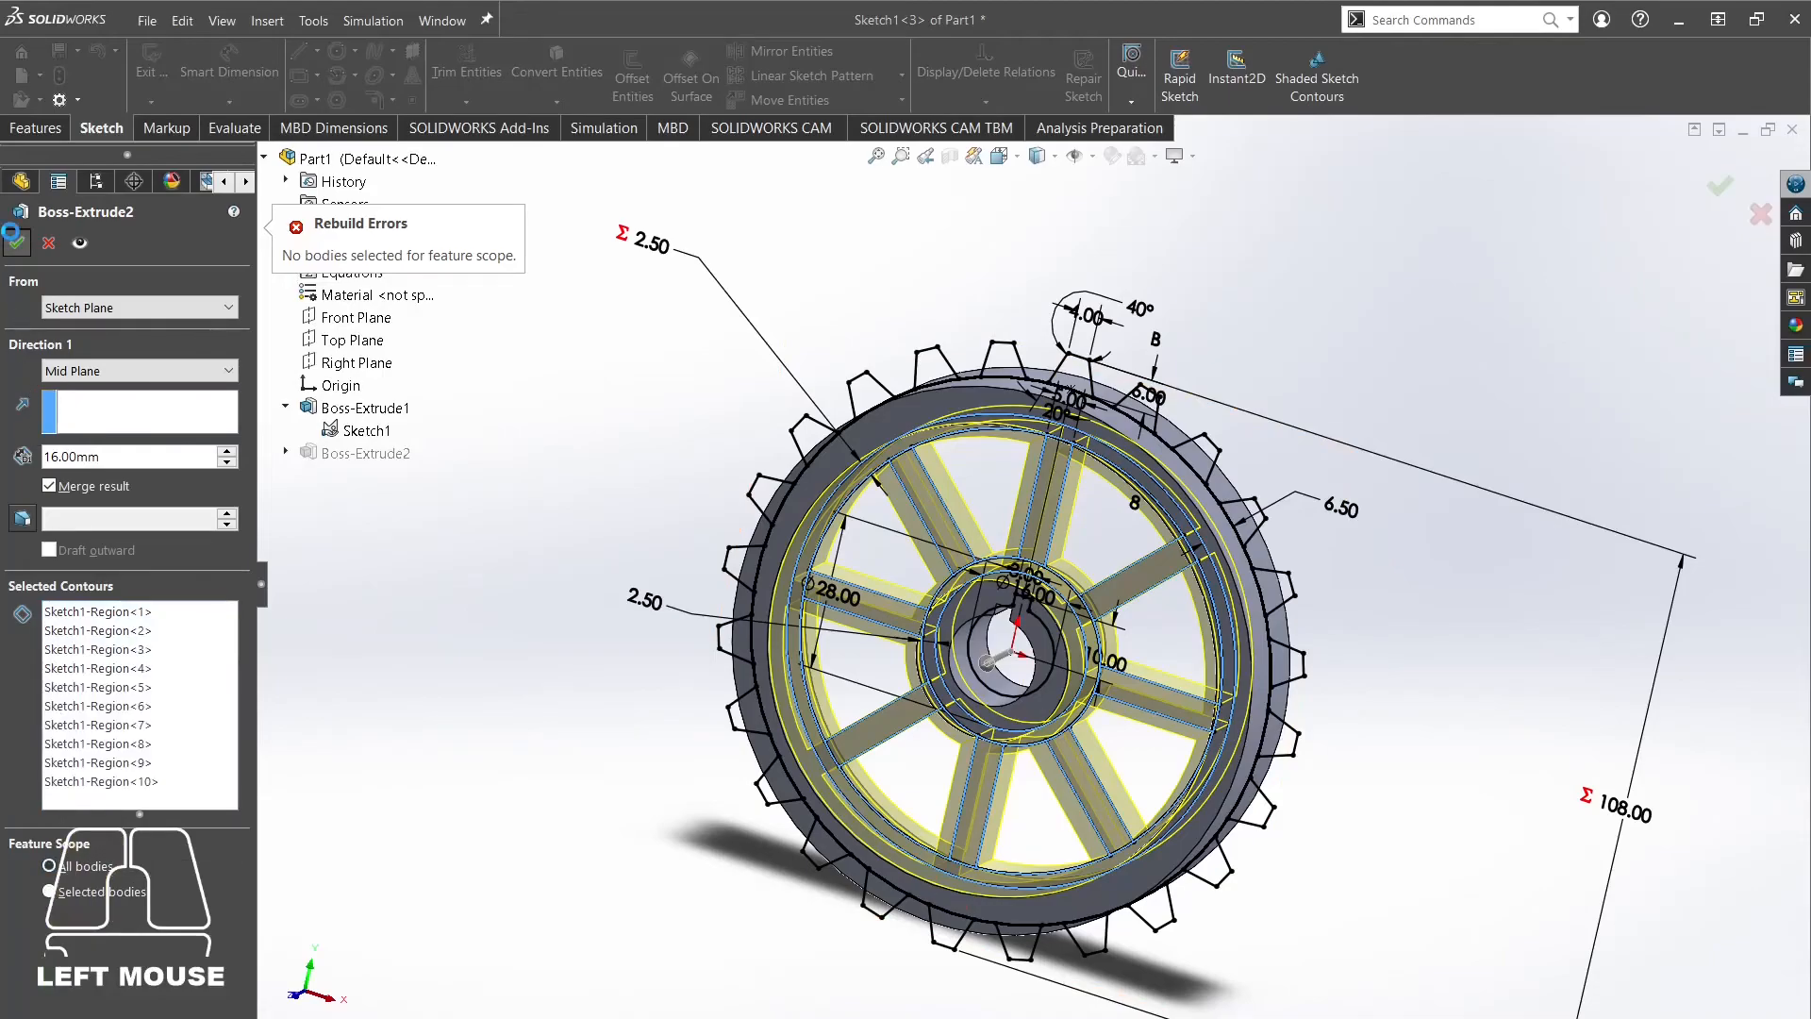
{"action": "left_click", "coordinate": [16, 242]}
{"action": "mouse_move", "coordinate": [1279, 630]}
{"action": "middle_mouse_down"}
{"action": "mouse_move", "coordinate": [1349, 640]}
{"action": "mouse_move", "coordinate": [1213, 659]}
{"action": "middle_mouse_up"}
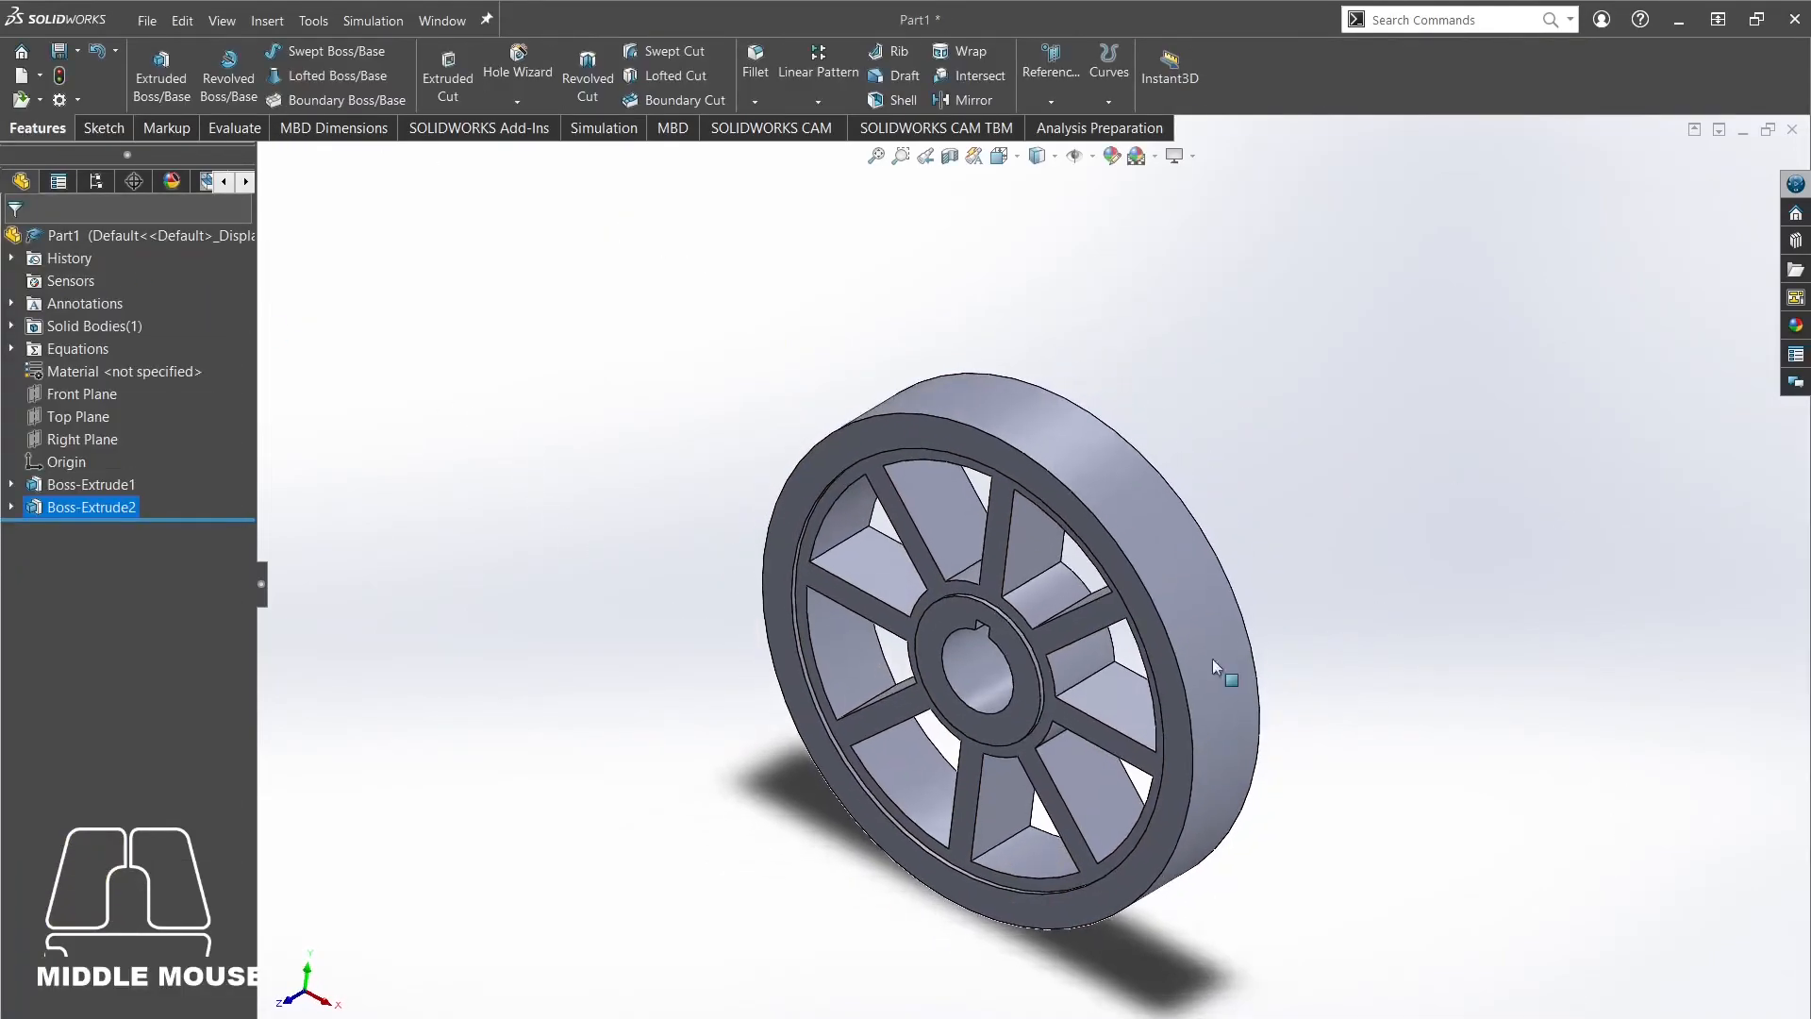
Start a third Extruded Boss/Base from the gear sketch and pick the tooth regions clockwise from the top tooth to the bottom.
{"action": "middle_click_drag", "start_coordinate": [387, 445], "coordinate": [1020, 696]}
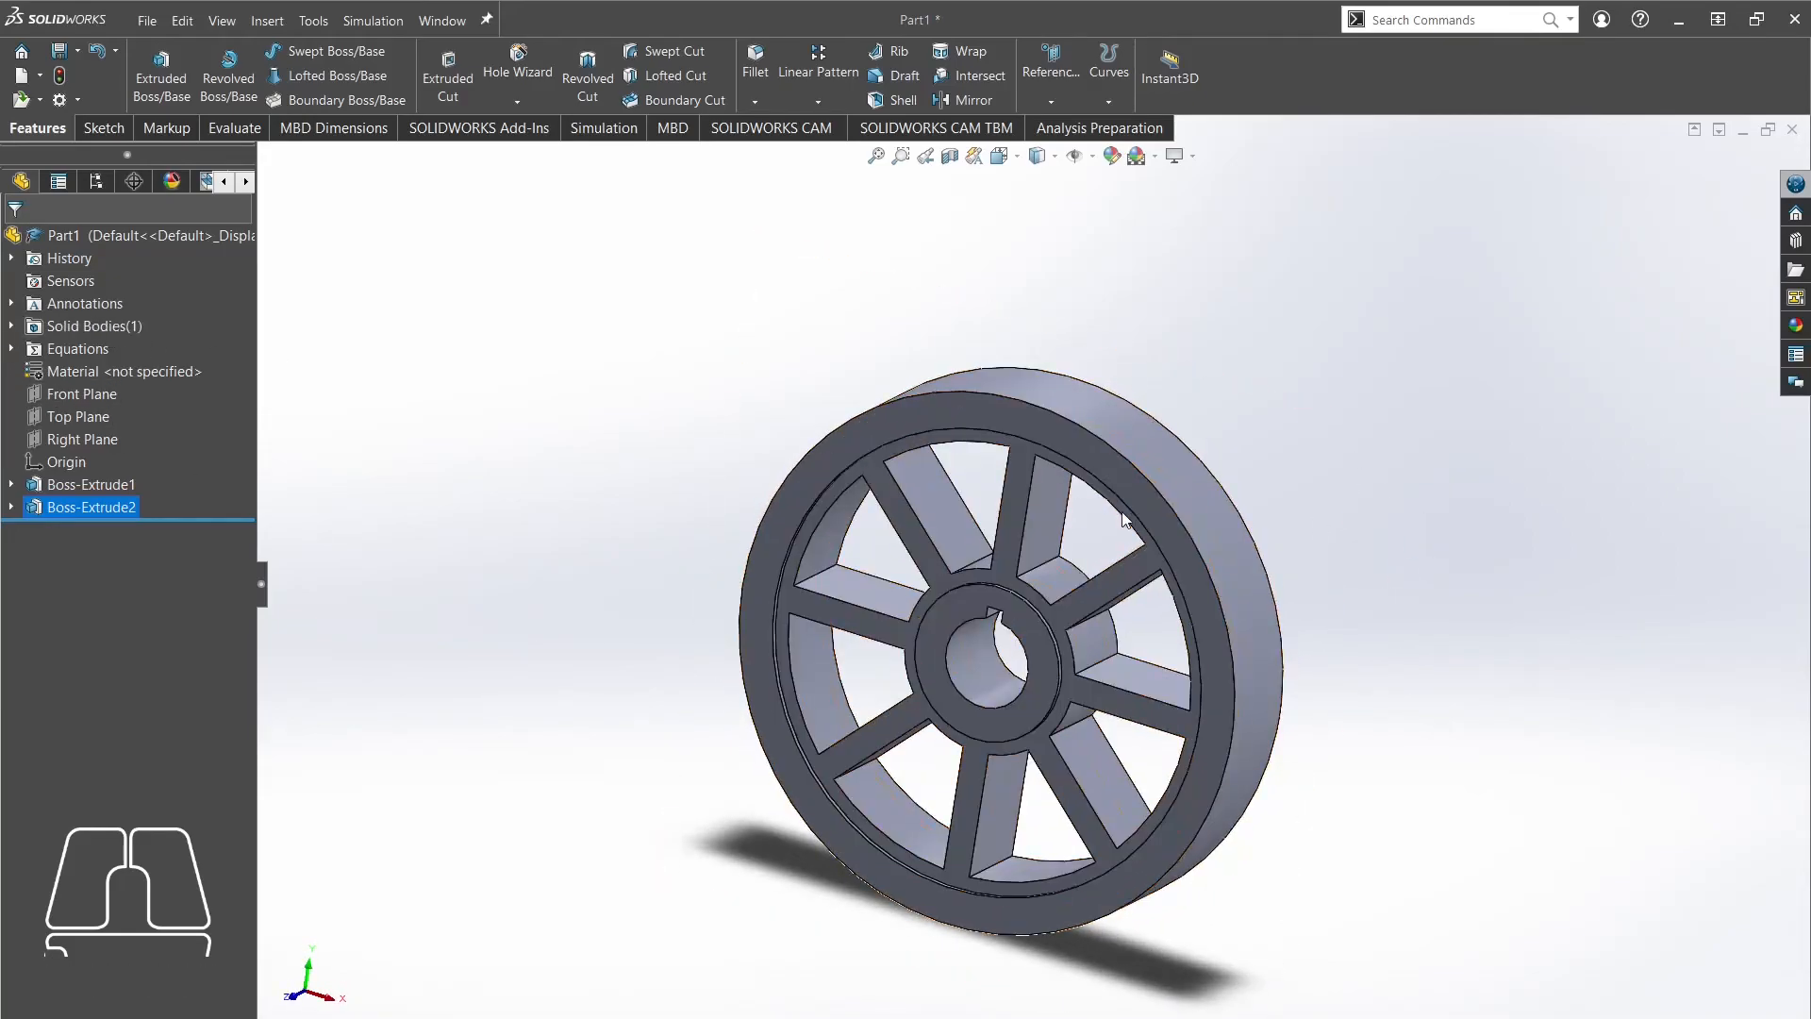
{"action": "middle_click_drag", "start_coordinate": [1010, 496], "coordinate": [1157, 481], "text": "ctrl"}
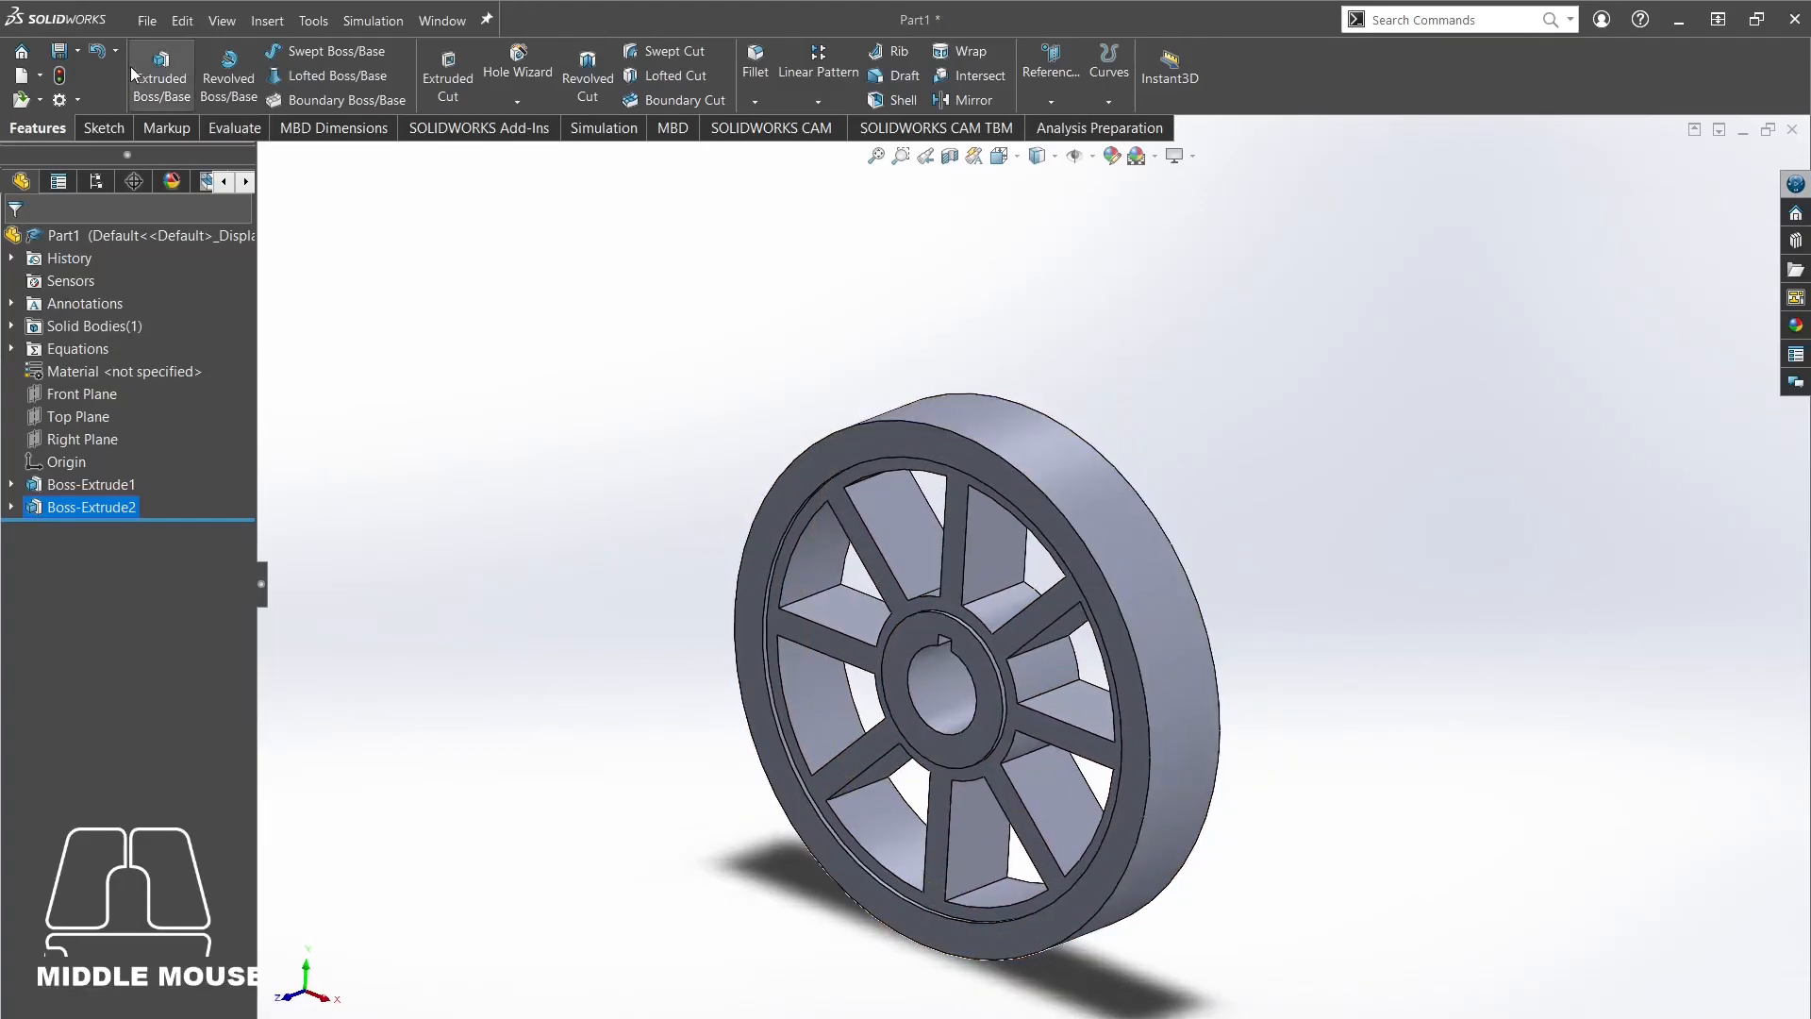
{"action": "left_click", "coordinate": [164, 70]}
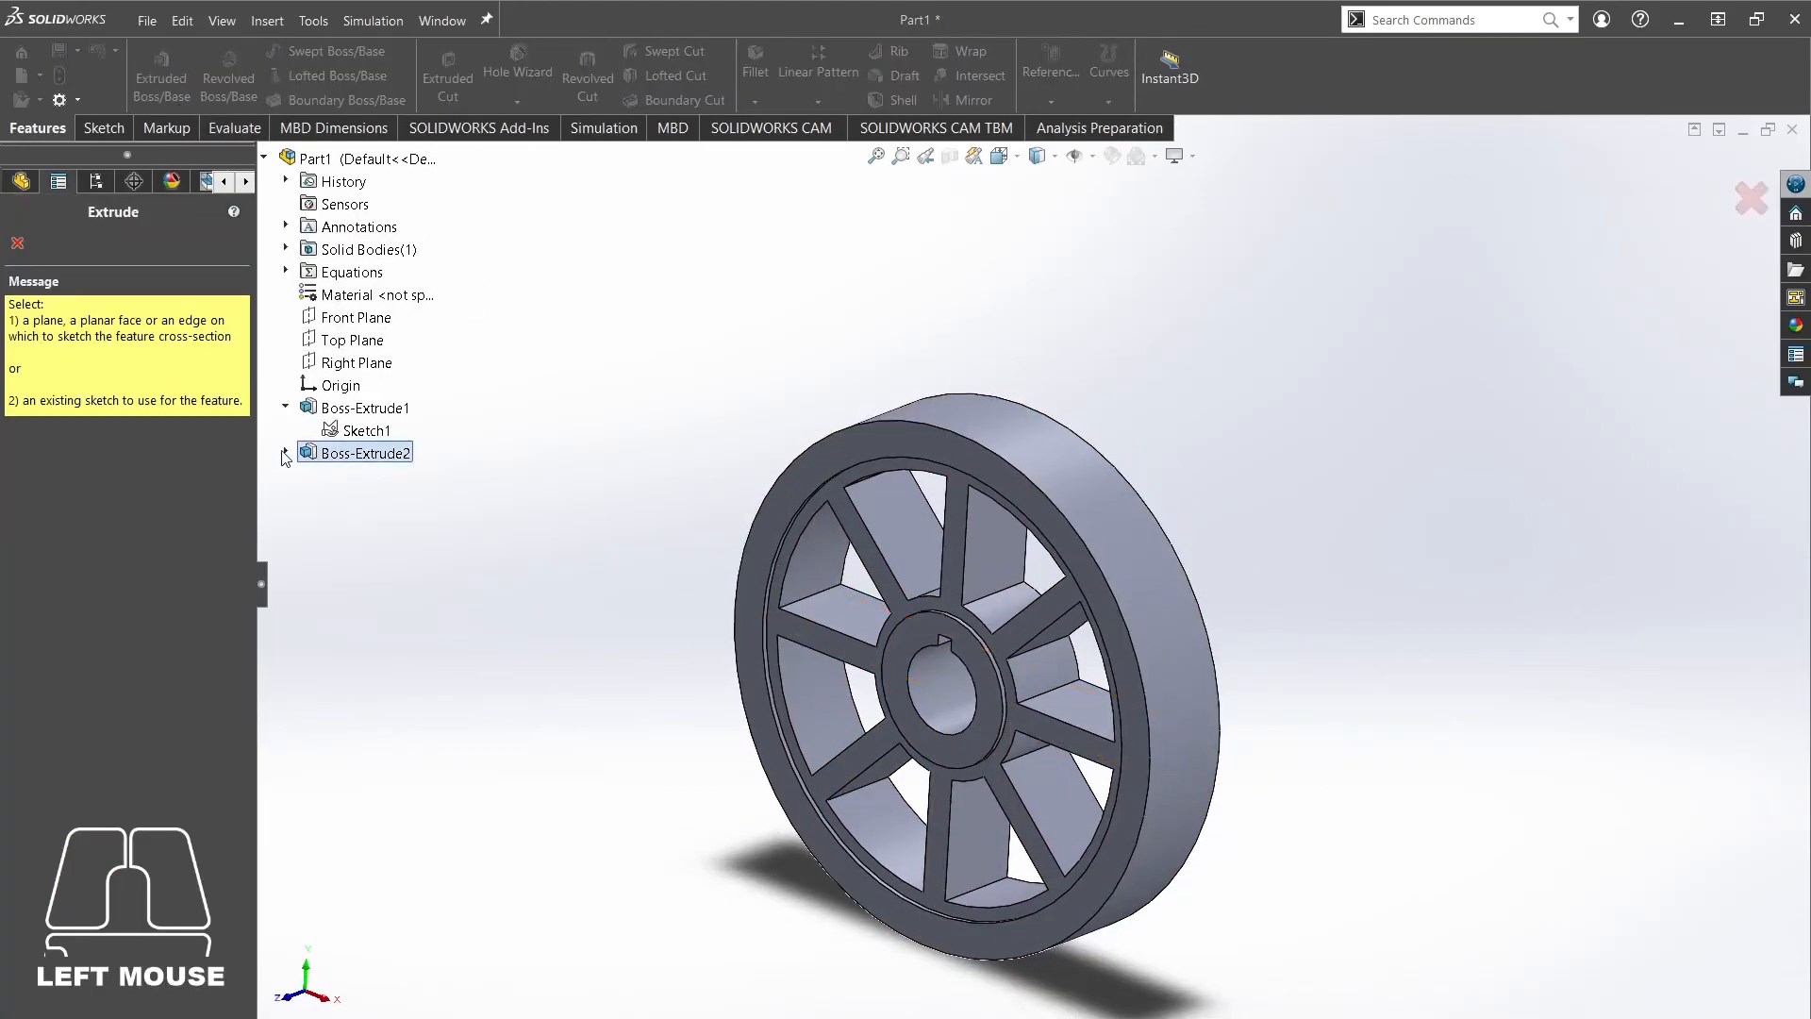
{"action": "left_click", "coordinate": [356, 432]}
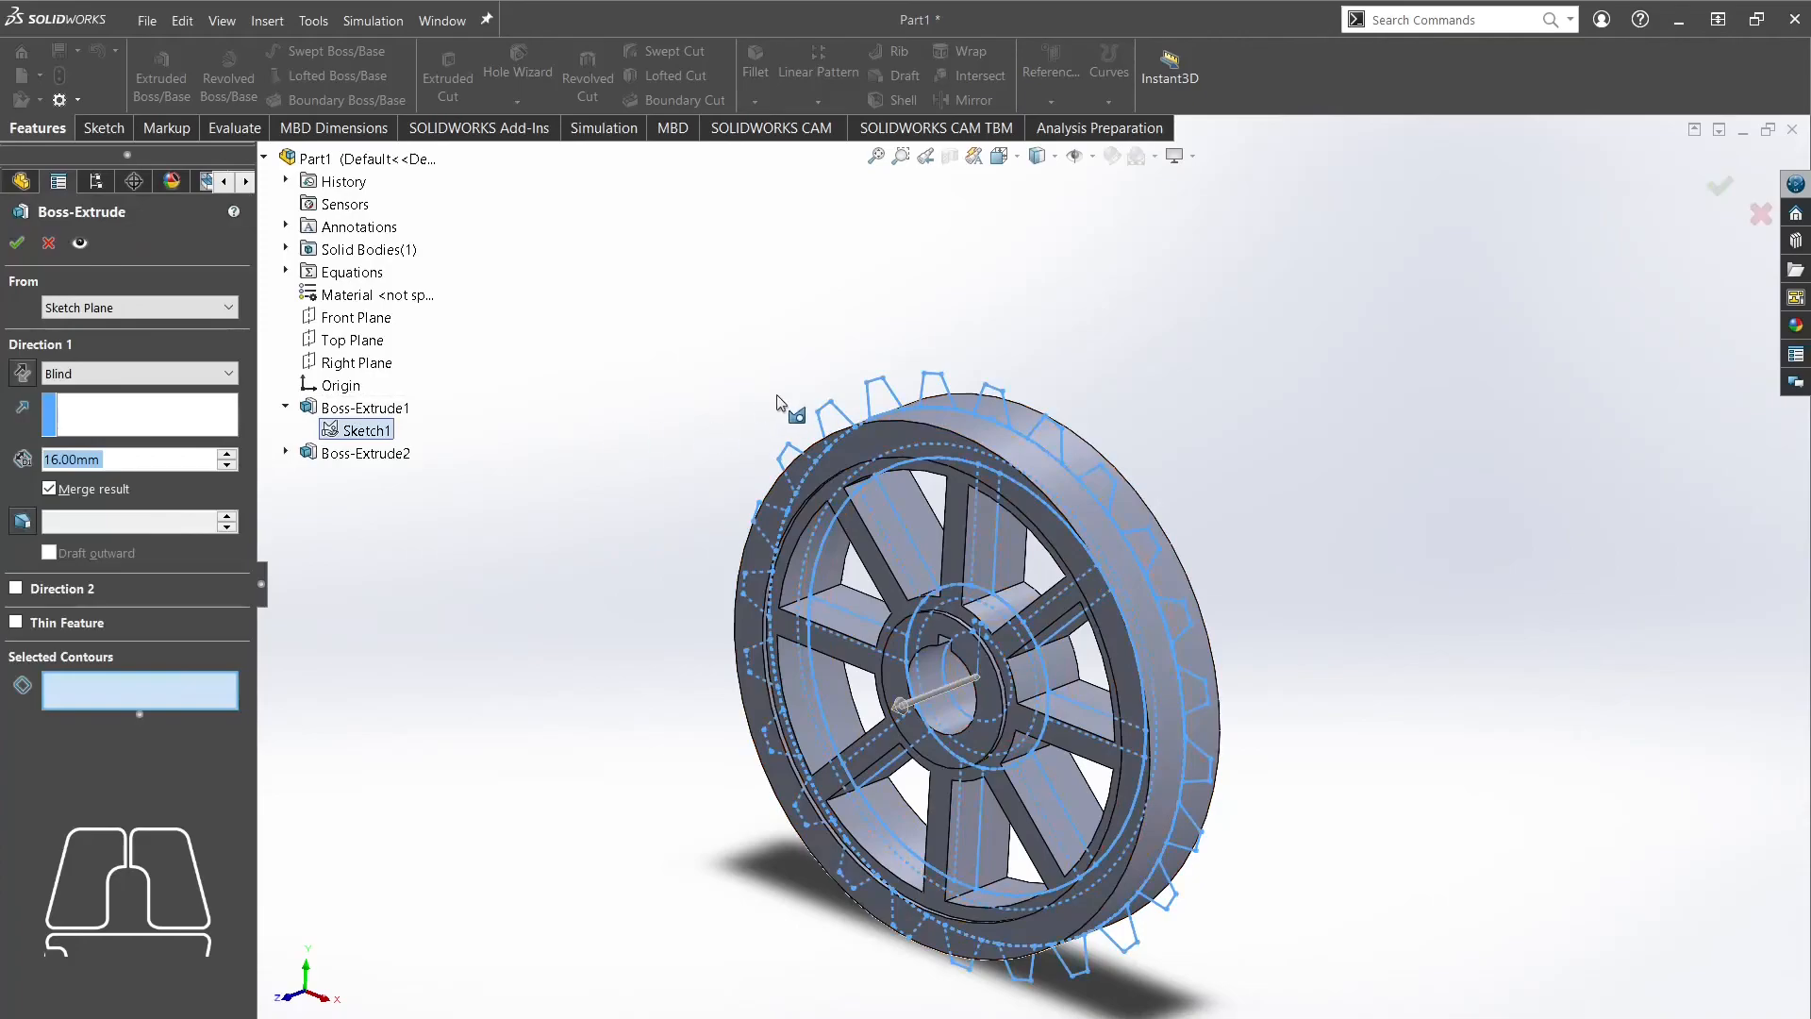
{"action": "left_click", "coordinate": [941, 398]}
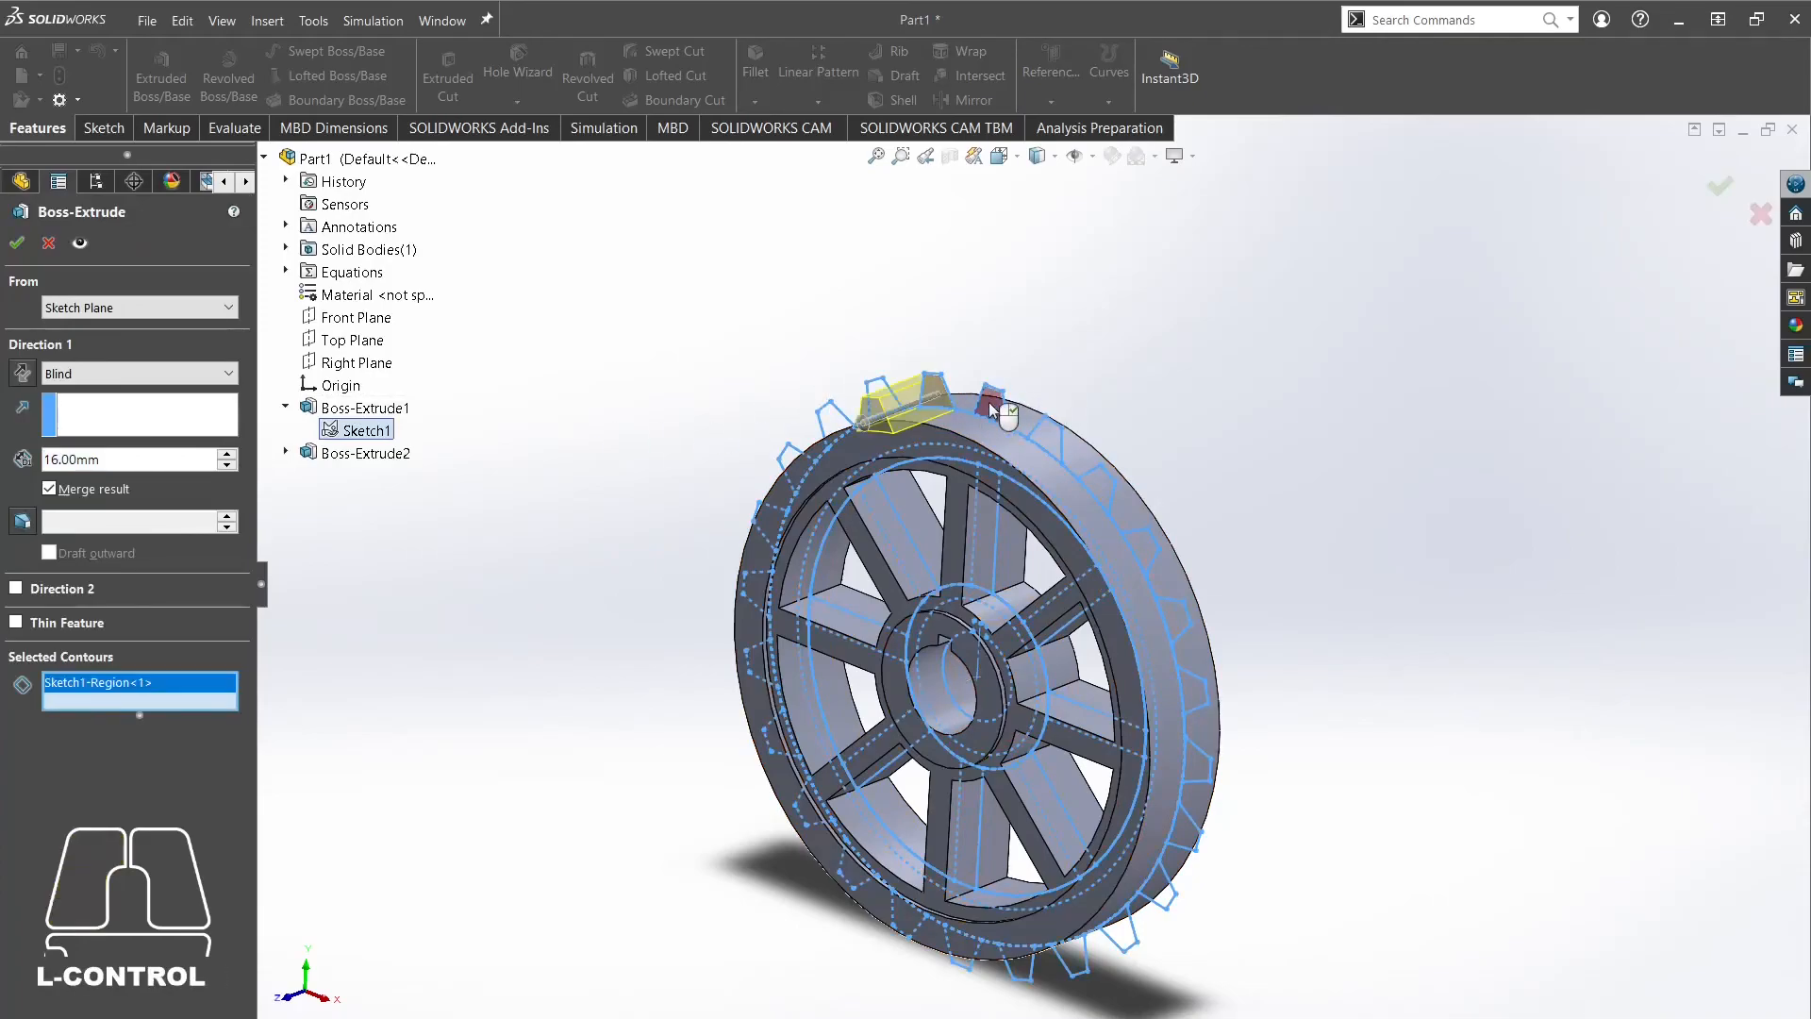
{"action": "left_click", "coordinate": [976, 415], "text": "ctrl"}
{"action": "left_click", "coordinate": [1047, 451], "text": "ctrl"}
{"action": "left_click", "coordinate": [1103, 488], "text": "ctrl"}
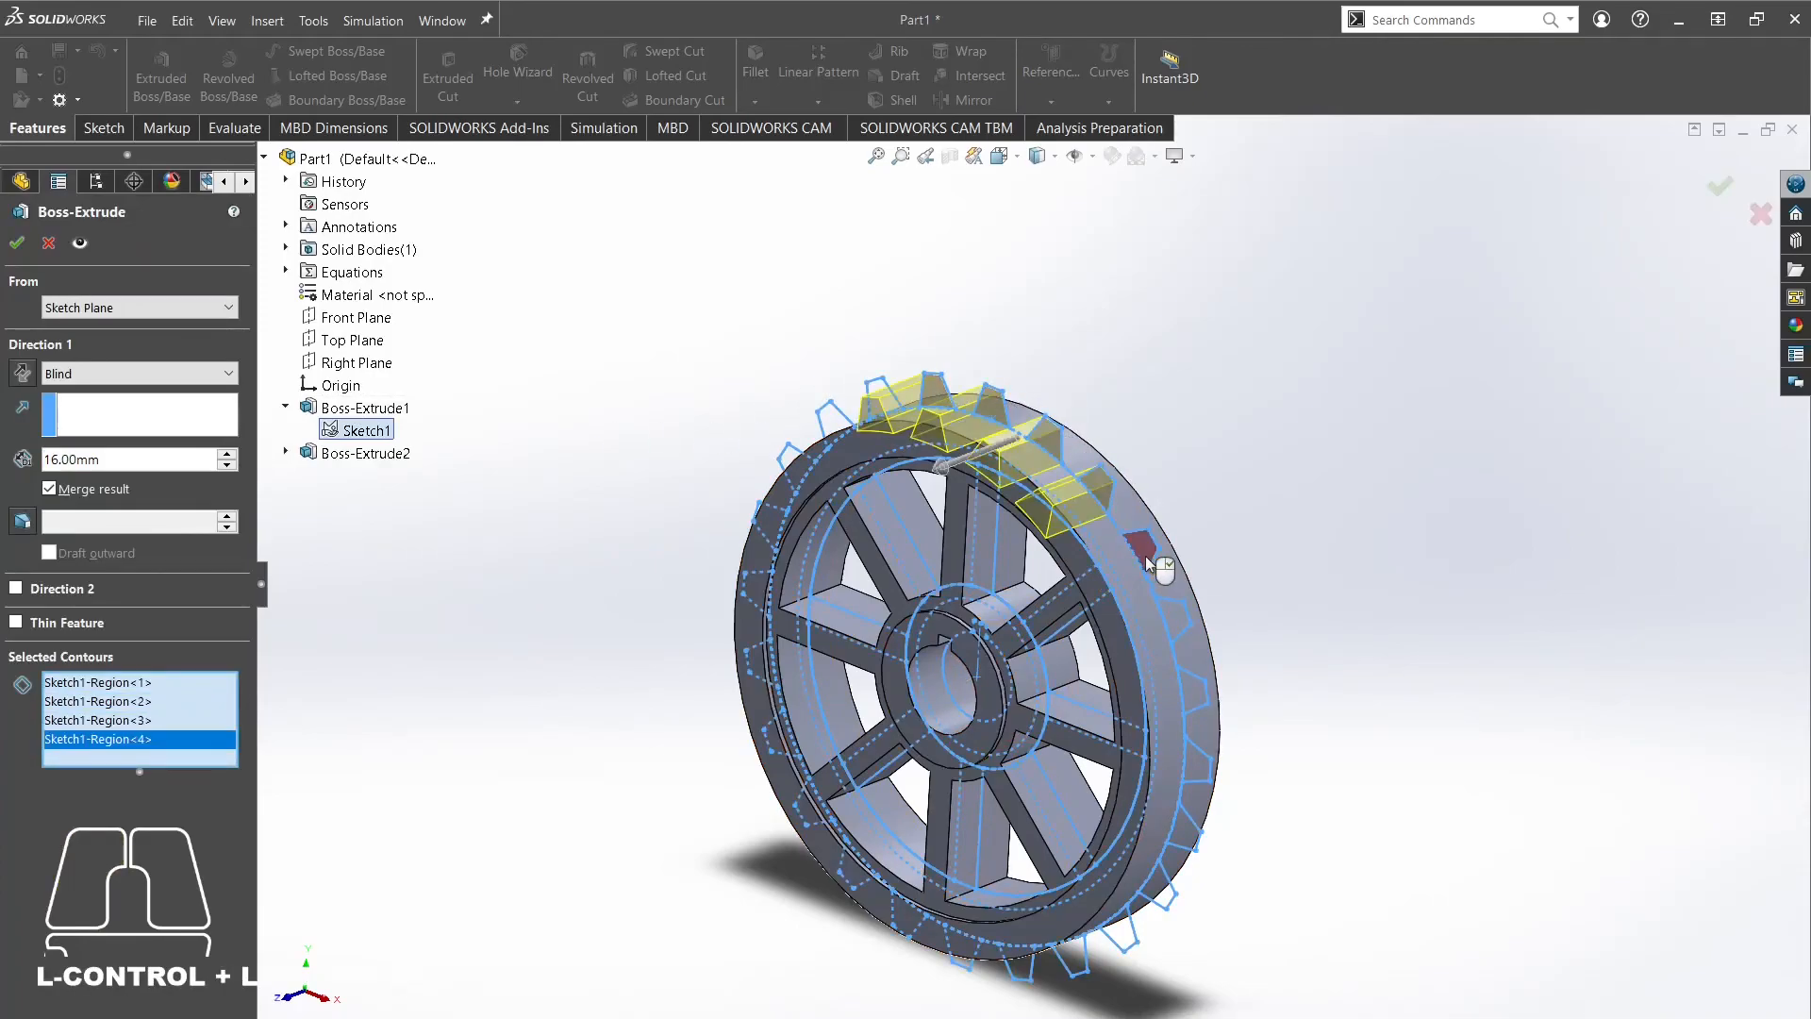
{"action": "left_click", "coordinate": [1146, 557], "text": "ctrl"}
{"action": "left_click", "coordinate": [1180, 611], "text": "ctrl"}
{"action": "left_click", "coordinate": [1199, 703], "text": "ctrl"}
{"action": "left_click", "coordinate": [1191, 755], "text": "ctrl"}
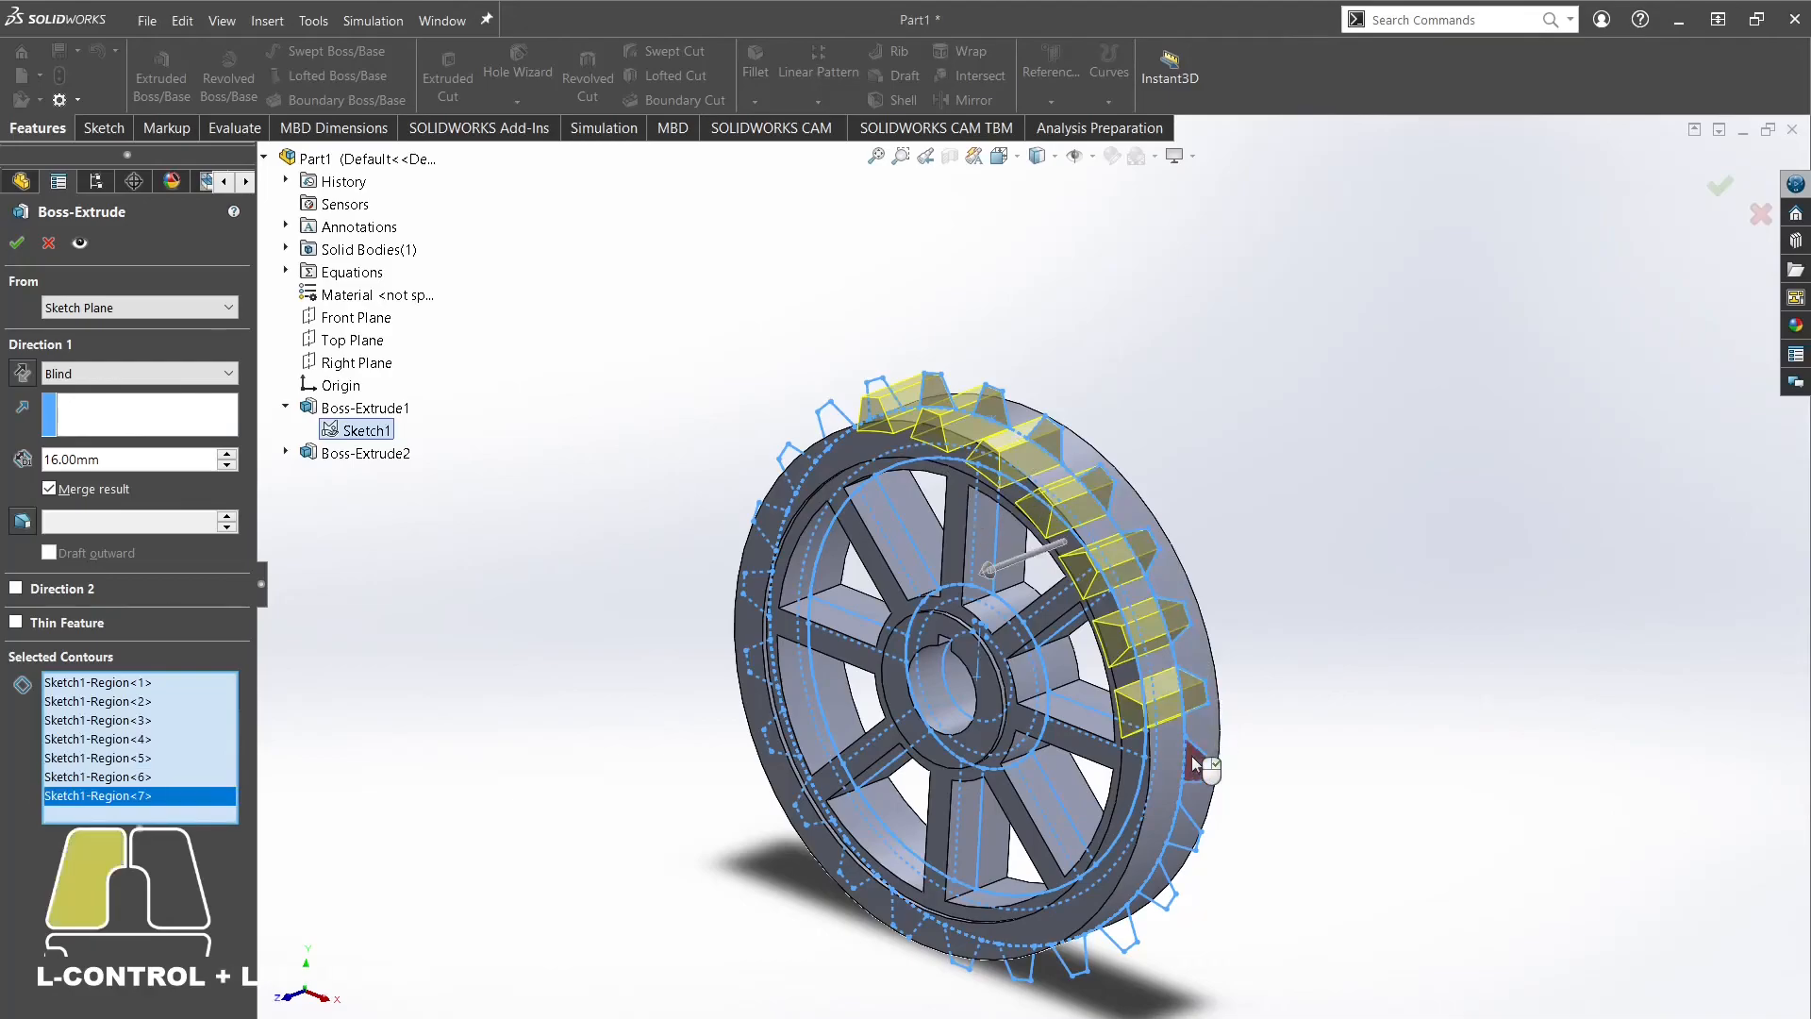
{"action": "left_click", "coordinate": [1180, 840], "text": "ctrl"}
{"action": "left_click", "coordinate": [1146, 895], "text": "ctrl"}
{"action": "left_click", "coordinate": [1099, 937], "text": "ctrl"}
{"action": "left_click", "coordinate": [1018, 962], "text": "ctrl"}
{"action": "left_click", "coordinate": [1016, 964], "text": "ctrl"}
{"action": "left_click", "coordinate": [962, 955], "text": "ctrl"}
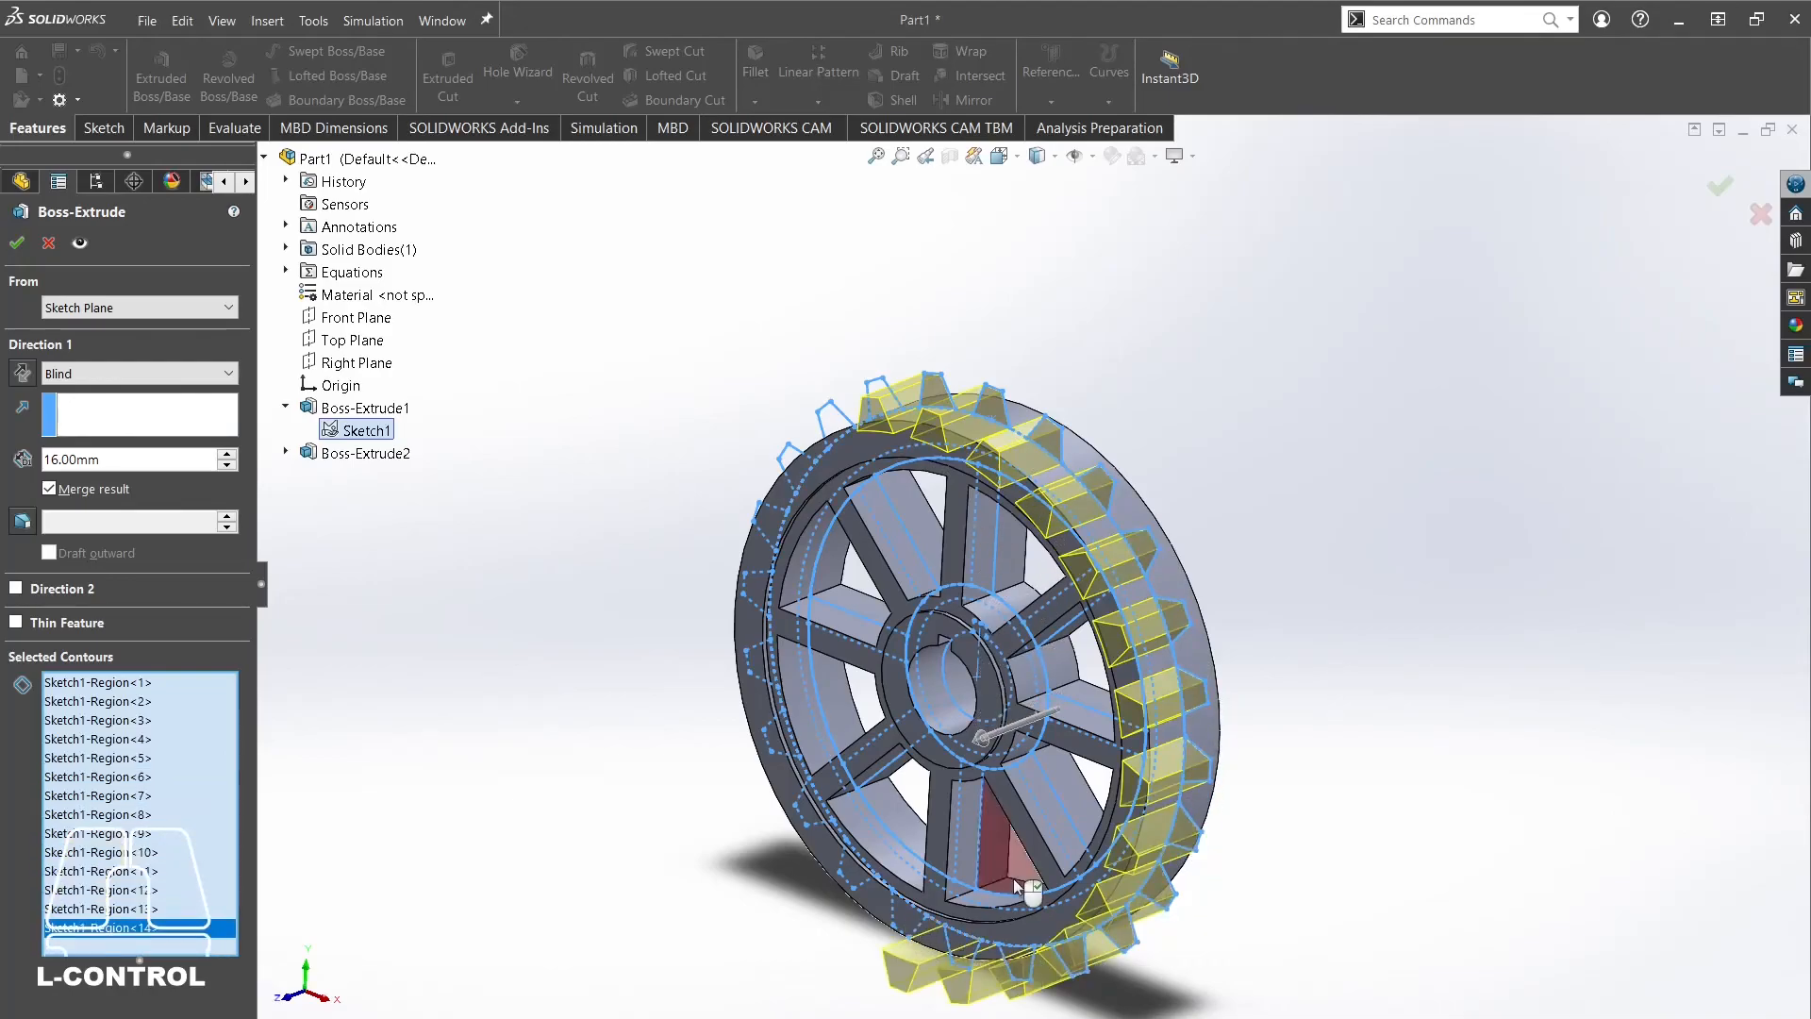
Add the remaining tooth regions from the bottom back up to the top and set the end condition to Mid Plane.
{"action": "middle_click_drag", "start_coordinate": [1026, 887], "coordinate": [1104, 849]}
{"action": "left_click", "coordinate": [854, 943], "text": "ctrl"}
{"action": "left_click", "coordinate": [792, 901], "text": "ctrl"}
{"action": "left_click", "coordinate": [741, 842], "text": "ctrl"}
{"action": "left_click", "coordinate": [708, 776], "text": "ctrl"}
{"action": "left_click", "coordinate": [698, 703], "text": "ctrl"}
{"action": "left_click", "coordinate": [722, 552], "text": "ctrl"}
{"action": "left_click", "coordinate": [757, 486], "text": "ctrl"}
{"action": "left_click", "coordinate": [809, 434], "text": "ctrl"}
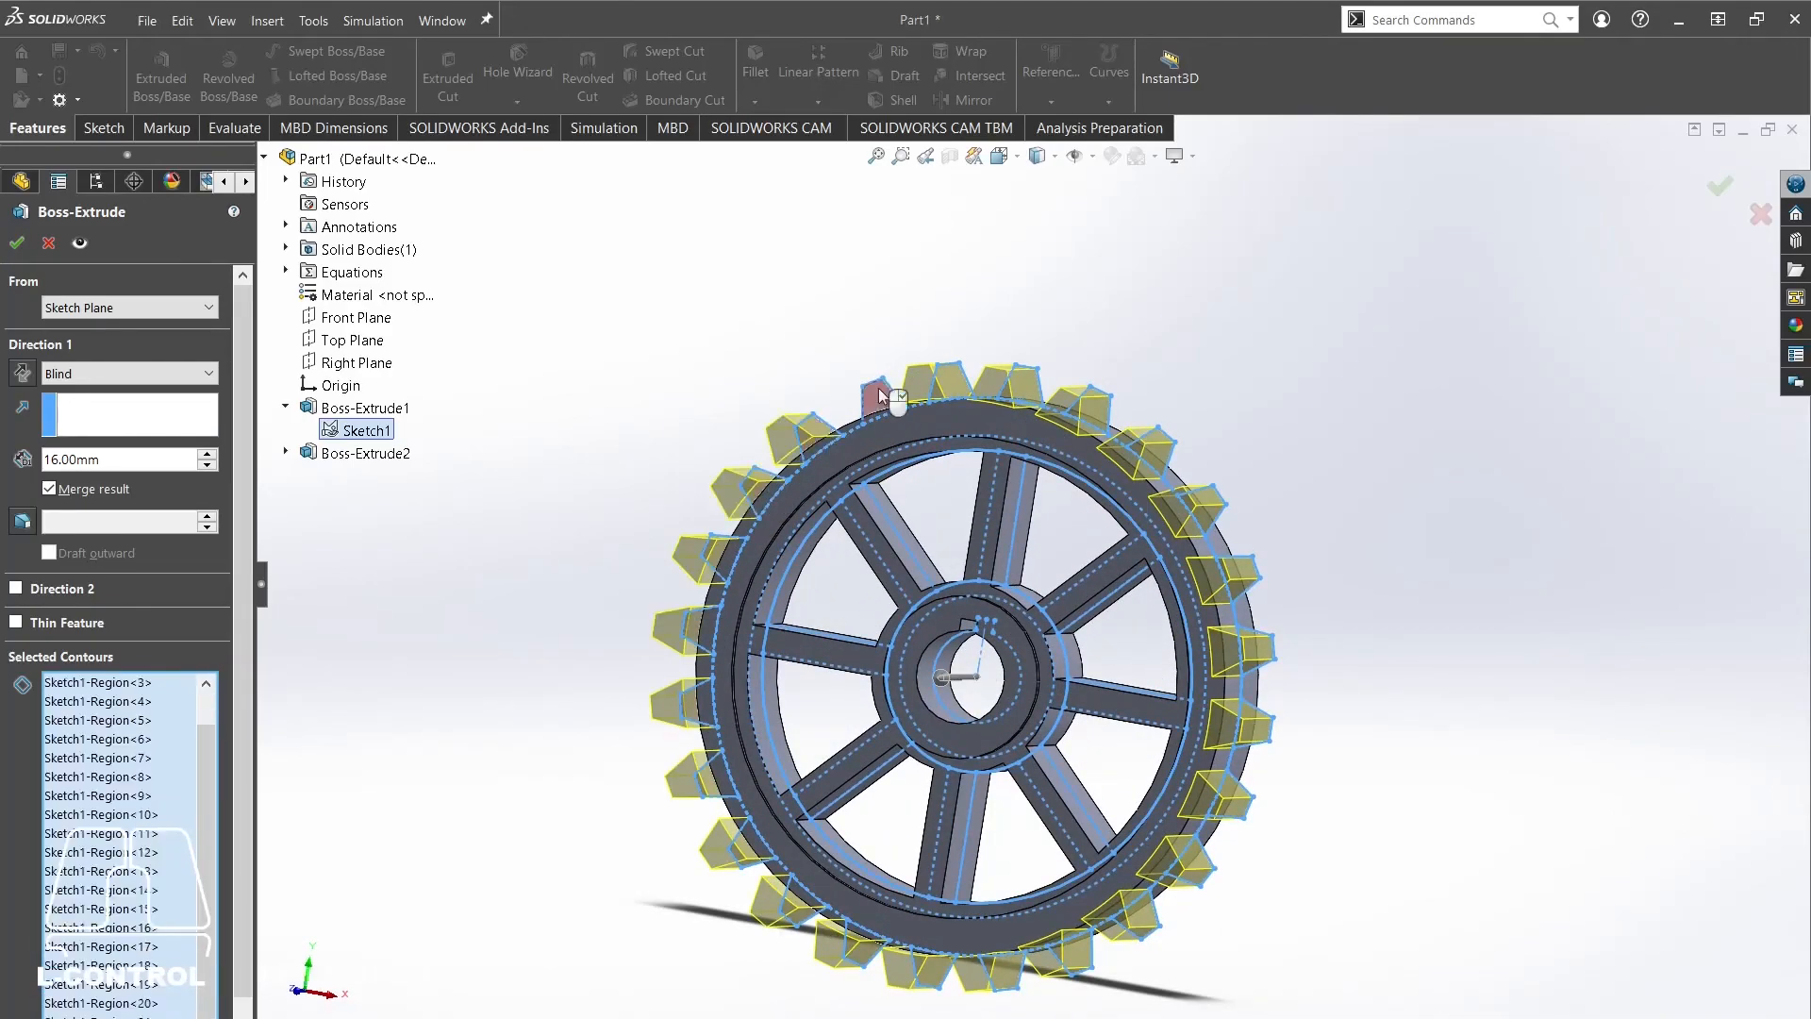
{"action": "left_click", "coordinate": [875, 389], "text": "ctrl"}
{"action": "left_click", "coordinate": [104, 374]}
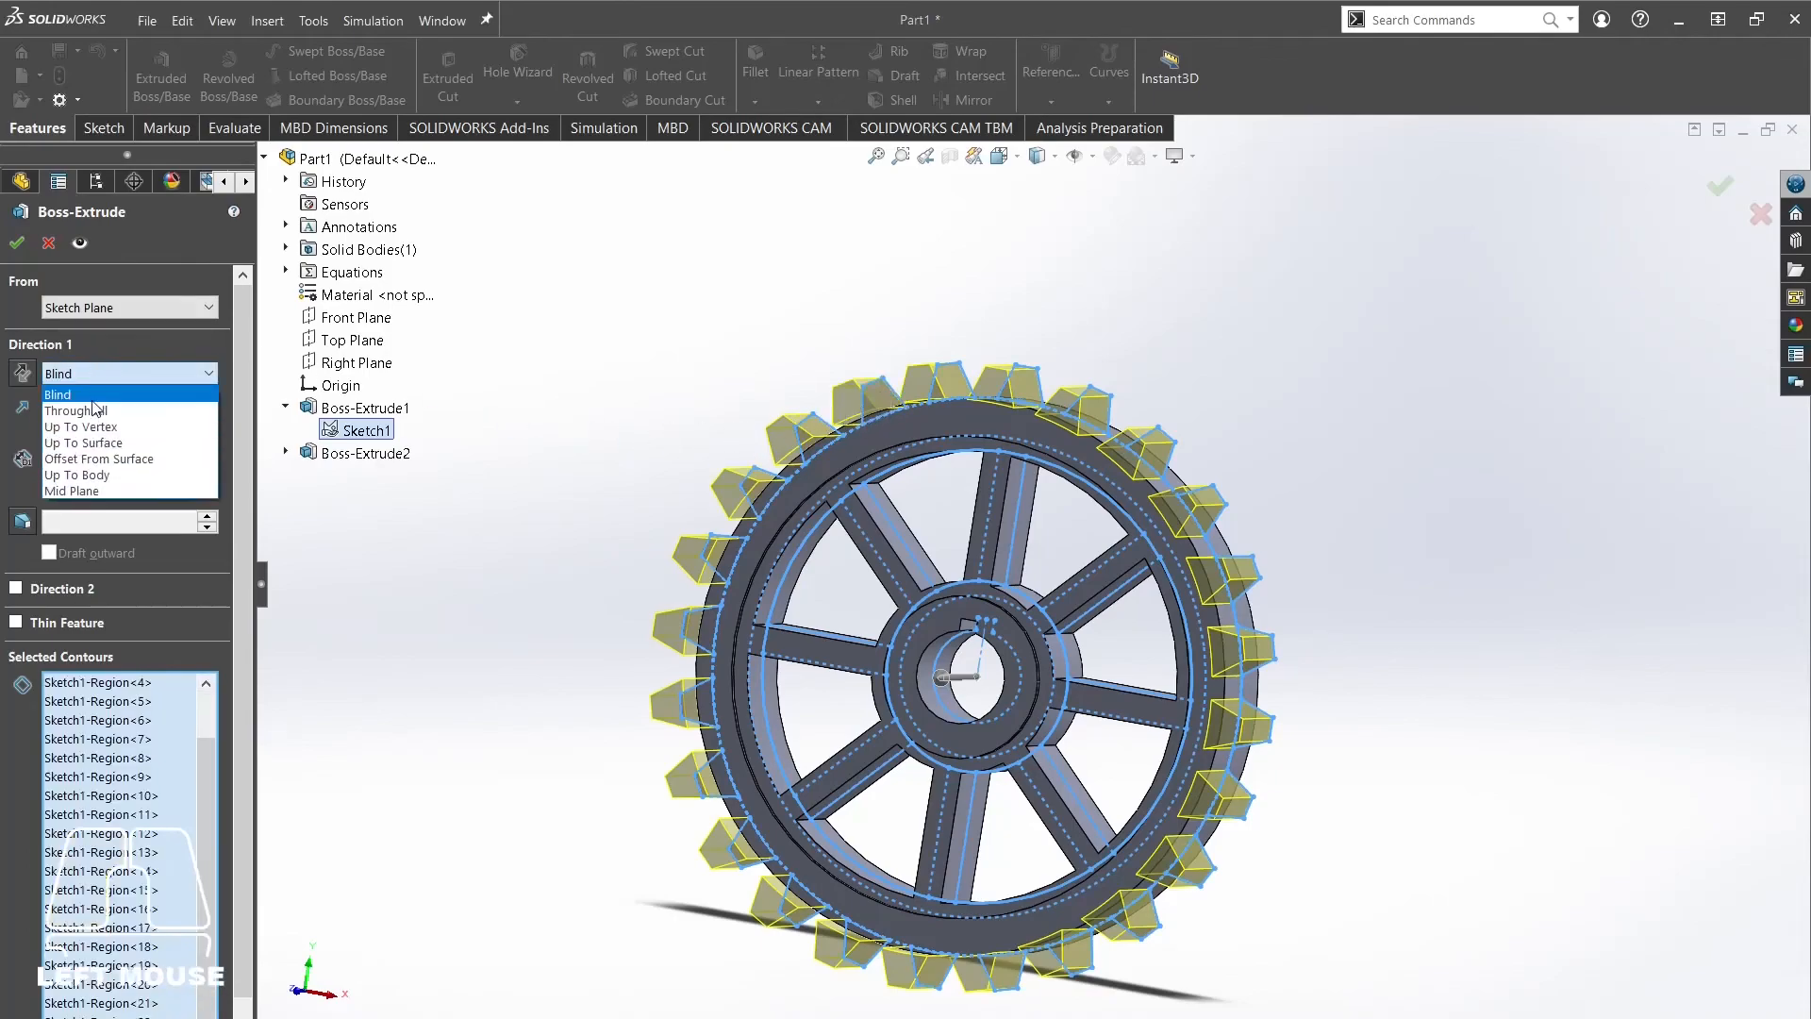
{"action": "left_click", "coordinate": [86, 490]}
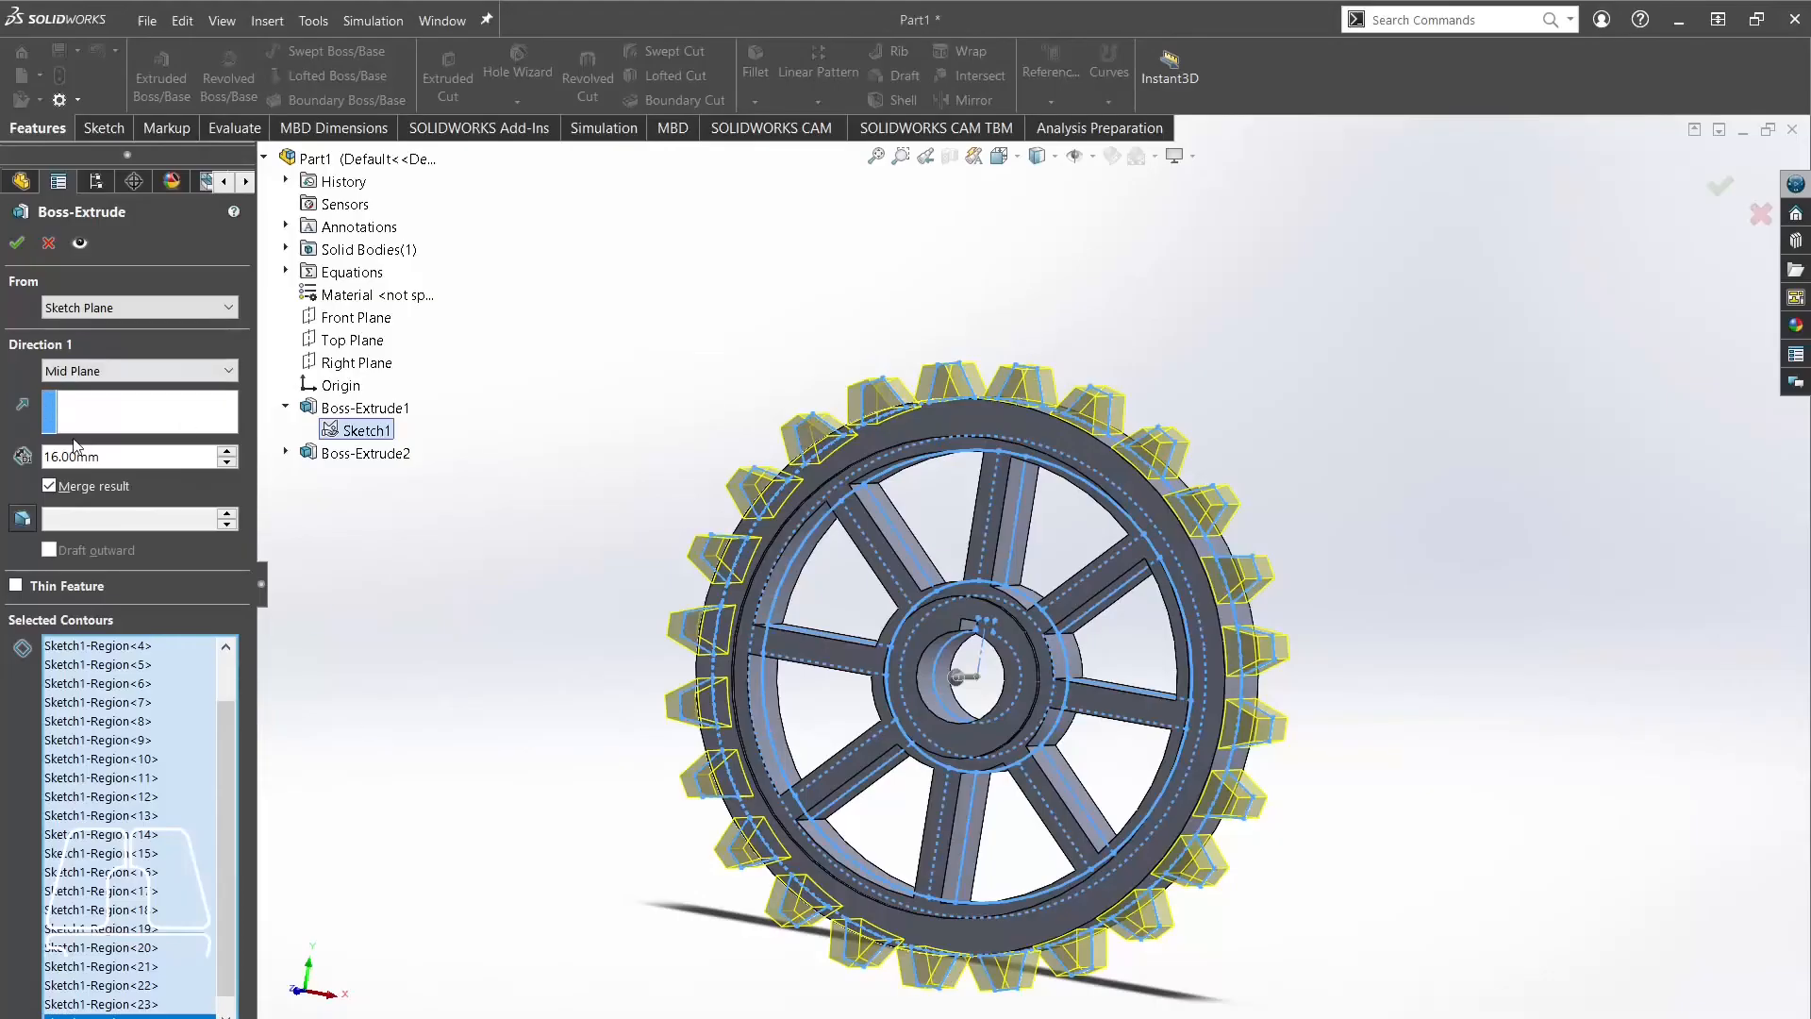
Set the mid-plane depth of the tooth extrusion to 14 mm and accept the feature.
{"action": "double_click", "coordinate": [75, 456]}
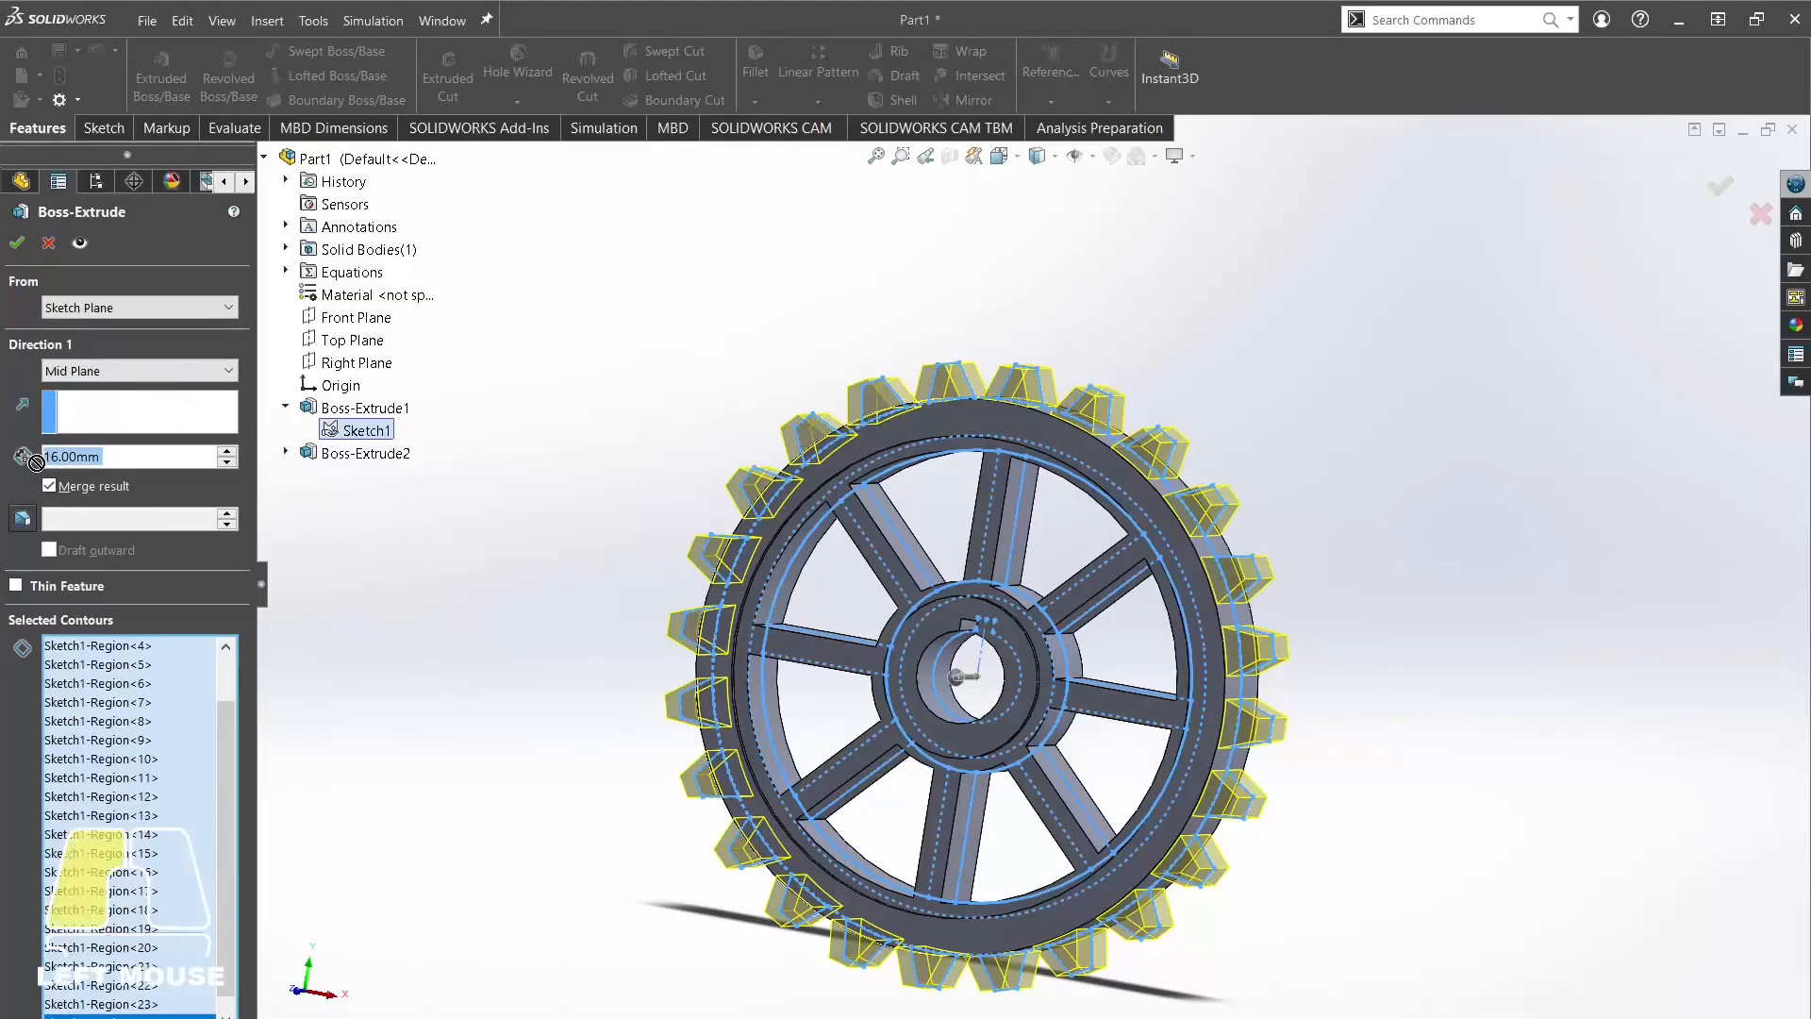
{"action": "type", "text": "14"}
{"action": "key", "text": "Return"}
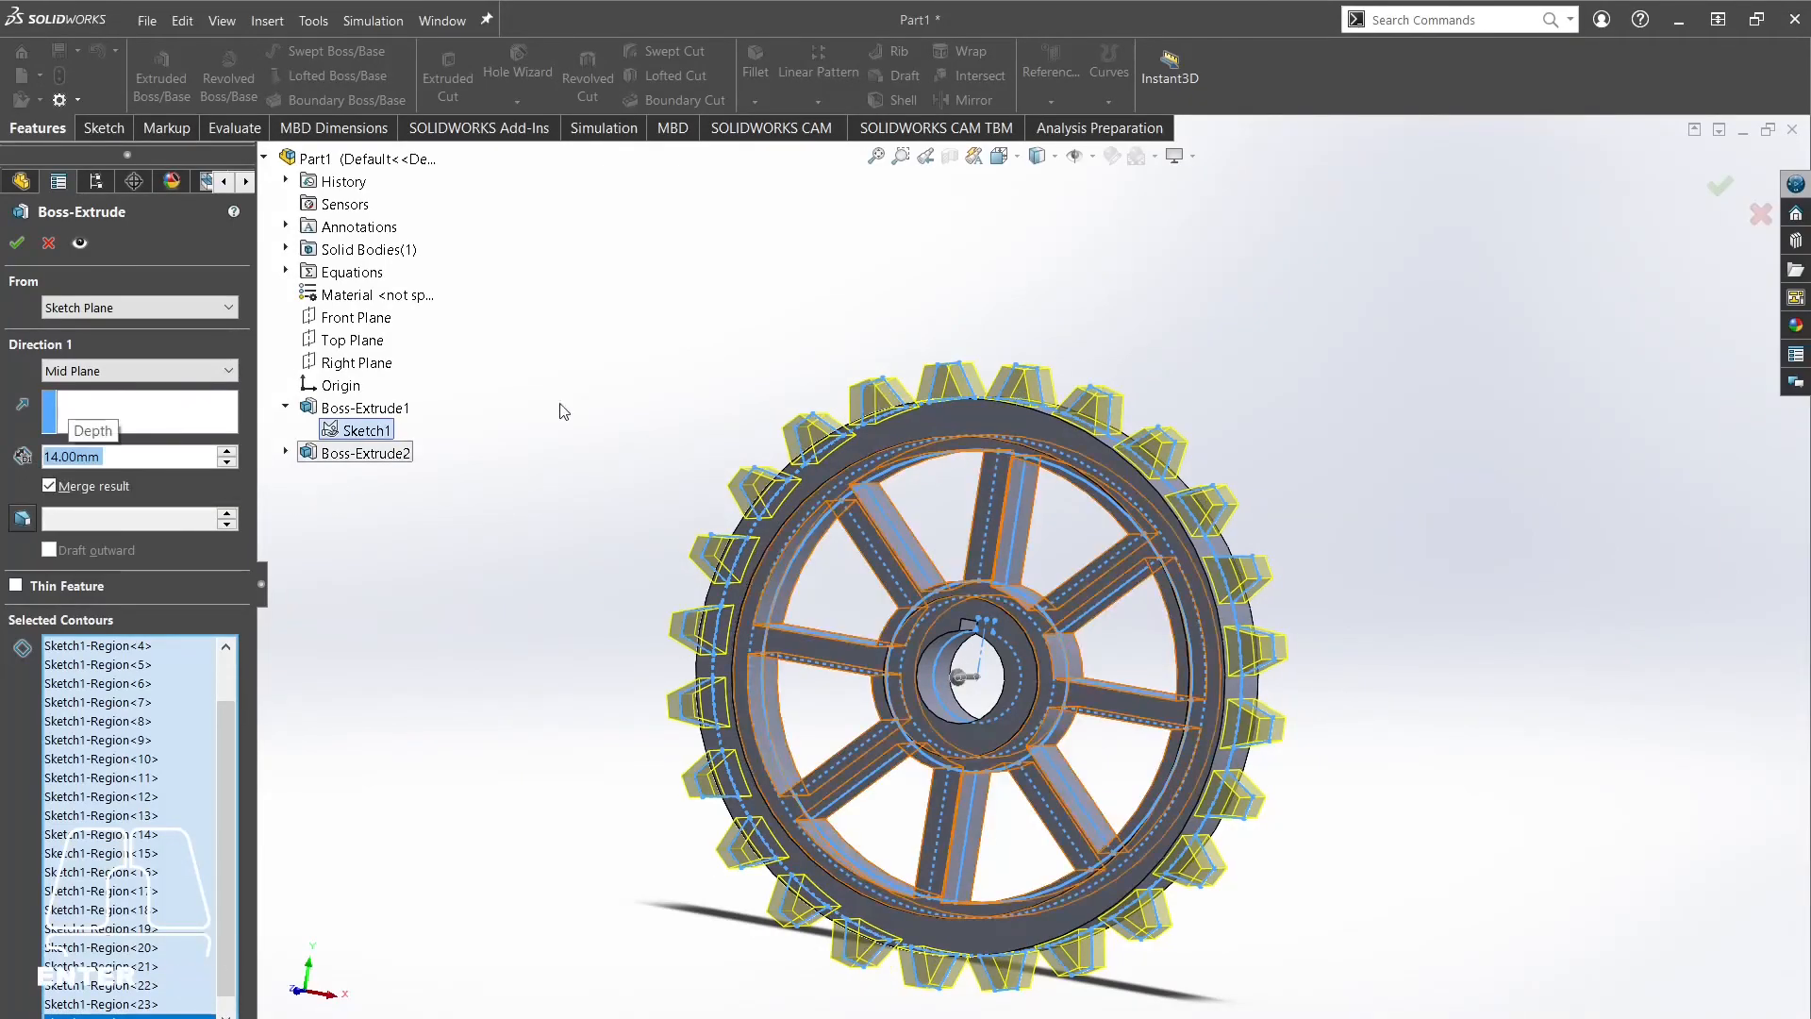
{"action": "middle_click_drag", "start_coordinate": [566, 412], "coordinate": [1406, 363]}
{"action": "left_click", "coordinate": [16, 243]}
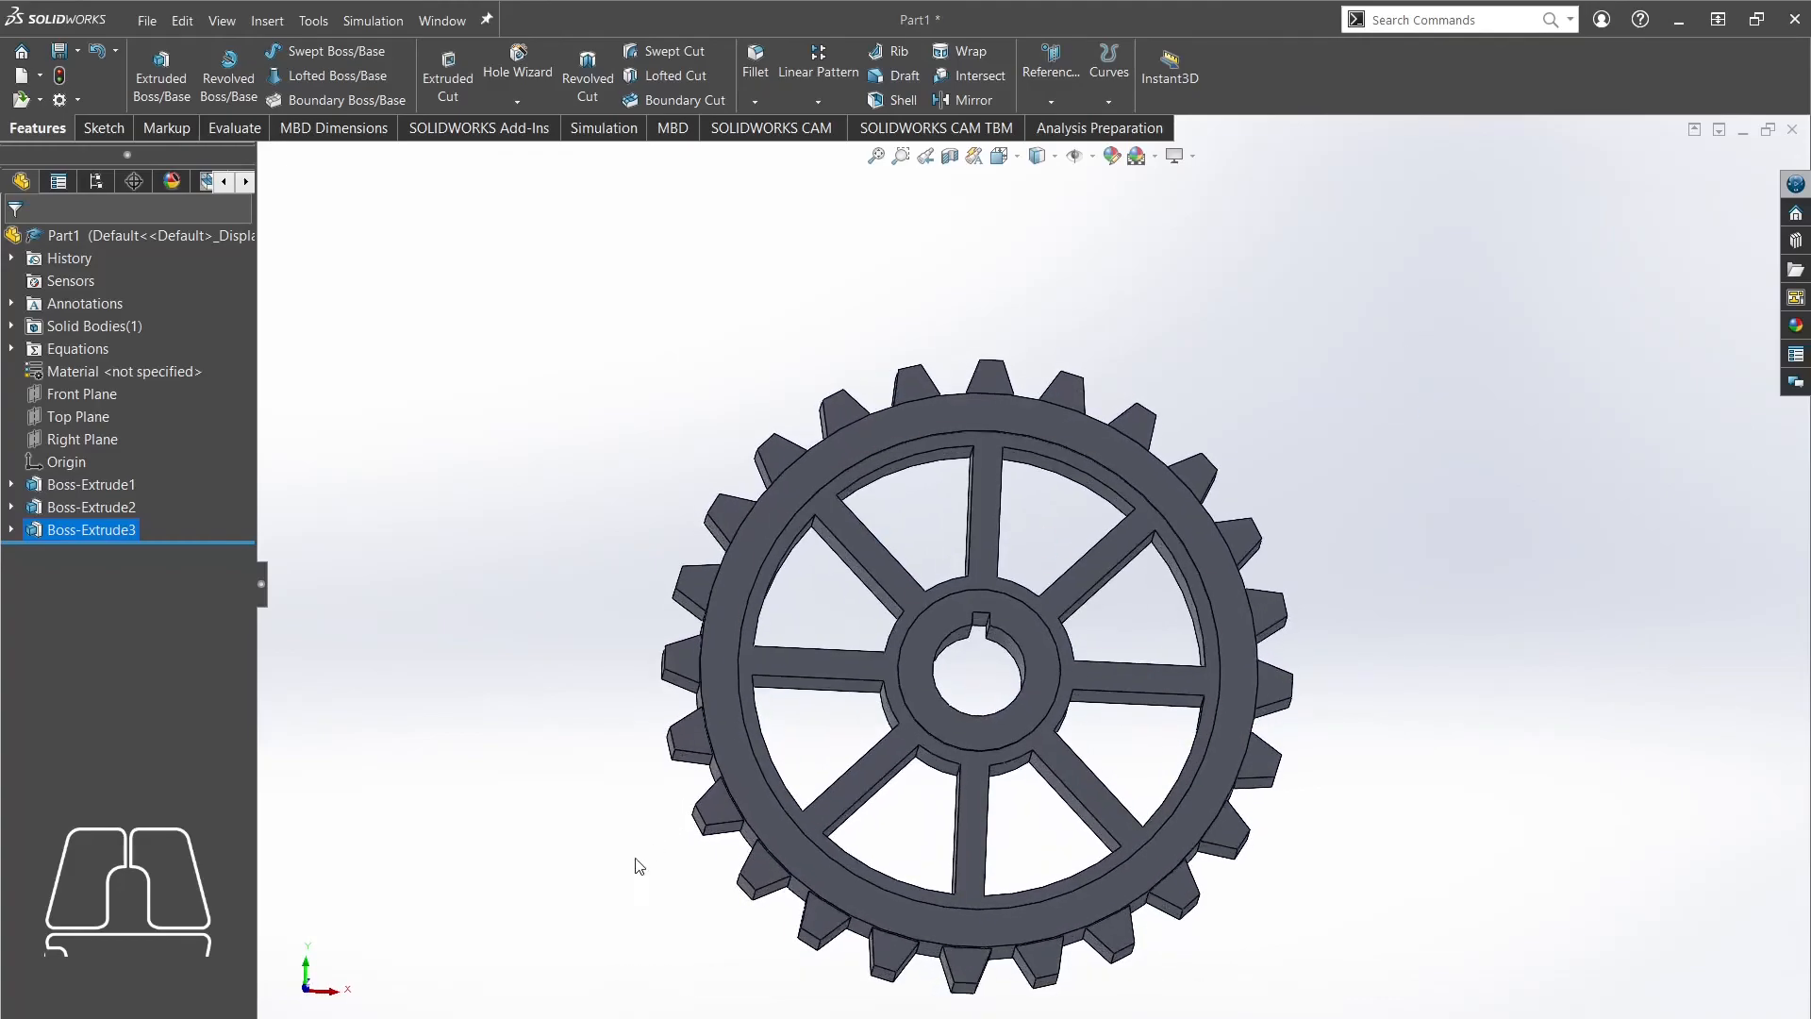
Circle the 32X R2.00 fillet callout in the gear drawing PDF and return to SOLIDWORKS.
{"action": "key", "text": "alt+Tab"}
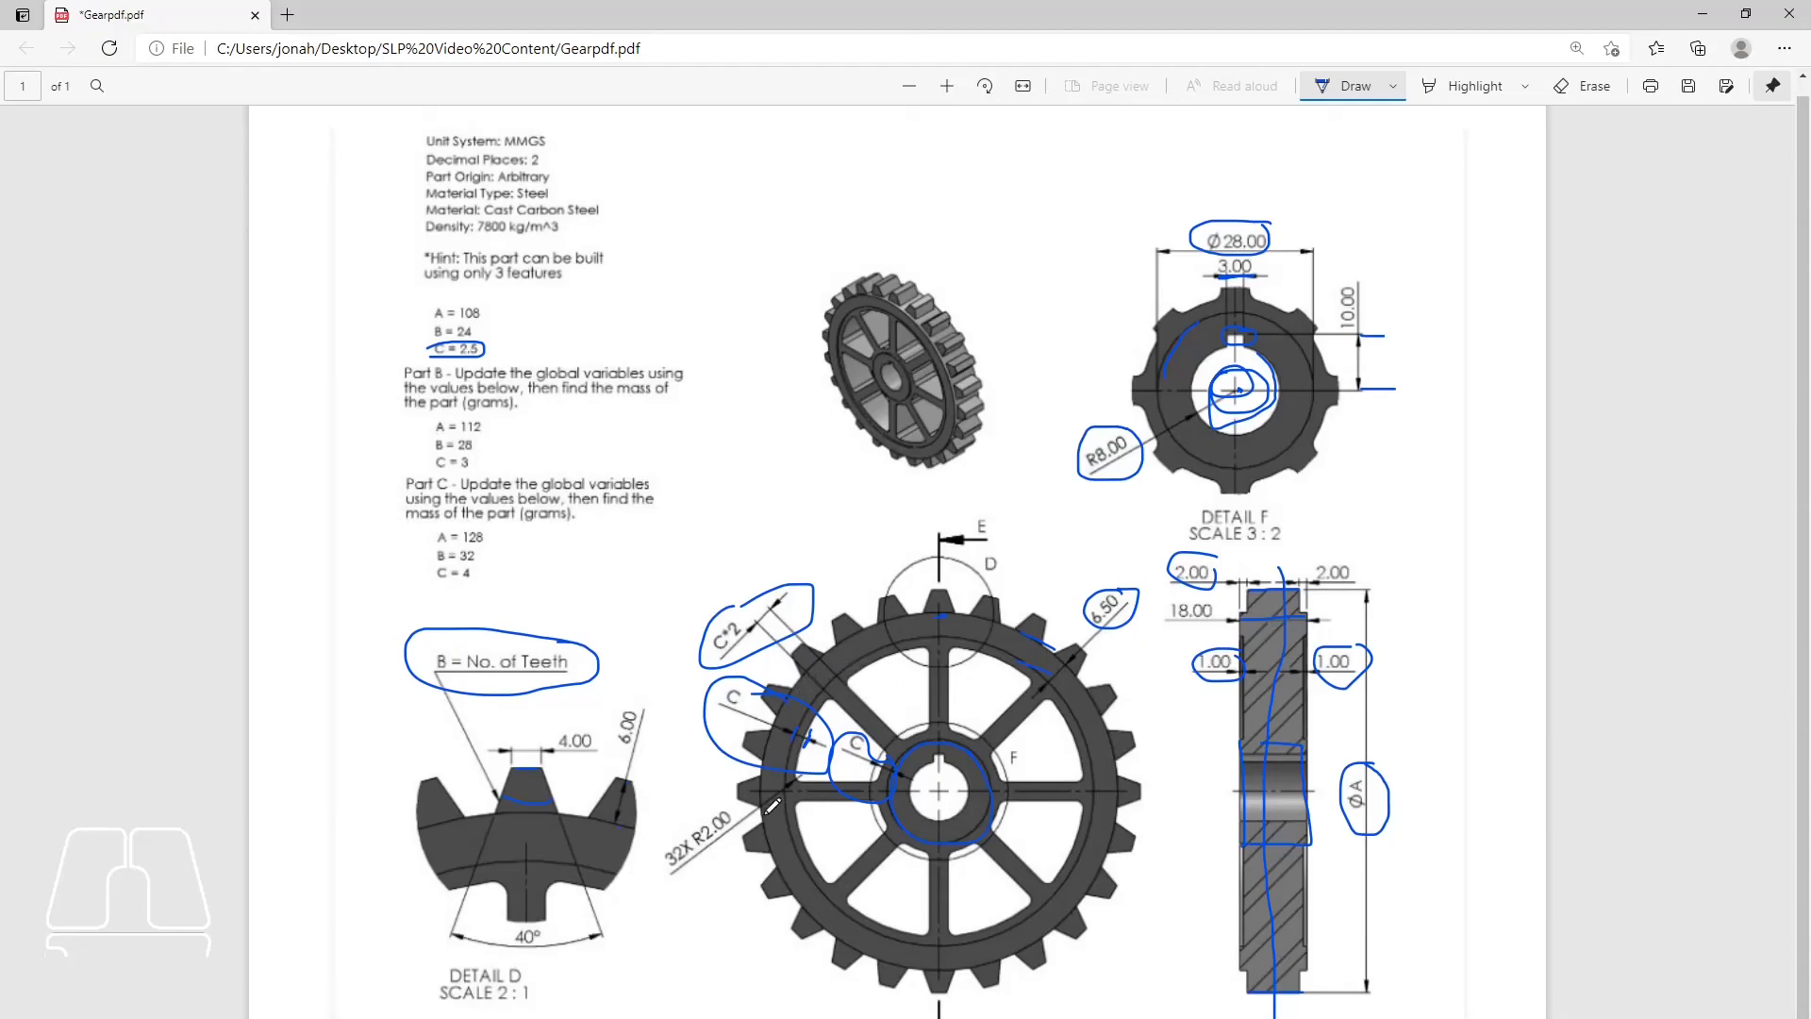
{"action": "left_click_drag", "start_coordinate": [741, 796], "coordinate": [678, 815]}
{"action": "left_click", "coordinate": [484, 1010]}
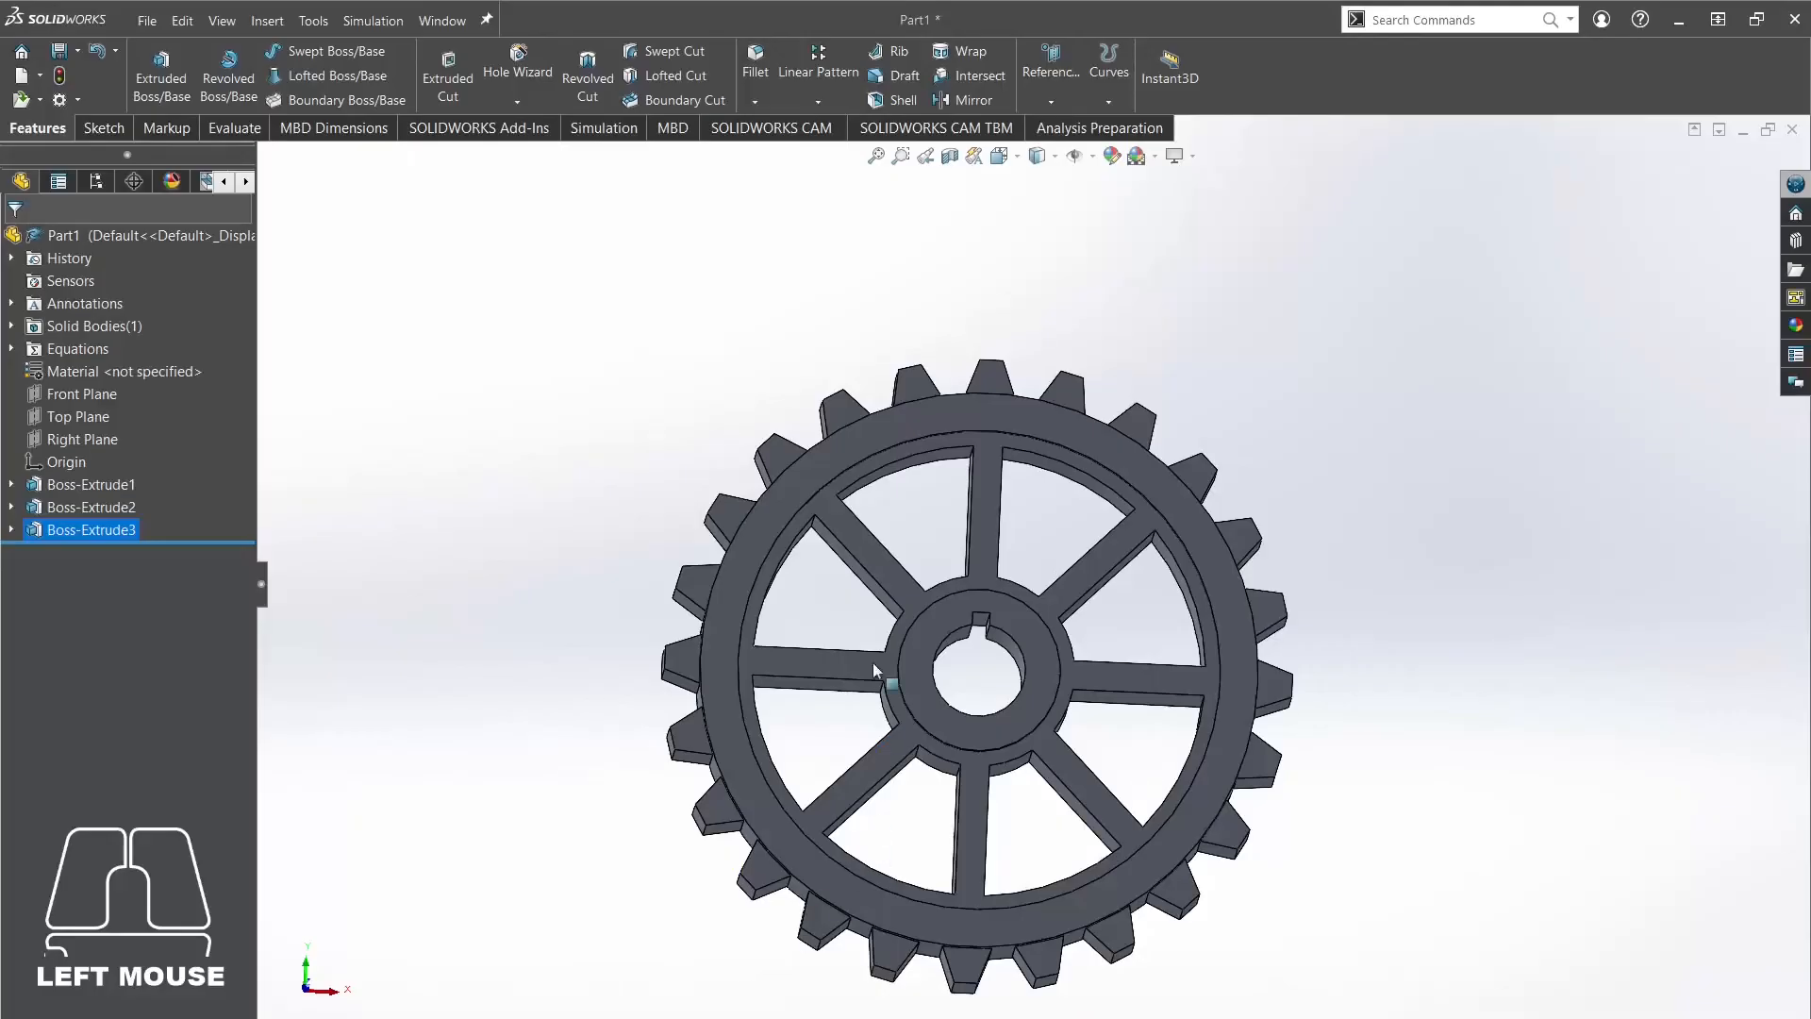
Examine the gear's spoke corners where they meet the rim and the hub.
{"action": "middle_click_drag", "start_coordinate": [904, 539], "coordinate": [791, 468]}
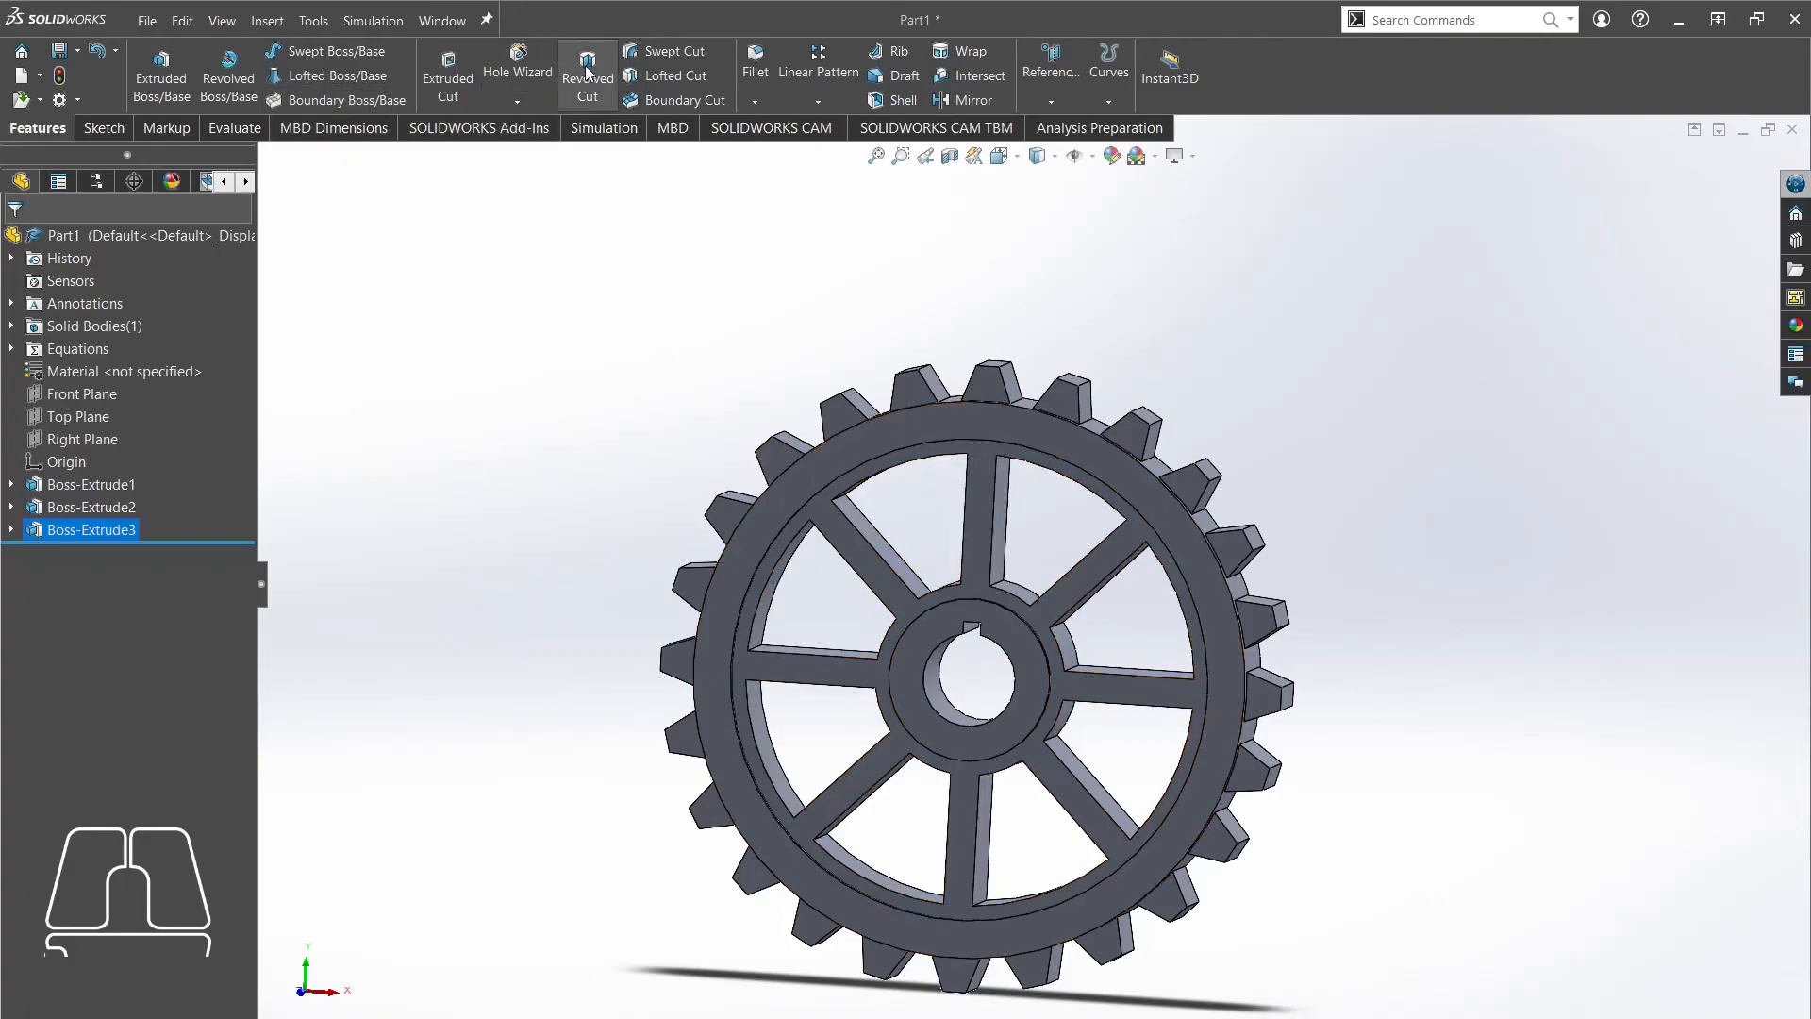
{"action": "middle_click_drag", "start_coordinate": [892, 606], "coordinate": [863, 512]}
{"action": "scroll", "coordinate": [873, 511], "scroll_direction": "down", "scroll_amount": 3}
{"action": "left_click", "coordinate": [921, 556]}
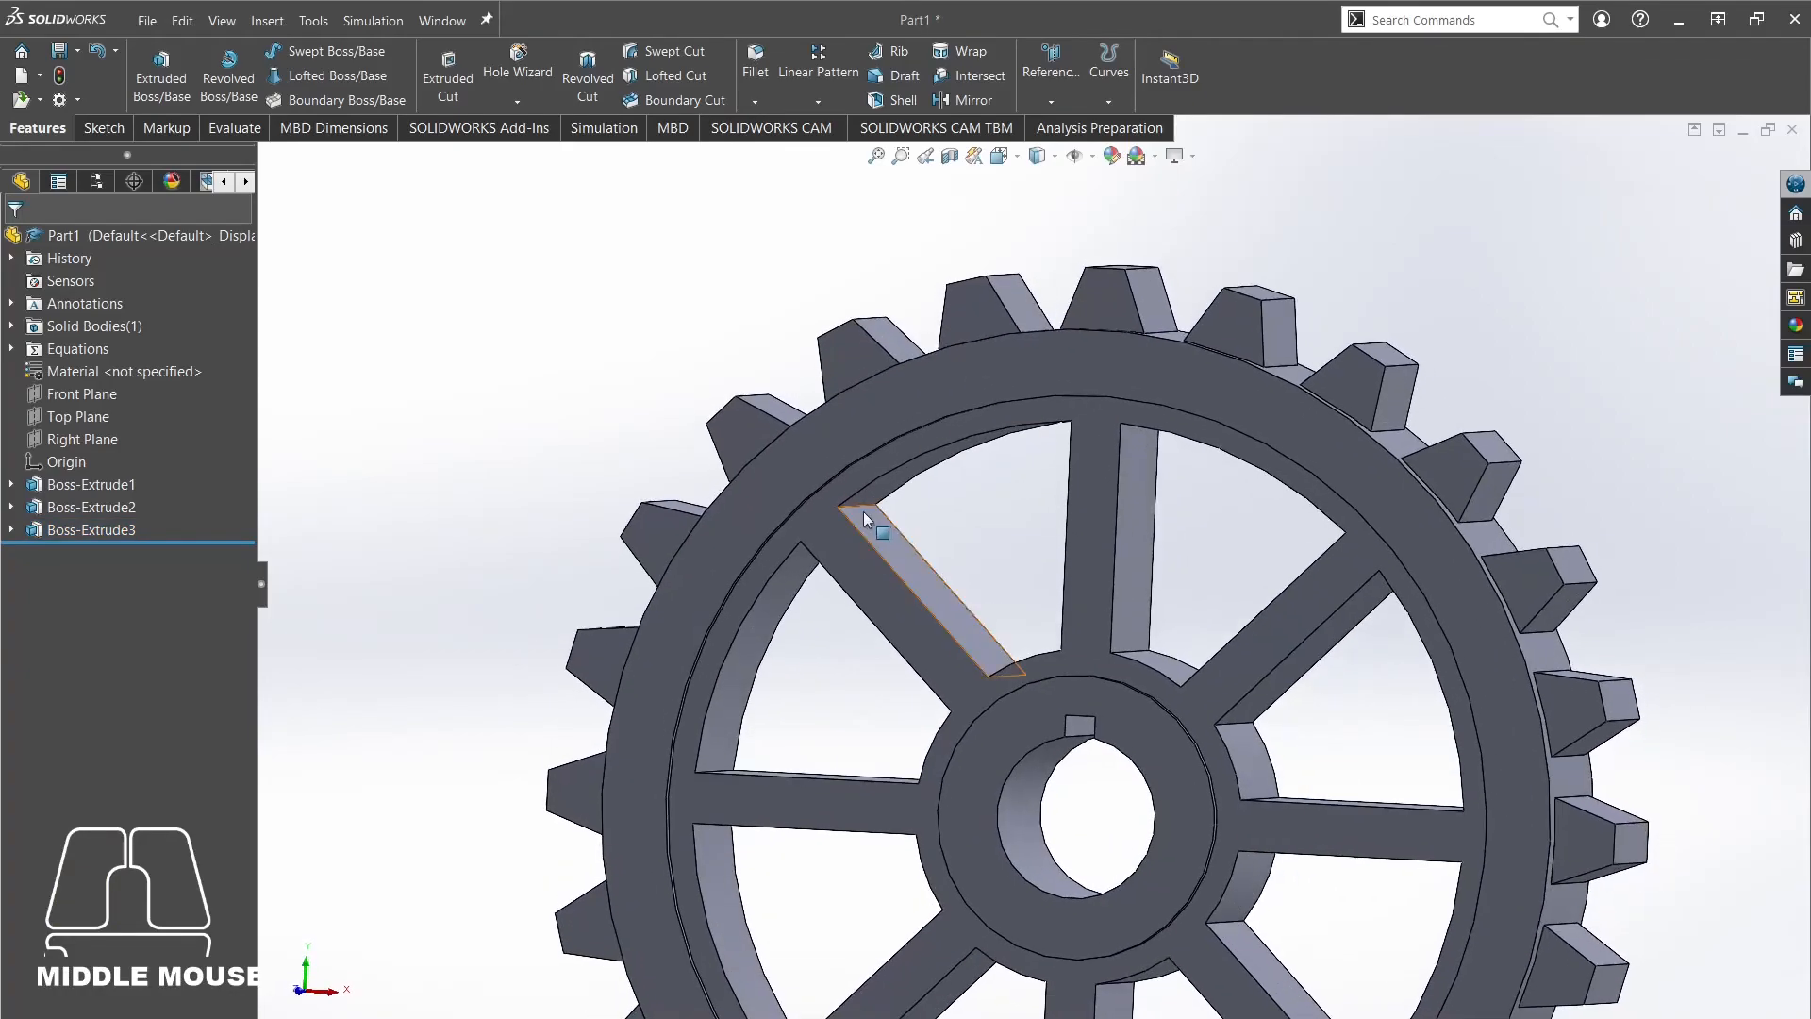
{"action": "middle_click_drag", "start_coordinate": [949, 562], "coordinate": [1030, 691]}
{"action": "middle_click_drag", "start_coordinate": [1148, 611], "coordinate": [1083, 512]}
{"action": "middle_click_drag", "start_coordinate": [1424, 626], "coordinate": [1084, 489]}
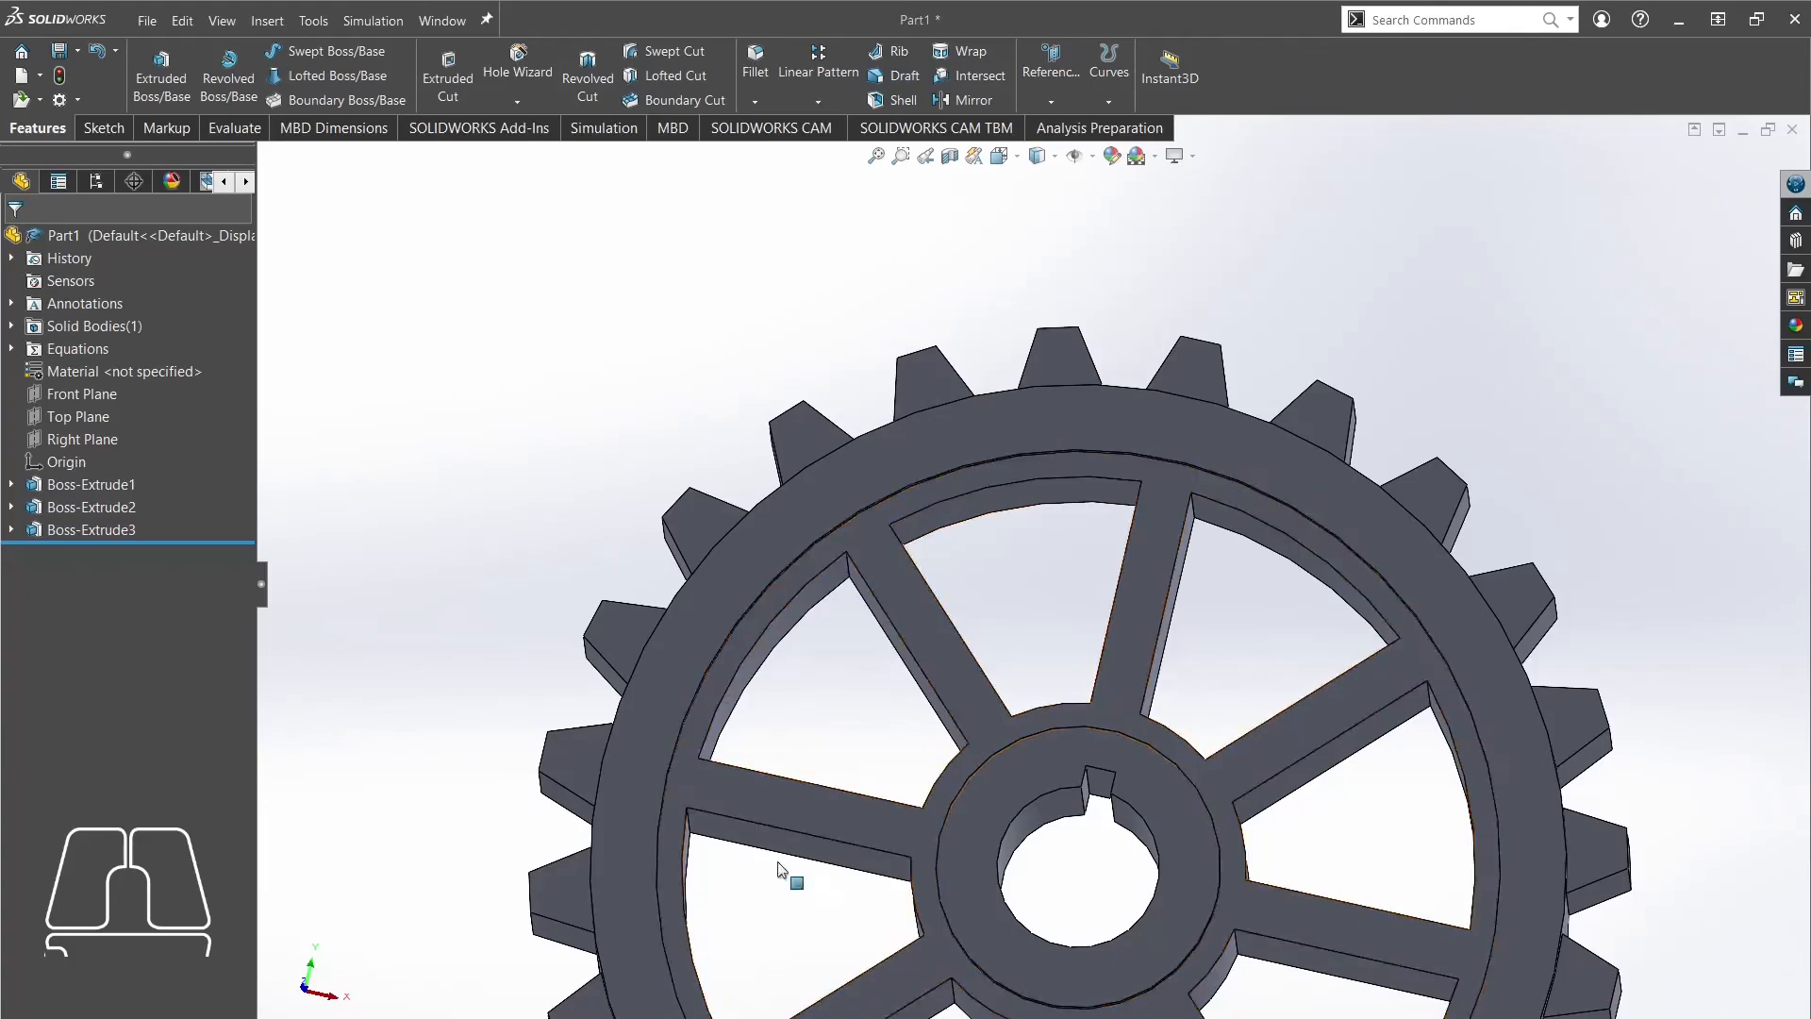
{"action": "scroll", "coordinate": [1227, 649], "scroll_direction": "up", "scroll_amount": 4}
{"action": "middle_click_drag", "start_coordinate": [1136, 651], "coordinate": [1025, 557]}
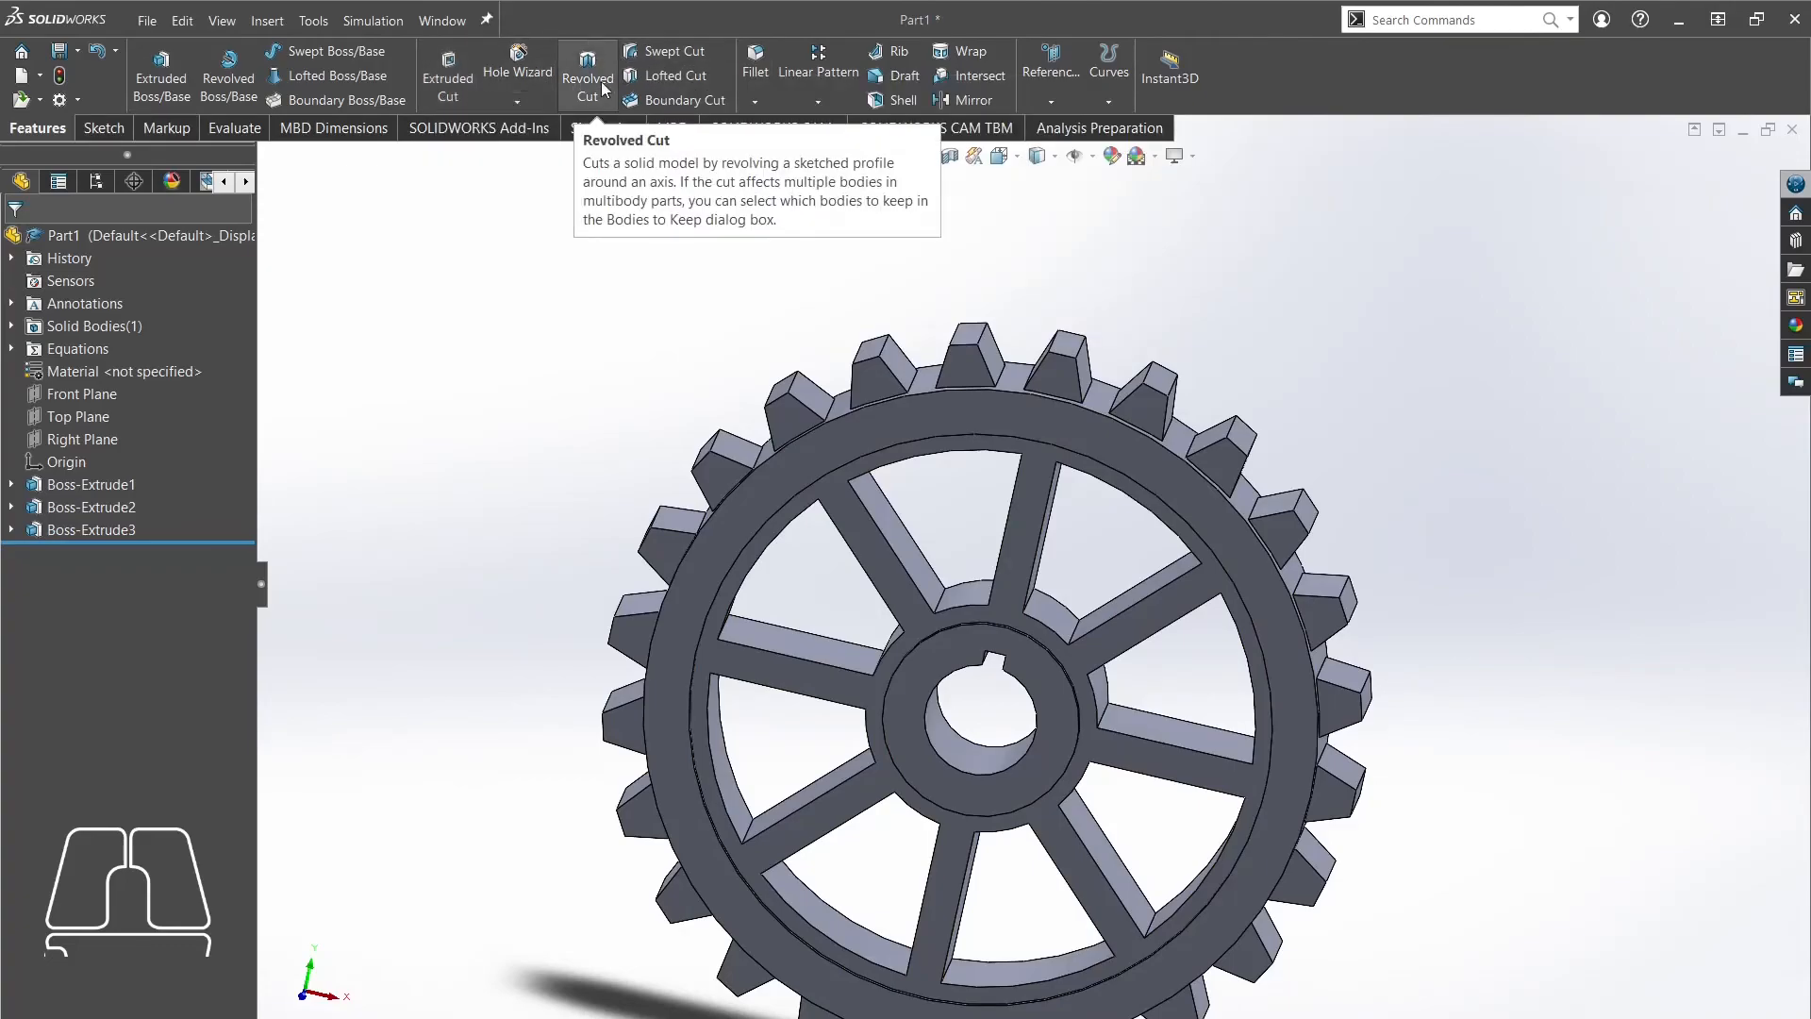
Fillet all 32 corner edges where the spokes meet the rim and hub with a 2 mm radius.
{"action": "left_click", "coordinate": [757, 72]}
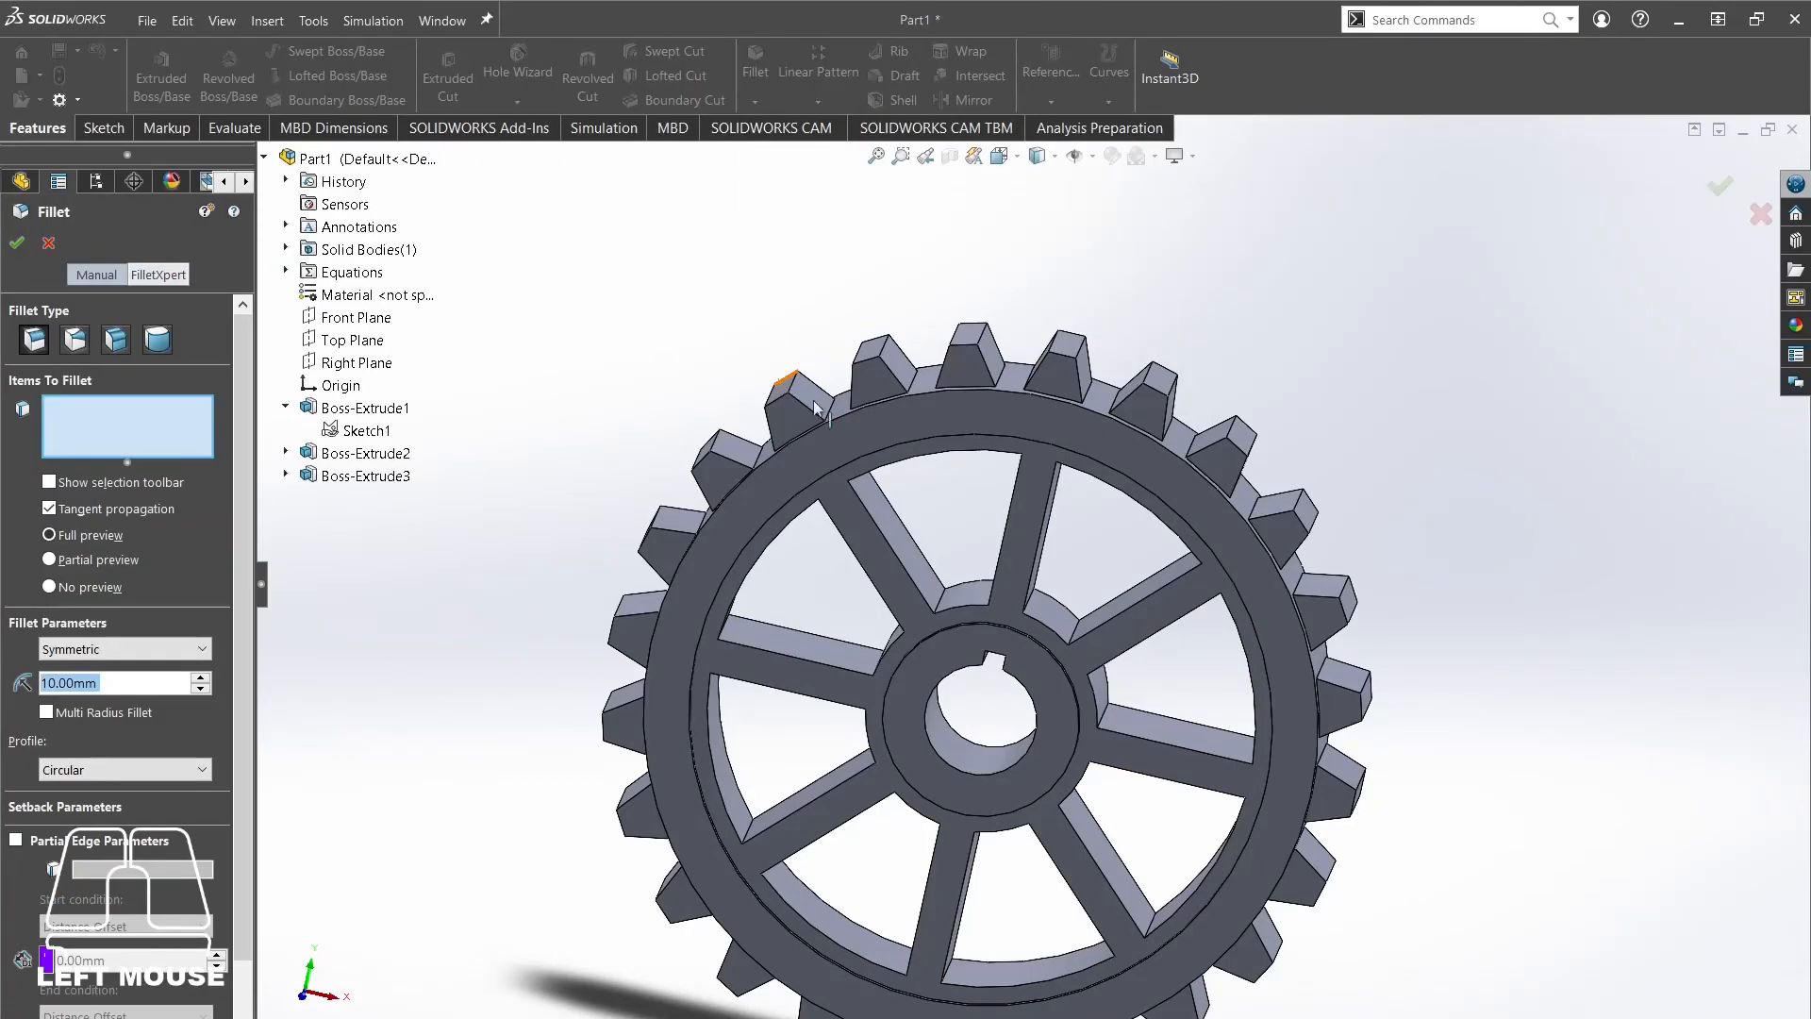
{"action": "middle_click_drag", "start_coordinate": [821, 416], "coordinate": [817, 439]}
{"action": "double_click", "coordinate": [106, 685]}
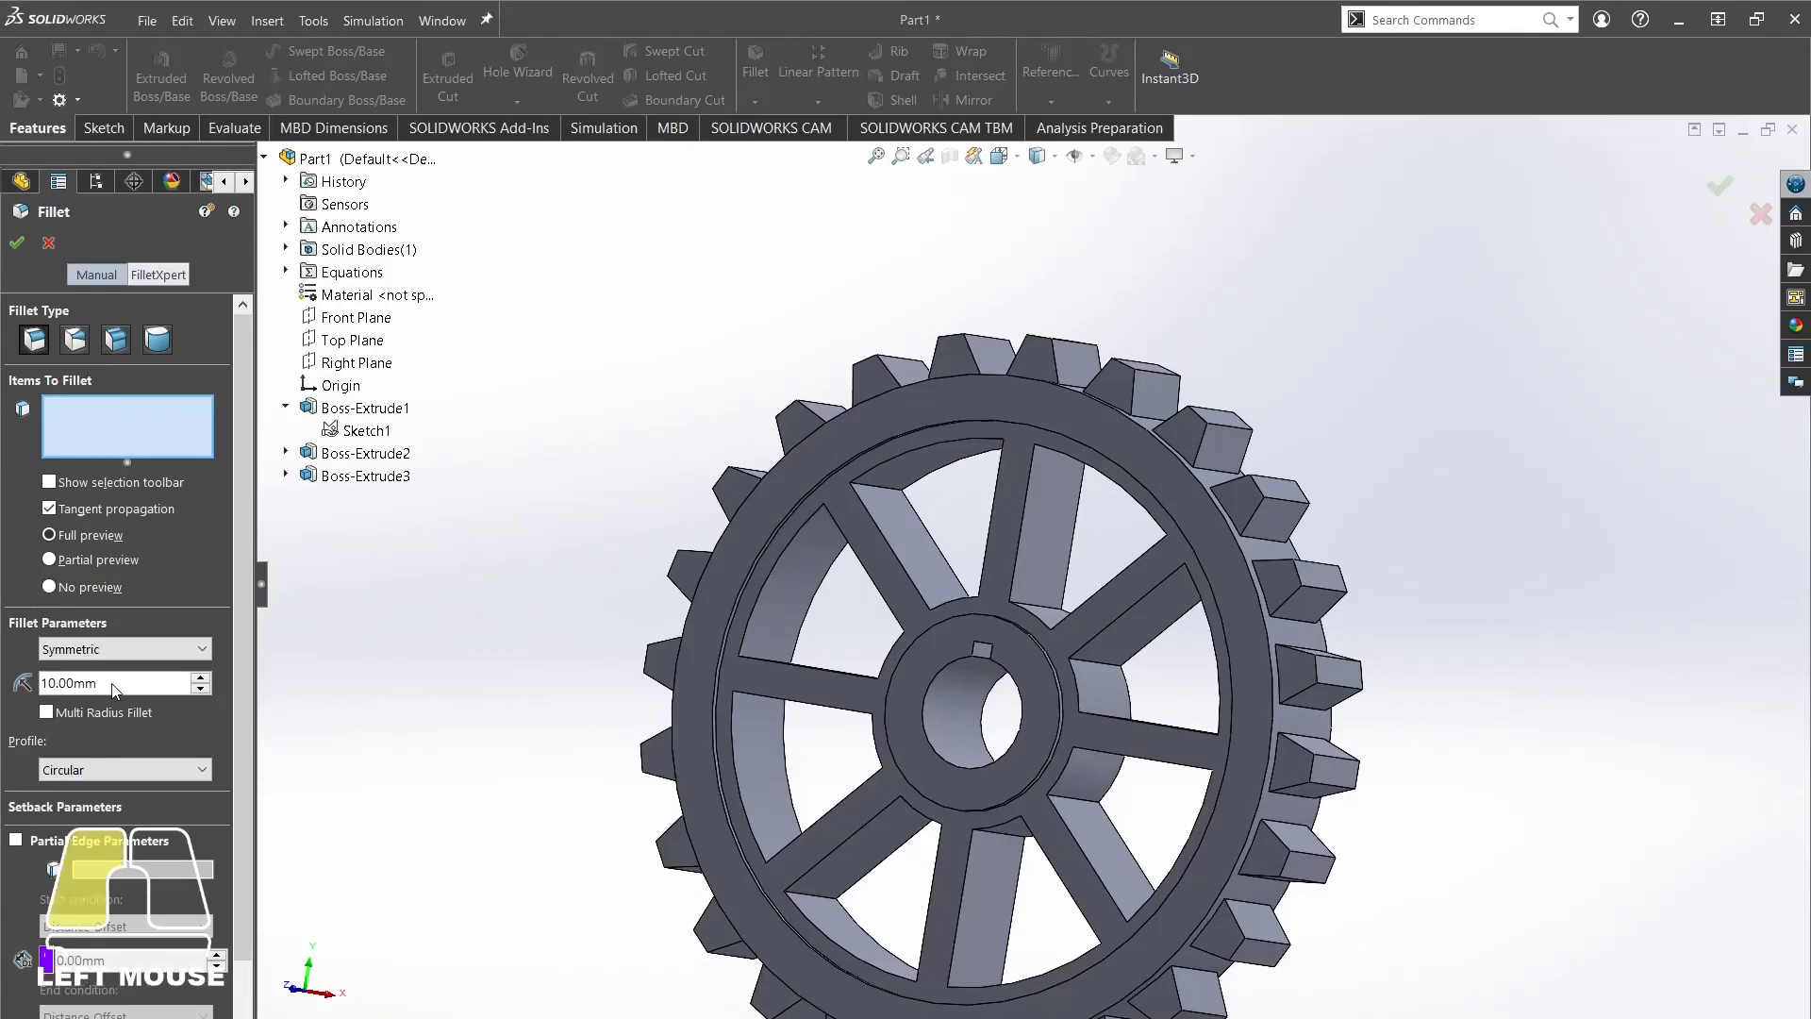
{"action": "type", "text": "2"}
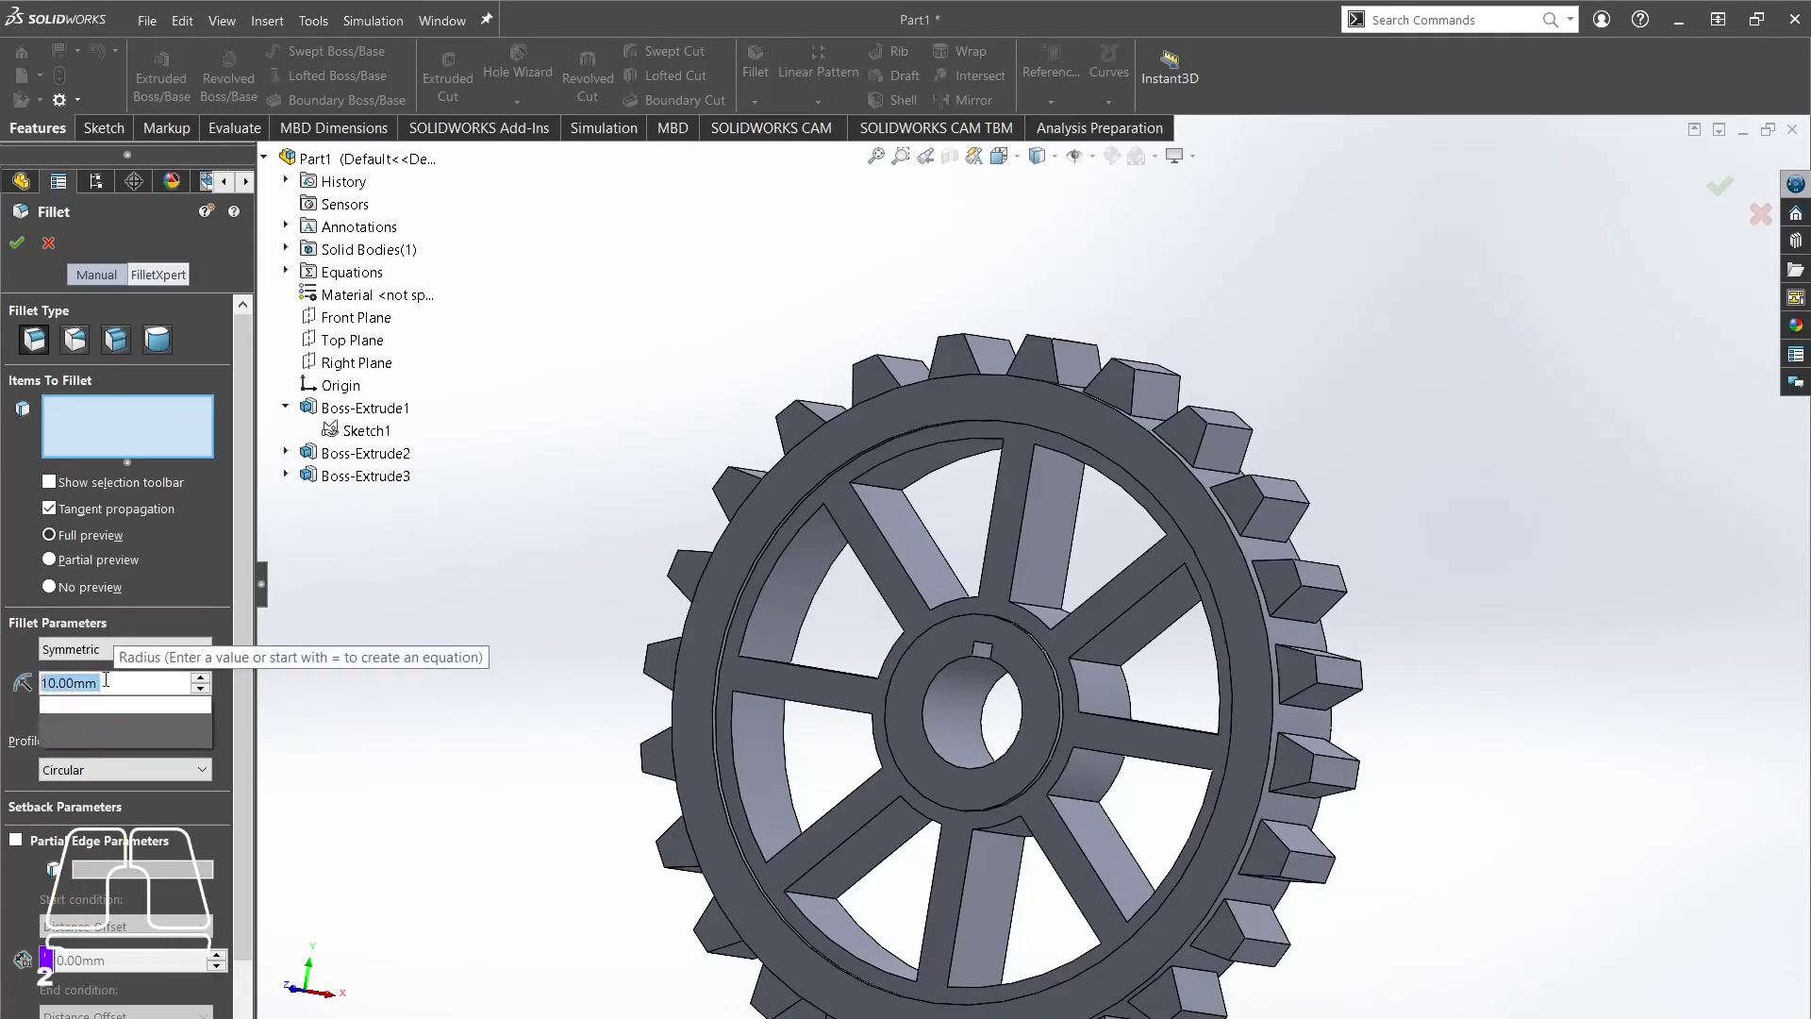
{"action": "key", "text": "Return"}
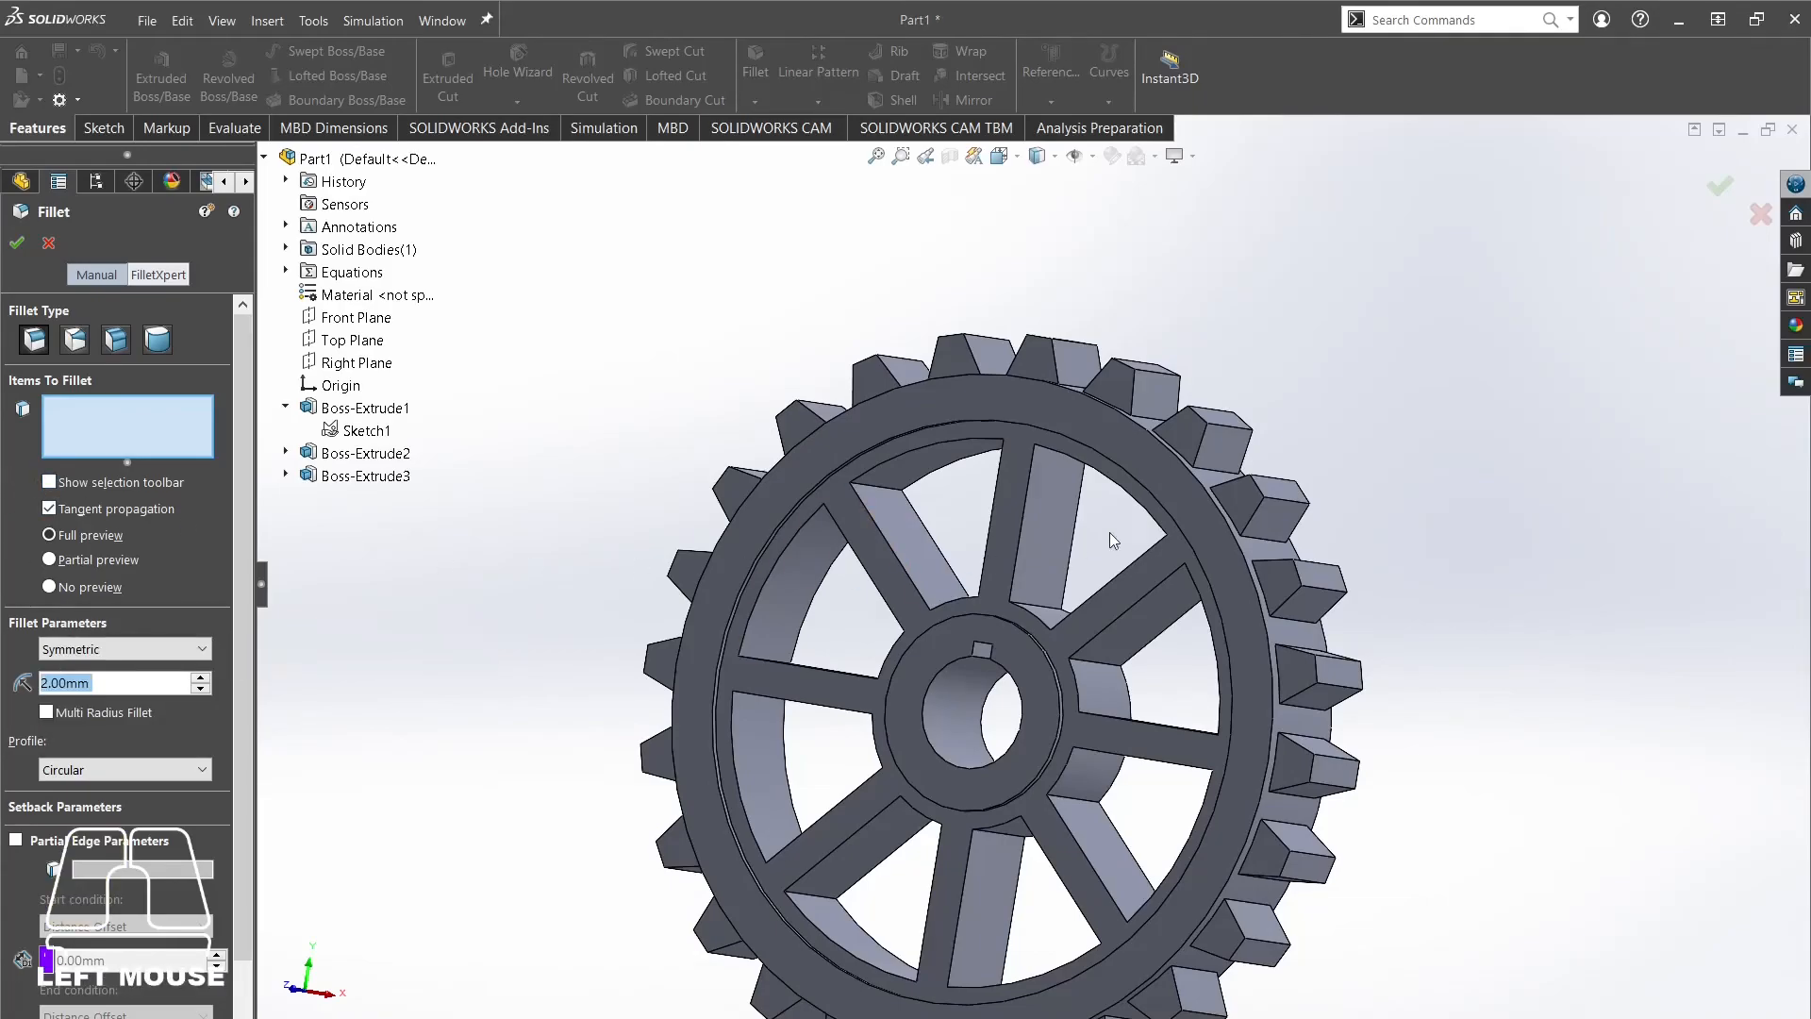
{"action": "left_click", "coordinate": [873, 491]}
{"action": "middle_click_drag", "start_coordinate": [873, 490], "coordinate": [1132, 711]}
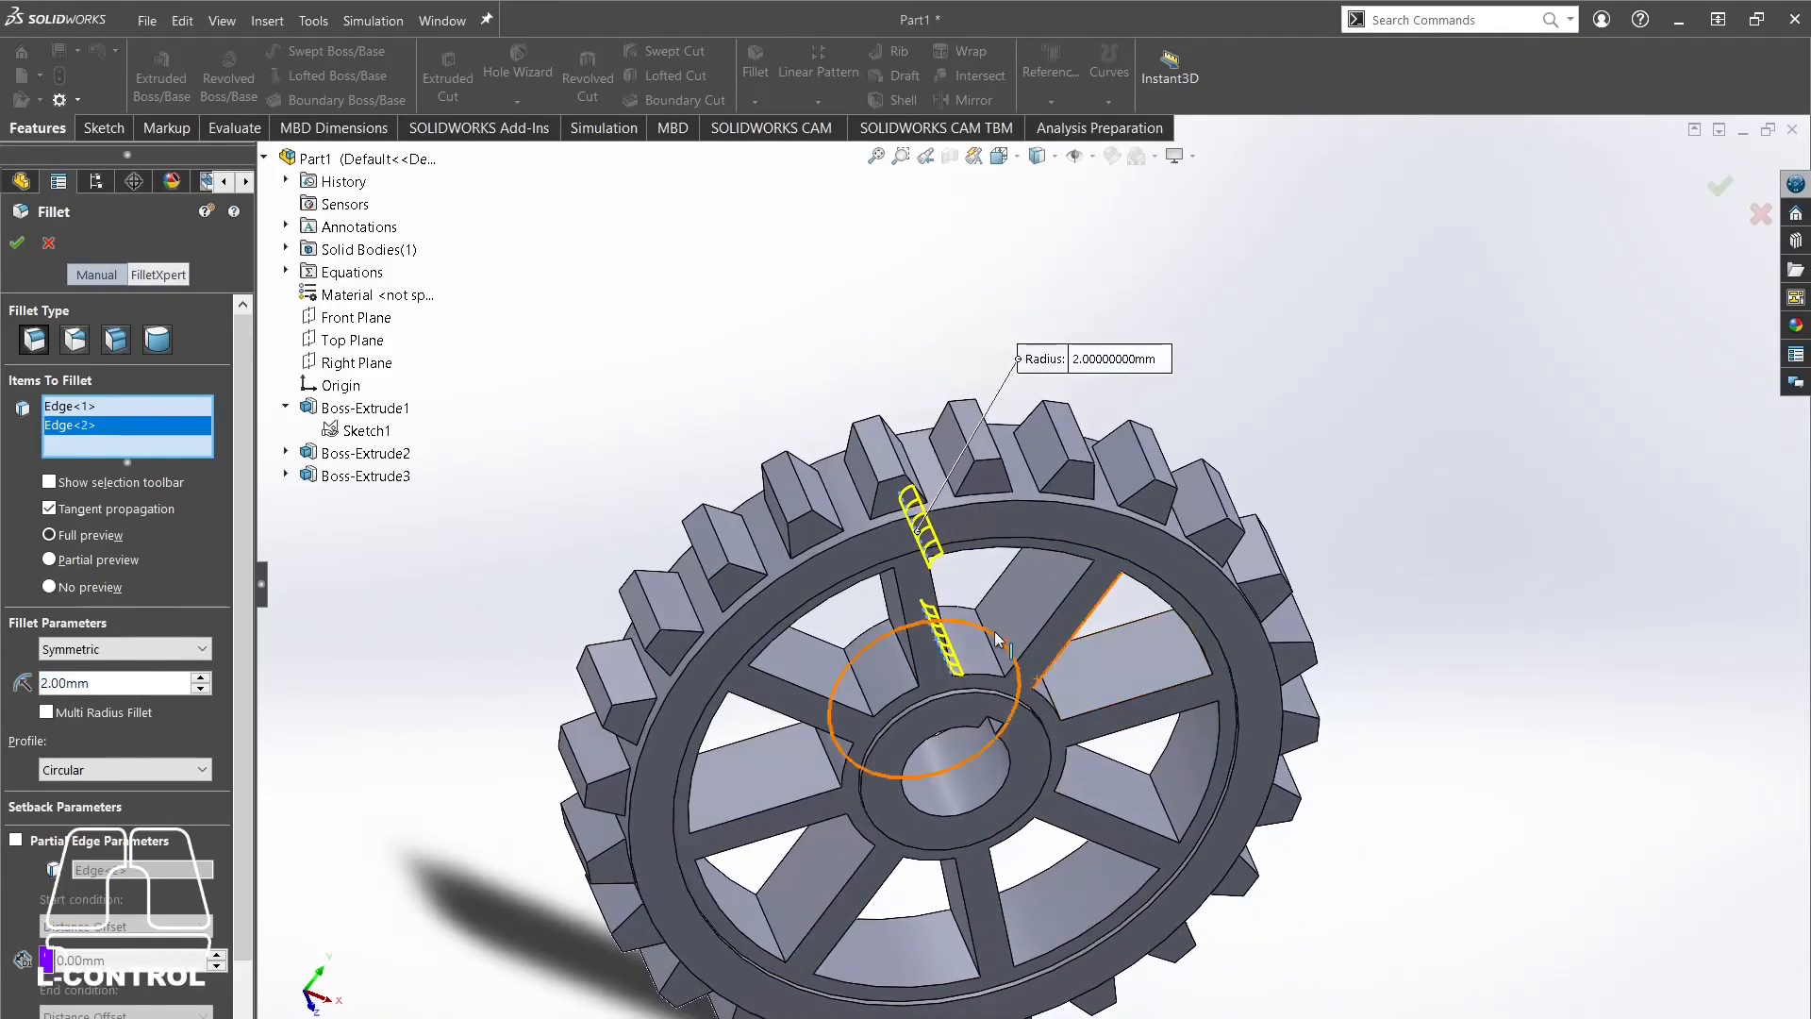
{"action": "left_click", "coordinate": [984, 632], "text": "ctrl"}
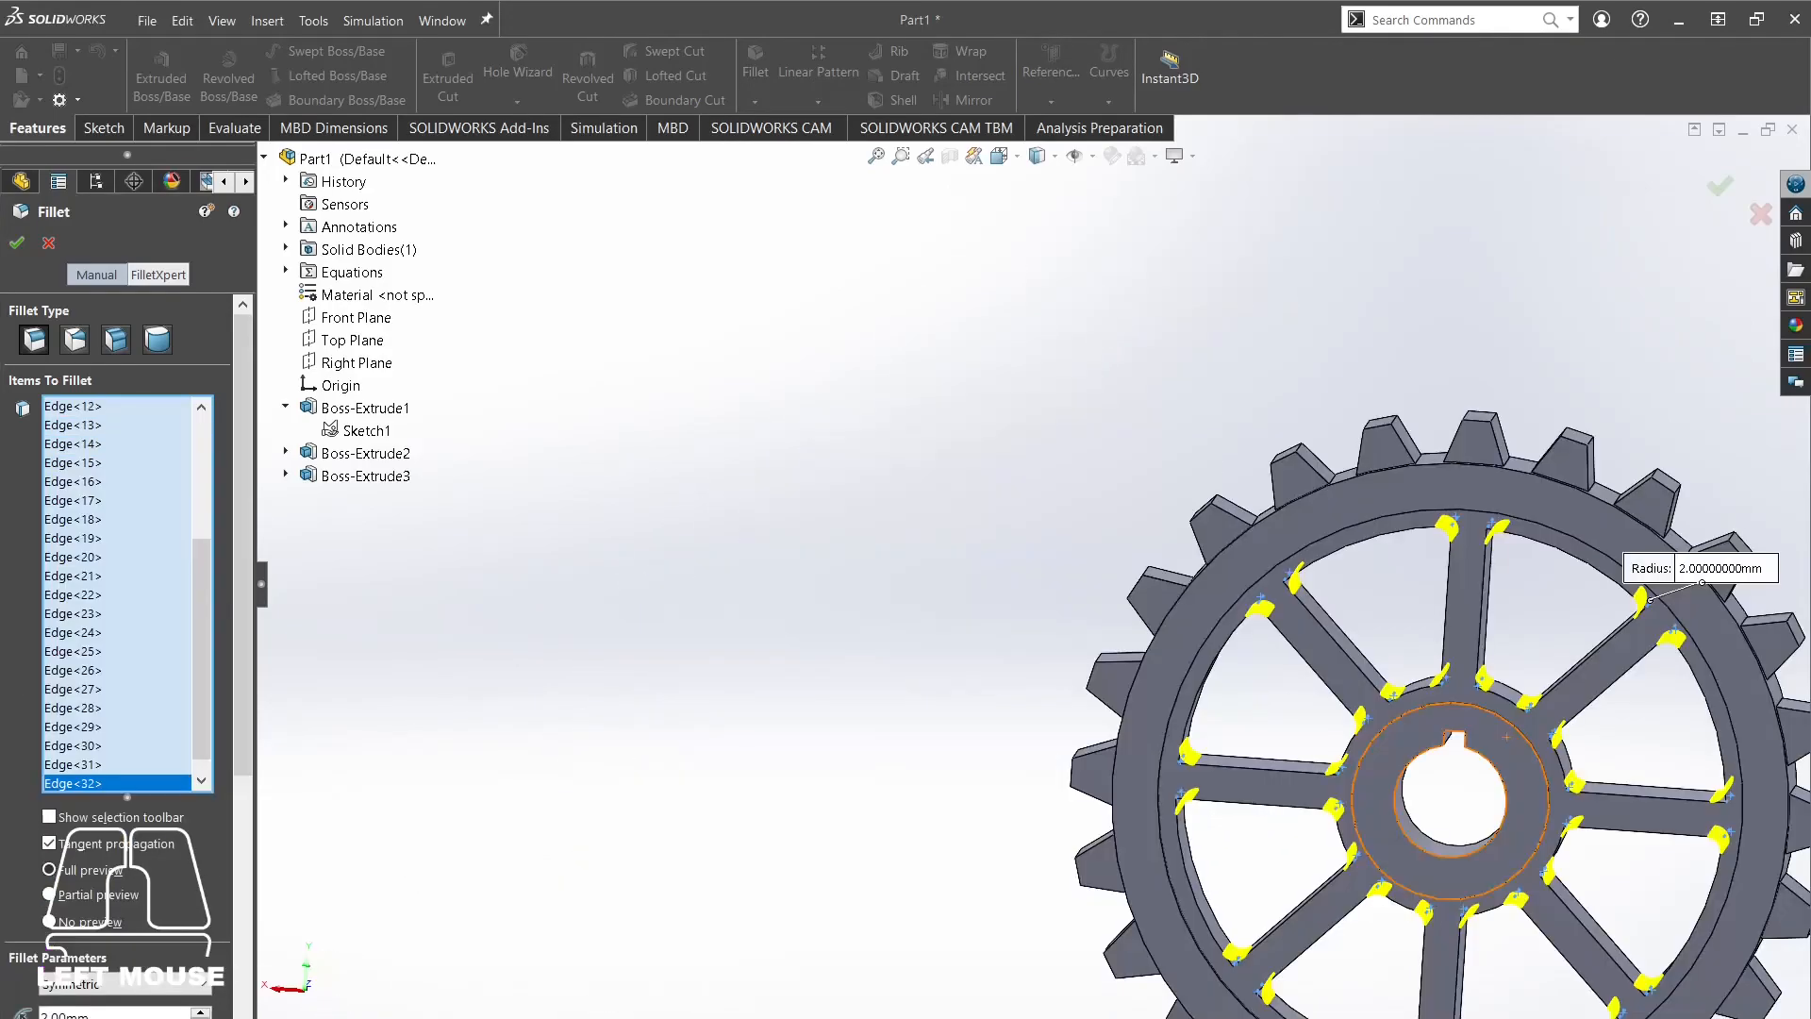
{"action": "middle_click_drag", "start_coordinate": [1573, 845], "coordinate": [1260, 724], "text": "ctrl"}
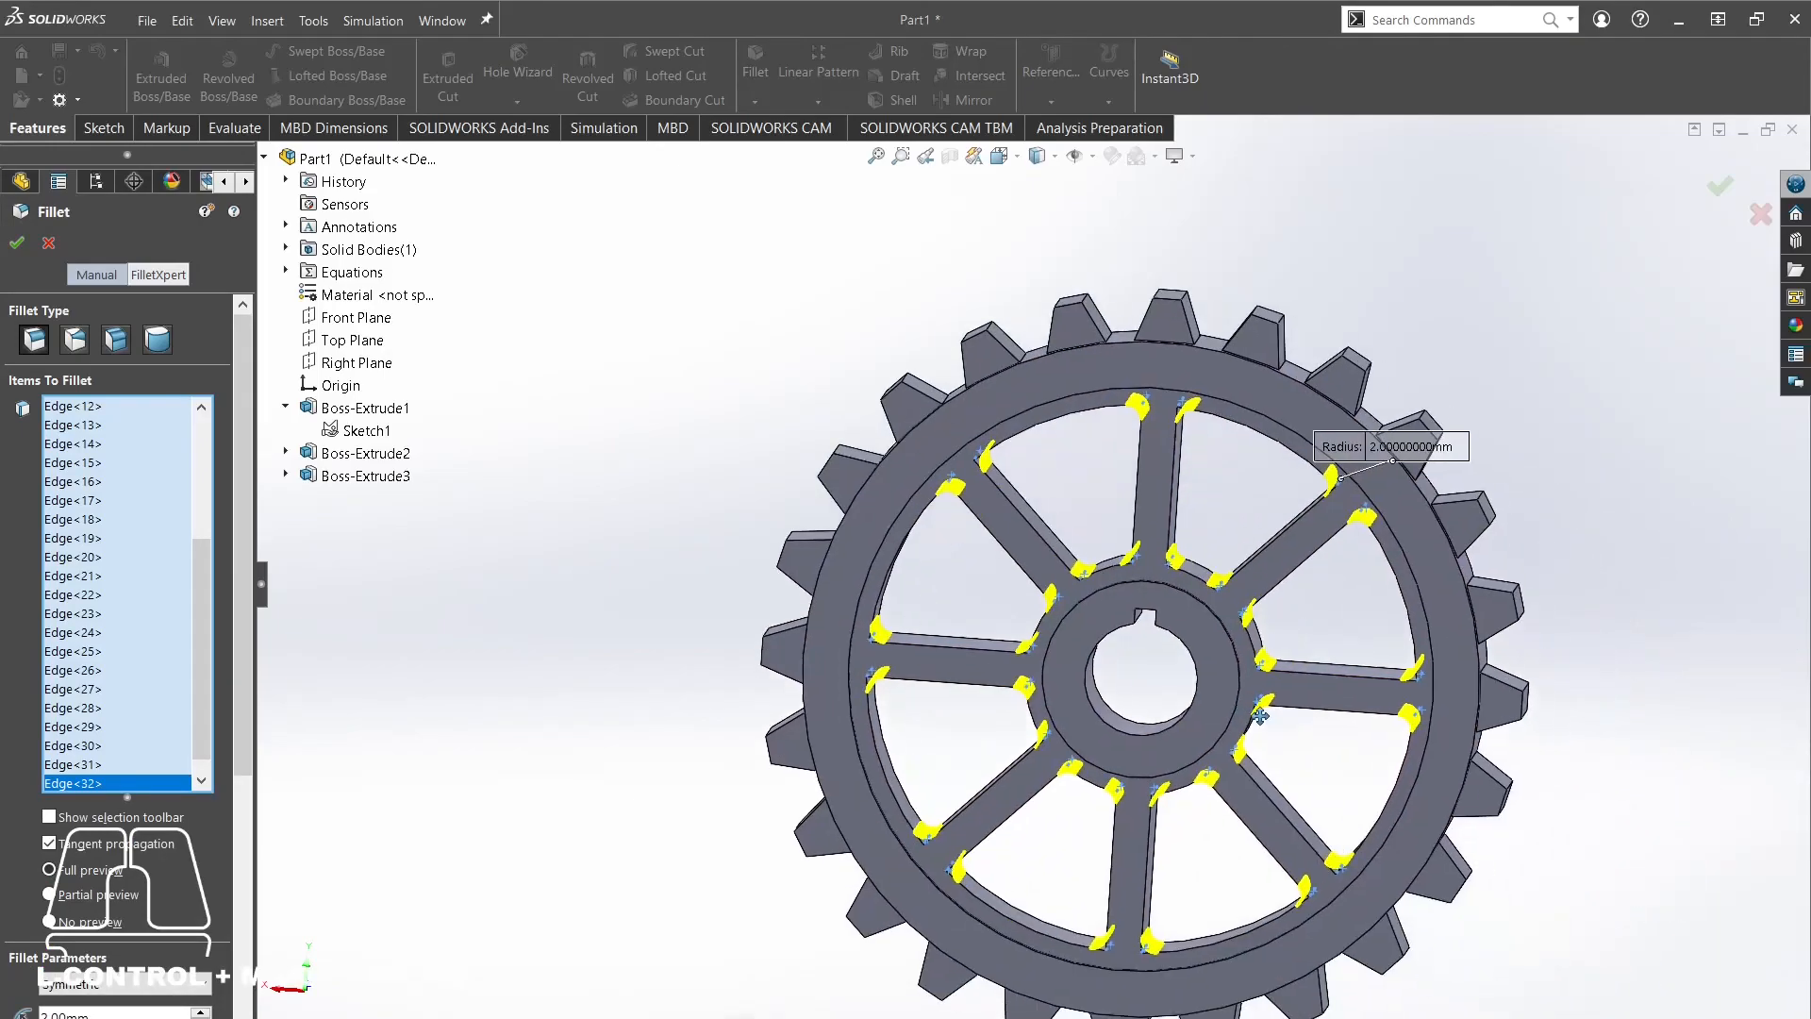
{"action": "middle_click_drag", "start_coordinate": [1406, 713], "coordinate": [1307, 792]}
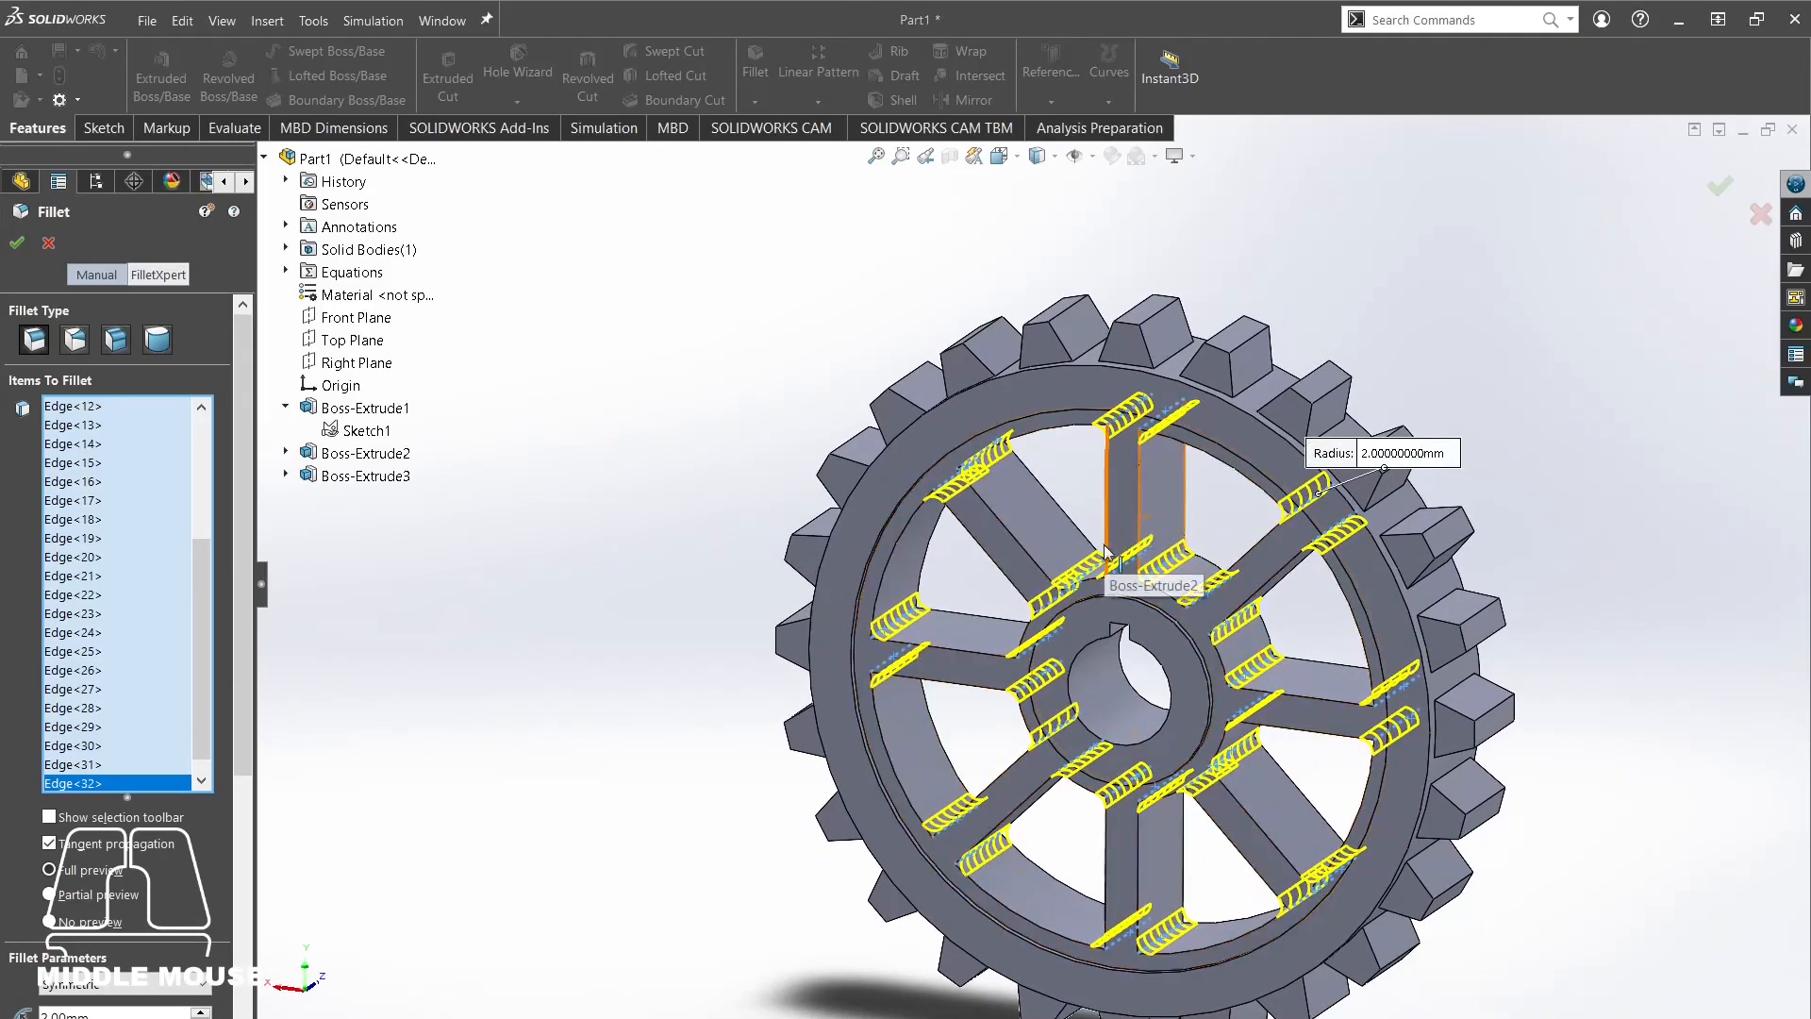
{"action": "middle_click_drag", "start_coordinate": [1141, 542], "coordinate": [1185, 609]}
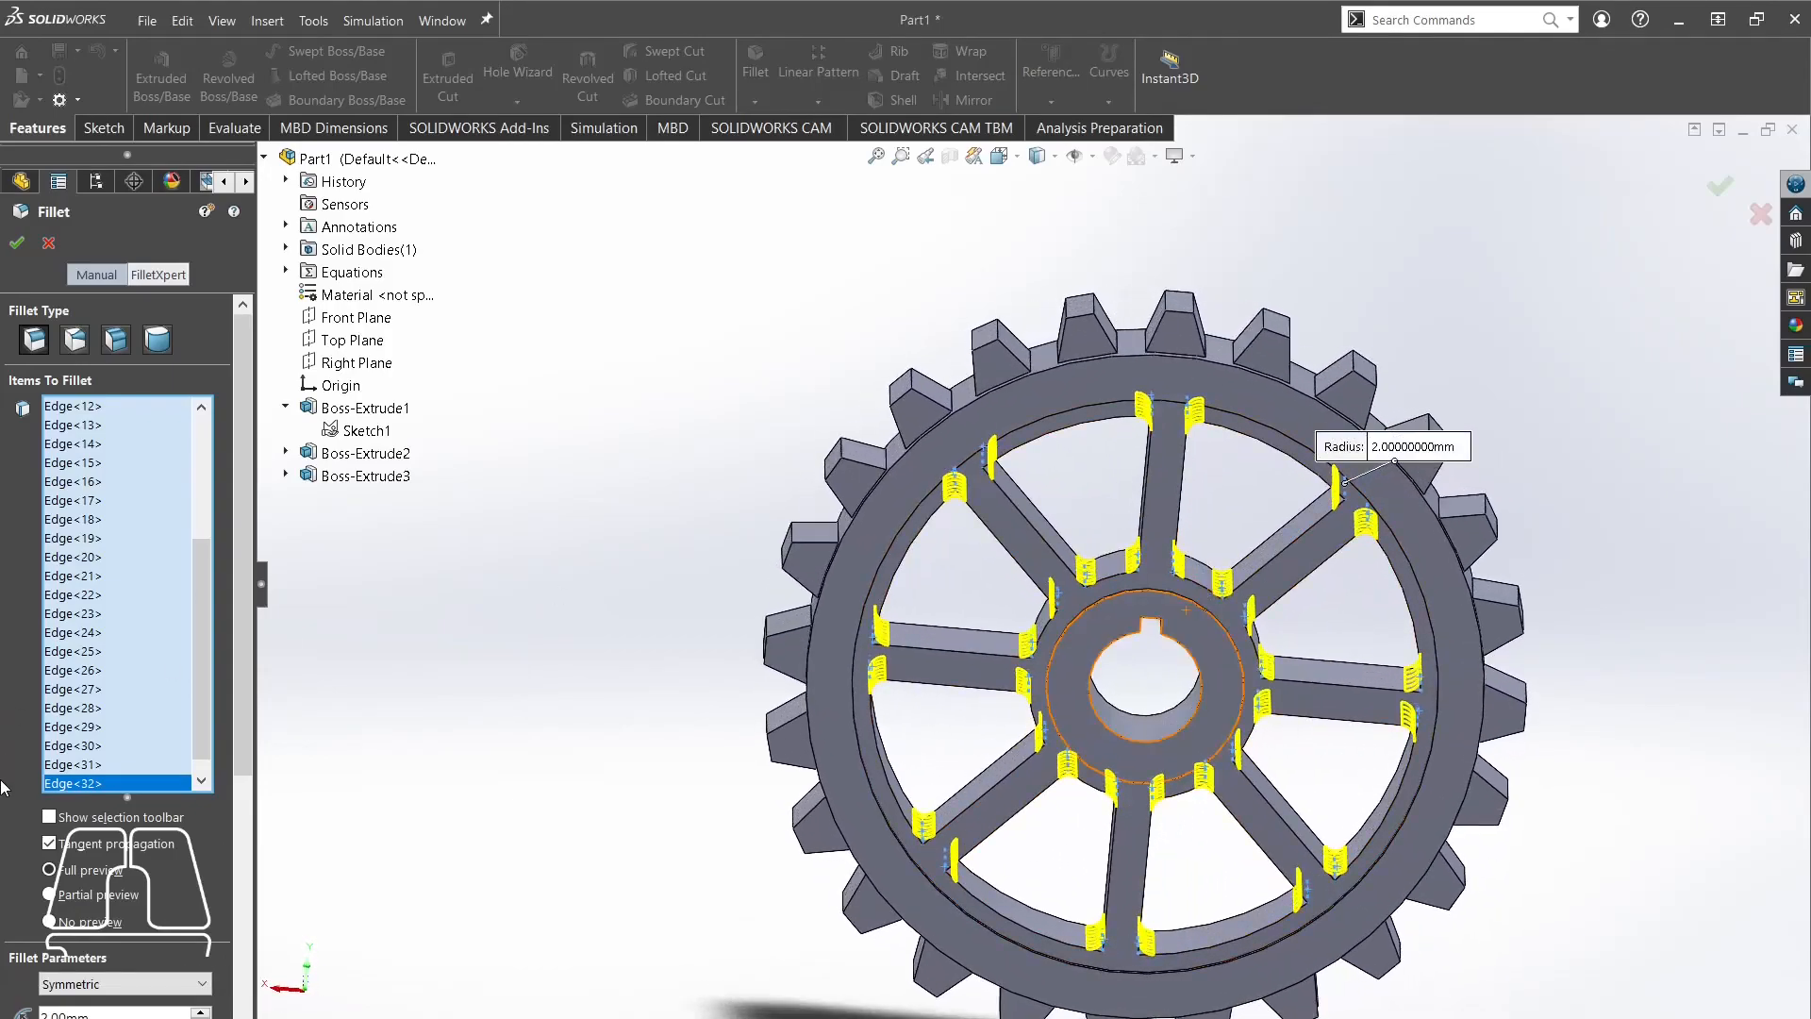
{"action": "left_click", "coordinate": [17, 242]}
{"action": "middle_click_drag", "start_coordinate": [1416, 575], "coordinate": [1318, 677]}
{"action": "scroll", "coordinate": [1312, 686], "scroll_direction": "up", "scroll_amount": 1}
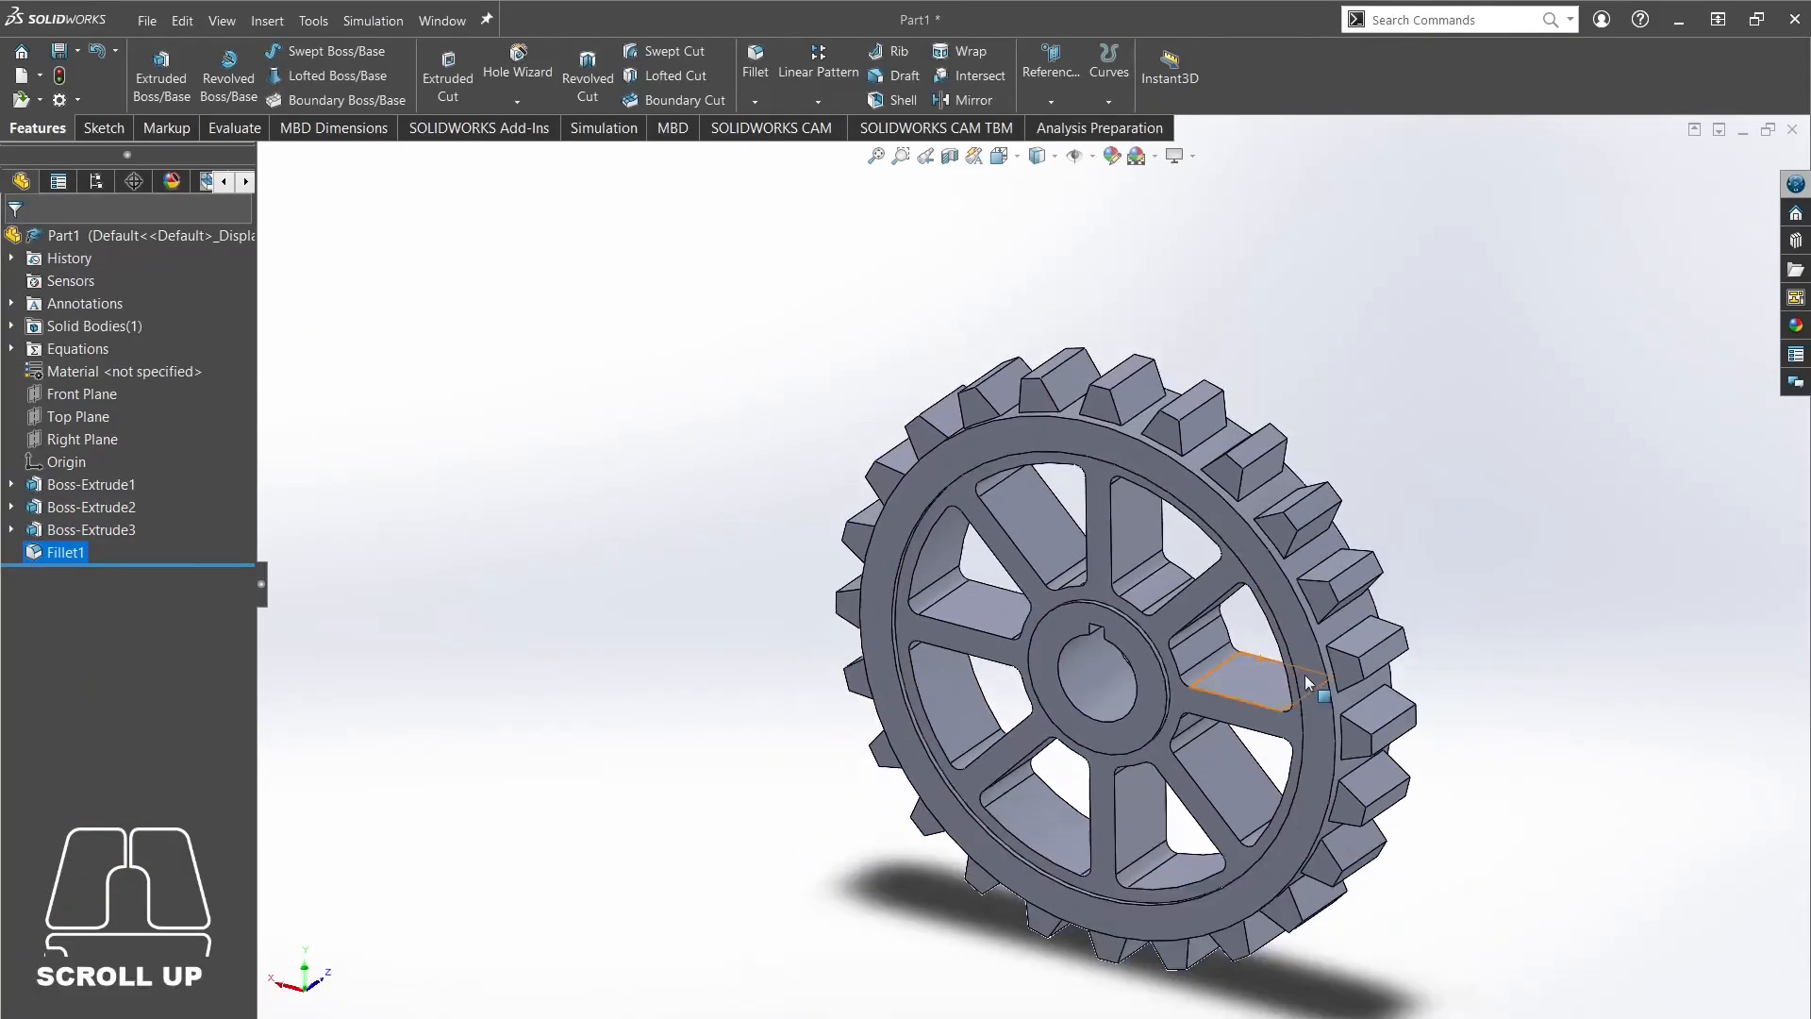
{"action": "scroll", "coordinate": [1312, 685], "scroll_direction": "down", "scroll_amount": 1}
{"action": "scroll", "coordinate": [1312, 686], "scroll_direction": "up", "scroll_amount": 1}
{"action": "middle_click_drag", "start_coordinate": [1436, 574], "coordinate": [1520, 526], "text": "ctrl"}
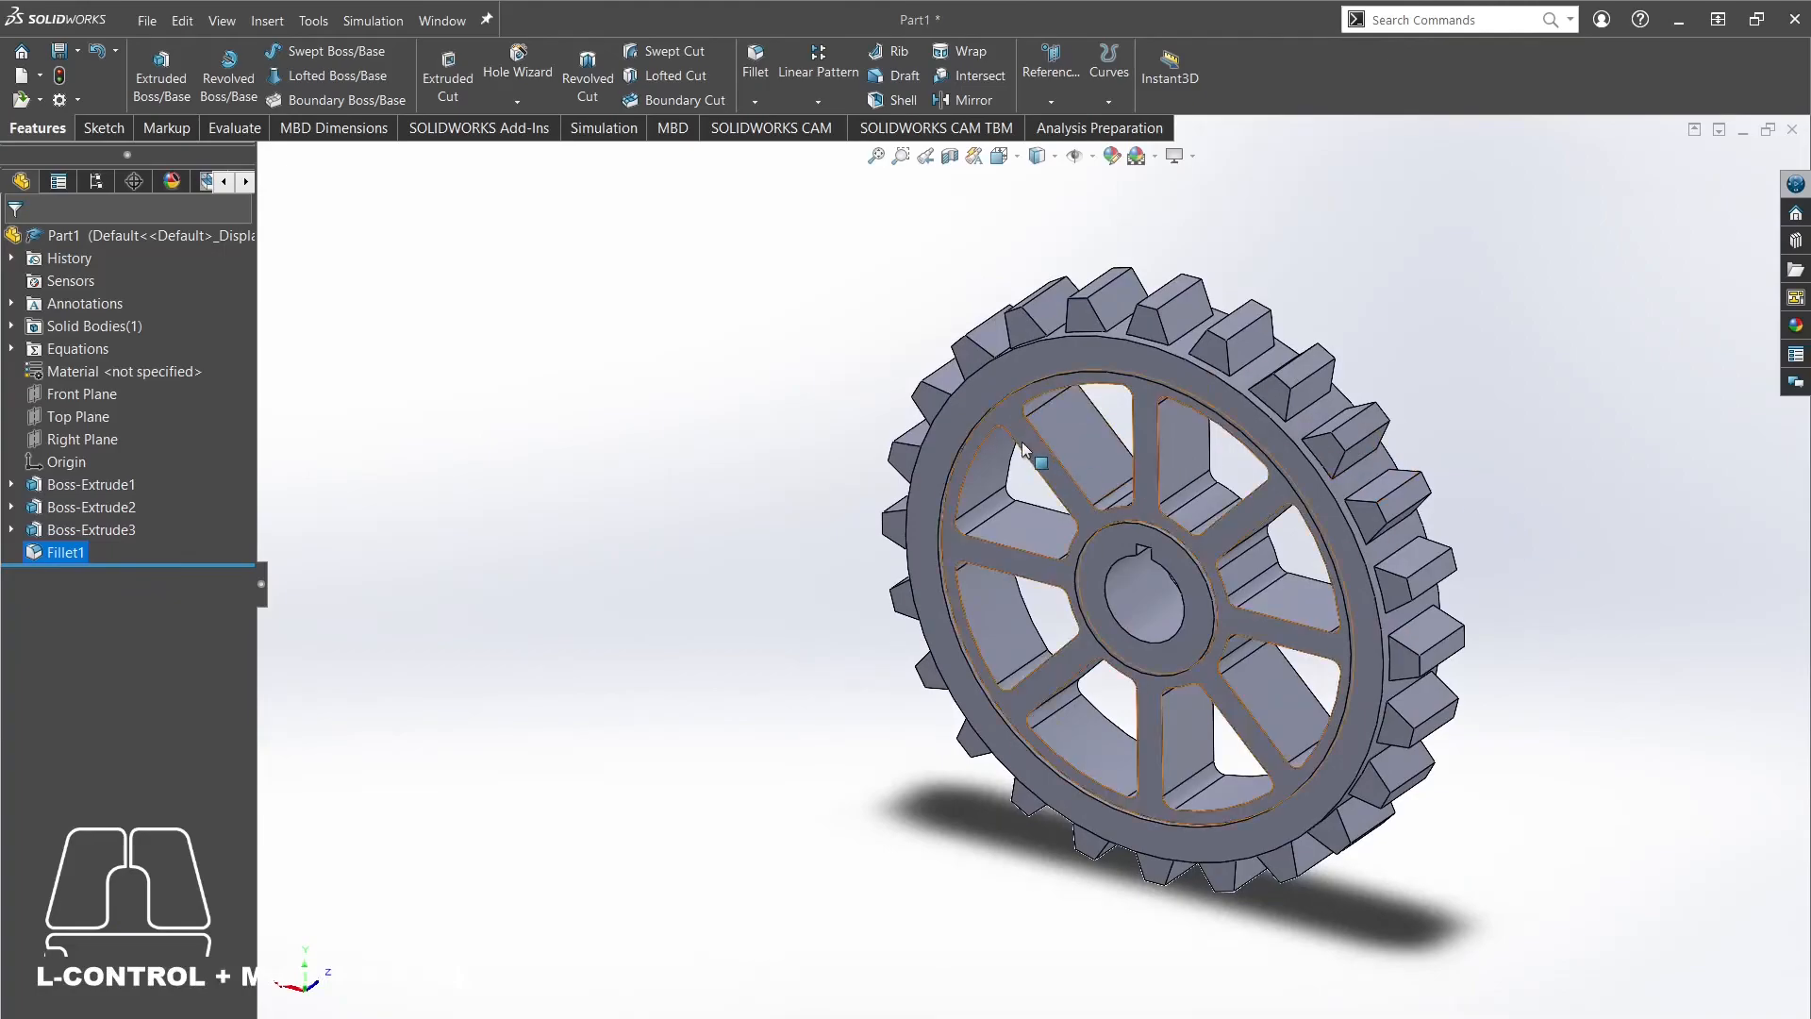
{"action": "middle_click_drag", "start_coordinate": [1021, 441], "coordinate": [1058, 507], "text": "ctrl"}
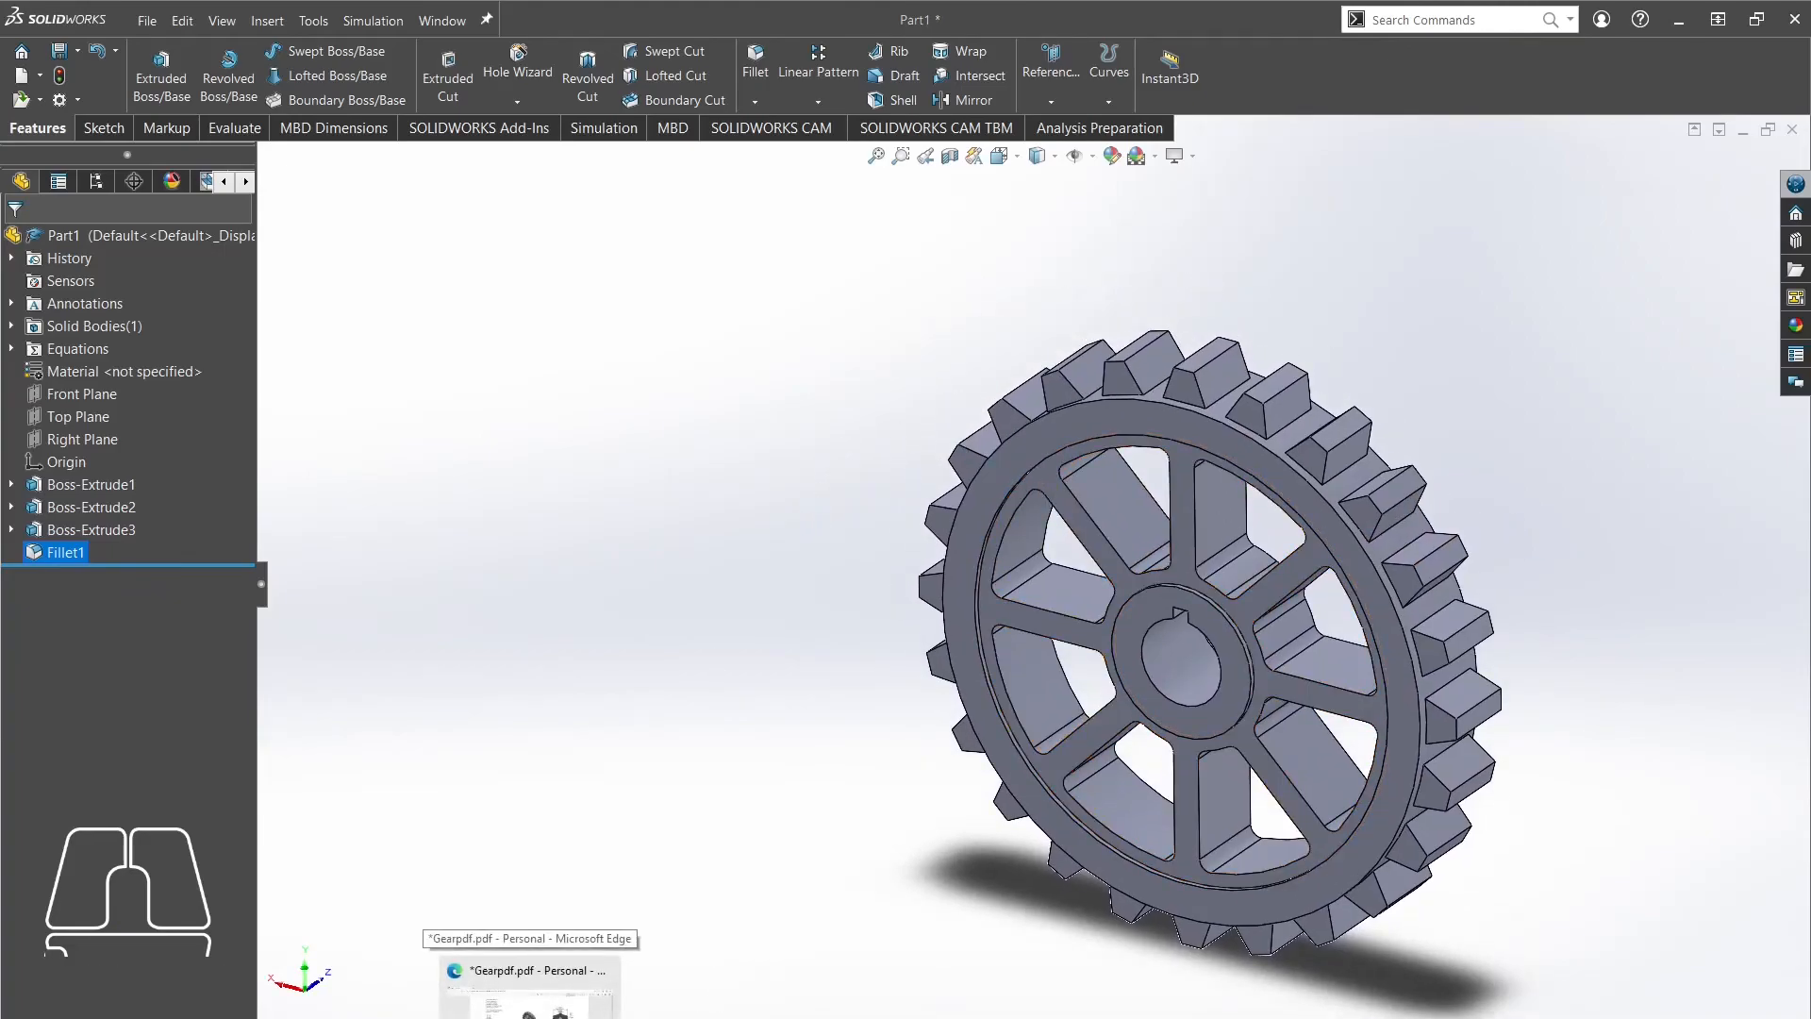
Switch to the gear drawing PDF and underline the Cast Carbon Steel material and its density of 7800 kg/m^3.
{"action": "left_click", "coordinate": [528, 986]}
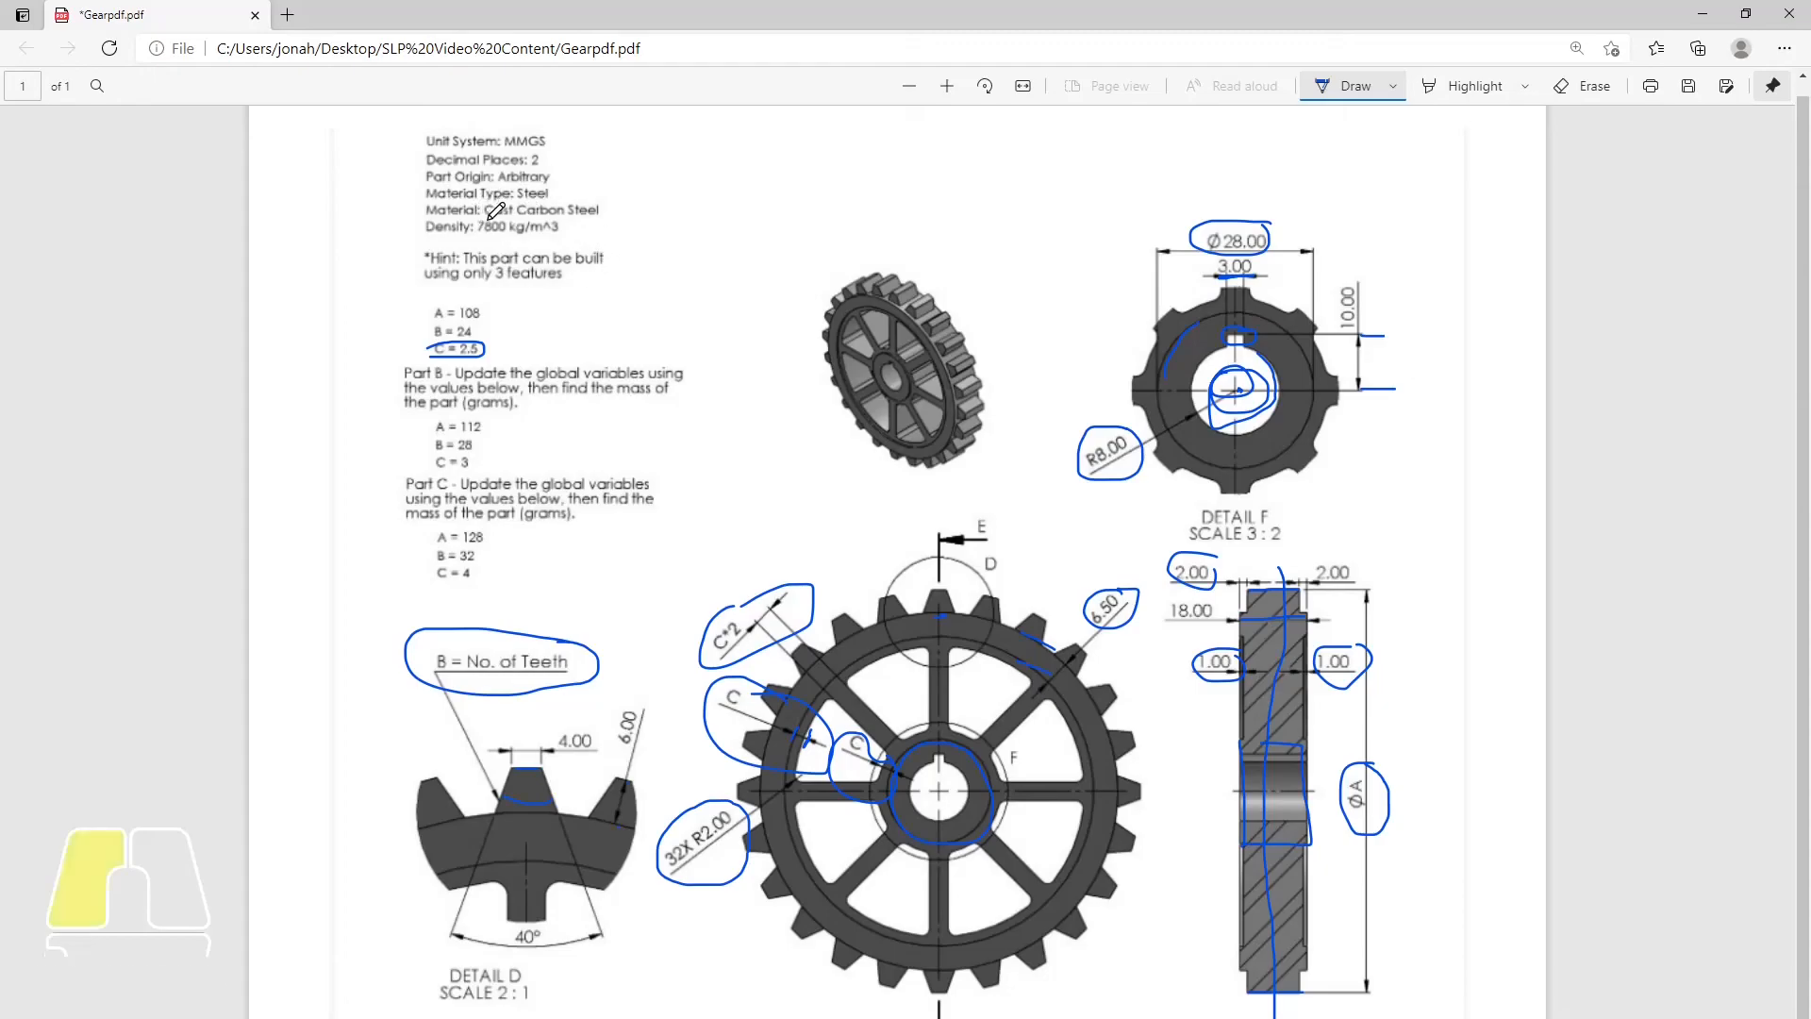
{"action": "left_click_drag", "start_coordinate": [489, 218], "coordinate": [547, 218]}
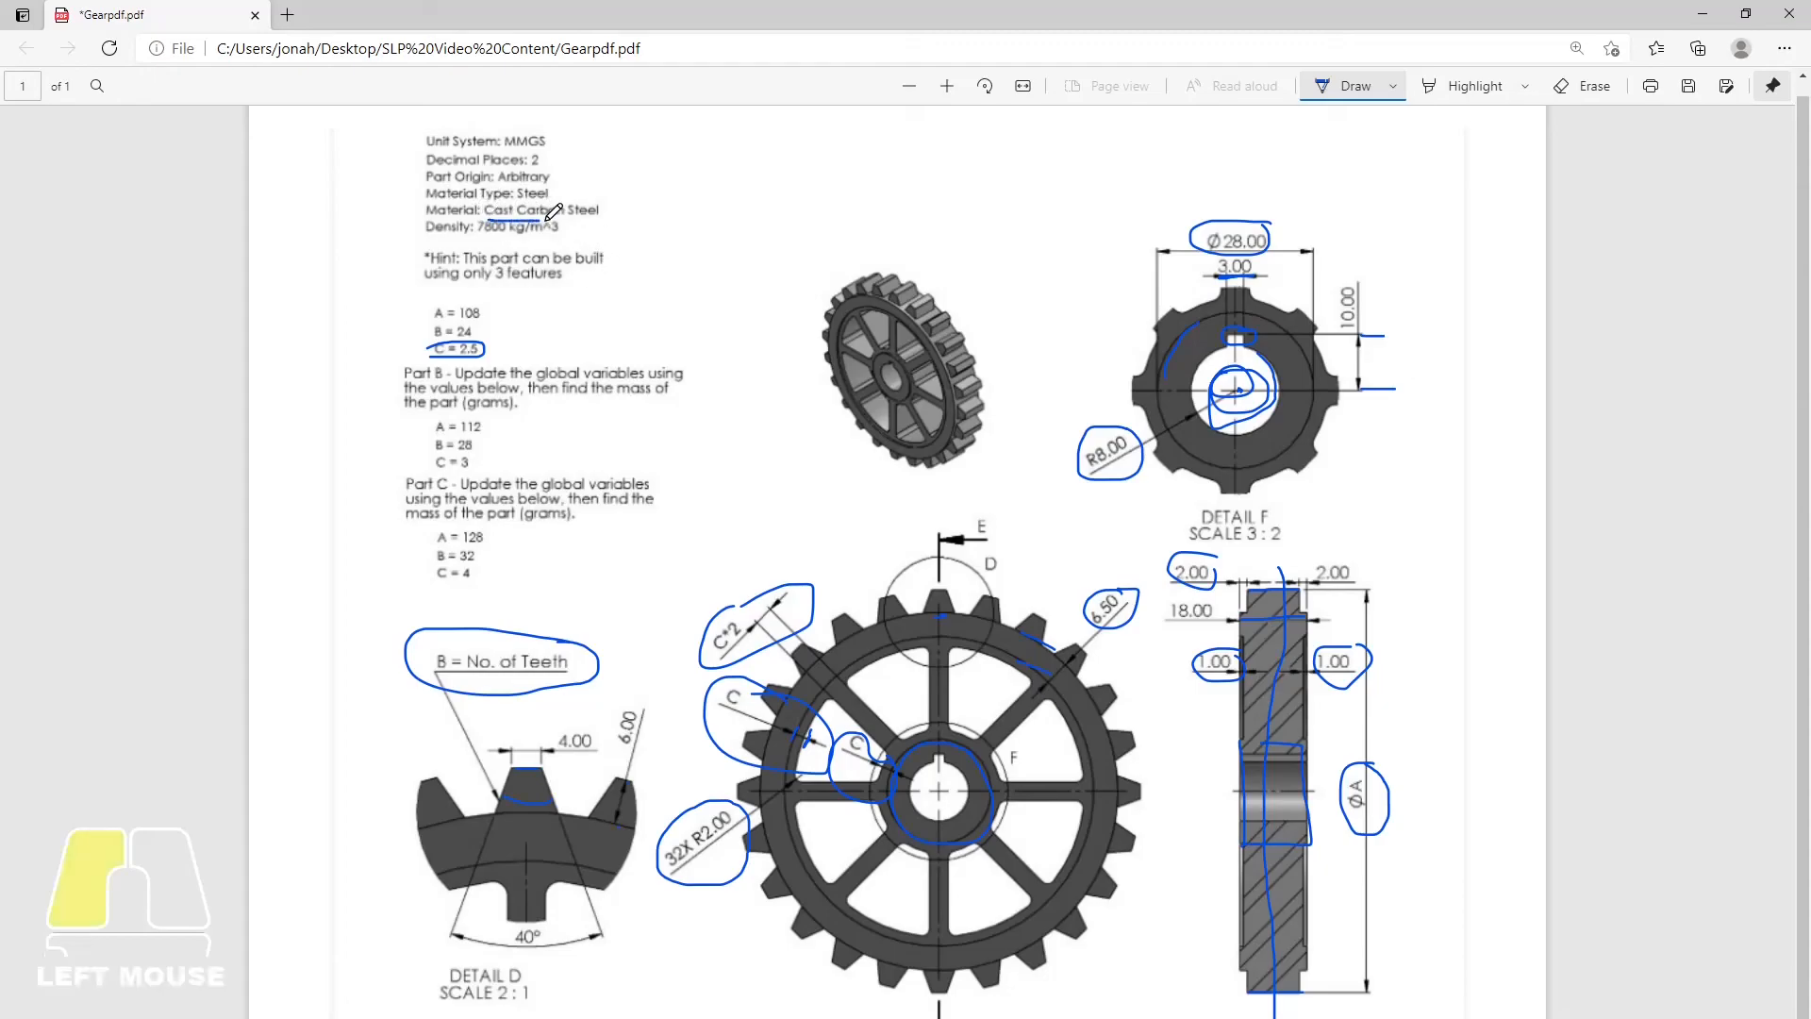
{"action": "left_click", "coordinate": [486, 234]}
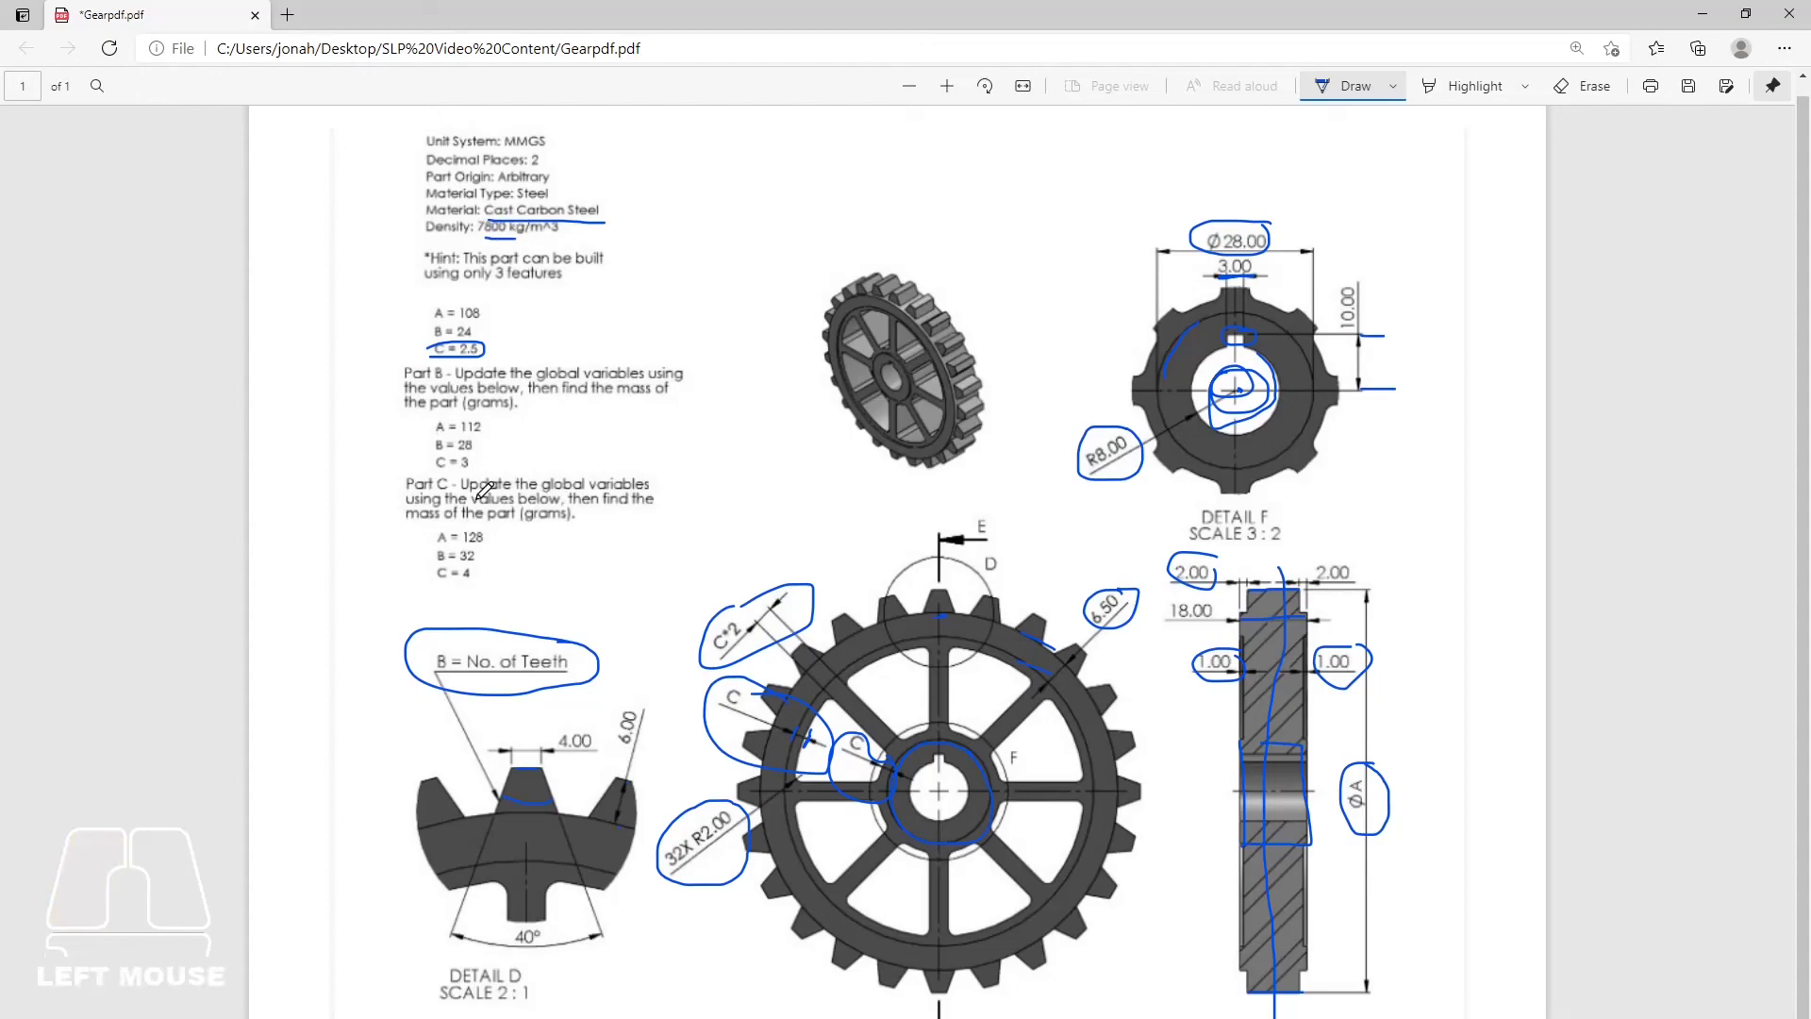
Return to SOLIDWORKS, search the material library for cast carbon steel and apply Cast Carbon Steel to the part.
{"action": "key", "text": "alt+Tab"}
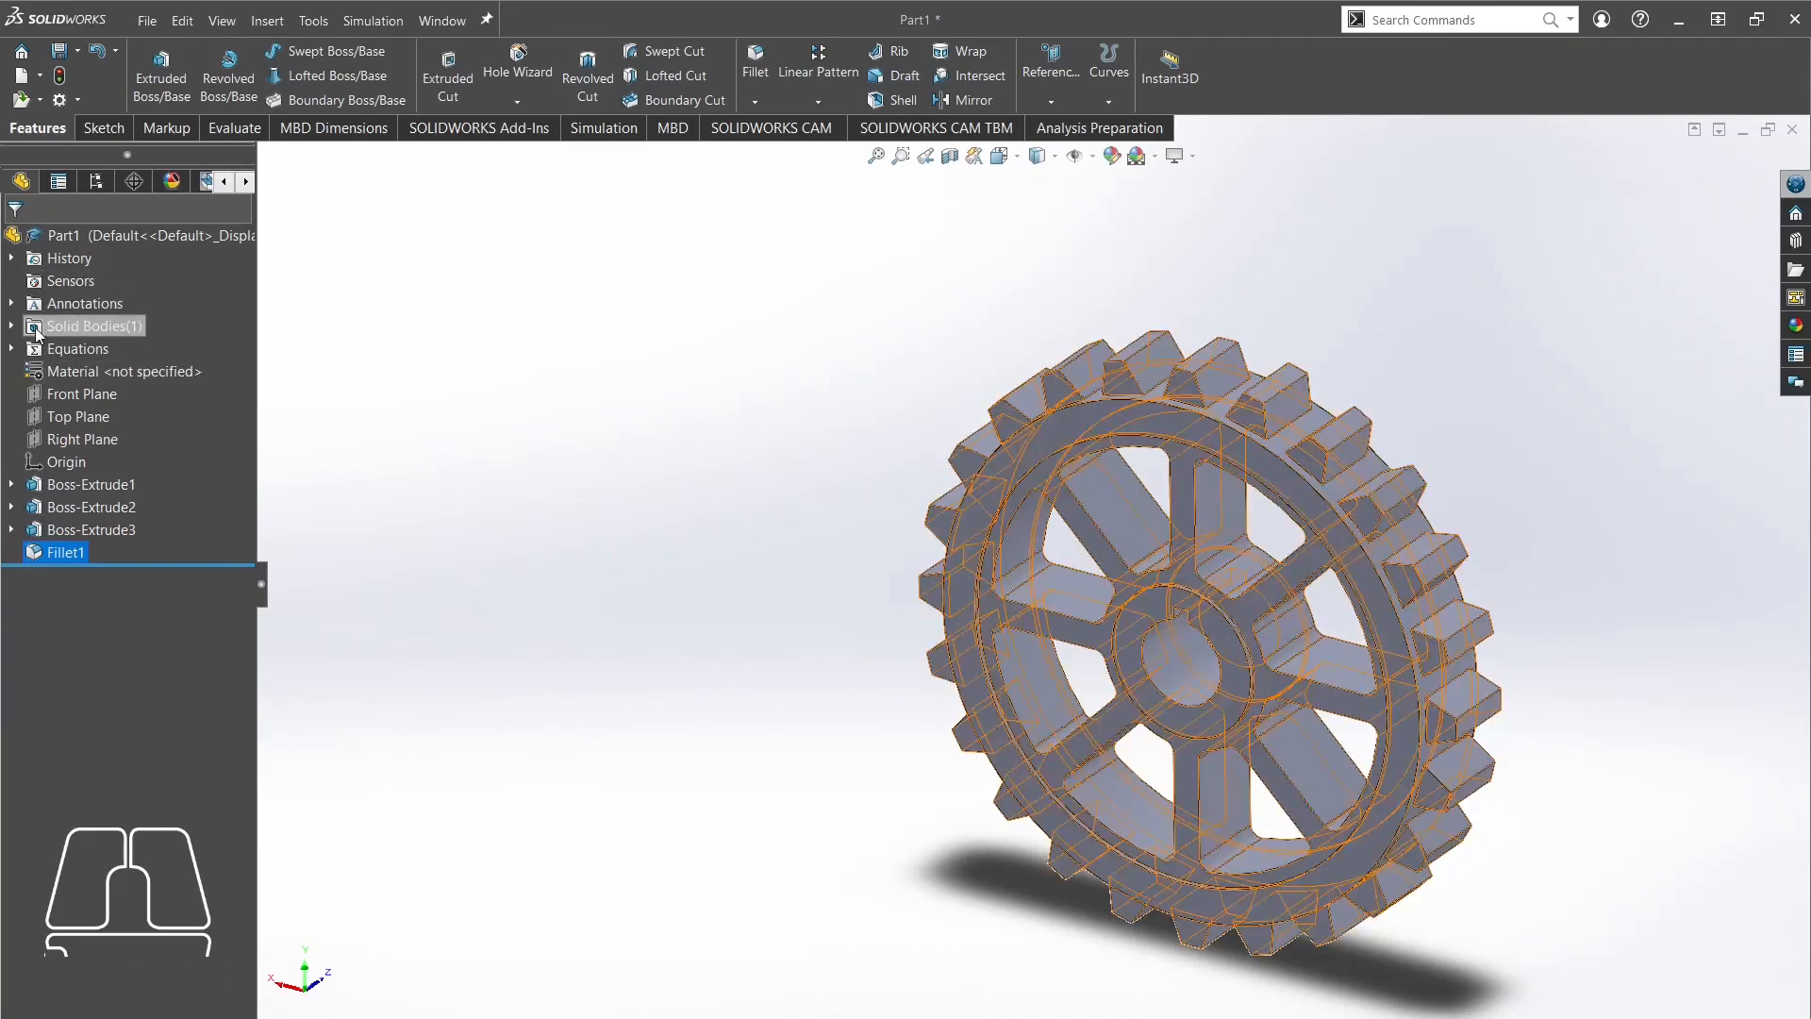
{"action": "right_click", "coordinate": [76, 371]}
{"action": "left_click", "coordinate": [133, 388]}
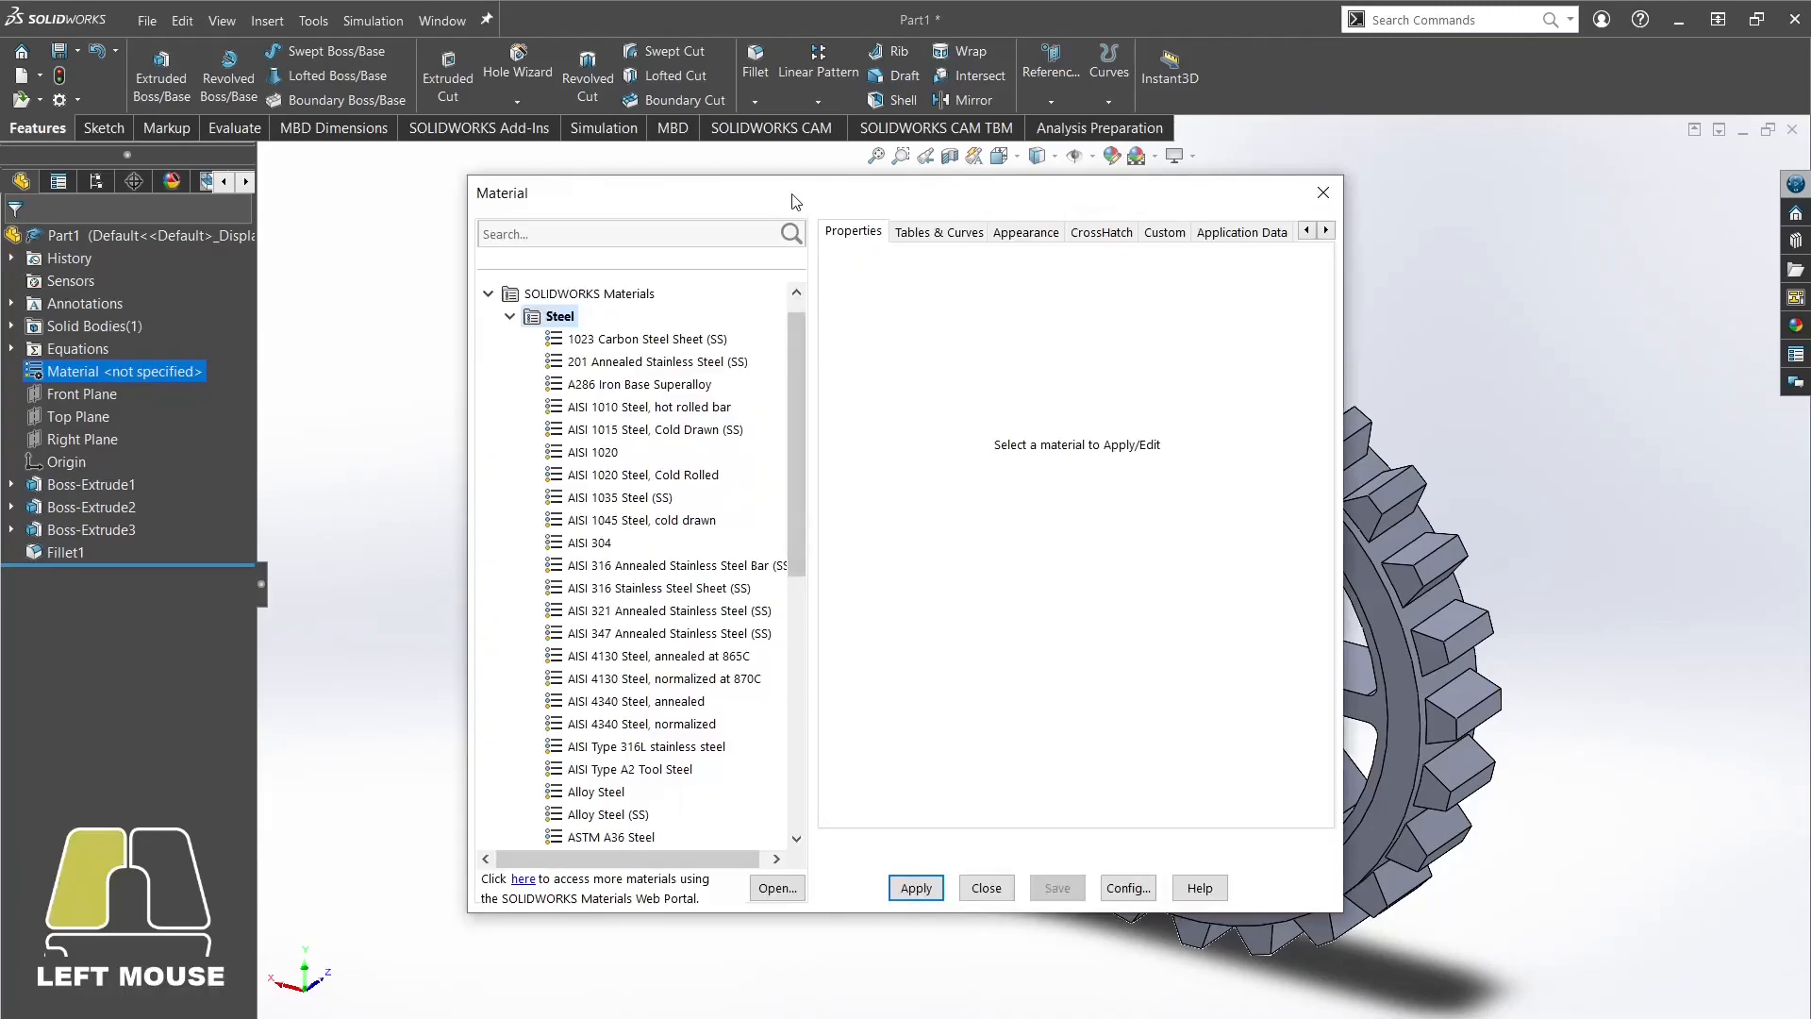
{"action": "left_click_drag", "start_coordinate": [798, 200], "coordinate": [488, 209]}
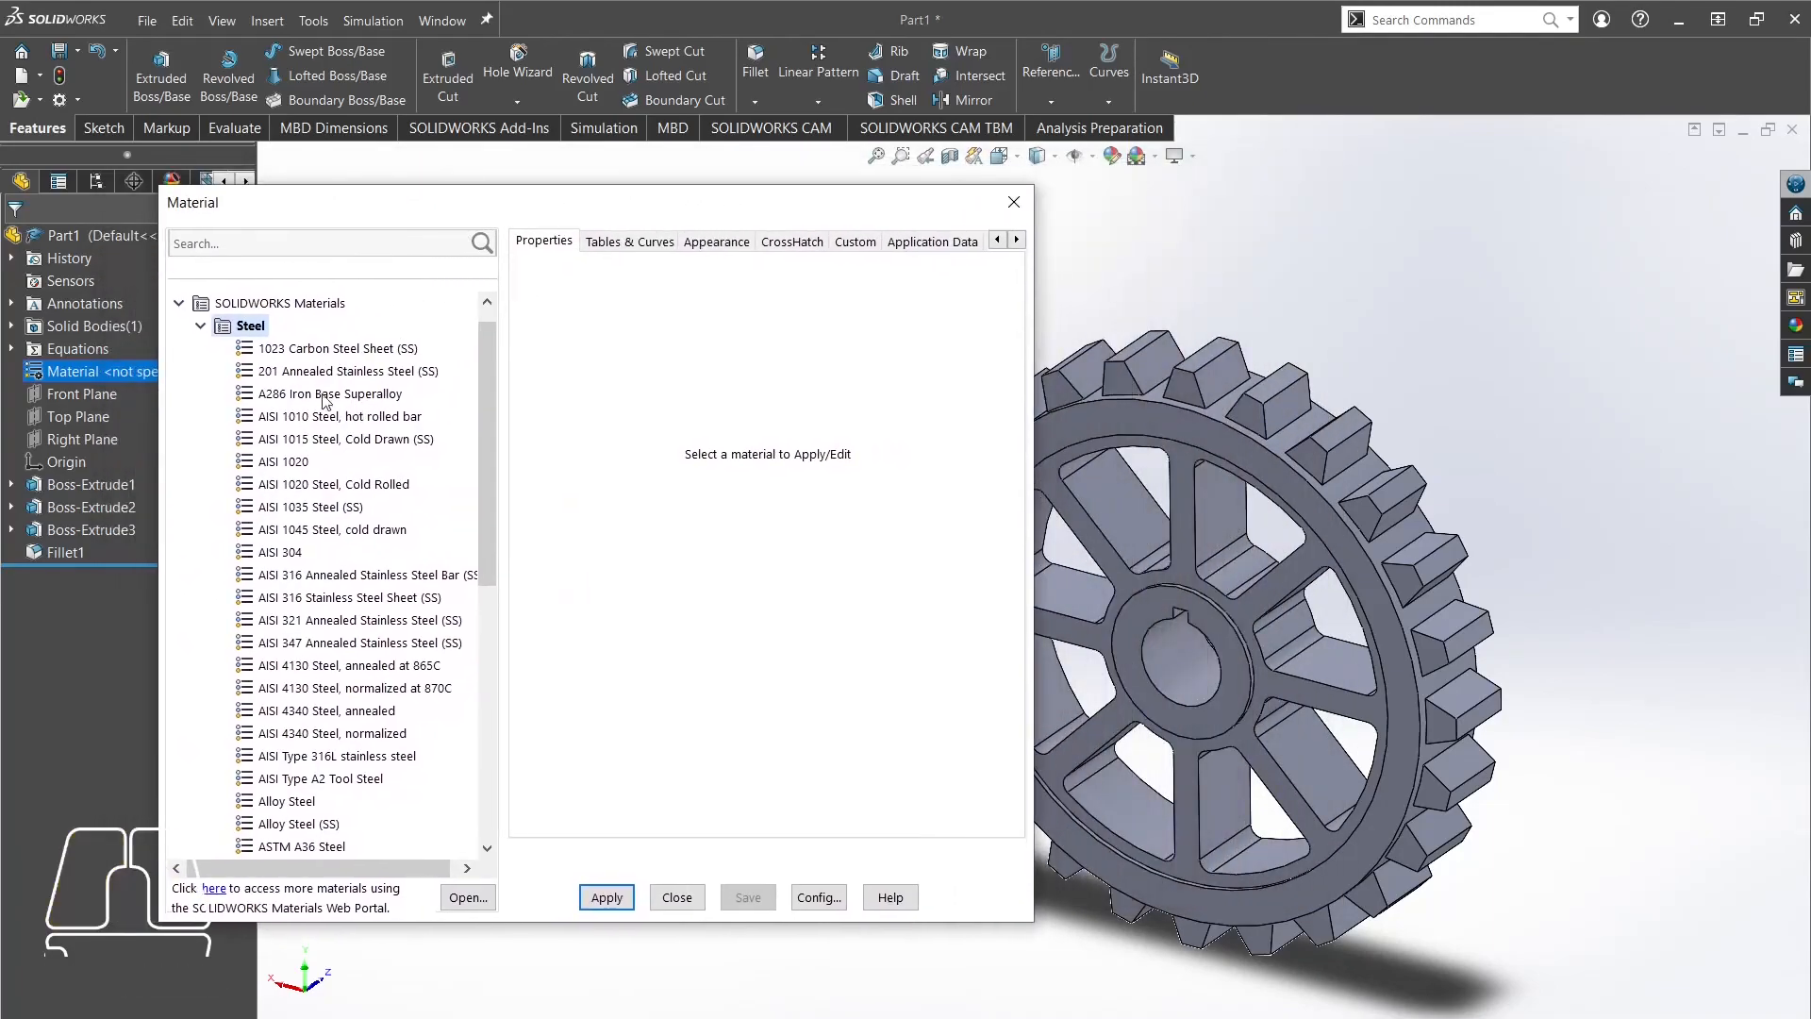
{"action": "left_click", "coordinate": [334, 244]}
{"action": "type", "text": "cast carbon steel"}
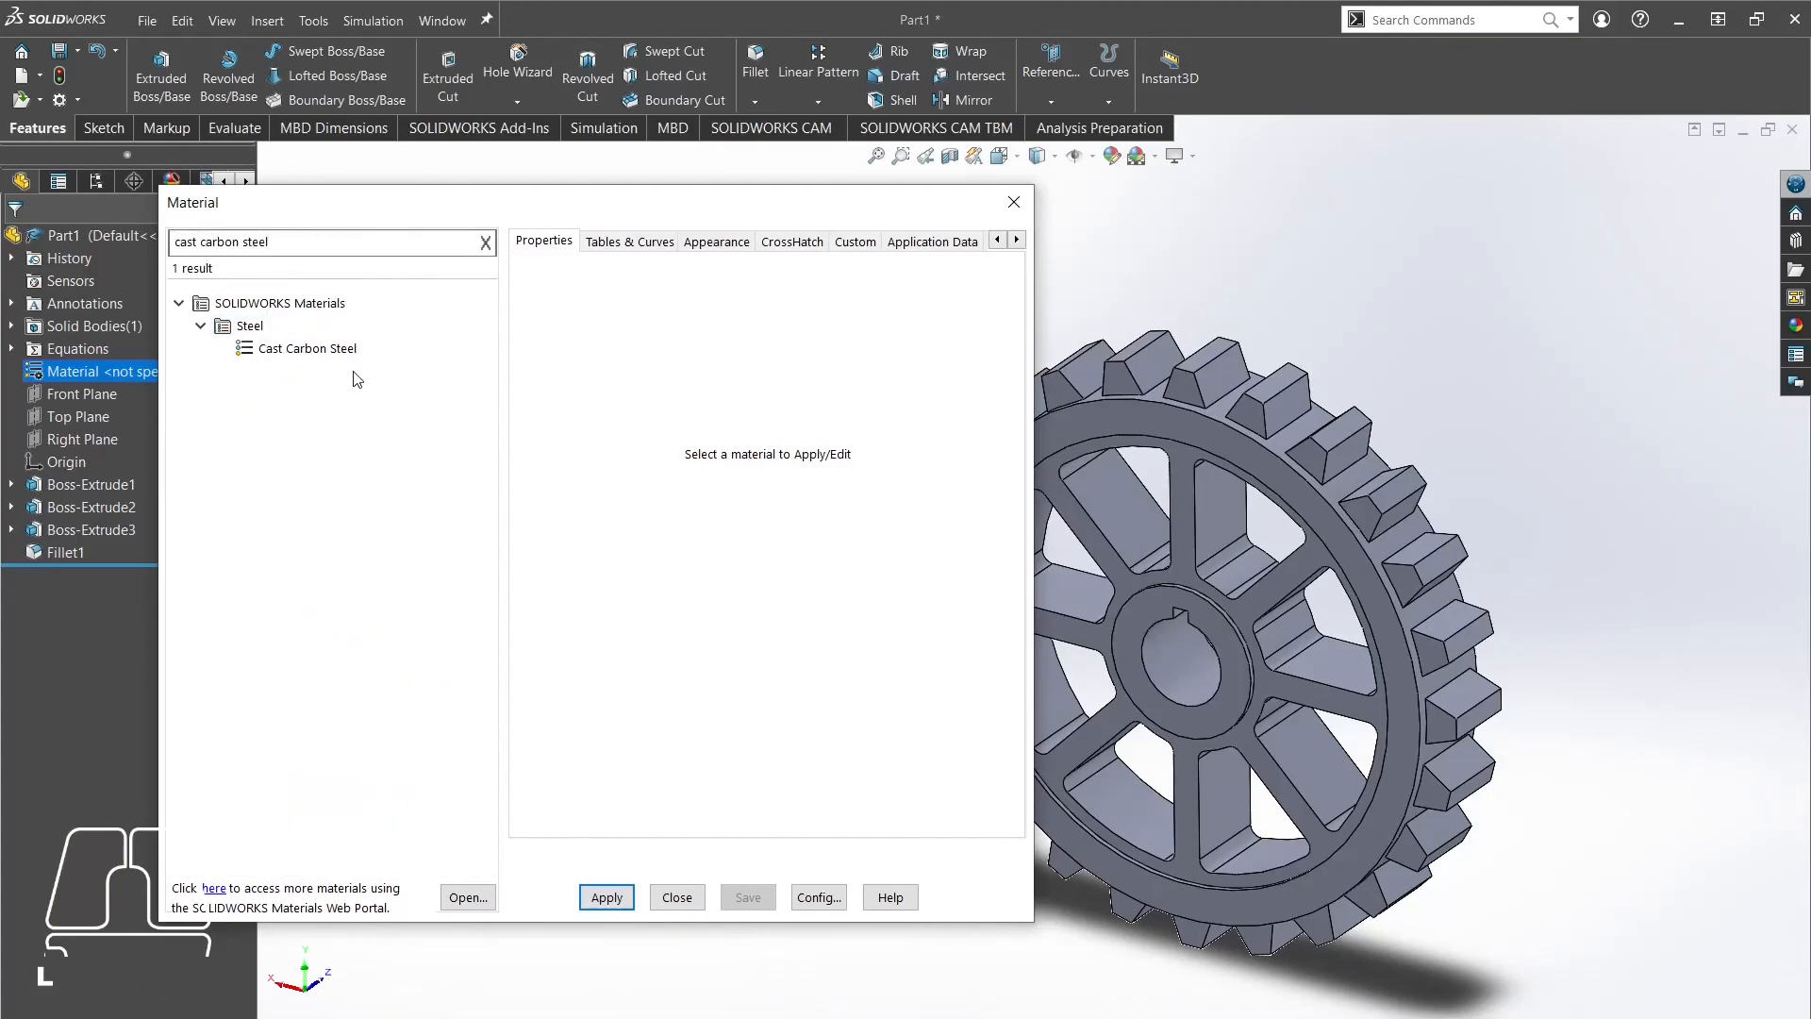
{"action": "left_click", "coordinate": [340, 350]}
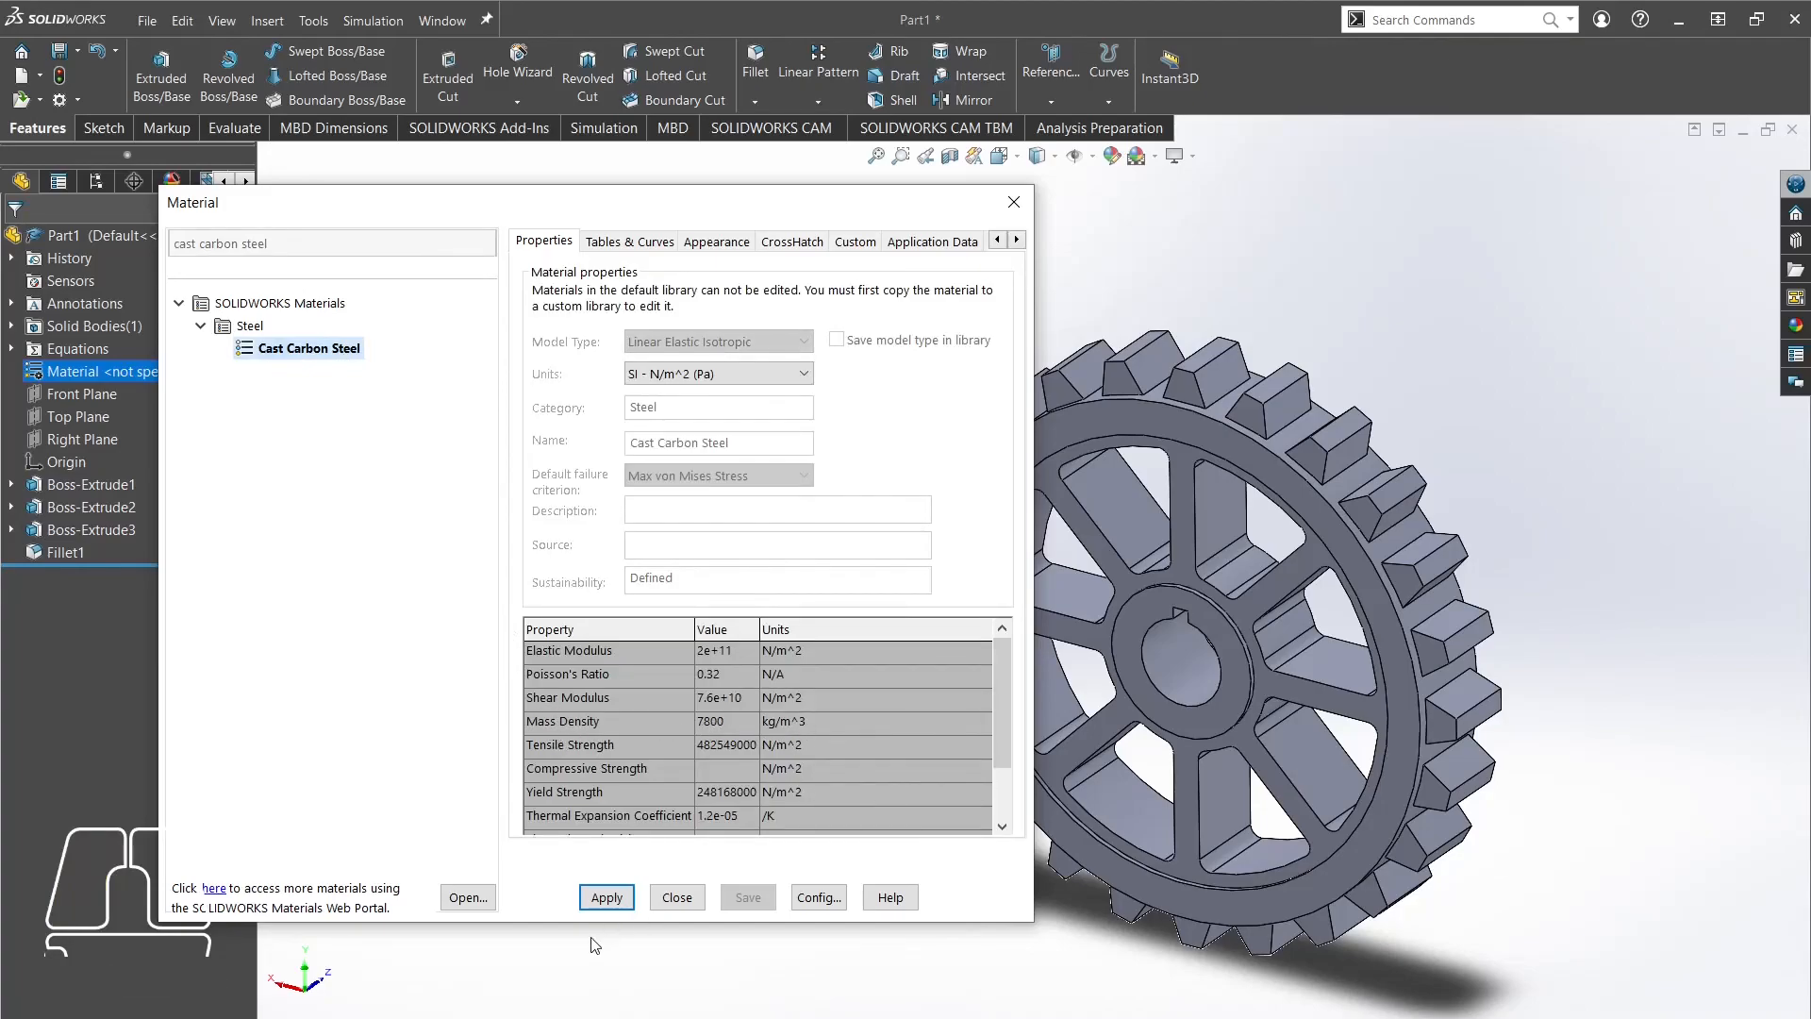
{"action": "left_click", "coordinate": [630, 899]}
{"action": "left_click", "coordinate": [1014, 202]}
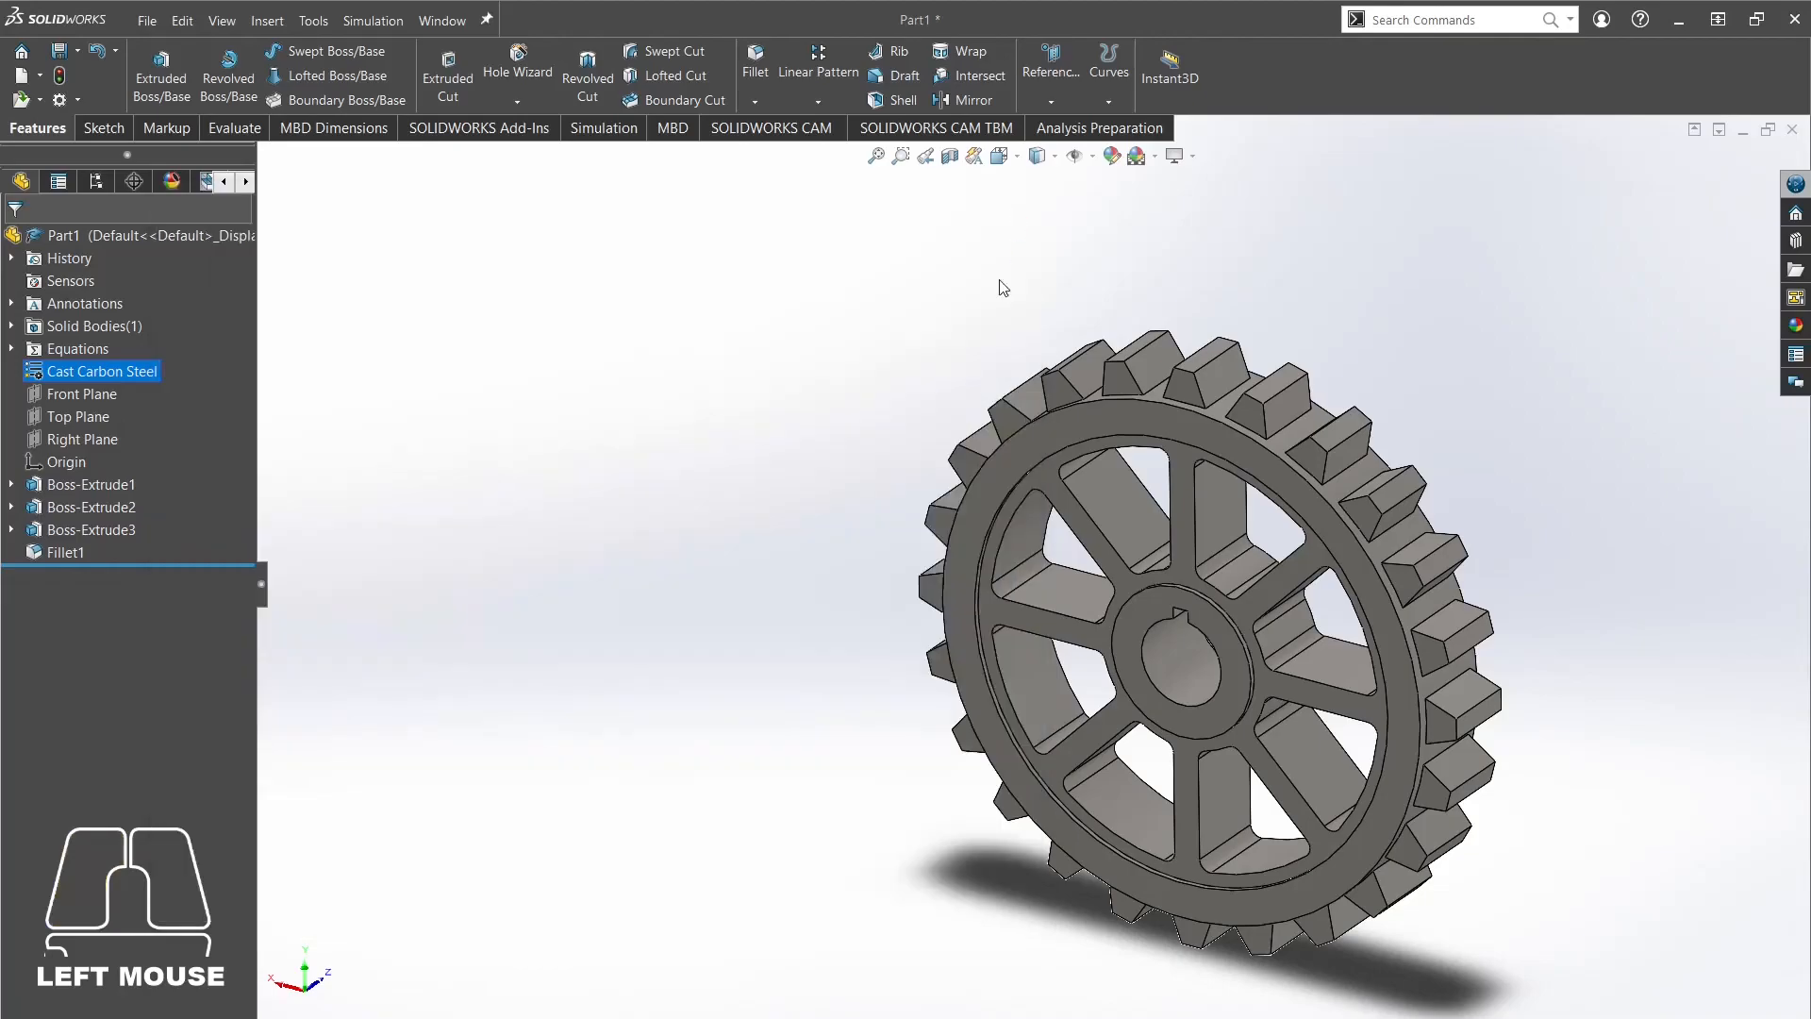
Evaluate the gear's mass properties and read its mass in grams.
{"action": "middle_click_drag", "start_coordinate": [1400, 462], "coordinate": [1447, 368]}
{"action": "left_click", "coordinate": [314, 224]}
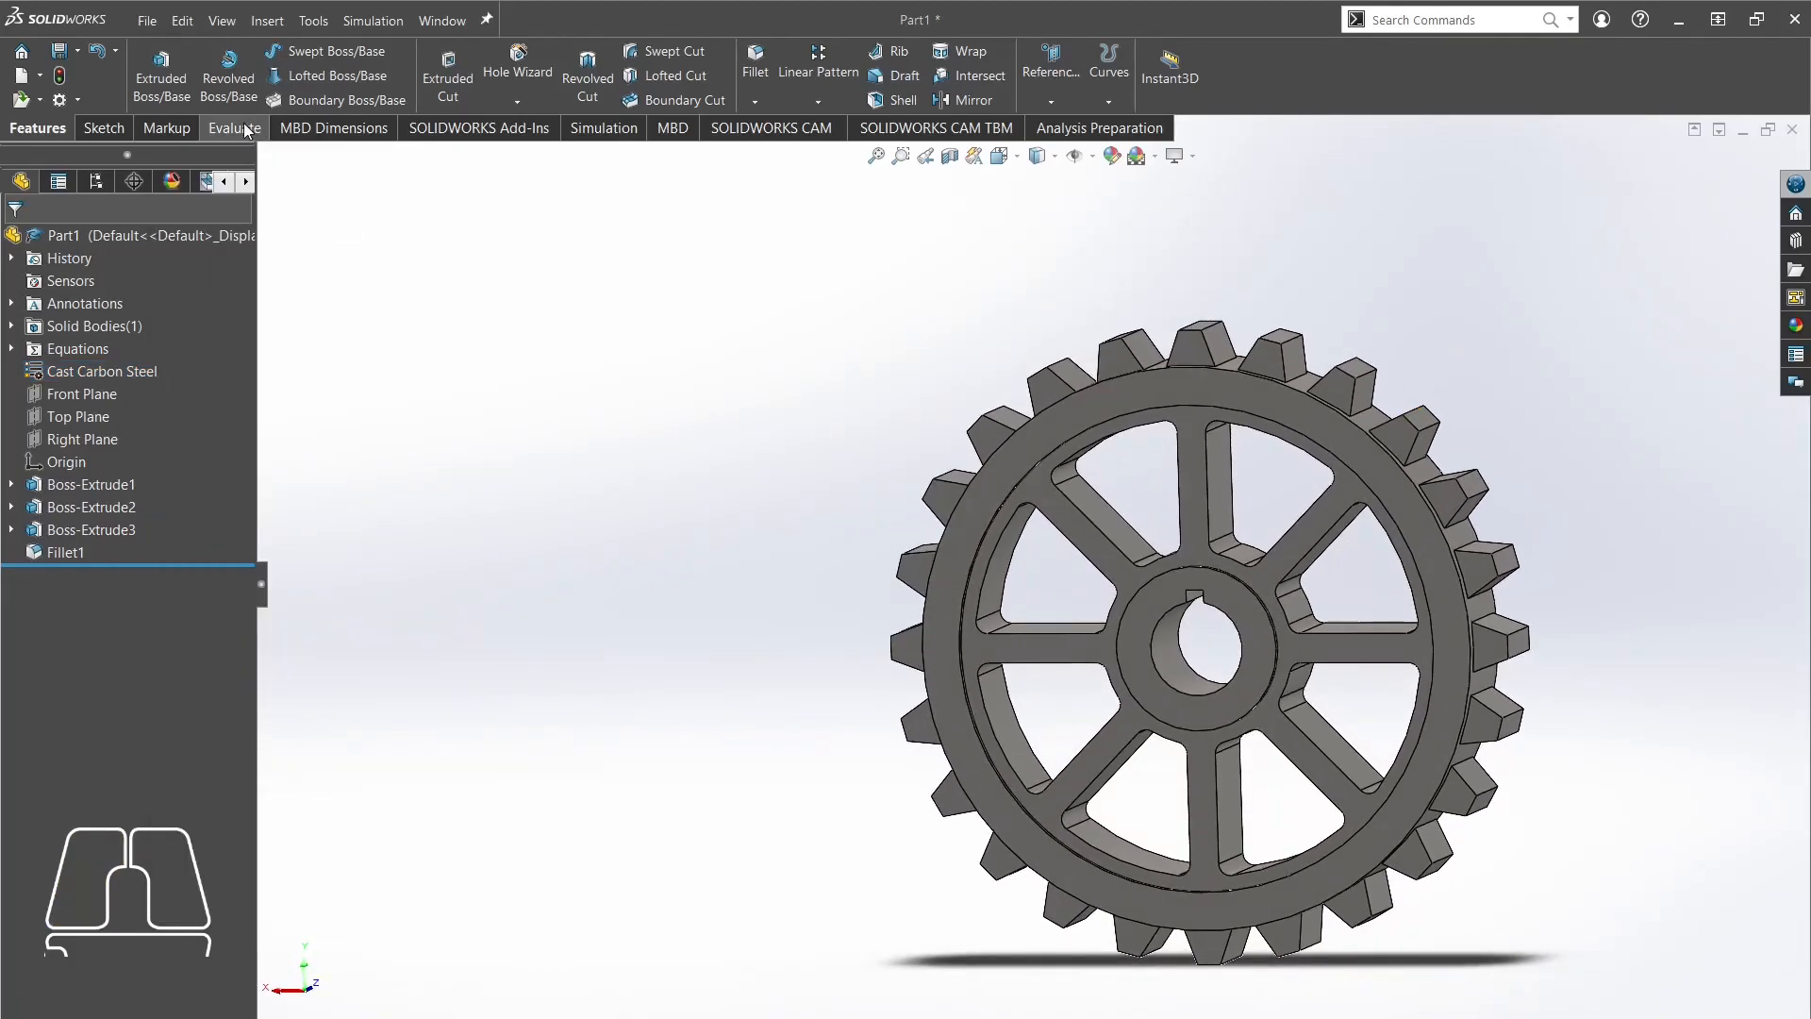
{"action": "left_click", "coordinate": [234, 130]}
{"action": "left_click", "coordinate": [455, 64]}
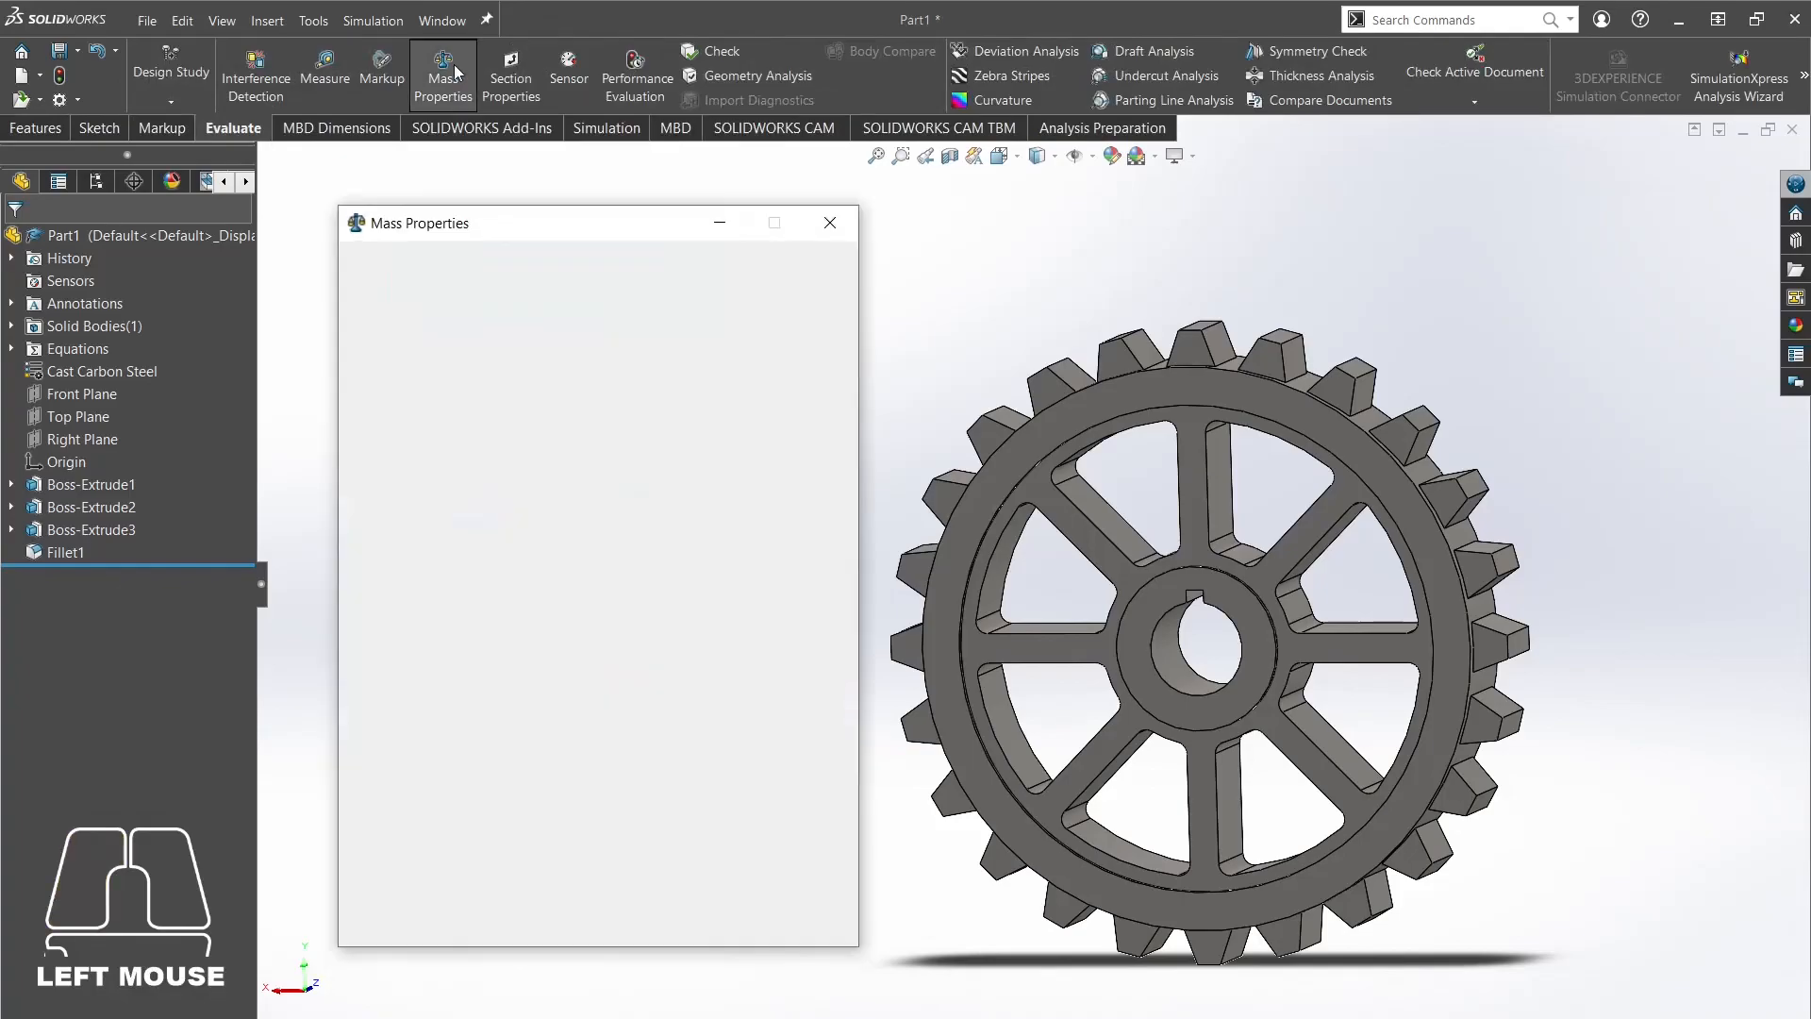
{"action": "left_click_drag", "start_coordinate": [434, 583], "coordinate": [515, 583]}
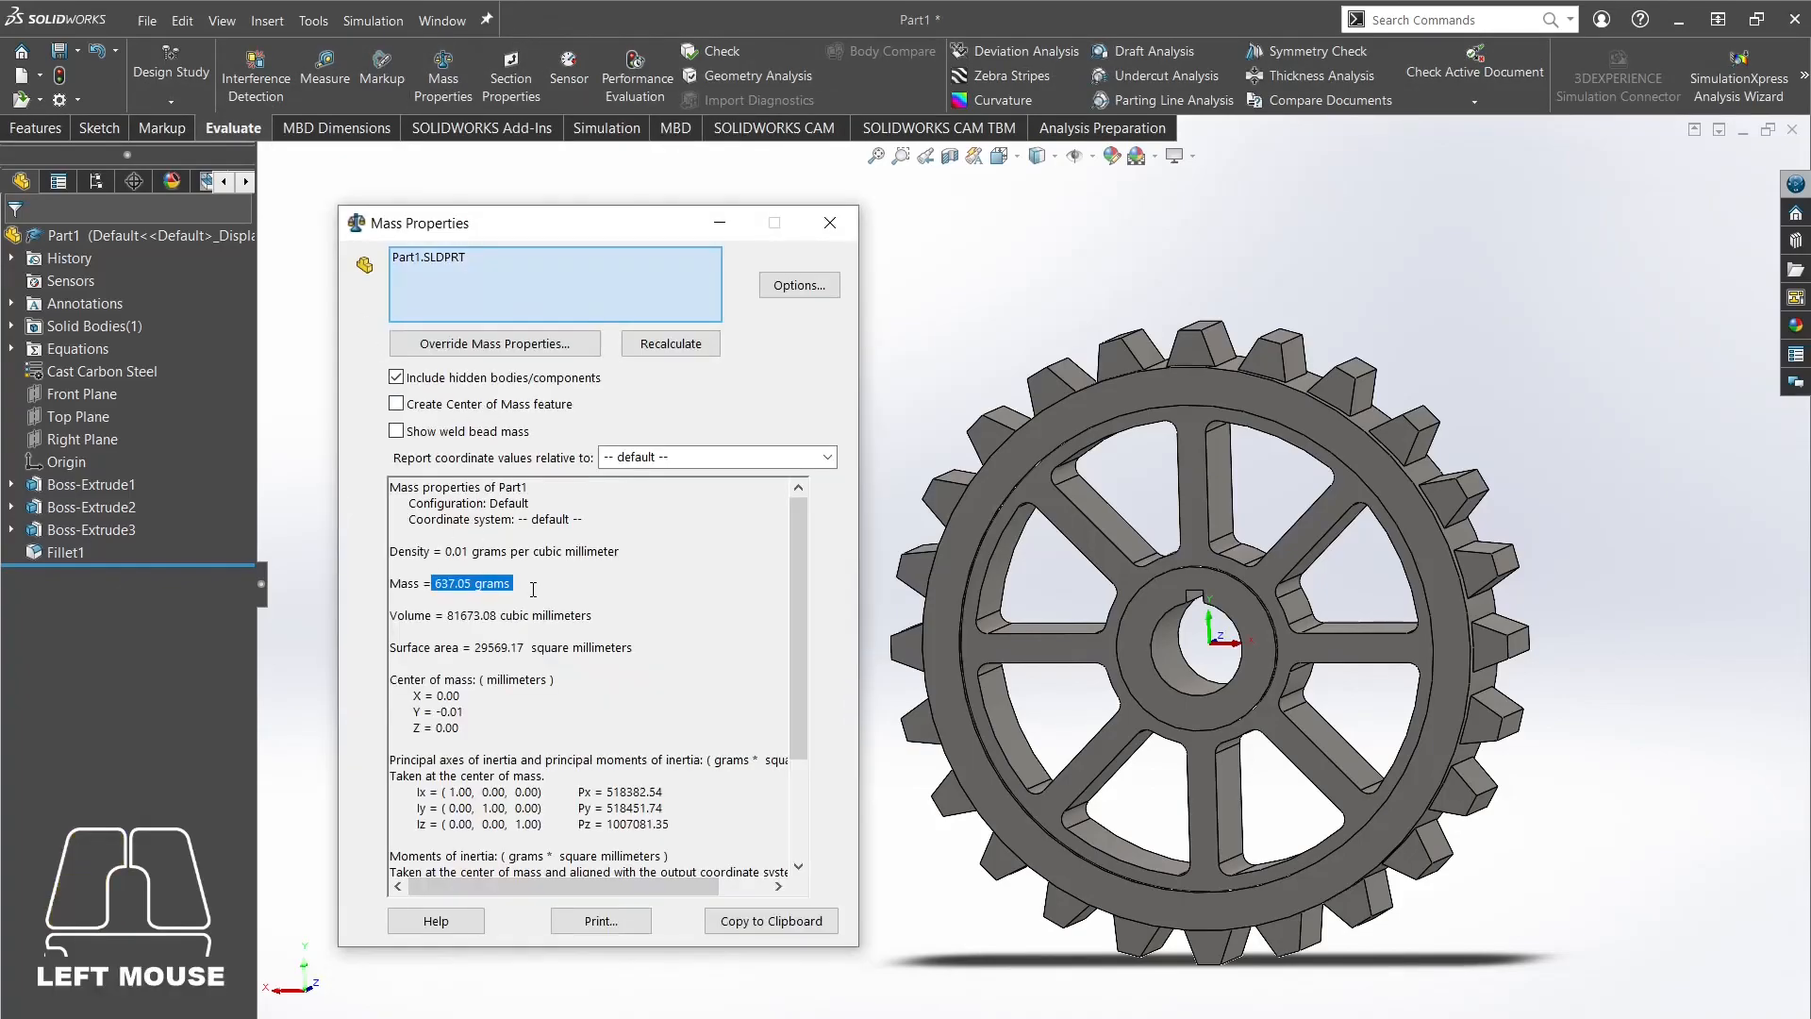
{"action": "left_click", "coordinate": [565, 563]}
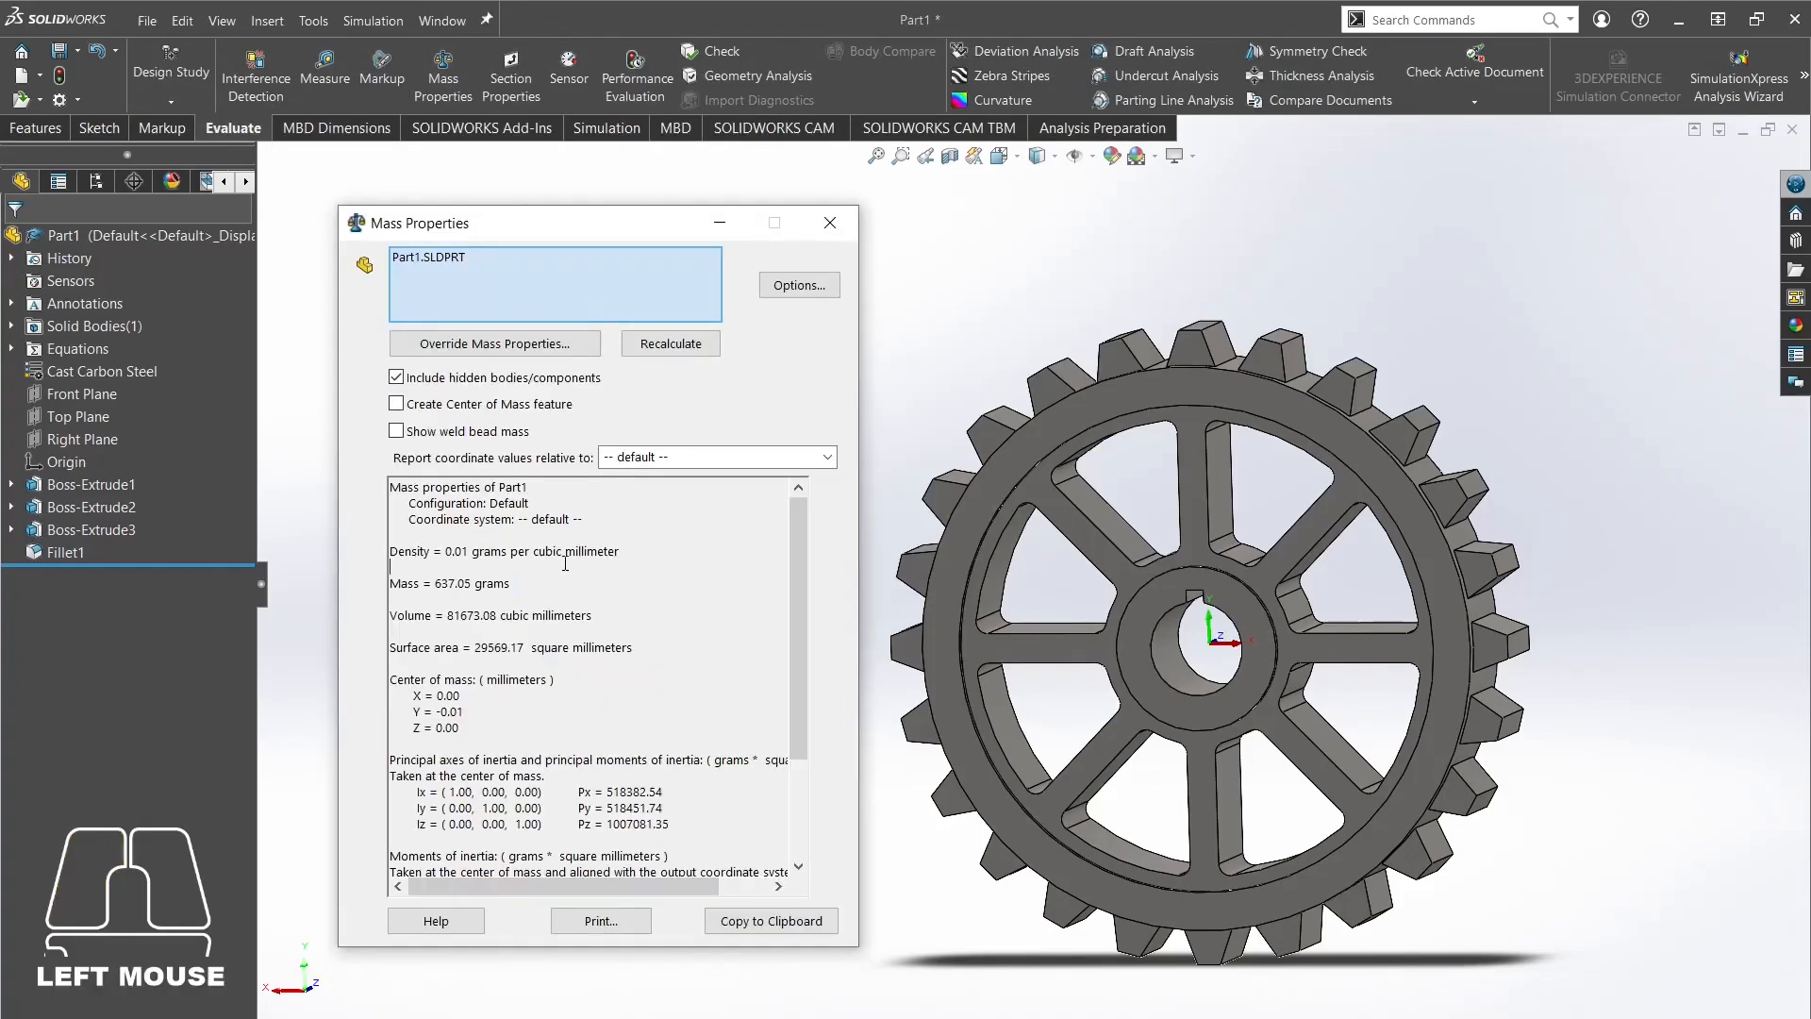
{"action": "left_click", "coordinate": [830, 223]}
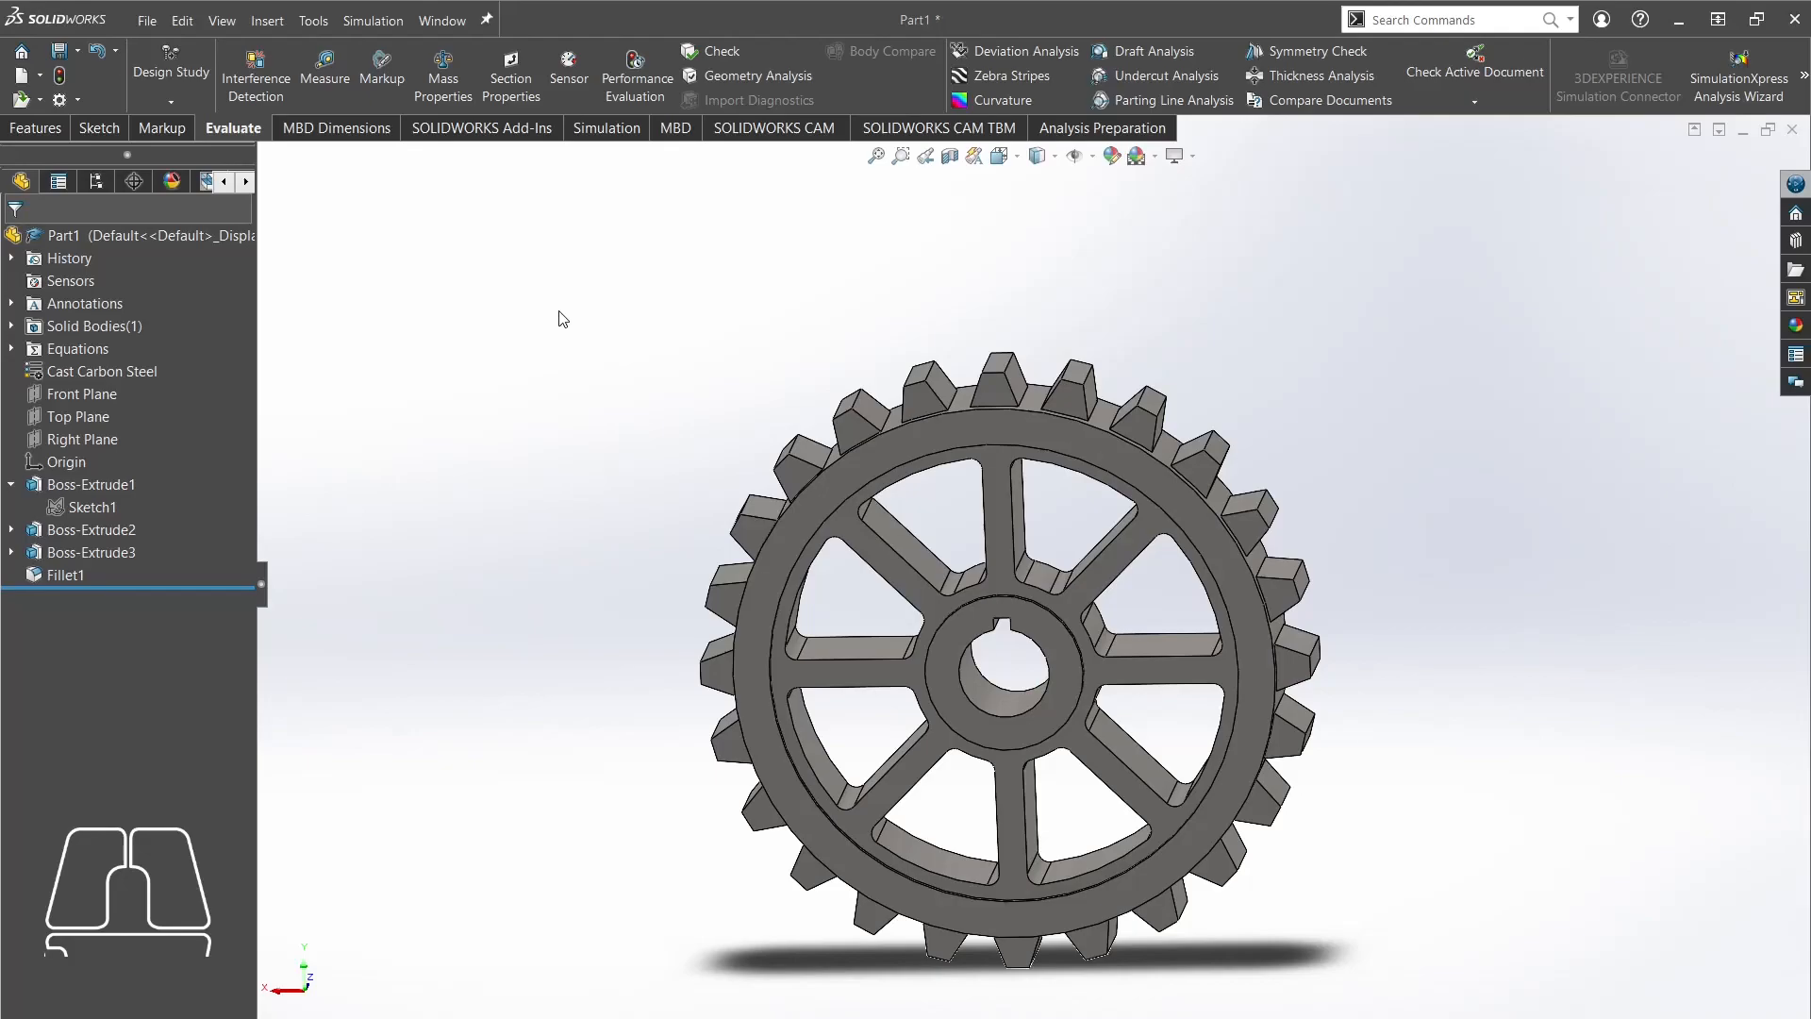
Open the equations manager, review the global variables A and C, and close it.
{"action": "right_click", "coordinate": [66, 348]}
{"action": "left_click", "coordinate": [135, 360]}
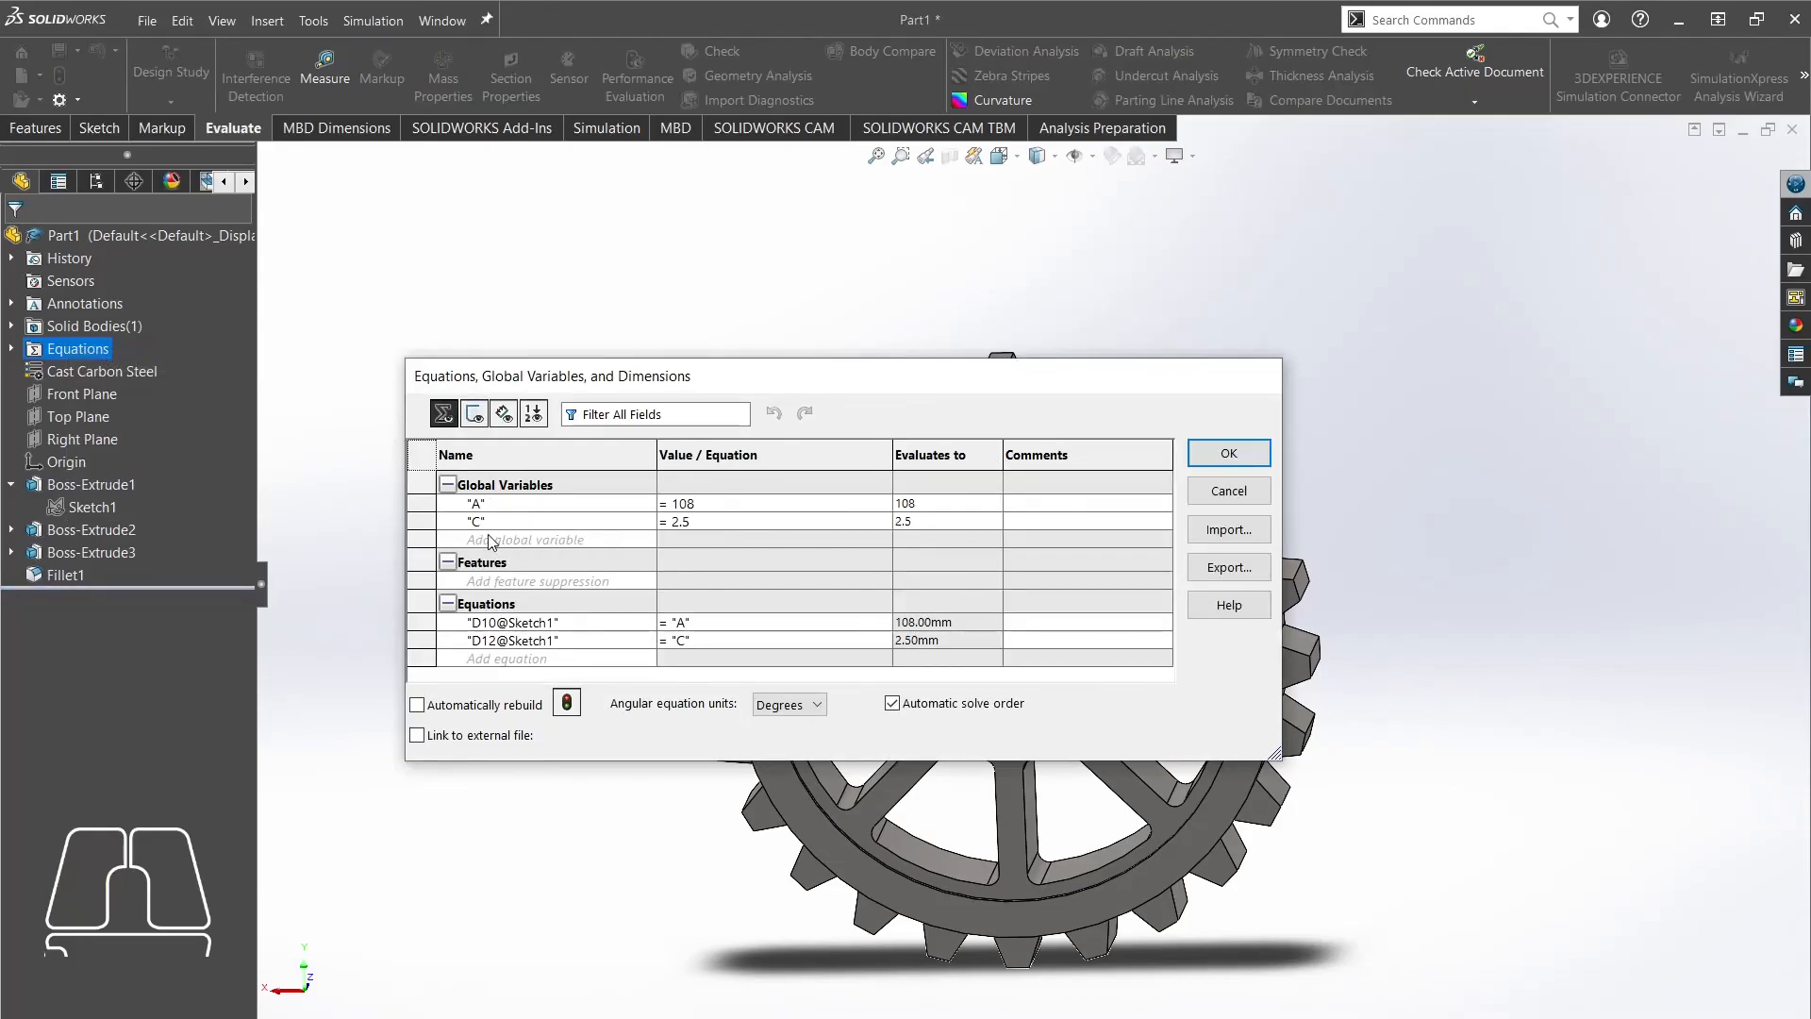
{"action": "left_click", "coordinate": [734, 523]}
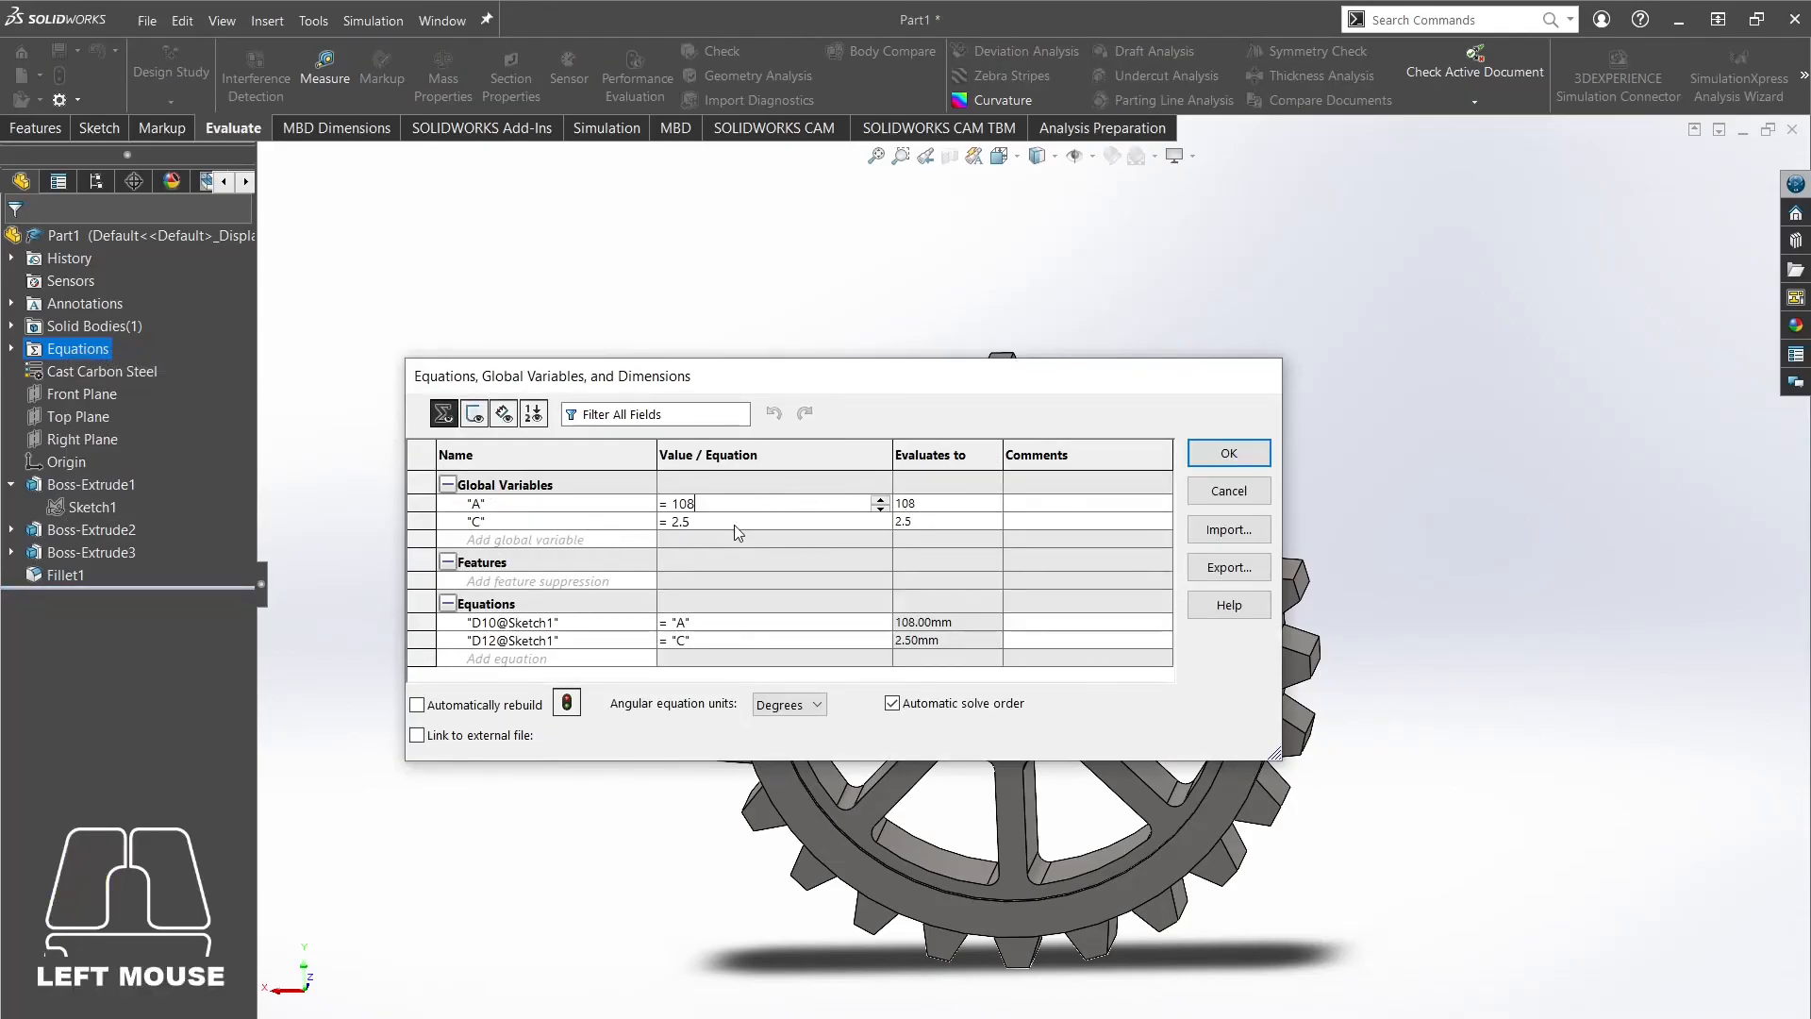
{"action": "left_click", "coordinate": [1229, 497]}
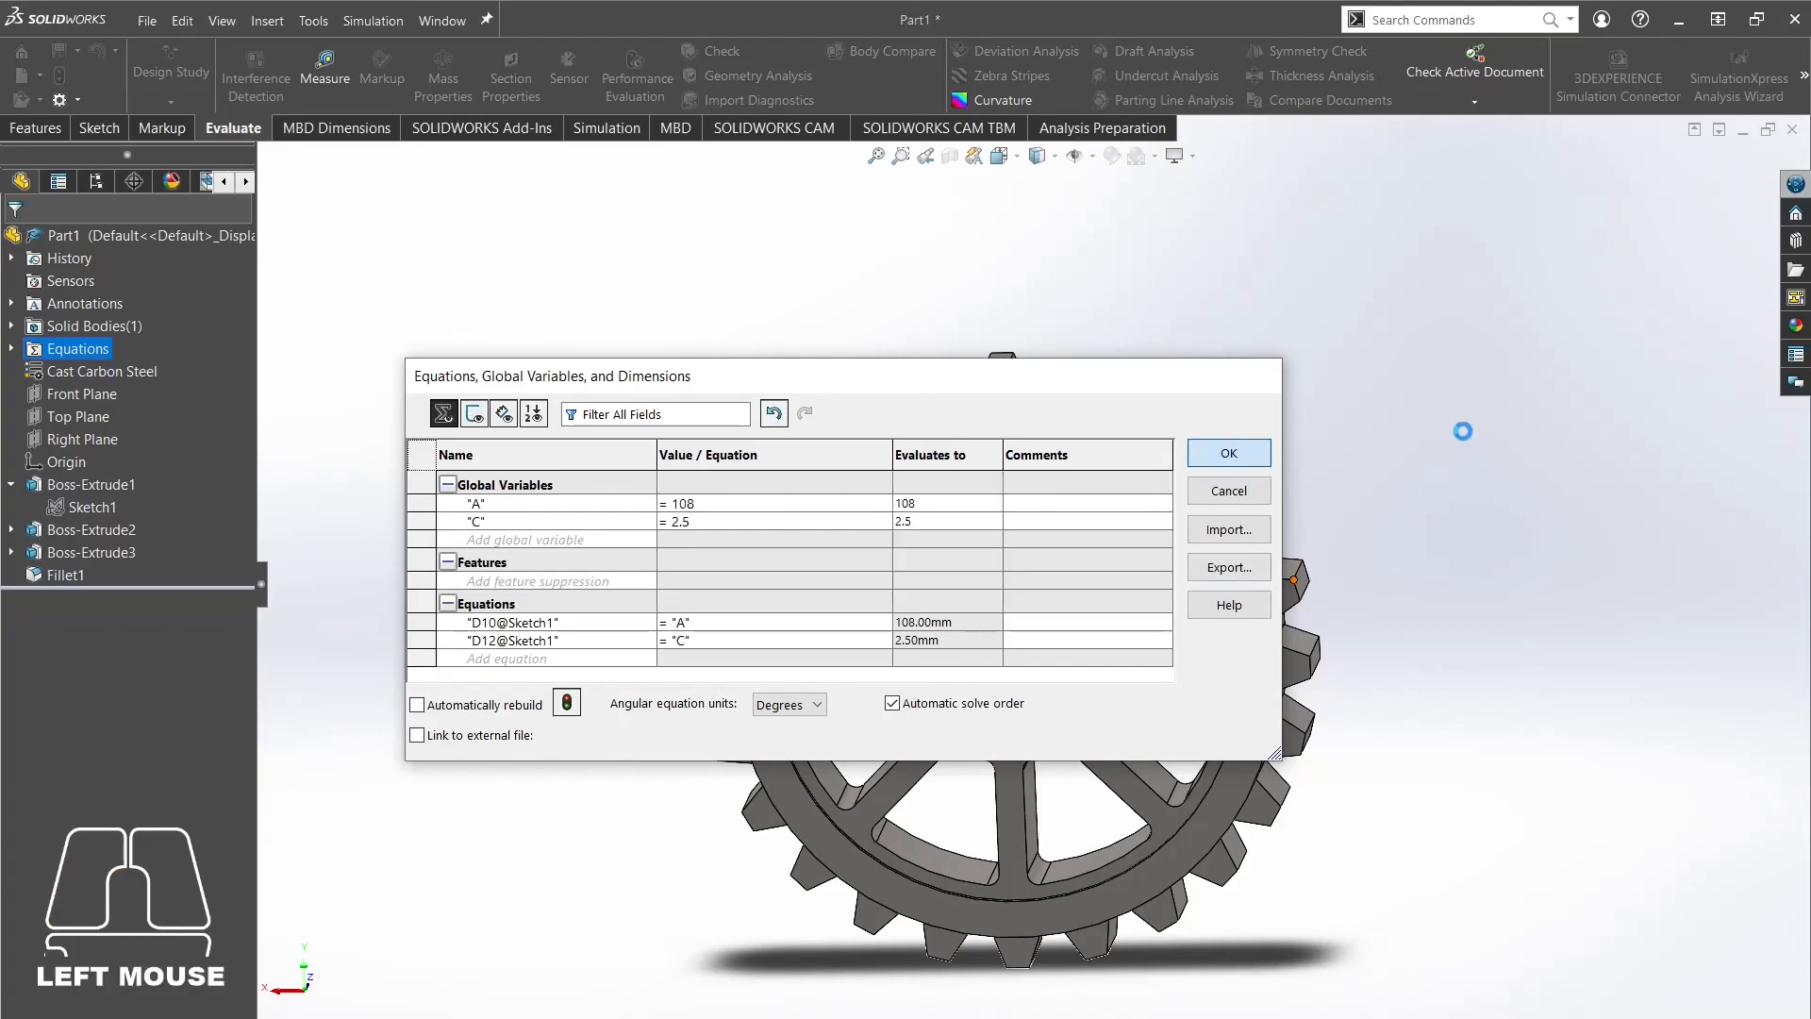
{"action": "middle_click_drag", "start_coordinate": [1415, 498], "coordinate": [1409, 535]}
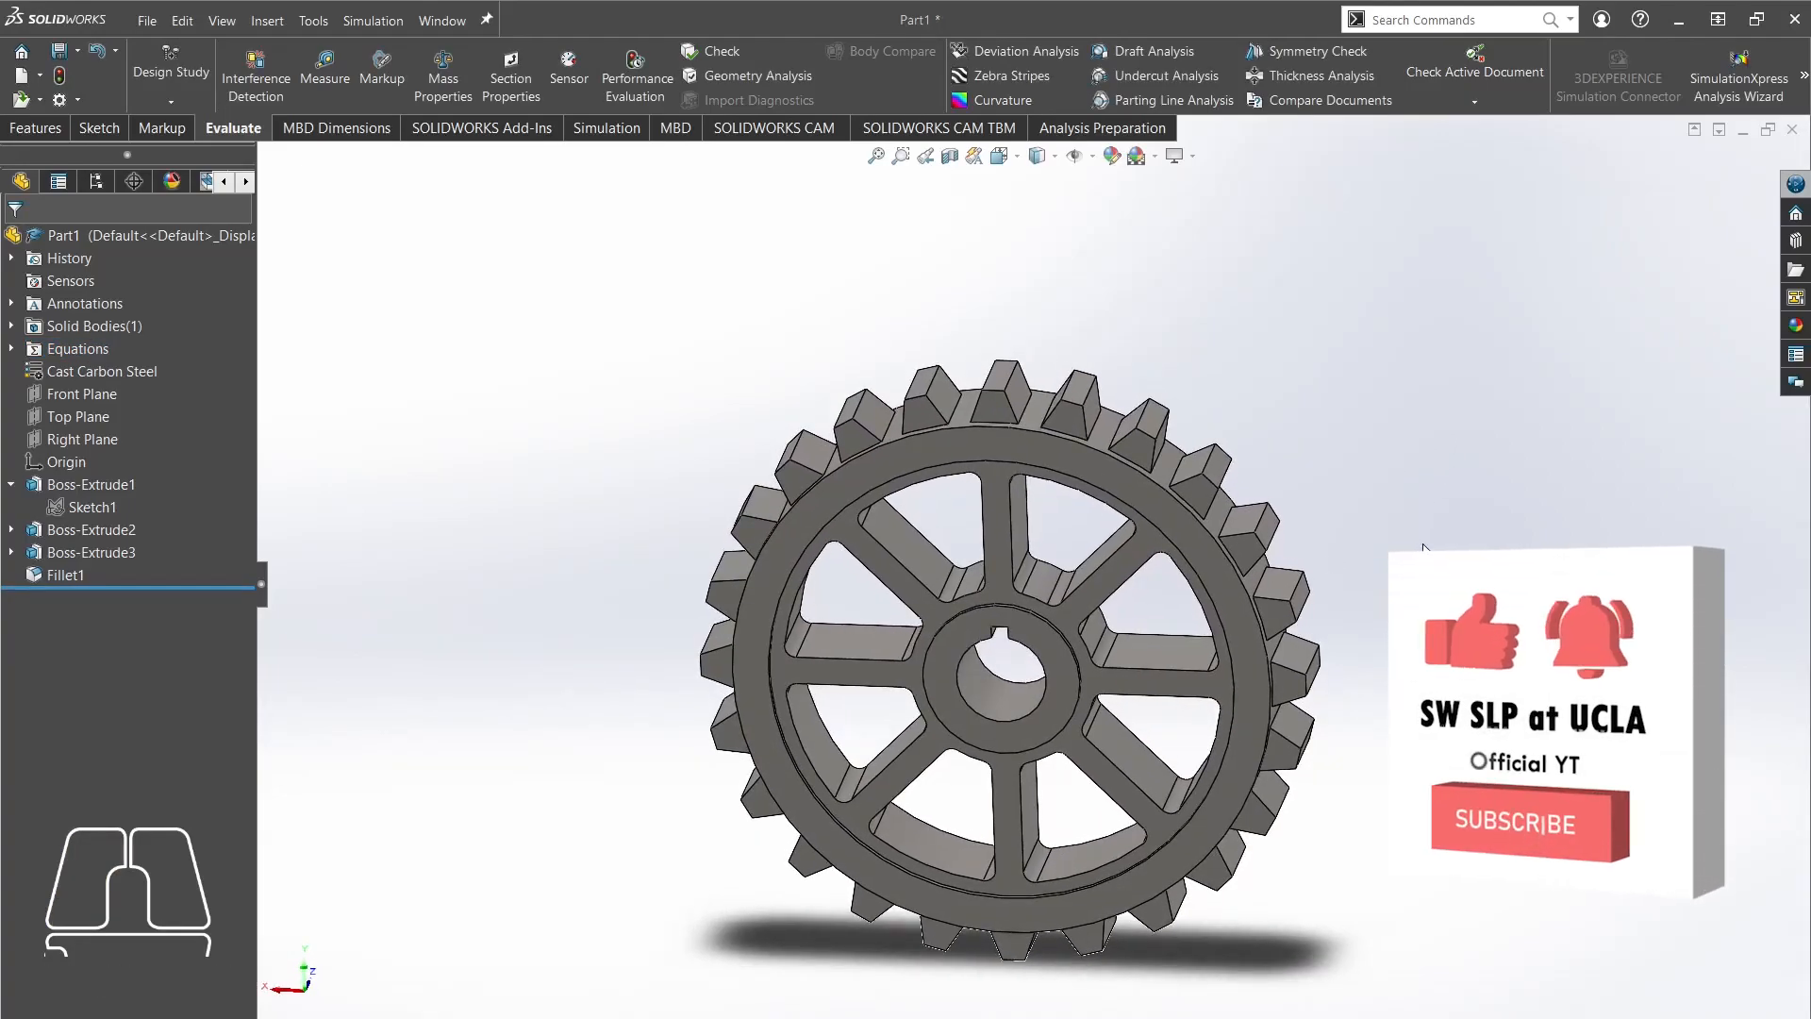